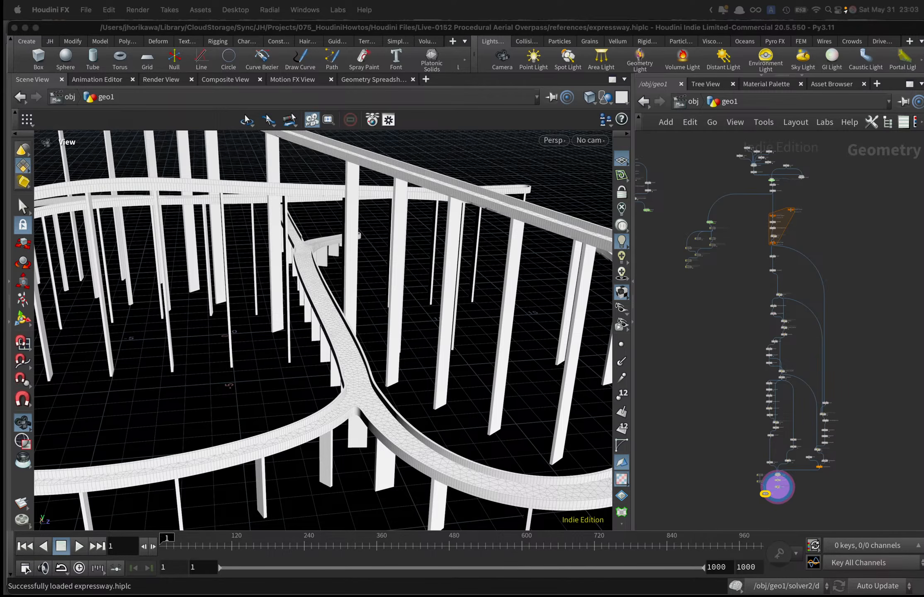
Switch to the browser and examine the aerial overpass and interchange reference images on the open Pinterest page.
left_click_drag(158, 596, 395, 22)
scroll(363, 205, "down", 7)
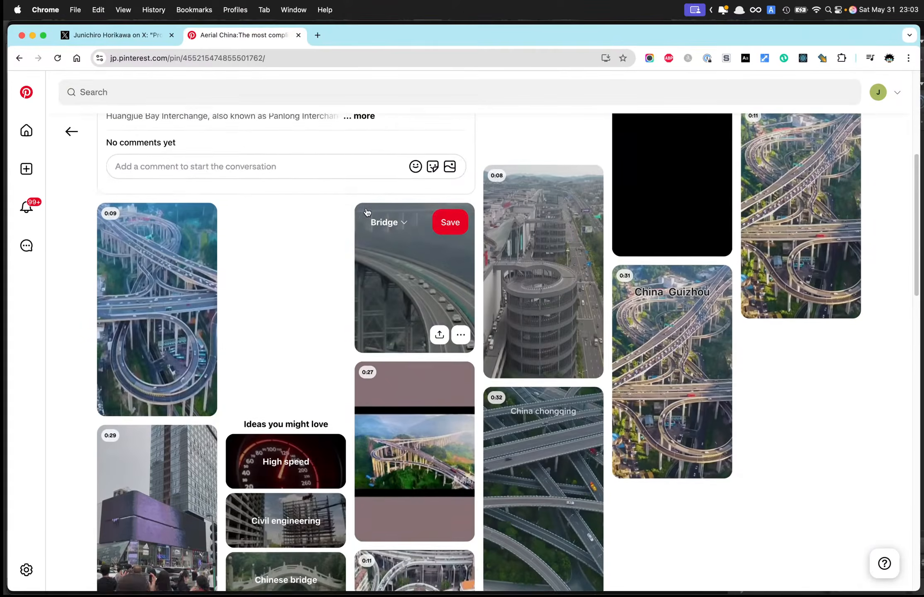
scroll(367, 212, "down", 5)
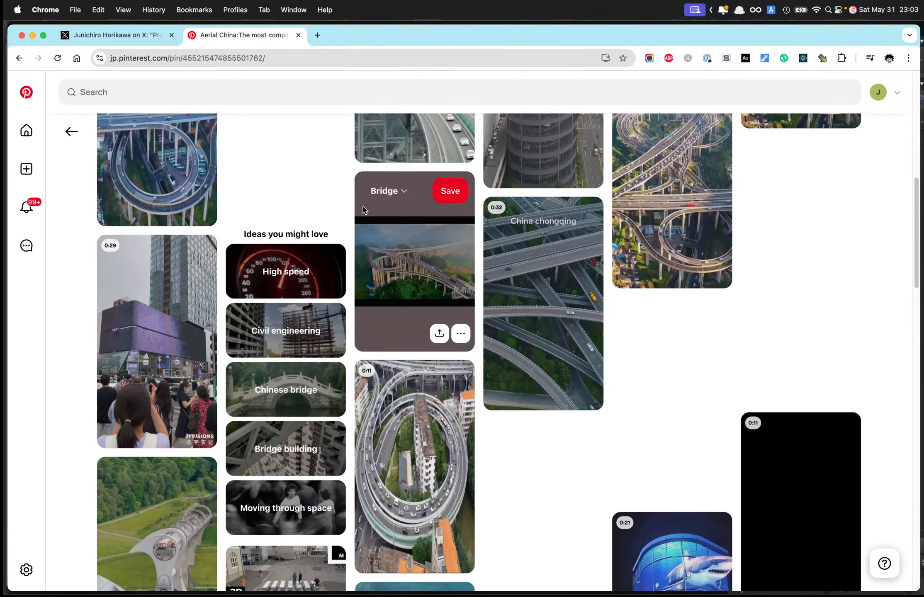
scroll(363, 206, "down", 10)
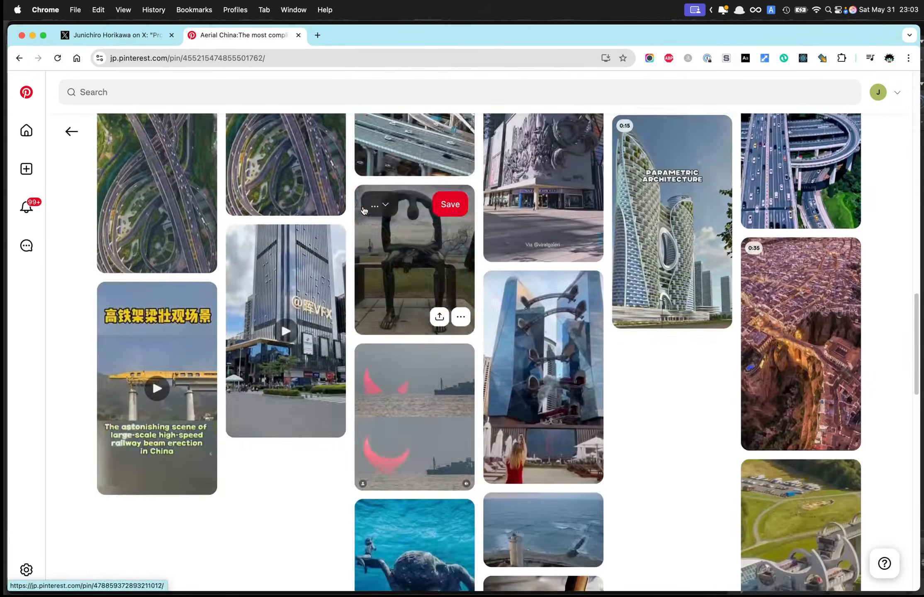
scroll(363, 211, "down", 9)
scroll(403, 229, "up", 20)
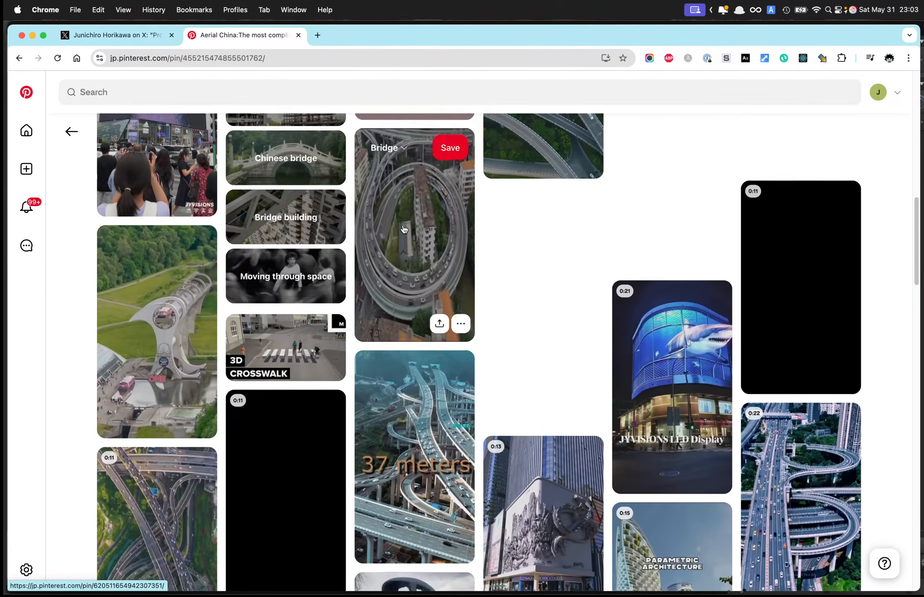
scroll(404, 232, "up", 3)
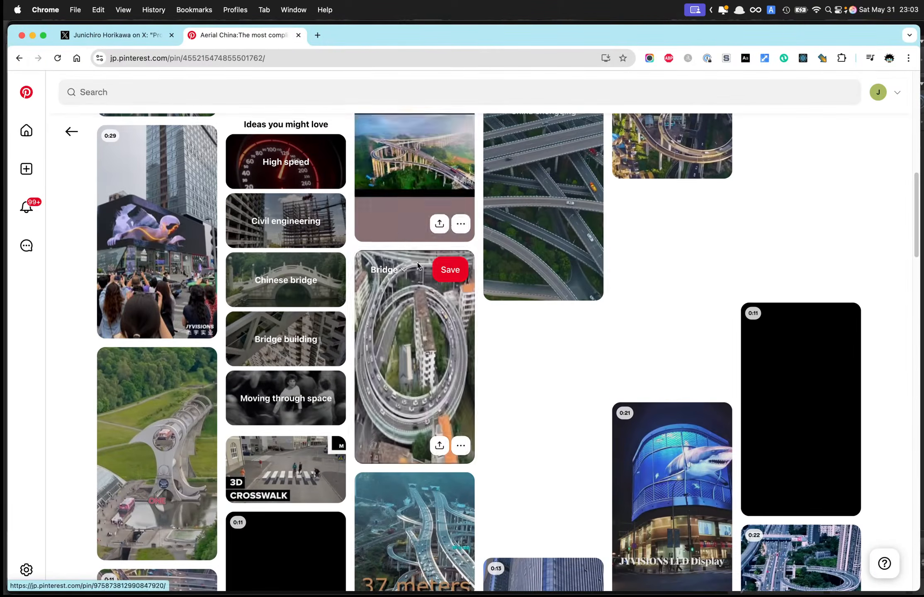
scroll(417, 266, "up", 15)
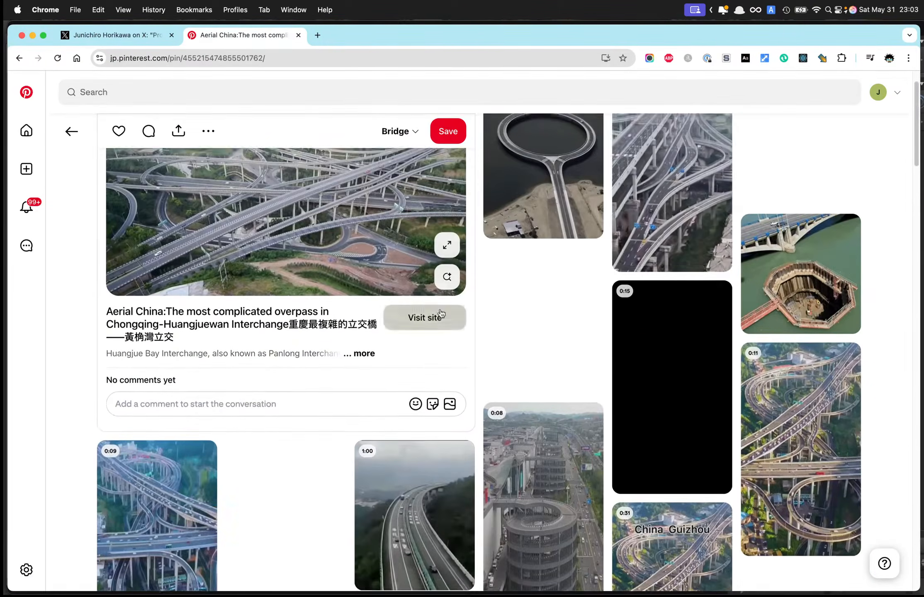
scroll(442, 314, "up", 3)
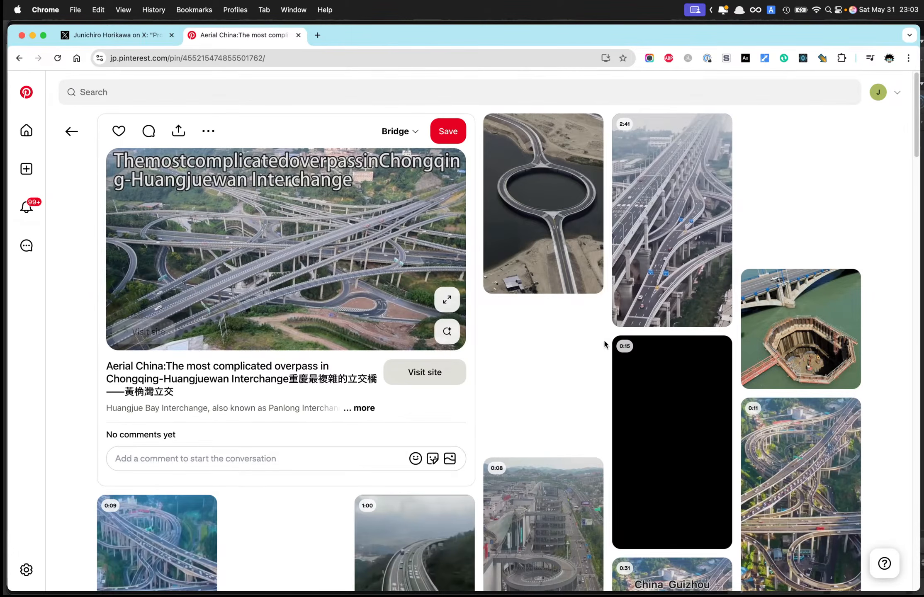
scroll(605, 345, "down", 10)
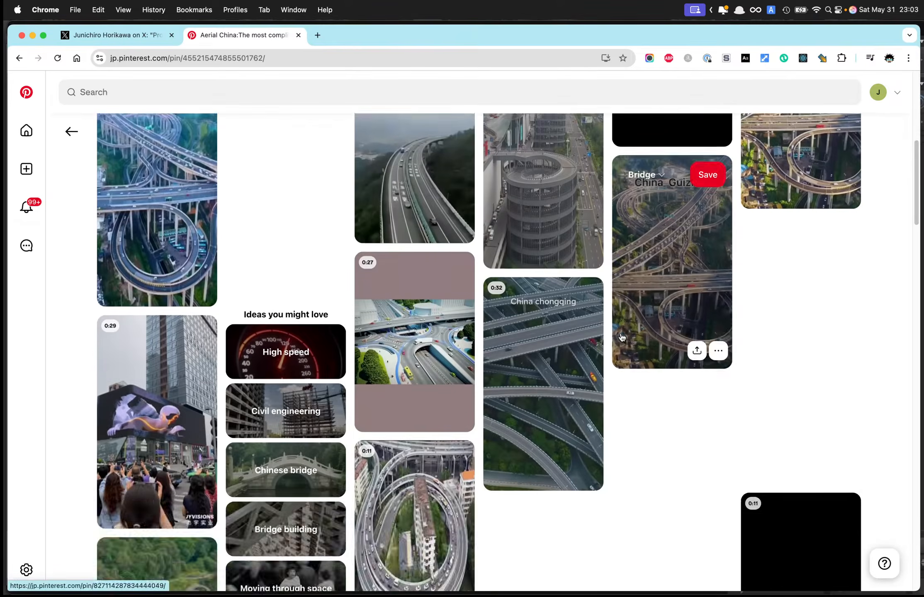
scroll(621, 337, "up", 3)
Switch back to Houdini and display the curve8 node, examining its polygonal input curves from several angles.
left_click_drag(743, 39, 3, 237)
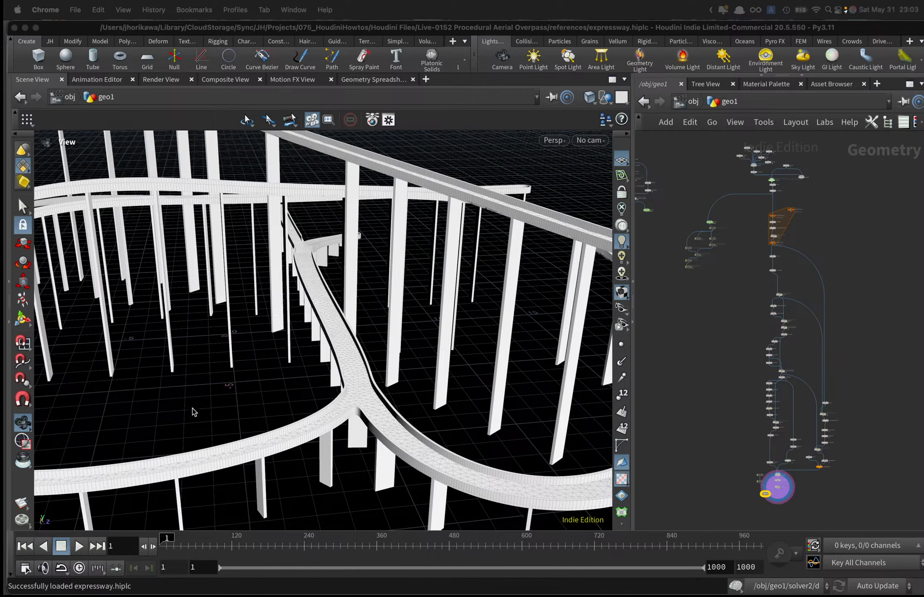
left_click(688, 308)
scroll(689, 309, "down", 3)
scroll(747, 224, "up", 5)
scroll(751, 215, "up", 5)
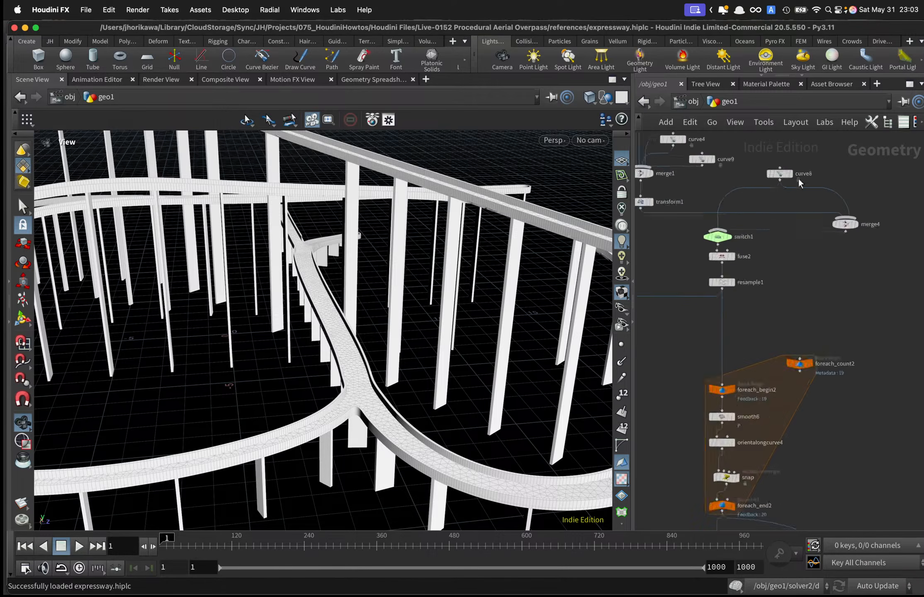
left_click(765, 172)
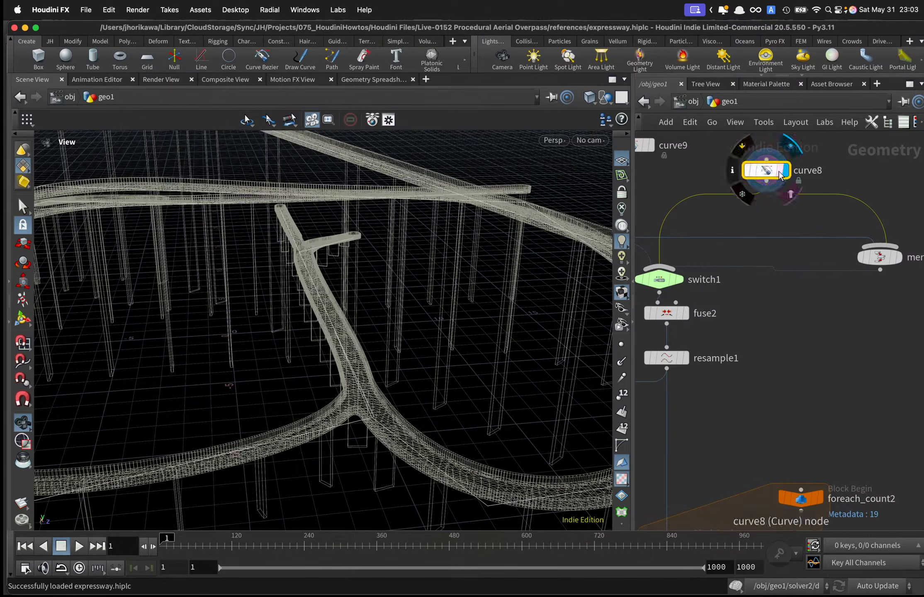
left_click(780, 172)
right_click_drag(442, 231, 337, 263)
left_click_drag(337, 263, 280, 282)
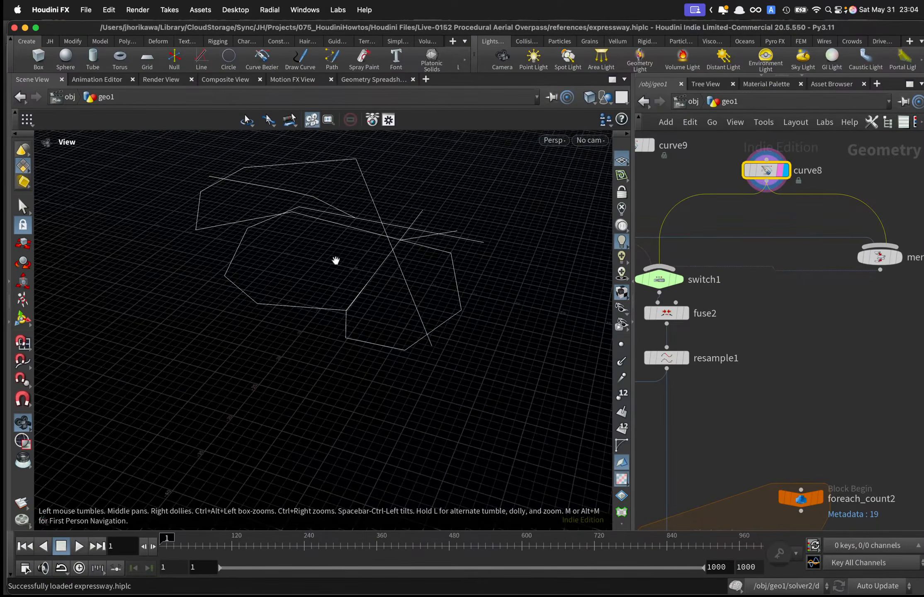
left_click_drag(335, 260, 354, 299)
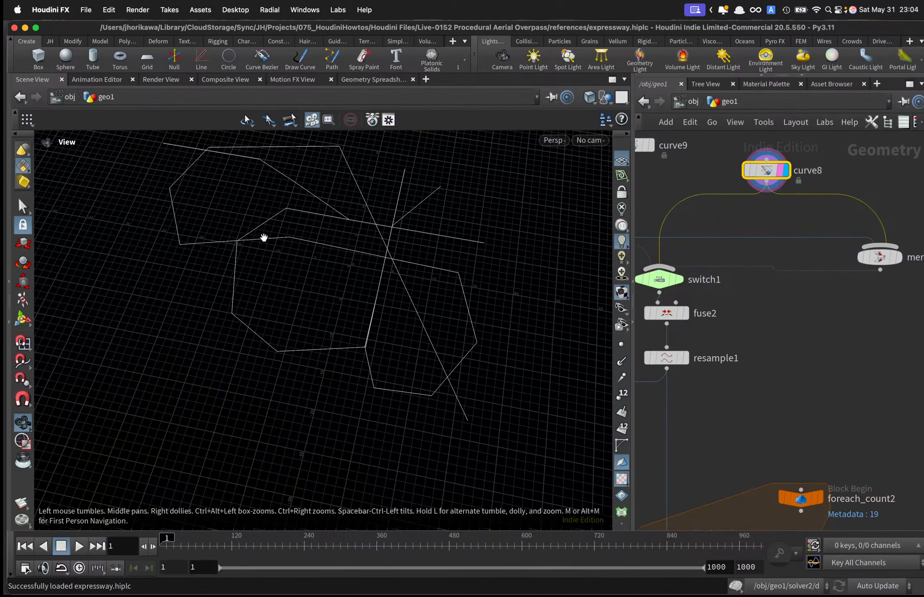
left_click_drag(264, 239, 313, 210)
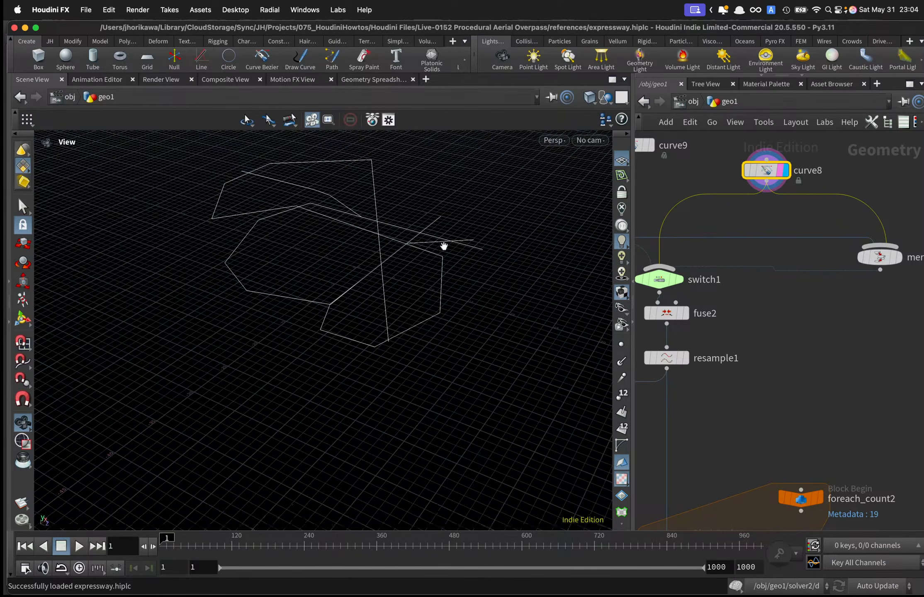
left_click_drag(441, 244, 398, 235)
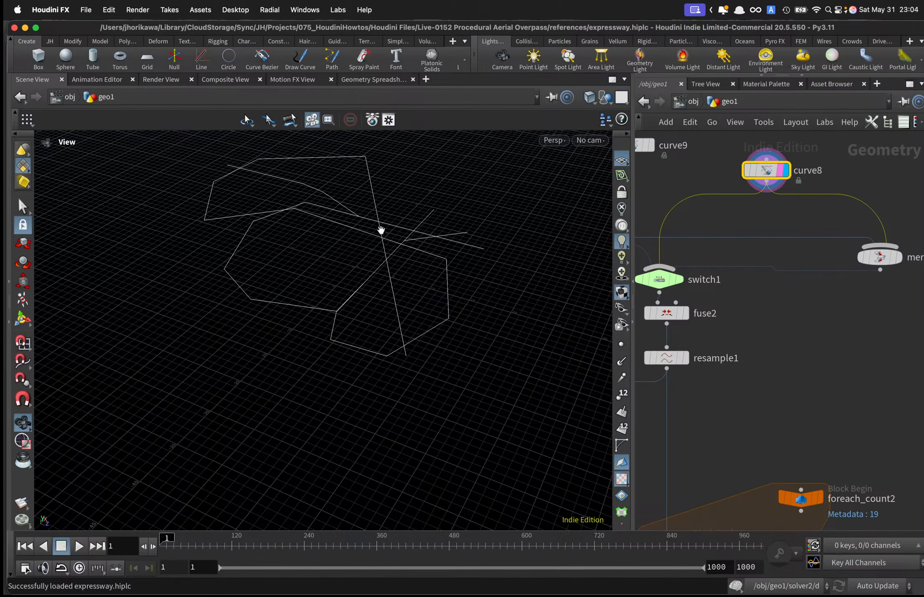
left_click_drag(264, 324, 330, 347)
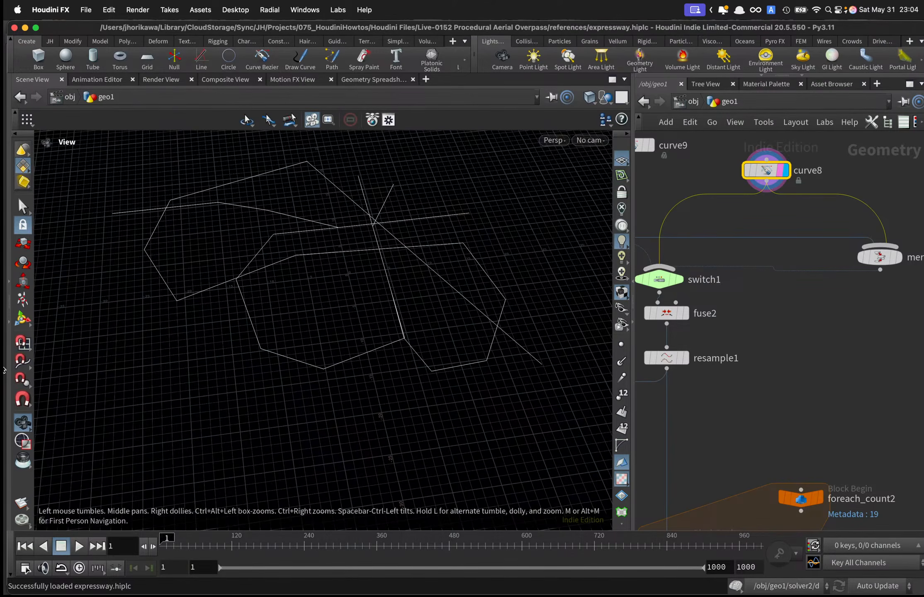
Show the editable points of curve8 with its Curve tool, inspect them, and return to selection mode.
left_click(24, 320)
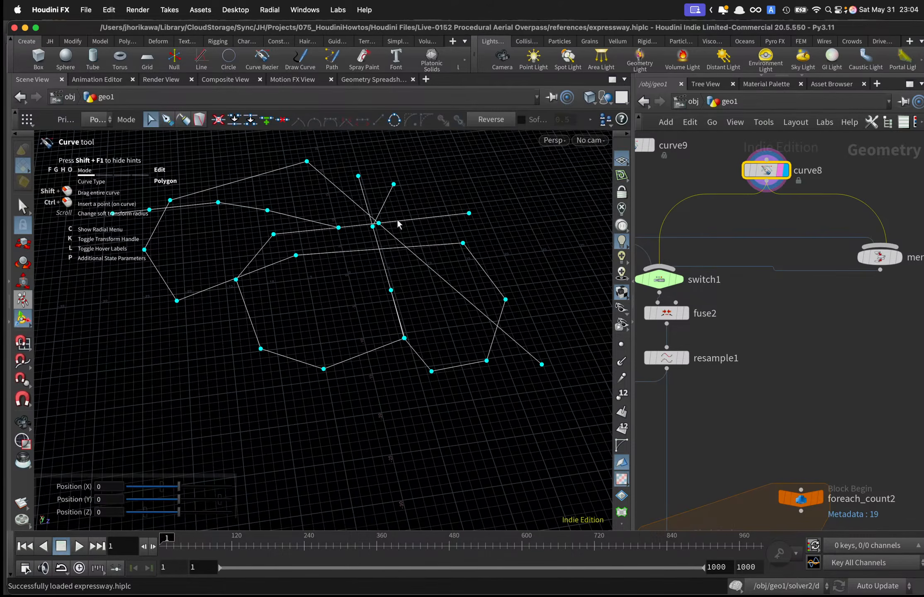
key("Escape")
mouse_move(326, 241)
left_mouse_down()
mouse_move(355, 210)
mouse_move(335, 227)
left_mouse_up()
key("Return")
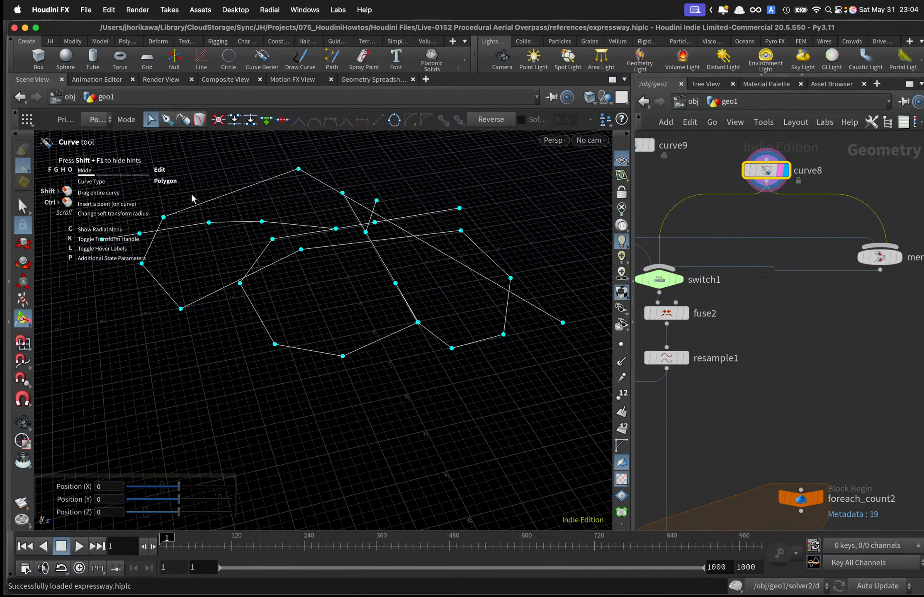
left_click(21, 207)
Display the foreach_end2 node of the smoothing and snapping loop and examine its smoothed curves.
scroll(798, 295, "down", 4)
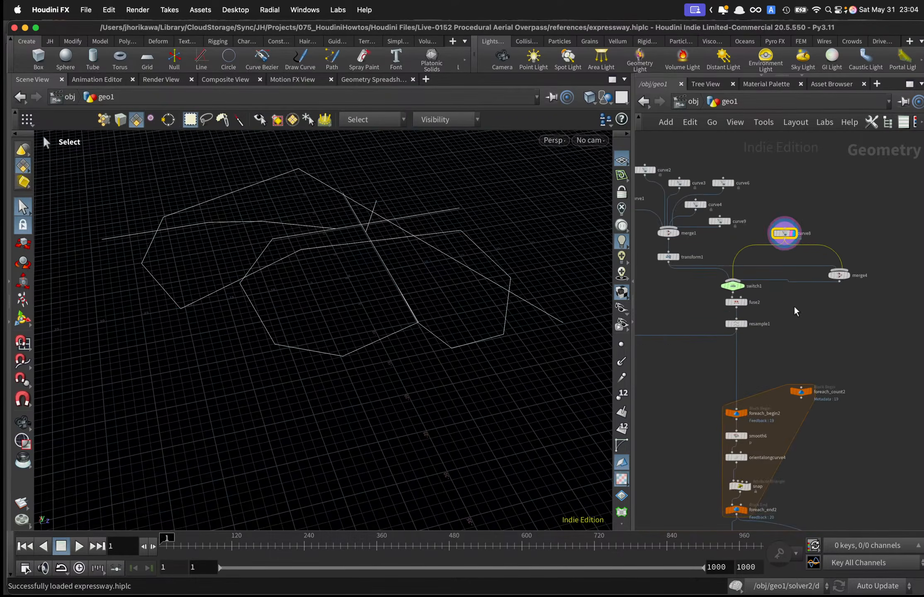
scroll(779, 338, "down", 1)
middle_click_drag(780, 338, 786, 209)
scroll(761, 350, "up", 2)
scroll(813, 249, "up", 2)
left_click_drag(842, 190, 843, 226)
left_click(733, 397)
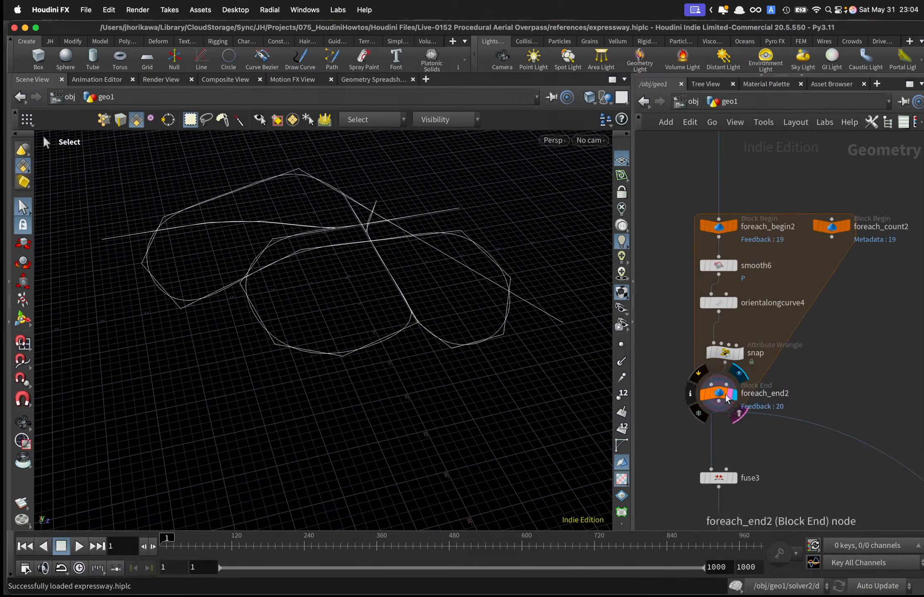
left_click(723, 394)
key("Escape")
left_click_drag(466, 304, 471, 253)
left_click_drag(446, 295, 330, 310)
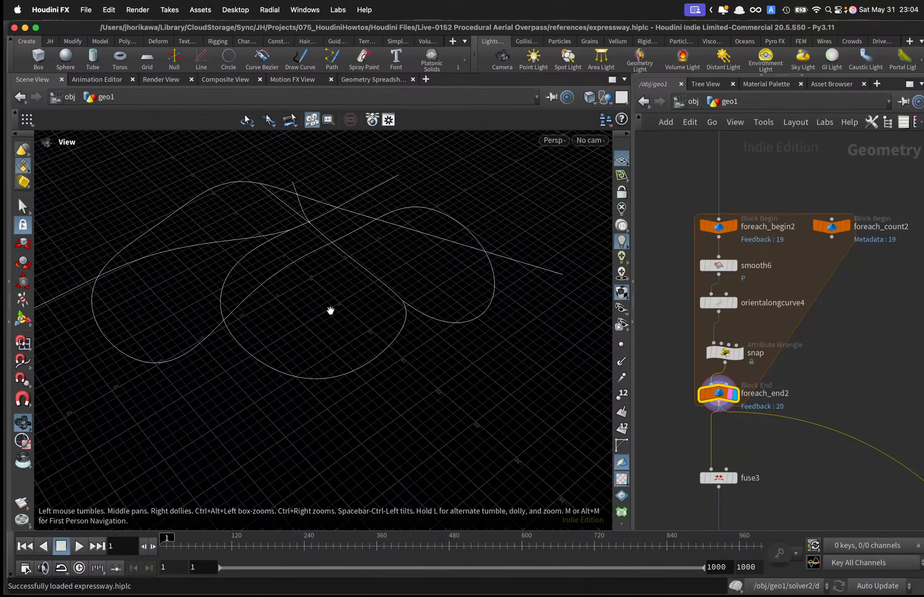
key("s")
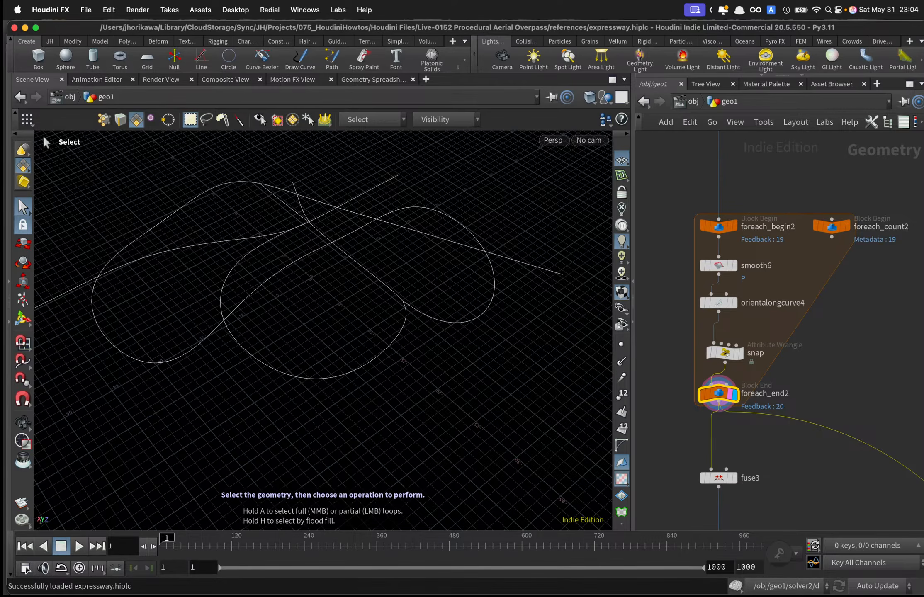
Display the attribblur4 node below outline_smooth and examine the flat road surface from near and far.
key("h")
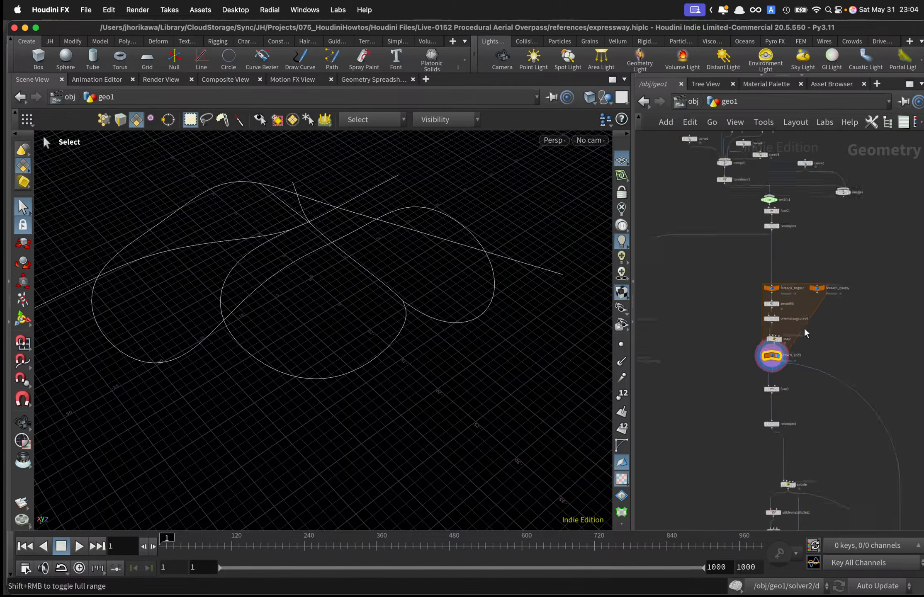
scroll(805, 298, "up", 5)
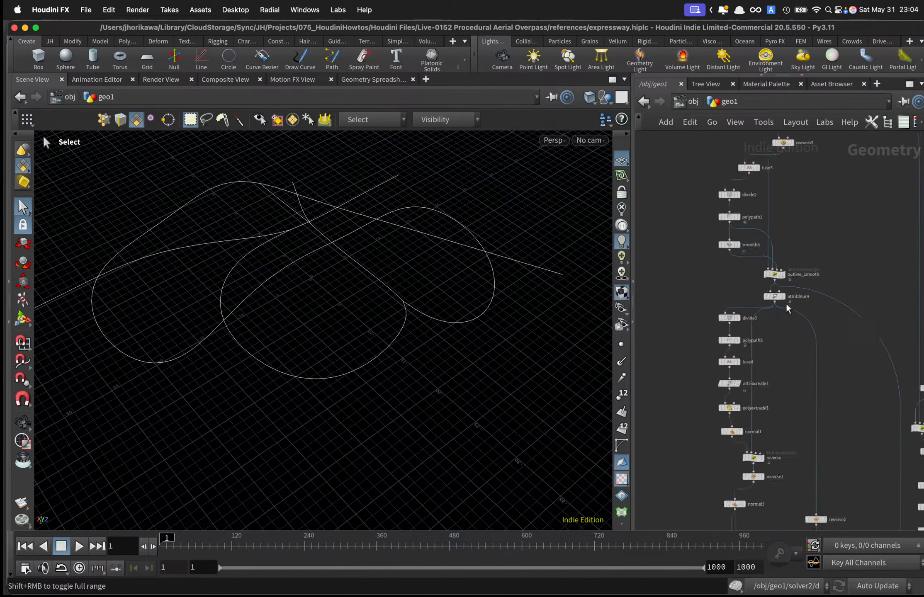
left_click(779, 292)
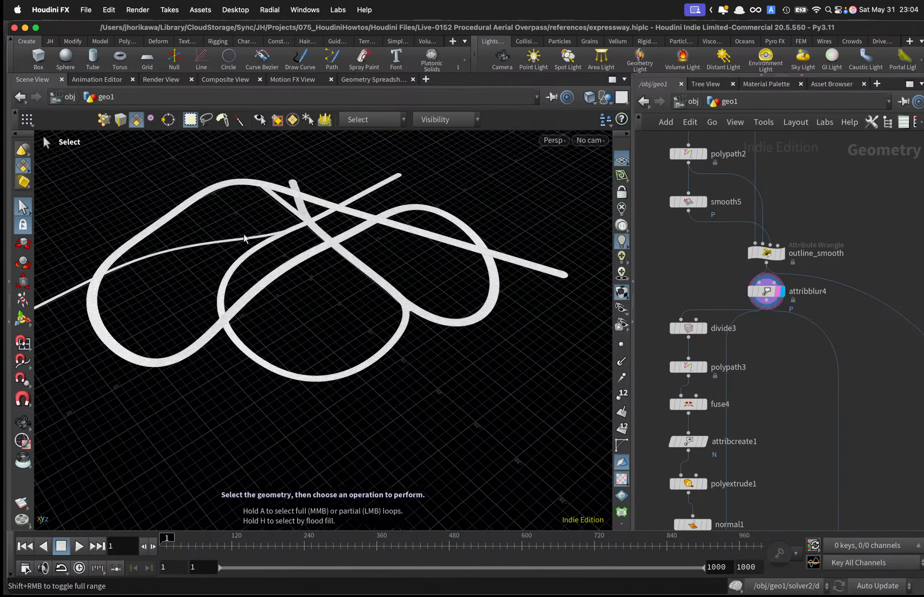
key("Escape")
left_click_drag(248, 301, 272, 207)
middle_click_drag(313, 187, 303, 255)
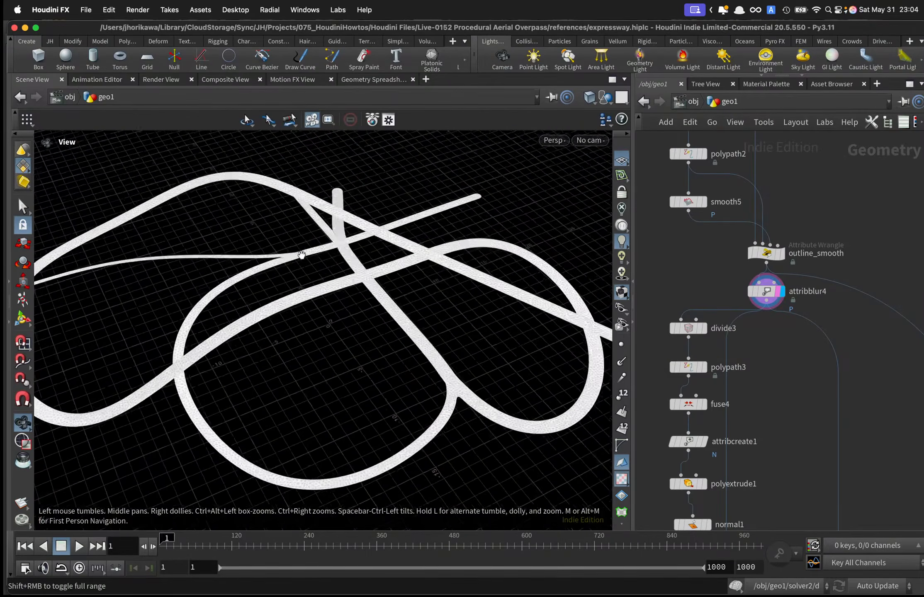
right_click_drag(303, 256, 400, 230)
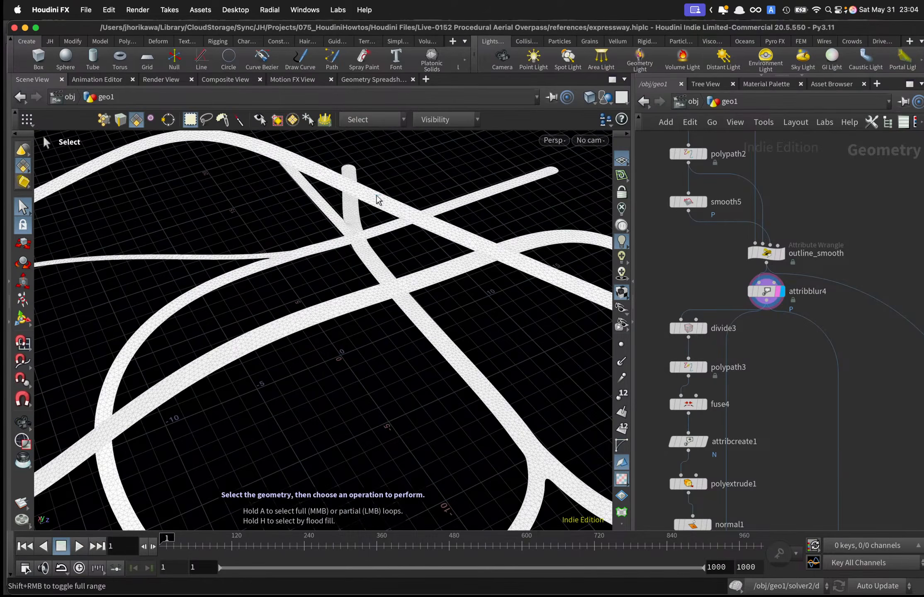
key("space+h")
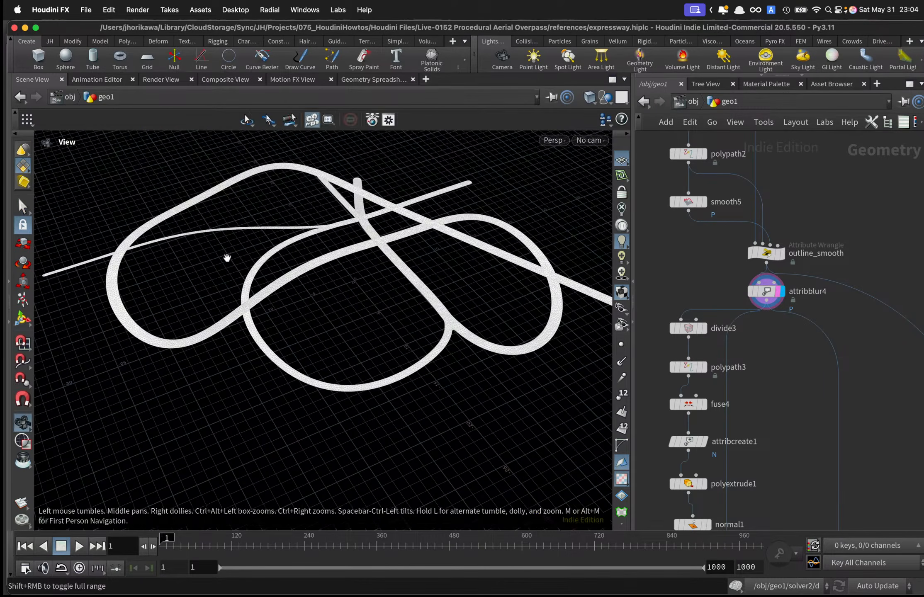
Display the output of the name wrangle and the final merge3 node at the end of the network.
key("h")
scroll(784, 436, "up", 6)
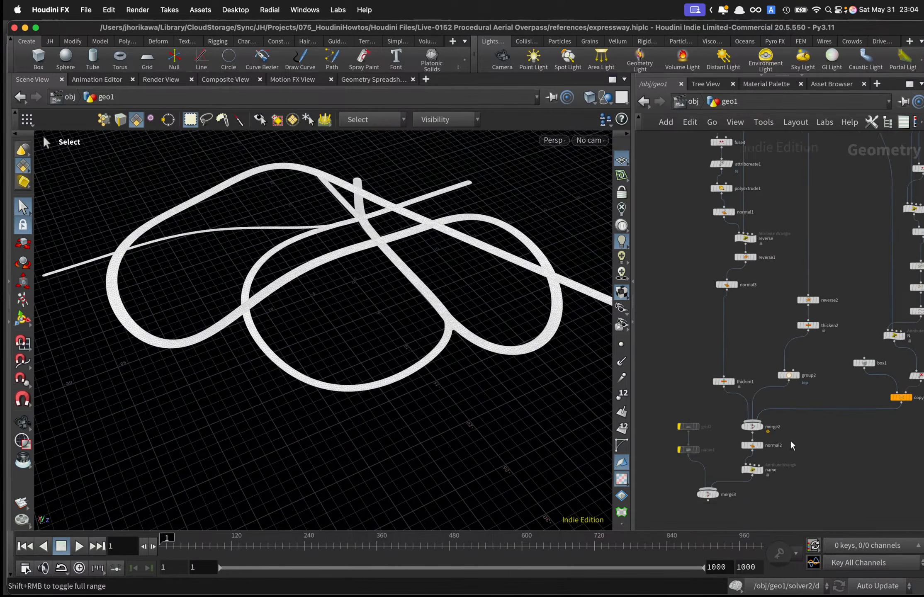
left_click(753, 451)
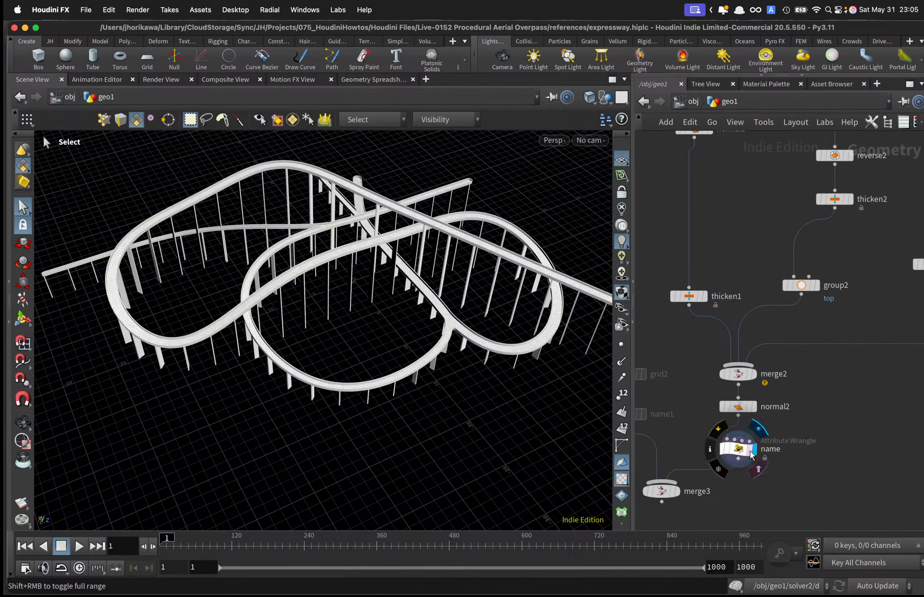
left_click(678, 492)
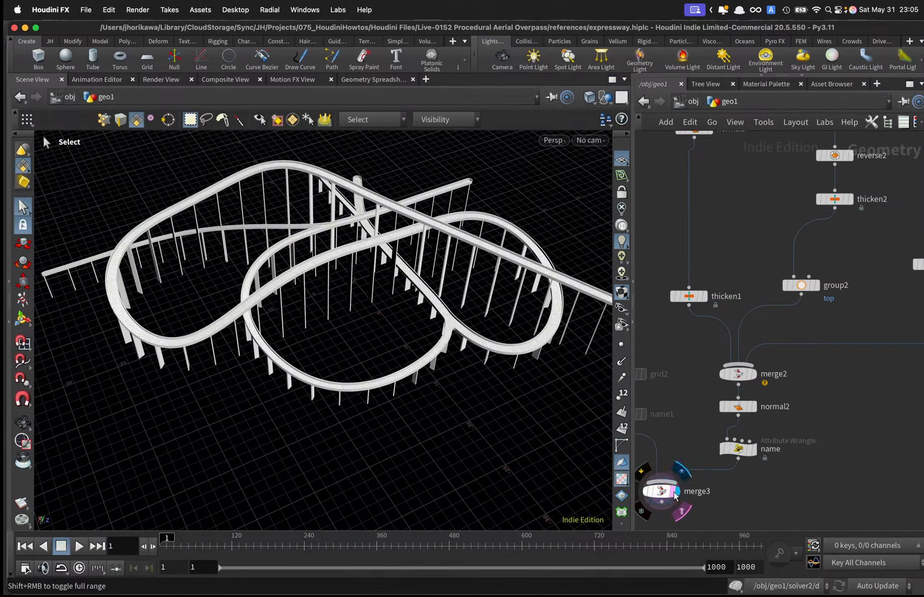
Examine the complete overpass model with its road decks, junctions and supporting pillars from several angles and distances.
mouse_move(431, 329)
left_mouse_down("alt")
mouse_move(417, 266)
mouse_move(431, 328)
left_mouse_up("alt")
right_click_drag(431, 328, 514, 307, "alt")
left_click_drag(514, 307, 459, 268, "alt")
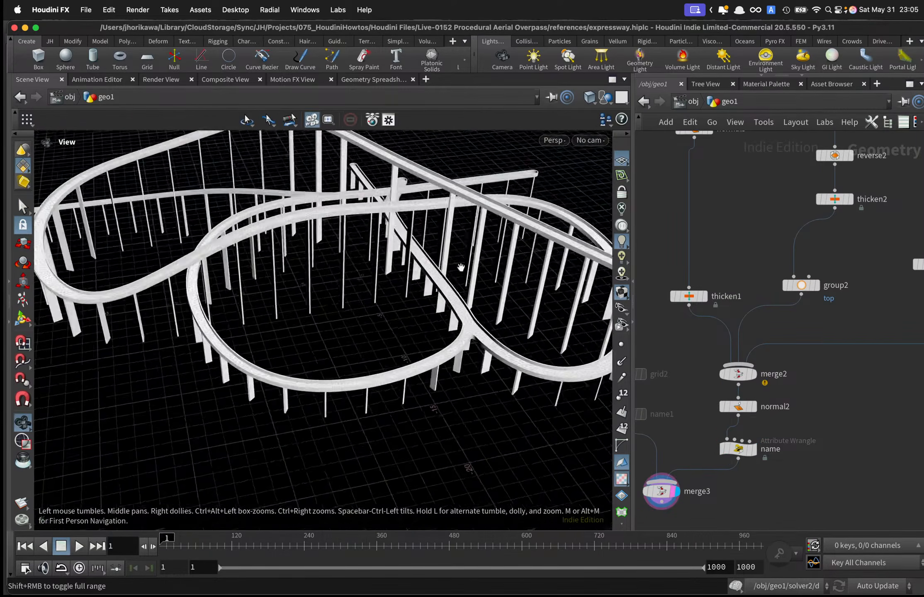
middle_click_drag(460, 268, 421, 323, "alt")
right_click_drag(420, 324, 485, 318, "alt")
left_click_drag(485, 318, 497, 298, "alt")
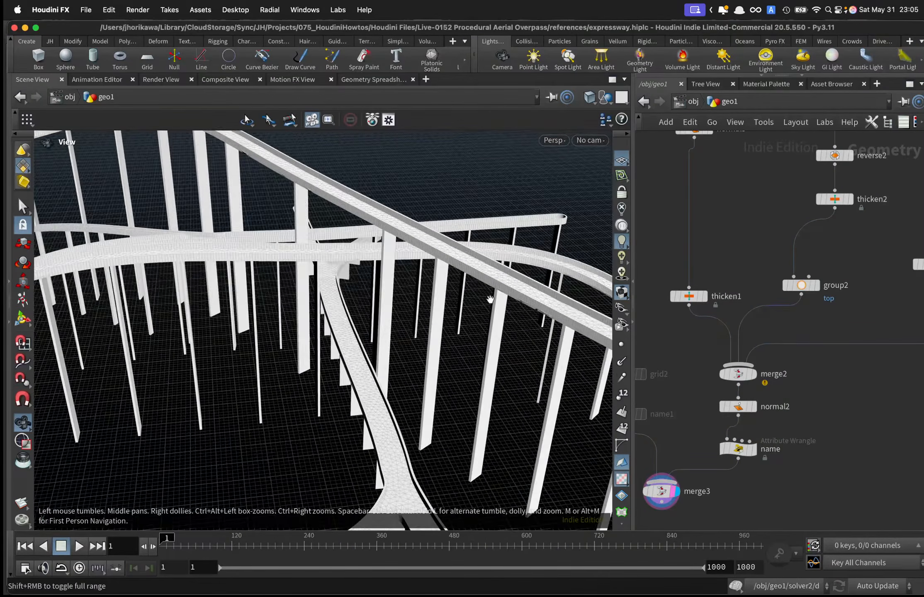
right_click_drag(490, 299, 359, 322, "alt")
middle_click_drag(416, 307, 340, 298, "alt")
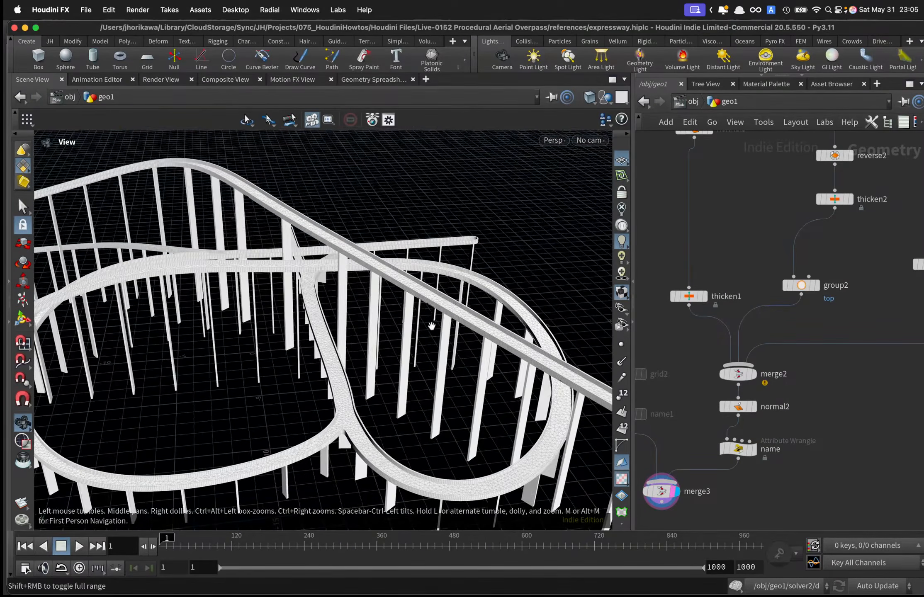
mouse_move(431, 325)
left_mouse_down("alt")
mouse_move(420, 312)
mouse_move(443, 338)
left_mouse_up("alt")
right_click_drag(443, 338, 376, 335, "alt")
middle_click_drag(375, 335, 421, 330, "alt")
mouse_move(421, 330)
left_mouse_down("alt")
mouse_move(496, 314)
mouse_move(415, 320)
mouse_move(429, 384)
mouse_move(431, 325)
left_mouse_up("alt")
right_click_drag(432, 324, 434, 310, "alt")
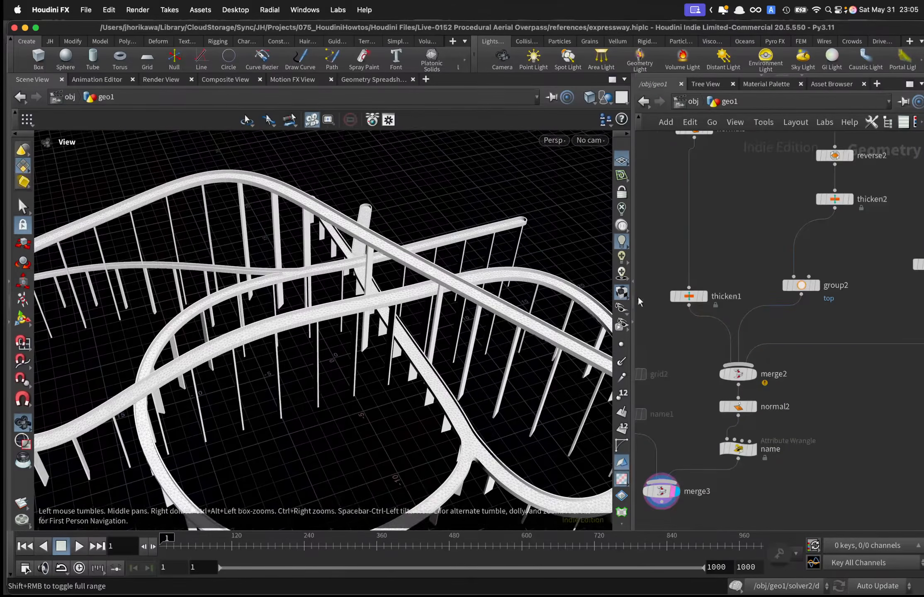
Select the curve8 node at the top of the network and display its input polygon curves.
scroll(786, 367, "down", 10)
scroll(781, 232, "up", 10)
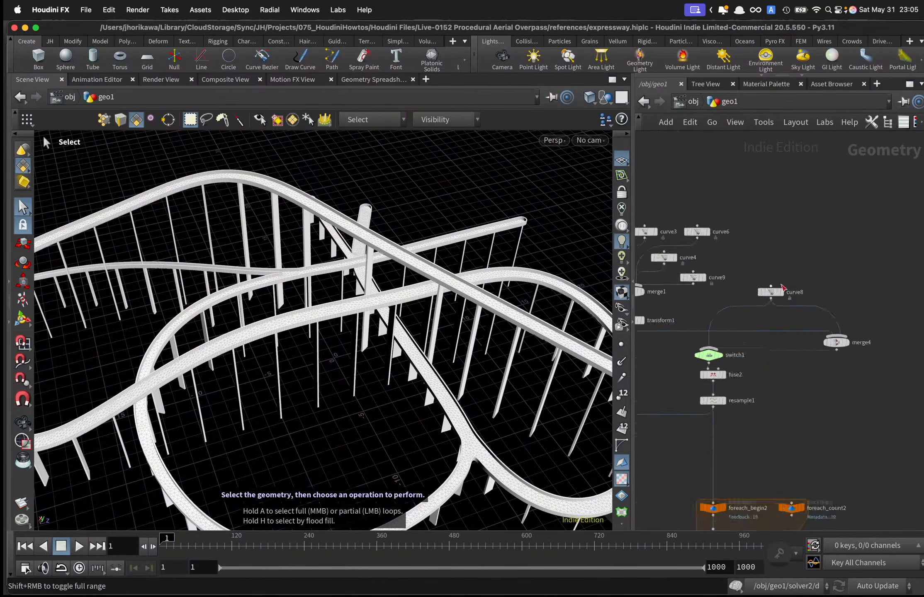
left_click(769, 291)
left_click(782, 291)
left_click(776, 291)
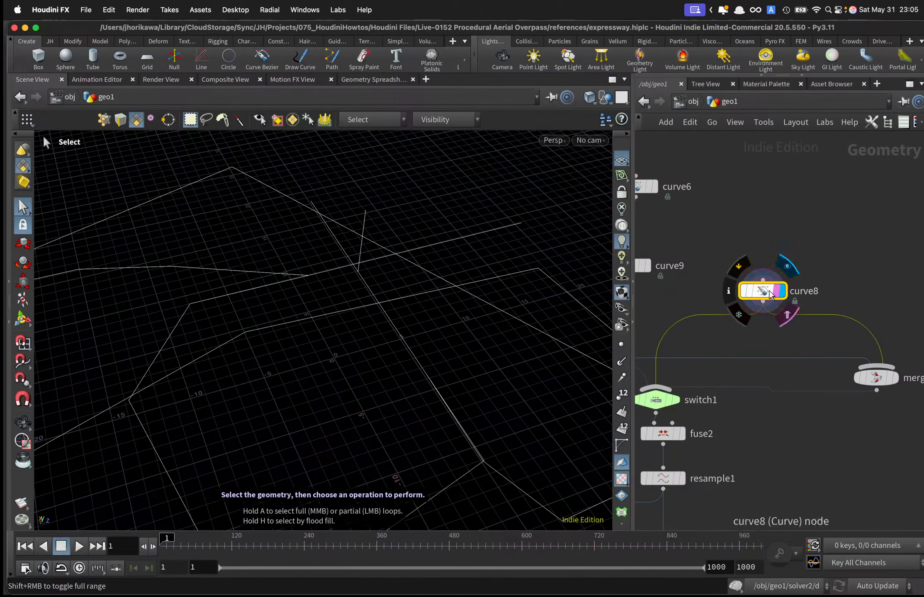
left_click_drag(766, 287, 767, 274)
Template the final merge3 node so the finished overpass shows as wireframe over the displayed curve8.
scroll(768, 279, "down", 10)
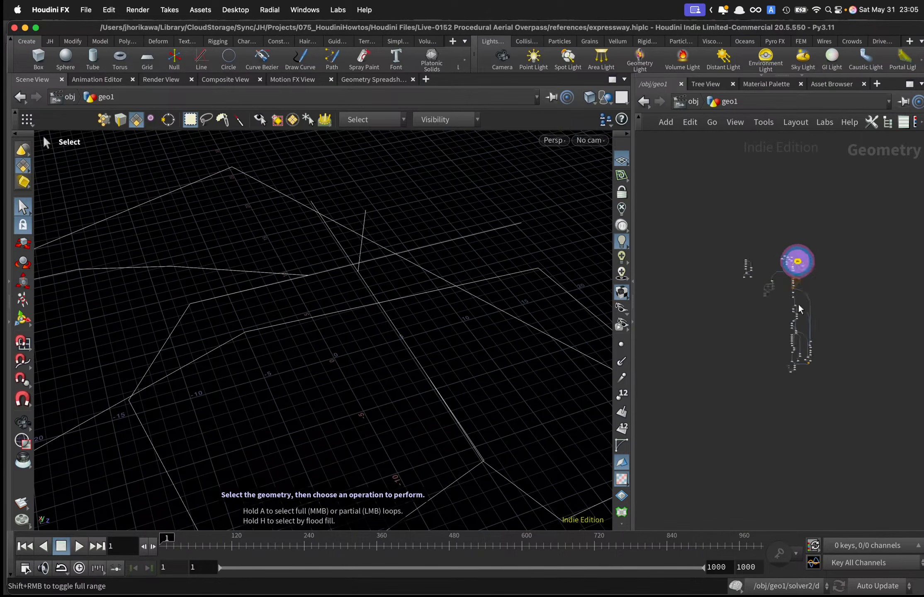
scroll(742, 238, "up", 5)
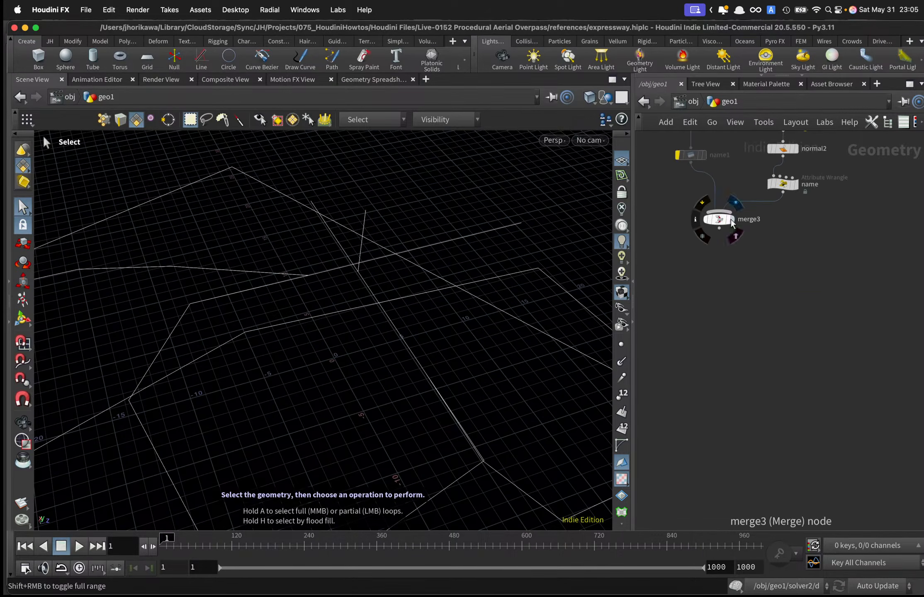
left_click(729, 219)
scroll(703, 382, "down", 8)
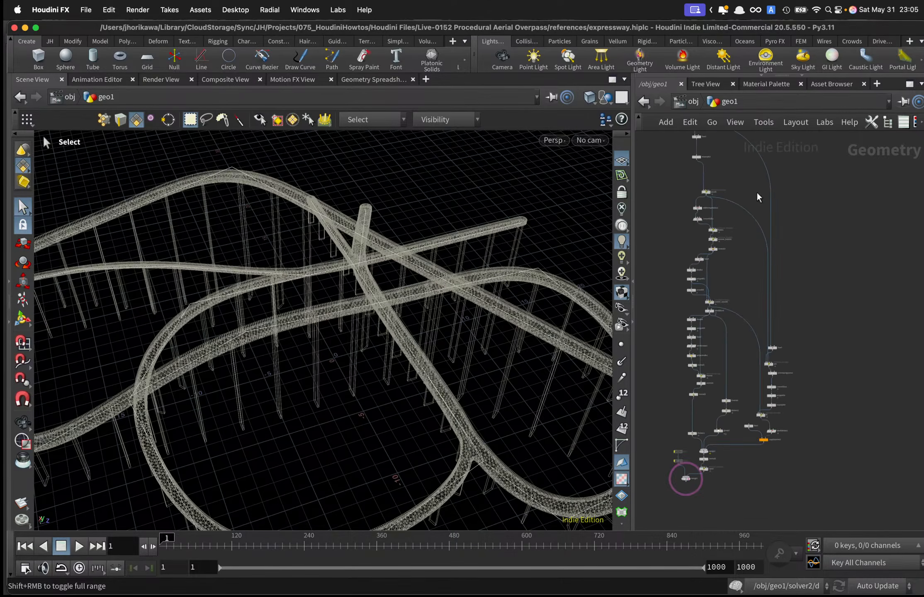
scroll(732, 225, "up", 10)
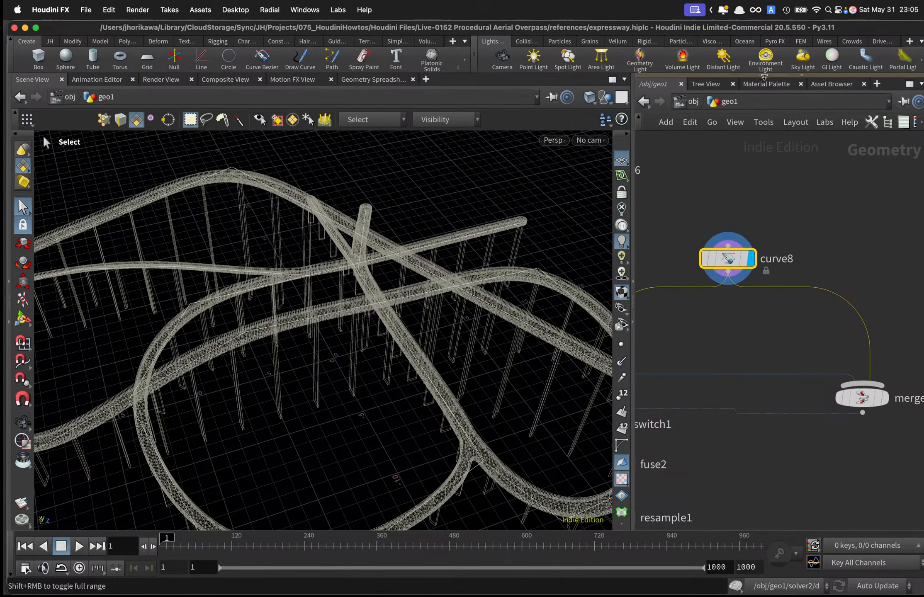
Reveal the curve8 parameters, set its mode to Draw and start the Curve tool with the whole network in view.
left_click(766, 77)
left_click(762, 208)
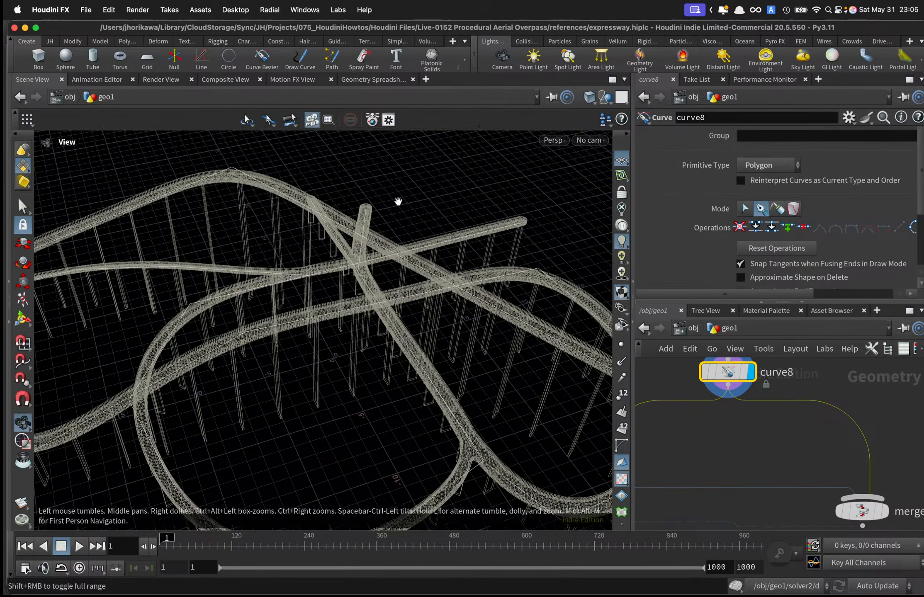
right_click_drag(443, 191, 275, 220, "alt")
left_click_drag(276, 220, 326, 287, "alt")
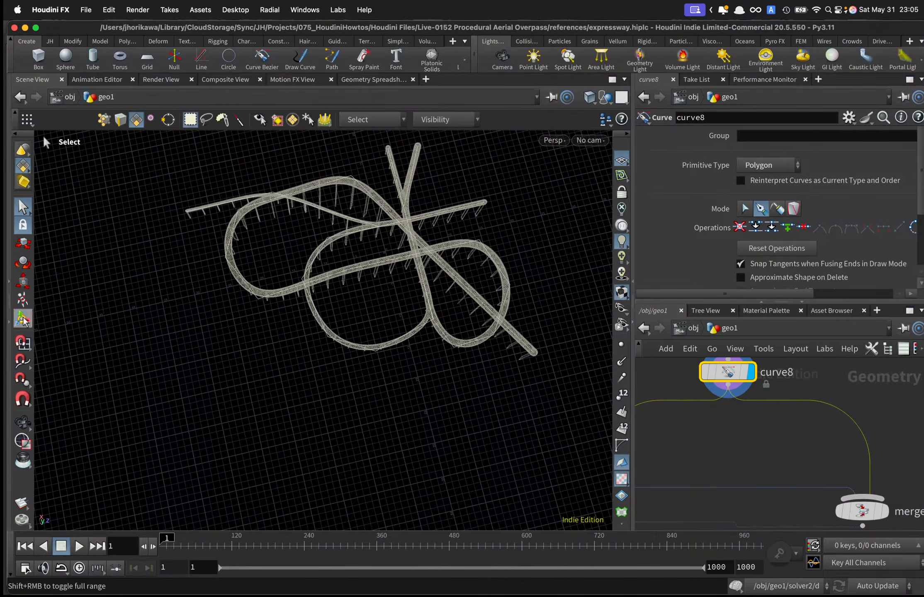
key("Return")
key("space")
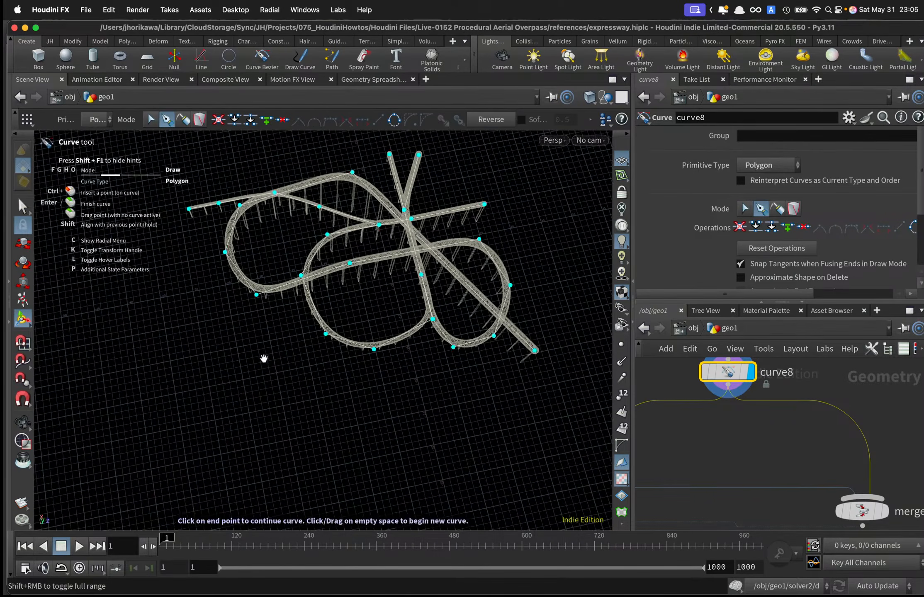
Draw a new branch curve from the empty ground outside the loops, snapping it onto two existing points of the middle road.
right_click_drag(247, 333, 317, 317, "alt")
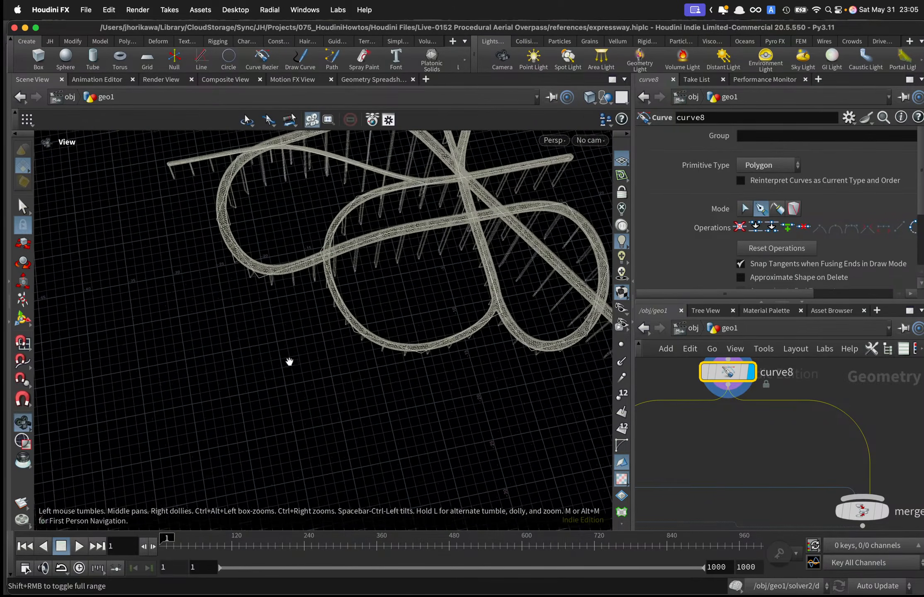
left_click_drag(289, 363, 391, 329, "alt")
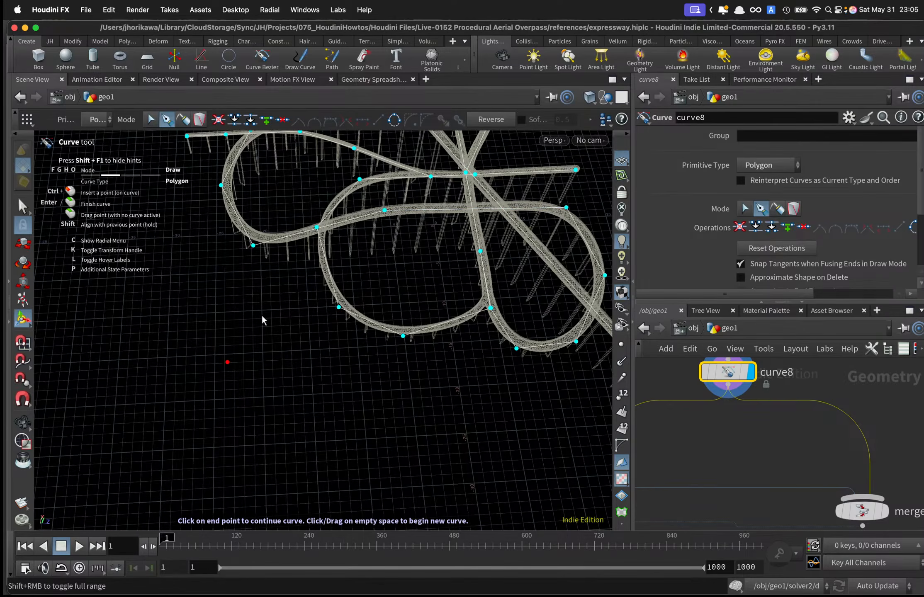
left_click(286, 286)
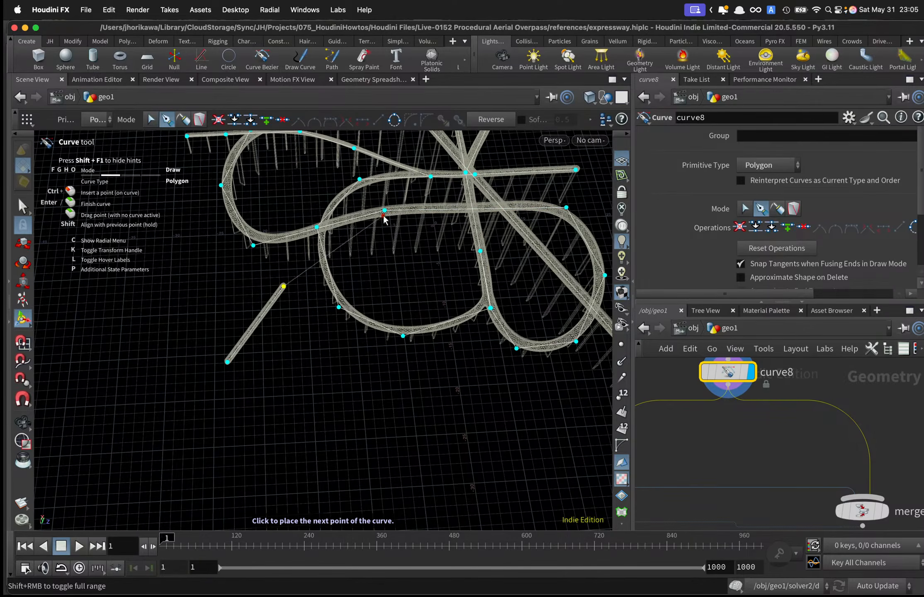
left_click(486, 228)
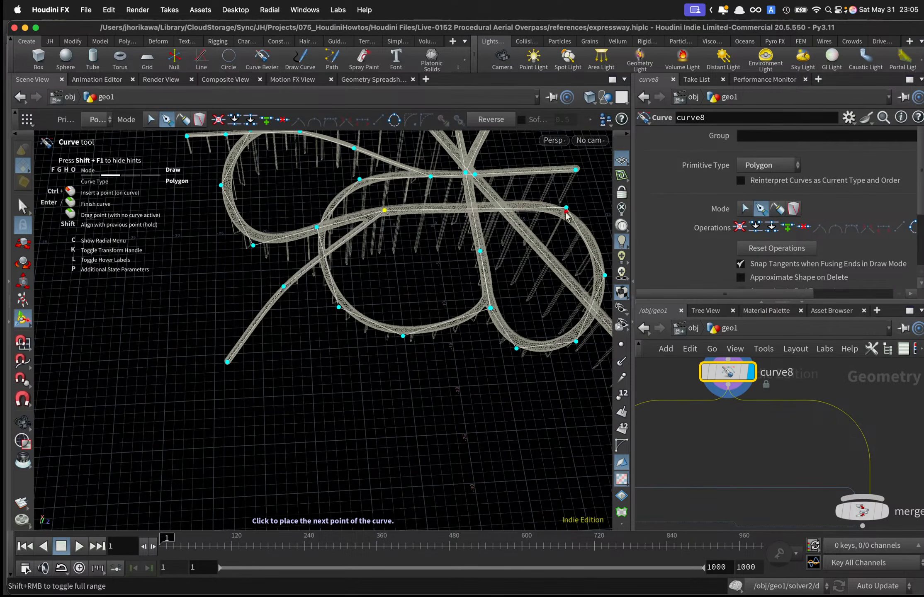
left_click(572, 248)
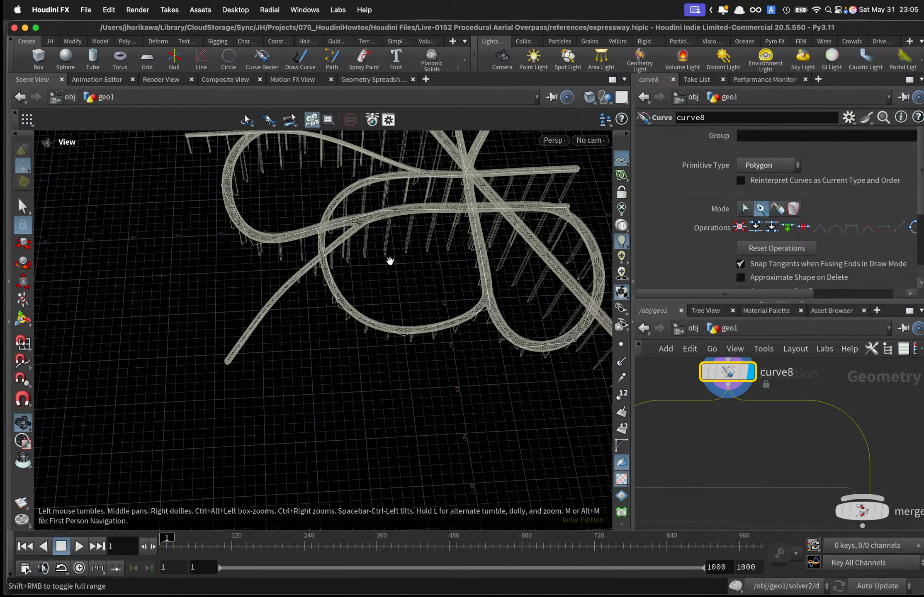
Extend the new branch by two points past the far loop onto open ground and finish the curve.
middle_click_drag(390, 262, 391, 263, "alt")
mouse_move(313, 306)
left_mouse_down("alt")
mouse_move(355, 377)
mouse_move(113, 462)
mouse_move(125, 456)
left_mouse_up("alt")
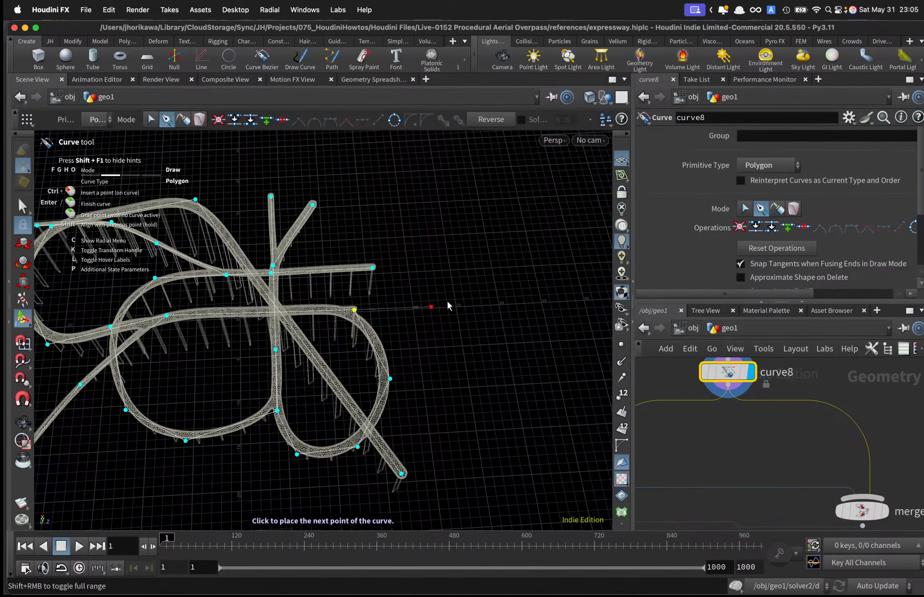
left_click(418, 285)
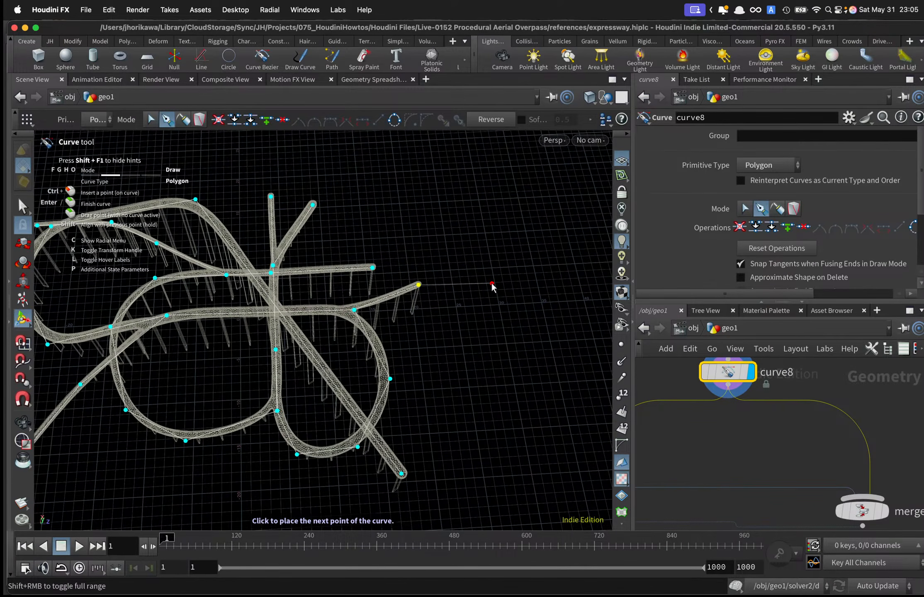
left_click(492, 283)
key("Return")
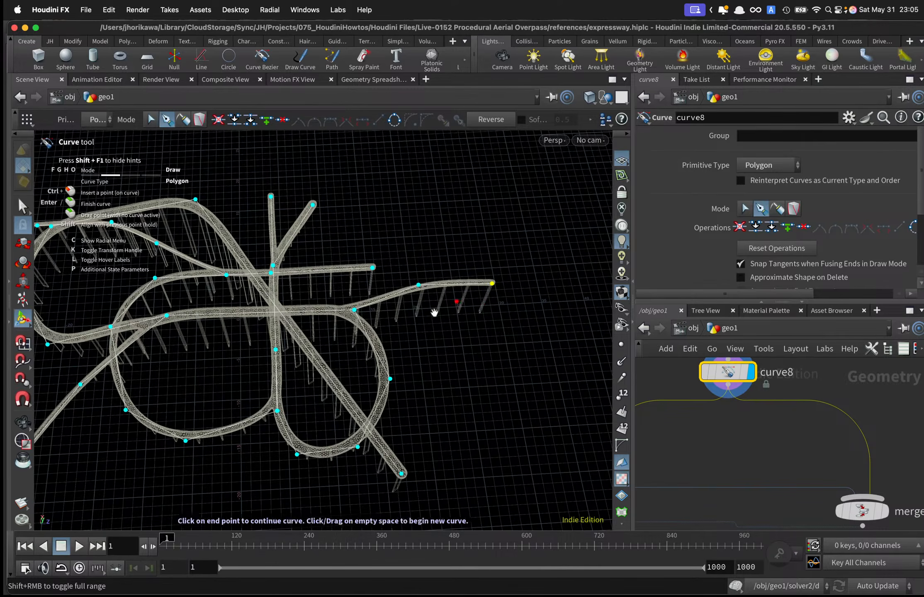
Examine the wireframe junction of the new branch up close, leave curve drawing and view the branch from the side.
key("Escape")
left_click_drag(442, 286, 368, 223)
key("Return")
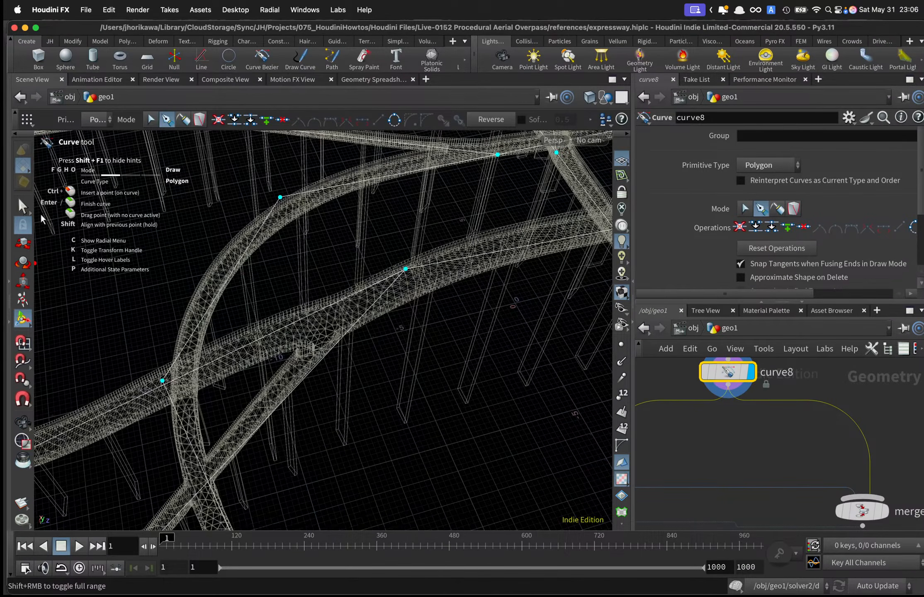
left_click(30, 206)
left_click_drag(332, 307, 192, 353, "alt")
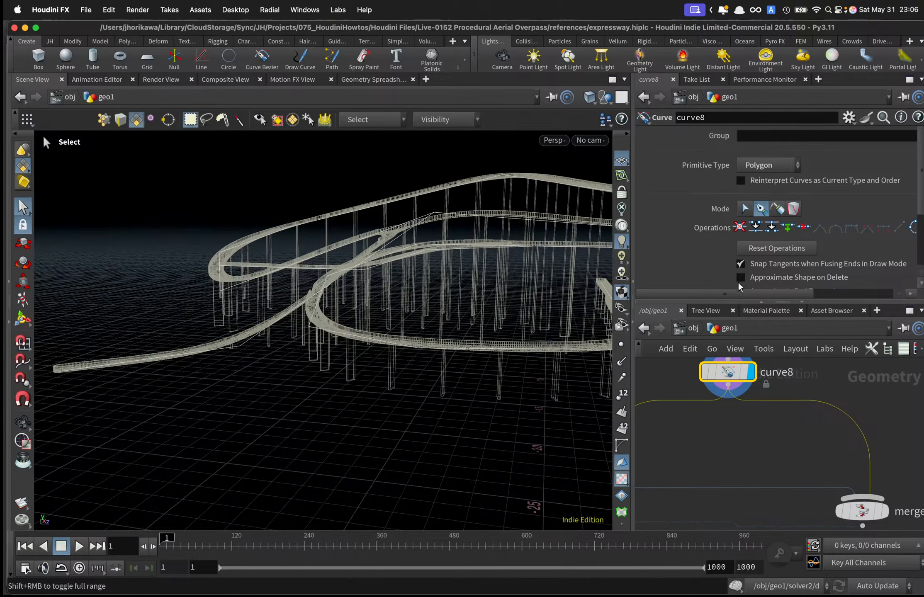
Set curve8 to Edit mode, switch selection to points and start editing the curve points in the viewport.
left_click(746, 209)
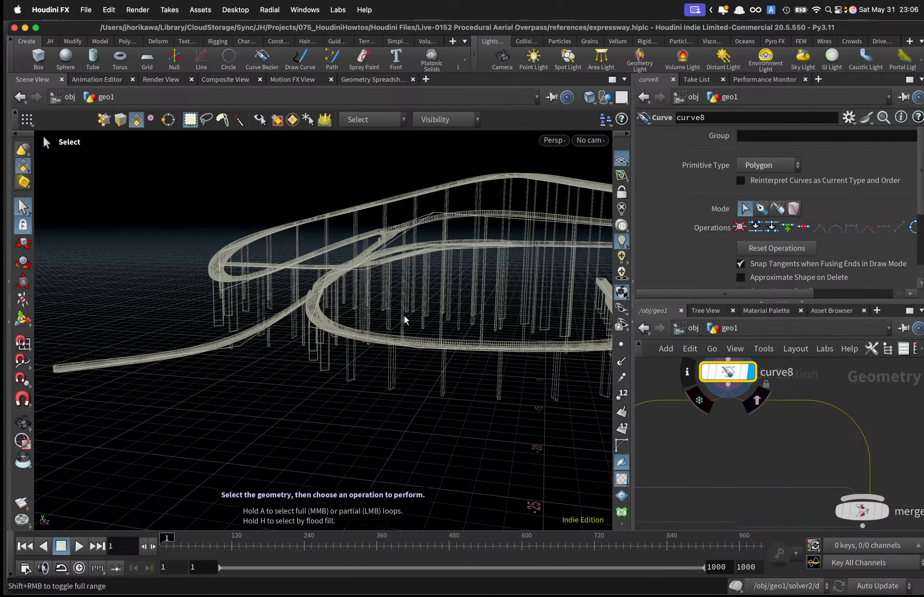
left_click_drag(417, 331, 412, 348, "alt")
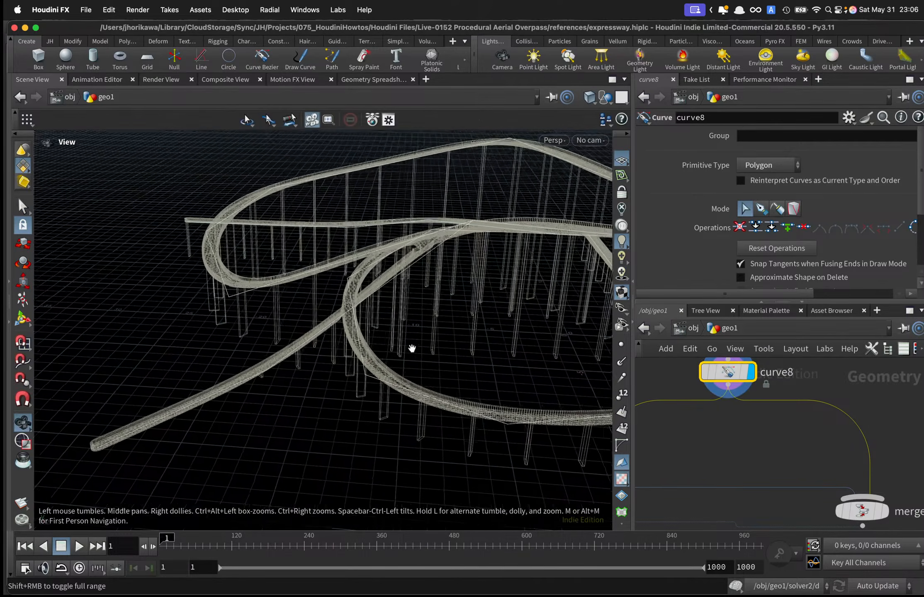
middle_click_drag(412, 348, 418, 349, "alt")
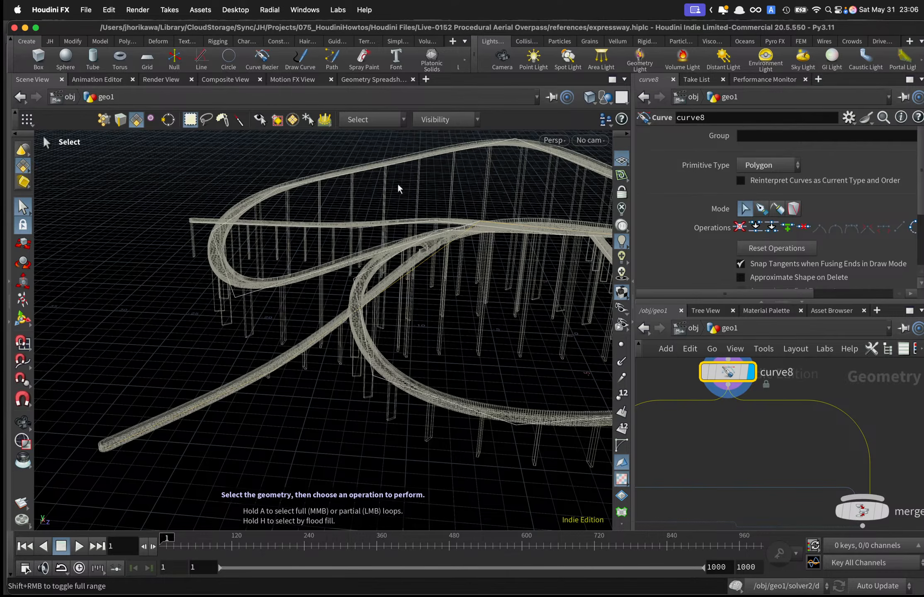
left_click(104, 119)
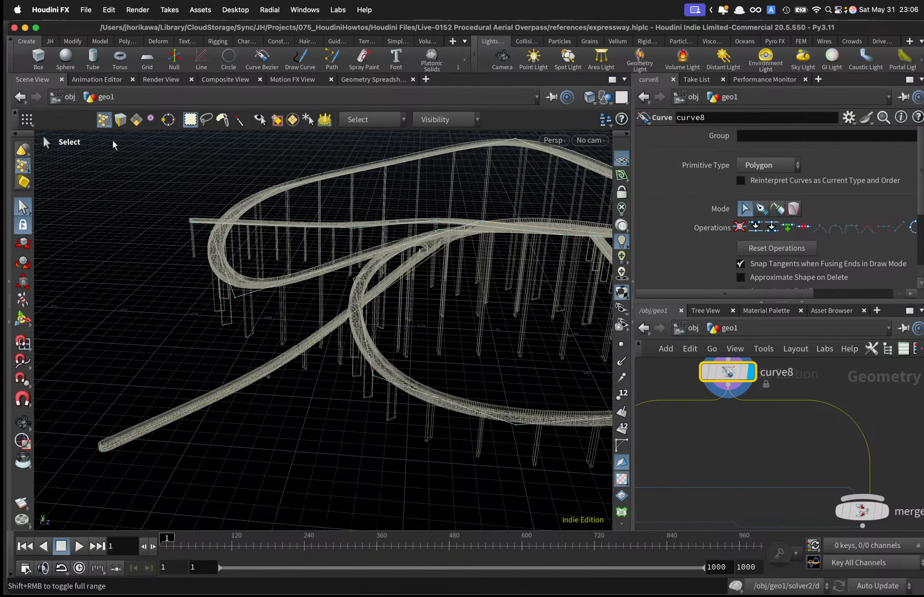
left_click(24, 321)
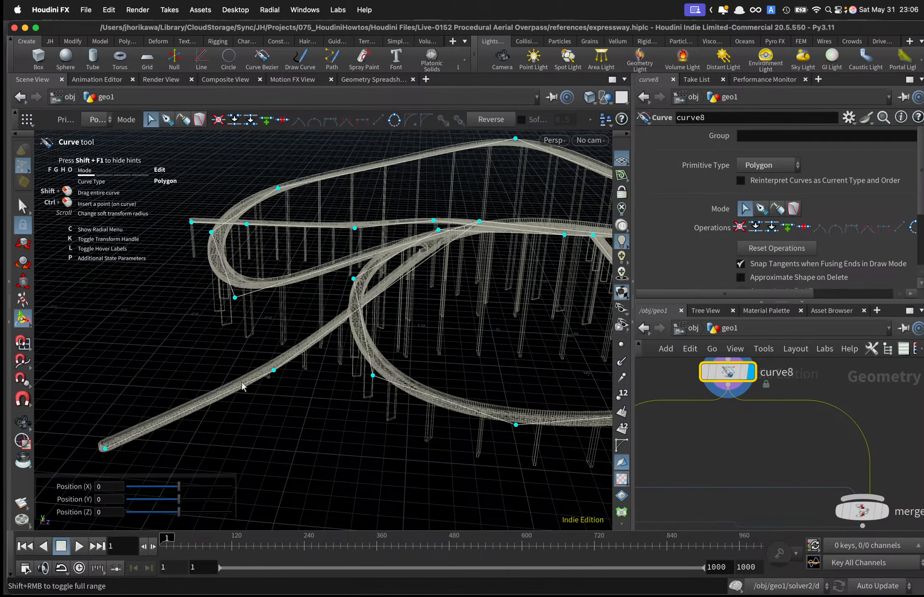
Select the two outer points of the new branch's near end and raise the end point to about 2.8 in Y.
left_click(274, 371)
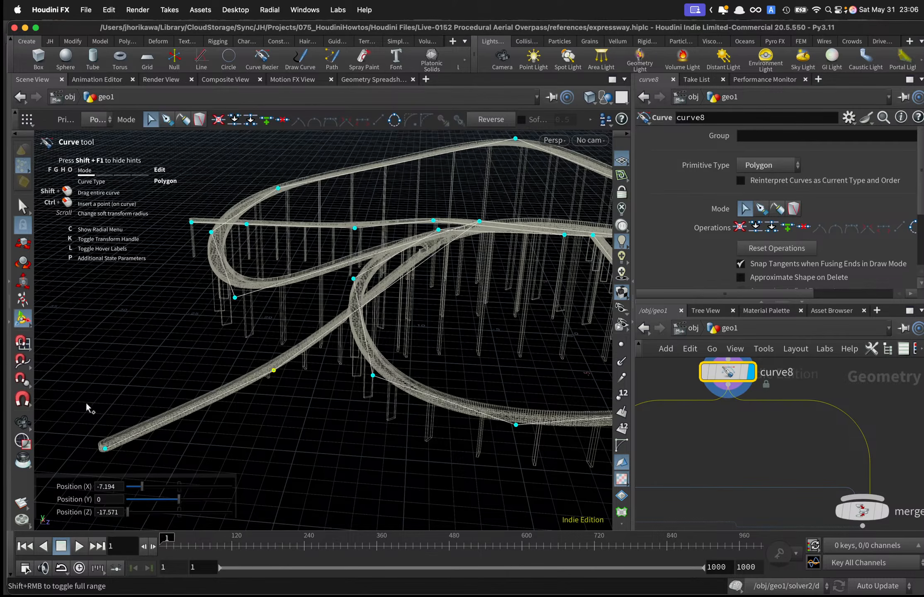
left_click(21, 248)
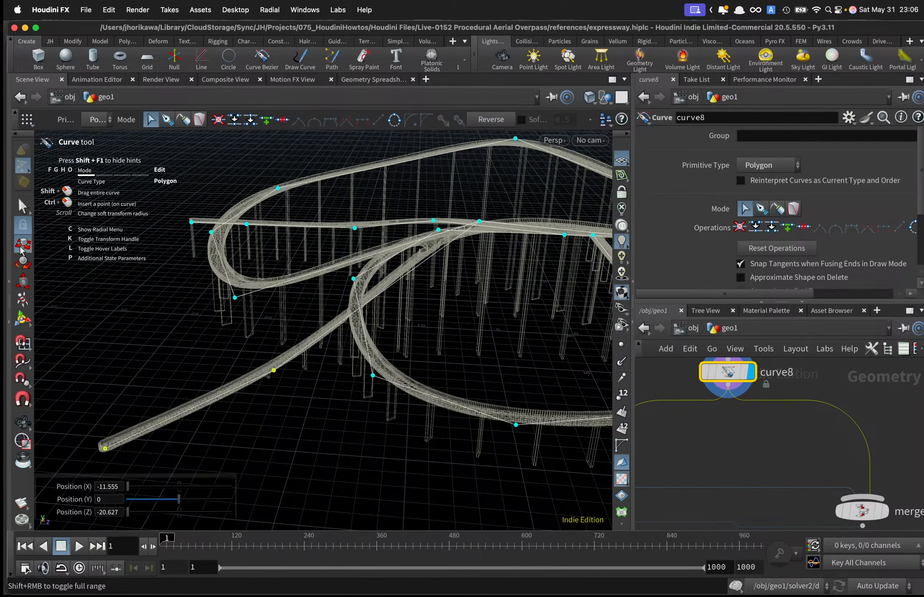
left_click_drag(199, 386, 318, 309)
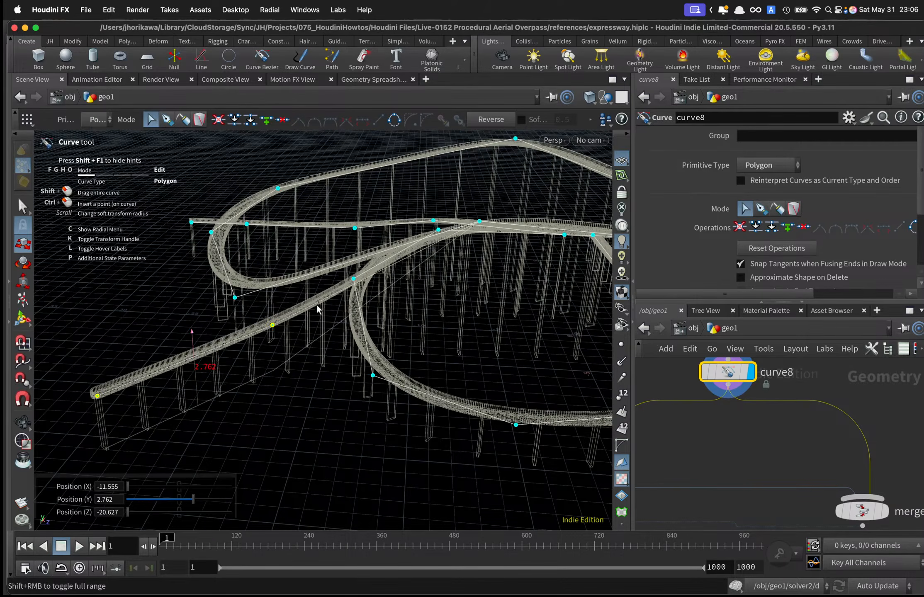
Display the final merge3 node and examine the updated overpass with its raised new branch from several sides.
key("Escape")
left_click_drag(332, 252, 427, 322)
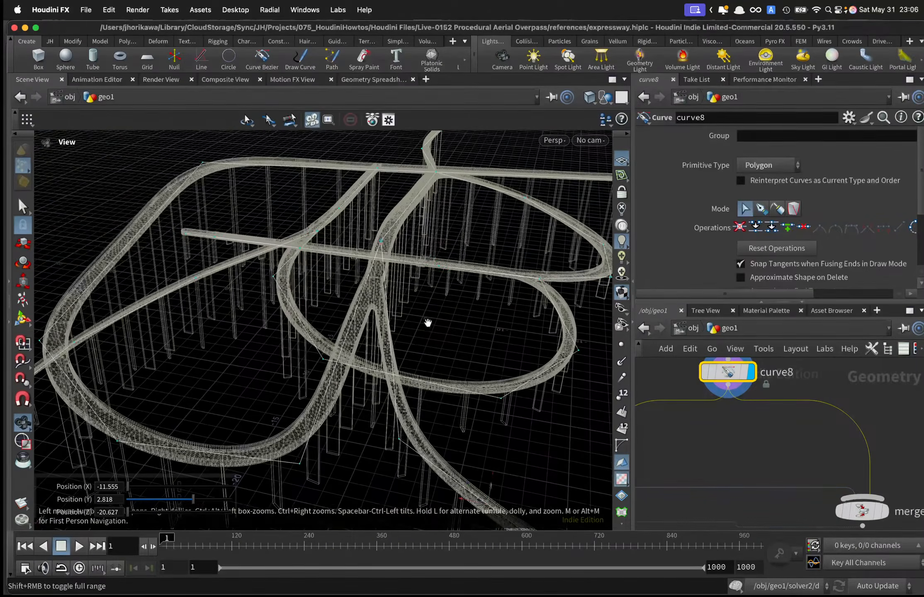
scroll(672, 365, "down", 2)
scroll(673, 365, "down", 8)
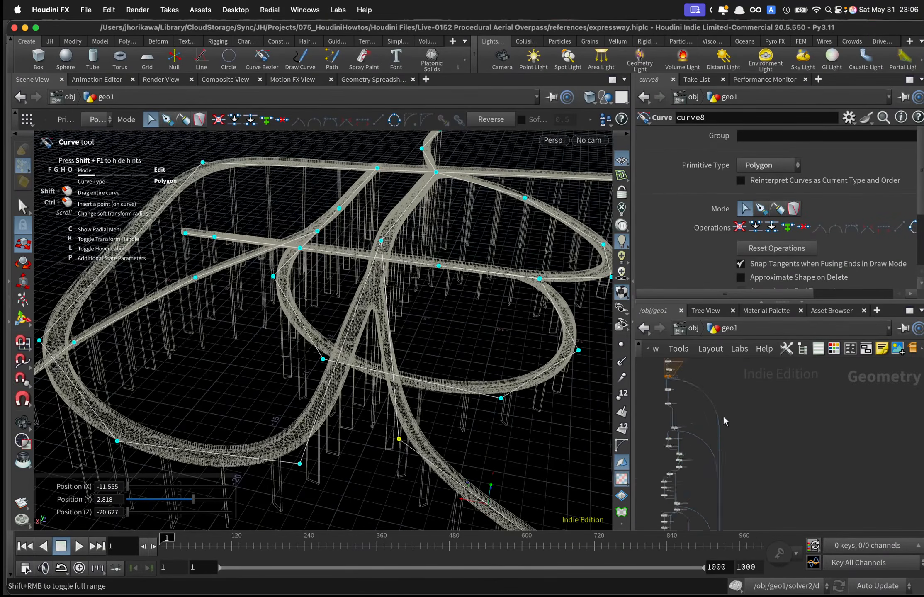
scroll(697, 492, "up", 8)
left_click(653, 497)
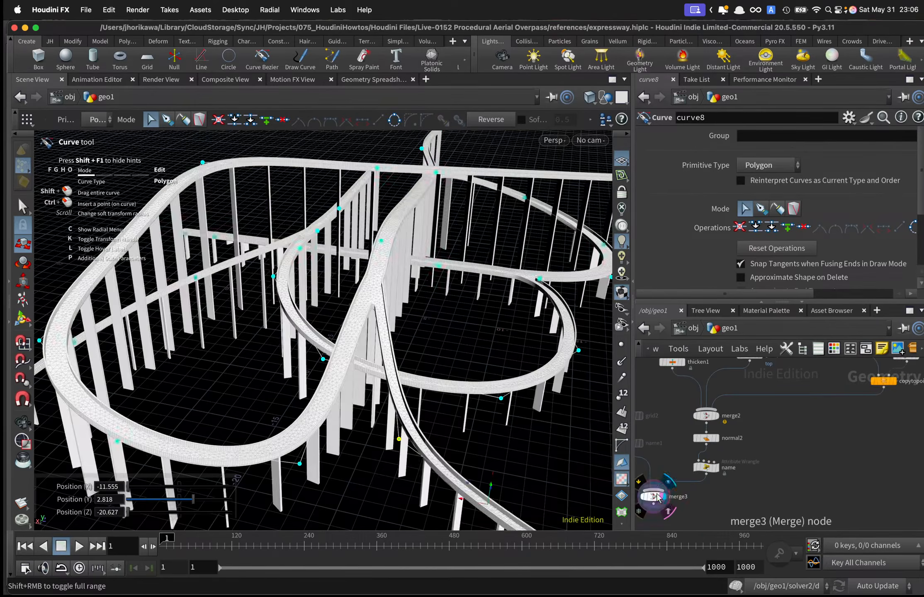
left_click_drag(392, 327, 469, 334)
left_click_drag(409, 342, 357, 314)
key("Return")
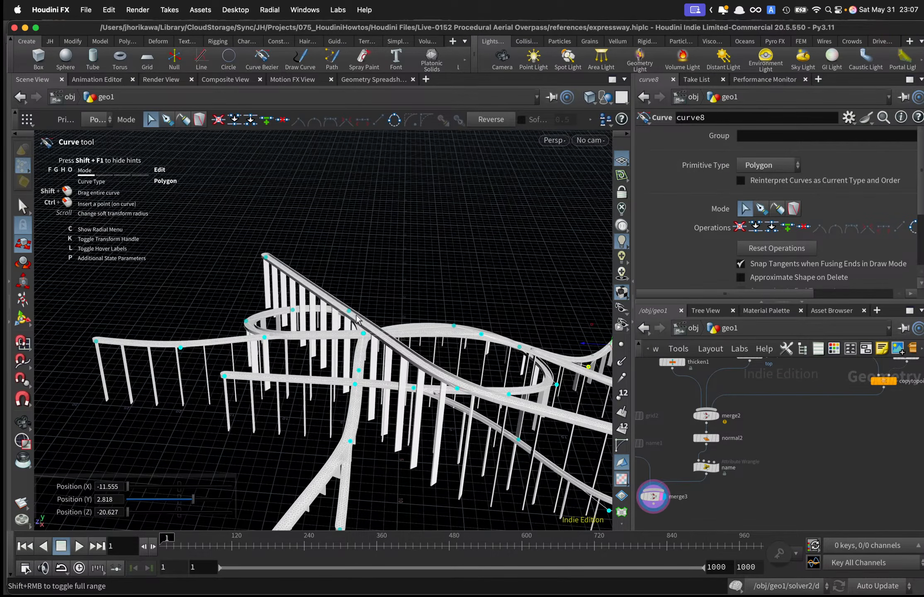
right_click_drag(438, 303, 436, 336, "alt")
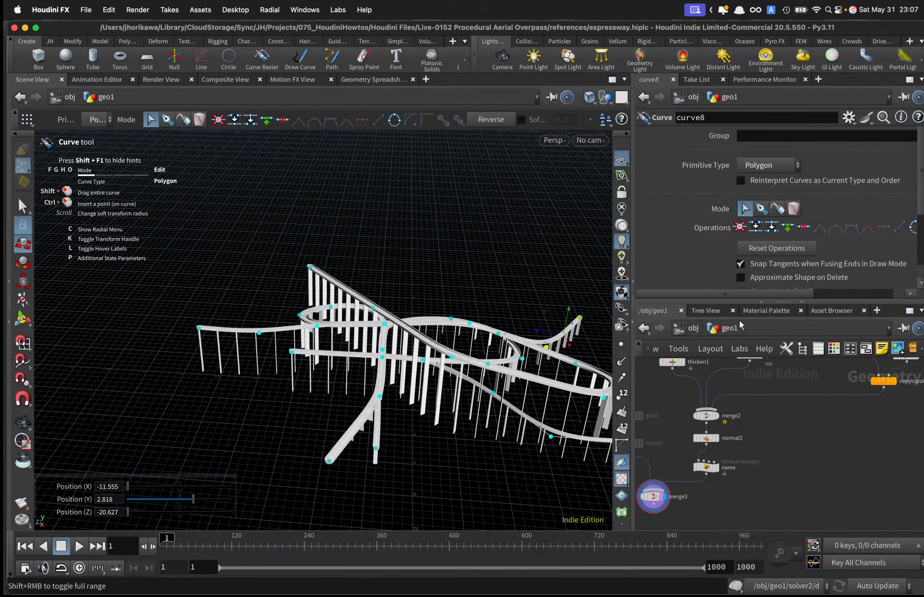
Enlarge the network editor and trace the node chain from merge3 back up to the input curves.
left_click_drag(806, 305, 806, 215)
scroll(804, 439, "down", 6)
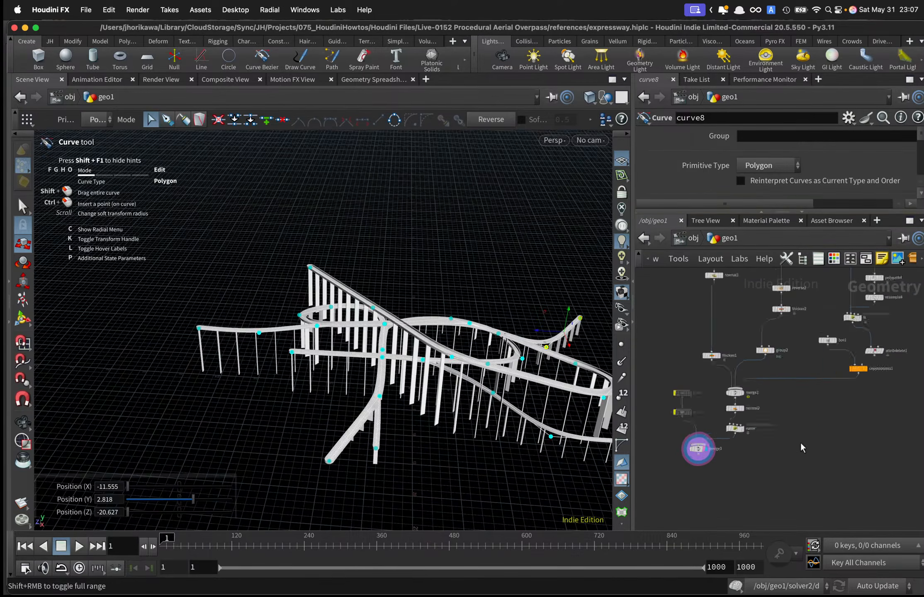
scroll(821, 426, "up", 8)
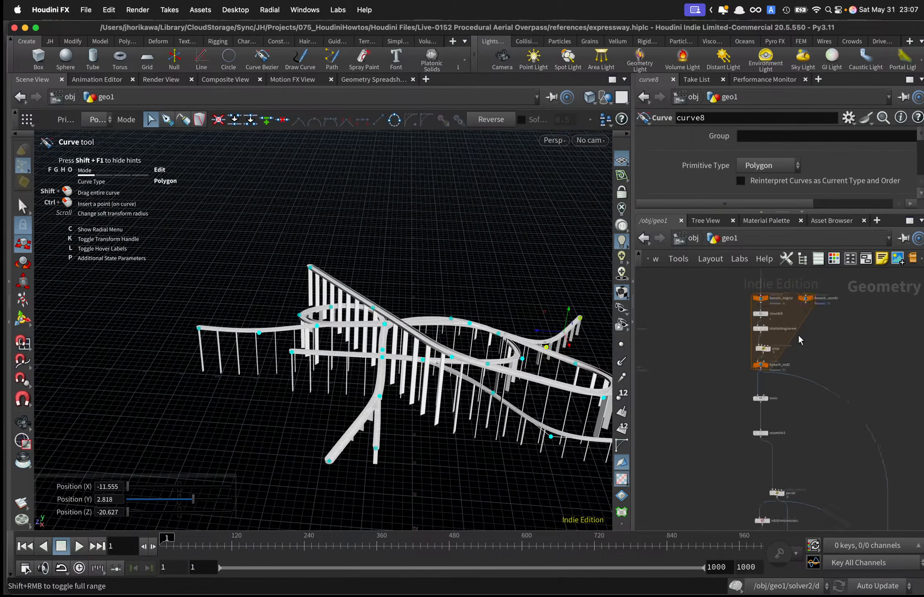
scroll(806, 442, "up", 6)
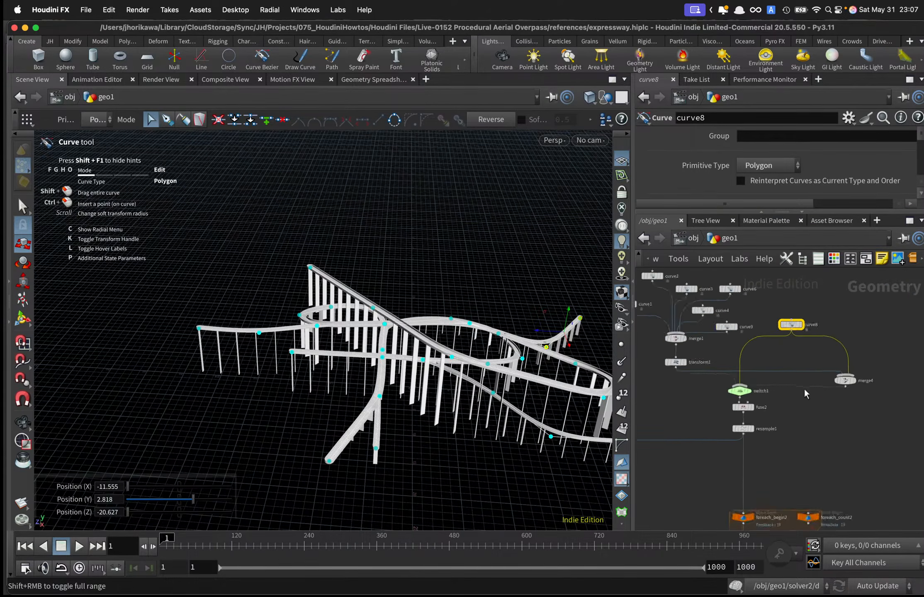
Examine the roads, junctions and pillars of the updated overpass around the new branch from several angles and distances.
key("Escape")
left_click_drag(451, 313, 368, 296)
right_click_drag(368, 296, 466, 231)
left_click_drag(463, 309, 356, 297)
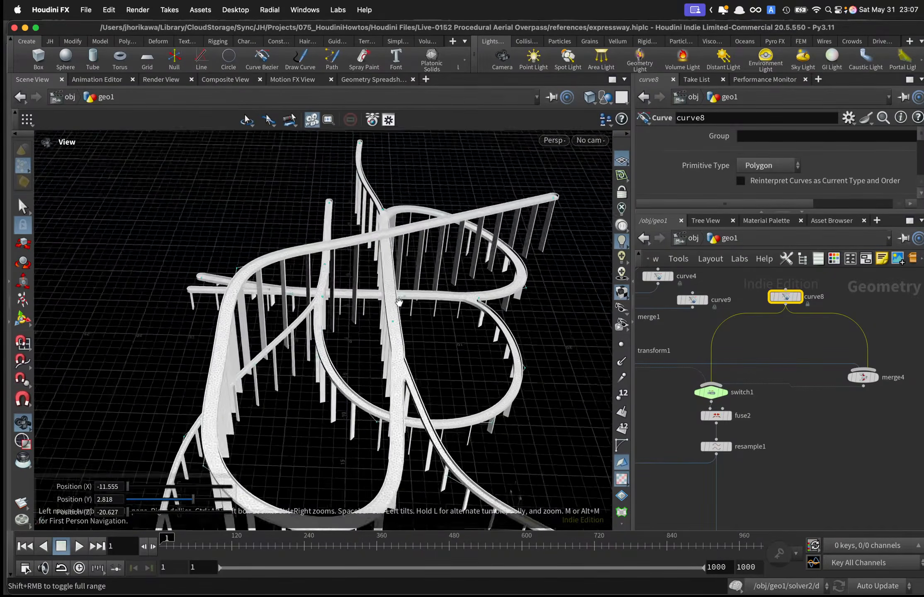
middle_click_drag(357, 307, 347, 219)
right_click_drag(324, 336, 406, 283)
key("Return")
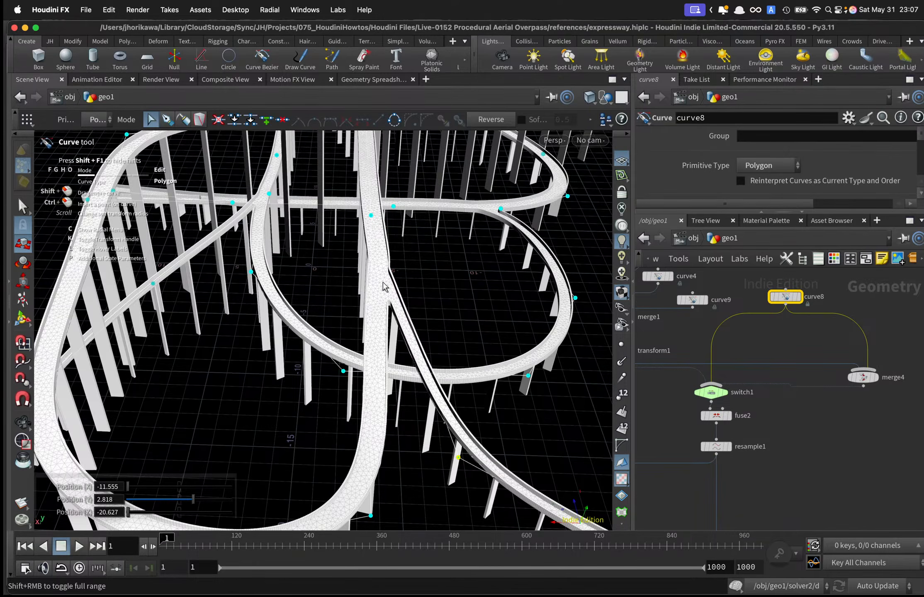
right_click_drag(433, 291, 290, 328, "alt")
left_click_drag(199, 324, 282, 298, "alt")
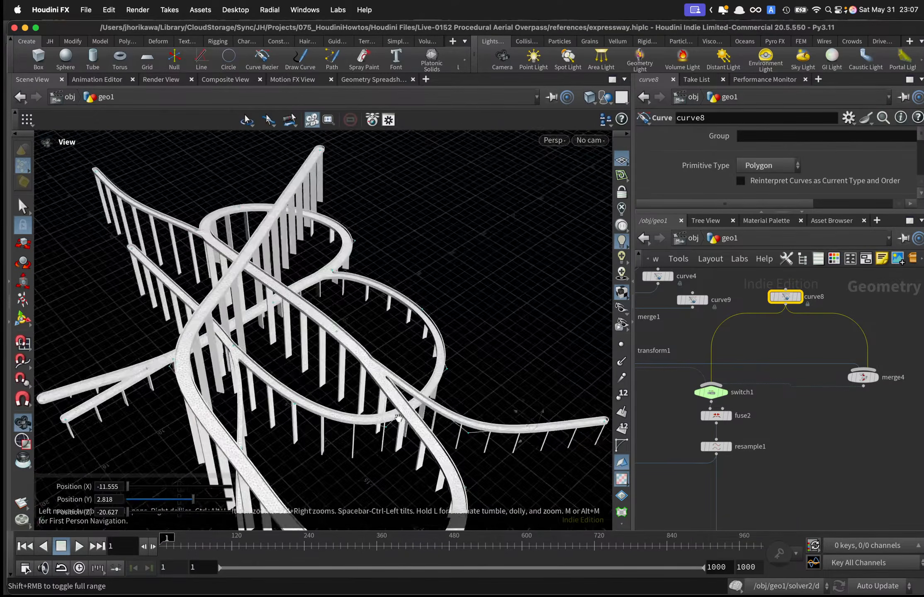
middle_click_drag(282, 298, 393, 380, "alt")
left_click_drag(393, 379, 309, 390)
scroll(786, 372, "down", 10)
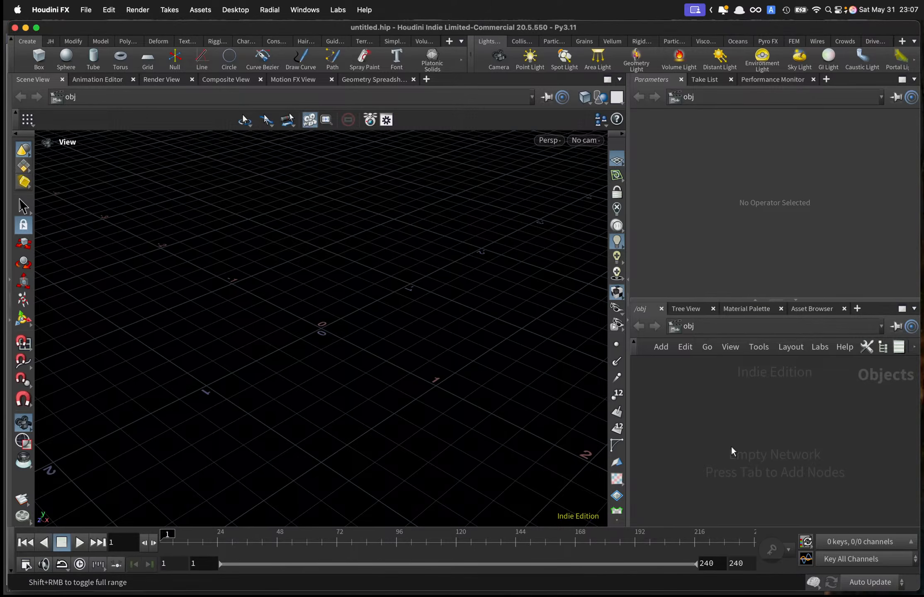
Start saving the new empty scene and open the Live-0152 Procedural Aerial Overpass project folder as its location.
key("super+s")
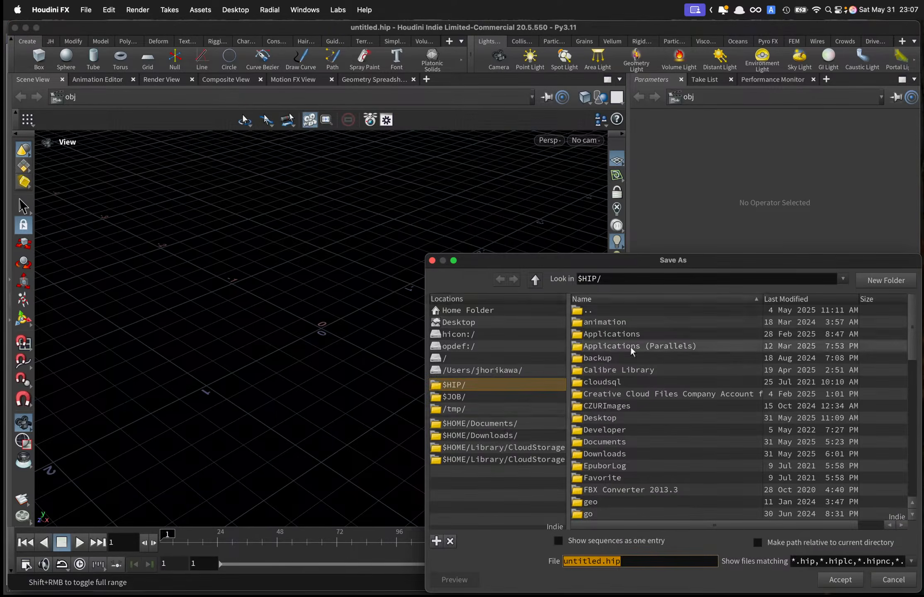
left_click(506, 459)
double_click(614, 335)
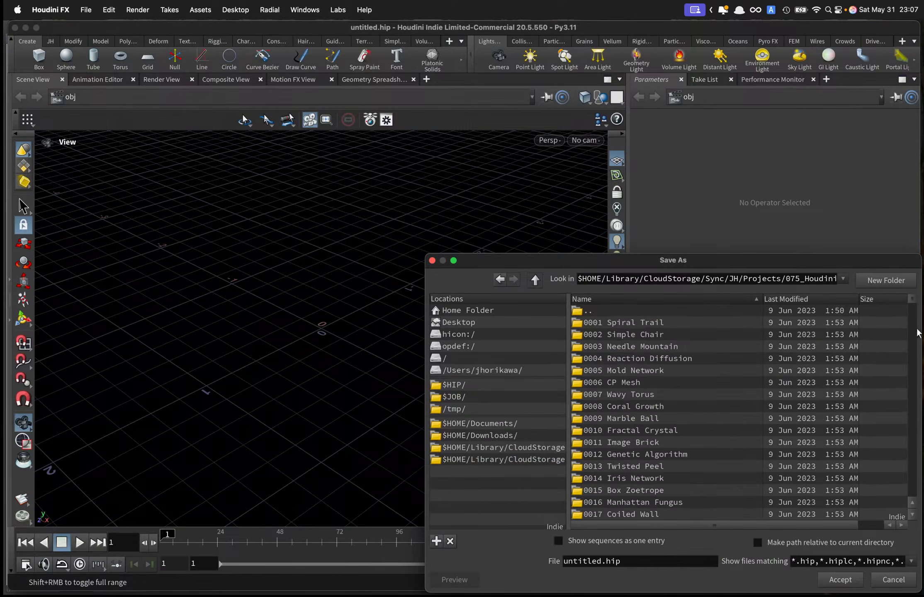
left_click_drag(912, 301, 911, 526)
scroll(738, 415, "up", 10)
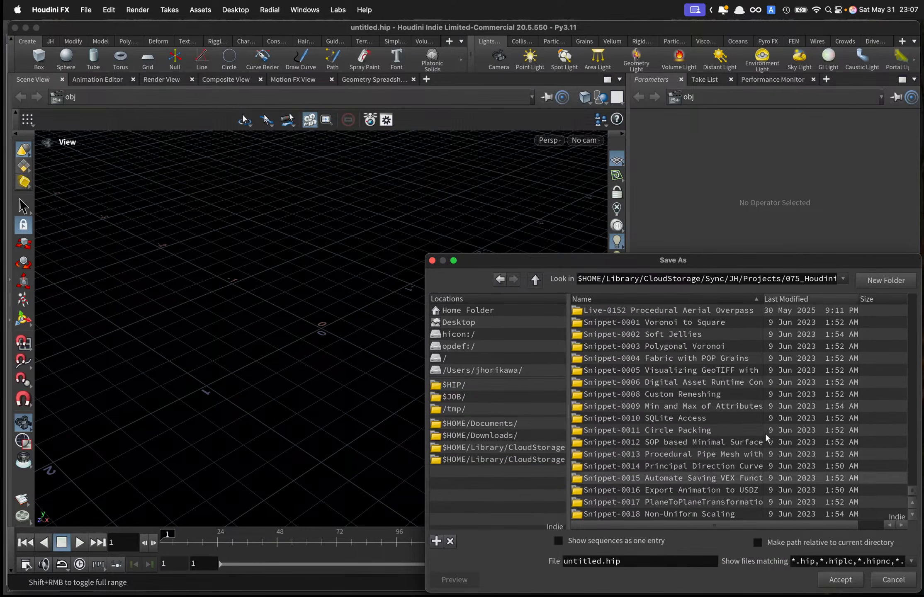
double_click(706, 432)
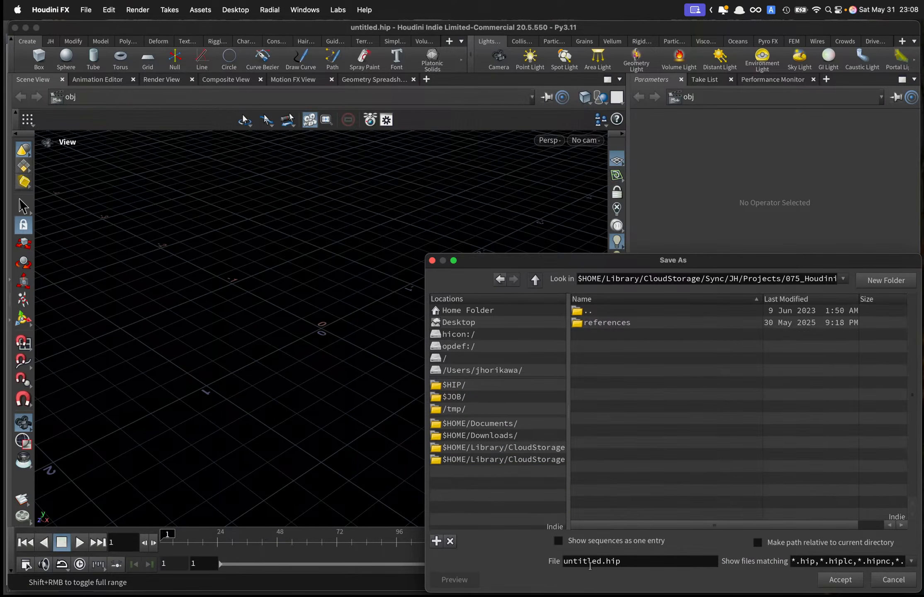
Name the scene file "Procedural Aerial Overpass" and save it.
double_click(589, 561)
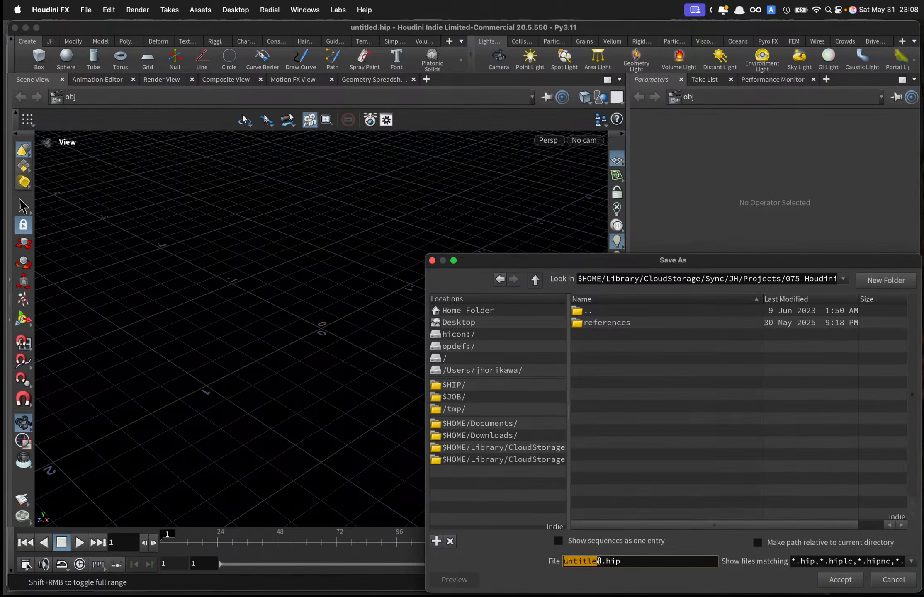
type("Proced")
type("ural ")
type("a")
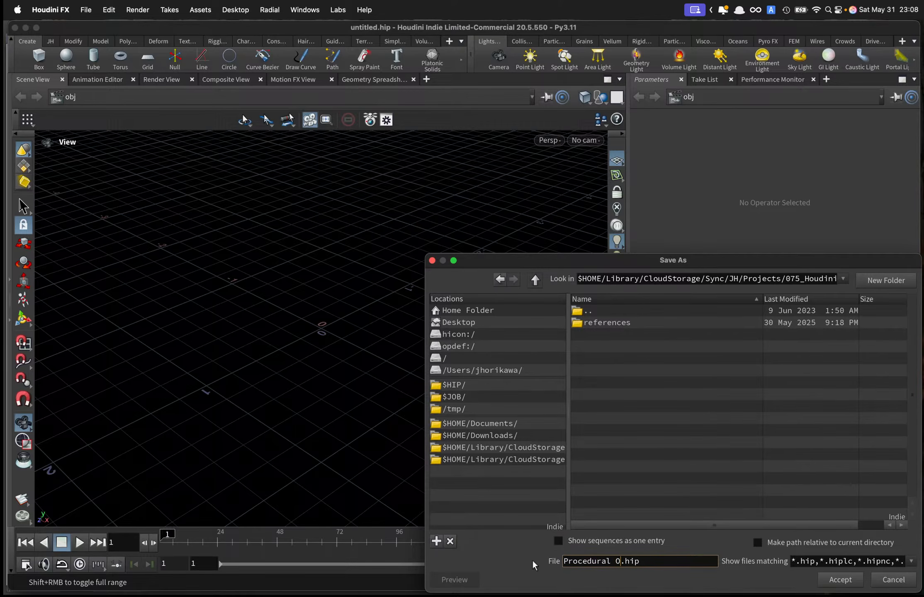
key("BackSpace")
type("Awr")
key("BackSpace")
key("BackSpace")
type("erial Overpass")
key("Return")
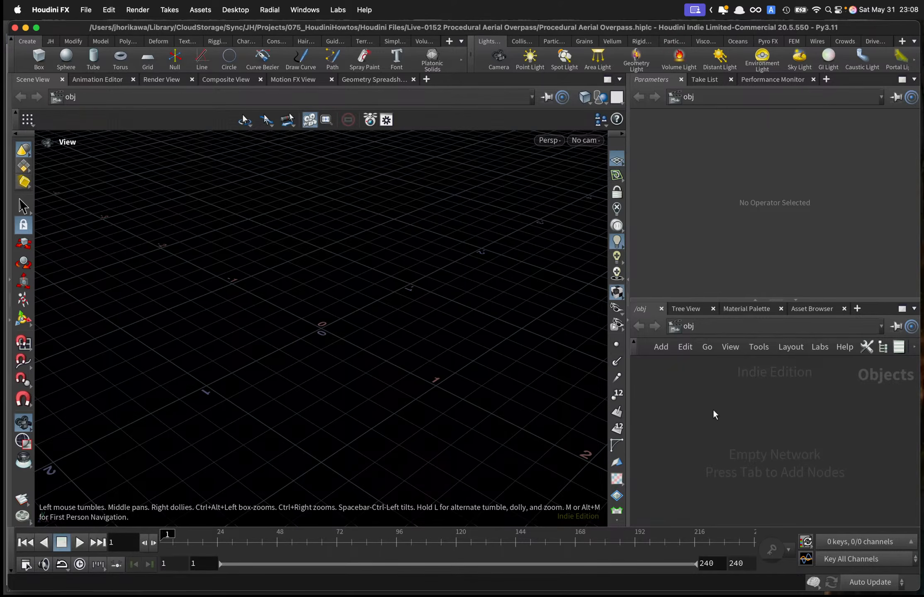
Create a Geometry object in the empty object network and enter it.
key("Tab")
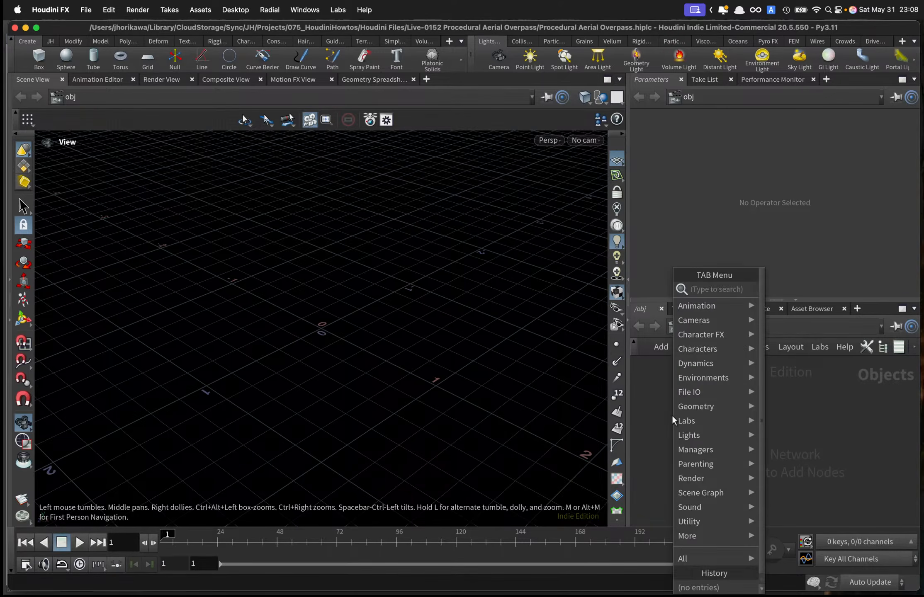
type("geome")
key("Return")
left_click(705, 408)
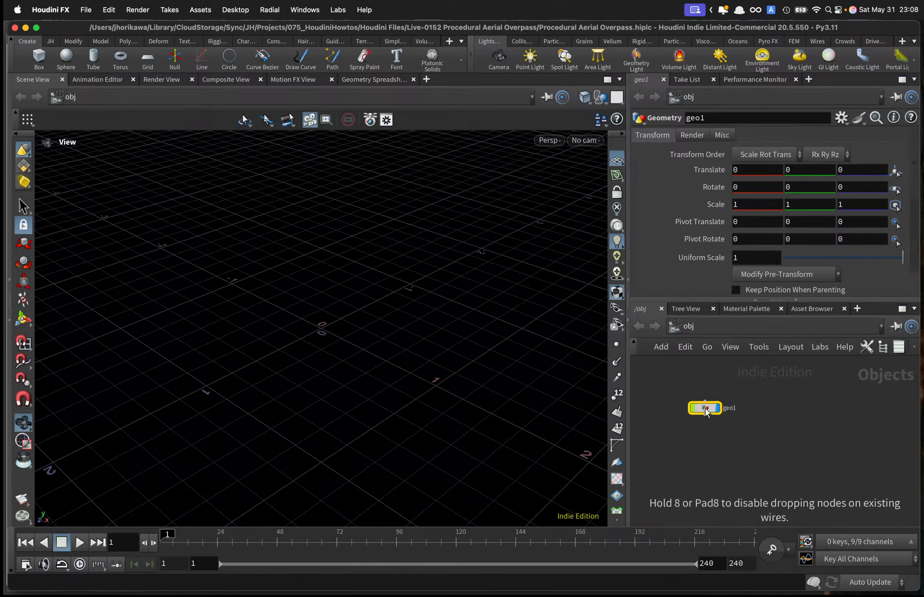
left_click_drag(713, 414, 715, 427)
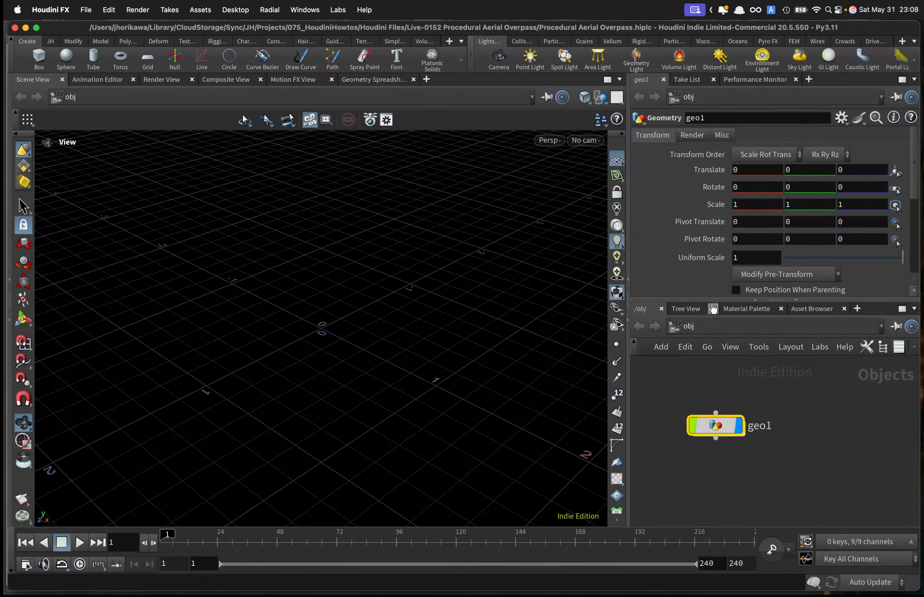
left_click_drag(714, 300, 723, 303)
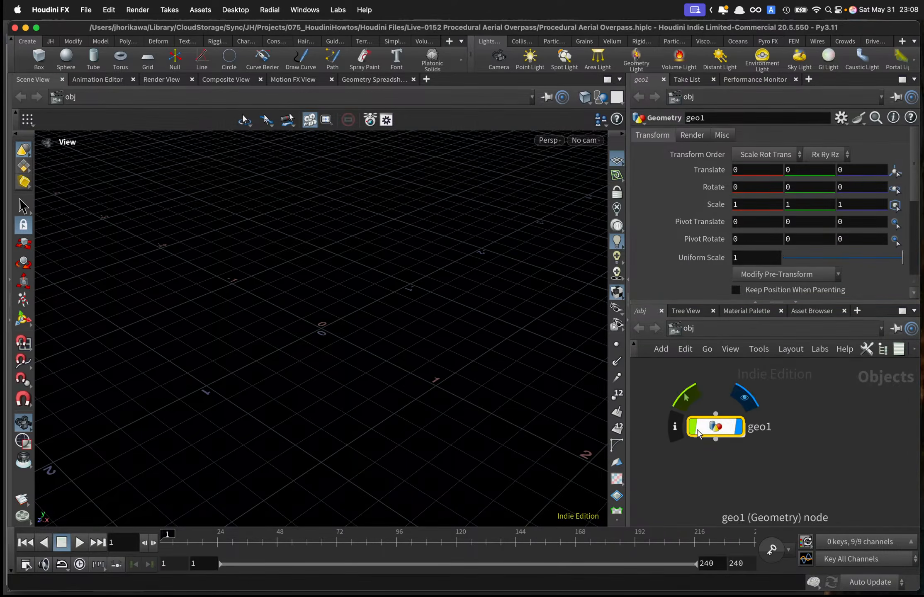
left_click_drag(714, 428, 718, 418)
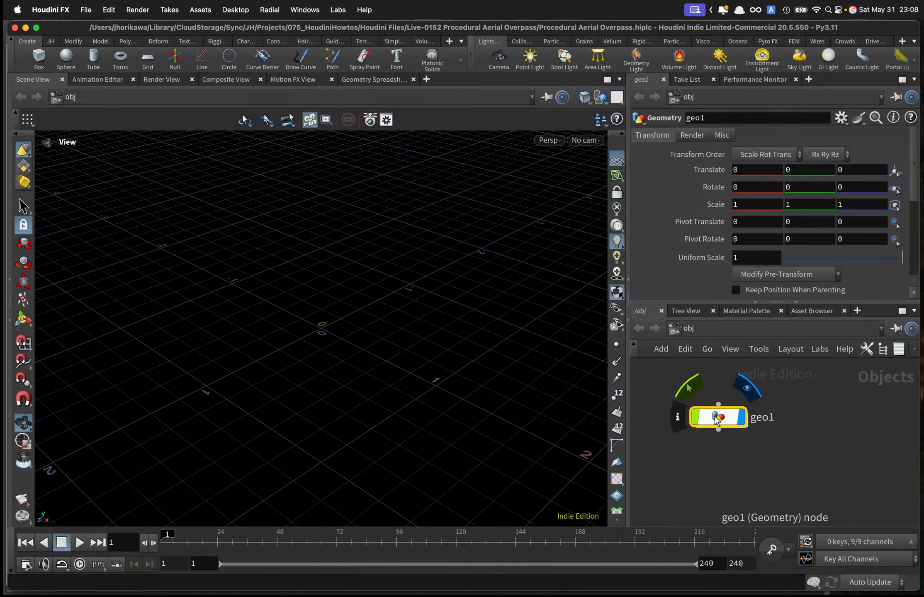
double_click(723, 423)
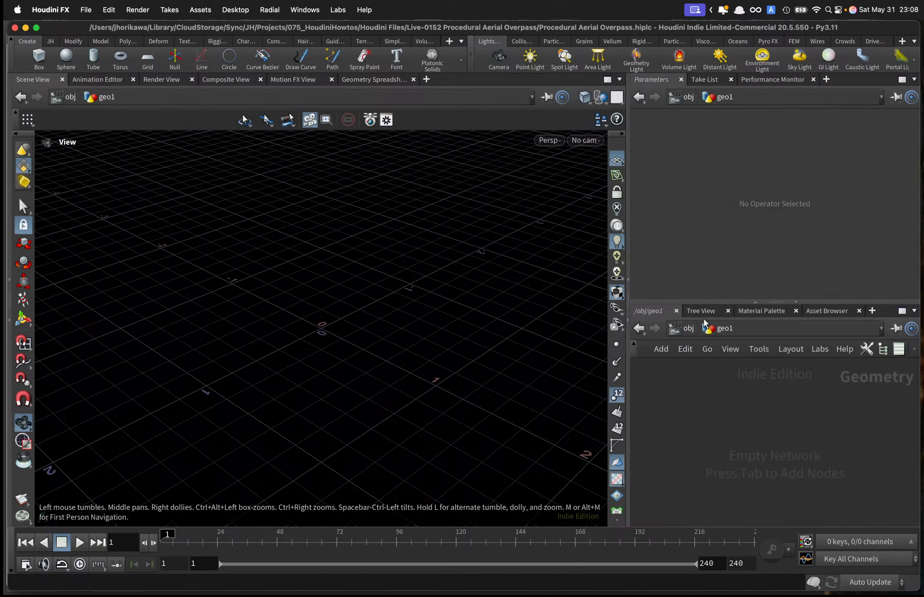
Enlarge the network editor and add a Curve node inside geo1.
left_click_drag(706, 303, 706, 270)
key("Tab")
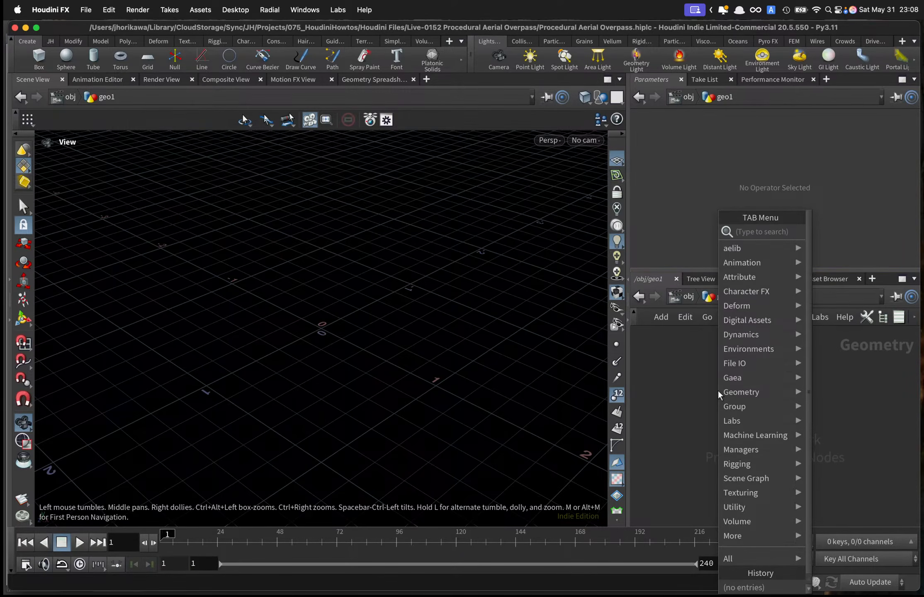
left_click(701, 388)
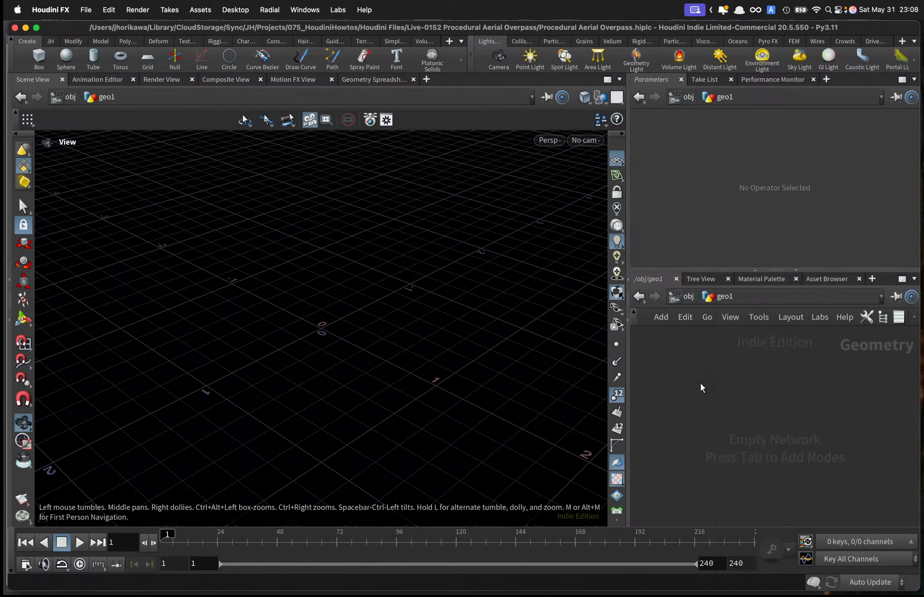
key("Tab")
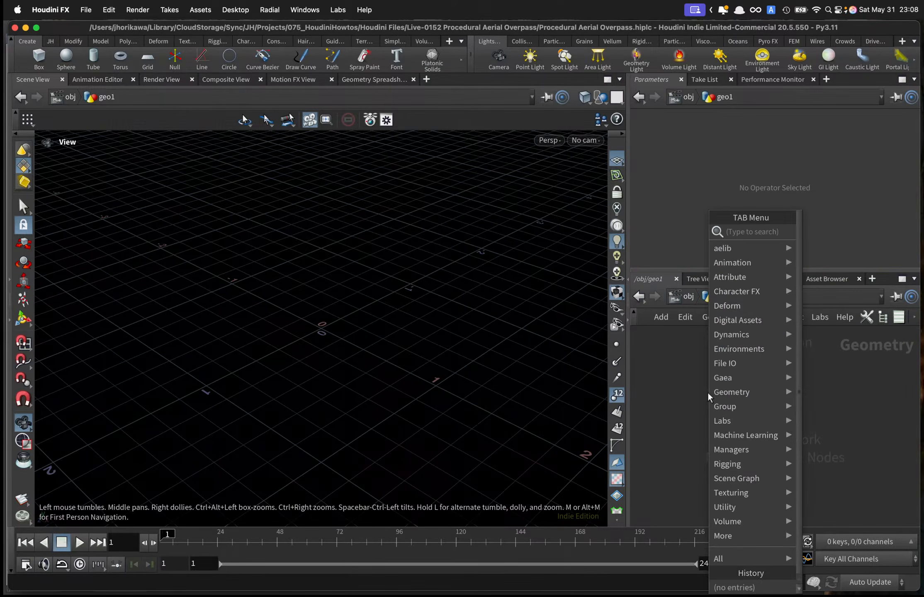
type("curve")
key("Return")
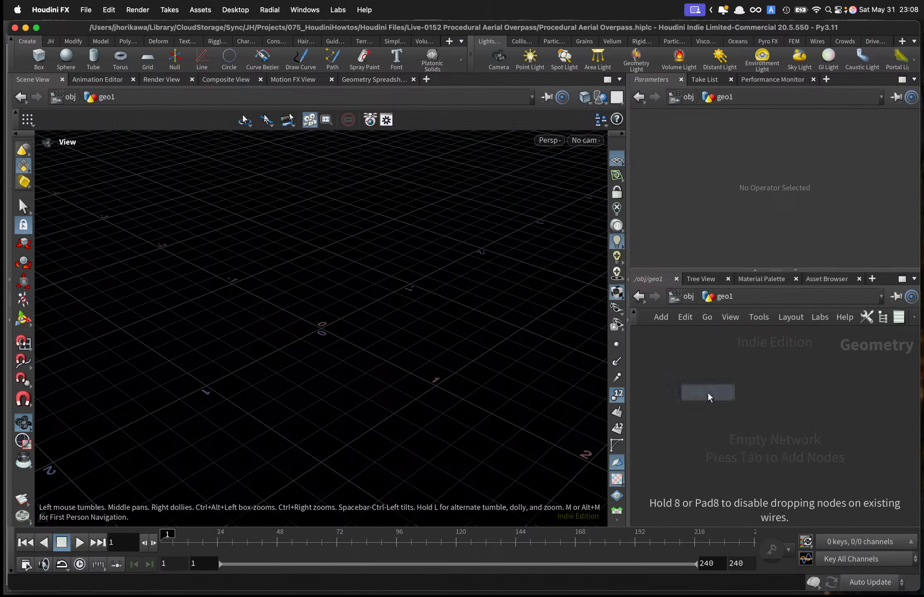
left_click(721, 382)
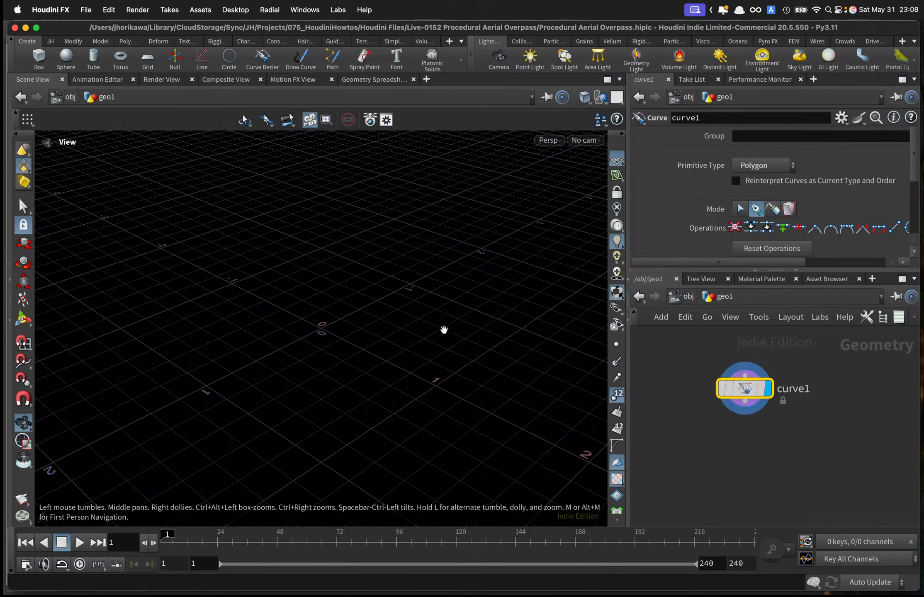
Draw an open five-point polygon curve on the ground grid with curve1, bending after its first segment.
left_click_drag(436, 310, 322, 326)
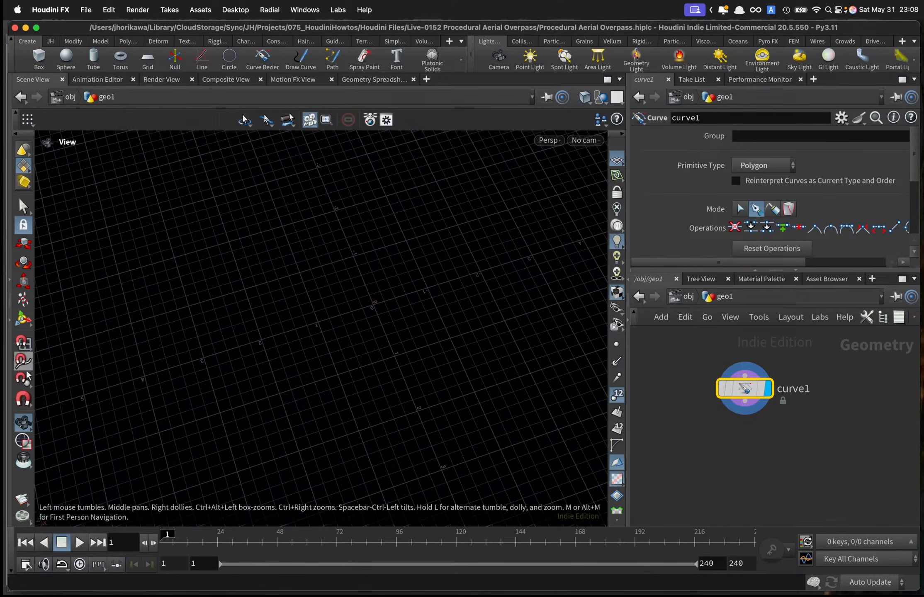
left_click_drag(82, 311, 114, 305)
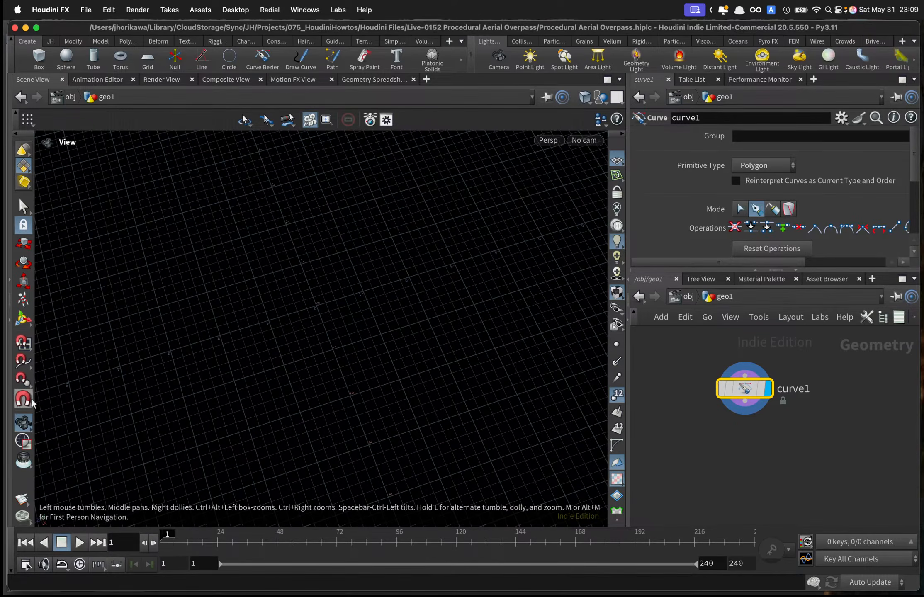
left_click(23, 321)
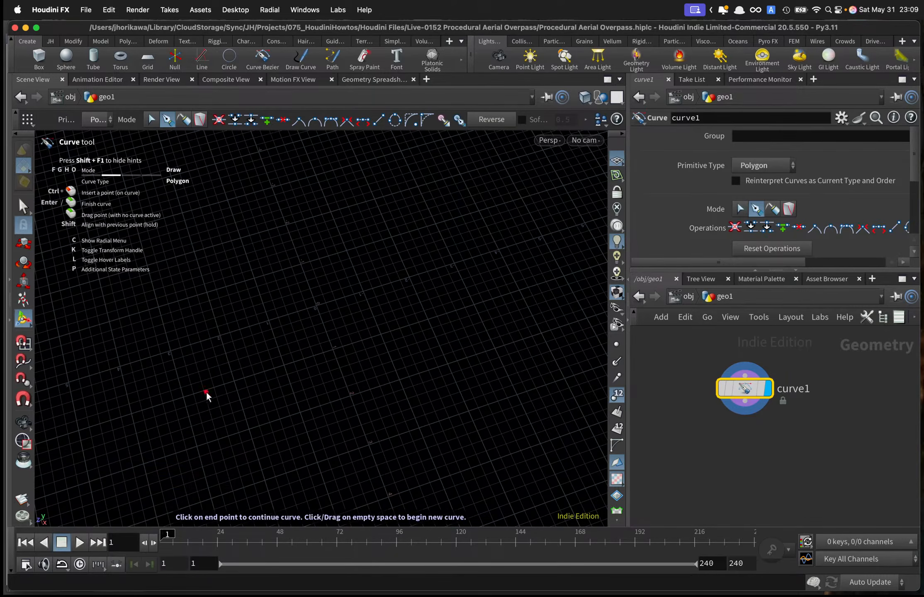
left_click(168, 425)
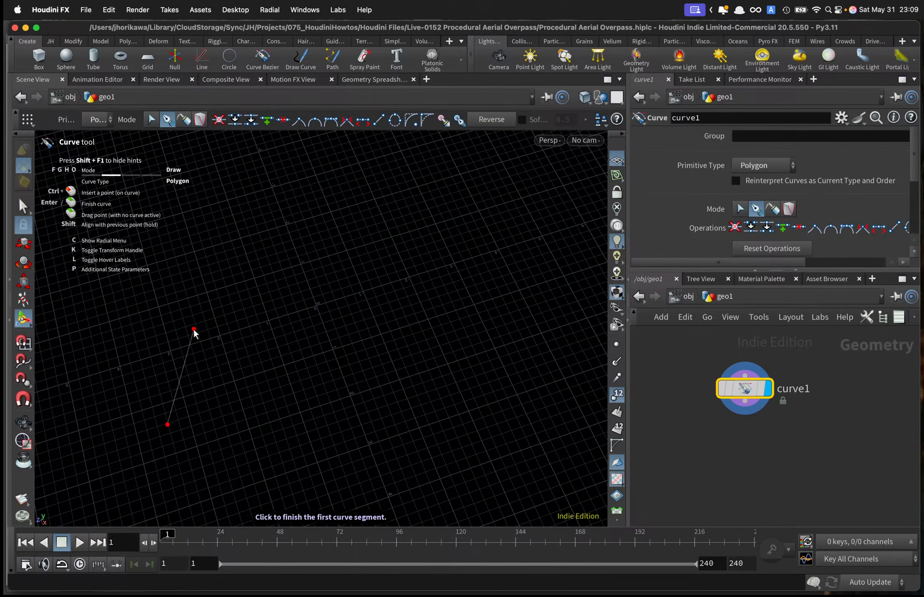
left_click(203, 304)
left_click(260, 268)
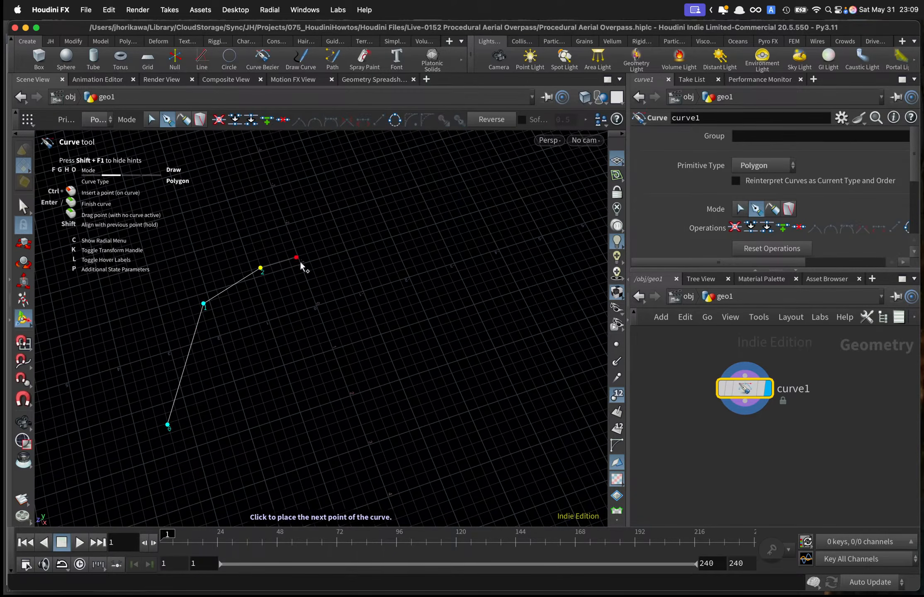
left_click(363, 237)
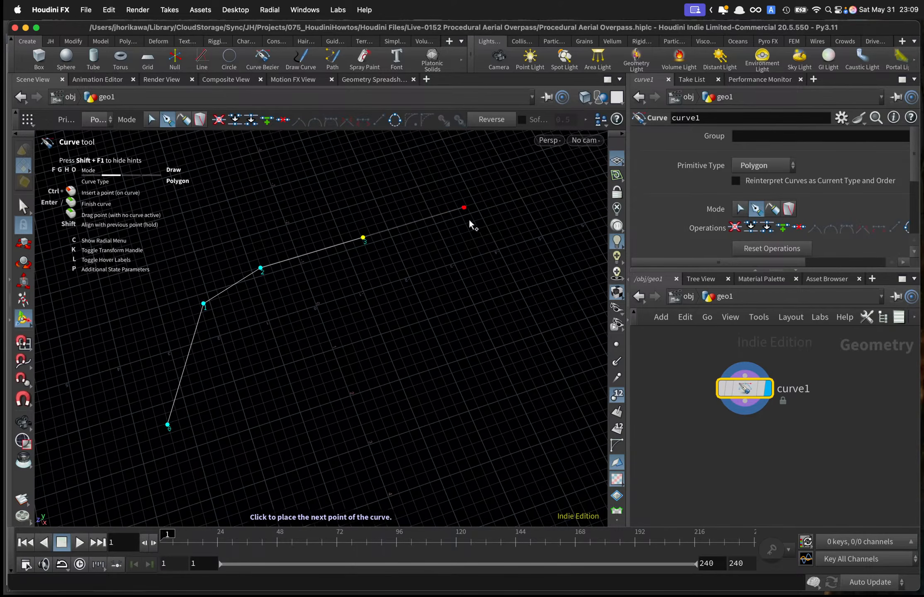
left_click(466, 206)
key("Escape")
Draw a second seven-point polygon curve in curve1 that passes through the first curve's three middle points and branches off at both ends.
mouse_move(443, 262)
left_mouse_down()
mouse_move(415, 263)
mouse_move(402, 316)
mouse_move(458, 304)
left_mouse_up()
mouse_move(429, 357)
left_mouse_down()
mouse_move(337, 379)
mouse_move(380, 363)
left_mouse_up()
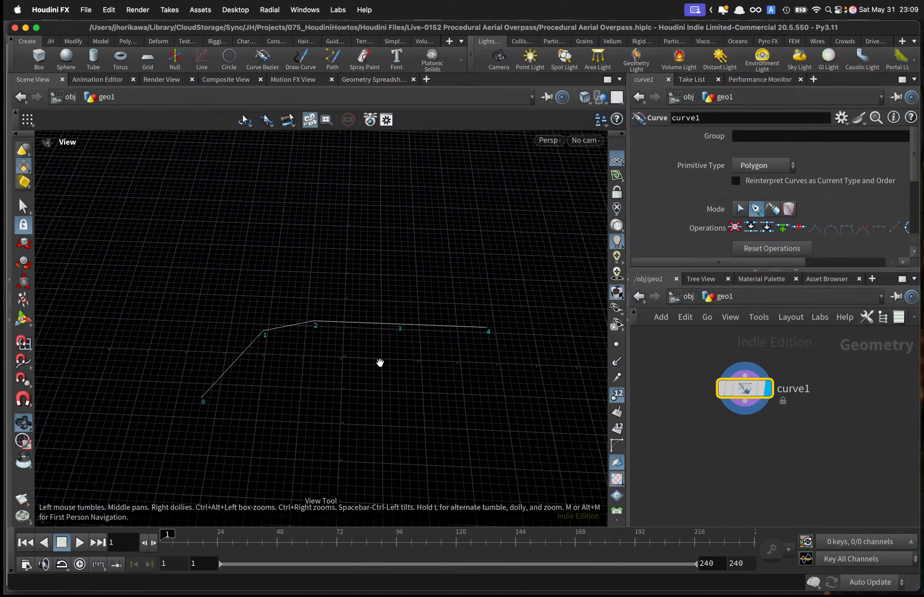
key("Escape")
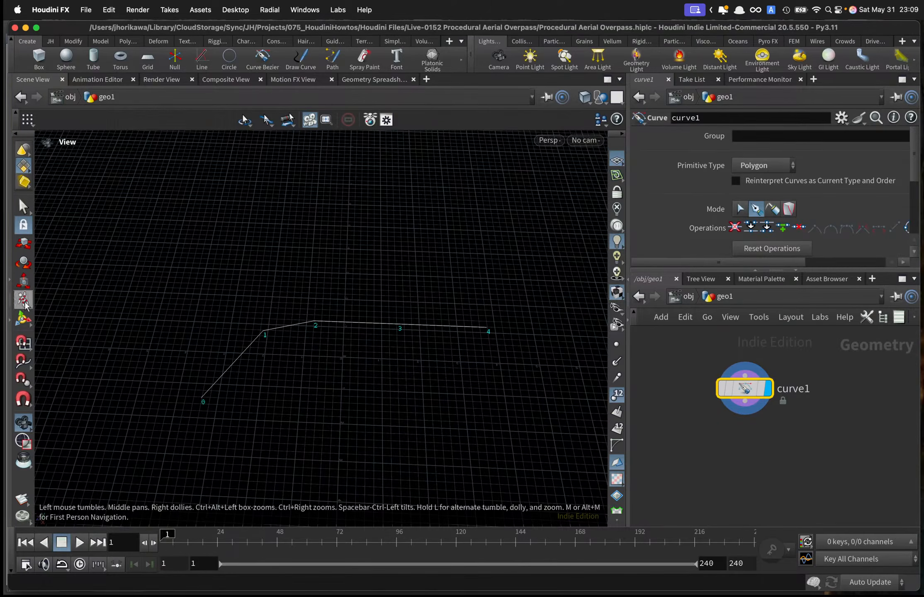
left_click(23, 319)
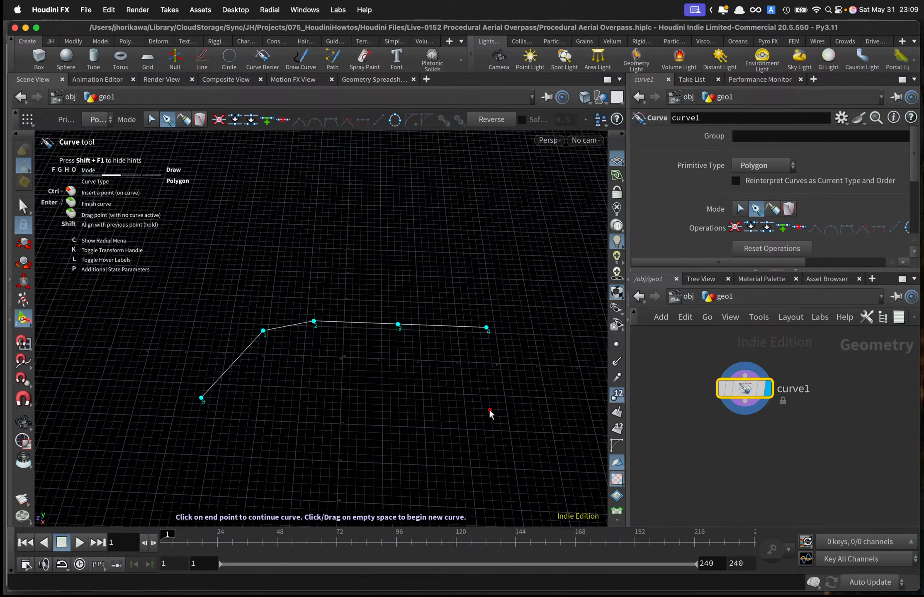
left_click(491, 413)
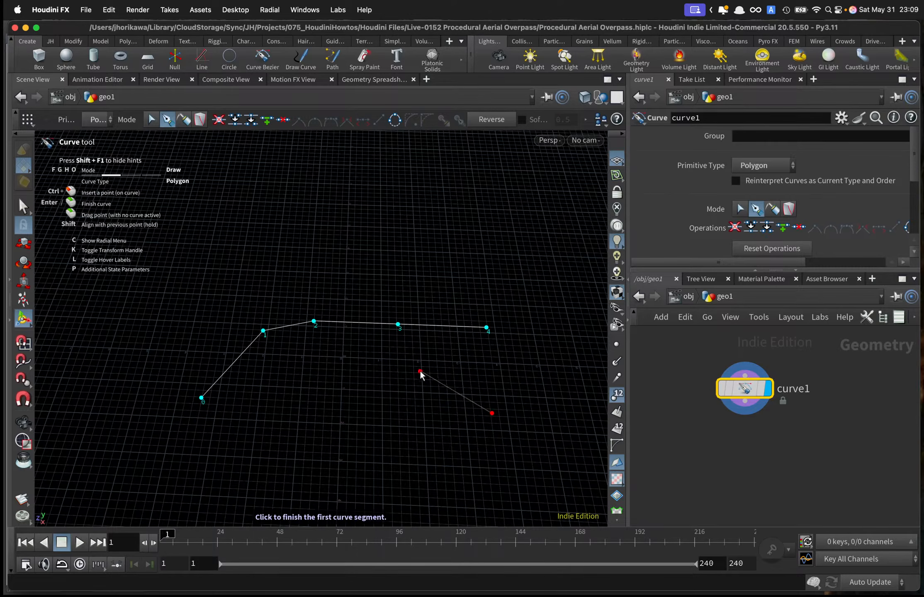
left_click(432, 368)
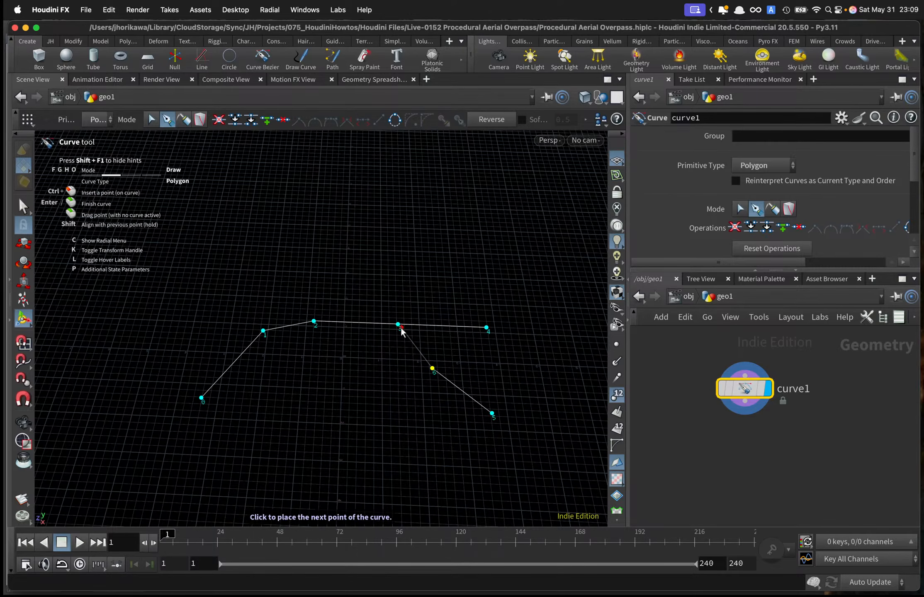
left_click(399, 325)
left_click(316, 327)
left_click(264, 334)
left_click(200, 284)
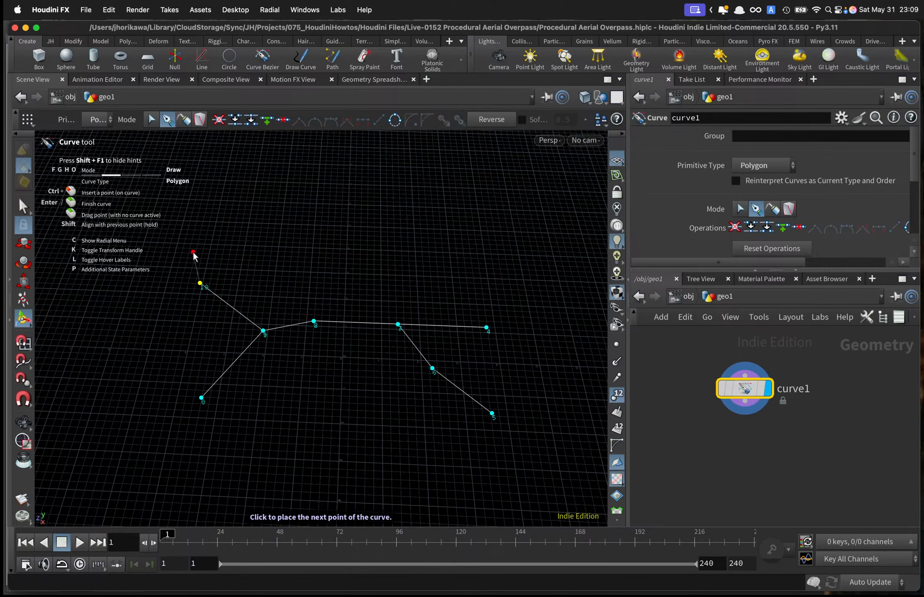
left_click(210, 235)
key("Escape")
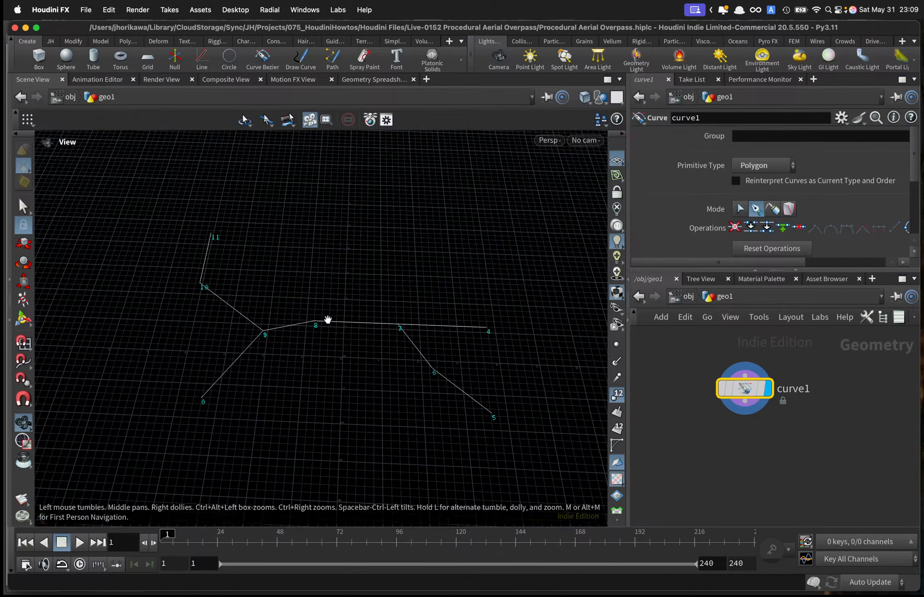
Finish the second polygon curve in curve1 at its current last point.
left_click_drag(328, 319, 381, 358)
key("Return")
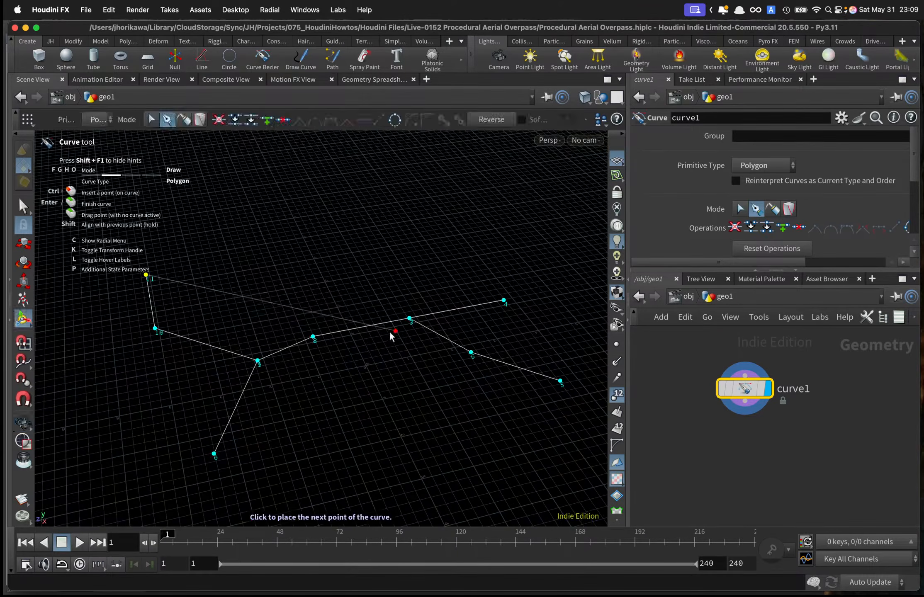
key("Escape")
left_click_drag(340, 320, 313, 324)
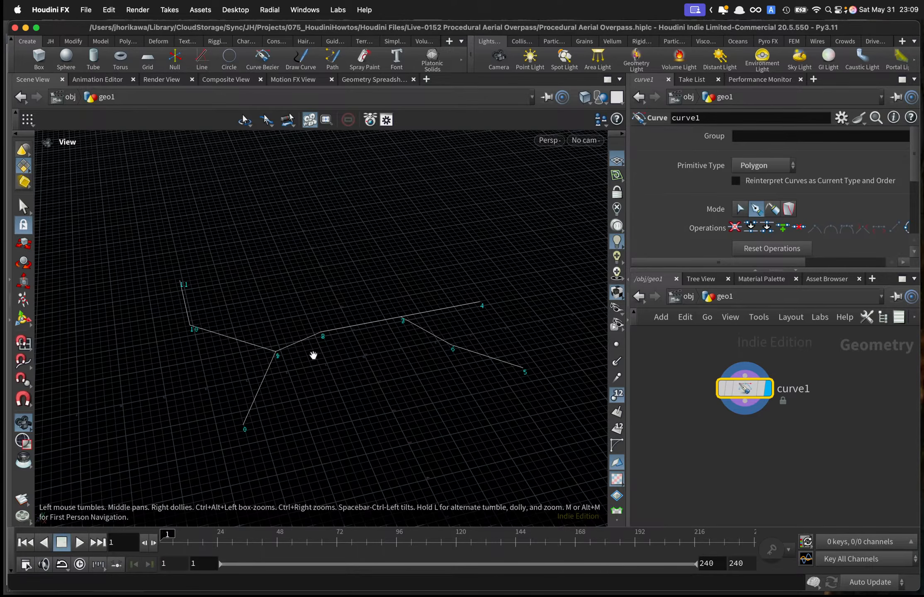
left_click(15, 331)
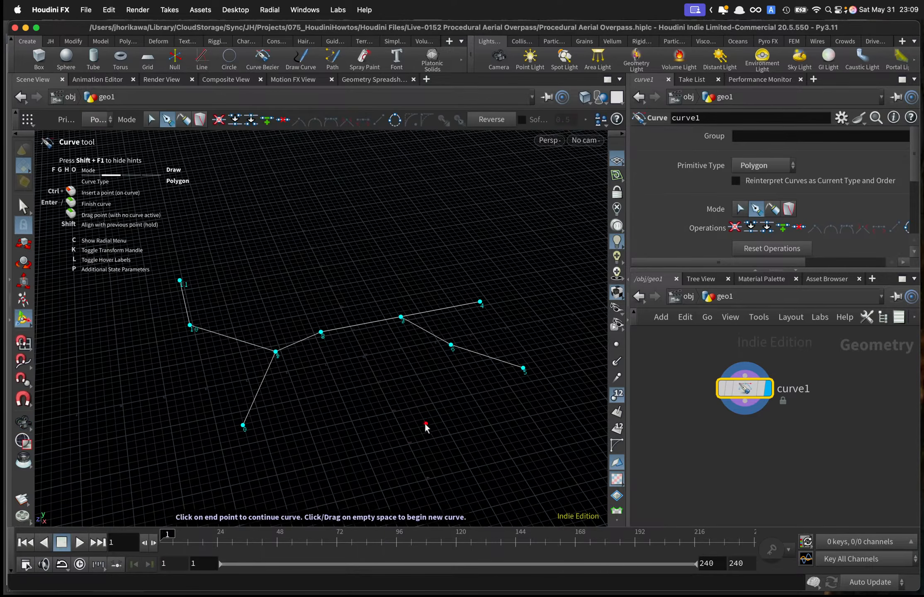
left_click(406, 442)
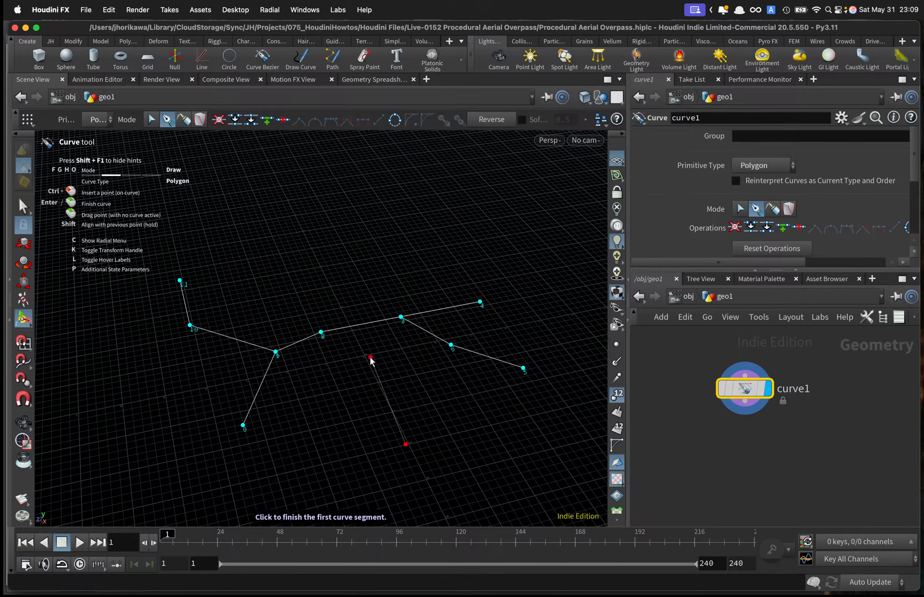
left_click_drag(321, 303, 356, 354, "alt")
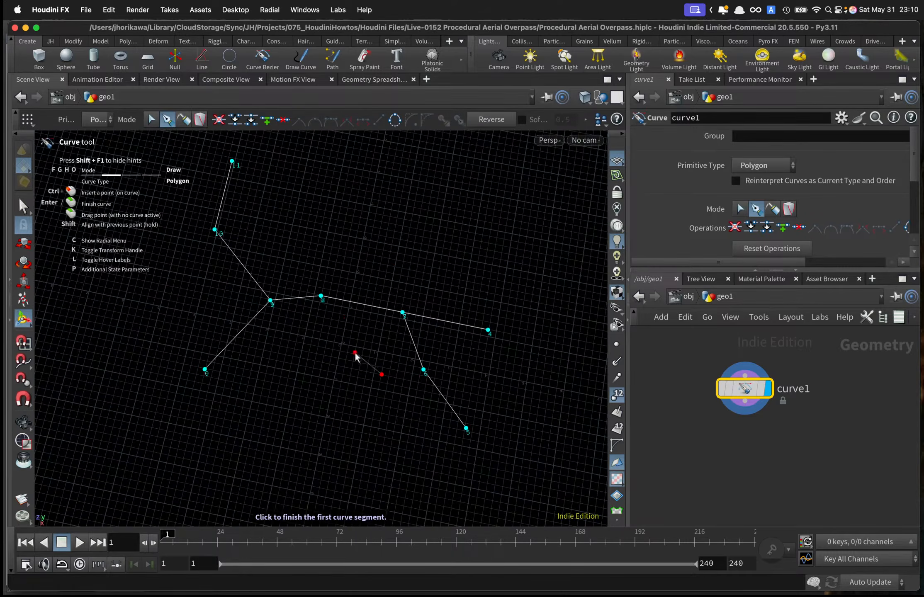
key("Escape")
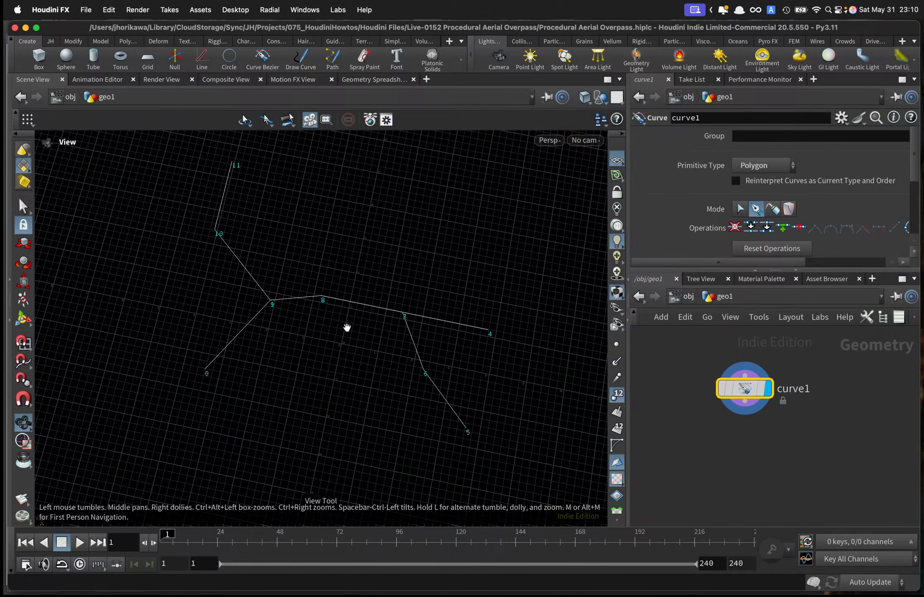
Draw a third ten-point polygon curve in curve1 that crosses the shared middle section, loops back across itself and passes through the second curve's point 10.
left_click(26, 322)
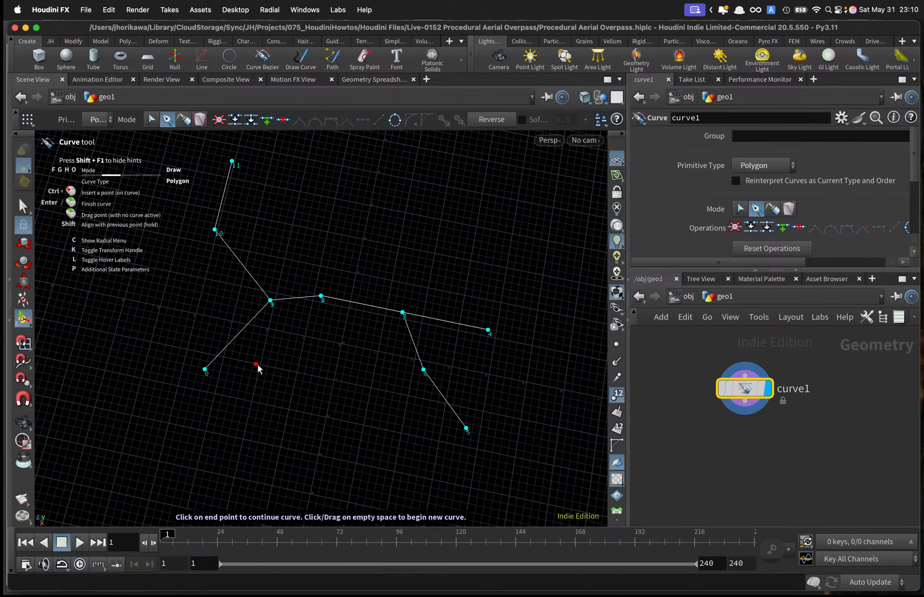
left_click(301, 434)
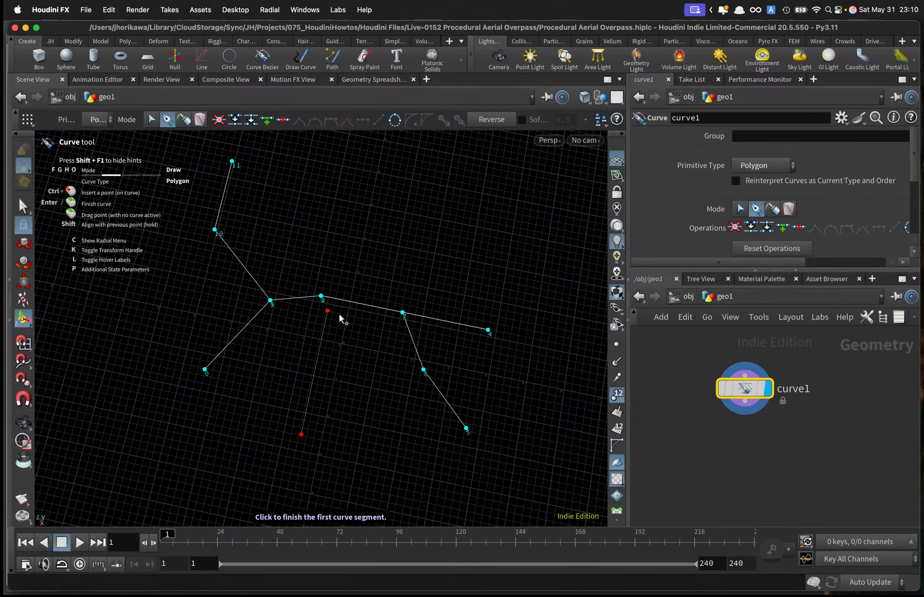
left_click(327, 315)
left_click(353, 193)
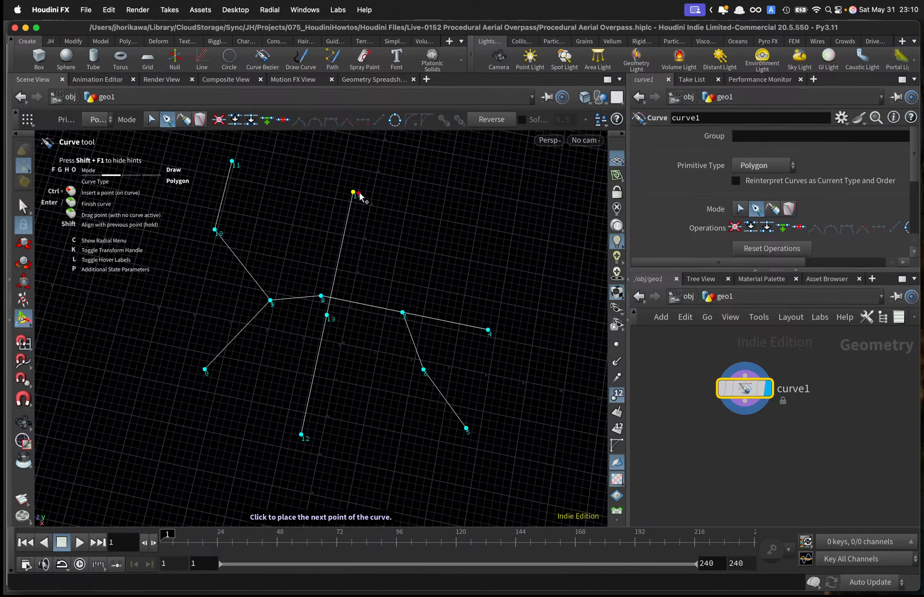
left_click(399, 153)
left_click(477, 153)
left_click(513, 235)
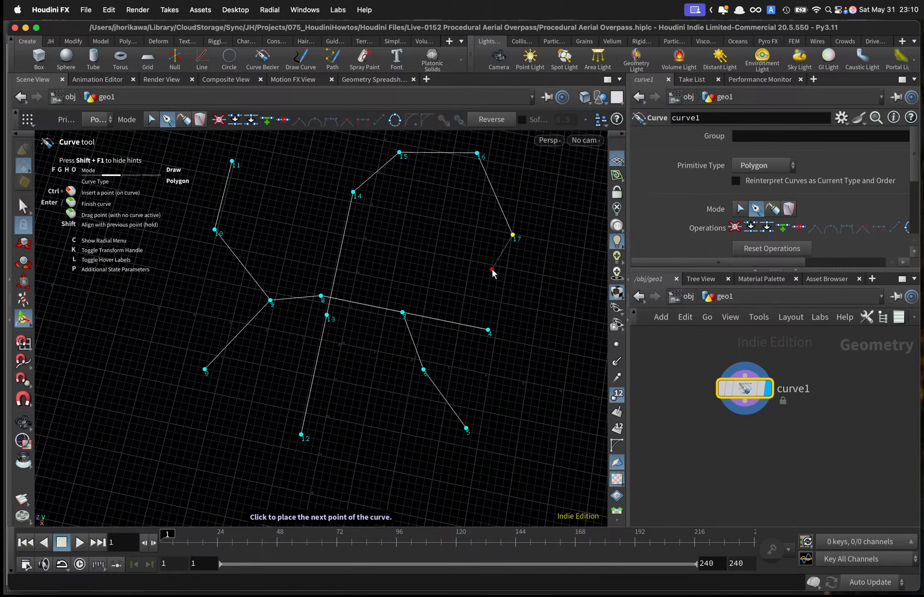
left_click(469, 294)
left_click(274, 254)
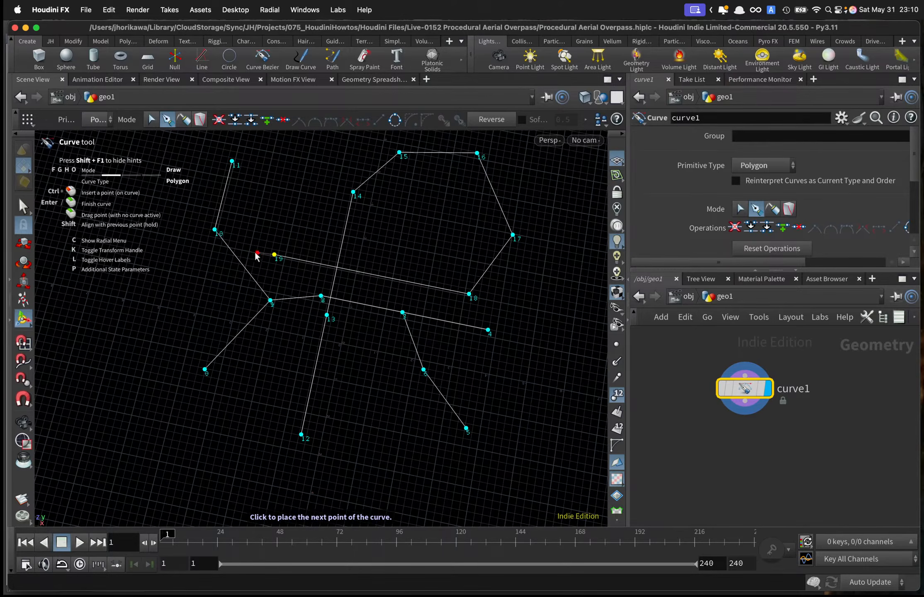
left_click(214, 230)
left_click(257, 177)
key("Return")
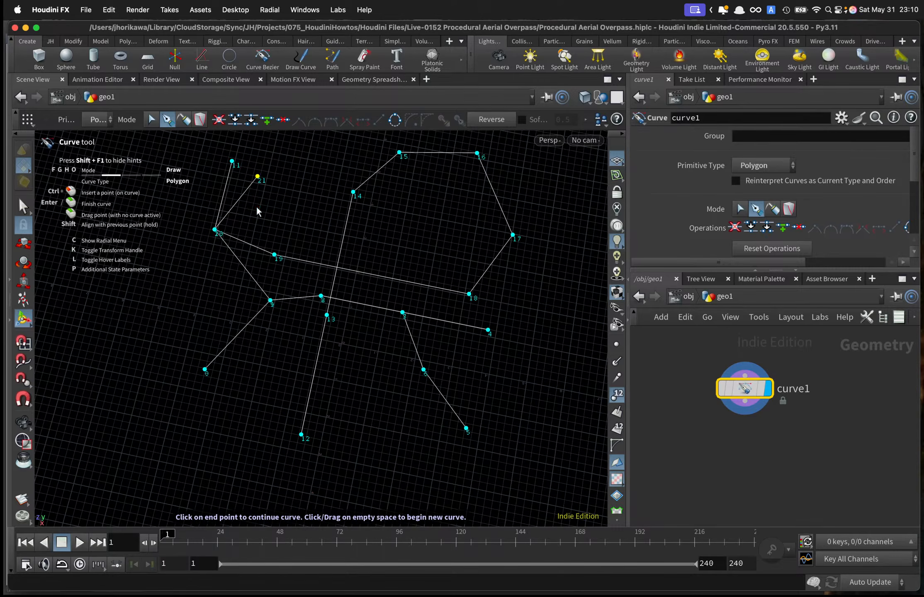
Switch the curve to Edit mode, enable point snapping, and snap the third curve's last point onto the second curve's end point 11.
key("f")
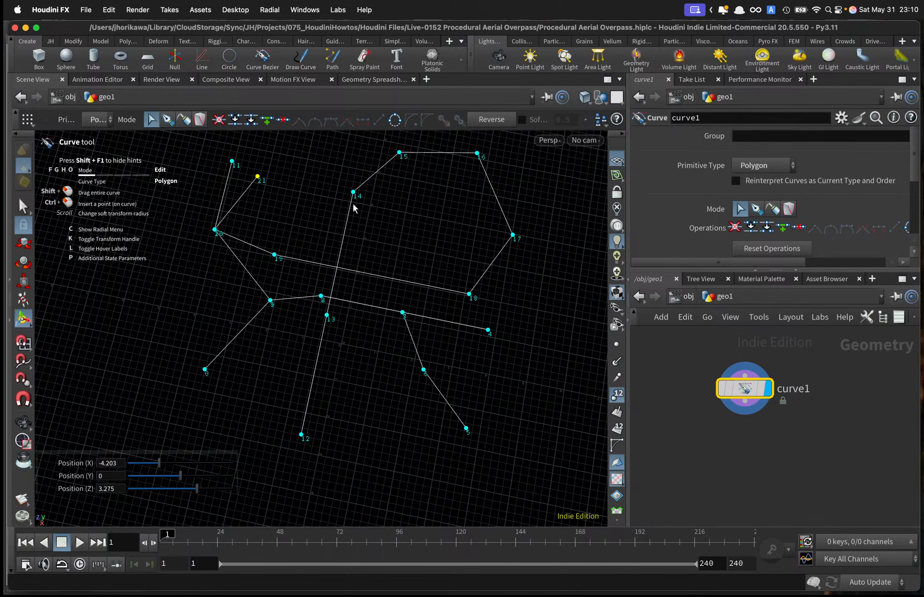
left_click(23, 379)
left_click_drag(257, 177, 232, 162)
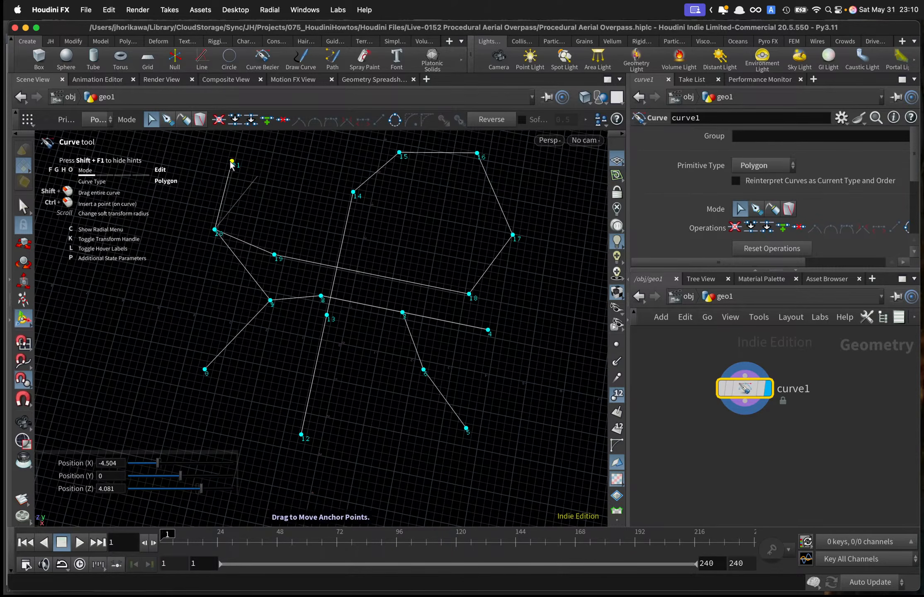
Raise points 19, 20 and 21, along with the coincident second-curve points, to a height of about 0.83.
key("Escape")
left_click_drag(290, 200, 264, 305)
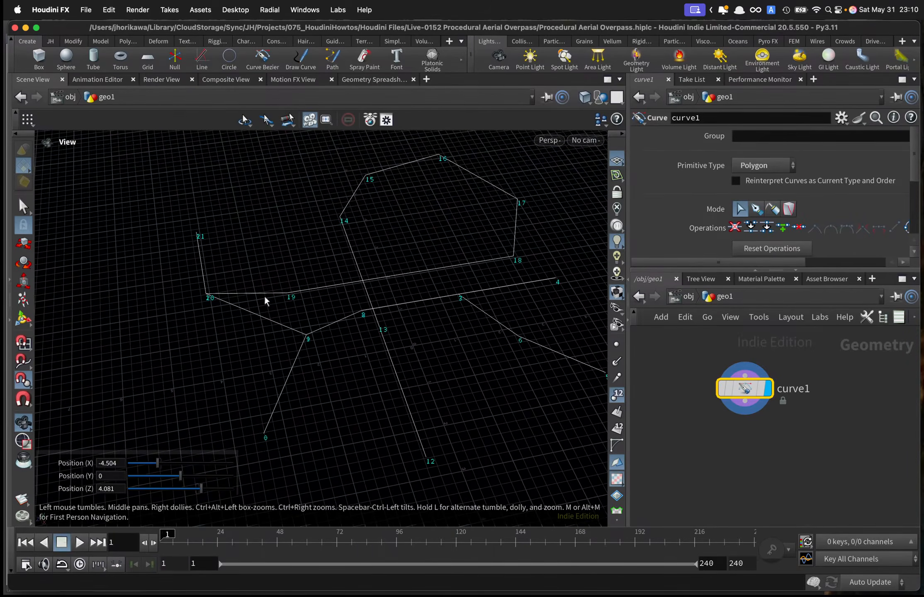
key("Return")
left_click_drag(184, 218, 318, 321)
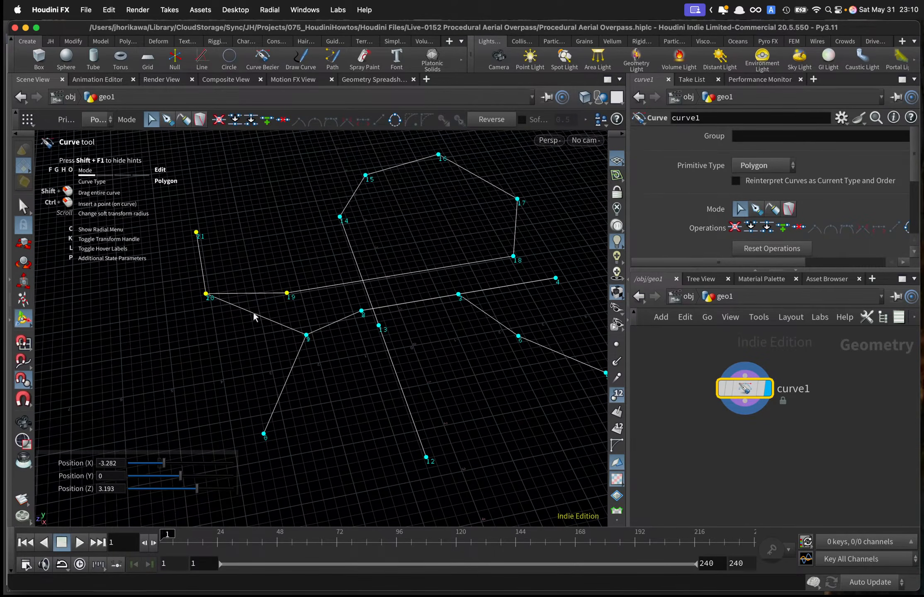
left_click(17, 249)
left_click_drag(244, 262, 241, 221, "alt")
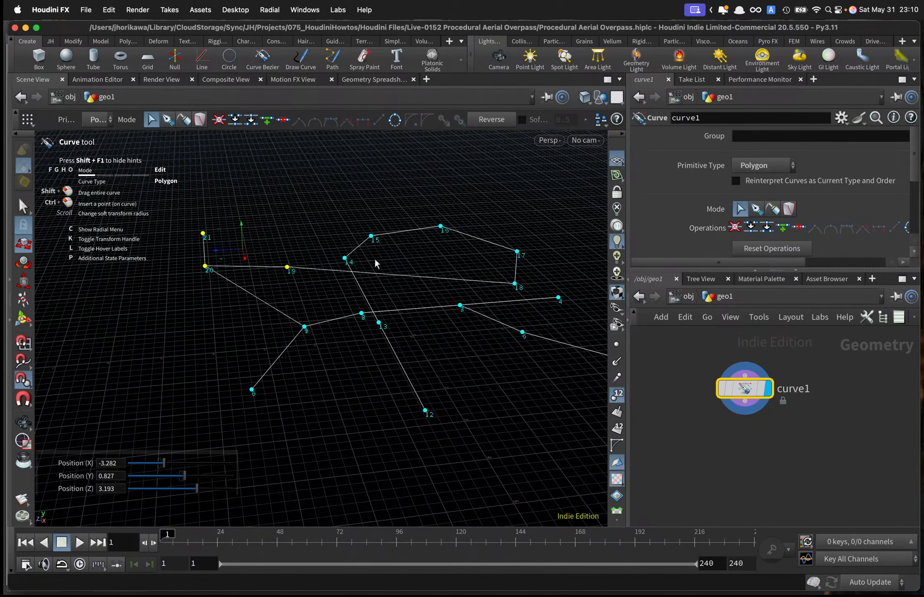
Raise points 17 and 18 at the far side of the third curve's loop to a height of about 1.0.
left_click_drag(375, 261, 426, 277, "alt")
key("Return")
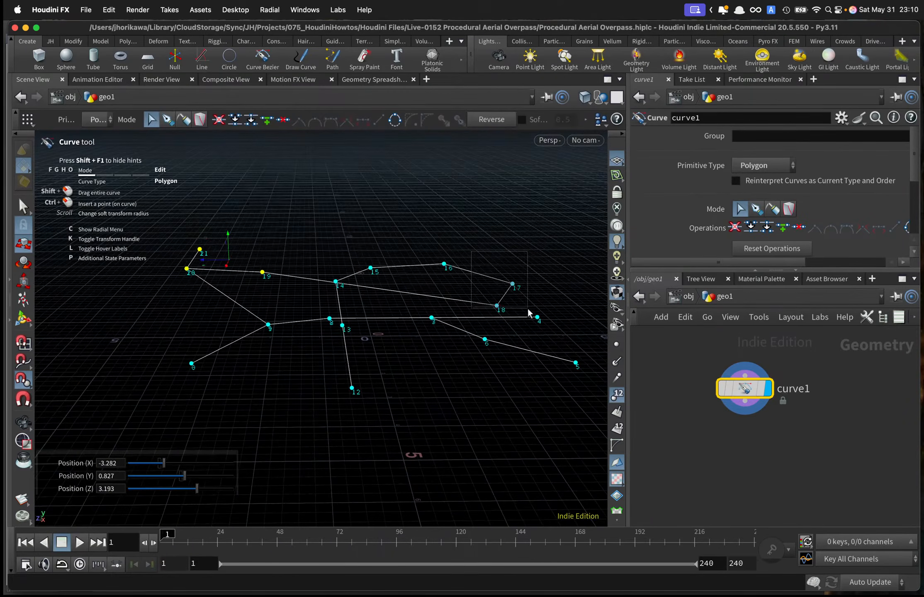
left_click(512, 285)
left_click_drag(511, 284, 511, 235)
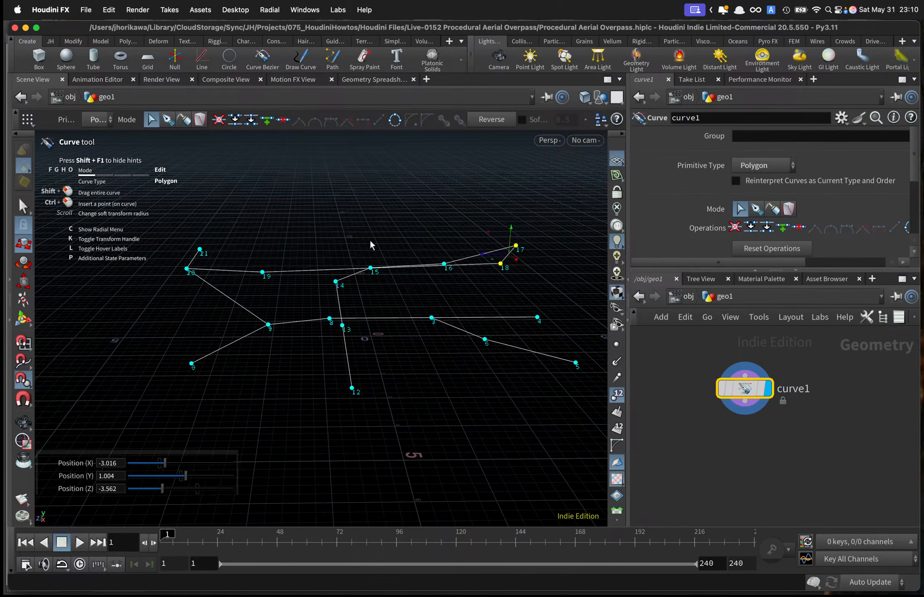
Raise all points of the three curves together so the ground-level points sit at a height of about 1.14.
right_click_drag(371, 245, 328, 241, "alt")
left_click_drag(328, 241, 315, 258, "alt")
left_click_drag(169, 209, 572, 407)
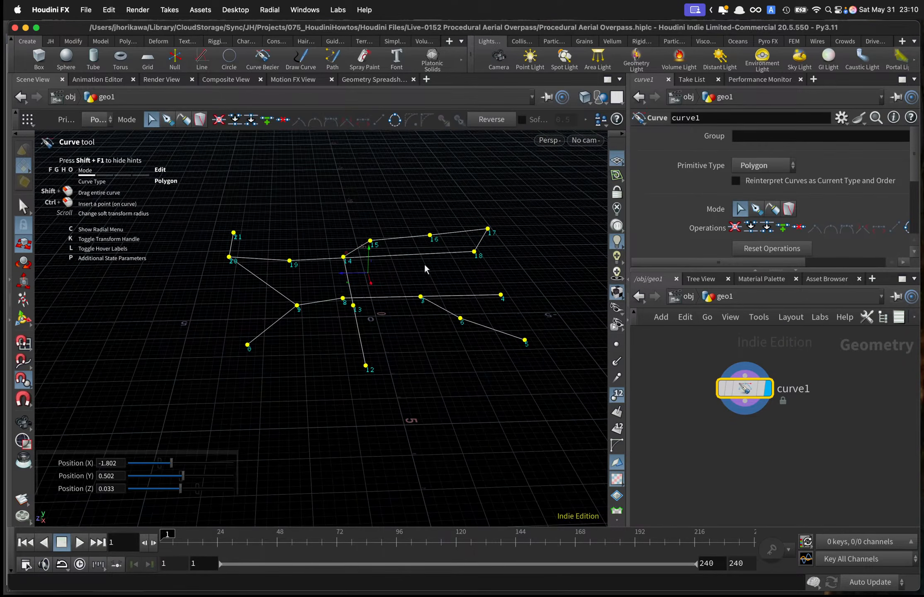
mouse_move(368, 250)
left_mouse_down()
mouse_move(368, 222)
mouse_move(368, 239)
left_mouse_up()
left_click_drag(371, 290, 412, 275, "alt")
left_click(378, 289)
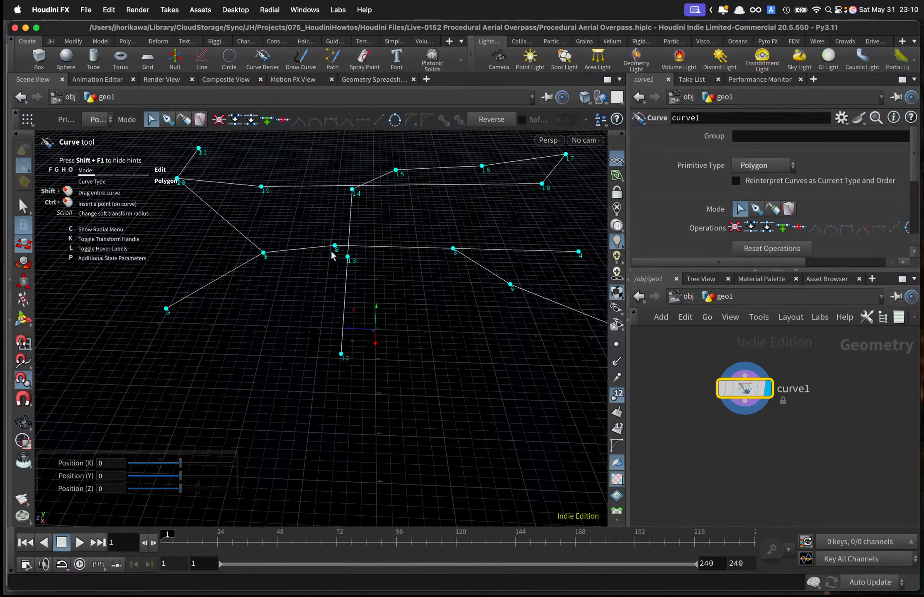
Lower points 8 and 9 on the shared middle section to a height of about 0.46.
left_click(333, 248)
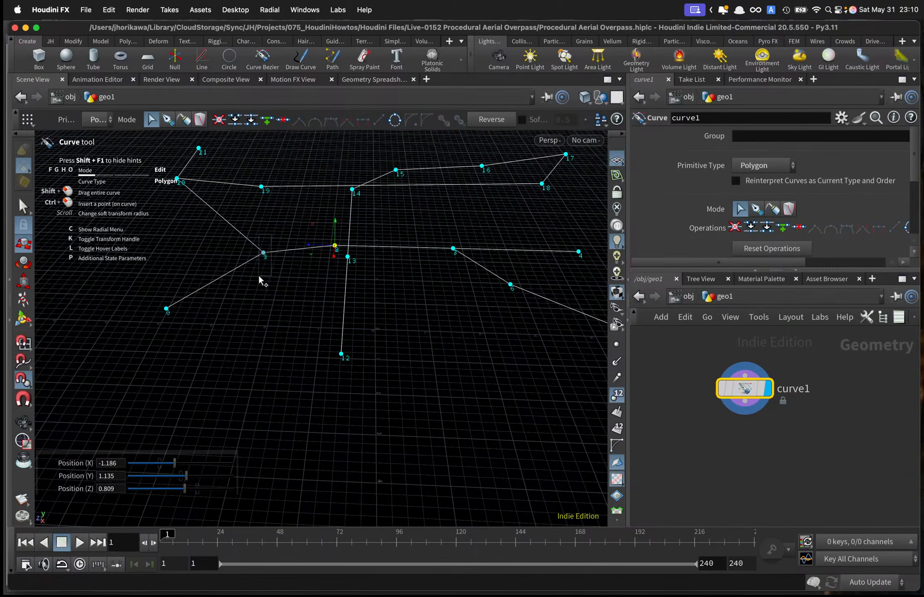
left_click_drag(259, 276, 259, 276, "shift")
left_click_drag(300, 229, 297, 261)
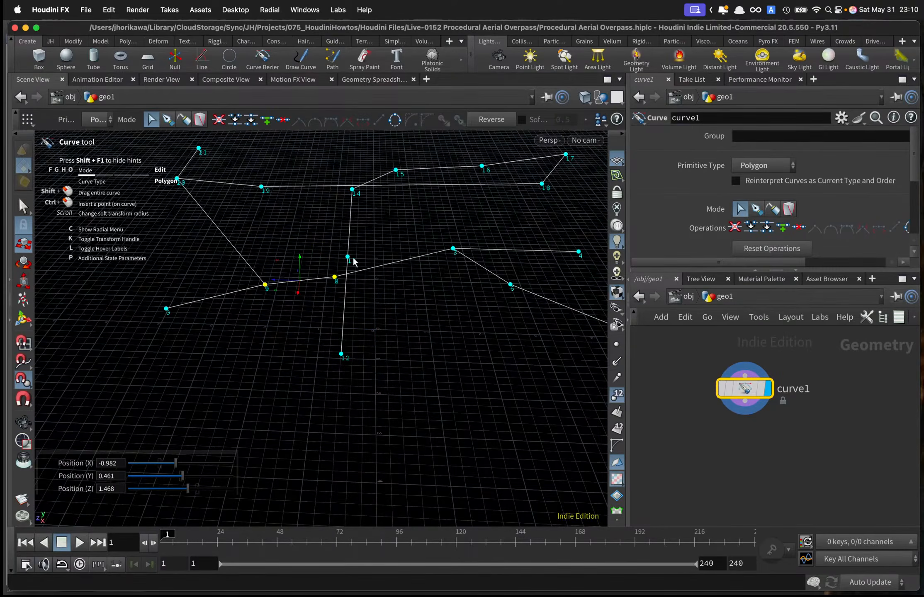
Lower junction point 3 at the other end of the shared middle section to a height of about 0.42.
left_click(453, 249)
left_click_drag(452, 227, 491, 252)
key("Escape")
key("Return")
left_click(453, 268)
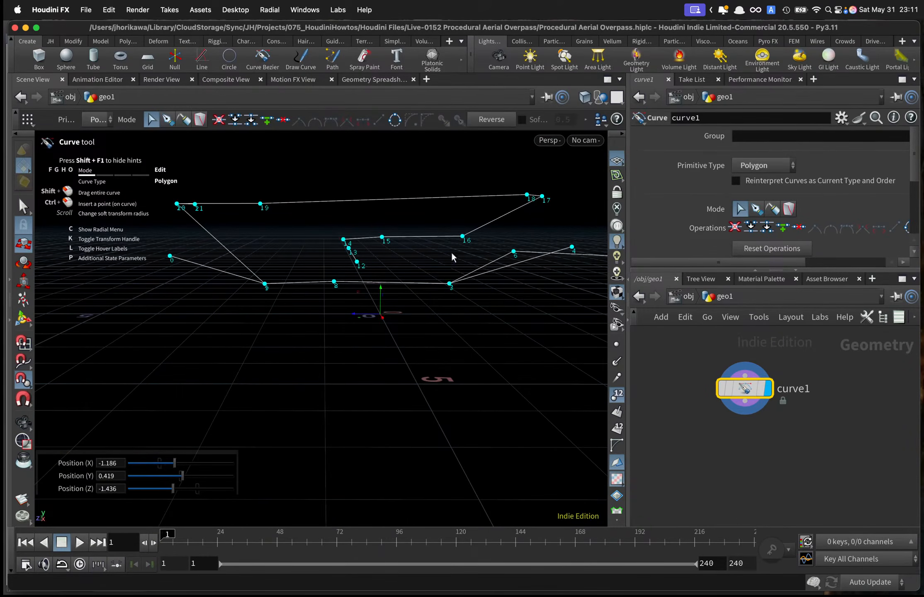
Select points 3, 8 and 9 of the shared middle section and raise them slightly together.
left_click_drag(461, 313, 252, 279)
mouse_move(360, 265)
left_mouse_down("alt")
mouse_move(352, 270)
mouse_move(363, 267)
left_mouse_up("alt")
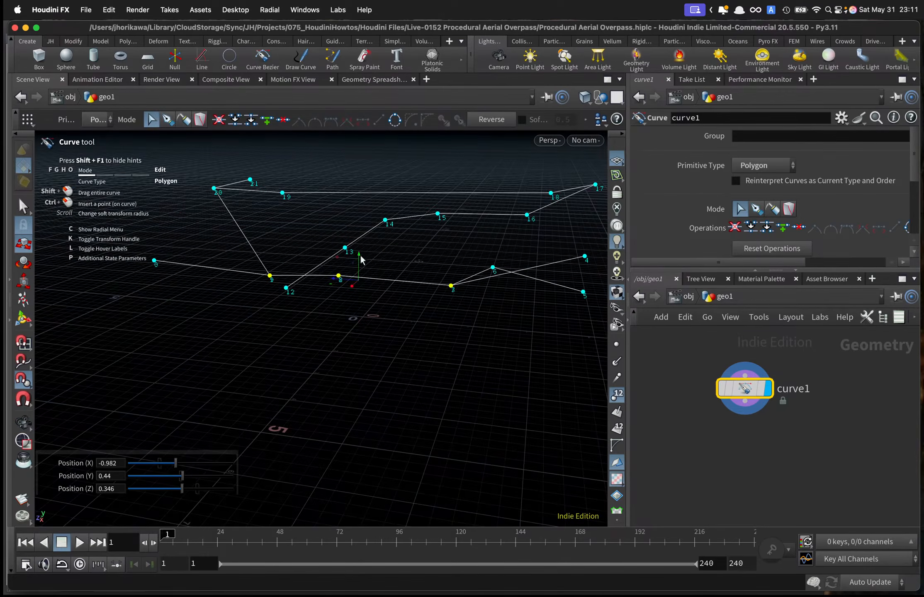
left_click(361, 256)
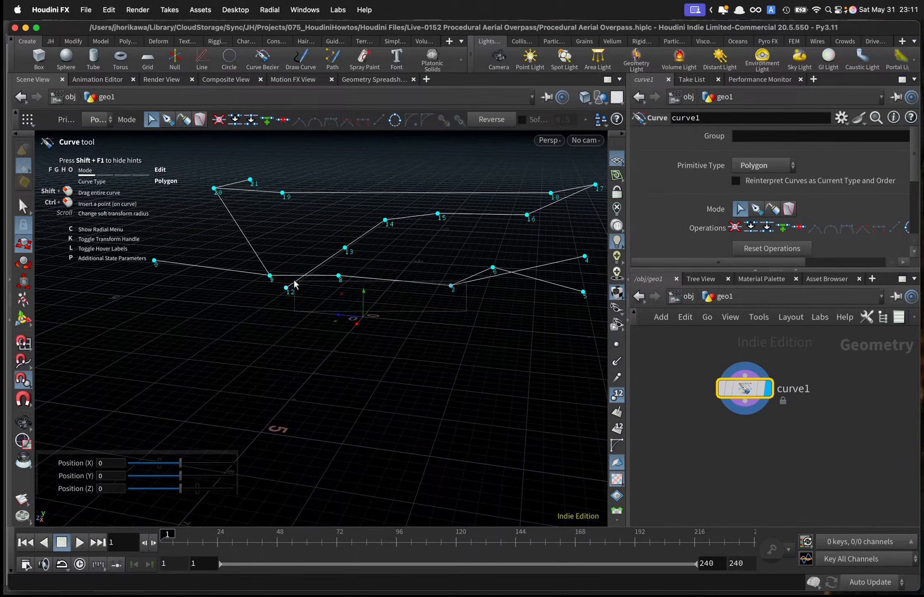
left_click(344, 276)
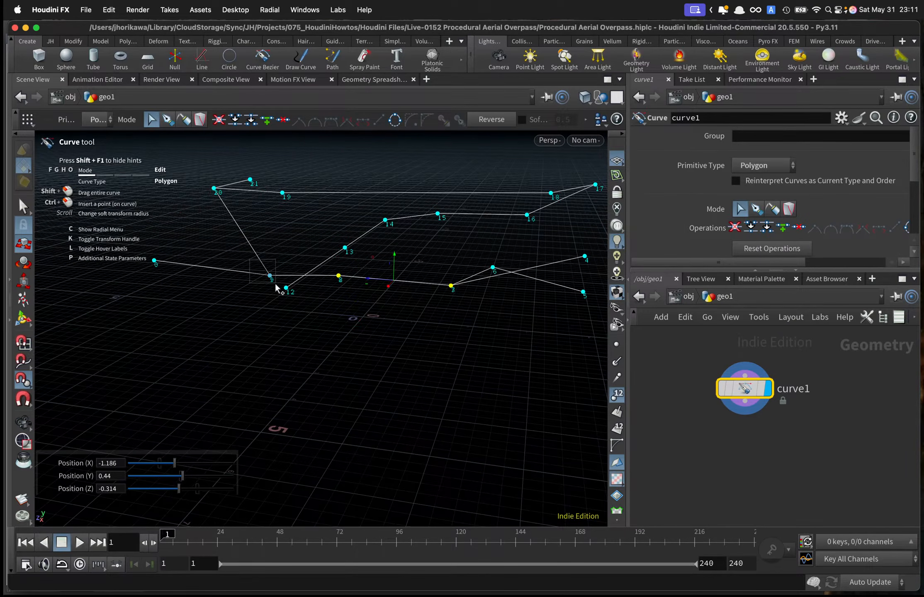
left_click(274, 282, "shift")
left_click_drag(359, 258, 361, 246)
Lower end point 0 of the first curve toward the ground and raise junction point 9 to a height of about 1.2.
left_click_drag(197, 270, 191, 300, "alt")
left_click_drag(149, 259, 267, 214)
left_click(267, 273)
Select points 14, 15 and 16 on the third curve's loop and raise them together.
left_click_drag(313, 270, 359, 255, "alt")
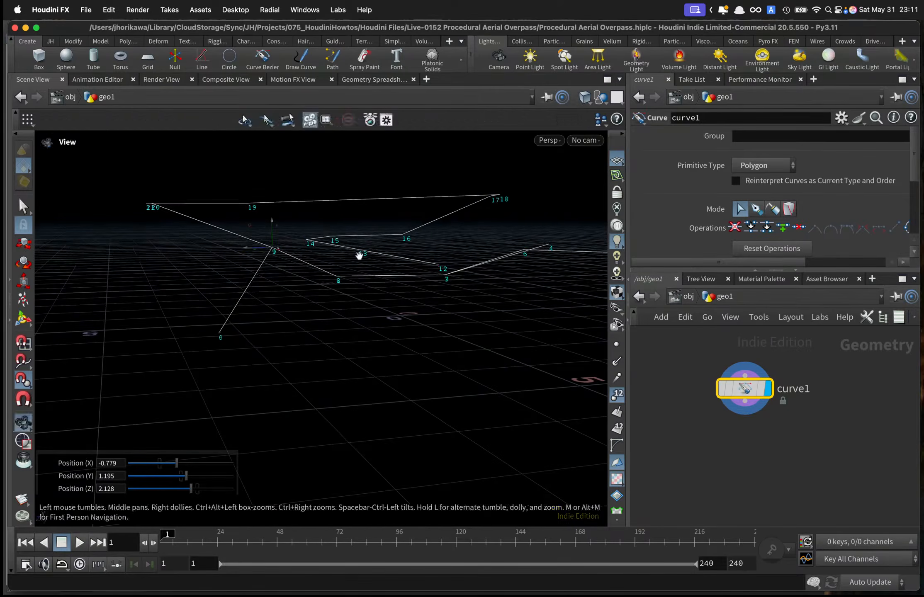
left_click_drag(302, 229, 343, 252)
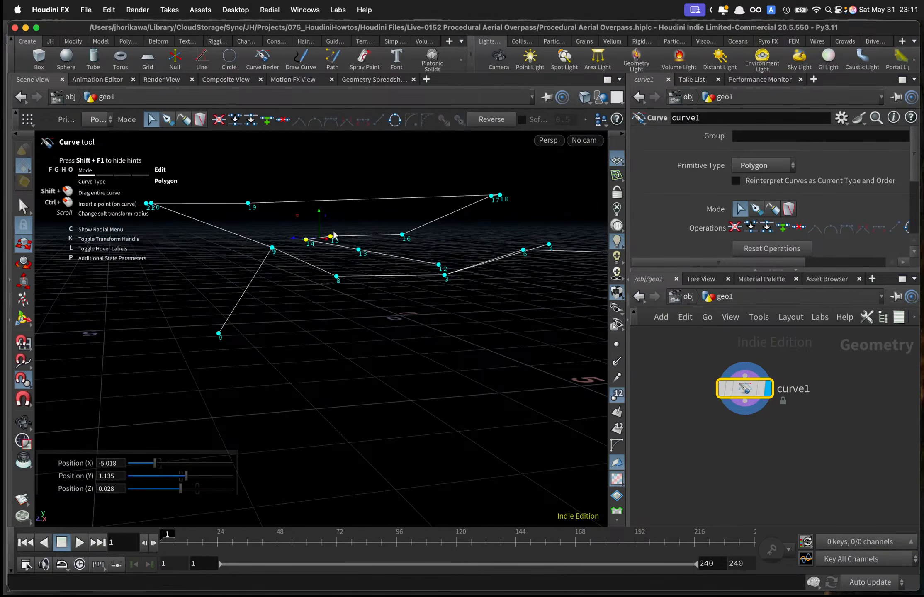
left_click(318, 208)
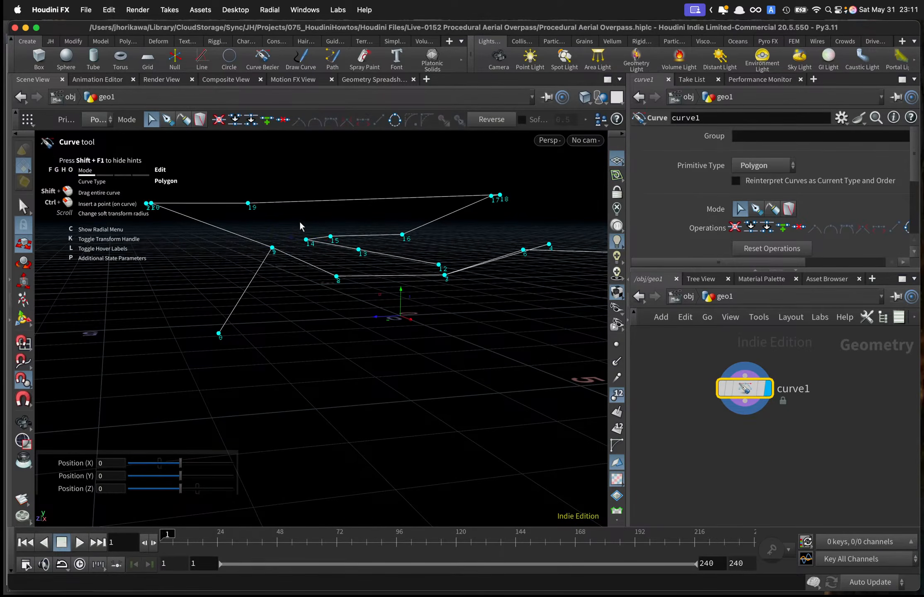
left_click_drag(300, 226, 345, 248)
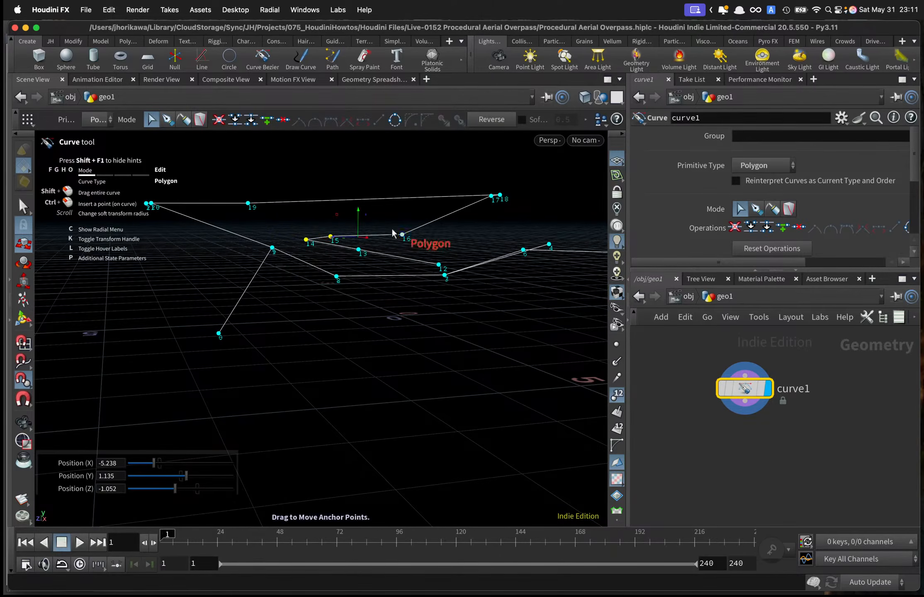
left_click(359, 207)
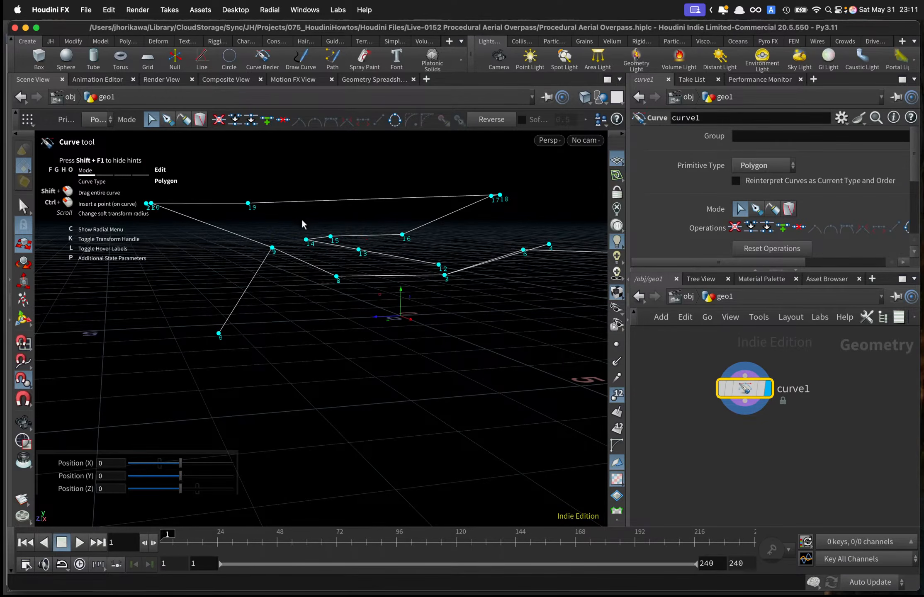
left_click_drag(302, 224, 423, 245)
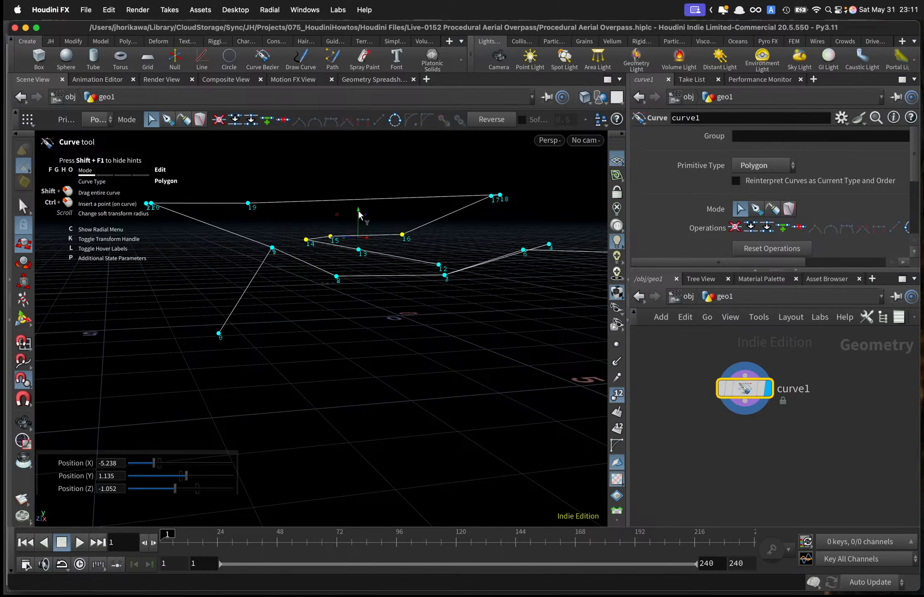
left_click_drag(359, 214, 577, 353)
Raise points 5 and 6 on the second curve's outer branch.
key("space")
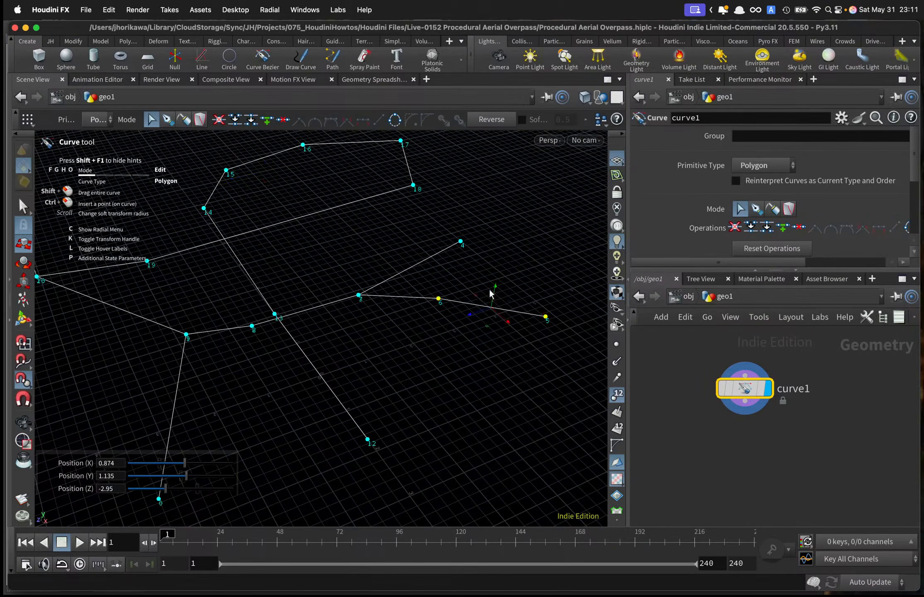
left_click_drag(495, 309, 494, 268)
left_click_drag(480, 327, 478, 325)
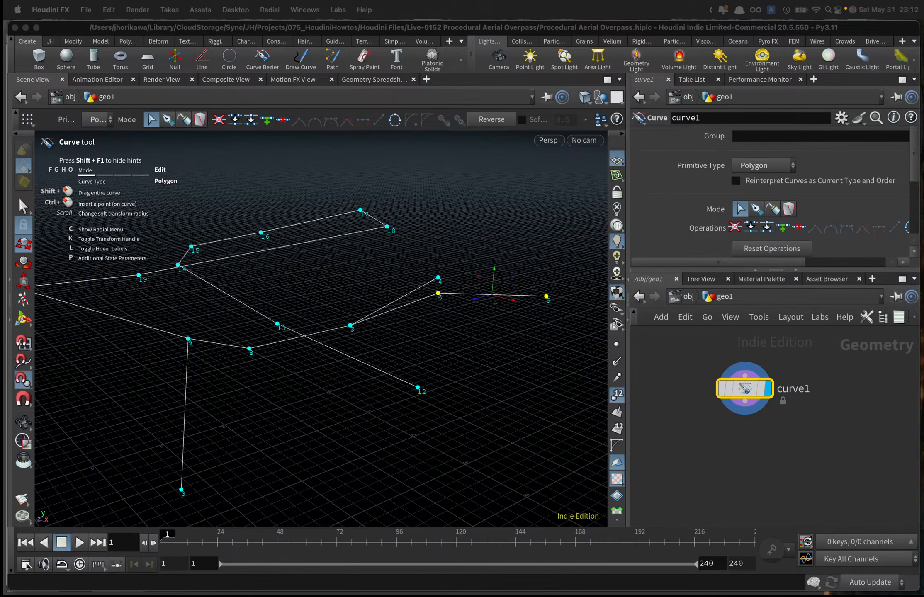
key("ctrl+Up")
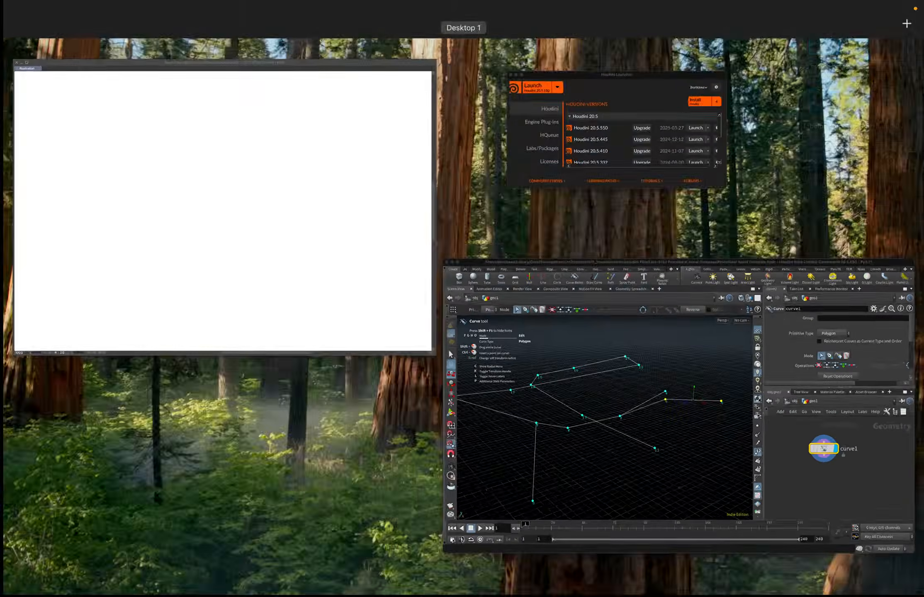
key("ctrl+Up")
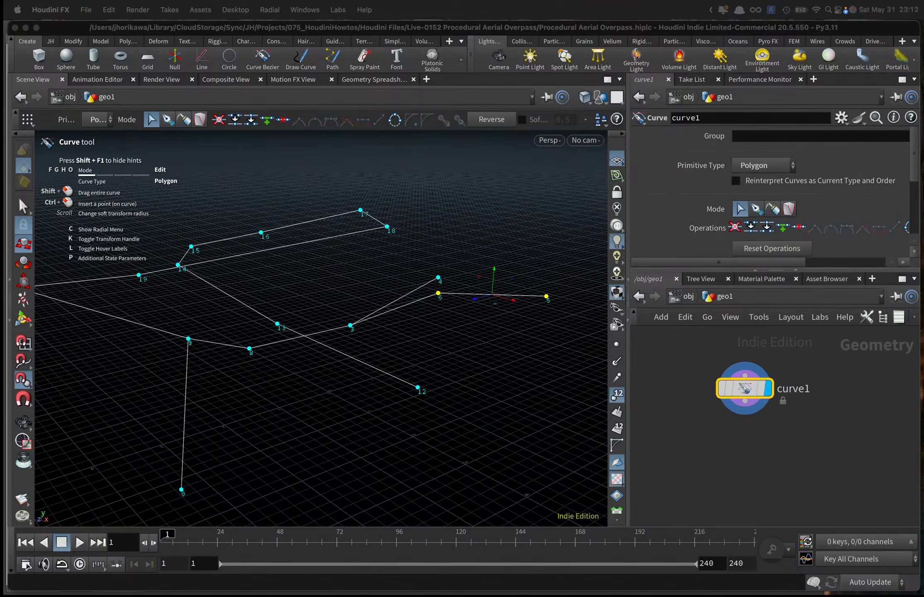
Add a Resample node below curve1, wire it to the curve's output and display it.
left_click(677, 419)
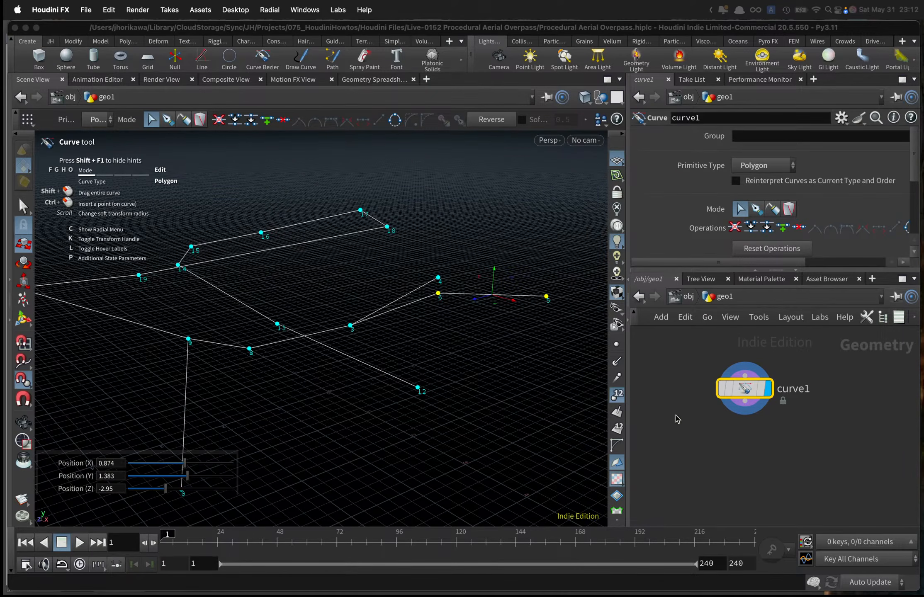
scroll(677, 419, "down", 5)
key("Tab")
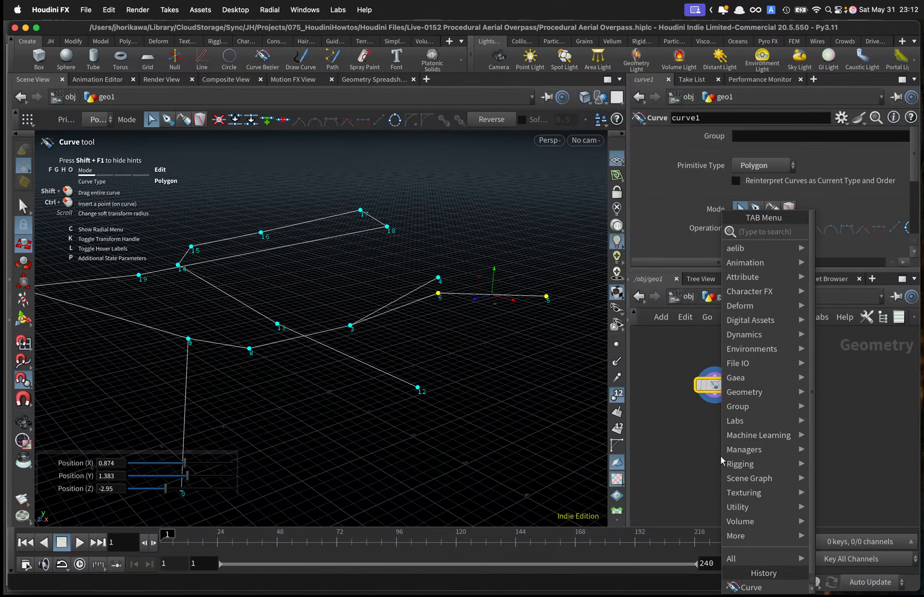
type("resample")
key("Return")
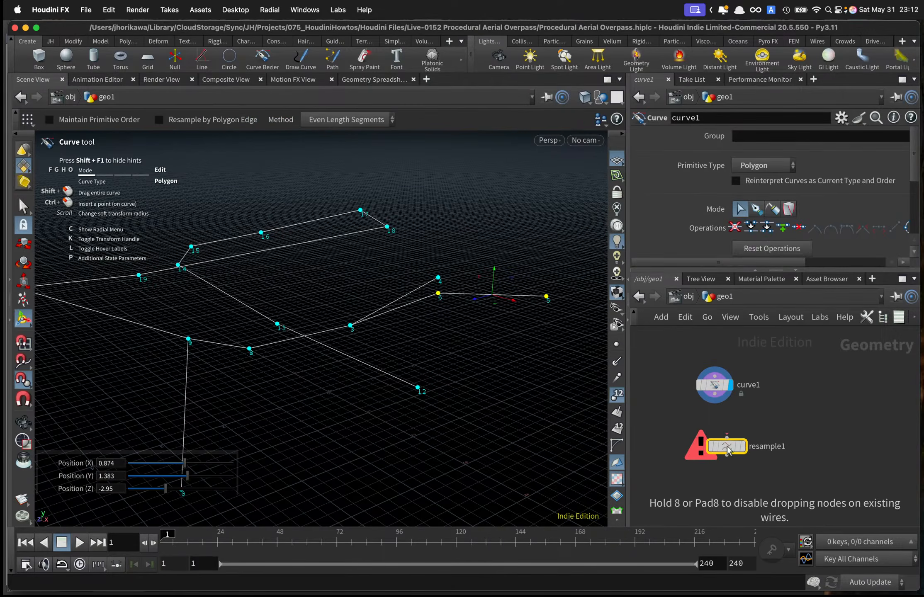
left_click(727, 447)
scroll(729, 401, "up", 3)
left_click_drag(708, 391, 726, 454)
left_click_drag(725, 466, 709, 463)
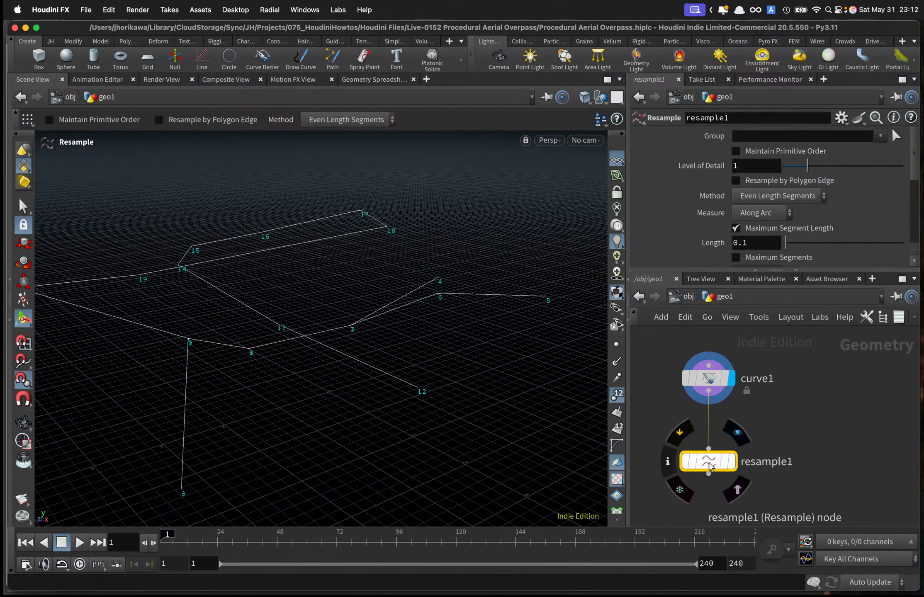
left_click(737, 432)
Set the Resample node to treat polygons as Subdivision Curves.
scroll(746, 224, "down", 3)
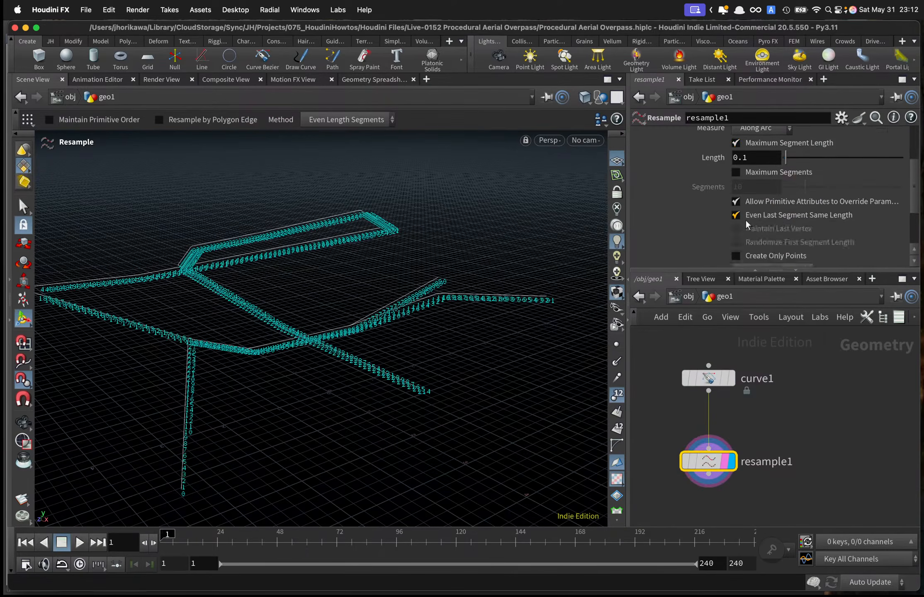
scroll(753, 199, "up", 3)
scroll(755, 216, "down", 5)
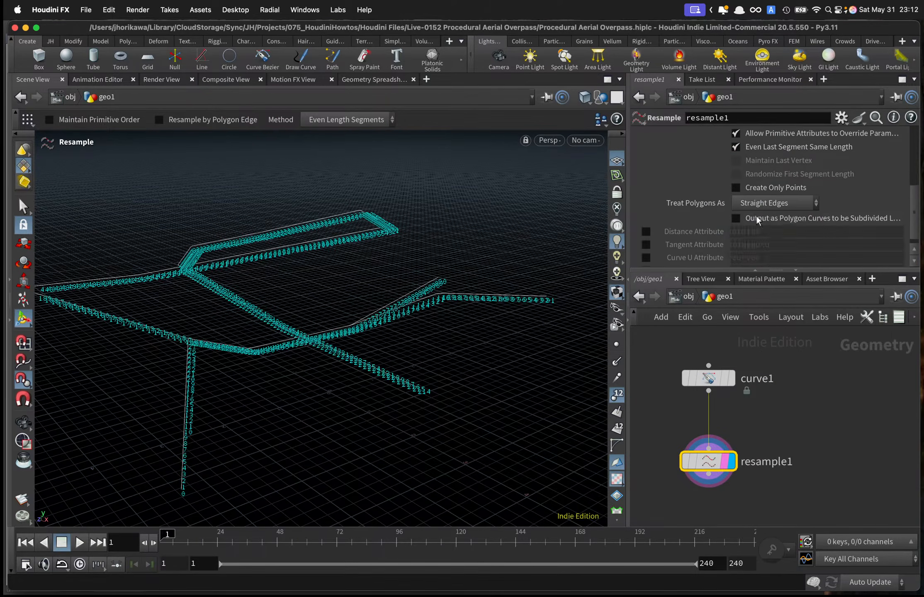
left_click(758, 204)
left_click(759, 235)
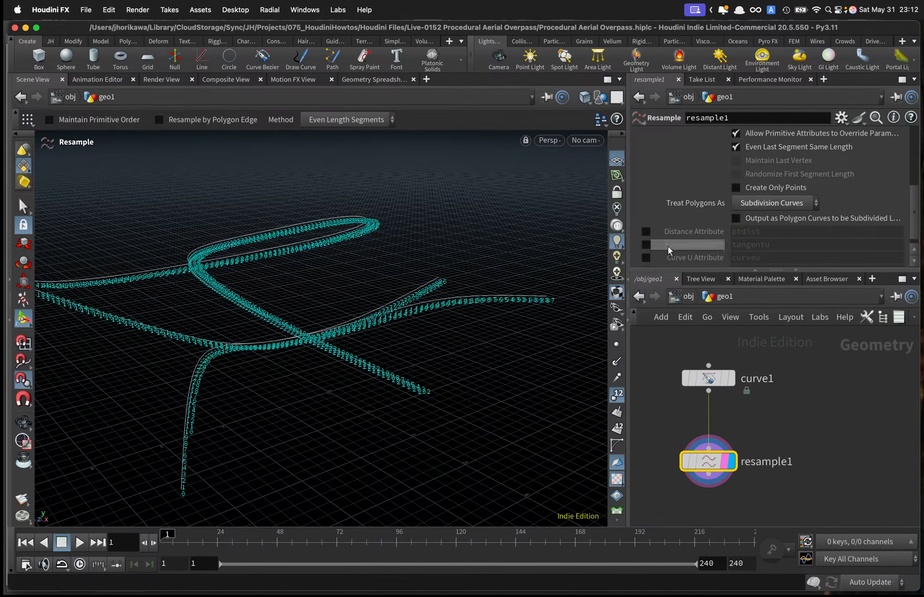
Hide the point numbers in the viewport and examine the smoothed curves from above and from the side.
left_click_drag(459, 273, 429, 295)
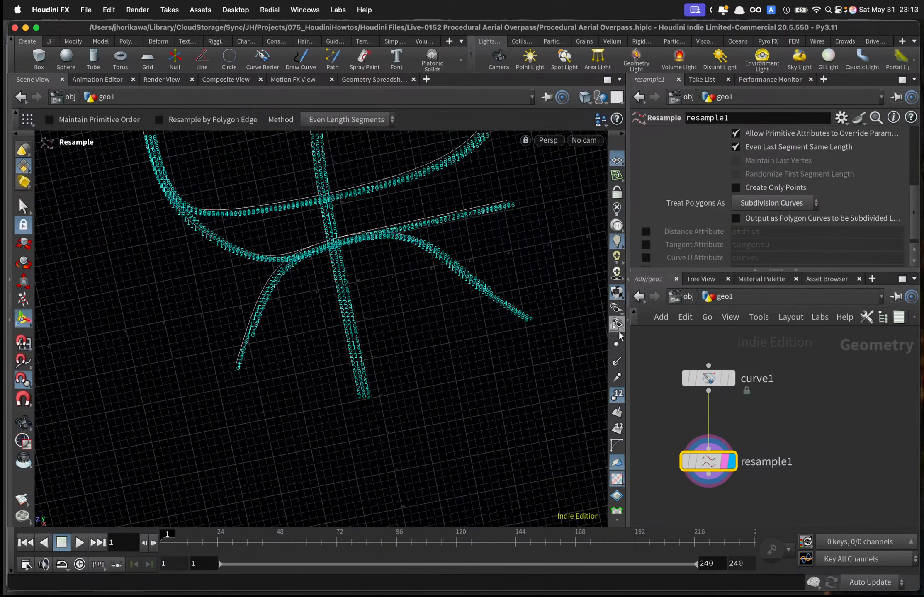
left_click(617, 394)
left_click_drag(460, 352, 303, 305)
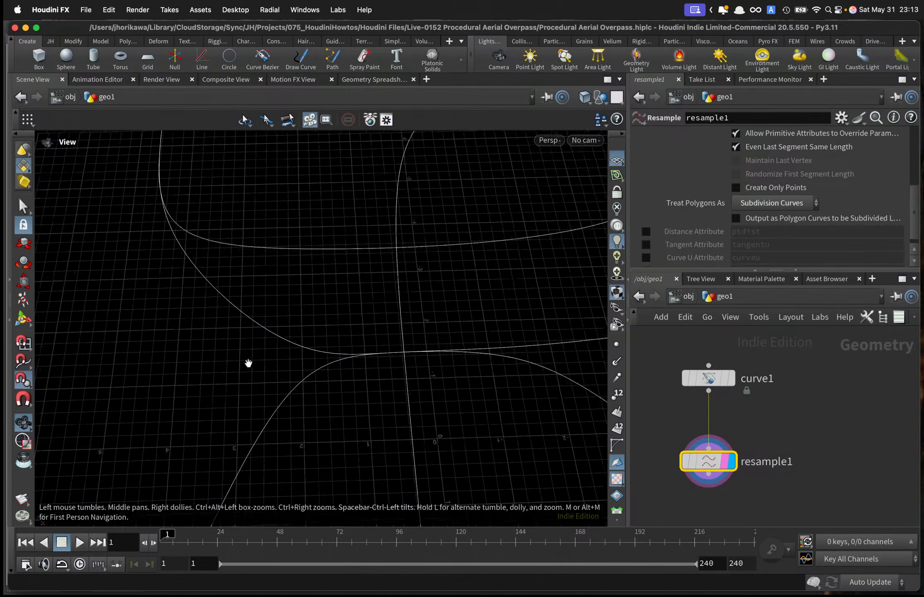
left_click_drag(319, 361, 295, 330)
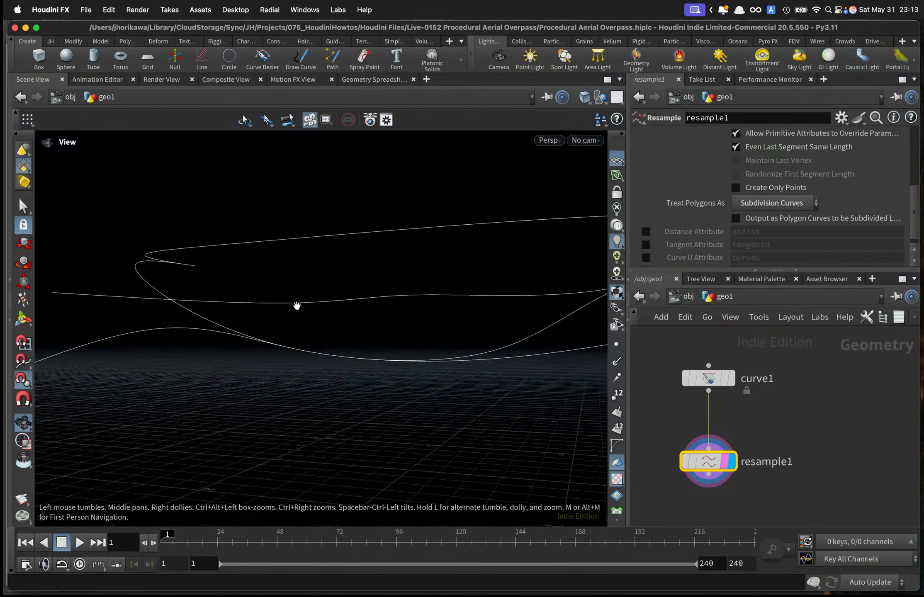
left_click_drag(318, 296, 358, 333)
right_click_drag(358, 334, 270, 349)
scroll(729, 440, "down", 3)
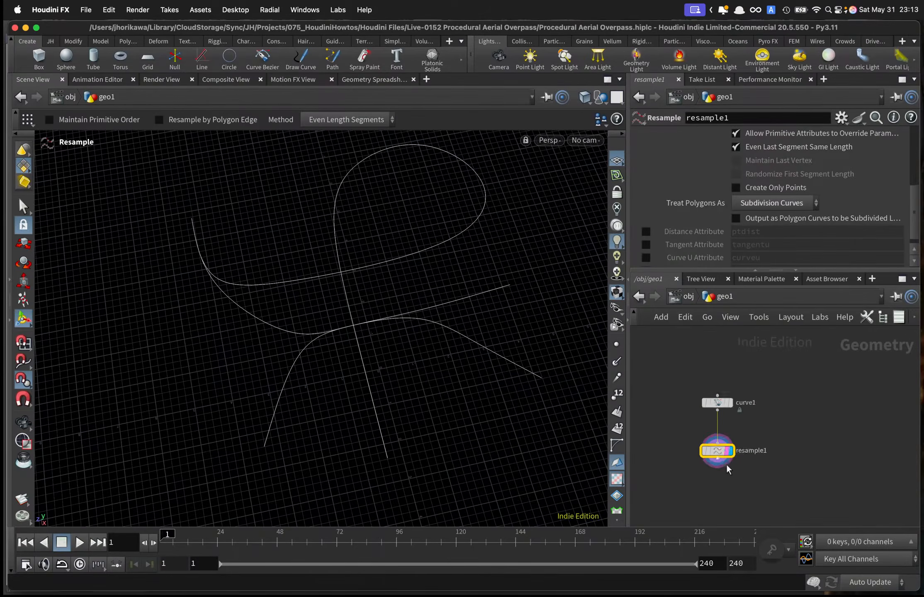
scroll(720, 488, "up", 3)
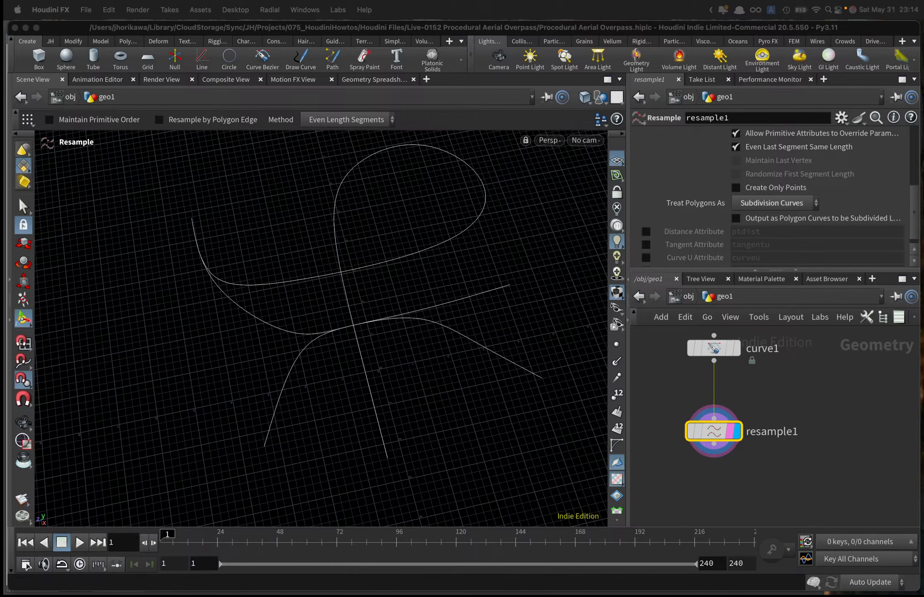
Set the Resample node to treat polygons as Straight Edges.
left_click(800, 519)
left_click(803, 202)
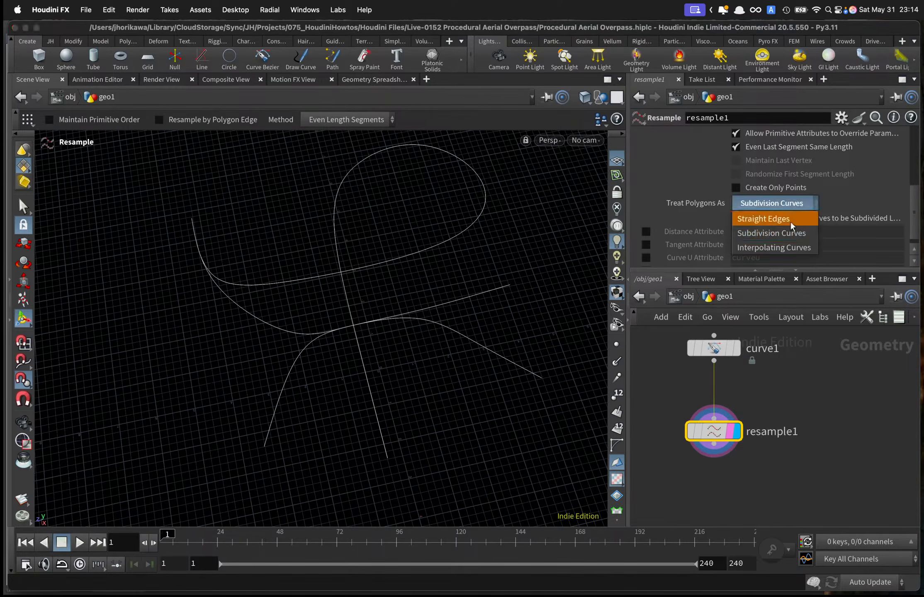
left_click(793, 216)
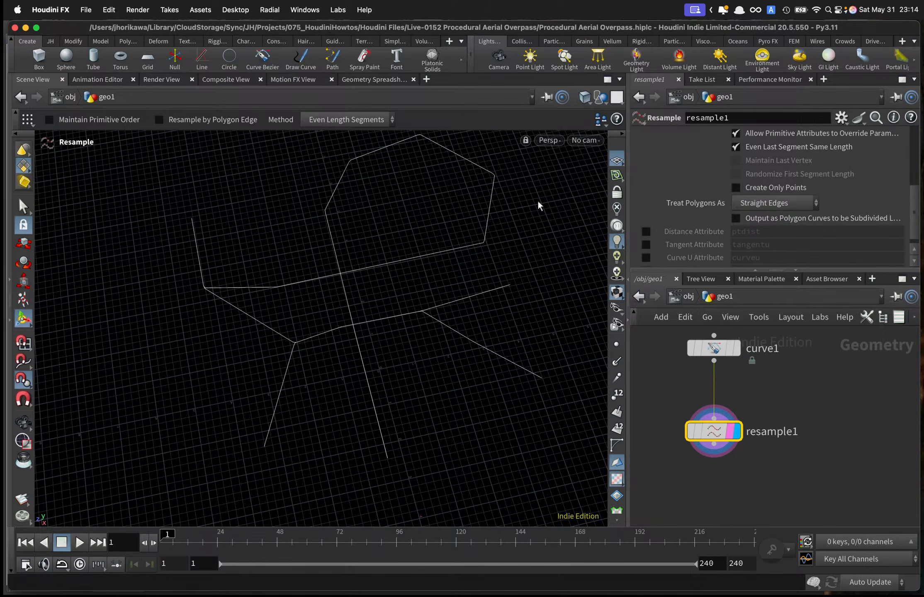
Turn on the display of points in the viewport for the resampled curves.
left_click(616, 344)
key("Escape")
left_click_drag(437, 277, 431, 282)
key("Return")
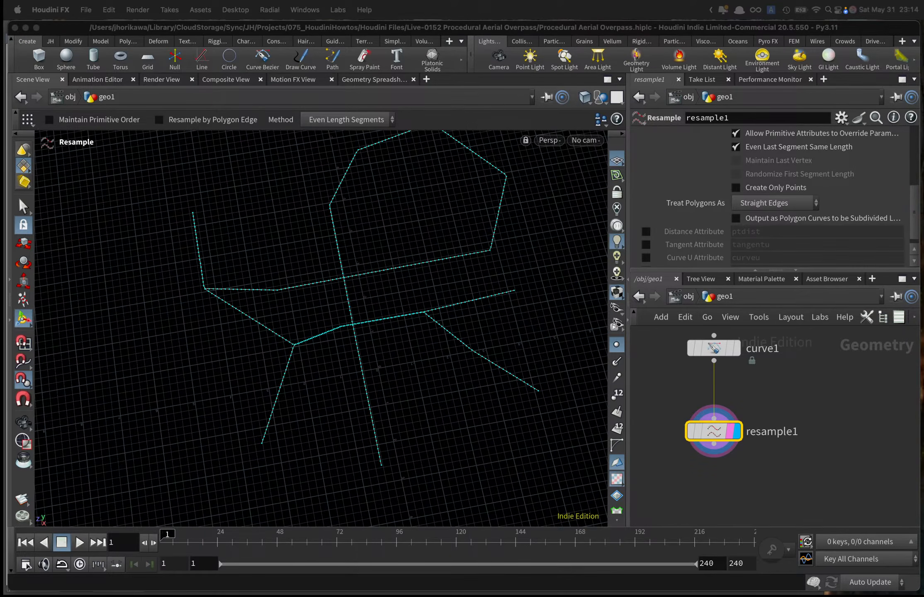
Insert a Fuse node between curve1 and resample1, display it and inspect the points at the curve junctions.
left_click(757, 398)
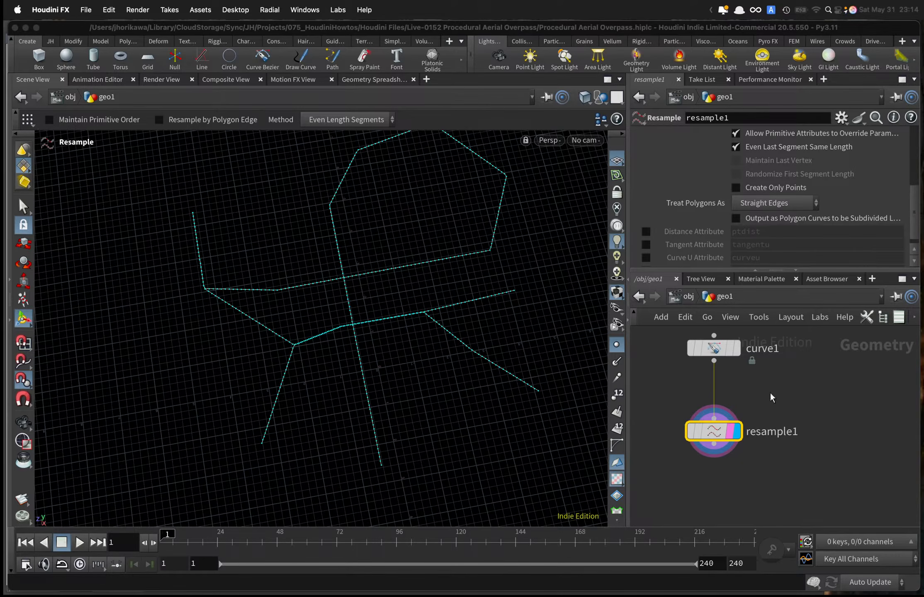
key("Tab")
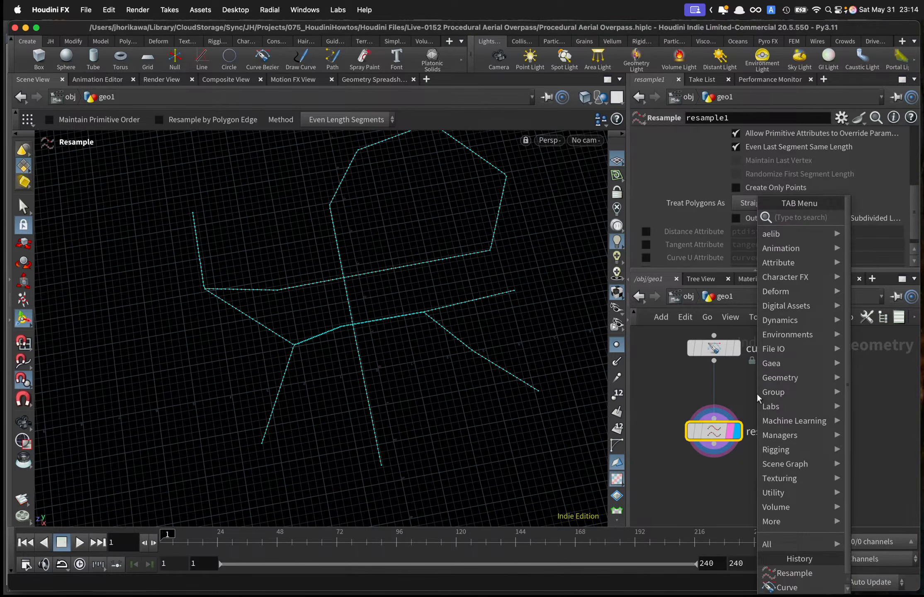
type("fuse")
key("Return")
left_click_drag(734, 390, 714, 406)
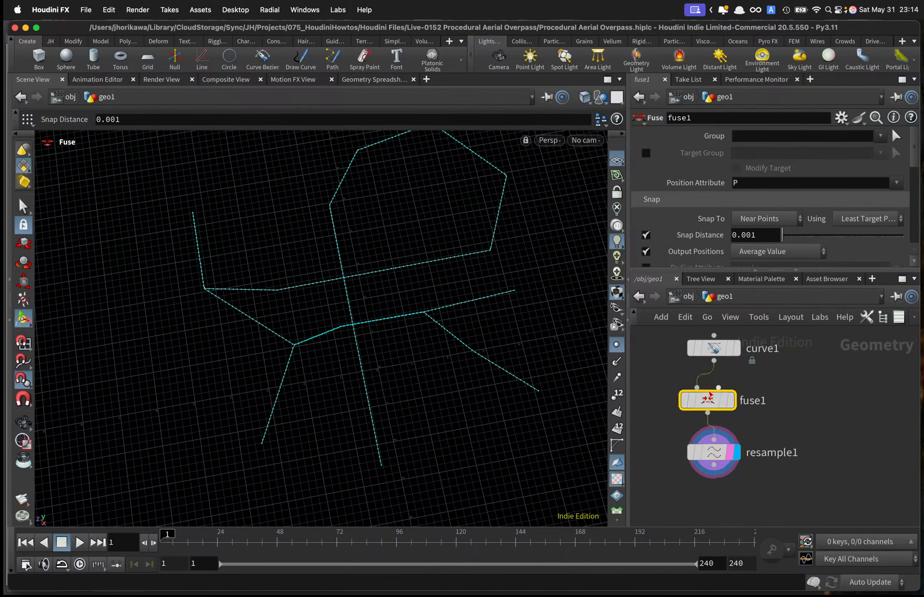
key("r")
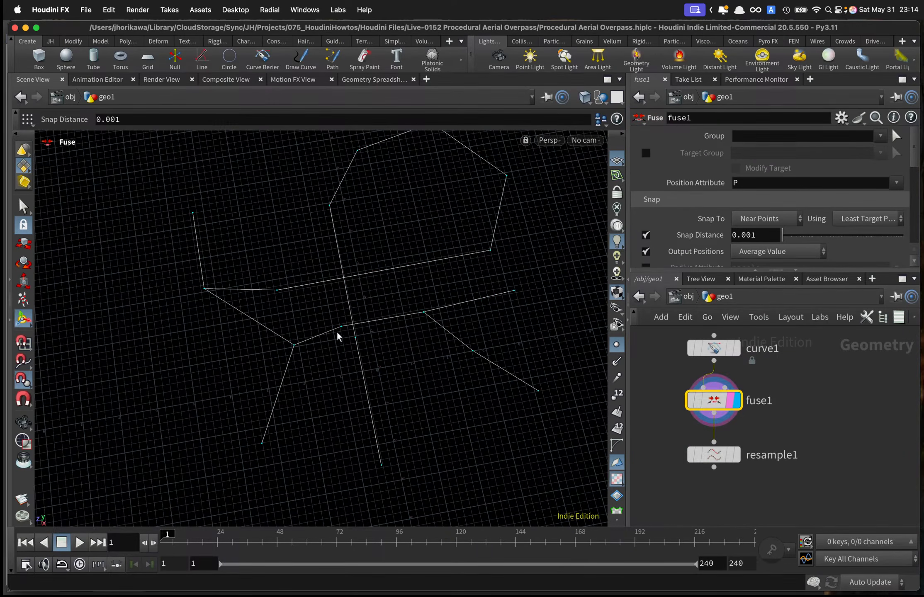
key("Escape")
left_click_drag(350, 378, 315, 326)
right_click_drag(315, 326, 379, 334)
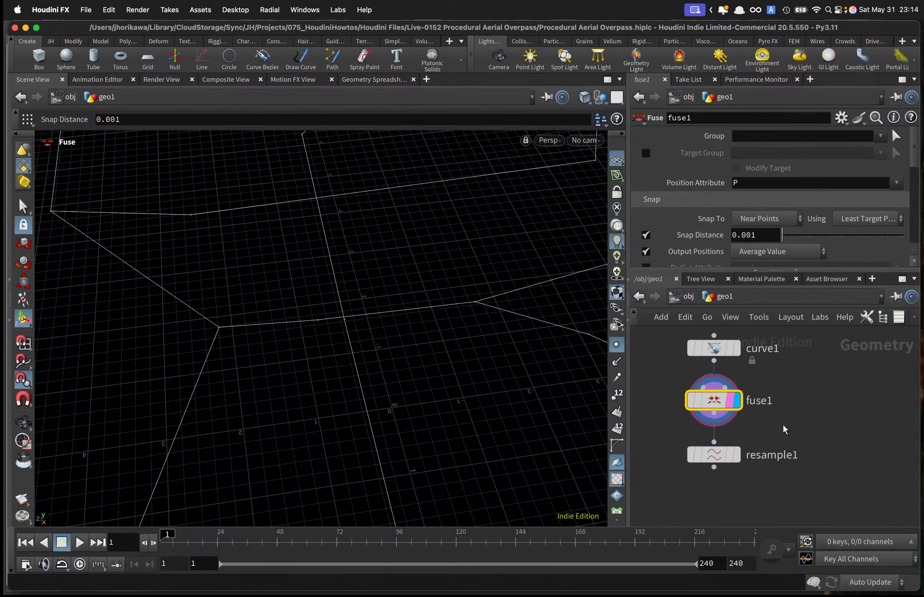
Display resample1 again and examine how its points are placed where the curves branch.
left_click(731, 456)
left_click(714, 455)
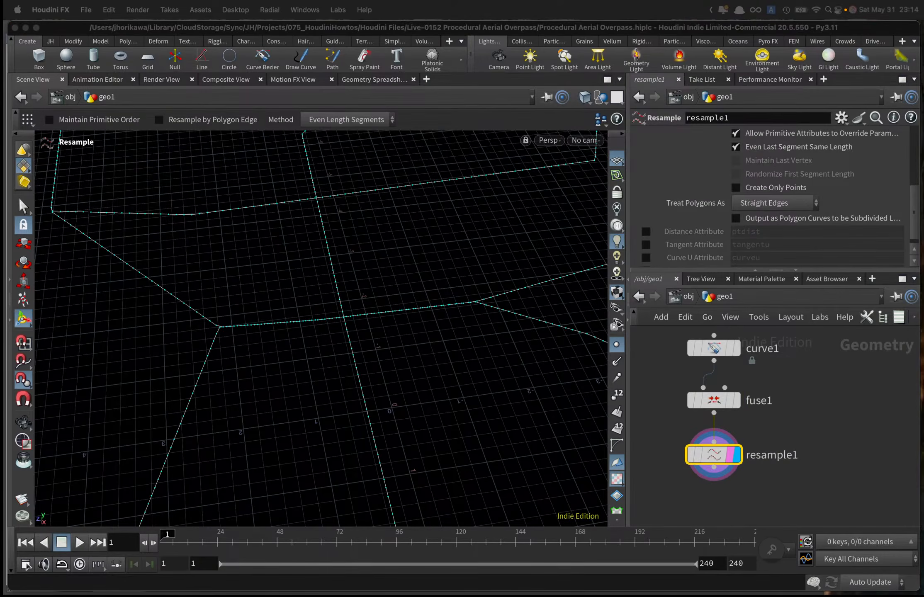
scroll(812, 145, "up", 10)
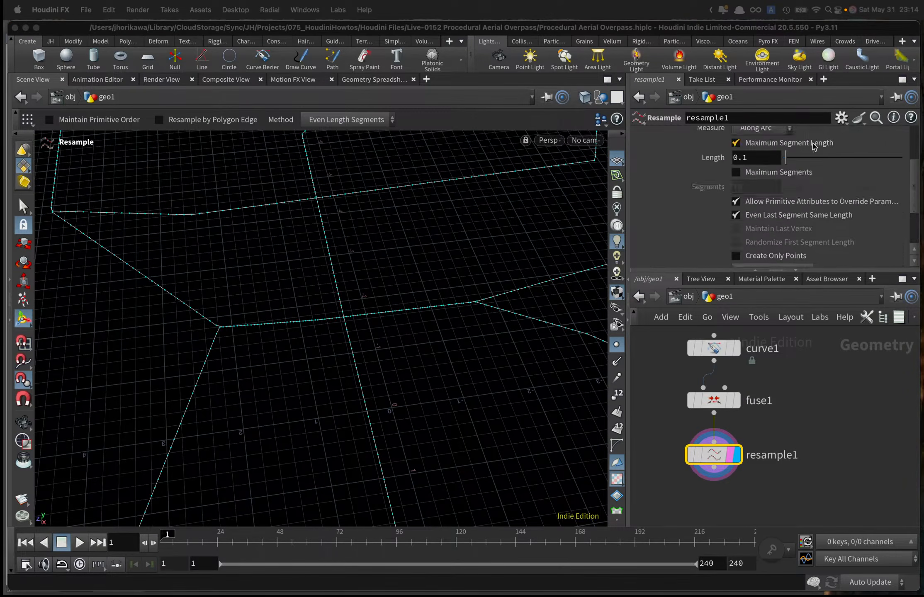
right_click_drag(277, 311, 348, 303, "alt")
right_click_drag(171, 351, 296, 322, "alt")
scroll(251, 322, "down", 10)
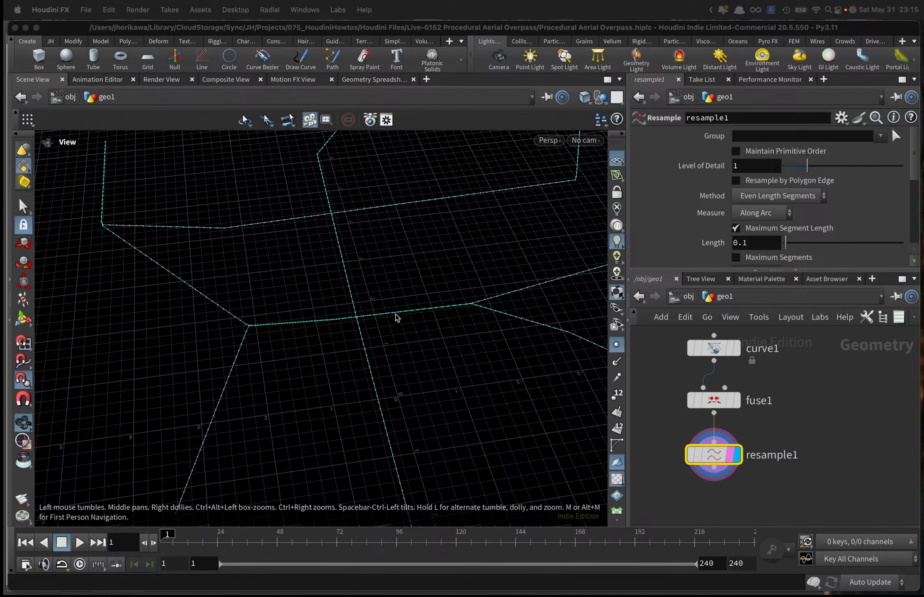
scroll(249, 328, "up", 8)
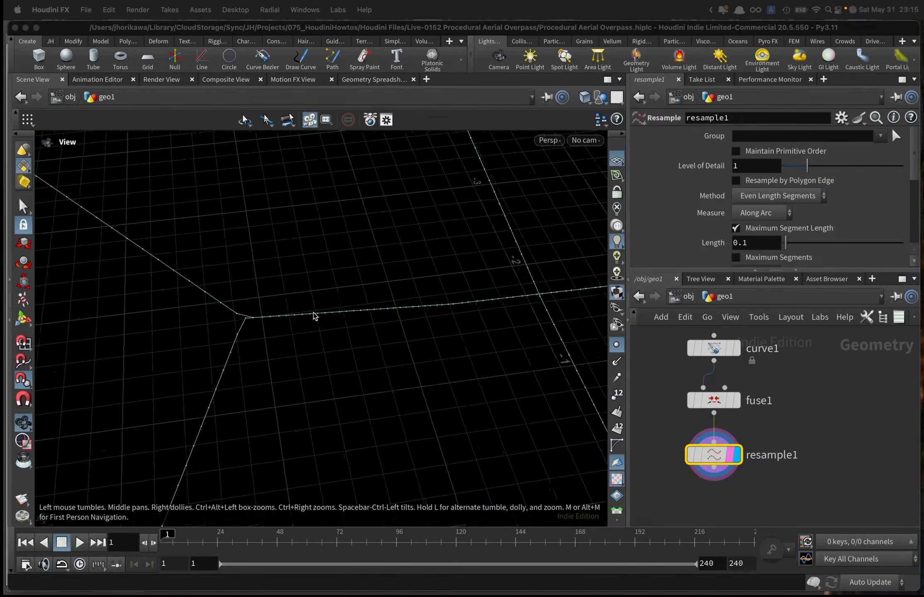
left_click(278, 321)
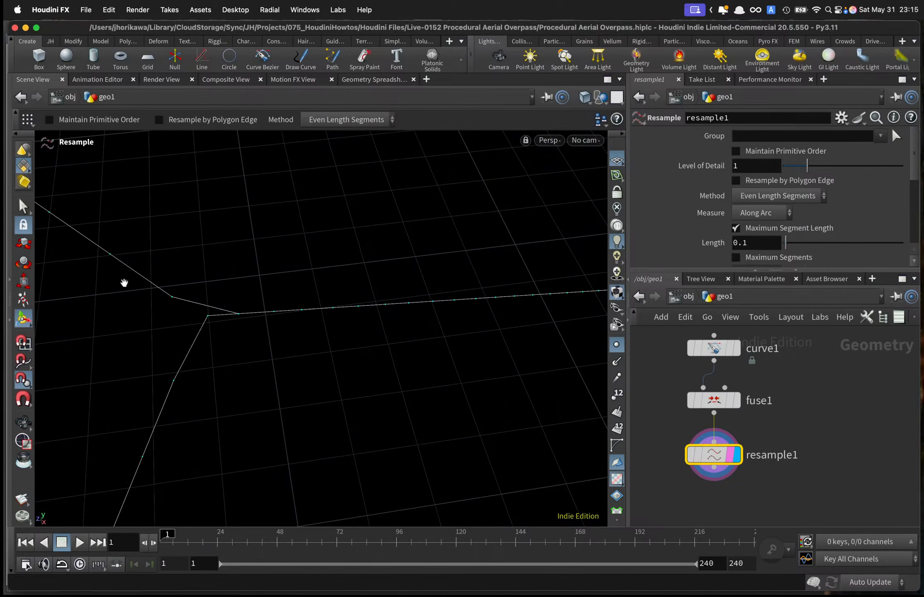
left_click(23, 207)
left_click(280, 289)
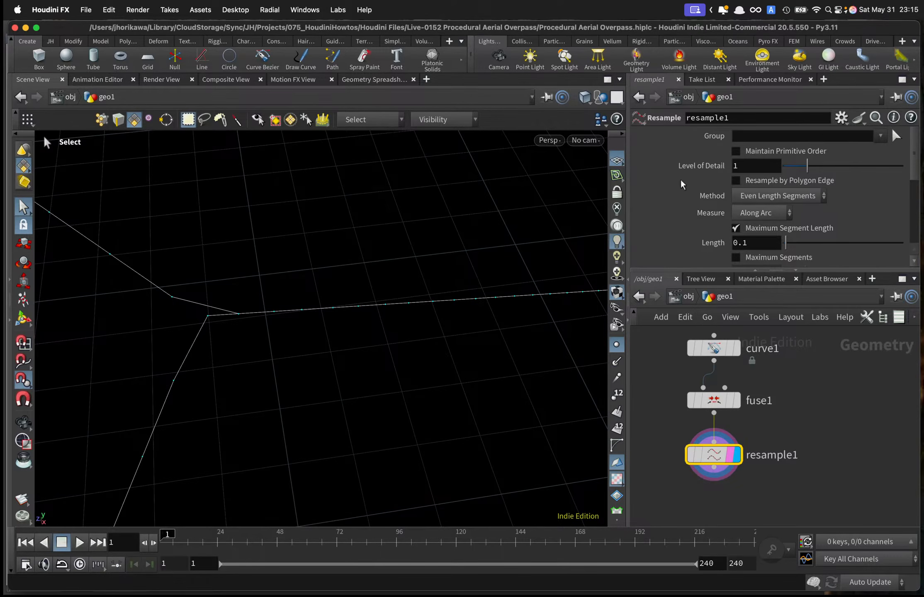
Enable Resample by Polygon Edge and select the two curves that meet at the branch junction.
left_click(736, 182)
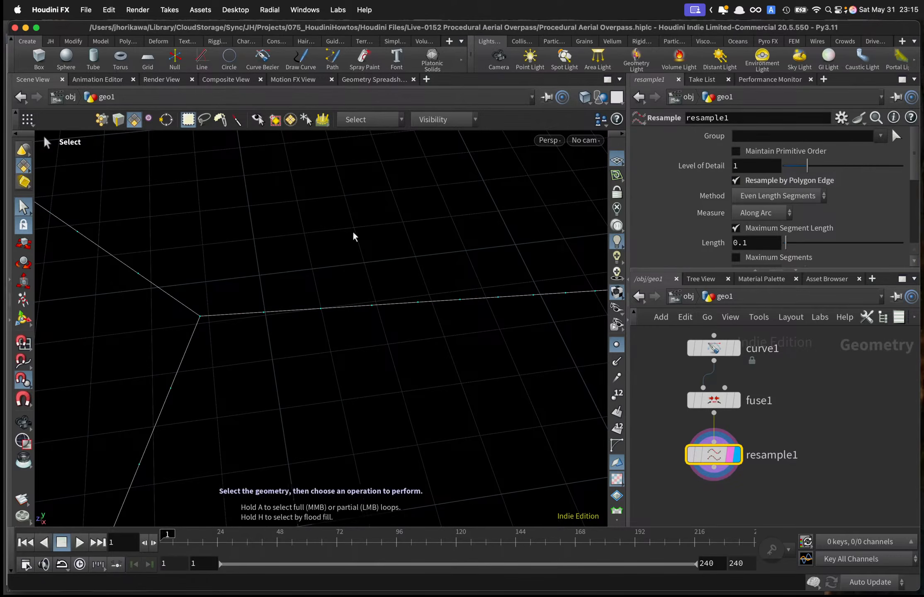
key("Escape")
left_click_drag(355, 238, 328, 282)
middle_click_drag(328, 282, 237, 308, "alt")
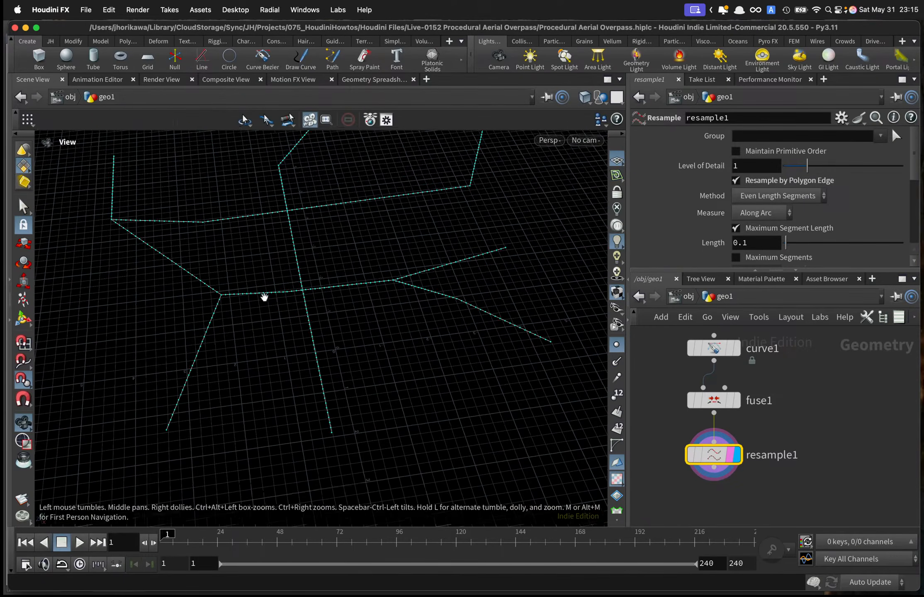
right_click_drag(266, 297, 346, 274, "alt")
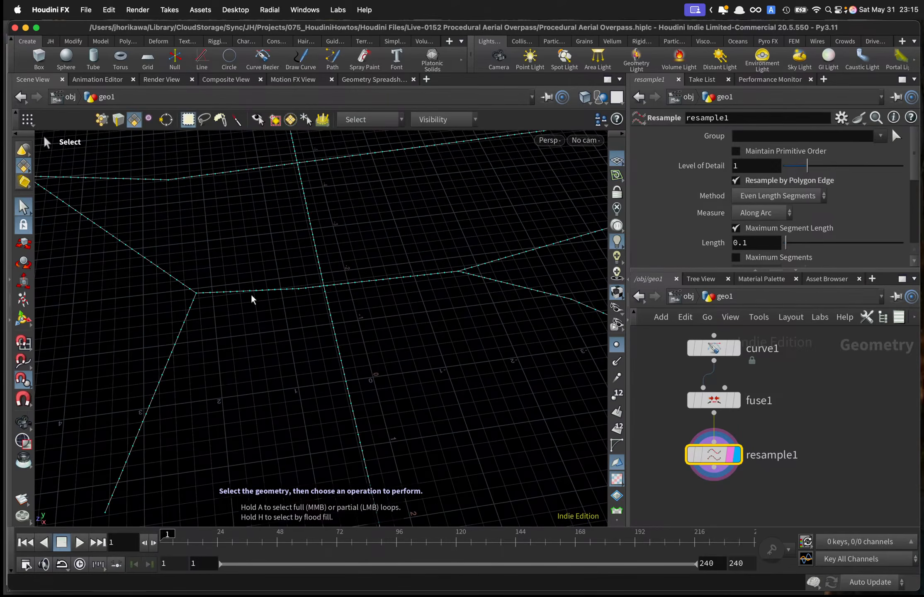
right_click_drag(215, 298, 254, 277, "alt")
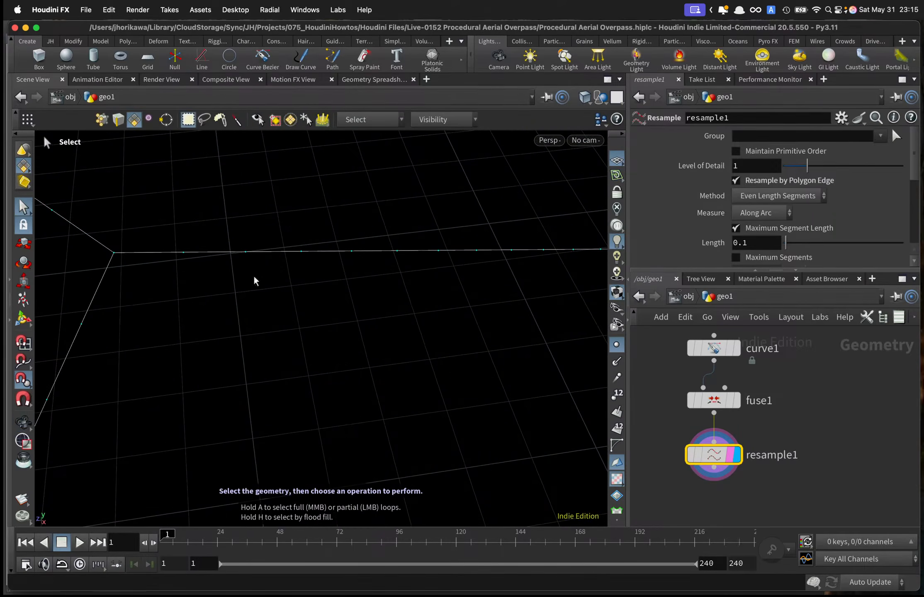
right_click_drag(188, 251, 176, 261, "alt")
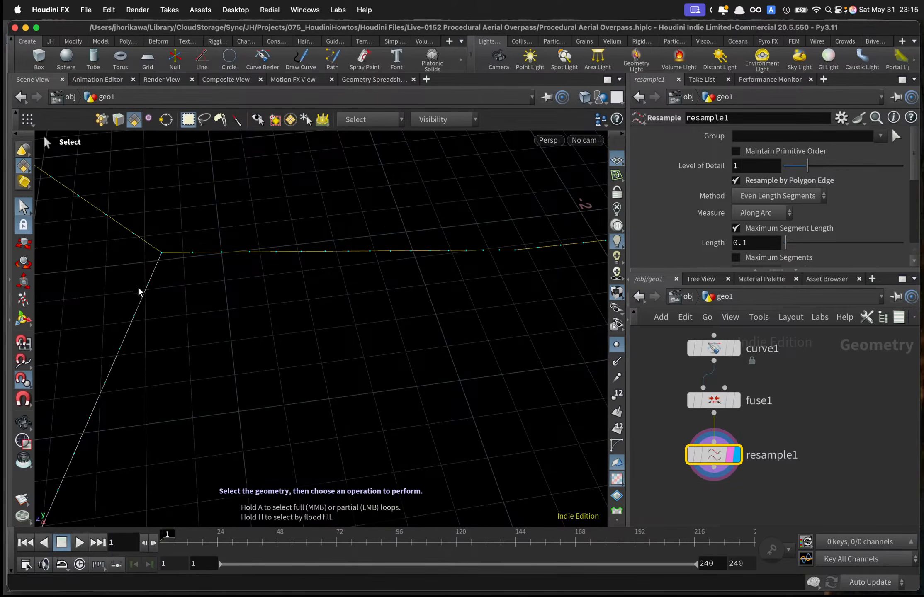
left_click_drag(188, 262, 74, 309)
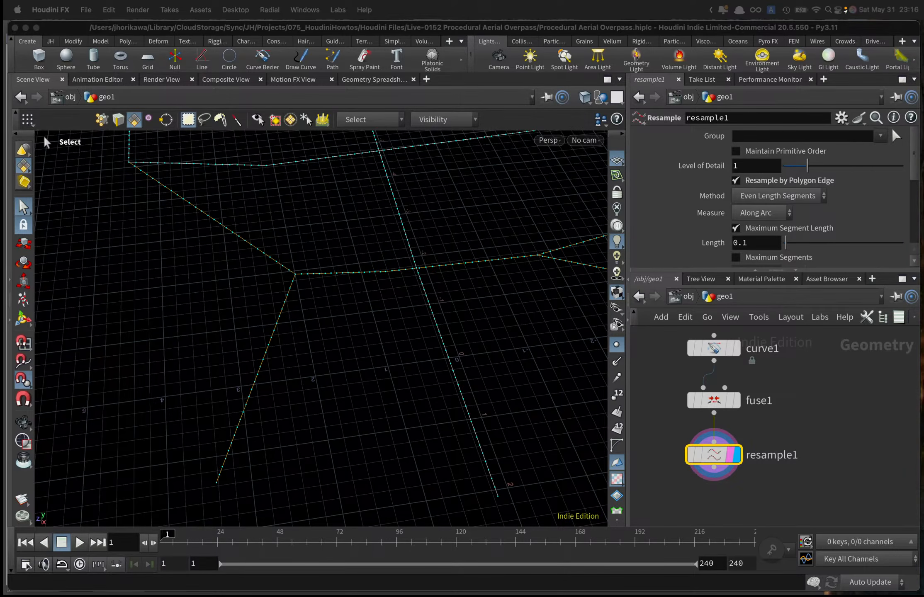
left_click(796, 405)
scroll(803, 390, "down", 5)
middle_click_drag(793, 492, 780, 432)
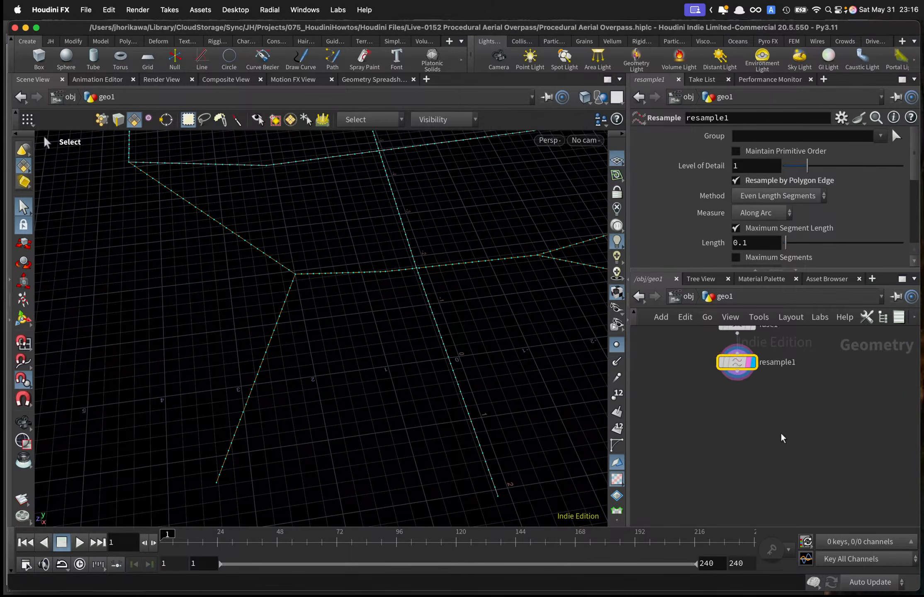
Add a Smooth node below resample1, feed it the resampled curves and display its result.
key("Tab")
type("smooth")
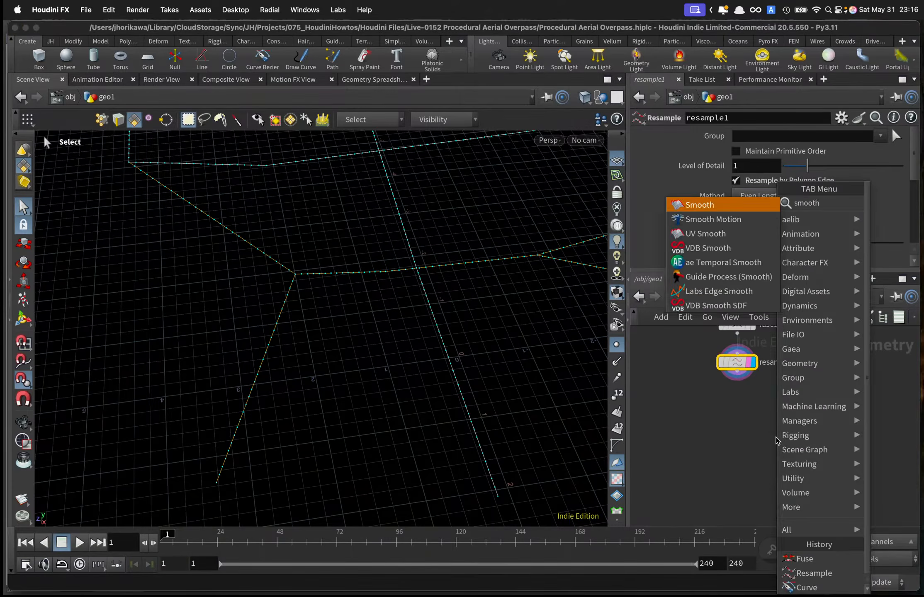
key("Return")
left_click(745, 447)
scroll(753, 400, "up", 2)
left_click_drag(733, 364, 743, 455)
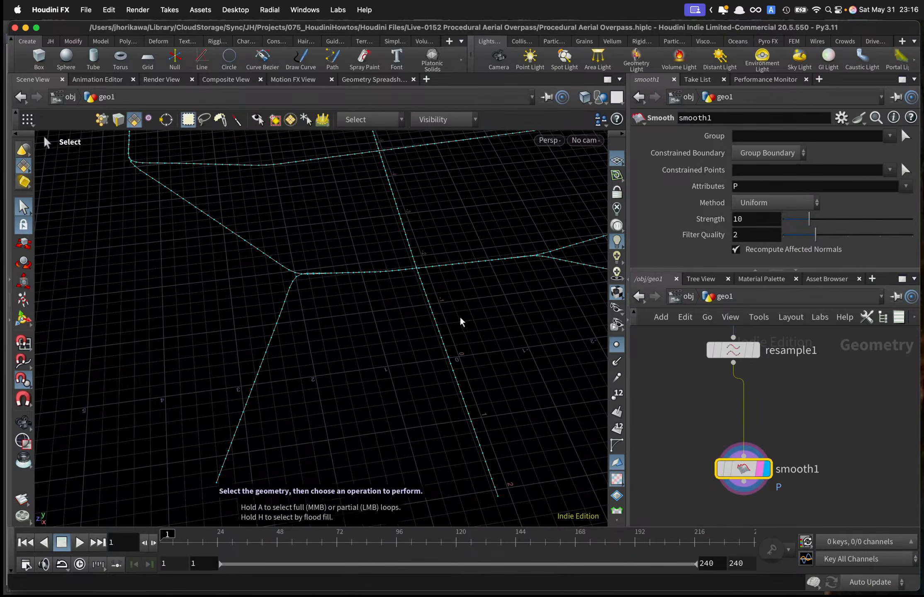
Examine how the two smoothed curves run at the branch junction and along their shared stretch, compared with the whole curve network.
right_click_drag(277, 250, 421, 276, "alt")
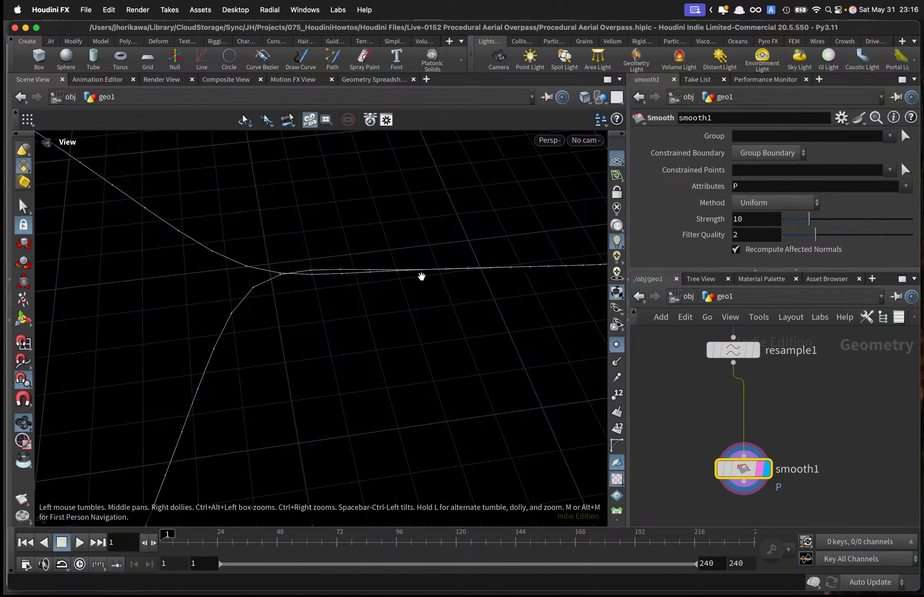
scroll(385, 276, "down", 10)
middle_click_drag(386, 277, 279, 343, "alt")
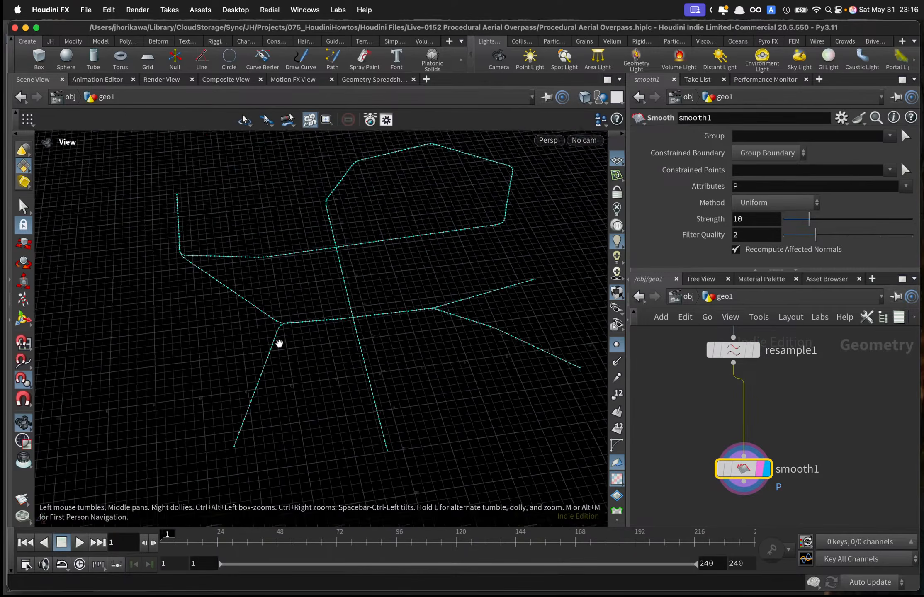
right_click_drag(279, 344, 342, 295, "alt")
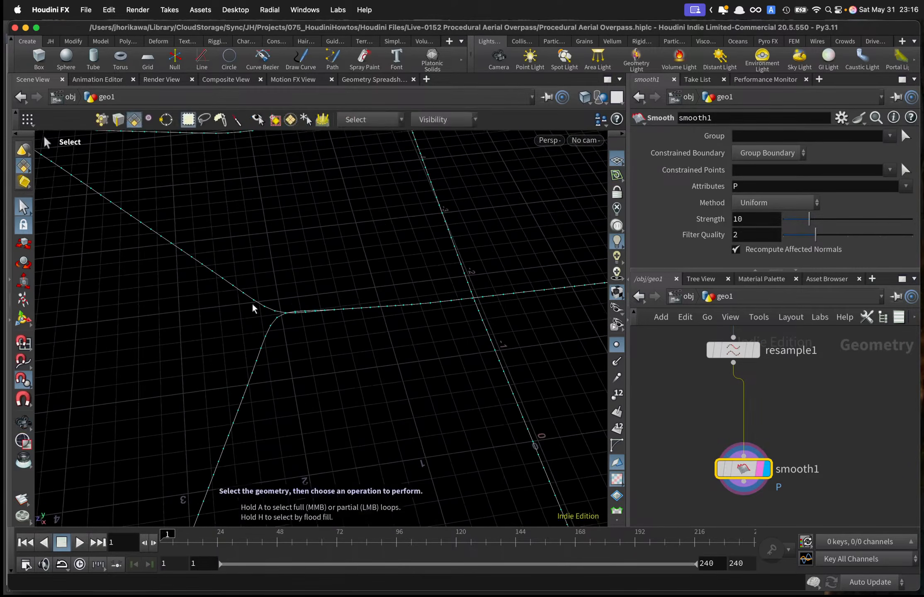
right_click_drag(252, 307, 359, 303, "alt")
right_click_drag(240, 306, 272, 320, "alt")
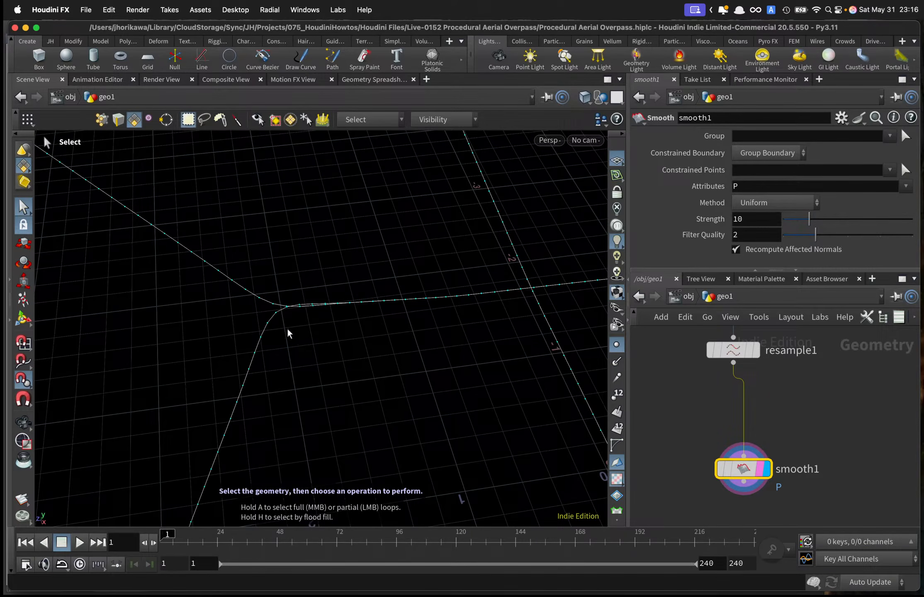
left_click_drag(287, 328, 328, 299, "alt")
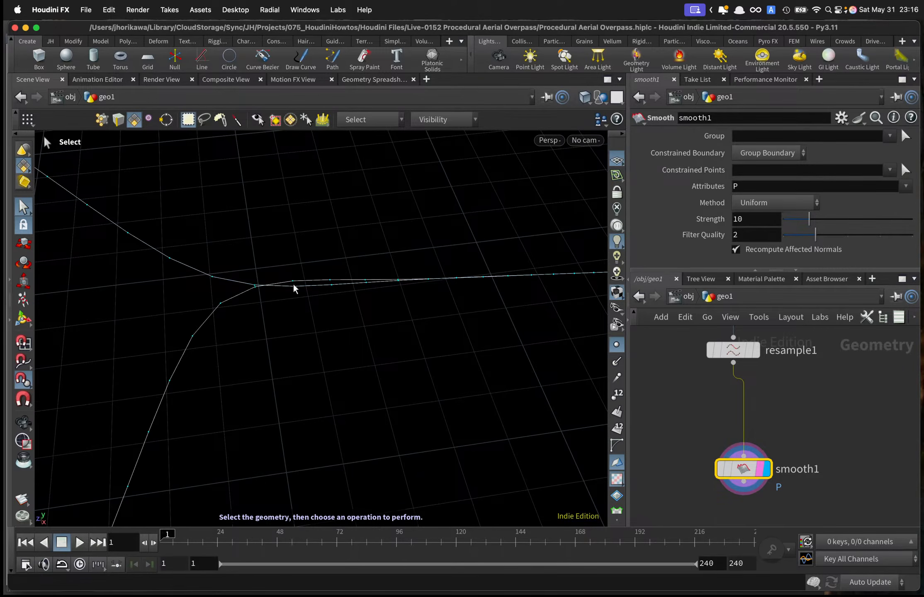
left_click_drag(293, 287, 315, 277)
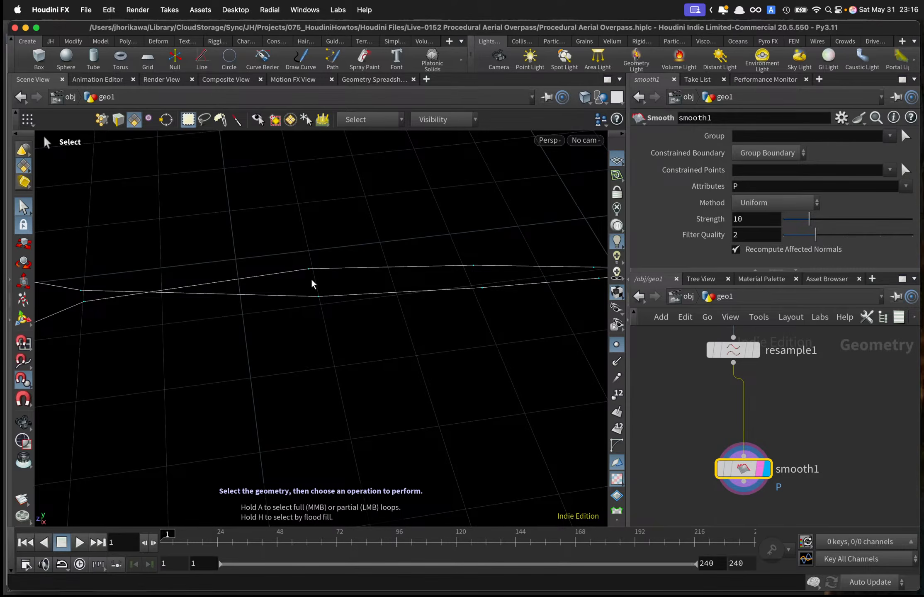
scroll(321, 299, "down", 10)
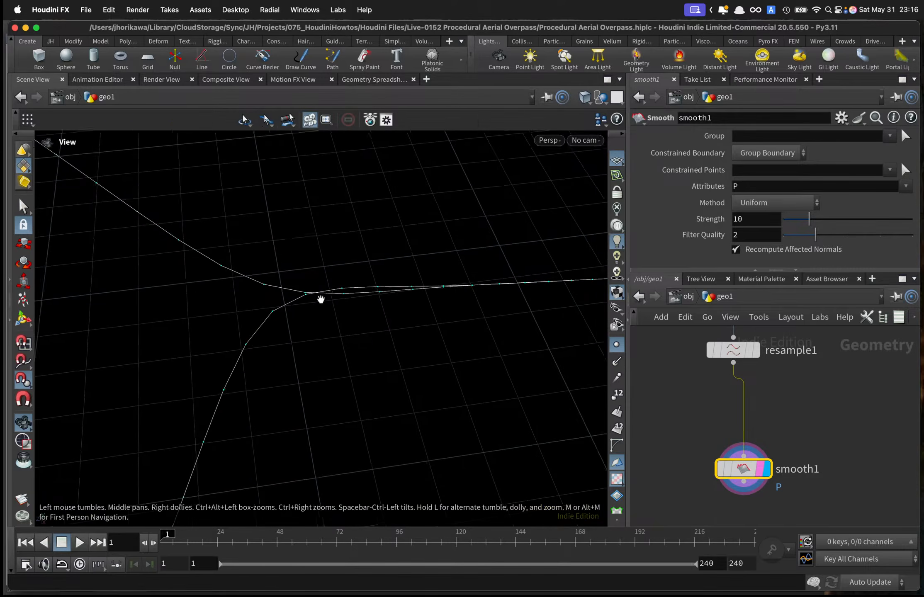
scroll(419, 286, "up", 12)
scroll(410, 287, "down", 6)
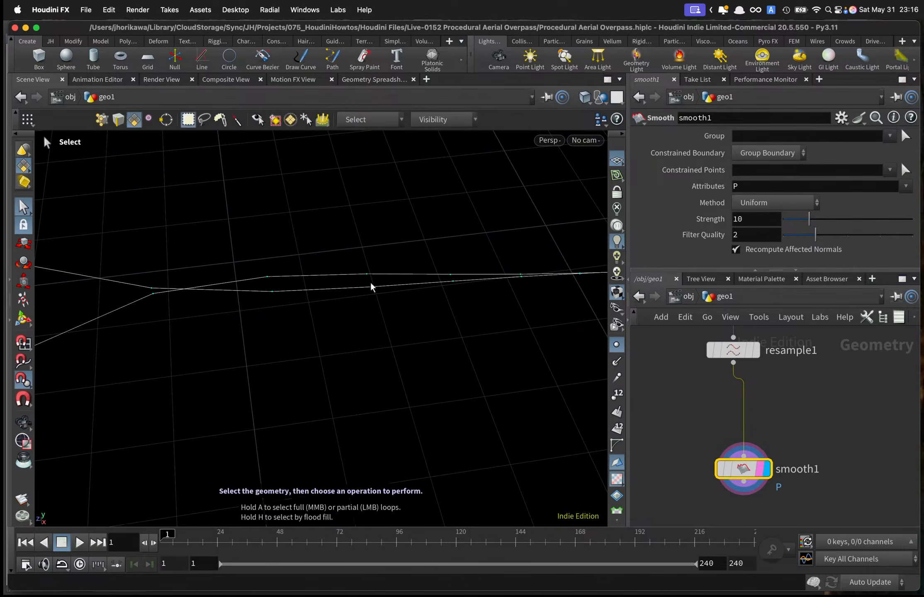
key("space")
left_click_drag(381, 287, 347, 311)
right_click_drag(347, 312, 287, 362)
middle_click_drag(287, 363, 260, 324)
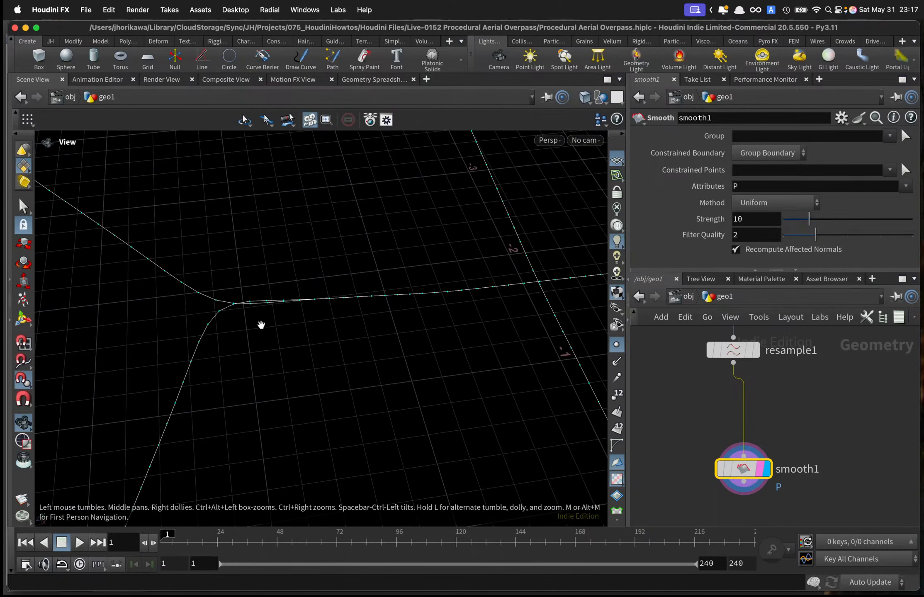
mouse_move(260, 324)
left_mouse_down()
mouse_move(286, 305)
mouse_move(257, 307)
left_mouse_up()
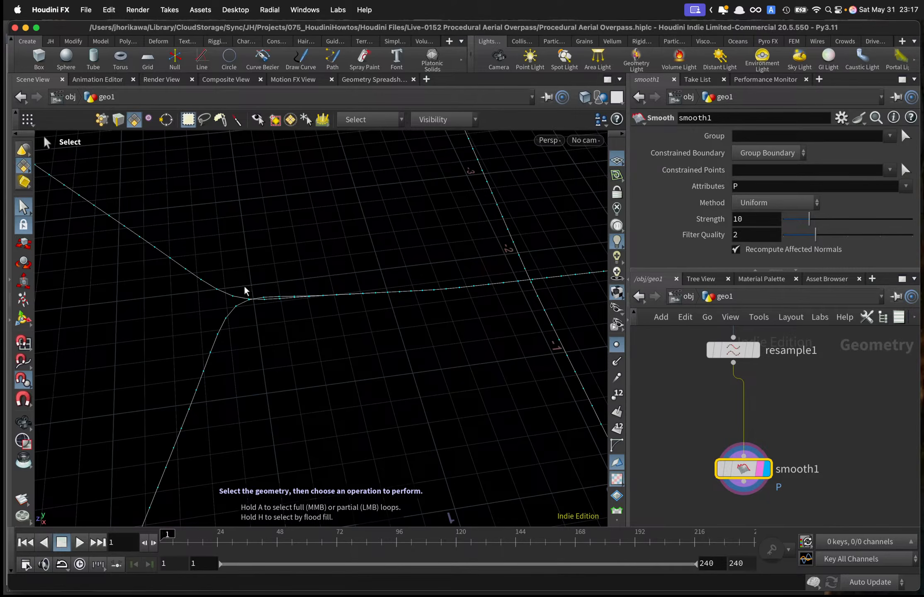
right_click_drag(280, 275, 204, 319)
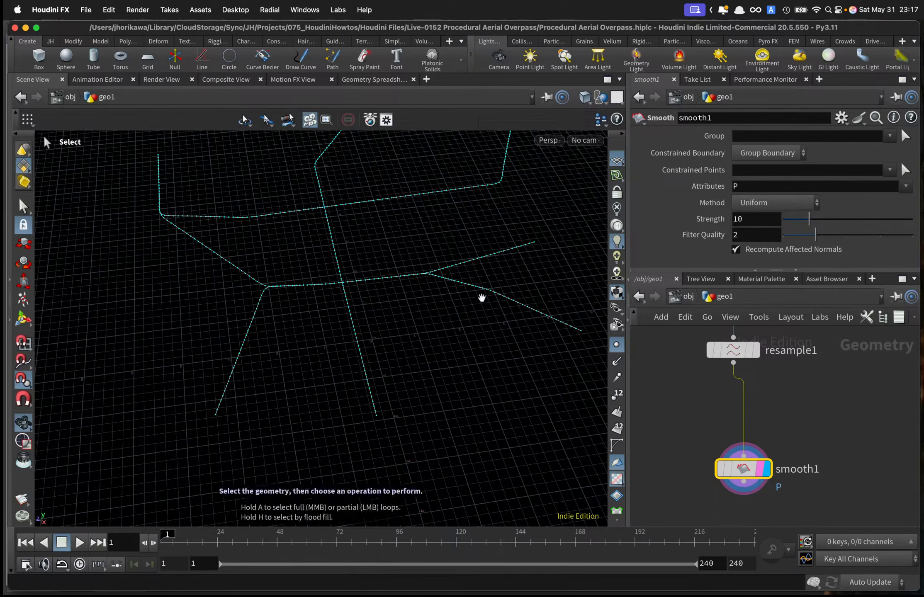
right_click_drag(480, 297, 475, 293)
middle_click_drag(474, 293, 427, 304)
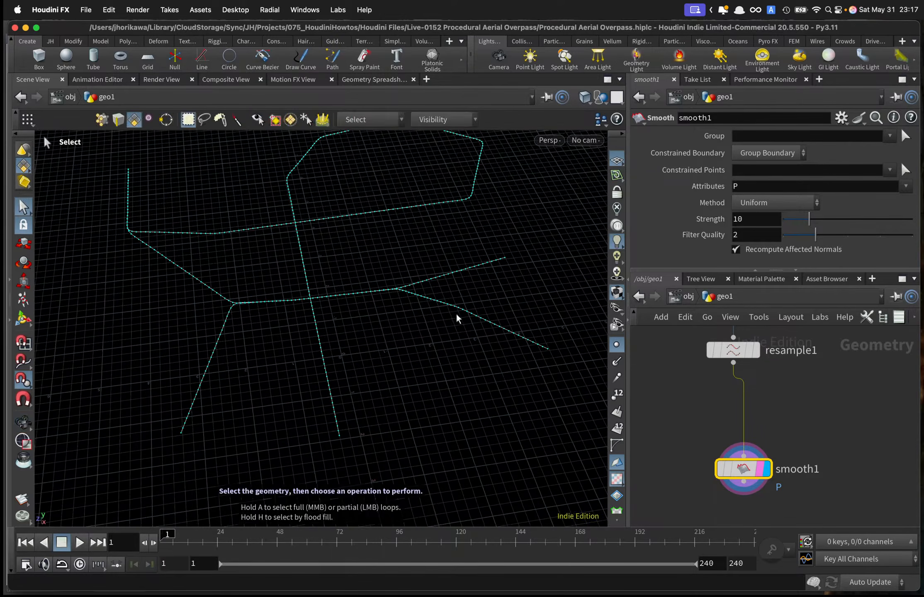
right_click_drag(458, 315, 460, 307)
middle_click_drag(460, 307, 448, 326)
Align smooth1 directly beneath resample1 in the node network.
scroll(764, 403, "down", 5)
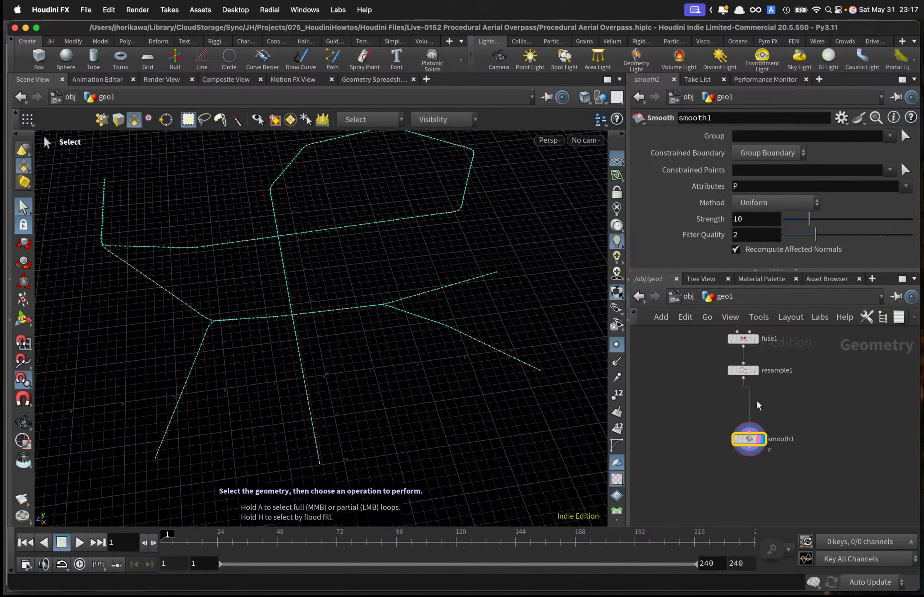
scroll(748, 440, "up", 4)
mouse_move(747, 441)
left_mouse_down()
mouse_move(738, 418)
mouse_move(738, 435)
left_mouse_up()
middle_click_drag(820, 421, 813, 399)
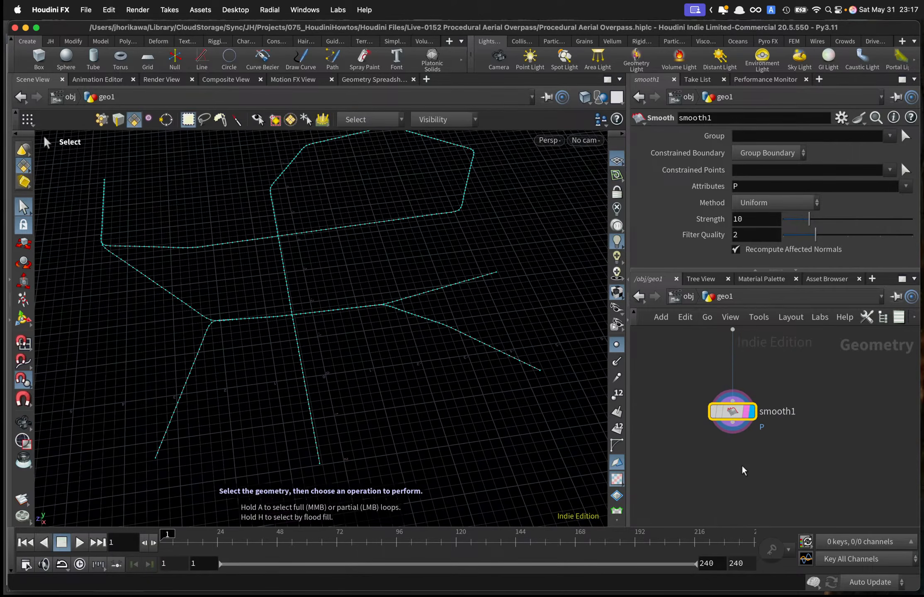
Add a Point Wrangle below smooth1, connect smooth1 to its first input and display the wrangle.
key("Tab")
type("pointwr")
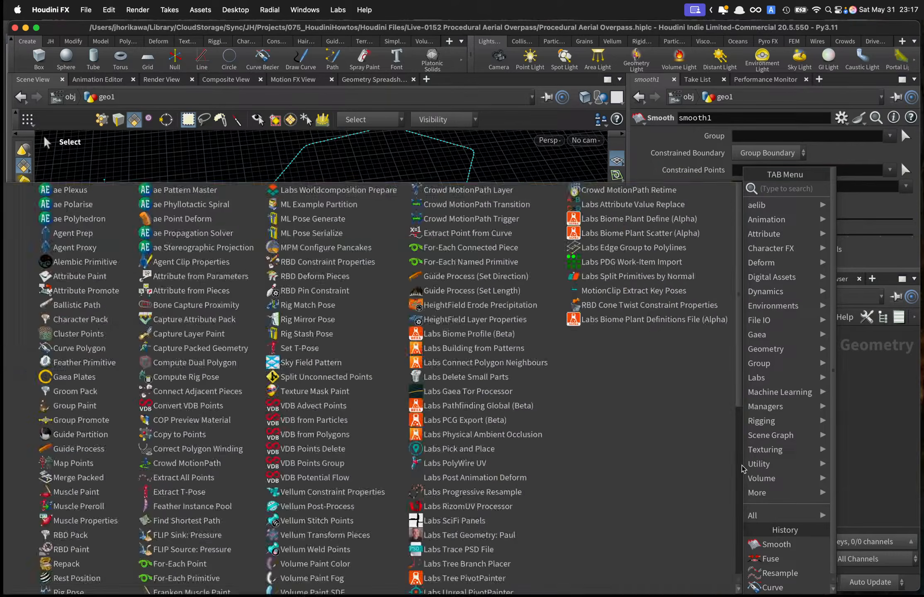
key("Return")
left_click(733, 468)
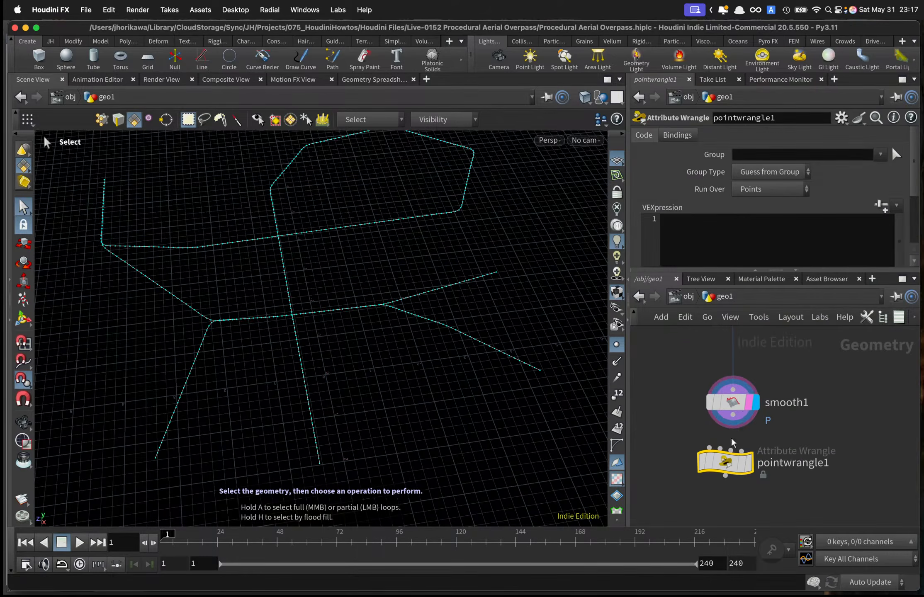
left_click(732, 427)
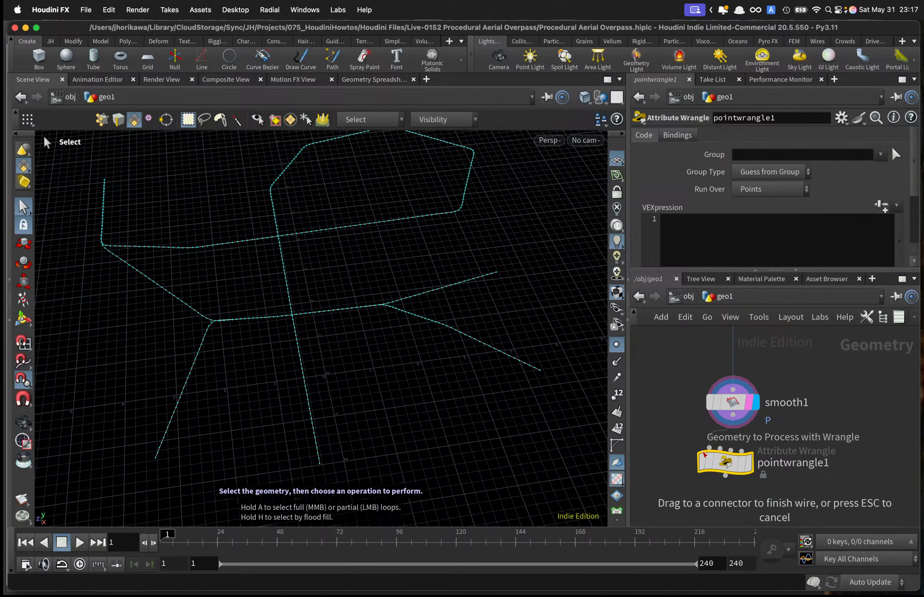
left_click(706, 452)
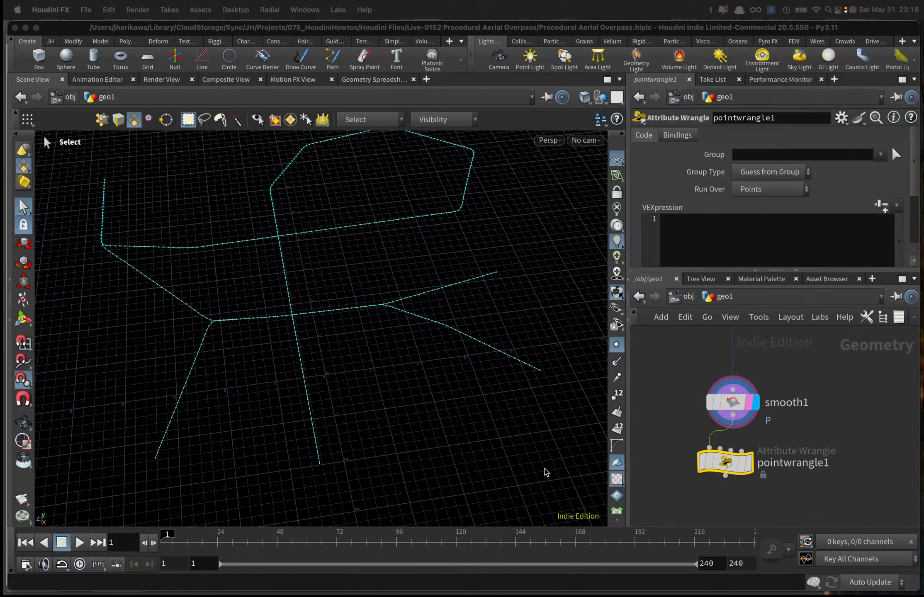
left_click(799, 469)
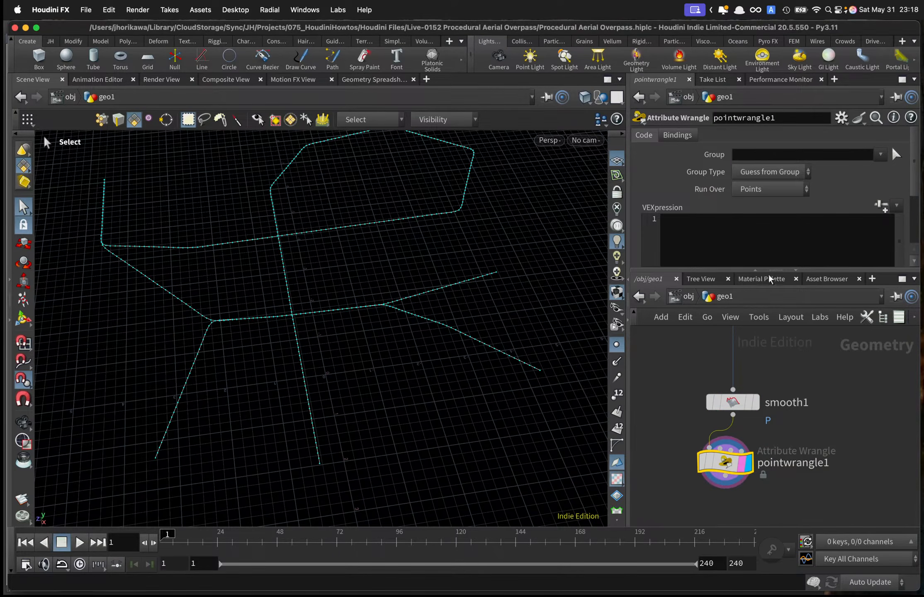
Enter int npts[] = nearpoints(0, @P, chf("d")); as pointwrangle1's VEX code and create the D parameter from it.
left_click_drag(806, 270, 807, 364)
left_click(762, 247)
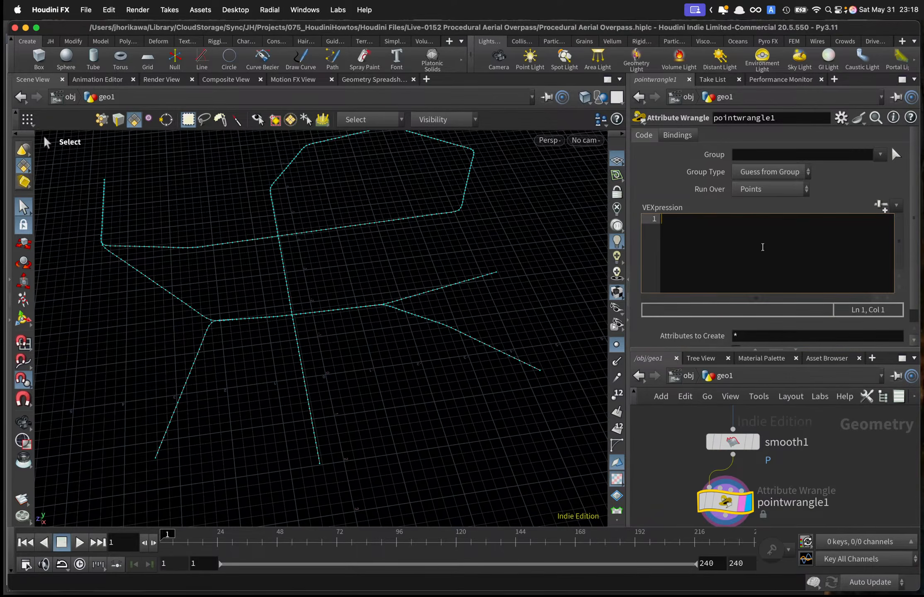
right_click(293, 306)
key("Escape")
key("Escape")
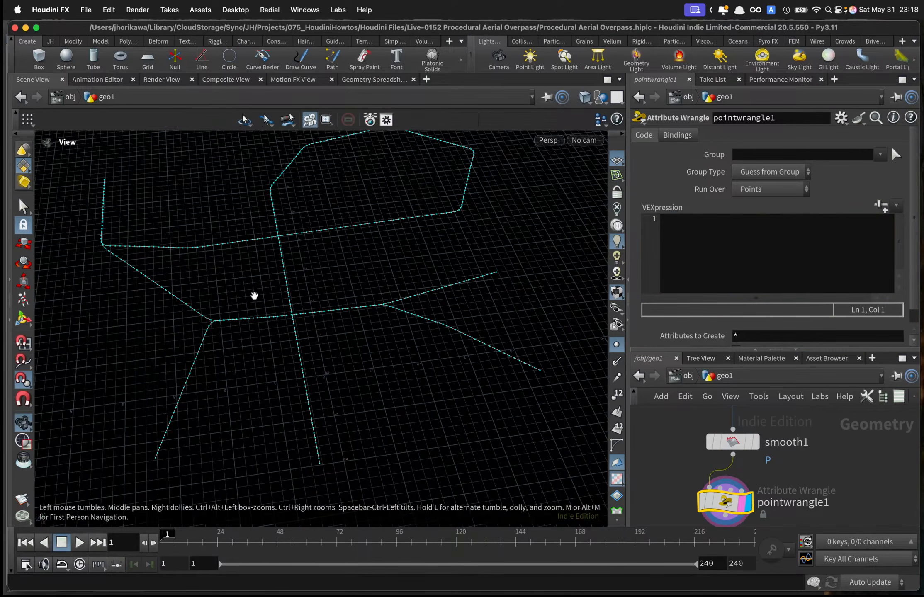
right_click_drag(254, 296, 309, 343)
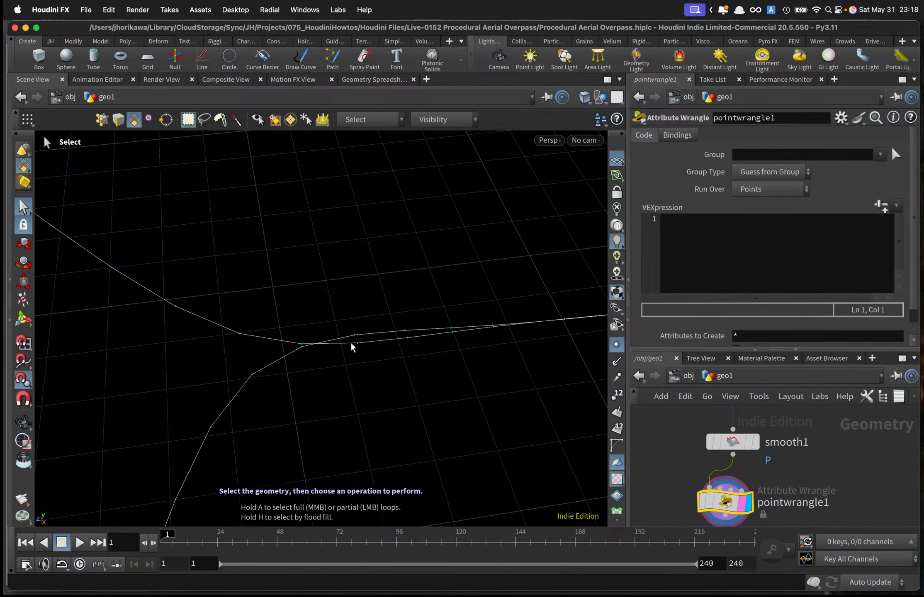
left_click(794, 228)
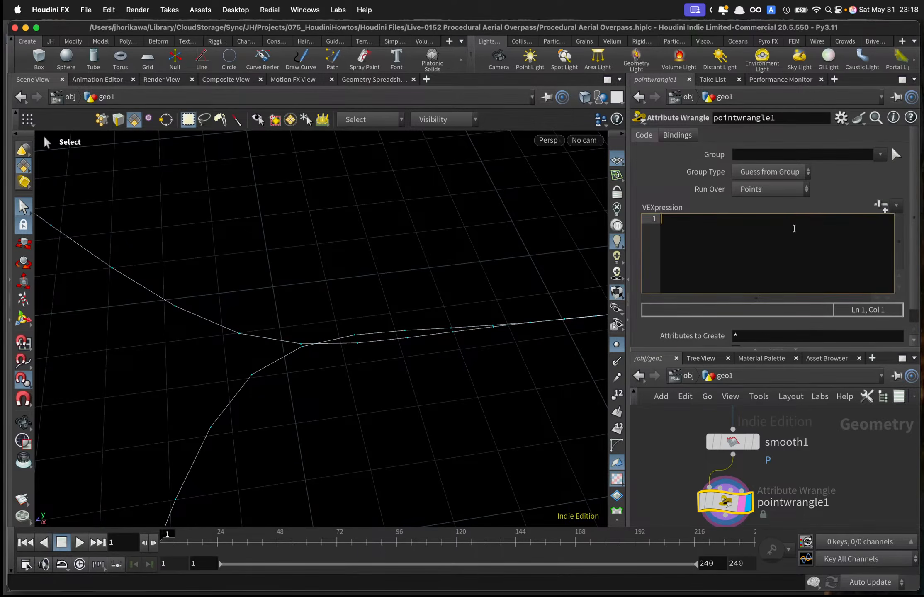
type("int npts[] = nearpoint")
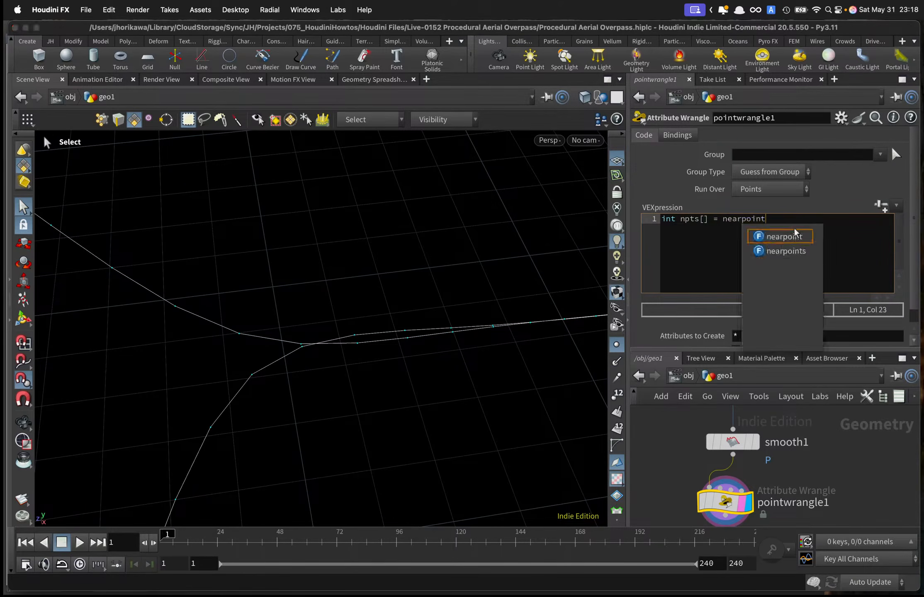
type("s(0, @P, chf(\"d\"")
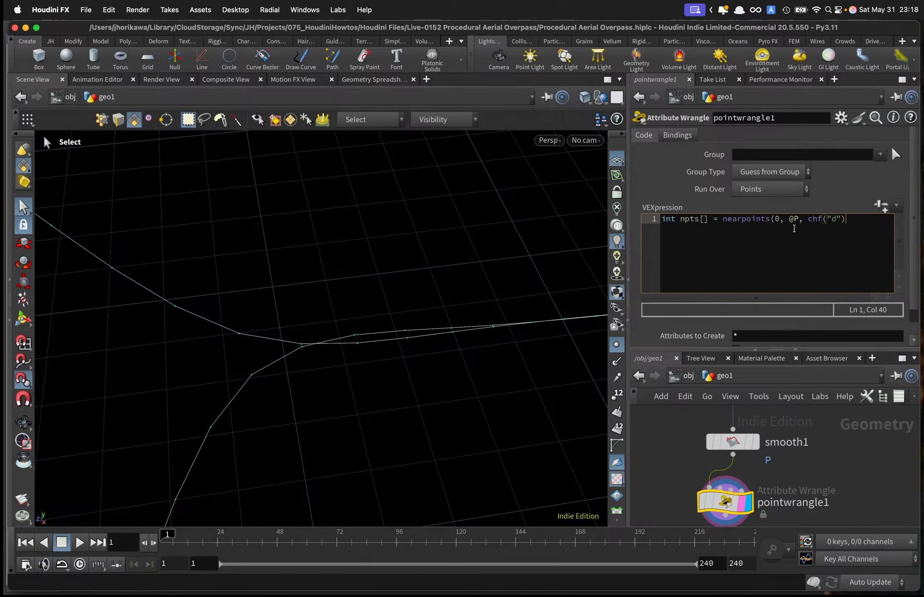
type("));")
left_click(882, 206)
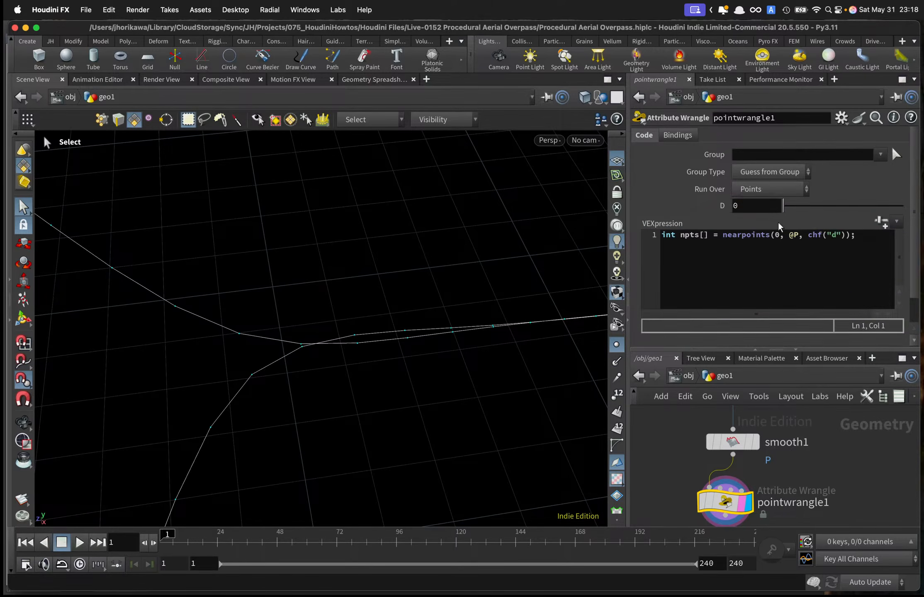
Set the Length of resample1 to 0.2 and copy that Length parameter.
scroll(779, 457, "down", 3)
middle_click_drag(792, 436, 782, 508)
scroll(773, 470, "up", 3)
left_click(734, 467)
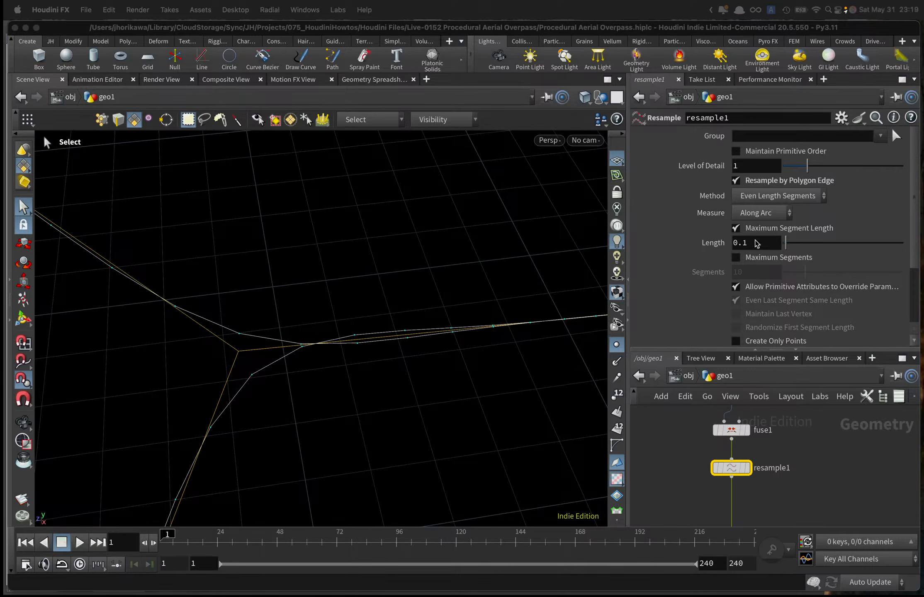
right_click(719, 245)
left_click(746, 347)
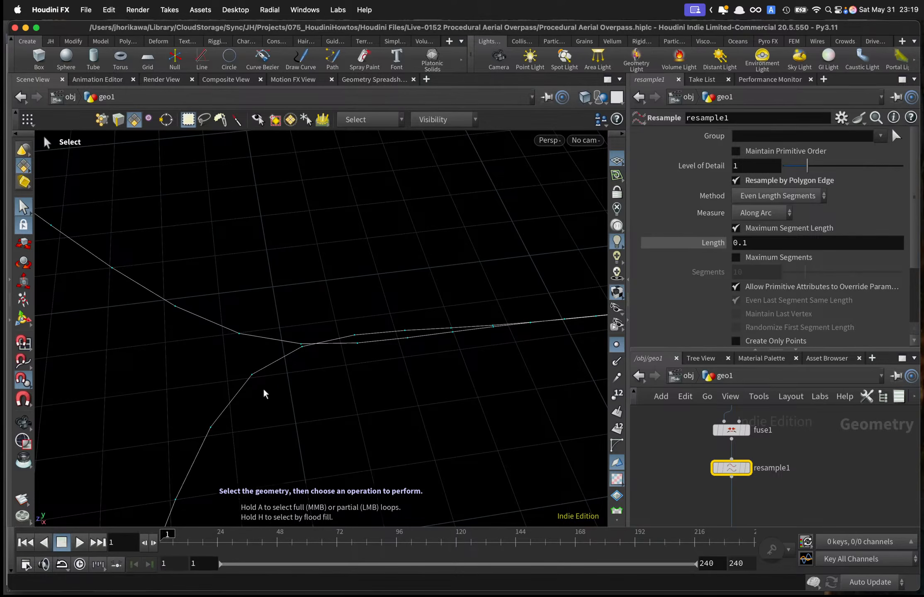
right_click_drag(521, 405, 437, 412, "alt")
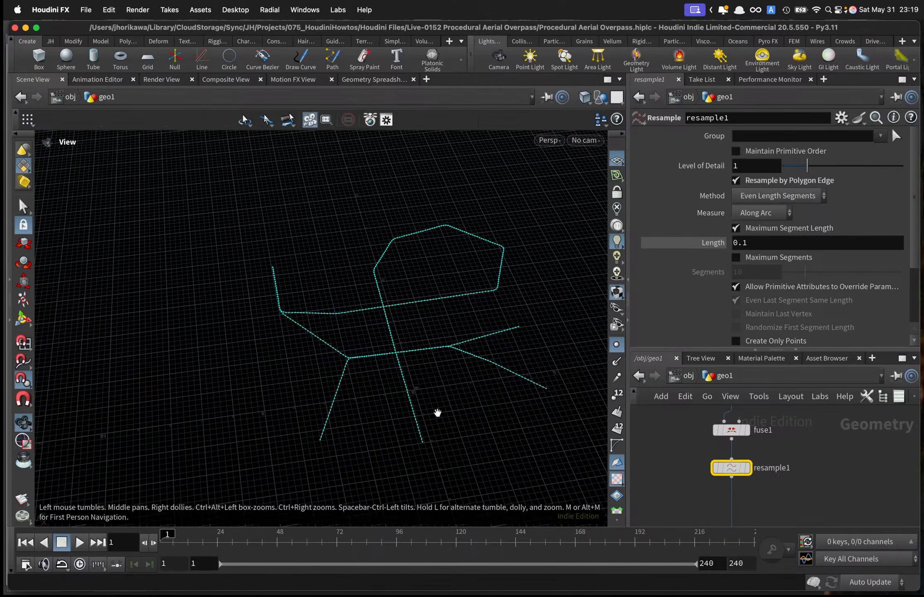
left_click(774, 244)
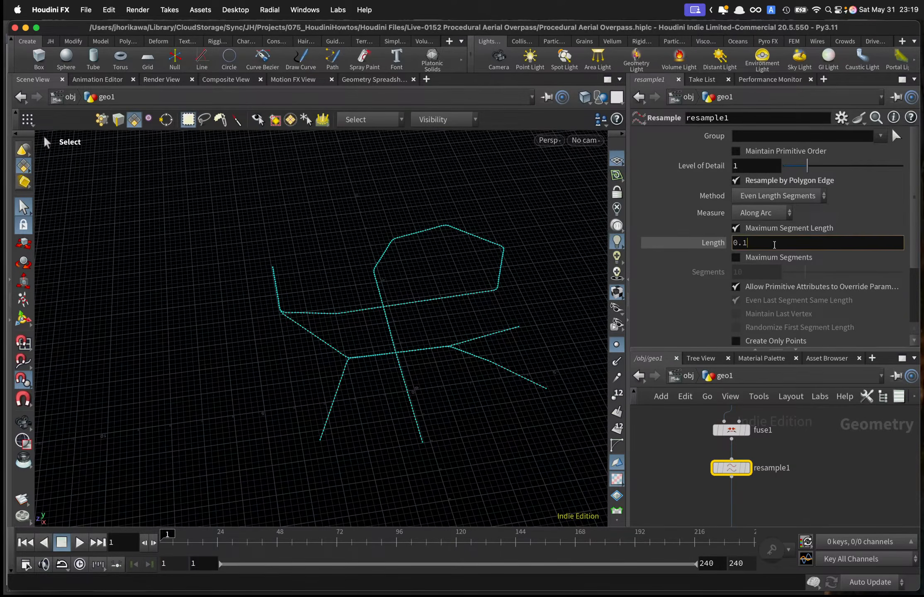
key("BackSpace")
type("2")
key("Return")
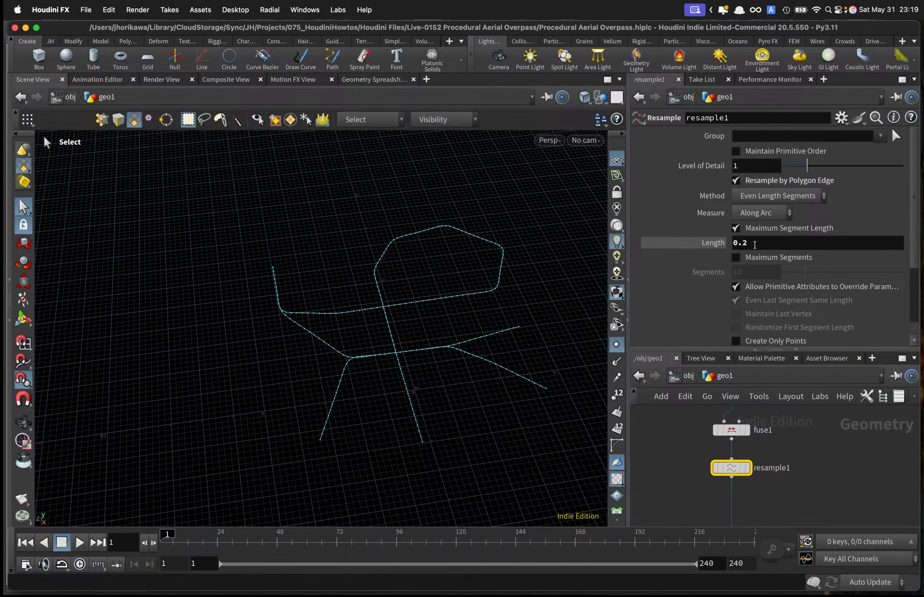
right_click(754, 244)
left_click(780, 348)
Insert float slen = chf("slen"); above the nearpoints line in pointwrangle1 and create the Slen parameter from it.
scroll(814, 451, "down", 3)
scroll(811, 426, "down", 2)
left_click(726, 429)
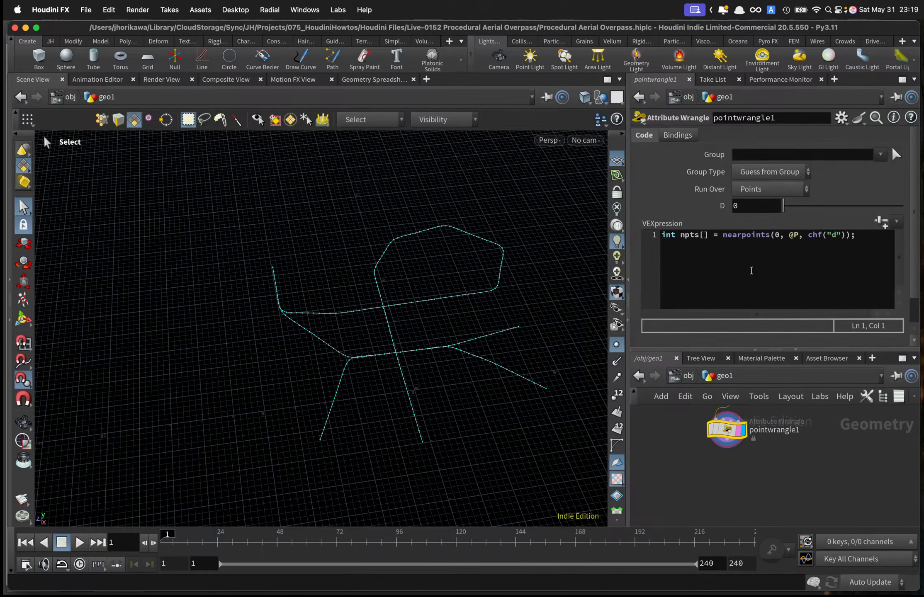
left_click(659, 239)
key("Return")
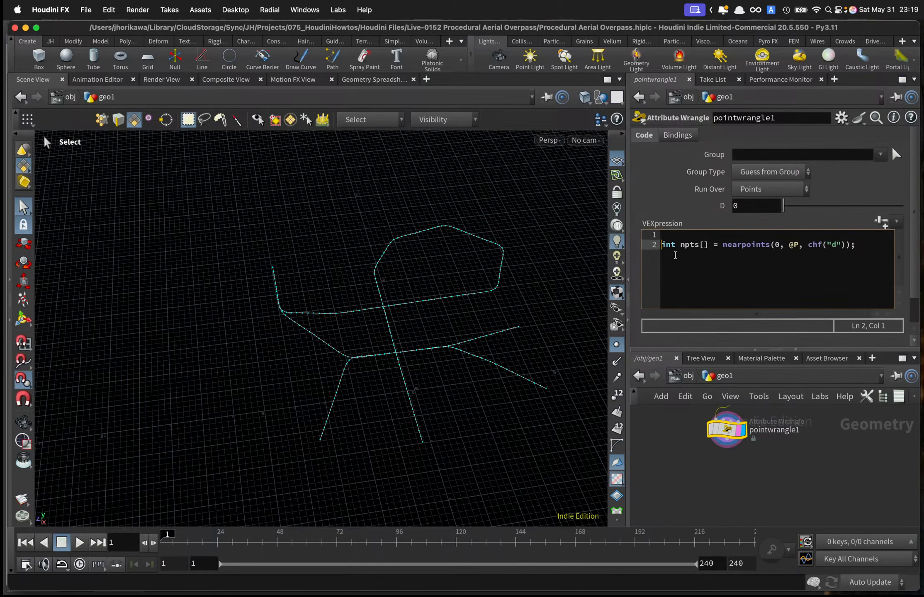
key("Up")
type("fla")
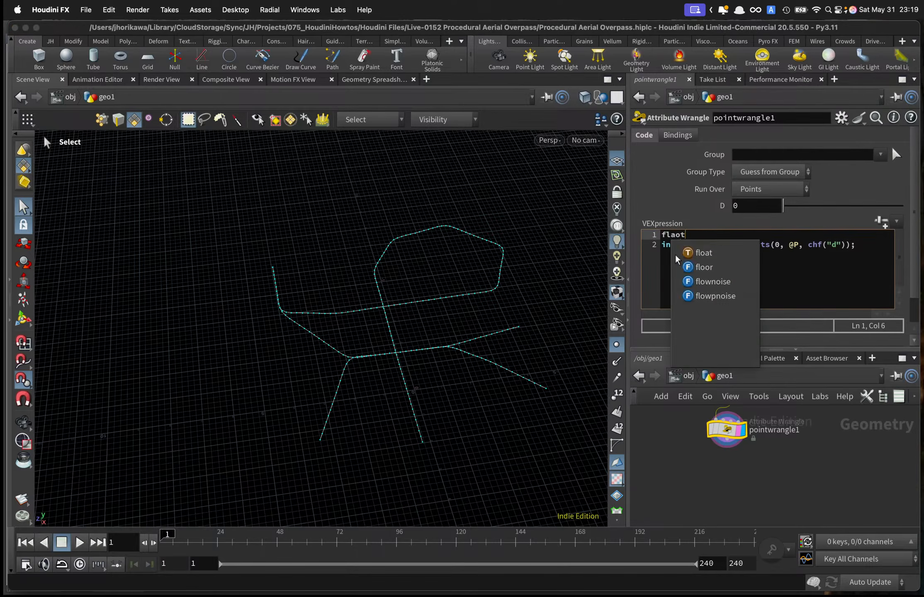
key("BackSpace")
type("oat ")
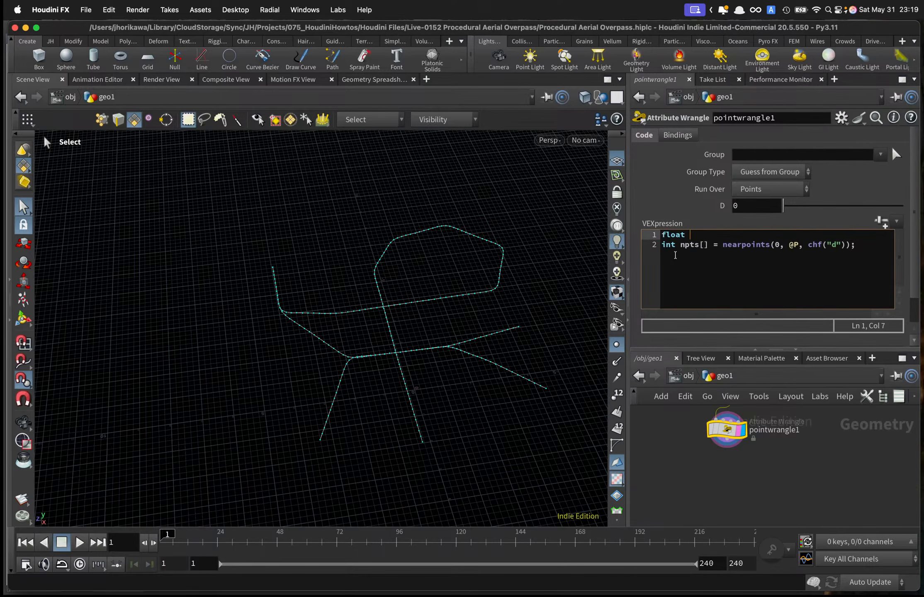
type("slen = chf(\"slen\");")
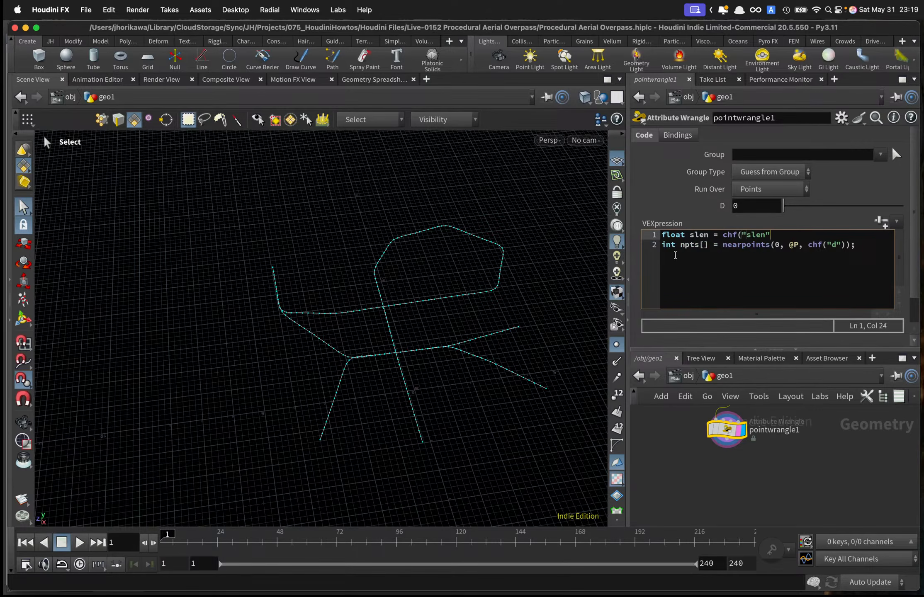
left_click(881, 222)
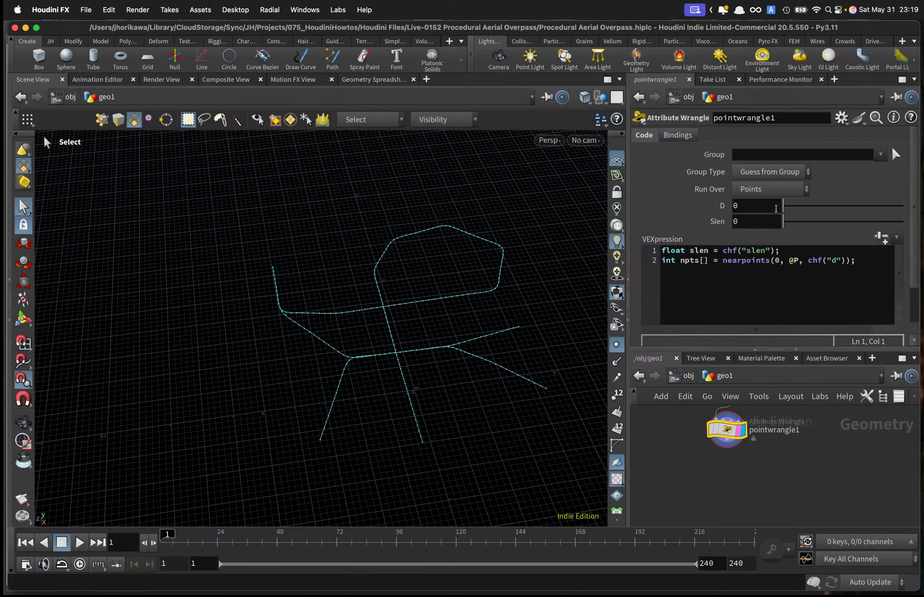
Link pointwrangle1's Slen parameter to the copied resample1 Length with a relative channel reference.
right_click(717, 222)
left_click(763, 367)
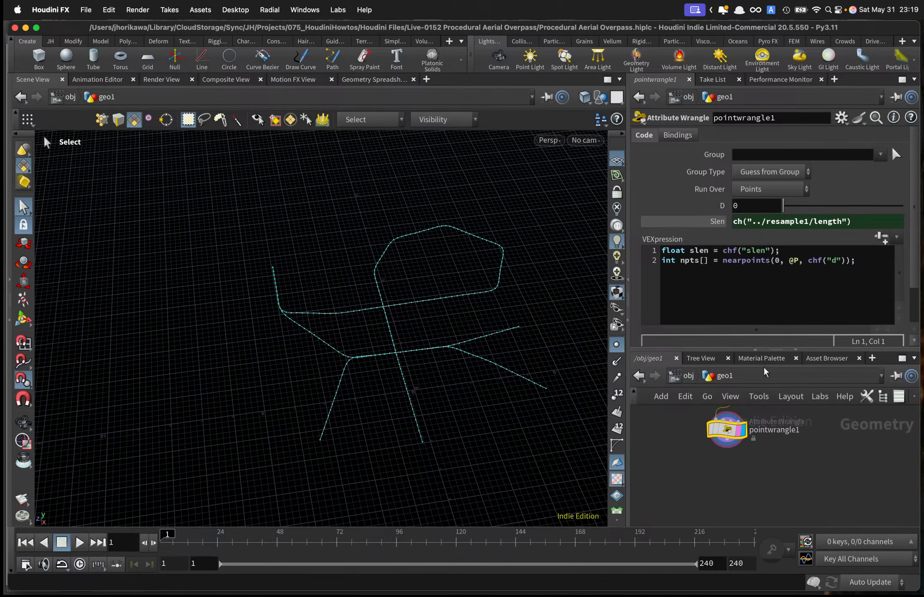
left_click(753, 206)
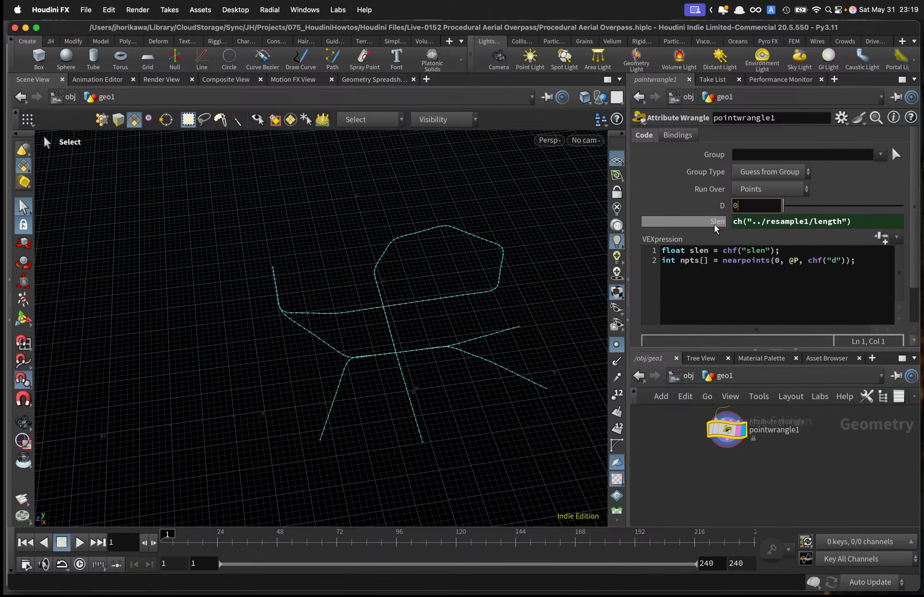
left_click(728, 223)
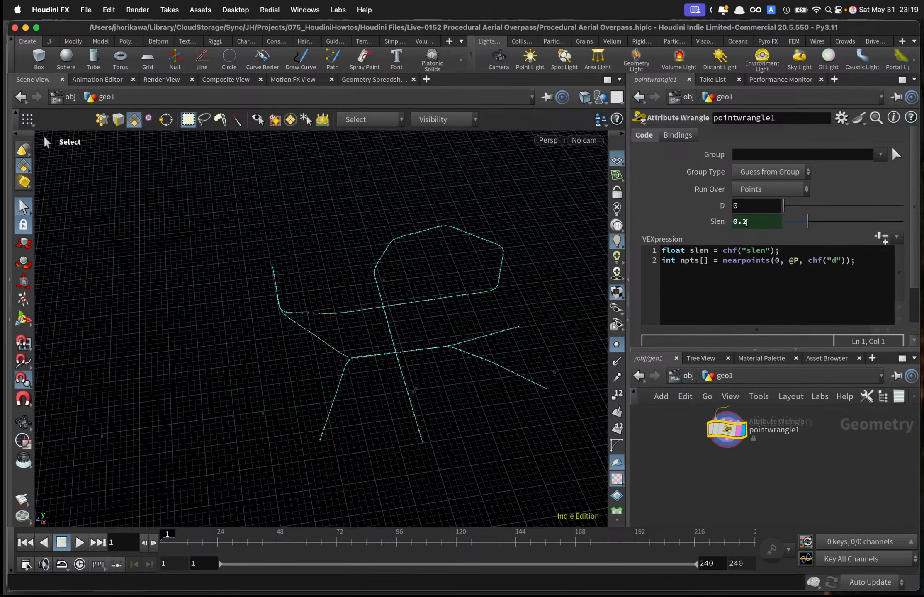
Set D to 0.5 and change the nearpoints search radius to chf("d") * slen.
left_click(748, 208)
type(".5")
key("Return")
left_click(844, 260)
type("*")
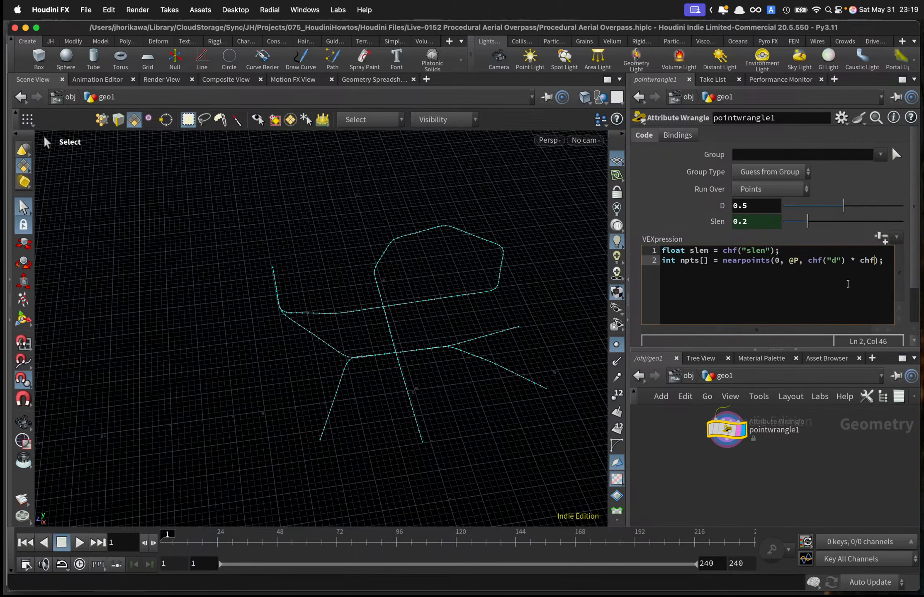
type("slen")
left_click_drag(877, 261, 807, 261)
left_click(744, 221)
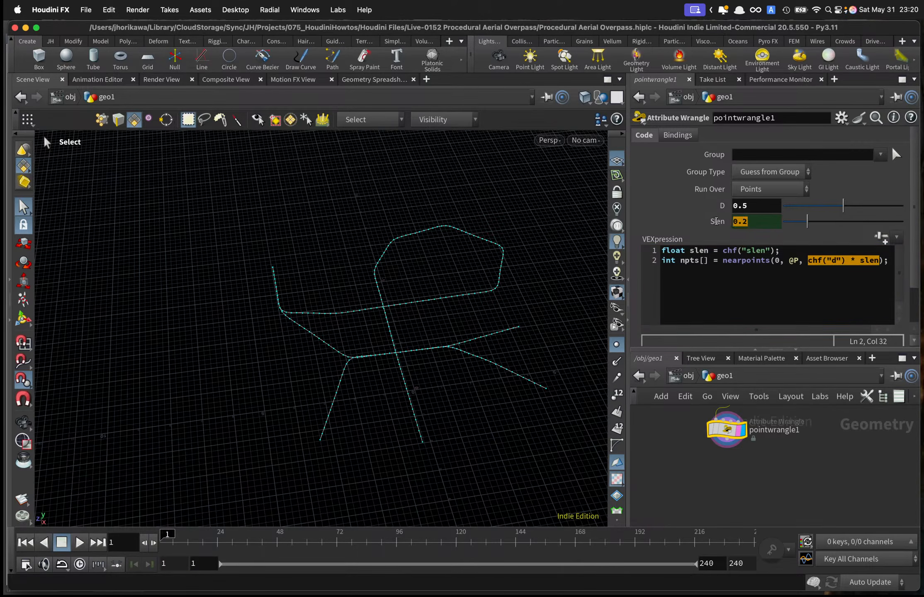
left_click(759, 210)
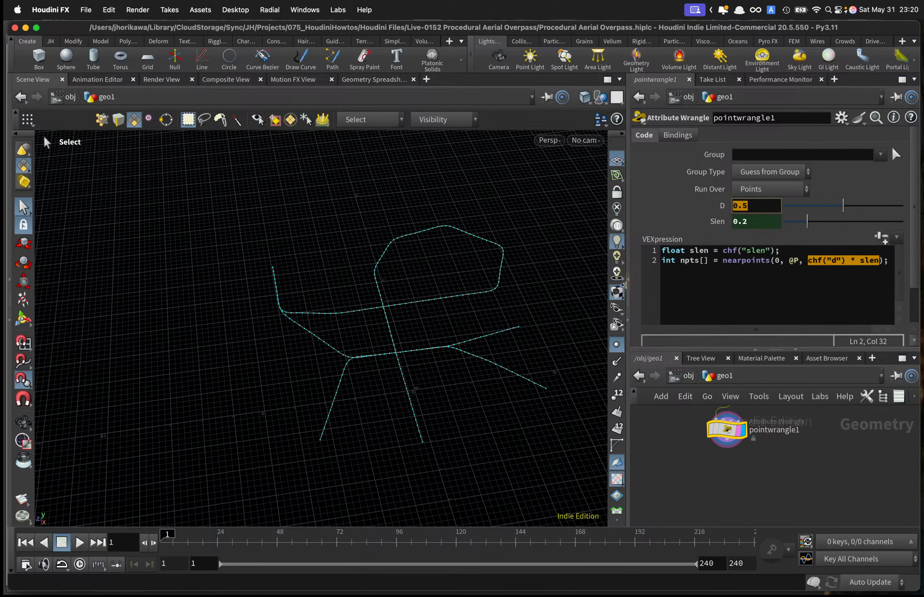
Widen the parameter pane and add two empty lines below the nearpoints statement in the VEX code.
left_click_drag(625, 248, 573, 249)
left_click(707, 276)
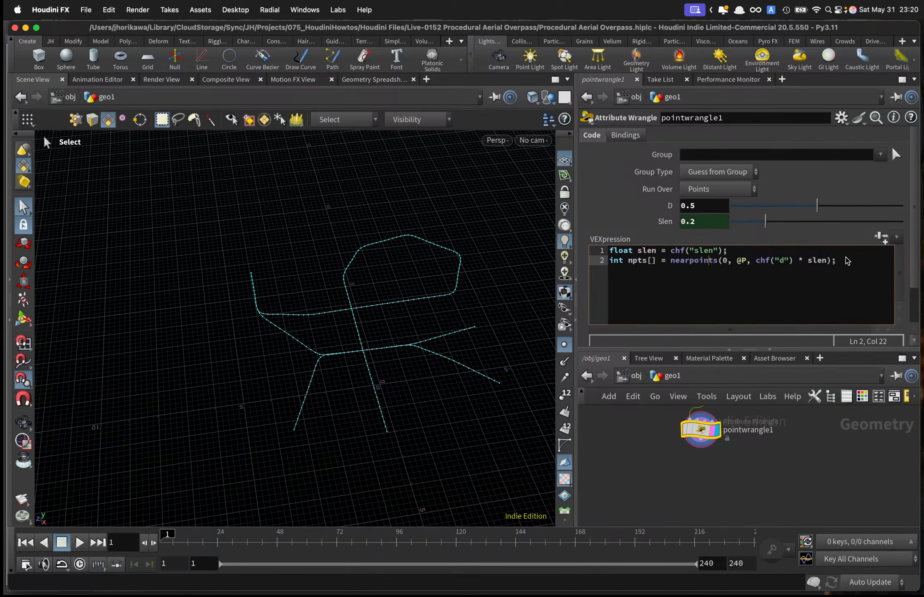
left_click(859, 261)
key("Return")
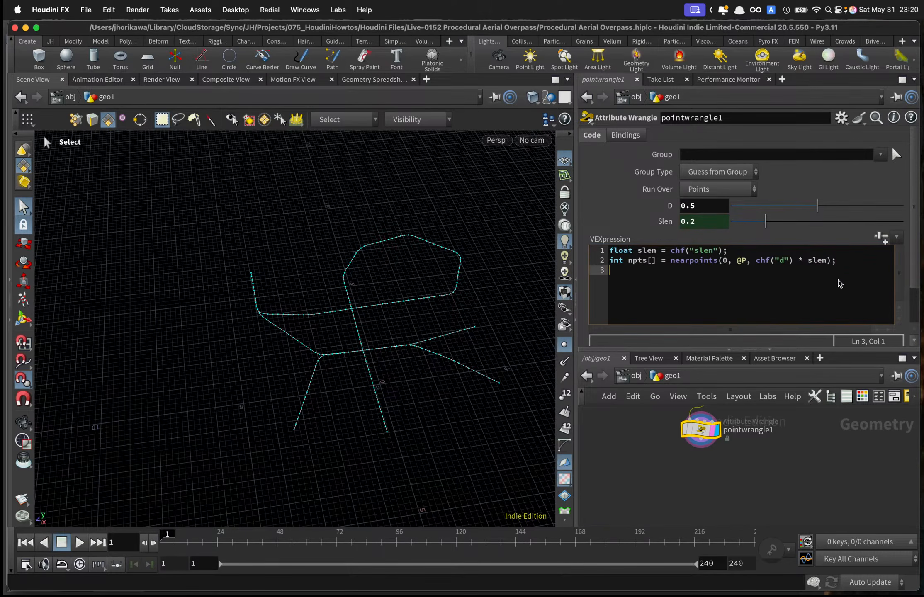
key("Return")
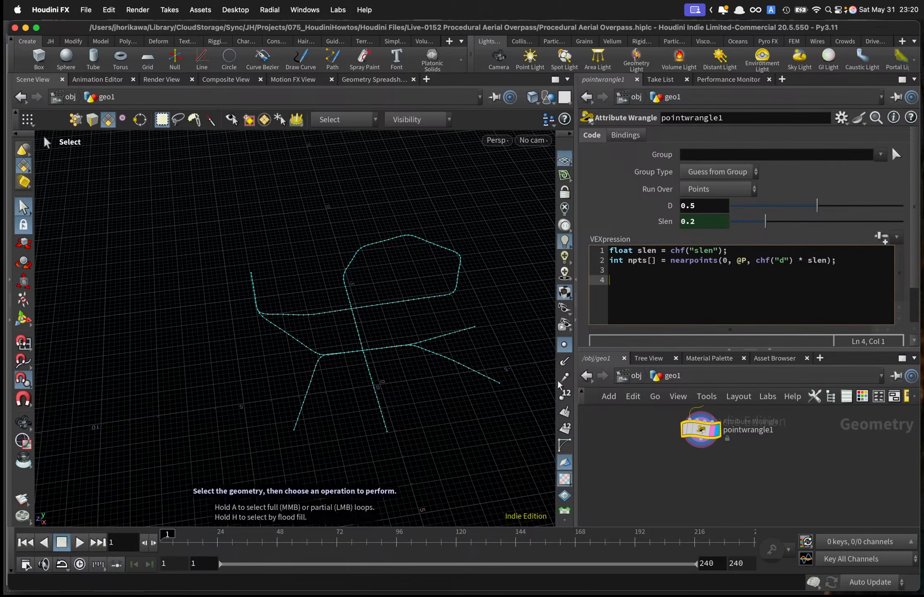
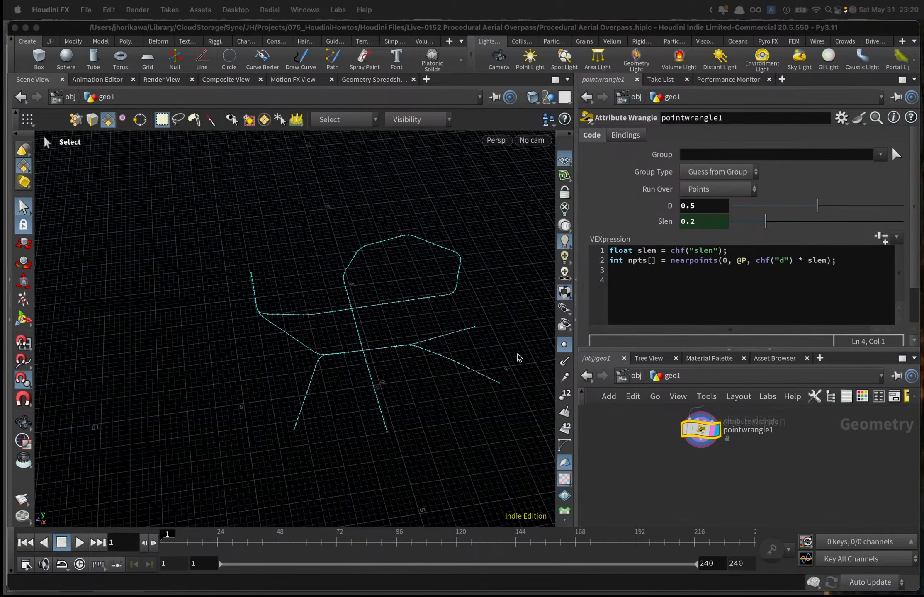
Enlarge the network editor and display the original curve1 node in the viewport.
left_click(626, 295)
right_click(410, 337)
right_click_drag(313, 352, 386, 338, "alt")
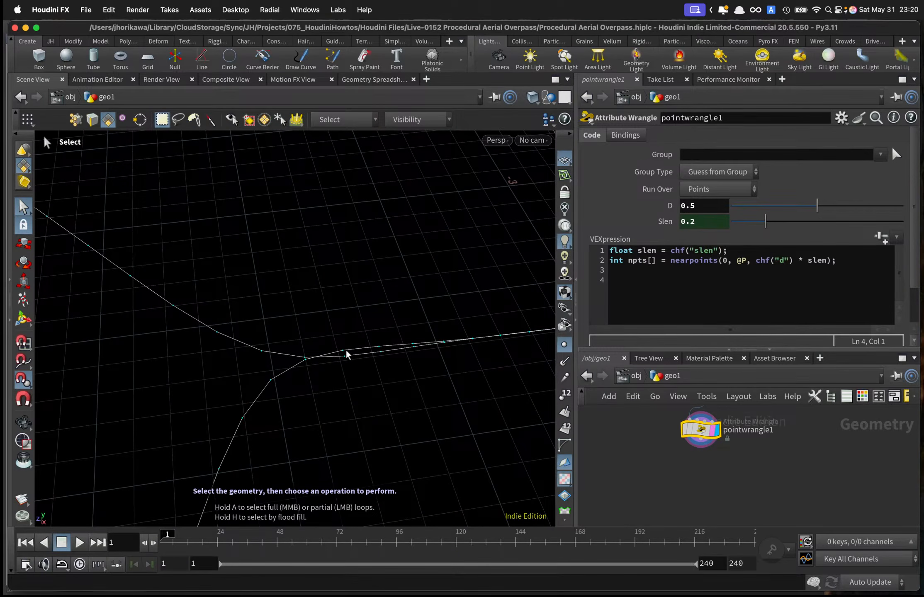
right_click_drag(341, 351, 303, 358, "alt")
scroll(664, 491, "down", 3)
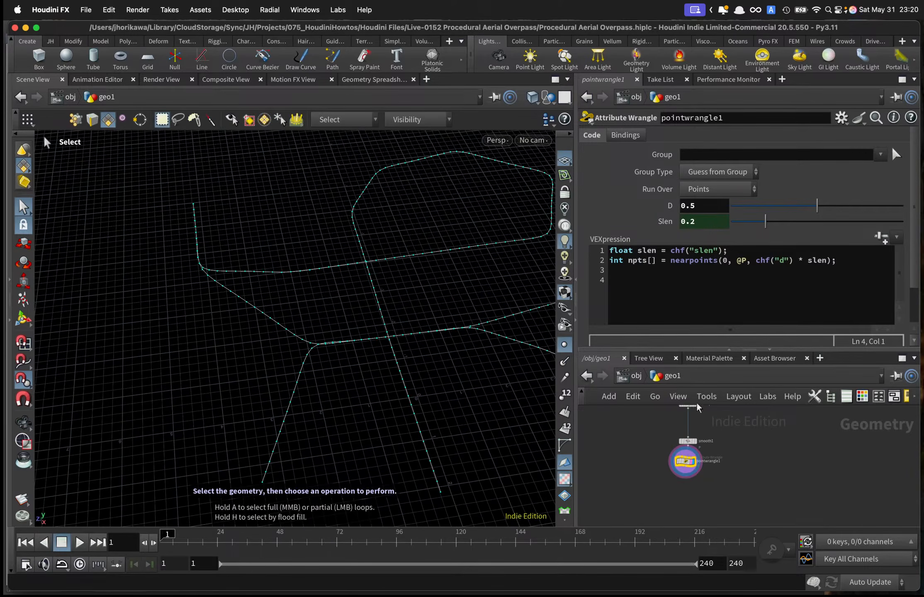
left_click_drag(690, 352, 692, 272)
scroll(713, 375, "down", 3)
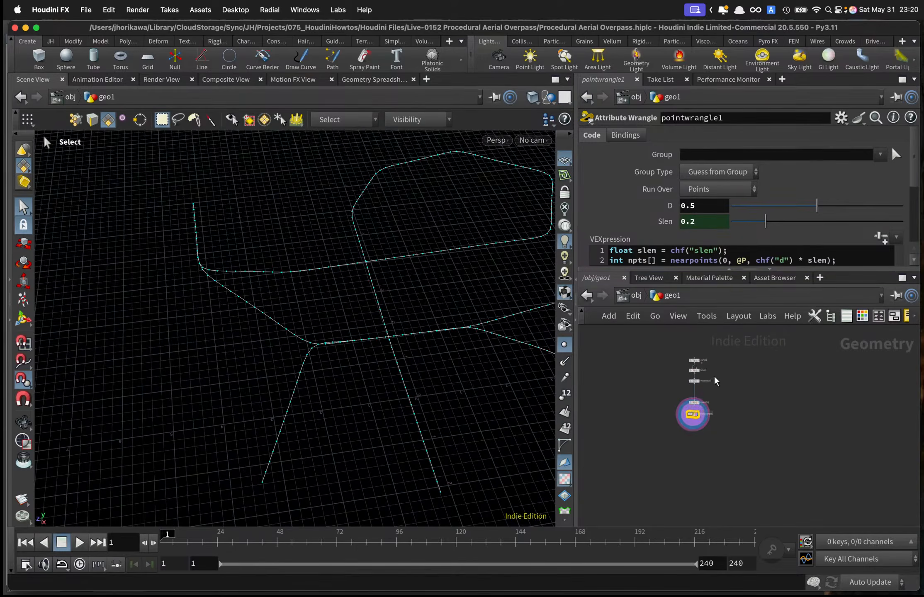
scroll(700, 401, "up", 3)
left_click(720, 378)
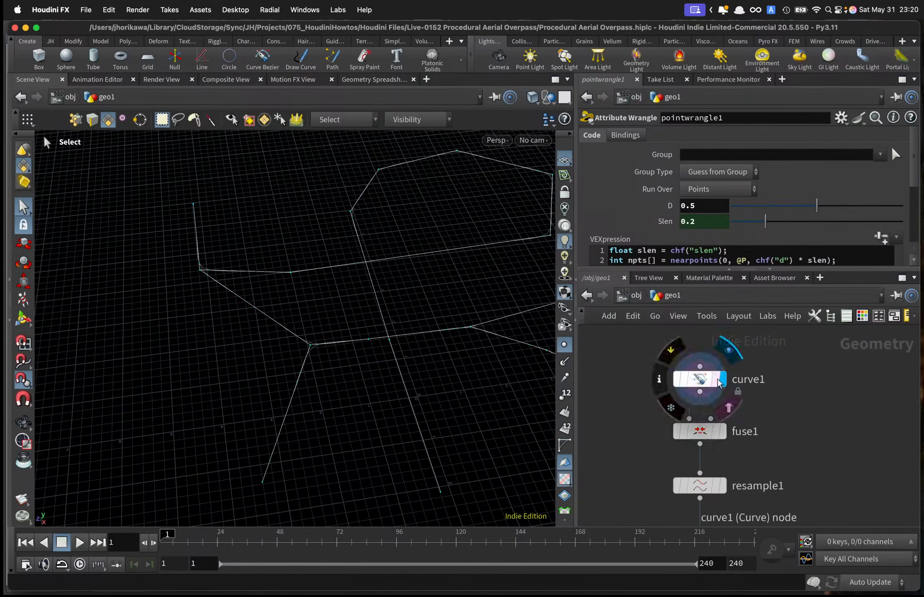
Select curve1 and switch its editing mode to Draw.
left_click(696, 379)
key("Escape")
left_click_drag(375, 353, 339, 346)
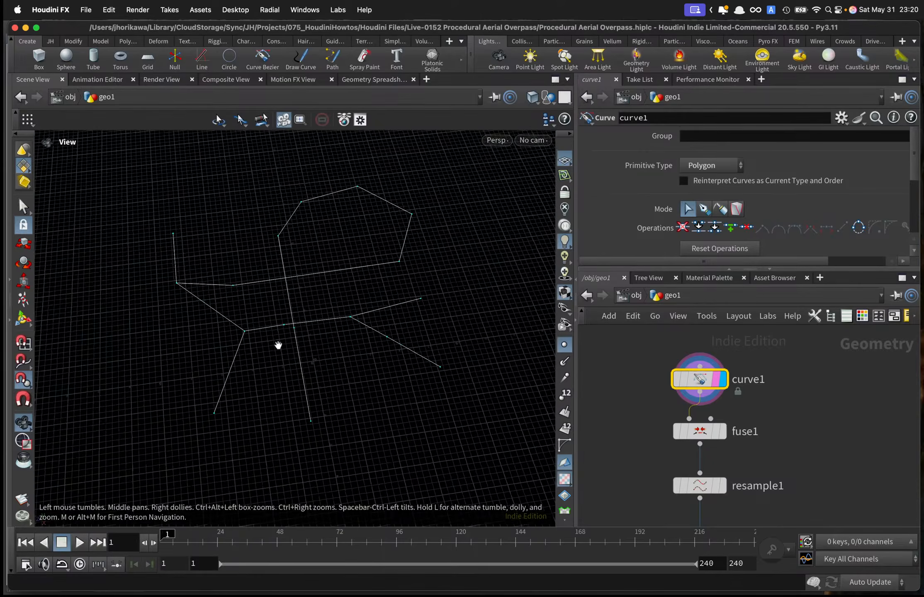
left_click_drag(278, 345, 311, 312)
key("s")
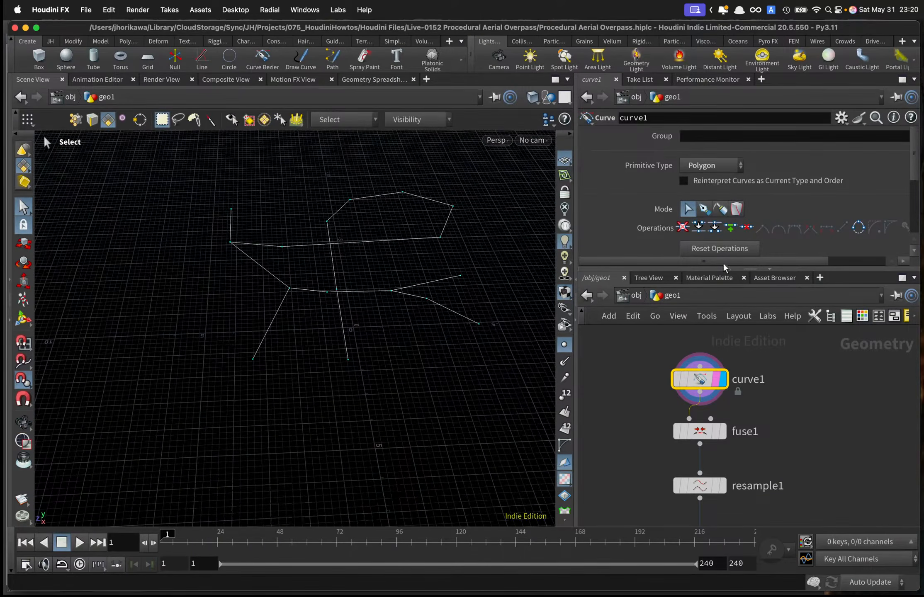
left_click(703, 210)
key("Escape")
scroll(496, 246, "up", 5)
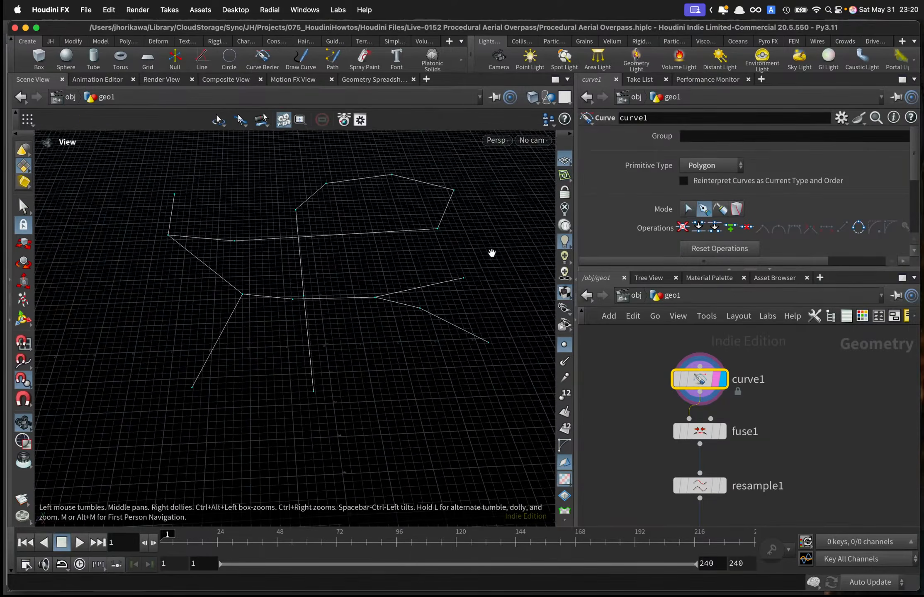
key("s")
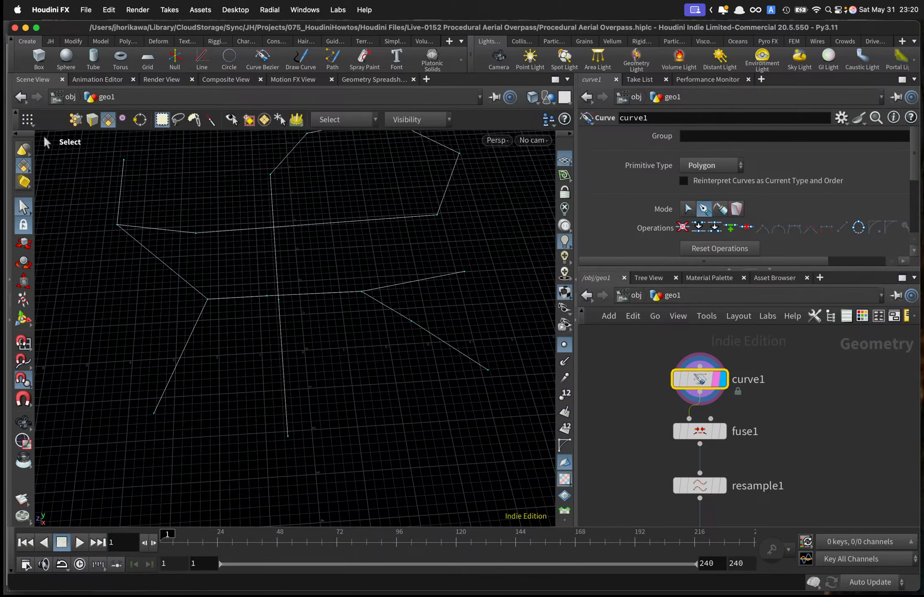
Draw an extra polyline in curve1 from between the two right-hand branches through the shared middle section's points to a new end point far left.
key("Return")
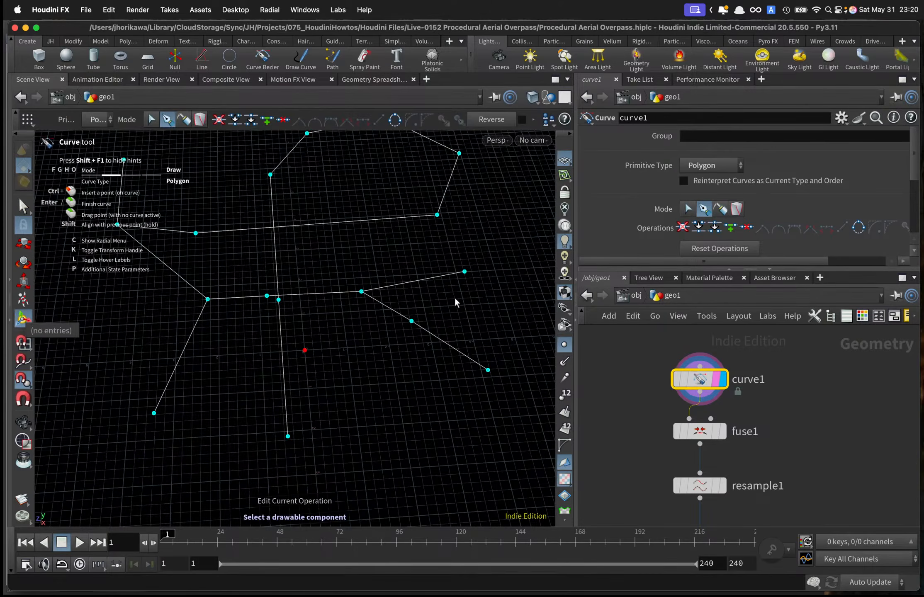
left_click(480, 311)
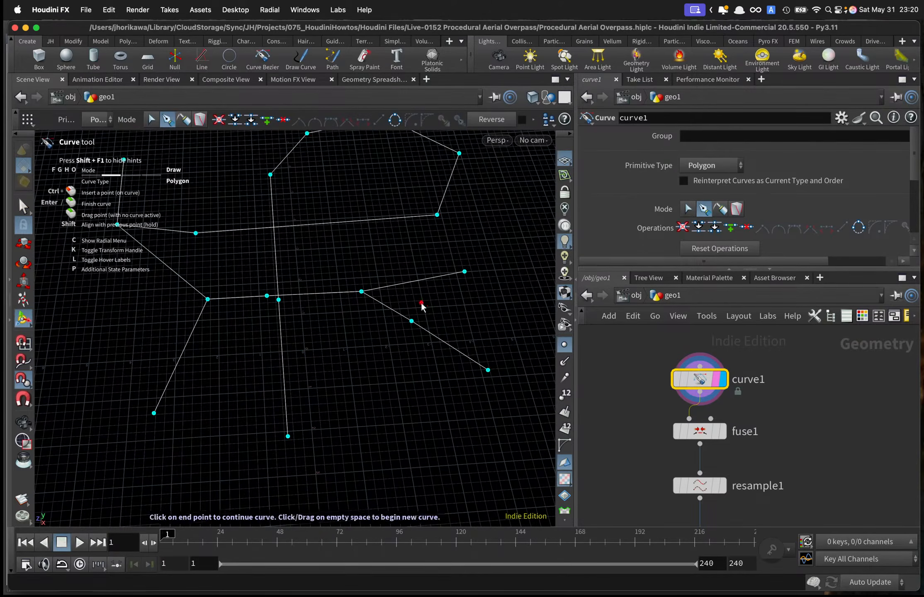
left_click(362, 293)
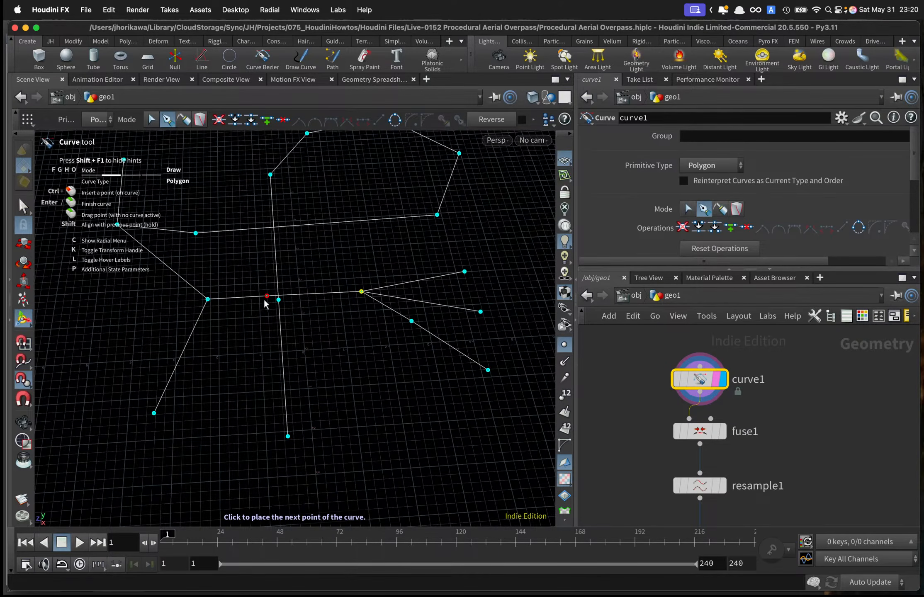
key("Escape")
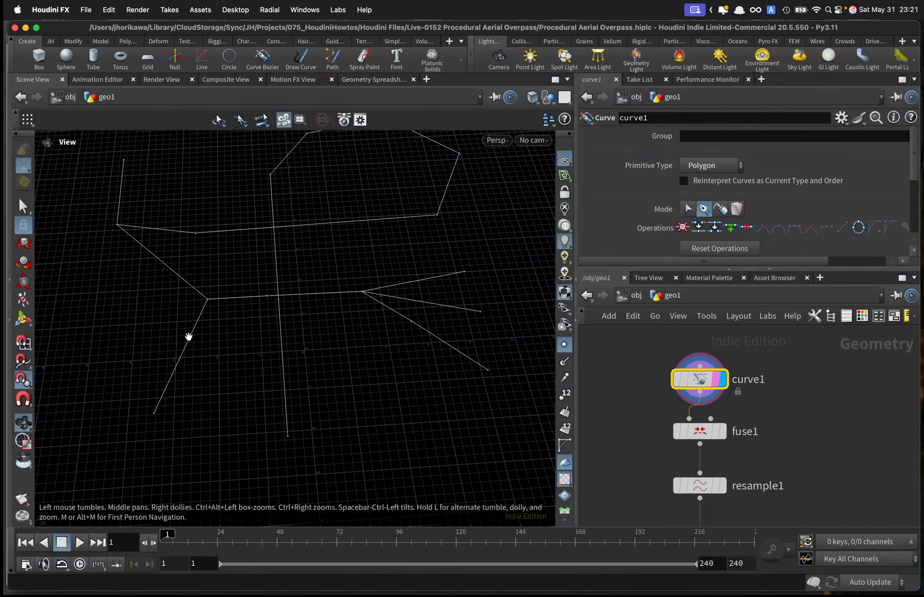
left_click_drag(187, 334, 280, 352)
key("Return")
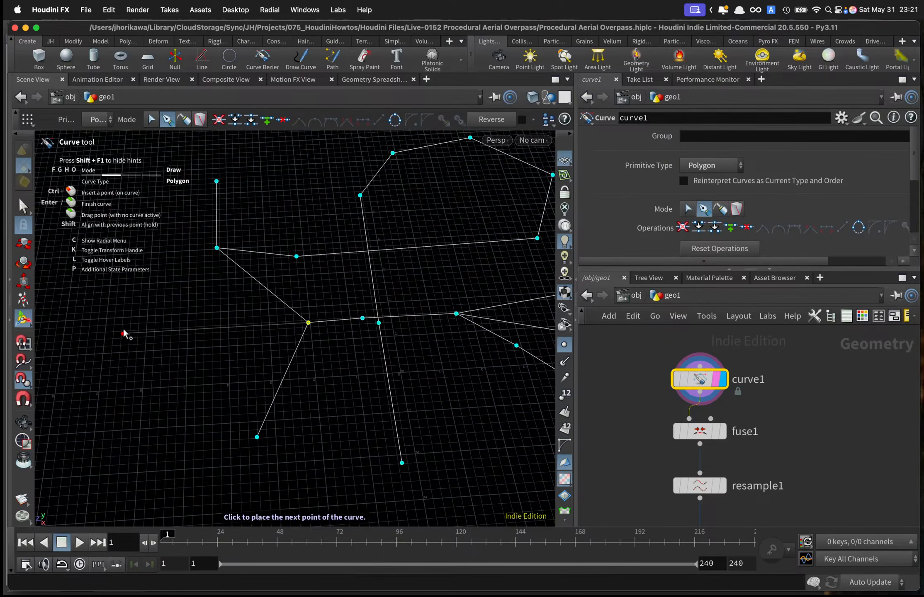
key("Escape")
left_click_drag(140, 372, 140, 350)
key("Return")
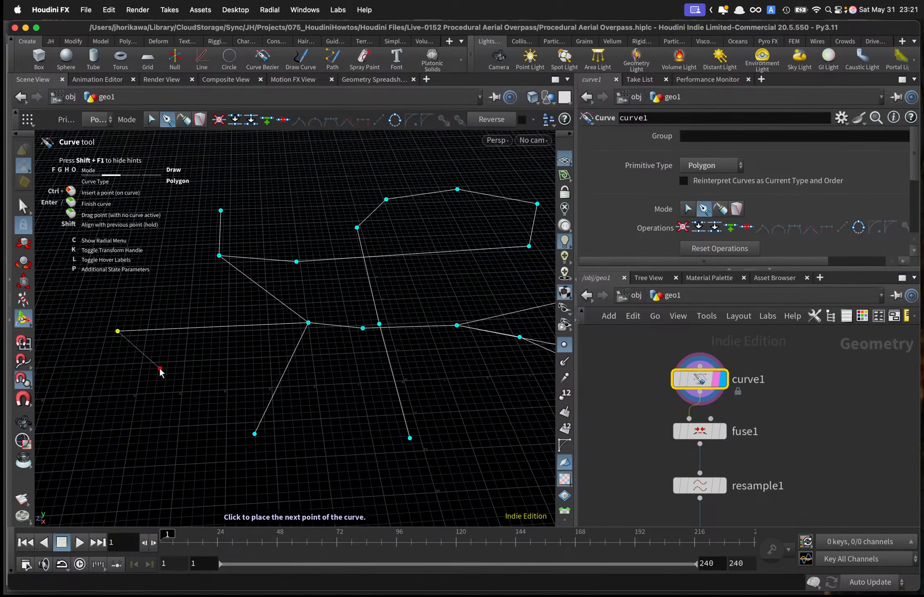
key("Return")
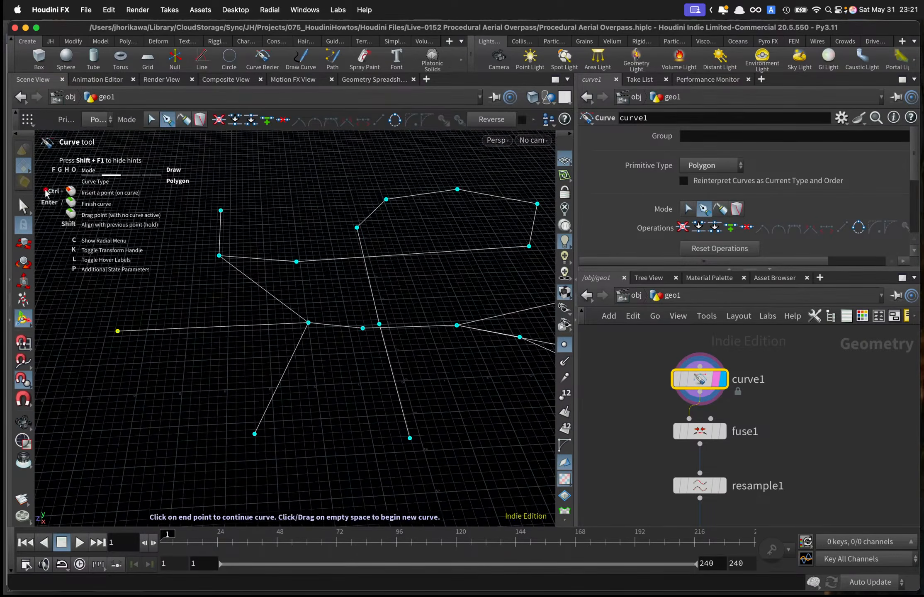
Switch curve1 to Edit mode and move the extra polyline's right end point onto the upper right branch's end point.
left_click_drag(182, 334, 377, 343)
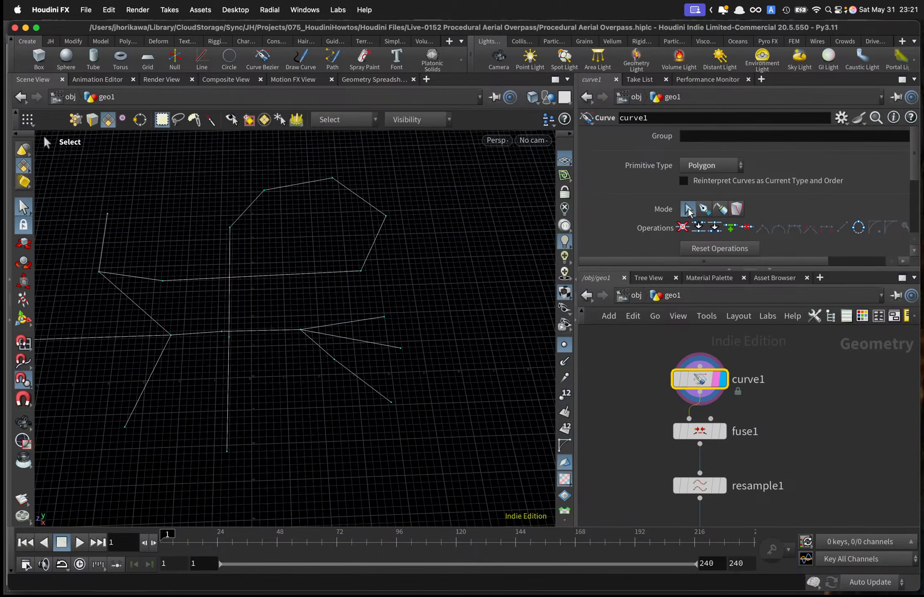
left_click(688, 208)
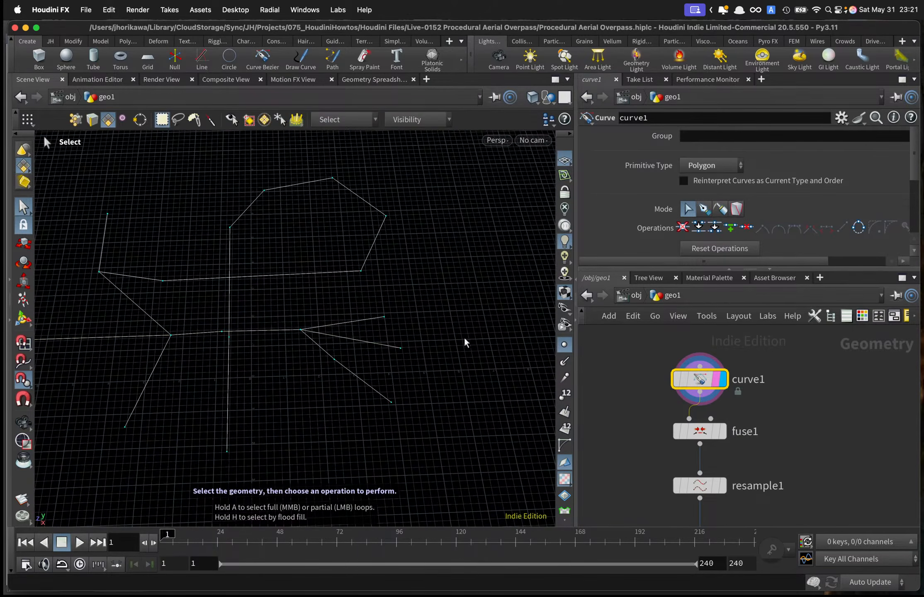
left_click(400, 348)
right_click_drag(404, 349, 460, 347, "alt")
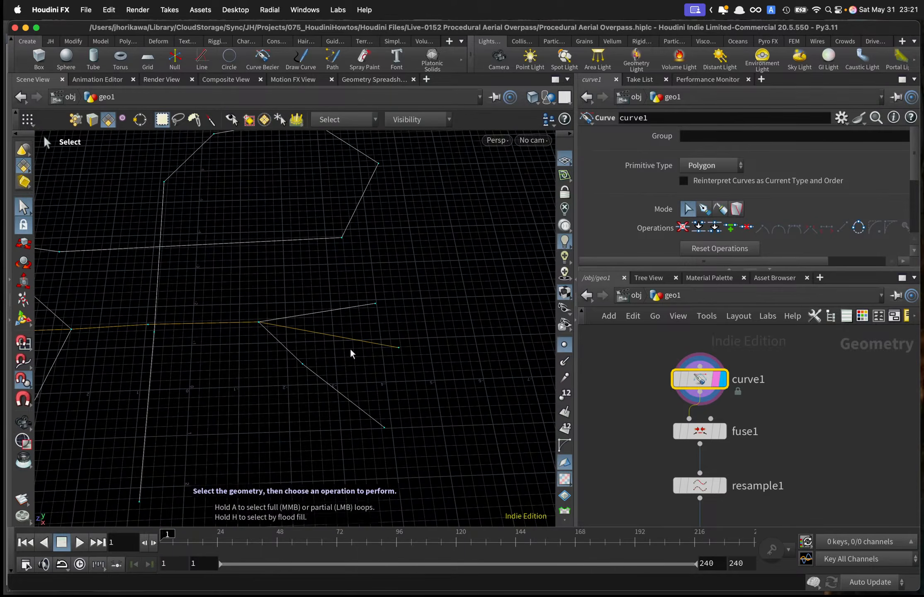
left_click(23, 319)
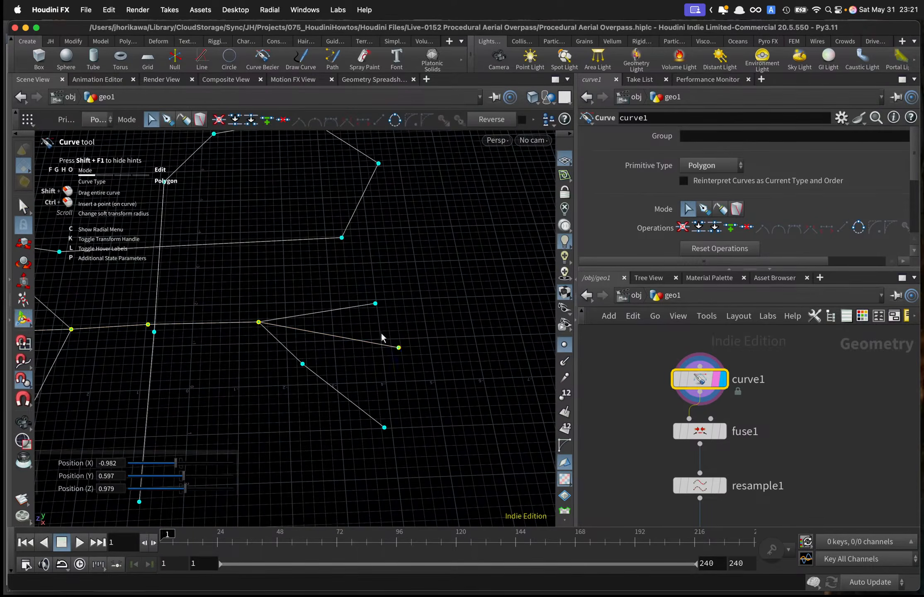
left_click(398, 348)
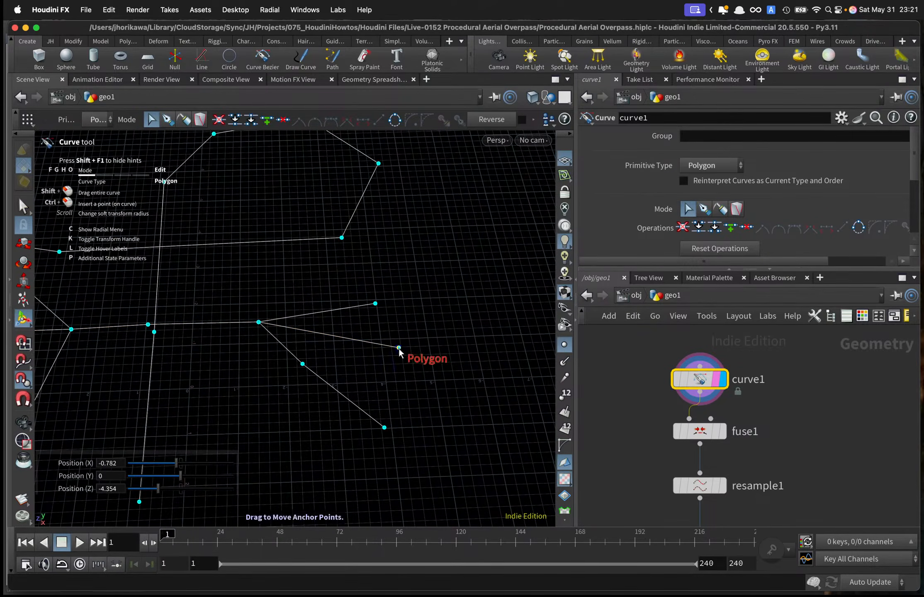
left_click_drag(398, 349, 376, 304)
Examine the edited curve network from several angles, focusing on the shared middle section and its branches.
right_click_drag(410, 344, 365, 346, "alt")
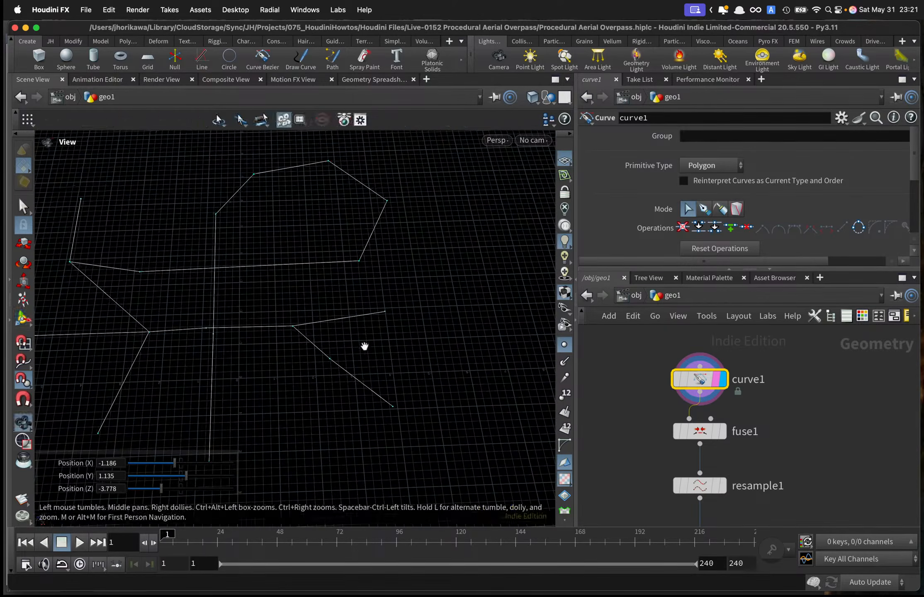
mouse_move(364, 348)
left_mouse_down("alt")
mouse_move(373, 315)
mouse_move(309, 331)
mouse_move(367, 333)
left_mouse_up("alt")
right_click_drag(367, 333, 412, 318, "alt")
middle_click_drag(413, 317, 443, 324, "alt")
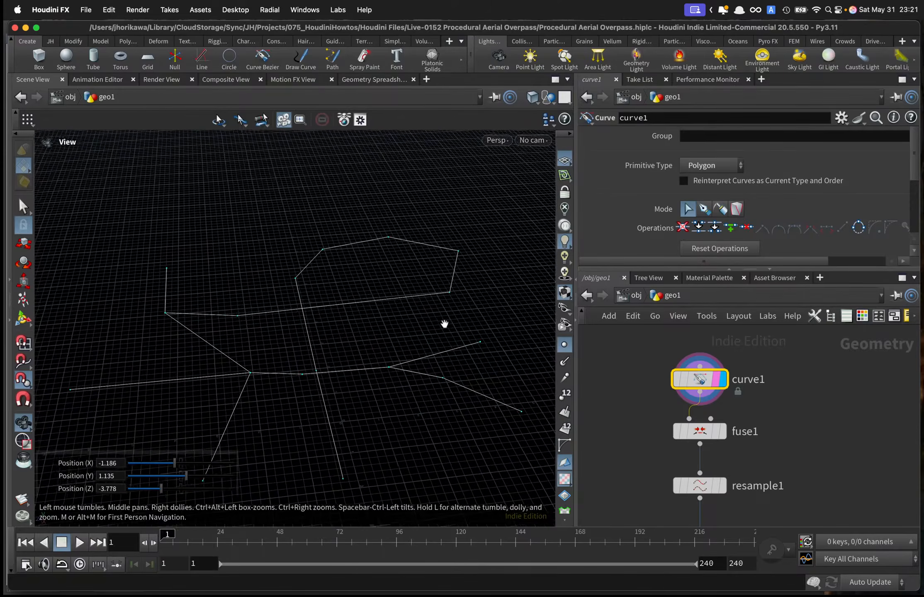
right_click_drag(443, 324, 423, 327, "alt")
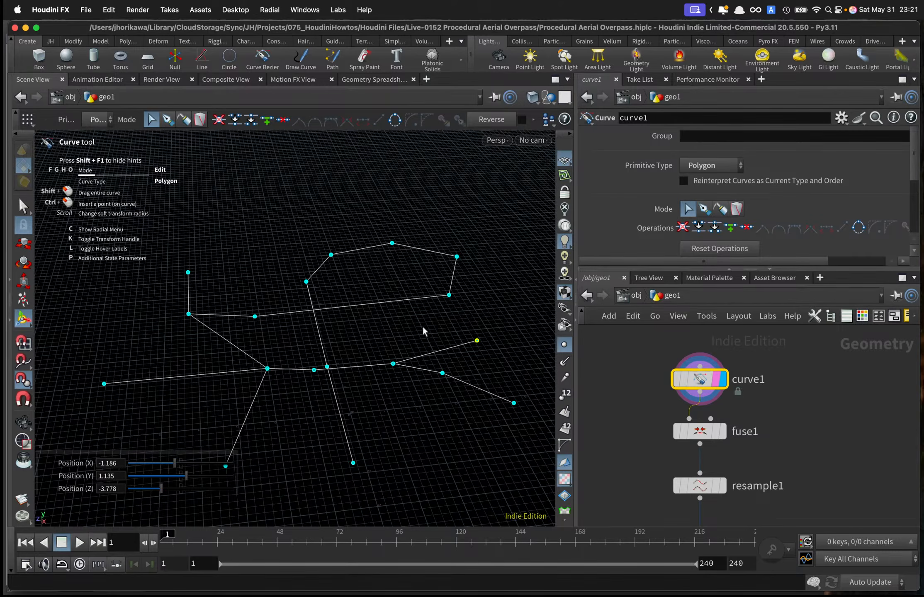
right_click_drag(386, 326, 329, 325, "alt")
middle_click_drag(369, 329, 354, 268, "alt")
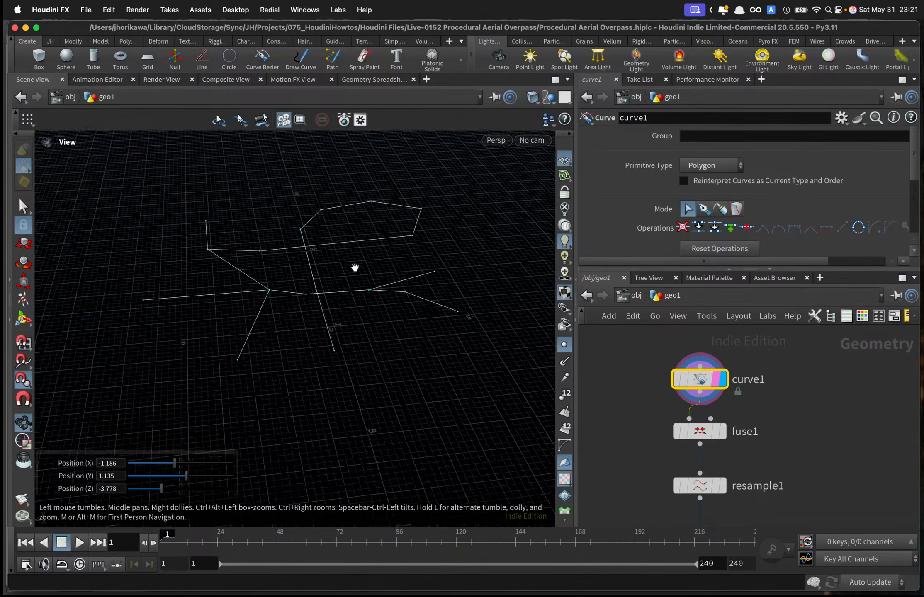
left_click_drag(354, 268, 390, 223)
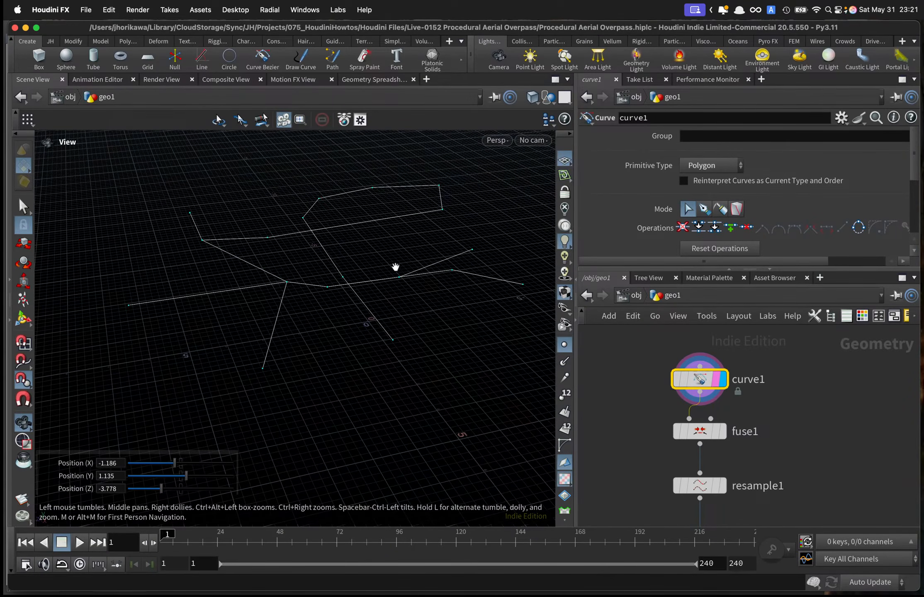
left_click_drag(396, 268, 321, 282)
Raise the end point of the lower-left branch in curve1 to a Y position of about 0.585.
key("Return")
left_click(287, 338)
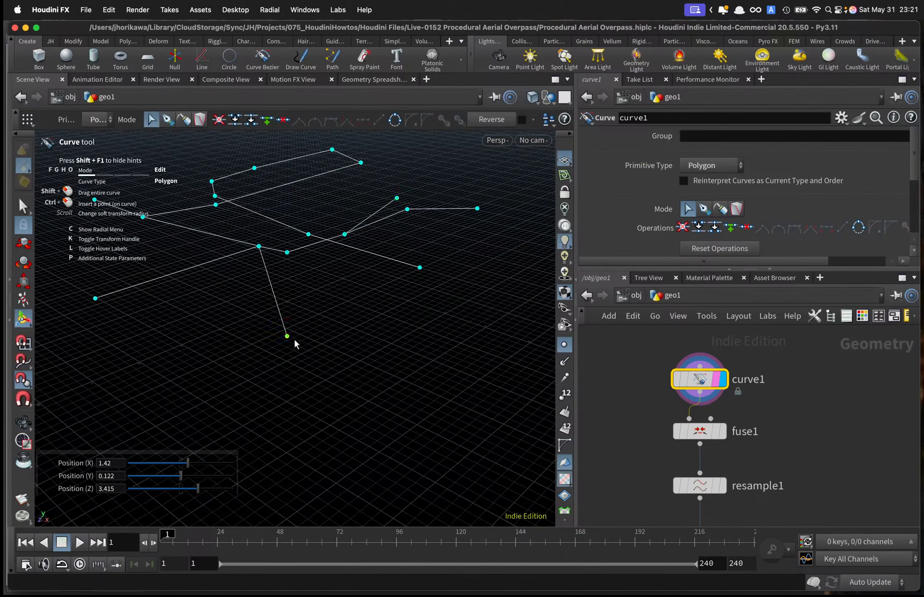
left_click_drag(232, 336, 142, 319)
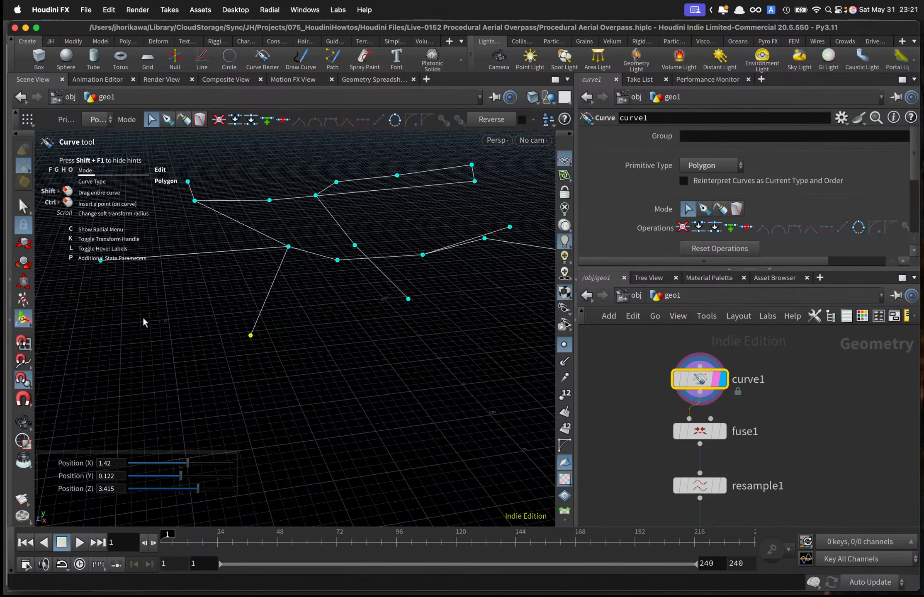
left_click_drag(250, 313, 251, 290)
left_click_drag(255, 298, 216, 334)
Select and display pointwrangle1, and enlarge the parameter pane to show more of its VEX code.
scroll(723, 418, "down", 6)
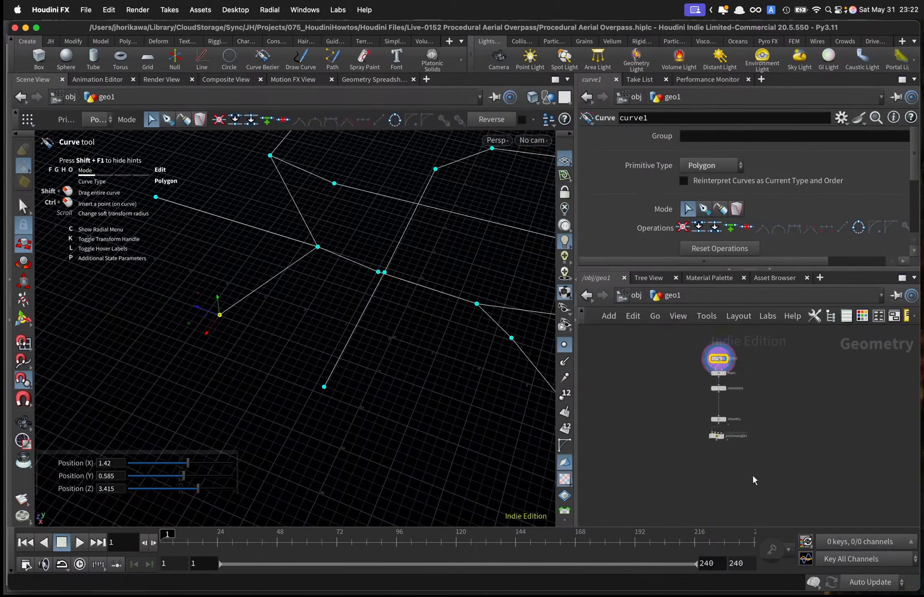
scroll(735, 447, "up", 5)
left_click(695, 413)
left_click(680, 413)
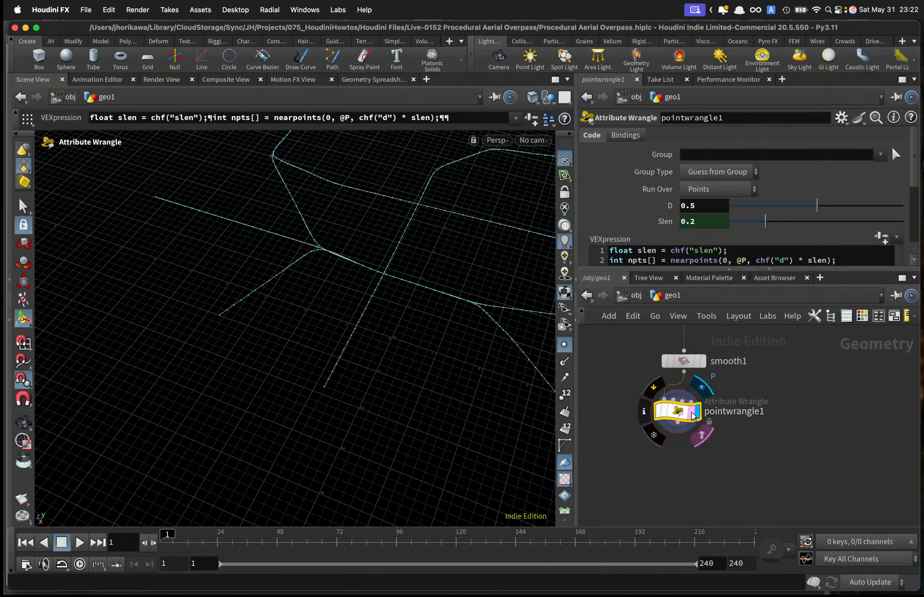
left_click_drag(680, 270, 680, 378)
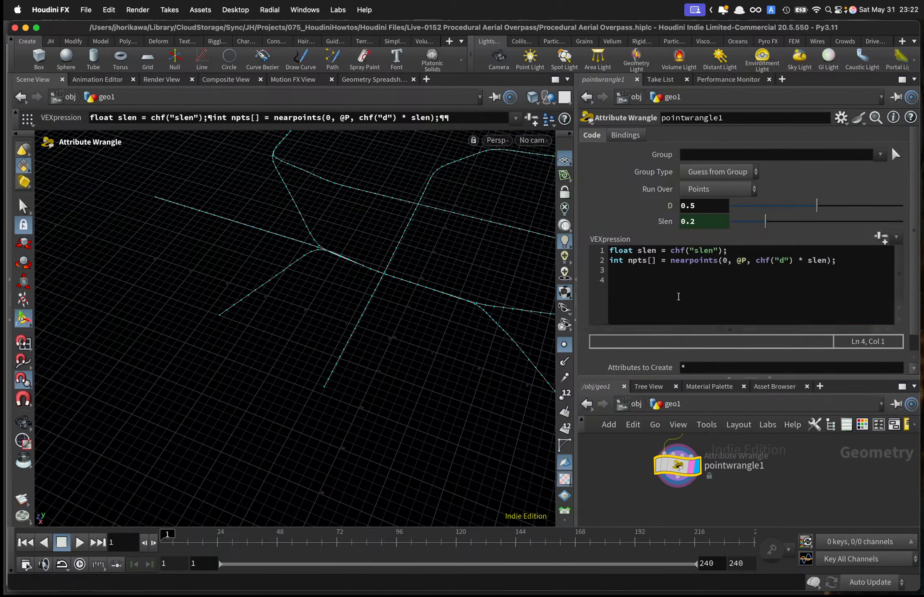
Add an if(len(npts) > 1){ } block on line 4 of the VEX code.
left_click(678, 297)
type("if(")
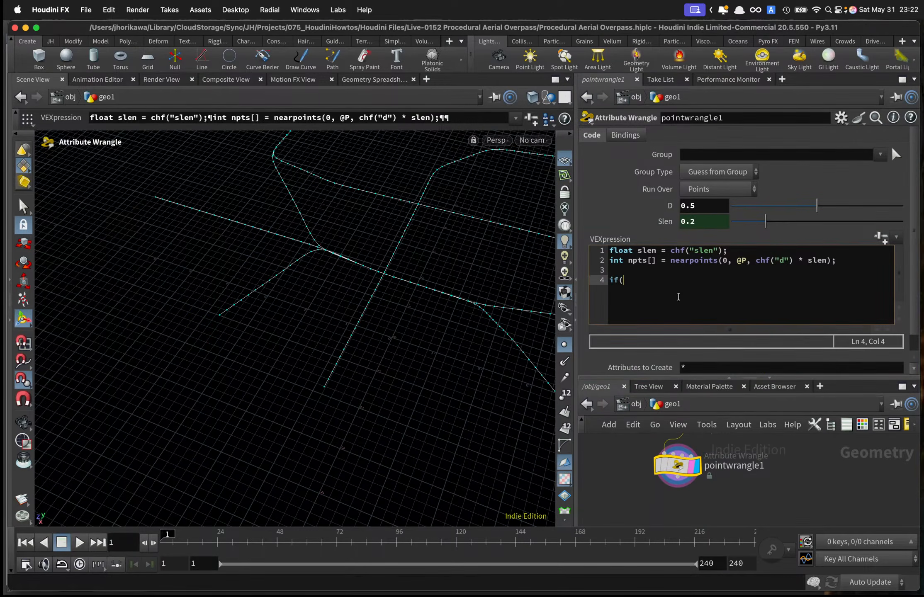
type("len(npts) > 1){")
key("Return")
key("Return")
type("}")
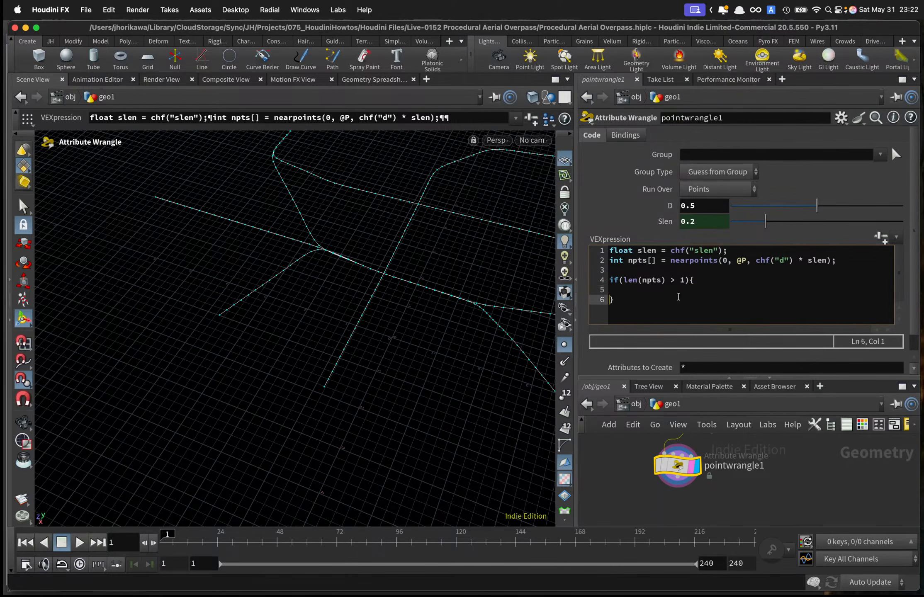
Declare vector cpos = @P; inside the if block and leave an empty line below it.
key("Up")
type("vector s")
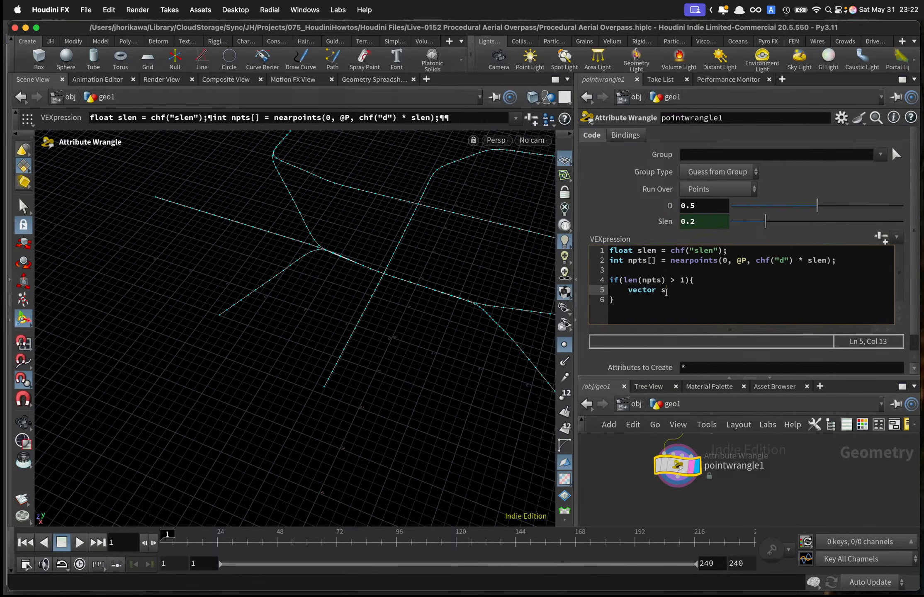
key("BackSpace")
type("cpos = @P;")
key("Return")
key("Return")
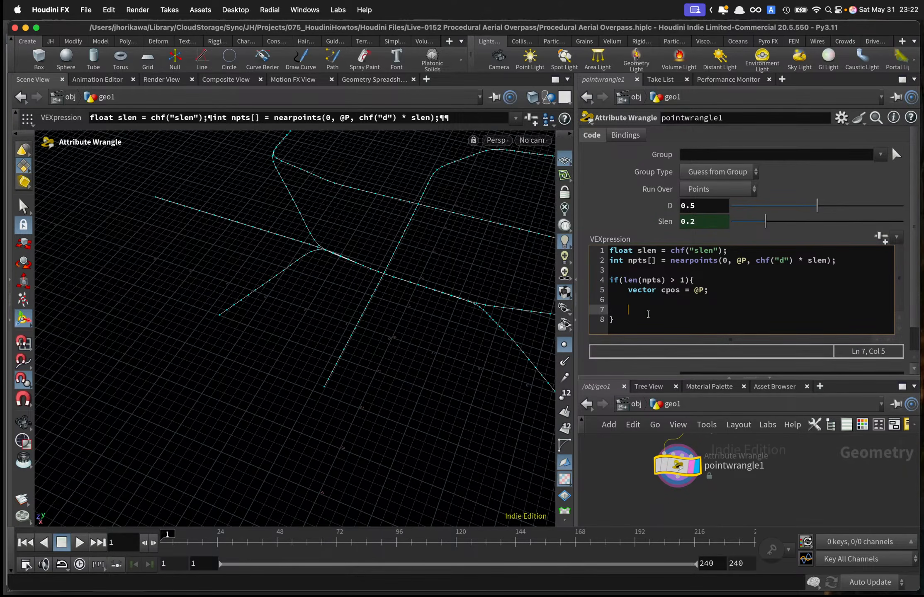
Review the nearpoints call, the npts[] array and the @P assignment in the VEX code.
left_click(713, 261)
double_click(713, 261)
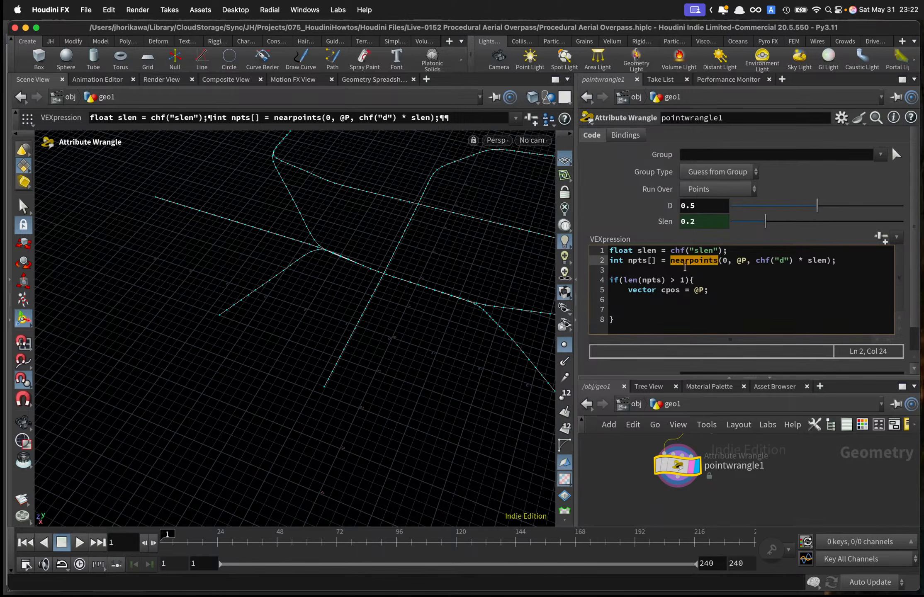
left_click(663, 260)
left_click_drag(657, 261, 627, 262)
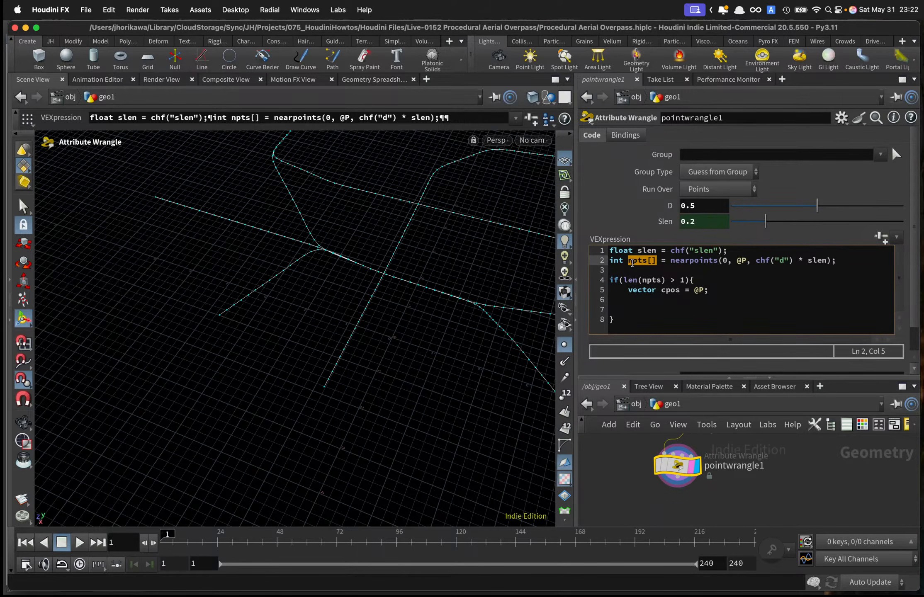
left_click(697, 281)
left_click_drag(708, 291, 695, 290)
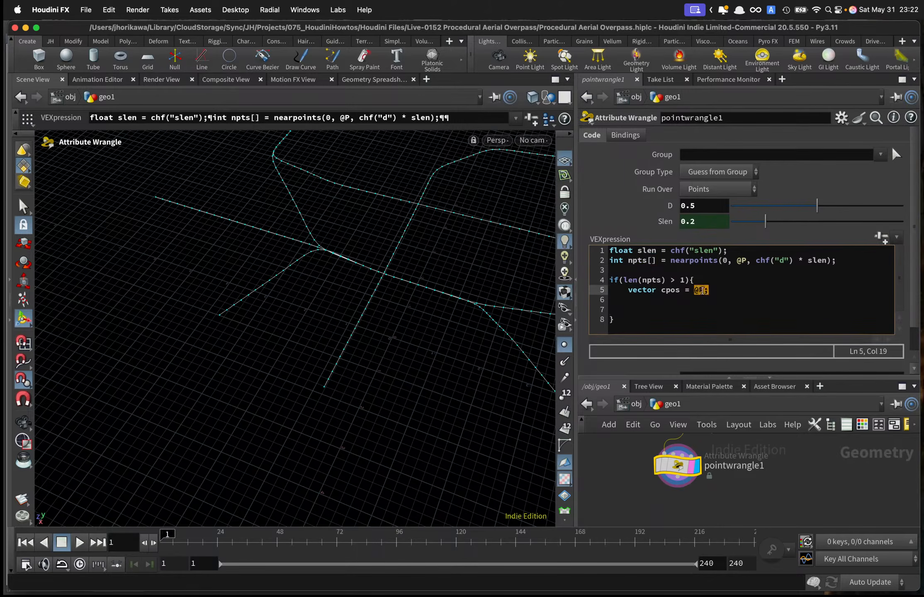
left_click(695, 290)
Add the loop for(int i=1; i<len(npts); i++){ } inside the if block, below the cpos declaration.
left_click(671, 306)
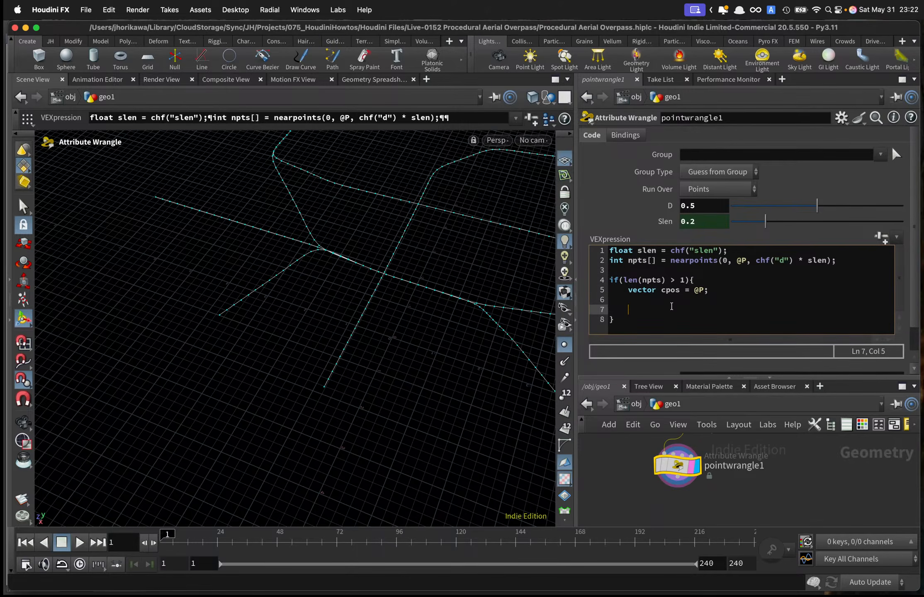
type("for(int i=1; i")
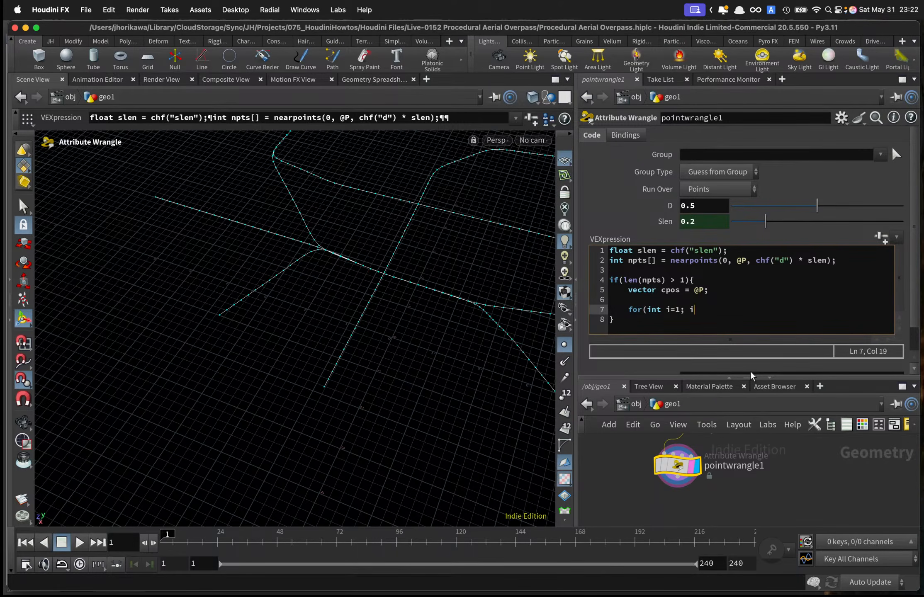
type("<len(npts); i++){")
key("Return")
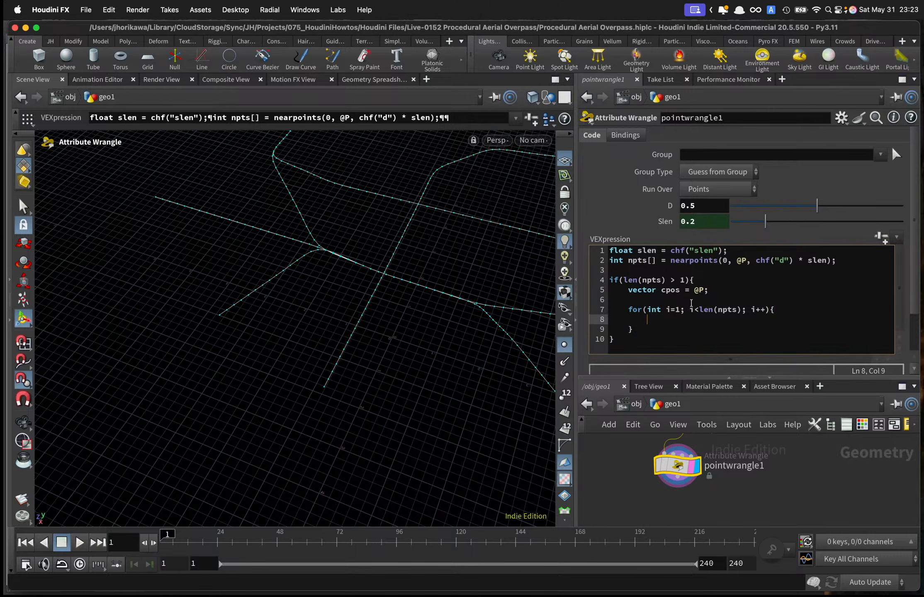
double_click(679, 309)
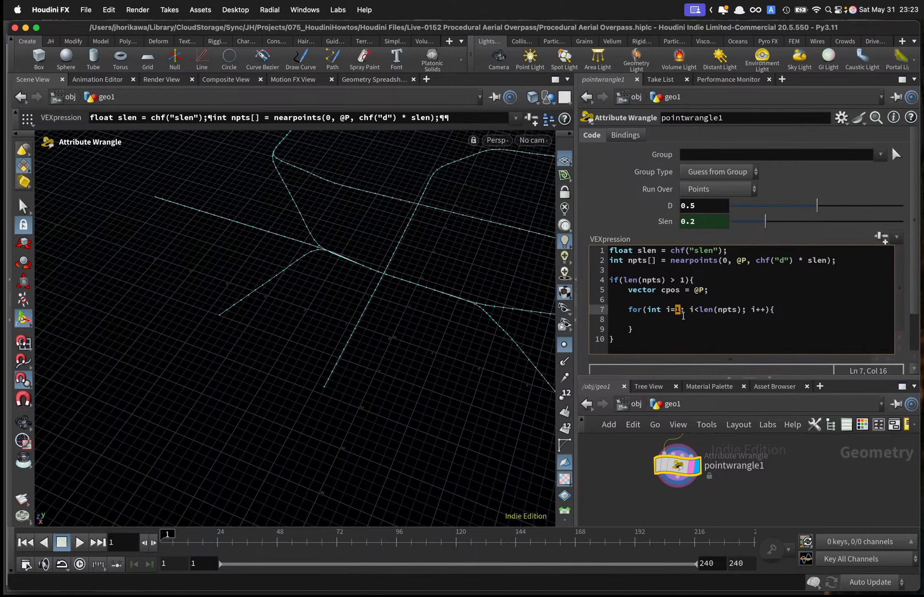
Declare int npt = npts[i]; inside the for loop and open a new line below it.
left_click(684, 316)
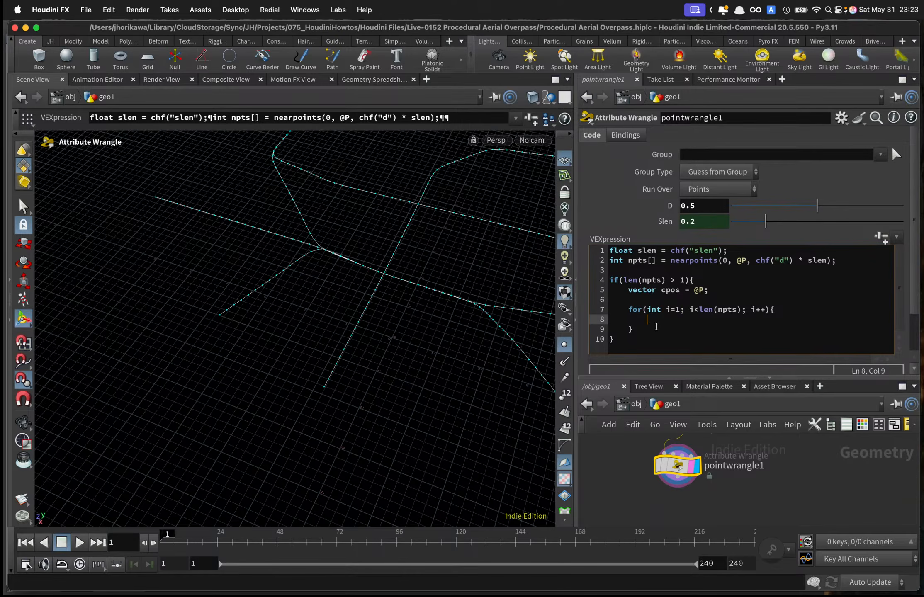
type("int")
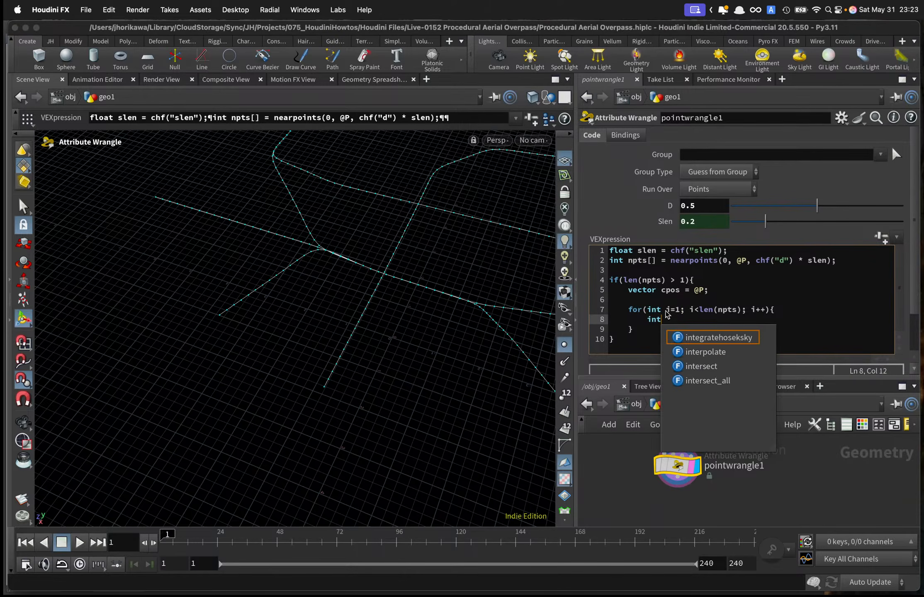
type(" npts")
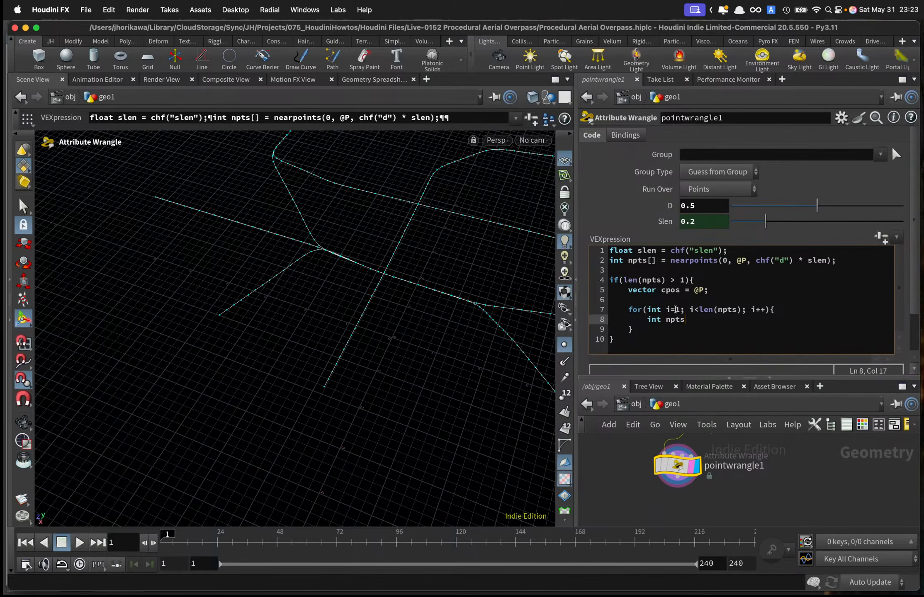
key("BackSpace")
type("= npts[i];")
key("Return")
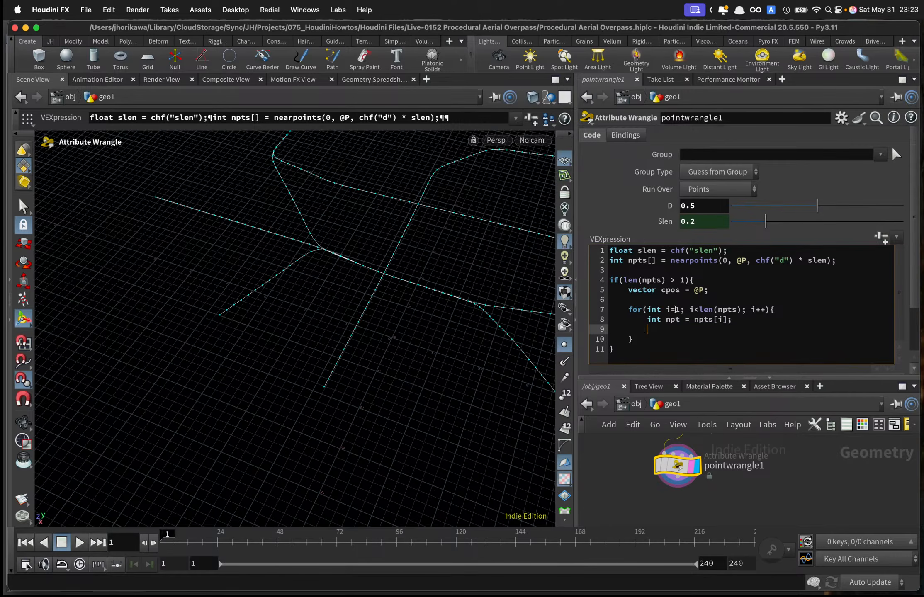
type("int prim = pointprims(0,")
left_click_drag(785, 329, 644, 334)
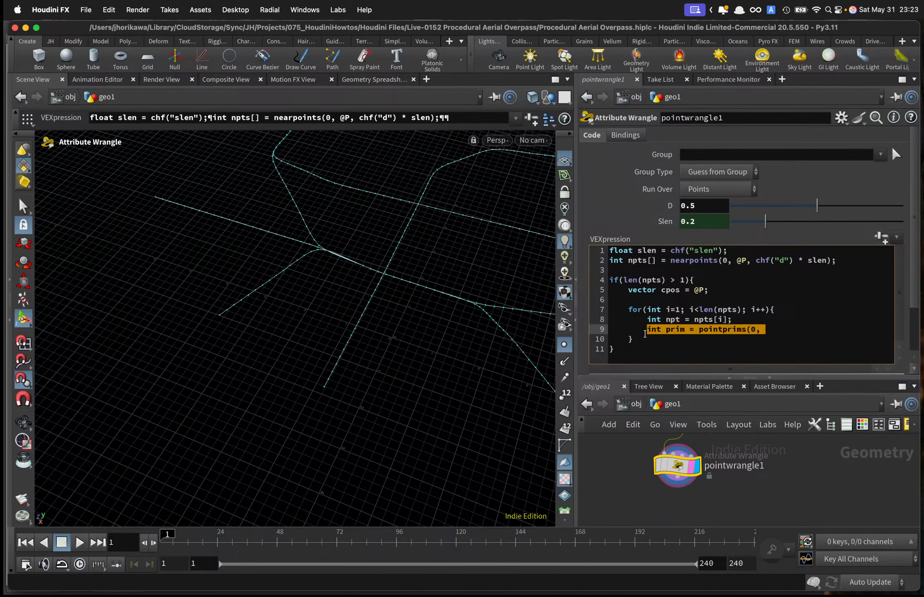
key("BackSpace")
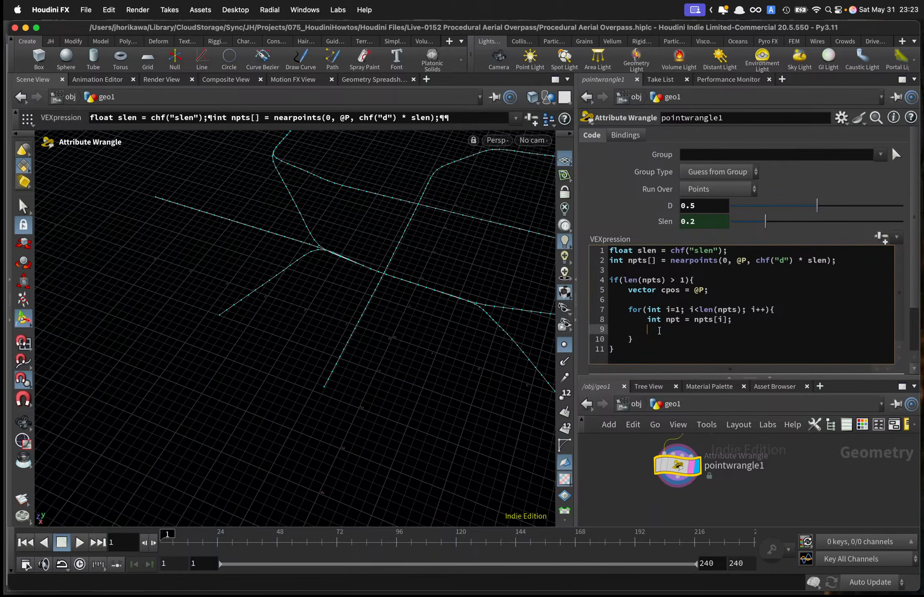
Declare int nprim = pointprims(0, npt)[0]; inside the for loop, directly below the npt declaration.
key("Return")
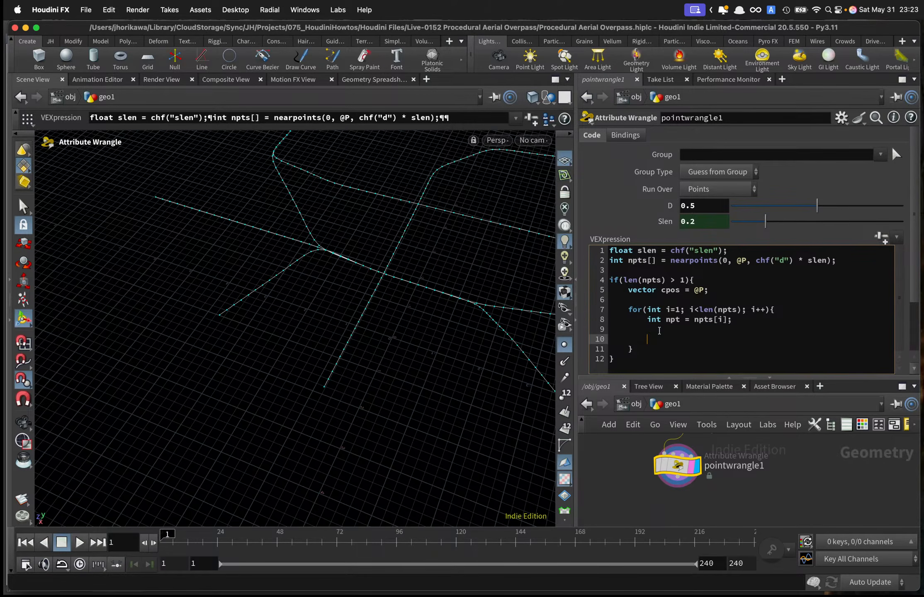
left_click(679, 322)
left_click(678, 331)
type("int npprim")
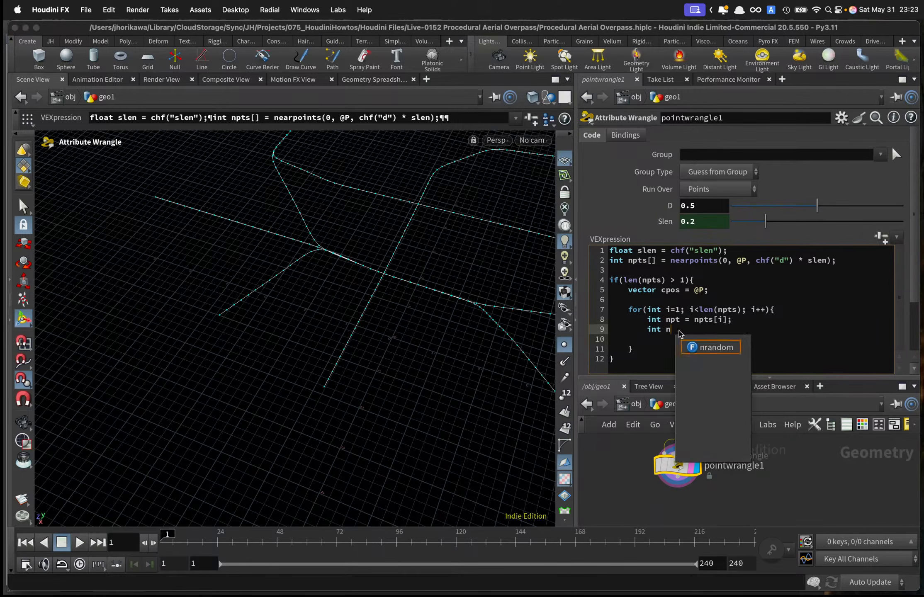
key("BackSpace")
key("BackSpace")
key("BackSpace")
key("BackSpace")
type("r")
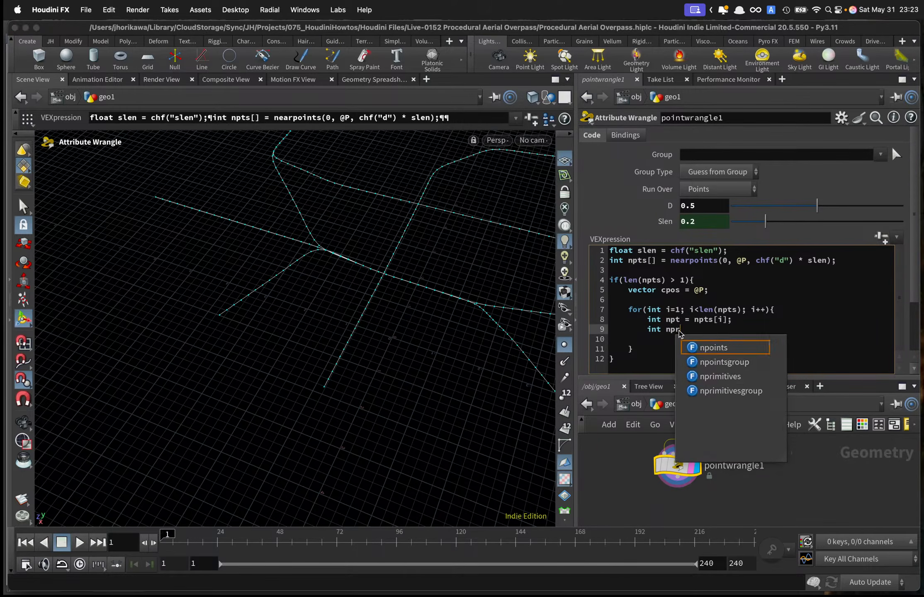
type("im = ")
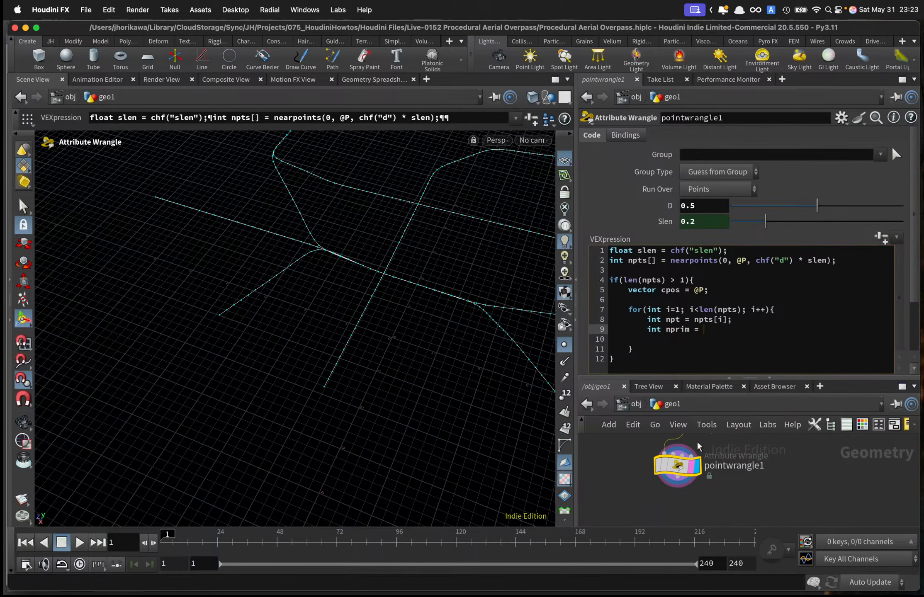
type("point")
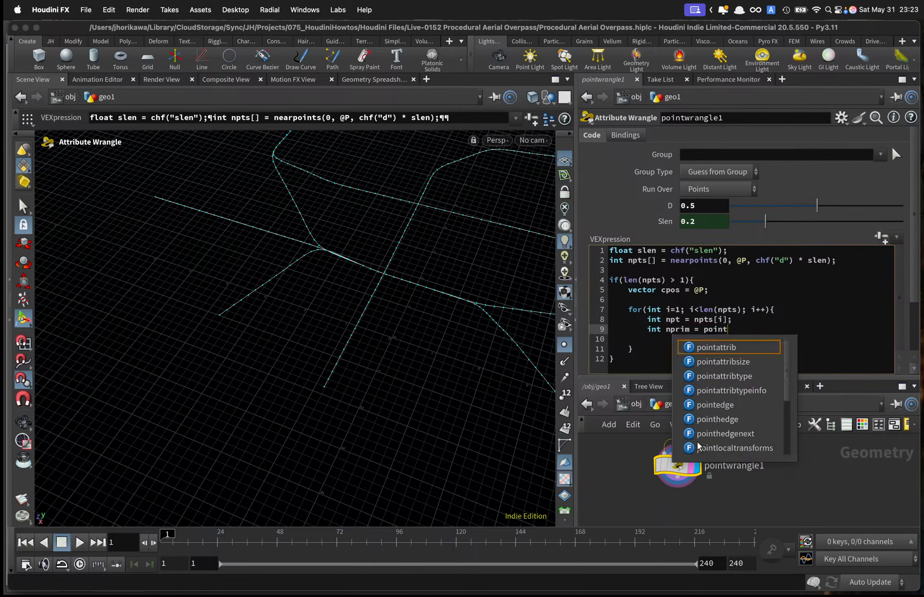
type("prims(0, ")
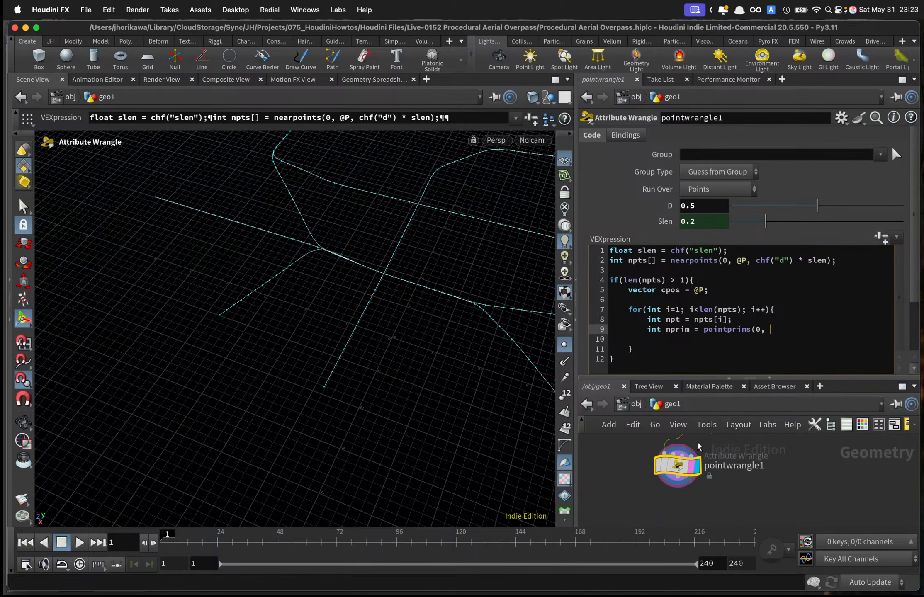
type("npt)[0];")
left_click(839, 262)
key("Return")
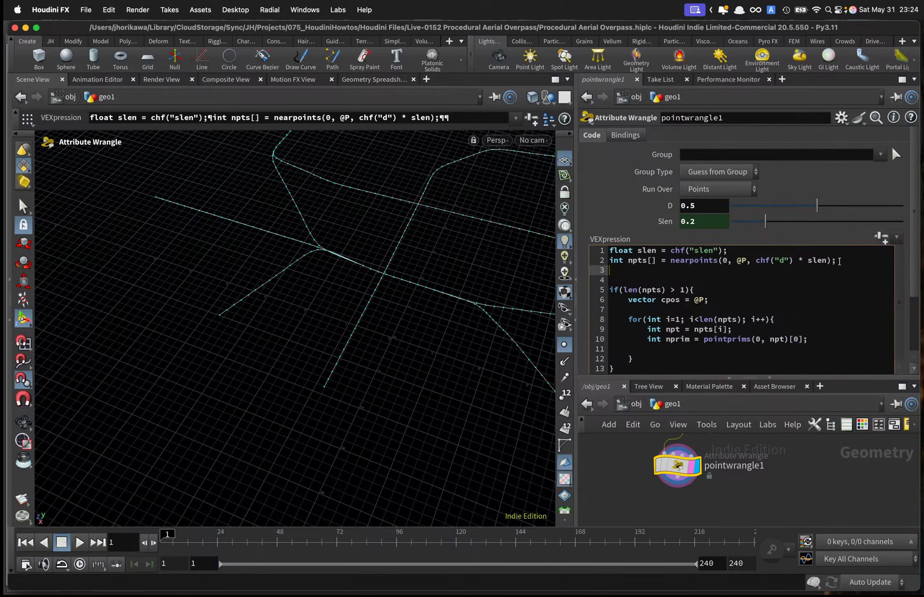
type("int prim = pointprims(0,k")
key("BackSpace")
key("BackSpace")
type("@ptnum")
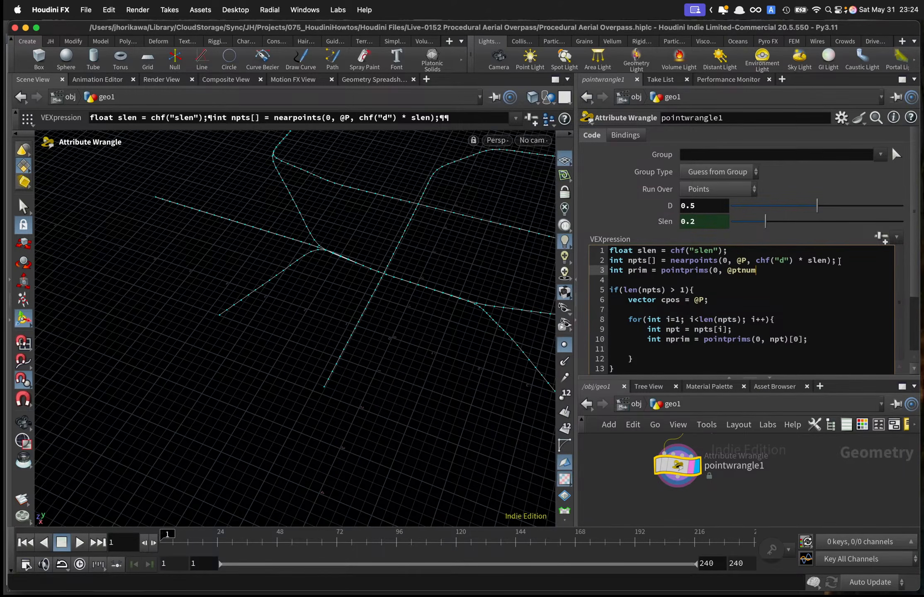
type(")[0];")
Examine up close how the points of the overlapping road curves line up where the branches merge and separate.
left_click(252, 437)
key("space")
right_click_drag(282, 343, 396, 291)
middle_click_drag(395, 291, 307, 347)
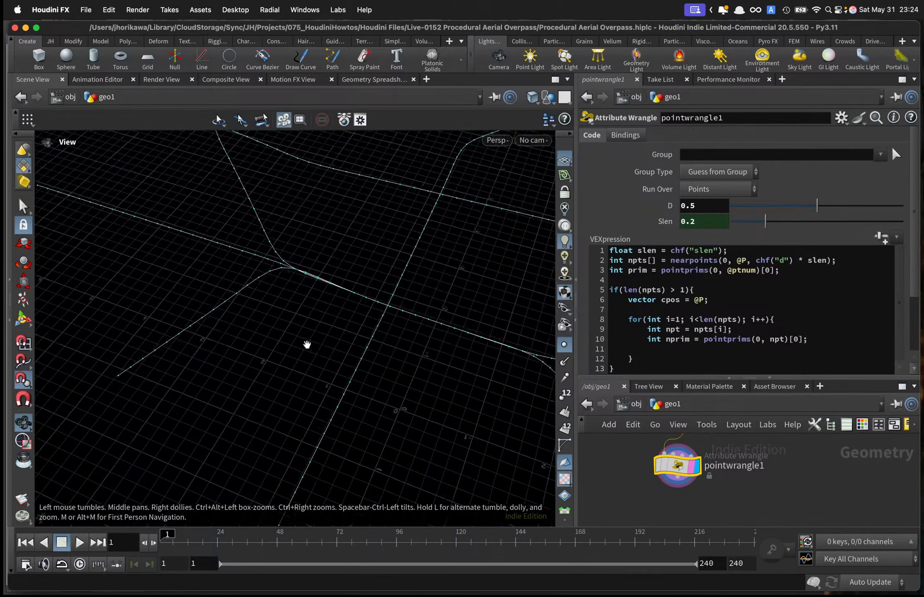
right_click_drag(307, 347, 365, 309)
middle_click_drag(365, 310, 340, 318)
right_click_drag(340, 318, 351, 262)
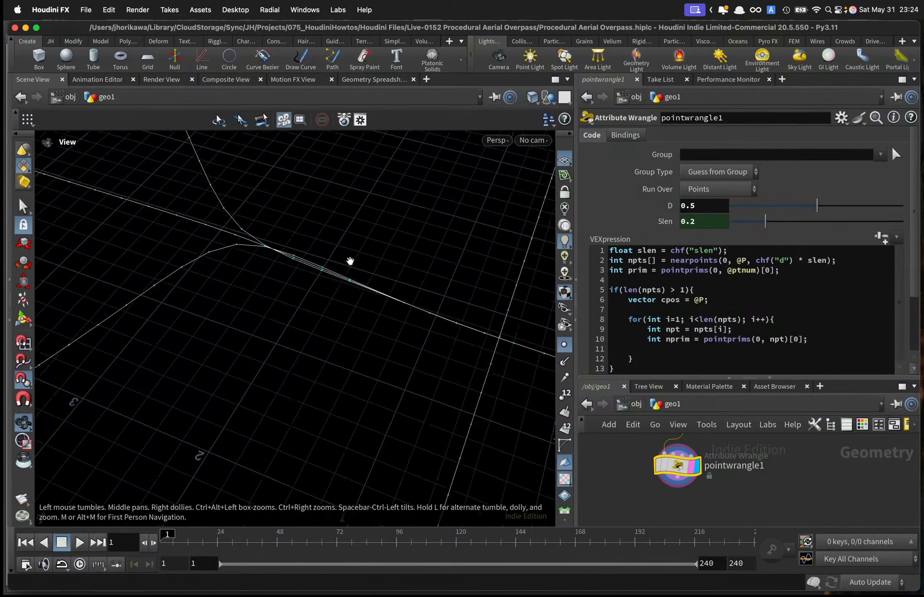
middle_click_drag(350, 262, 332, 261)
right_click_drag(332, 261, 342, 278)
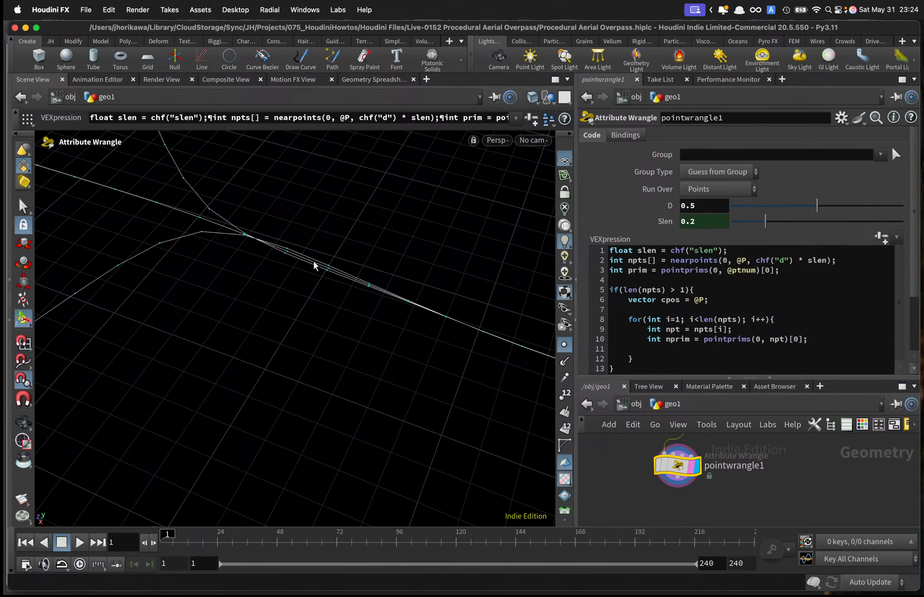
mouse_move(315, 268)
left_mouse_down()
mouse_move(365, 256)
mouse_move(332, 263)
left_mouse_up()
key("Escape")
left_click_drag(229, 251, 138, 264)
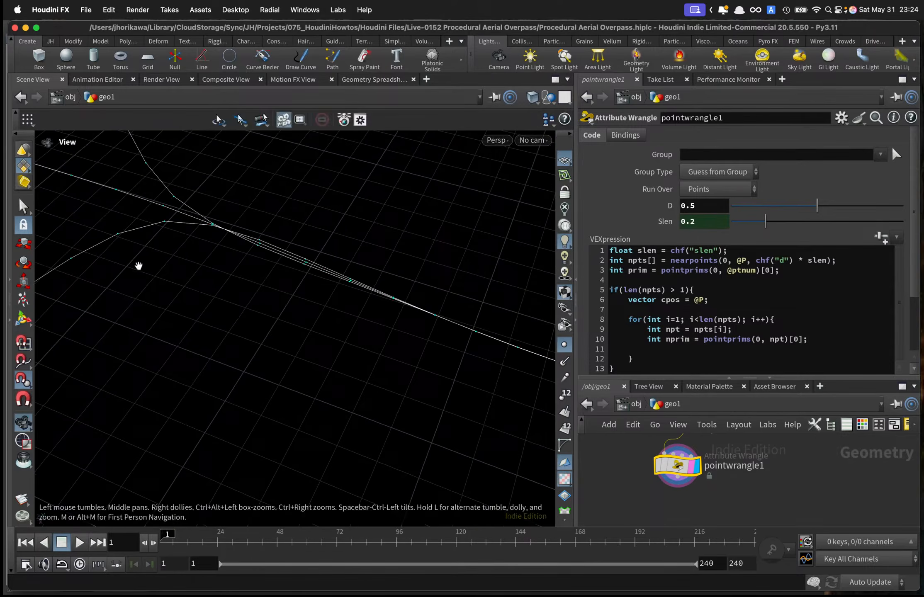
left_click_drag(225, 292, 189, 403)
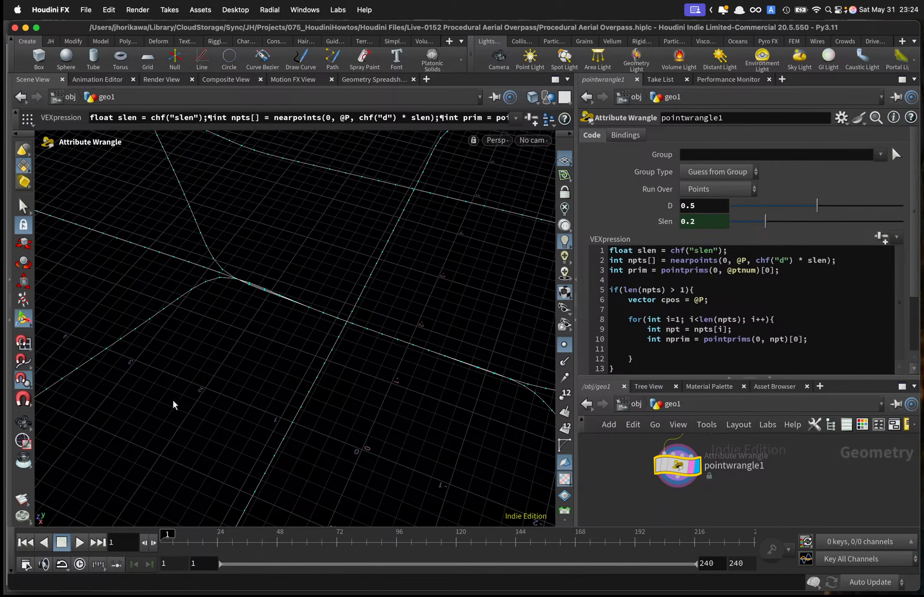
left_click_drag(270, 264, 298, 275)
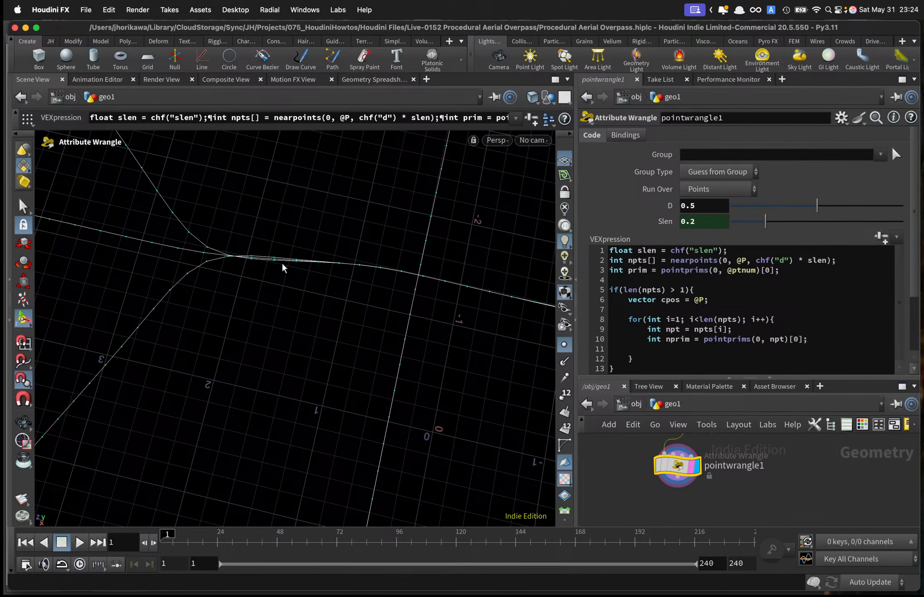
left_click_drag(282, 265, 318, 254)
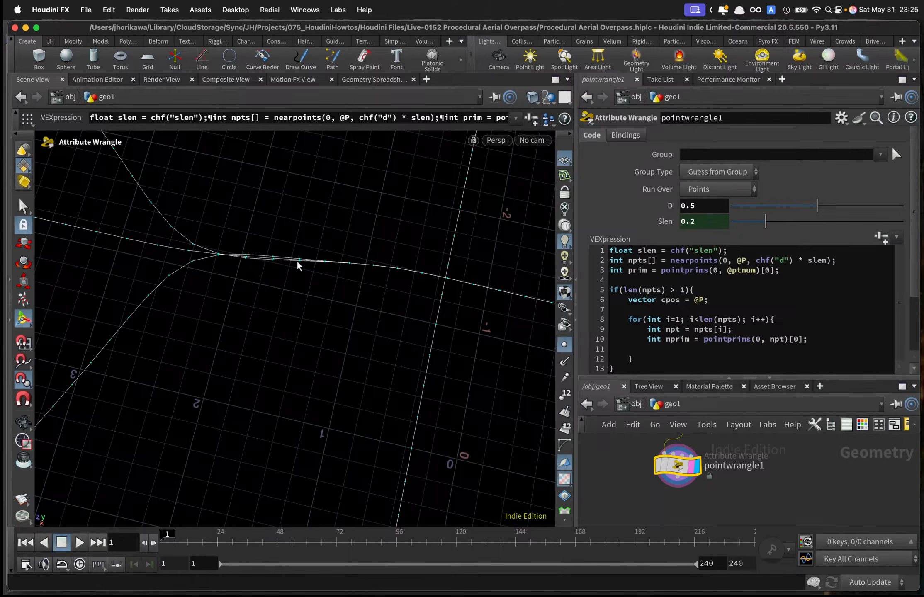
key("Escape")
left_click_drag(289, 257, 324, 289)
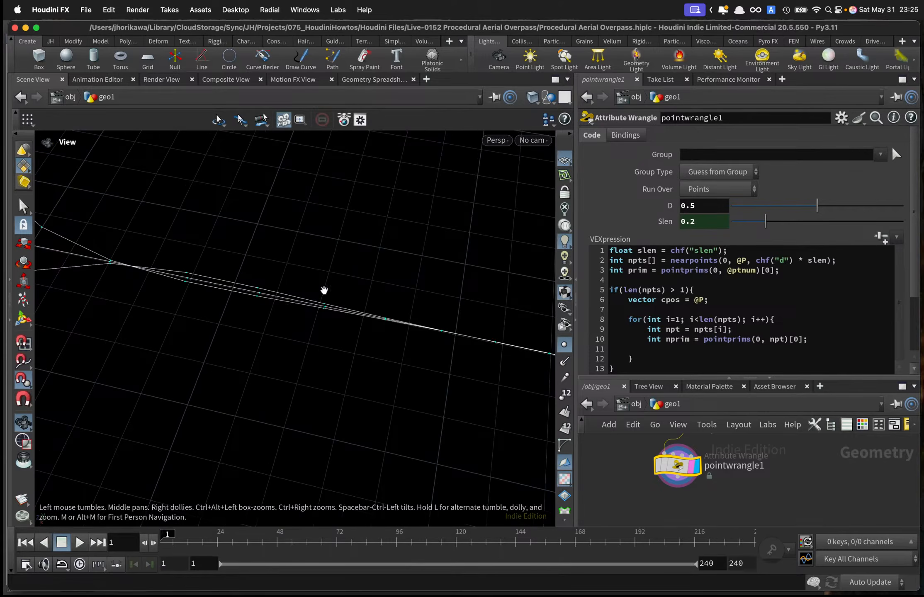
key("Return")
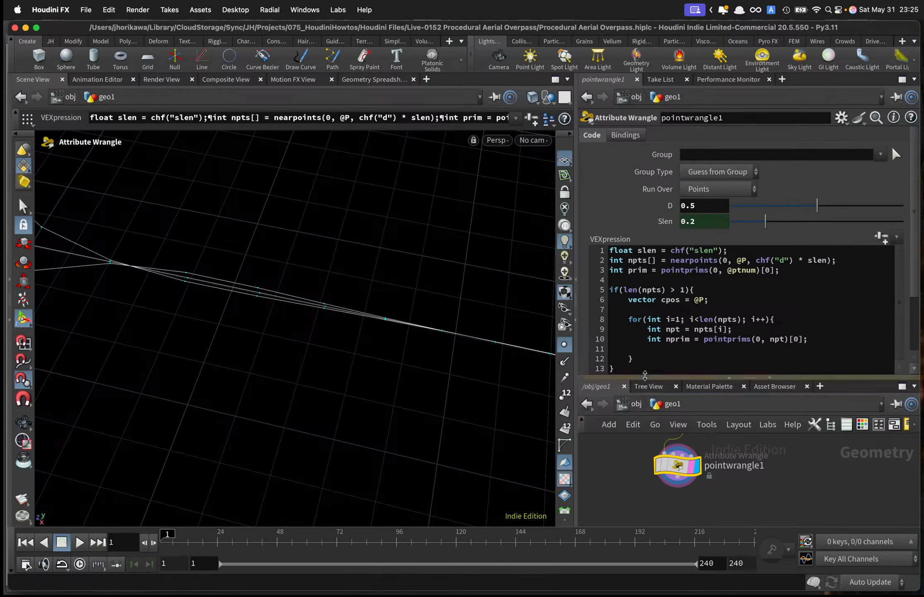
Insert an Orientation Along Curve node between smooth1 and pointwrangle1 and display its output.
left_click_drag(644, 376, 645, 306)
left_click_drag(677, 434, 683, 479)
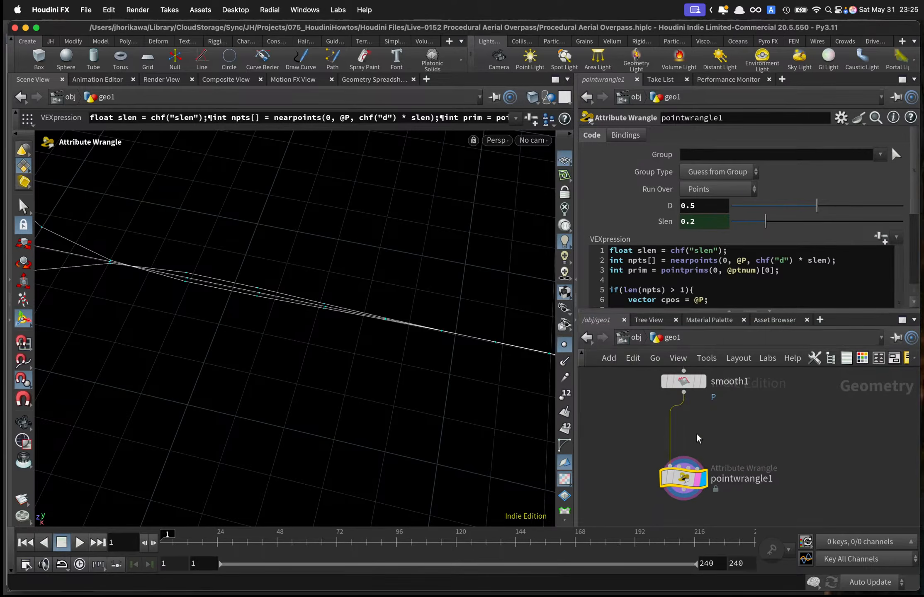
key("Tab")
type("orienta")
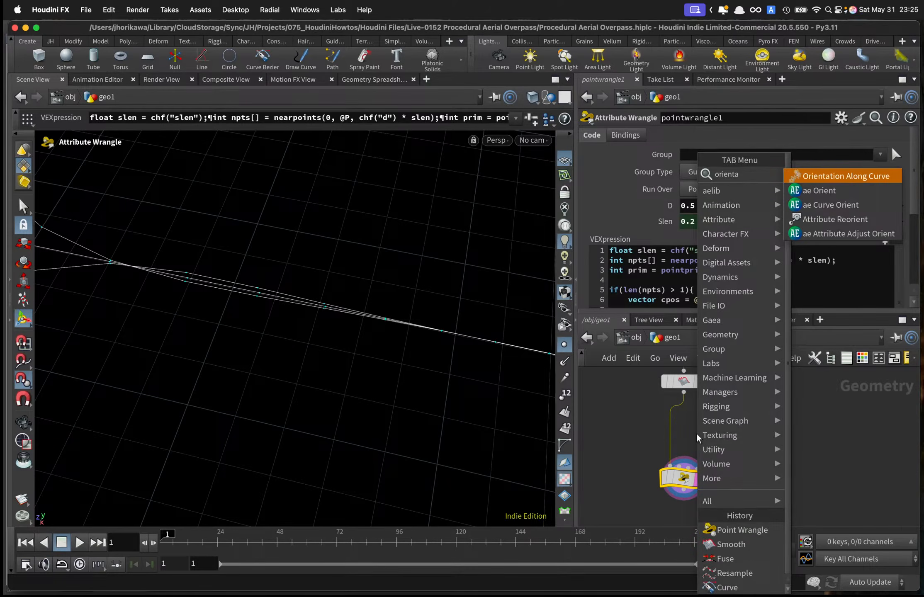
key("Return")
left_click(688, 429)
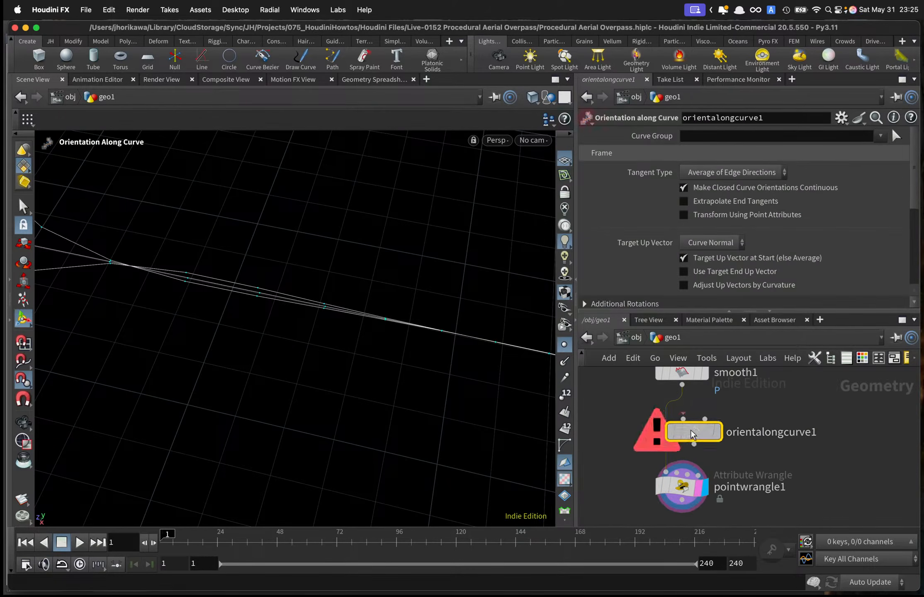
Check the node's output attributes and show the point normals in the viewport around the curve merge.
scroll(692, 187, "down", 5)
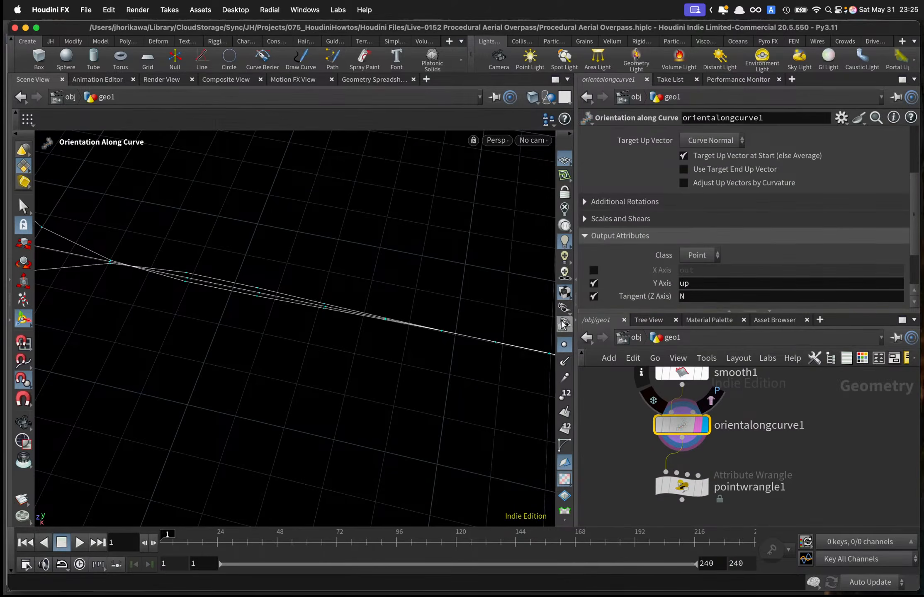
key("Escape")
left_click_drag(346, 308, 279, 231)
key("Return")
key("Escape")
key("Return")
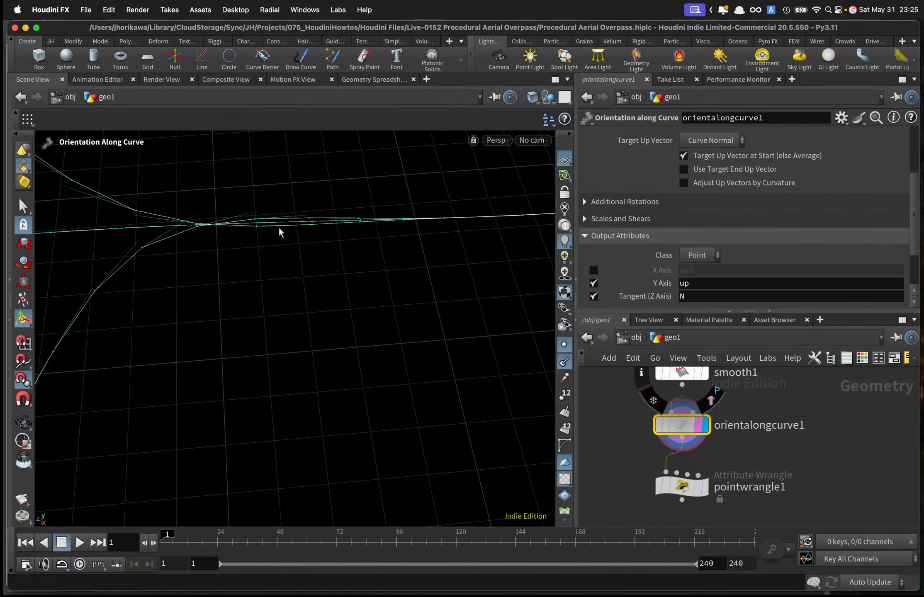
Display pointwrangle1 and declare vector nnorm = point(0, "N", npt); in its for loop, one empty line below nprim.
left_click(704, 489)
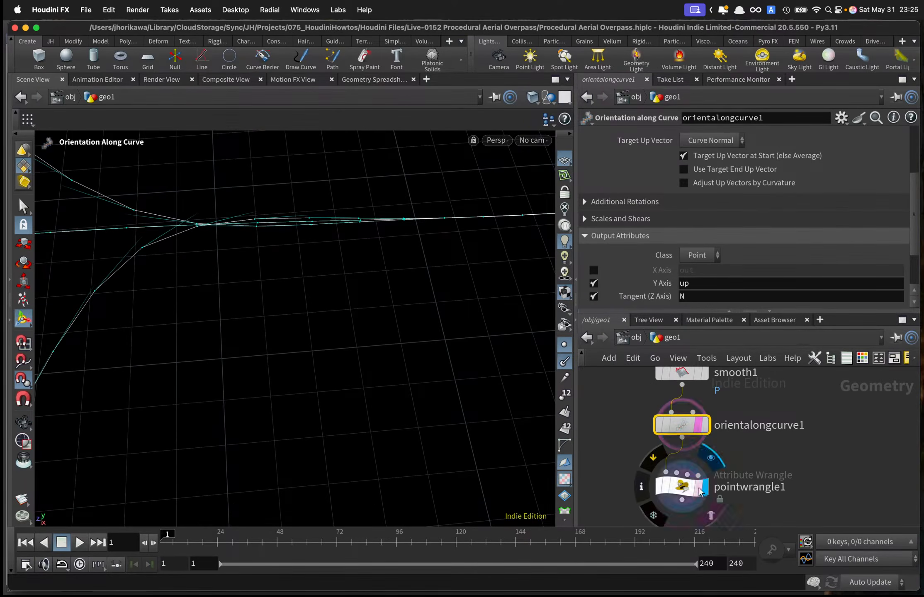
left_click(699, 492)
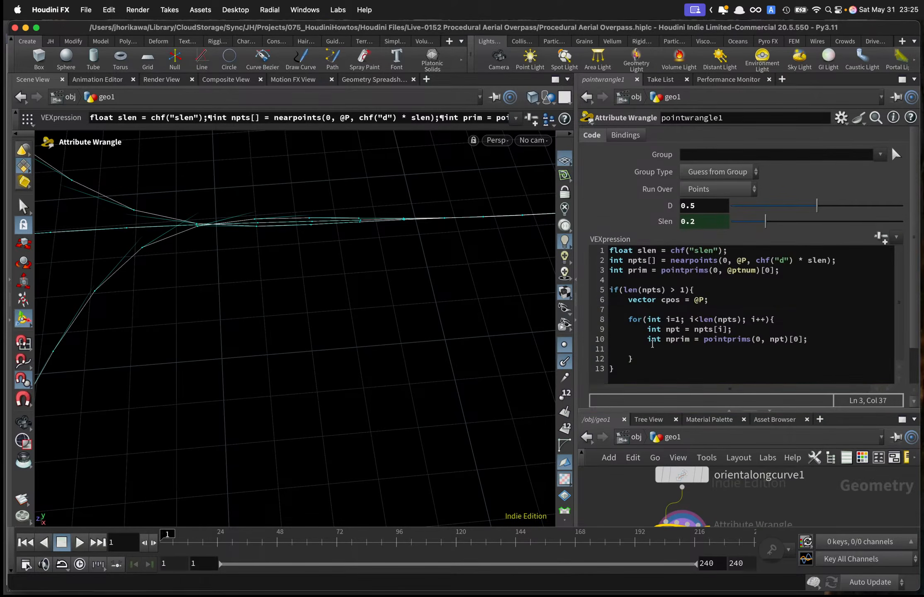
left_click(712, 349)
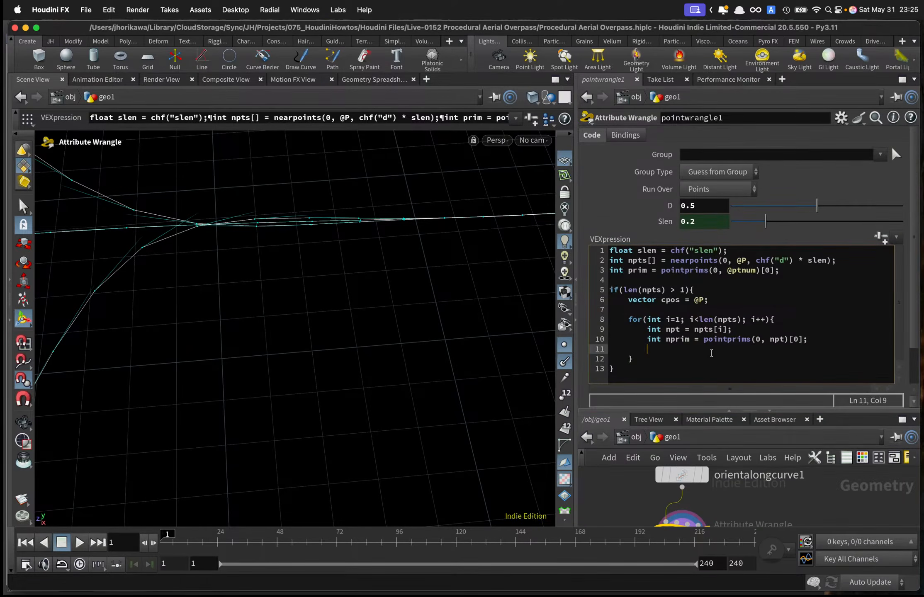
key("Return")
type("vec")
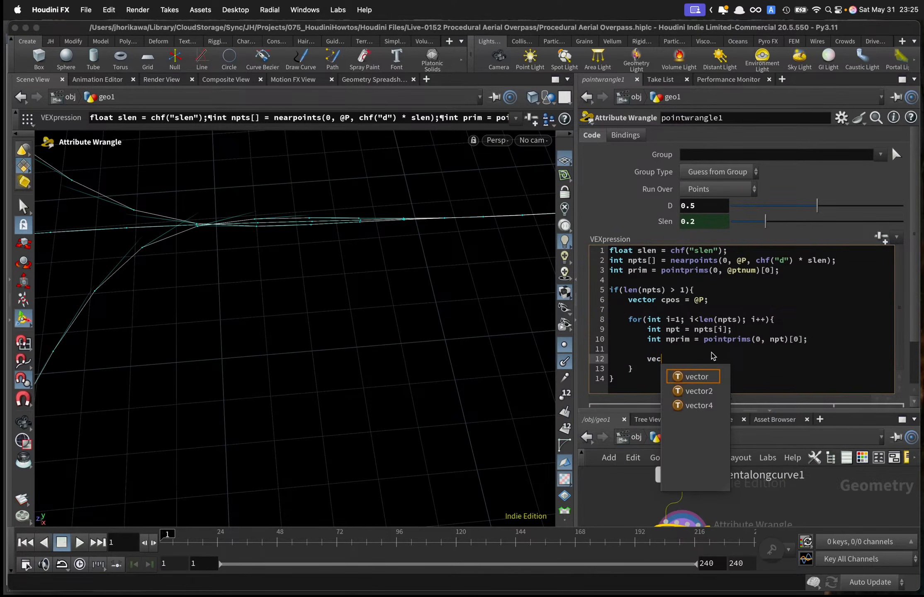
type("tor ")
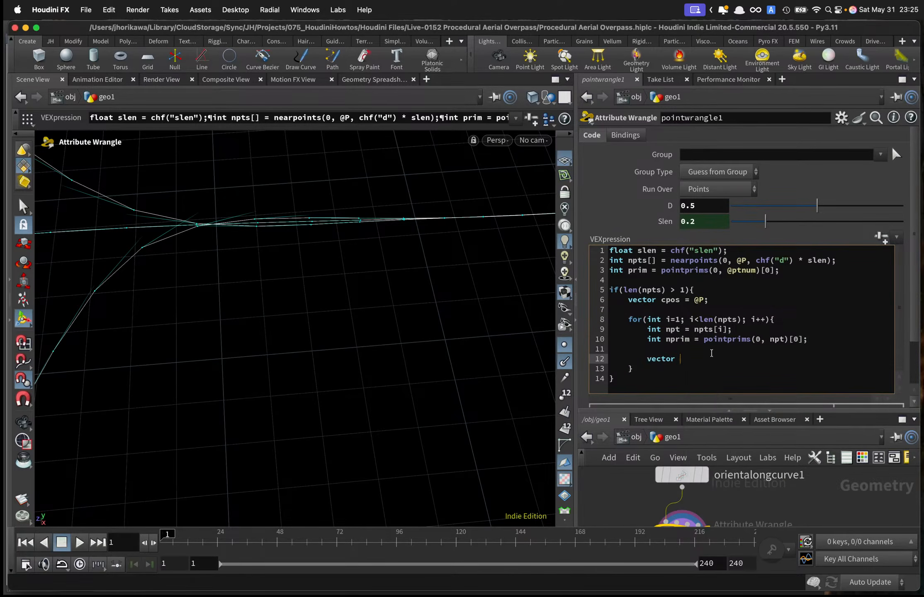
type("nnorm = point(0, \"N\", npt);")
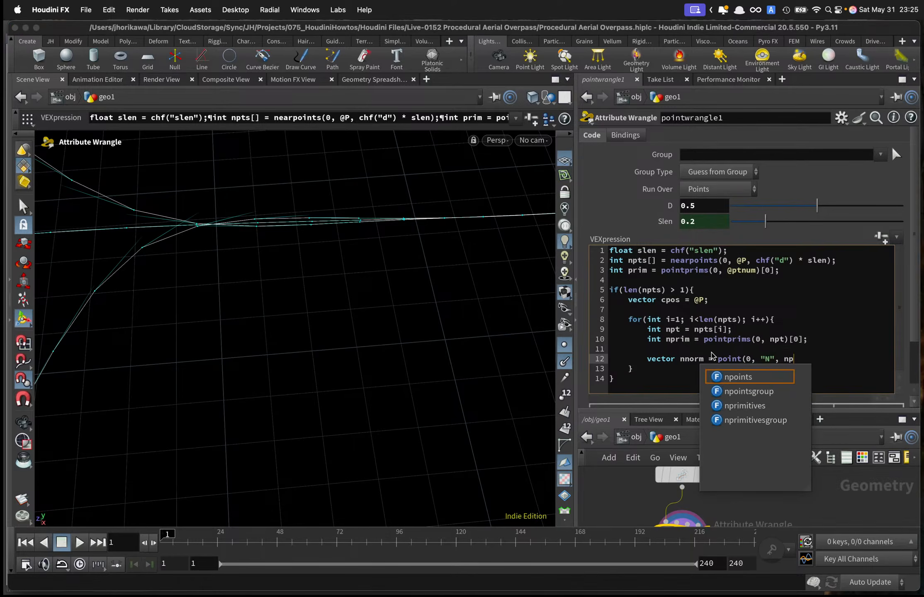
Declare vector npos = point(0, "P", npt); below the nnorm declaration and open a new line below it.
key("Return")
type("vector ")
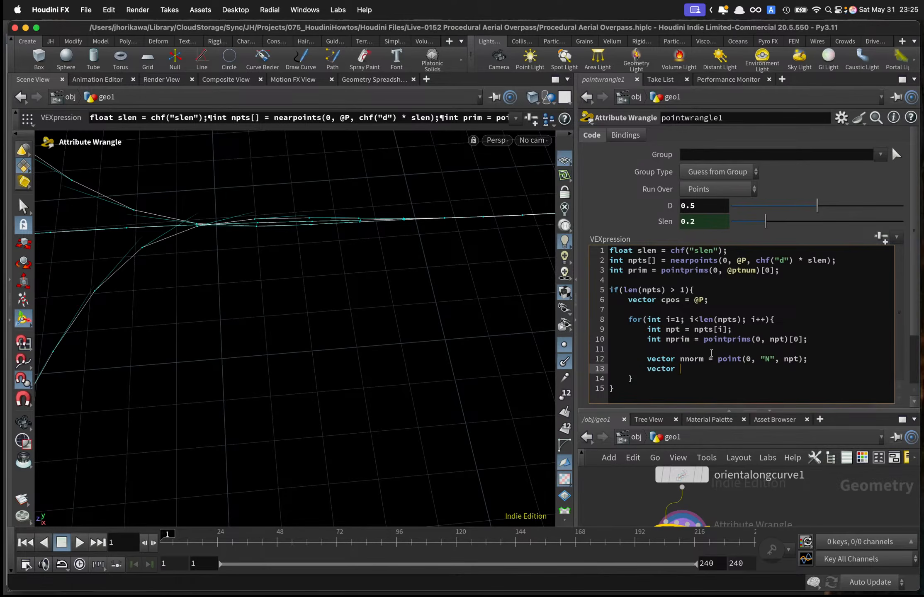
type("npos = point(0, \"P\", npt);")
key("Return")
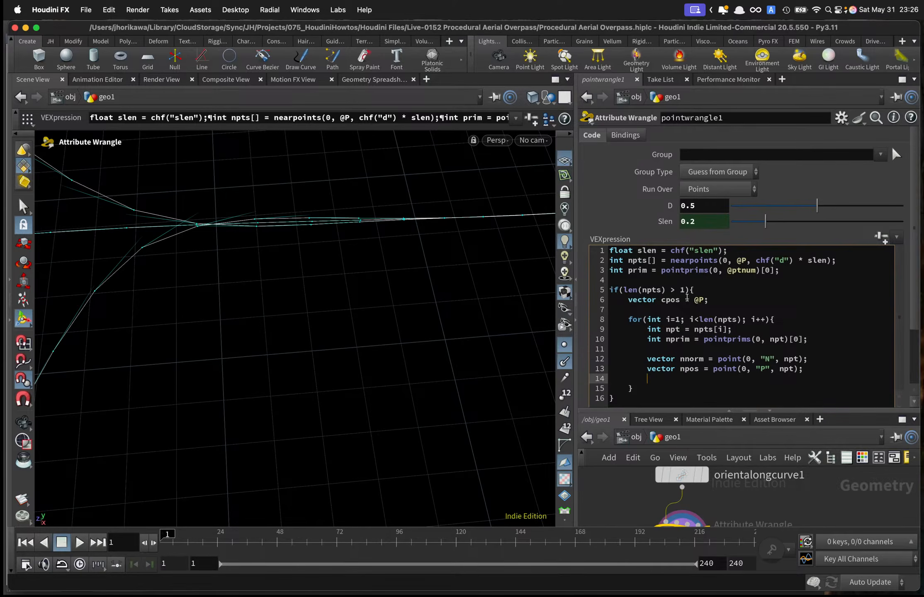
Review the prim declaration and the for loop line against the merging curves in the viewport.
left_click(676, 270)
left_click_drag(781, 271, 589, 272)
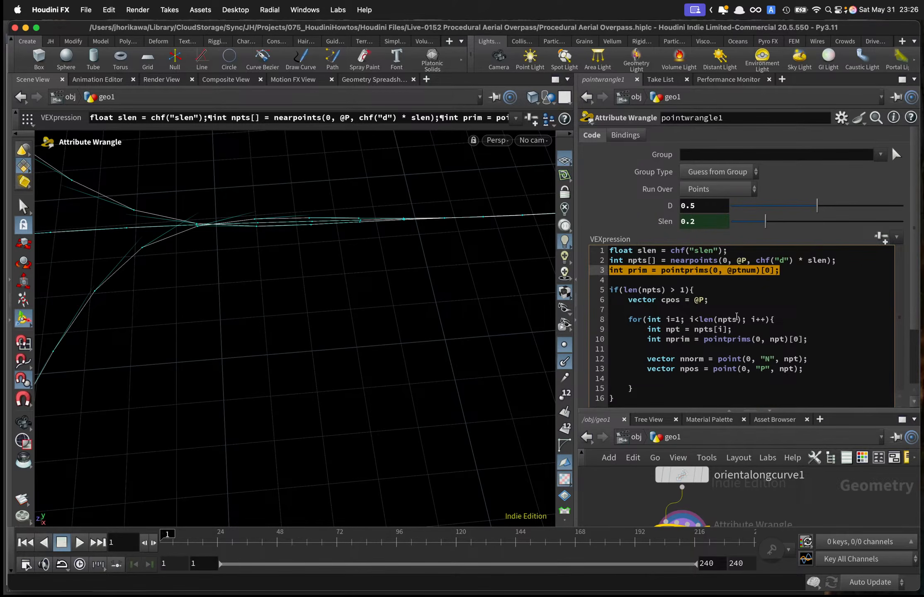
left_click_drag(775, 320, 619, 320)
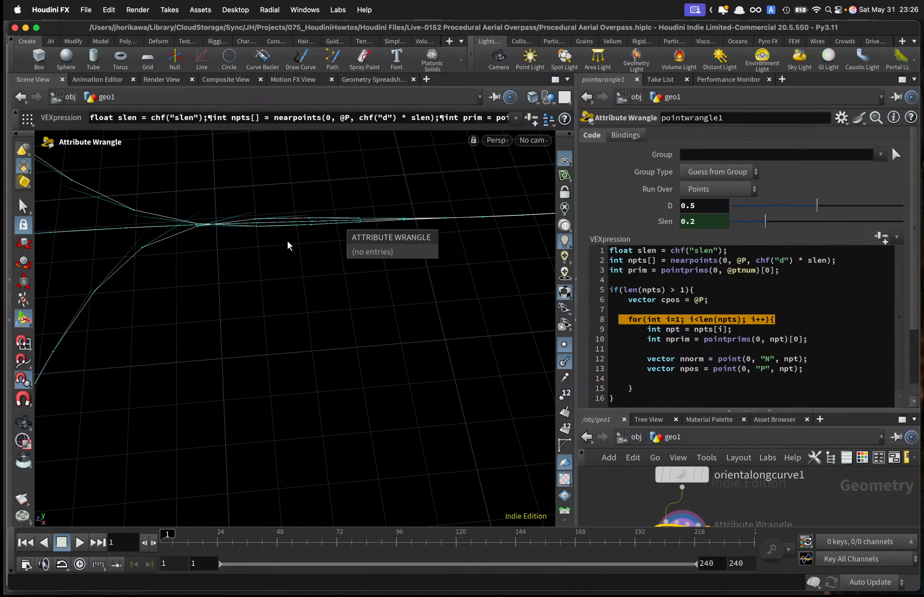
right_click_drag(358, 230, 318, 235, "alt")
left_click_drag(319, 235, 328, 305)
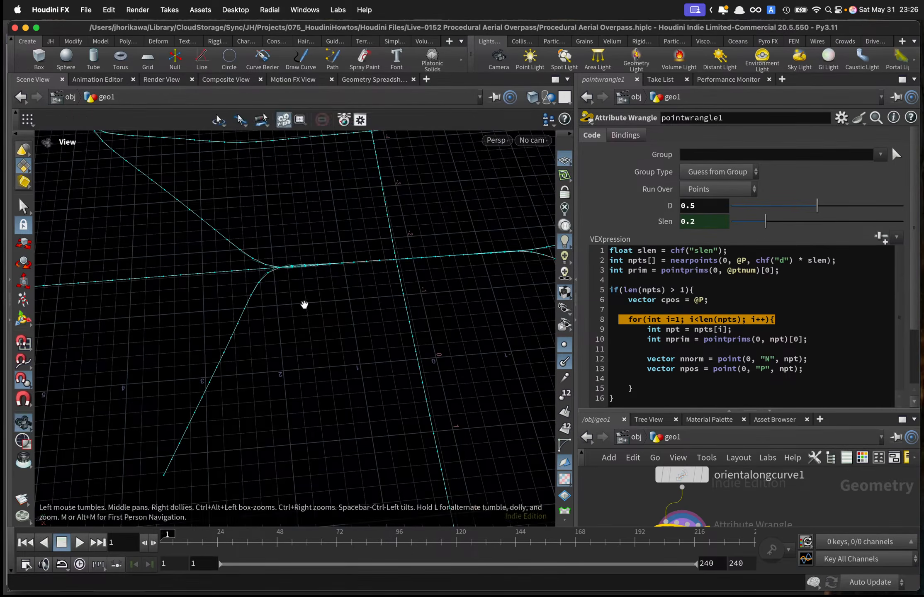
Below the npos declaration in the for loop, add an if(prim != nprim){ } block with an empty line inside.
left_click(665, 382)
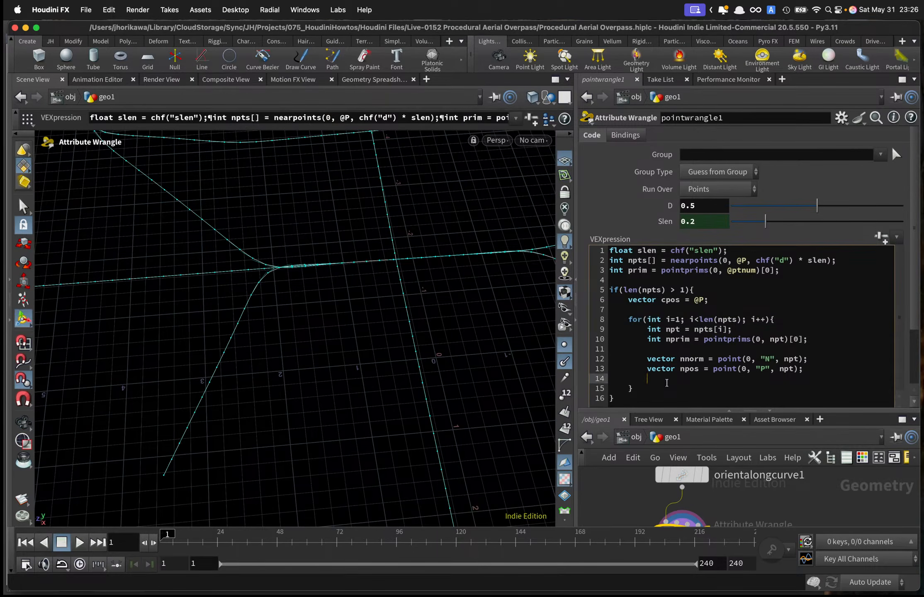
key("Return")
type("if(")
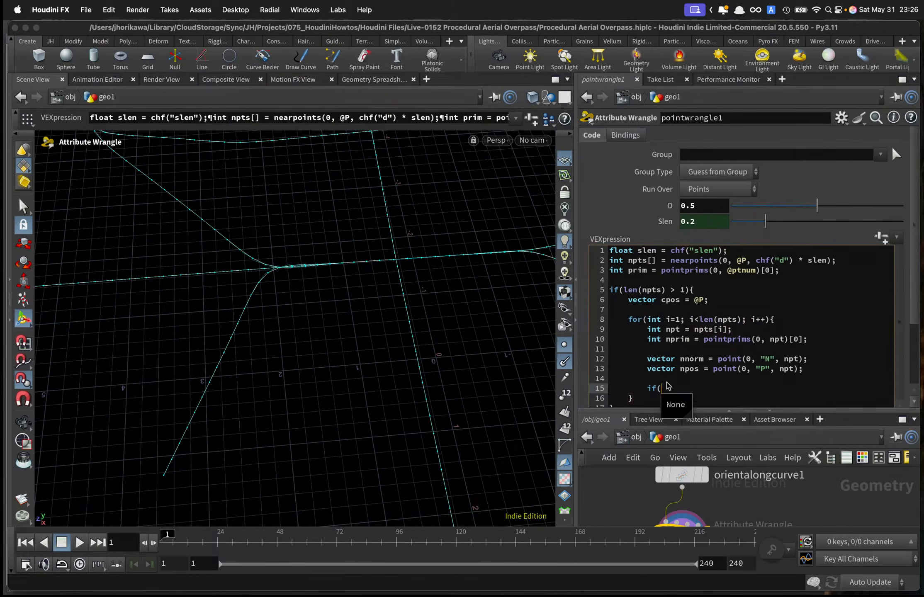
type("prim != ")
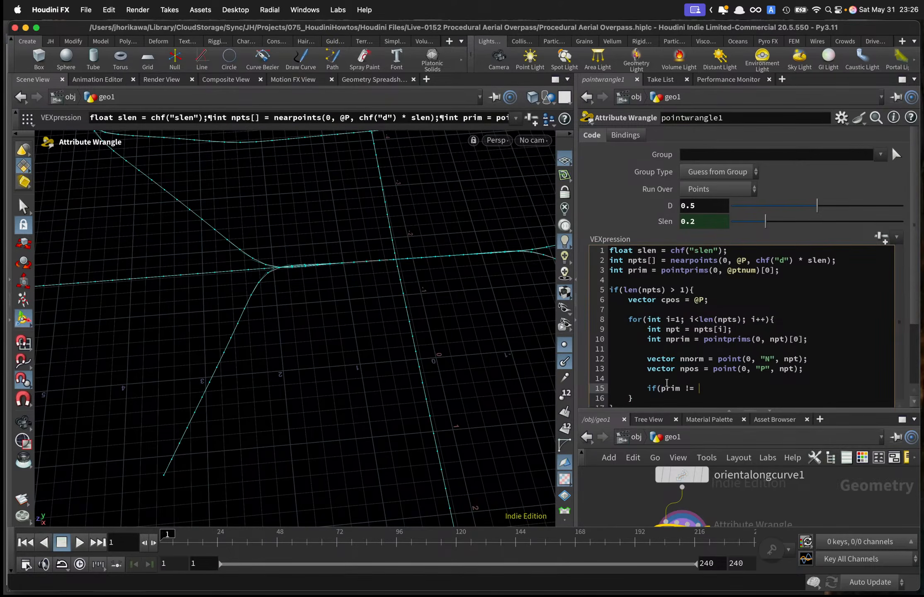
type("nprim){")
key("Return")
type("}")
key("Left")
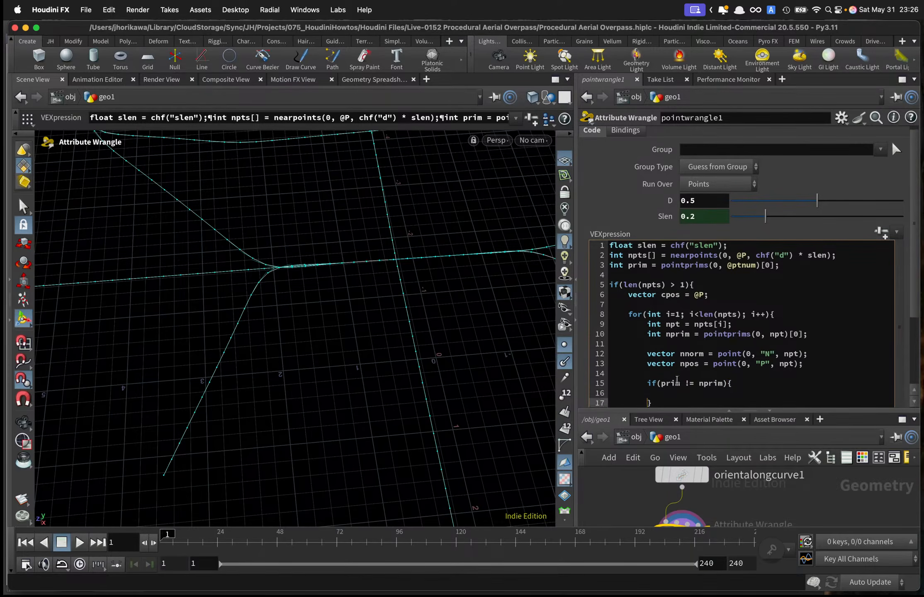
key("Return")
scroll(684, 379, "down", 3)
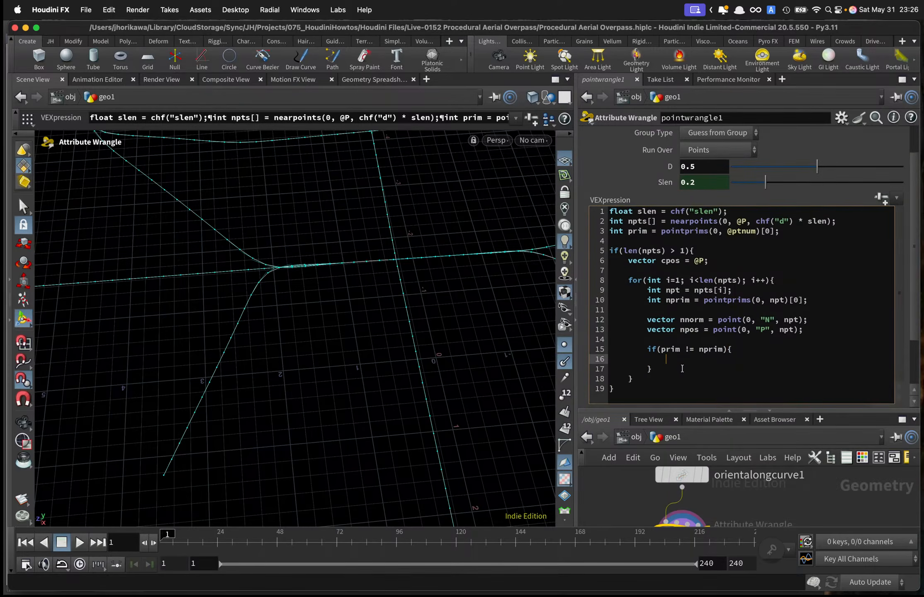
Inside the prim check, start a nested condition reading if(abs(dot(@N, nnorm)).
type("if(")
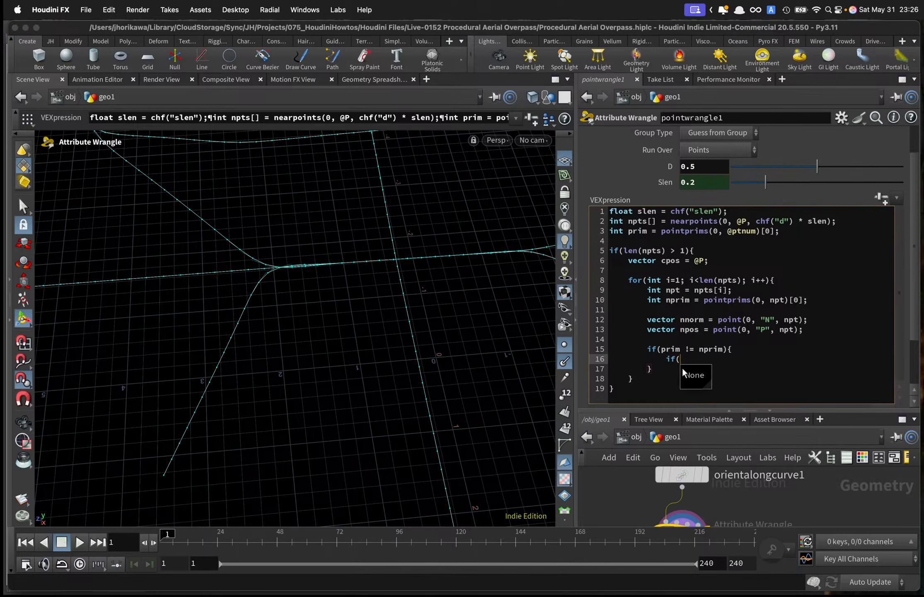
type("dot(@N")
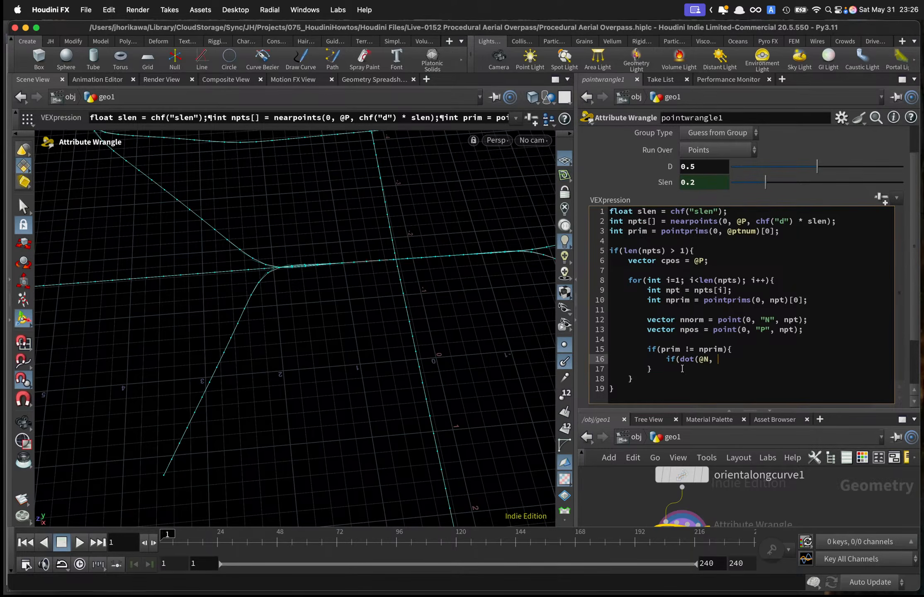
type(", nnorm)")
left_click(679, 359)
type("abs(")
left_click(775, 360)
type(")")
double_click(684, 359)
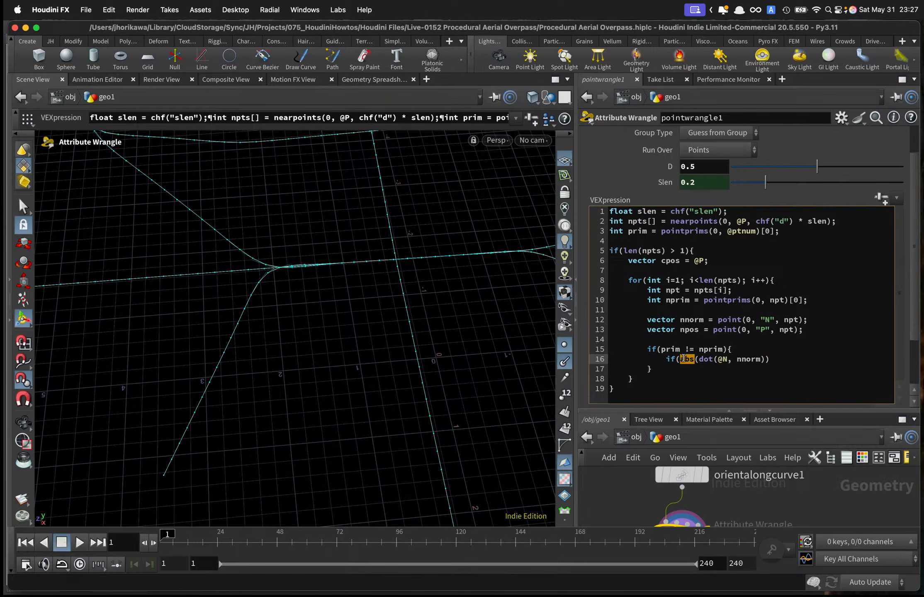
Complete the nested condition with > 0.95 and a brace pair, keeping only one empty line, inside its braces.
left_click(784, 359)
type(">")
type("0")
type("0.")
type("95")
type("){")
key("Return")
type("}")
key("Return")
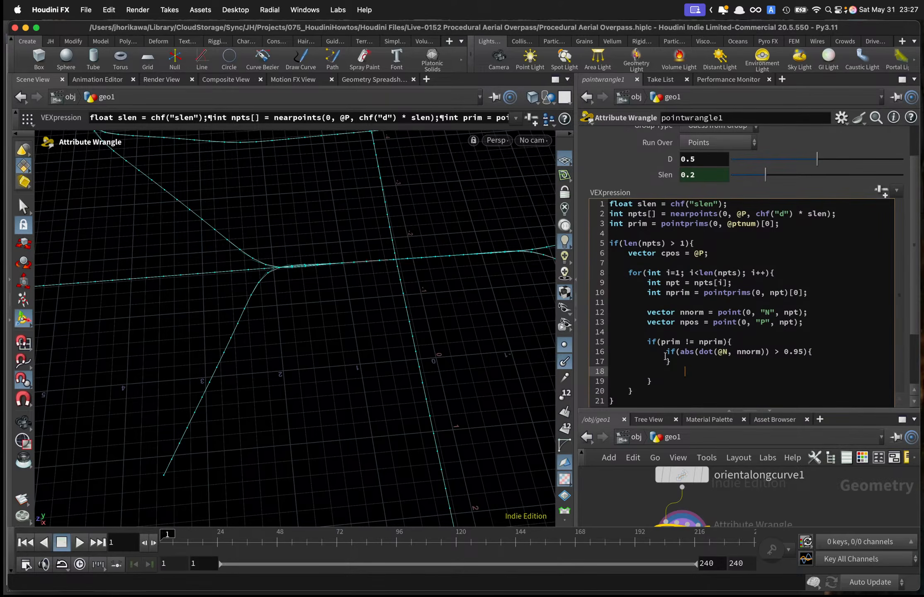
left_click_drag(686, 371, 562, 375)
key("BackSpace")
key("BackSpace")
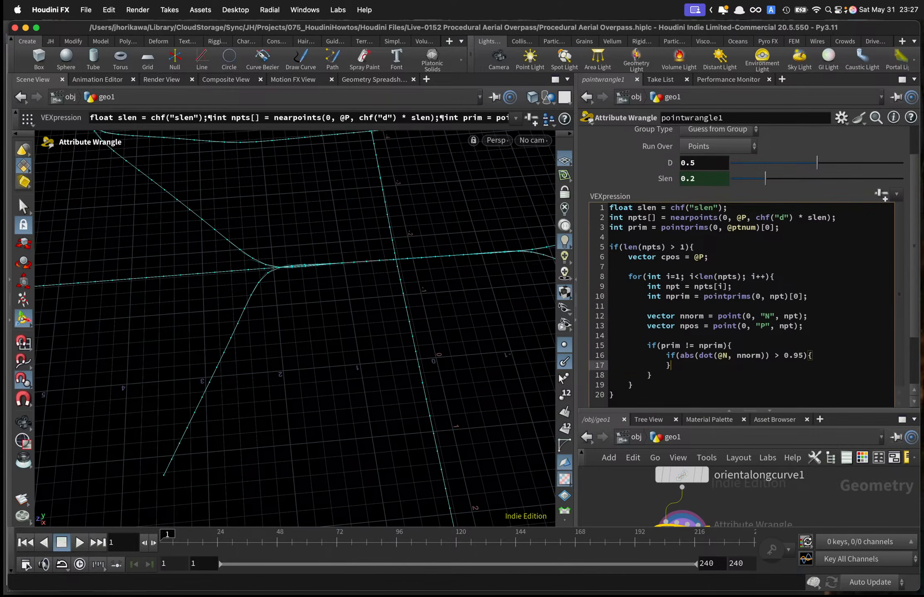
left_click(815, 355)
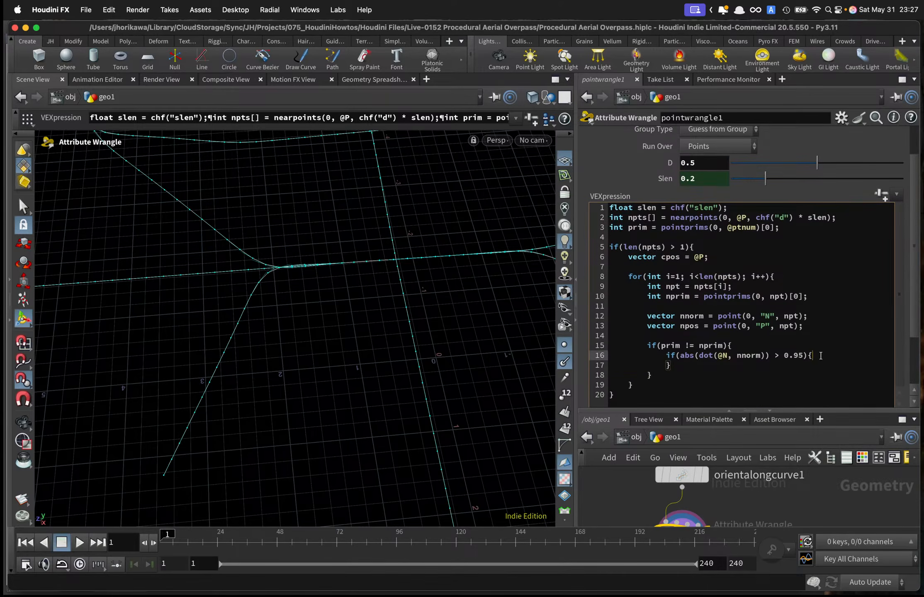
key("Return")
Check the close-up of the curve merge and add cpos += npos; inside the dot product condition.
key("Escape")
left_click_drag(323, 289, 411, 227)
key("Return")
scroll(703, 265, "up", 2)
left_click_drag(708, 270, 654, 271)
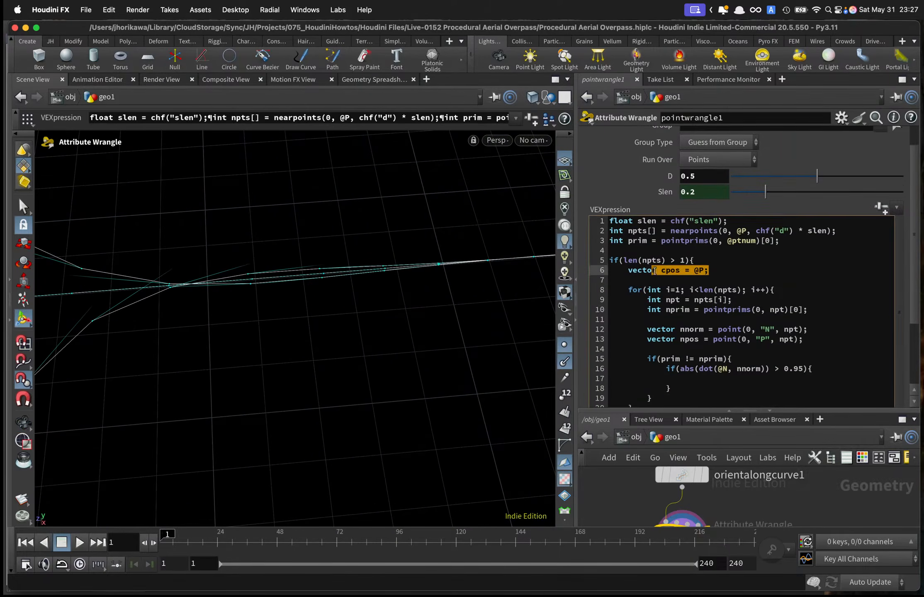
left_click(718, 379)
type("cpo")
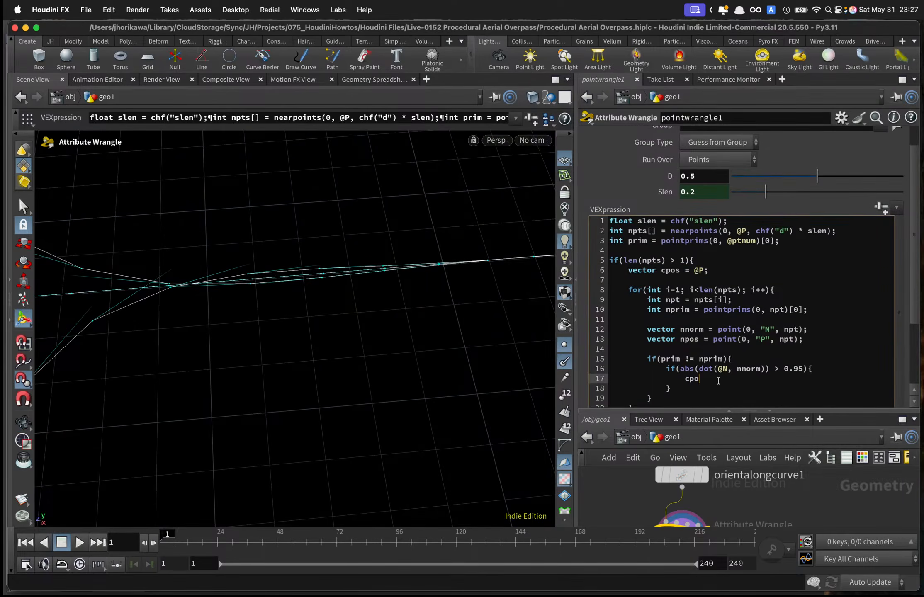
type("s += npos;")
scroll(729, 364, "down", 1)
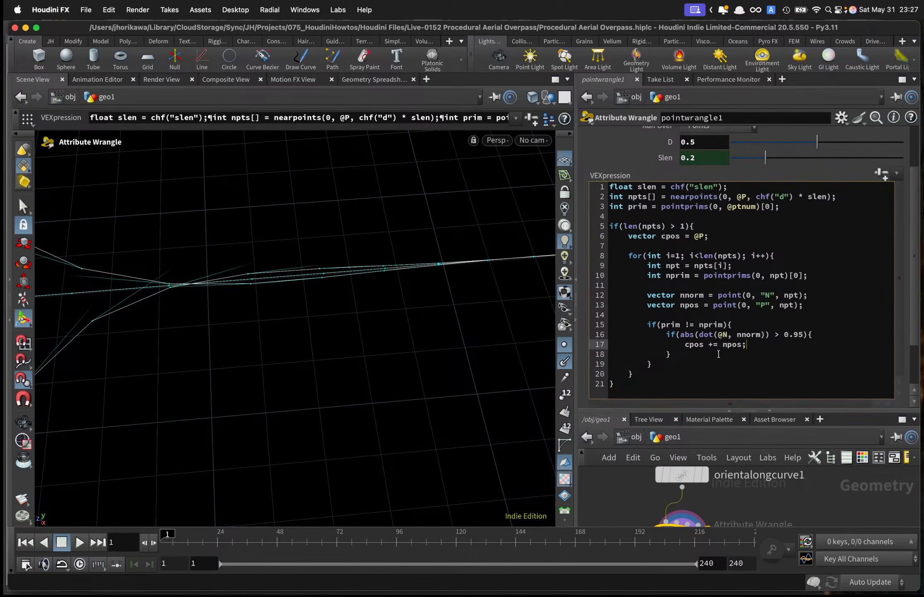
left_click_drag(755, 347, 708, 347)
left_click(754, 347)
Start a cpos /= statement on a new line after the for loop's closing brace.
left_click(648, 376)
key("Return")
type("cpos /")
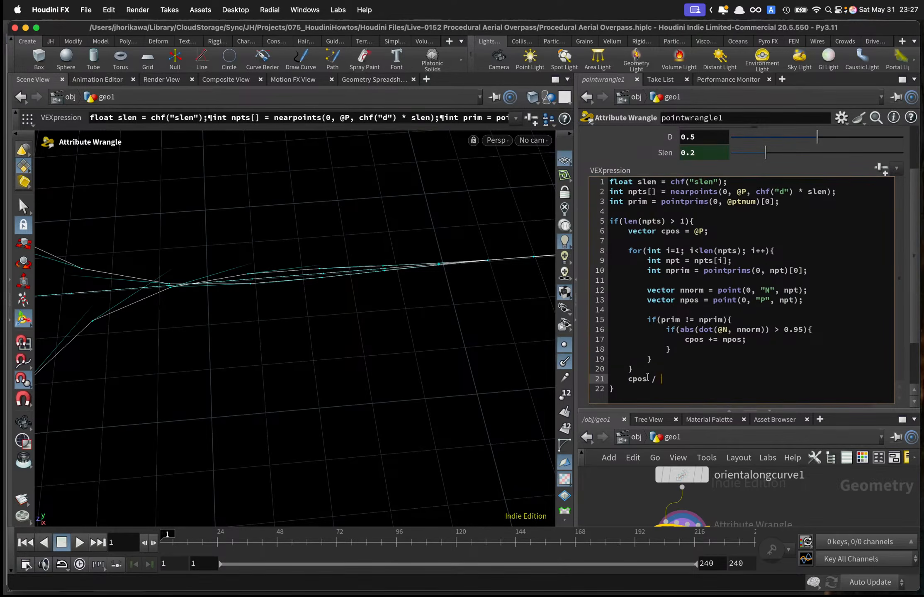
key("BackSpace")
type("=")
double_click(637, 378)
left_click(742, 343)
Declare int count = 1; directly below the cpos declaration.
left_click(720, 231)
key("Return")
type("int")
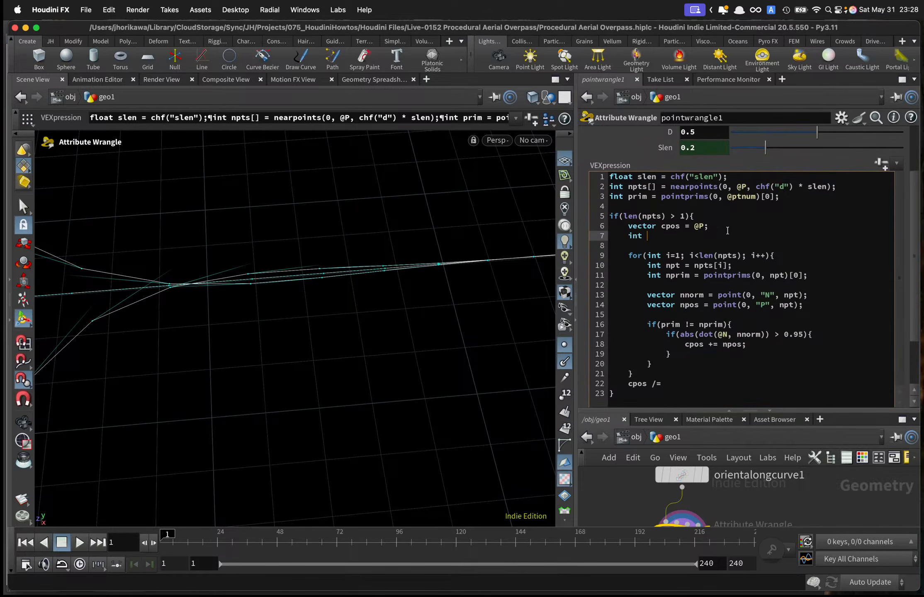
left_click_drag(708, 226, 661, 227)
left_click(657, 238)
type("count = 1;")
Add count++; below the cpos += npos; line inside the dot product condition.
left_click(753, 344)
key("Return")
type("count")
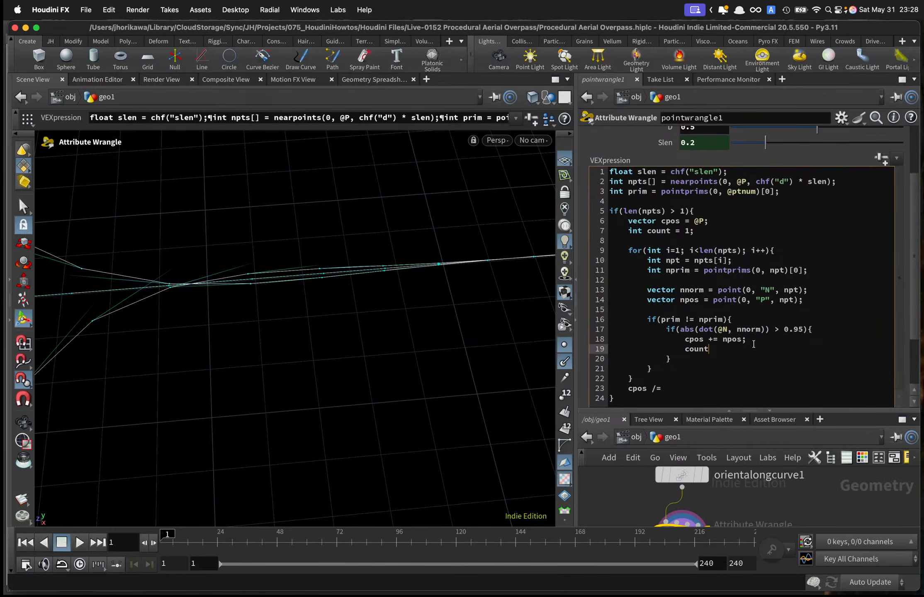
key("BackSpace")
type("++;")
scroll(696, 352, "down", 1)
Complete the division after the loop as cpos /= float(count);.
left_click(678, 371)
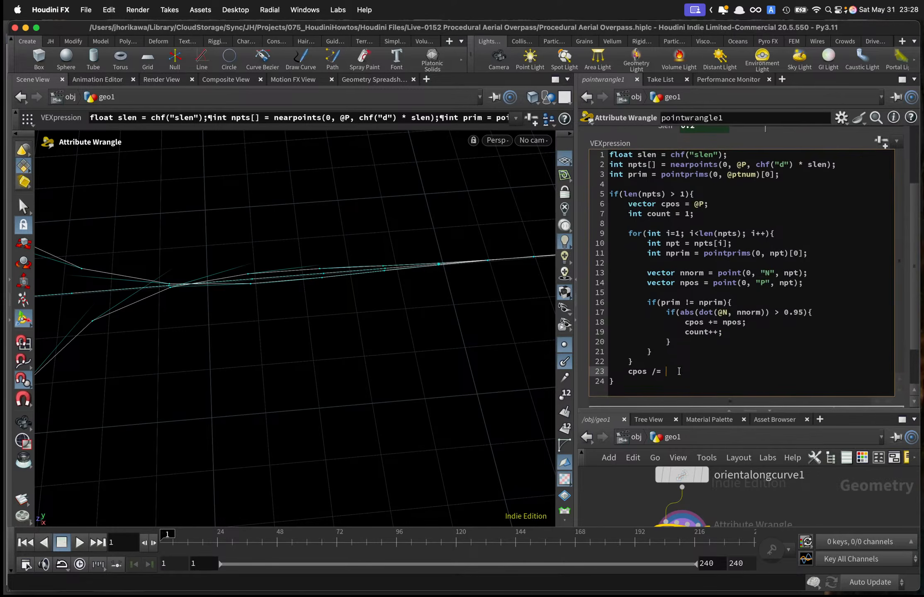
type("count;")
left_click_drag(694, 371, 647, 371)
left_click(703, 367)
left_click(666, 371)
type("float(count);")
left_click(736, 374)
double_click(638, 371)
left_click(683, 373)
left_click_drag(726, 371, 666, 372)
left_click(737, 374)
Add @P = cpos; below the division, apply the code, and check the curve merge in the viewport.
key("Return")
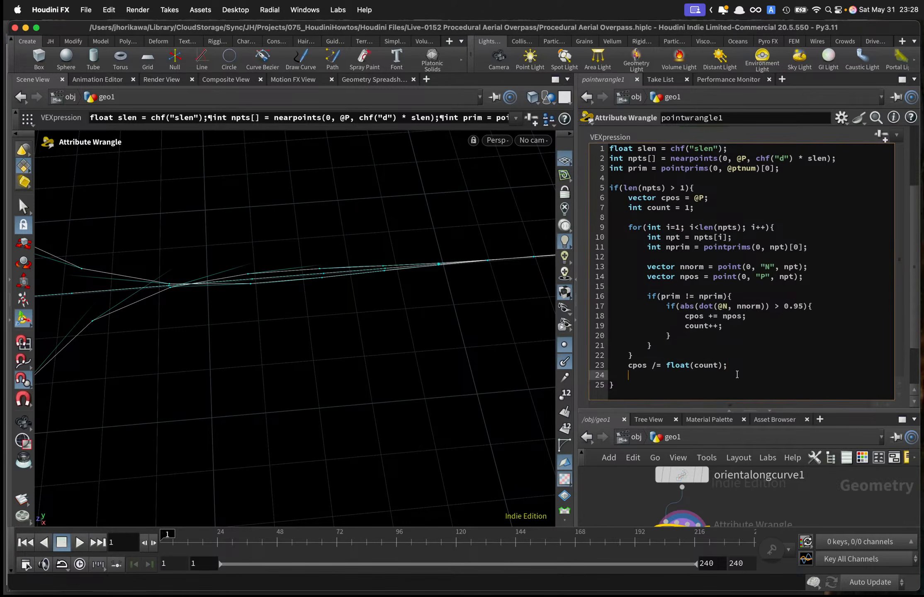
type("@P = cpos;")
left_click(753, 493)
key("space")
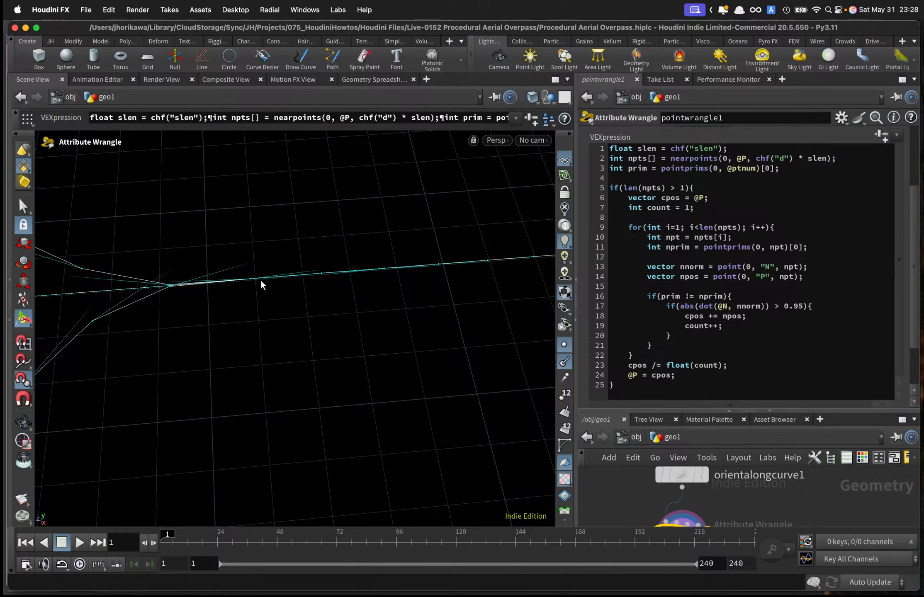
key("space")
key("space")
right_click_drag(292, 276, 318, 270, "alt")
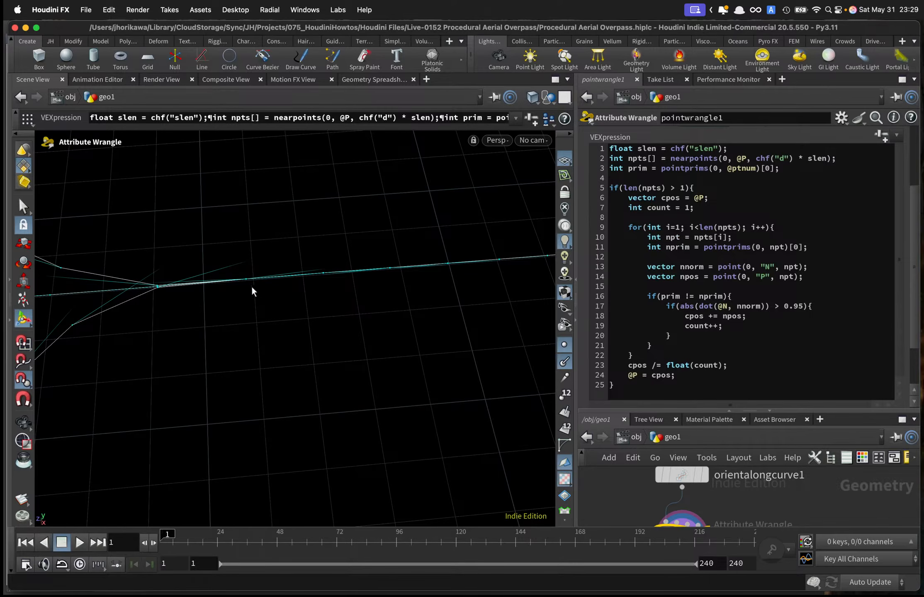
Try the wrangle's D parameter at 1 and 0.44, and set it back to 0.5.
scroll(661, 276, "up", 5)
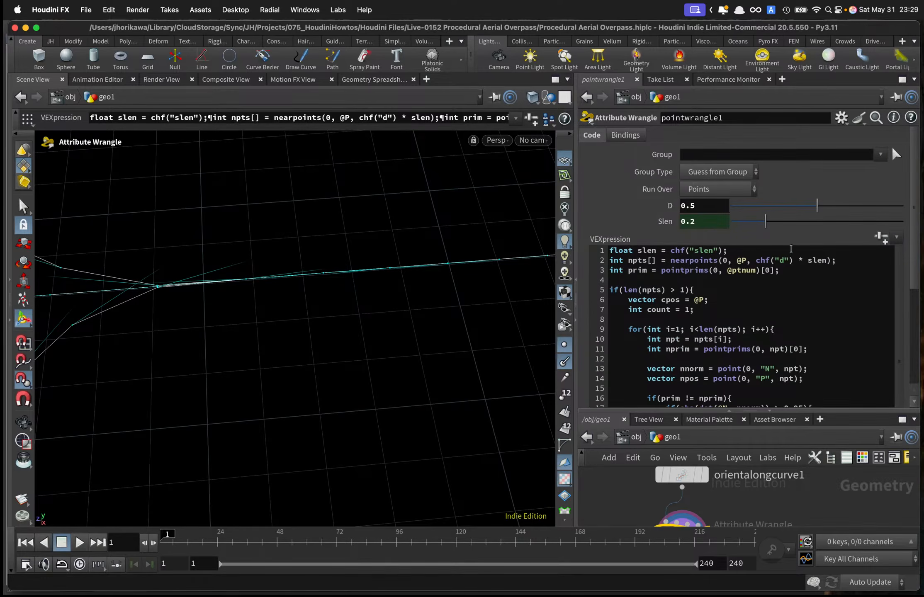
left_click(815, 206)
left_click_drag(815, 207, 910, 209)
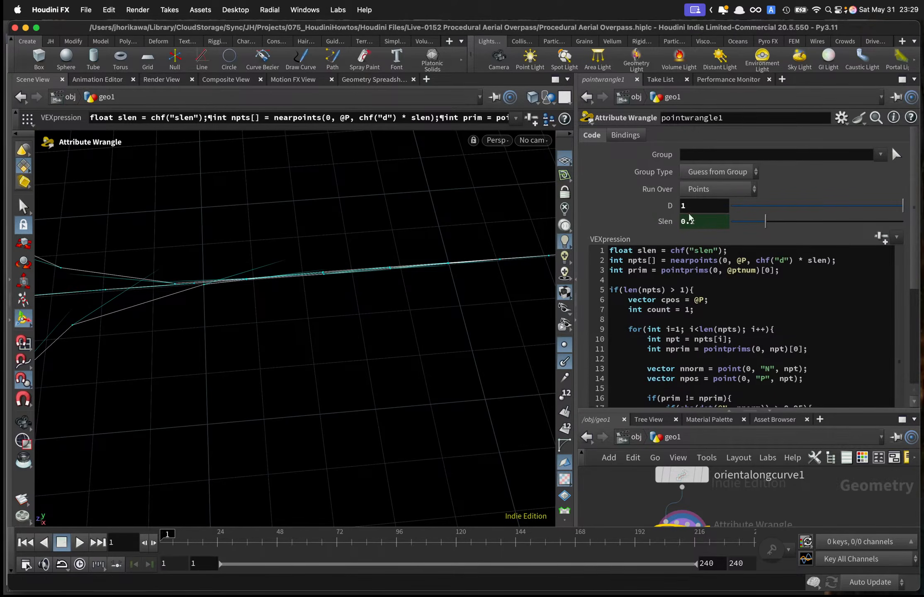
left_click_drag(831, 210, 806, 209)
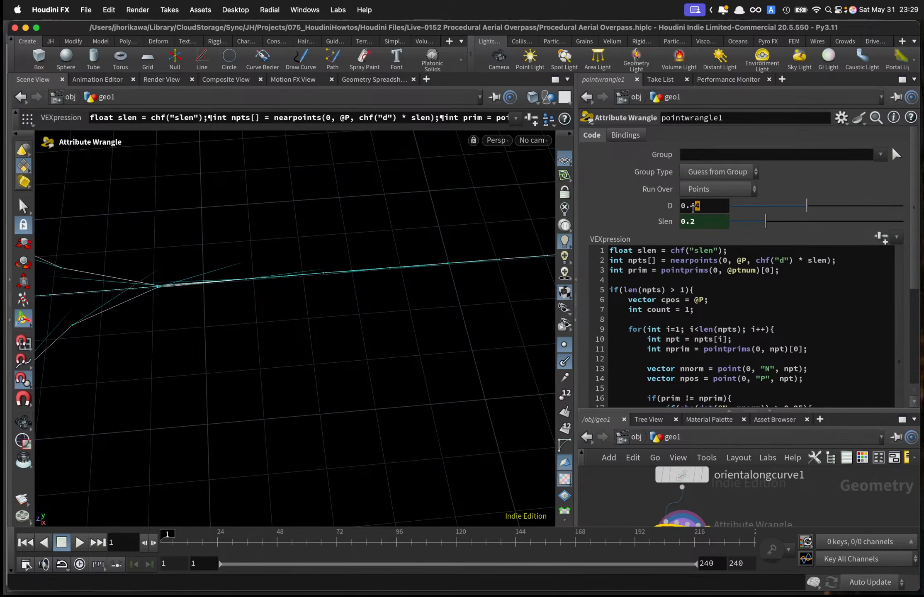
double_click(689, 208)
type("5")
key("Return")
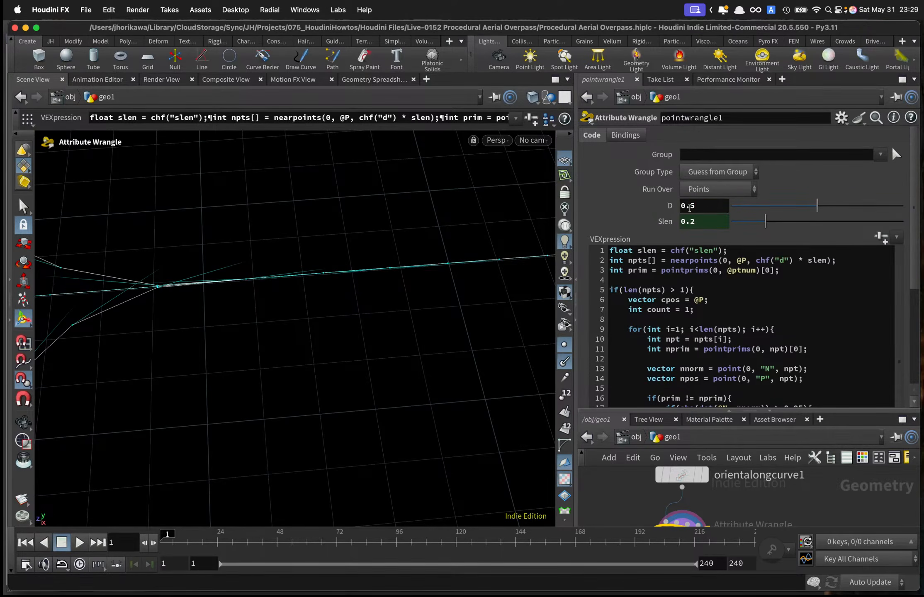
Hide the point normals in the viewport and bring the whole curve network into view.
left_click(565, 293)
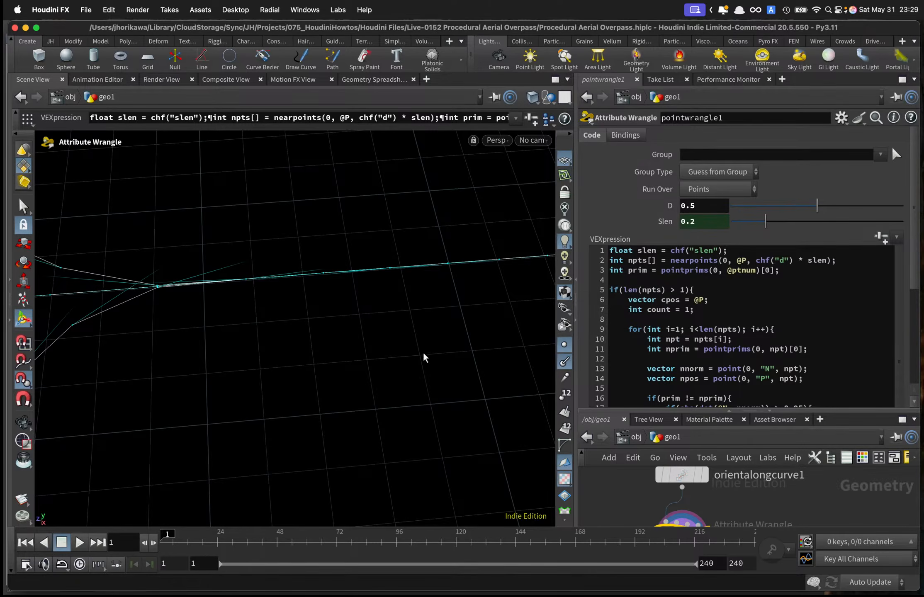
key("Escape")
left_click_drag(387, 311, 472, 313)
key("Return")
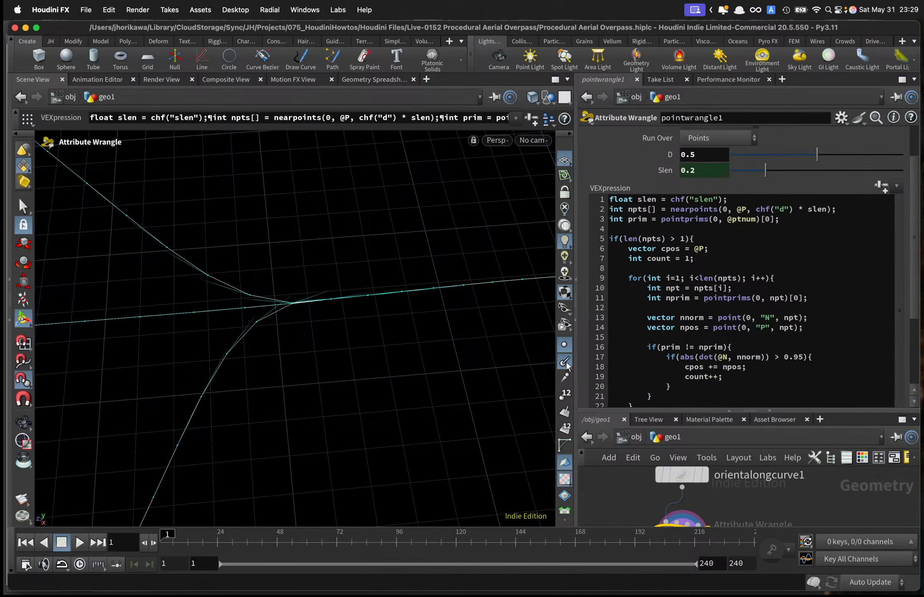
right_click_drag(244, 308, 357, 334, "alt")
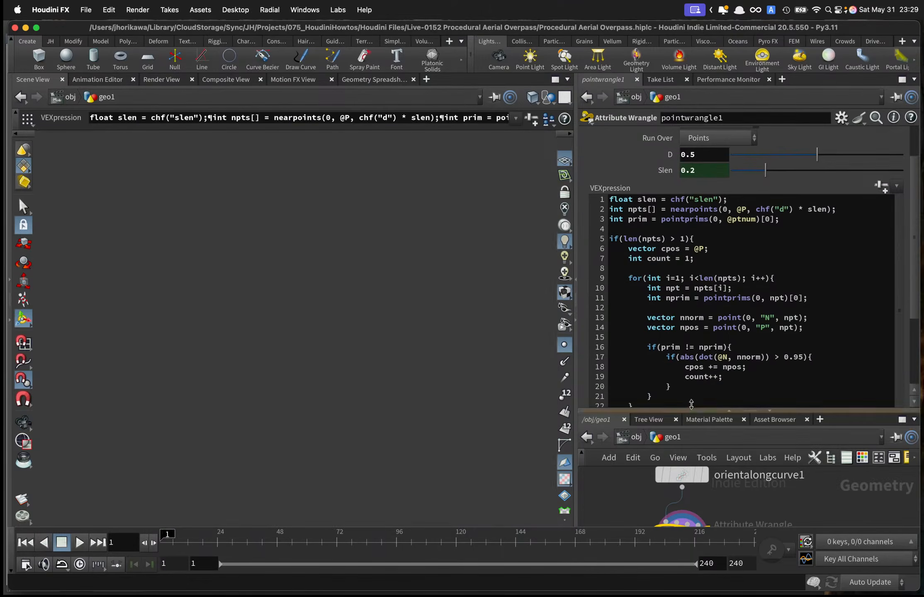
Enlarge the network editor and rename the pointwrangle1 node as custom_fuse.
left_click_drag(692, 409, 678, 260)
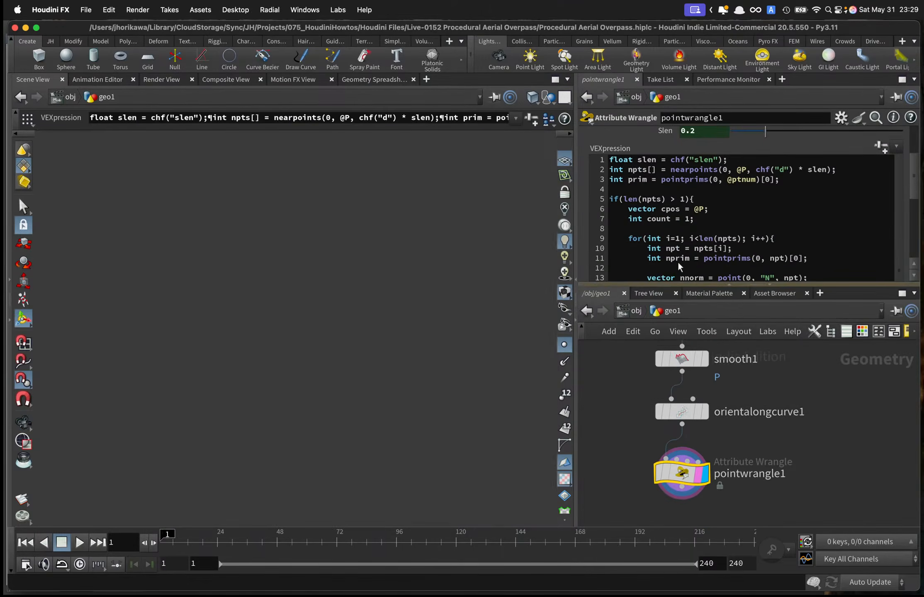
double_click(734, 464)
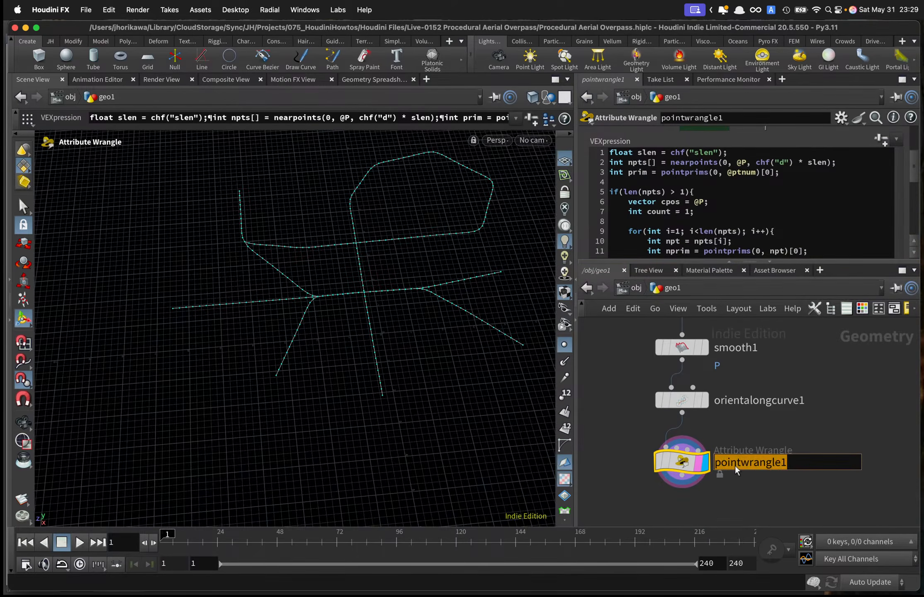
type("c")
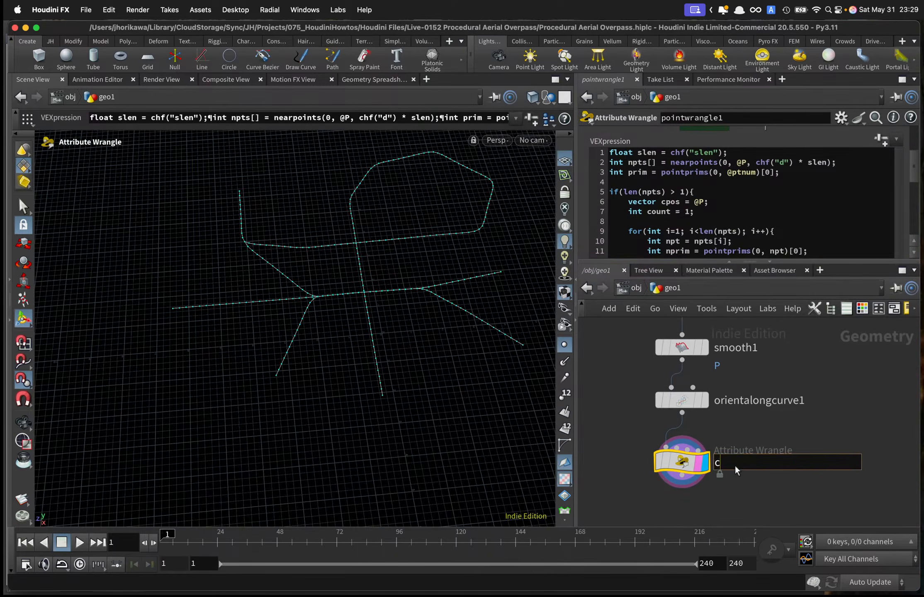
type("ustom_fuse")
key("Return")
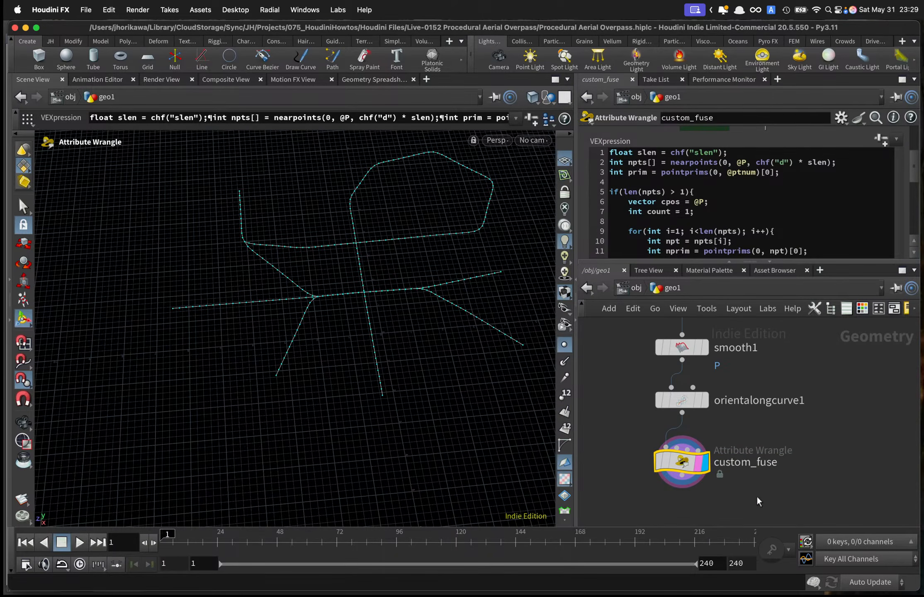
Rename the custom_fuse node as custom_snap.
scroll(741, 486, "down", 2)
left_click(750, 470)
left_click(763, 466)
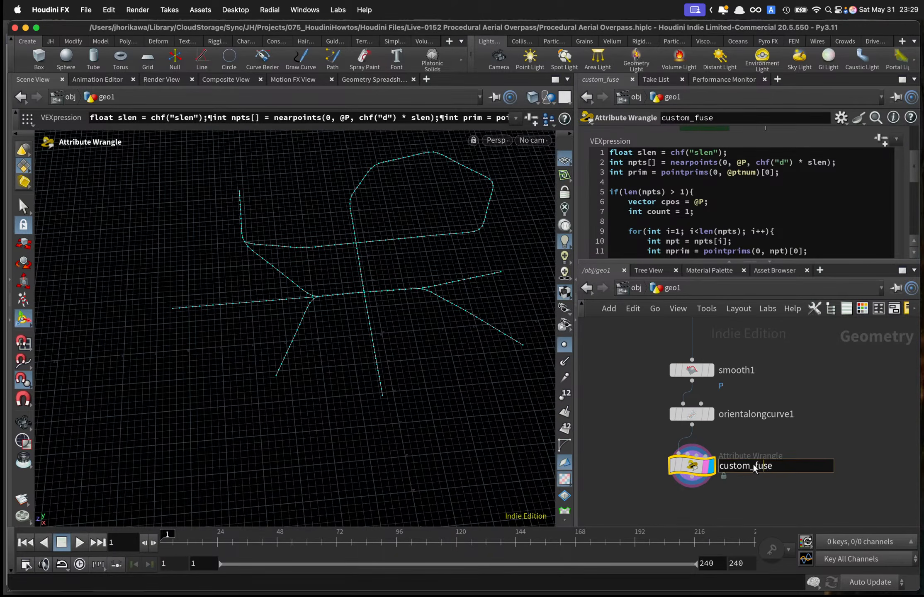
left_click_drag(754, 468, 715, 374)
type("snap")
key("Return")
scroll(795, 459, "down", 2)
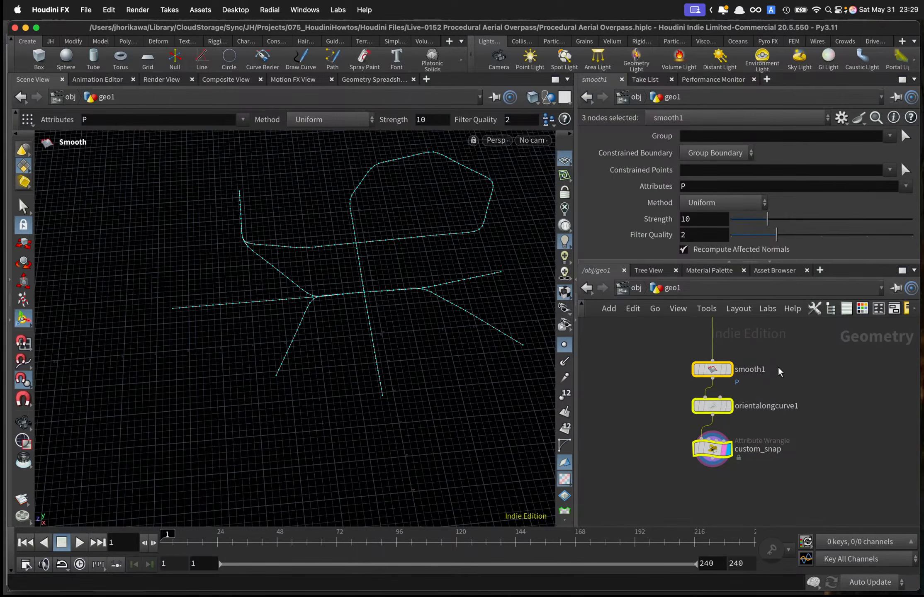
Examine the snapped curves around the merge points in the viewport and return to the custom_snap node in the network.
scroll(784, 392, "down", 2)
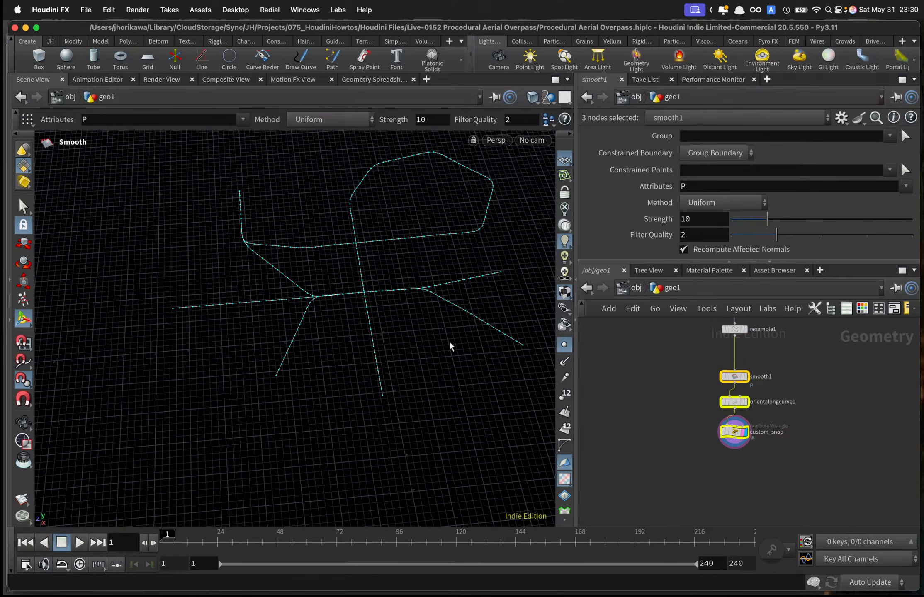
right_click_drag(376, 338, 449, 291, "alt")
right_click_drag(275, 275, 322, 274, "alt")
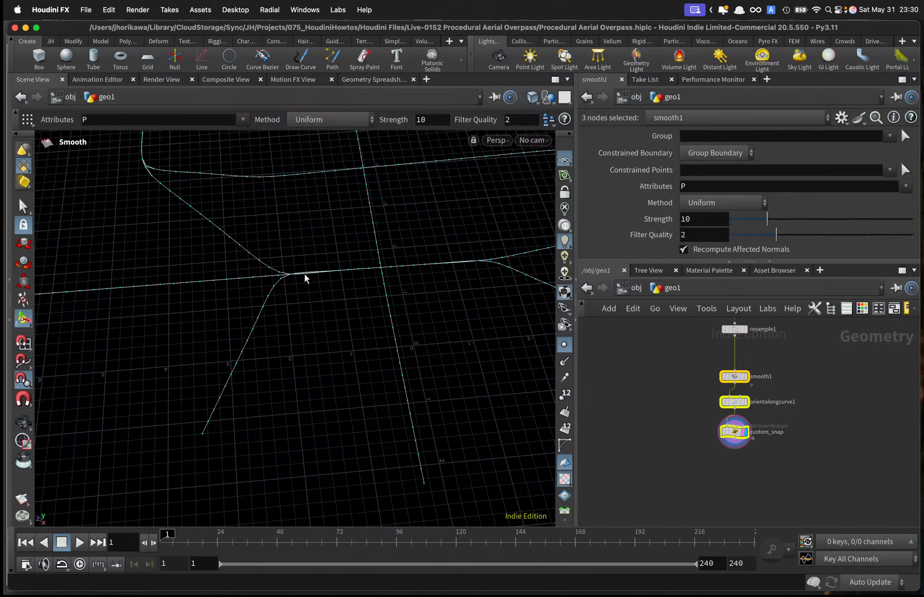
left_click_drag(303, 274, 350, 268, "alt")
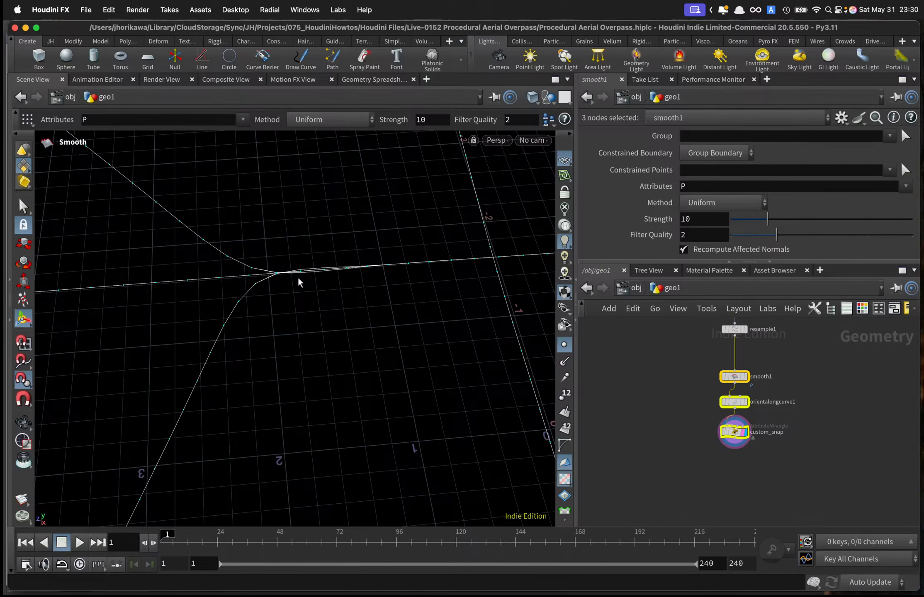
left_click_drag(305, 278, 298, 306, "alt")
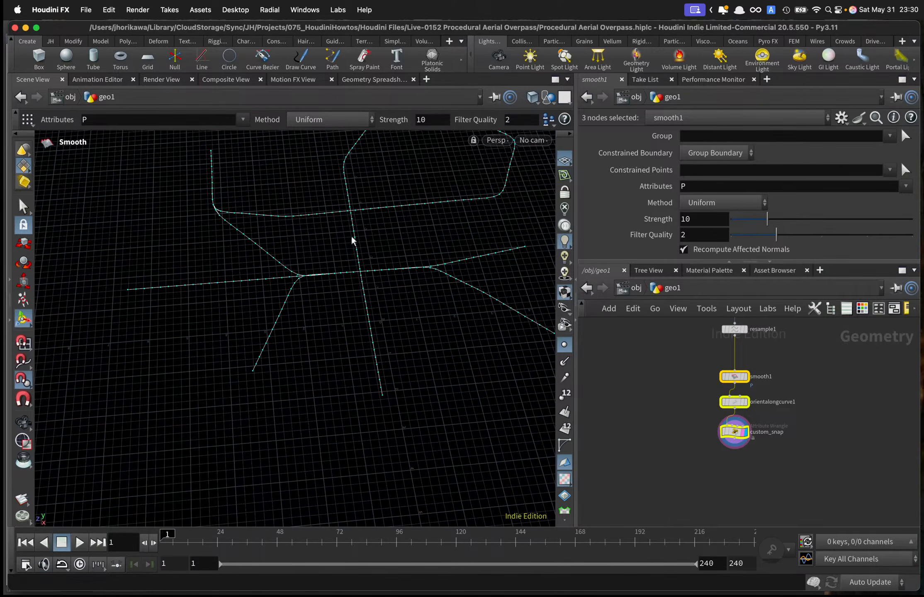
left_click(656, 411)
scroll(735, 433, "up", 3)
scroll(736, 435, "down", 3)
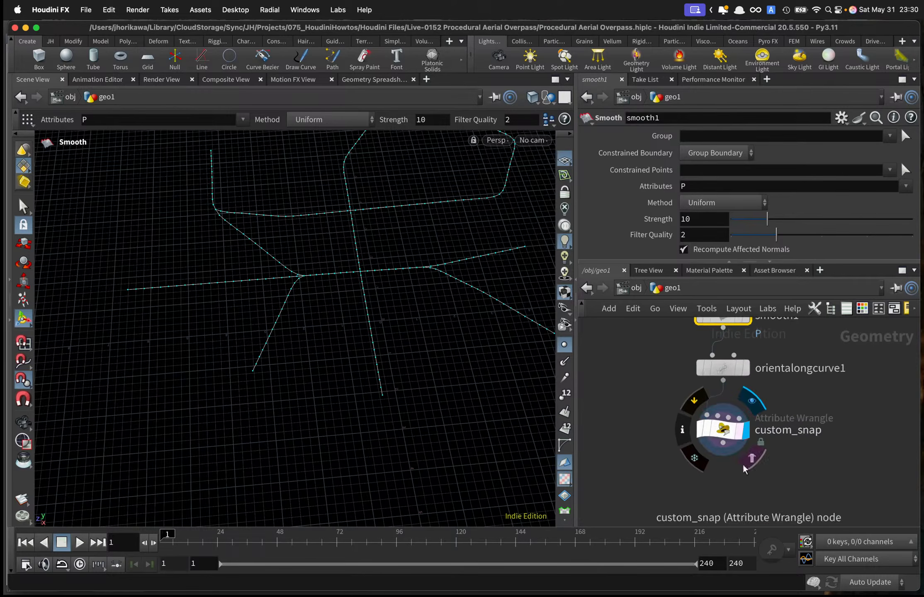
Add a Solver node beside and slightly below the custom_snap wrangle in the geo1 network.
key("Tab")
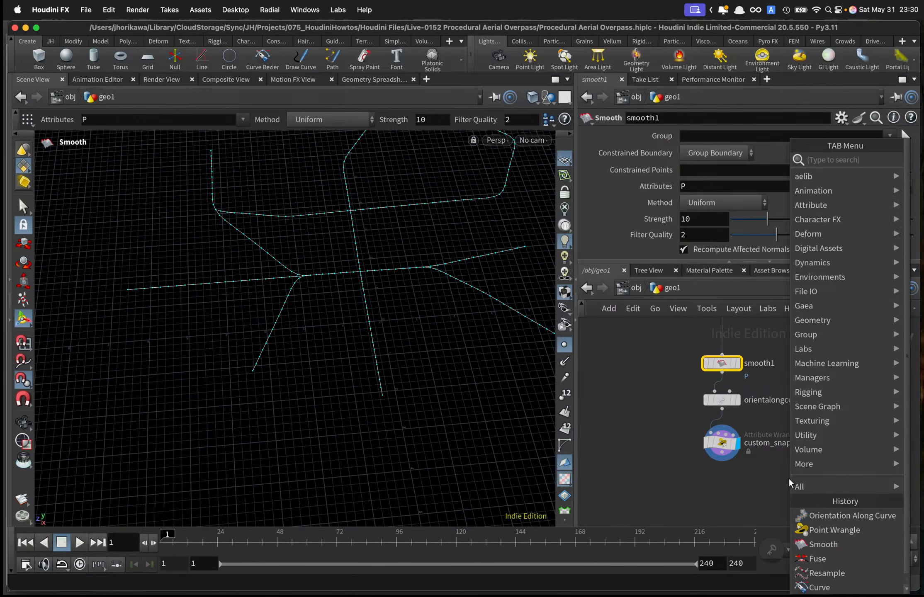
type("solver")
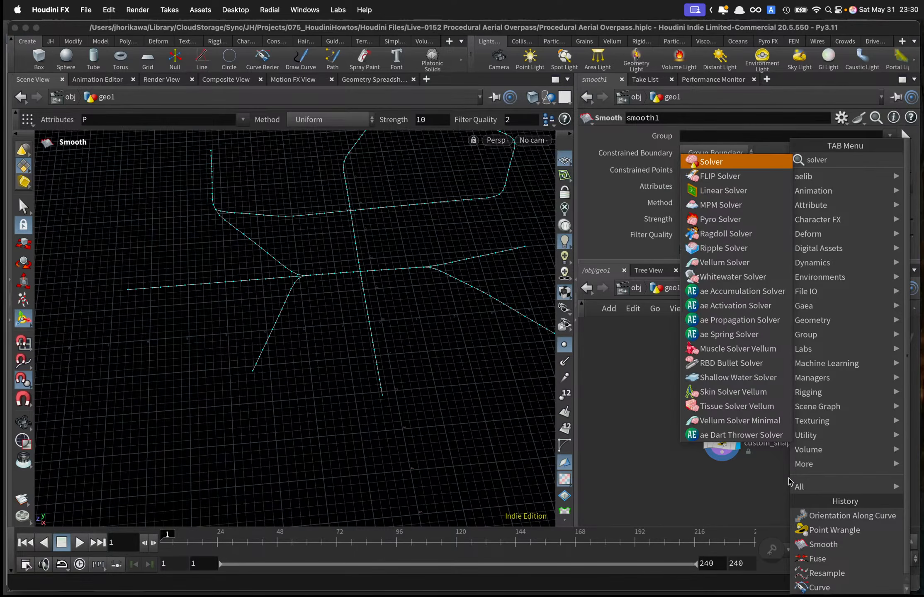
key("Return")
left_click(788, 477)
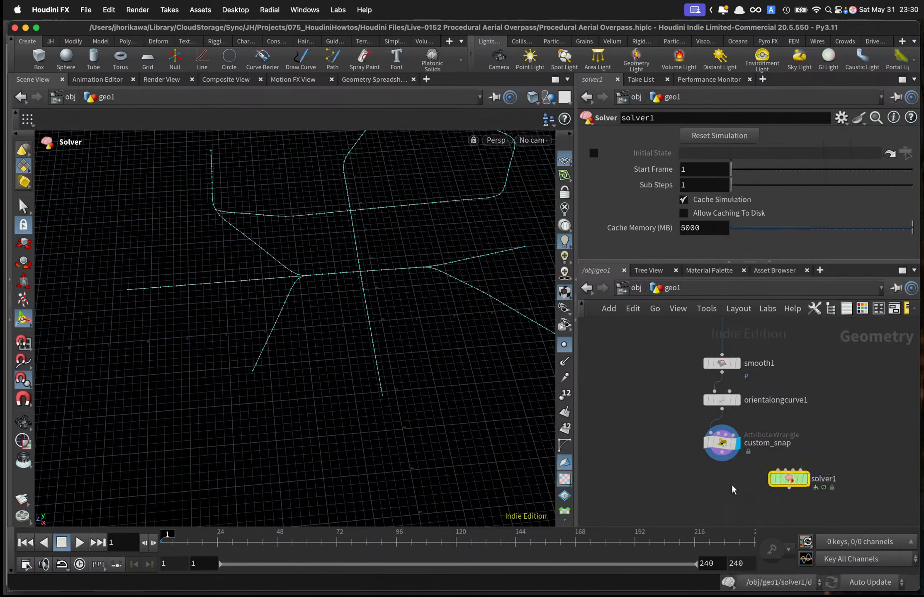
Add a For-Each Number loop block below the custom_snap node.
key("Tab")
type("forea")
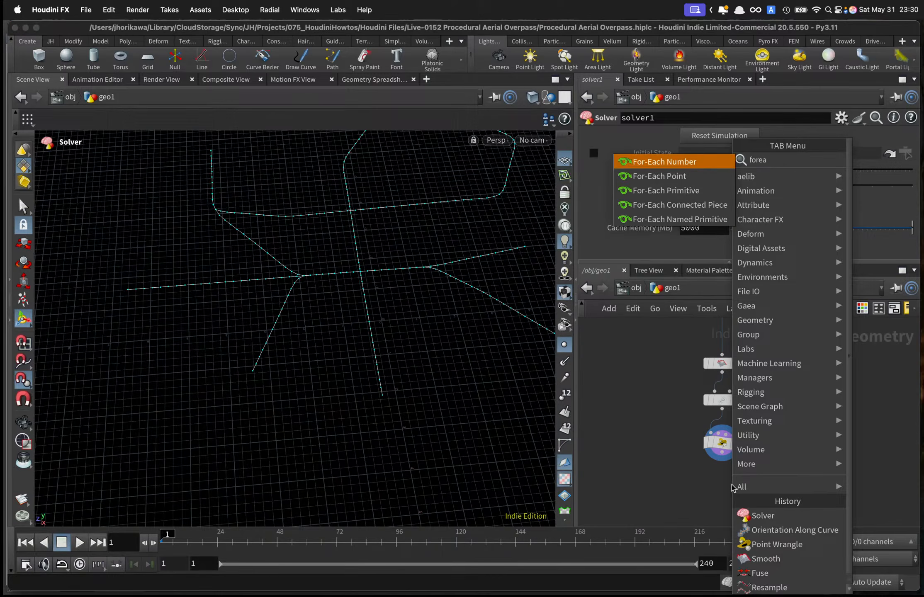
key("Return")
left_click(725, 470)
middle_click_drag(725, 468, 722, 415)
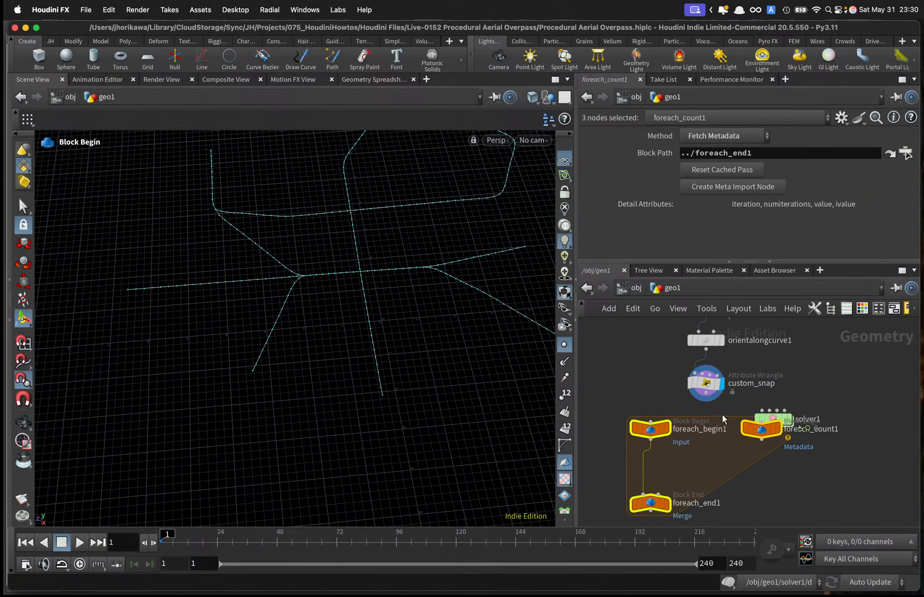
Spread out the for-each metadata node and solver1 so the loop block and the solver no longer overlap.
left_click_drag(762, 430, 683, 429)
middle_click_drag(768, 429, 765, 435)
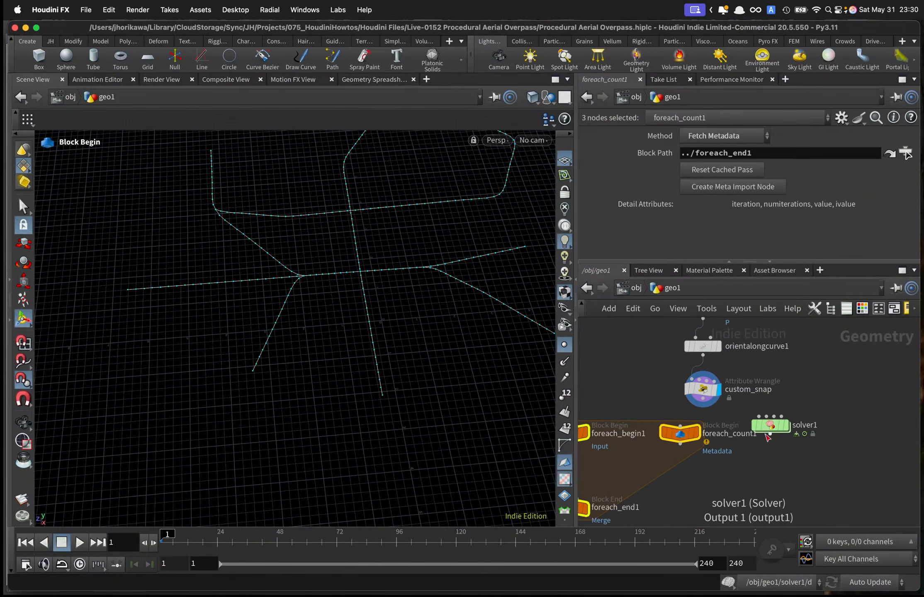
left_click_drag(768, 429, 797, 437)
middle_click_drag(725, 460, 824, 418)
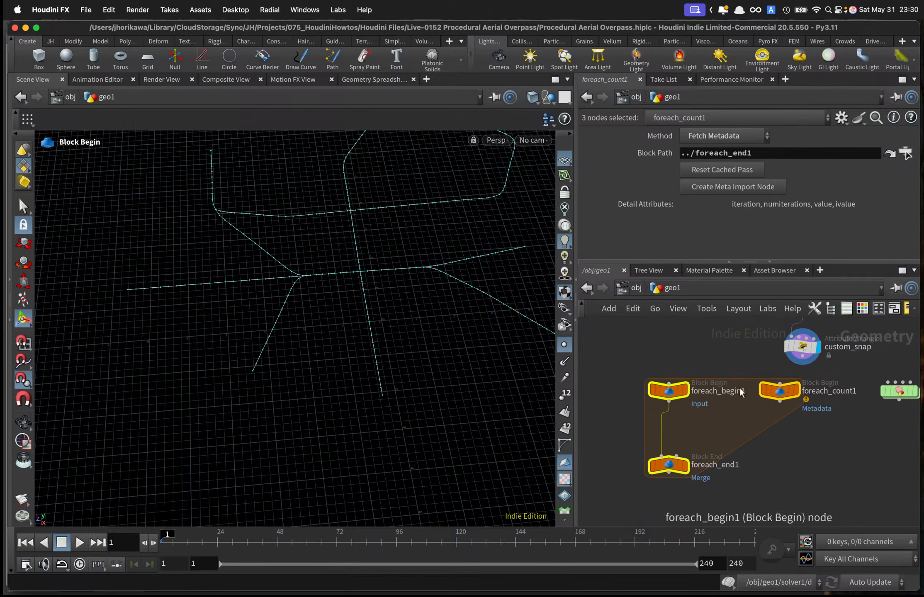
left_click_drag(775, 391, 714, 399)
middle_click_drag(822, 398, 788, 414)
scroll(757, 401, "down", 2)
left_click(769, 395)
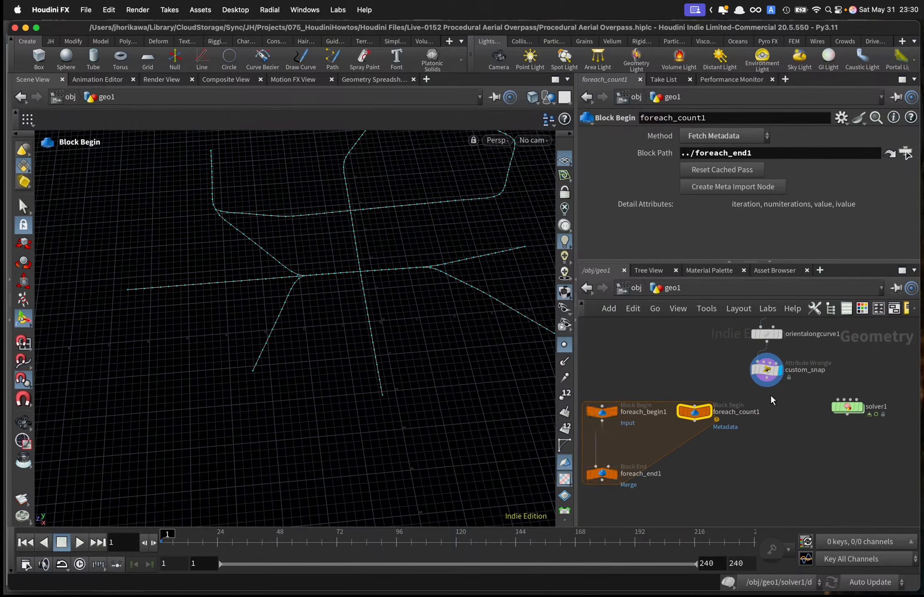
Connect the output of custom_snap to the first input of solver1.
scroll(774, 394, "up", 2)
left_click_drag(763, 371, 862, 405)
middle_click_drag(801, 426, 772, 425)
scroll(772, 426, "up", 1)
scroll(749, 423, "down", 2)
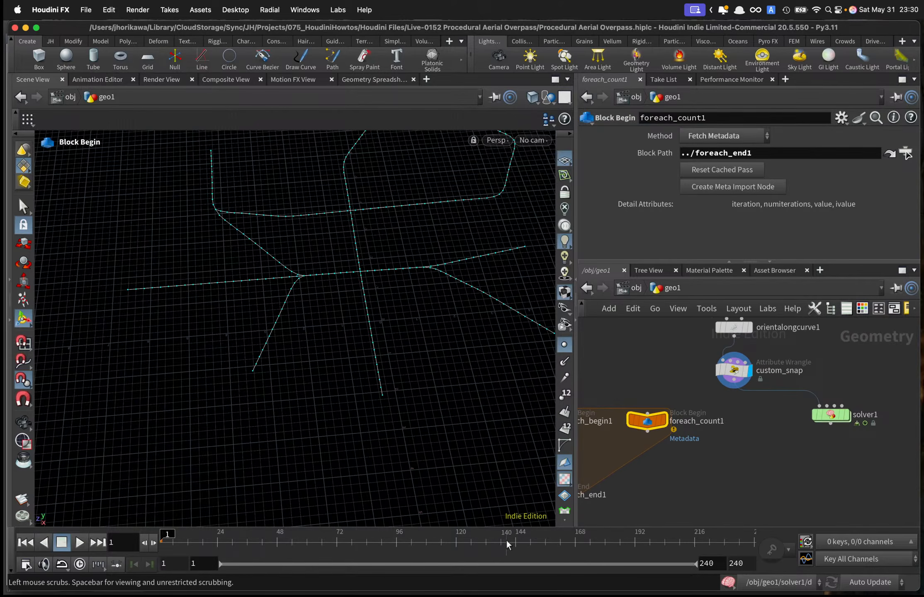
middle_click_drag(799, 449, 764, 457)
scroll(805, 430, "up", 2)
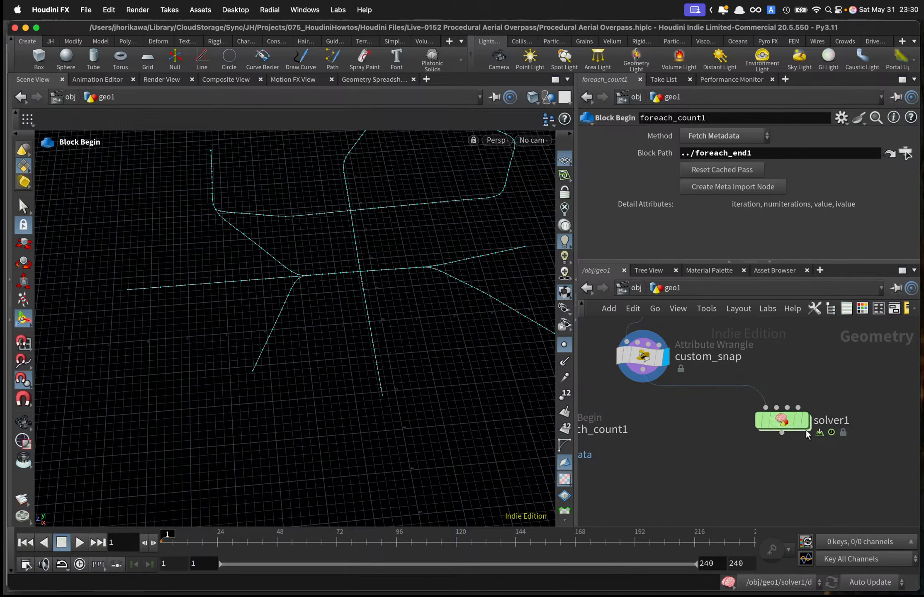
Display solver1, detach it from custom_snap and feed its first input from resample1.
left_click_drag(786, 422, 784, 442)
mouse_move(783, 443)
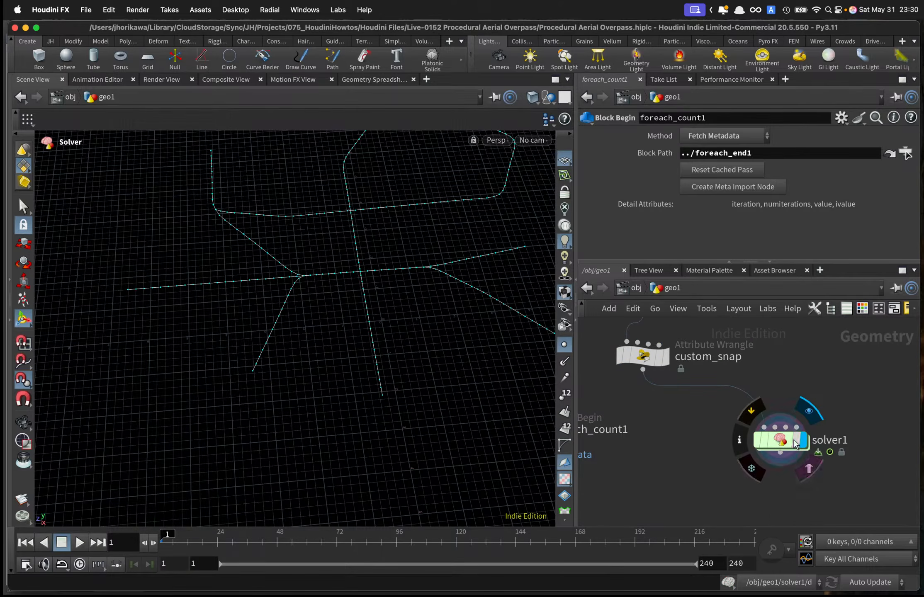
scroll(675, 441, "down", 3)
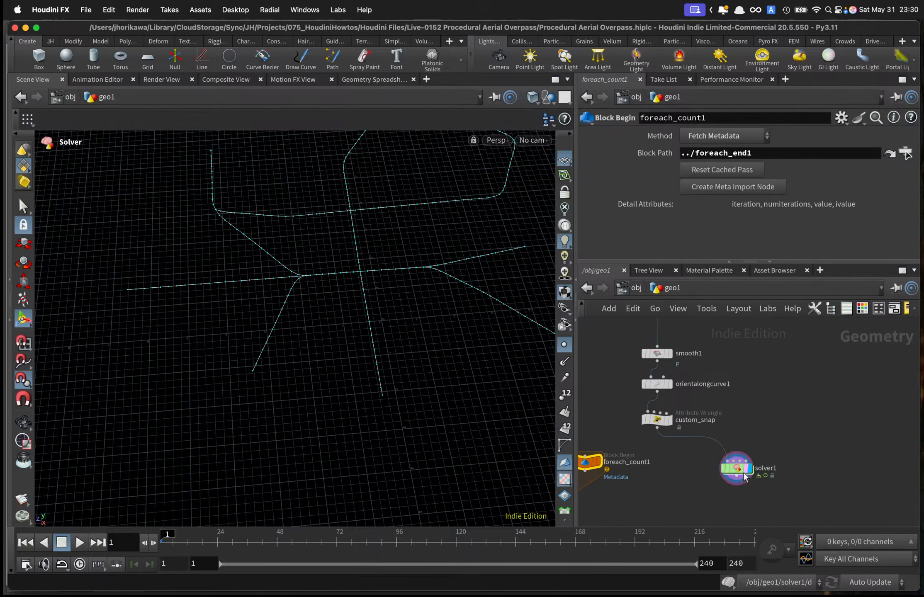
left_click_drag(746, 467, 765, 422)
scroll(648, 386, "up", 2)
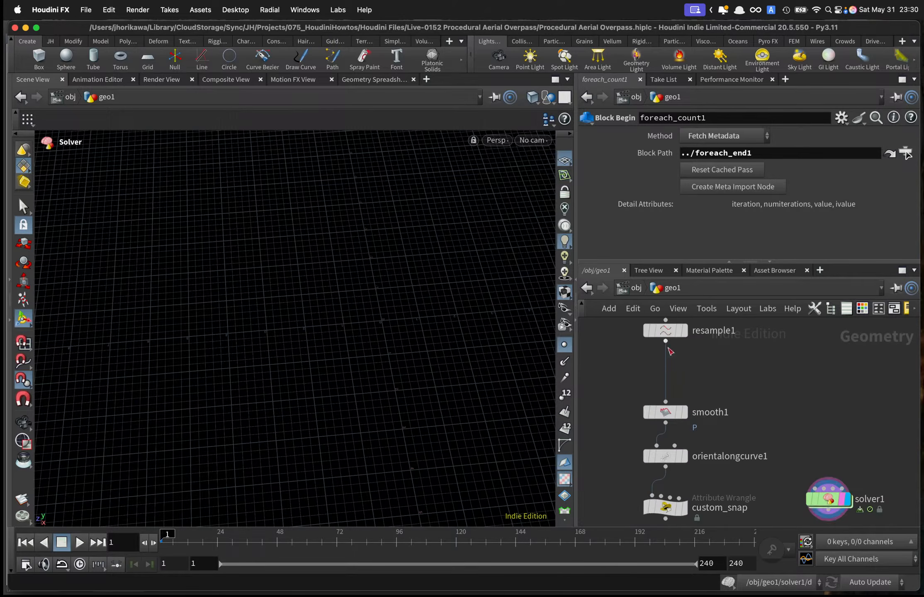
left_click_drag(668, 348, 813, 468)
middle_click_drag(760, 474, 760, 452)
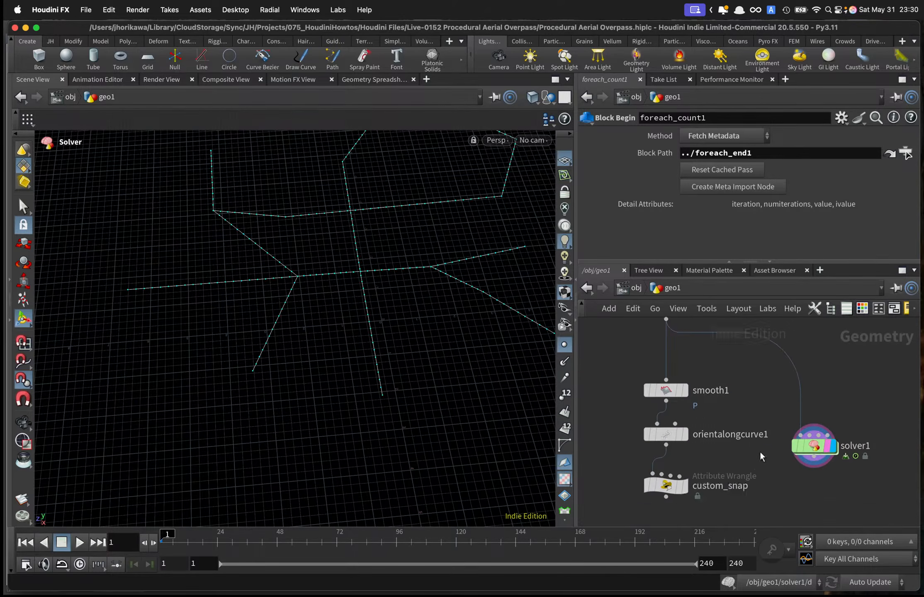
Cut smooth1, orientalongcurve1 and custom_snap from geo1 and paste them into the network inside solver1.
left_click_drag(731, 476, 641, 344)
key("super+x")
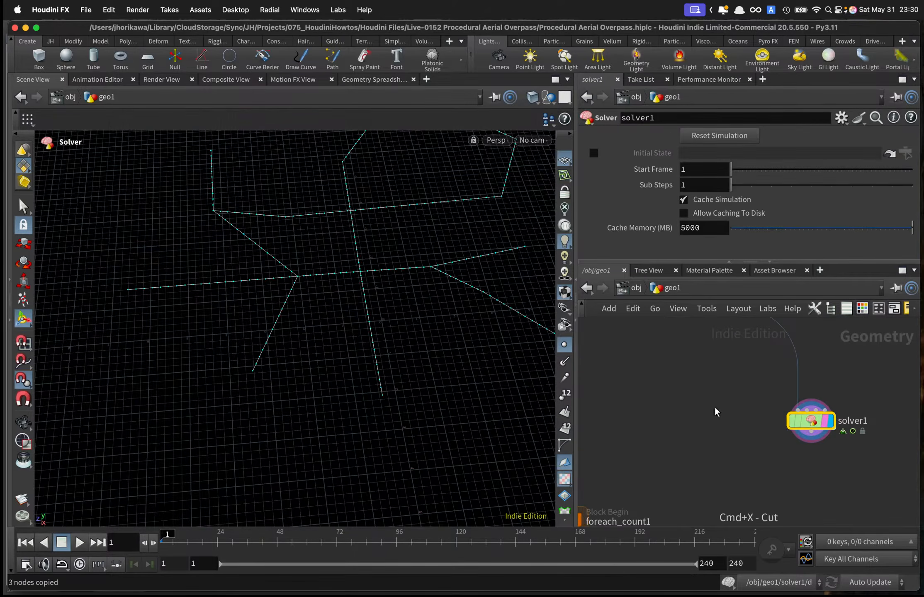
key("i")
key("super+v")
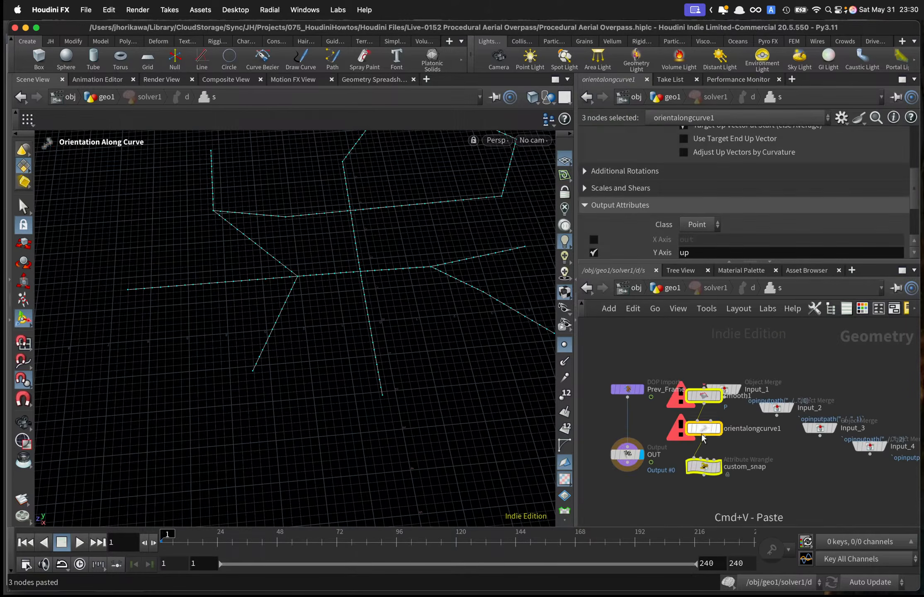
Insert the smooth1, orientalongcurve1 and custom_snap chain between Prev_Frame and OUT, using rounded network wires.
scroll(647, 447, "down", 3)
left_click_drag(634, 454, 634, 500)
scroll(689, 493, "up", 5)
mouse_move(698, 484)
left_mouse_down()
mouse_move(690, 359)
mouse_move(661, 376)
mouse_move(602, 377)
mouse_move(595, 387)
left_mouse_up()
middle_click_drag(673, 411, 723, 385)
key("shift+s")
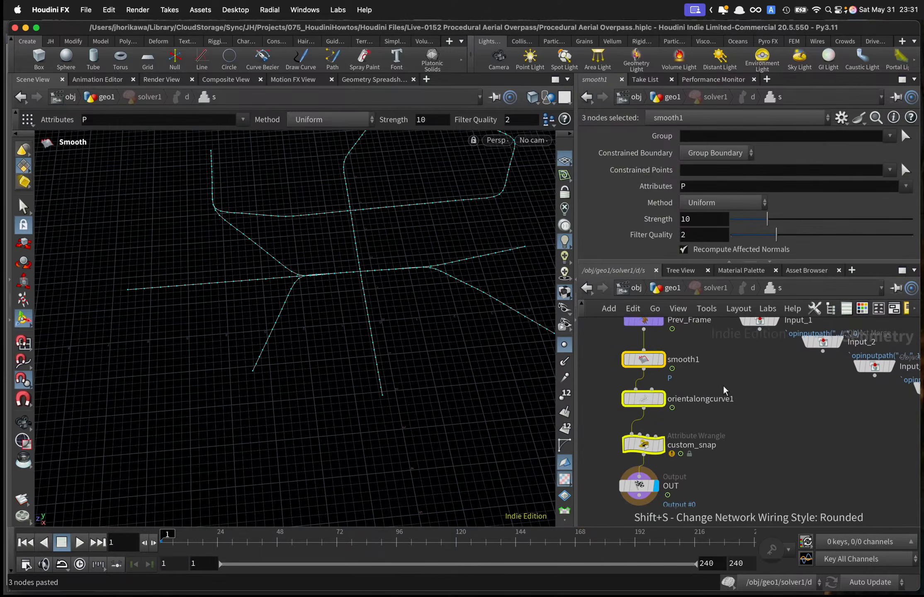
Select the OUT node inside the solver, save the scene file and adjust the node's placement under custom_snap.
left_click(667, 474)
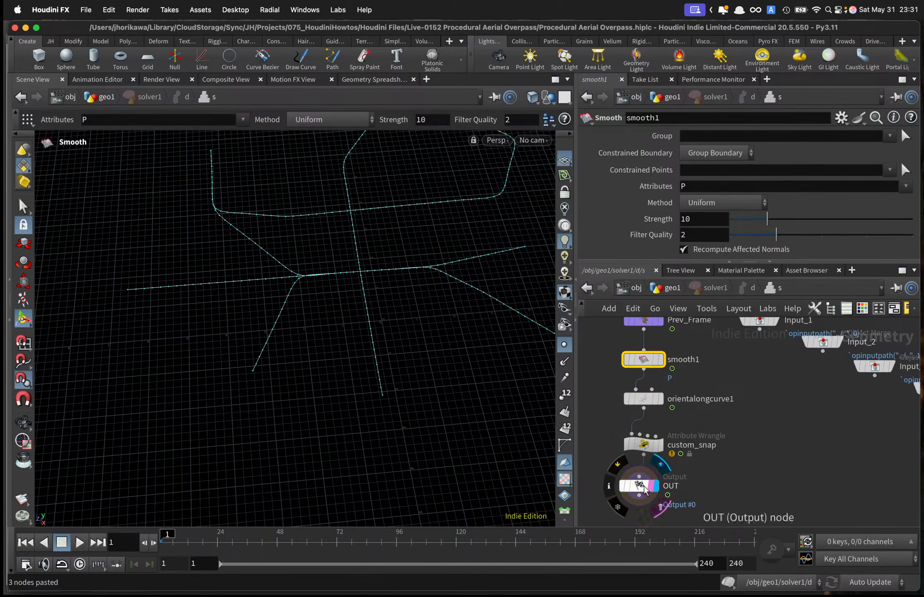
left_click(645, 490)
key("super+s")
scroll(720, 442, "down", 1)
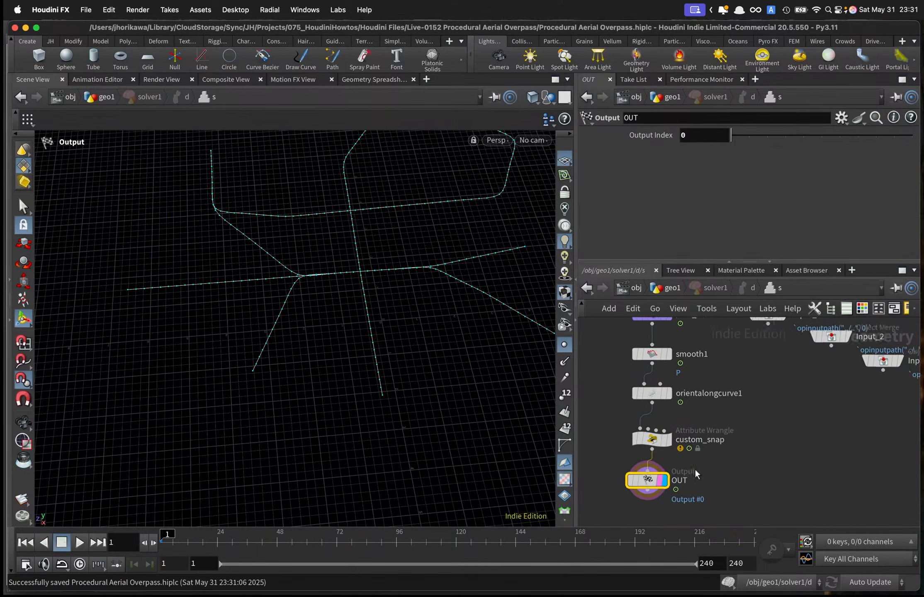
scroll(711, 456, "up", 1)
left_click_drag(663, 495, 668, 498)
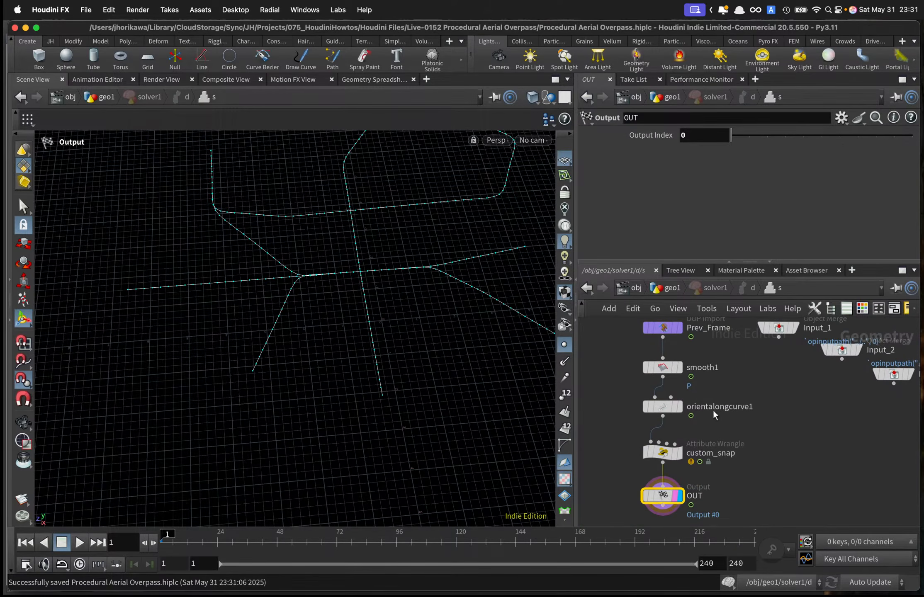
Check custom_snap's node info and Slen expression, and copy the Length parameter of resample1 in geo1.
middle_click(664, 456)
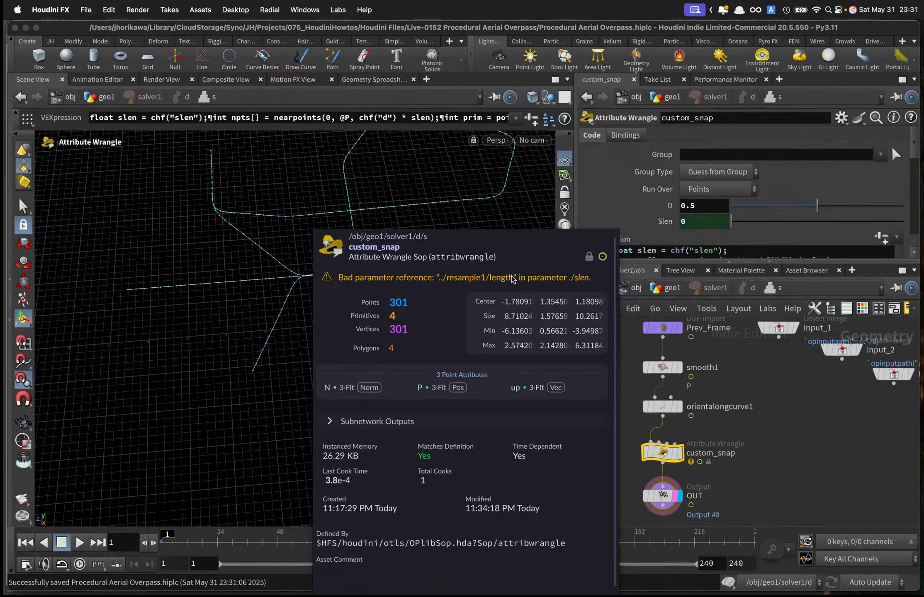
left_click(667, 226)
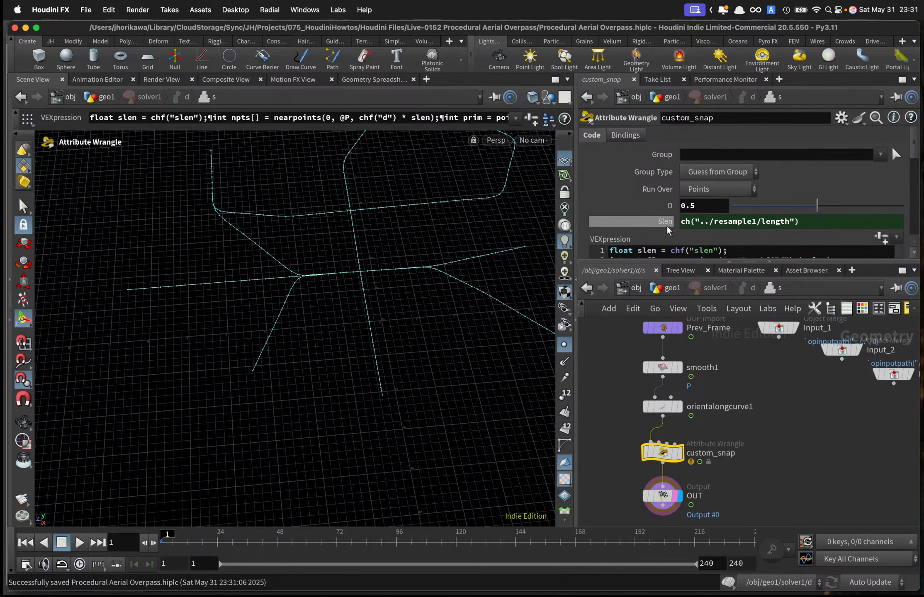
left_click(673, 289)
scroll(716, 465, "down", 6)
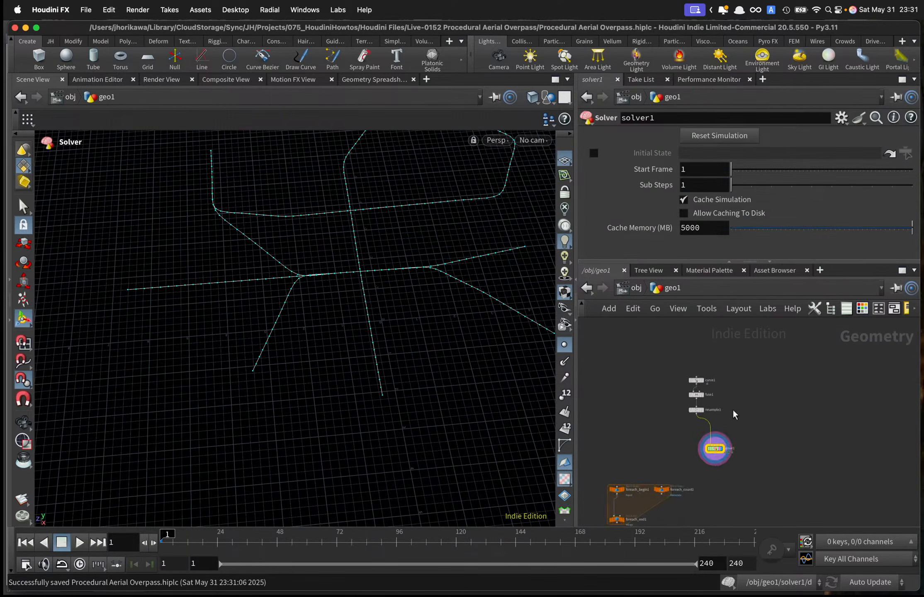
middle_click_drag(733, 409, 736, 455)
scroll(713, 433, "up", 6)
middle_click_drag(716, 505, 709, 450)
left_click(663, 434)
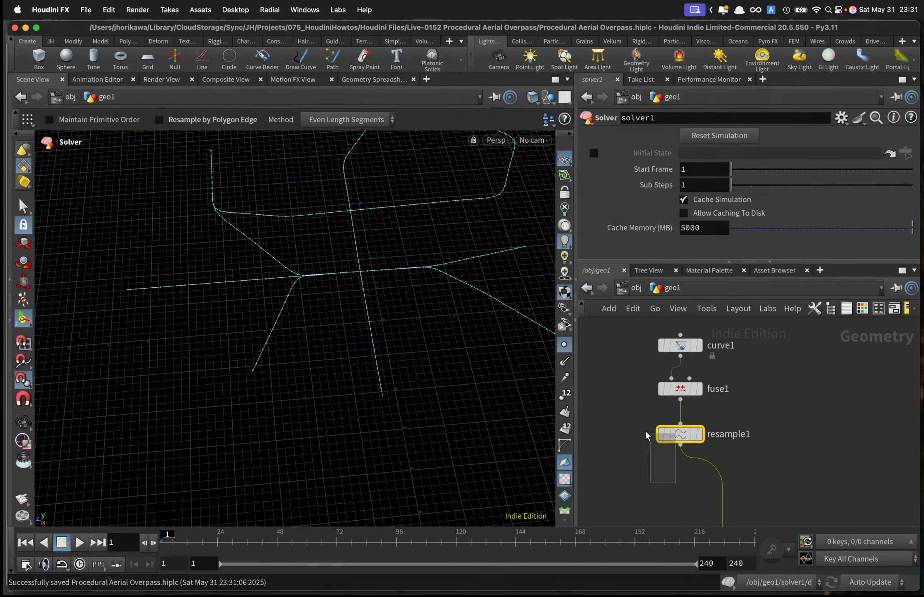
scroll(666, 232, "down", 1)
right_click(667, 228)
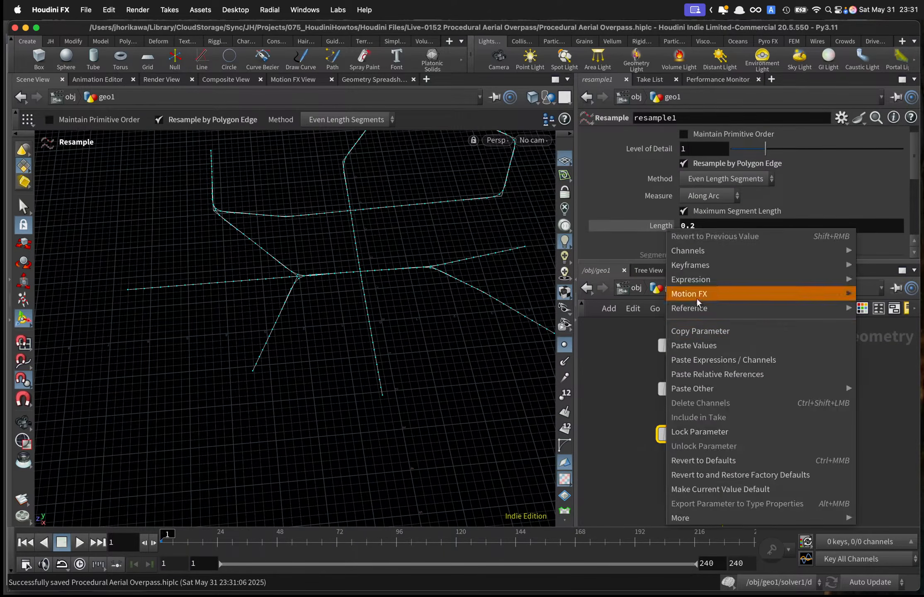
left_click(701, 331)
scroll(700, 350, "down", 2)
scroll(729, 411, "up", 2)
Paste the copied length as a relative reference into custom_snap's Slen inside the solver, giving ch("../../../../resample1/length").
double_click(715, 481)
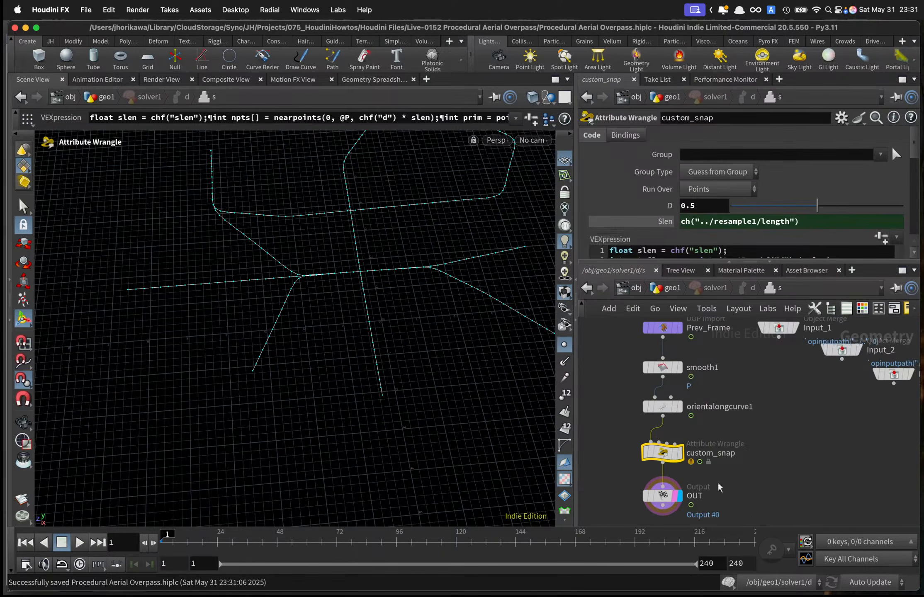
right_click(657, 226)
mouse_move(704, 270)
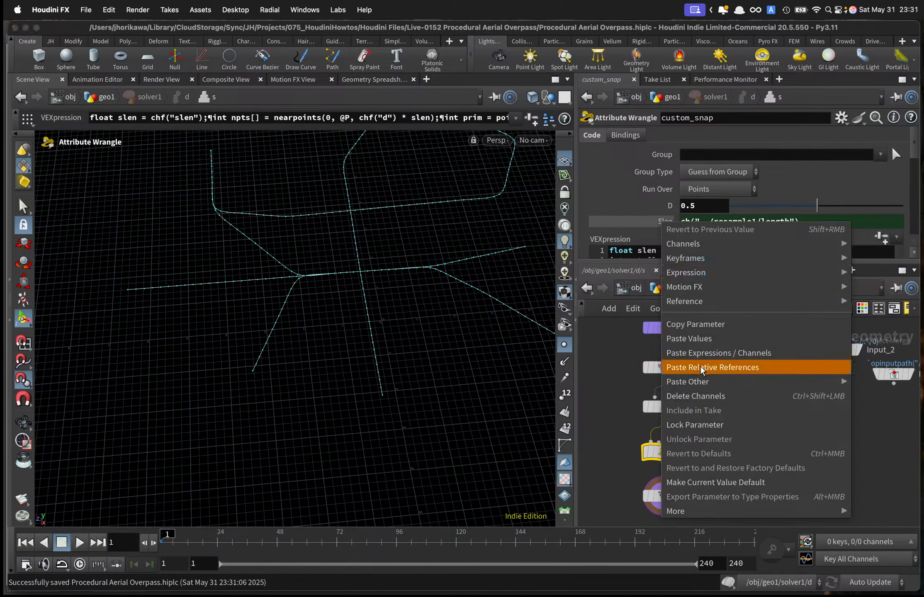
left_click(729, 364)
left_click(661, 224)
left_click(661, 224)
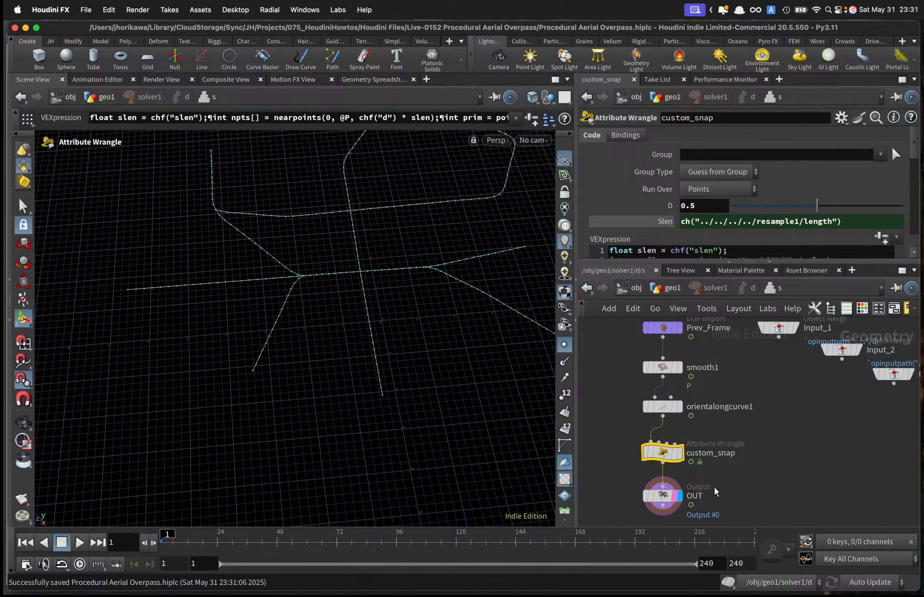
Return to the geo1 network and place solver1 directly below resample1.
left_click(662, 496)
left_click(668, 287)
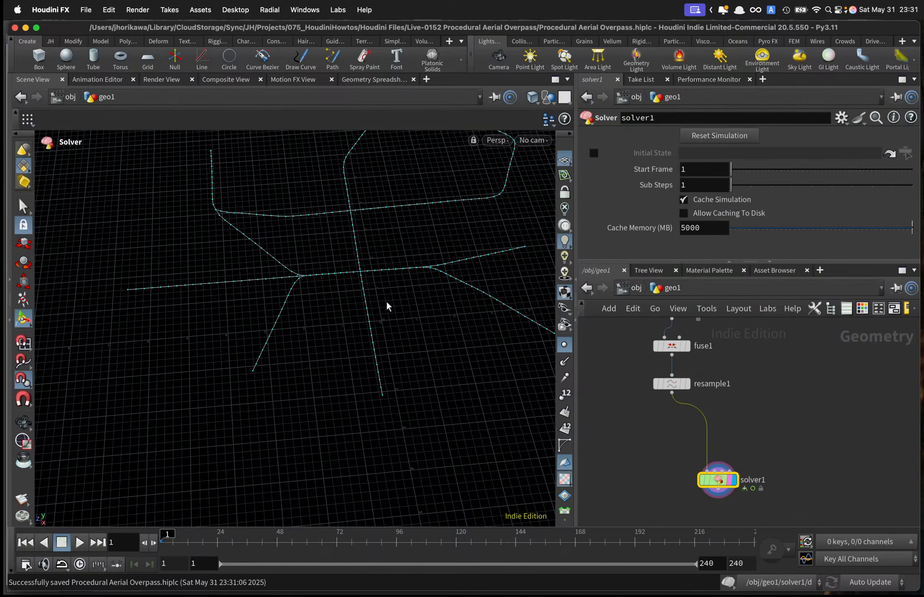
left_click_drag(386, 301, 344, 365)
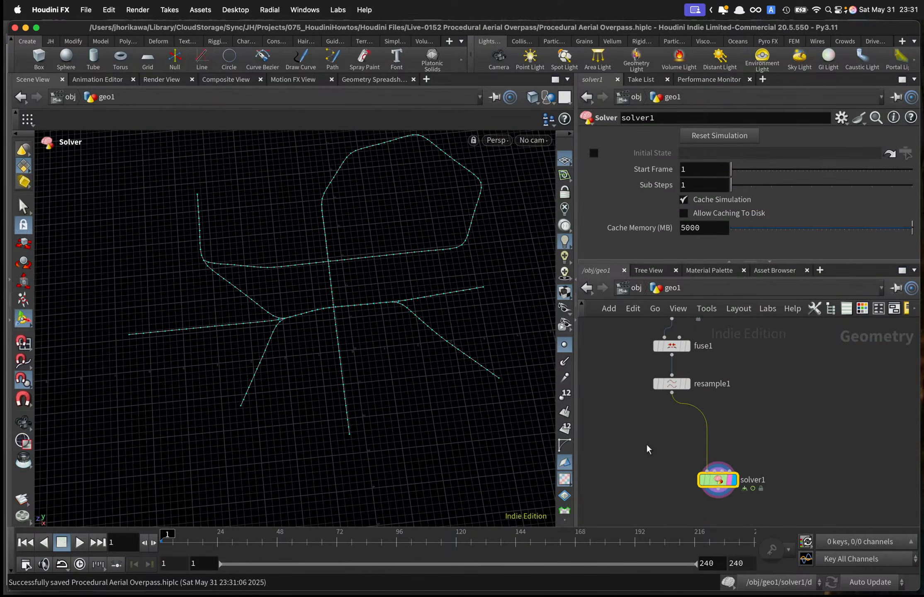
left_click_drag(734, 481, 675, 442)
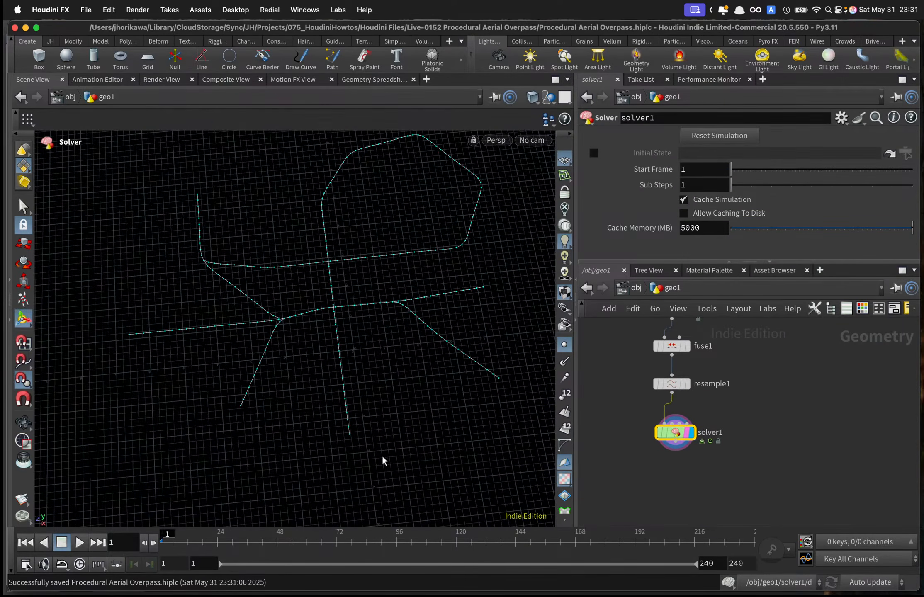
Play the solver simulation, scrub to frame 135 and examine the smoothed curves at the road junctions up close.
left_click(78, 545)
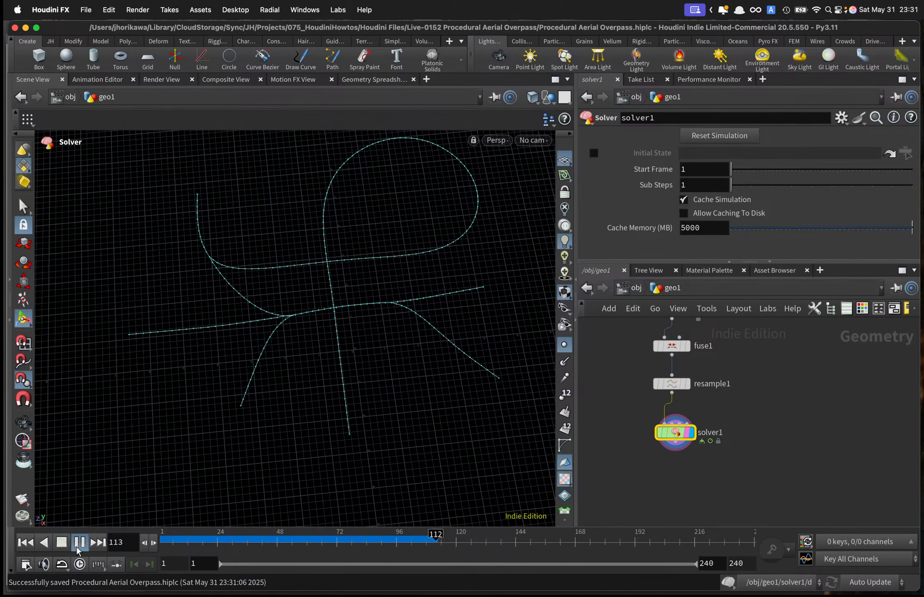
left_click(77, 546)
key("Escape")
left_click_drag(248, 420, 414, 352)
left_click_drag(456, 543, 328, 538)
left_click_drag(408, 533, 492, 537)
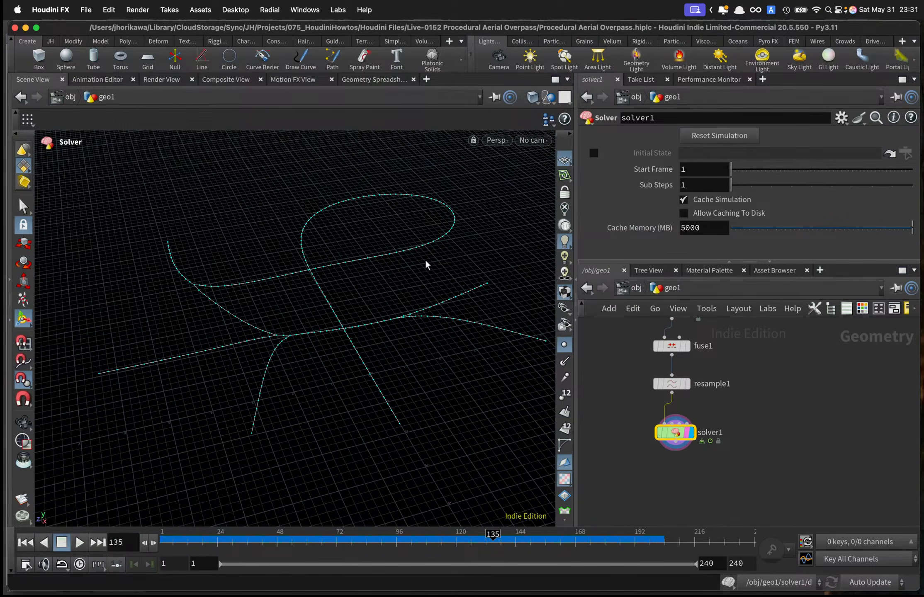
right_click_drag(291, 335, 399, 304, "alt")
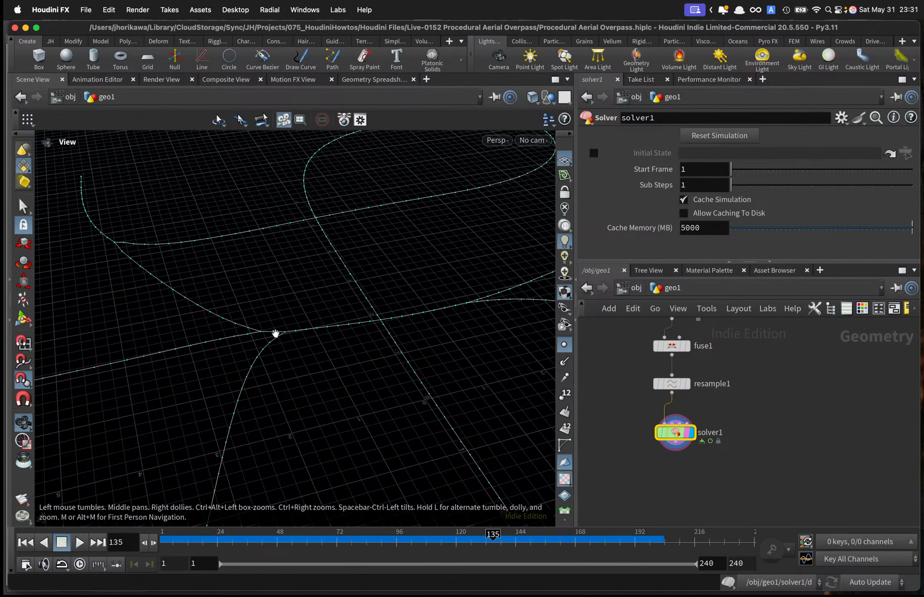
left_click_drag(315, 333, 304, 364)
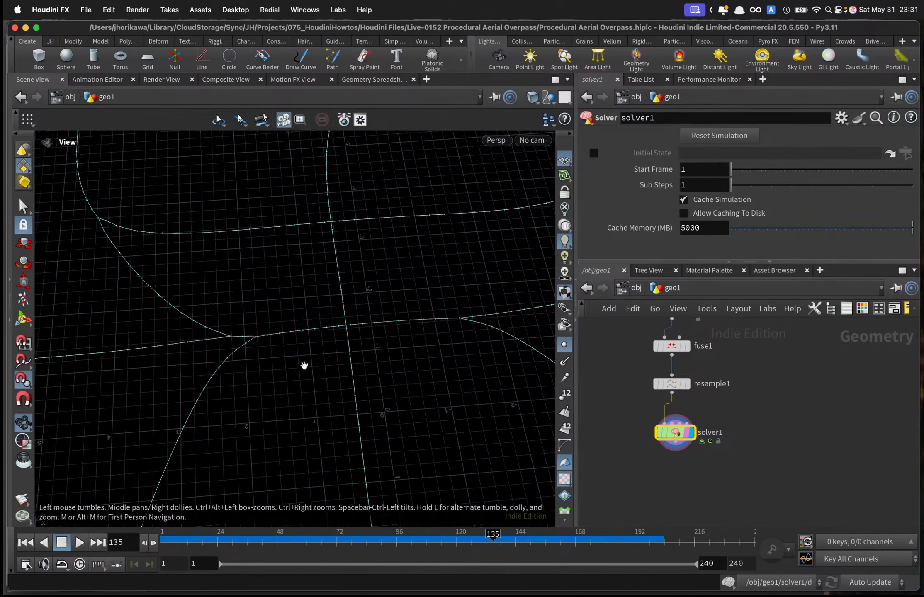
Examine the smoothed curves at the road junctions from several angles and scrub the simulation to frame 166.
left_click_drag(206, 345, 264, 326)
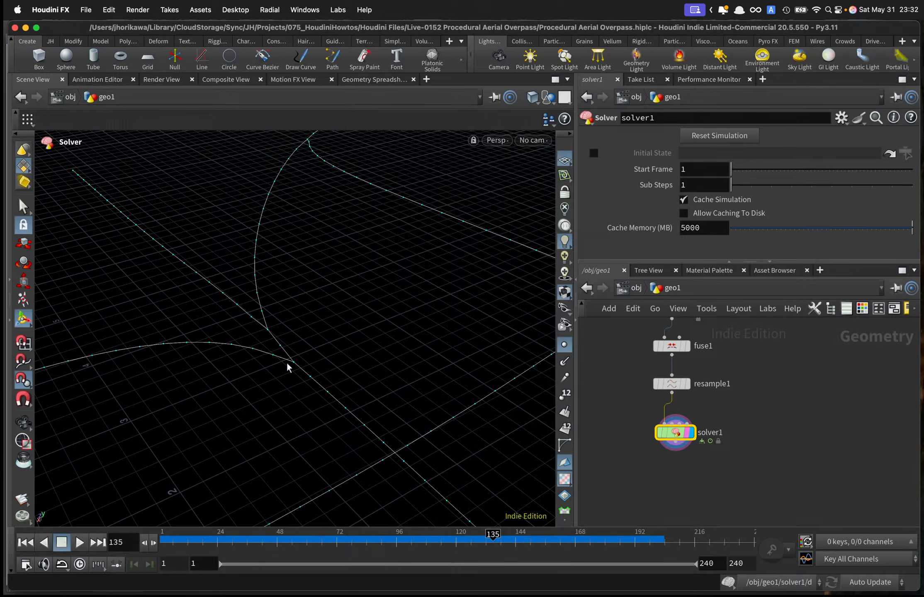
key("Escape")
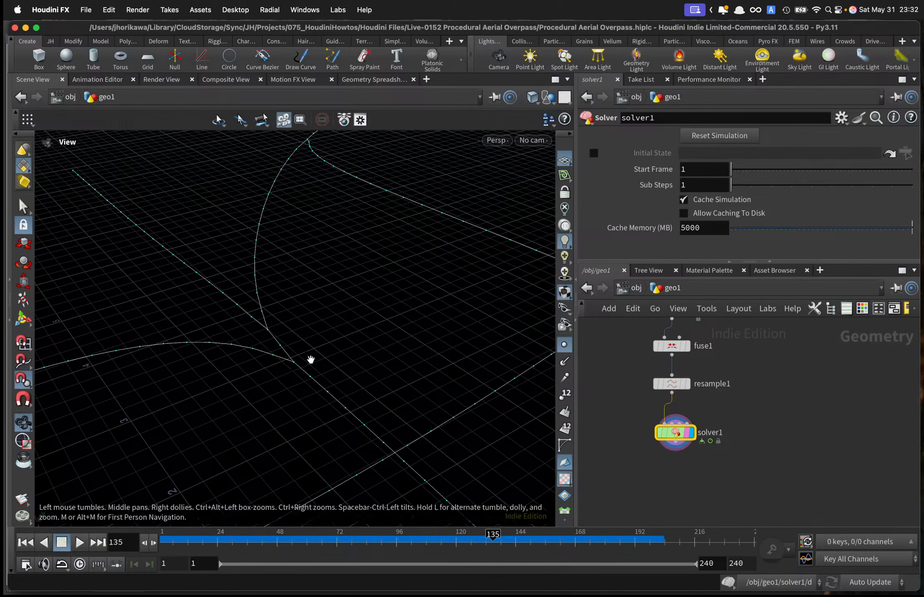
left_click_drag(309, 360, 309, 416)
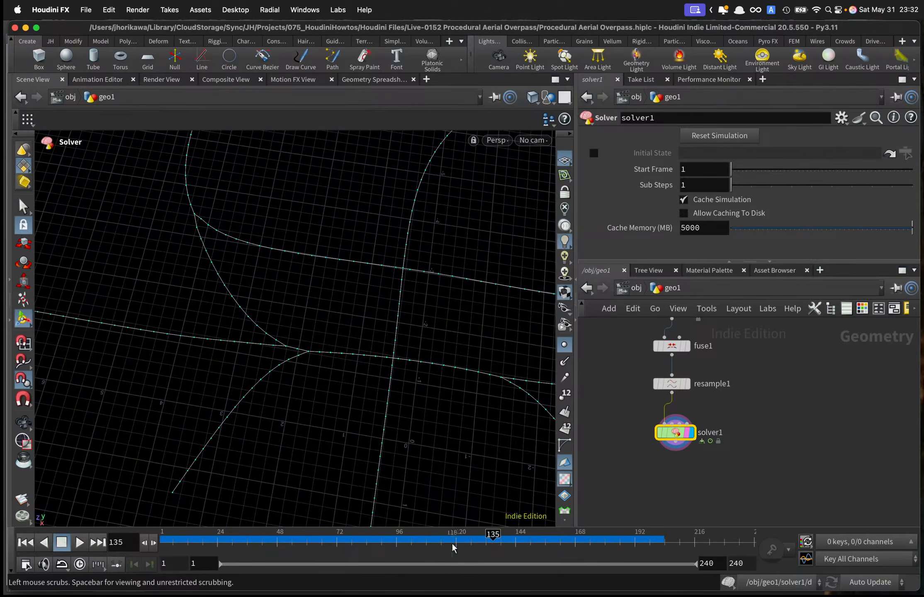
left_click_drag(454, 547, 572, 540)
Add an Attribute Blur node beside solver1, feed it from resample1 and display its result.
scroll(790, 450, "down", 3)
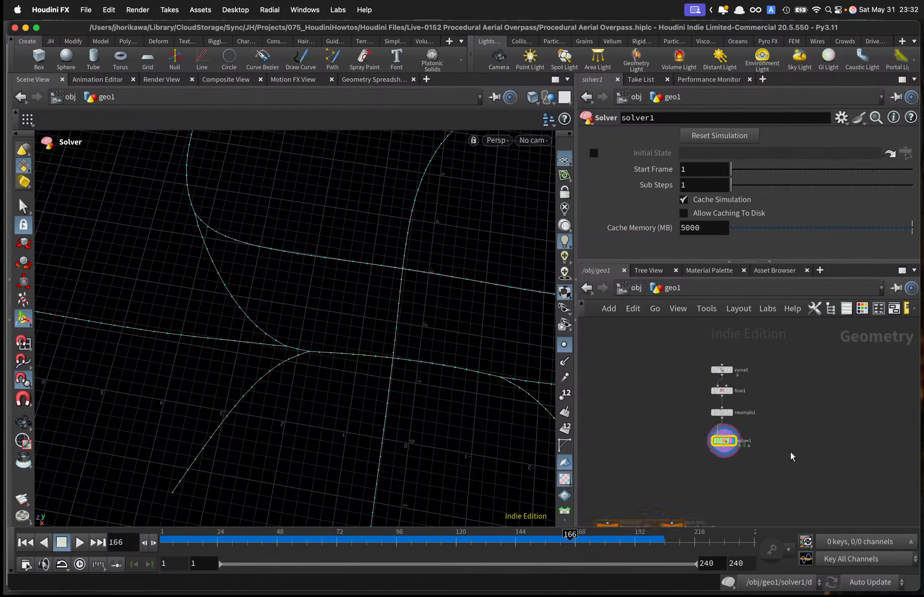
scroll(735, 408, "down", 1)
middle_click_drag(735, 409, 757, 382)
scroll(766, 380, "up", 2)
key("Tab")
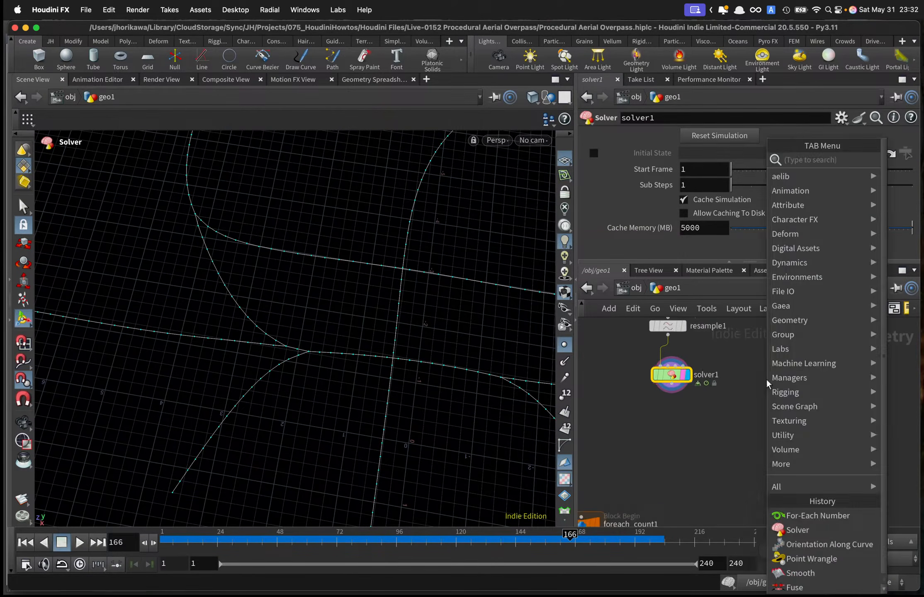
type("smooth")
key("Return")
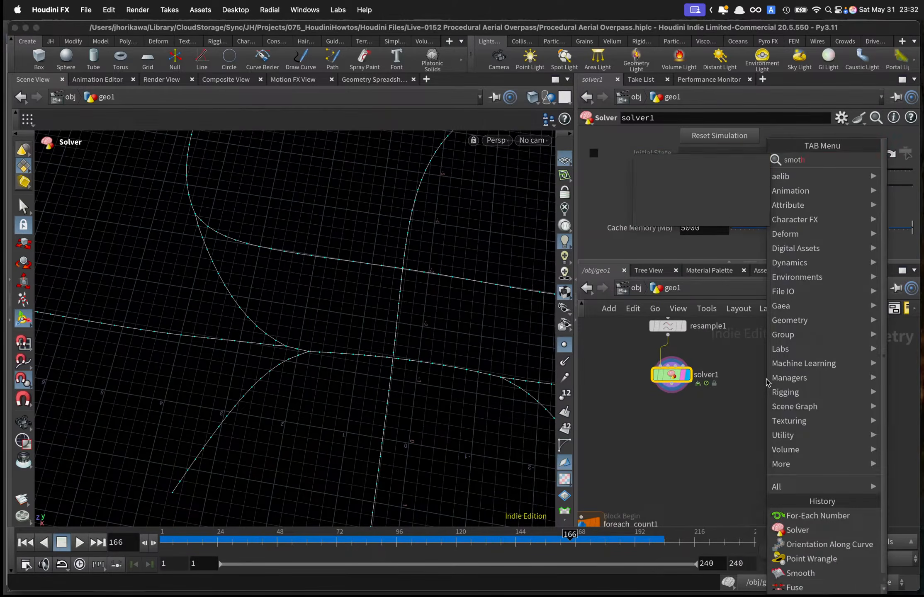
key("Tab")
type("attribute")
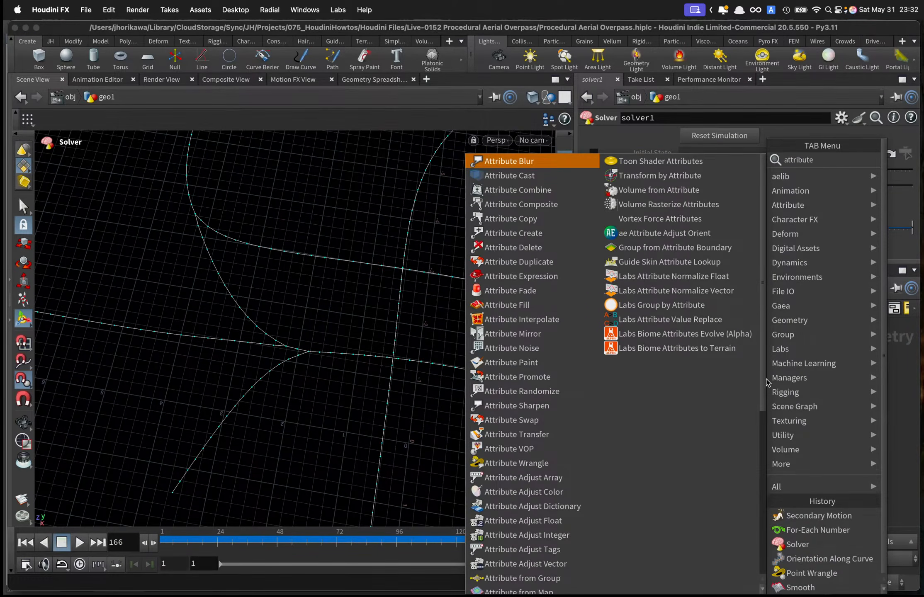
key("Return")
left_click(759, 379)
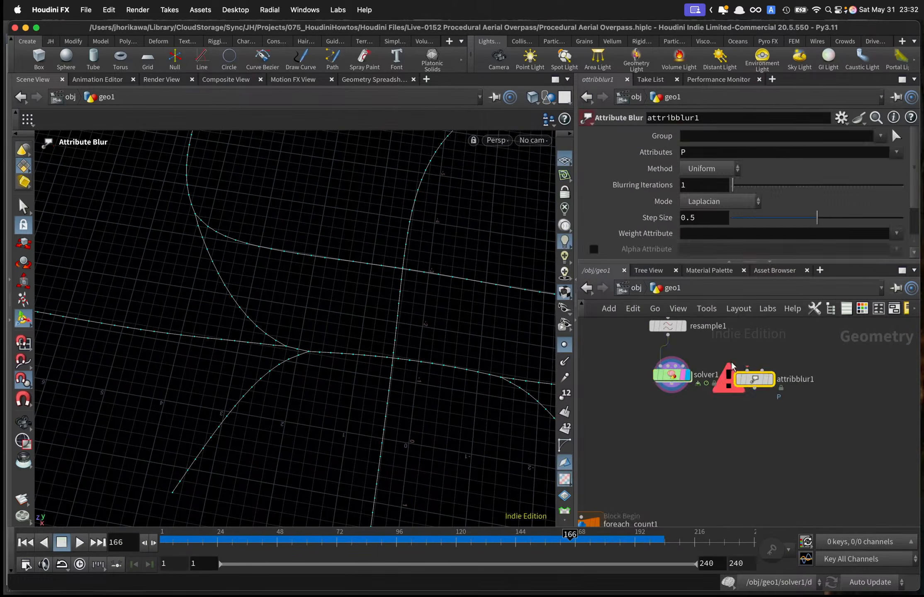
left_click(744, 369)
left_click(741, 370)
scroll(742, 370, "up", 3)
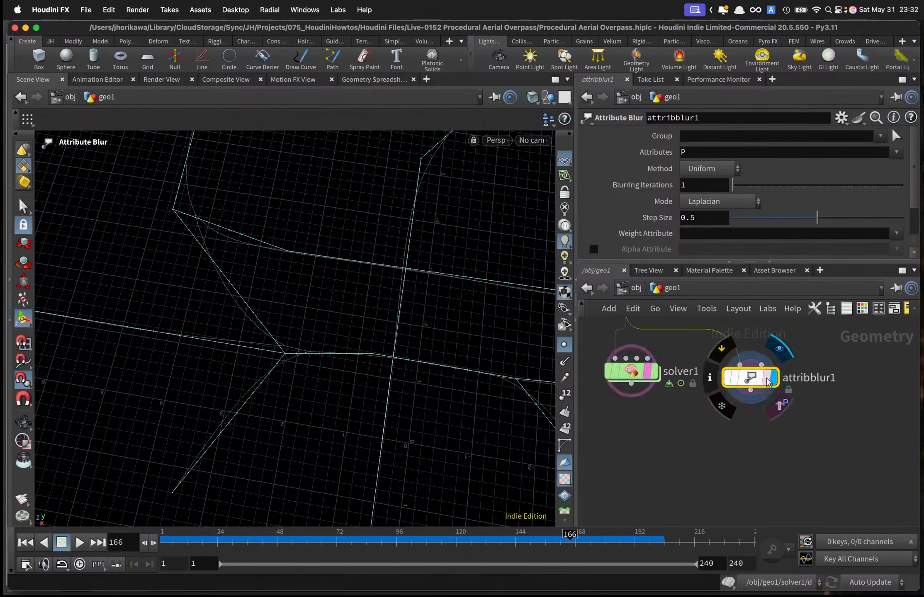
Set attribblur1's Blurring Iterations to 36, align the node with solver1 and examine the blurred curves at the junctions.
scroll(631, 244, "down", 3)
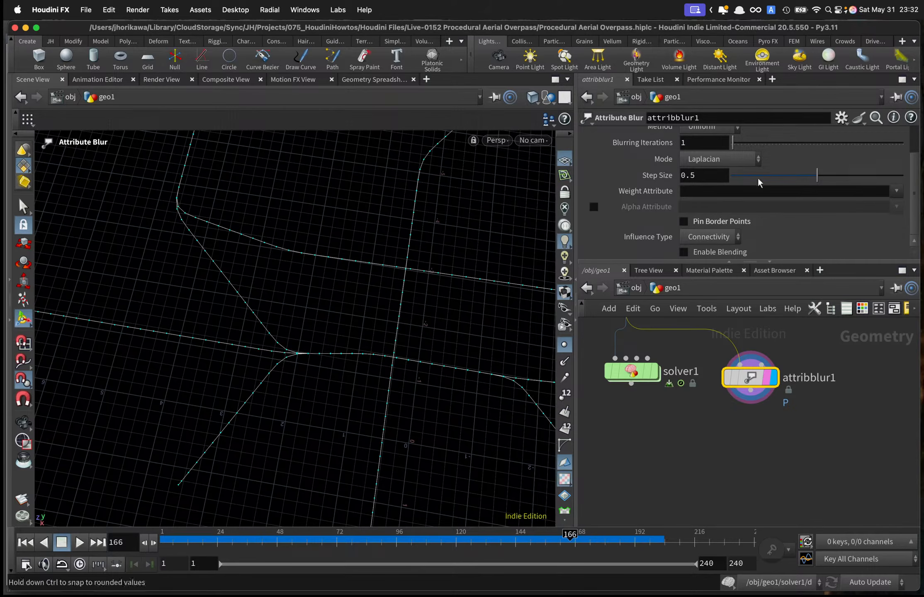
left_click_drag(748, 144, 792, 143)
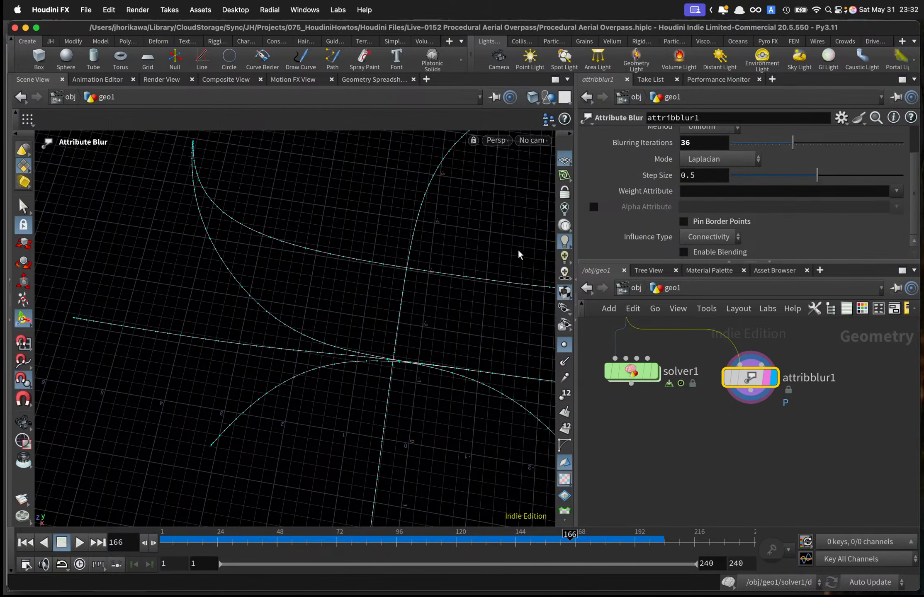
right_click_drag(412, 290, 327, 312, "alt")
left_click_drag(328, 312, 235, 309, "alt")
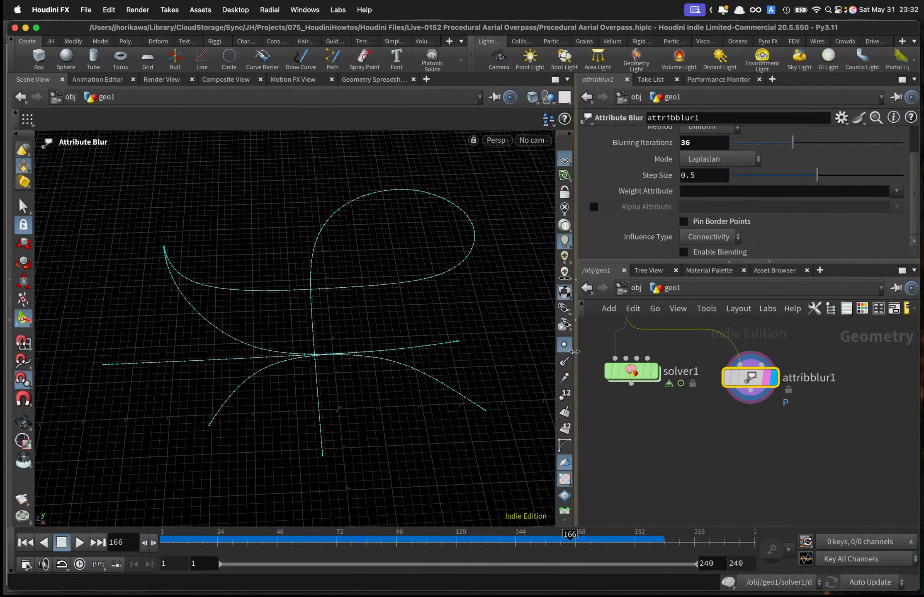
left_click_drag(749, 386, 759, 379)
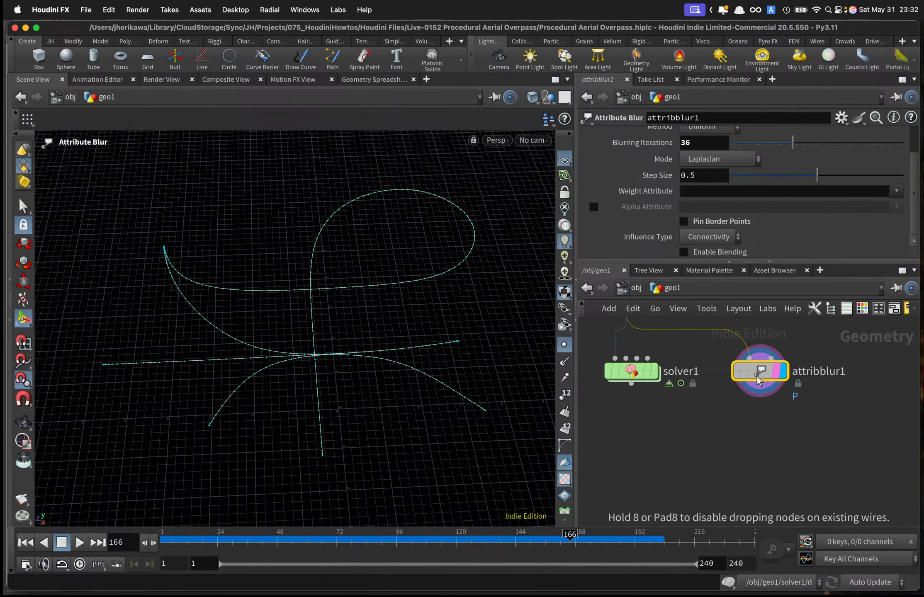
mouse_move(751, 381)
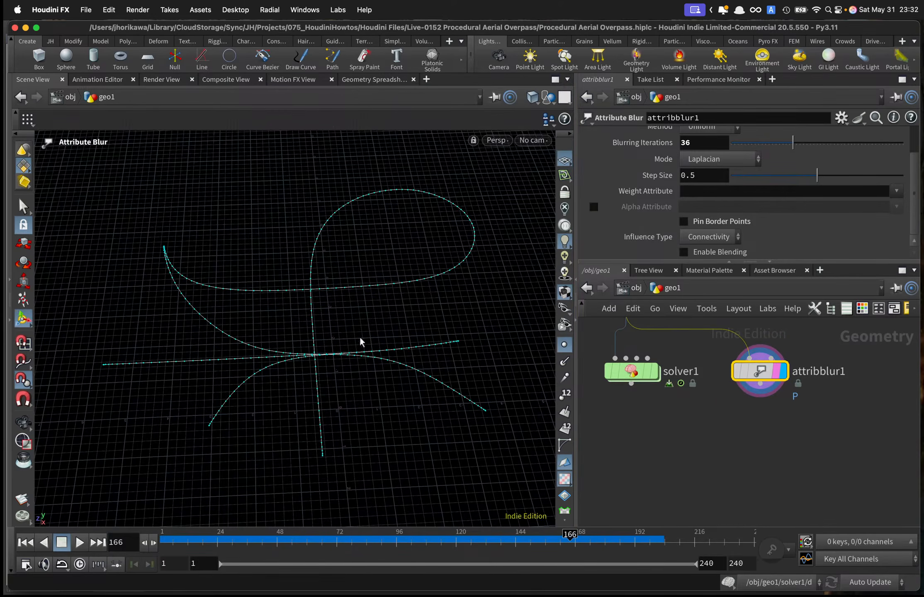
left_click_drag(359, 339, 349, 346, "alt")
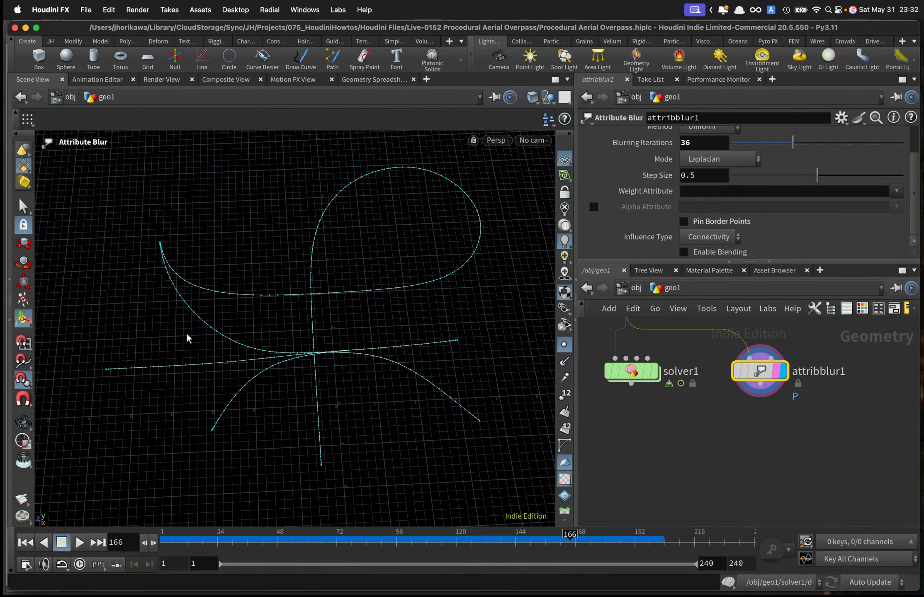
mouse_move(249, 357)
left_mouse_down("alt")
mouse_move(258, 355)
mouse_move(258, 365)
left_mouse_up("alt")
right_click_drag(260, 365, 363, 346, "alt")
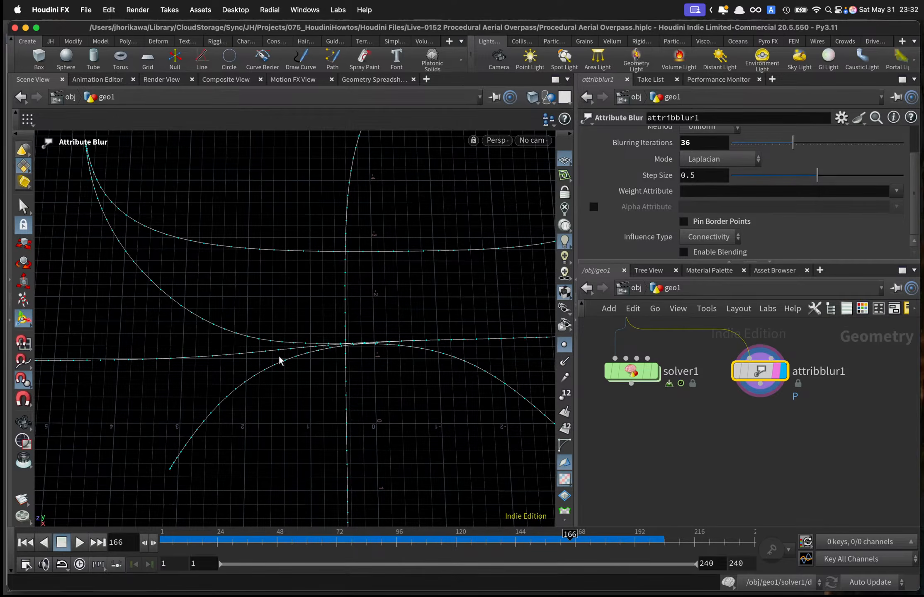
Display solver1 to compare its junctions with the blurred curves, and play the simulation through to frame 230.
left_click(655, 371)
left_click(647, 372)
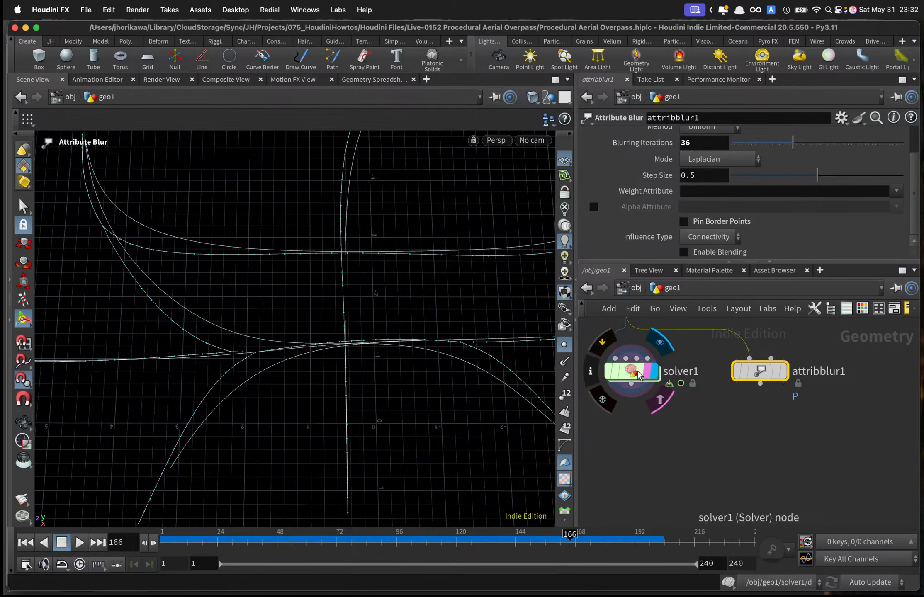
left_click(634, 371)
right_click_drag(423, 372, 297, 367, "alt")
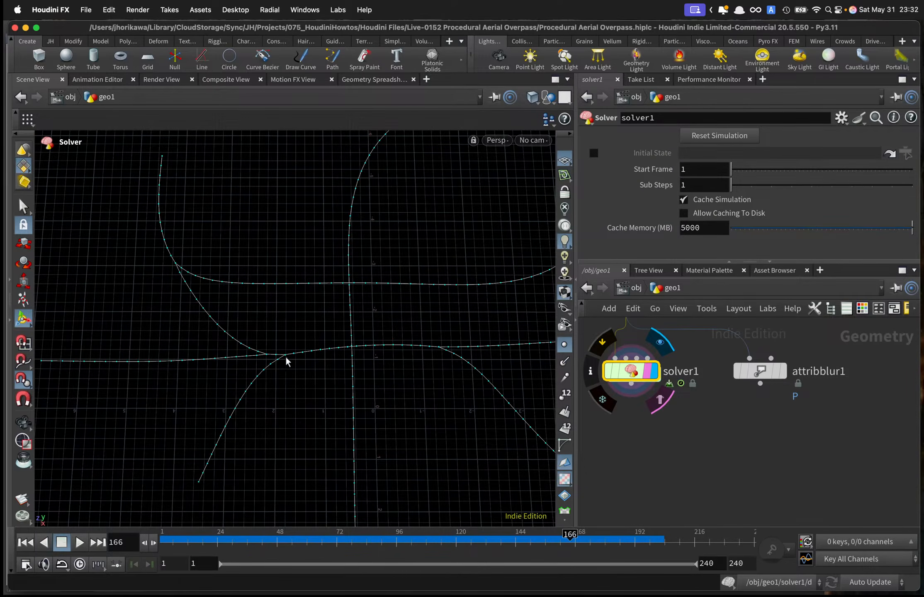
left_click_drag(287, 362, 305, 356, "alt")
right_click_drag(305, 356, 265, 369, "alt")
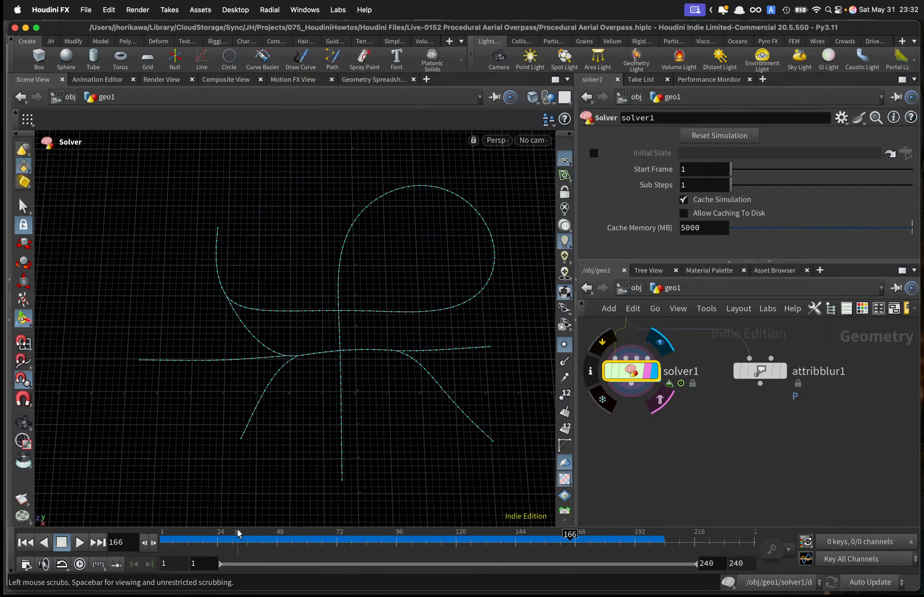
left_click(73, 544)
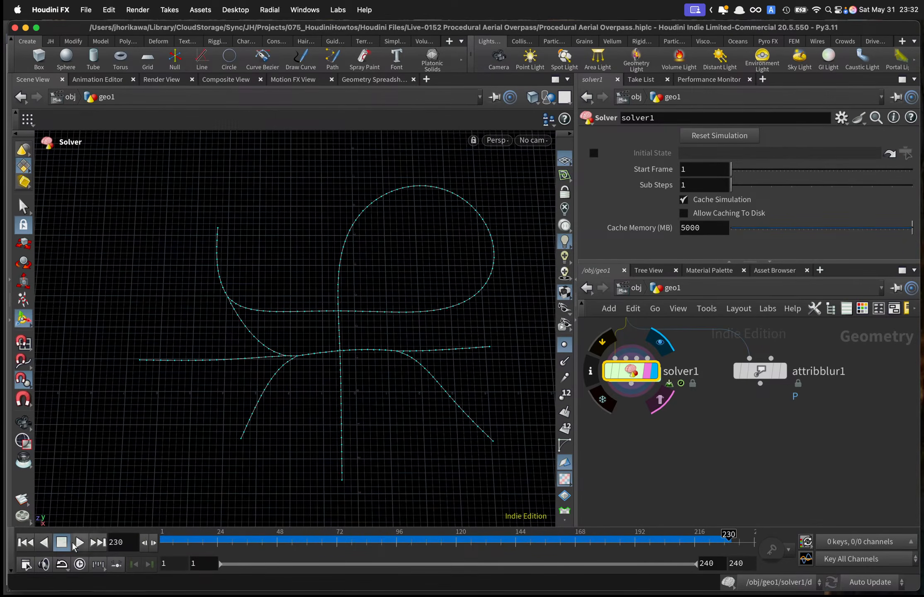
Insert a Fuse node between resample1 and attribblur1, and display the attribblur1 result.
scroll(672, 408, "up", 3)
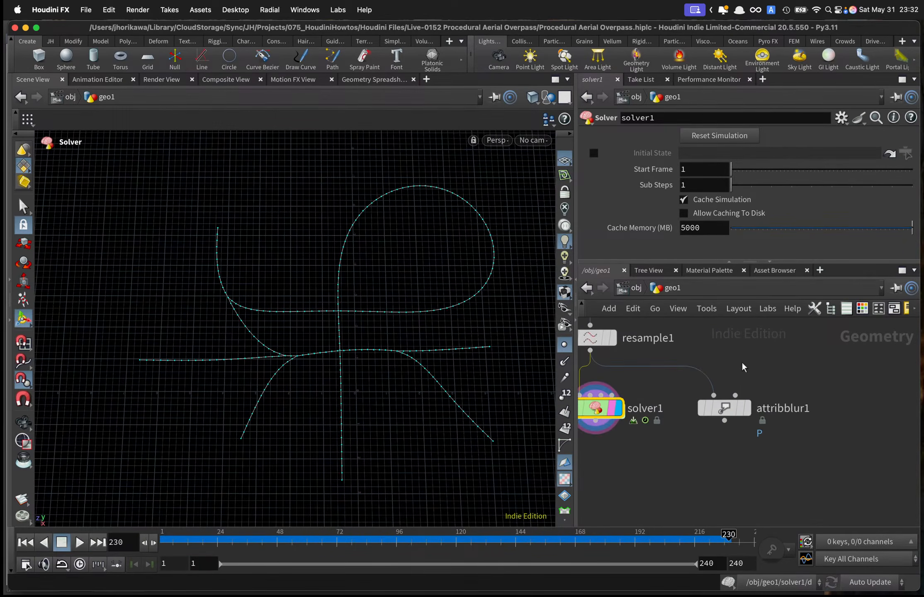
key("Tab")
type("fuse")
key("Return")
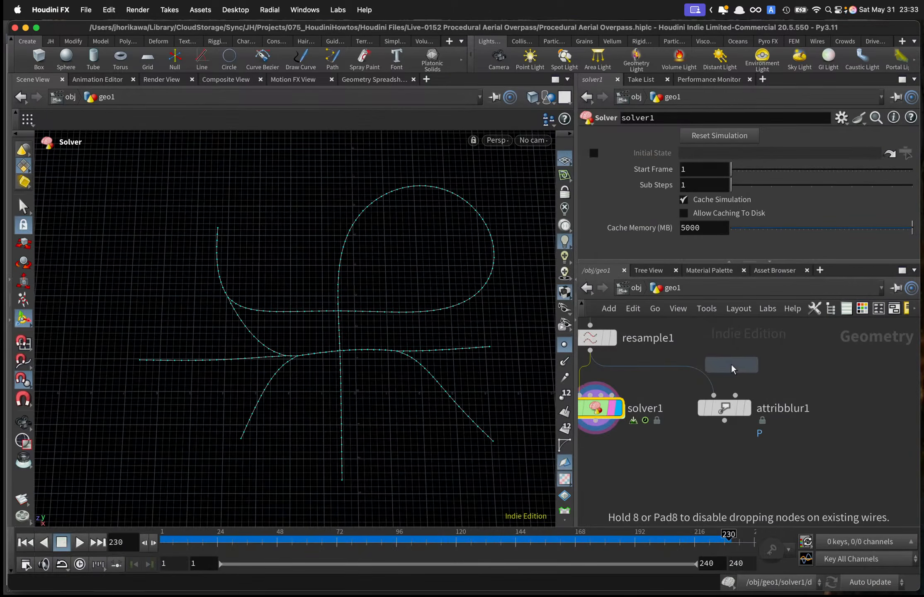
left_click(706, 370)
left_click_drag(706, 370, 698, 391)
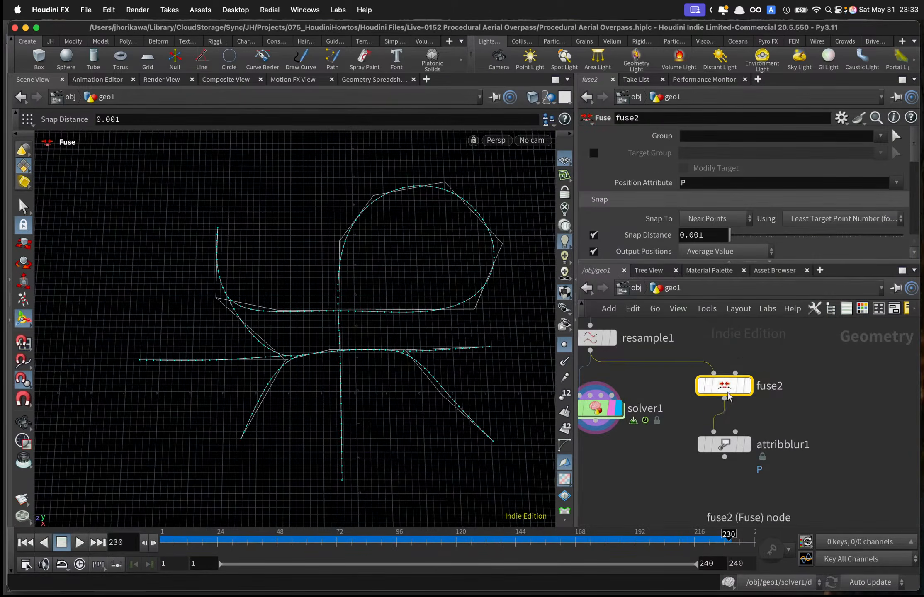
left_click(747, 446)
left_click(725, 446)
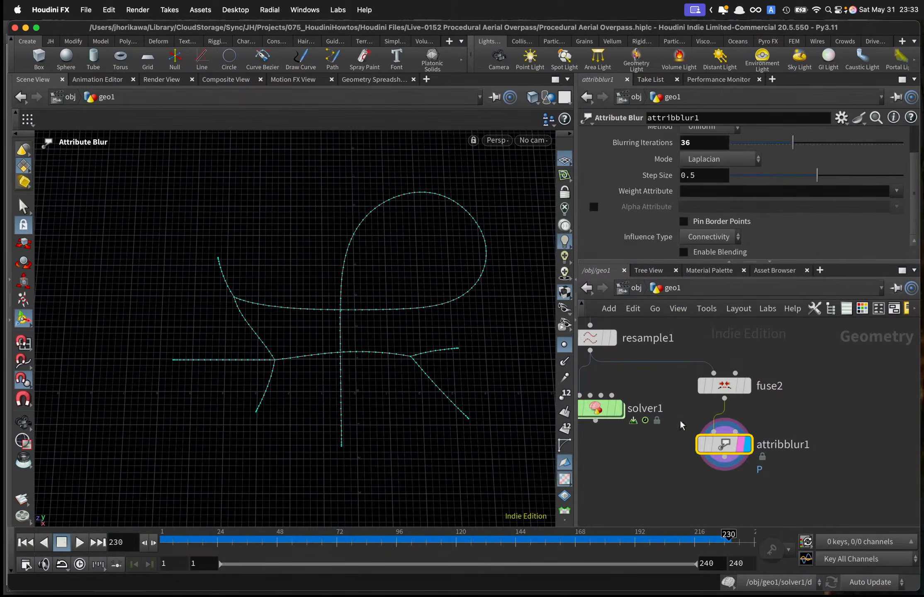
Examine the fused and blurred curves, and display solver1 to compare how its roads merge at the junctions.
right_click_drag(286, 369, 379, 340, "alt")
left_click_drag(379, 340, 314, 334, "alt")
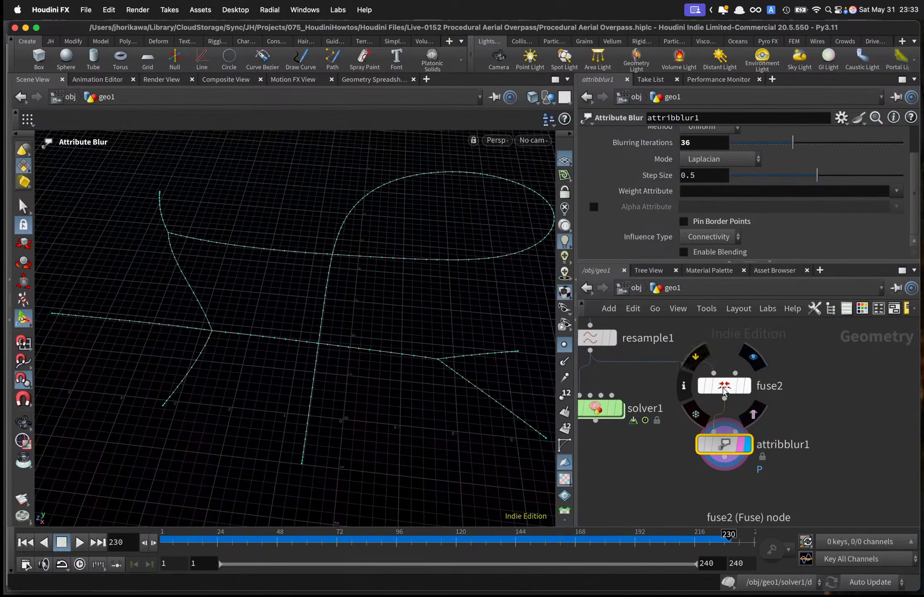
left_click(701, 388)
left_click(701, 388)
left_click_drag(352, 380, 215, 315, "alt")
left_click(618, 408)
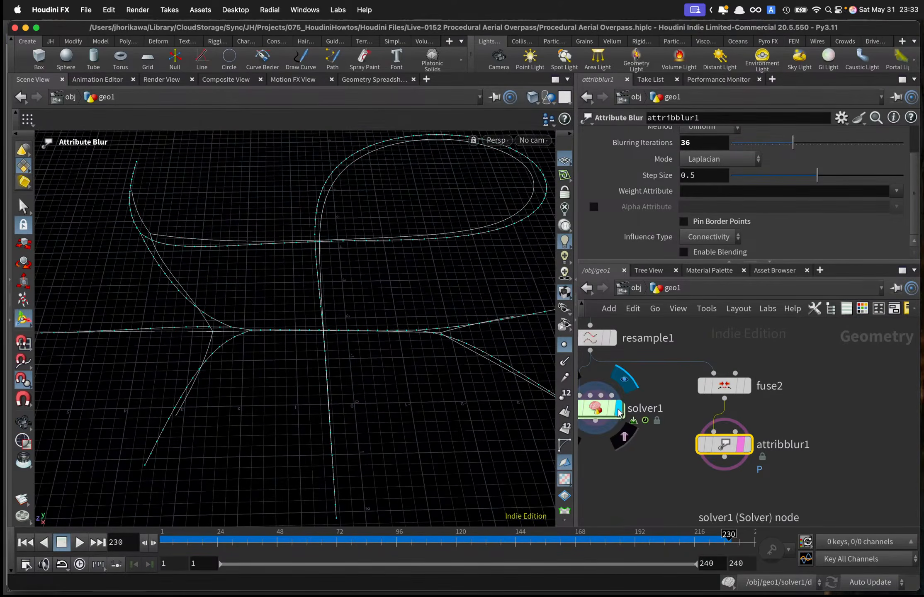
left_click(584, 409)
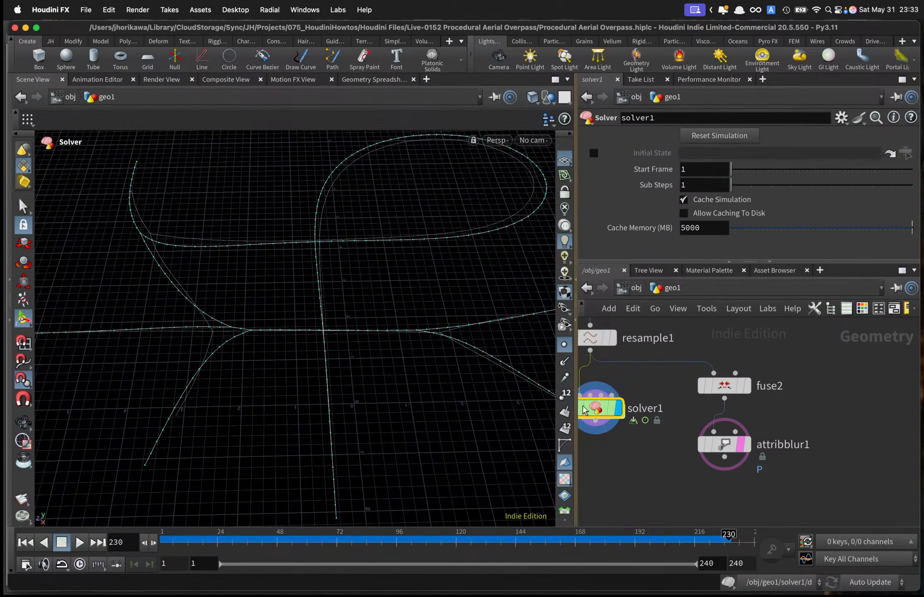
key("Escape")
left_click_drag(318, 338, 248, 336)
key("Return")
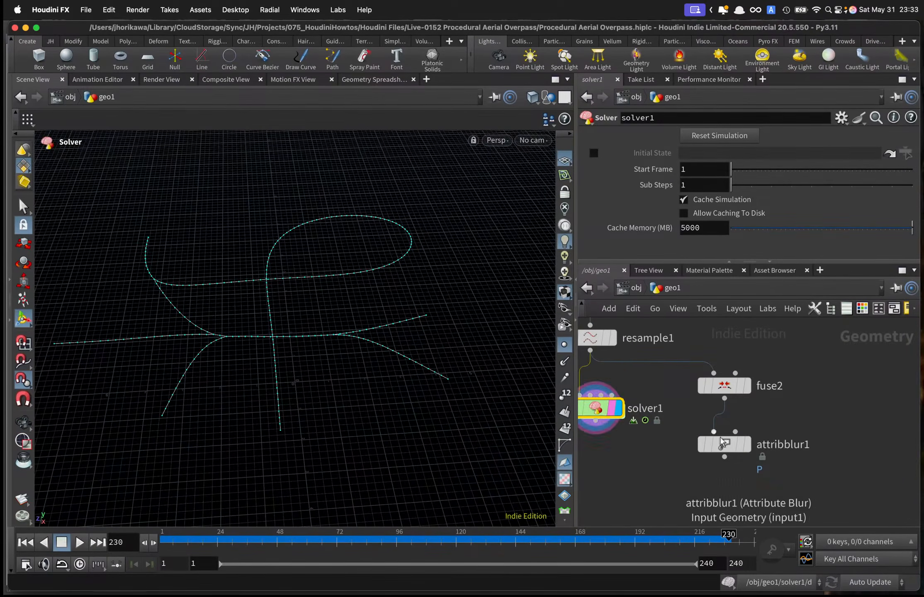
Display attribblur1 and examine the shape of its fused junctions up close and from several angles.
left_click(744, 444)
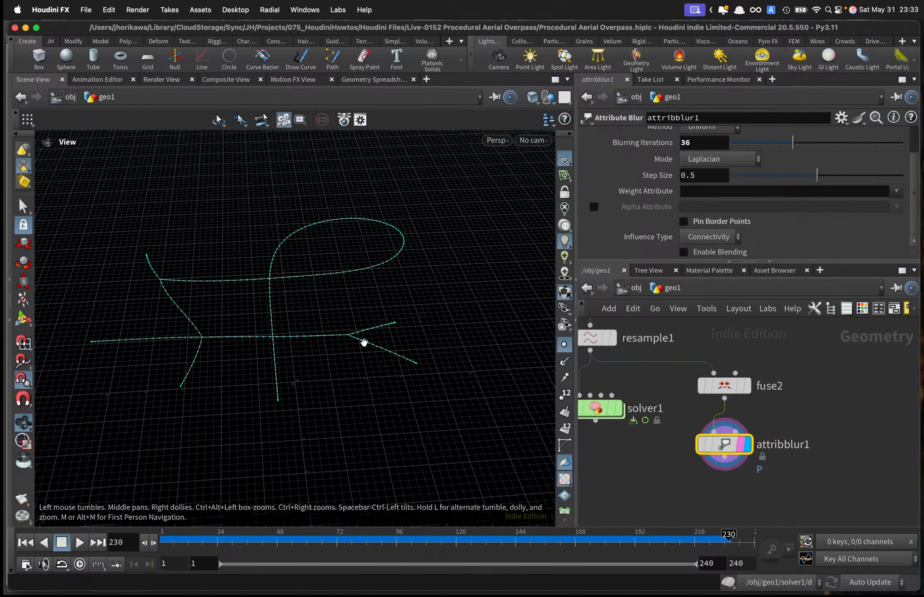
left_click_drag(364, 343, 274, 291)
key("Return")
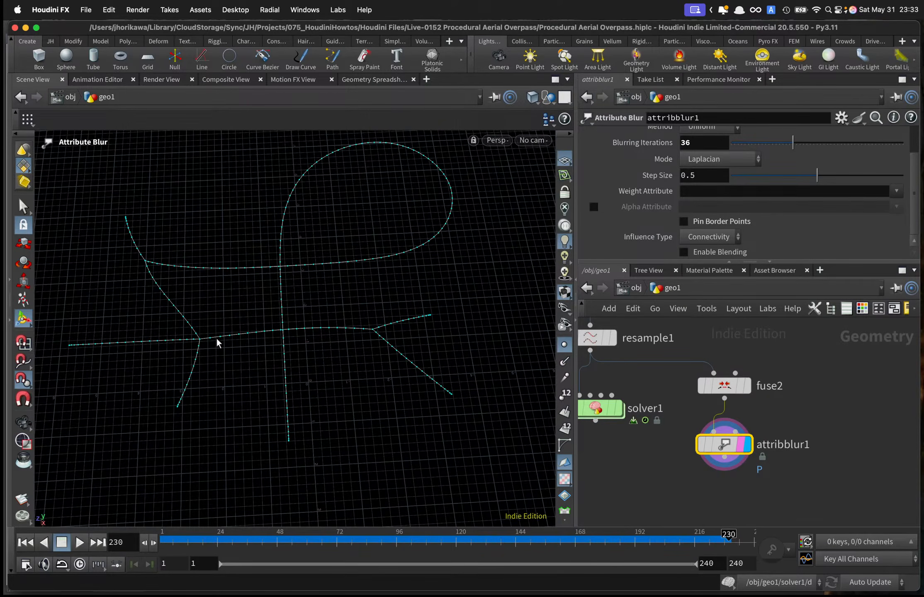
right_click_drag(215, 337, 390, 303, "alt")
middle_click_drag(266, 348, 460, 390, "alt")
right_click_drag(460, 390, 293, 353, "alt")
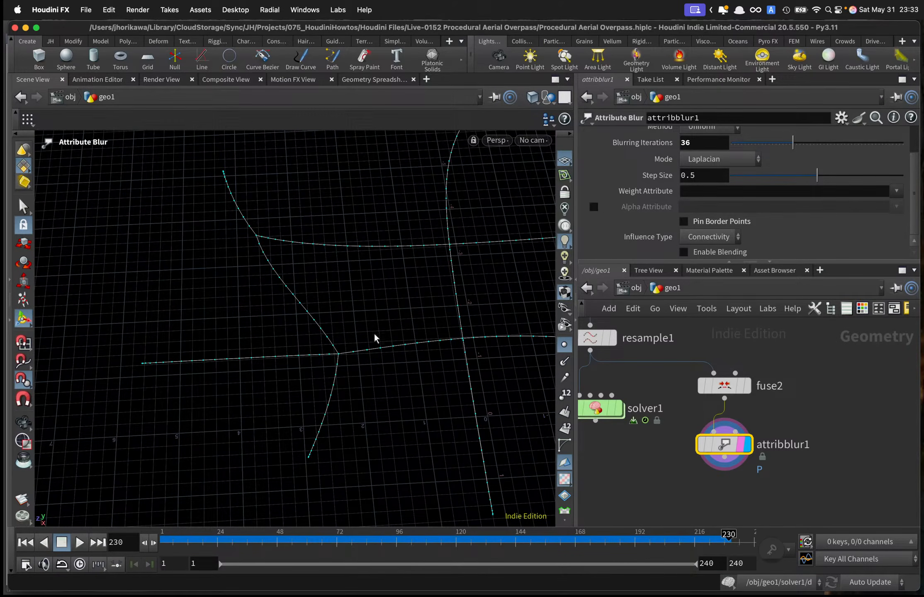
left_click_drag(375, 338, 367, 320, "alt")
left_click_drag(260, 289, 248, 307, "alt")
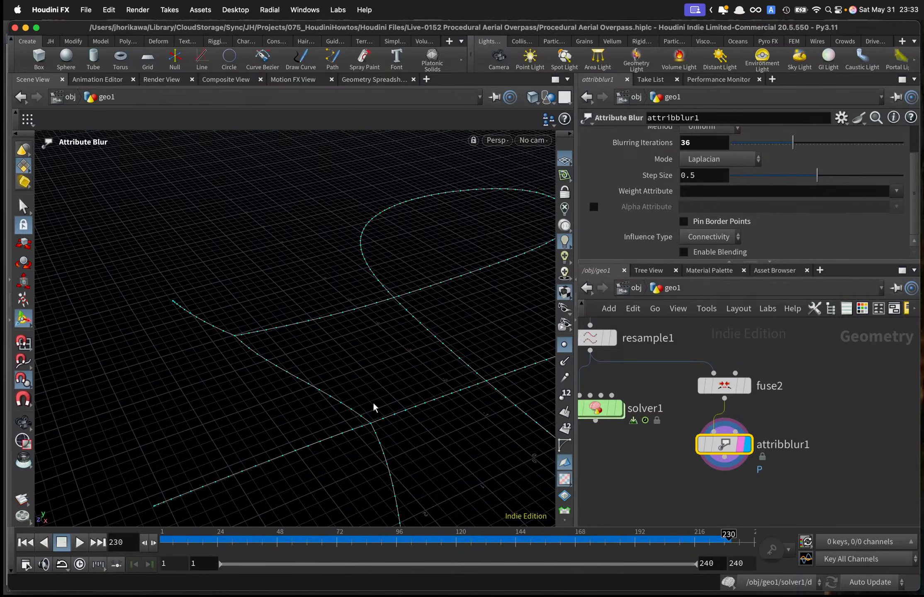
left_click_drag(422, 381, 297, 385, "alt")
Move solver1 further away from the fuse2 and attribblur1 branch, display it and view its curves from a low angle.
middle_click_drag(628, 450, 703, 452)
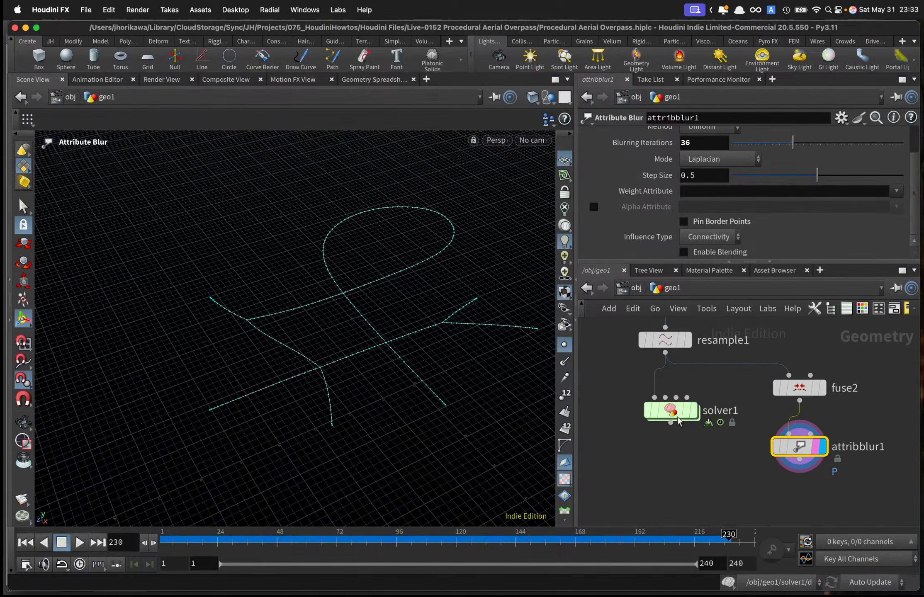
left_click_drag(672, 417, 625, 432)
left_click(647, 425)
left_click(625, 430)
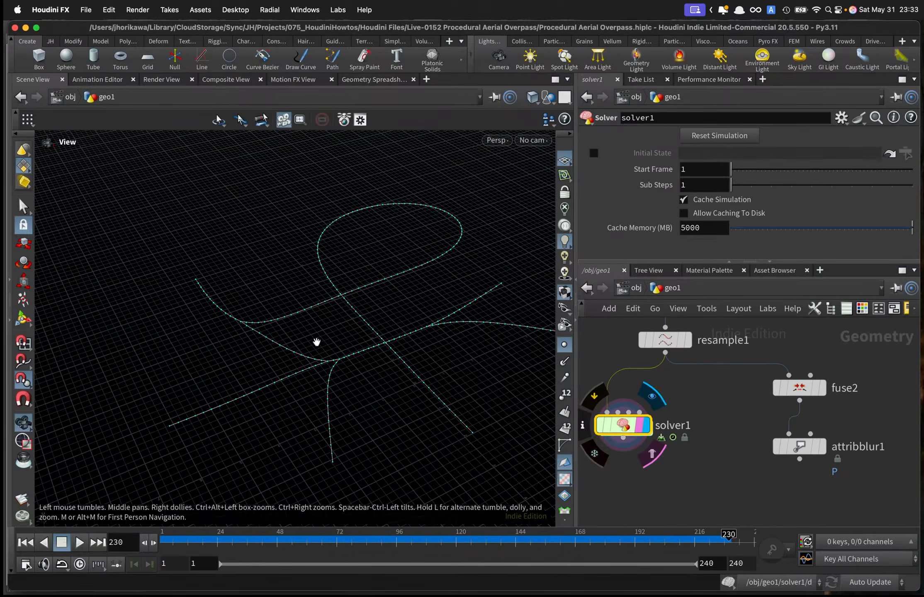
left_click_drag(315, 342, 276, 300, "alt")
scroll(787, 414, "down", 2)
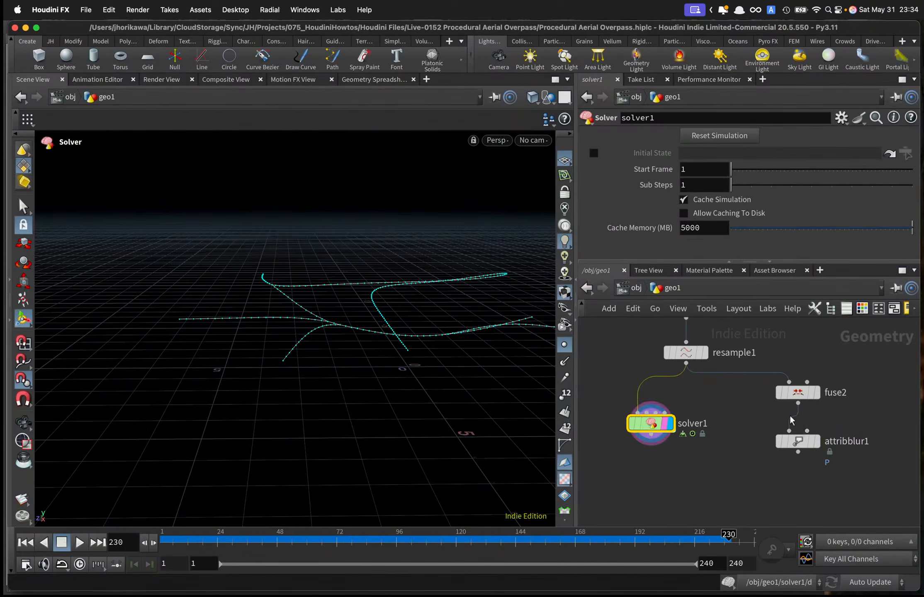
Display attribblur1 to review its junctions, and select it together with fuse2.
left_click(817, 441)
left_click(796, 441)
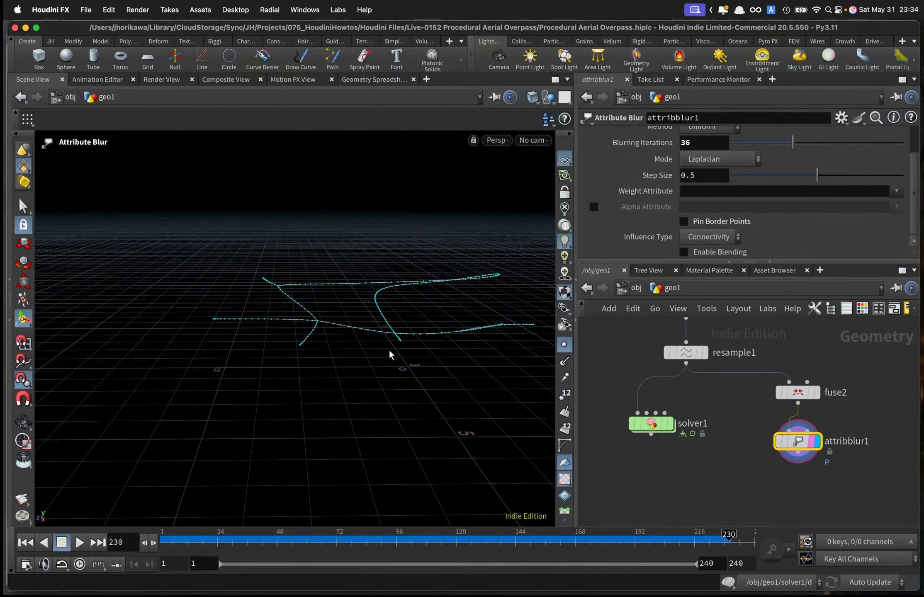
left_click(789, 393, "shift")
left_click_drag(790, 392, 801, 390)
Move solver1 slightly down in the network, display it and view its curves from a higher angle.
middle_click_drag(671, 432, 730, 429)
scroll(731, 429, "up", 2)
left_click_drag(706, 422, 691, 442)
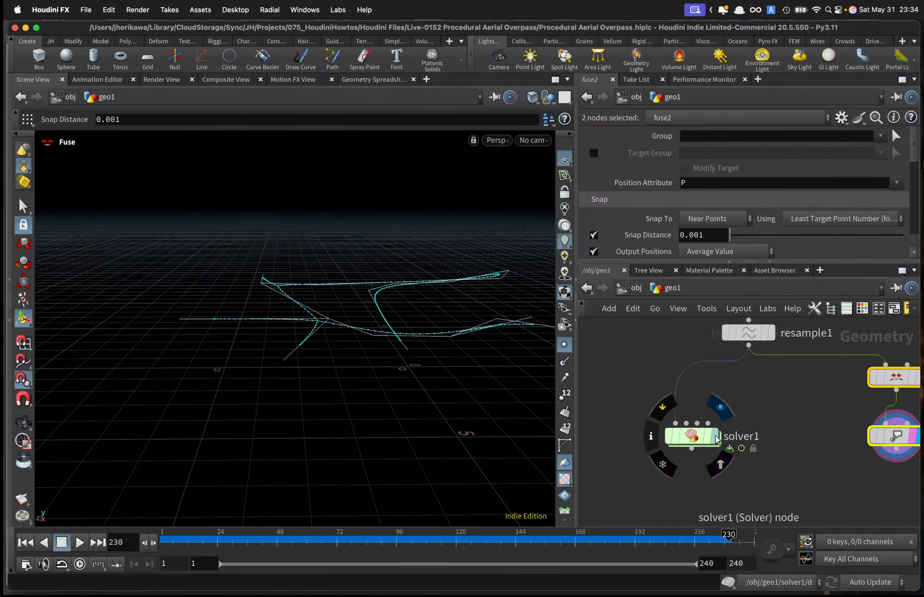
left_click(714, 437)
left_click(686, 436)
key("Escape")
left_click_drag(432, 315, 379, 327)
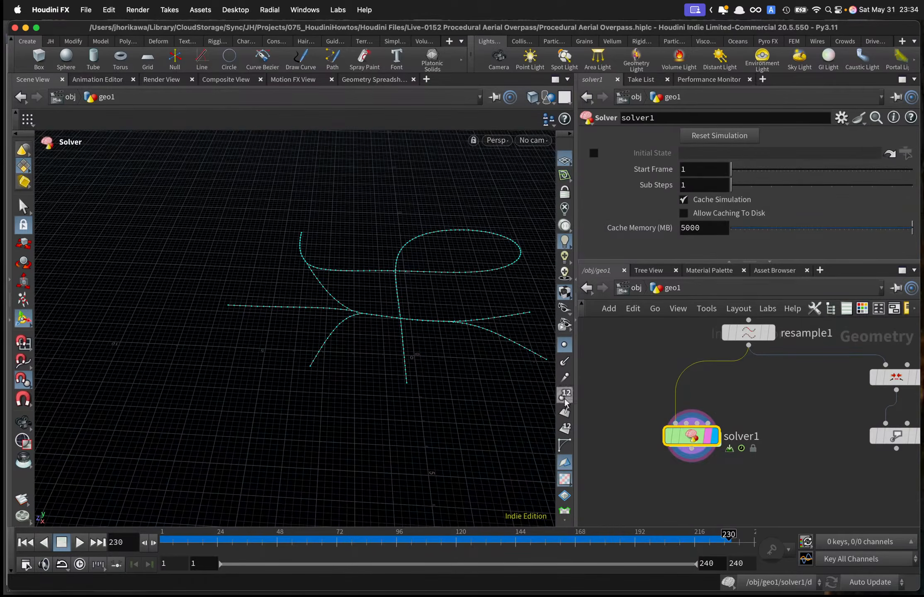
Copy the smooth1, orientalongcurve1 and custom_snap nodes from inside solver1 and return to geo1.
double_click(692, 433)
left_click_drag(680, 393, 669, 381)
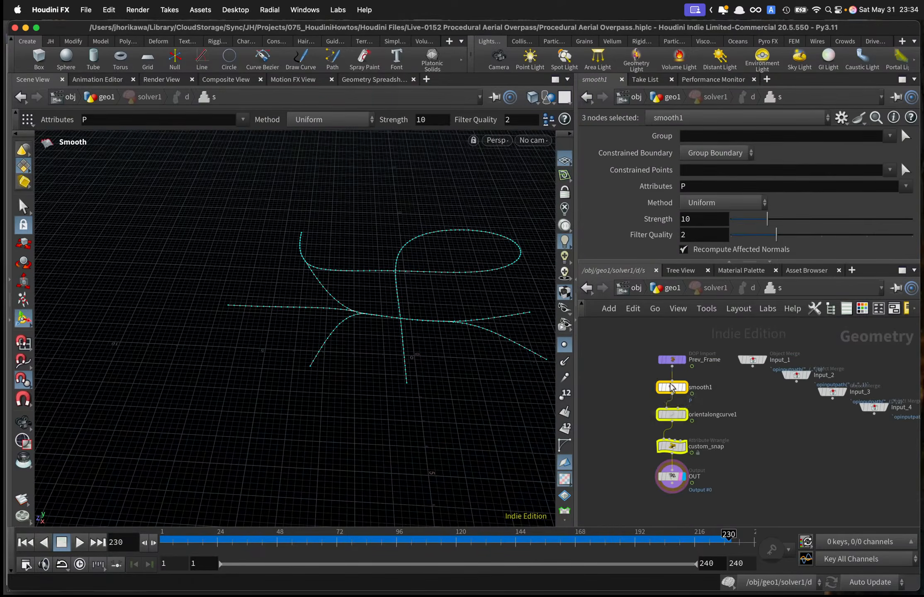
key("super+c")
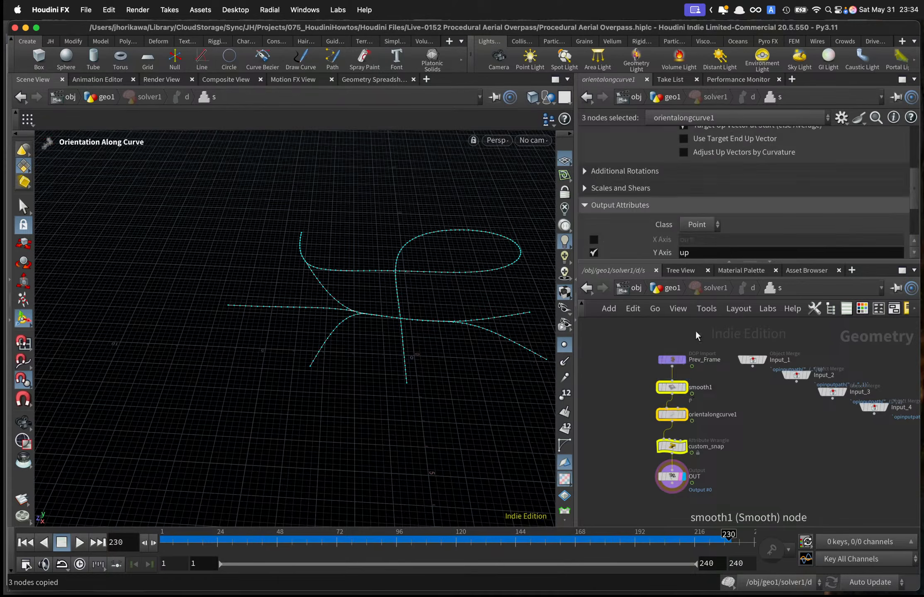
left_click(673, 289)
Scrub the simulation to frame 240, and place a For-Each Number loop beside solver1.
left_click_drag(292, 535, 690, 535)
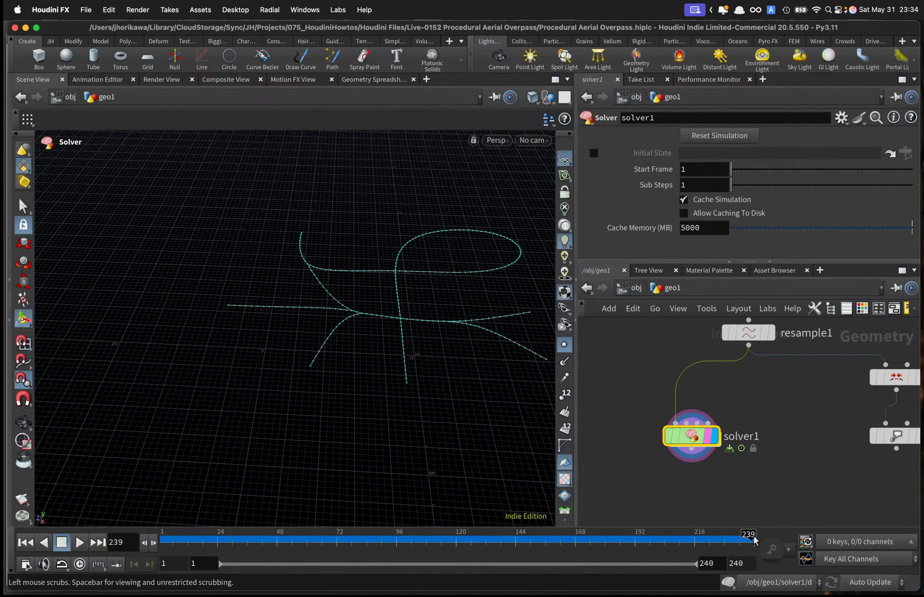
left_click_drag(754, 540, 757, 539)
scroll(709, 435, "down", 3)
key("Tab")
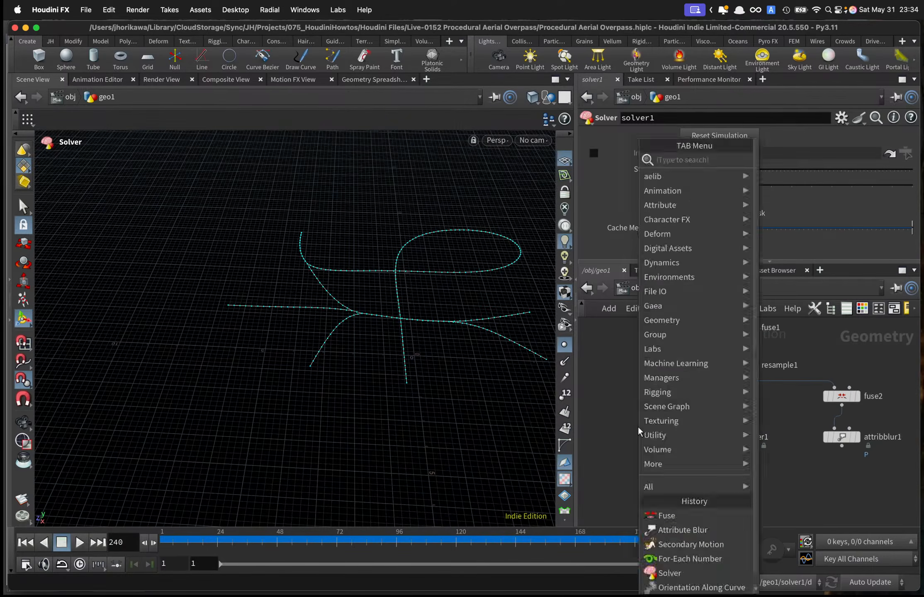
left_click(690, 559)
left_click(618, 433)
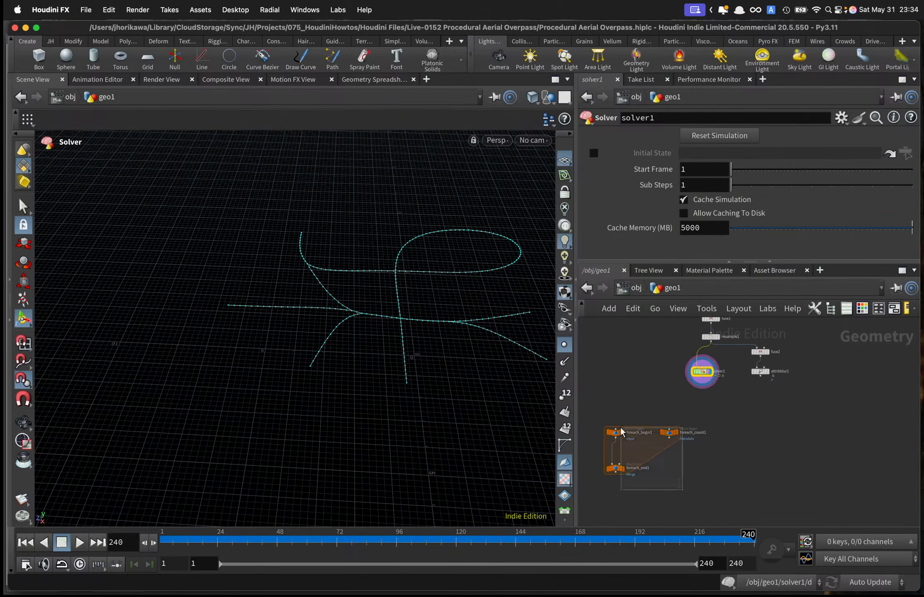
left_click_drag(621, 432, 615, 378)
key("Escape")
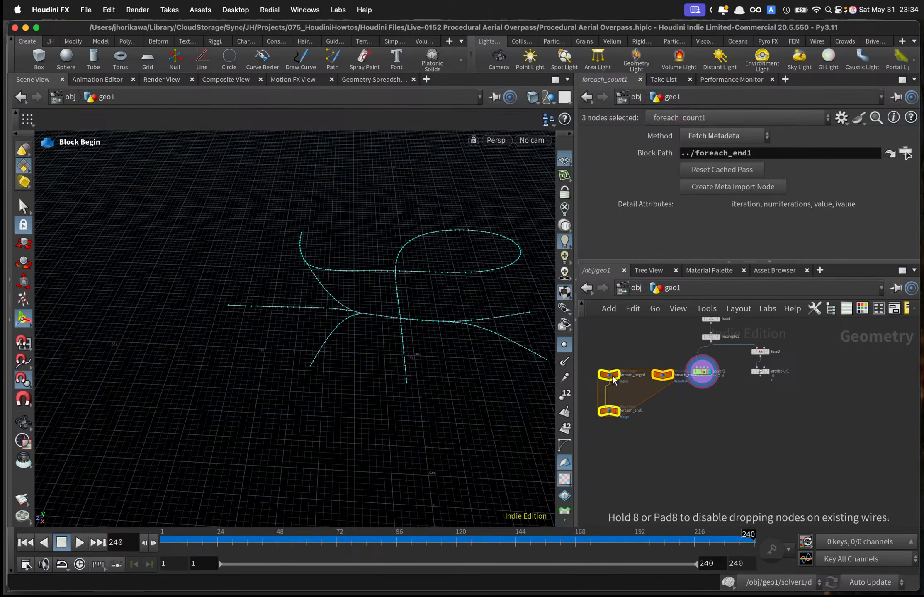
Move solver1 clear of the loop nodes and connect resample1's output to foreach_begin1.
scroll(689, 377, "up", 4)
left_click_drag(717, 370, 754, 425)
scroll(846, 450, "down", 6)
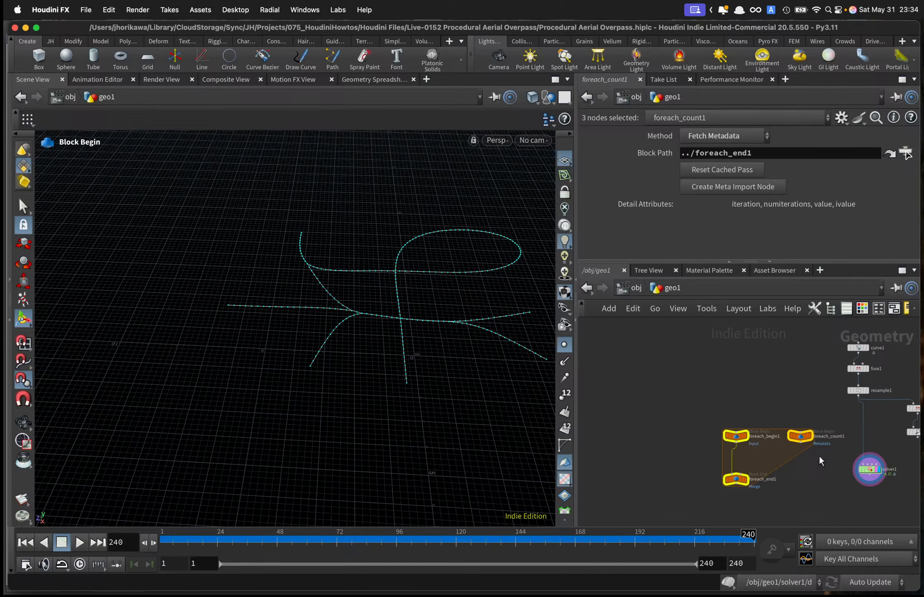
left_click(654, 385)
scroll(853, 417, "up", 4)
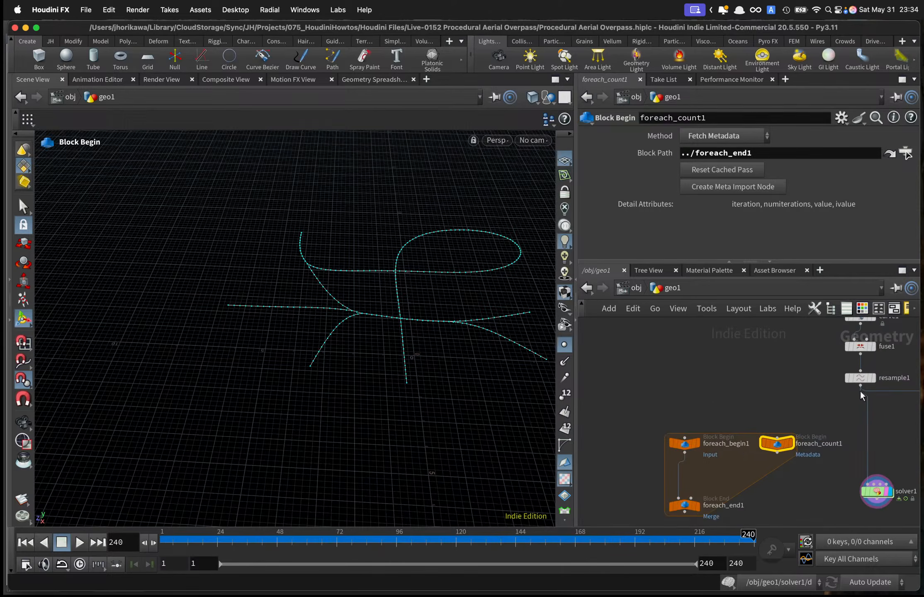
left_click_drag(860, 386, 684, 437)
middle_click_drag(670, 440, 662, 350)
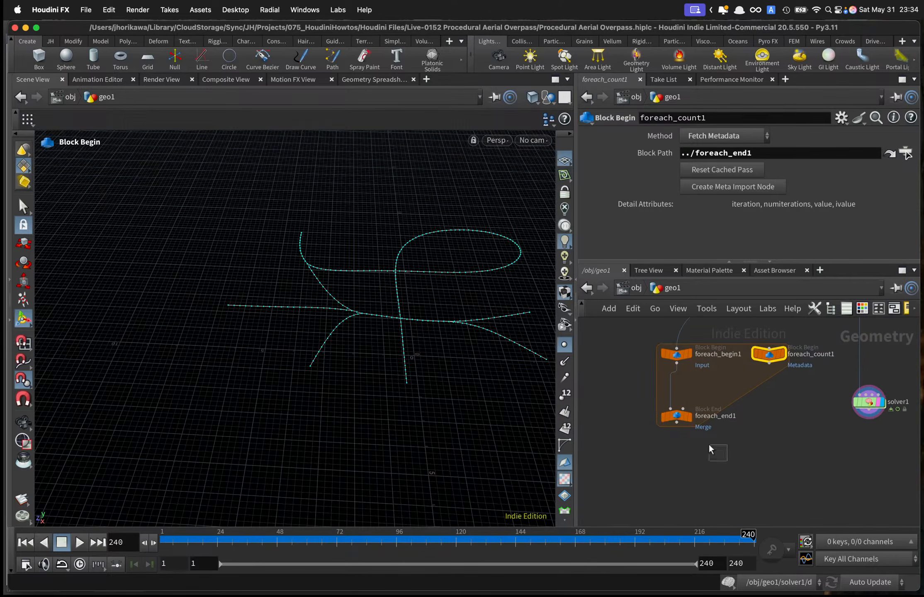
Set foreach_end1's gather method to Feedback Each Iteration and foreach_begin1's method to Fetch Feedback.
left_click(676, 416)
left_click(716, 154)
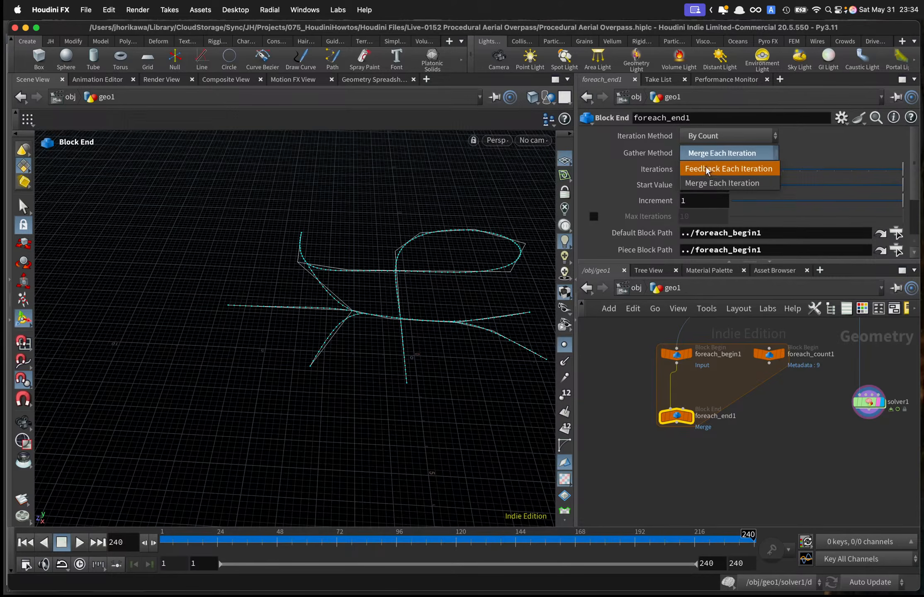
left_click(705, 172)
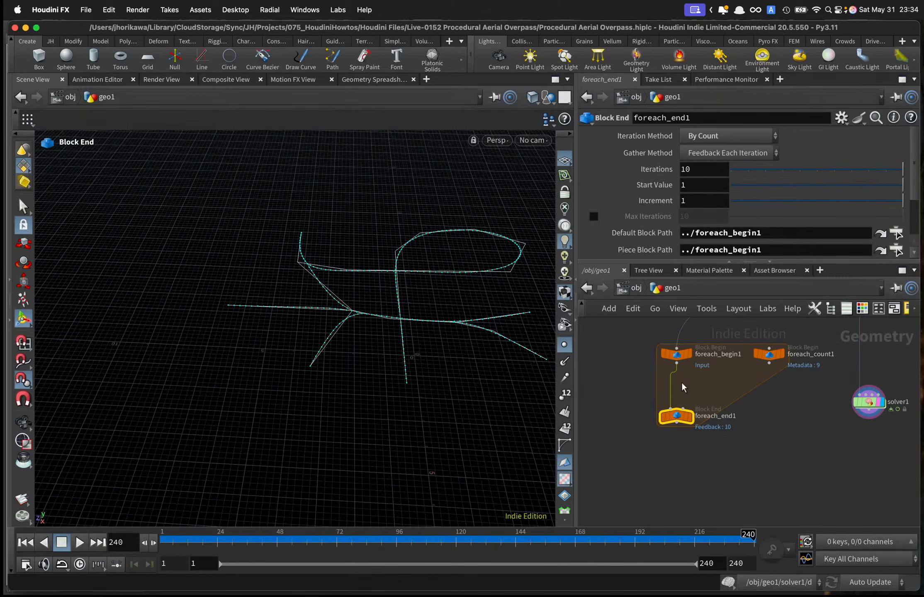
left_click(668, 351)
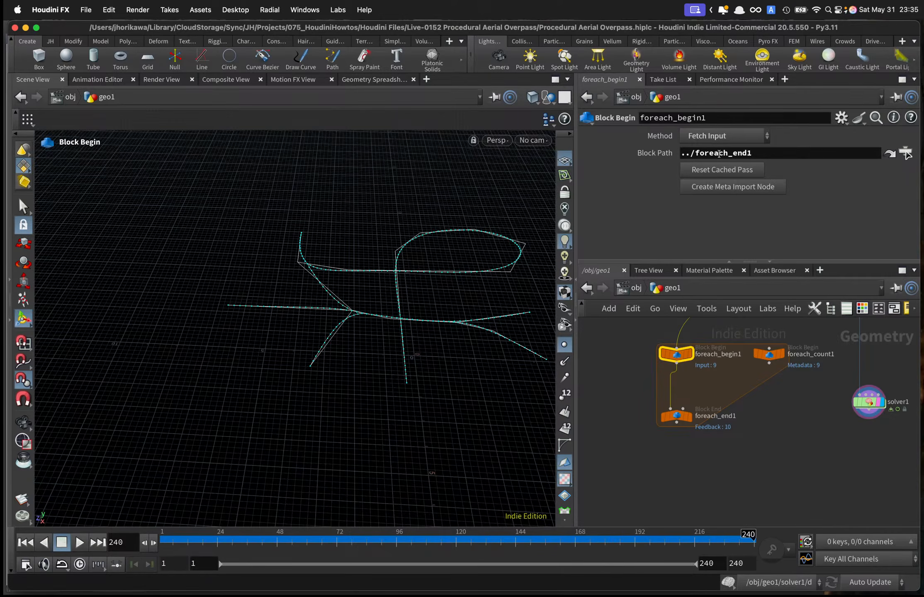
left_click(711, 136)
left_click(711, 151)
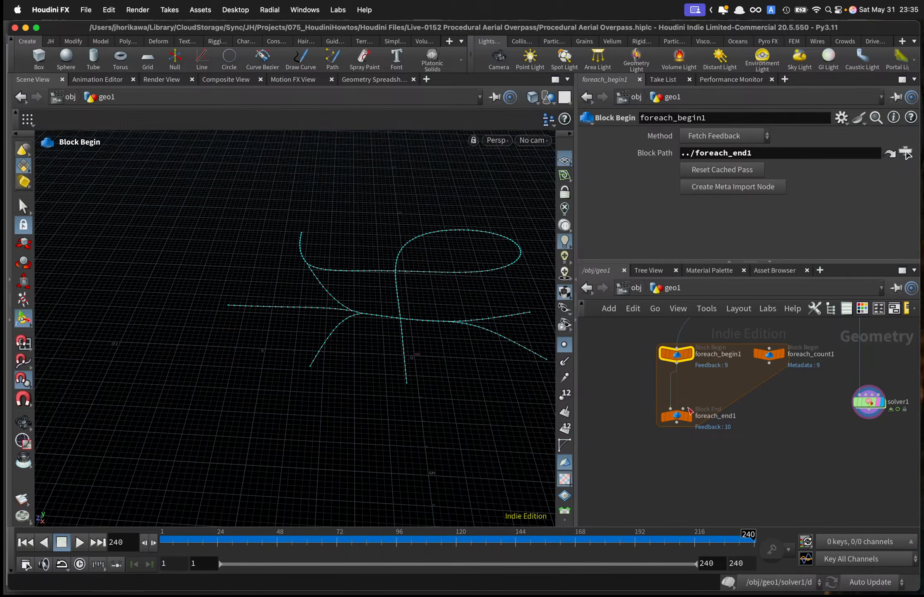
Space out the loop's begin, count and end nodes to make room for nodes between them.
left_click_drag(679, 415, 679, 458)
middle_click_drag(731, 393, 710, 437)
left_click_drag(764, 440, 644, 386)
left_click_drag(658, 400, 645, 394)
left_click(691, 429)
middle_click_drag(691, 428, 686, 416)
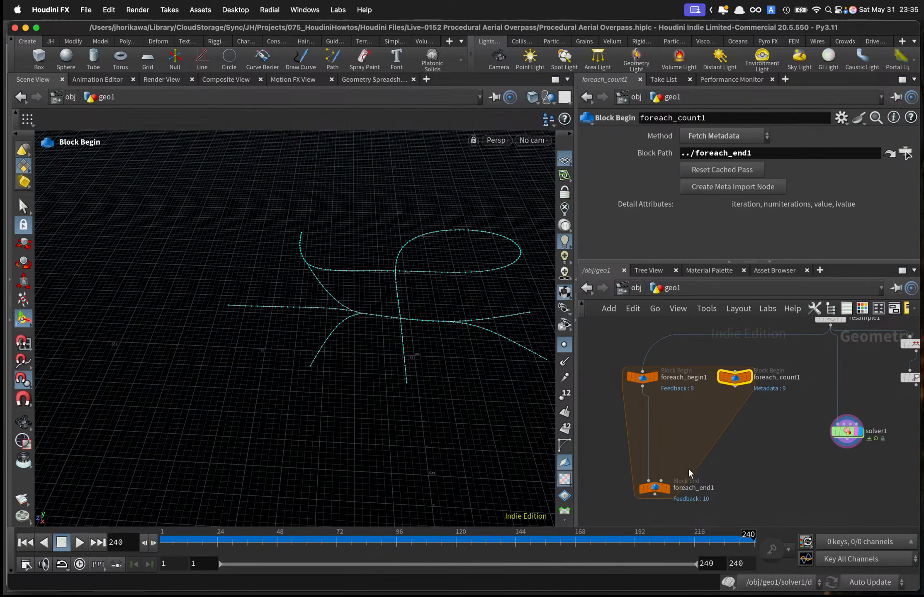
Review the gather method options of foreach_end1 and the method of foreach_begin1.
left_click(652, 489)
left_click(731, 153)
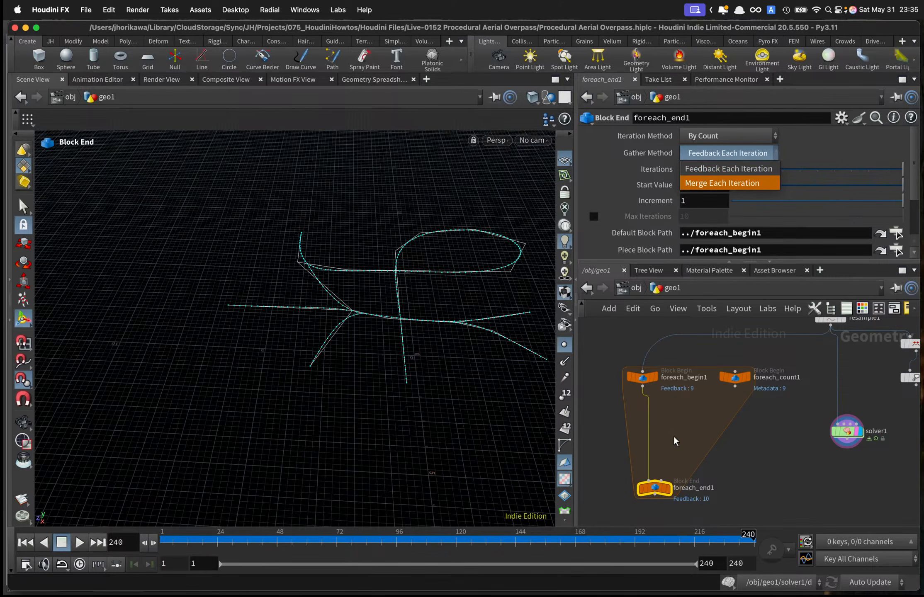
left_click(643, 376)
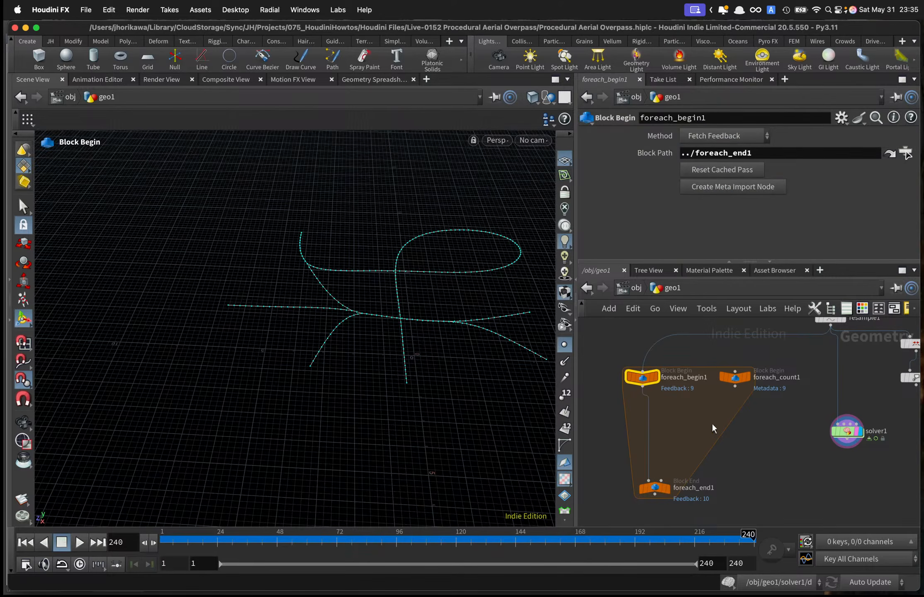
Paste the three copied nodes into the loop between foreach_begin1 and foreach_end1, and display foreach_end1.
key("super+v")
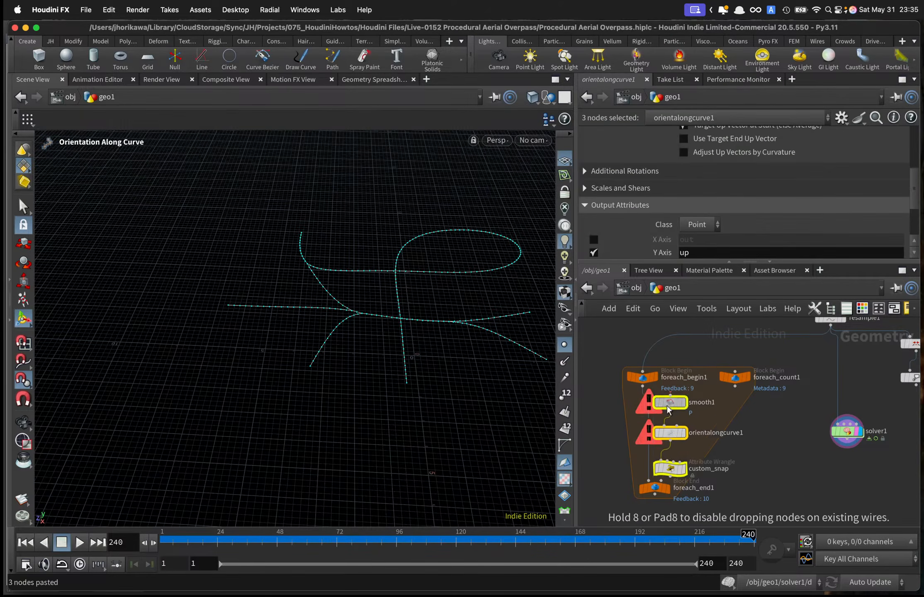
left_click(650, 407)
scroll(711, 474, "up", 4)
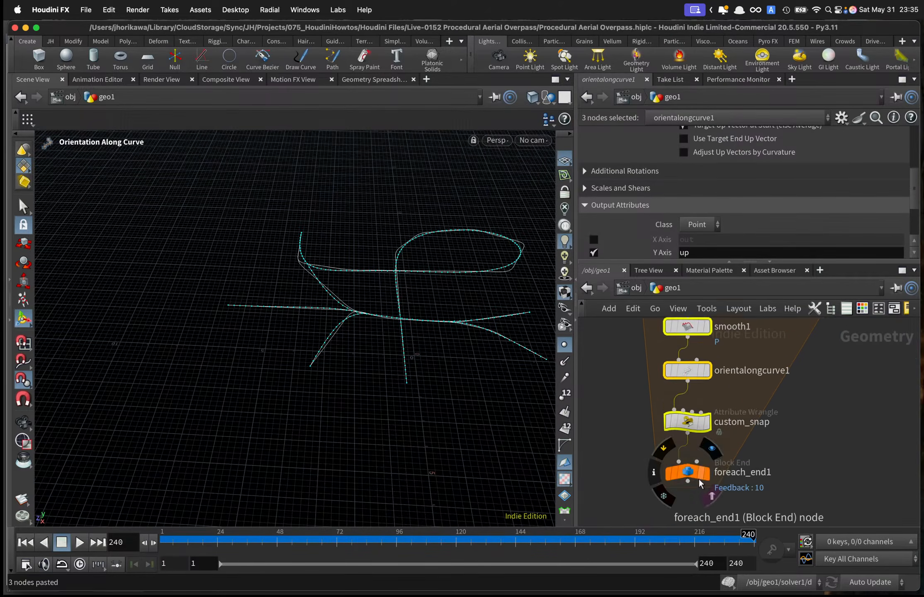
left_click(710, 472)
scroll(676, 473, "down", 4)
left_click(676, 473)
scroll(714, 441, "up", 3)
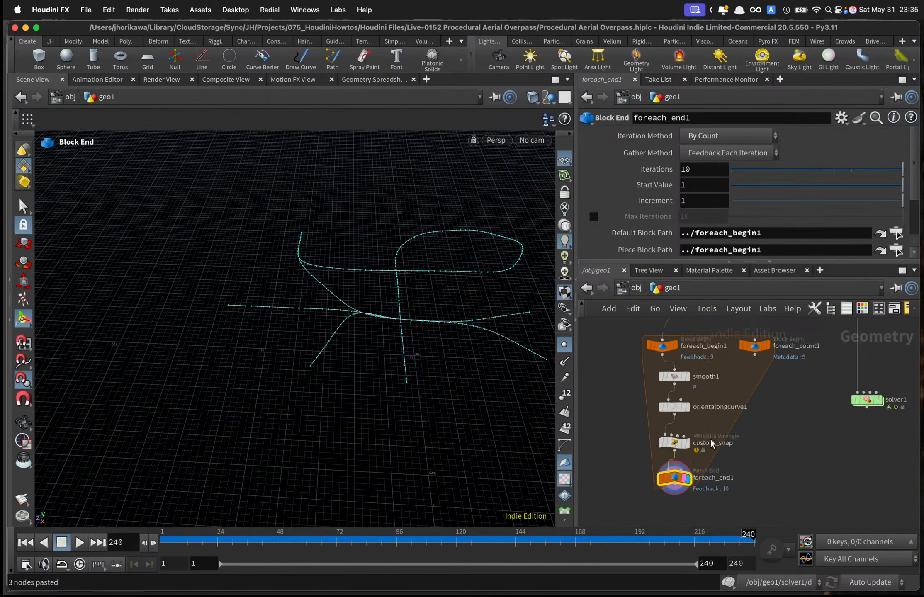
Check the Slen reference of the loop's custom_snap wrangle, and copy the Length parameter of resample1.
scroll(721, 436, "down", 3)
scroll(756, 470, "up", 3)
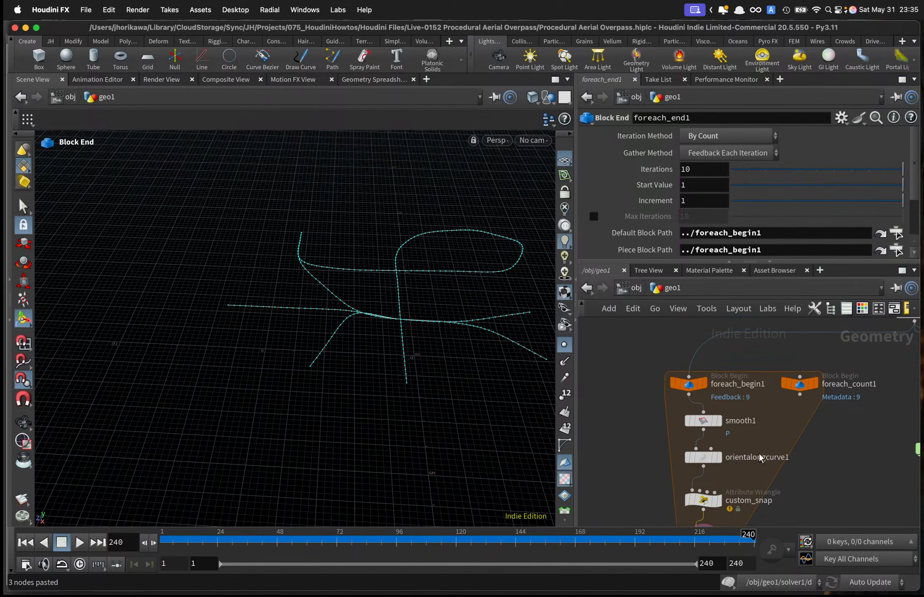
scroll(749, 414, "down", 2)
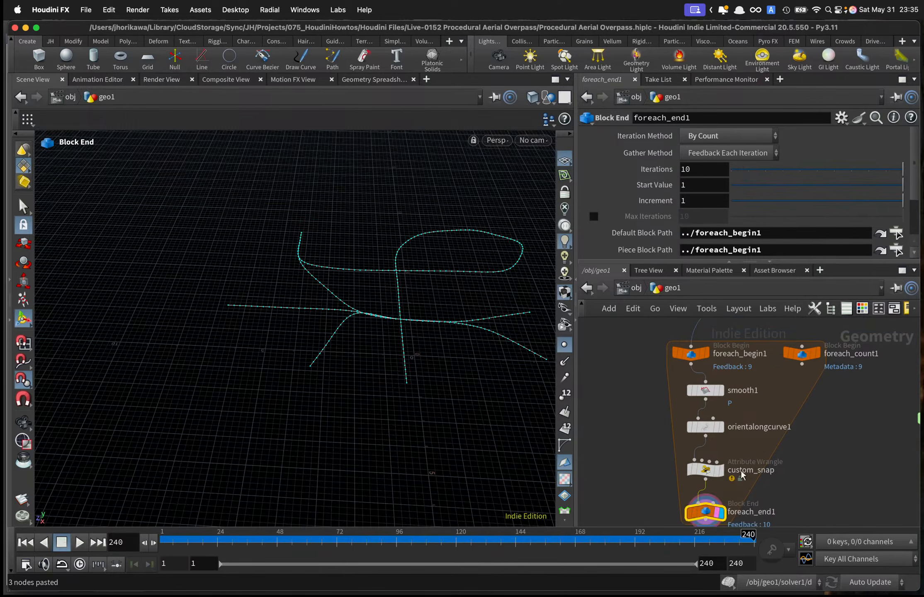
left_click(701, 468)
scroll(701, 468, "down", 3)
scroll(746, 441, "down", 3)
scroll(780, 365, "up", 3)
middle_click_drag(779, 365, 745, 402)
scroll(763, 403, "up", 3)
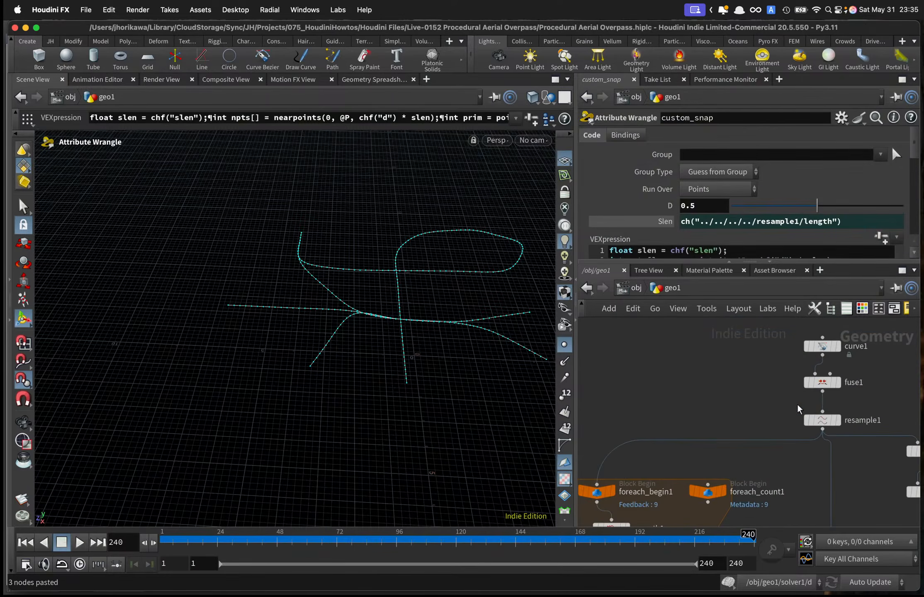
left_click(822, 420)
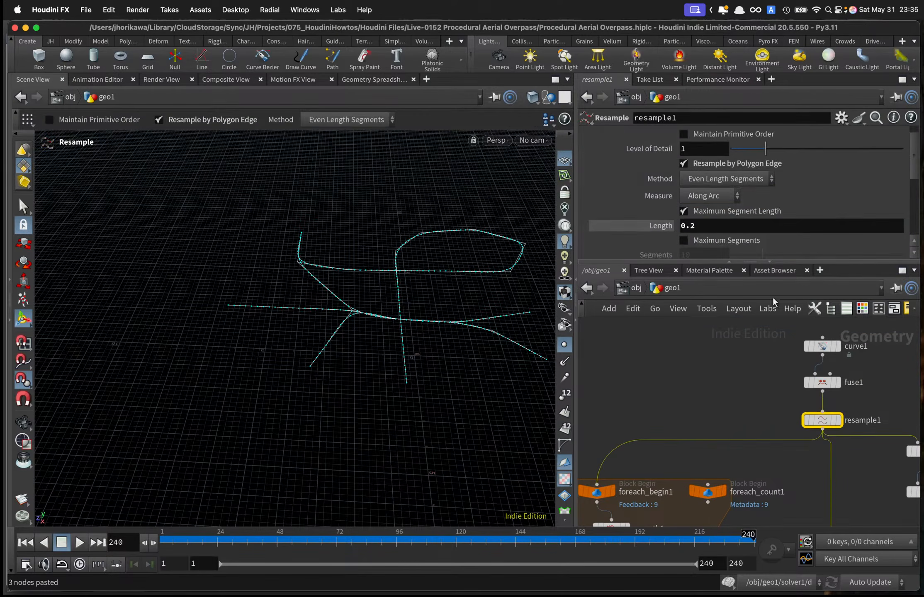
right_click(671, 223)
left_click(688, 381)
Paste the copied parameter as a relative reference into custom_snap's Slen, giving ch("../resample1/length").
scroll(687, 385, "down", 4)
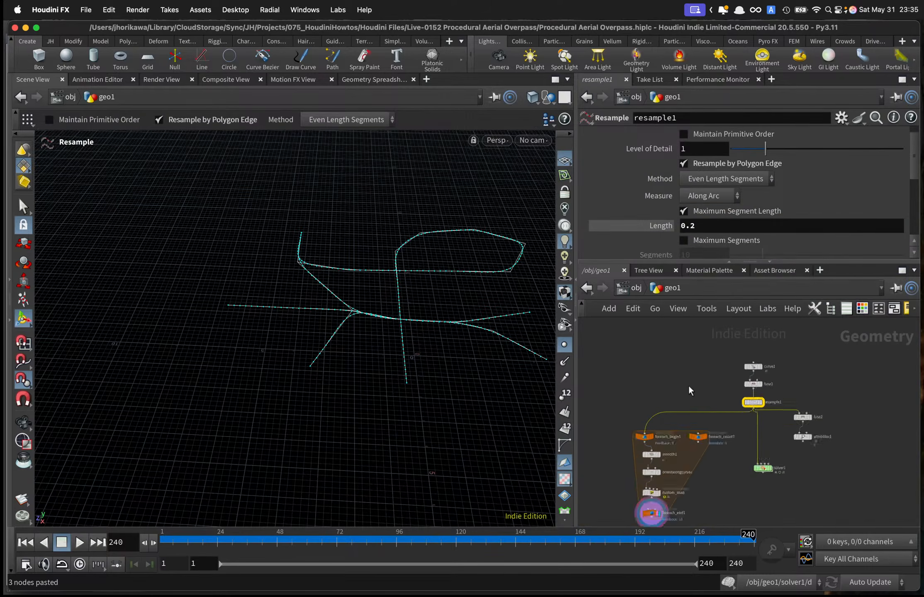
scroll(683, 458, "up", 4)
left_click(668, 410)
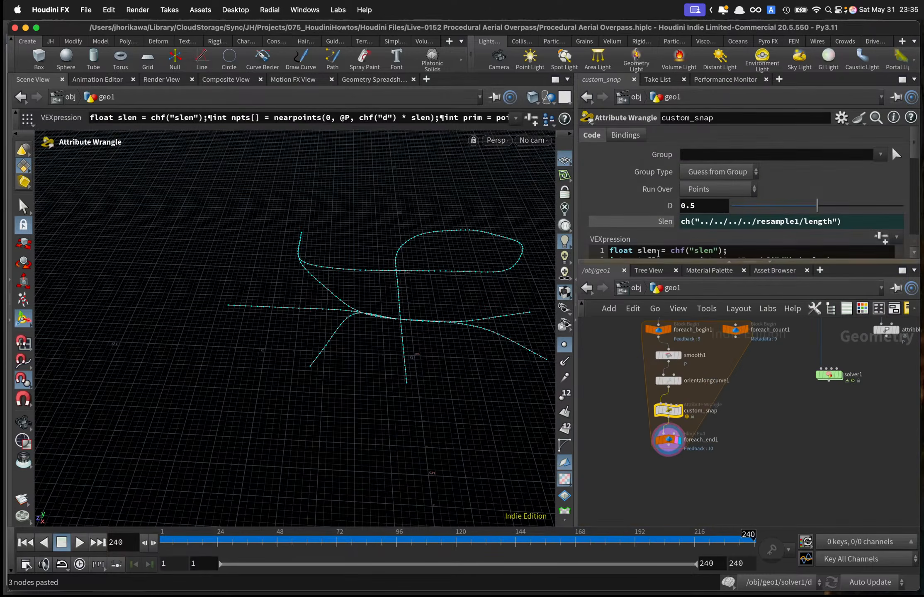
right_click(663, 222)
left_click(711, 367)
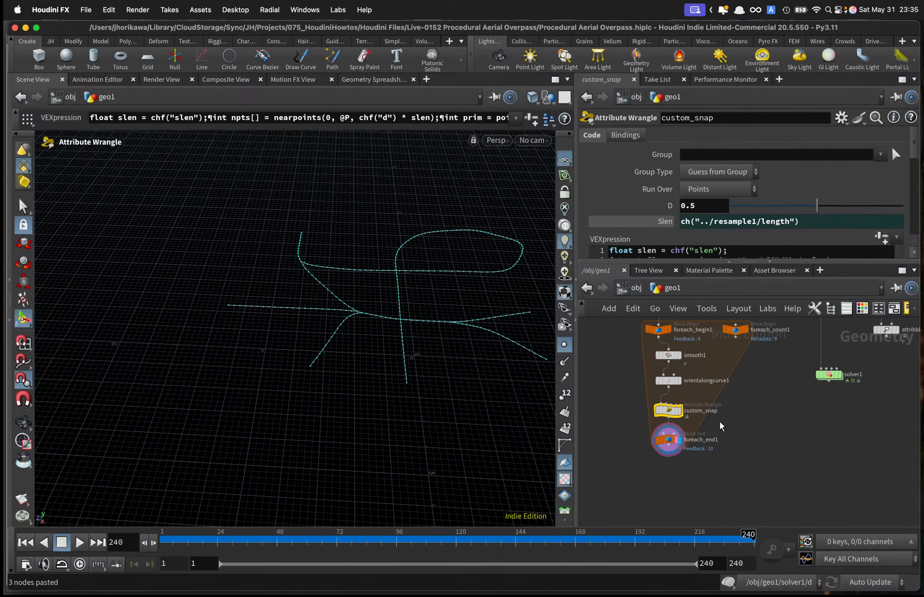
Select foreach_end1 and examine the loop's resulting curves from above.
scroll(665, 455, "up", 3)
left_click(665, 455)
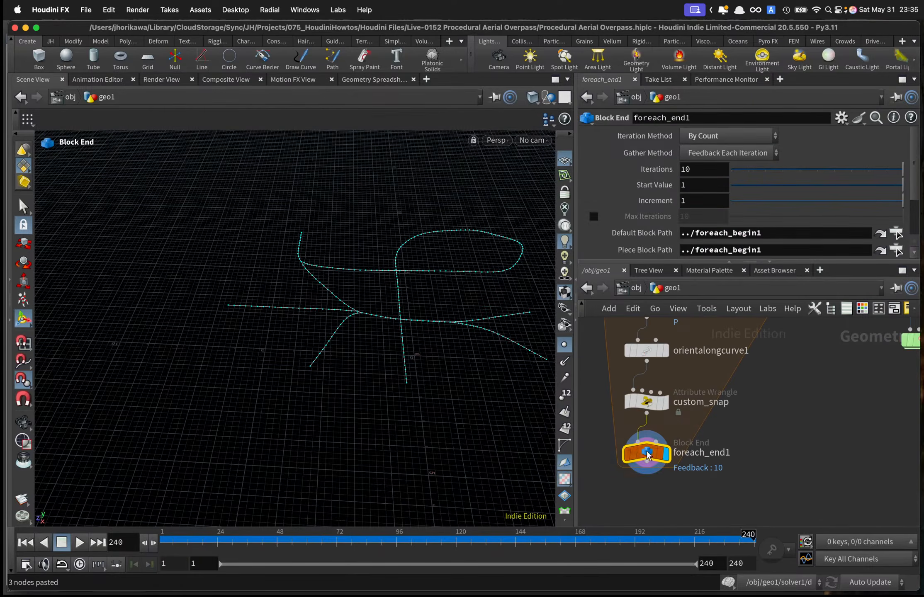
left_click_drag(812, 173, 918, 172)
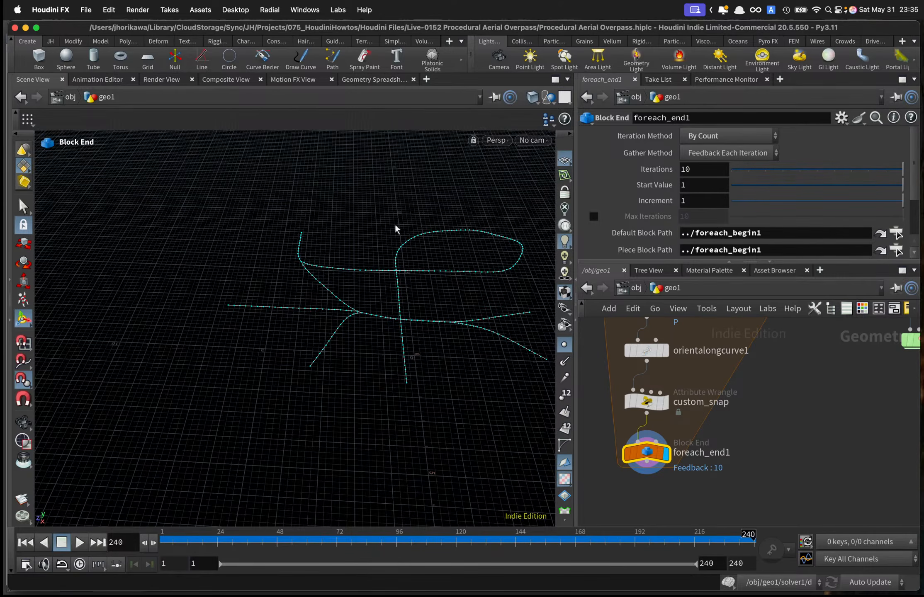
left_click_drag(393, 224, 409, 260, "alt")
middle_click_drag(408, 260, 349, 321, "alt")
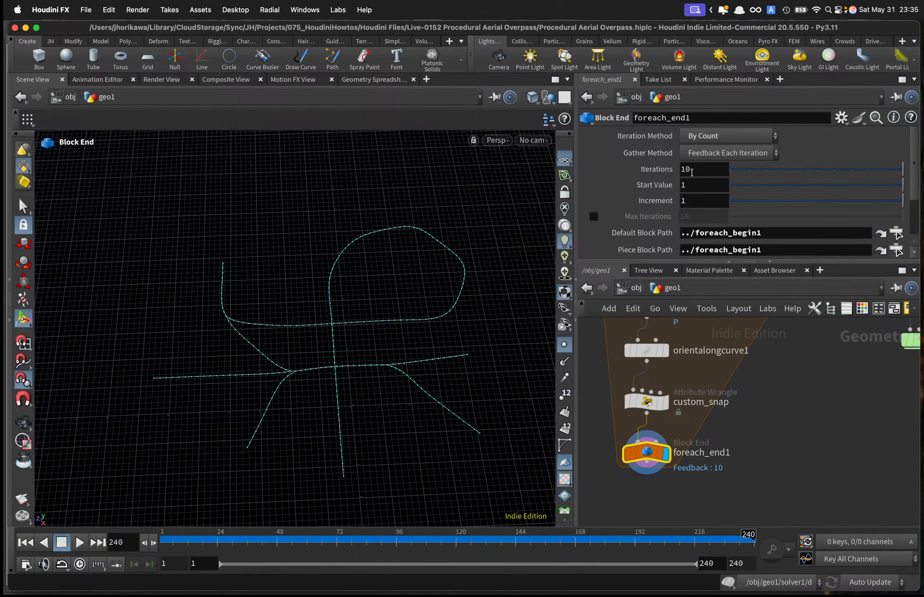
Set the iterations of foreach_end1 to 190.
scroll(701, 434, "down", 3)
middle_click_drag(711, 422, 705, 448)
scroll(706, 448, "up", 1)
left_click_drag(707, 448, 648, 366)
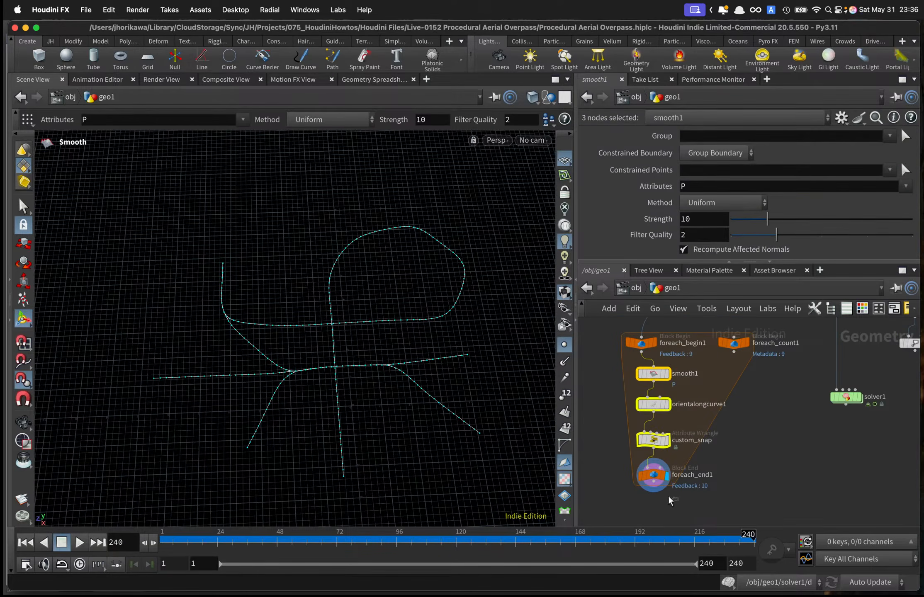
left_click(656, 470)
mouse_move(707, 168)
middle_mouse_down()
mouse_move(708, 146)
mouse_move(813, 145)
mouse_move(706, 174)
middle_mouse_up()
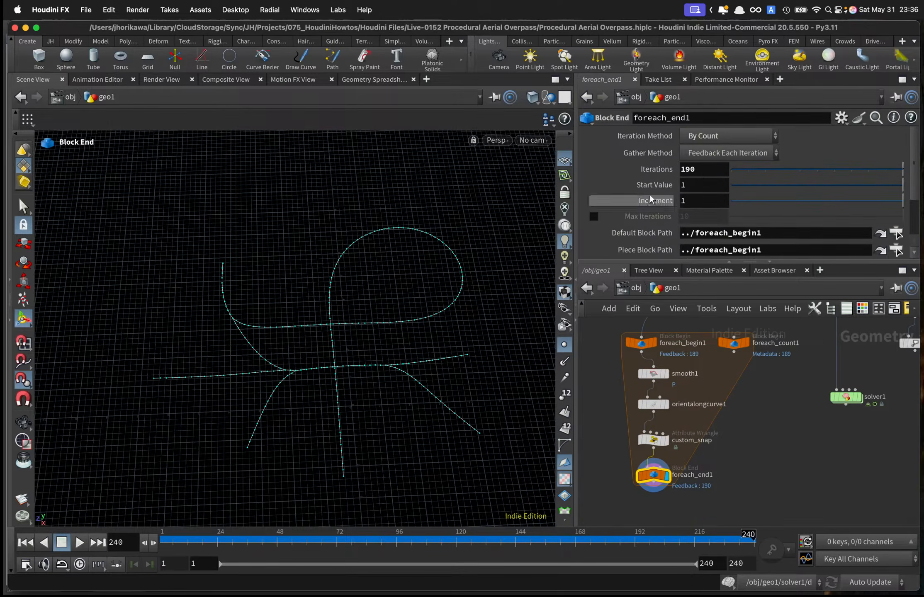
left_click(705, 173)
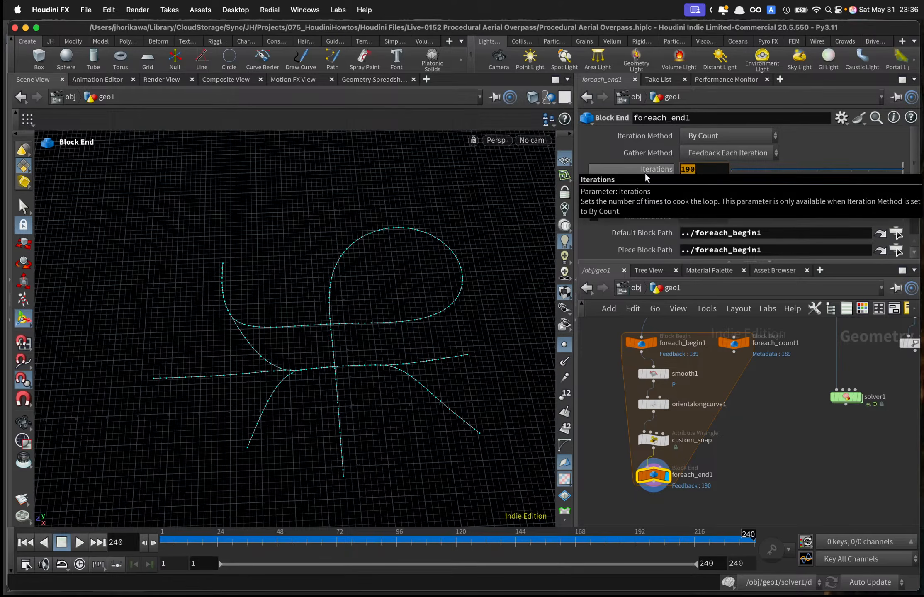
Set the iterations of foreach_end1 to 100 and examine the loop's curves from several angles.
type("100")
key("Return")
key("Escape")
left_click_drag(499, 282, 426, 305)
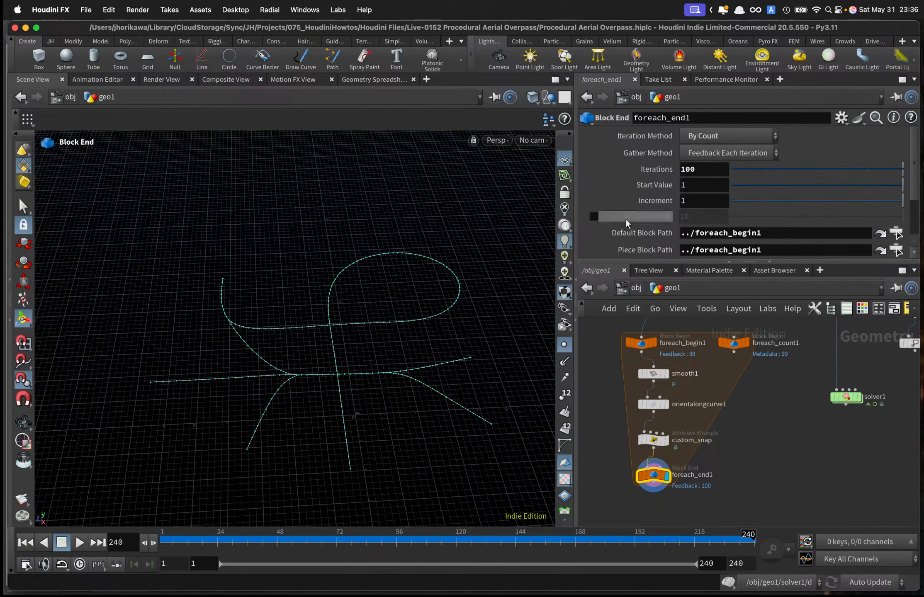
left_click(710, 171)
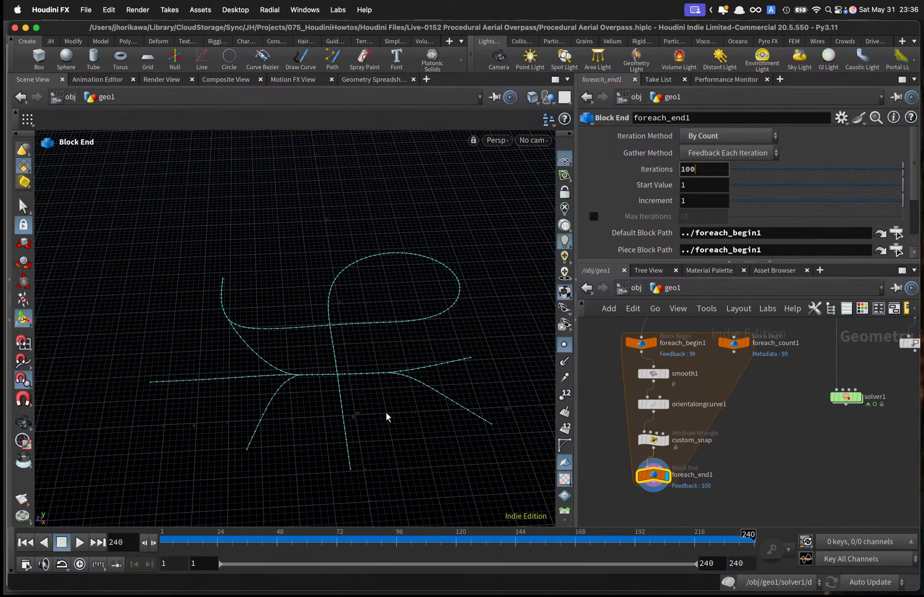
key("Escape")
left_click_drag(353, 391, 332, 375)
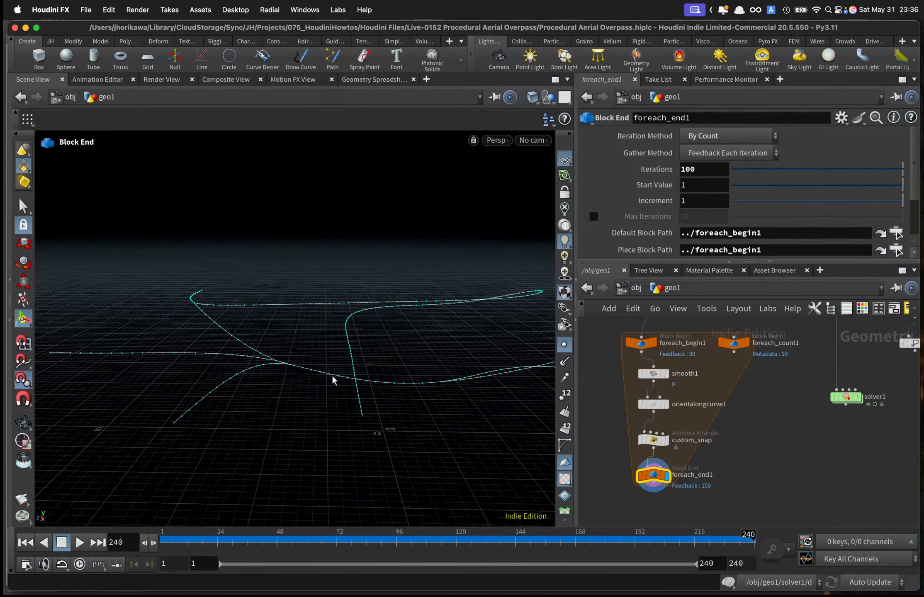
left_click_drag(480, 383, 398, 397)
Display curve1 and examine the original unsmoothed road polylines from a low viewing angle.
scroll(684, 433, "down", 6)
scroll(784, 380, "up", 9)
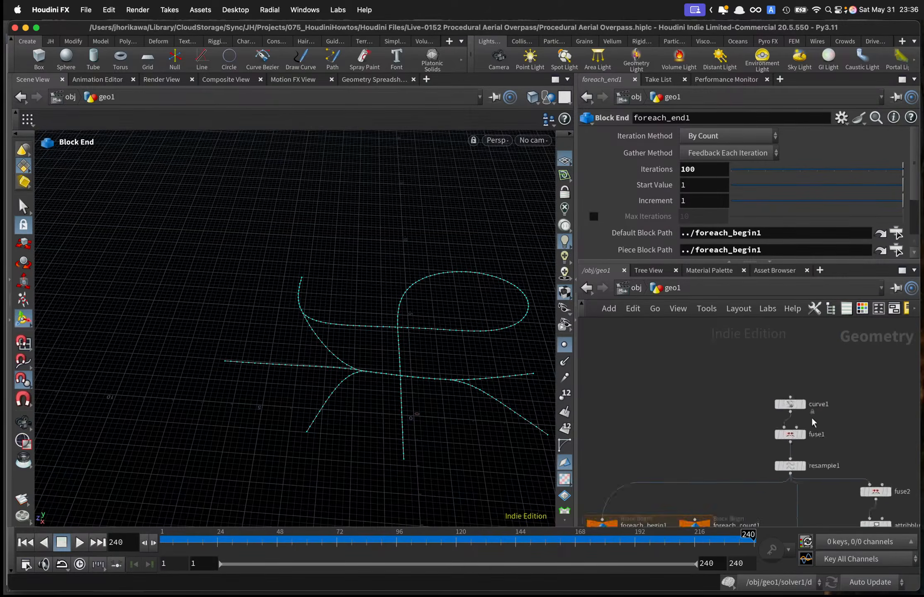
middle_click_drag(815, 452, 805, 394)
scroll(777, 413, "down", 3)
scroll(805, 411, "up", 1)
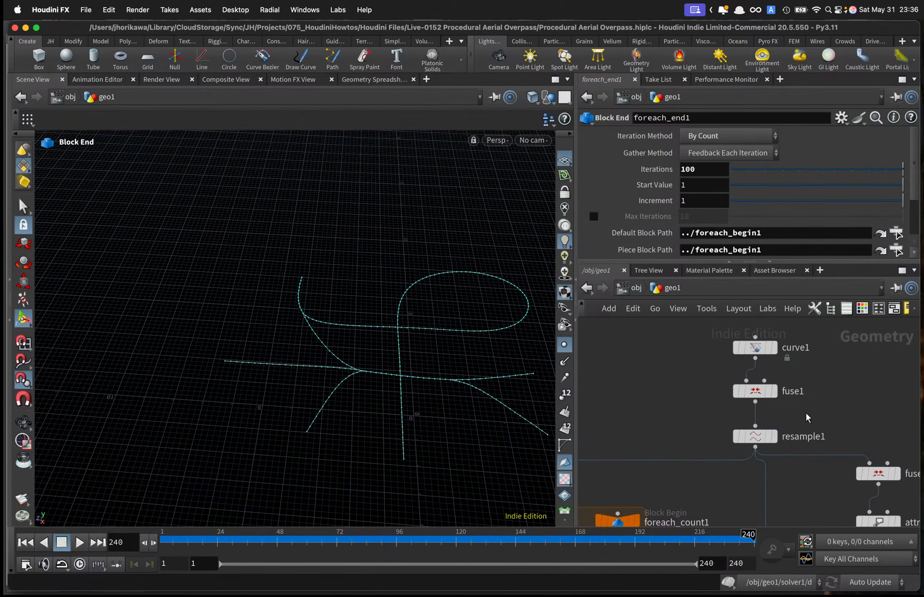
scroll(703, 380, "down", 2)
scroll(751, 375, "up", 2)
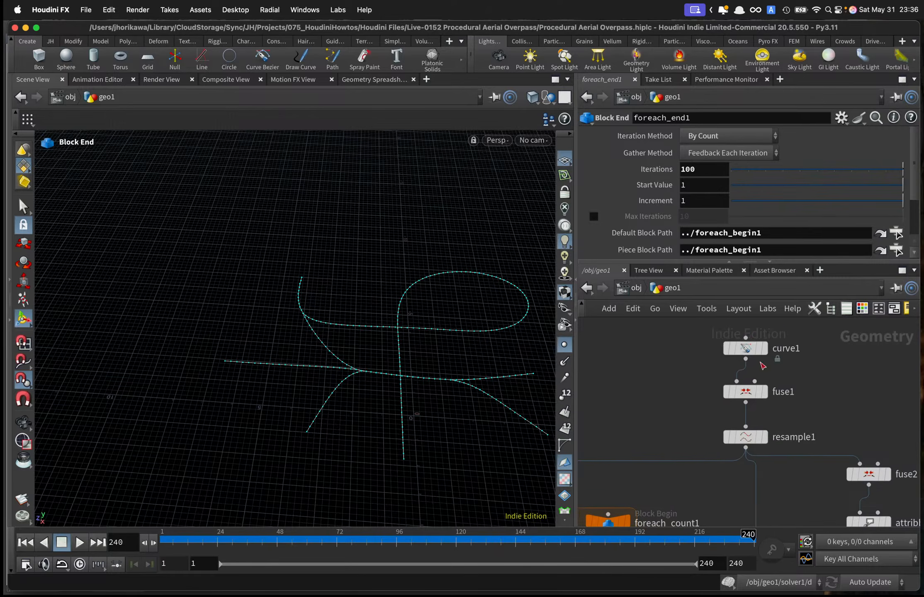
left_click(765, 348)
left_click(745, 351)
left_click_drag(503, 372, 422, 335)
key("Return")
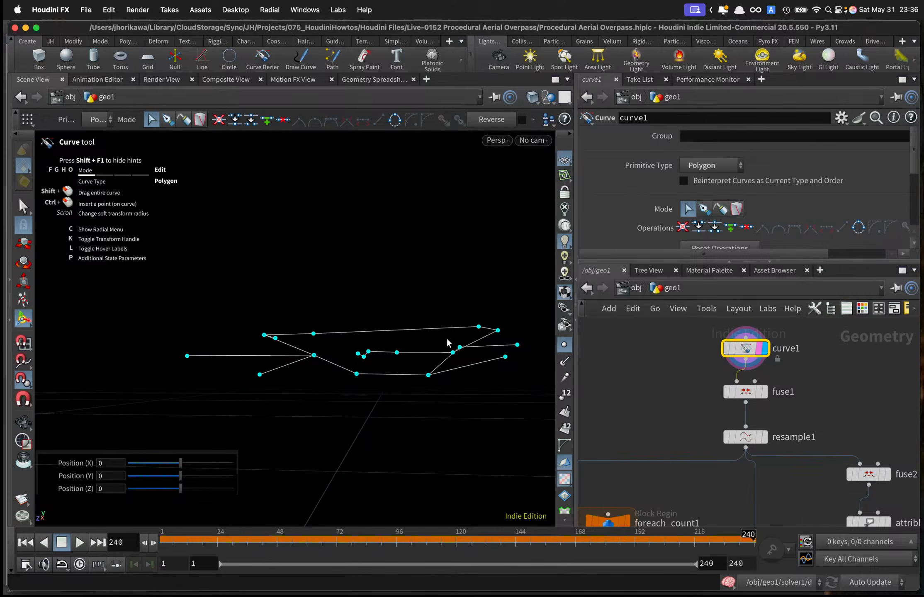
left_click_drag(398, 376, 374, 371)
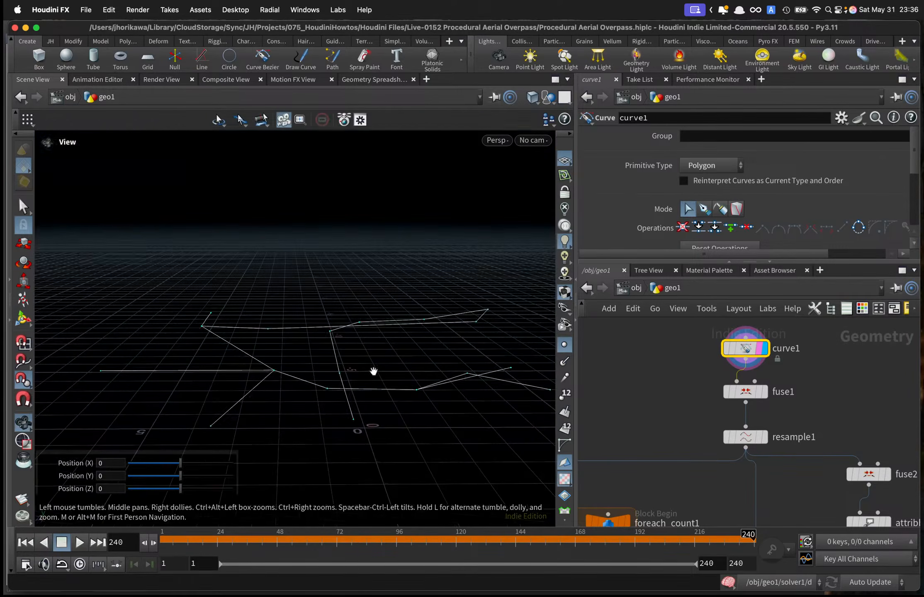
Set the Length of resample1 to 0.1.
left_click(744, 439)
left_click(714, 226)
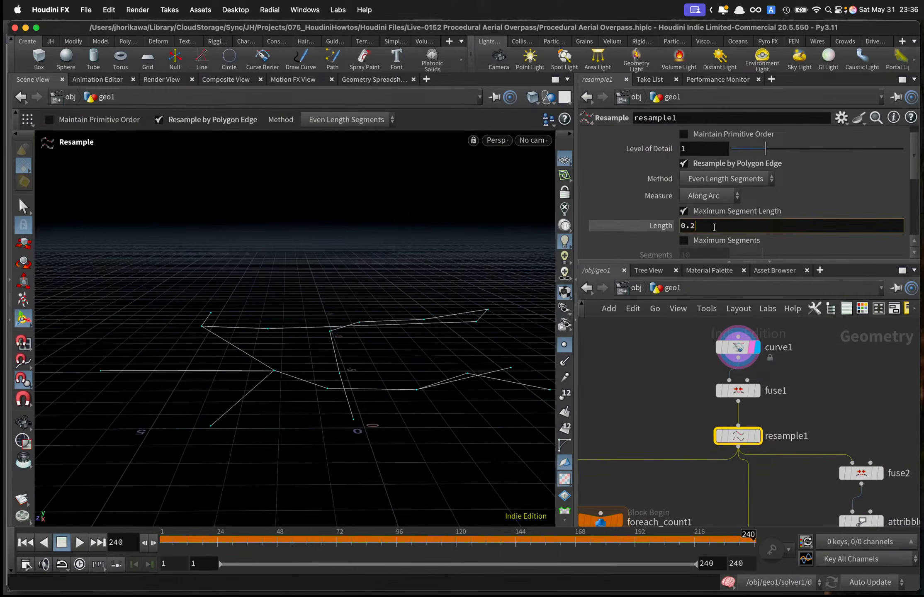
key("BackSpace")
type("1")
key("Return")
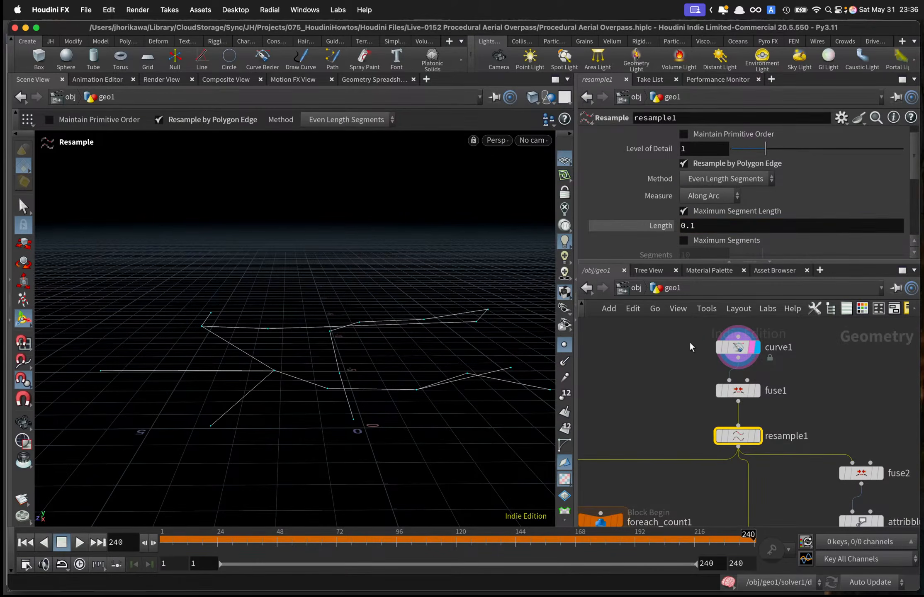
Display foreach_end1 and examine from above the loop's smoothing on the more densely resampled curves.
scroll(679, 352, "down", 3)
middle_click_drag(597, 484, 672, 368)
scroll(672, 367, "up", 4)
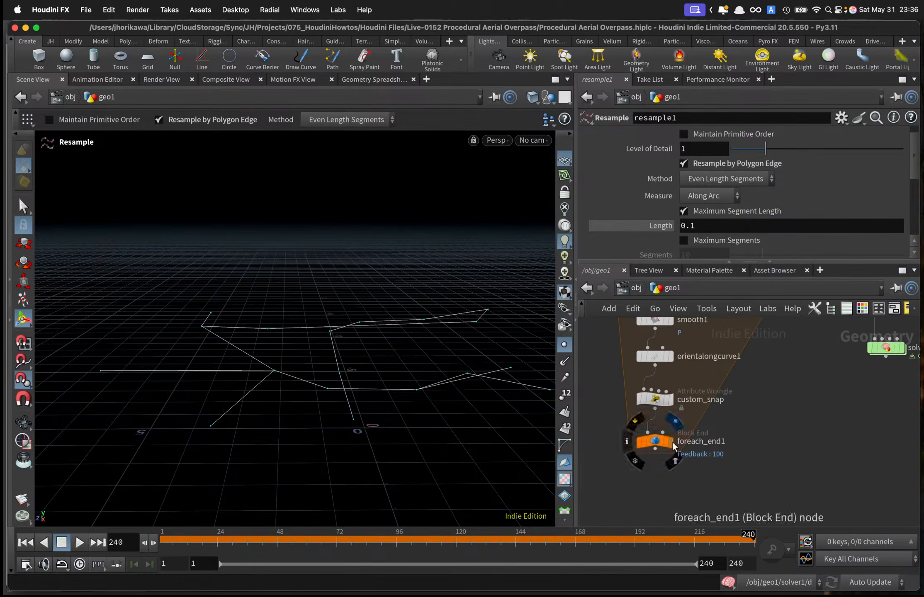
left_click(670, 442)
left_click(665, 446)
key("Escape")
left_click_drag(441, 384, 396, 427)
scroll(396, 427, "up", 3)
key("Escape")
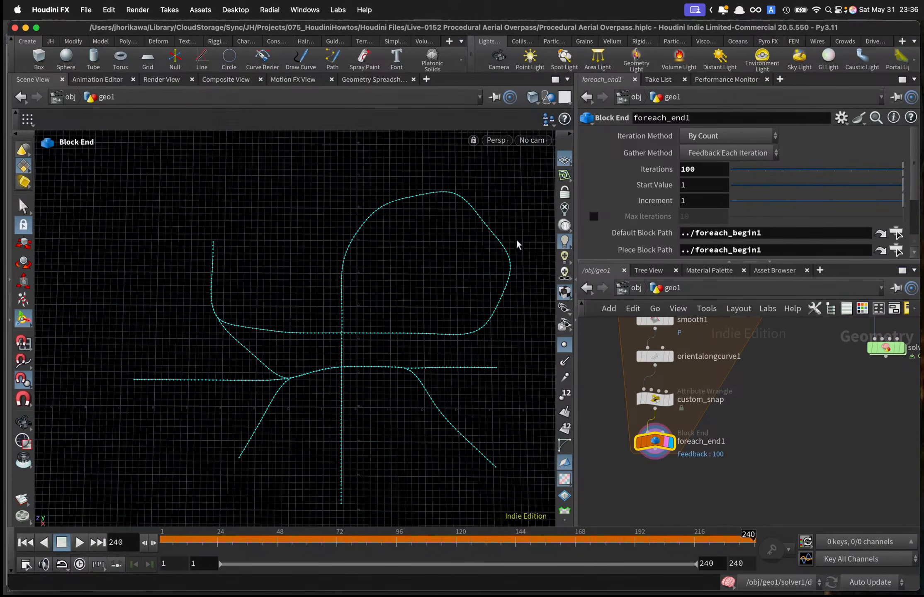
Set the iterations of foreach_end1 to 200 and examine the loop's curves in perspective.
middle_click_drag(705, 169, 556, 233)
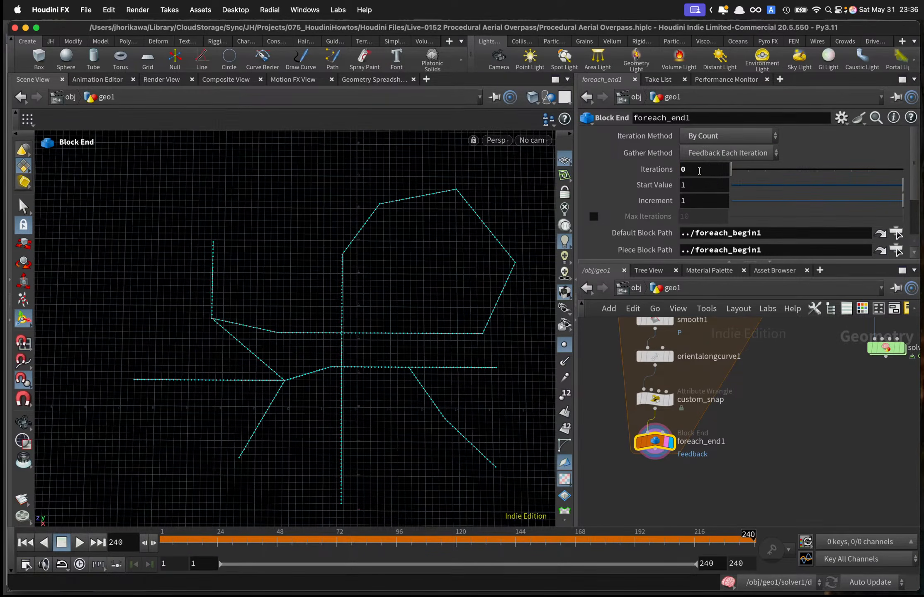
type("200")
key("Return")
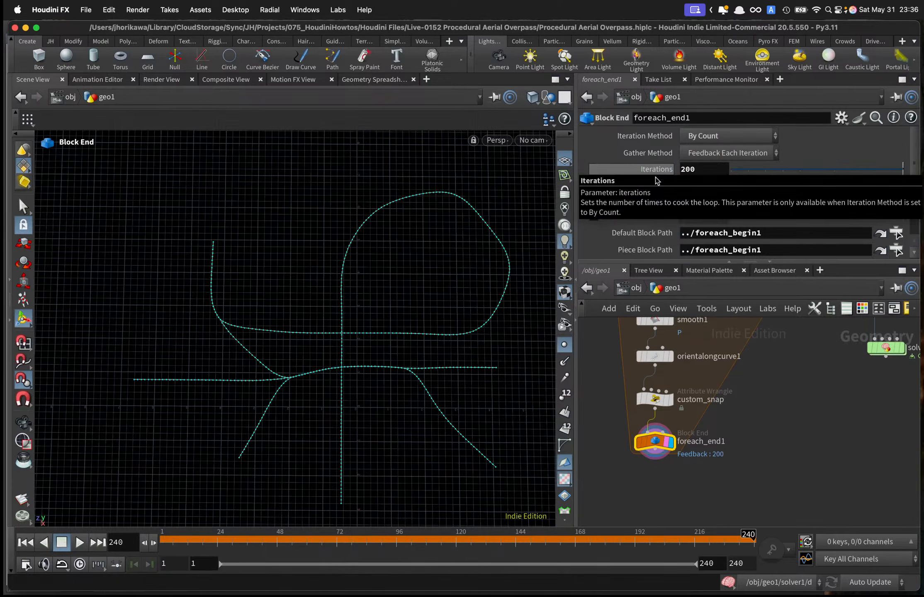
key("Escape")
left_click_drag(491, 262, 358, 396)
key("Return")
key("Escape")
key("Return")
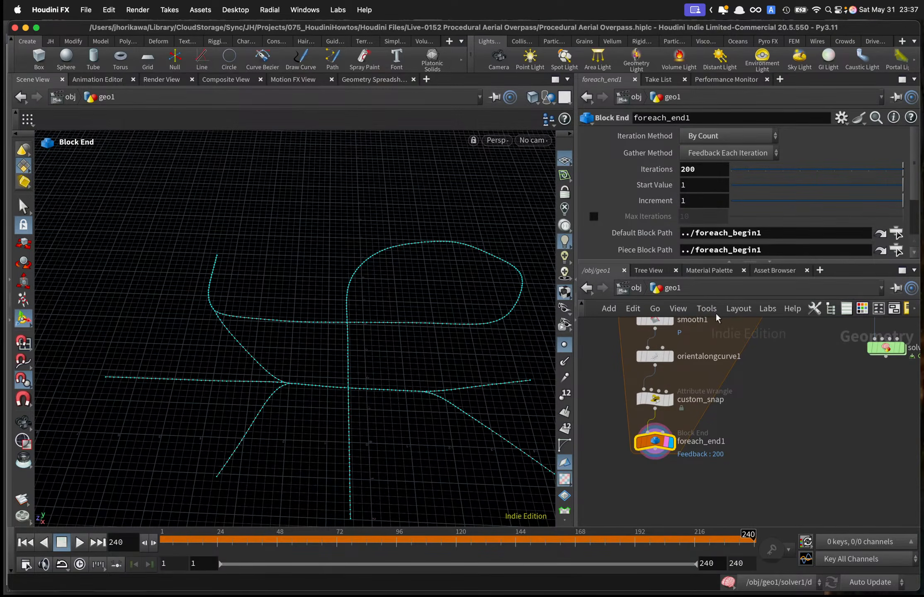
Return the iterations of foreach_end1 to 100.
left_click_drag(702, 169, 649, 175)
type("100")
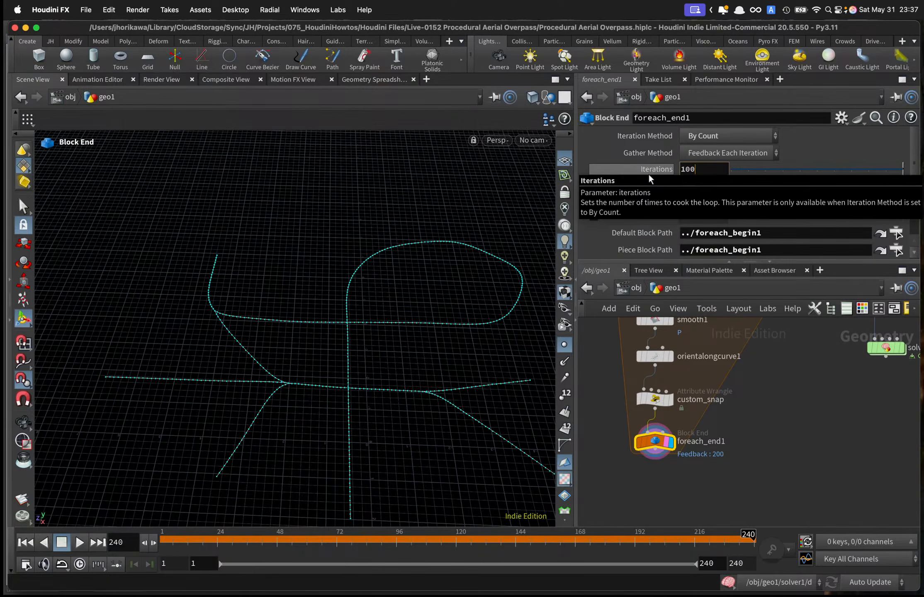
key("Return")
Restore the Length of resample1 to 0.2.
scroll(815, 488, "down", 7)
scroll(820, 386, "up", 8)
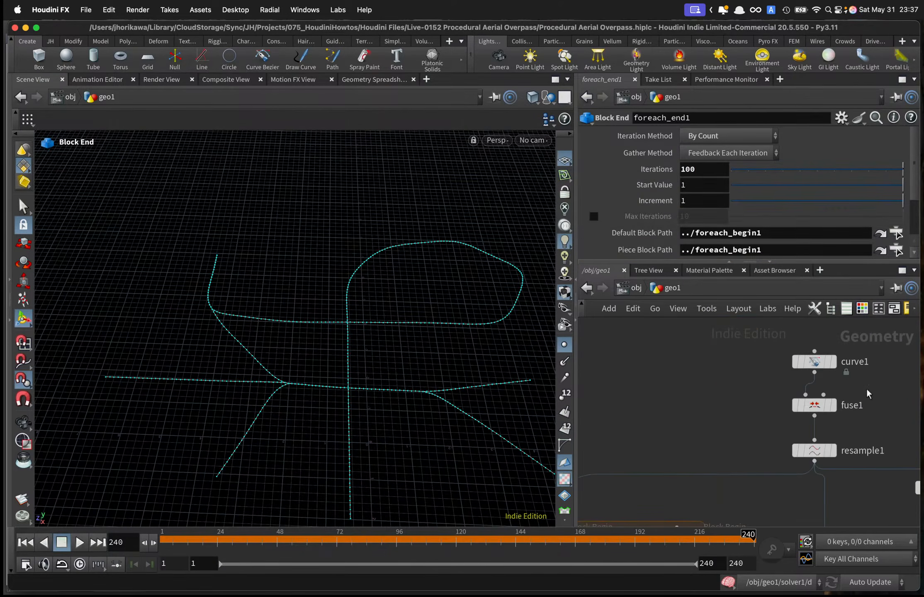
left_click(802, 452)
left_click(700, 232)
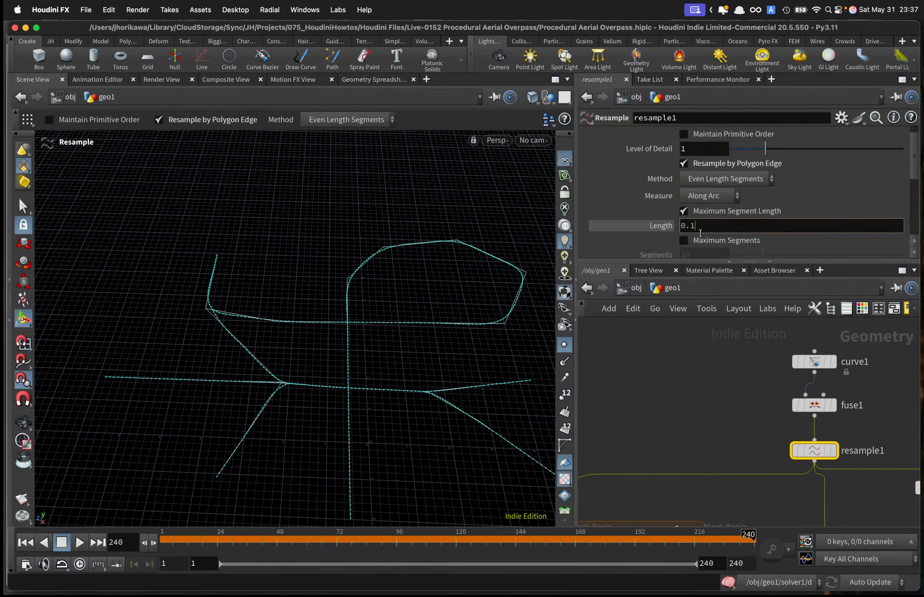
key("BackSpace")
type("2")
key("Return")
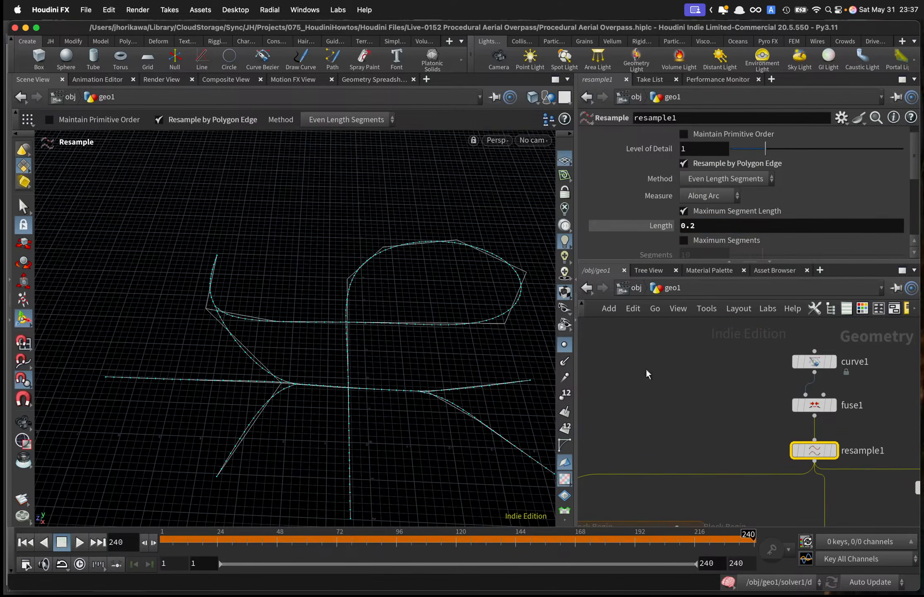
Disconnect fuse2 from the output of resample1.
scroll(724, 359, "down", 3)
scroll(724, 356, "down", 6)
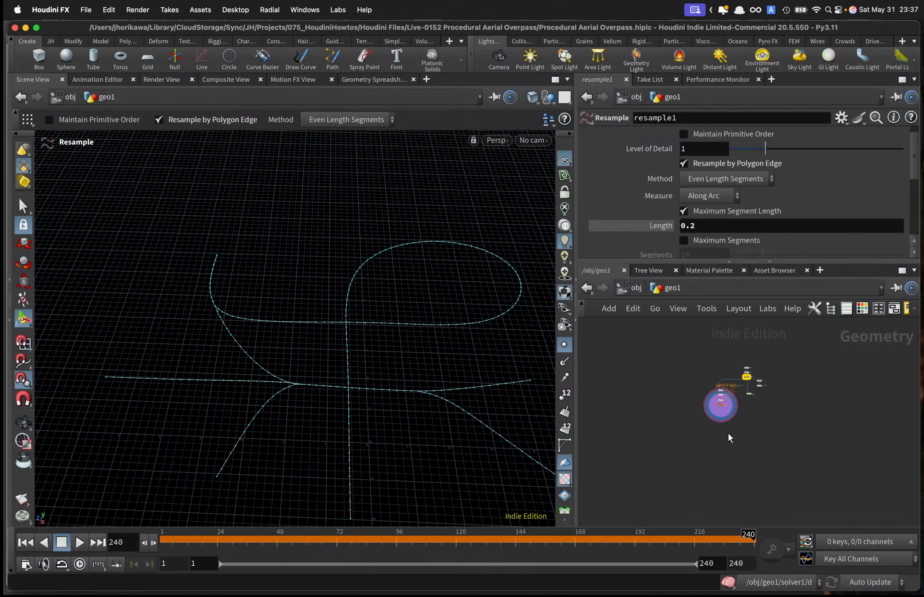
scroll(728, 416, "up", 8)
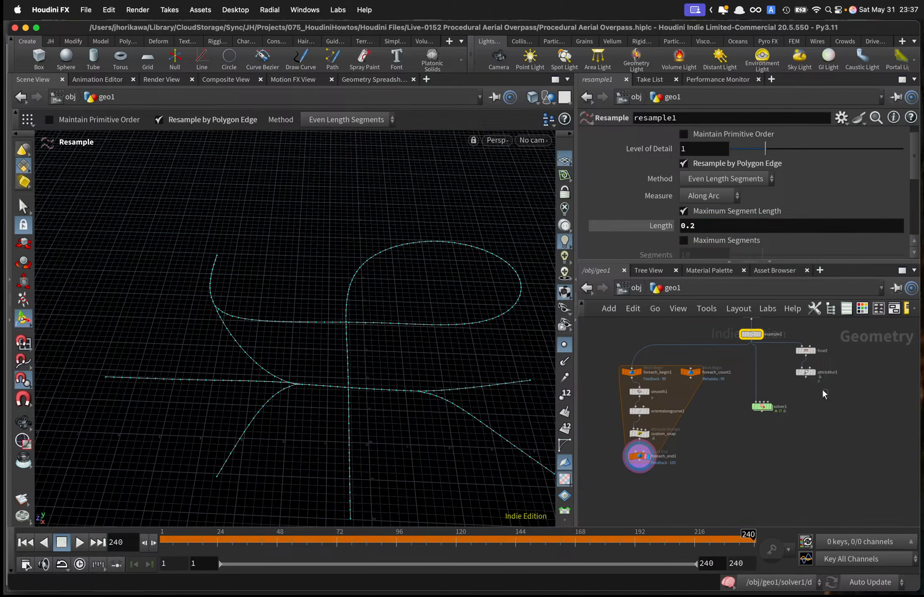
left_click_drag(822, 388, 815, 355)
left_click(815, 352)
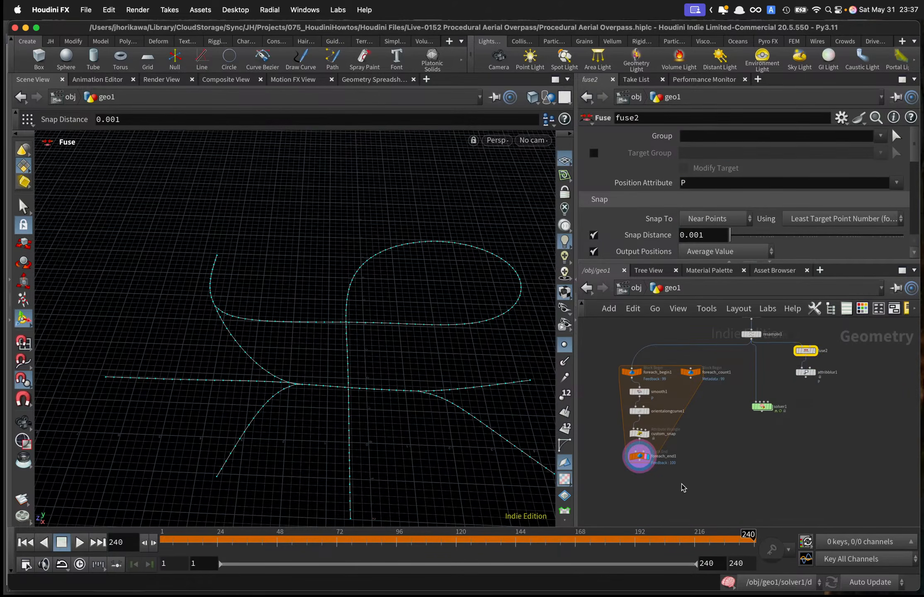
Select foreach_end1 and save the scene file.
scroll(694, 462, "up", 3)
left_click(667, 447)
key("super+s")
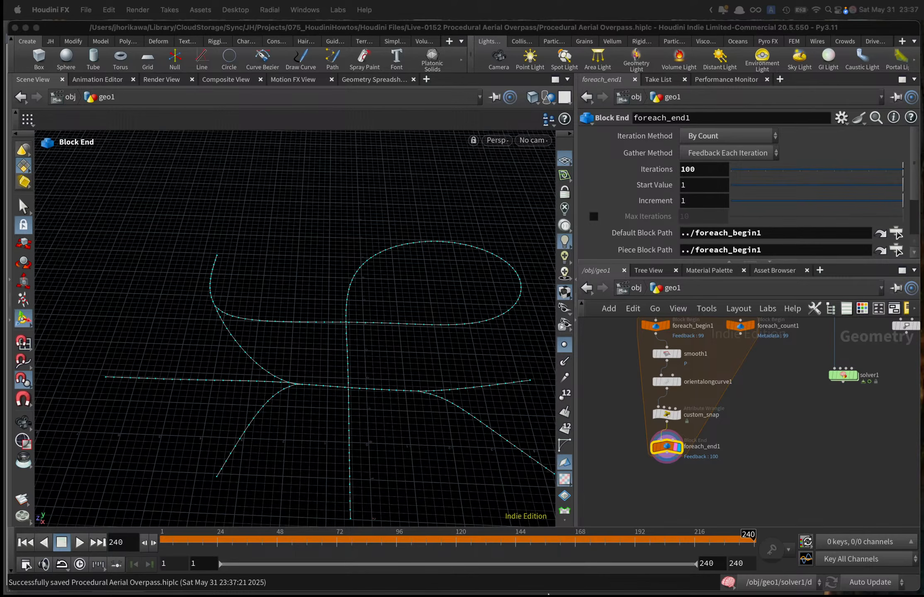
Add a Fuse node below the loop, connect foreach_end1 to its input, and display its result.
left_click(775, 464)
scroll(775, 461, "down", 2)
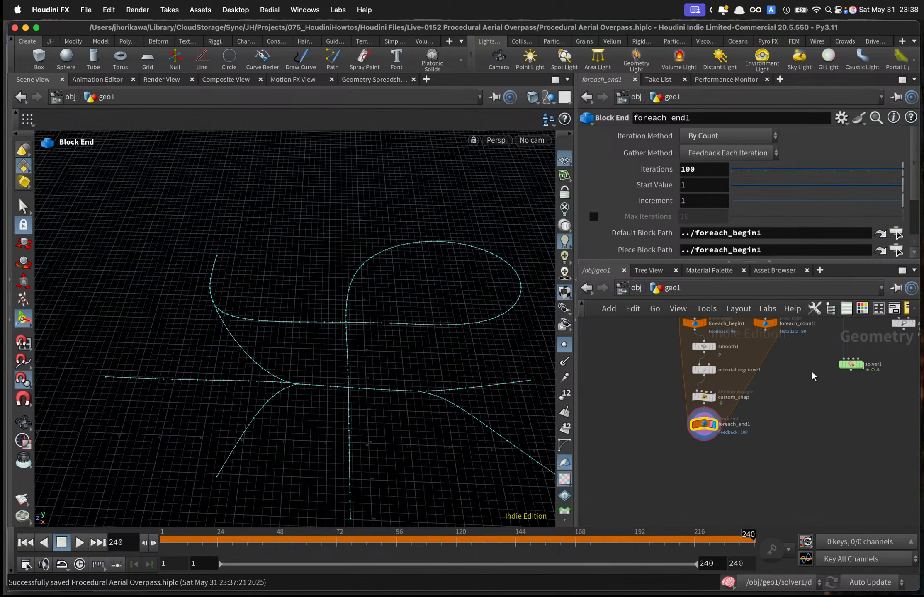
scroll(816, 394, "down", 2)
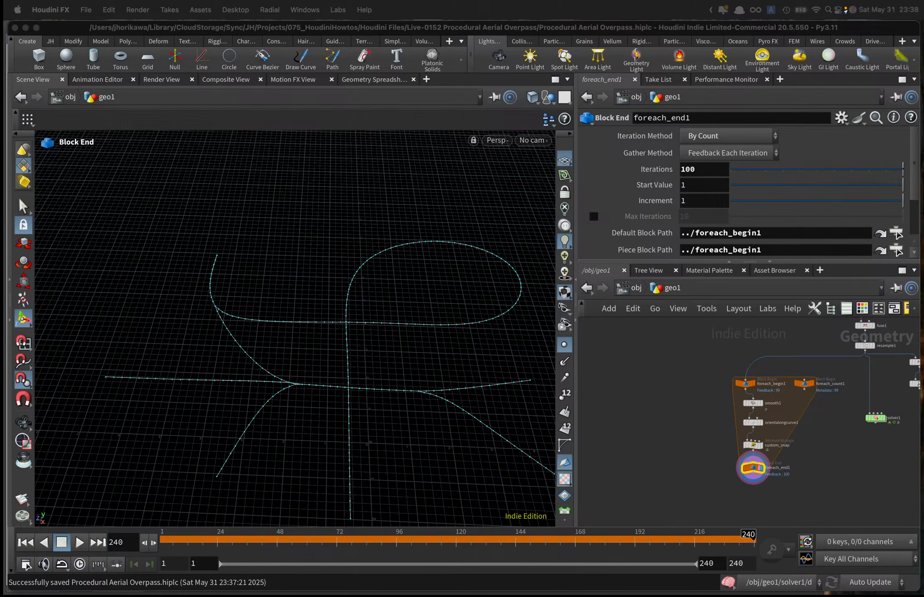
key("ctrl+Up")
key("ctrl+Up")
scroll(682, 377, "down", 3)
middle_click_drag(681, 415, 666, 373)
scroll(715, 409, "up", 5)
key("Tab")
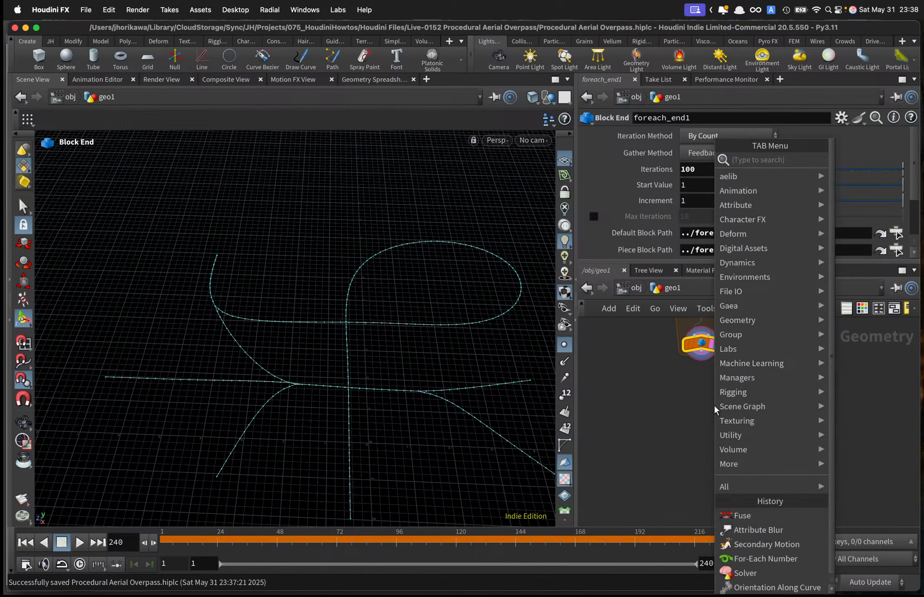
left_click(743, 516)
left_click(710, 404)
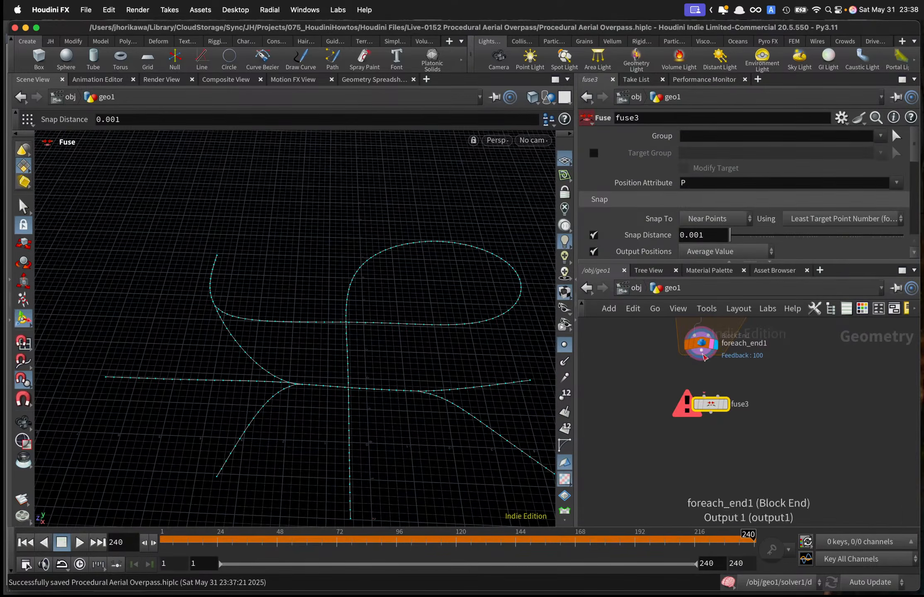
left_click_drag(703, 357, 705, 399)
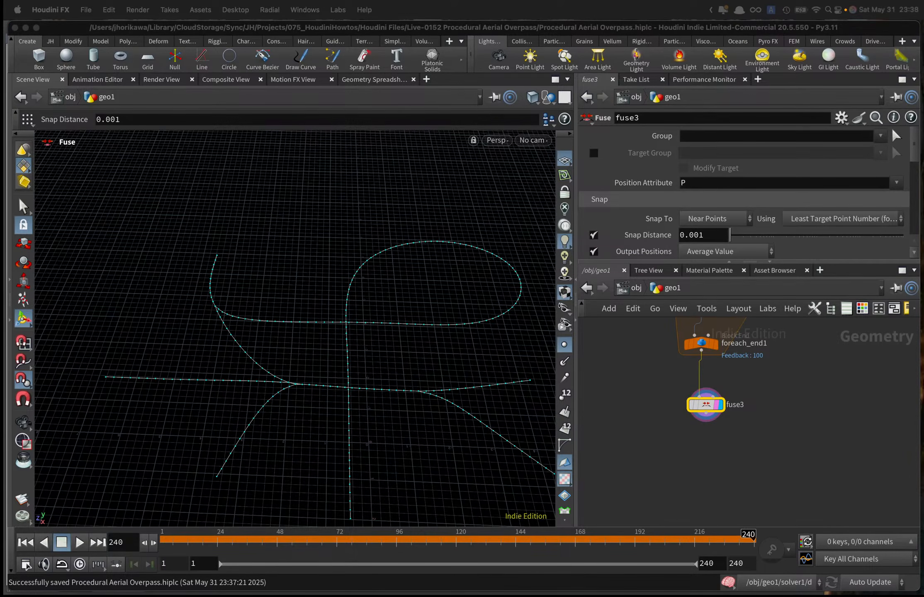
Add a Resample node, connect it after fuse3, and display its result.
left_click(606, 407)
key("Tab")
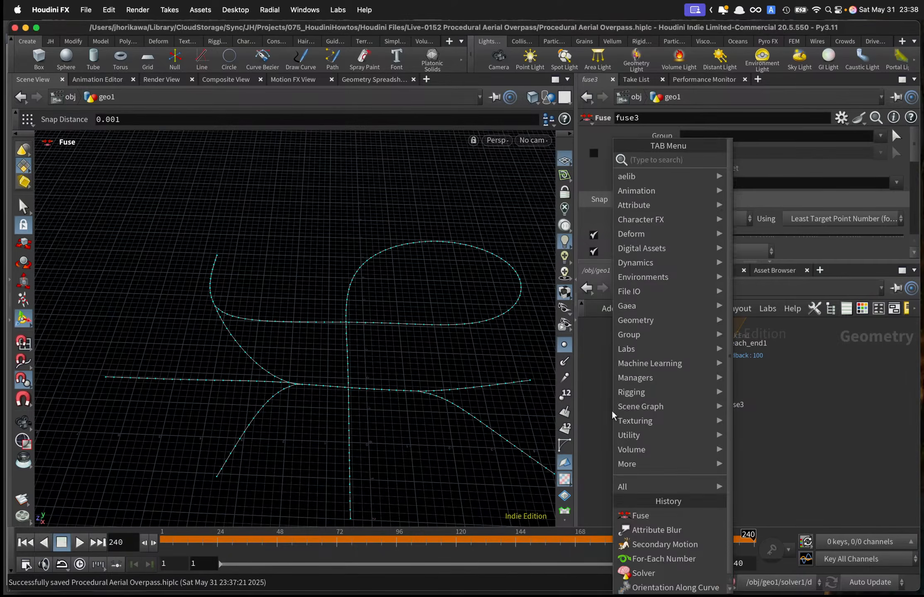
type("resample")
key("Return")
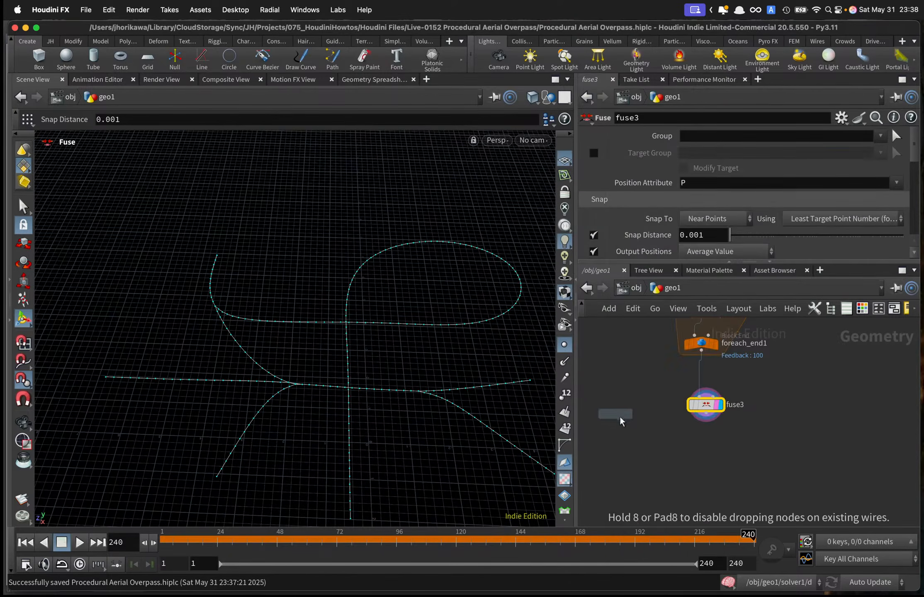
left_click(660, 440)
left_click_drag(659, 441, 726, 454)
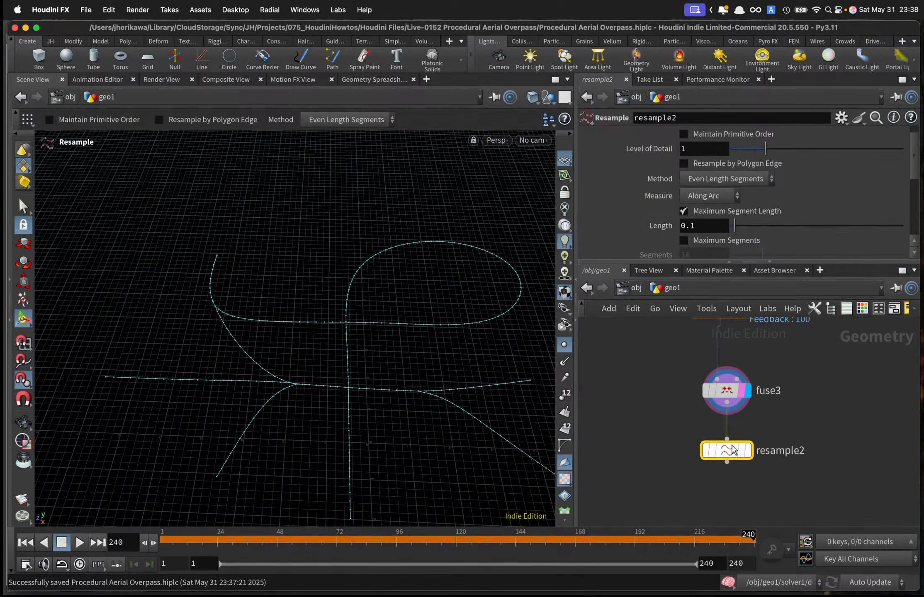
left_click(747, 453)
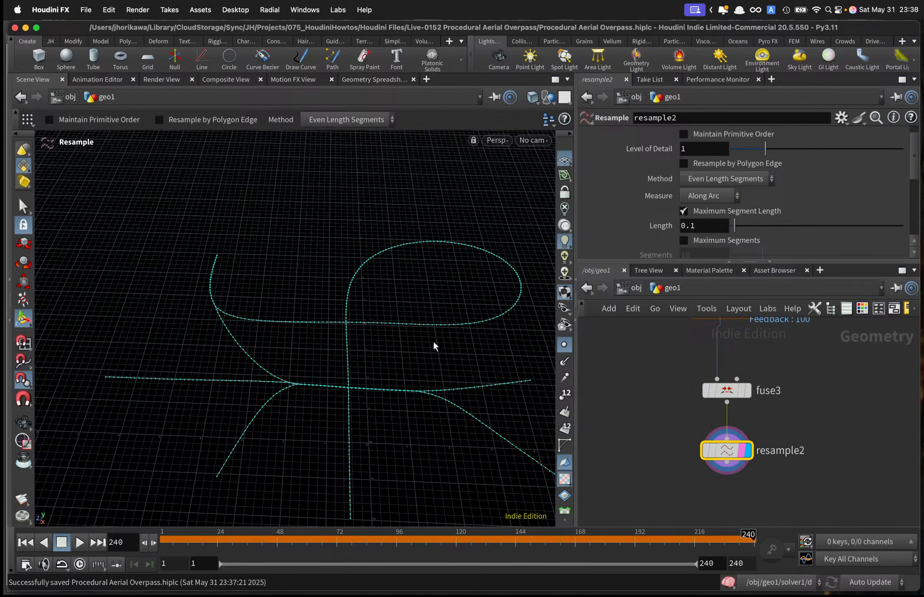
Enable Resample by Polygon Edge on resample2.
left_click(726, 390)
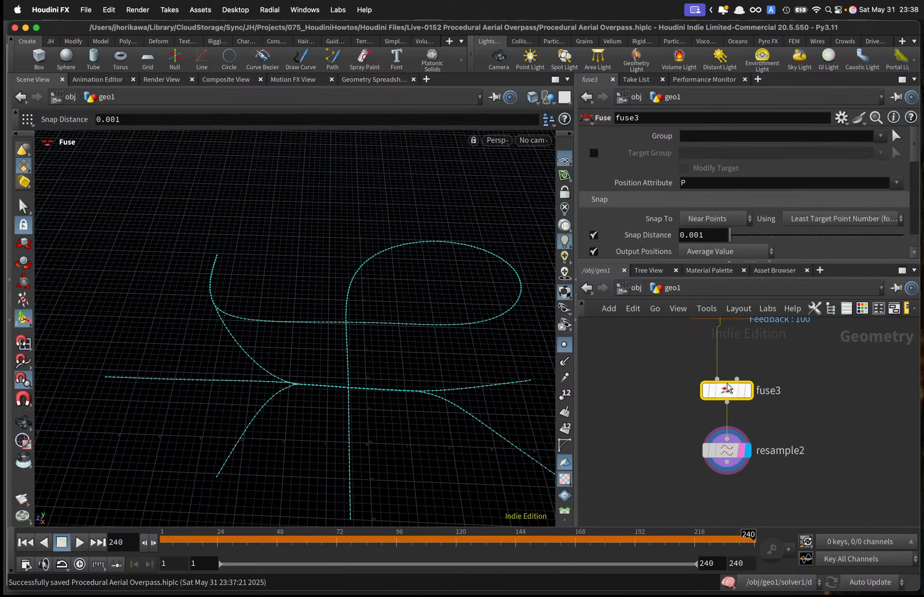
left_click(709, 445)
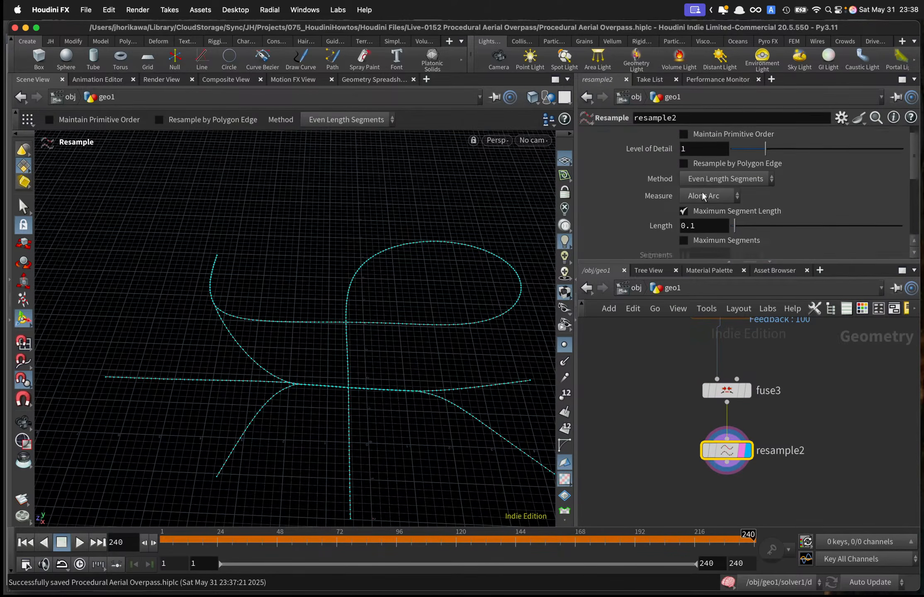
scroll(703, 195, "up", 1)
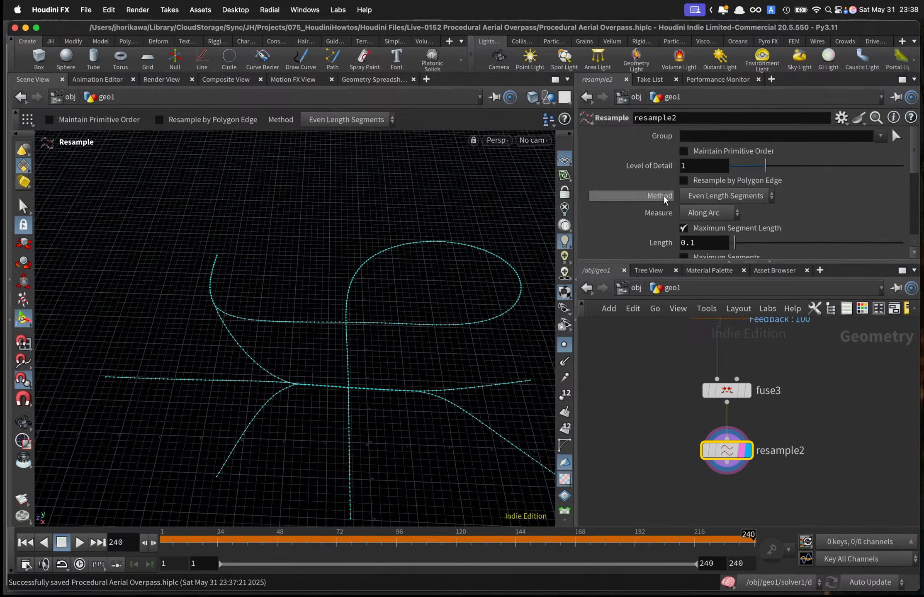
left_click(685, 181)
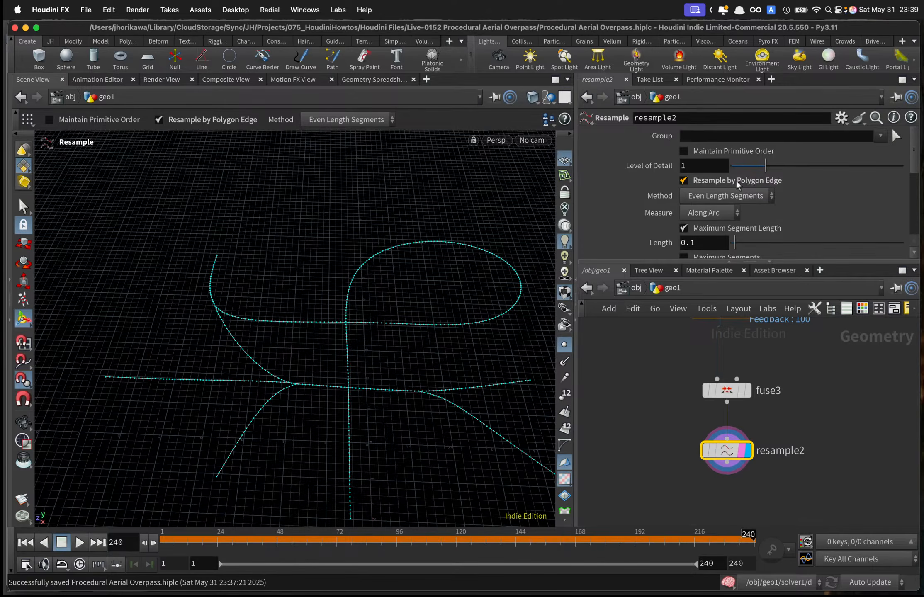
Copy the Length parameter of resample1.
scroll(763, 461, "down", 5)
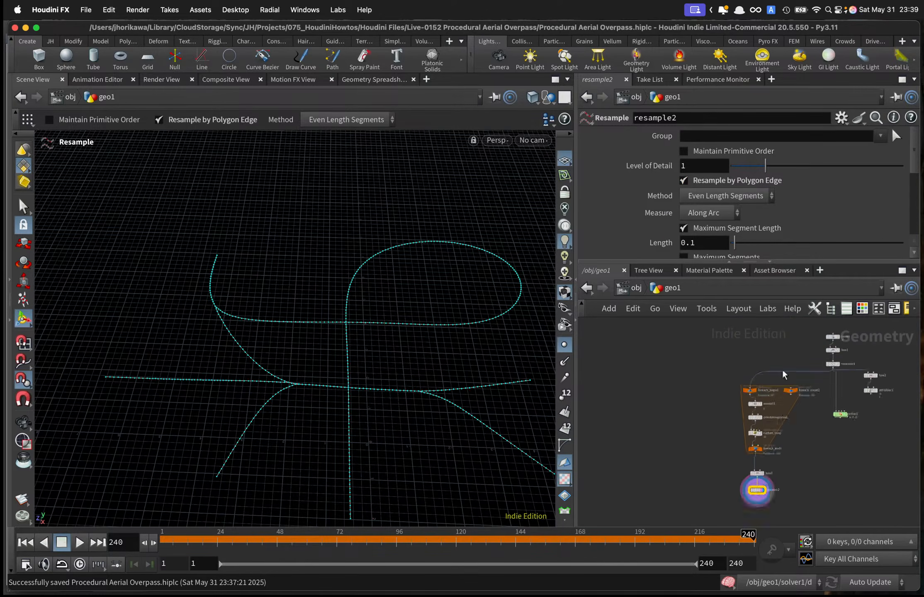
scroll(845, 359, "up", 5)
left_click(790, 386)
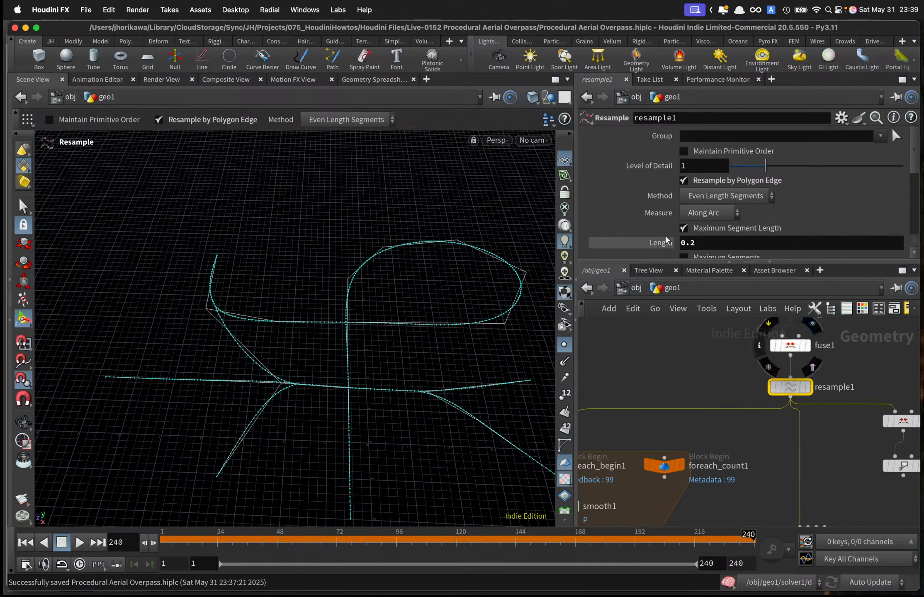
right_click(666, 241)
left_click(692, 344)
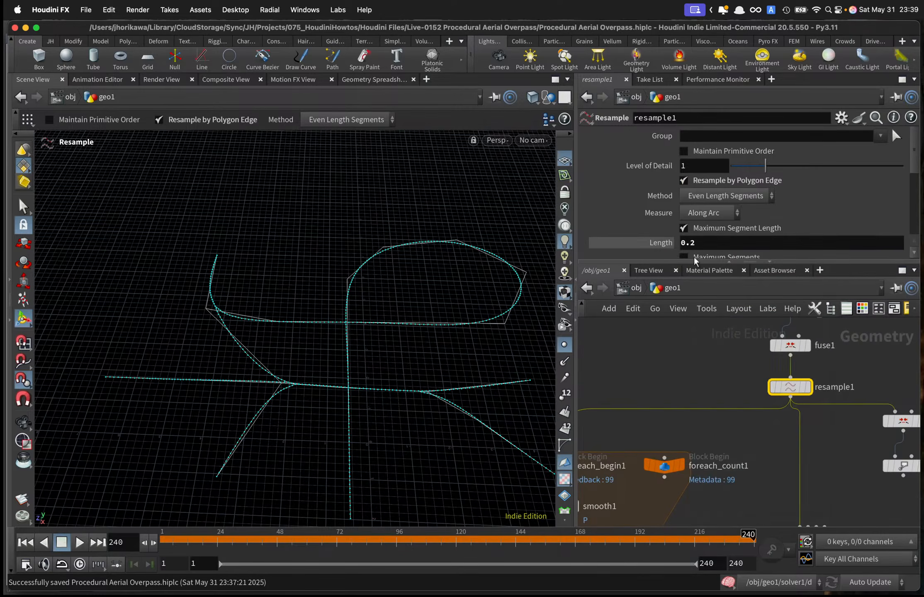
Paste the copied parameter as a relative reference into resample2's Length and multiply it by 0.1.
scroll(710, 461, "down", 5)
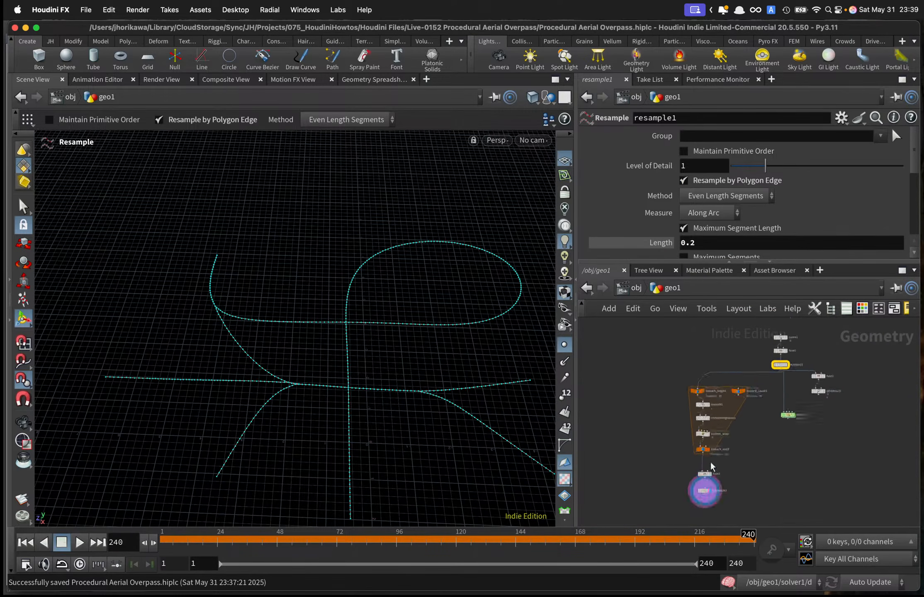
scroll(710, 466, "up", 5)
left_click(699, 467)
right_click(666, 243)
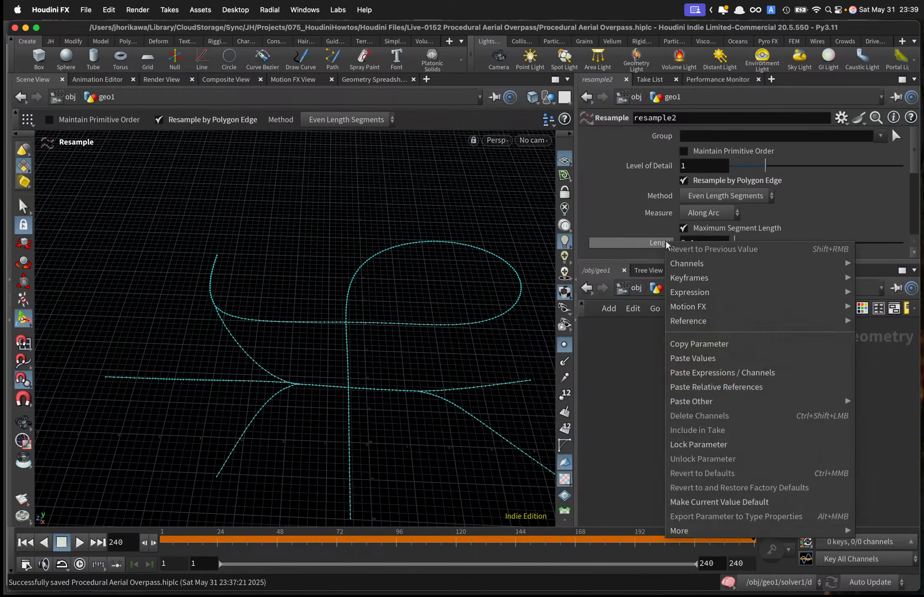
left_click(716, 387)
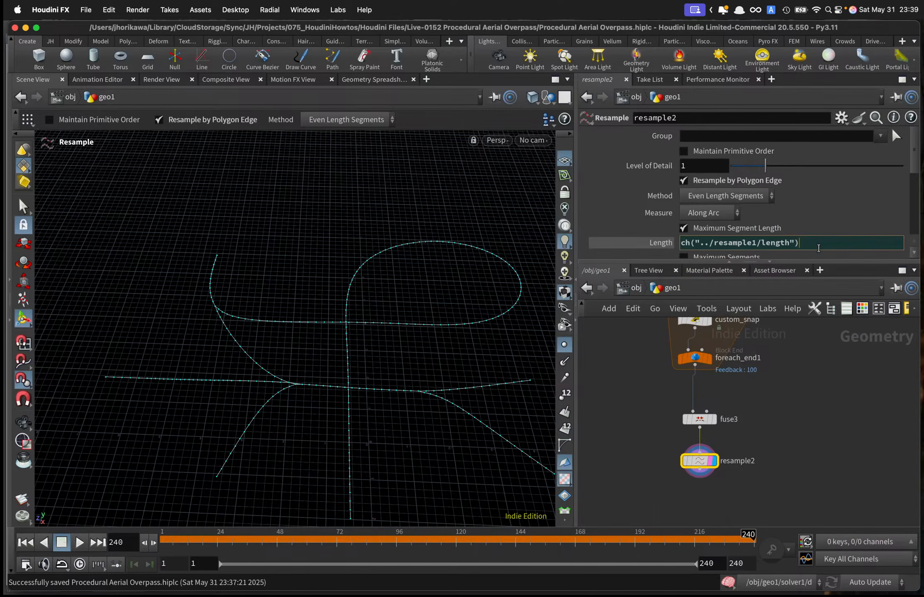
type("* 0.1")
key("Return")
Inspect the curve junction up close, and set resample2's Treat Polygons As option to Subdivision Curves.
key("Escape")
scroll(343, 377, "up", 5)
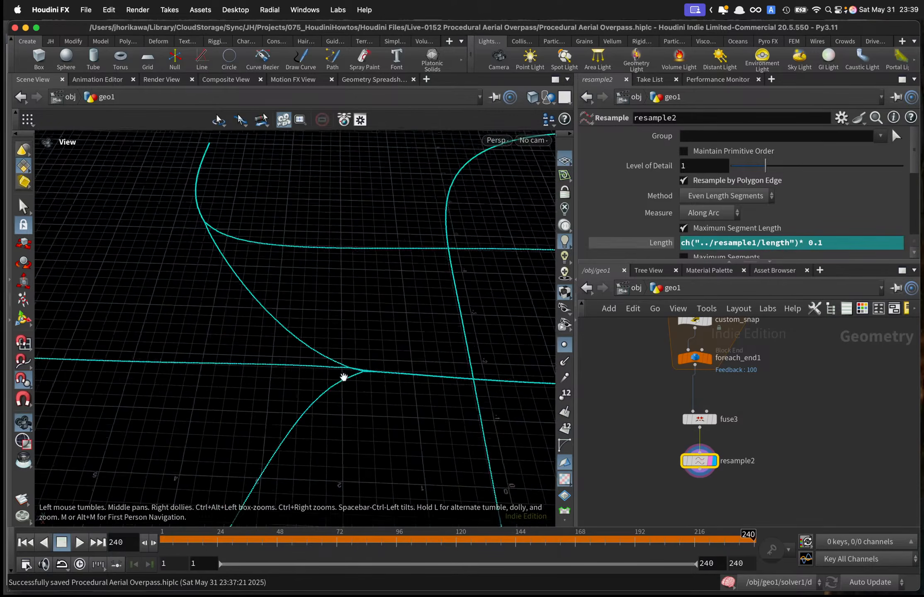
scroll(343, 378, "up", 10)
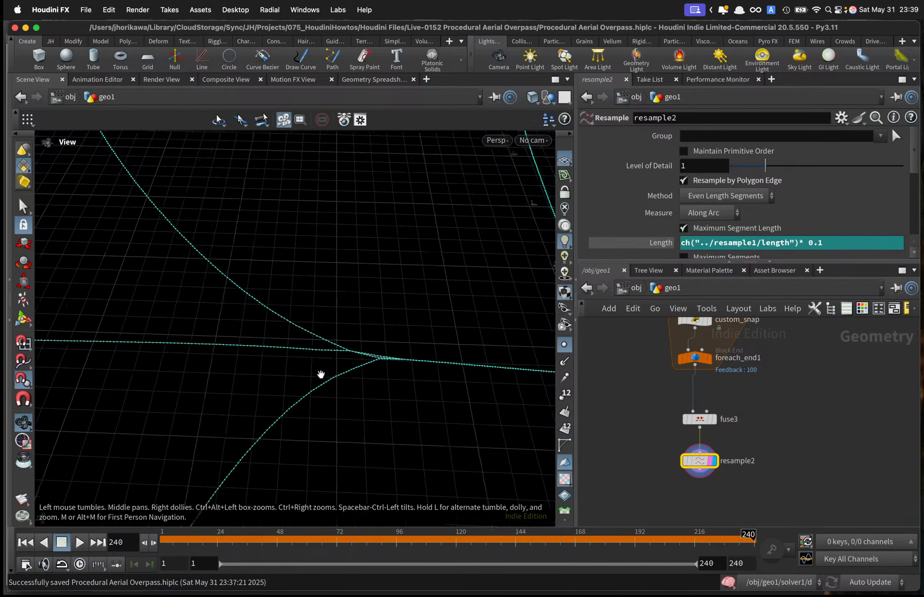
scroll(305, 379, "down", 10)
key("Return")
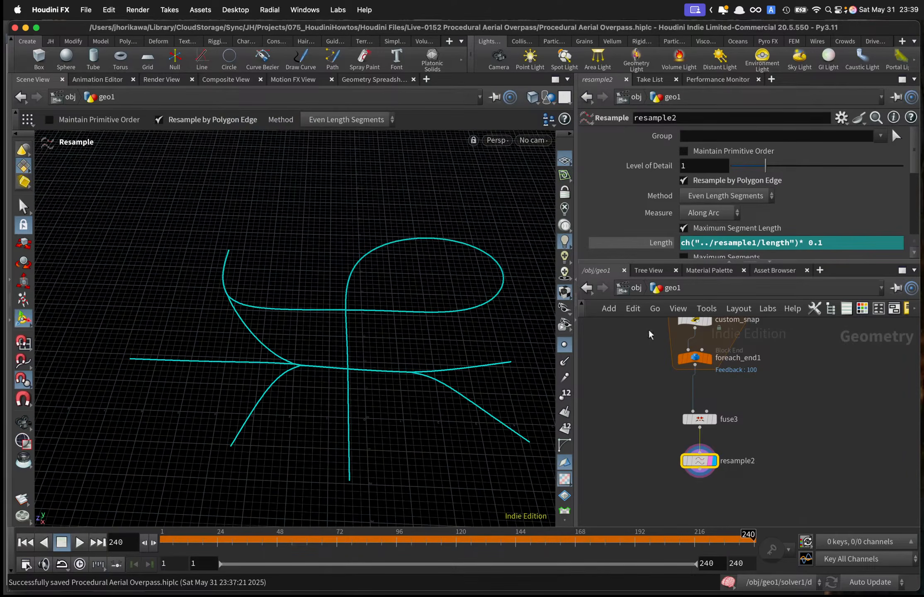
scroll(705, 247, "down", 5)
left_click(704, 245)
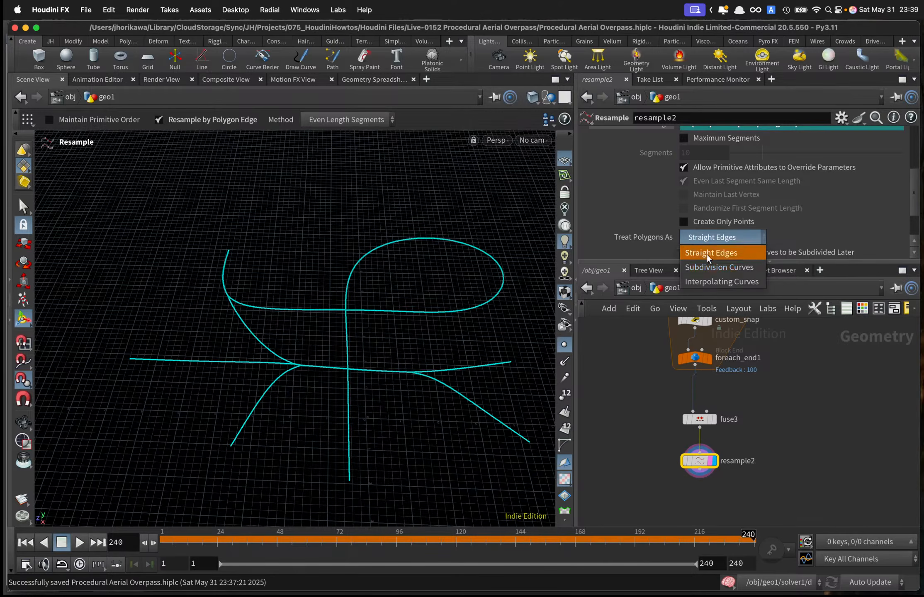
left_click(701, 268)
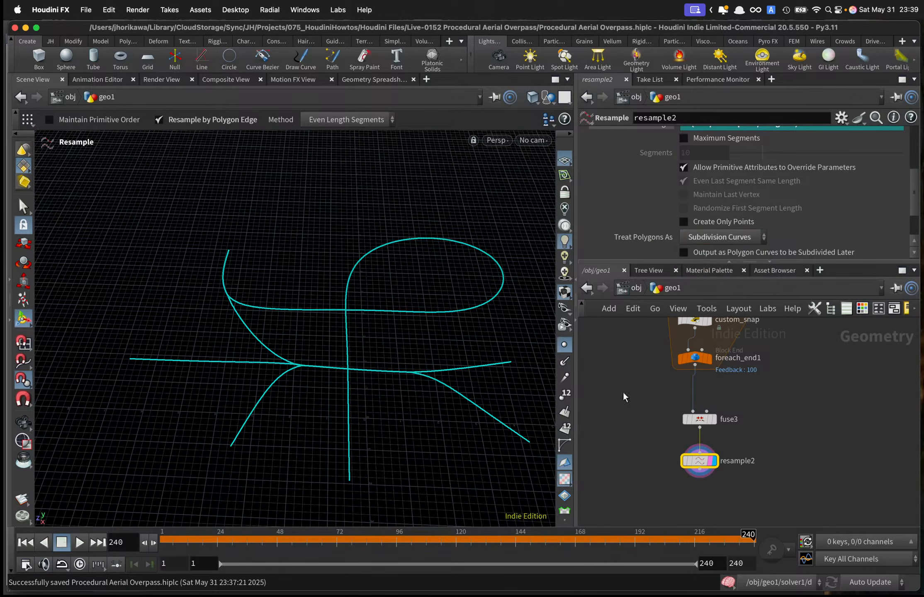
Examine the resampled road curves up close at the merging junction and as a whole from another angle.
key("Escape")
scroll(323, 373, "up", 6)
mouse_move(295, 358)
right_mouse_down()
mouse_move(408, 344)
mouse_move(311, 347)
right_mouse_up()
scroll(313, 348, "down", 10)
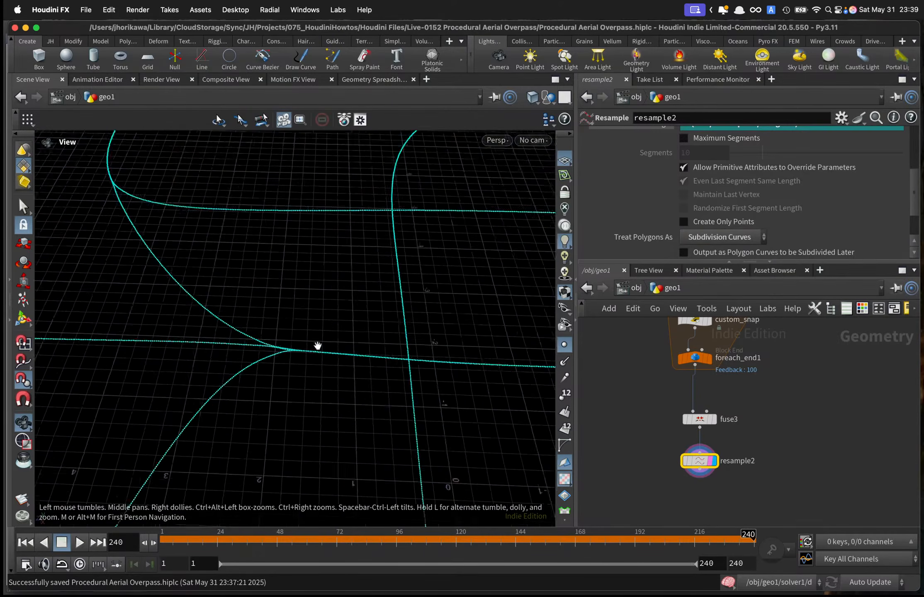
key("Return")
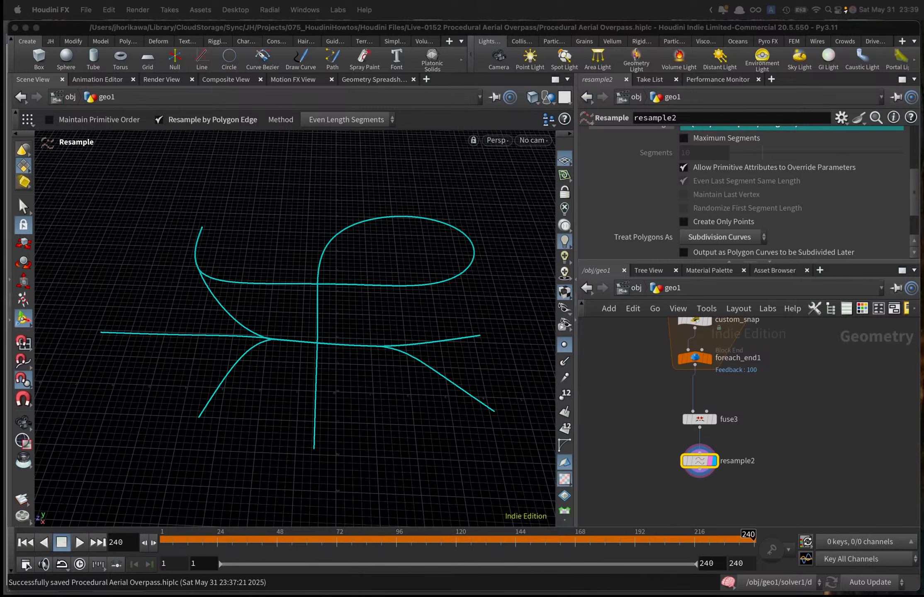
left_click(625, 444)
scroll(634, 445, "down", 5)
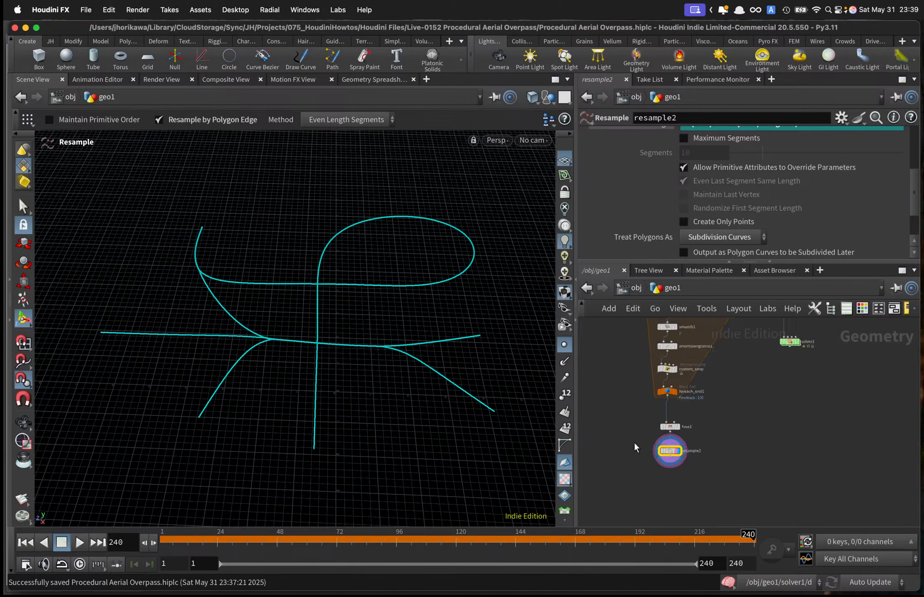
scroll(635, 444, "up", 3)
middle_click_drag(634, 445, 645, 394)
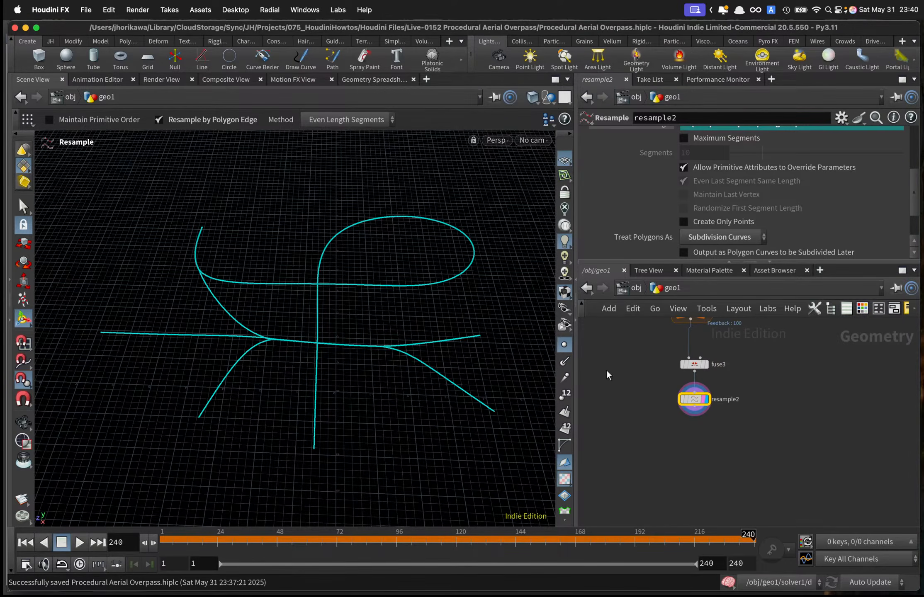
key("Escape")
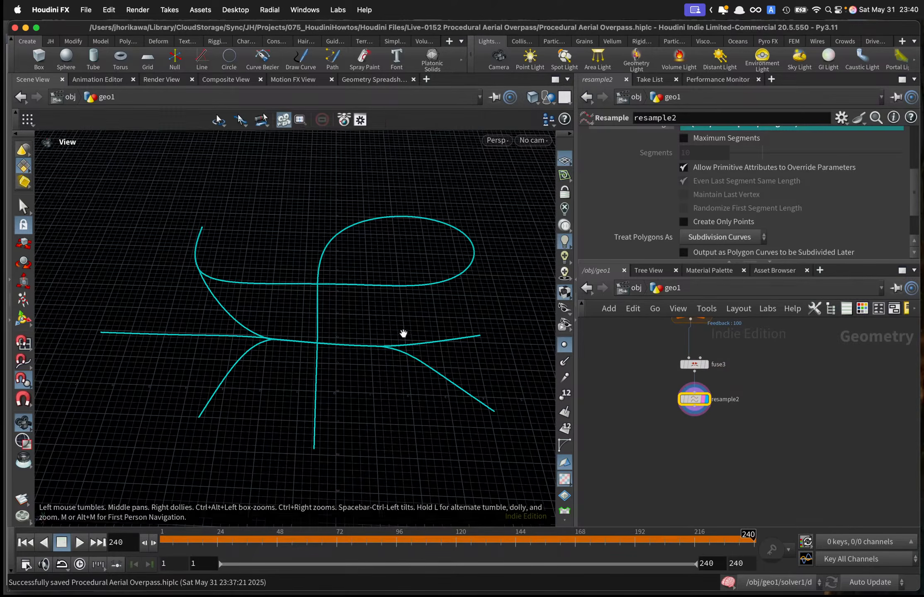
left_click_drag(403, 333, 217, 351)
key("Return")
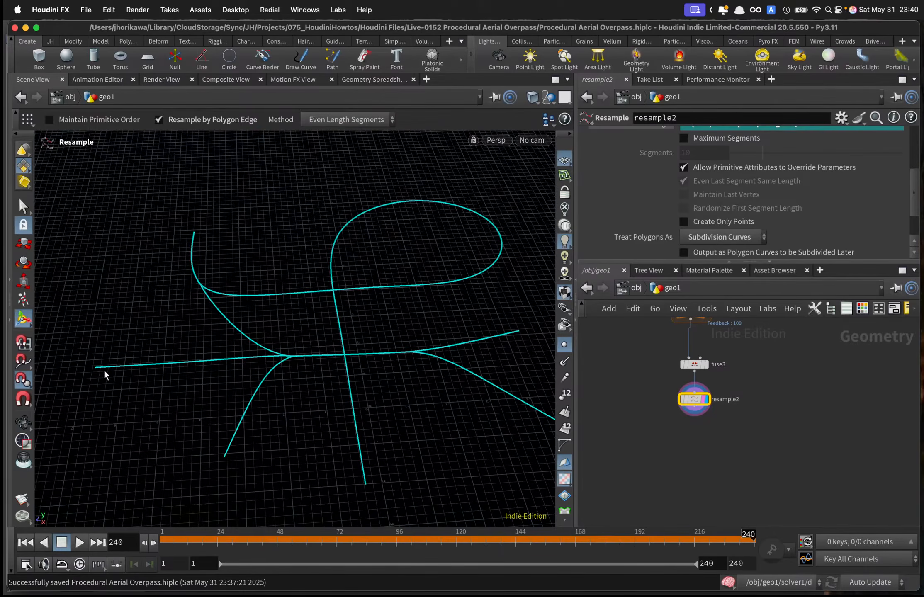
left_click(24, 206)
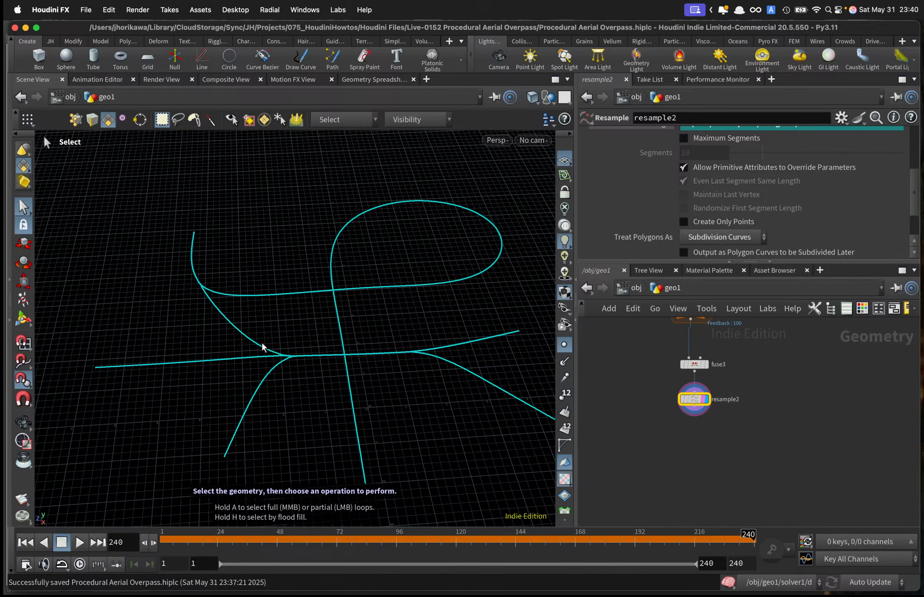
left_click_drag(358, 327, 355, 354)
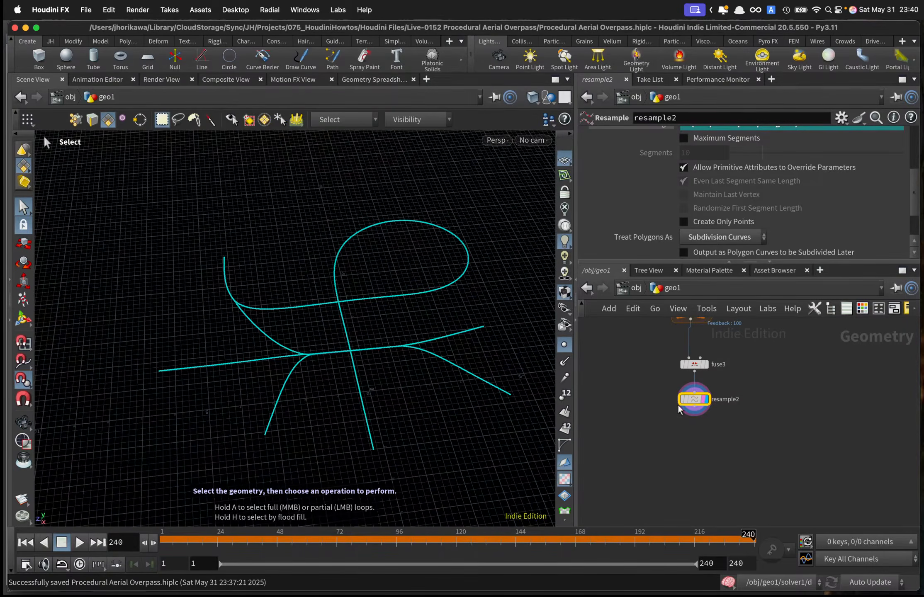
Add a Measure node below resample2, connect it to resample2's output, and display its result.
middle_click_drag(697, 452, 662, 459)
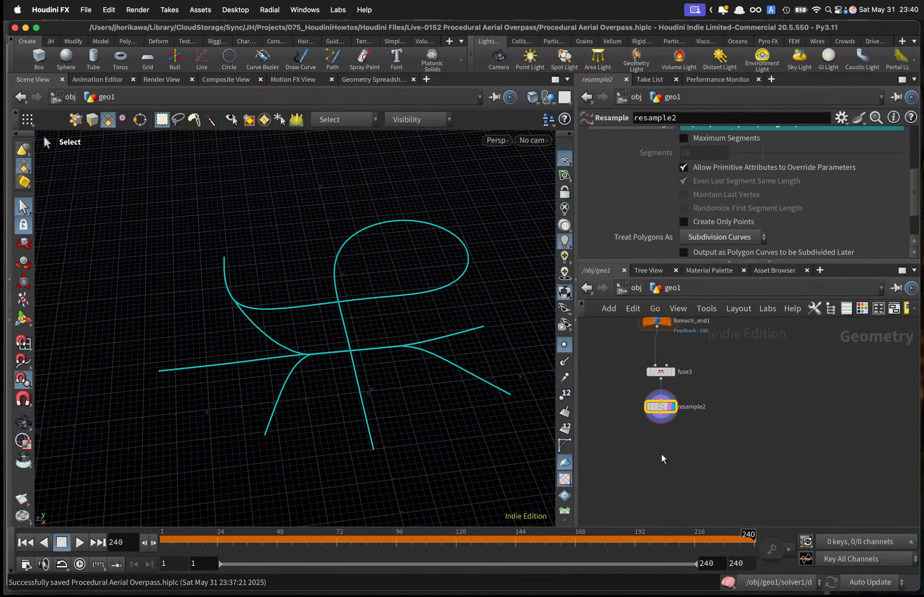
scroll(662, 458, "up", 2)
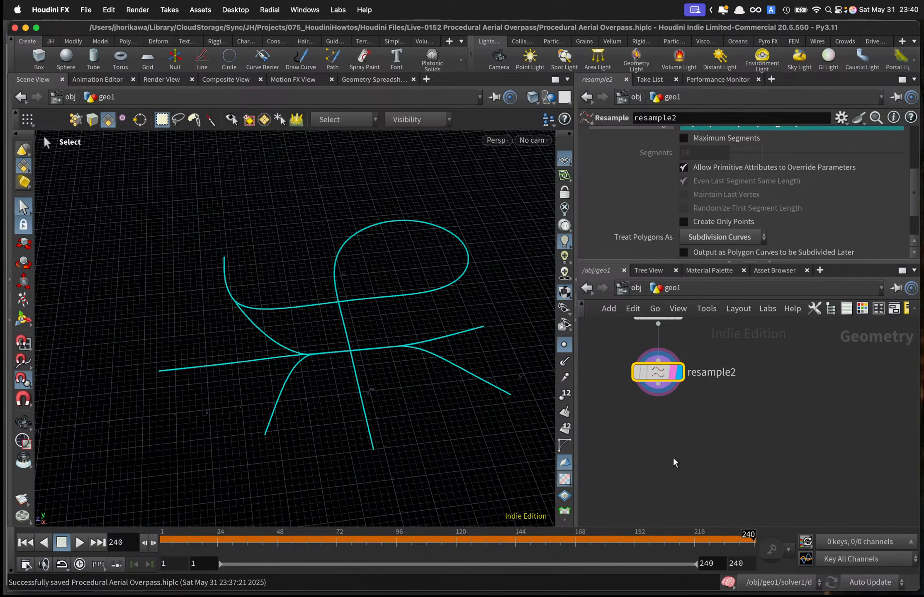
key("Tab")
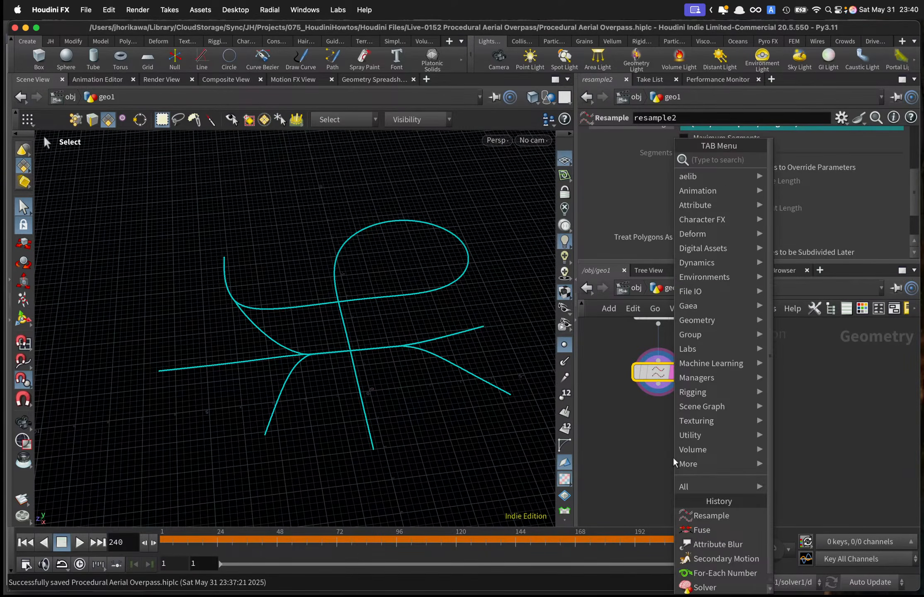
type("measure")
key("Return")
left_click(673, 453)
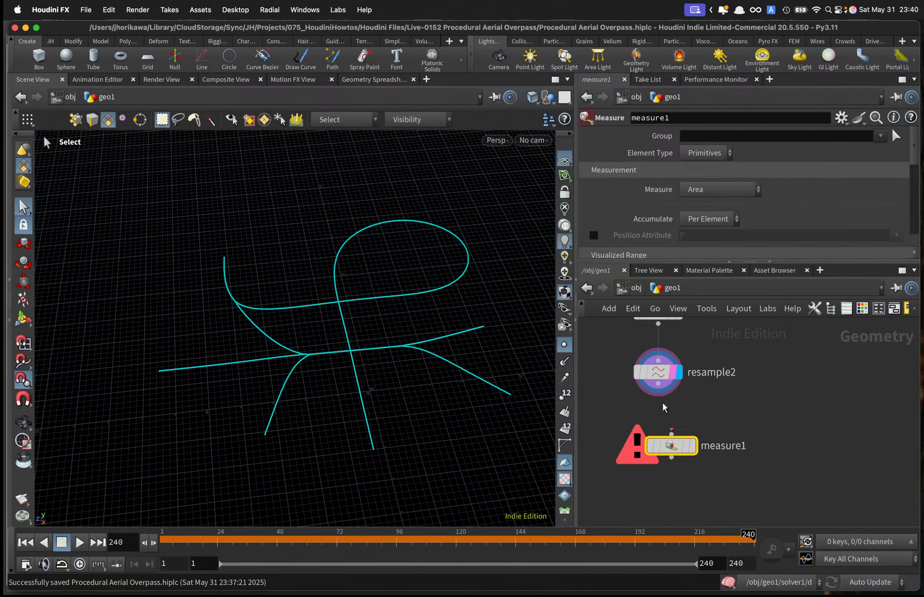
left_click(678, 452)
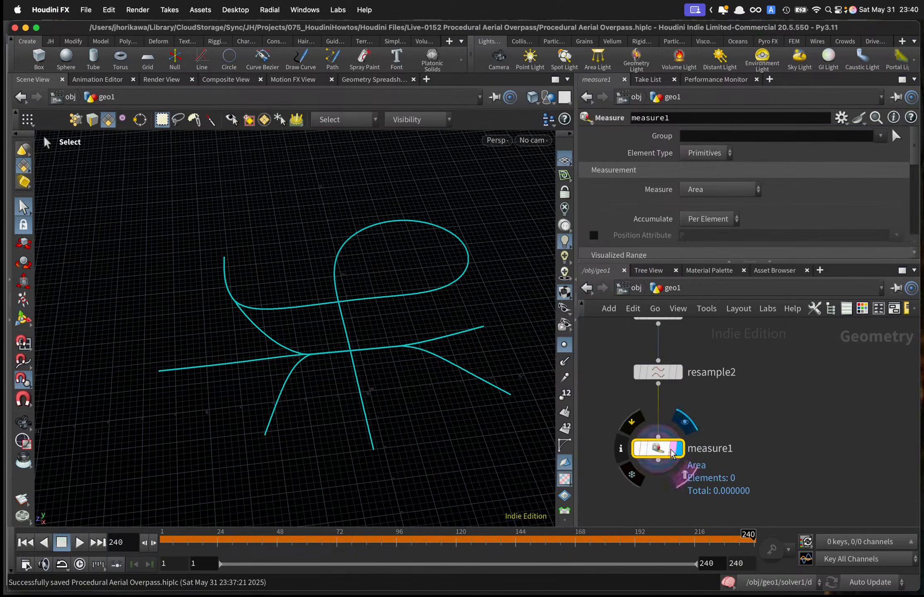
Set measure1 to measure Perimeter / Length and show its primitive attributes in the geometry spreadsheet.
left_click(709, 189)
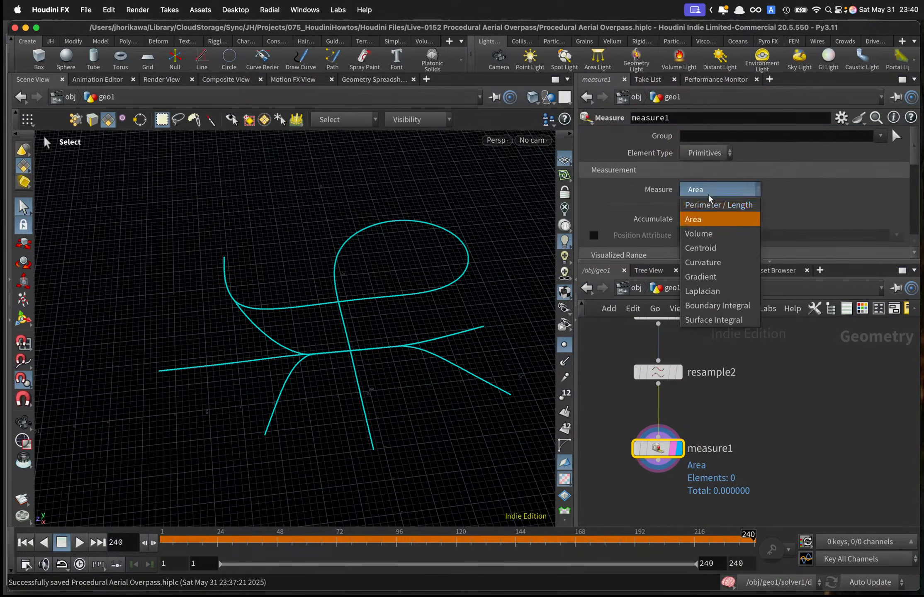
left_click(710, 206)
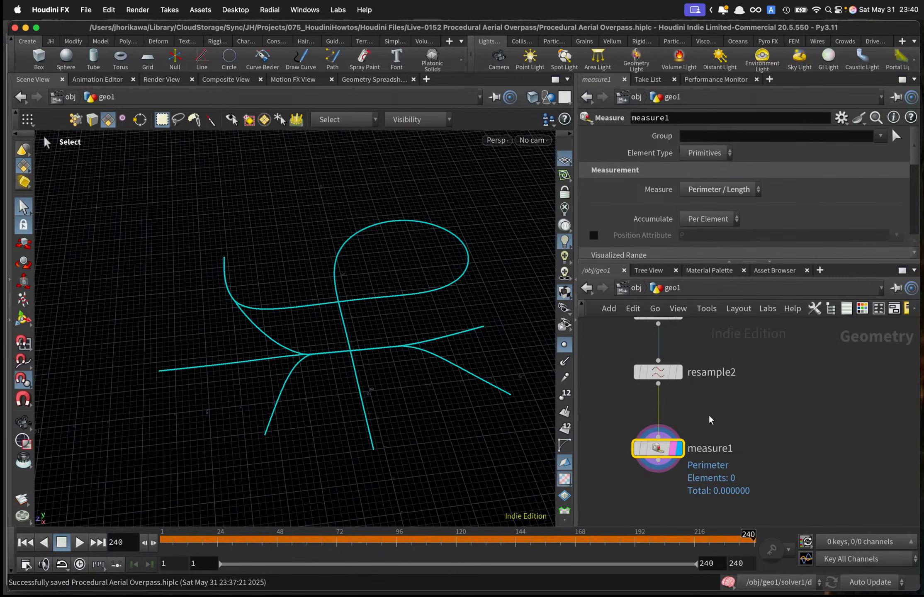
left_click(375, 80)
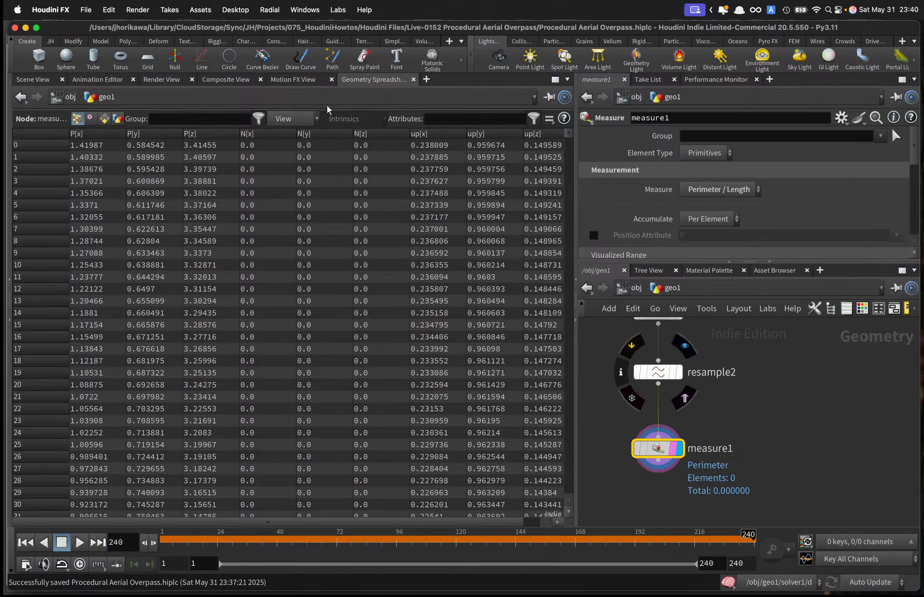
left_click(104, 119)
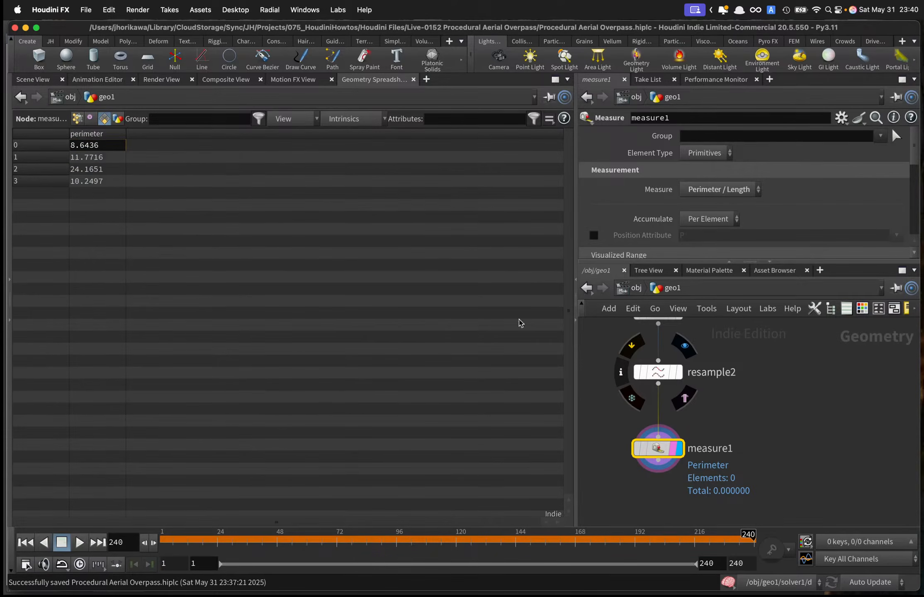
Return to the 3D scene view, add a Point Wrangle below measure1, connect it to measure1's output, and display its result.
left_click(41, 80)
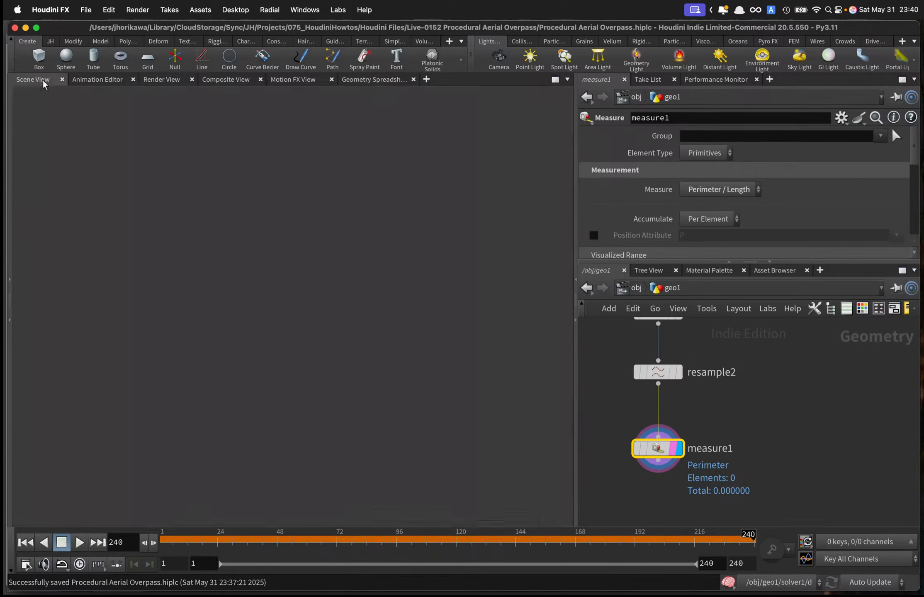
key("Tab")
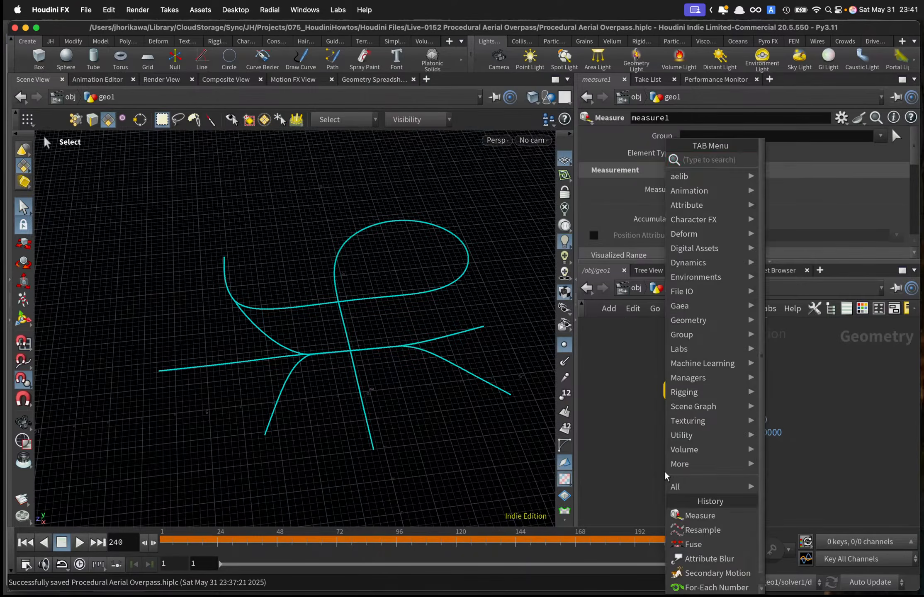
type("poit")
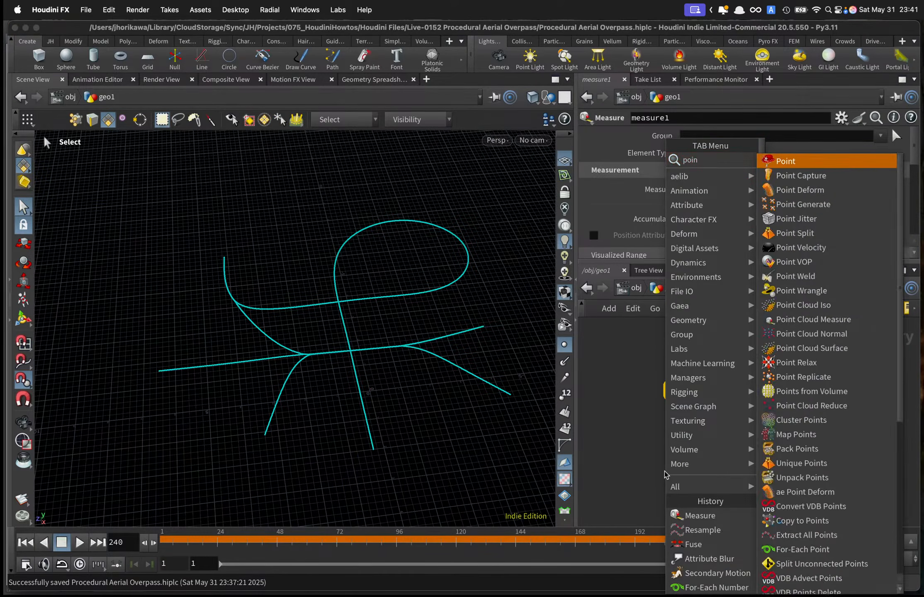
type("tw")
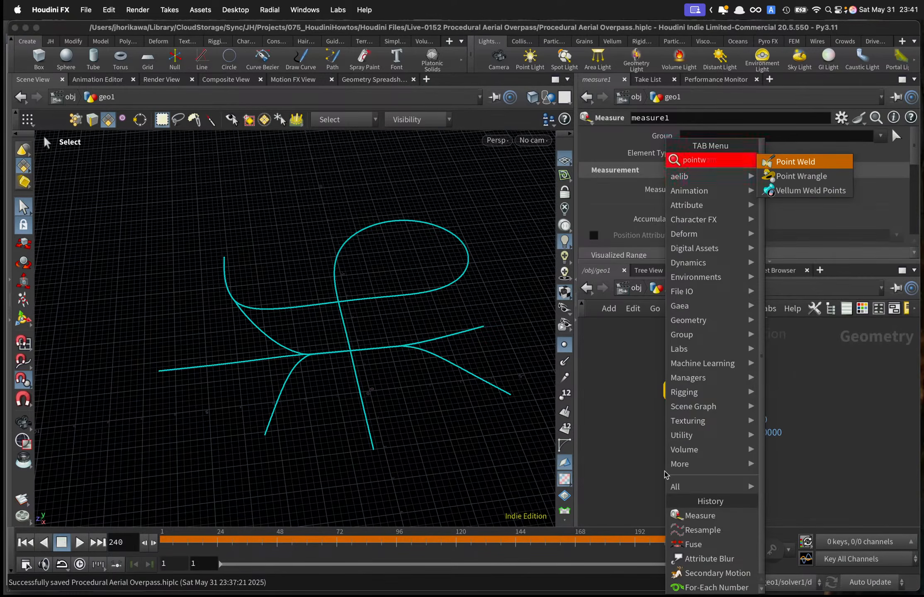
key("BackSpace")
type(" wa")
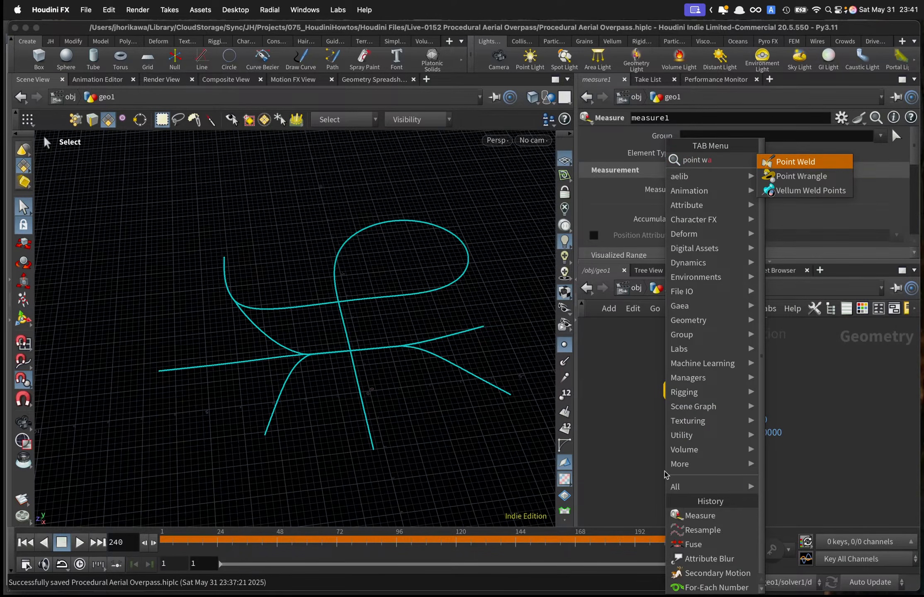
key("Down")
left_click(665, 475)
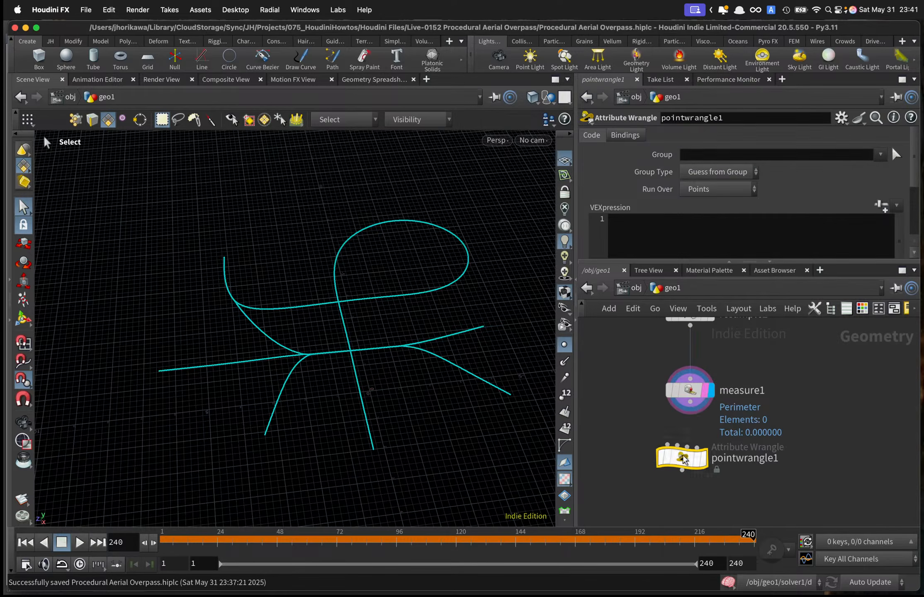
left_click_drag(689, 403, 688, 450)
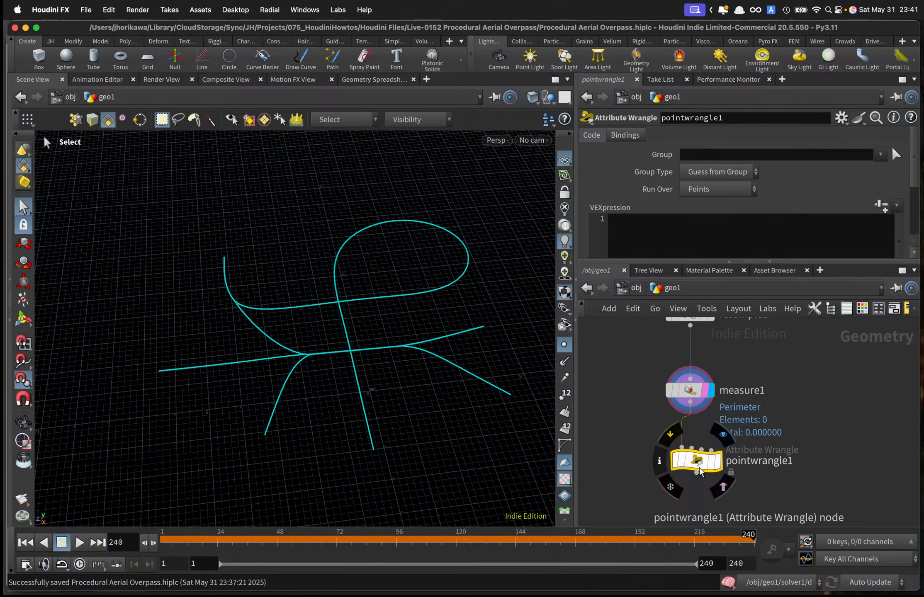
left_click_drag(700, 471, 698, 470)
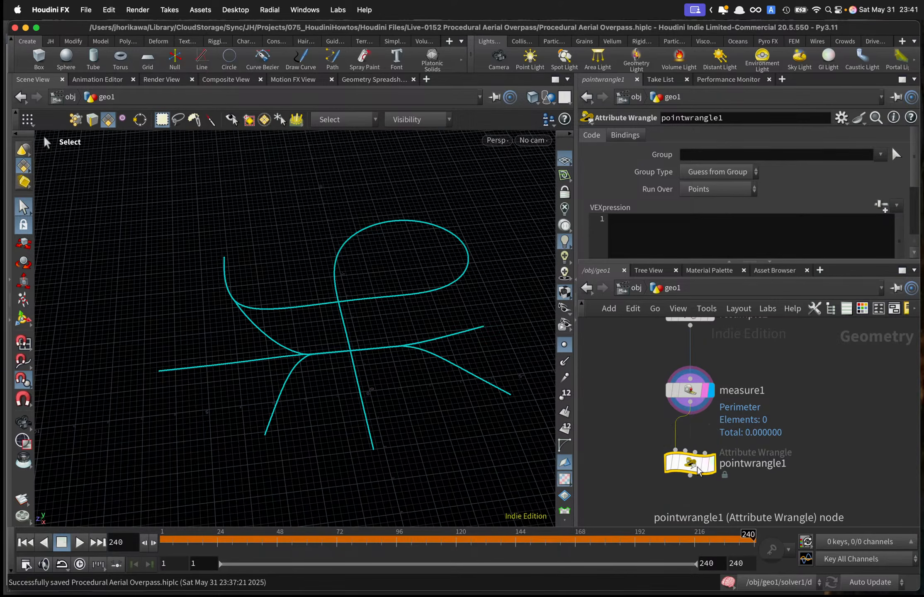
left_click(710, 464)
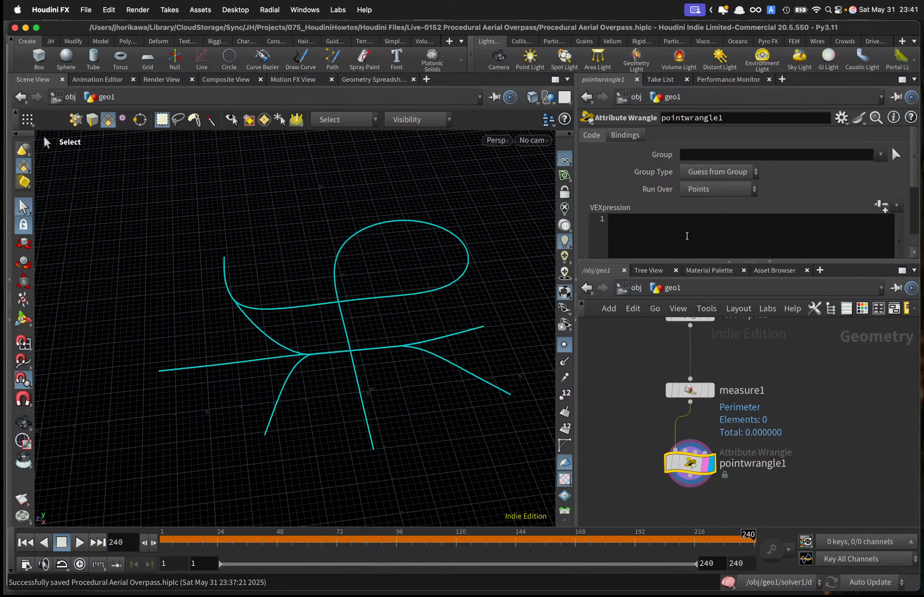
left_click_drag(681, 262, 680, 300)
left_click(678, 244)
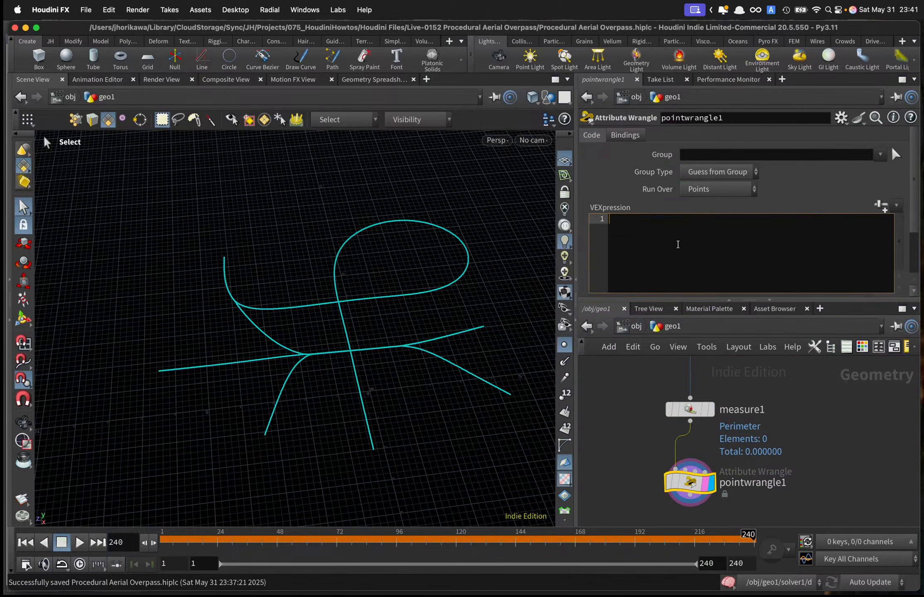
type("int preim")
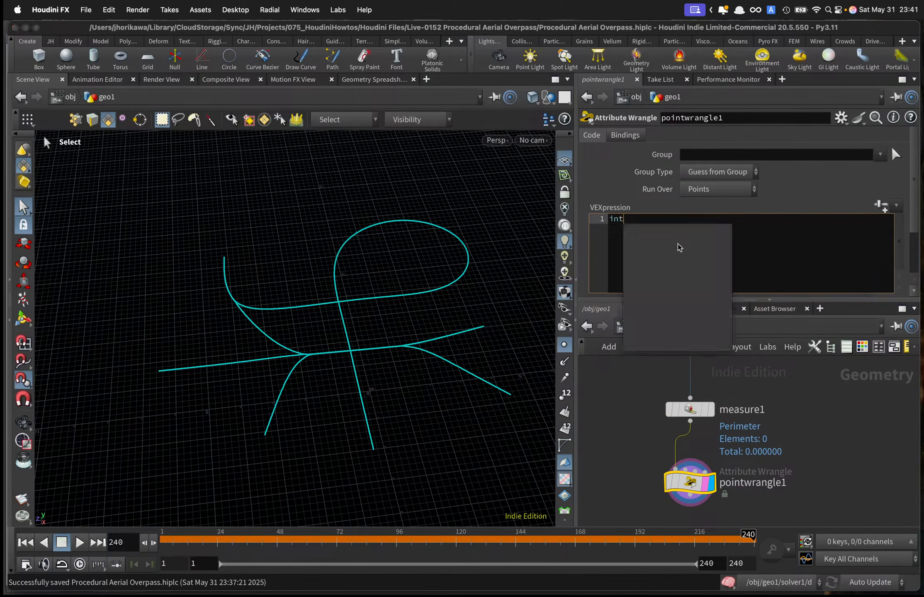
key("BackSpace")
key("BackSpace")
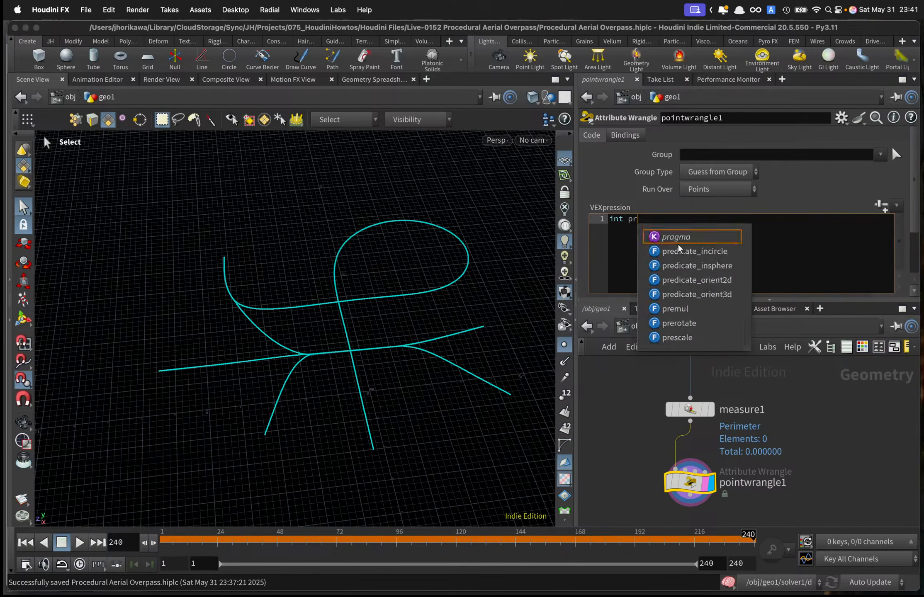
type("im = p")
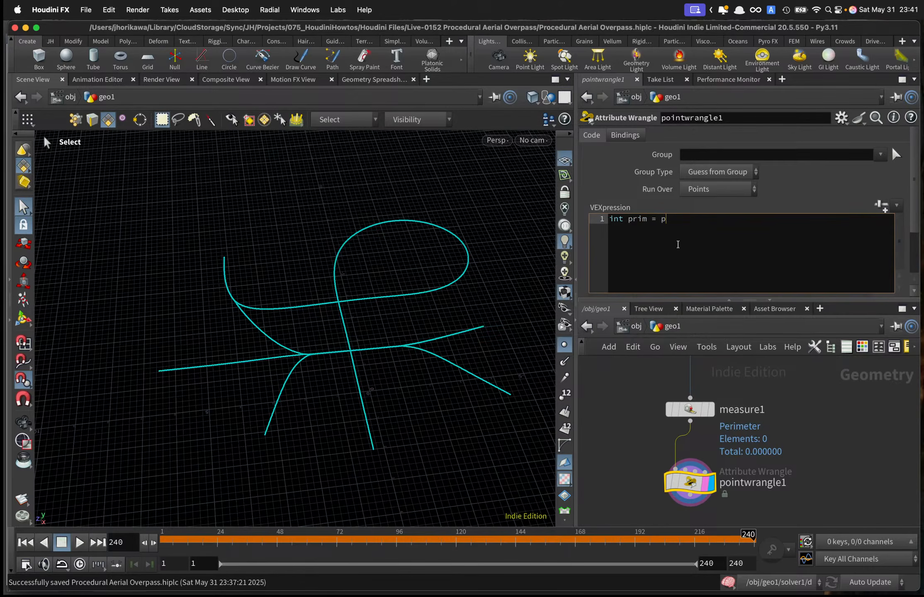
type("ointprims(0, @ptnum)")
type("[-")
type("0];")
key("Return")
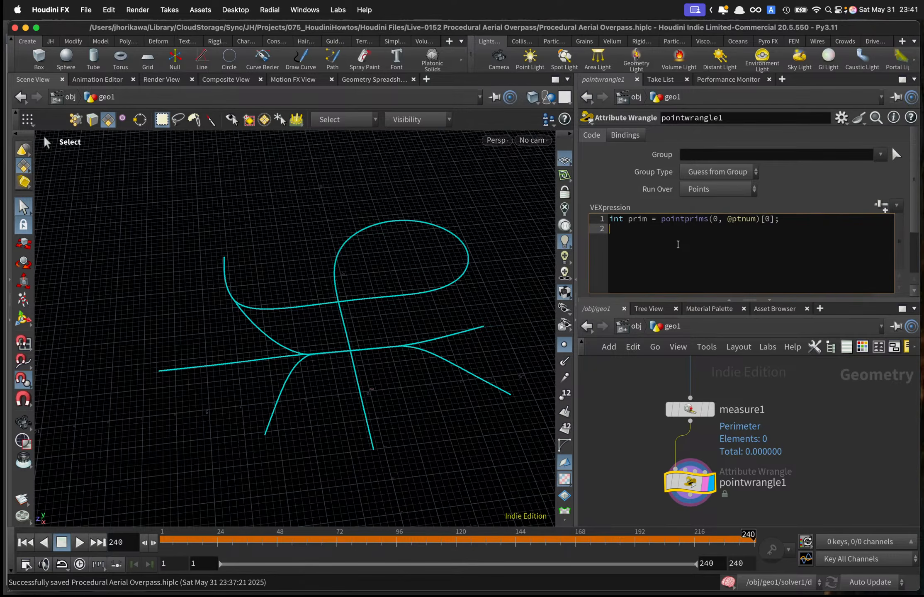
Add a VEX line reading the curve length from the primitive: float peri = prim(0, "perimeter", prim);.
type("float per = ")
type("i = prim")
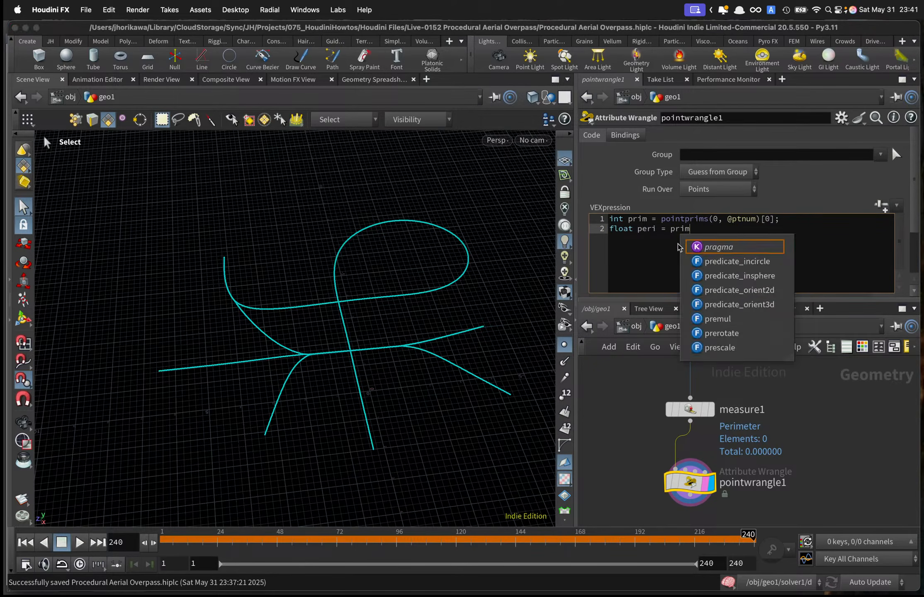
type("(0, \"perimeter\", 0")
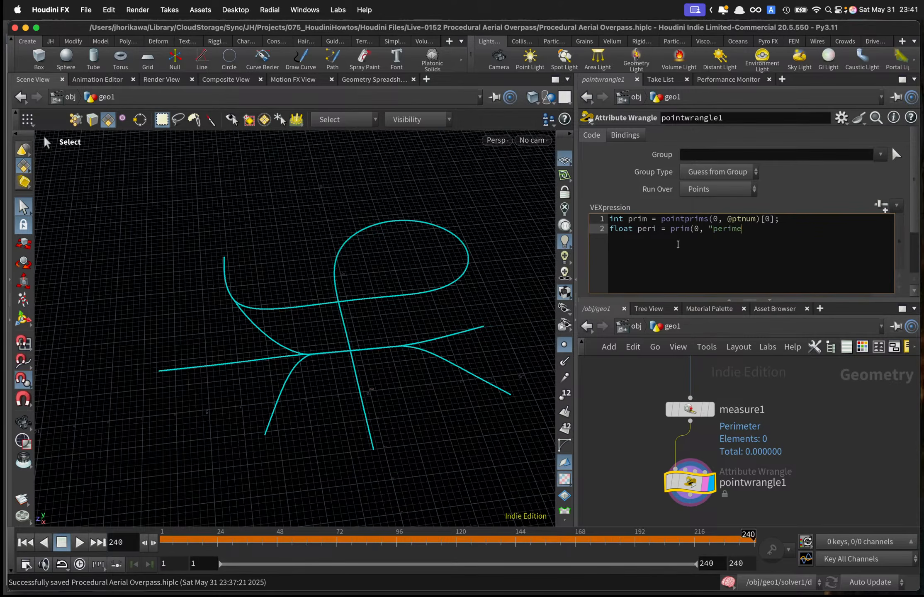
key("BackSpace")
type("prim);")
key("Return")
key("Return")
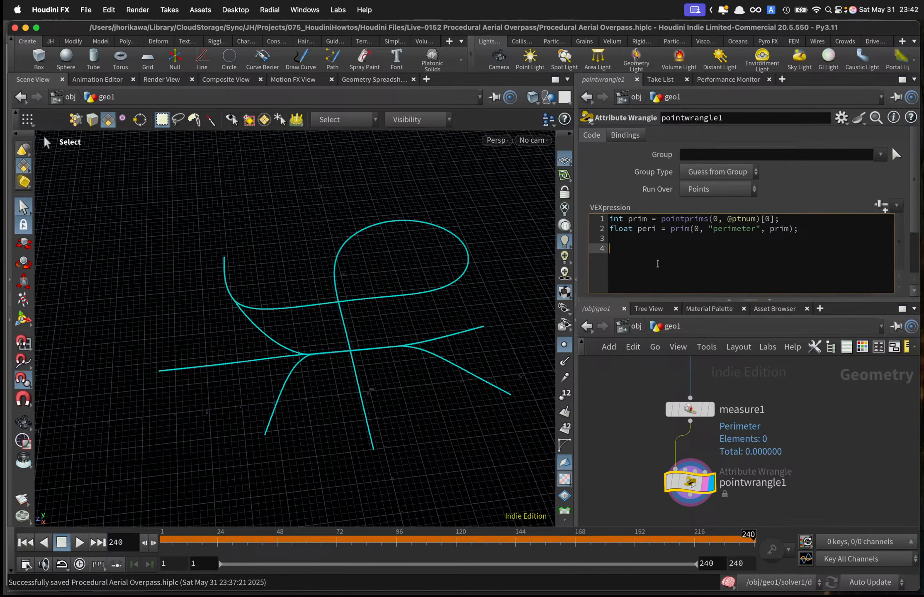
Declare a length variable driven by a channel in the wrangle code: float slen = chf("slen");.
type("float ")
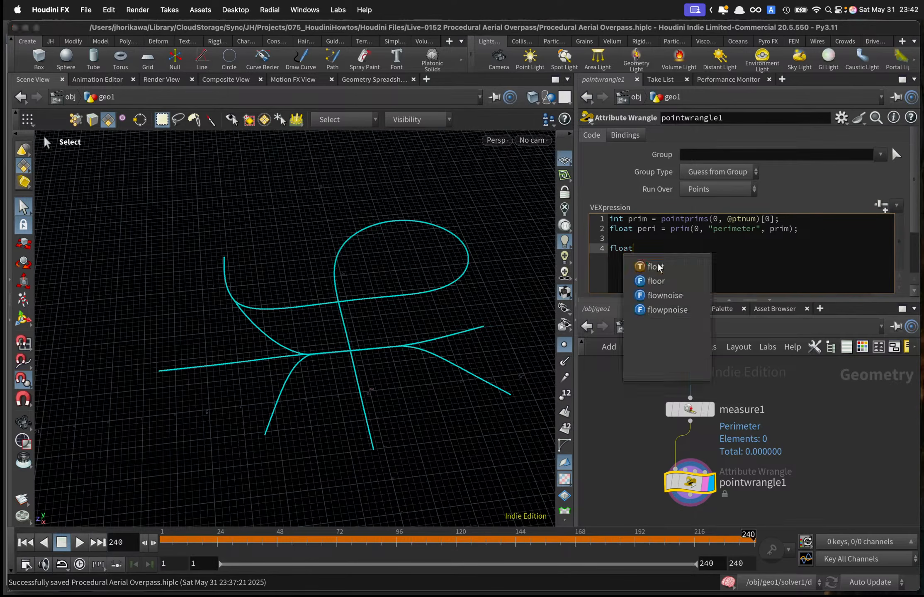
type("s")
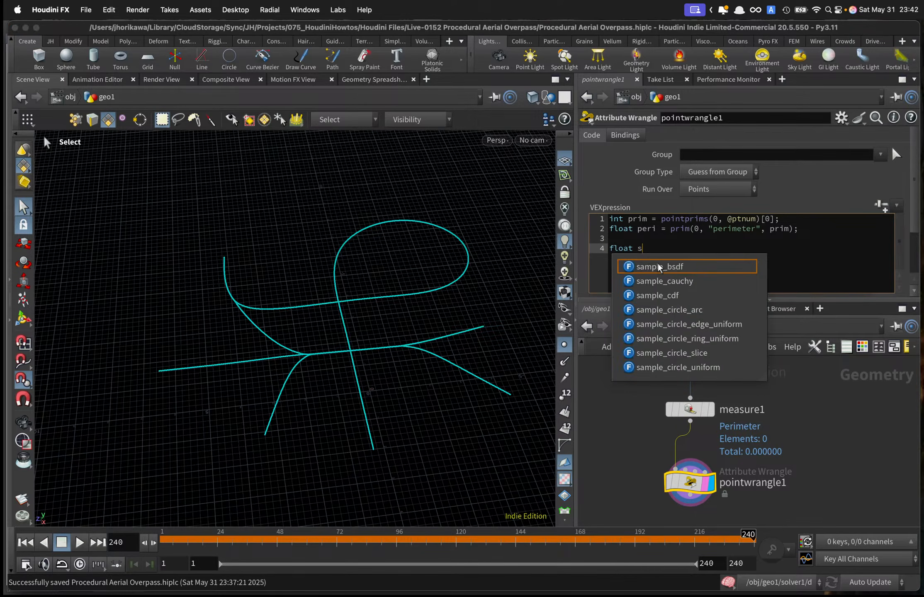
type("len = chf(\"s")
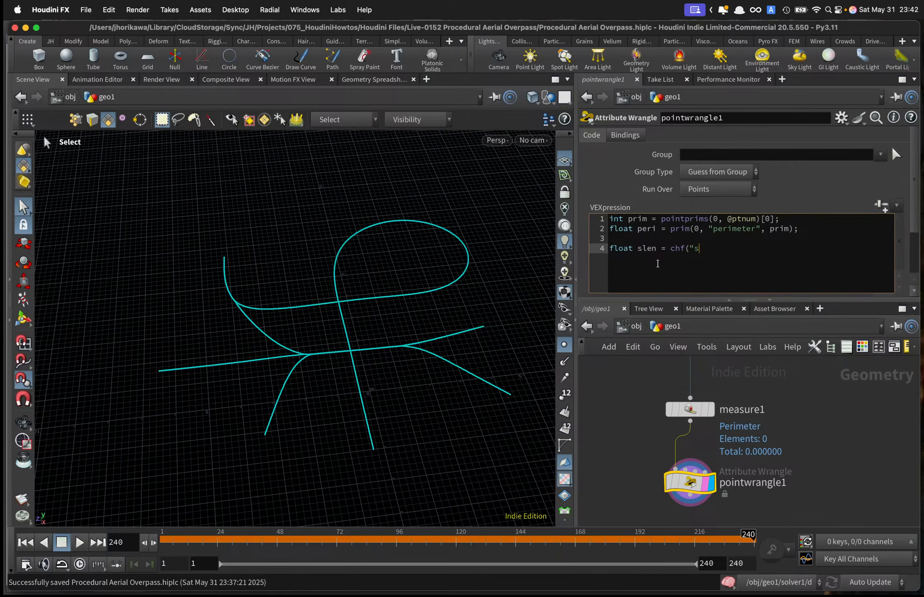
type("lne'")
key("BackSpace")
type("en\");")
Create the Slen parameter from the wrangle code, set it to 0.2, and add blank lines after the slen declaration.
left_click(881, 206)
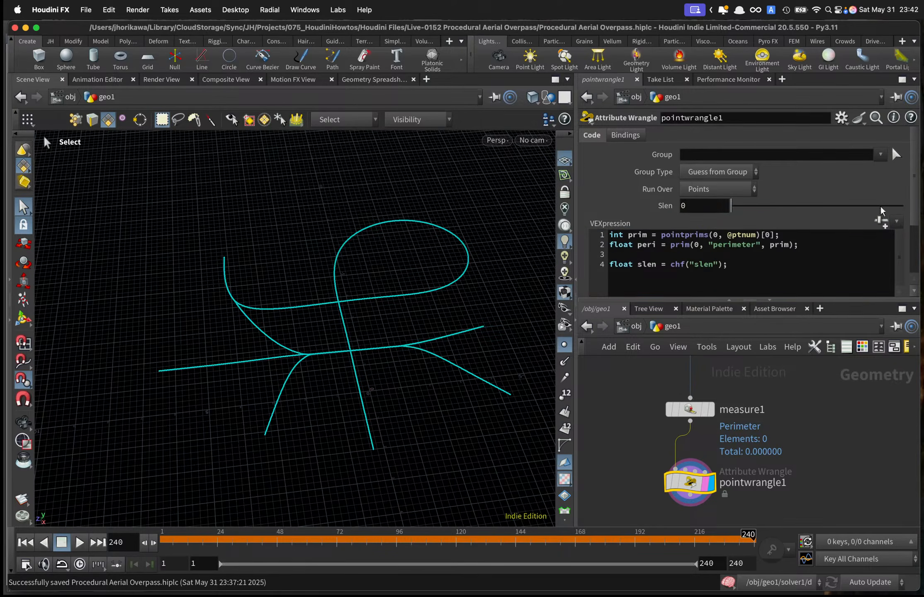
left_click_drag(735, 211, 769, 209)
left_click(709, 210)
key("BackSpace")
key("Return")
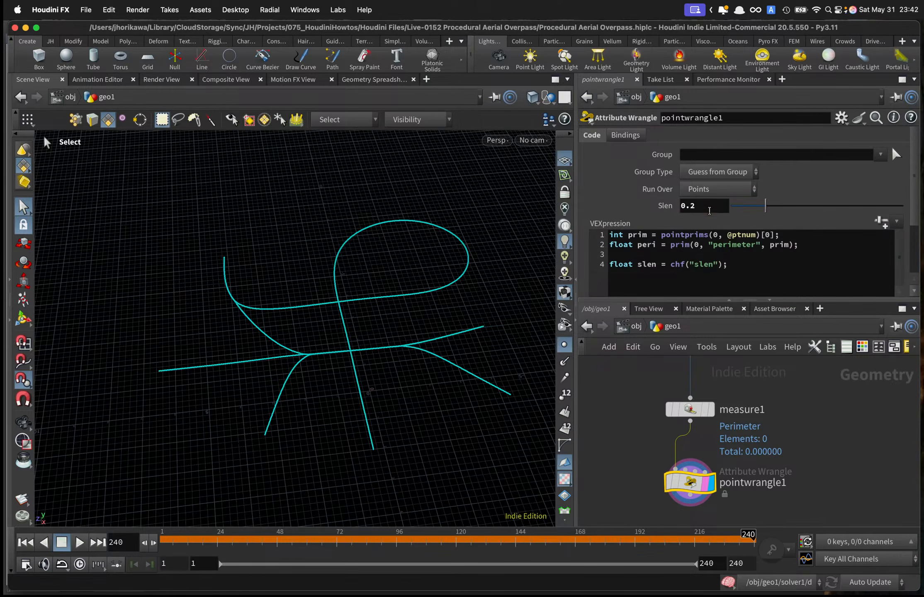
left_click(743, 262)
key("Return")
key("Return")
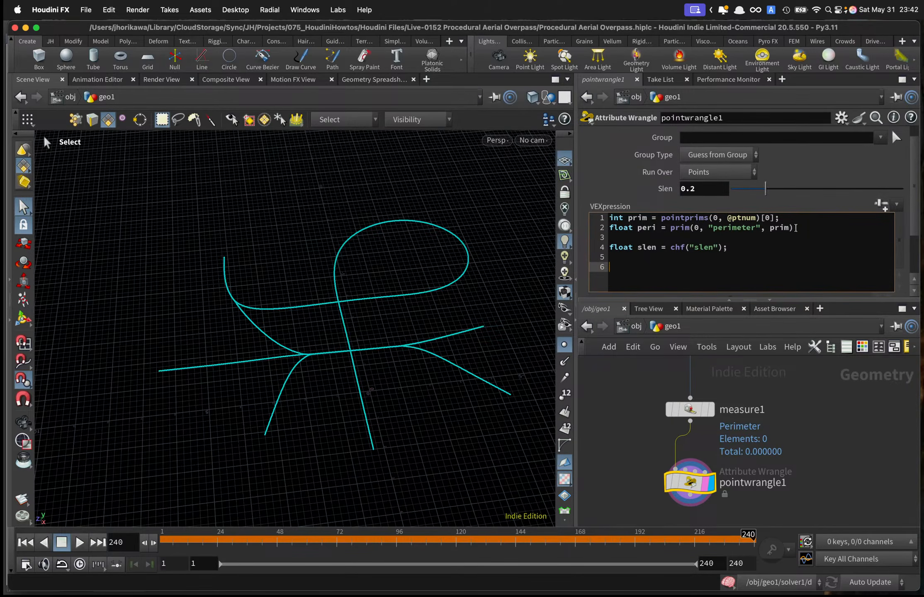
left_click(795, 227)
left_click_drag(781, 229, 604, 230)
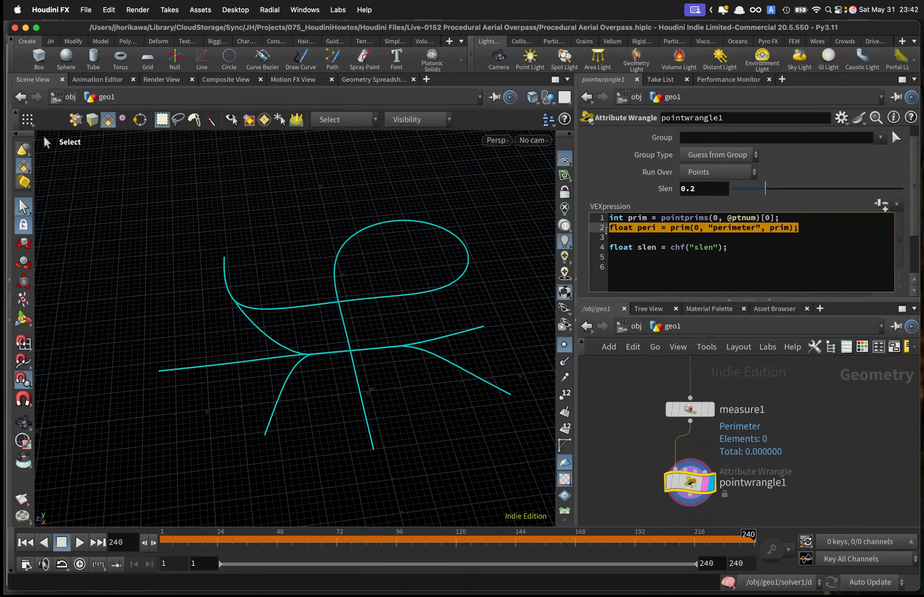
left_click(618, 230)
left_click_drag(661, 229, 608, 229)
Insert an Attribute Promote node between measure1 and pointwrangle1.
mouse_move(693, 409)
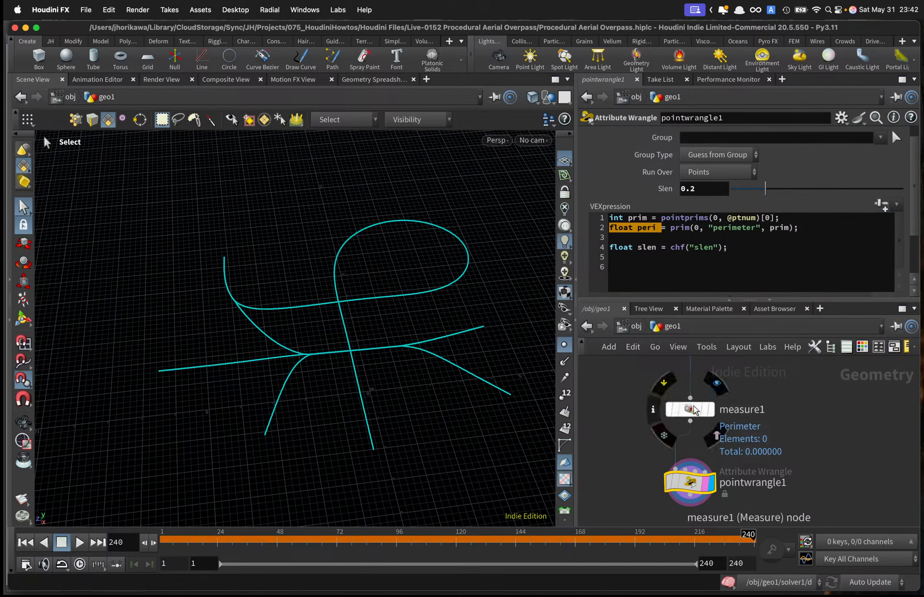
key("Tab")
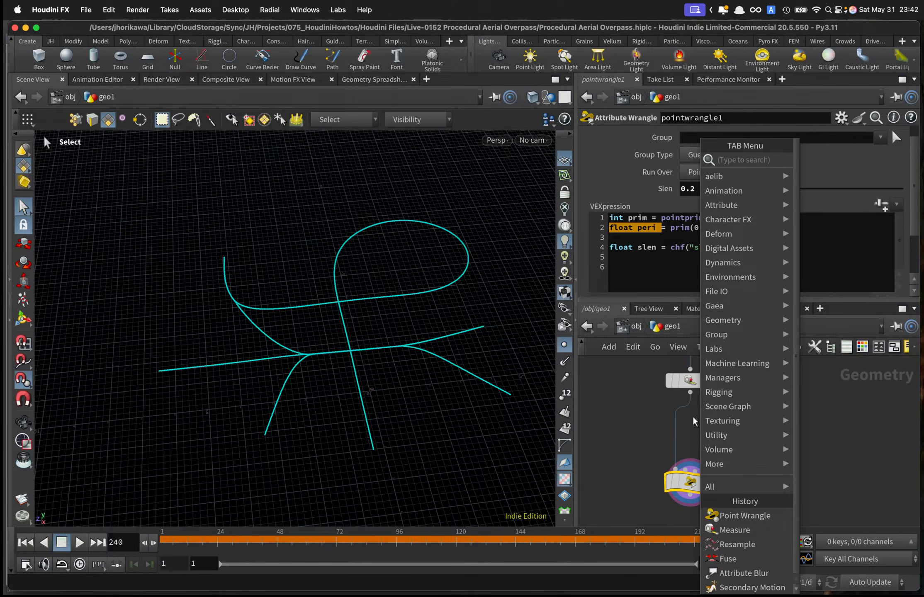
type("f")
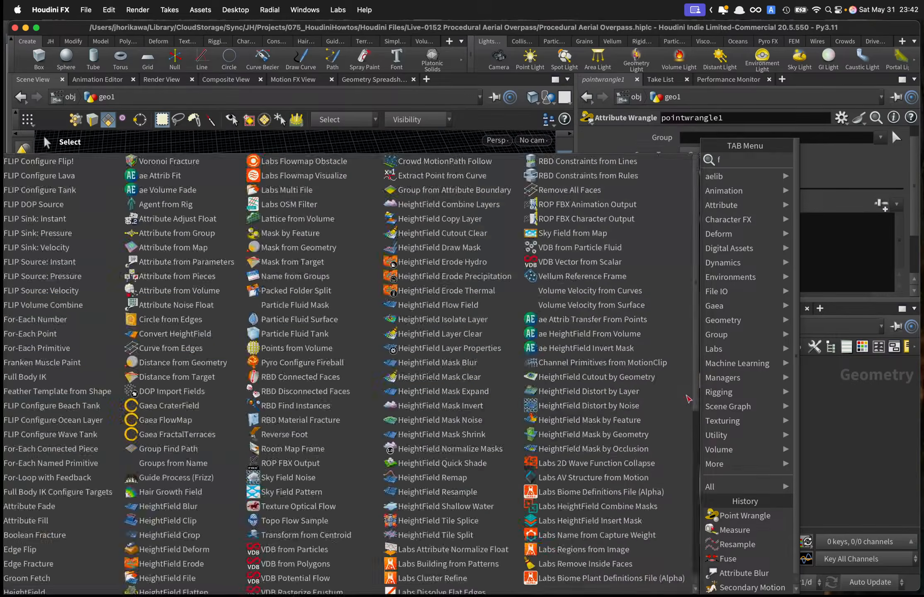
key("BackSpace")
type("atr")
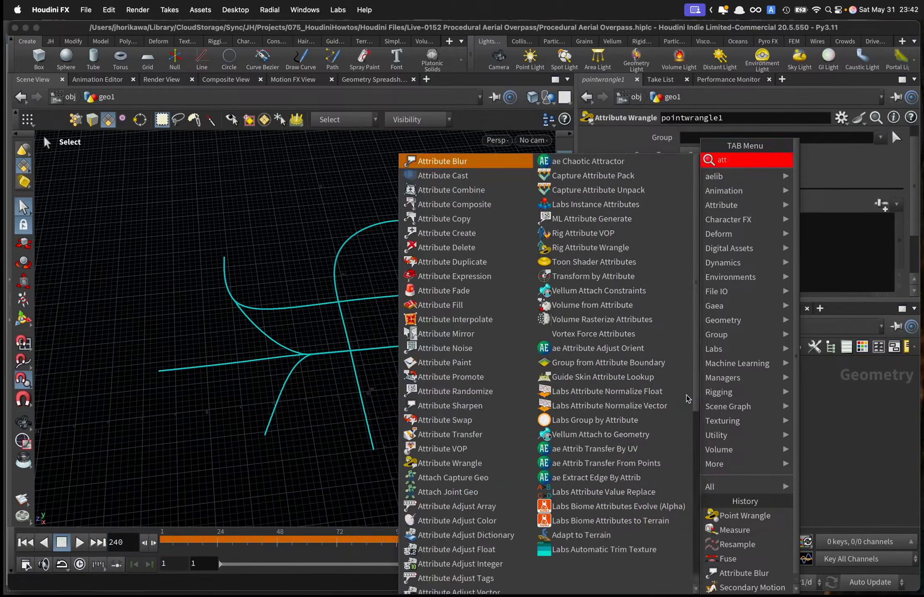
key("BackSpace")
type("tribue")
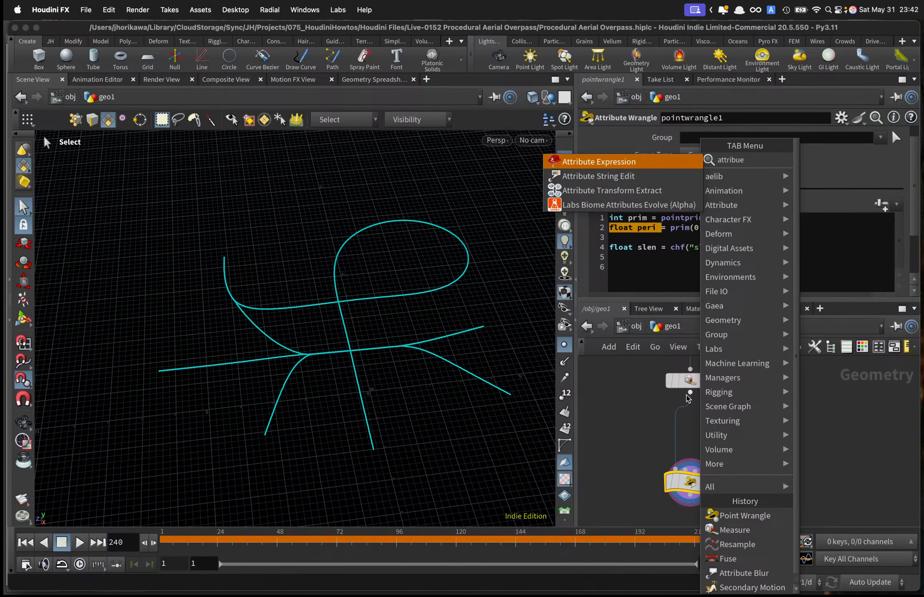
type(" promo")
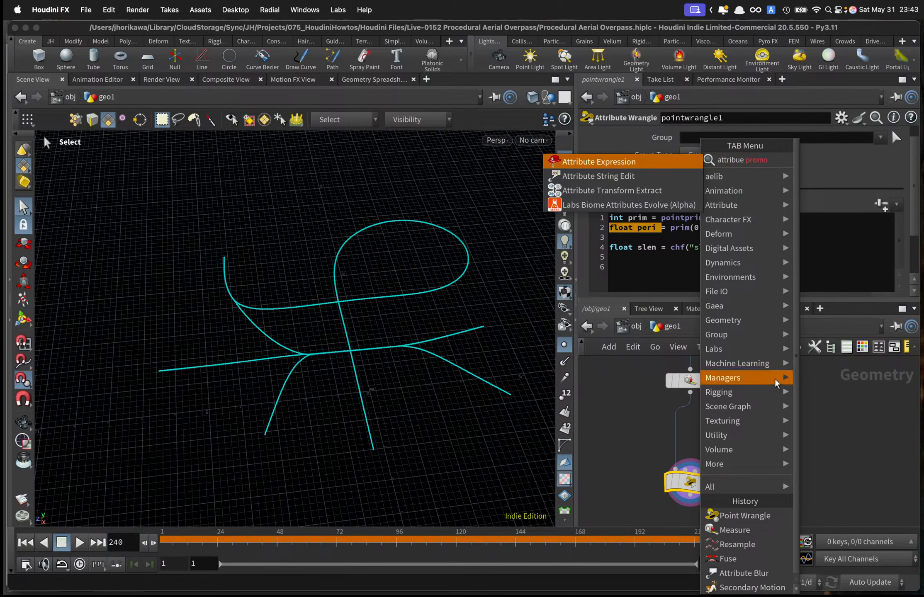
key("BackSpace")
key("BackSpace")
key("BackSpace")
key("BackSpace")
key("BackSpace")
key("BackSpace")
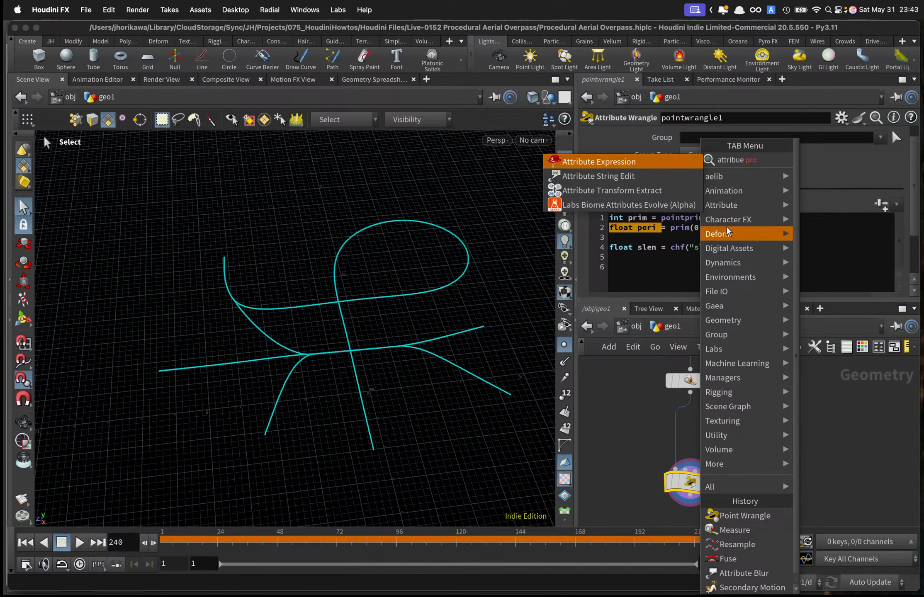
key("BackSpace")
type("te promo")
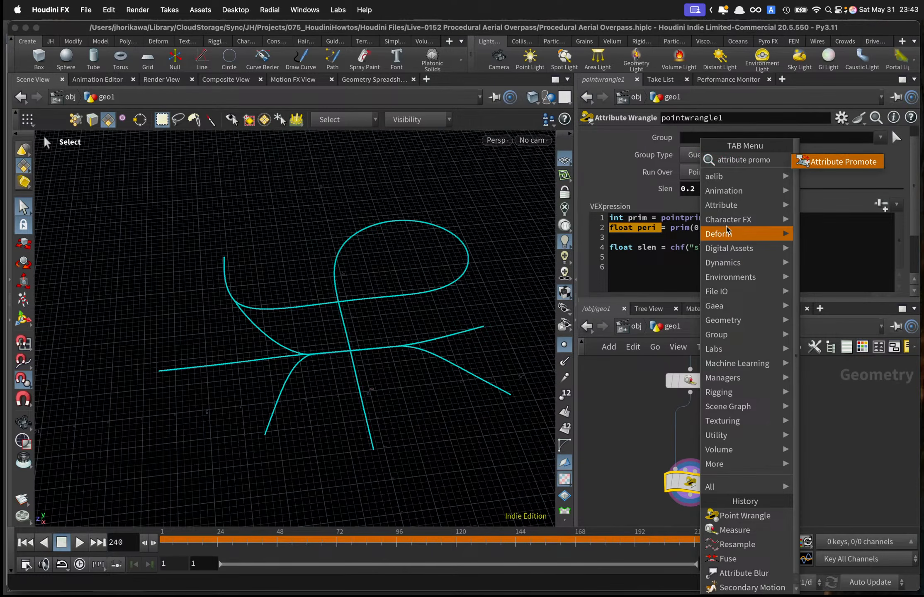
key("Return")
left_click(688, 431)
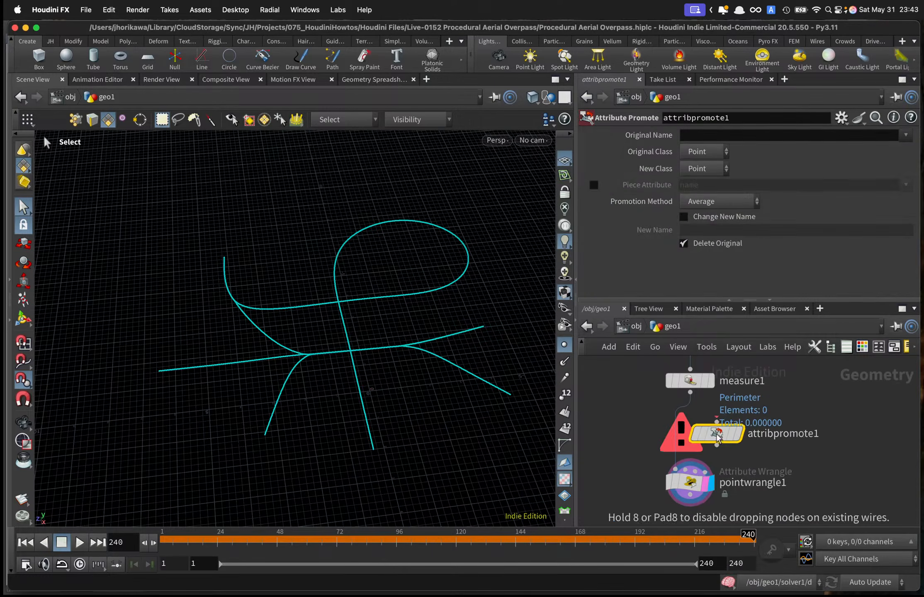
Set the attribute promotion from Primitive to Detail using the Maximum method, with a changed new name and the original attribute kept.
left_click(699, 152)
left_click(700, 181)
left_click(705, 169)
left_click(696, 183)
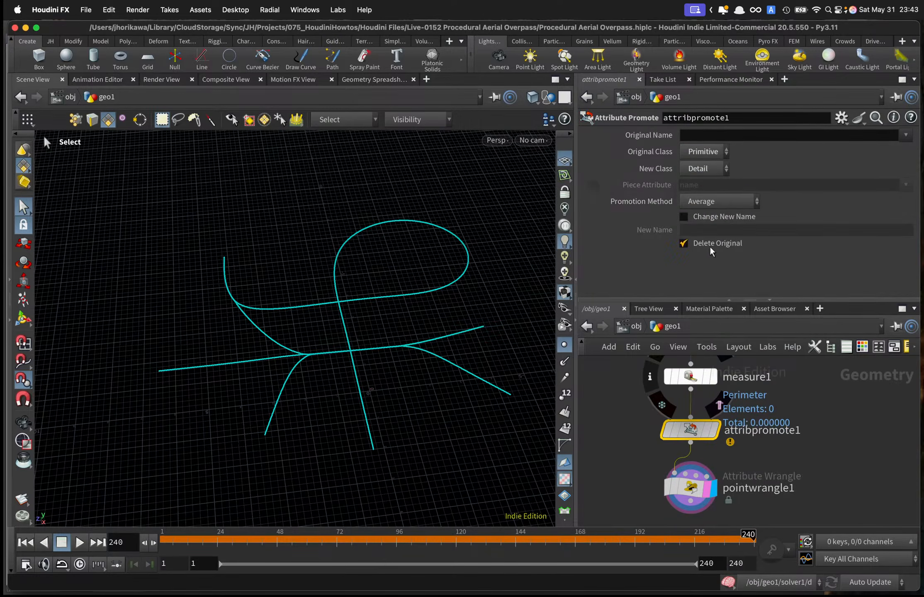
left_click(713, 203)
left_click(709, 216)
left_click(706, 217)
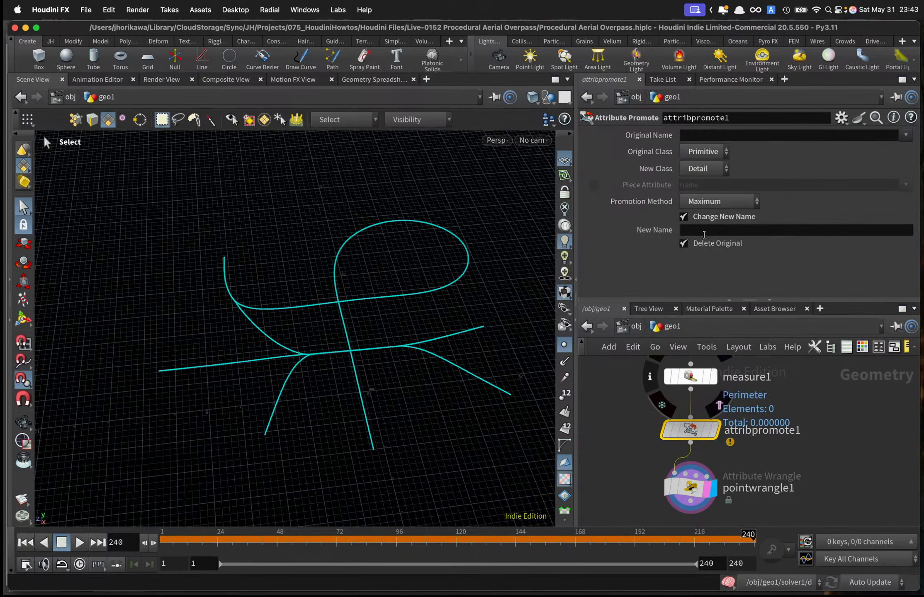
Set the promoted attribute's original name to perimeter and its new name to maxperi, making room above the point wrangle.
left_click(702, 136)
type("periemter")
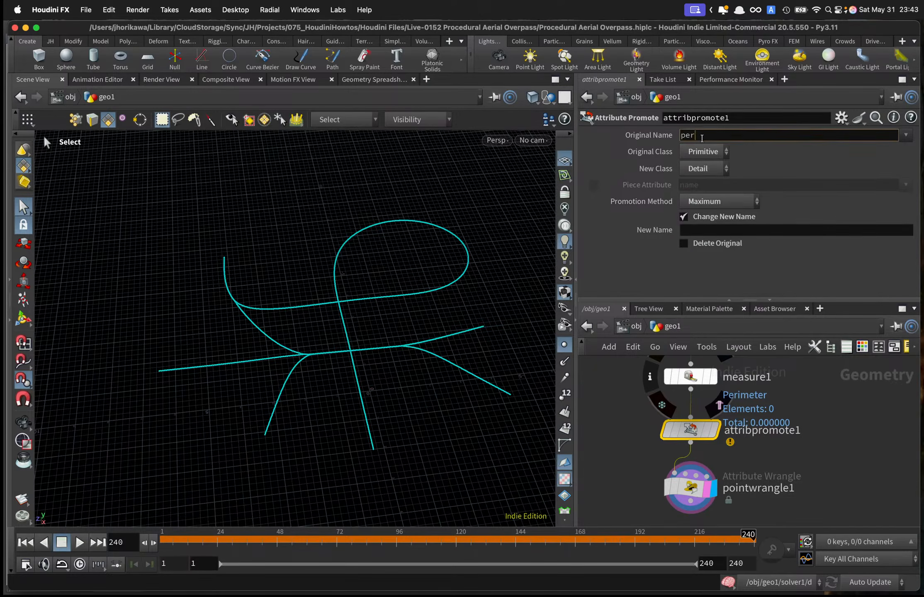
key("Return")
left_click(710, 135)
type("emeter")
key("Return")
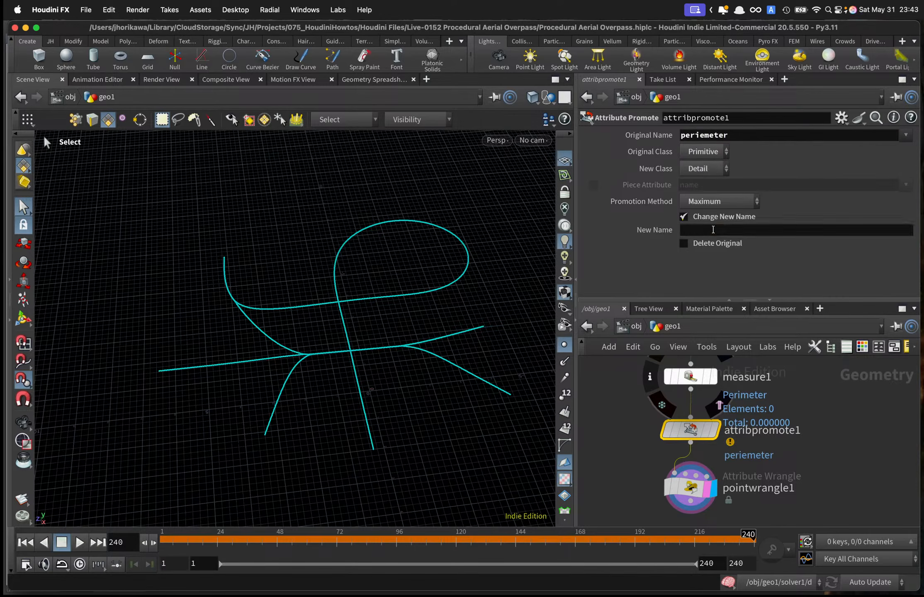
left_click(713, 231)
type("maxperi")
key("Return")
scroll(741, 379, "down", 2)
left_click_drag(699, 475, 699, 511)
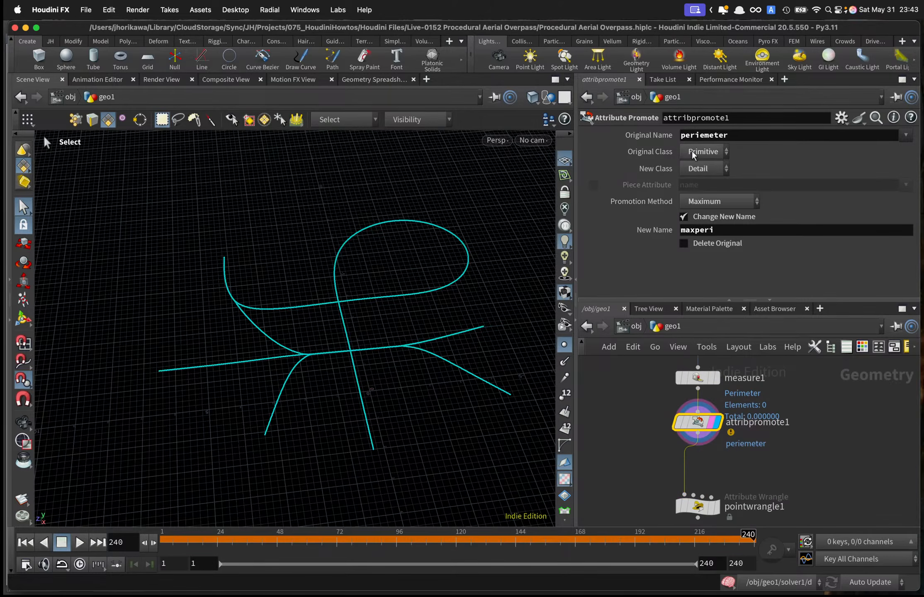
left_click(704, 135)
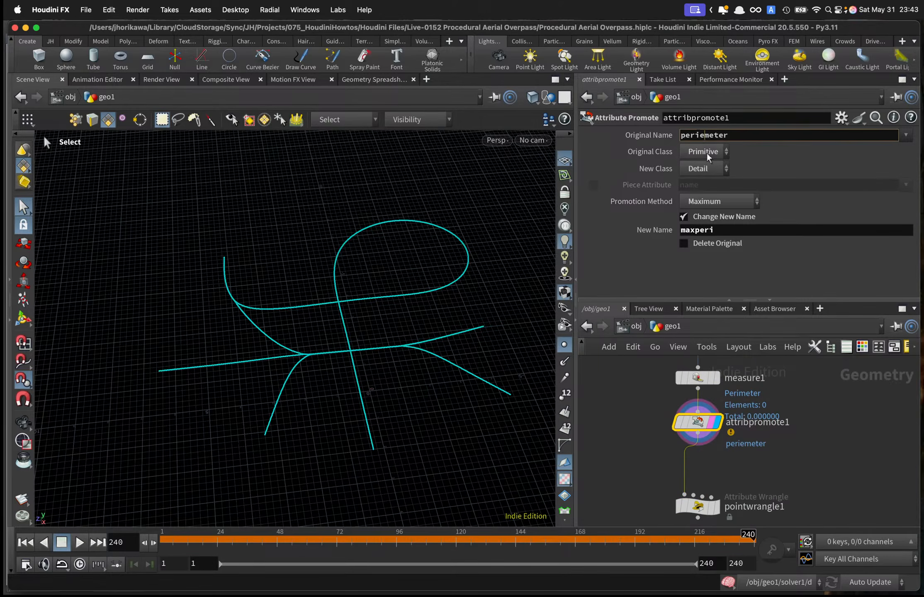
key("BackSpace")
key("Return")
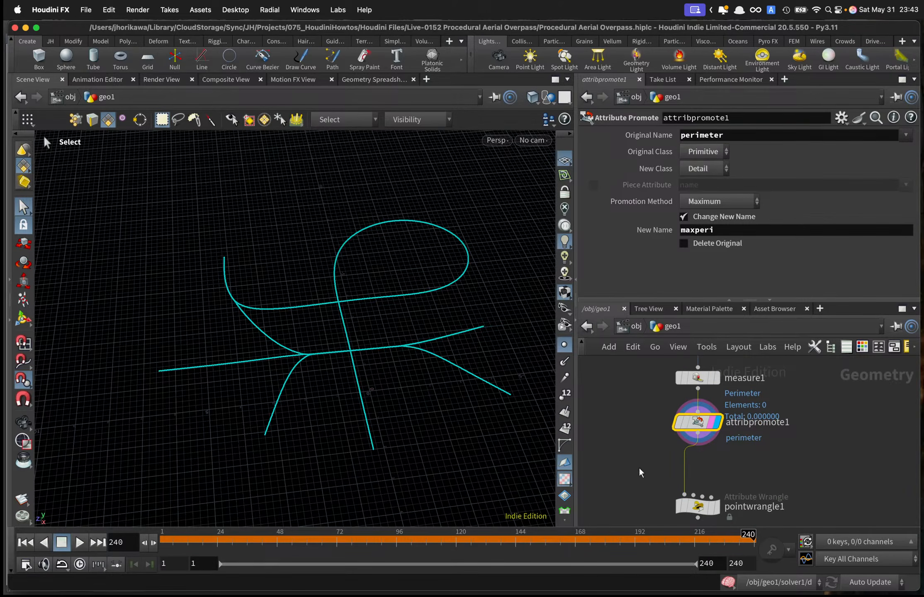
Duplicate the promote node below itself with the Minimum method and the new name minperi, then save the scene.
left_click_drag(699, 435, 703, 487)
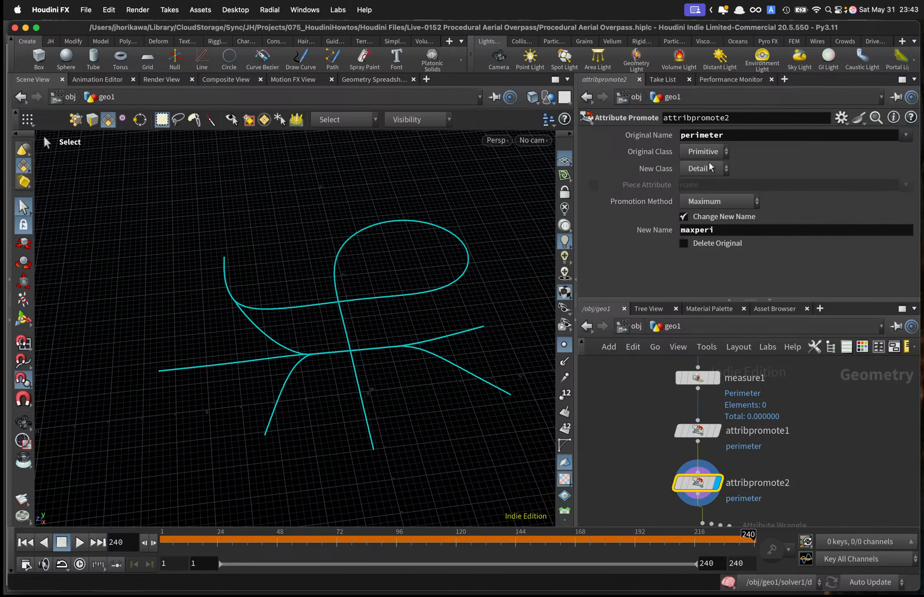
left_click(719, 203)
left_click(713, 238)
left_click_drag(697, 231, 666, 230)
type("mionperi")
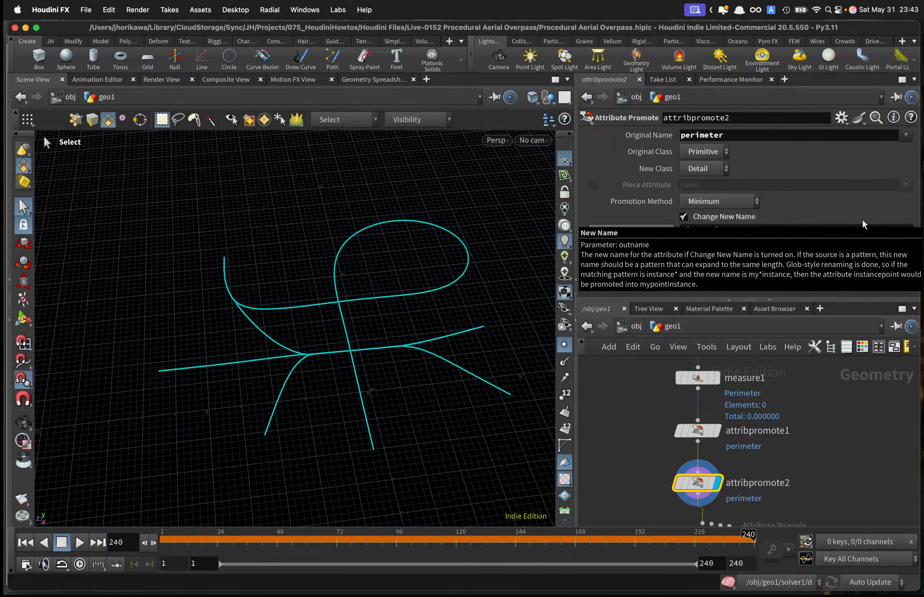
left_click(695, 231)
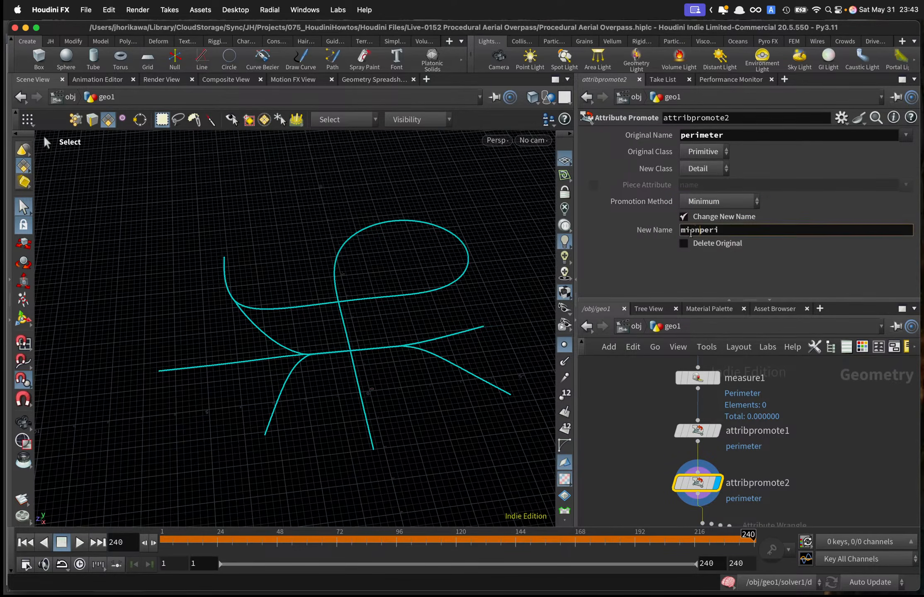
key("Delete")
key("Return")
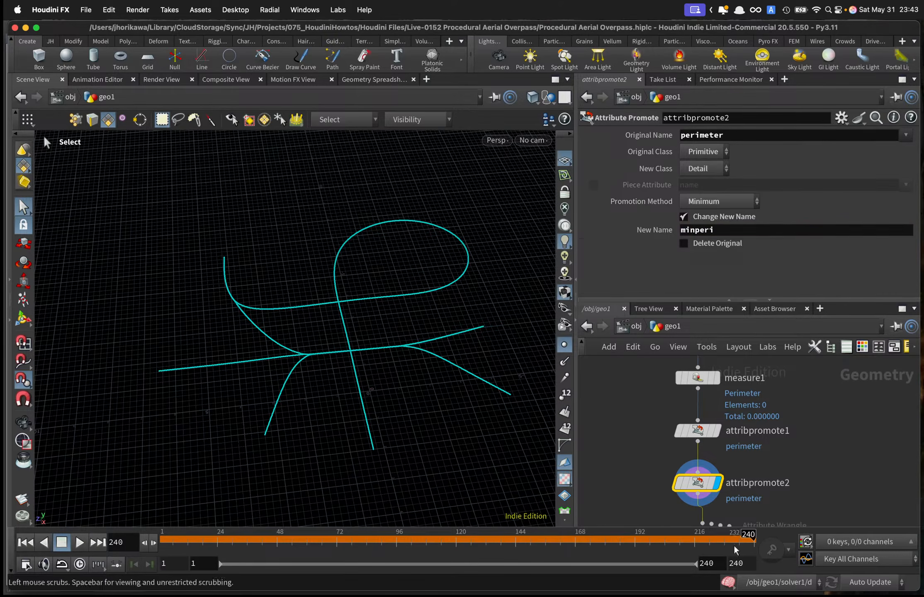
key("super+s")
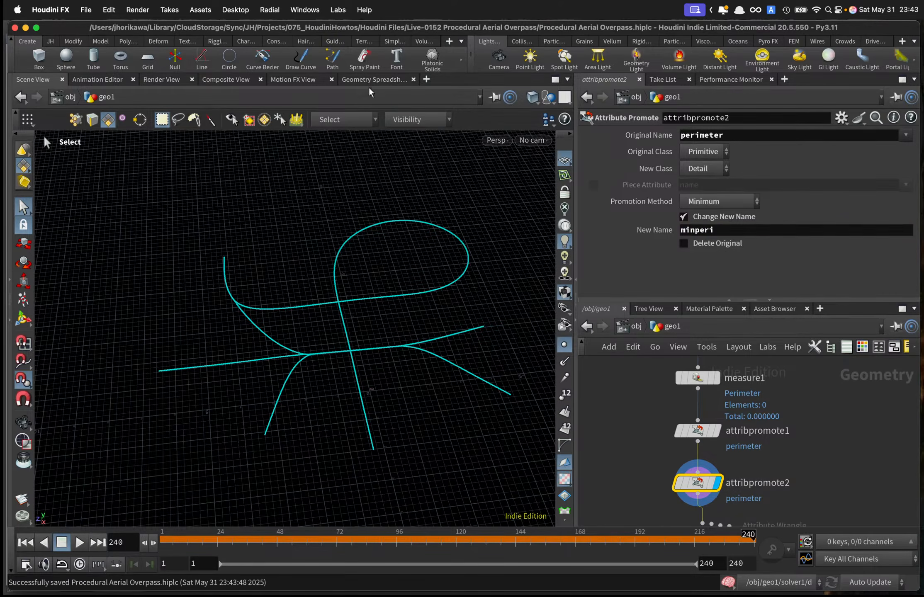
Inspect the detail attributes maxperi and minperi in the geometry spreadsheet.
left_click(353, 81)
left_click(136, 119)
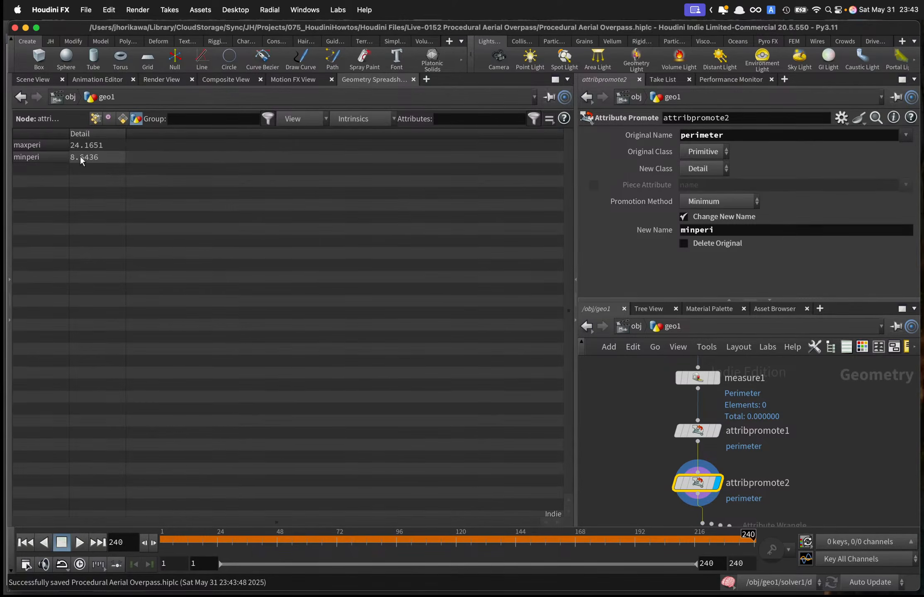
left_click(81, 144)
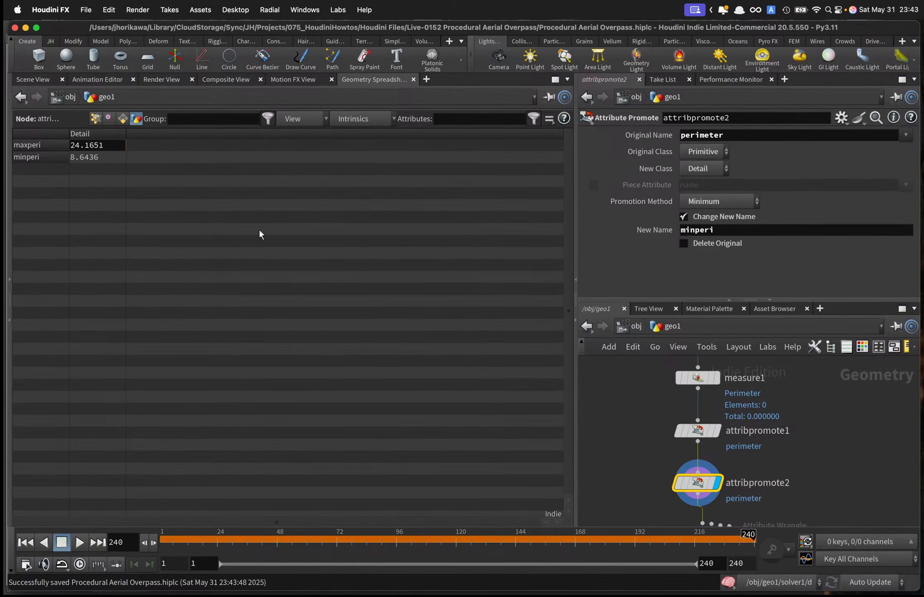
Display pointwrangle1 and add a code line after the slen declaration: float minlen = detail(0, "minlen");.
scroll(622, 398, "down", 5)
left_click(671, 435)
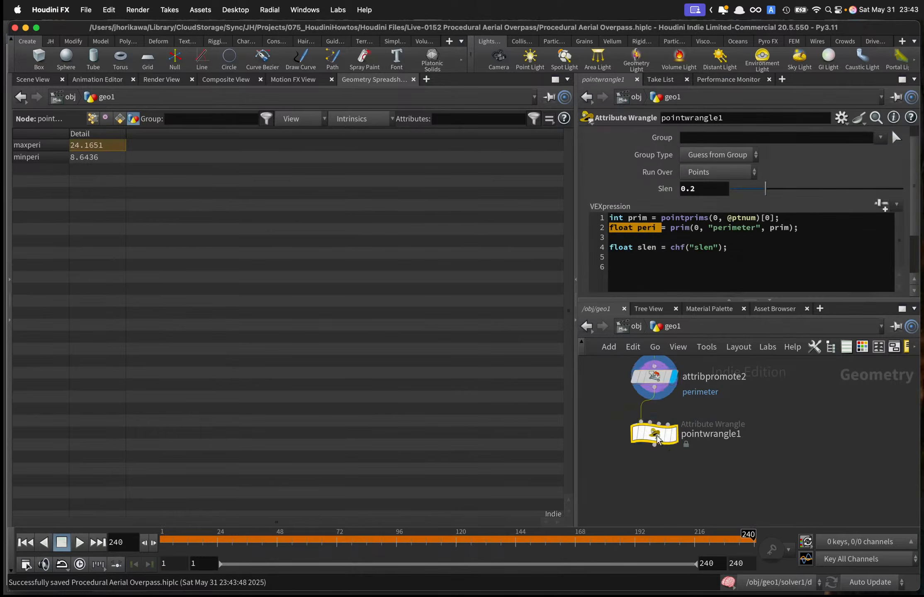
left_click(737, 249)
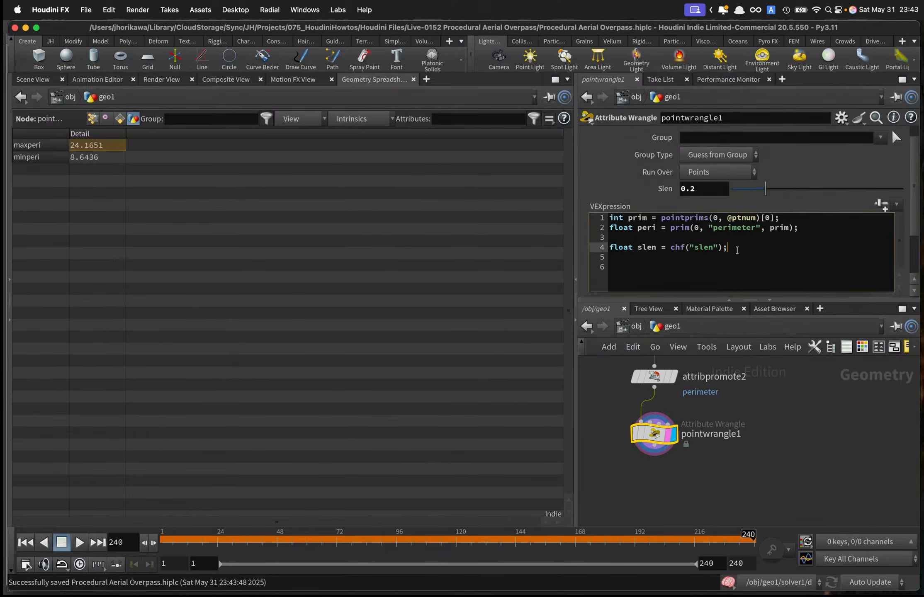
key("Return")
type("float minlen = ")
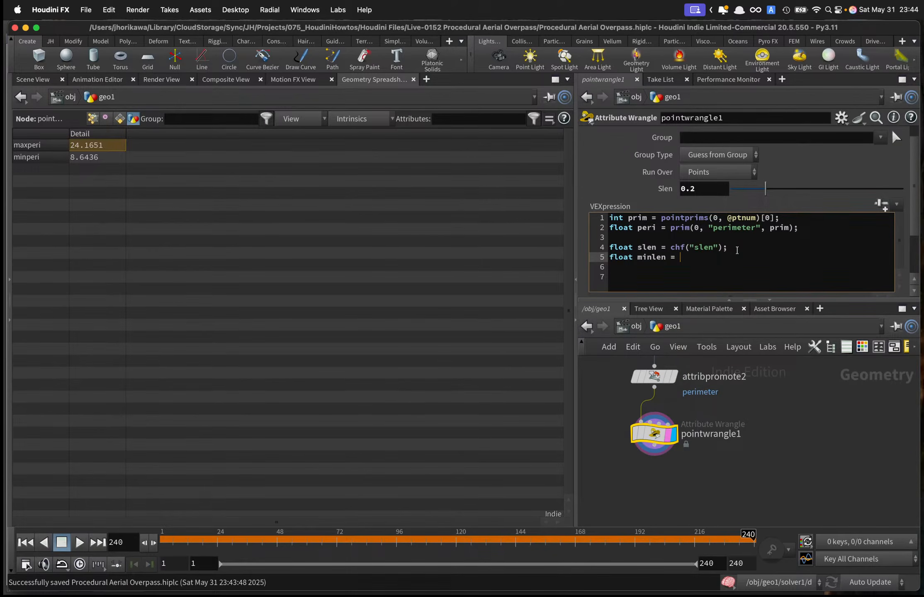
type("detail(0, \"minlen\");")
key("Return")
Add a second detail lookup line to the wrangle code: float maxlen = detail(0, "maxlen");.
type("float max")
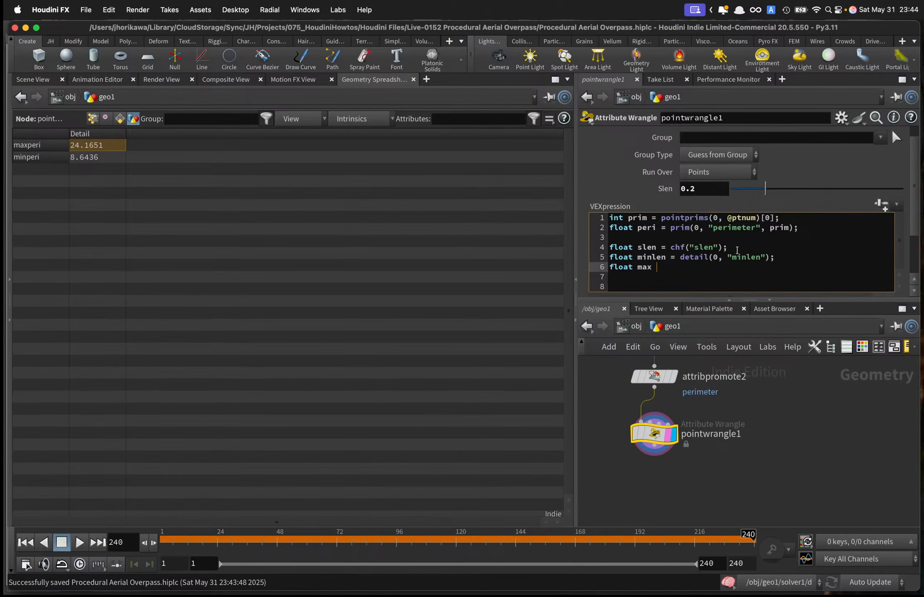
key("BackSpace")
type("len =-")
key("BackSpace")
type("detail(0, \"maxlen\");")
key("Return")
key("Return")
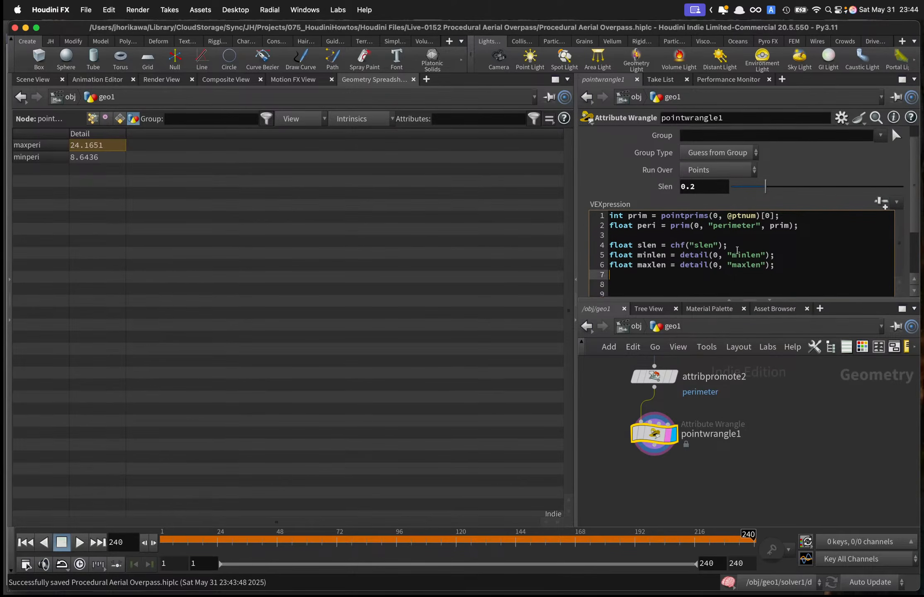
Add a line that remaps the curve length to a rounded lane scale: int sc = rint(fit(peri, minlen, maxlen, 1, 4));.
type("int ")
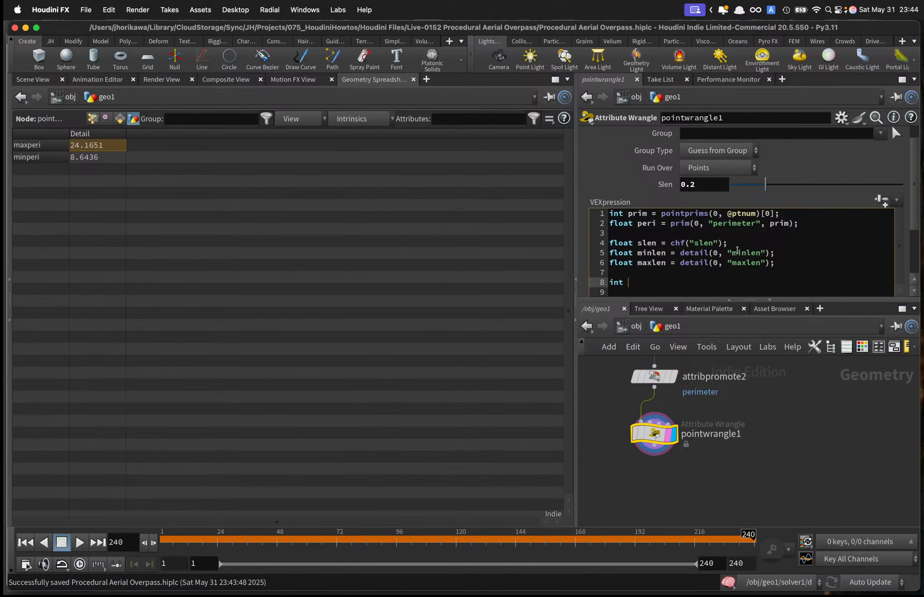
type("sc = fit(")
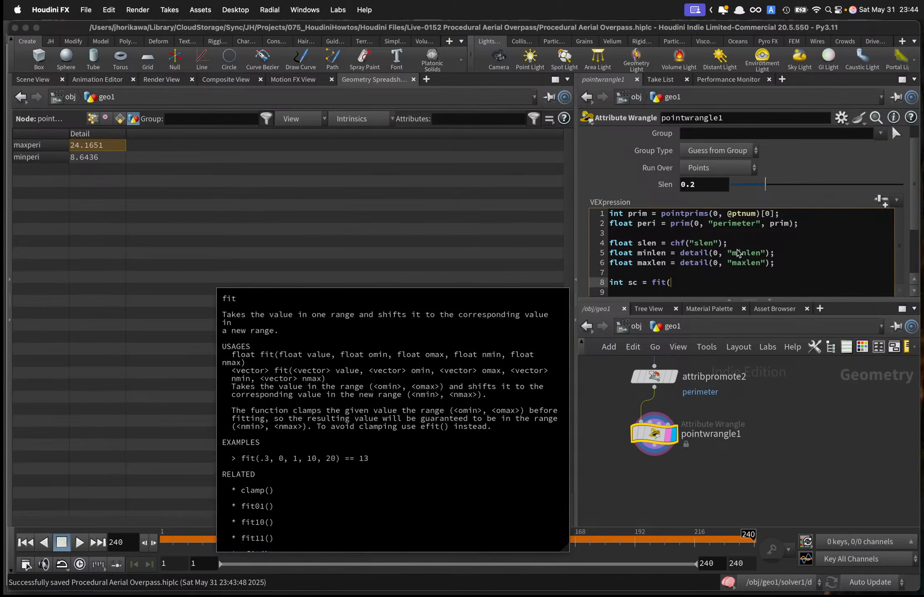
type("peri, ")
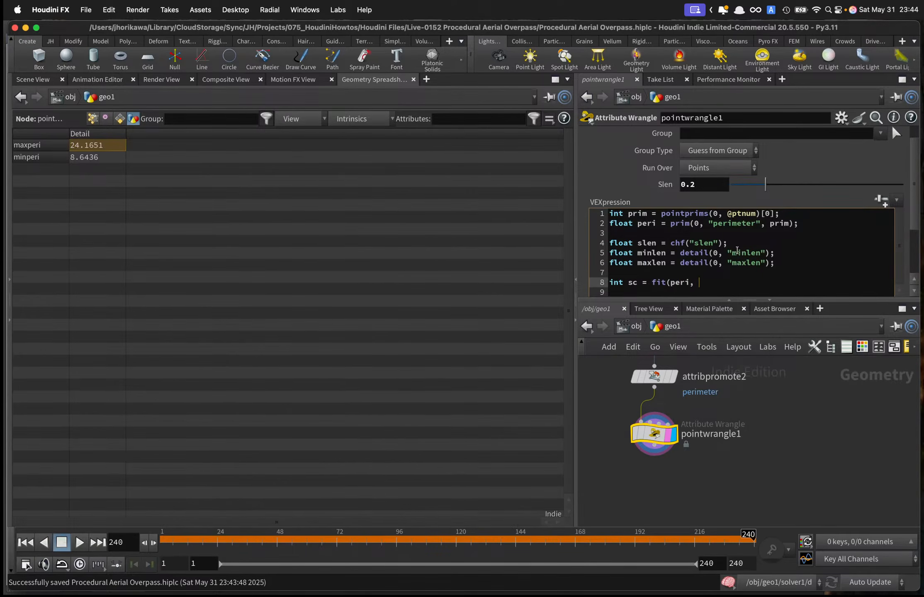
type("min, ")
type("en")
type(", maxl")
type("en,")
type("rint")
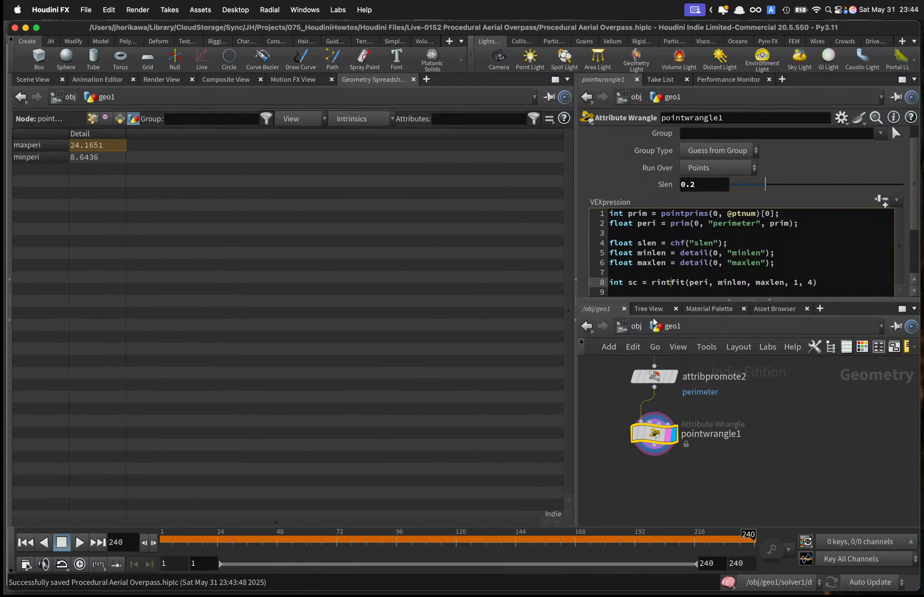
type("(")
left_click(832, 283)
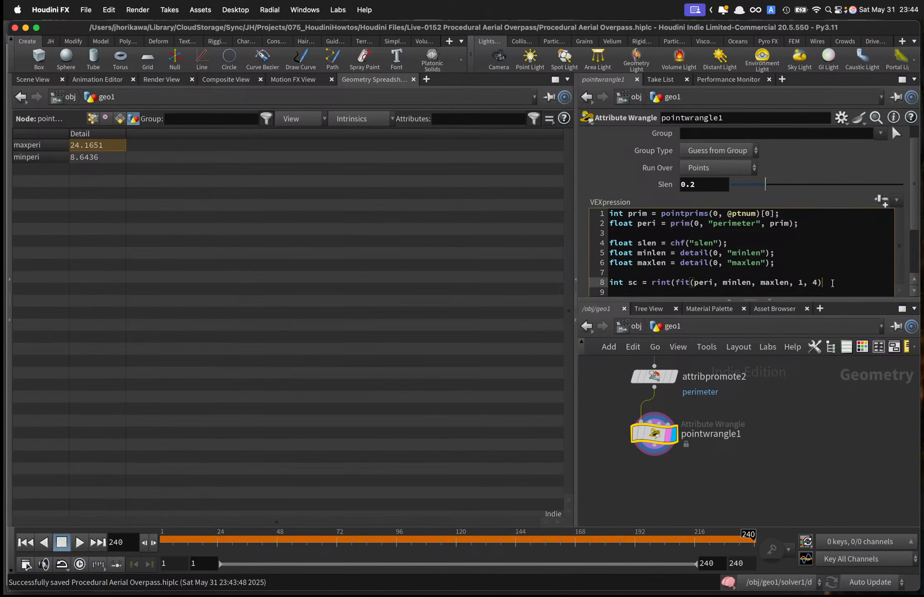
type(");")
double_click(813, 282)
double_click(644, 223)
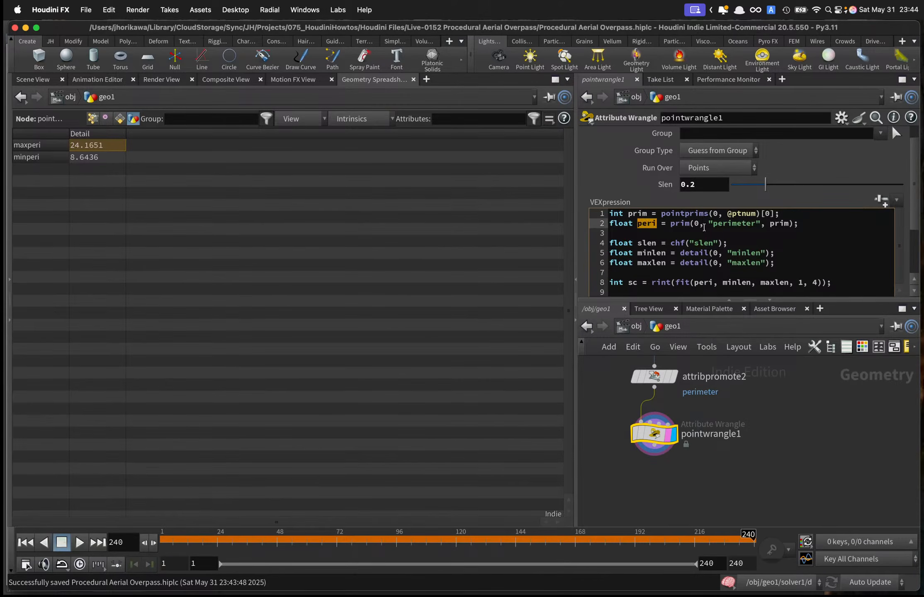
Add a final line setting the point scale in the wrangle code: f@pscale = sc * slen;.
left_click(837, 281)
key("Return")
key("Return")
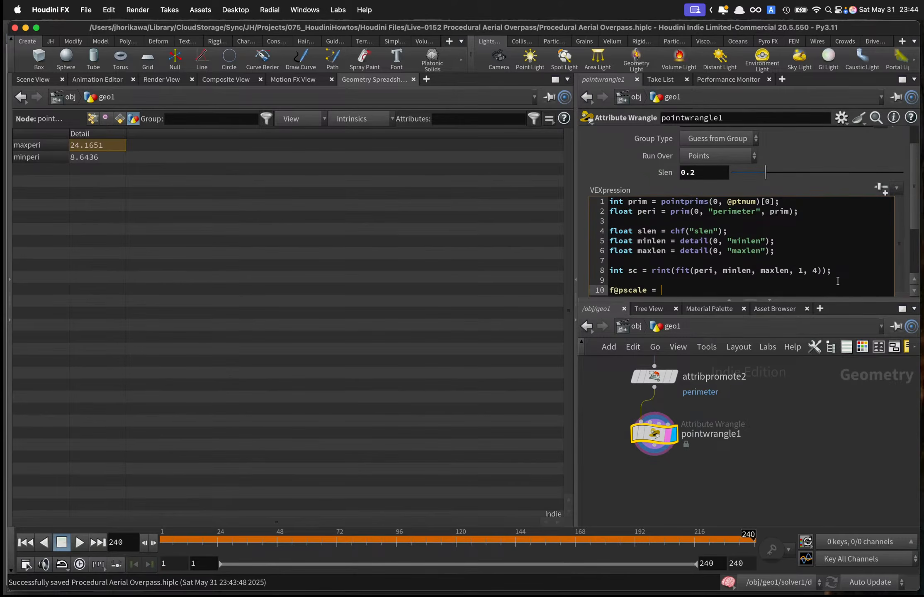
type("f@pscale = sc * slen;")
left_click_drag(732, 231, 657, 231)
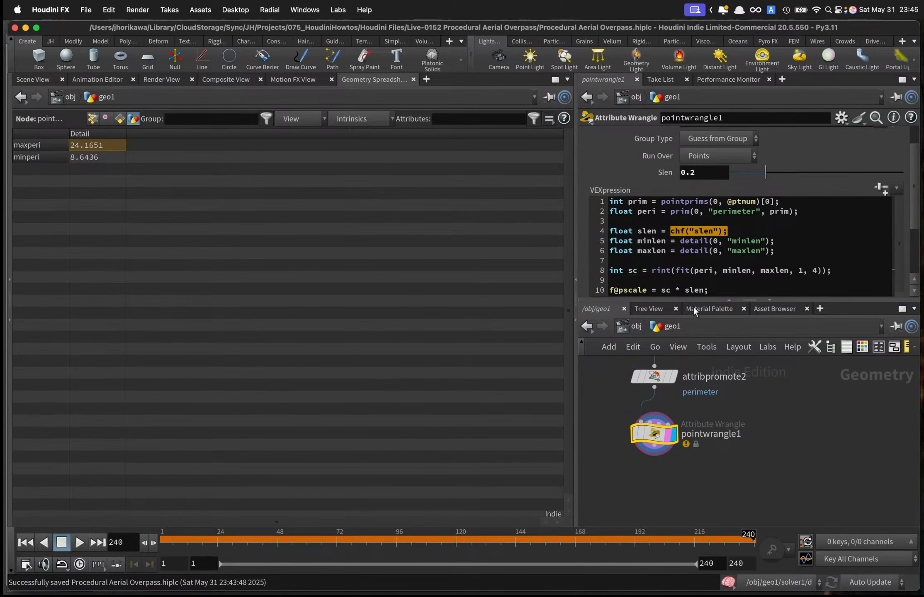
Rename the pointwrangle1 node as road_width and save the scene.
double_click(704, 438)
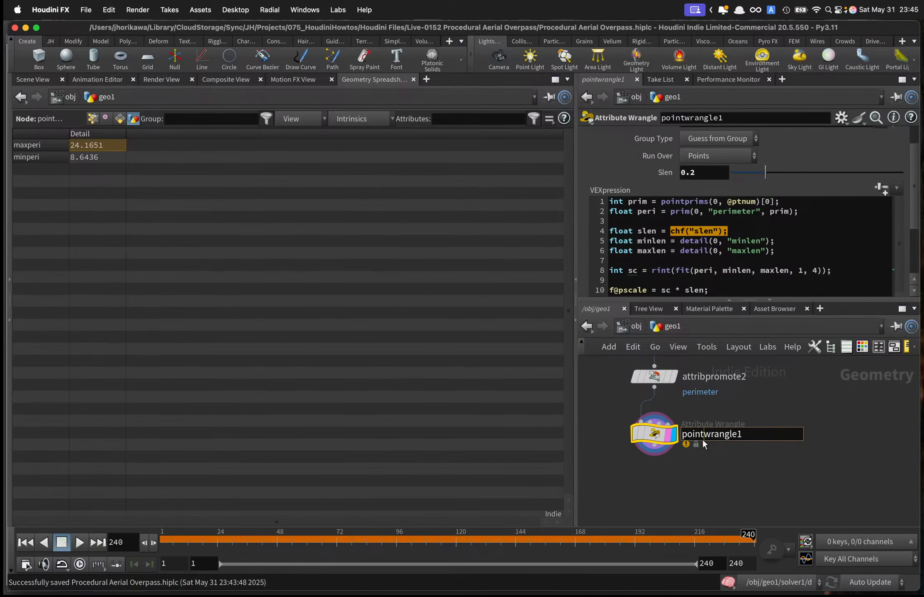
double_click(703, 438)
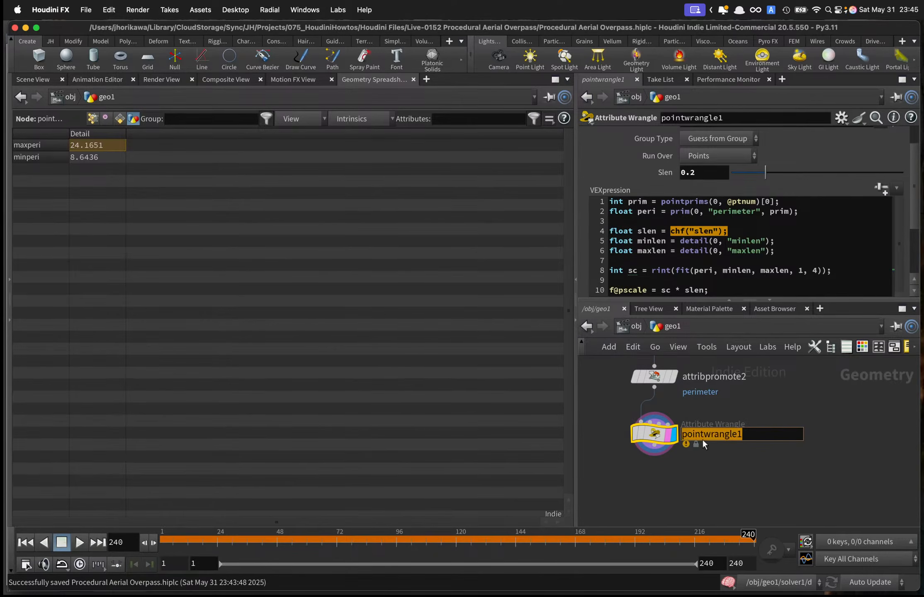
type("road_width")
key("Return")
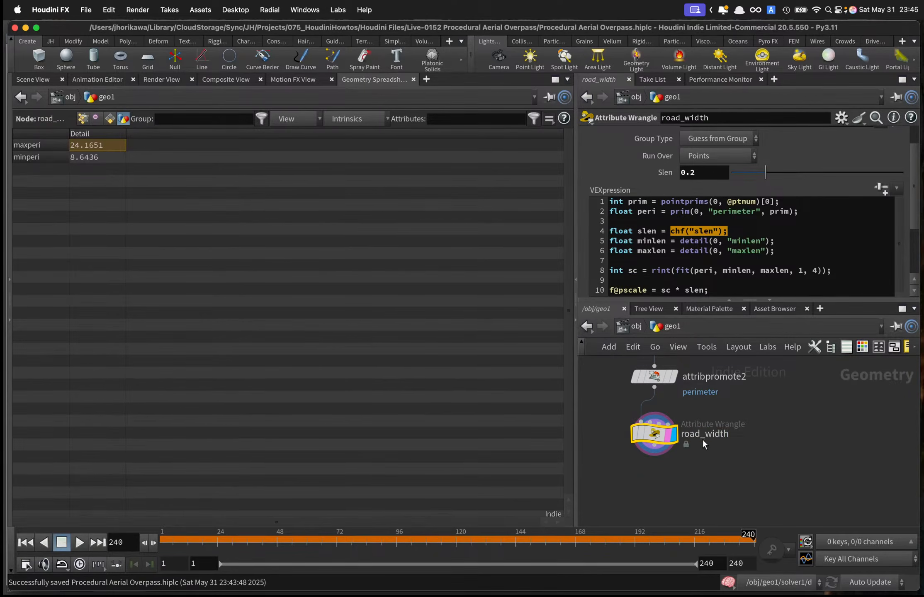
key("super+s")
Return to the 3D scene view of the road curves.
left_click(33, 79)
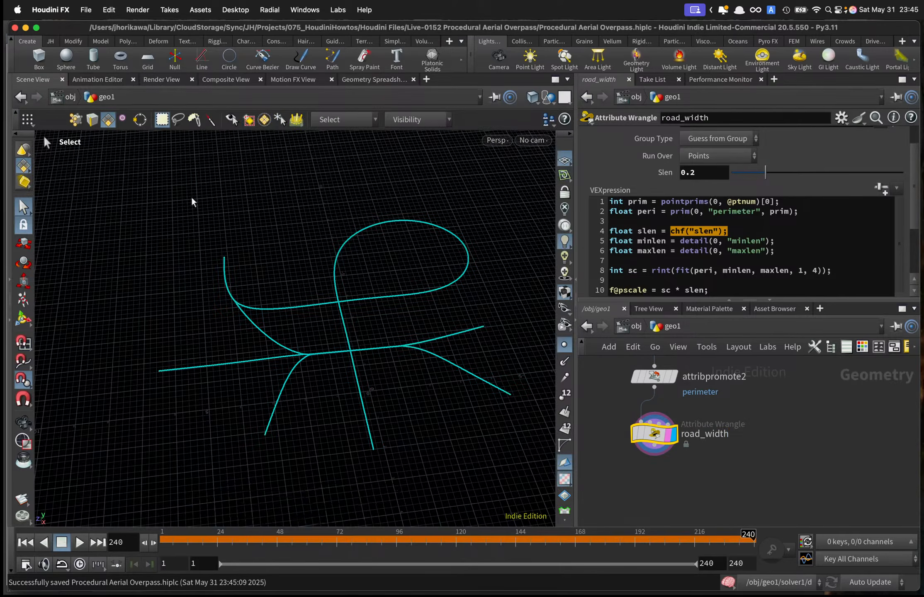
scroll(626, 433, "down", 2)
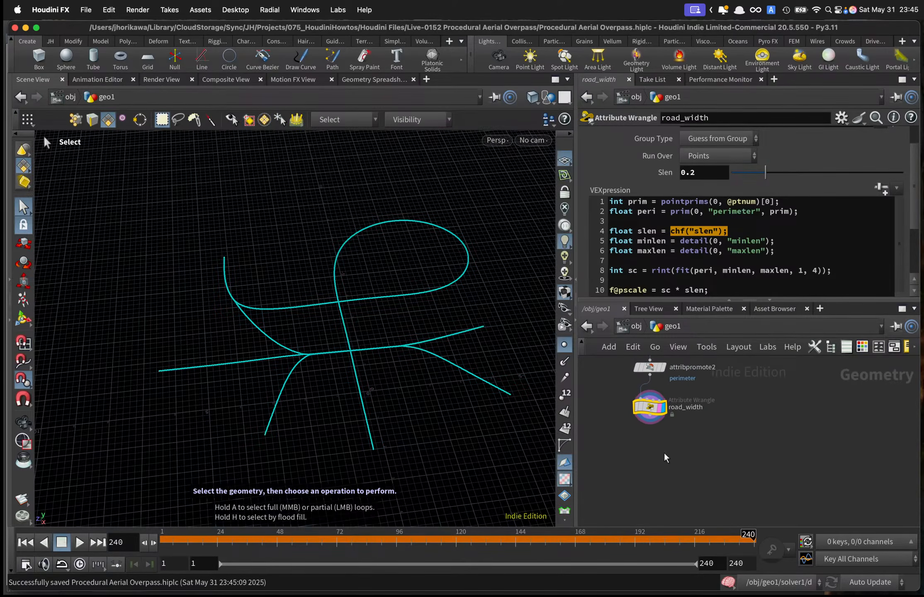
key("Tab")
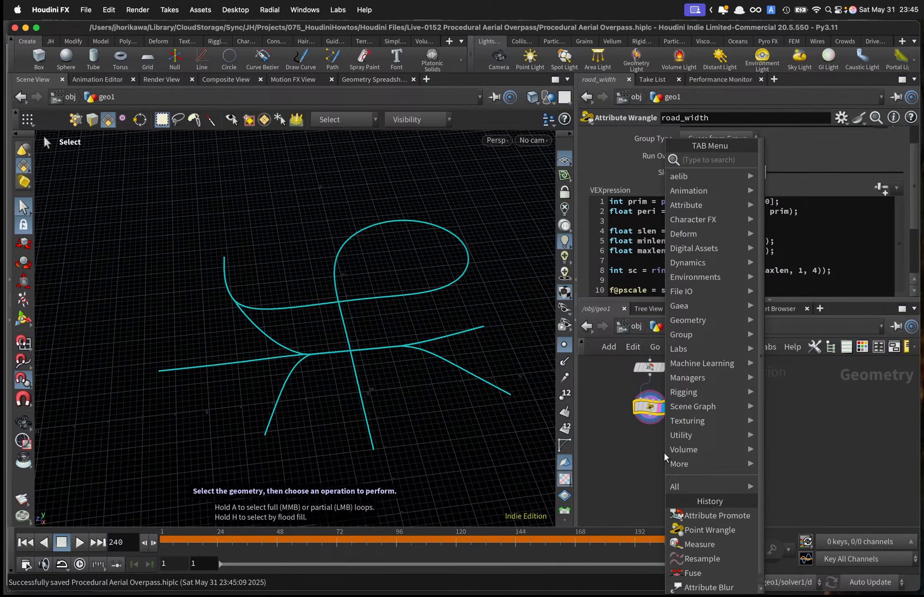
key("Escape")
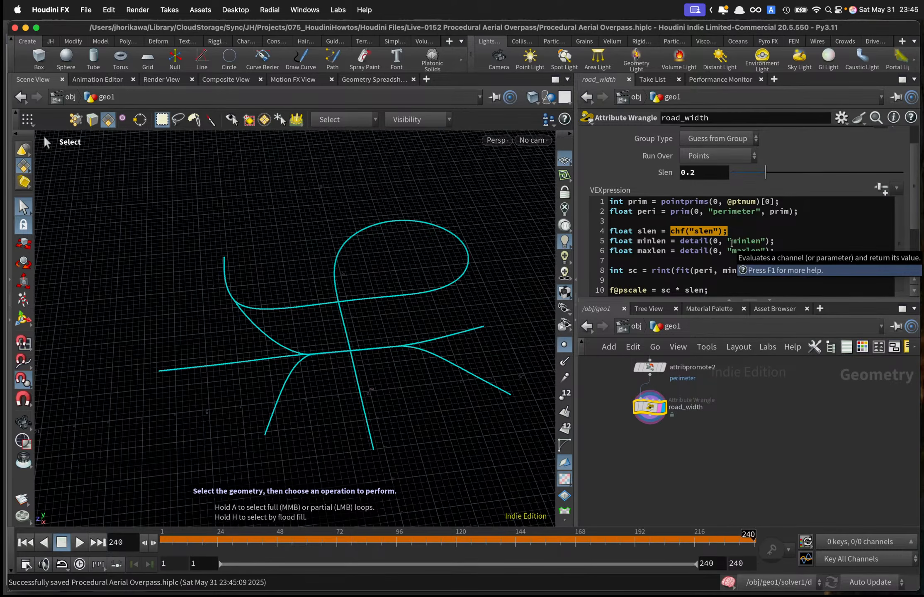
Correct the detail attribute names in the wrangle code to "minperi" for minlen and "maxperi" for maxlen, and save the scene.
left_click_drag(746, 241, 755, 242)
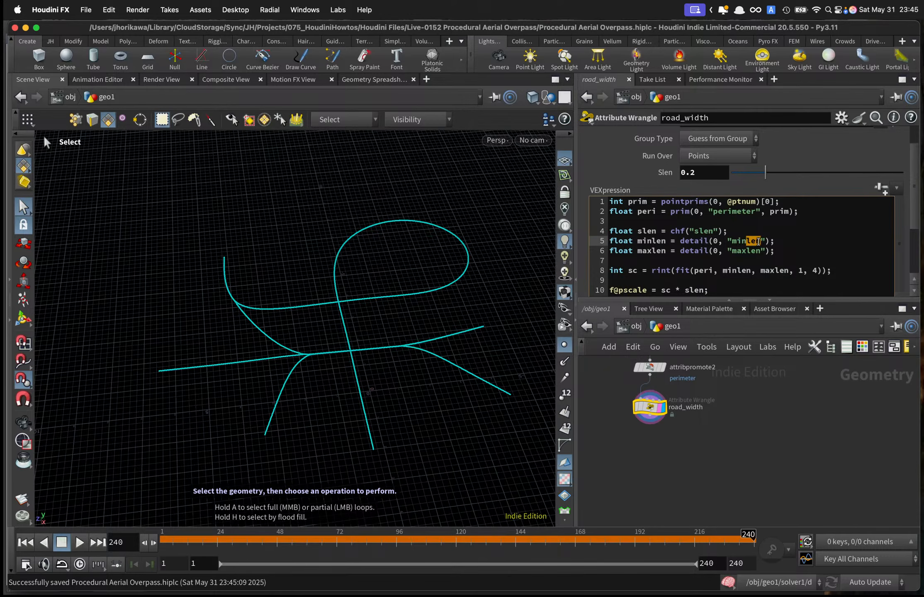
type("peri")
left_click(759, 250)
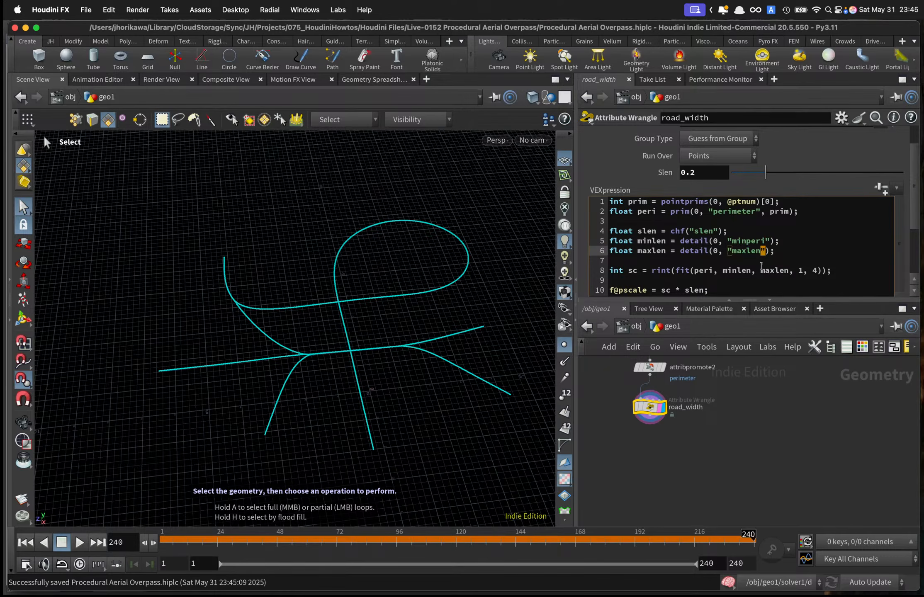
key("BackSpace")
key("BackSpace")
type("peri")
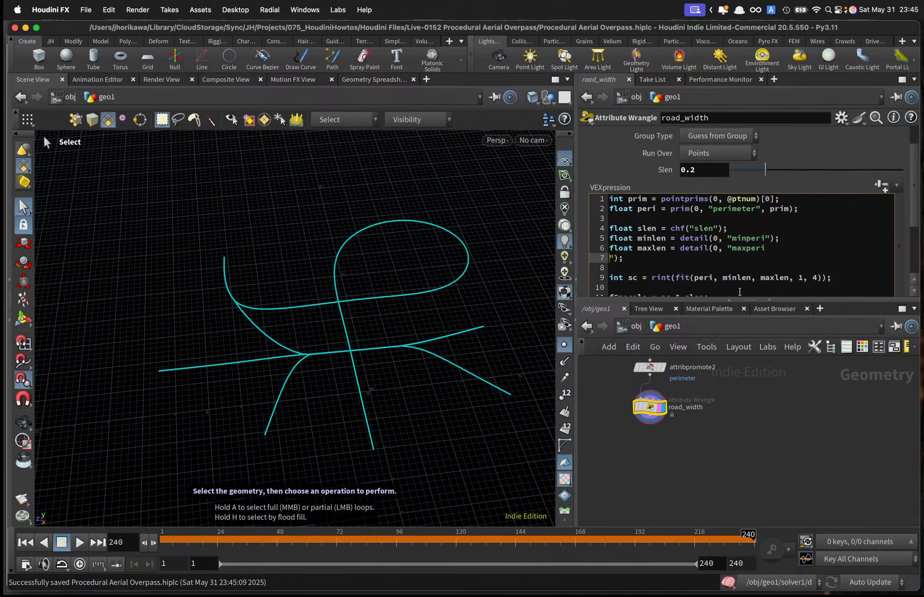
key("super+s")
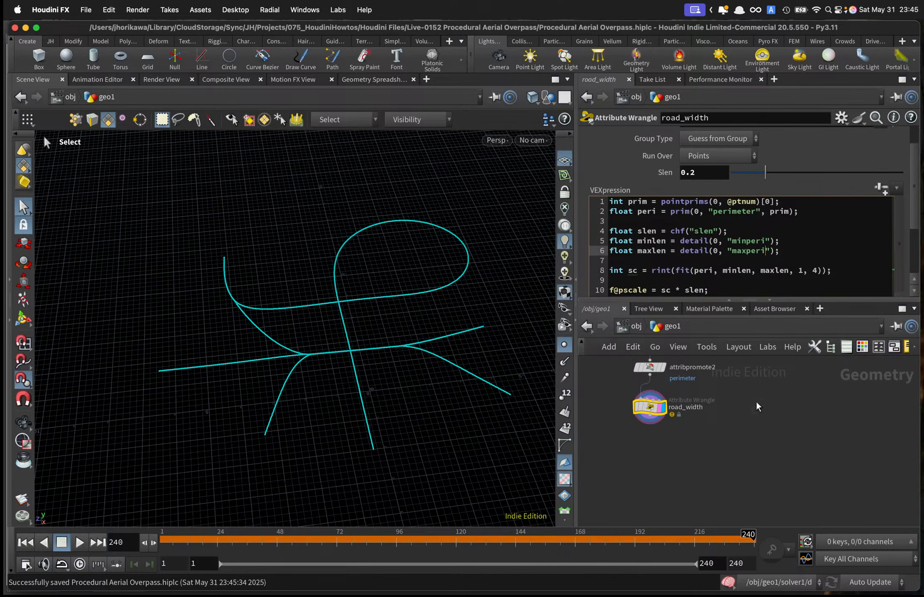
Examine the detail attributes and the points' pscale values of road_width in the Geometry Spreadsheet, and return to the 3D scene view.
left_click(373, 79)
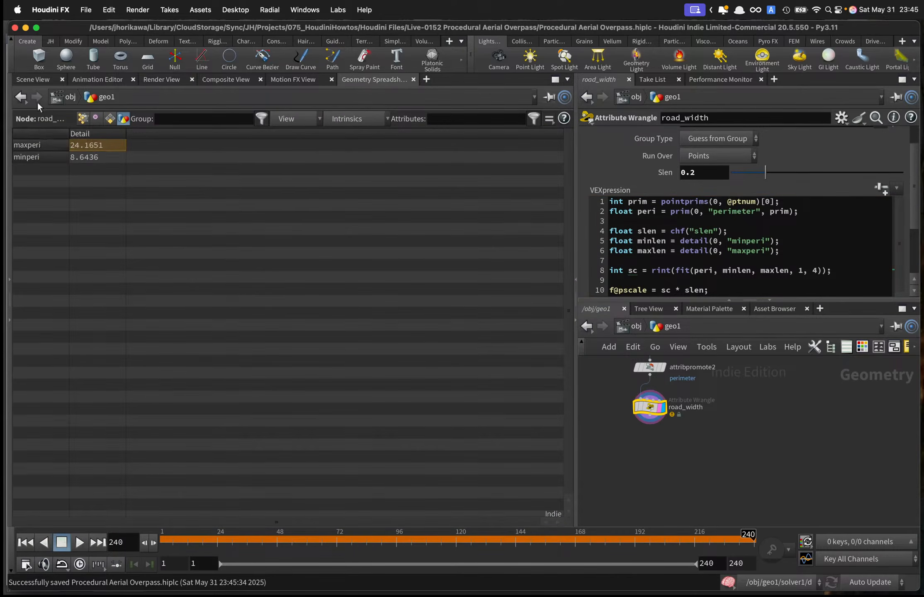
left_click(34, 79)
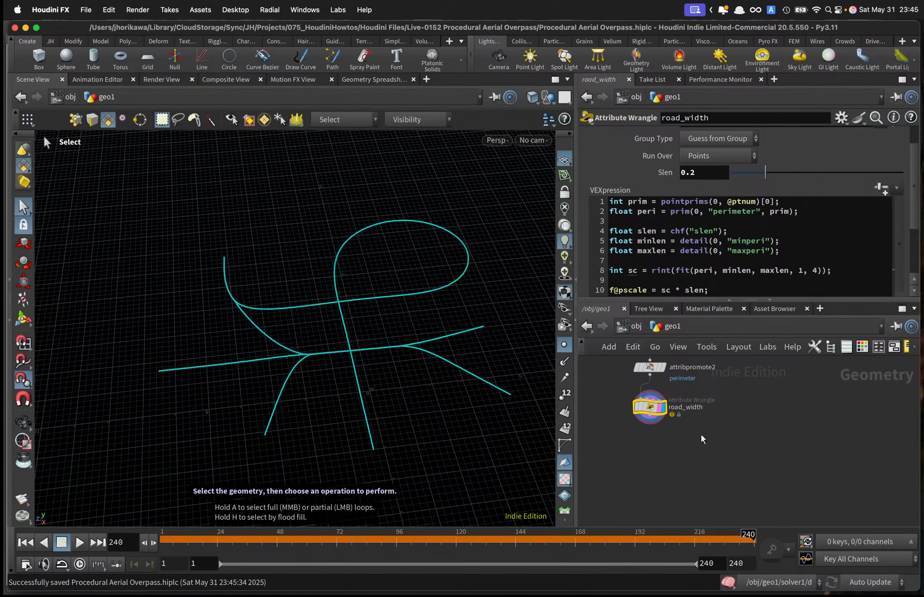
left_click(373, 79)
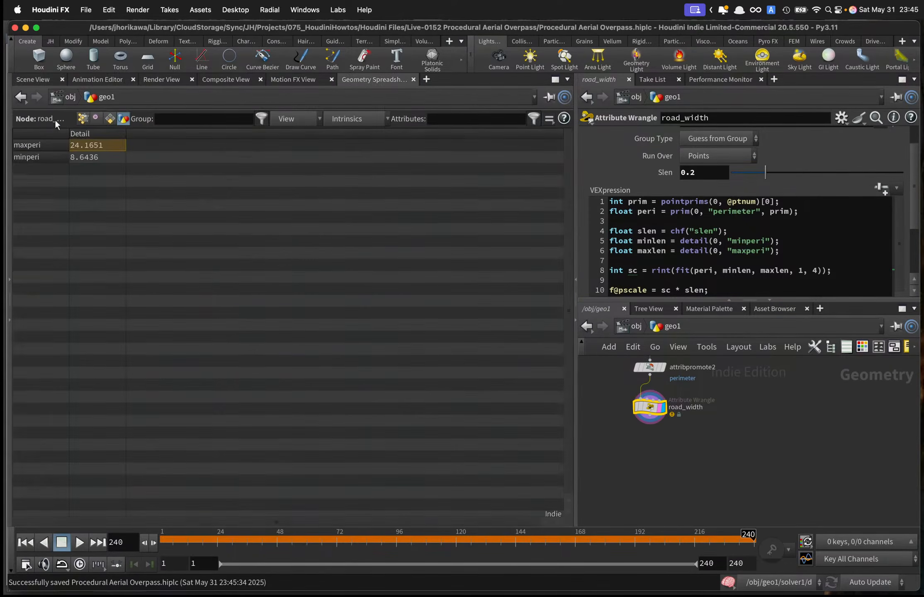
left_click(83, 119)
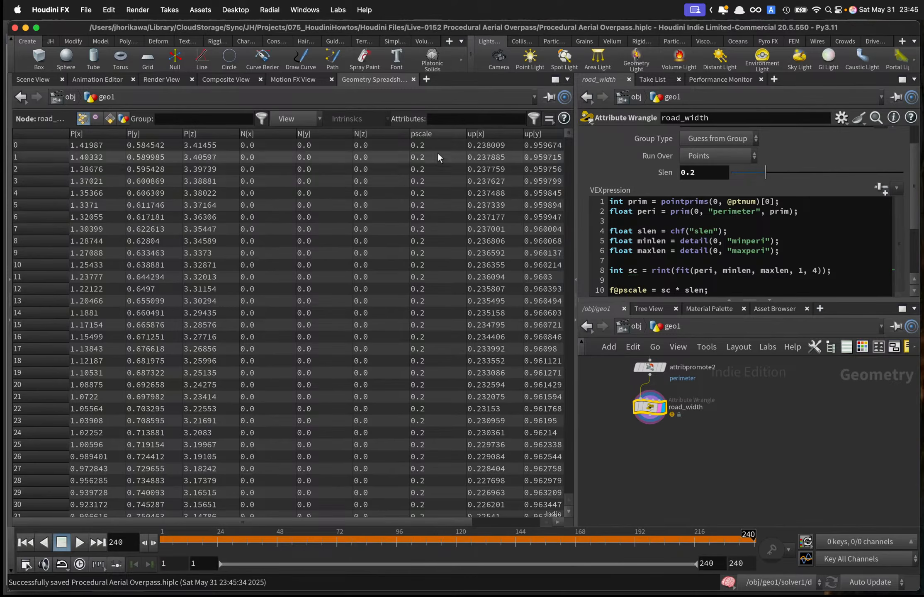
mouse_move(567, 132)
left_mouse_down()
mouse_move(562, 499)
mouse_move(563, 249)
mouse_move(543, 124)
mouse_move(568, 160)
mouse_move(572, 505)
mouse_move(562, 257)
mouse_move(569, 137)
left_mouse_up()
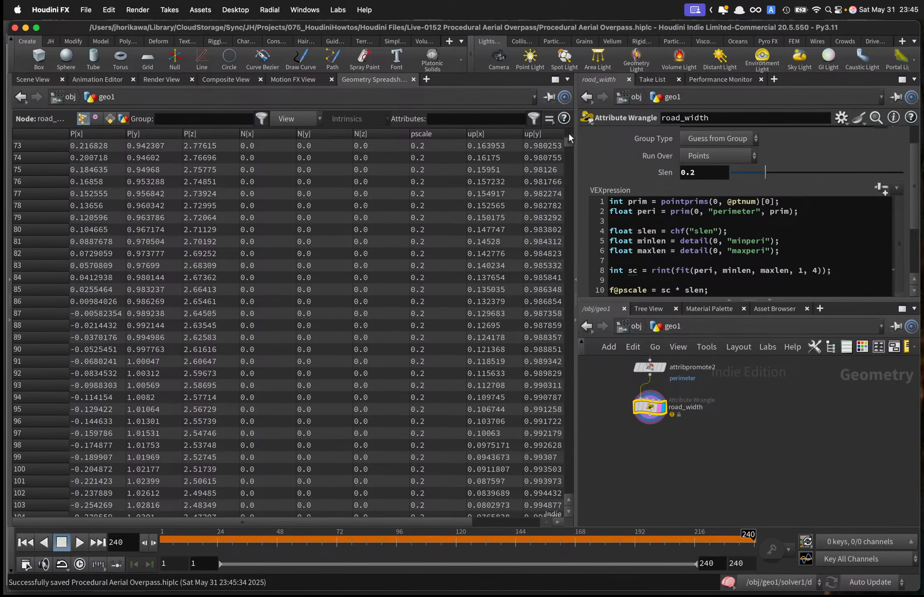
left_click(35, 78)
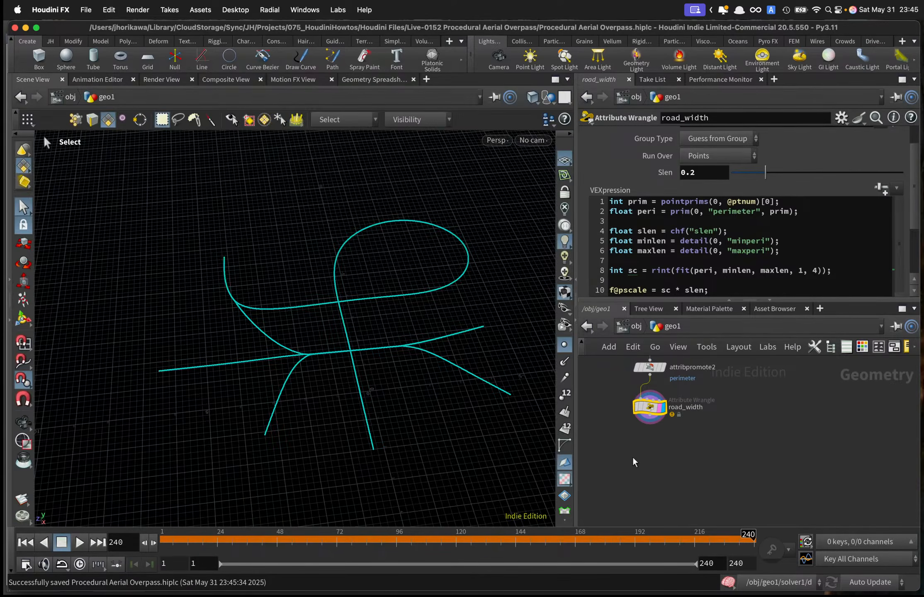
Add a VDB from Particles node below road_width, connect it to the wrangle's output, and display its result.
middle_click_drag(652, 460, 699, 477)
key("Tab")
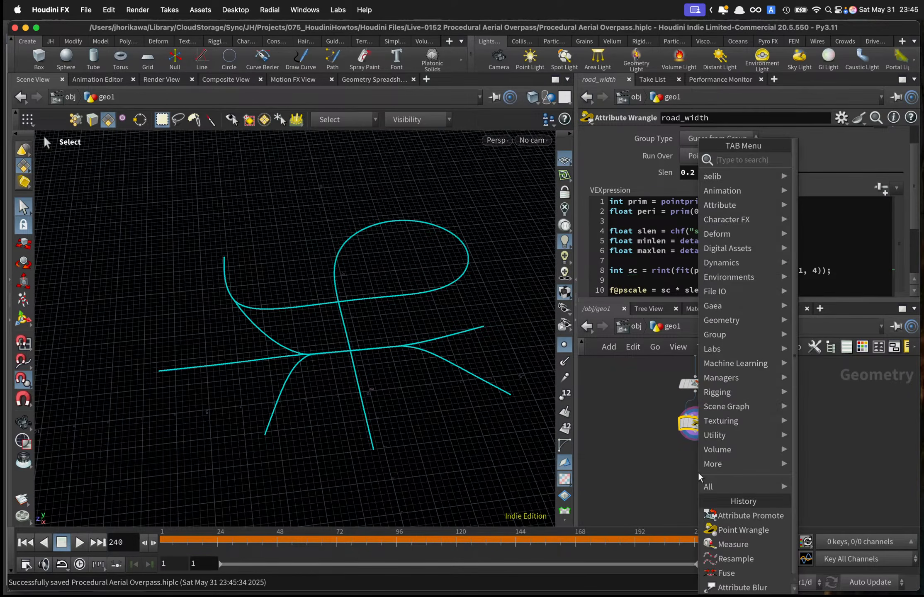
type("vdb from pa")
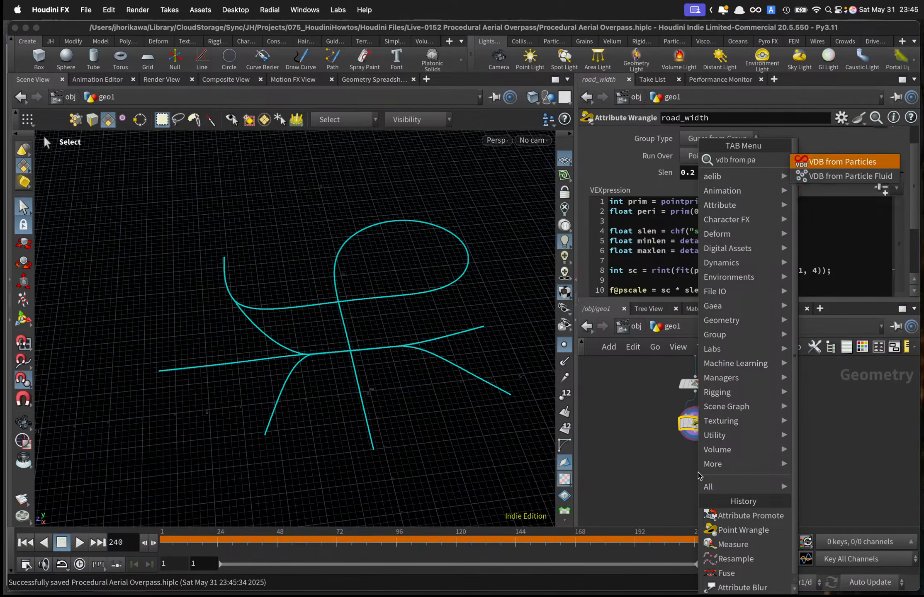
key("Return")
left_click(700, 477)
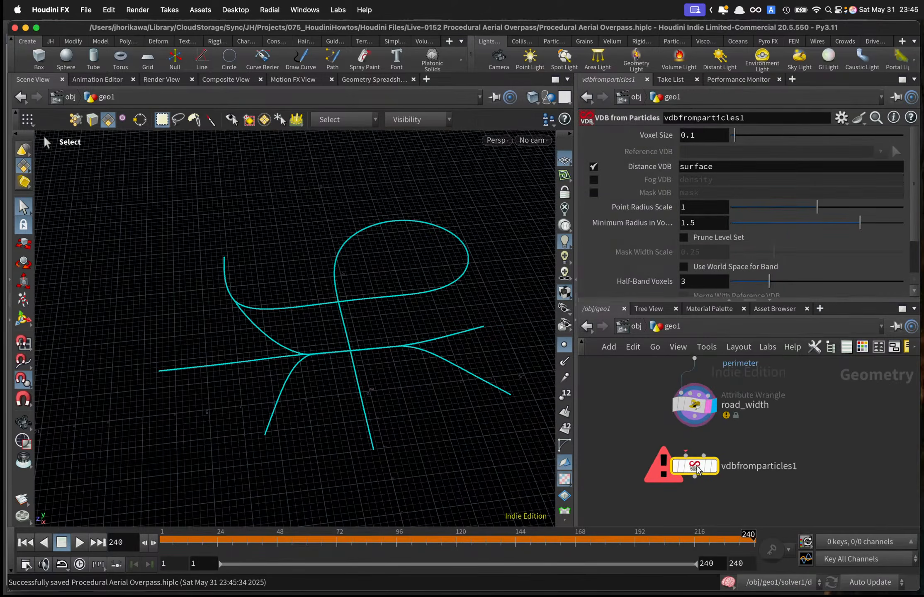
left_click_drag(695, 410, 694, 459)
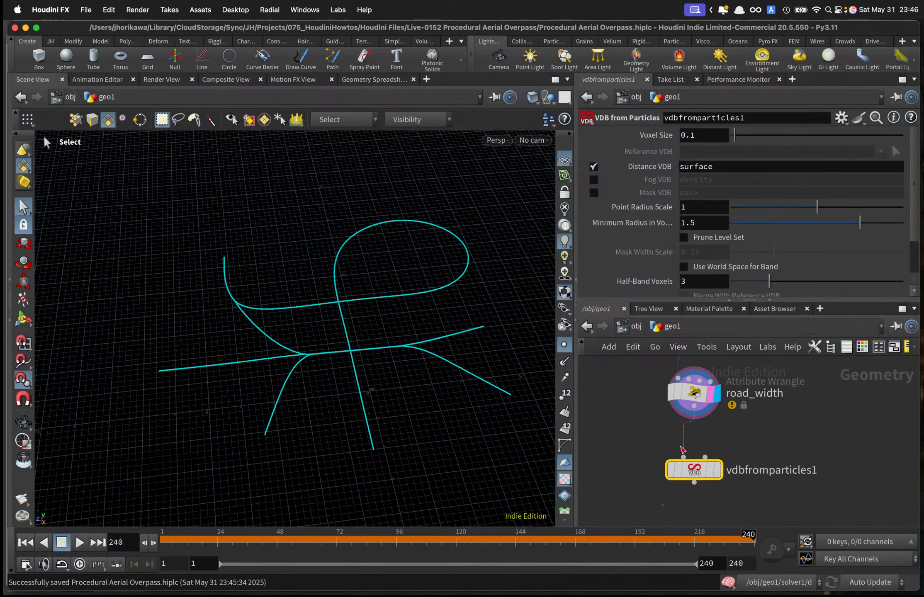
left_click(716, 473)
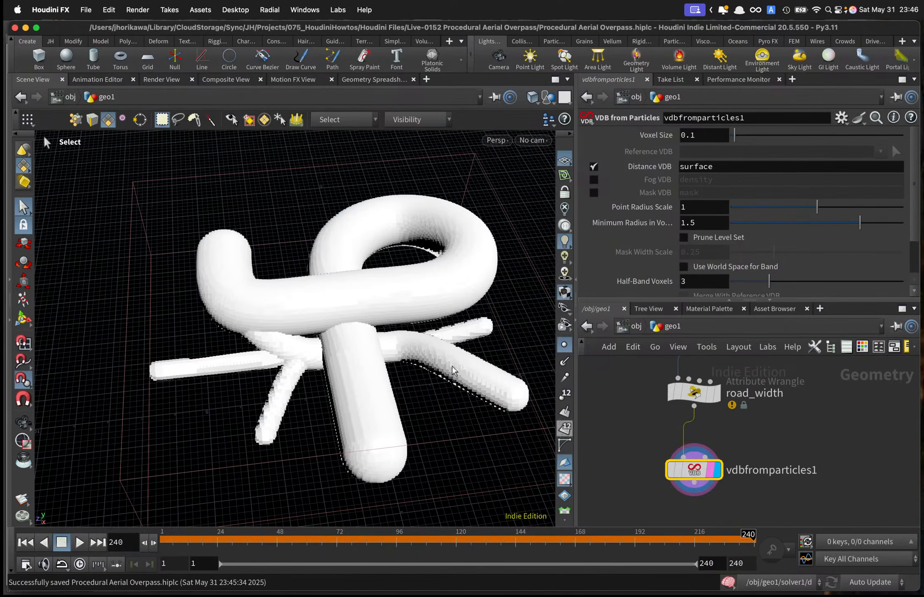
Set the Slen parameter of road_width to 0.1 and inspect the thickness of the road tubes.
left_click_drag(450, 365, 319, 319, "alt")
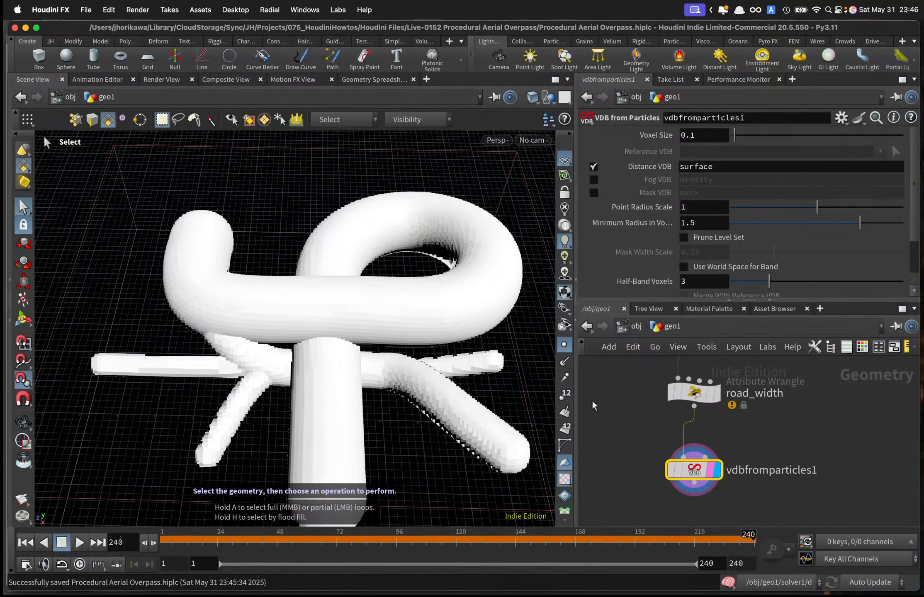
scroll(749, 440, "down", 4)
scroll(745, 427, "up", 4)
left_click(703, 411)
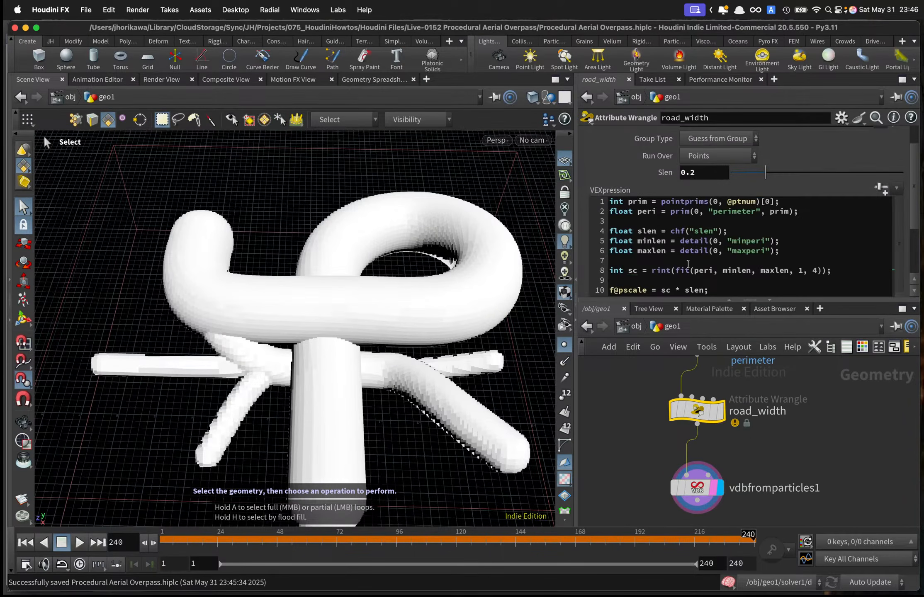
left_click(705, 173)
key("BackSpace")
type("1")
key("Return")
left_click_drag(293, 380, 212, 427, "alt")
scroll(326, 343, "up", 5)
key("s")
key("Escape")
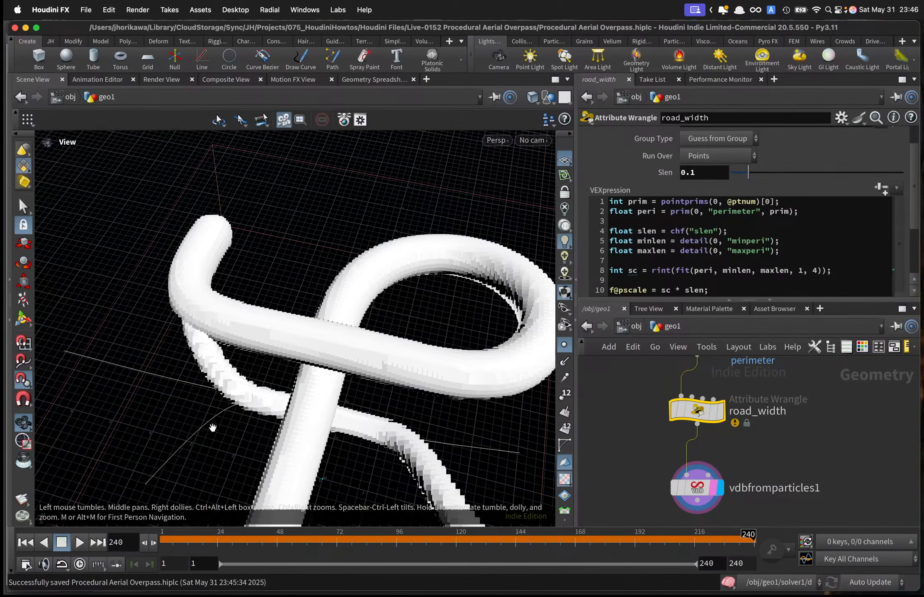
key("s")
Copy the Length parameter of the resample2 node.
left_click(701, 487)
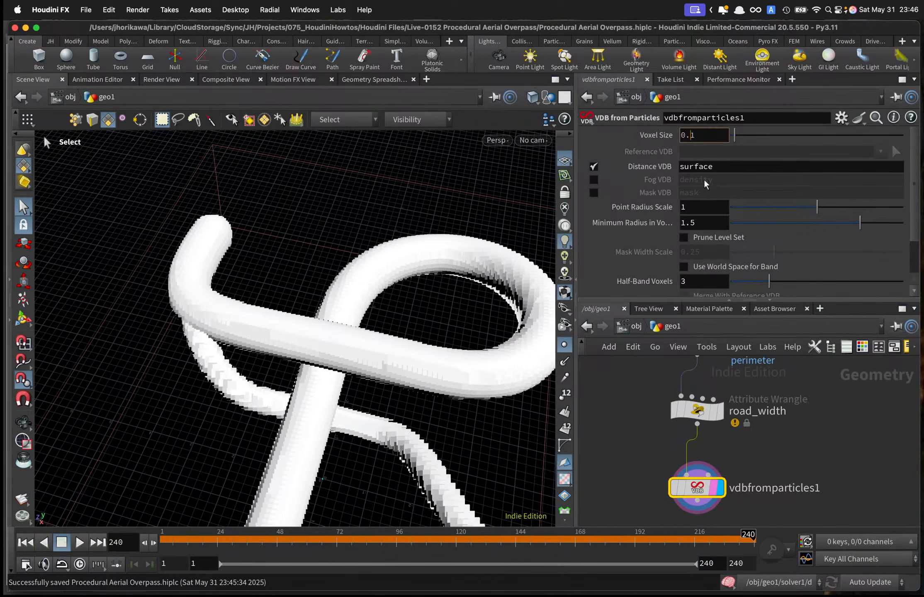
scroll(730, 439, "up", 5)
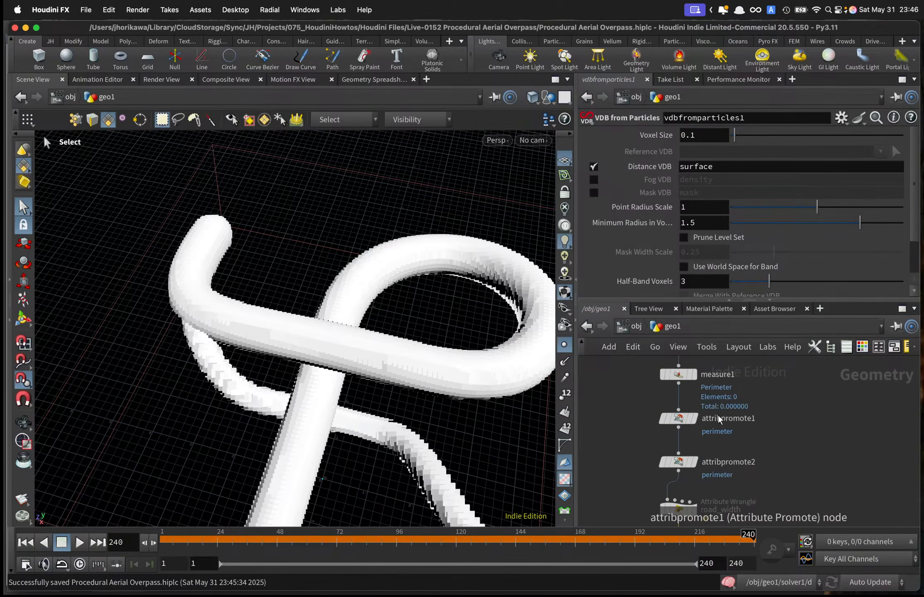
scroll(680, 415, "up", 3)
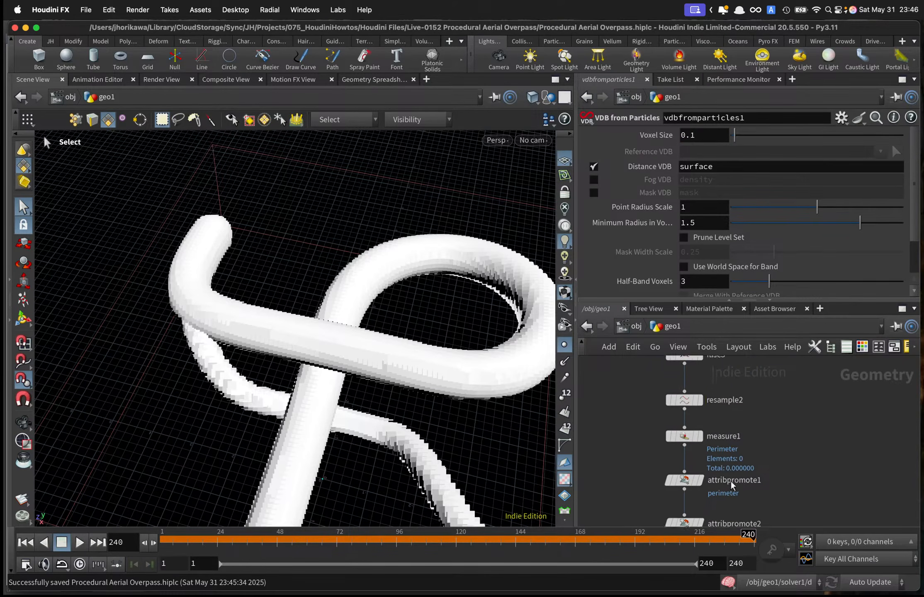
left_click(674, 413)
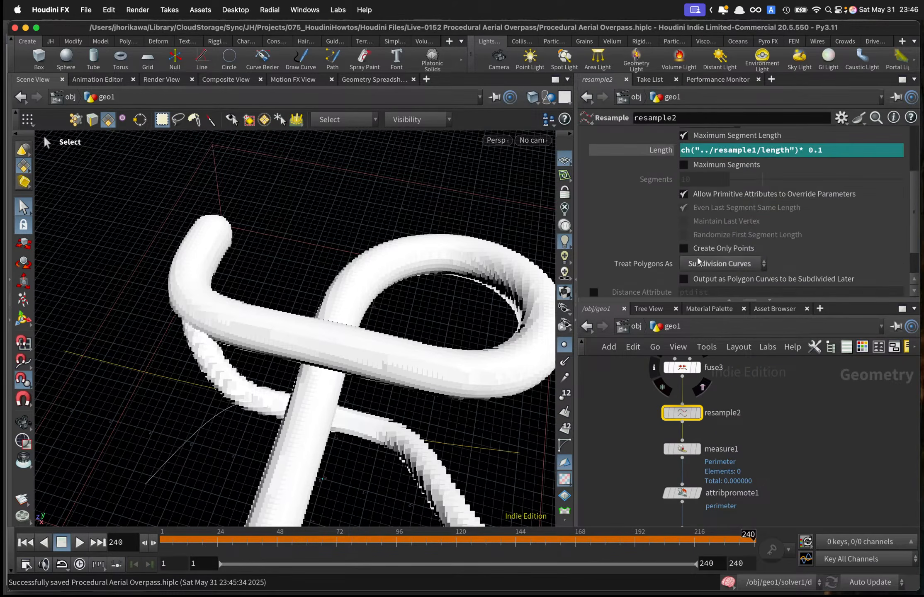
right_click(662, 154)
left_click(690, 256)
Paste the copied resample2 length as a relative reference into the Voxel Size of vdbfromparticles1.
scroll(720, 451, "down", 4)
scroll(726, 475, "up", 3)
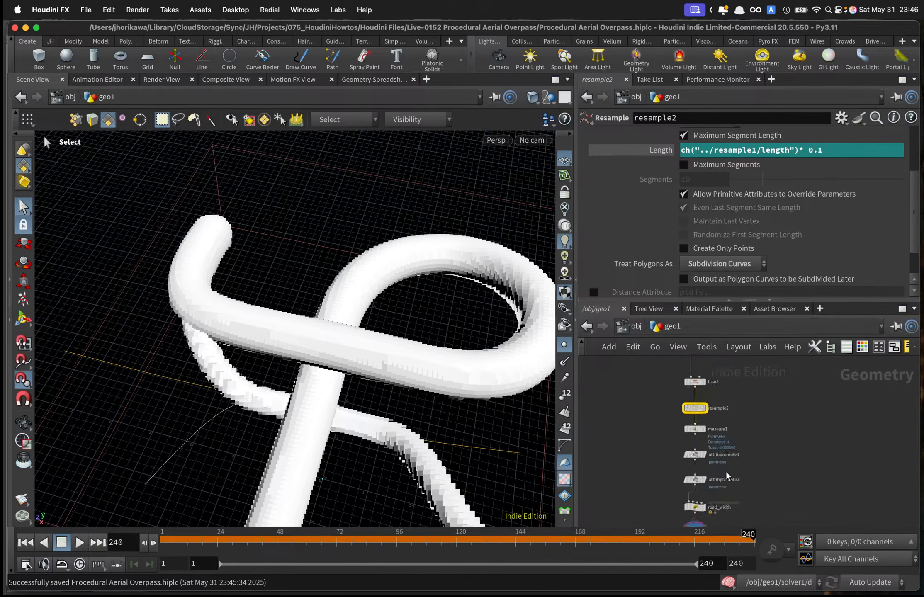
middle_click_drag(725, 481, 727, 452)
scroll(726, 453, "up", 2)
left_click(675, 490)
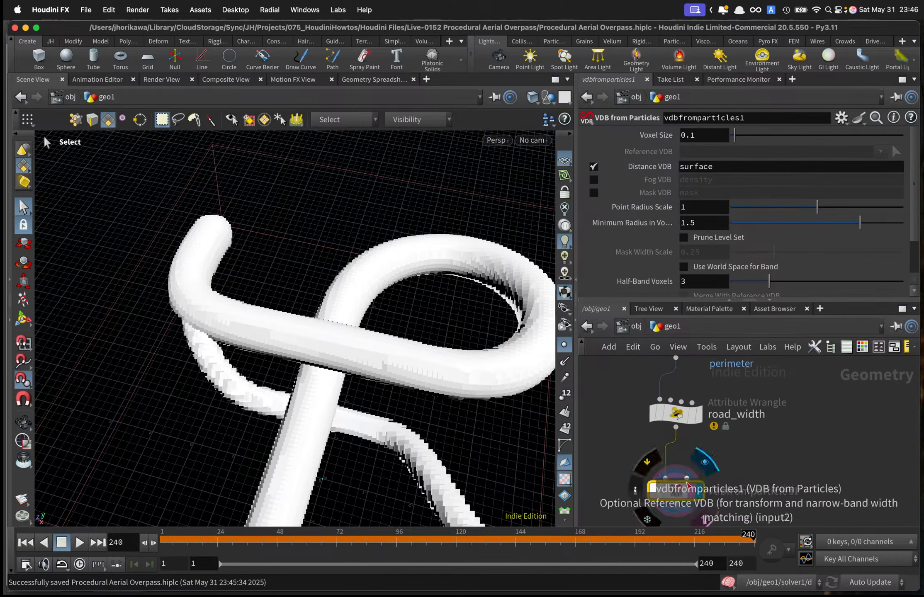
right_click(657, 135)
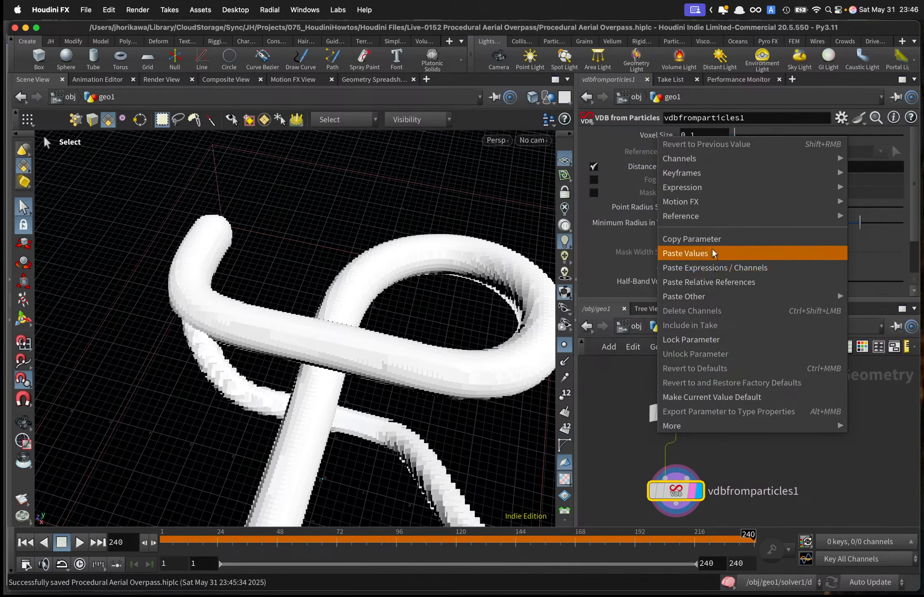
left_click(722, 281)
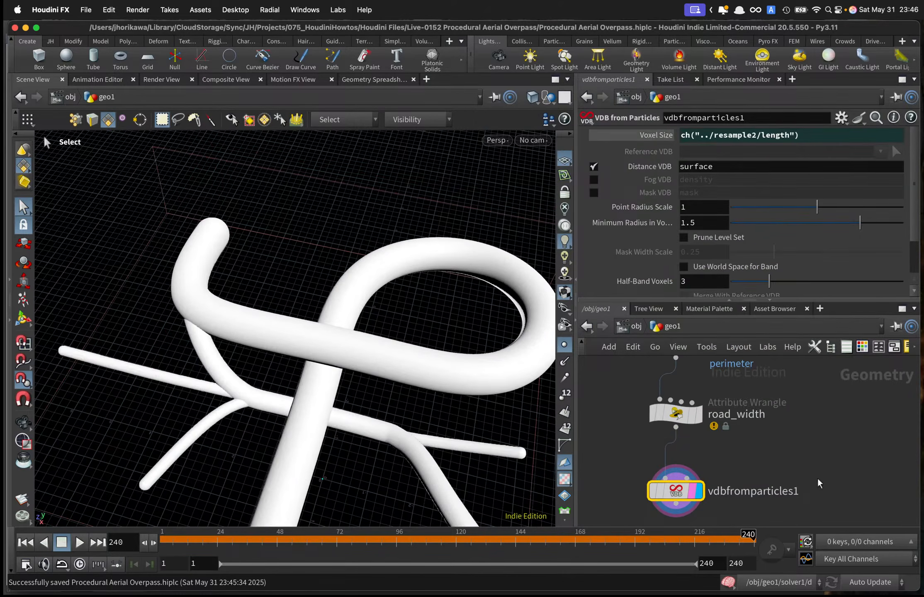
Multiply the Voxel Size expression by 2, as ch("../resample2/length")*2, and inspect the surface resolution.
right_click_drag(412, 332, 423, 352, "alt")
mouse_move(422, 352)
left_mouse_down("alt")
mouse_move(456, 284)
mouse_move(378, 303)
mouse_move(402, 303)
mouse_move(367, 385)
mouse_move(413, 357)
left_mouse_up("alt")
left_click(839, 134)
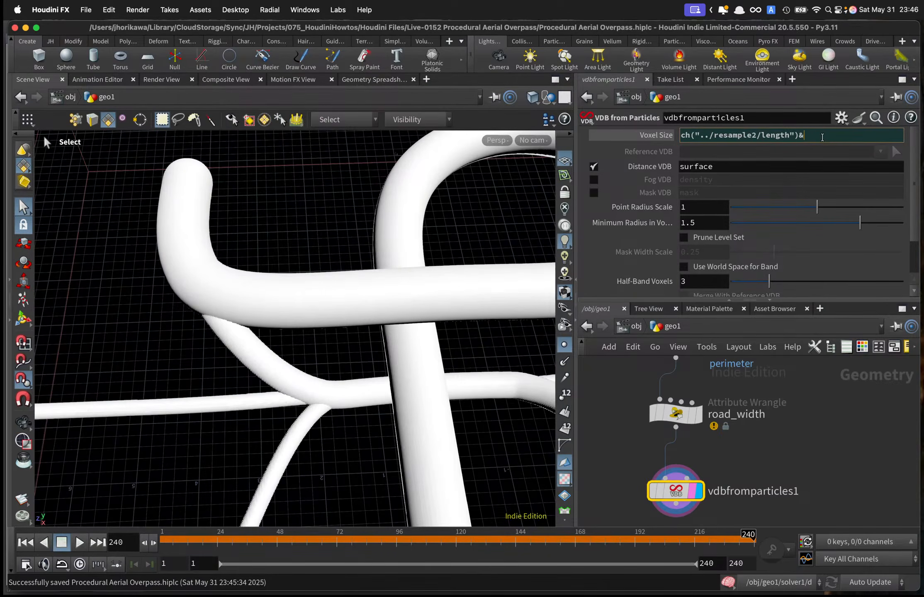
type("2")
key("Return")
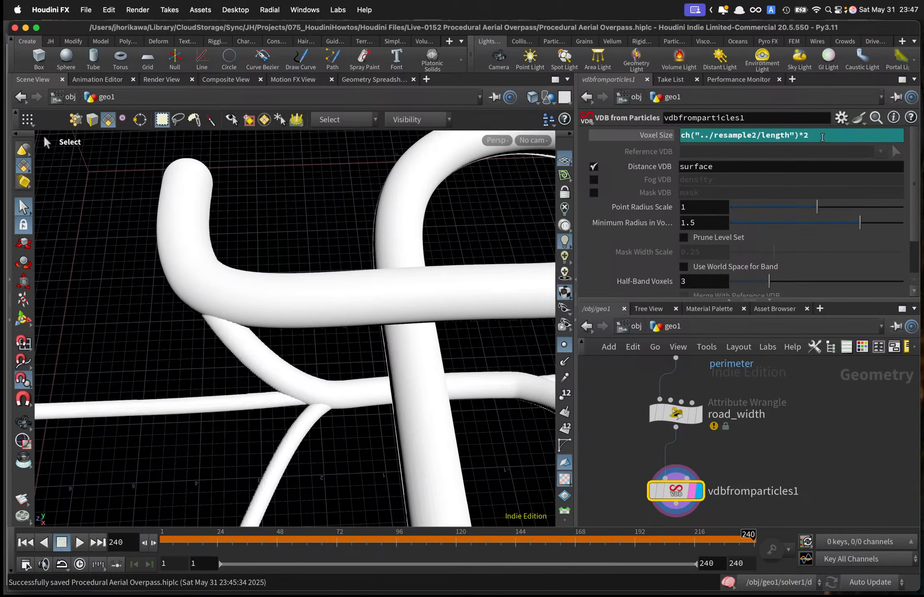
key("Escape")
left_click_drag(433, 306, 392, 270)
key("s")
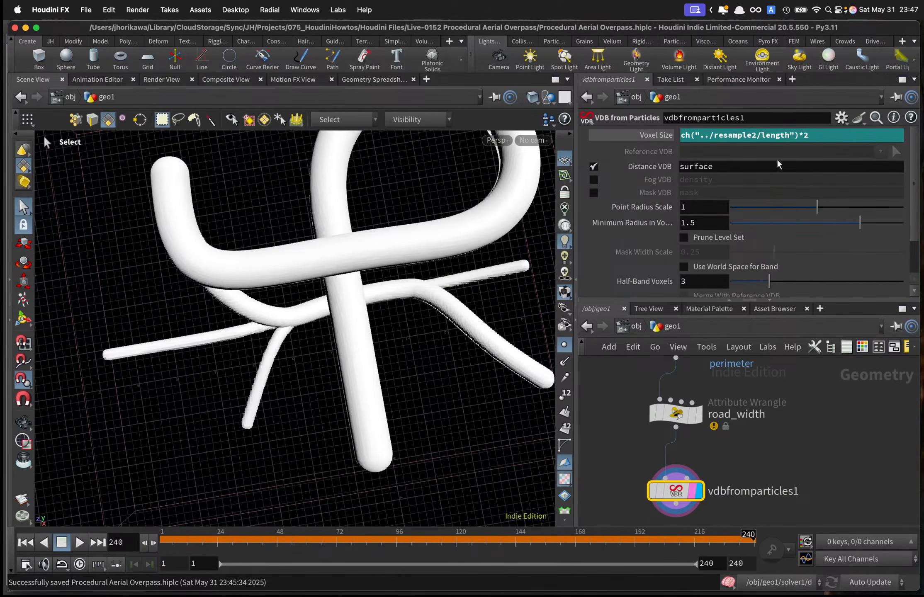
Set the Voxel Size expression to ch("../resample2/length")*1.5 and inspect the tubes up close.
left_click(809, 136)
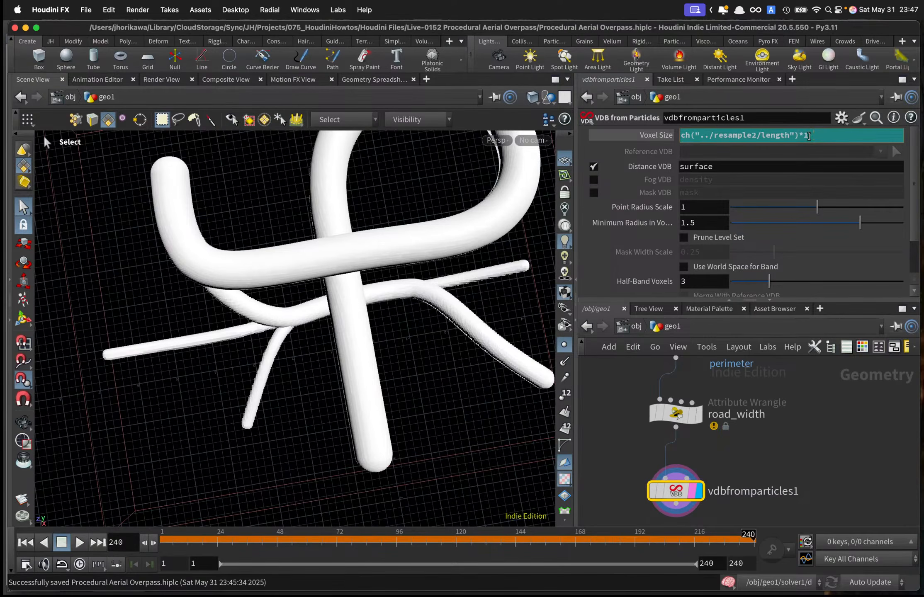
type(".5")
key("Return")
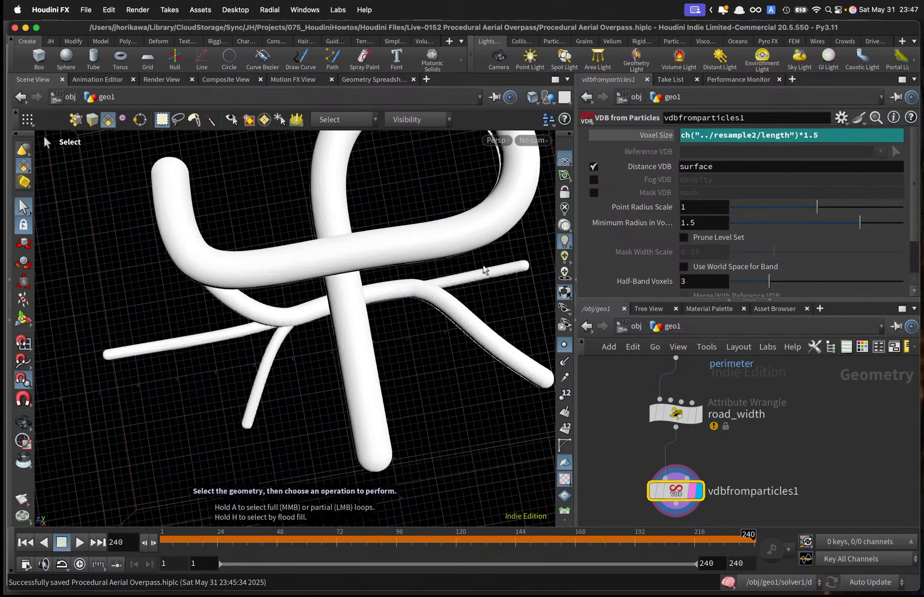
key("Escape")
left_click_drag(486, 270, 423, 260)
key("s")
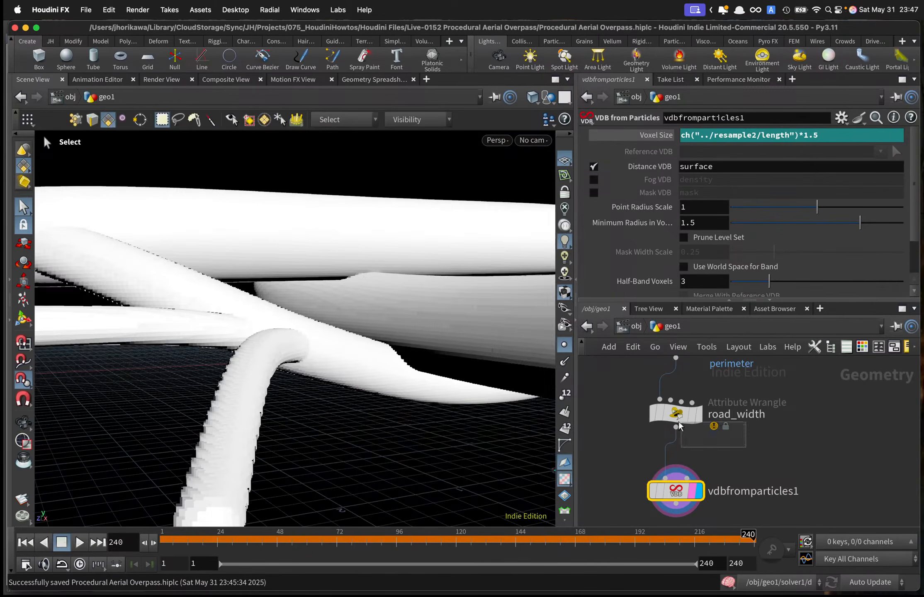
Reduce the Slen parameter of road_width to 0.062 and check the spacing between the overlapping road tubes.
left_click(677, 420)
left_click_drag(691, 172, 742, 177)
left_click_drag(320, 261, 340, 361, "alt")
scroll(224, 282, "down", 5)
scroll(354, 296, "up", 4)
key("s")
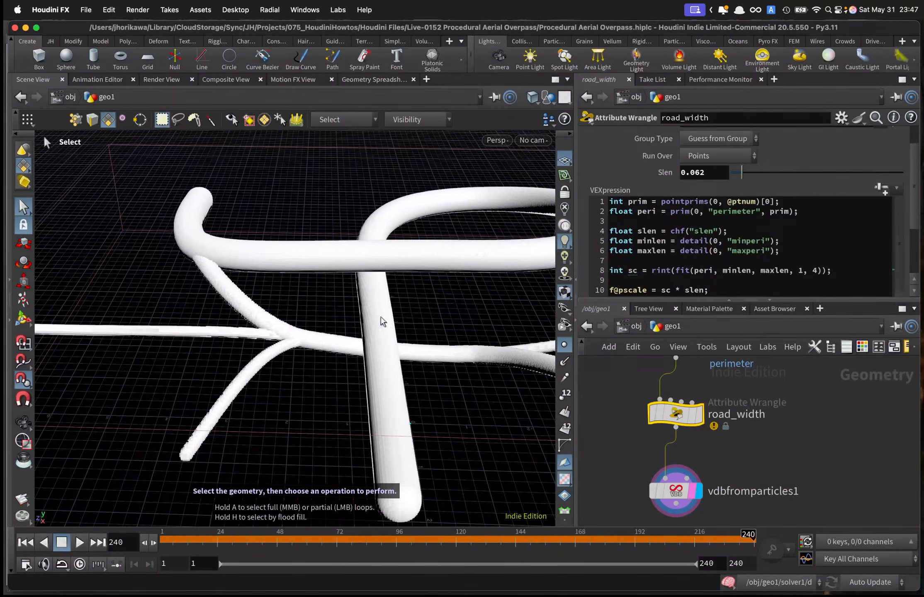
key("Escape")
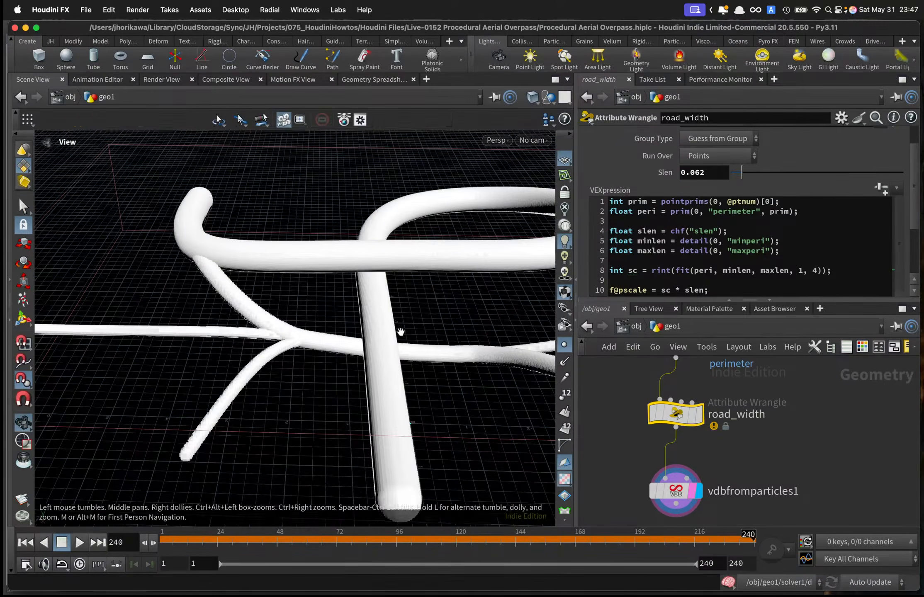
left_click_drag(398, 329, 359, 293)
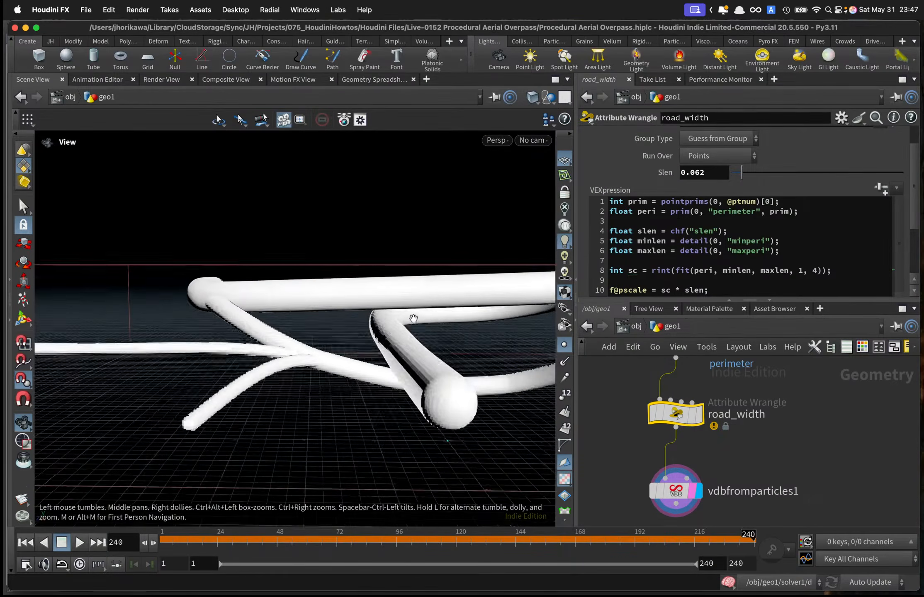
Lower the Slen parameter of road_width to 0.059, keeping the overlapping road tubes apart, and save the scene.
left_click_drag(413, 319, 386, 325, "alt")
left_click_drag(743, 174, 750, 174)
left_click_drag(293, 258, 296, 271, "alt")
left_click_drag(741, 171, 741, 174)
left_click_drag(423, 312, 428, 398, "alt")
right_click_drag(429, 398, 270, 392, "alt")
left_click_drag(269, 392, 308, 338, "alt")
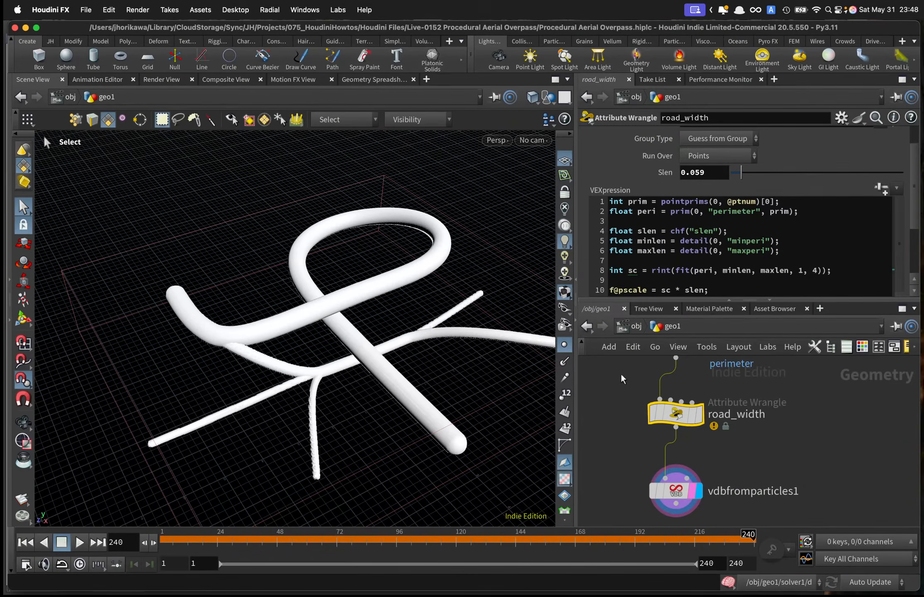
key("super+s")
Add a Convert VDB node below vdbfromparticles1 and connect it to that node's output.
scroll(662, 458, "down", 2)
left_click(662, 458)
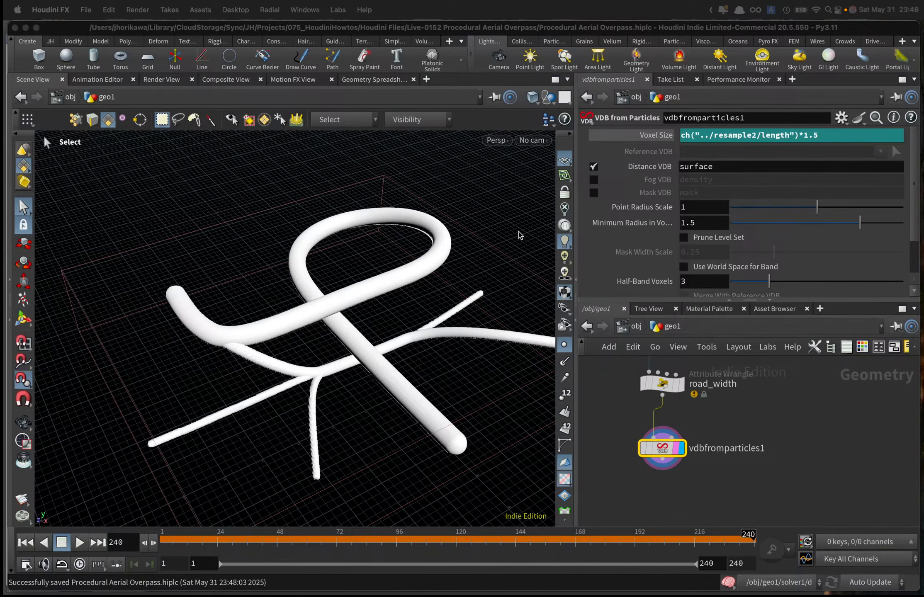
left_click(738, 410)
middle_click_drag(716, 437, 756, 341)
key("Tab")
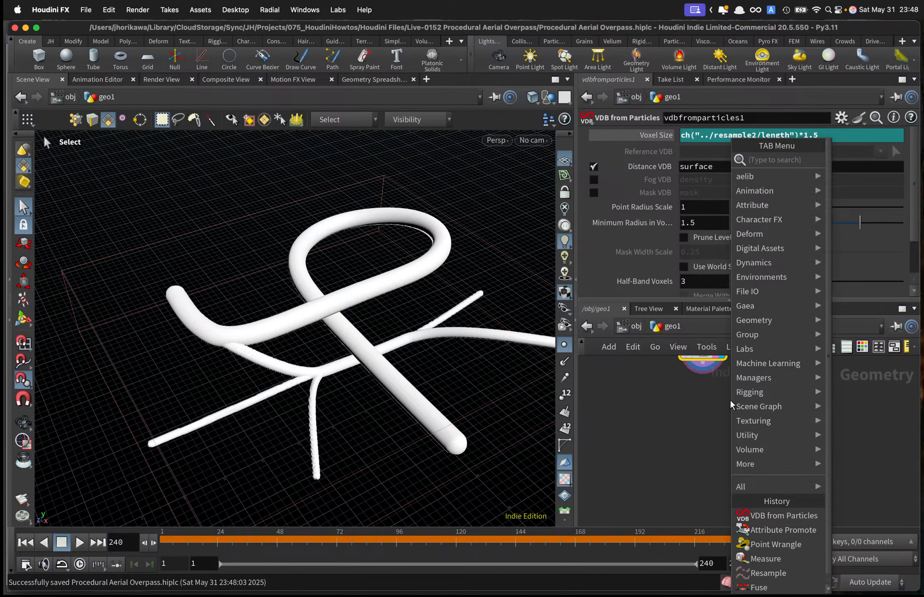
type("convert")
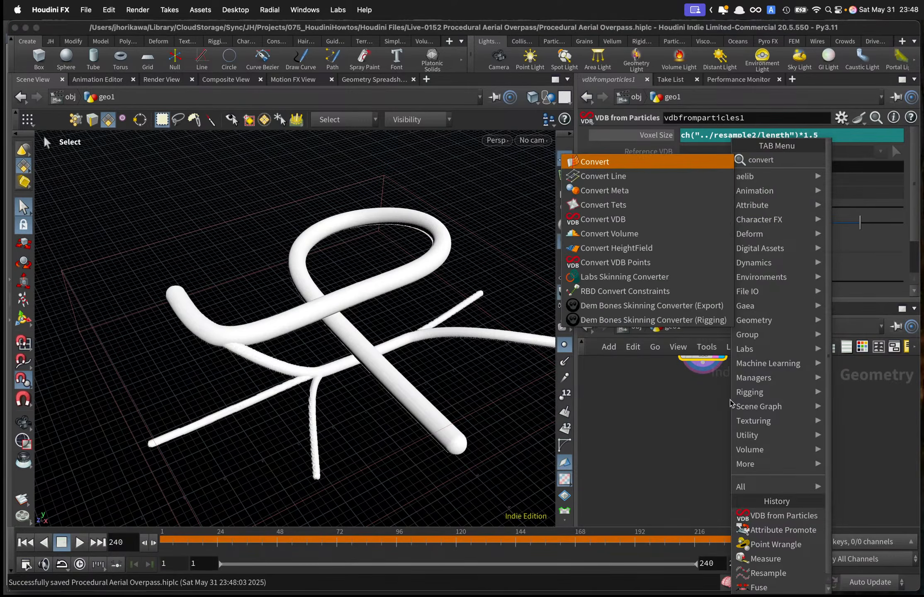
type(" vdb")
key("Return")
left_click(730, 399)
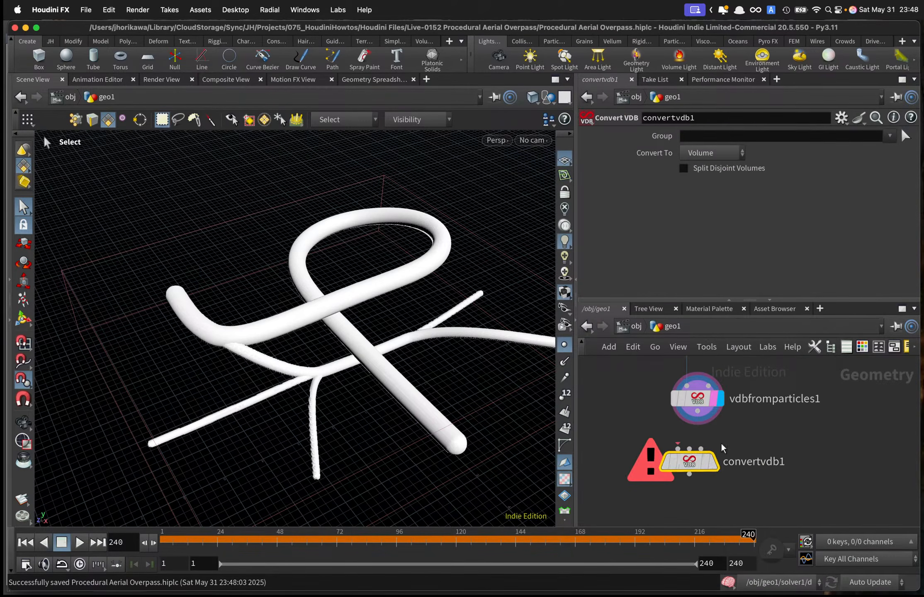
left_click_drag(701, 461, 709, 460)
left_click_drag(696, 411, 686, 447)
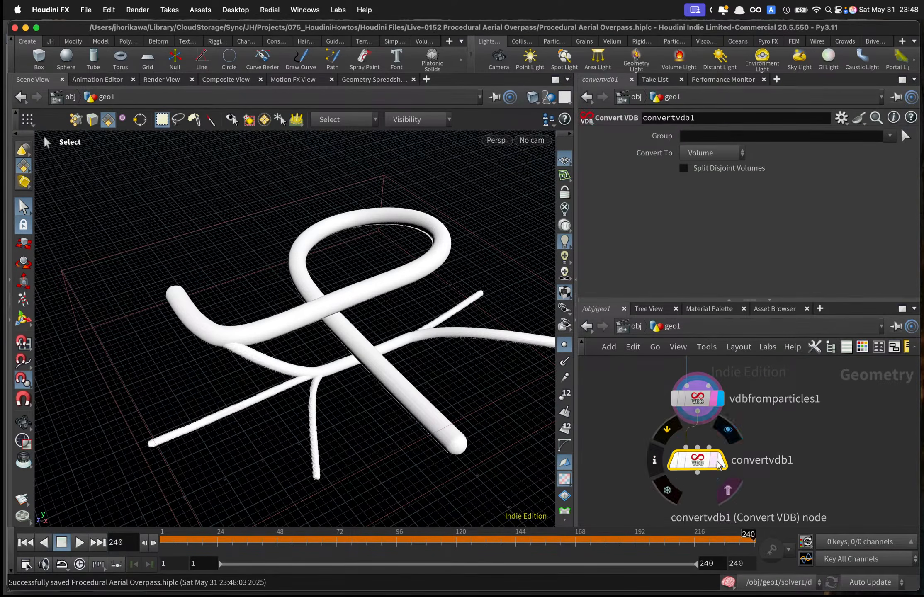
Display convertvdb1 in the viewport and set its Convert To option to Polygons.
left_click(722, 462)
left_click_drag(416, 360, 453, 320, "alt")
key("s")
left_click(702, 158)
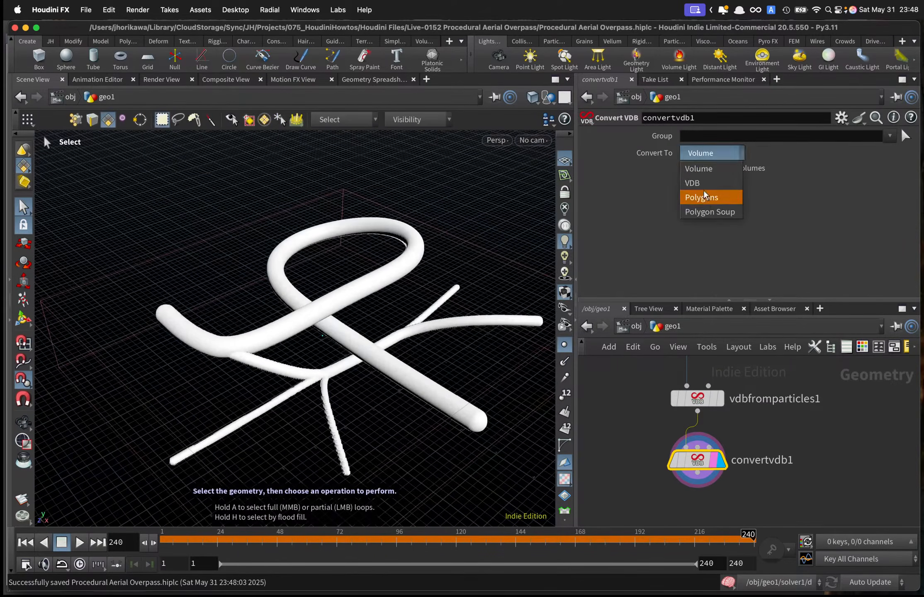
left_click(704, 198)
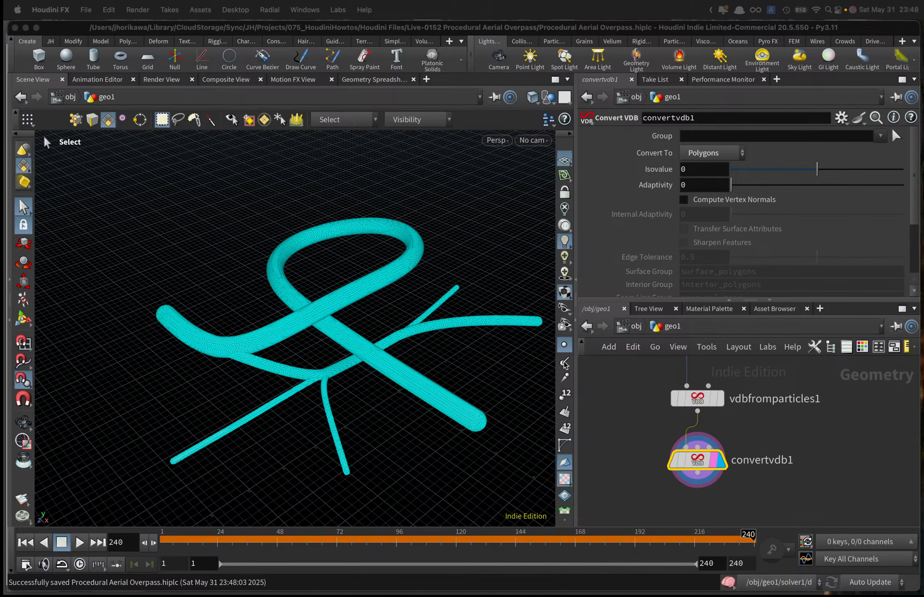
Turn off the point display and inspect the converted polygon mesh of the roads from several angles.
left_click(565, 345)
right_click_drag(403, 328, 474, 265, "alt")
left_click_drag(474, 265, 265, 322, "alt")
left_click_drag(321, 375, 295, 363, "alt")
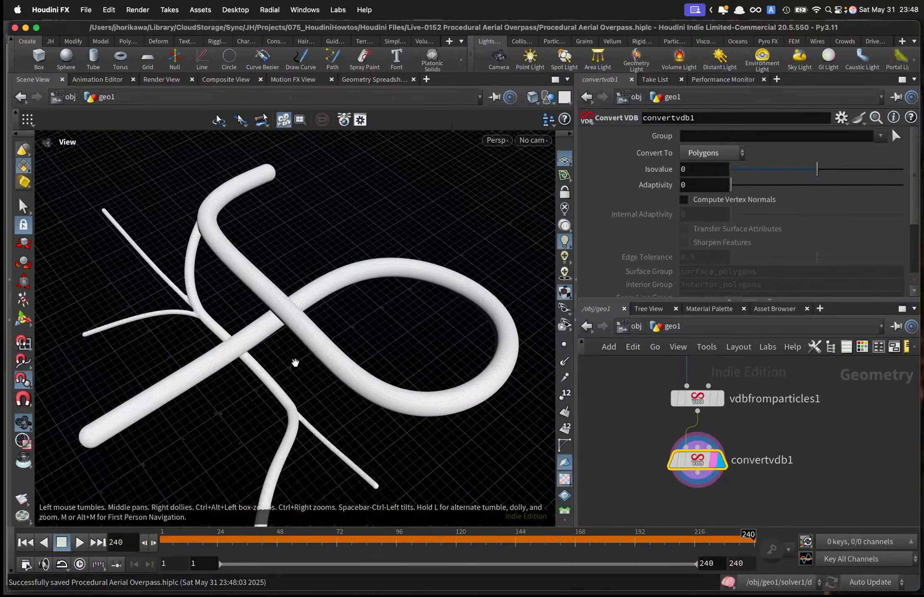
key("s")
key("Escape")
left_click_drag(258, 323, 362, 306)
key("s")
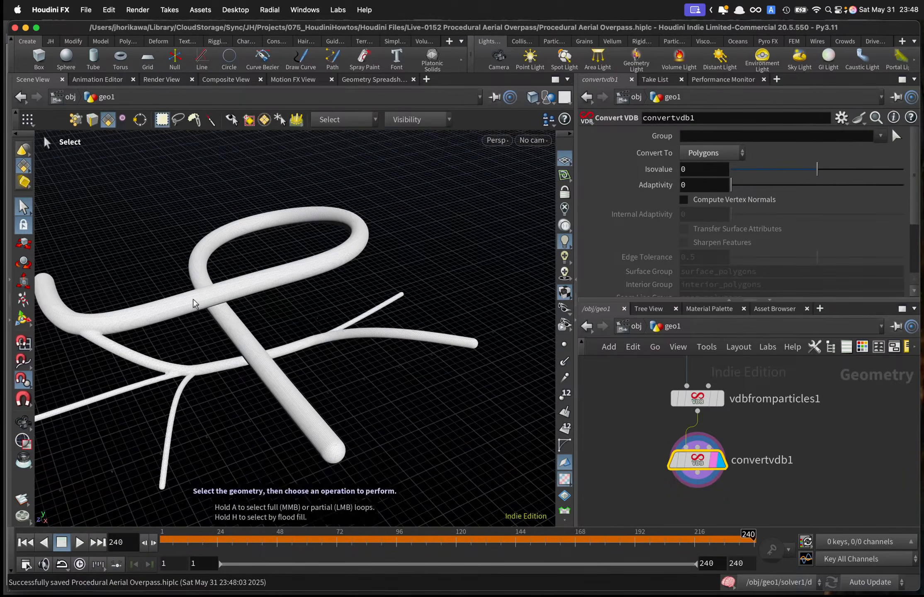
Select vdbfromparticles1 together with convertvdb1 and move both aside from the road_width column.
scroll(752, 429, "down", 5)
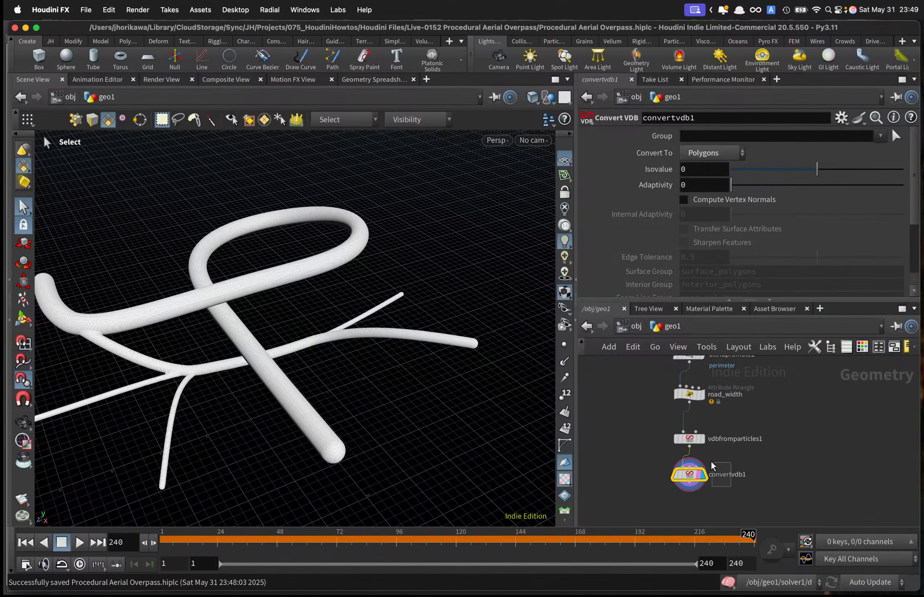
left_click(688, 439)
scroll(702, 410, "up", 5)
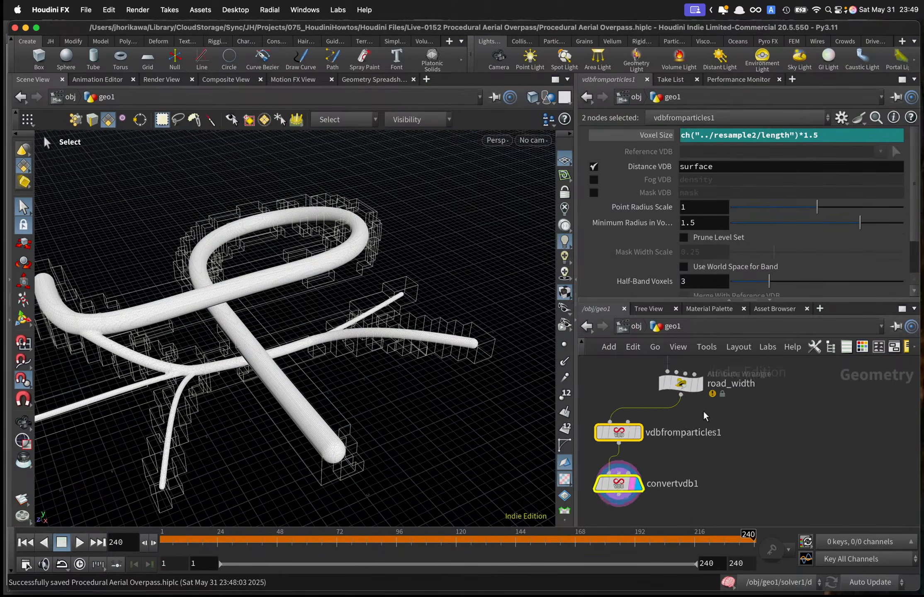
Display road_width to view the source road curves without their volumes.
left_click(697, 385)
key("Escape")
left_click_drag(320, 309, 234, 314)
key("s")
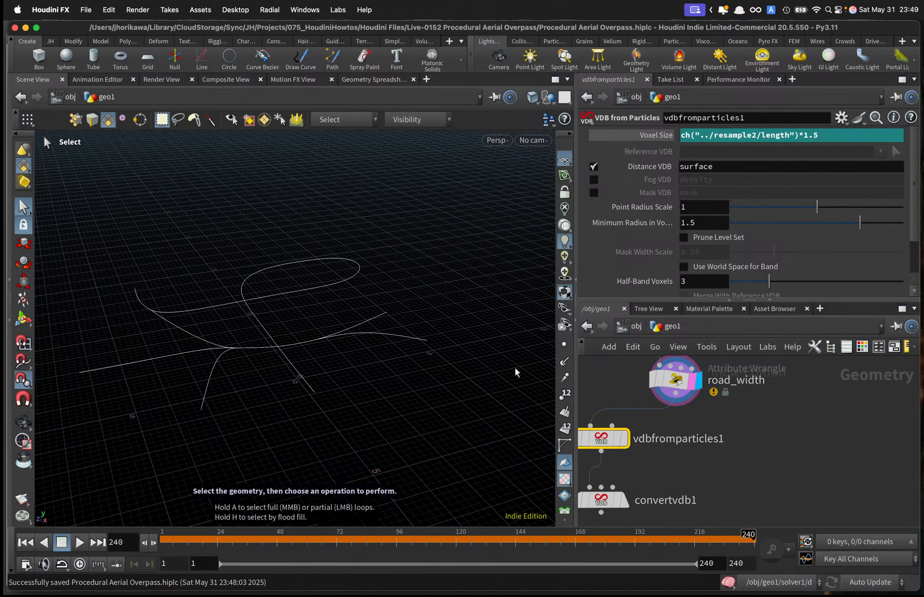
key("Escape")
left_click_drag(364, 320, 315, 328)
key("s")
Display convertvdb1 and examine the polygon tube closely around the bend of the loop.
left_click(625, 499)
key("Escape")
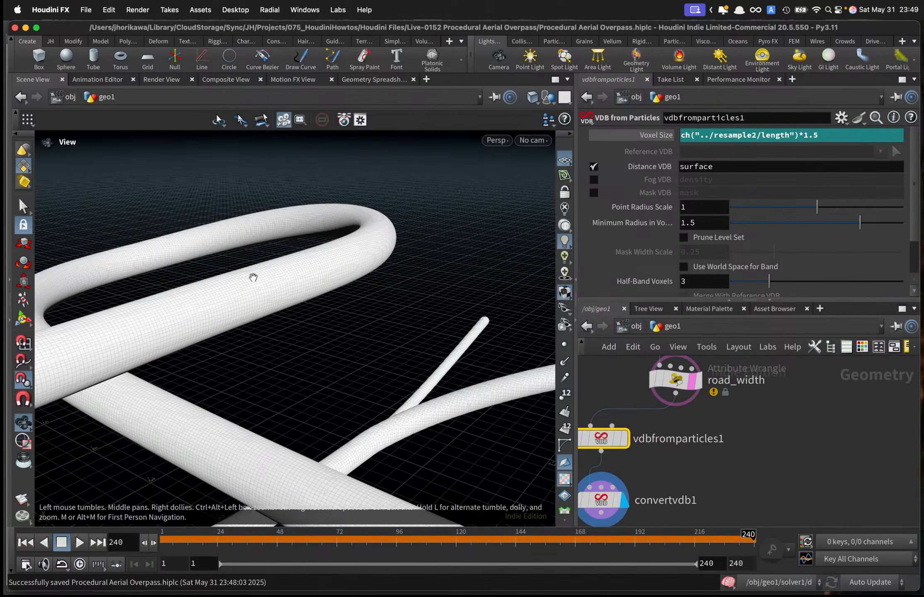
scroll(406, 317, "up", 5)
left_click_drag(406, 318, 374, 331)
right_click_drag(363, 318, 388, 323, "alt")
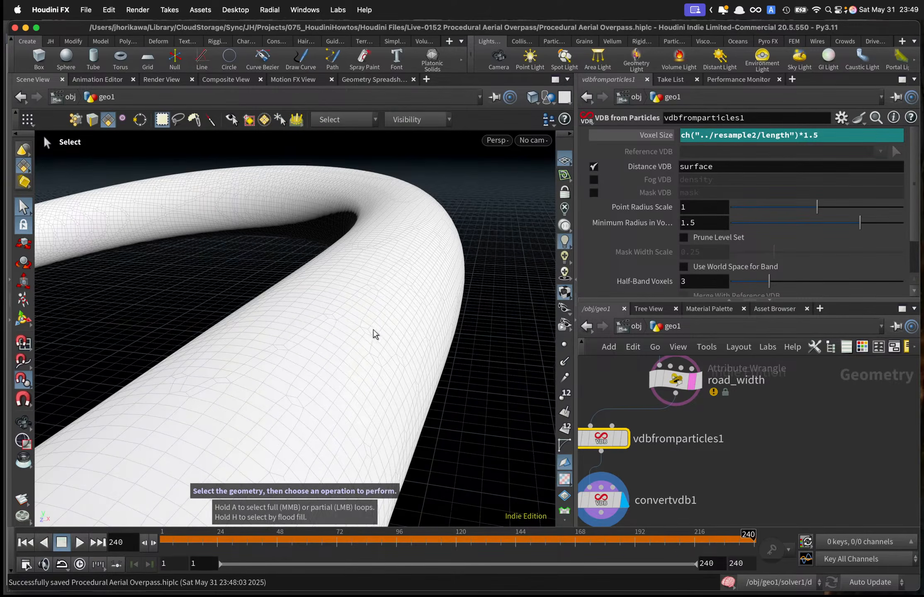
Compare the centre curve of road_width at the loop's bend with the tube mesh of convertvdb1.
left_click(697, 379)
mouse_move(400, 313)
left_mouse_down("alt")
mouse_move(371, 324)
mouse_move(410, 315)
left_mouse_up("alt")
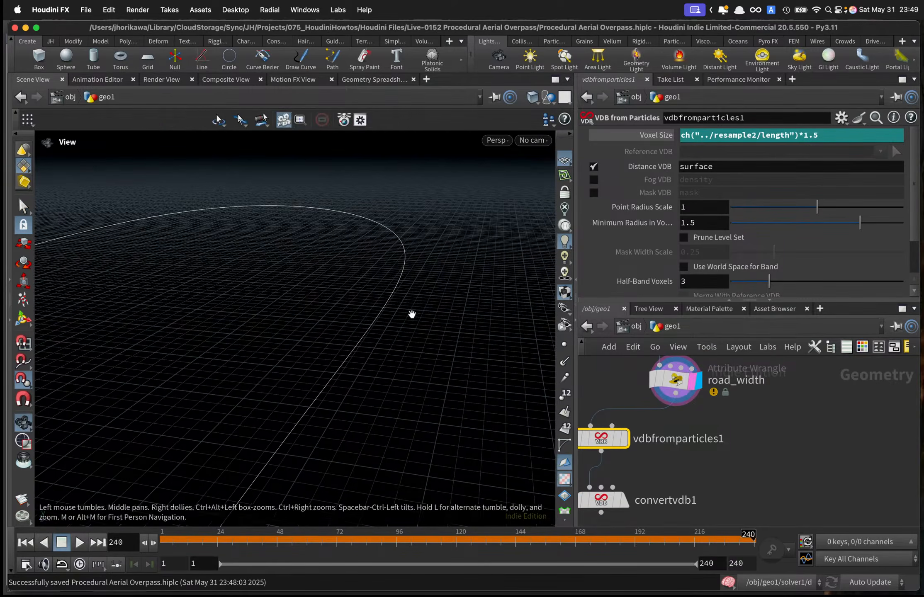
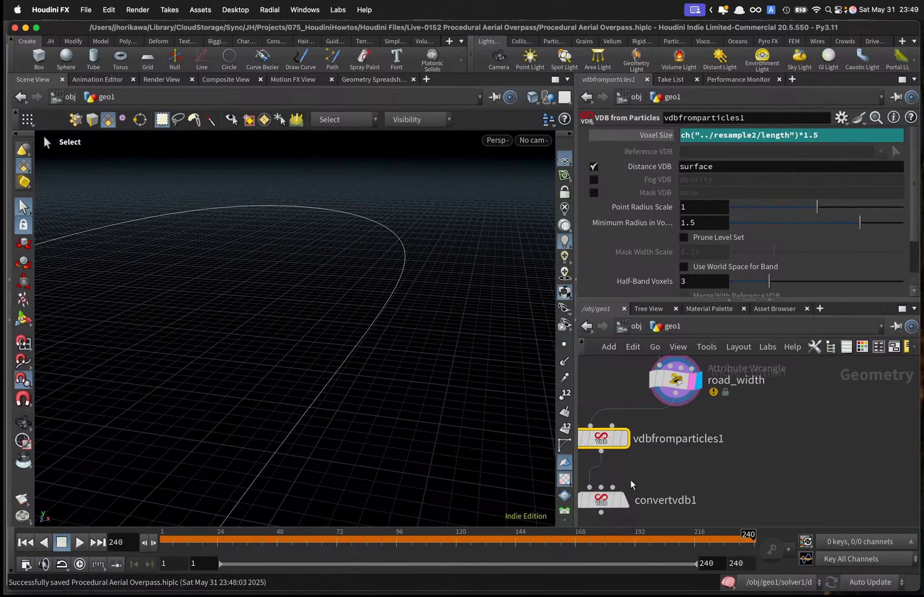
middle_click_drag(630, 478, 638, 457)
left_click(632, 465)
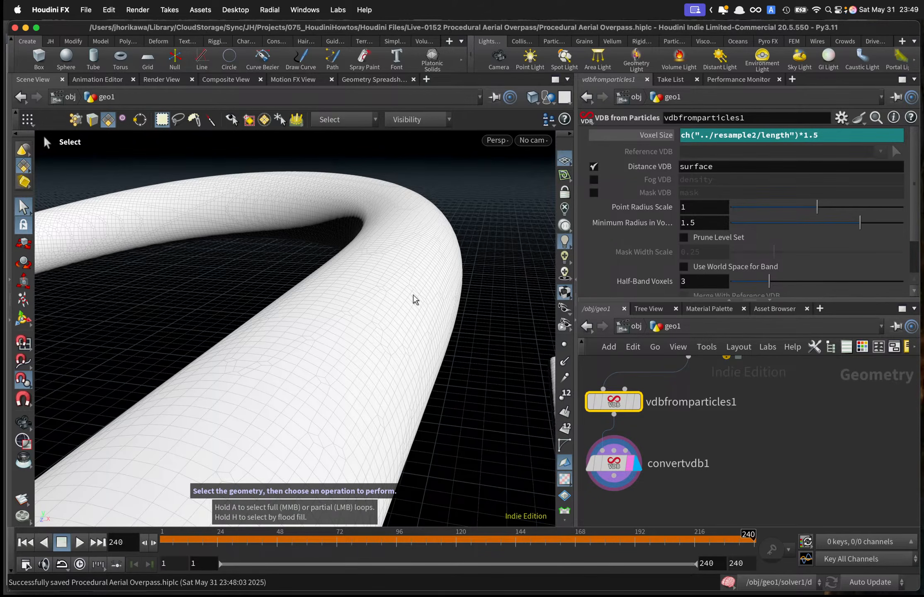
Examine the converted mesh where the thick road merges into the thinner branch roads.
right_click_drag(416, 299, 295, 276, "alt")
right_click_drag(439, 257, 369, 280, "alt")
middle_click_drag(369, 281, 287, 285, "alt")
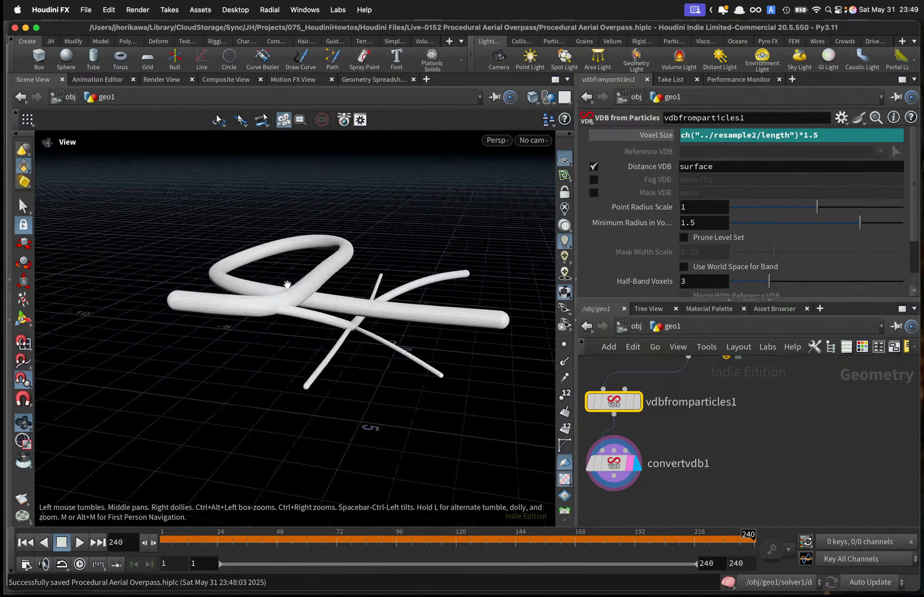
left_click_drag(287, 285, 252, 331, "alt")
right_click_drag(252, 331, 368, 310, "alt")
middle_click_drag(250, 372, 285, 334, "alt")
right_click_drag(285, 334, 317, 344, "alt")
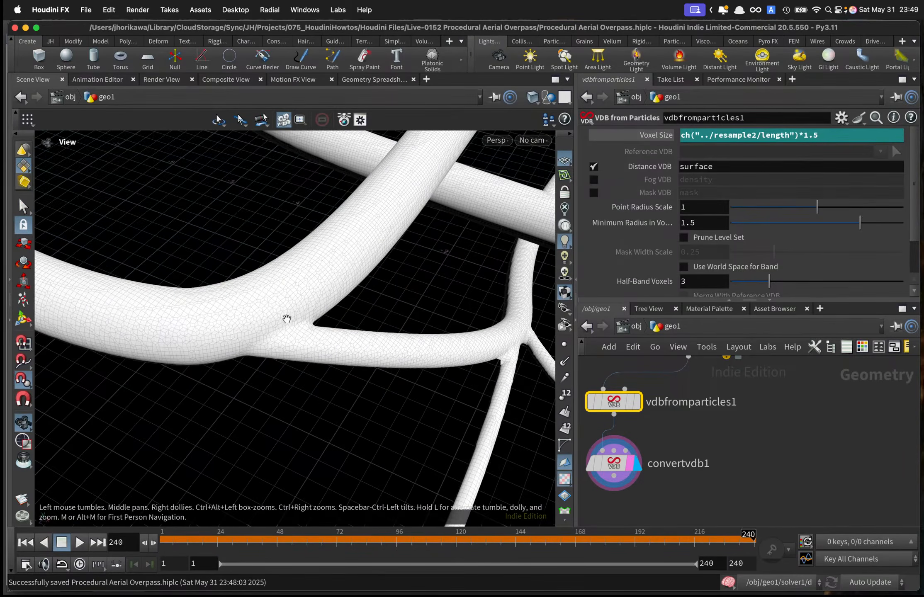
left_click_drag(323, 320, 332, 249, "alt")
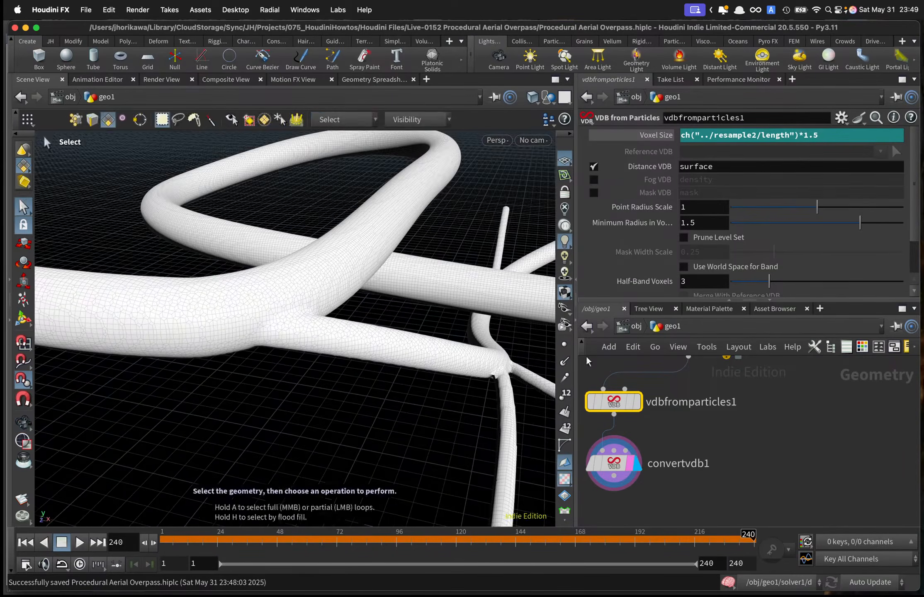
Add a Point Wrangle node below convertvdb1.
scroll(666, 408, "down", 5)
scroll(680, 458, "up", 3)
key("Tab")
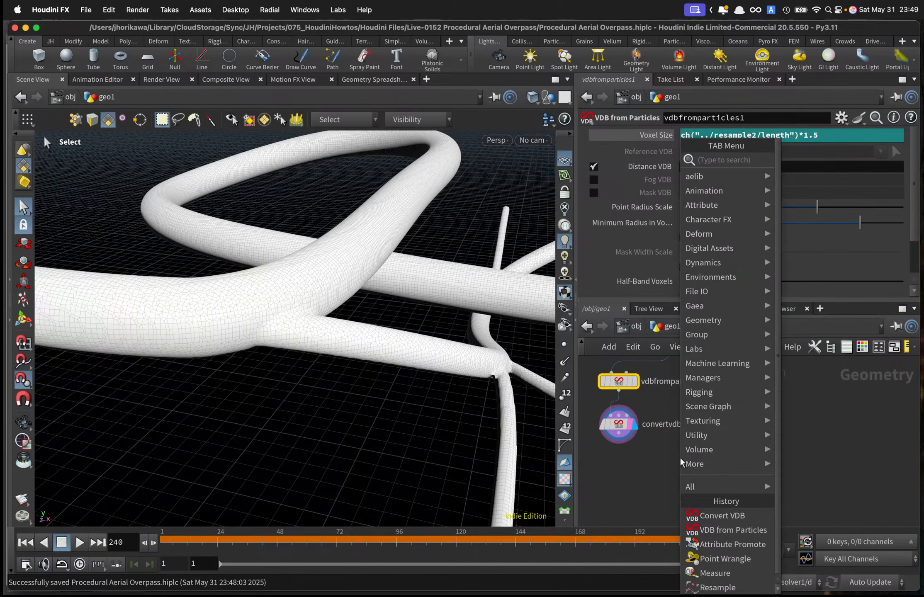
type("pointd")
key("Return")
left_click(674, 461)
scroll(674, 461, "up", 2)
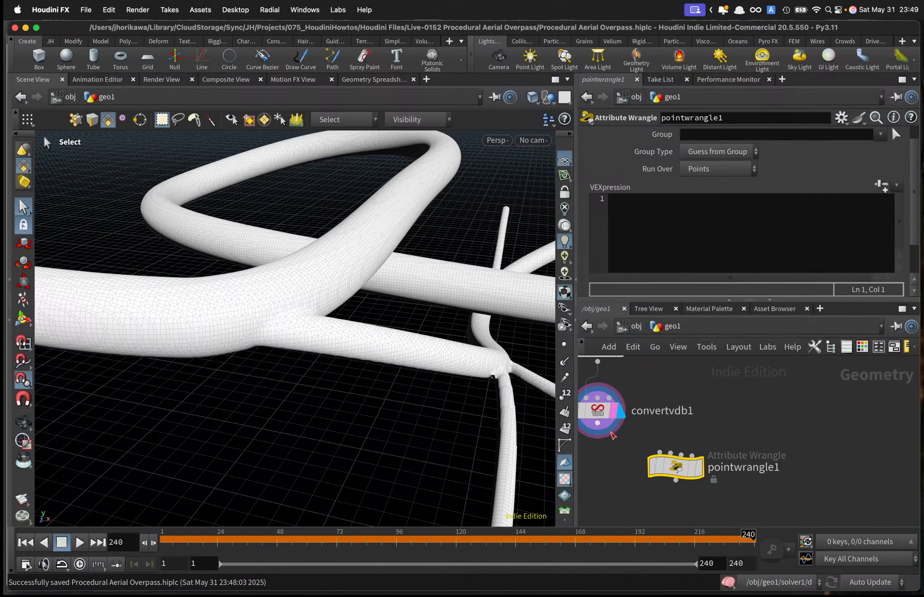
Connect convertvdb1 to the first input and road_width to the second input of pointwrangle1, and display the wrangle.
left_click_drag(679, 477, 677, 498)
scroll(677, 495, "down", 2)
middle_click_drag(693, 381, 687, 412)
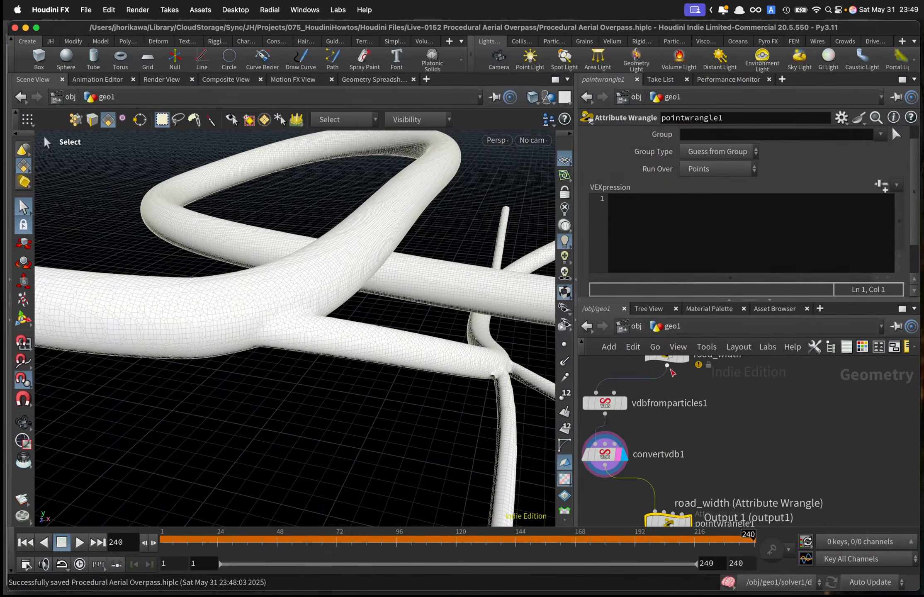
left_click_drag(669, 371, 664, 513)
middle_click_drag(687, 523, 698, 459)
left_click(698, 461)
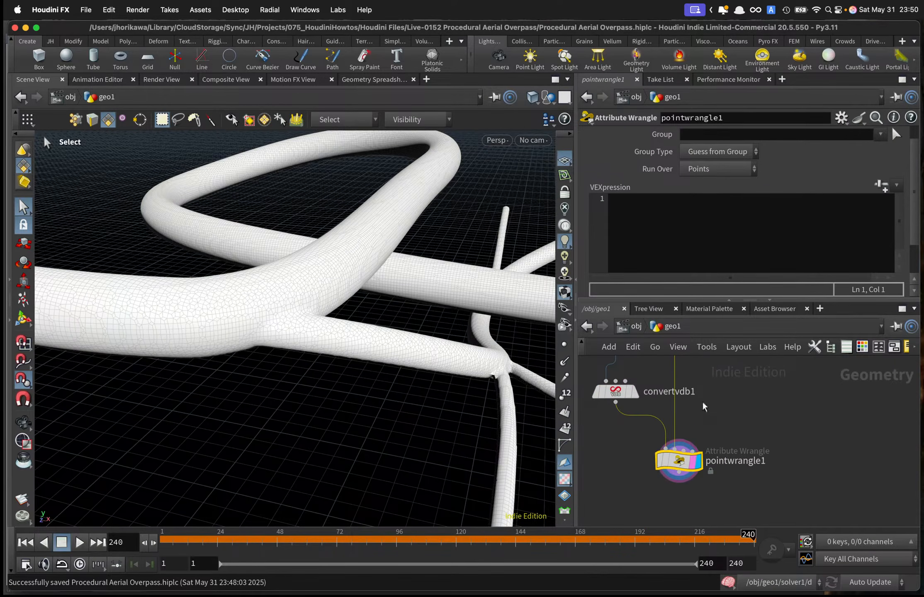
left_click(713, 255)
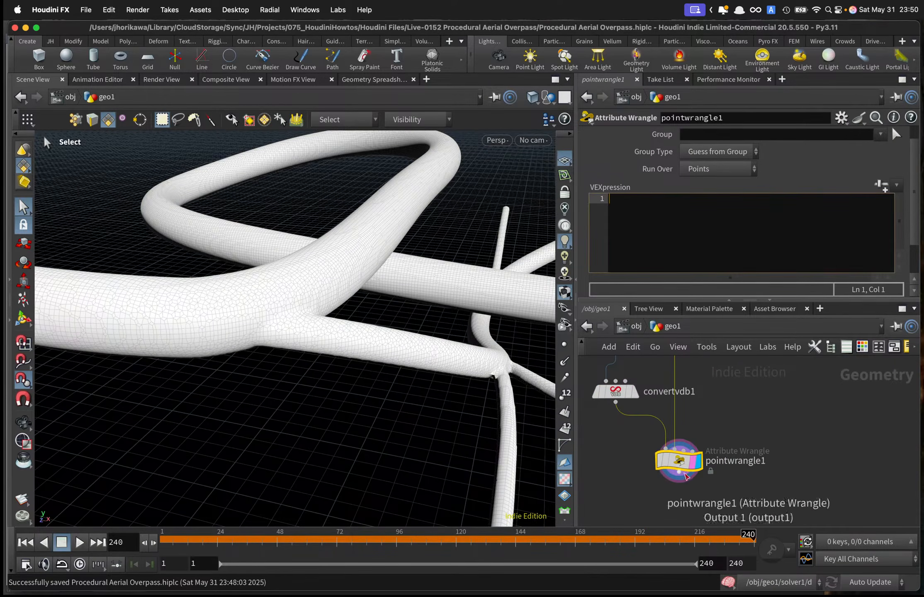
scroll(683, 447, "down", 2)
right_click(379, 228)
key("Escape")
left_click_drag(499, 197, 412, 214)
key("s")
left_click(614, 224)
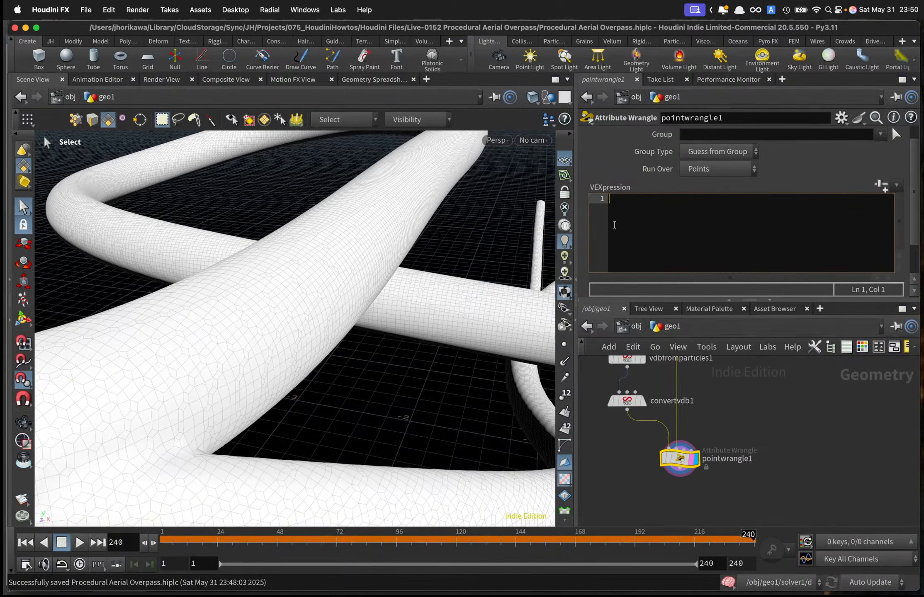
key("BackSpace")
type("int pri")
key("BackSpace")
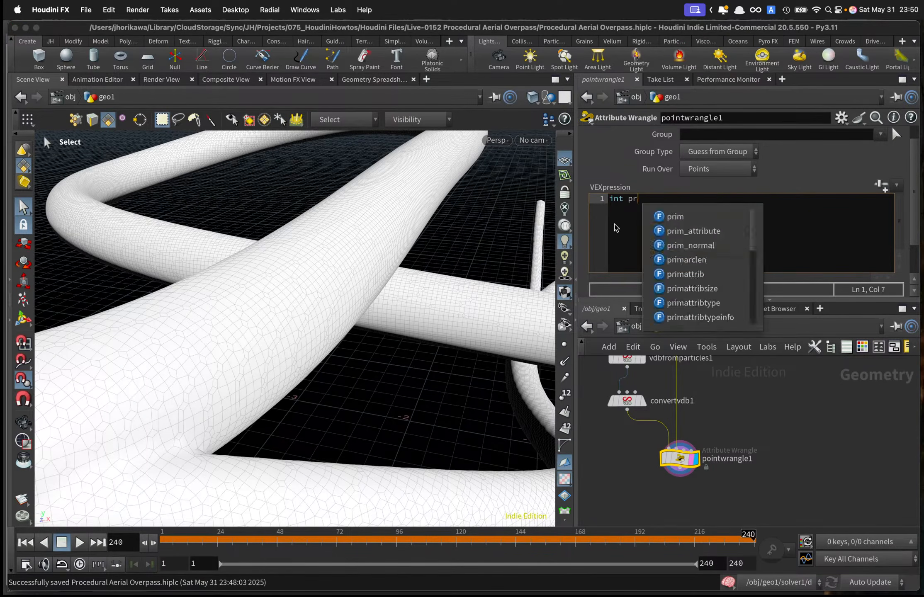
key("BackSpace")
key("BackSpace")
key("BackSpace")
key("BackSpace")
key("BackSpace")
key("BackSpace")
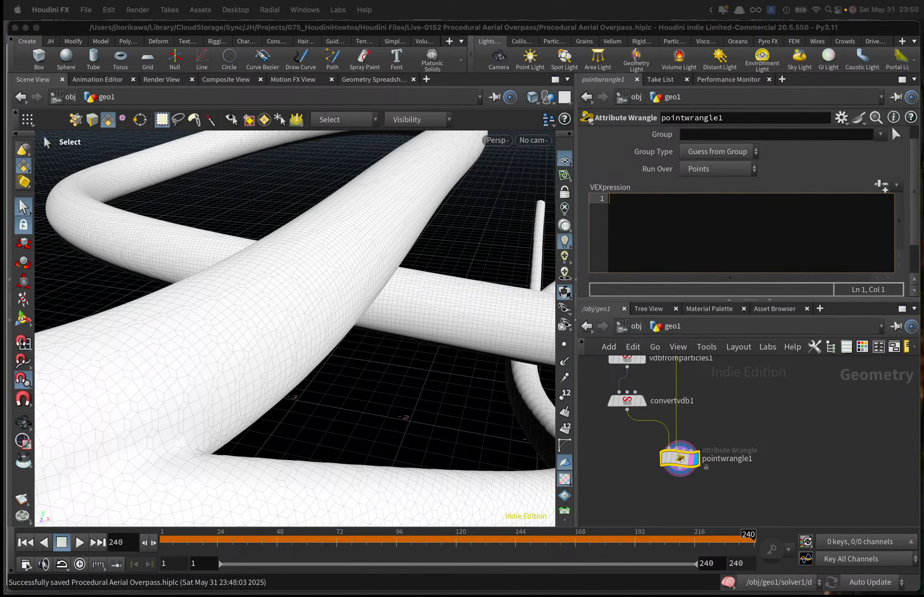
Write the line vector mpos = minpos(1, @P); in the VEX code of pointwrangle1.
left_click(683, 219)
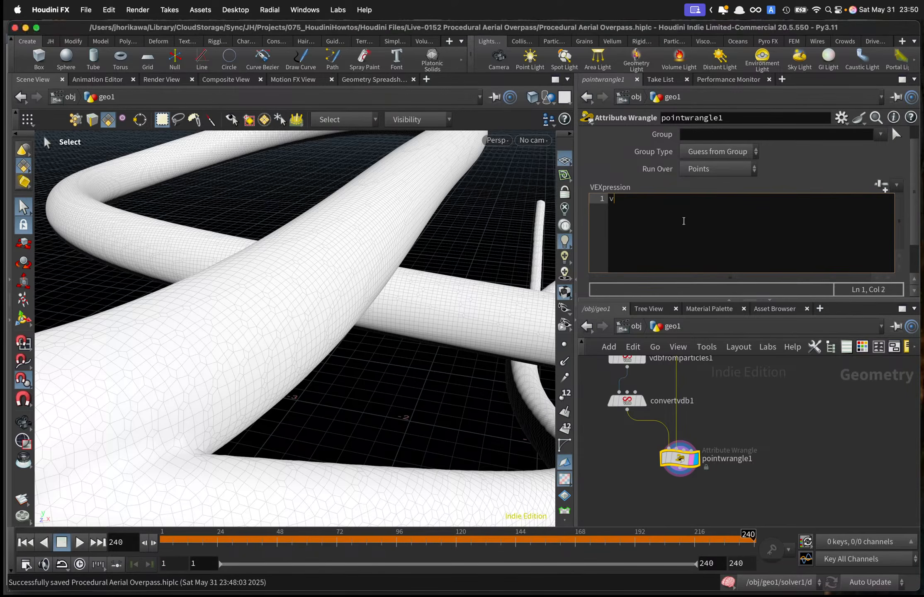
type("vector mpos = minpos(1,")
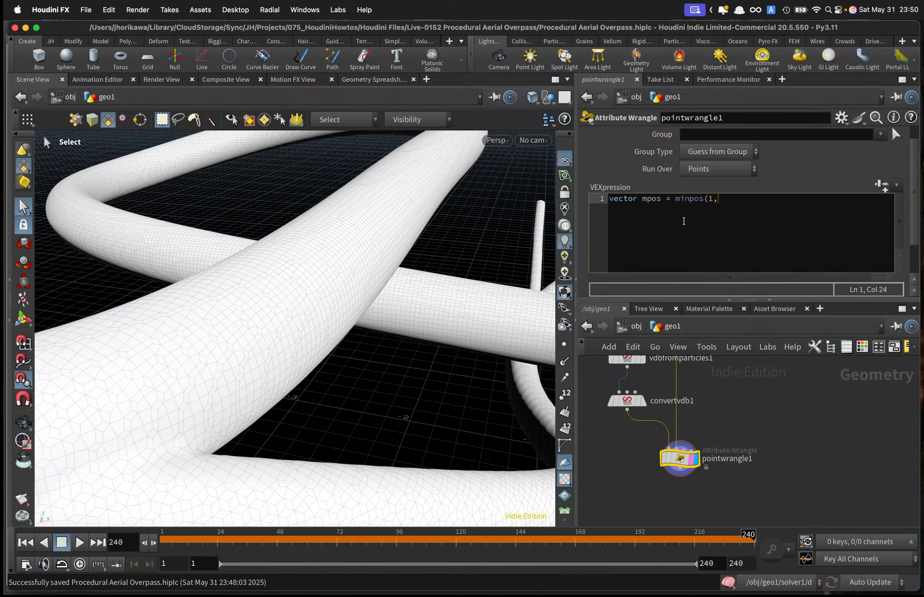
scroll(735, 467, "down", 8)
scroll(725, 440, "up", 10)
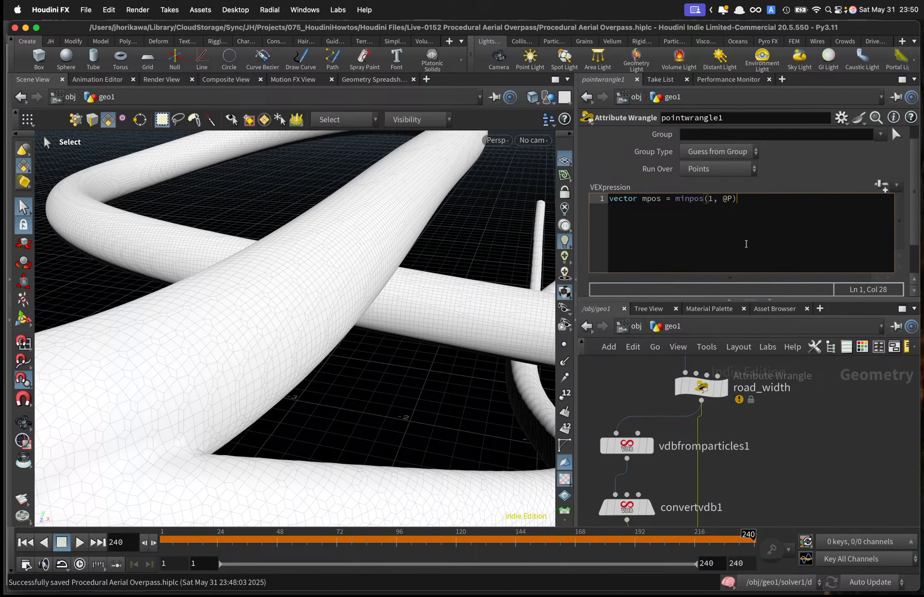
key("Return")
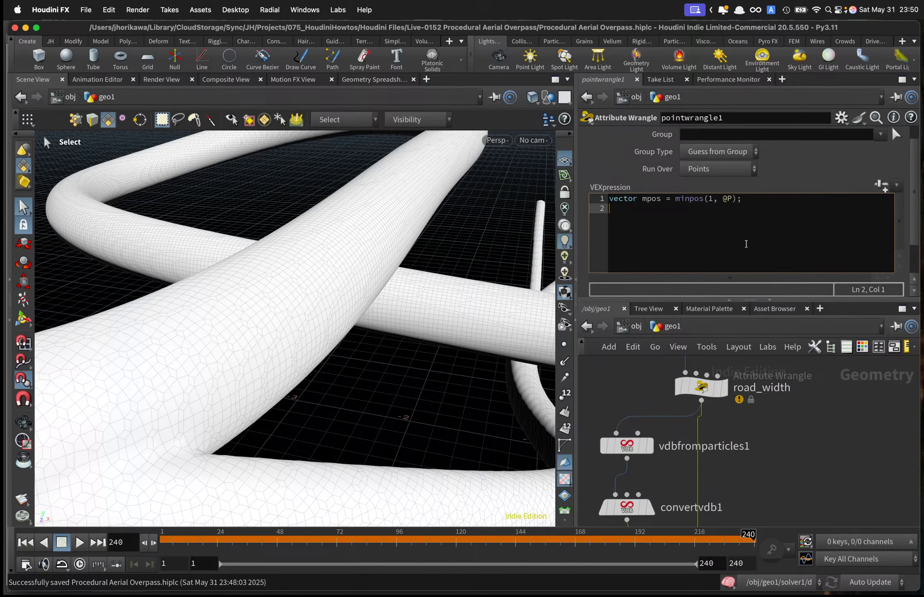
Add the line @P.y = mpos.y; to flatten the tube points to the height of the nearest curve position.
key("Return")
type("mpos.y")
type("@")
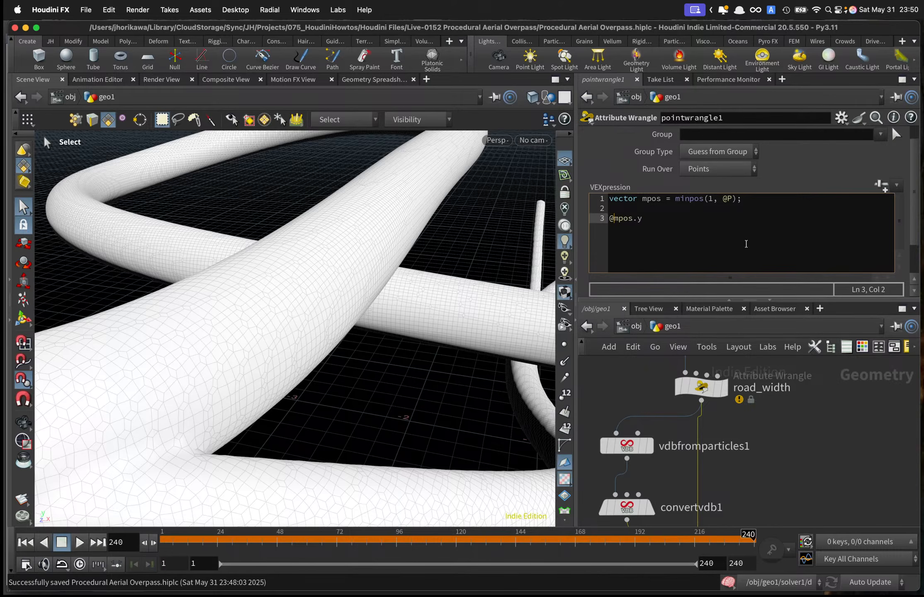
type("P.y =")
left_click(744, 233)
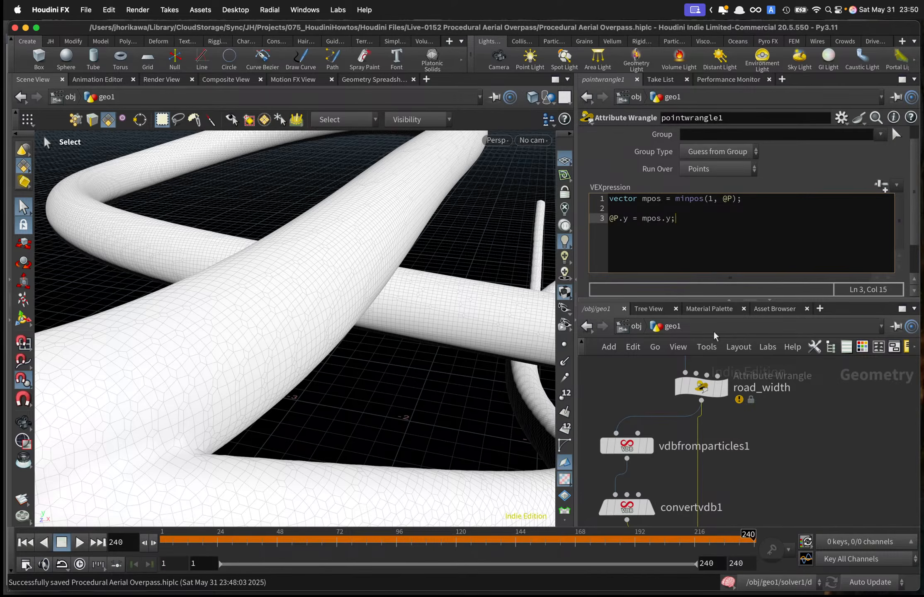
Apply the wrangle code and examine the flattened road mesh around the junctions where branches split off.
left_click(795, 449)
right_click_drag(411, 334, 295, 347, "alt")
left_click_drag(295, 346, 309, 313, "alt")
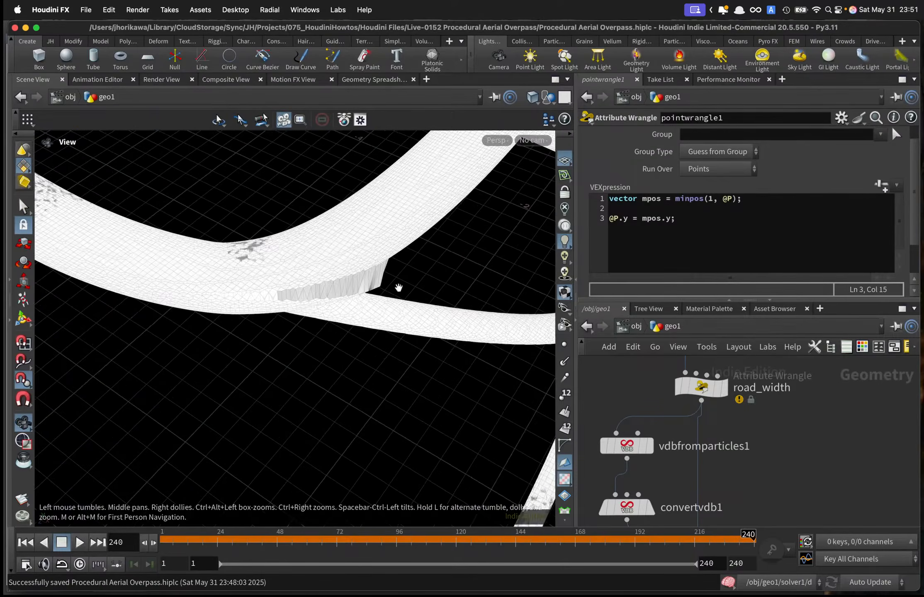
left_click_drag(398, 288, 233, 308)
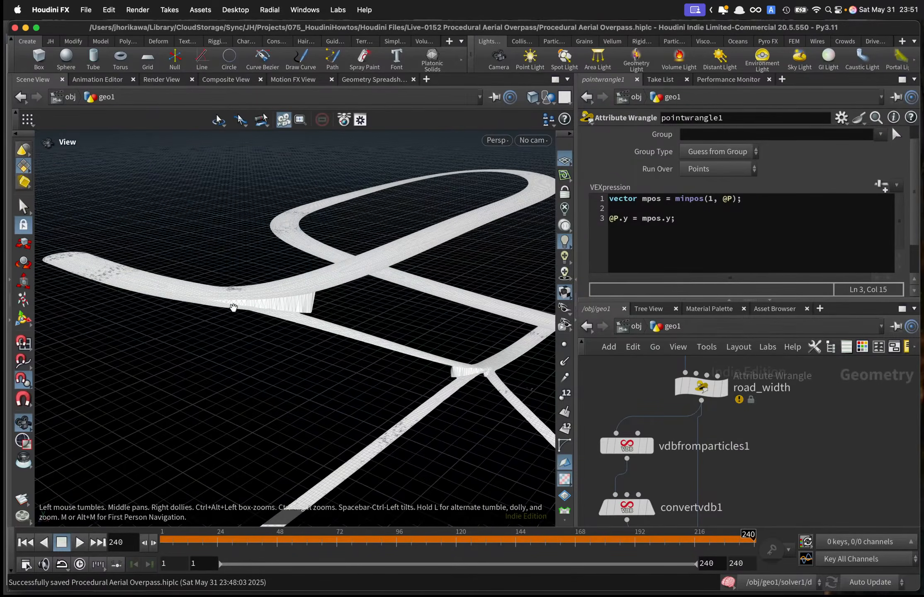
key("s")
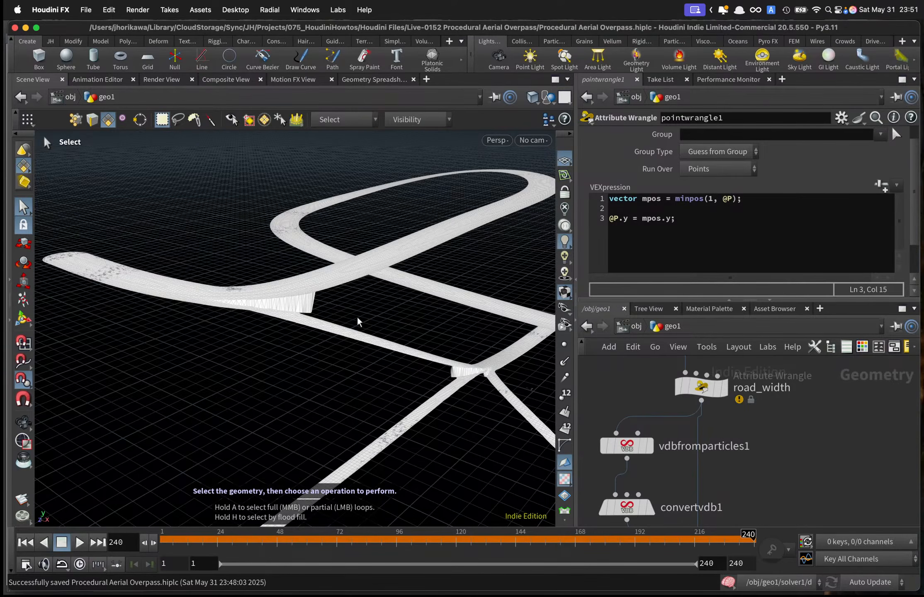
left_click_drag(320, 297, 328, 307)
key("s")
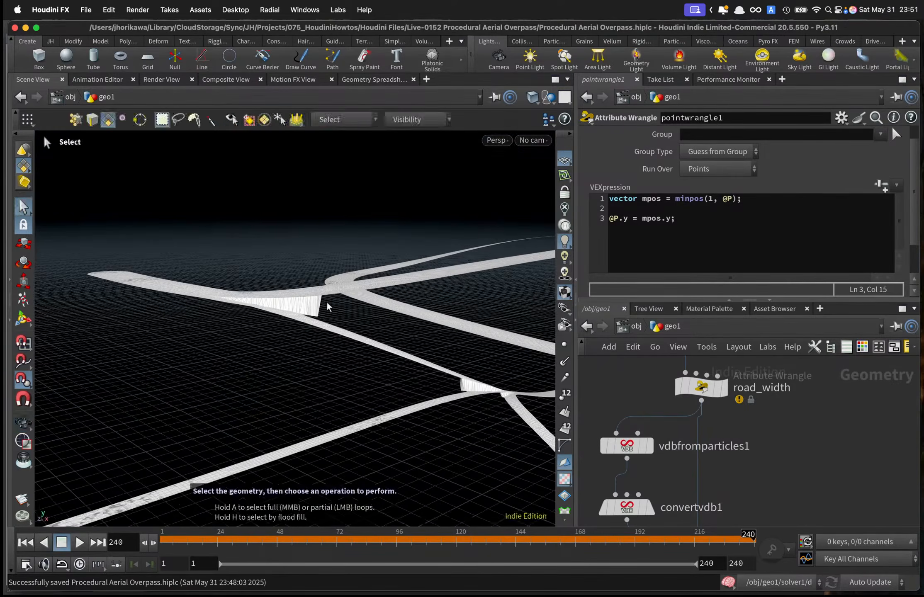
scroll(328, 329, "up", 5)
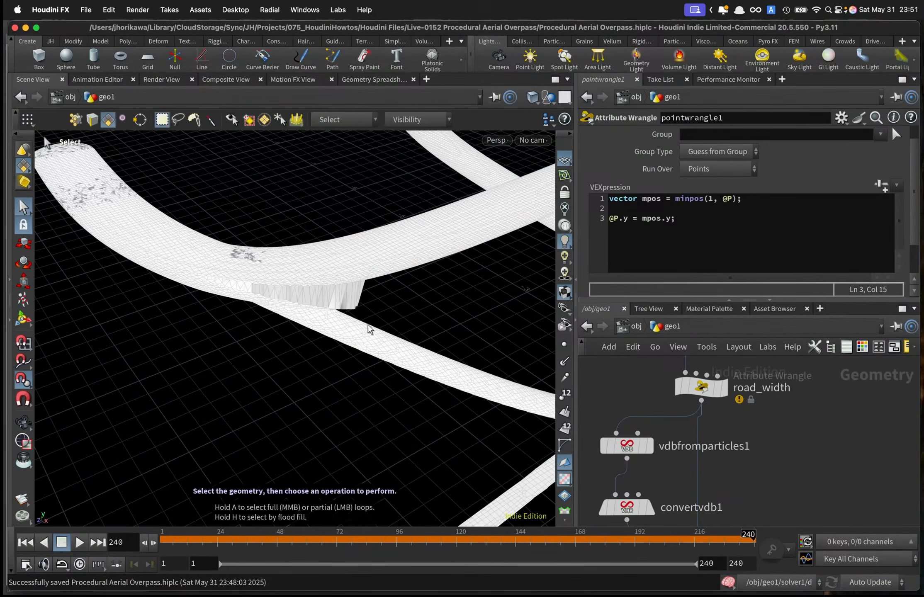
scroll(384, 342, "down", 5)
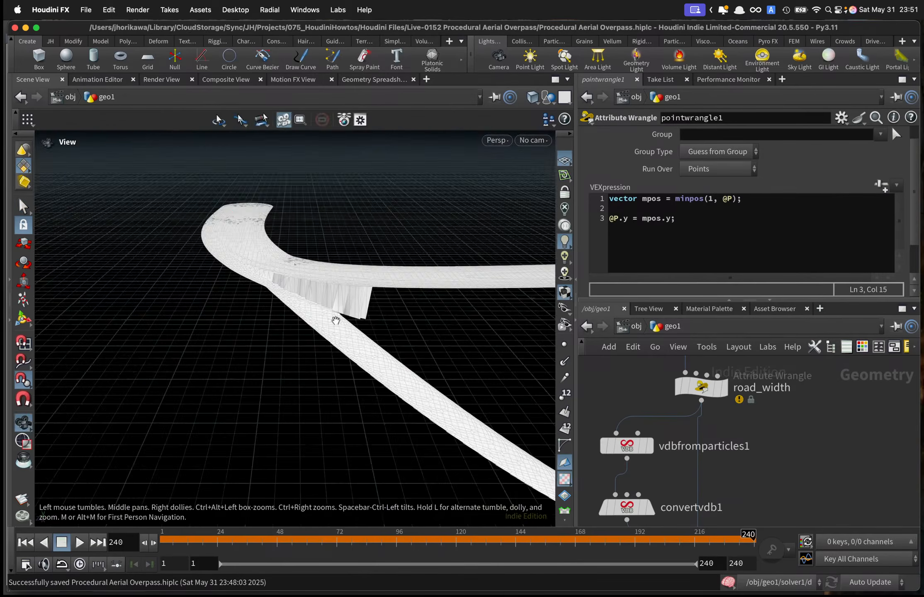
scroll(327, 318, "up", 3)
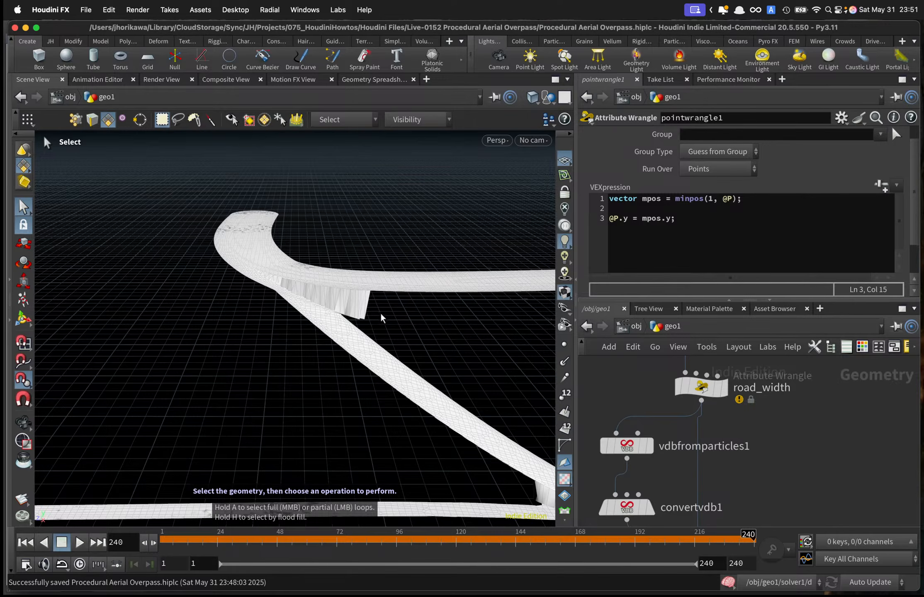
scroll(445, 330, "down", 4)
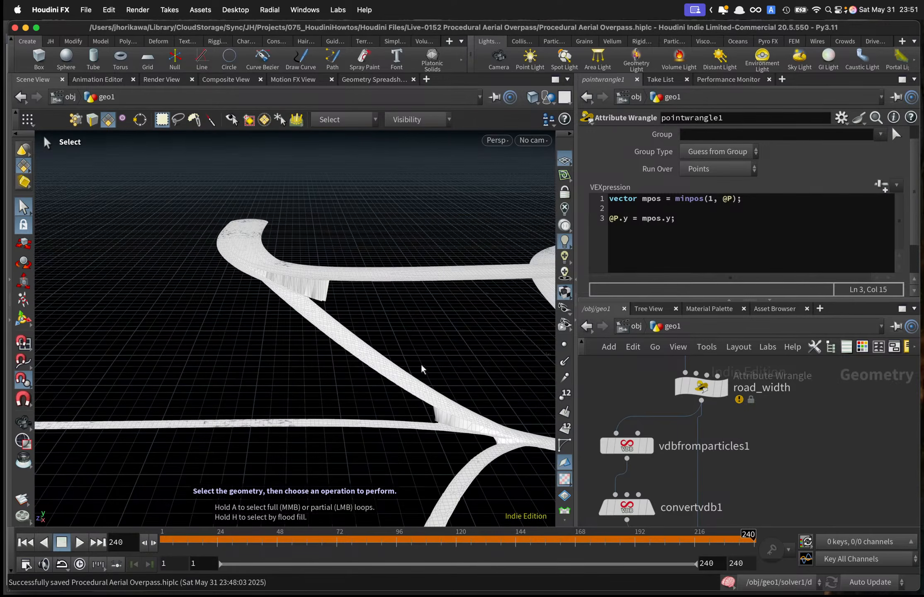
left_click_drag(422, 368, 481, 336, "alt")
Activate curve1's curve tool in Draw mode and insert a point on the connecting ramp's curve near its higher junction.
scroll(771, 407, "down", 5)
scroll(771, 410, "up", 10)
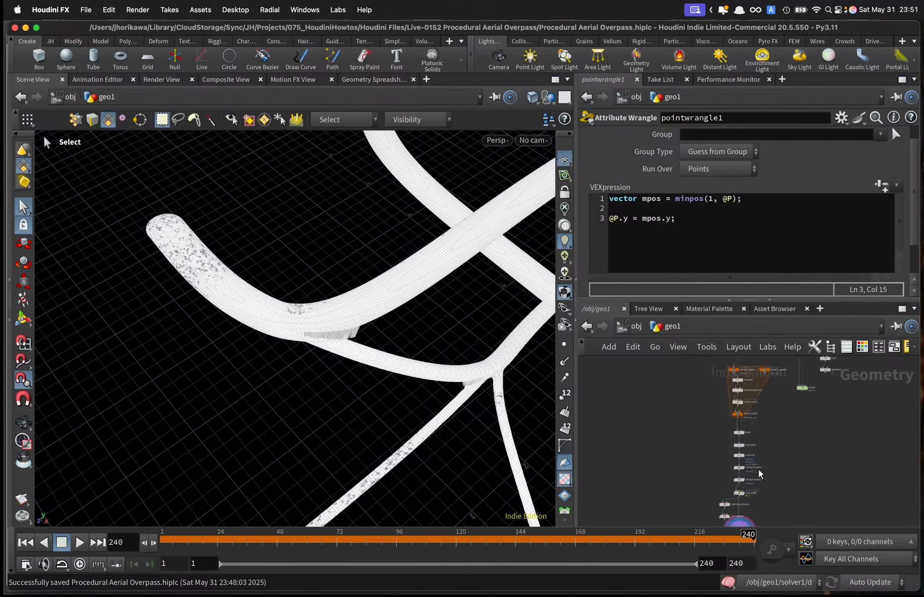
mouse_move(816, 458)
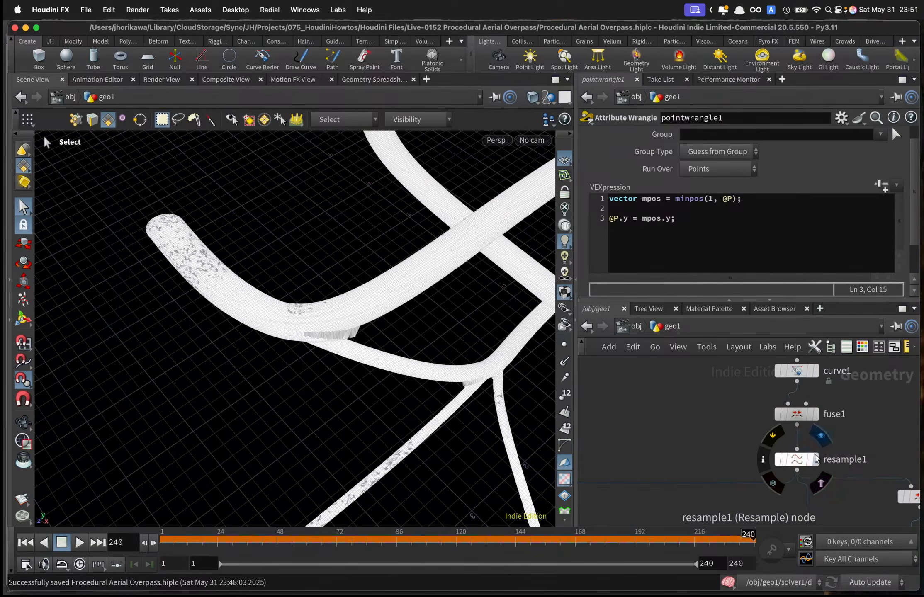
left_click(811, 374)
key("Escape")
left_click_drag(470, 342, 383, 265)
key("Escape")
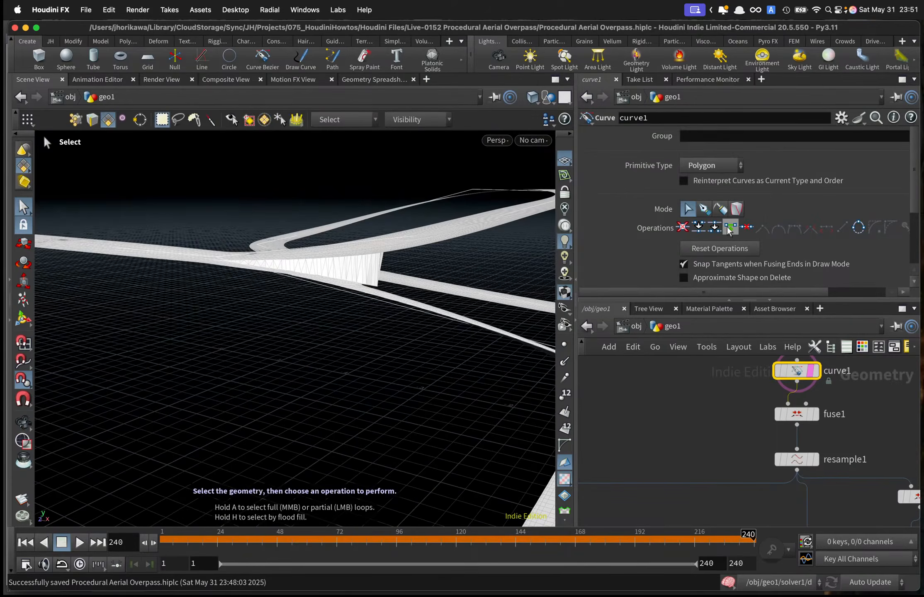
left_click(705, 211)
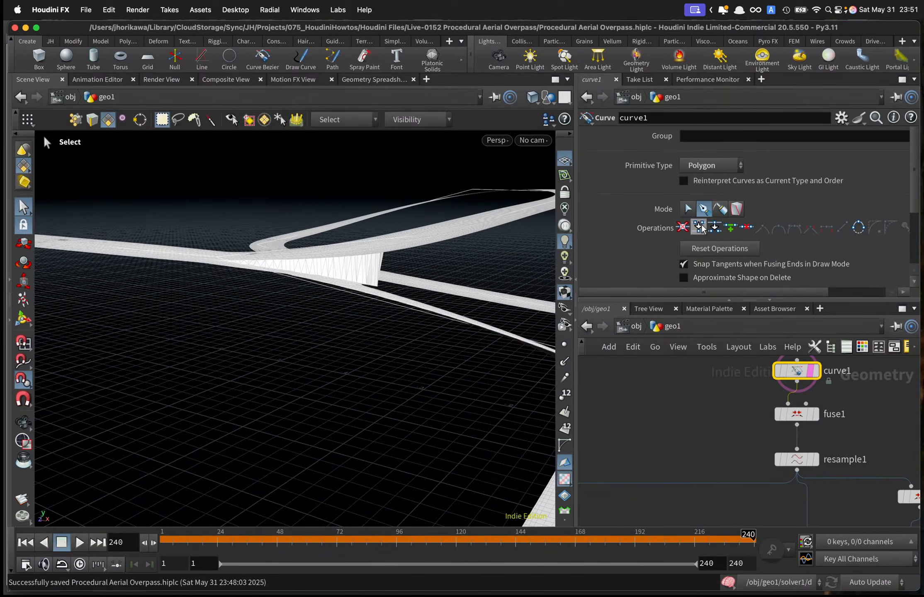
key("space")
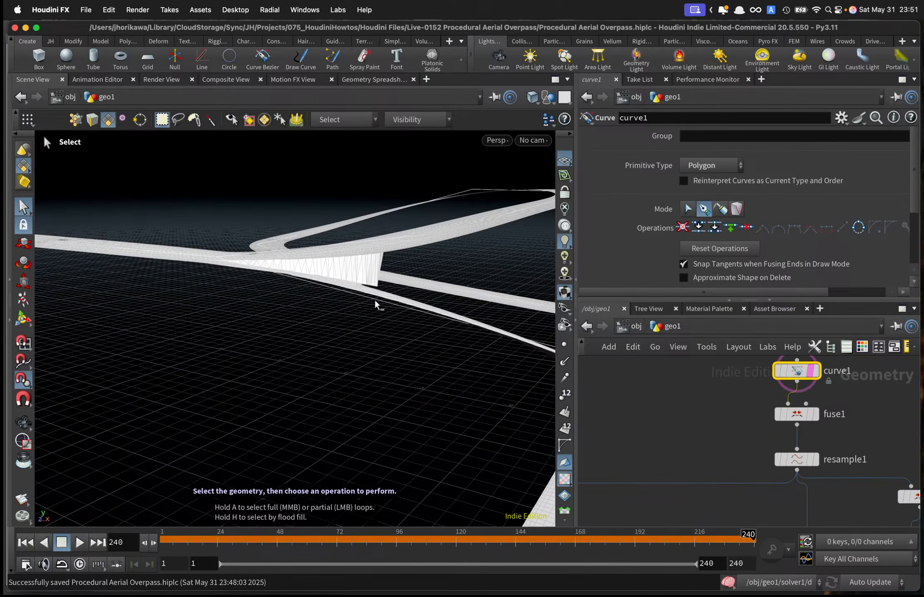
key("Return")
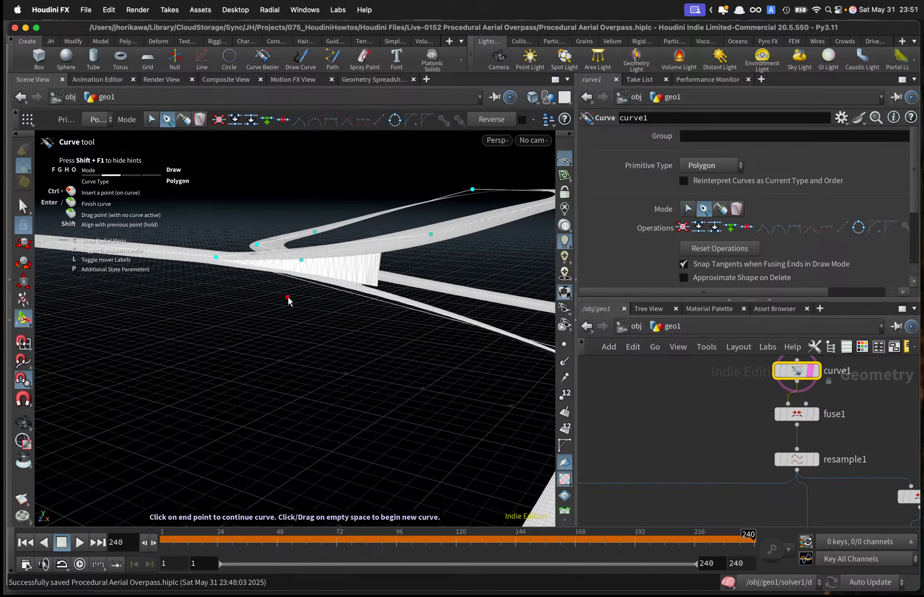
left_click(339, 290, "ctrl")
left_click_drag(391, 327, 392, 332)
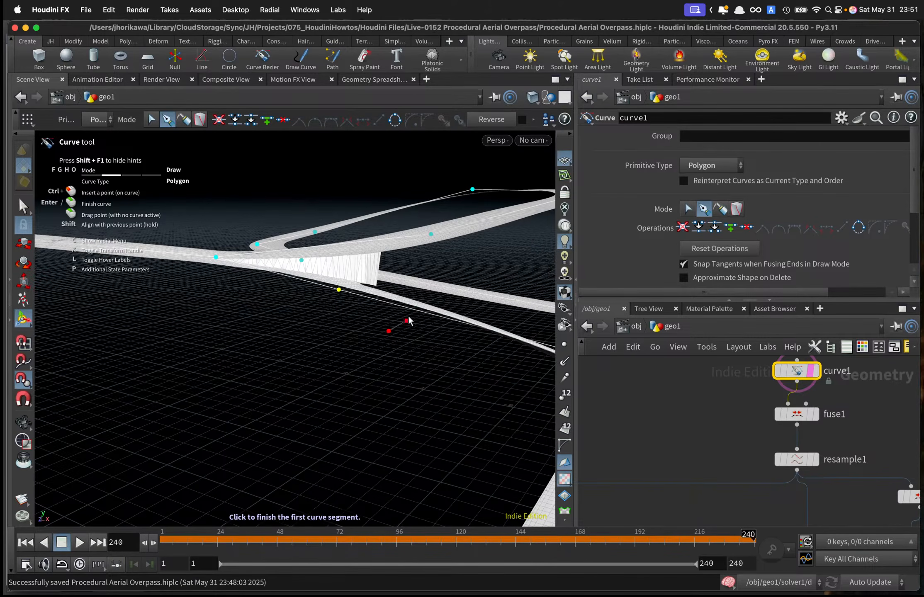
key("Escape")
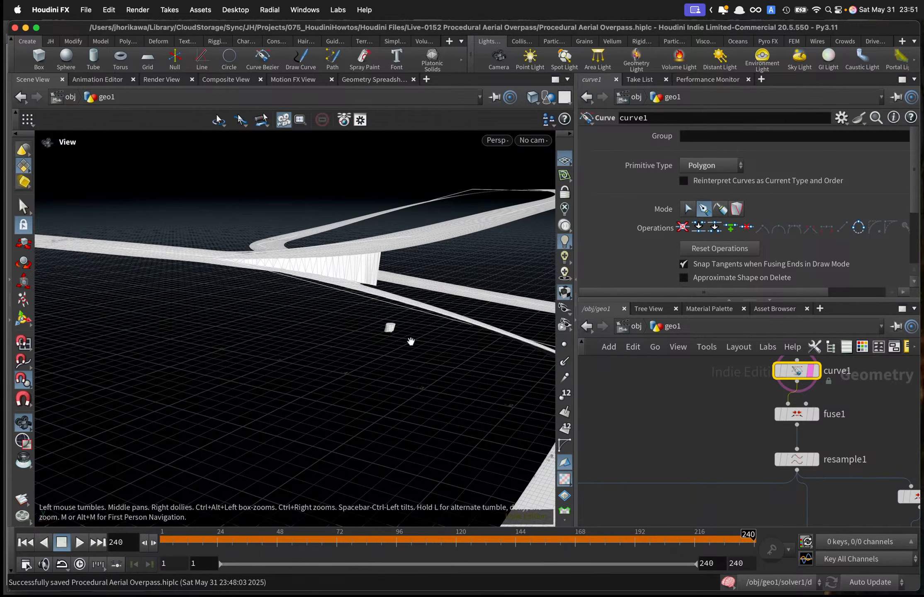
key("ctrl+z")
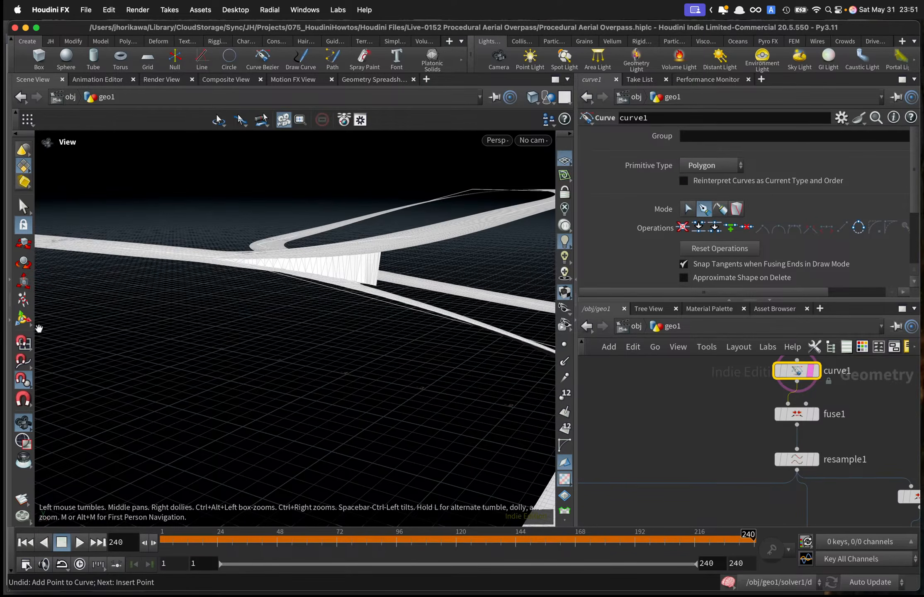
left_click(23, 319)
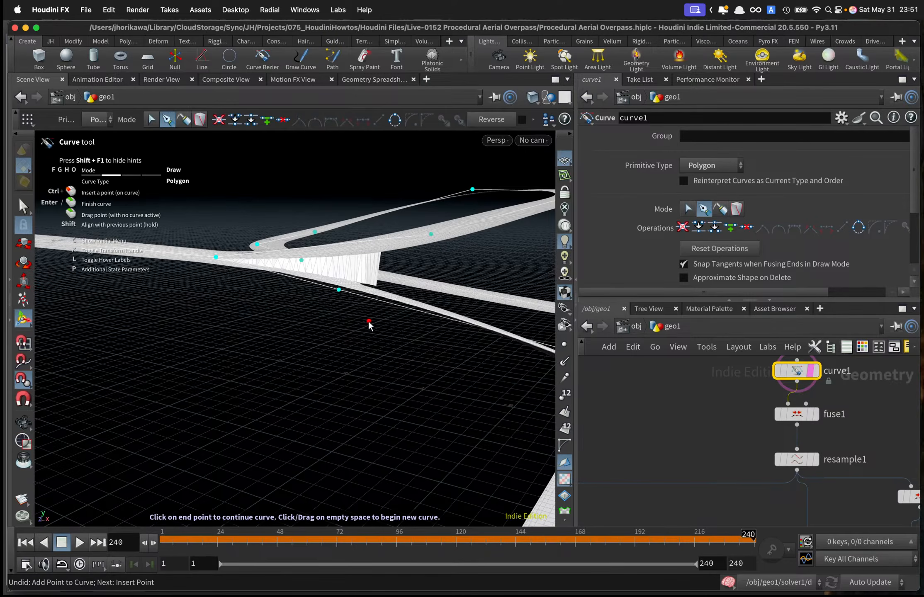
Insert another point on the ramp curve near its lower junction and switch curve1 to Edit mode.
left_click_drag(372, 321, 382, 386, "alt")
left_click_drag(407, 427, 431, 416, "alt")
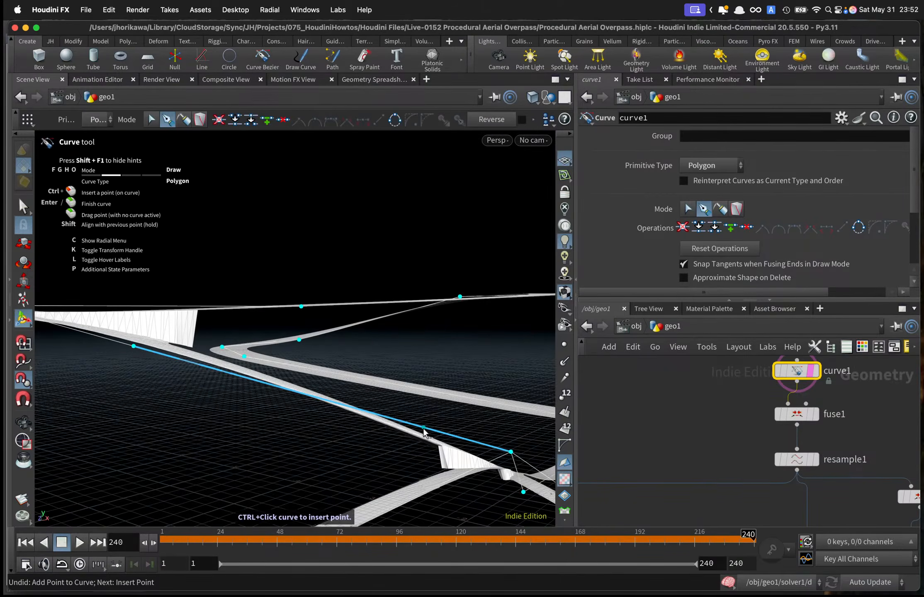
left_click_drag(433, 448, 395, 411, "alt")
left_click(686, 210)
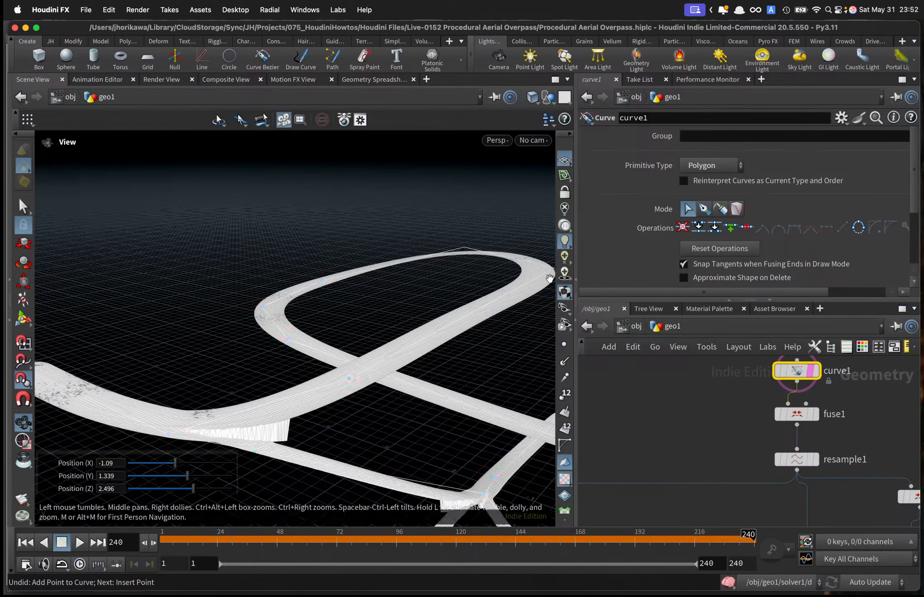
Turn off point snapping and raise the inserted ramp point near the higher junction to a Y position of about 1.977.
left_click_drag(549, 279, 342, 277, "alt")
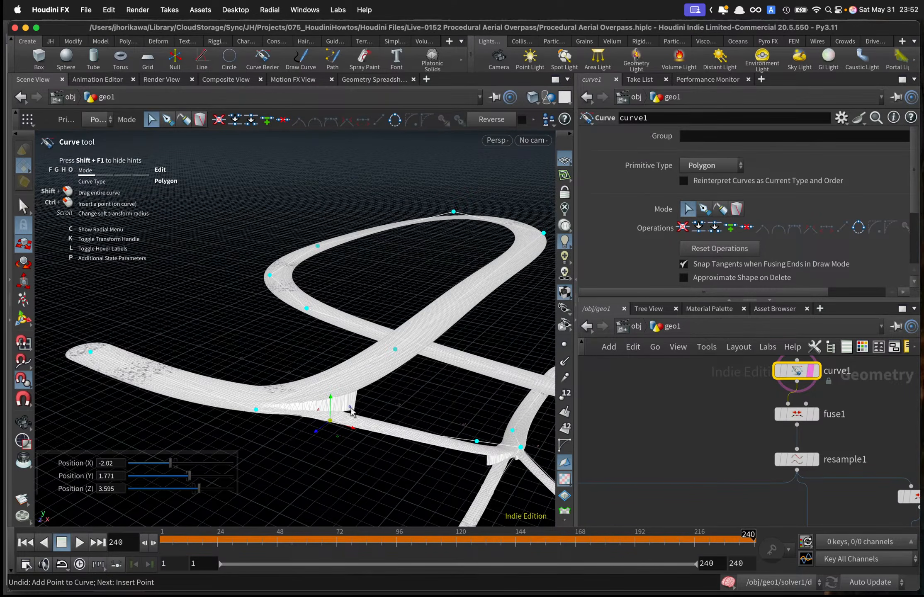
left_click_drag(330, 399, 331, 395)
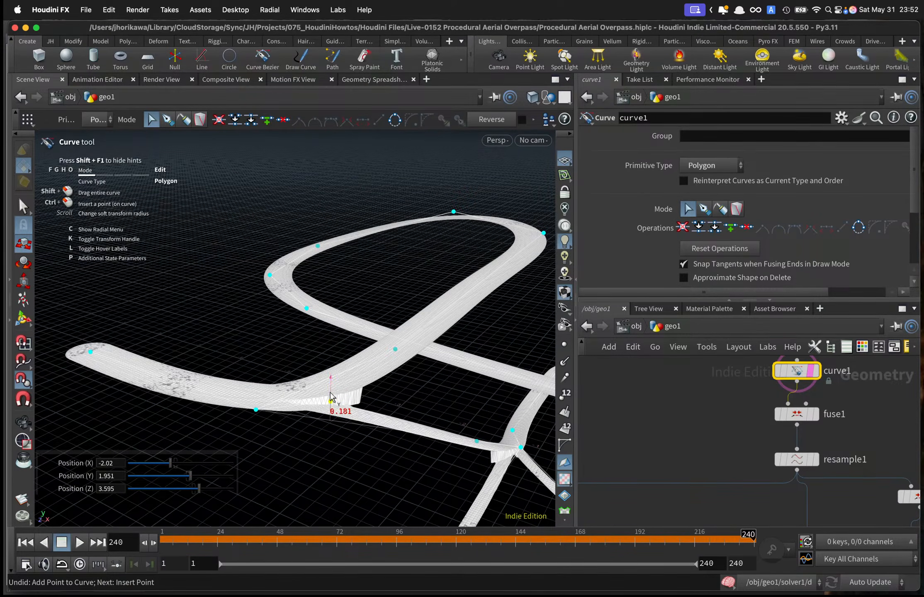
right_click_drag(335, 390, 412, 371, "alt")
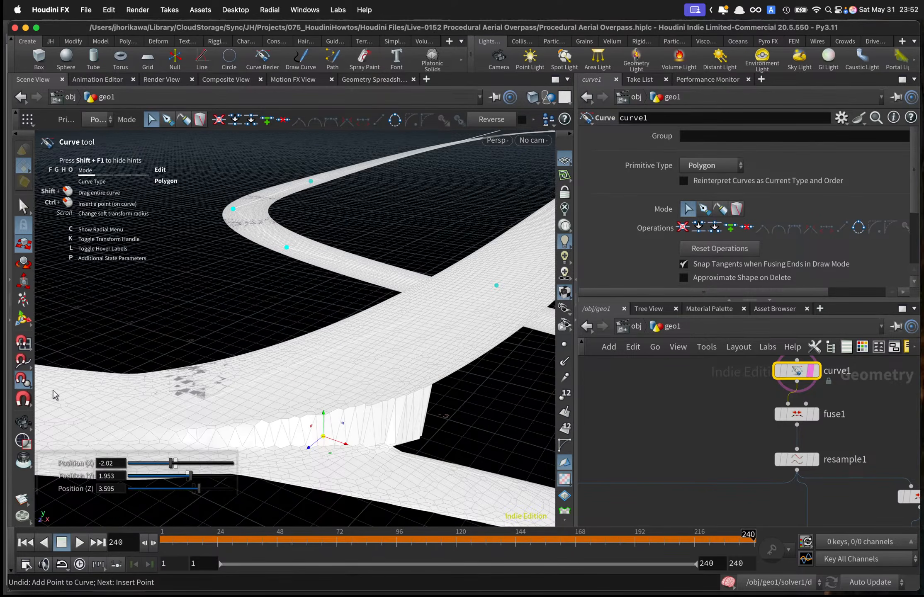
left_click(21, 378)
right_click_drag(361, 392, 324, 387, "alt")
left_click_drag(324, 387, 199, 312, "alt")
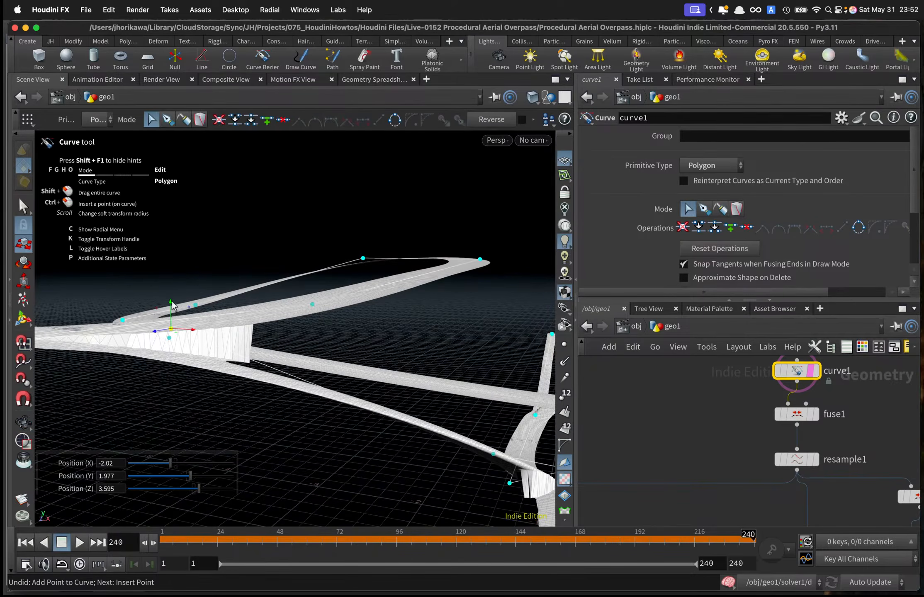
Lower the inserted ramp point near the lower junction to a Y position of about 1.193.
left_click_drag(171, 331, 444, 390, "alt")
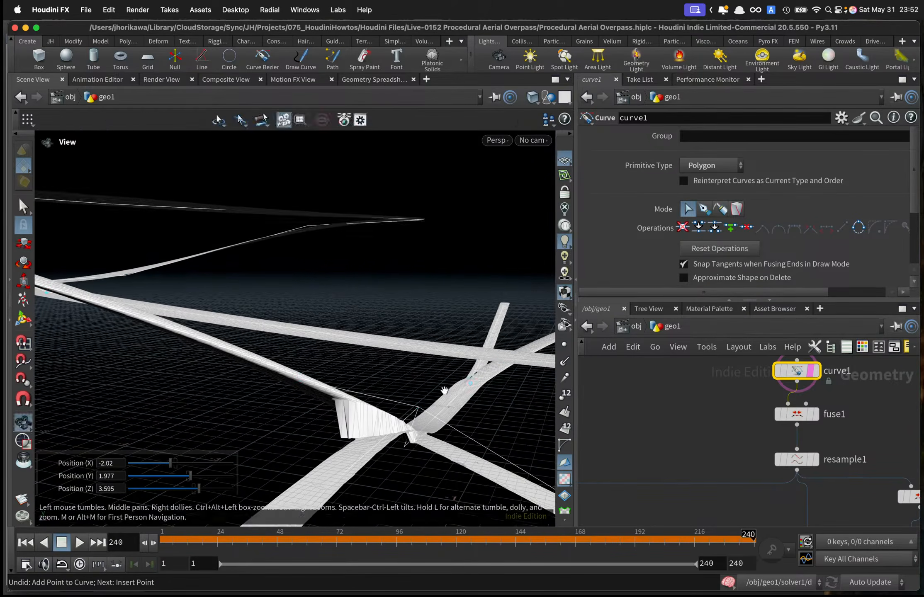
left_click(302, 380)
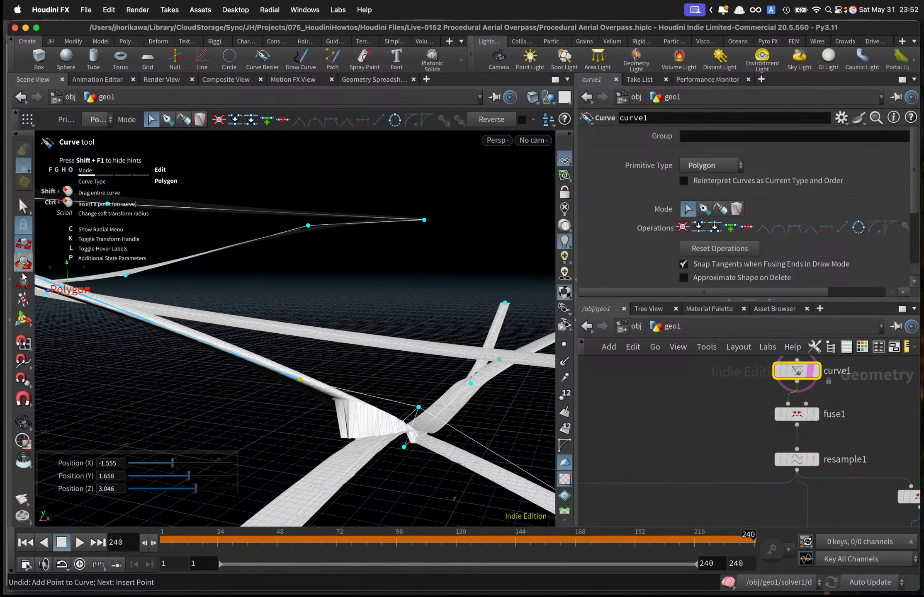
left_click_drag(198, 314, 202, 378, "alt")
middle_click_drag(206, 439, 264, 385, "alt")
left_click(265, 386)
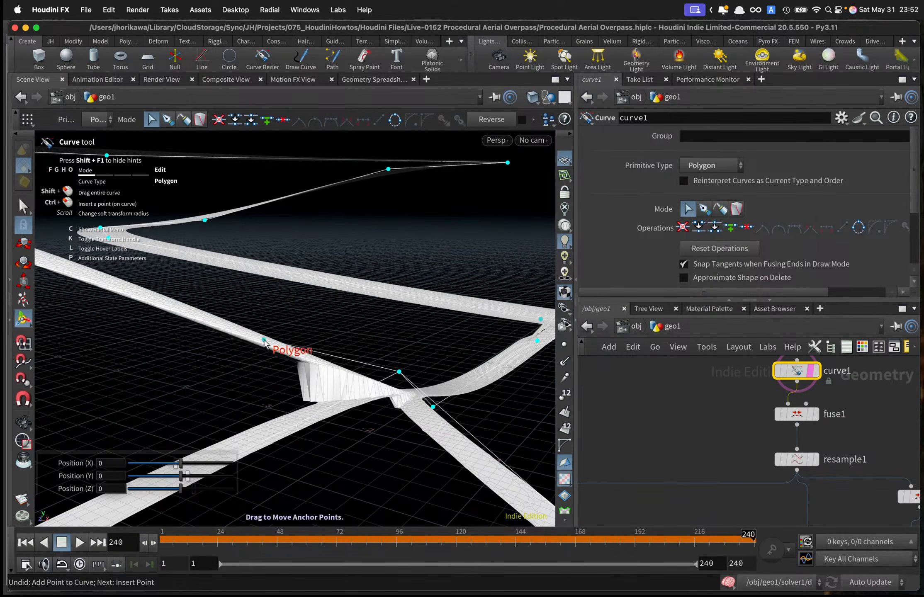
left_click_drag(316, 336, 289, 344, "alt")
middle_click_drag(227, 376, 249, 342, "alt")
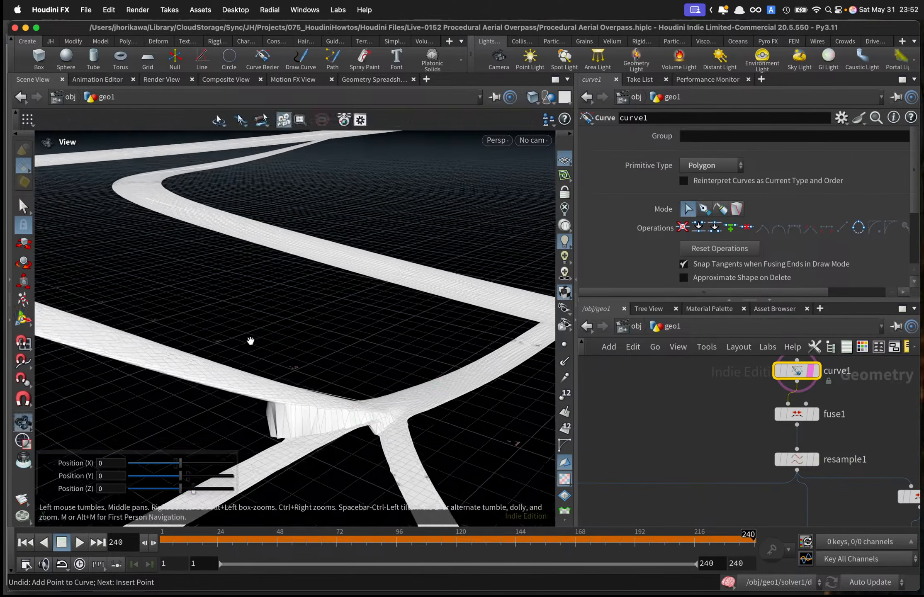
left_click_drag(195, 344, 213, 400)
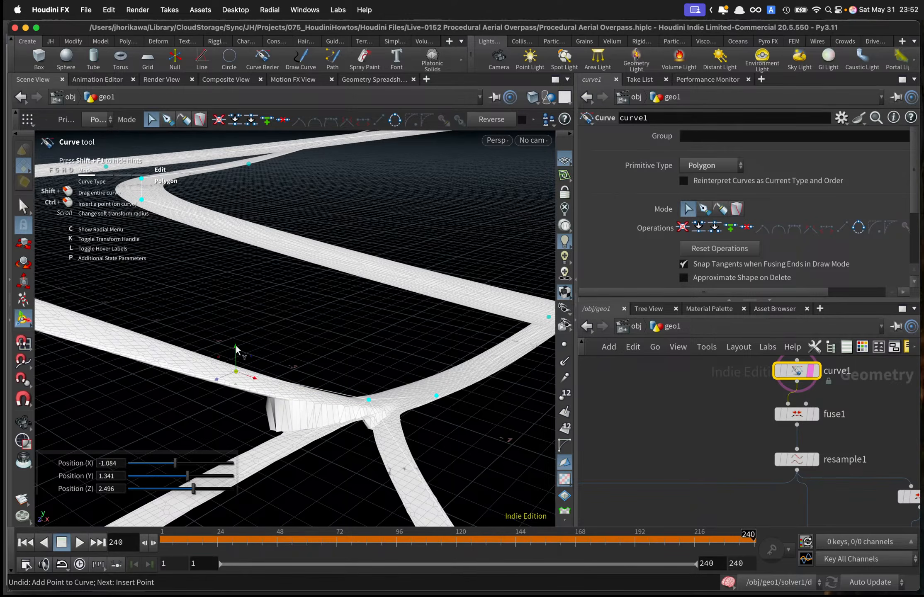
left_click_drag(235, 350, 375, 325)
left_click_drag(273, 269, 296, 316)
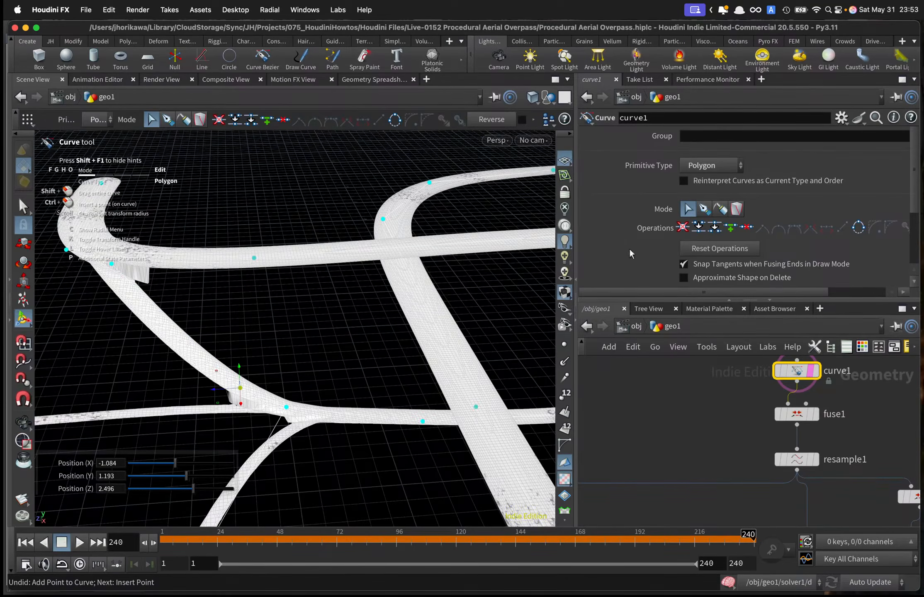
Insert two more points between the ramp's inserted points and raise the one nearer the higher junction to about Y 2.132.
left_click(137, 289, "ctrl")
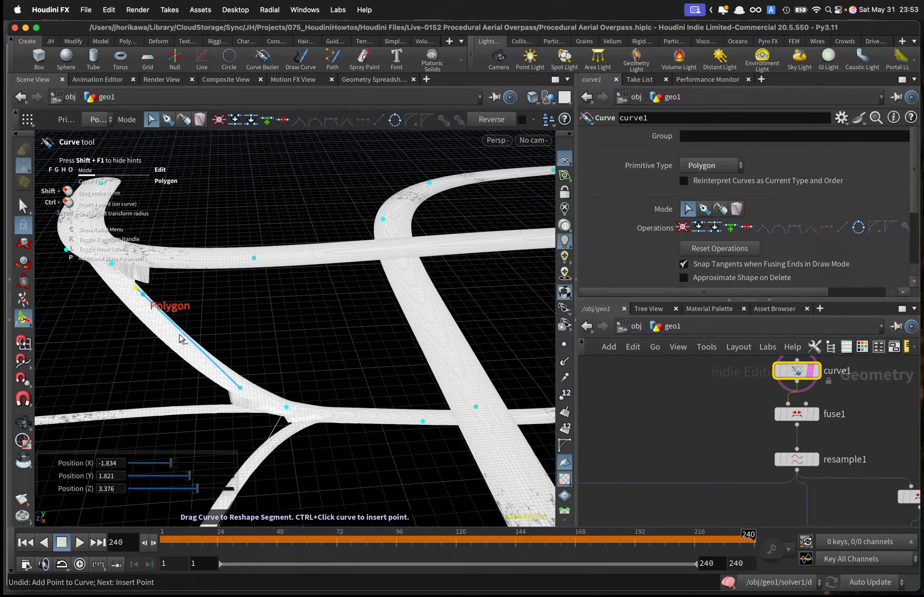
left_click(218, 366, "ctrl")
left_click_drag(185, 322, 213, 306, "alt")
left_click(213, 277)
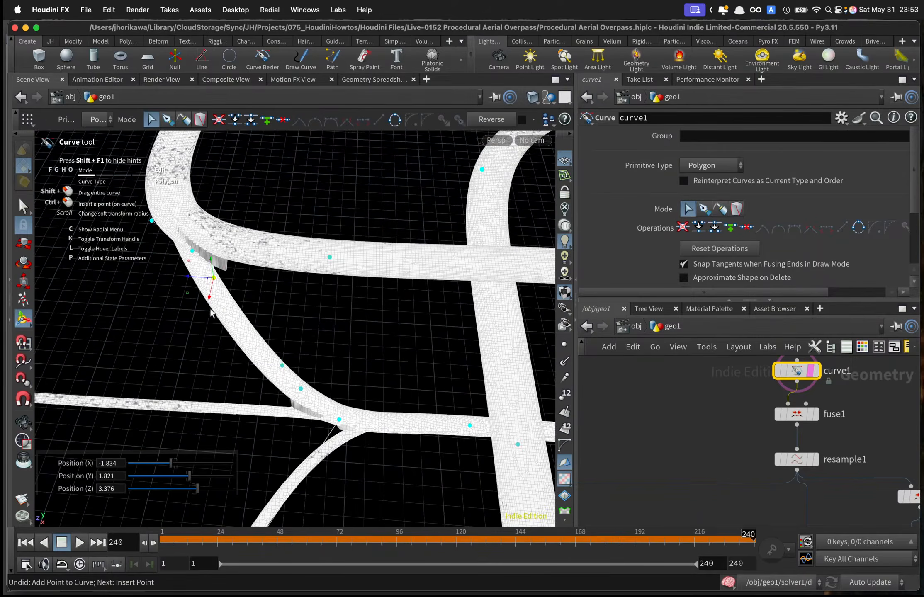
left_click_drag(211, 262, 212, 237)
key("space")
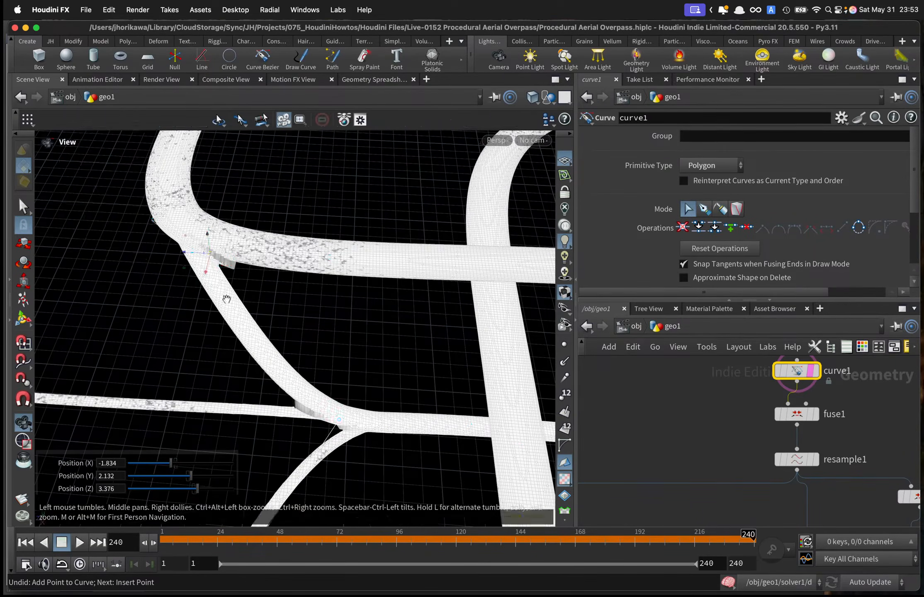
Raise the first inserted ramp point, right at the higher junction, to a Y position of about 2.082.
left_click_drag(219, 292, 285, 274)
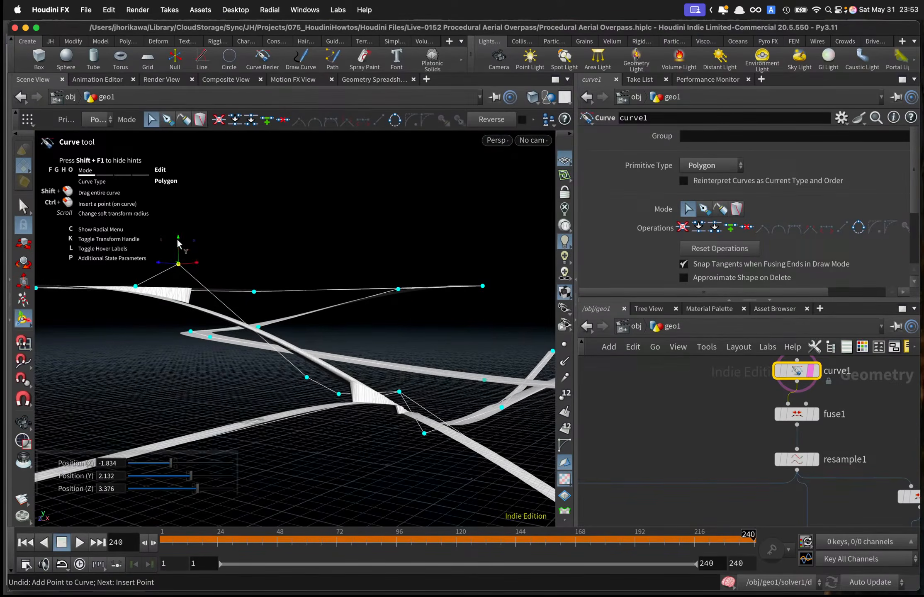
left_click_drag(177, 242, 135, 240)
key("space")
Select the newly inserted ramp point just above the lower junction, at about X -1.241, Z 2.68.
left_click_drag(231, 307, 191, 403)
middle_click_drag(191, 403, 299, 326)
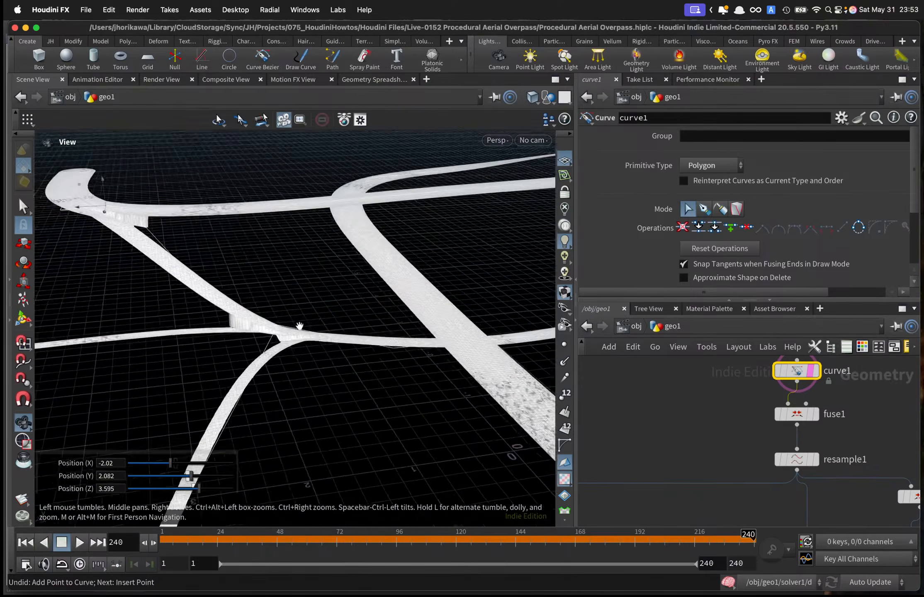
scroll(299, 325, "up", 5)
left_click_drag(299, 326, 274, 253)
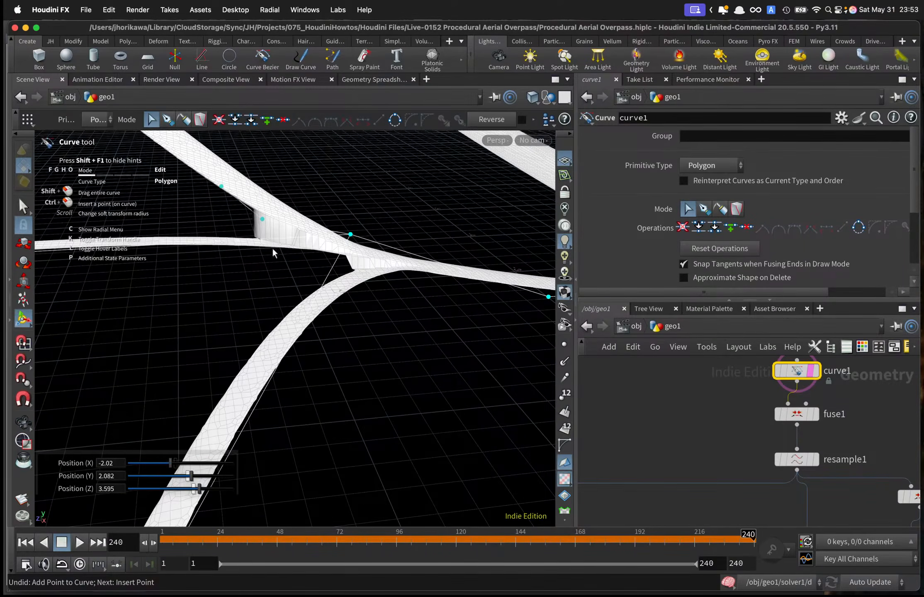
left_click(222, 189)
left_click_drag(222, 199, 194, 201)
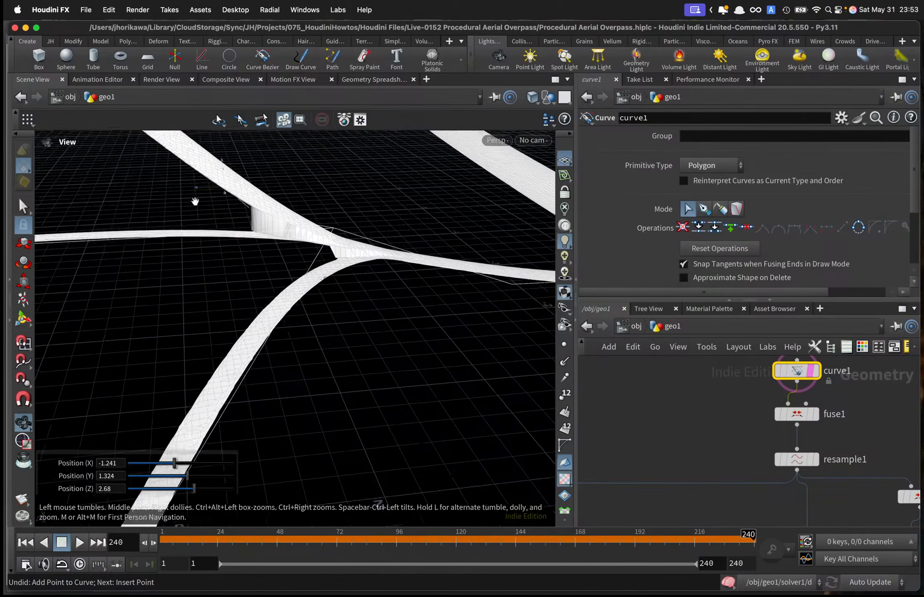
Move the ramp curve's control point near the fork to about X -1.735, Y 0.979, Z 2.68.
middle_click_drag(195, 201, 362, 412)
mouse_move(355, 317)
left_mouse_down()
mouse_move(342, 310)
mouse_move(373, 264)
mouse_move(350, 319)
left_mouse_up()
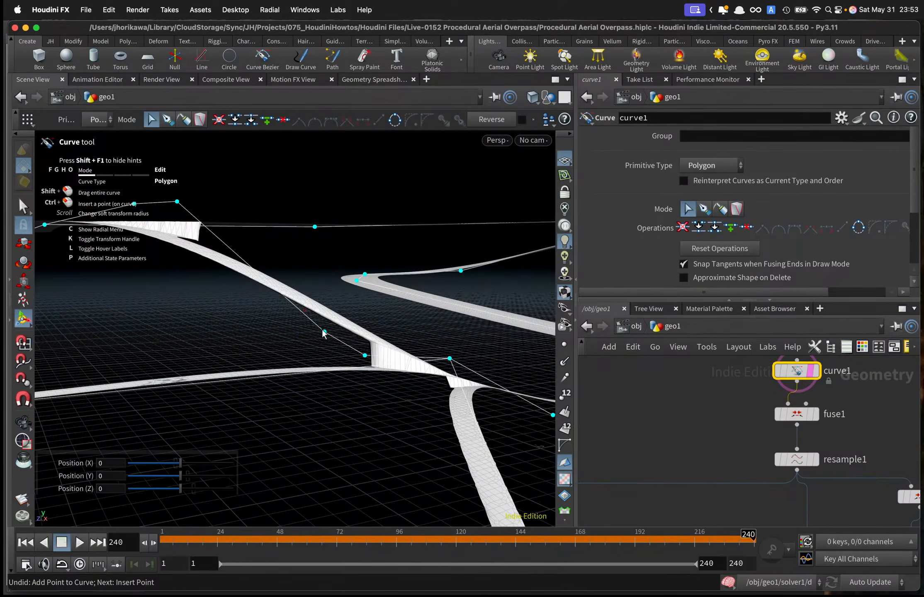
left_click_drag(326, 311, 321, 388)
left_click(364, 356)
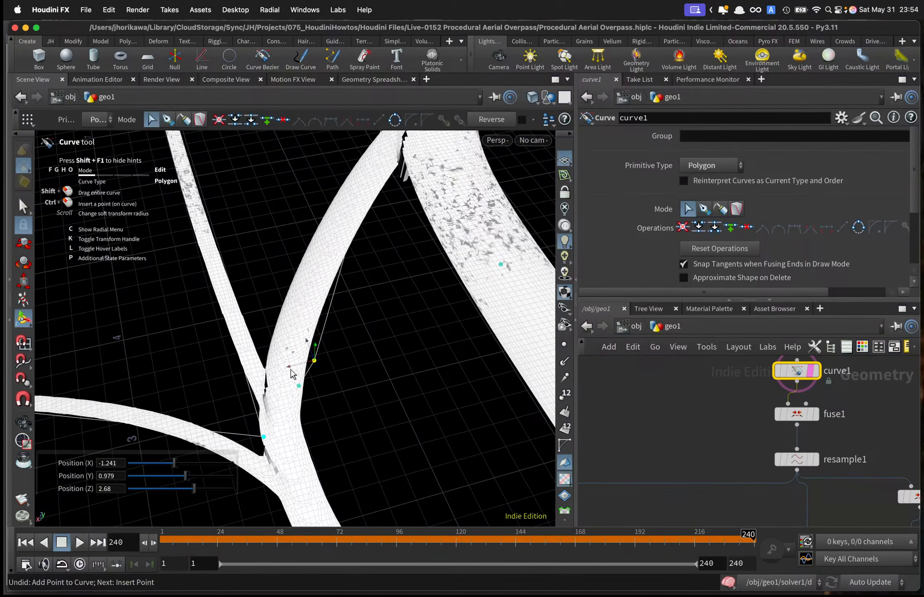
left_click(314, 360)
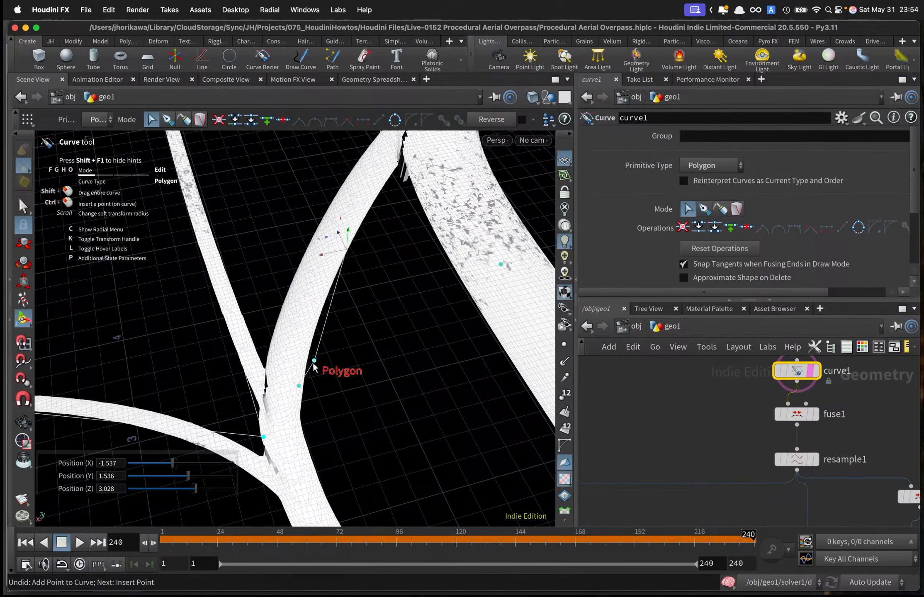
left_click(310, 391)
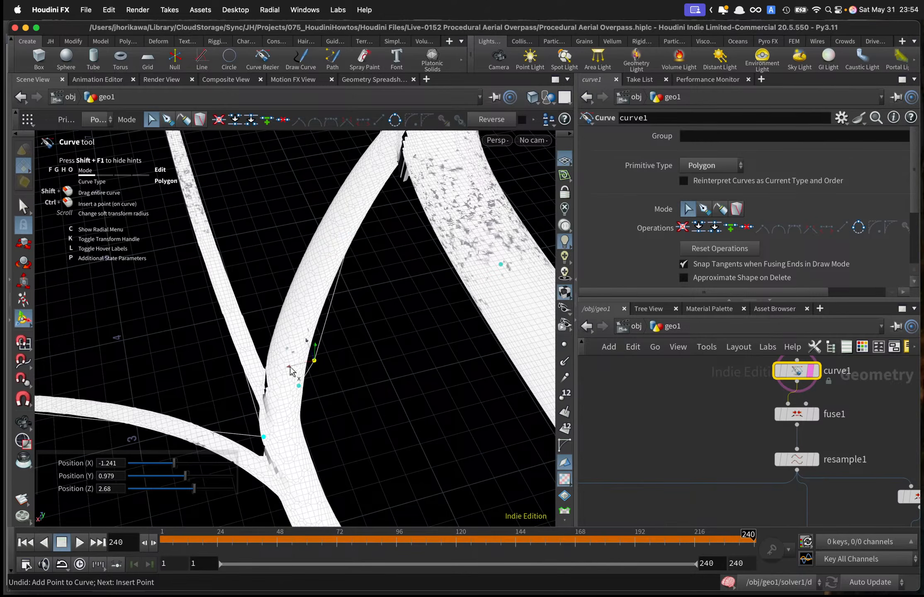
left_click_drag(308, 362, 366, 354)
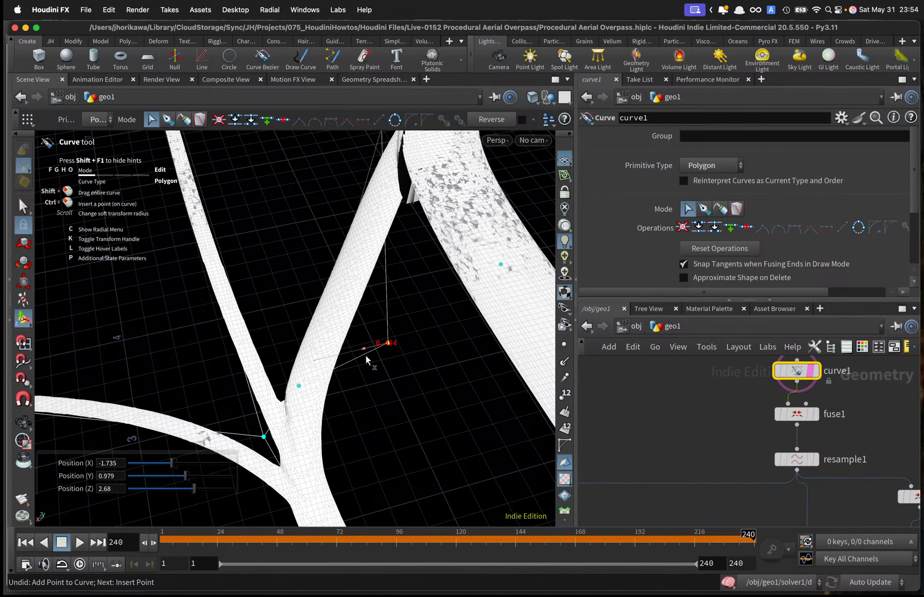
Shift the neighbouring control point closest to the ramp fork along the X axis to about -1.287.
left_click(299, 387)
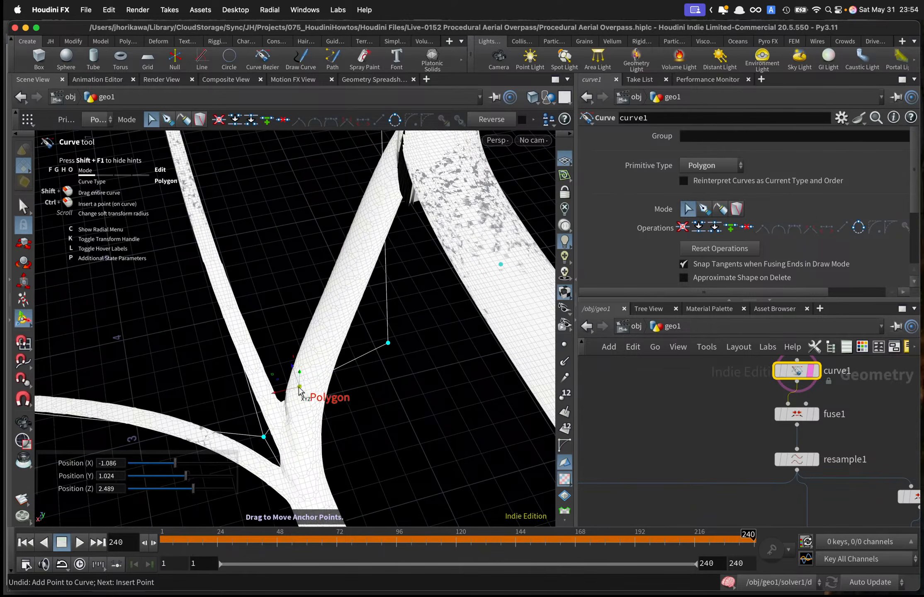
left_click_drag(310, 415, 465, 408, "alt")
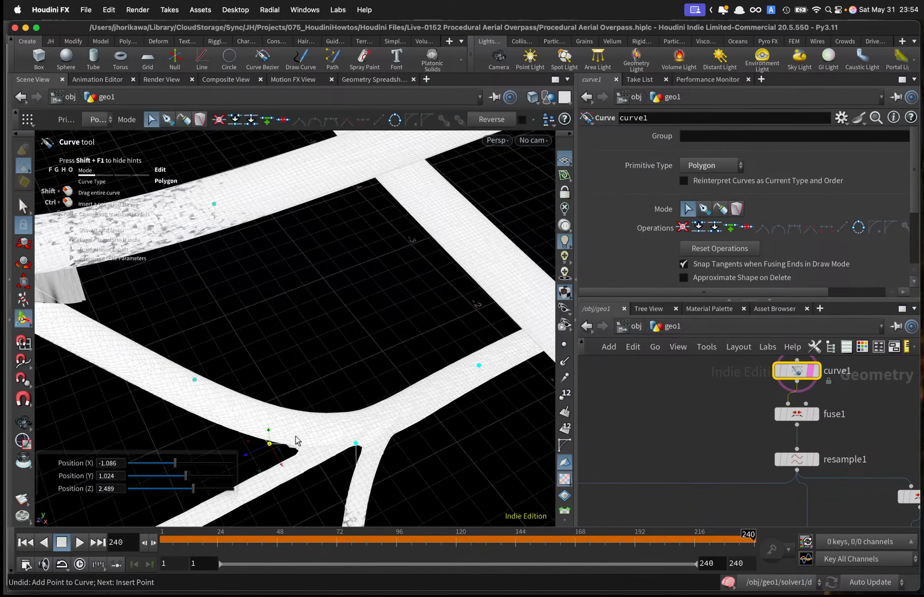
left_click_drag(282, 465, 266, 434)
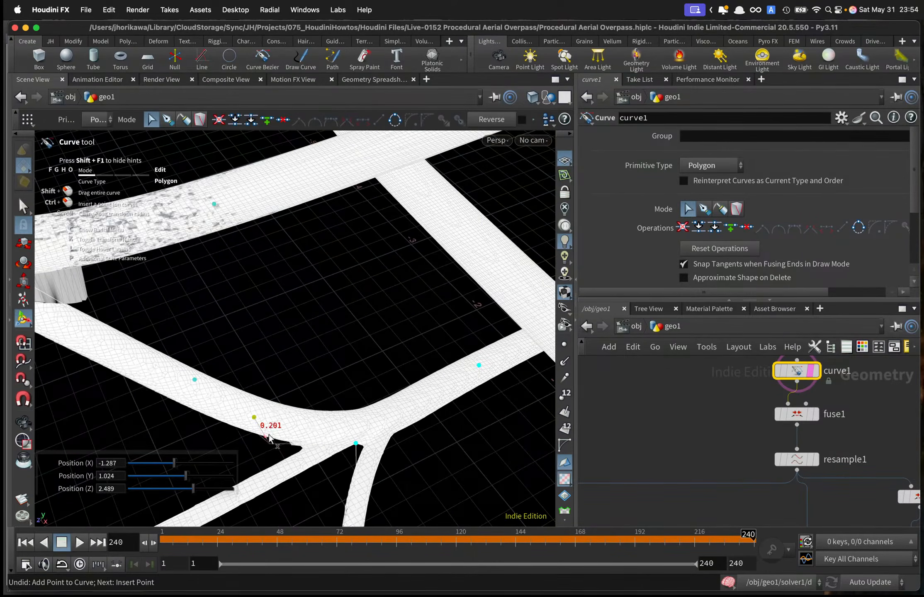
Shift the ramp curve's control point near the upper road merge outward, away from the wide road.
left_click_drag(320, 443, 308, 379, "alt")
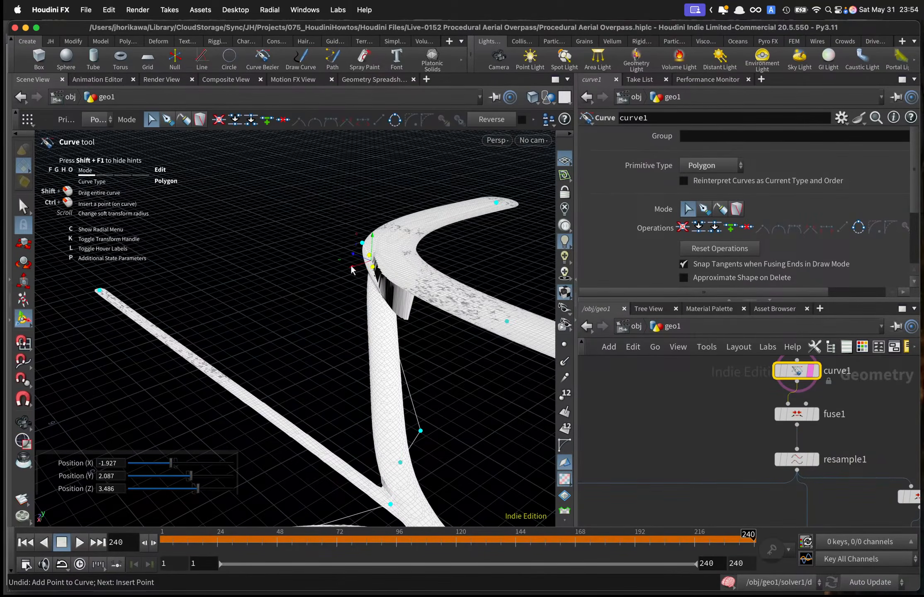
left_click(330, 271)
left_click_drag(348, 259, 320, 271)
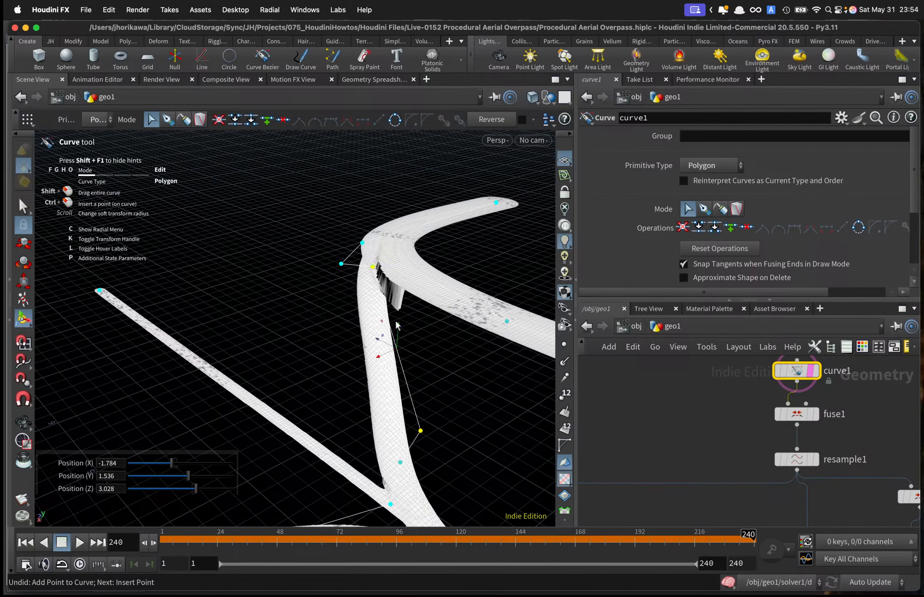
Move the next control point below the upper road merge along the X axis to about -1.416.
left_click(327, 297)
left_click_drag(366, 277, 375, 304, "alt")
left_click(405, 315)
left_click(368, 263)
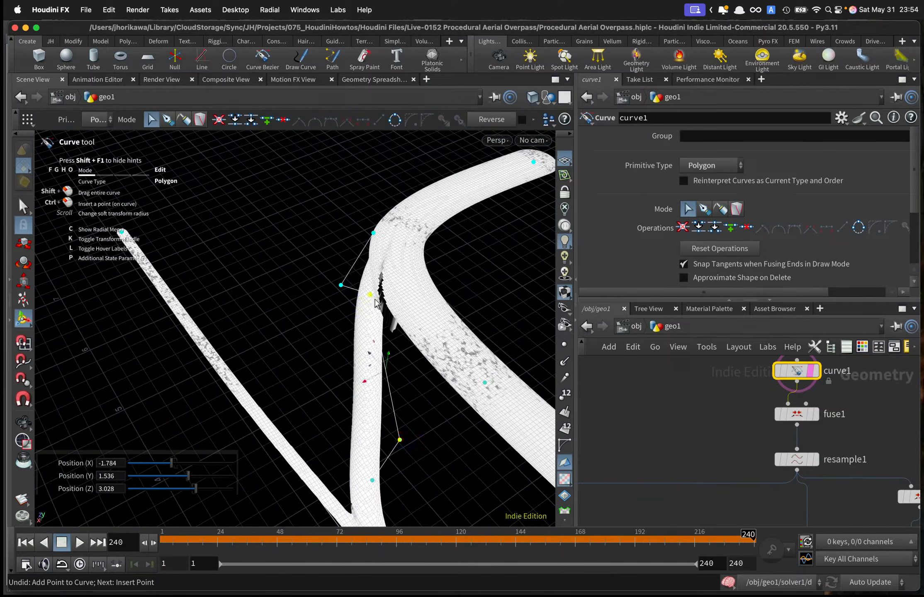
left_click(370, 294)
left_click_drag(349, 305, 384, 307)
Examine the road mesh at the ramp forks and the main crossing, including the patchy surface areas and the underside.
middle_click_drag(383, 307, 221, 230, "alt")
right_click_drag(221, 231, 237, 292, "alt")
left_click_drag(237, 293, 284, 316, "alt")
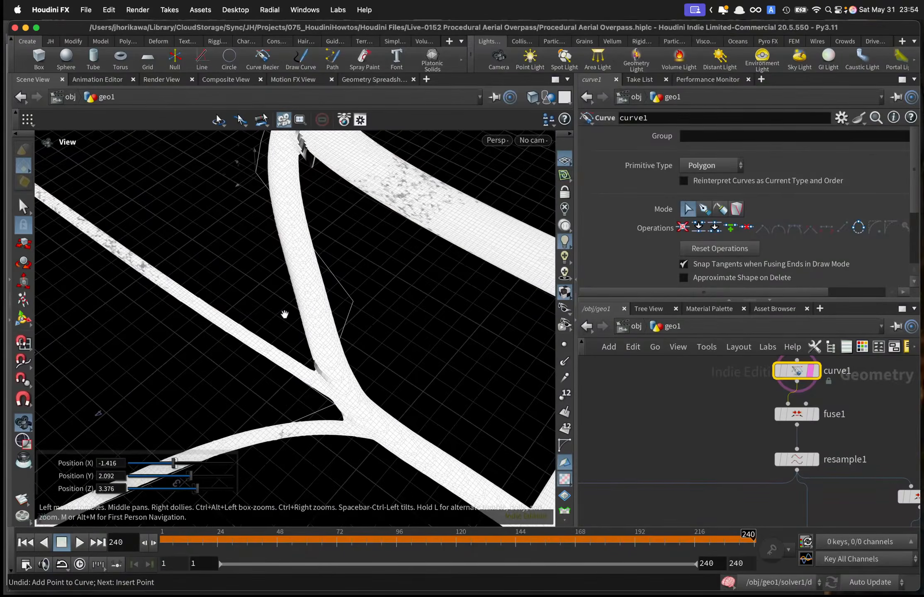
middle_click_drag(285, 316, 287, 373, "alt")
right_click_drag(287, 372, 313, 356, "alt")
left_click_drag(313, 356, 268, 361, "alt")
left_click_drag(359, 331, 427, 282, "alt")
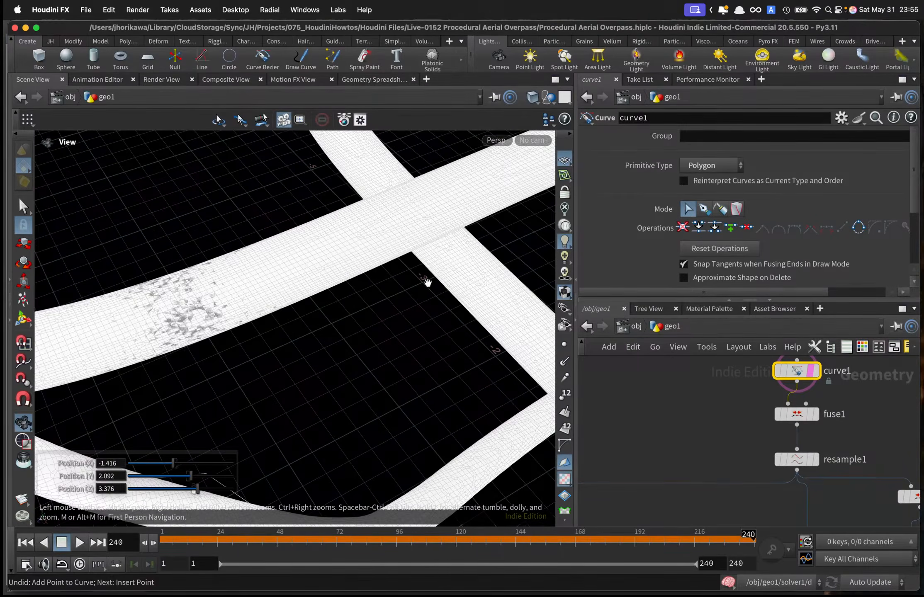
left_click_drag(284, 284, 305, 287, "alt")
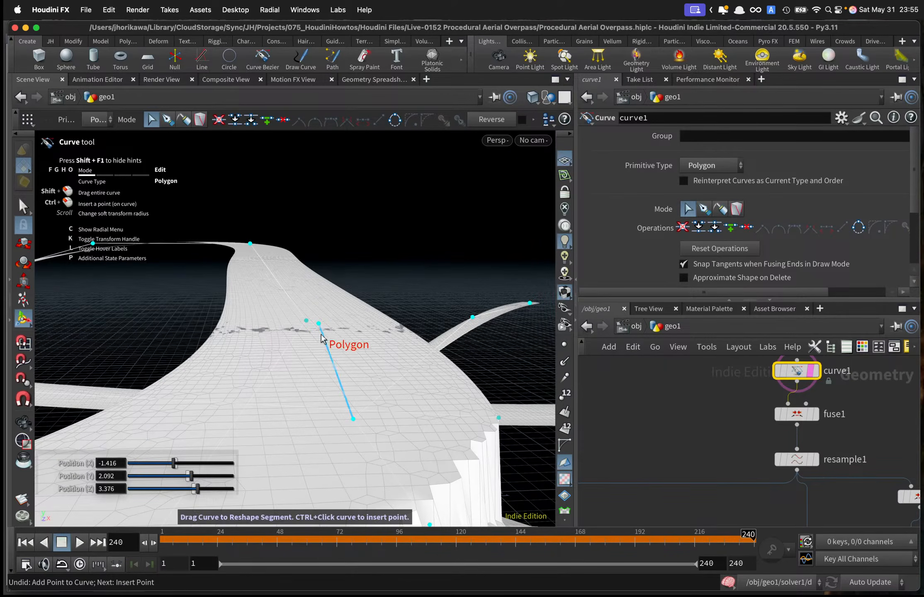
left_click_drag(321, 339, 342, 402, "alt")
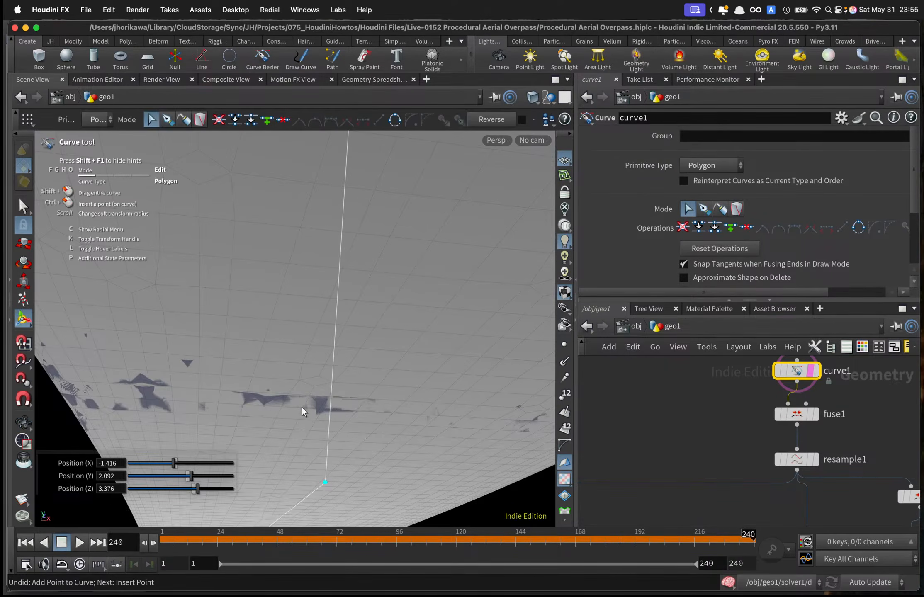
left_click_drag(310, 405, 381, 320, "alt")
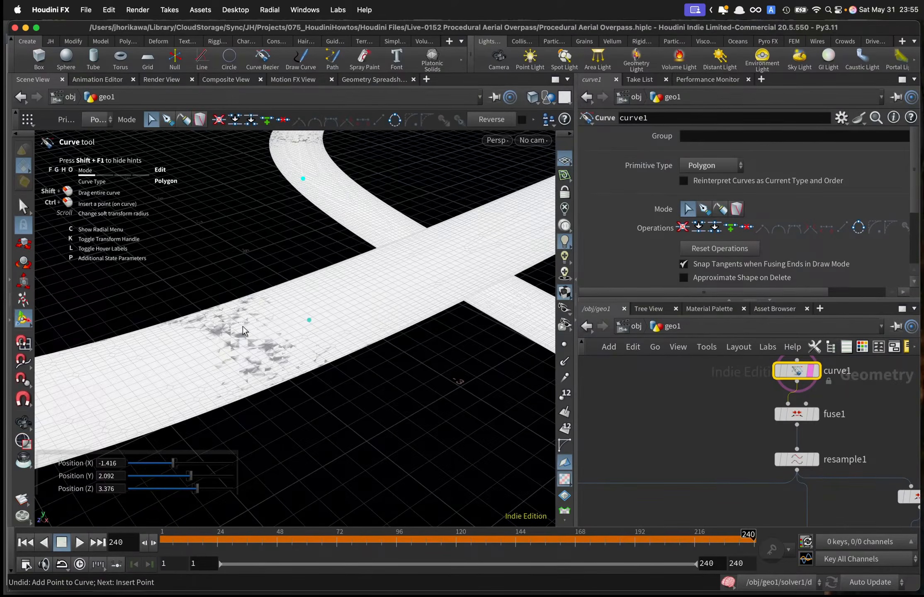
Rename the pointwrangle1 node as move_h and save the scene.
scroll(717, 391, "down", 8)
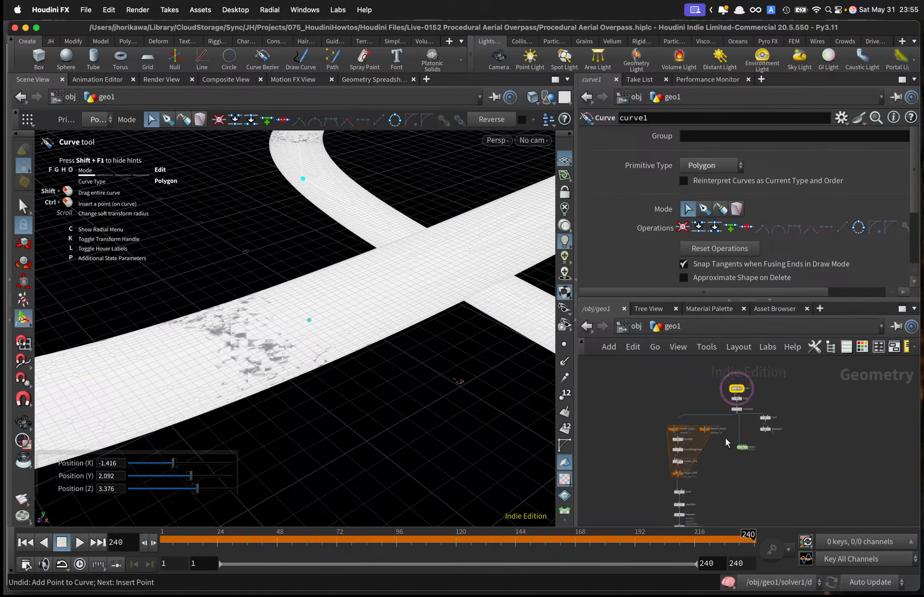
scroll(724, 437, "up", 4)
middle_click_drag(724, 436, 739, 366)
scroll(739, 366, "down", 4)
middle_click_drag(693, 512, 720, 424)
scroll(720, 424, "up", 2)
scroll(721, 424, "up", 3)
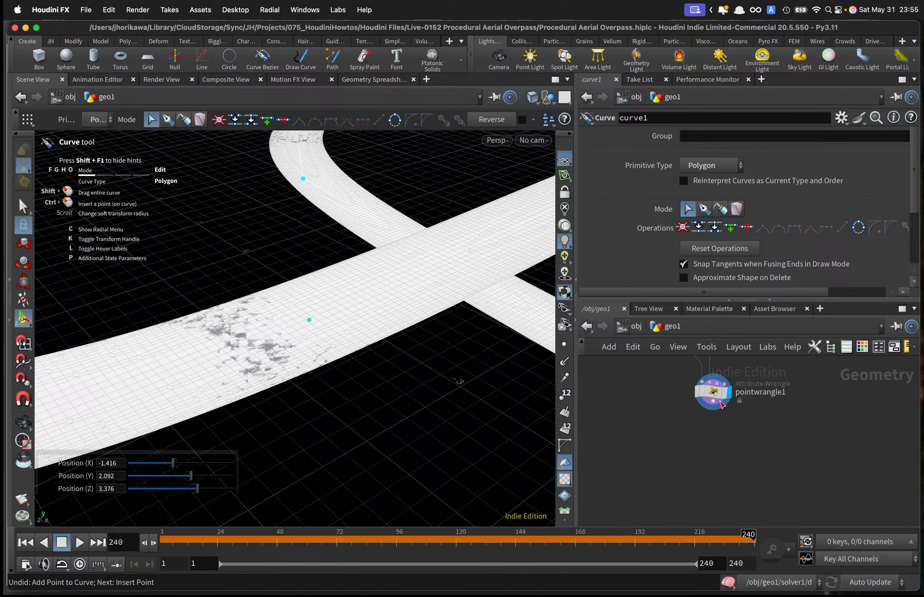
double_click(749, 393)
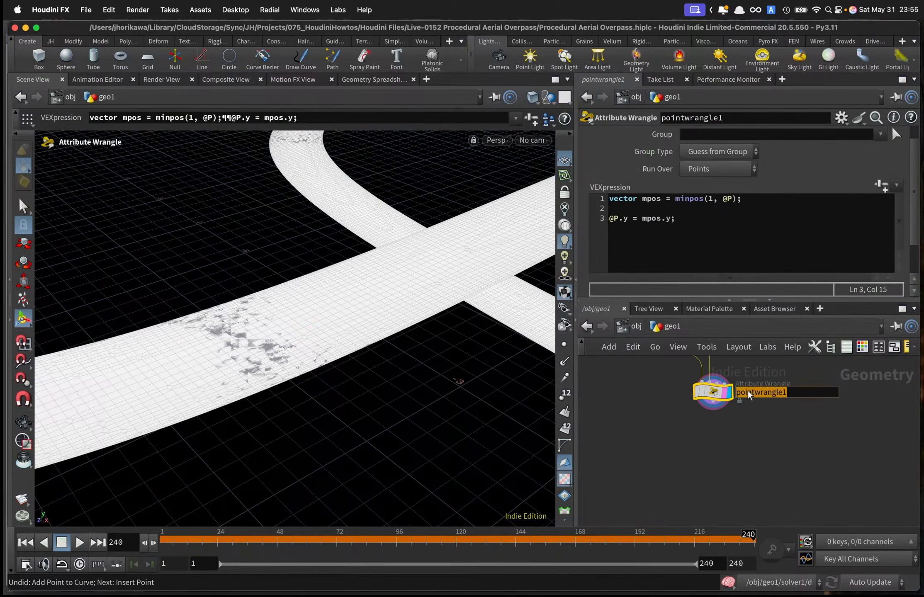
type("move_h")
key("Return")
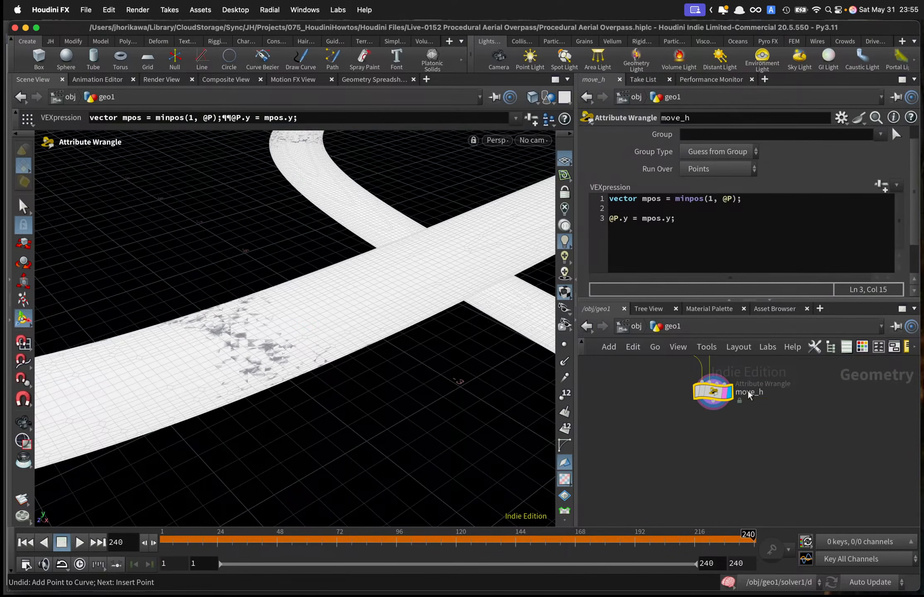
Add a Normal node, connect it after move_h, and display its output.
scroll(746, 448, "down", 3)
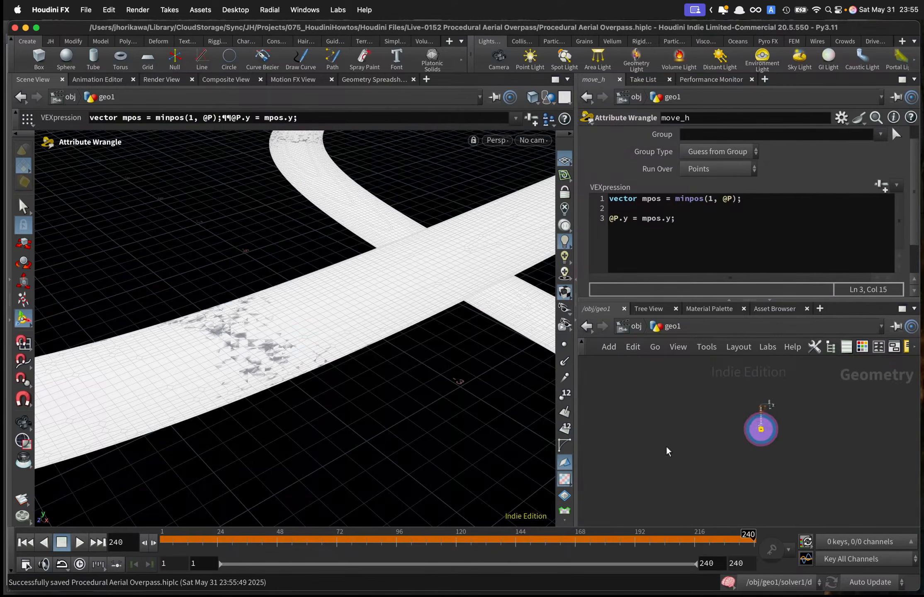
scroll(771, 438, "up", 5)
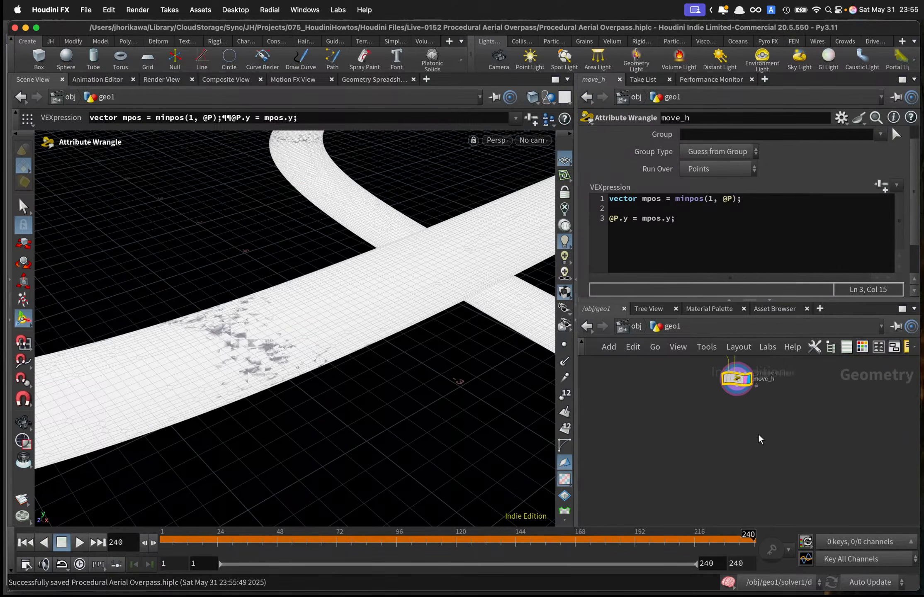
key("Tab")
type("normal")
key("Return")
left_click(736, 428)
left_click_drag(736, 381, 737, 416)
left_click_drag(737, 427, 741, 419)
left_click(762, 418)
Set the Normal node to add normals to Primitives, align it below move_h, and save the scene.
left_click(703, 220)
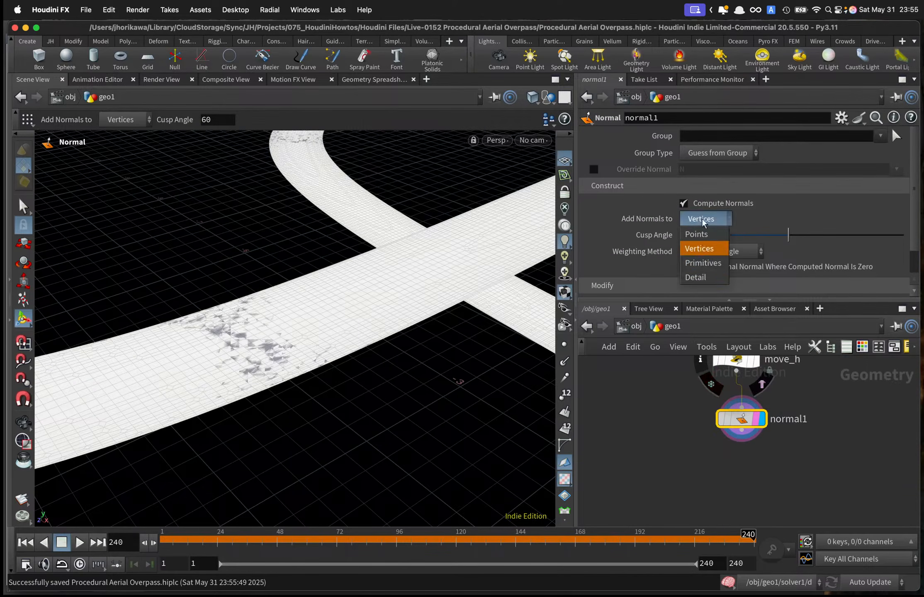
left_click(703, 263)
left_click_drag(742, 421, 737, 417)
key("super+s")
Add a Group node, connect it after normal1, and display its output.
key("Tab")
type("group")
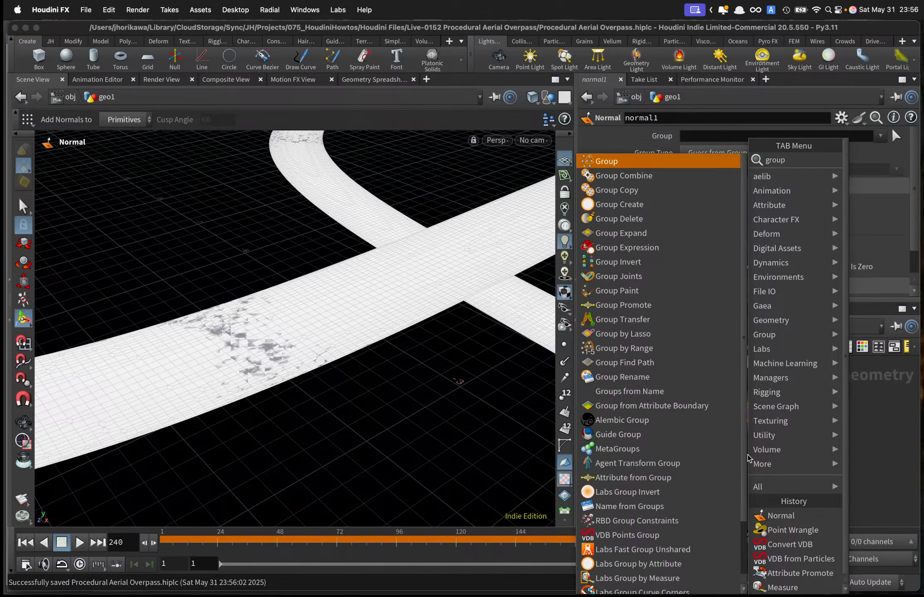
key("Return")
left_click(741, 475)
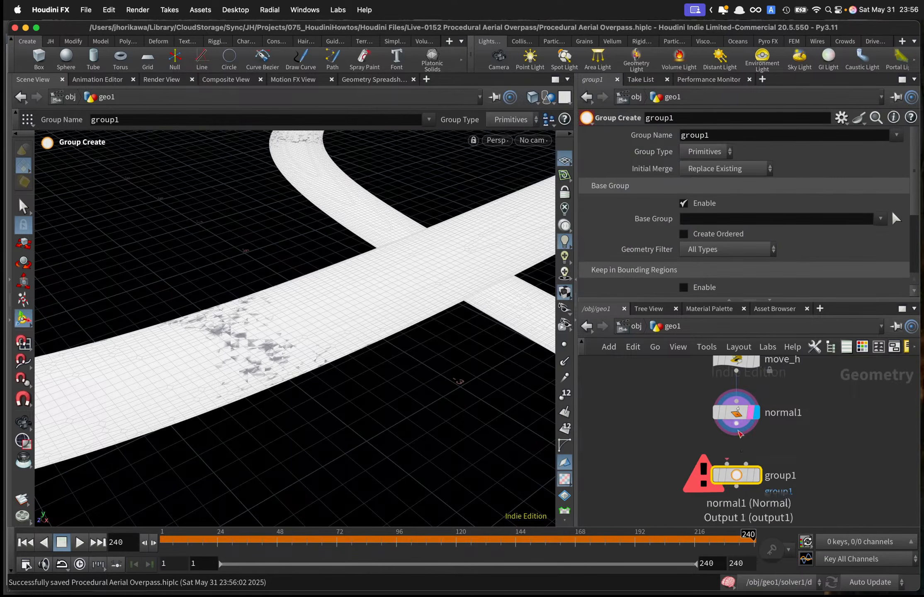
left_click_drag(736, 424, 726, 464)
left_click(753, 478)
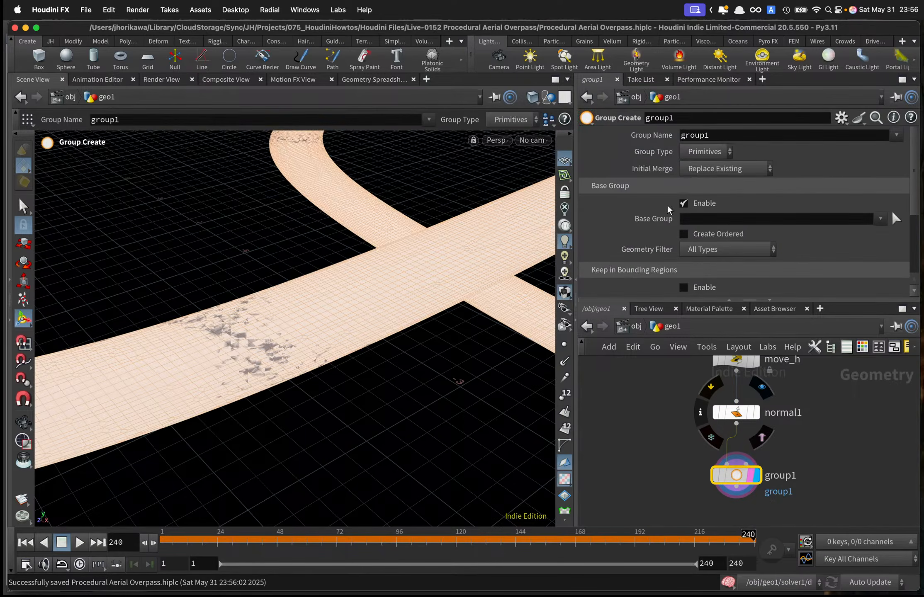
Name the primitive group bottom and disable its base group option.
left_click_drag(691, 131, 640, 137)
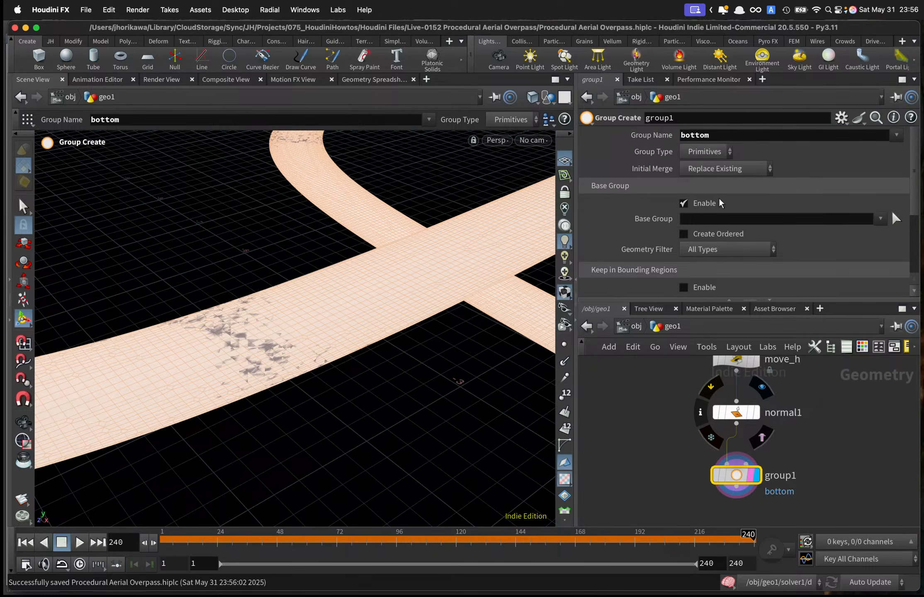
left_click(693, 206)
Enable Keep by Normals for the bottom group with direction 0, -1, 0 and a spread angle of 90.
scroll(694, 208, "down", 3)
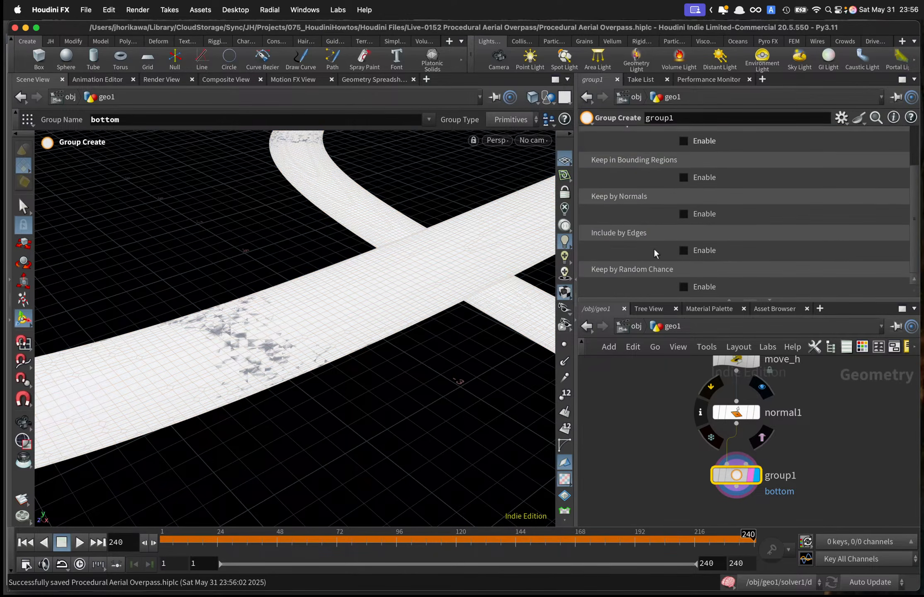
left_click(683, 215)
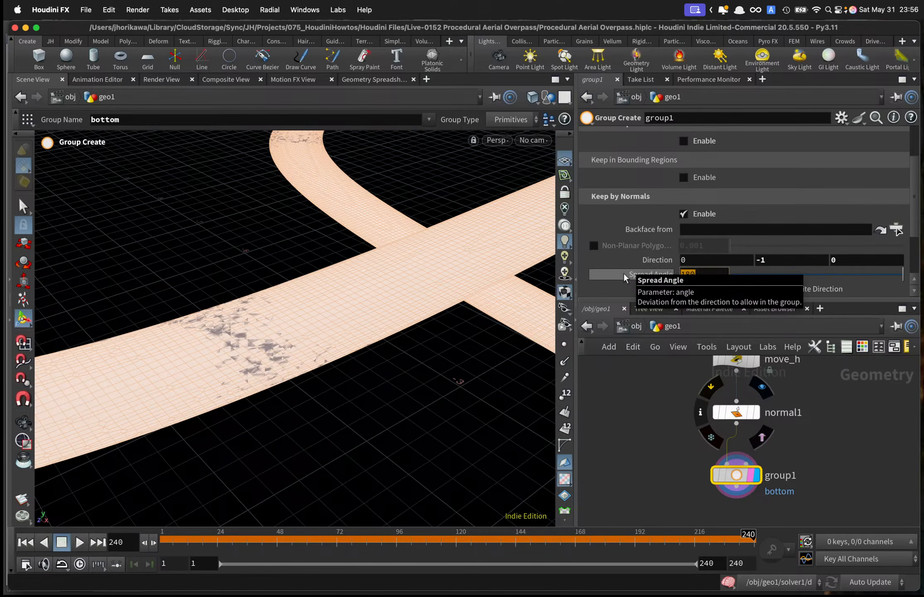
type("0")
key("Return")
left_click_drag(443, 283, 348, 245, "alt")
key("Tab")
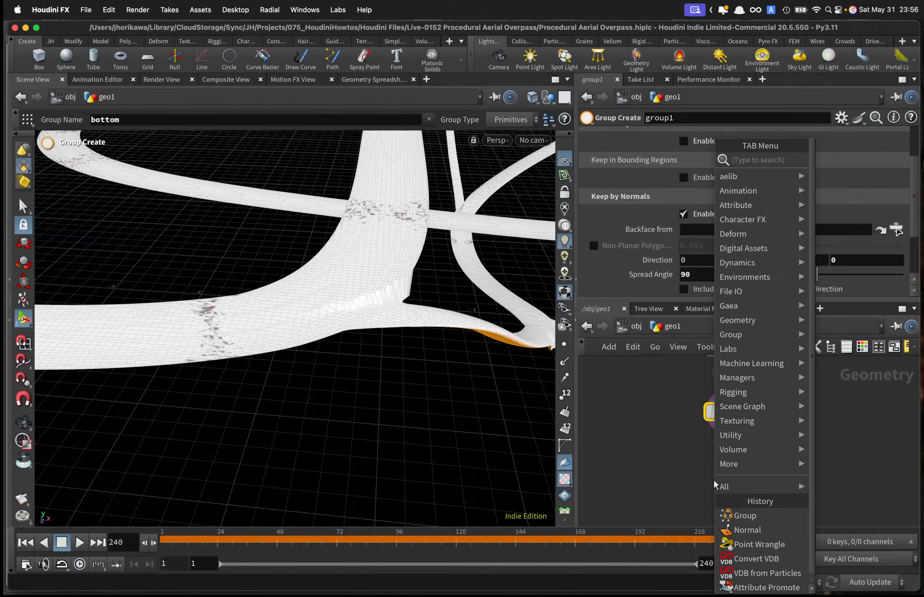
type("delte")
key("Return")
key("Escape")
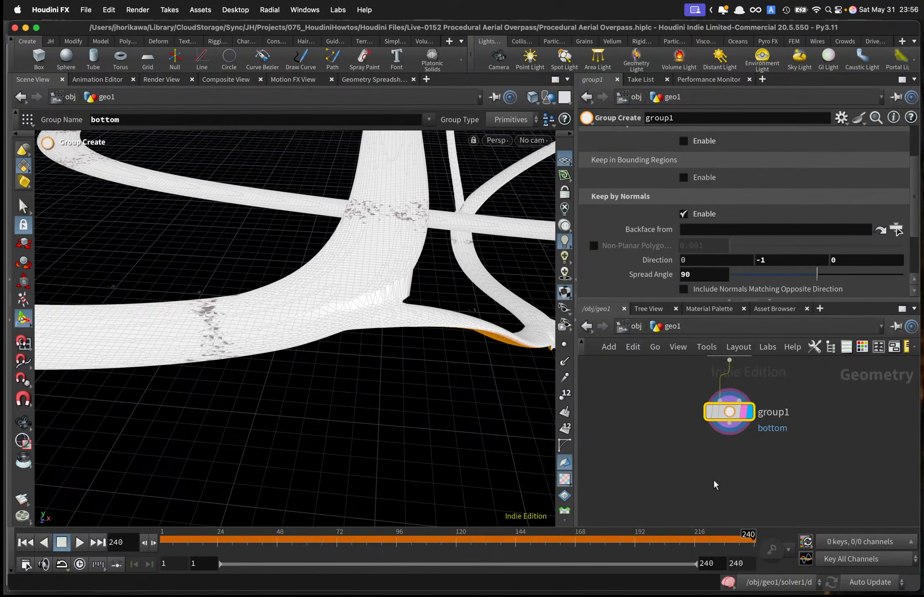
Add a Delete node after group1 and set it to delete the bottom primitive group.
key("Tab")
type("delete")
key("Return")
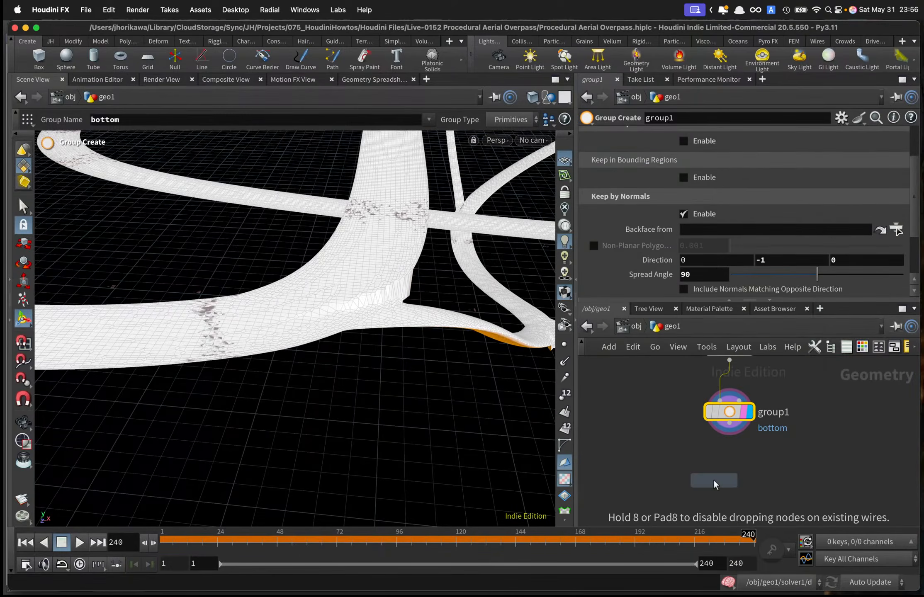
left_click(730, 471)
left_click_drag(730, 423, 729, 450)
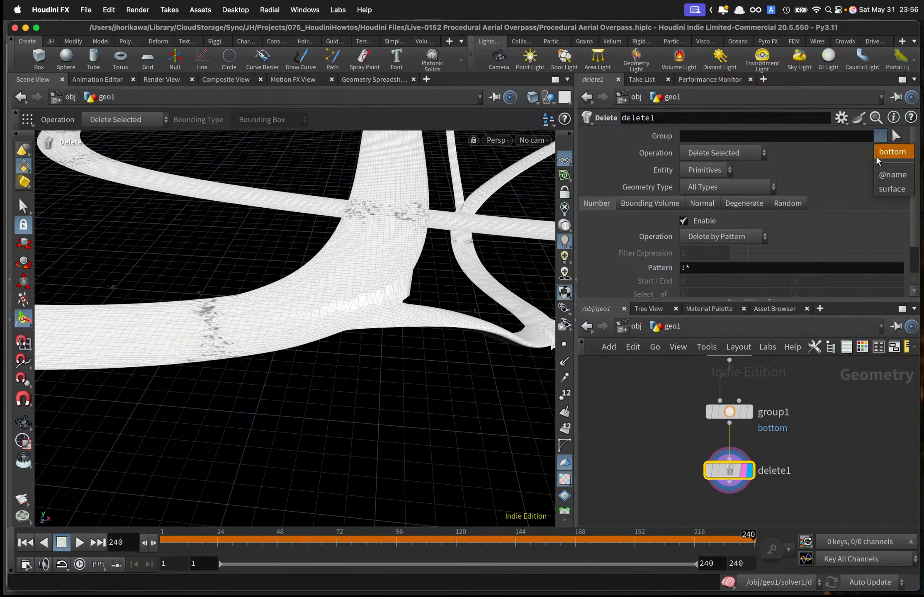
left_click(888, 153)
key("Escape")
Add a Normal node after delete1, connect it and display its output.
left_click_drag(342, 285, 334, 367)
right_click_drag(335, 367, 407, 377)
scroll(673, 457, "down", 3)
key("Tab")
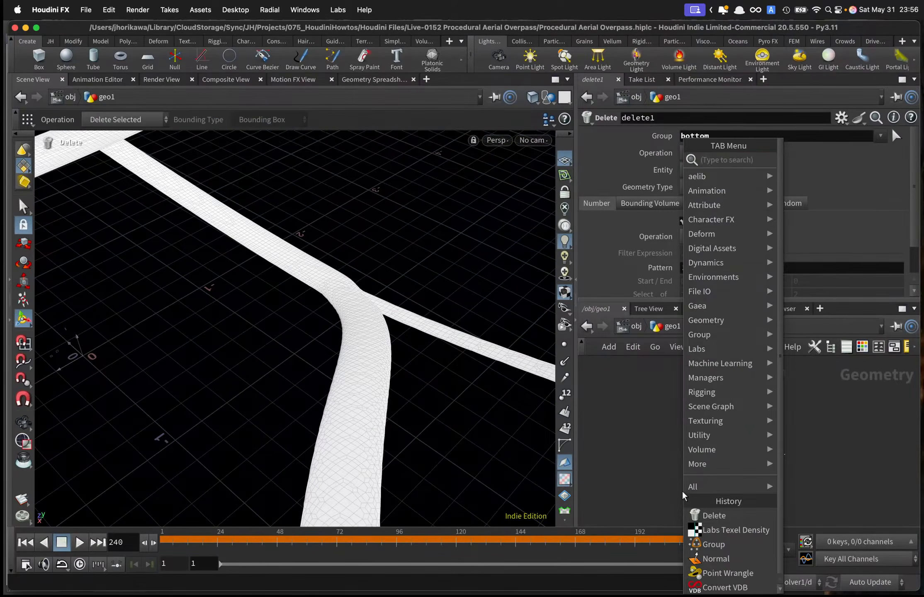
type("noraml")
key("BackSpace")
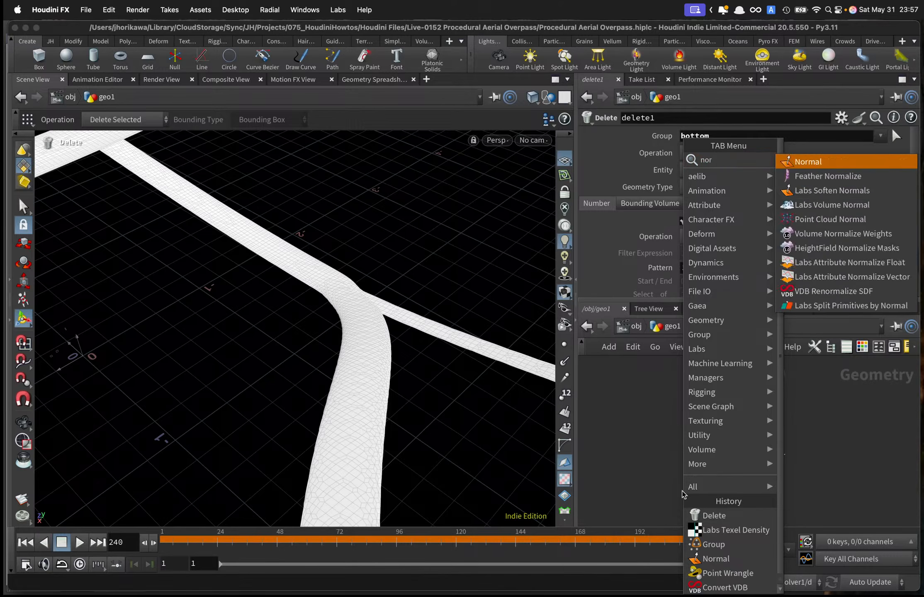
type("mal")
key("Return")
left_click(723, 500)
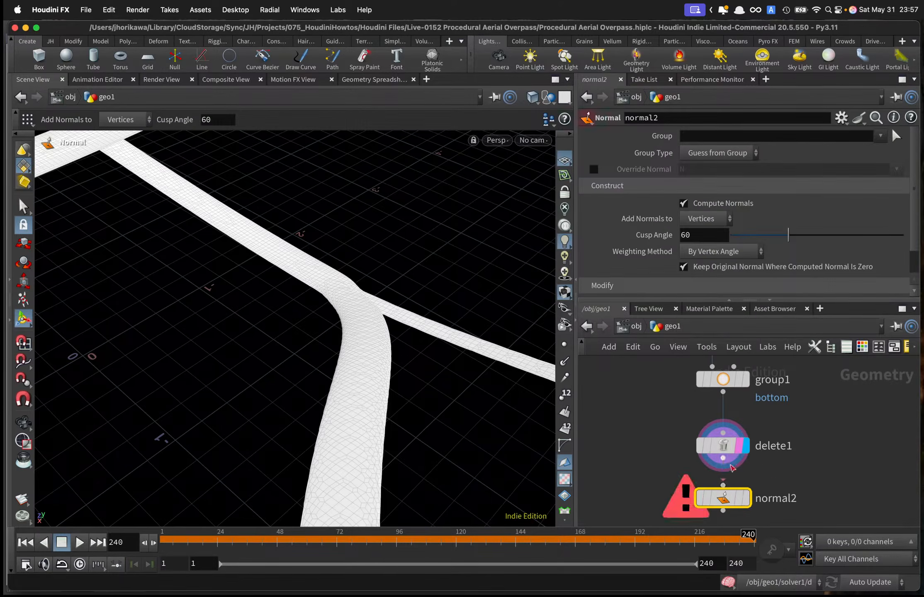
scroll(724, 503, "up", 2)
key("Escape")
Examine the road crossings and the junction where the narrow ramp meets the curved road.
left_click_drag(420, 422, 396, 249)
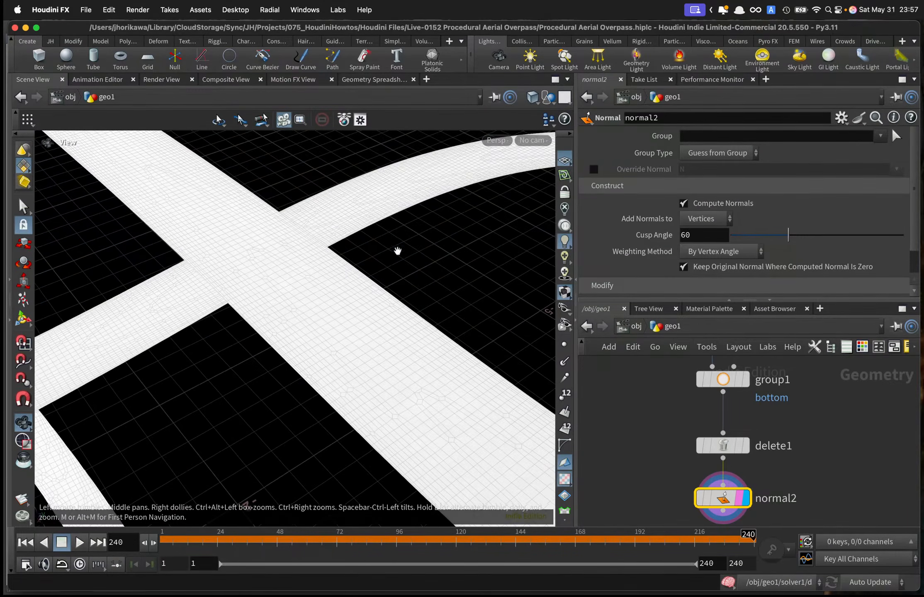
key("Return")
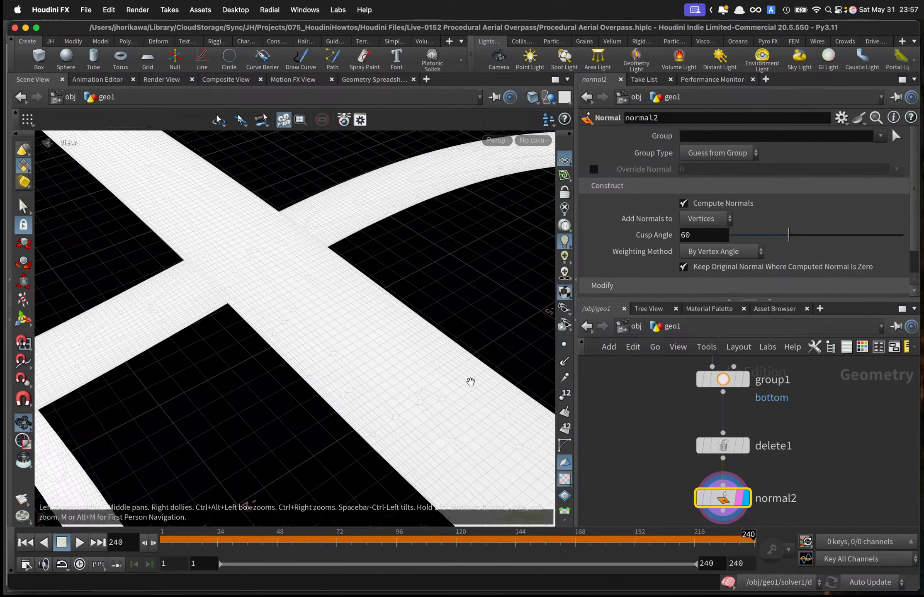
right_click_drag(470, 381, 380, 313, "alt")
left_click_drag(379, 313, 310, 270, "alt")
middle_click_drag(162, 195, 295, 295, "alt")
left_click_drag(295, 295, 332, 284, "alt")
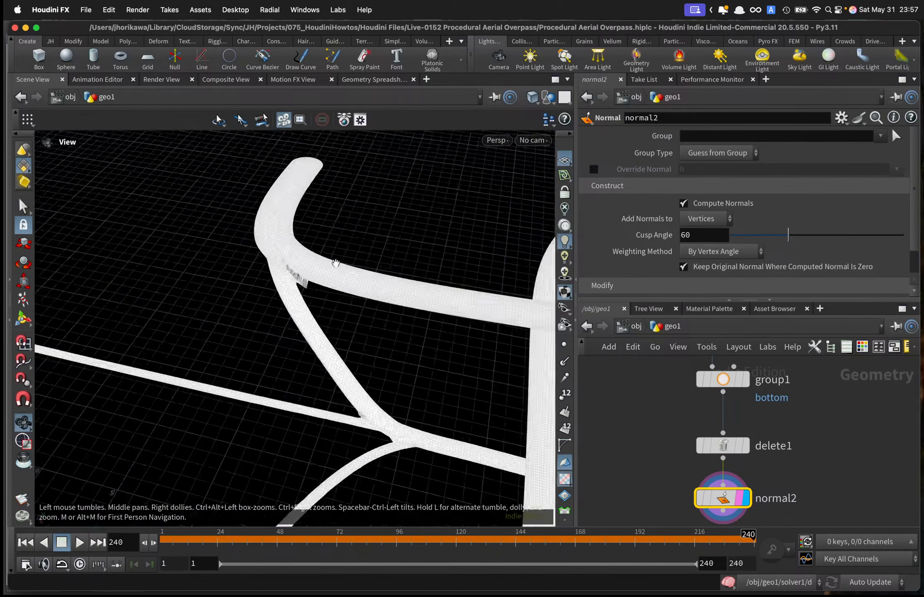
right_click_drag(331, 284, 390, 239, "alt")
mouse_move(390, 239)
left_mouse_down("alt")
mouse_move(358, 199)
mouse_move(398, 242)
left_mouse_up("alt")
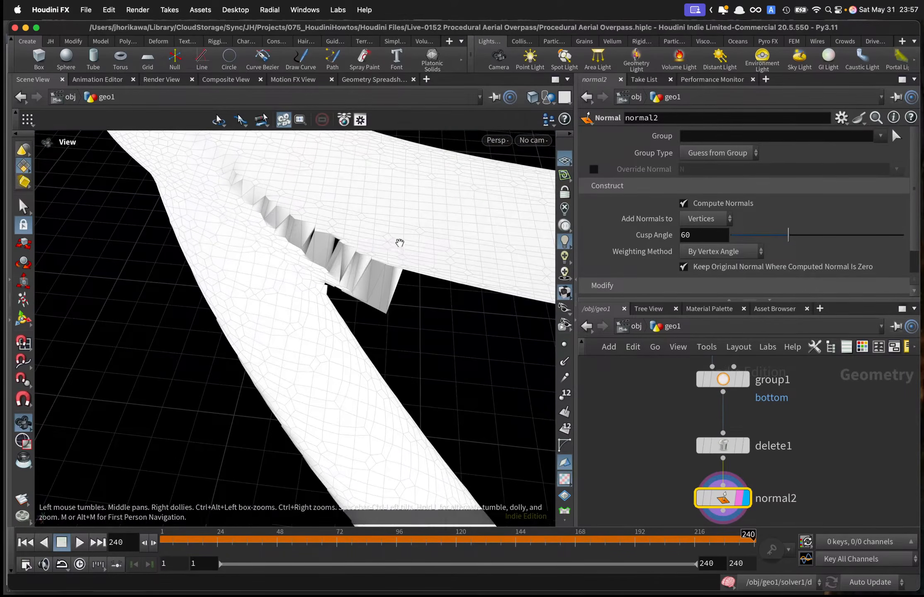
key("Return")
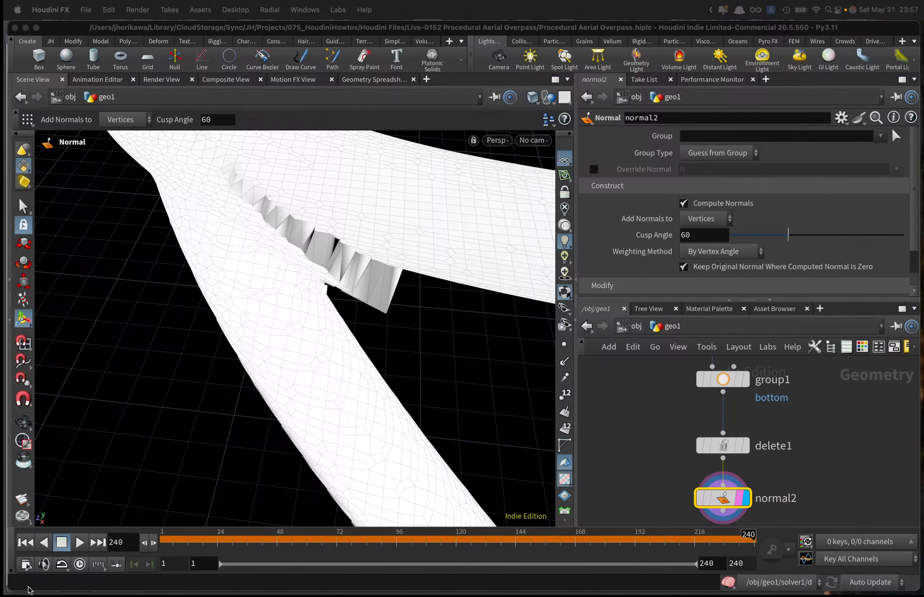
Add a Remesh node after normal2, connect it and display its output.
left_click(627, 398)
scroll(637, 405, "down", 5)
scroll(642, 415, "up", 2)
middle_click_drag(649, 441, 656, 388)
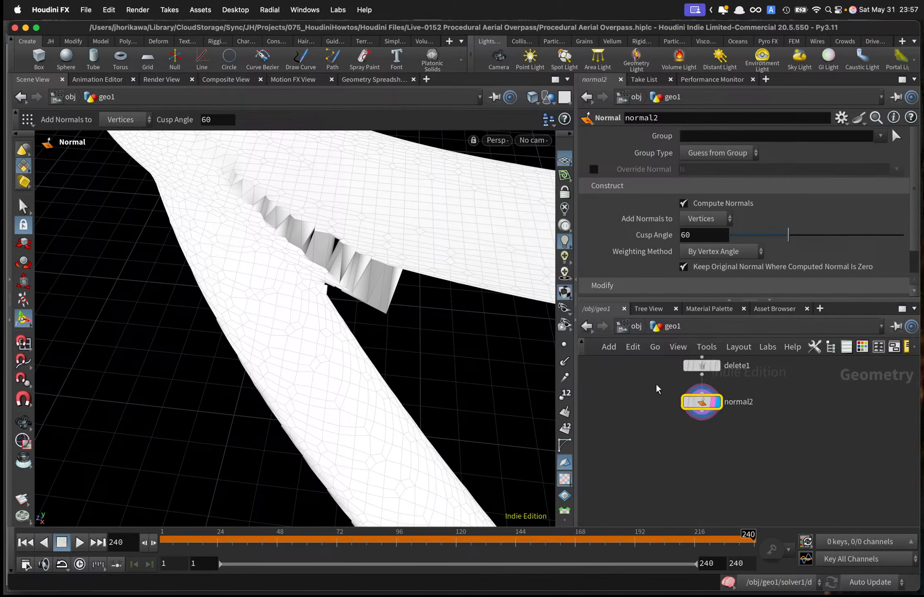
scroll(681, 438, "up", 3)
key("Tab")
type("rem")
key("Return")
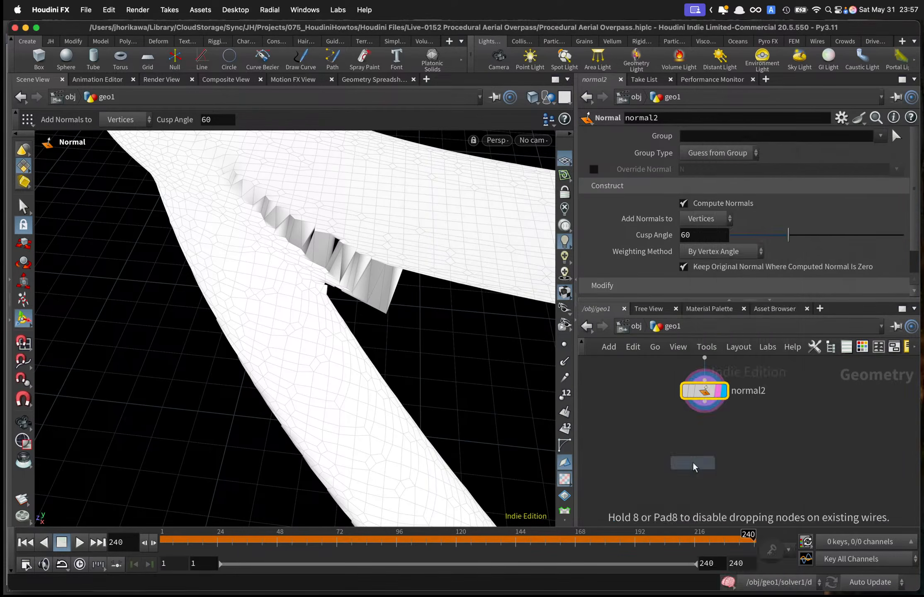
left_click(695, 464)
mouse_move(703, 438)
left_mouse_down()
mouse_move(696, 451)
mouse_move(711, 455)
left_mouse_up()
left_click(724, 462)
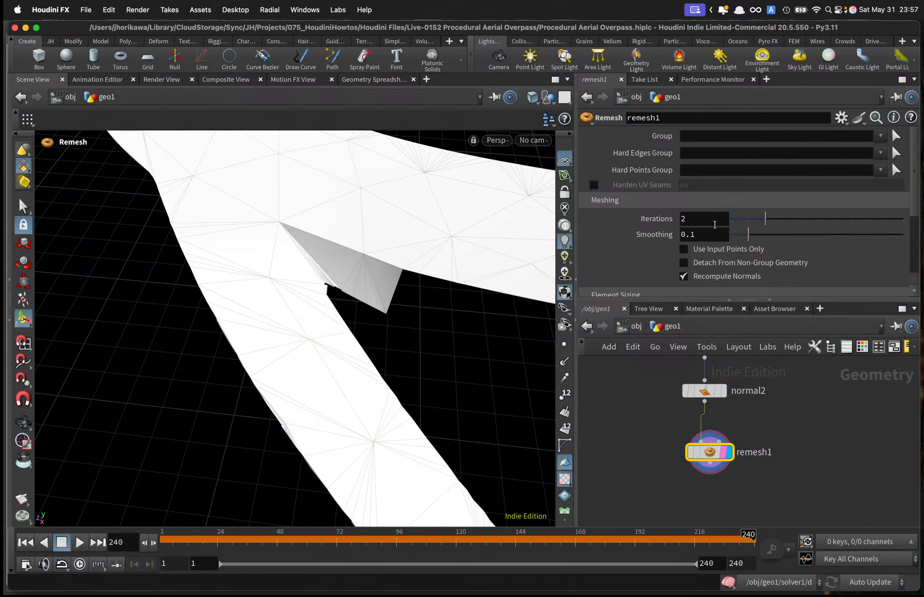
Set the Remesh target size to 0.05 and check the mesh density around the ramp junction.
scroll(715, 225, "down", 4)
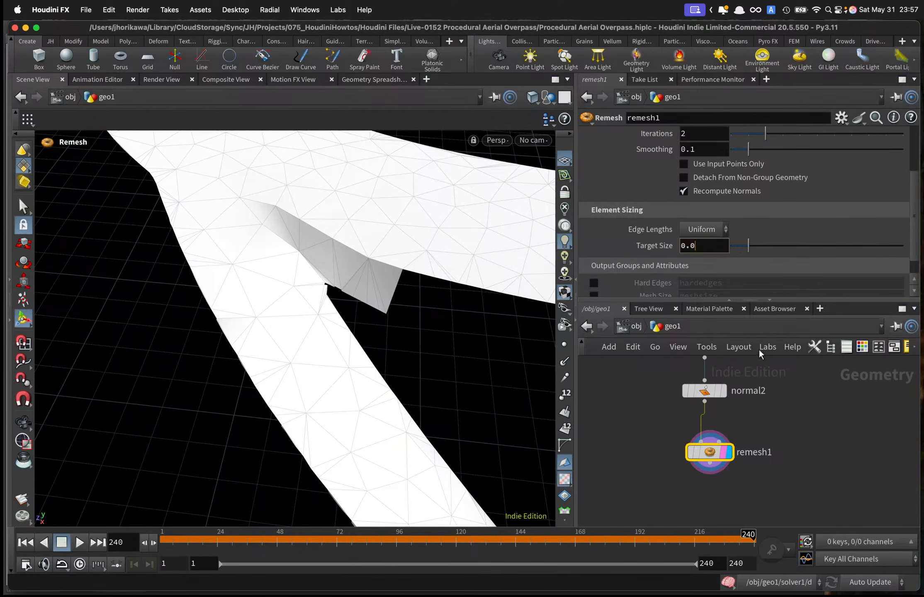
type("5")
key("Return")
right_click_drag(498, 330, 262, 319)
middle_click_drag(411, 308, 231, 307)
left_click_drag(255, 346, 237, 320, "alt")
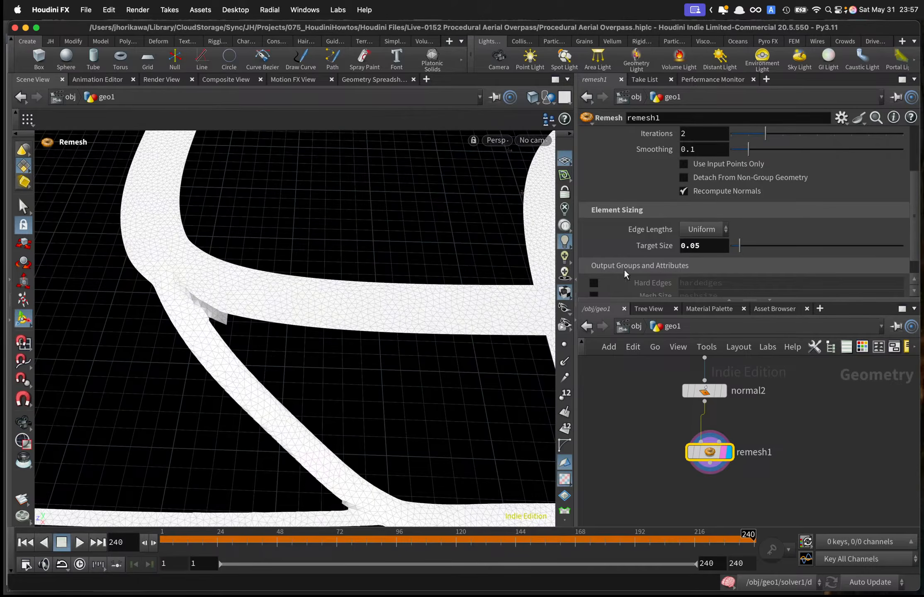
Set the Remesh target size to 0.075.
left_click(695, 245)
type("7")
key("Return")
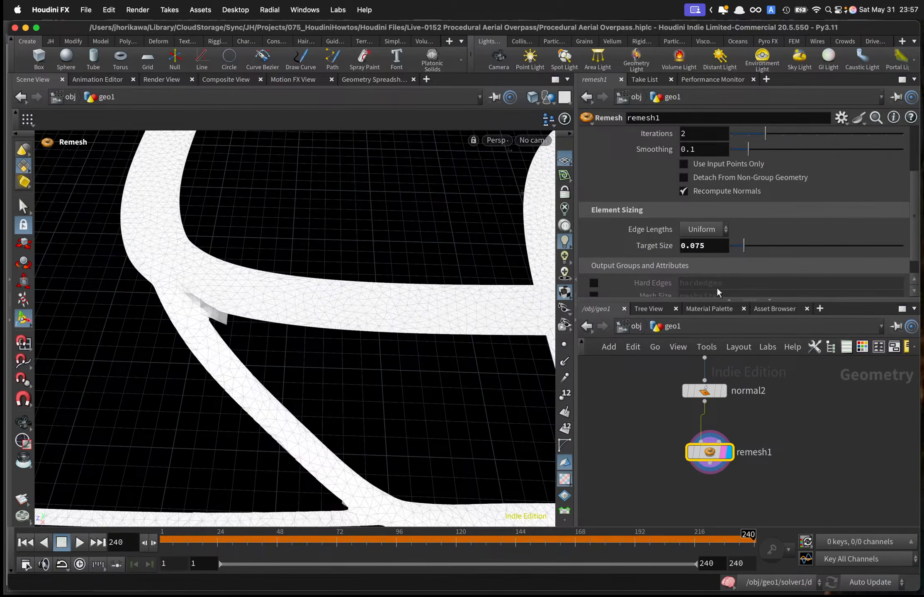
Examine the remeshed road network as a whole and the ramp junction up close.
right_click_drag(372, 342, 145, 359, "alt")
middle_click_drag(432, 374, 128, 319, "alt")
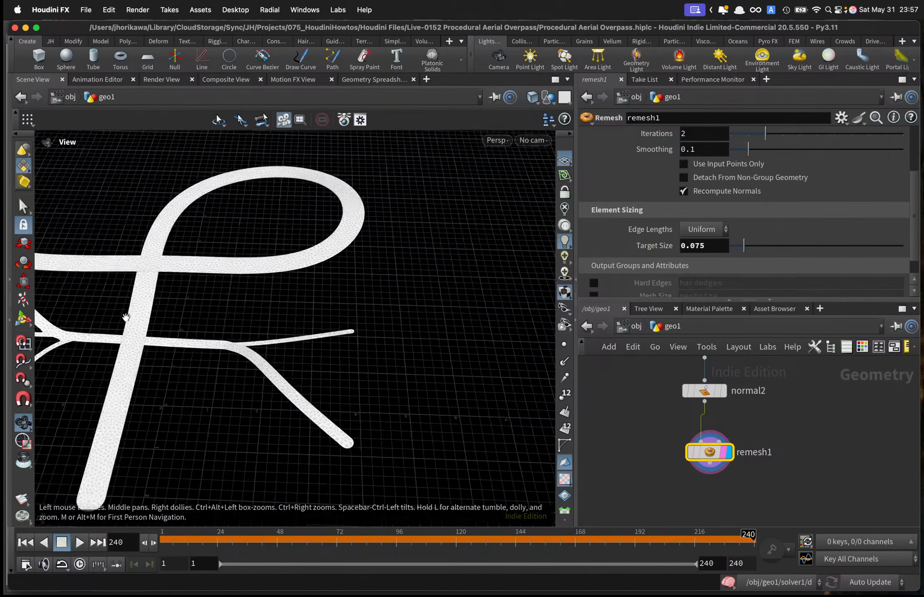
left_click_drag(127, 319, 162, 388, "alt")
right_click_drag(170, 340, 228, 307, "alt")
middle_click_drag(242, 307, 444, 316, "alt")
left_click_drag(443, 316, 371, 251, "alt")
middle_click_drag(228, 253, 268, 301, "alt")
right_click_drag(191, 303, 274, 284, "alt")
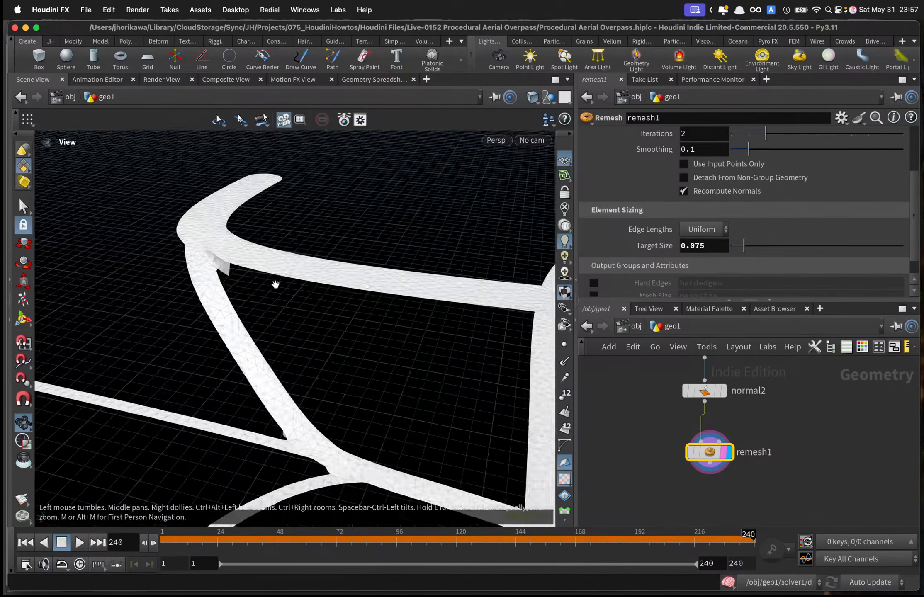
middle_click_drag(224, 274, 253, 287, "alt")
right_click_drag(253, 287, 366, 266, "alt")
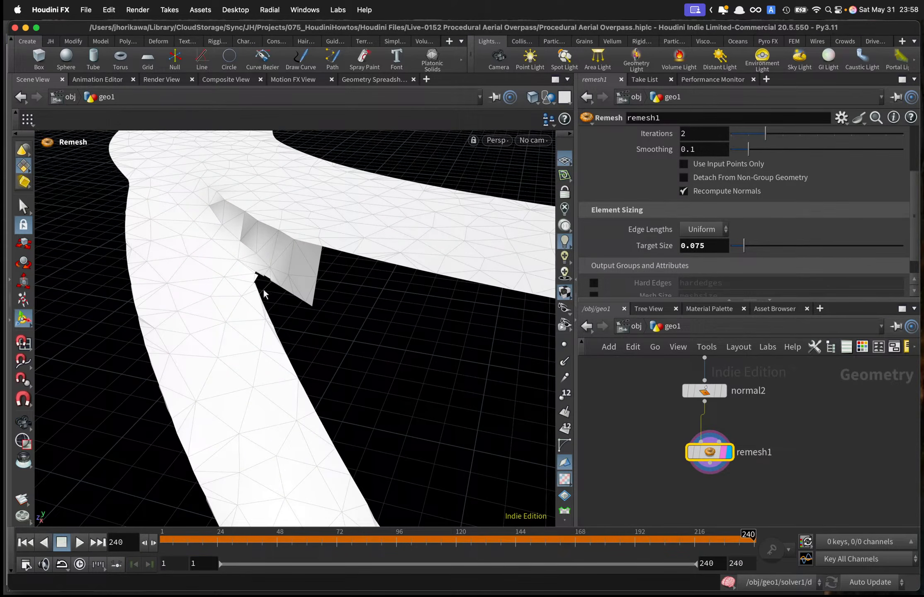
left_click_drag(256, 272, 293, 276, "alt")
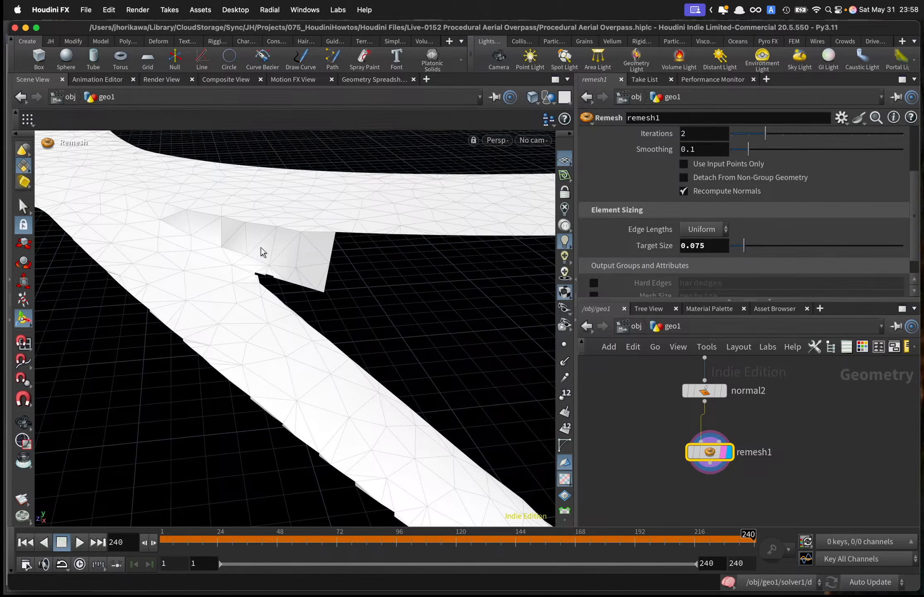
Examine the side edges of the remeshed ramp from several angles.
right_click_drag(223, 246, 163, 256, "alt")
left_click_drag(163, 256, 241, 276, "alt")
right_click_drag(241, 277, 186, 296, "alt")
left_click_drag(186, 296, 227, 274, "alt")
right_click_drag(226, 274, 392, 248, "alt")
left_click_drag(391, 248, 344, 265, "alt")
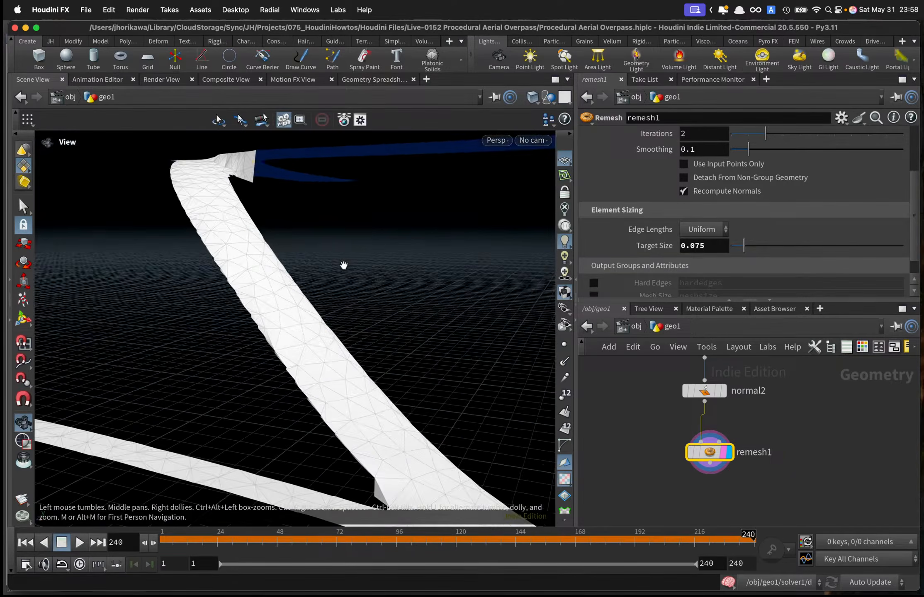
right_click_drag(345, 264, 294, 259, "alt")
left_click_drag(264, 263, 253, 279, "alt")
right_click_drag(205, 256, 279, 241, "alt")
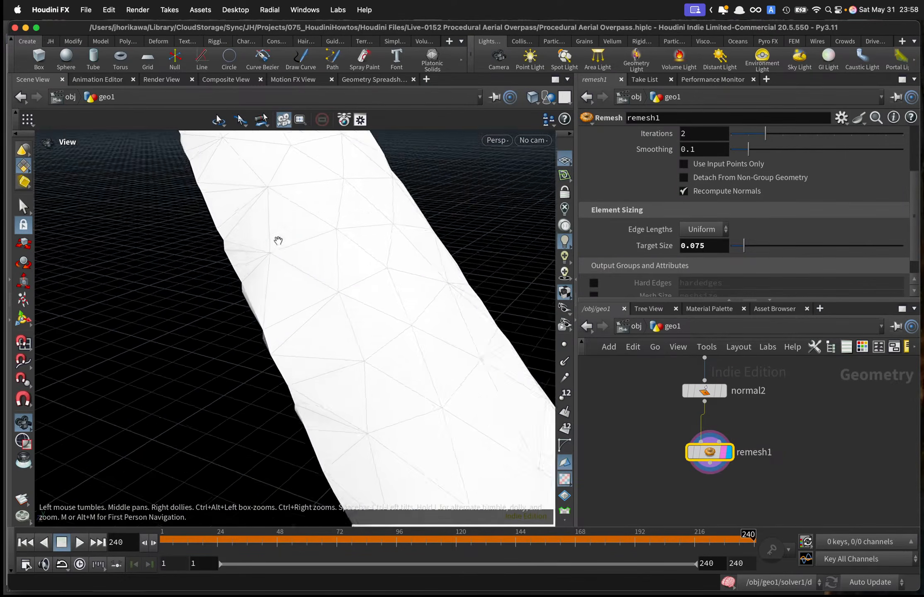
left_click_drag(278, 241, 310, 268, "alt")
right_click_drag(311, 269, 273, 268, "alt")
Display the move_h wrangle's output and examine the ramp's side edge at that stage.
scroll(755, 457, "down", 6)
middle_click_drag(756, 407, 758, 450)
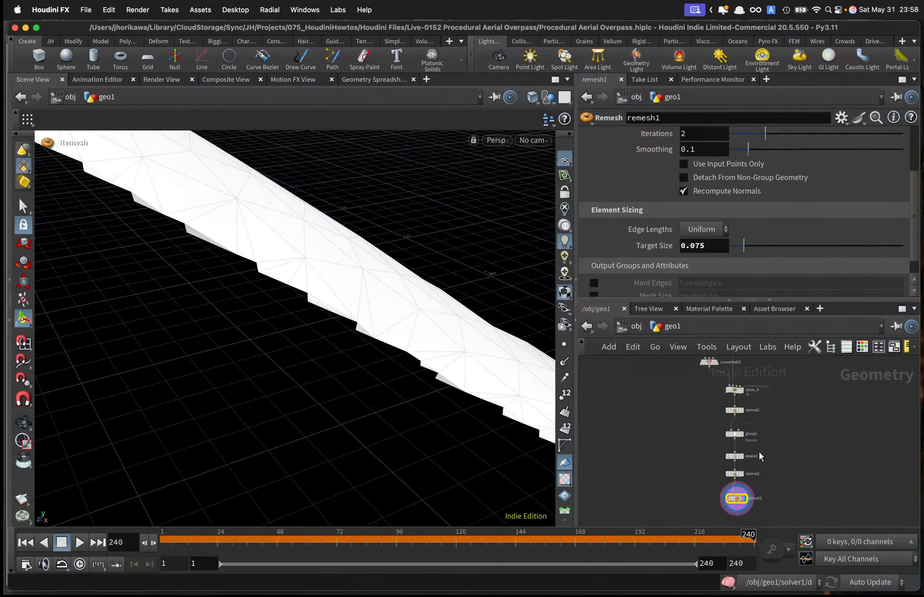
scroll(735, 397, "up", 6)
left_click(750, 379)
left_click(732, 379)
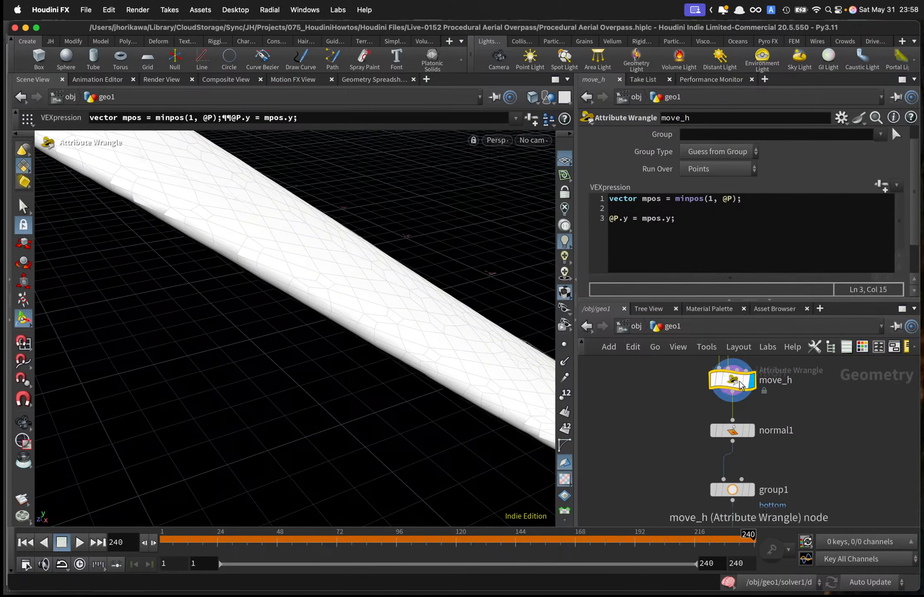
left_click_drag(347, 292, 244, 352, "alt")
scroll(722, 400, "down", 4)
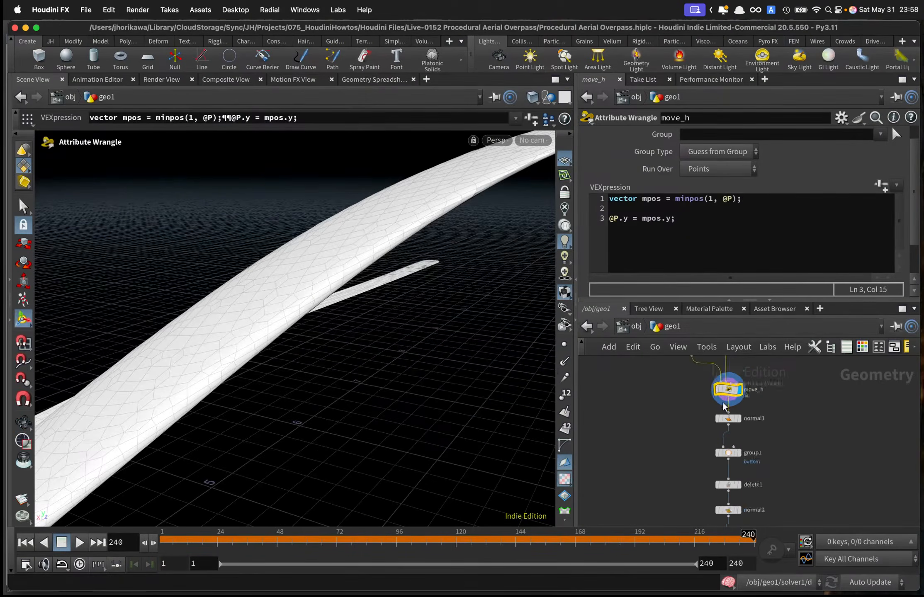
Display normal1's output for comparison and return the display to remesh1 to review the branching roads.
scroll(739, 420, "up", 5)
left_click(730, 406)
scroll(748, 398, "down", 4)
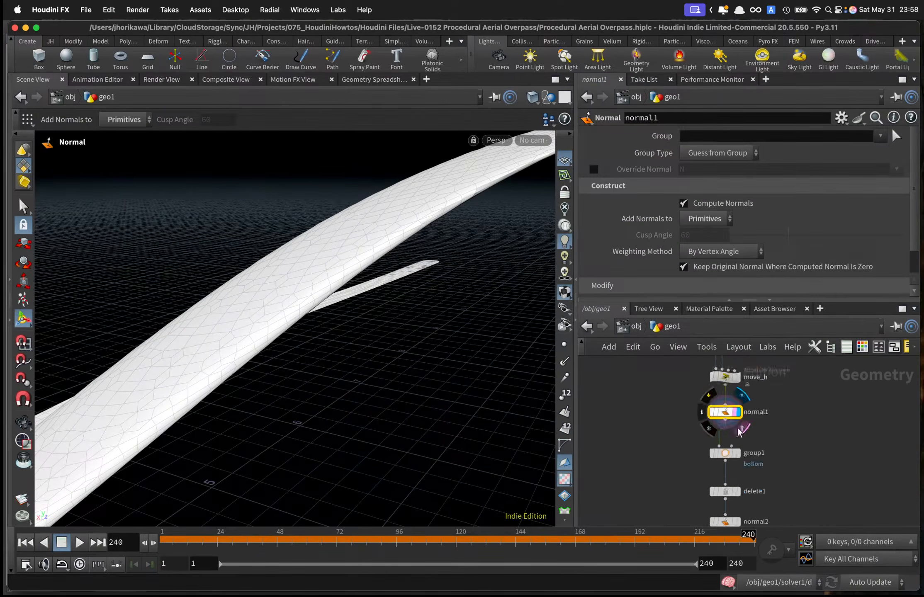
scroll(754, 439, "up", 4)
left_click(740, 482)
left_click(745, 482)
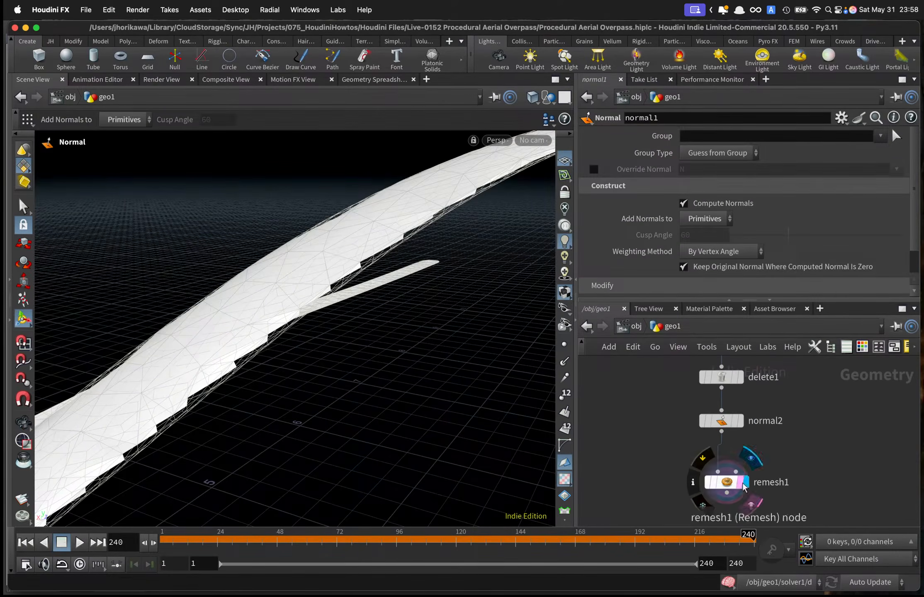
left_click(708, 476)
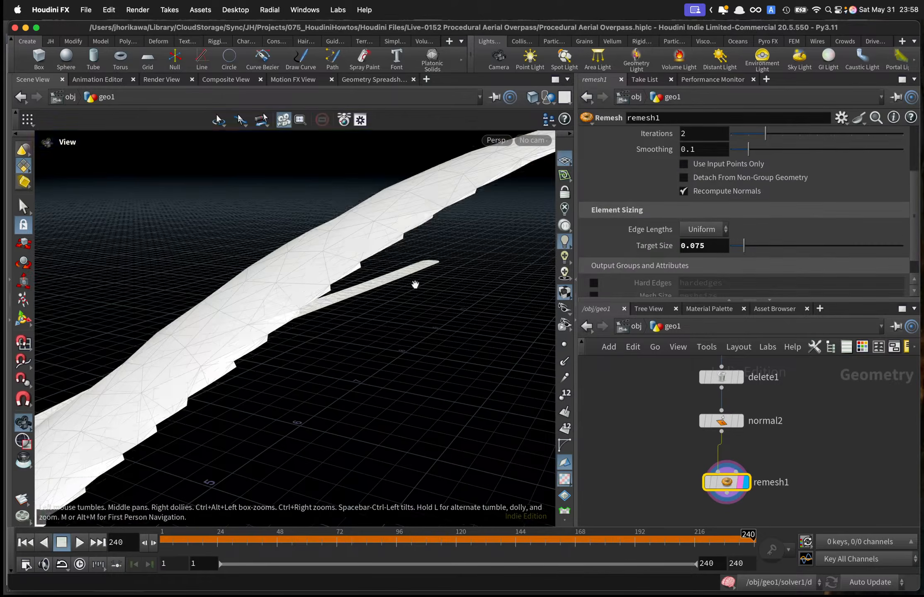
left_click_drag(416, 284, 397, 293)
left_click_drag(319, 314, 180, 327)
key("space")
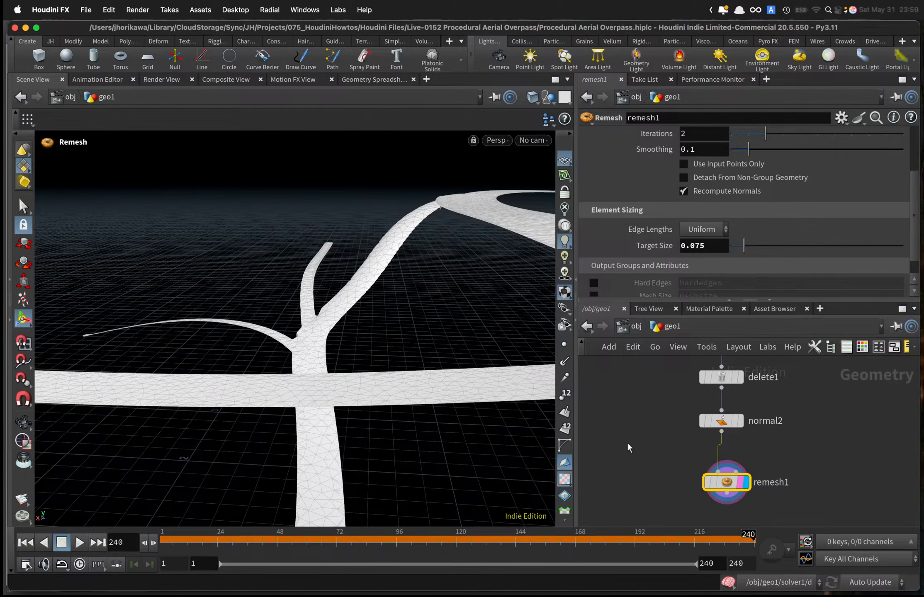
Add a Fuse node after remesh1 with its default snap distance of 0.001 and display its output.
left_click_drag(726, 486, 721, 481)
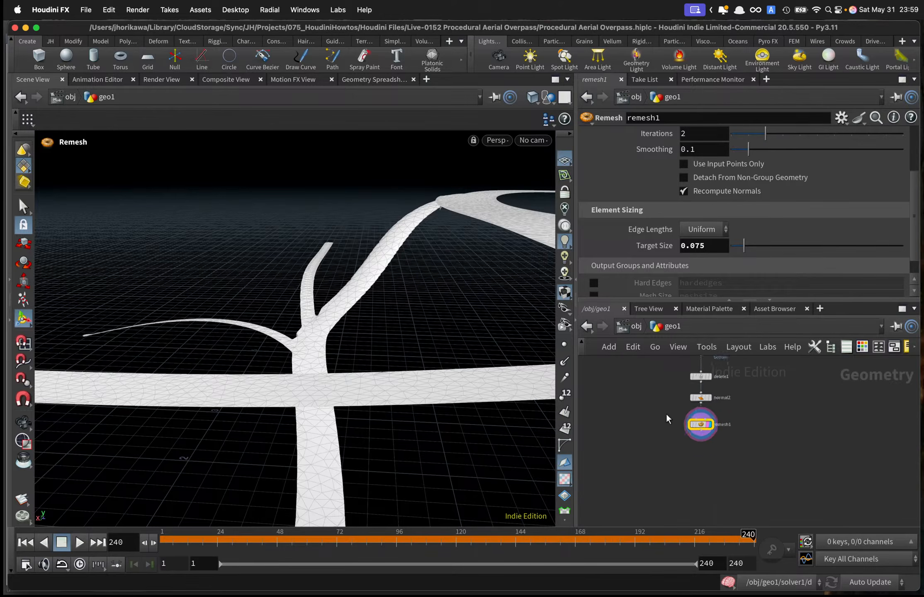
key("Tab")
type("fuse")
key("Return")
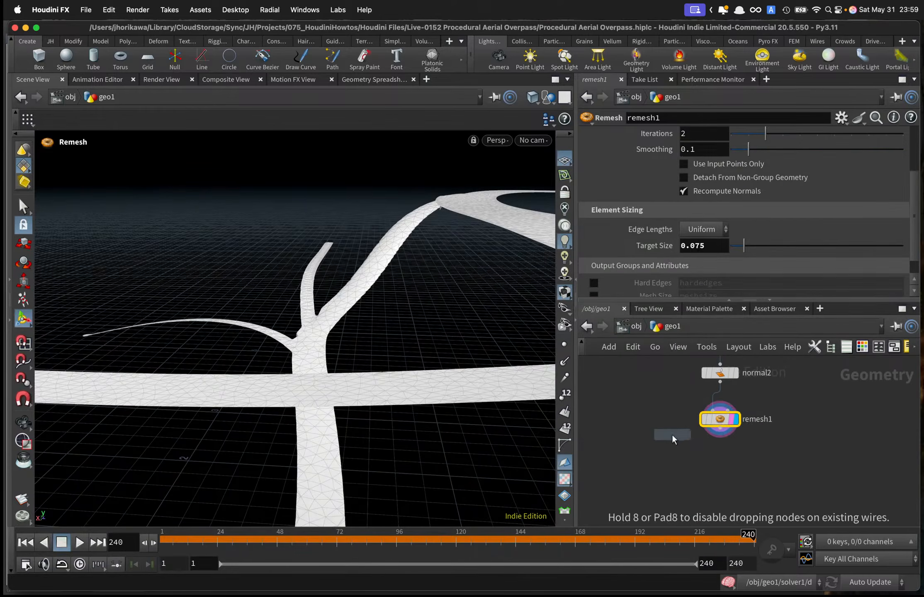
left_click(719, 472)
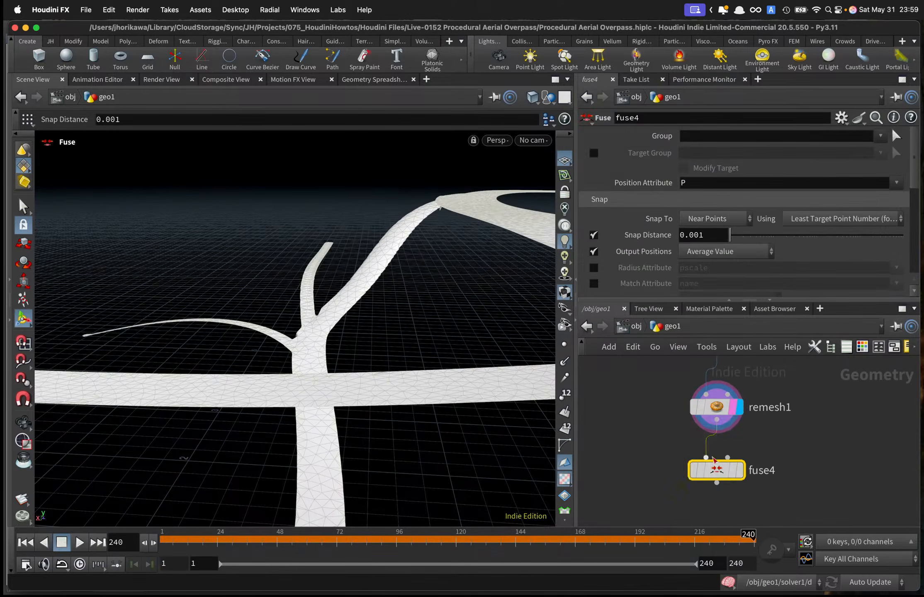
middle_click(712, 474)
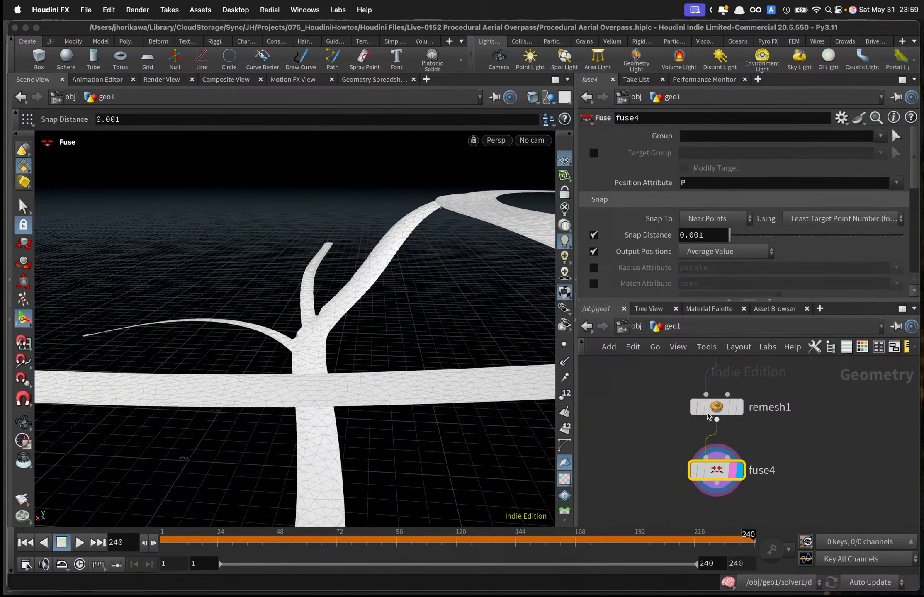
Compare the geometry information of remesh1 and fuse4.
middle_click(708, 400)
middle_click(712, 405)
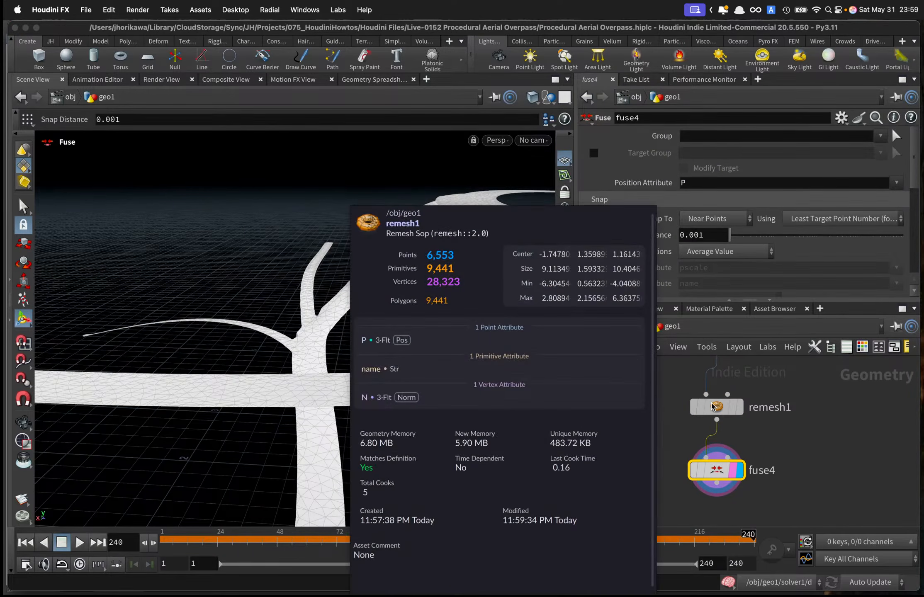
middle_click(714, 474)
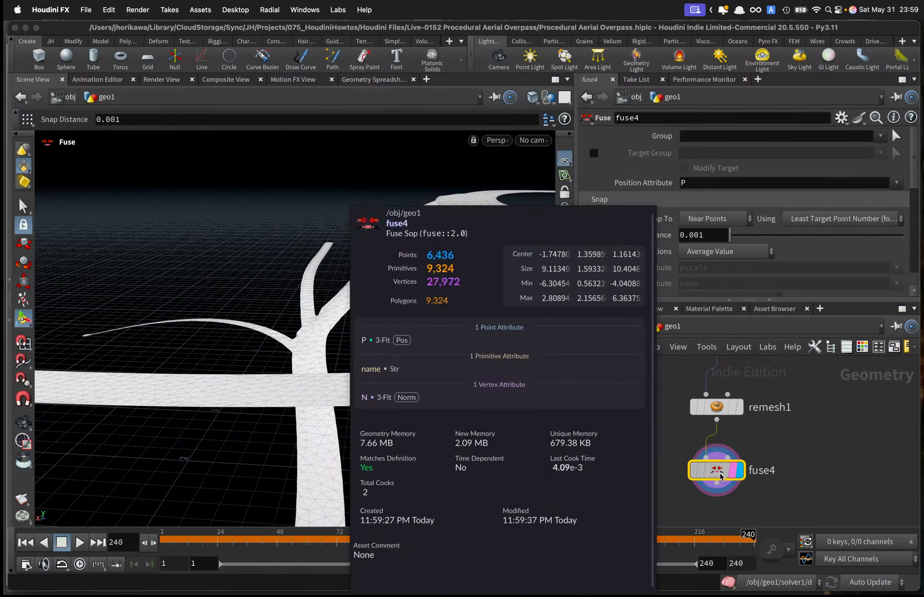
Add a Divide node after fuse4, display its output and enable Remove Shared Edges.
left_click_drag(711, 472, 639, 475)
middle_click_drag(665, 524, 653, 428)
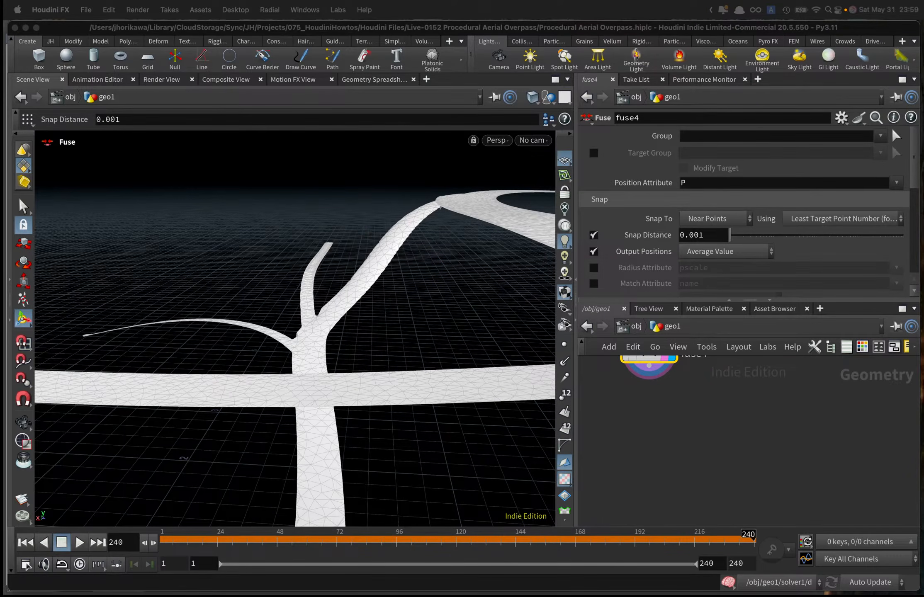
left_click(617, 444)
key("Tab")
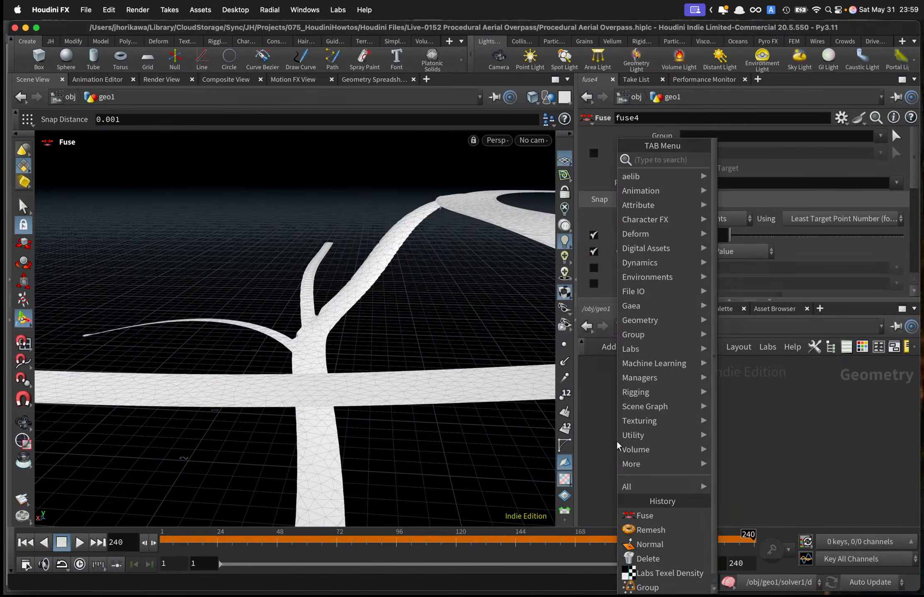
type("fuse")
key("Return")
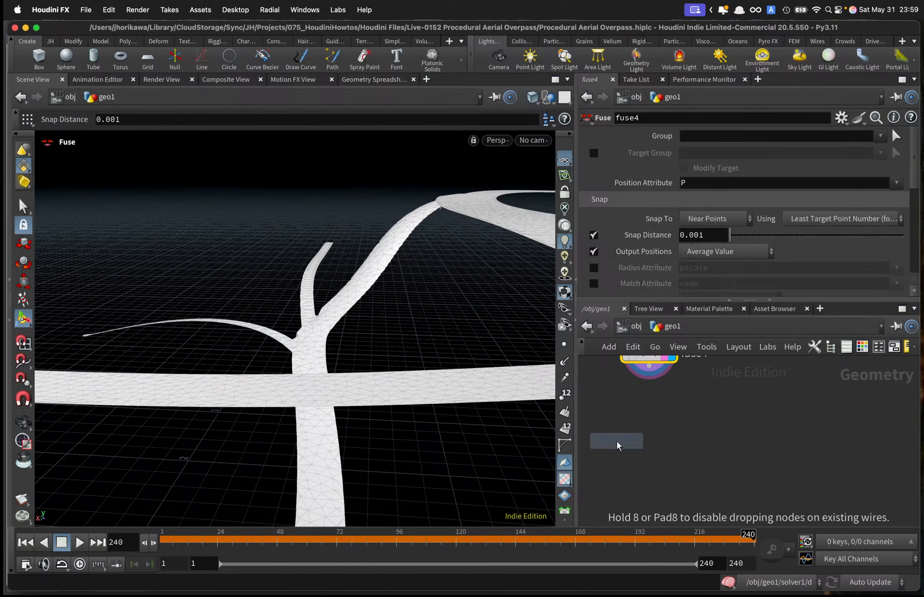
left_click(649, 447)
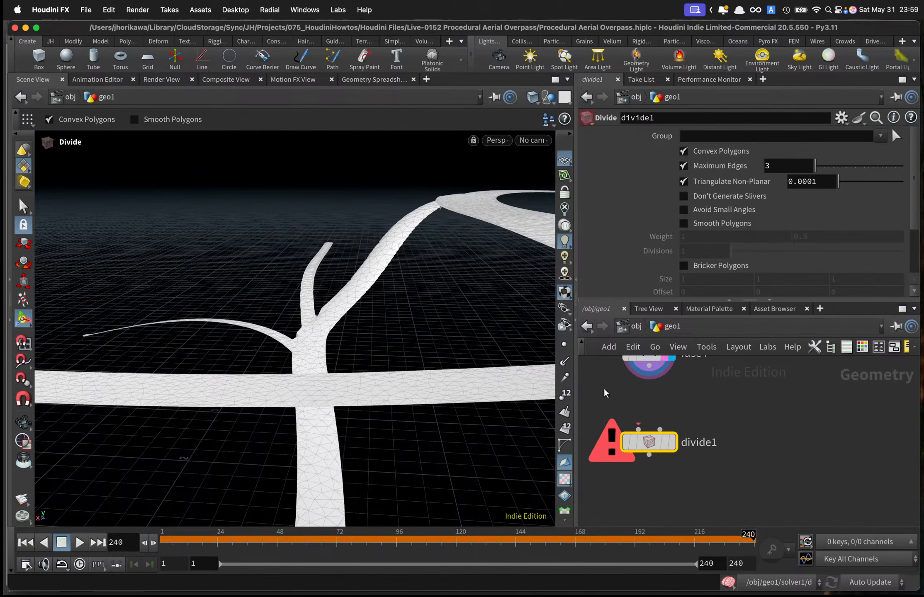
left_click_drag(650, 366, 638, 426)
left_click(672, 442)
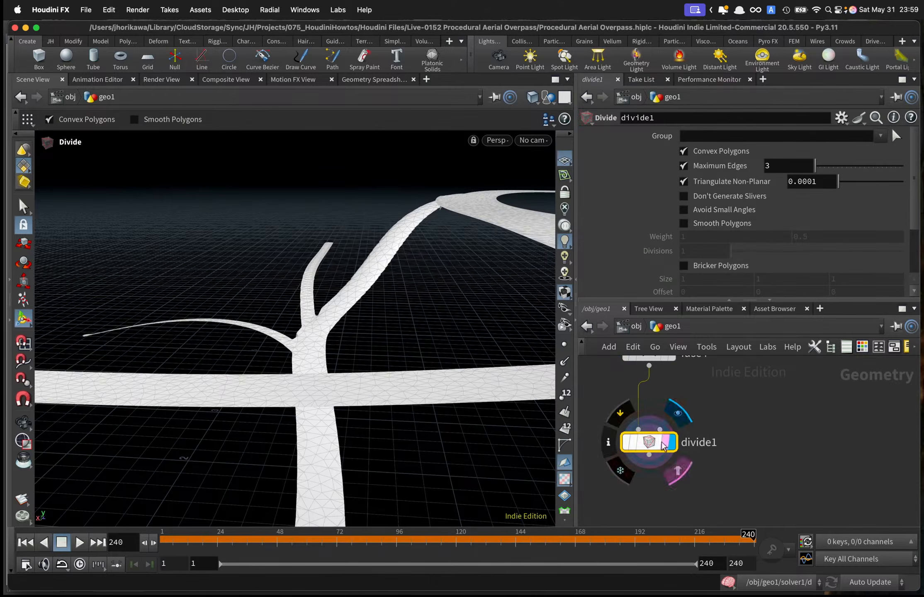
scroll(706, 252, "down", 3)
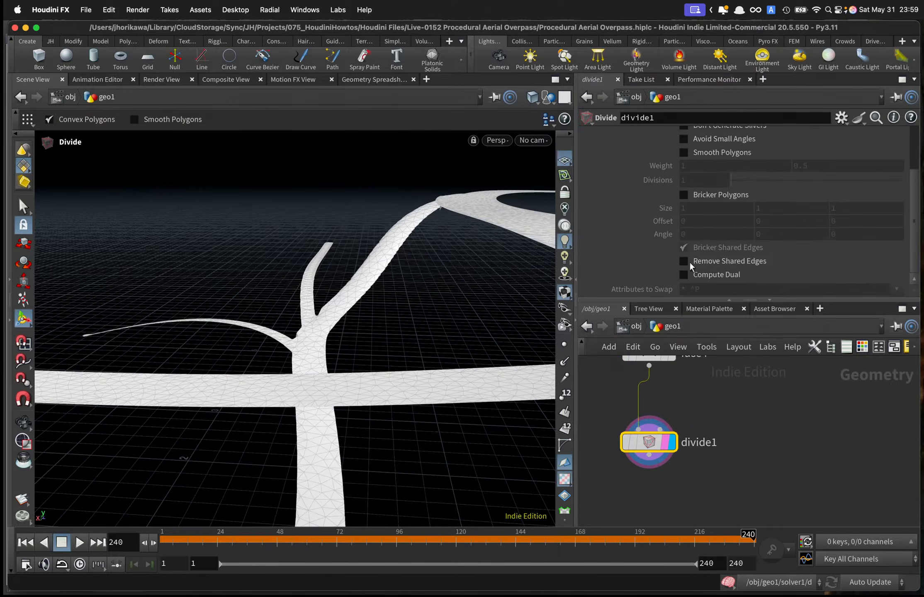
left_click(739, 262)
Add a PolyPath node, connect it to divide1's output and display the resulting road outlines.
key("Tab")
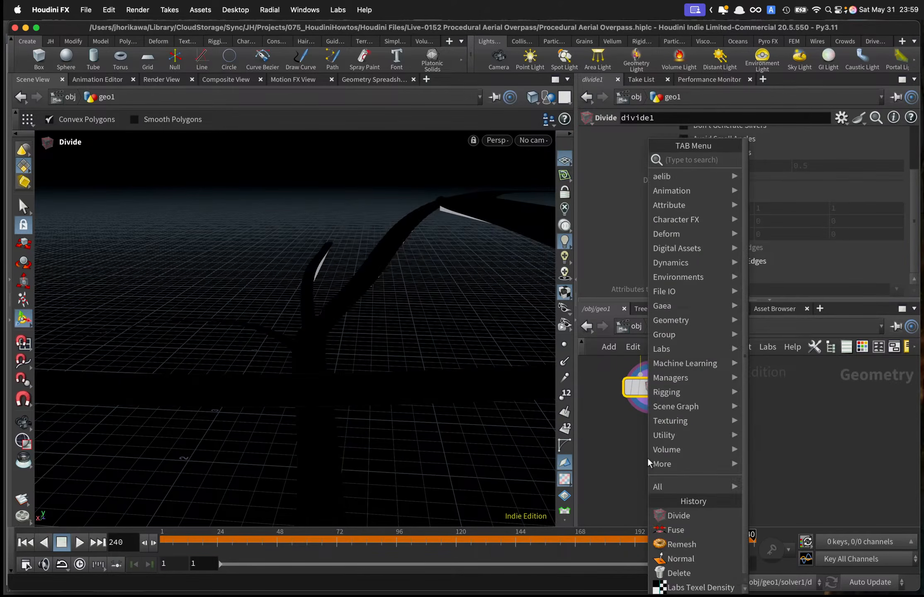
type("polypath")
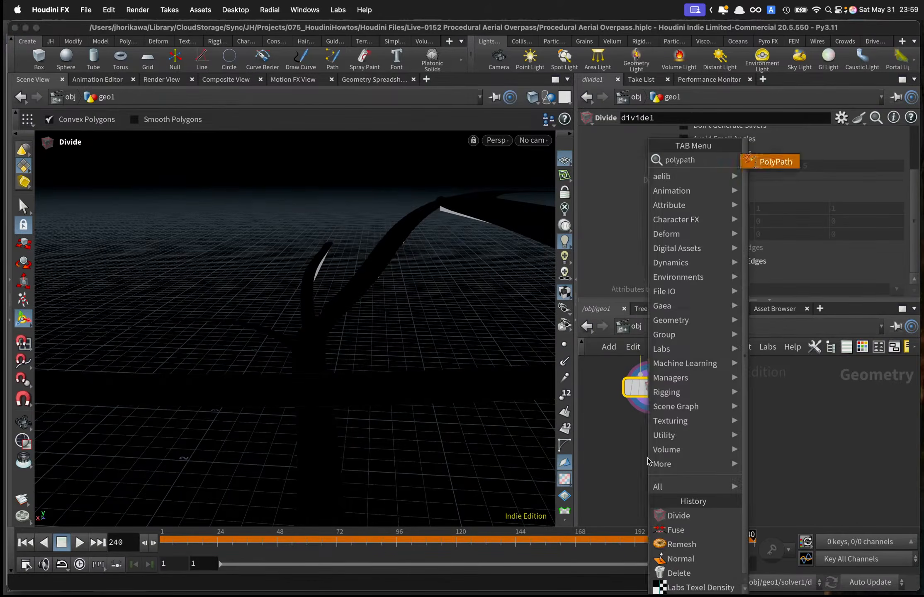
key("Return")
left_click(647, 458)
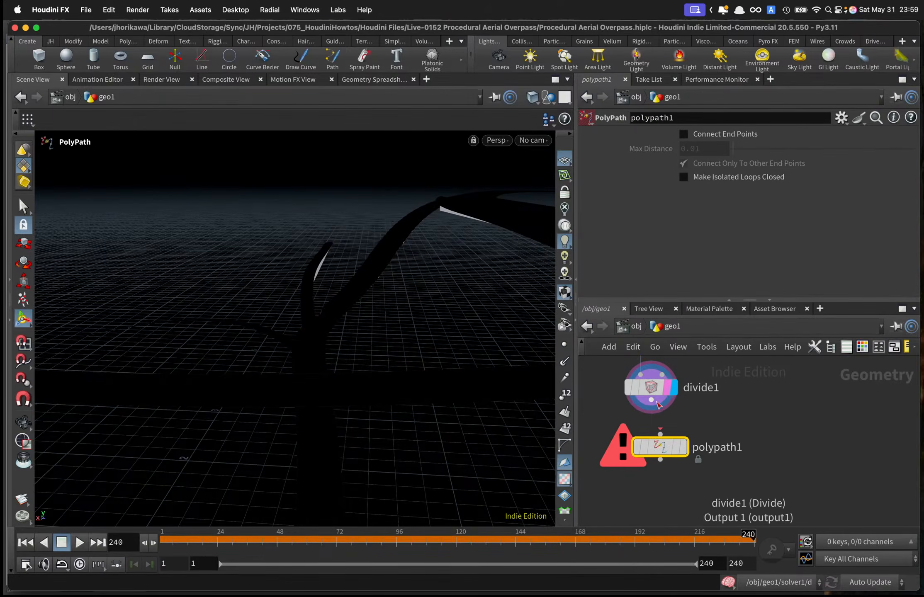
left_click(661, 433)
left_click(651, 399)
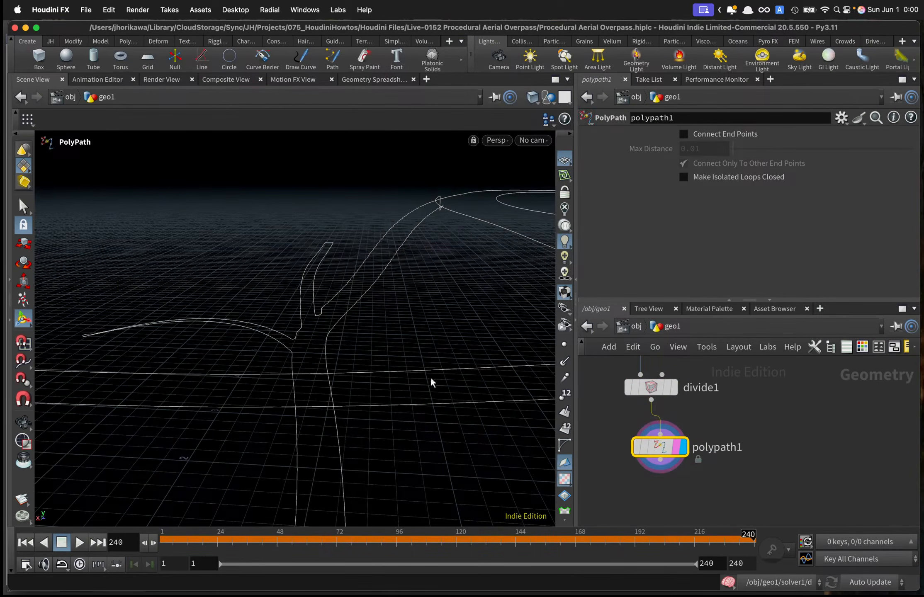
Examine the outline curves where the road branches meet and align polypath1 directly beneath divide1.
key("Escape")
mouse_move(301, 355)
left_mouse_down()
mouse_move(416, 364)
mouse_move(394, 371)
mouse_move(250, 293)
mouse_move(372, 325)
mouse_move(299, 359)
left_mouse_up()
middle_click_drag(299, 359, 364, 379)
right_click_drag(365, 380, 377, 268)
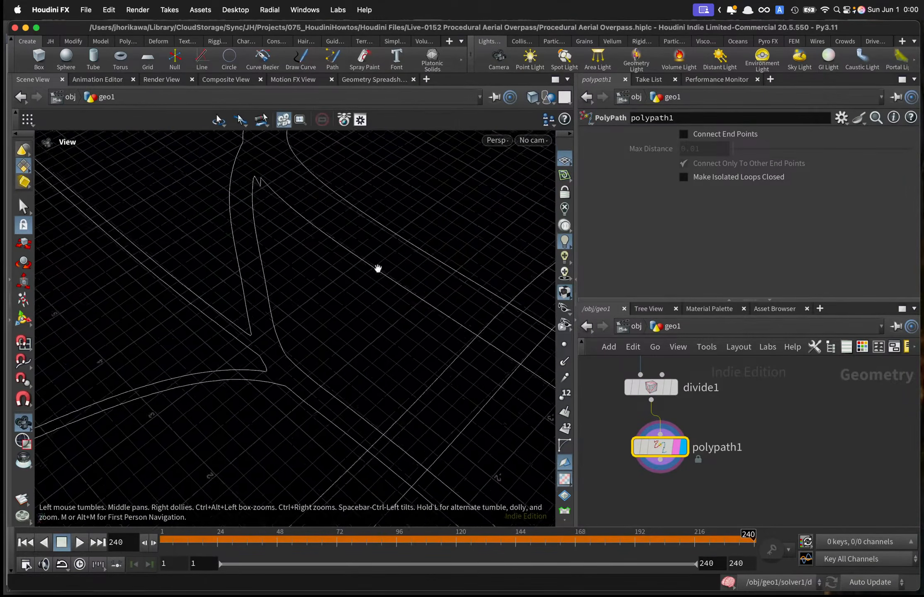
left_click_drag(377, 268, 436, 345)
scroll(694, 435, "down", 5)
scroll(680, 438, "up", 3)
left_click_drag(672, 447, 663, 447)
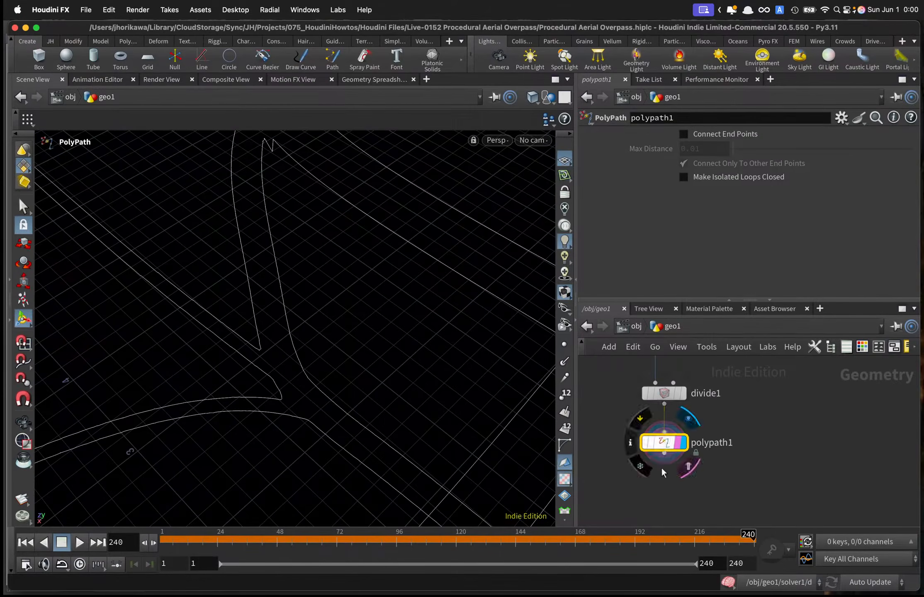
Add a Smooth node after polypath1 and display its output.
middle_click_drag(642, 487, 640, 457)
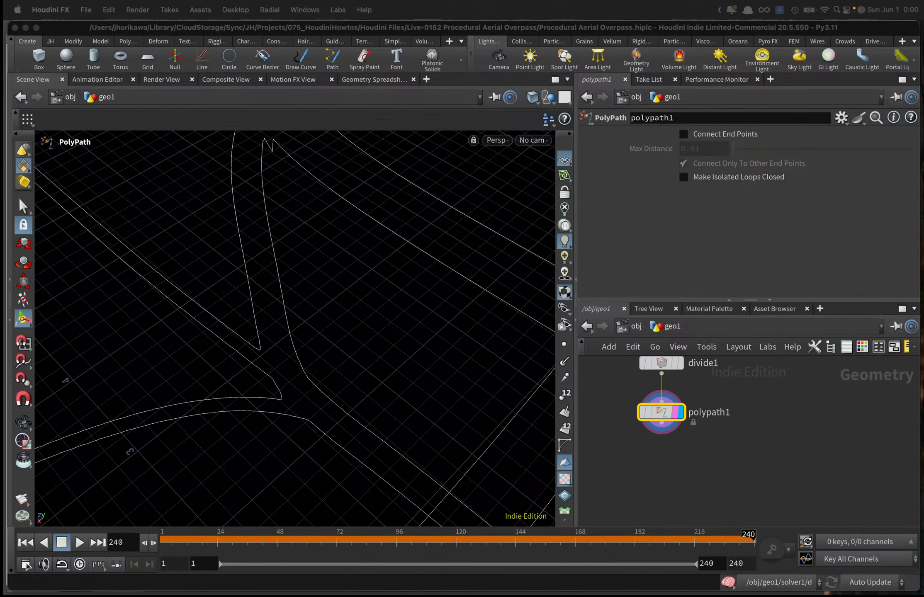
left_click(682, 471)
key("Tab")
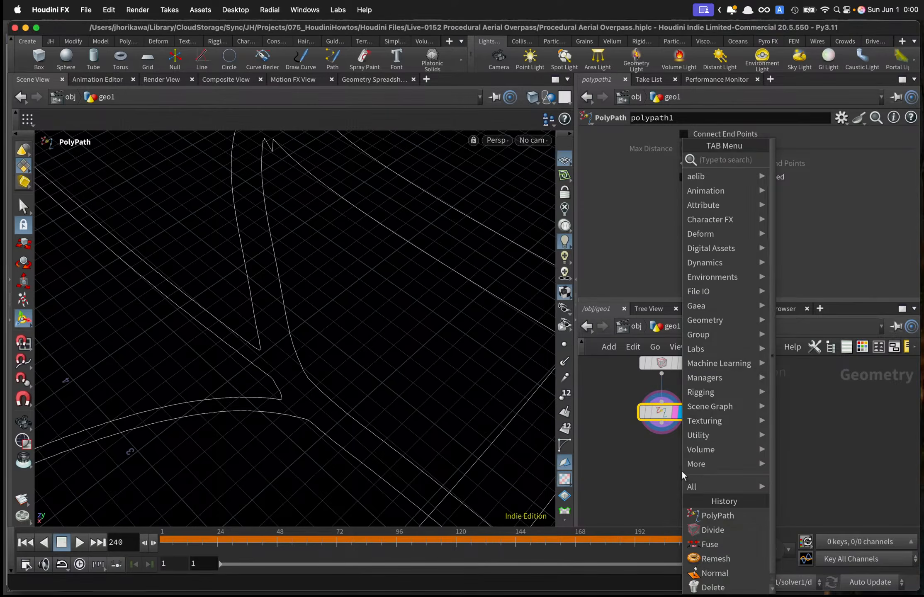
type("resam")
key("Return")
left_click(681, 473)
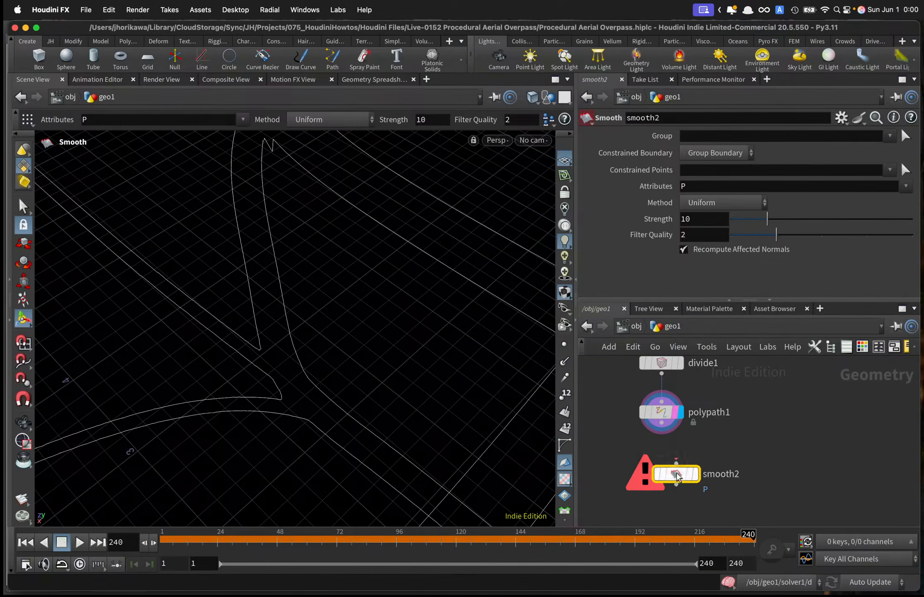
left_click(681, 472)
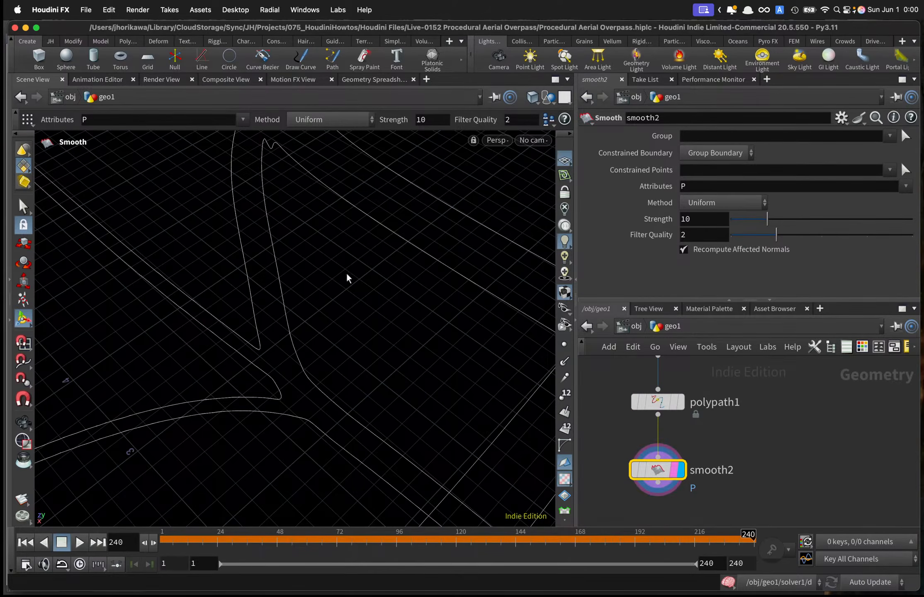
Raise smooth2's strength to 50 and further to 100 while viewing the jagged branch corner up close.
key("Escape")
left_click_drag(346, 272, 332, 224)
key("Return")
left_click_drag(767, 218, 913, 223)
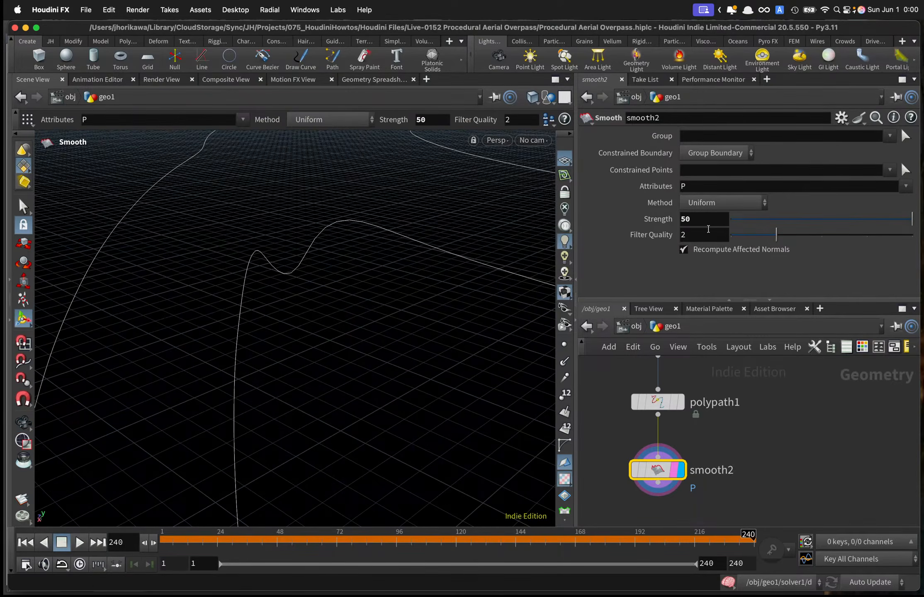
middle_click_drag(716, 220, 685, 217)
left_click_drag(695, 222, 658, 222)
type("100")
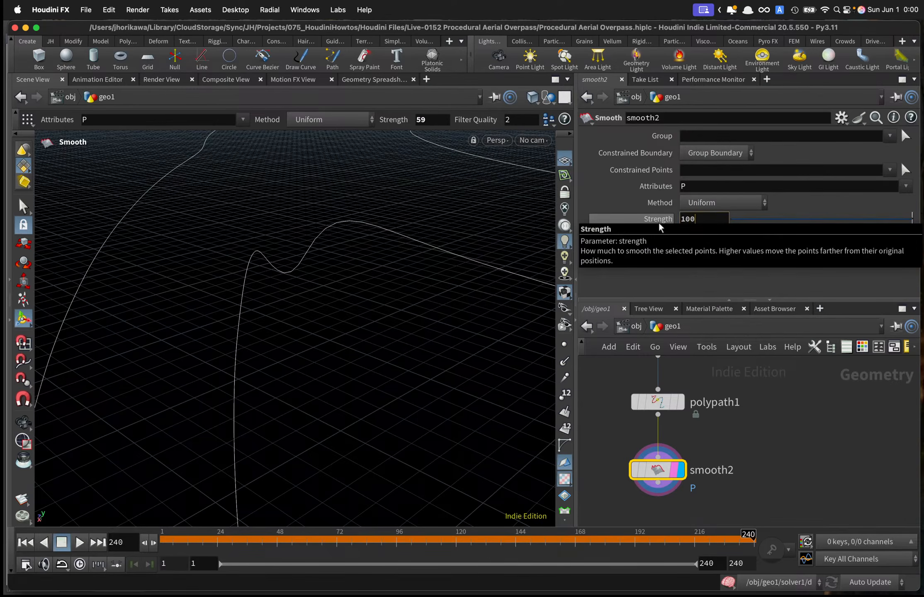
key("Return")
Overlay polypath1's unsmoothed curve on smooth2's output and compare the two at the jagged branch corner.
key("Escape")
left_click_drag(483, 258, 313, 195)
key("Return")
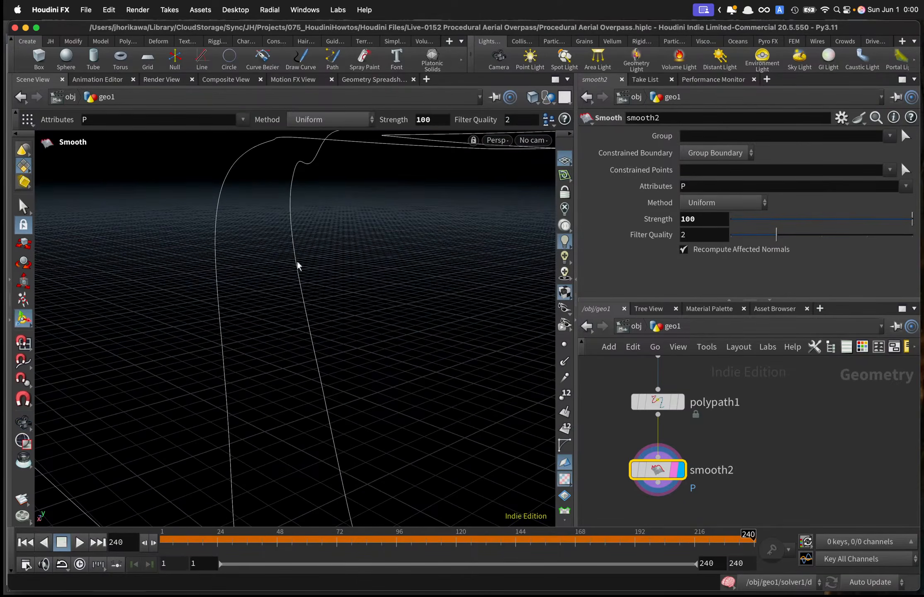
left_click(675, 404)
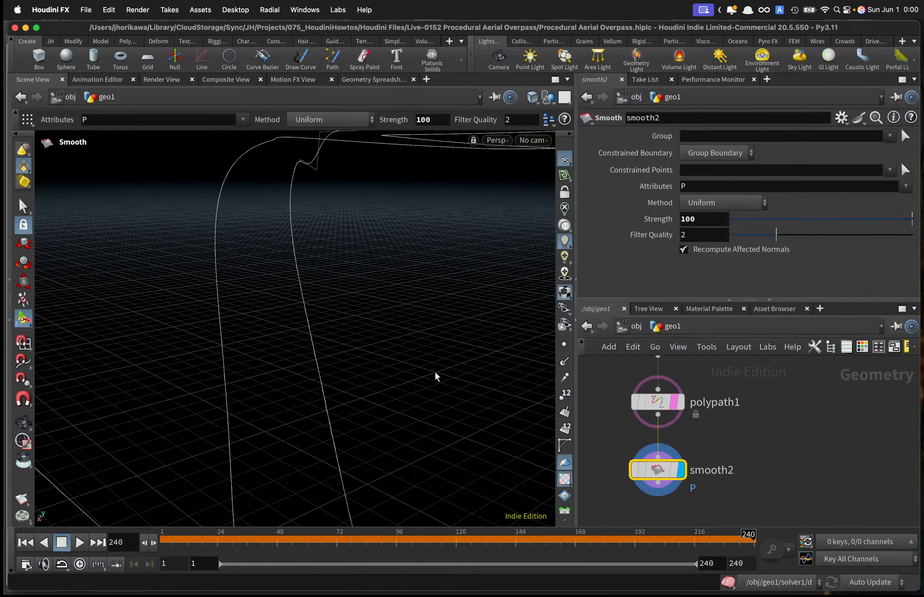
left_click_drag(434, 378, 328, 337, "alt")
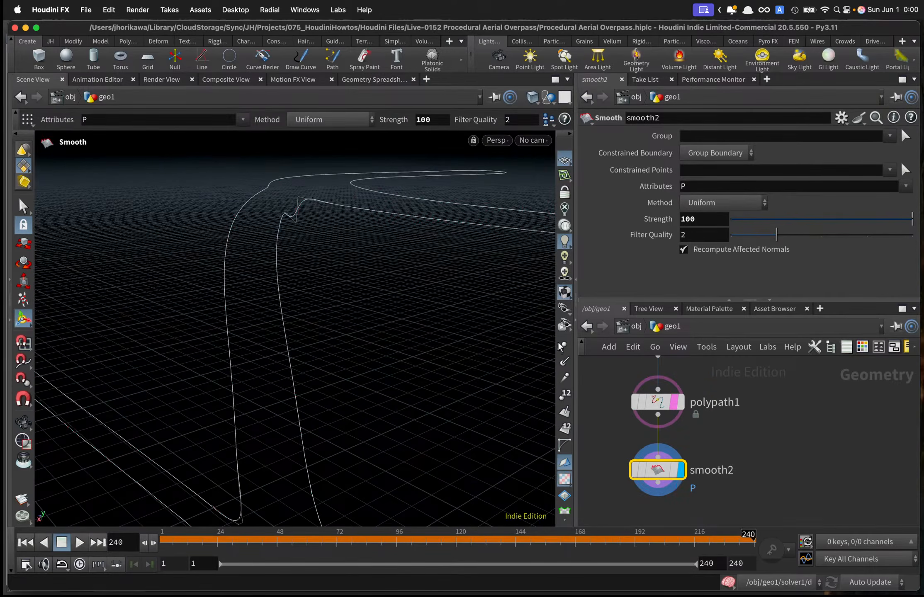
left_click_drag(472, 303, 309, 195, "alt")
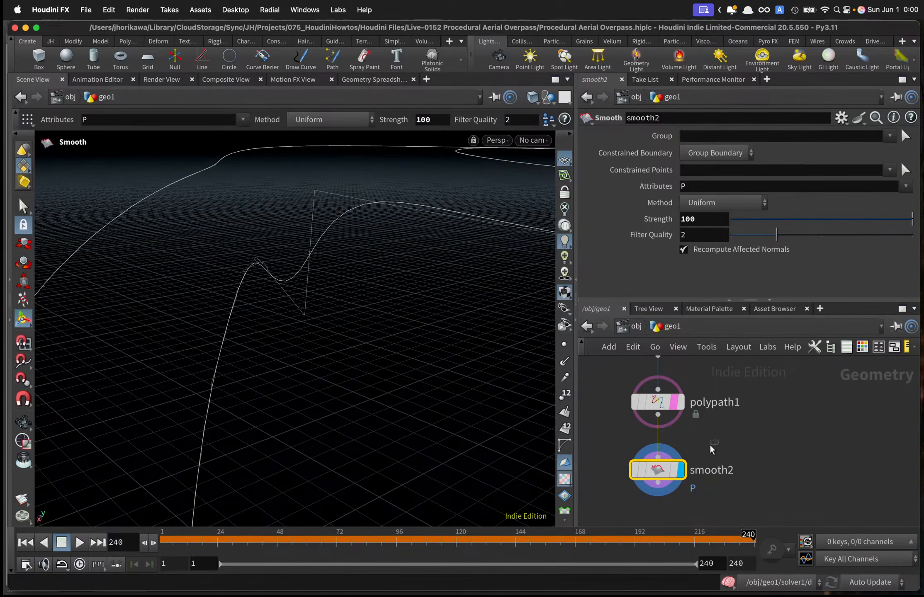
scroll(709, 449, "down", 3)
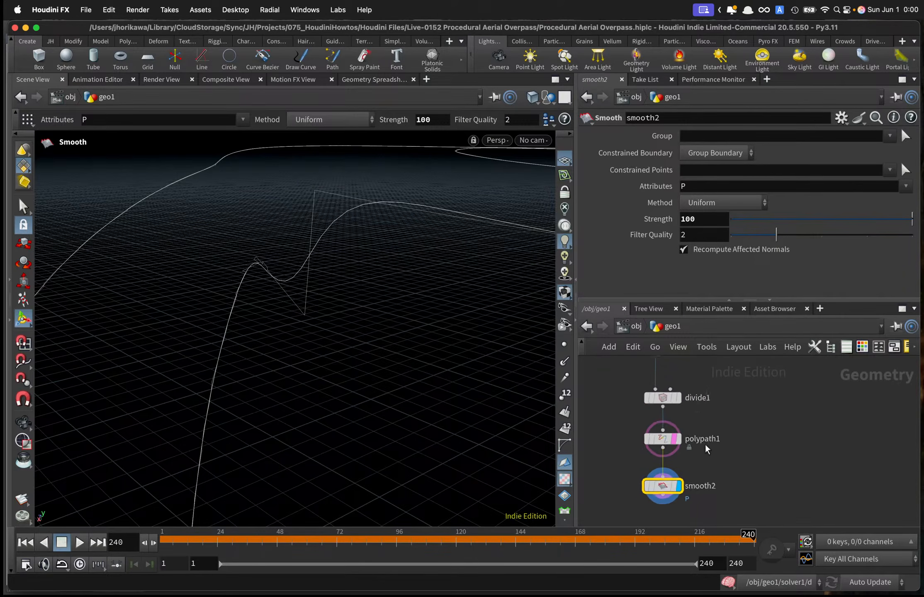
scroll(706, 443, "up", 2)
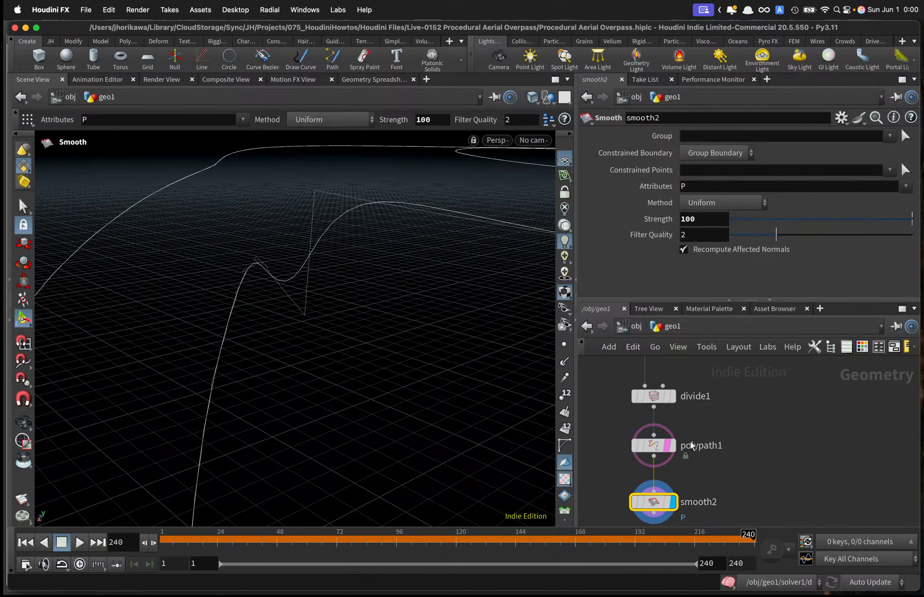
left_click(564, 347)
left_click(564, 347)
Set smooth2's strength to 200 and review the smoothed outlines around the branches.
scroll(689, 476, "down", 3)
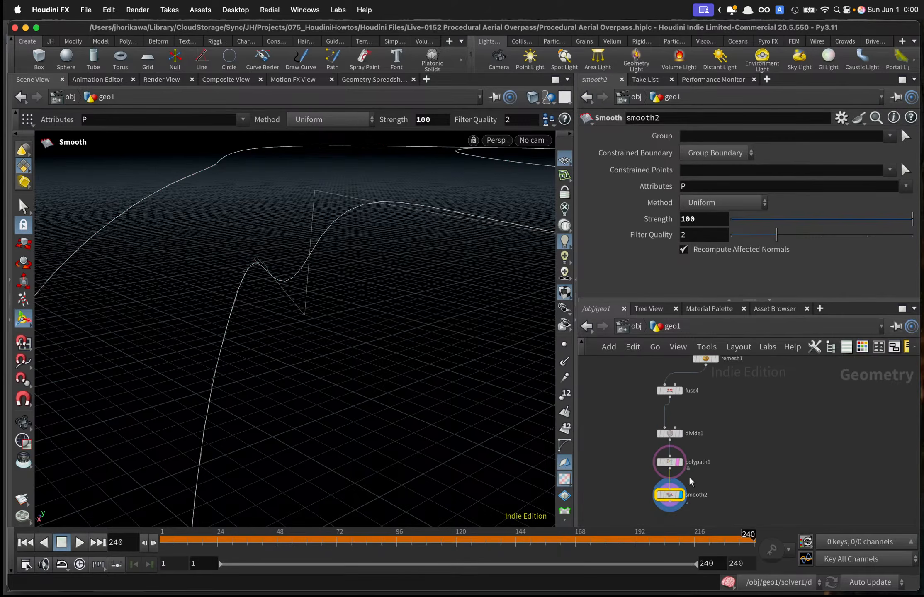
middle_click_drag(703, 470, 703, 430)
scroll(692, 467, "up", 2)
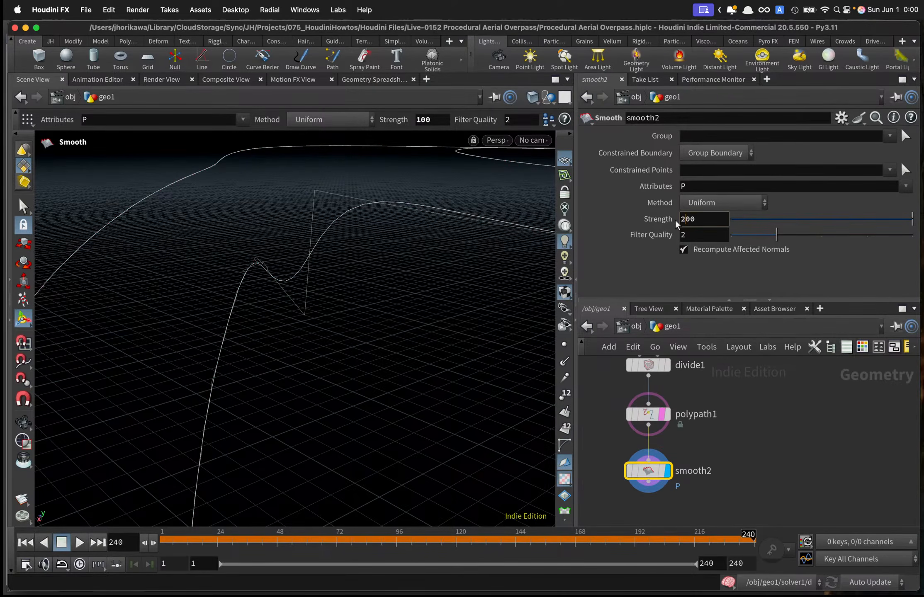
key("Return")
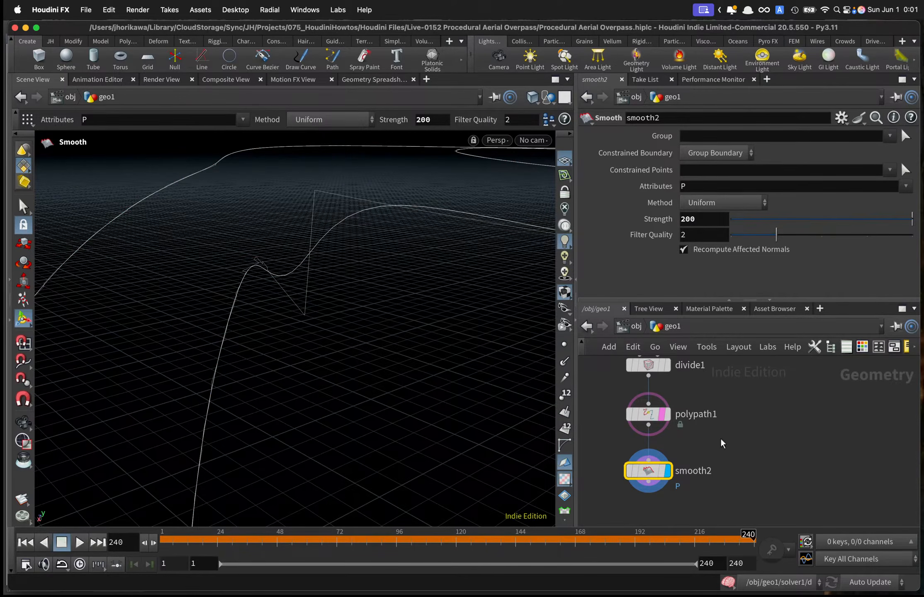
key("Escape")
left_click_drag(306, 286, 286, 302)
key("Return")
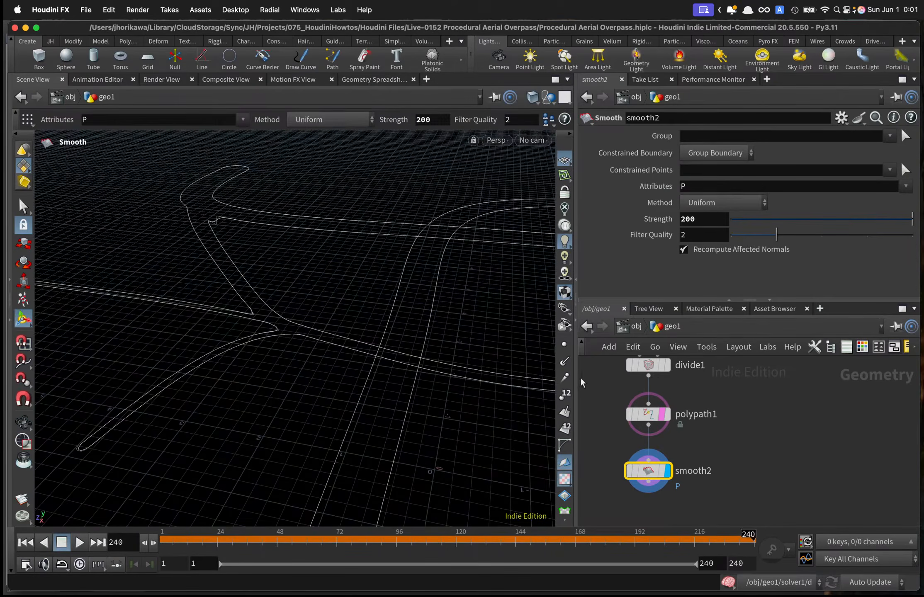
Set remesh1's target size to 0.1.
scroll(705, 426, "down", 5)
middle_click_drag(742, 405, 740, 476)
scroll(709, 427, "up", 4)
left_click(703, 383)
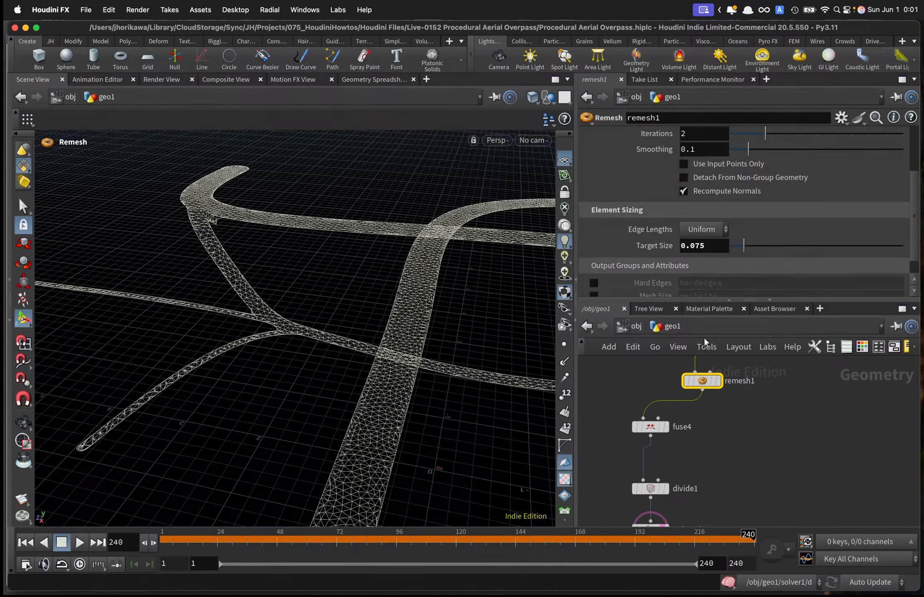
left_click(692, 245)
type("0.1")
key("Return")
Remove the polypath1 overlay by returning the render flag to smooth2, and examine the smoothed outlines of the whole road network.
scroll(709, 424, "down", 5)
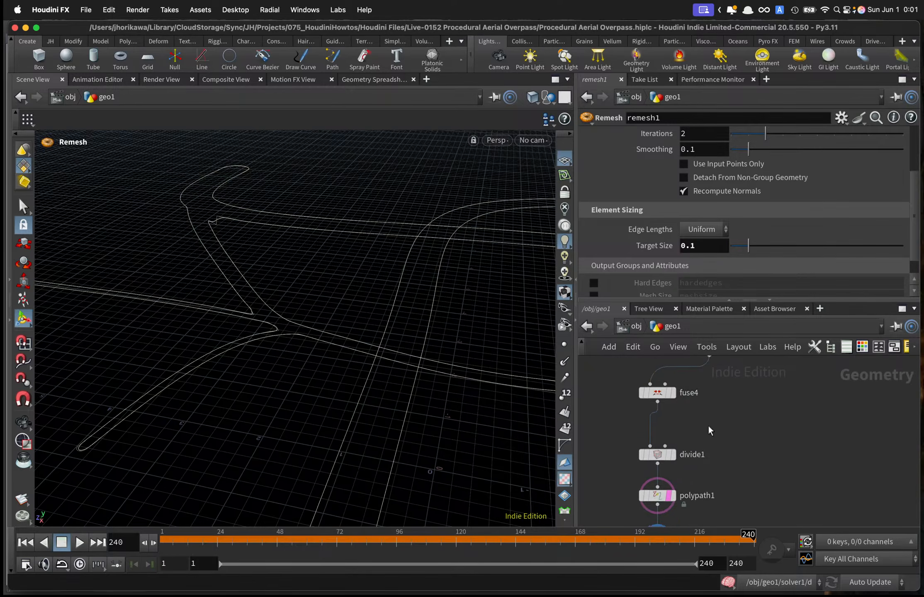
middle_click_drag(685, 463, 696, 402)
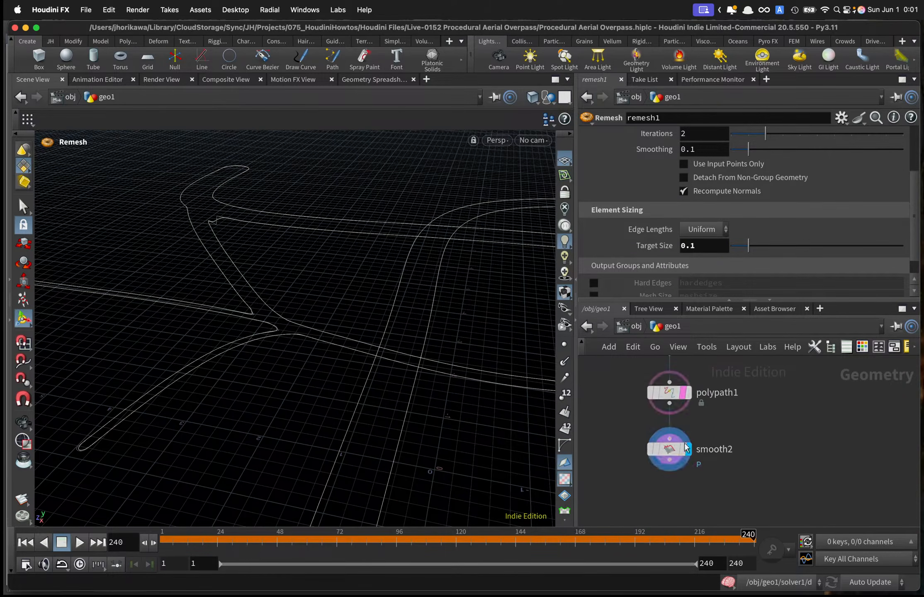
left_click(683, 448)
left_click(671, 452)
scroll(295, 316, "down", 6)
left_click_drag(299, 312, 212, 350)
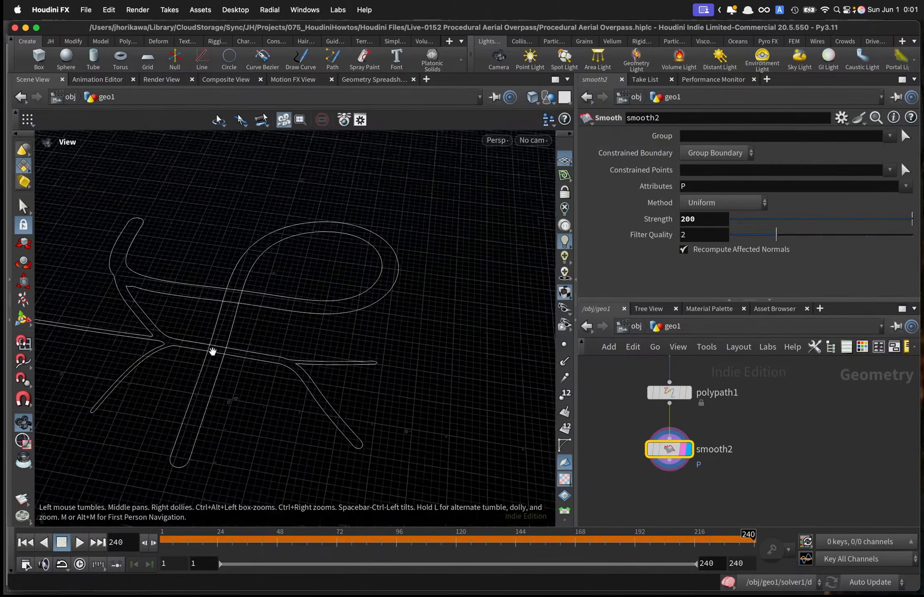
right_click_drag(212, 351, 254, 373)
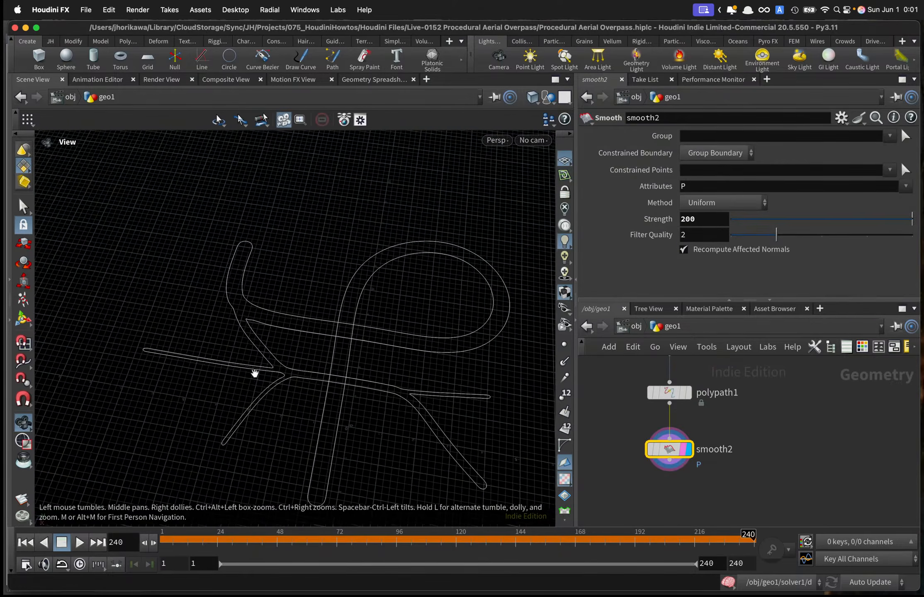
left_click_drag(254, 373, 312, 260)
key("Return")
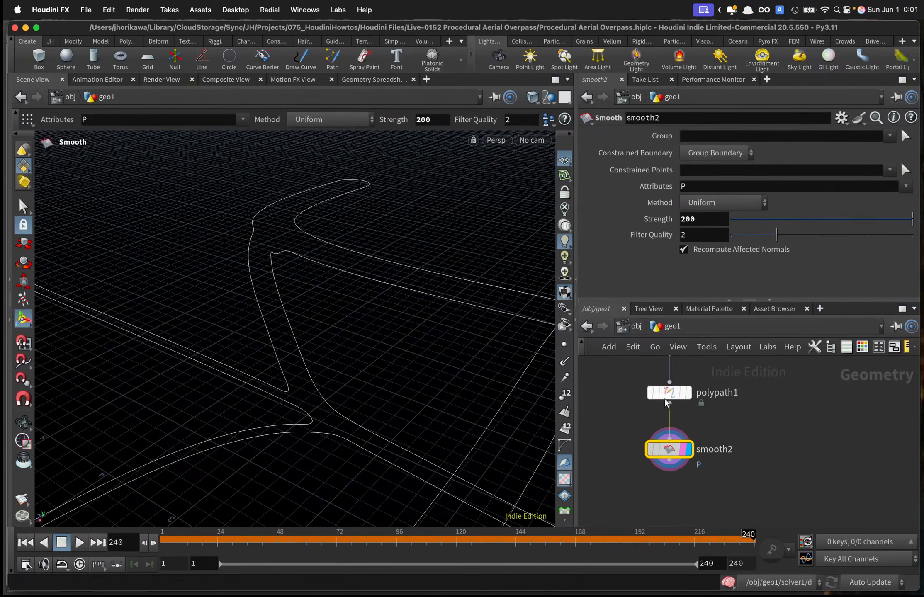
Overlay remesh1's triangulated road surface on smooth2's outlines for comparison.
scroll(781, 465, "down", 5)
middle_click_drag(774, 357, 759, 395)
scroll(761, 392, "up", 3)
left_click(757, 416)
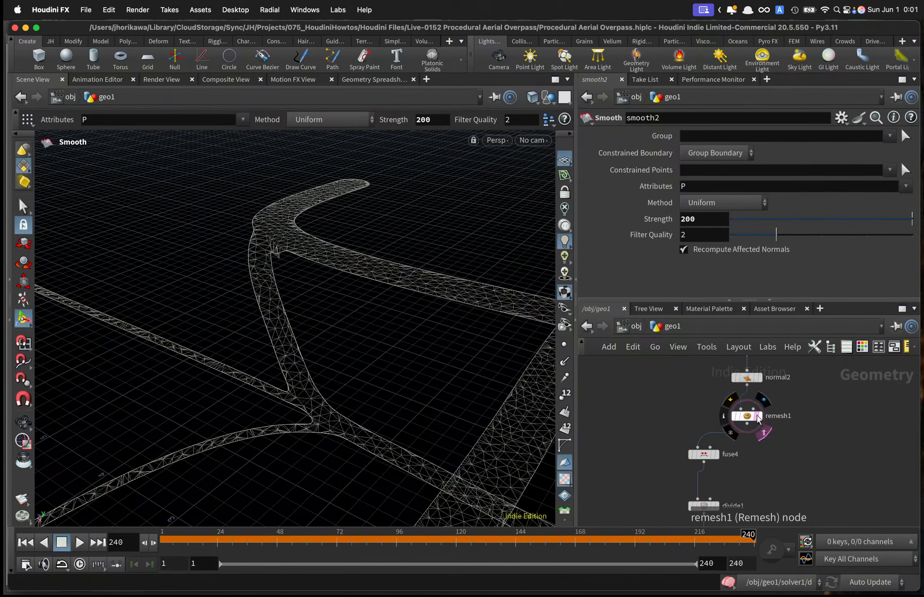
Compare remesh1's shaded road surface with smooth2's outlines around the branches and the crossing by displaying each node.
left_click(758, 416)
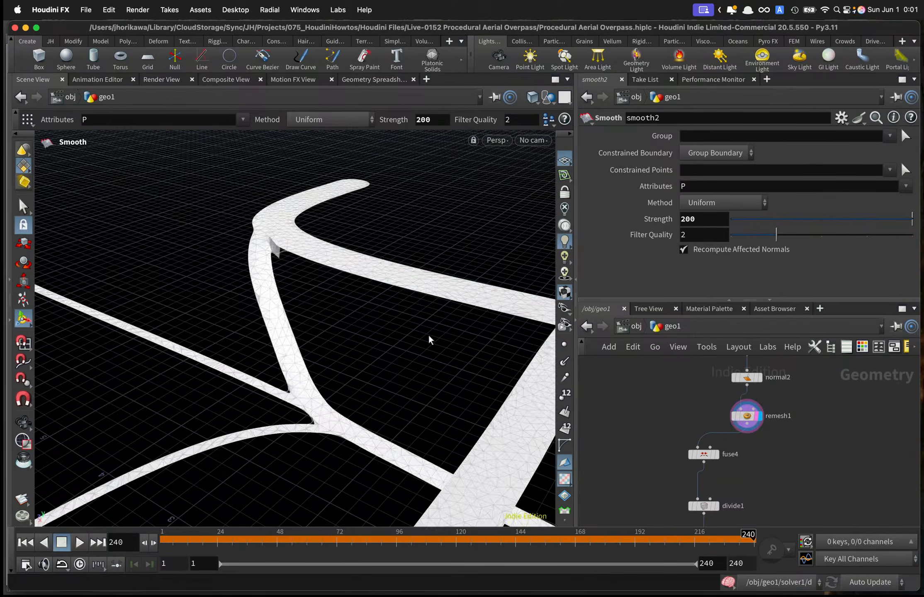
left_click_drag(323, 369, 254, 267, "alt")
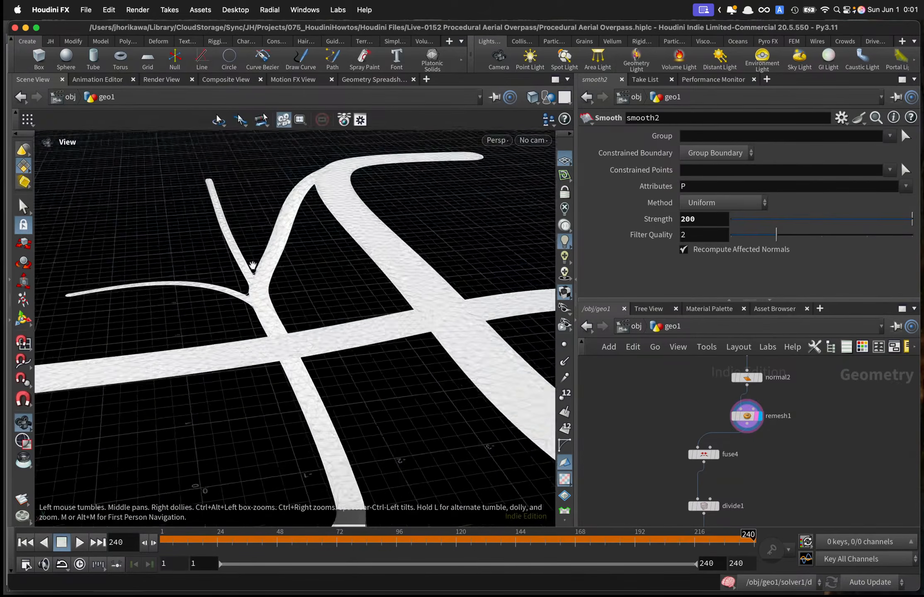
right_click_drag(254, 266, 496, 348, "alt")
scroll(768, 461, "down", 4)
middle_click_drag(755, 523, 753, 464)
scroll(752, 464, "up", 5)
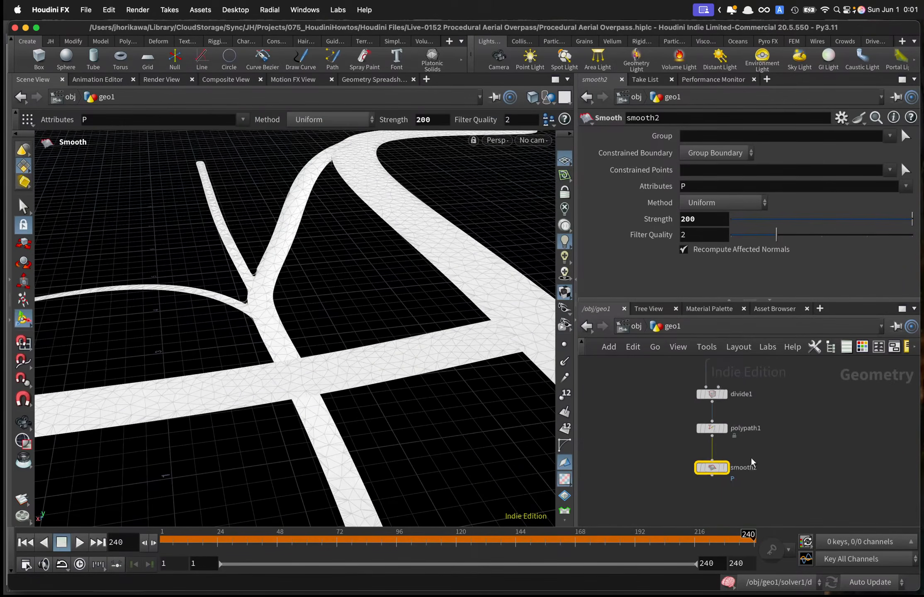
left_click(722, 469)
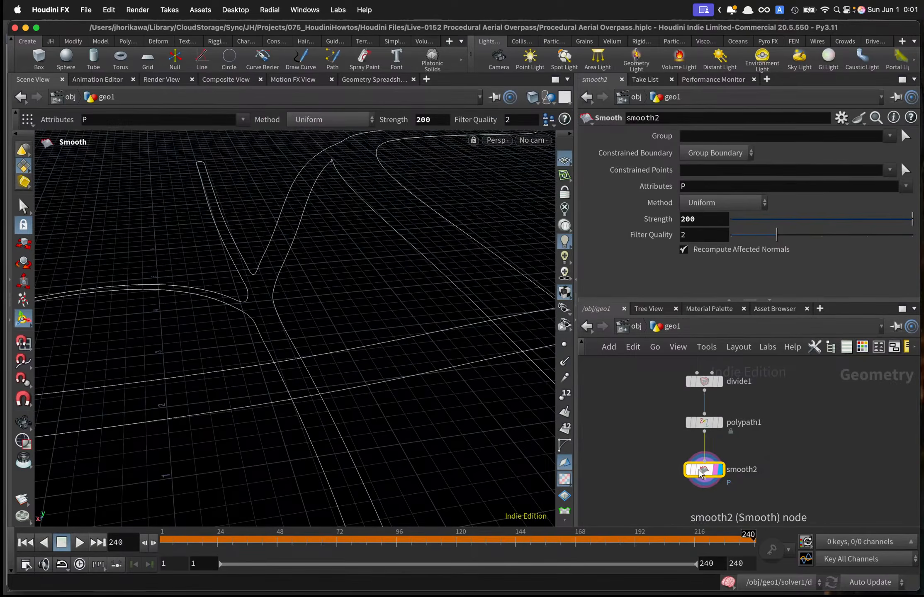
Add a Point Wrangle node below smooth2 in the network.
key("Tab")
type("pointwra")
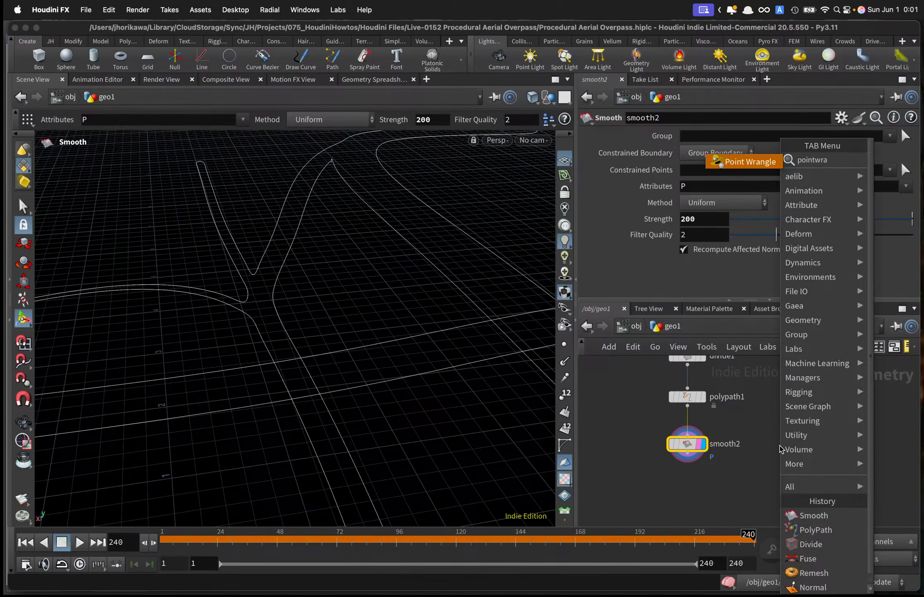
key("Return")
left_click(778, 482)
scroll(778, 476, "down", 3)
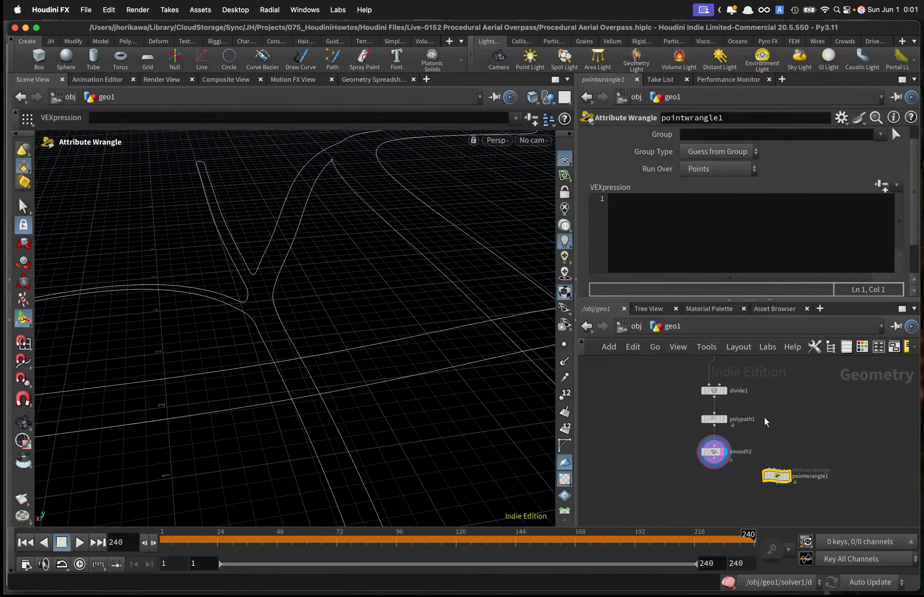
Display fuse4 and connect its output to the first input of the Point Wrangle.
middle_click_drag(727, 364, 723, 419)
scroll(723, 419, "up", 3)
left_click(722, 414)
left_click(721, 373)
left_click(701, 394)
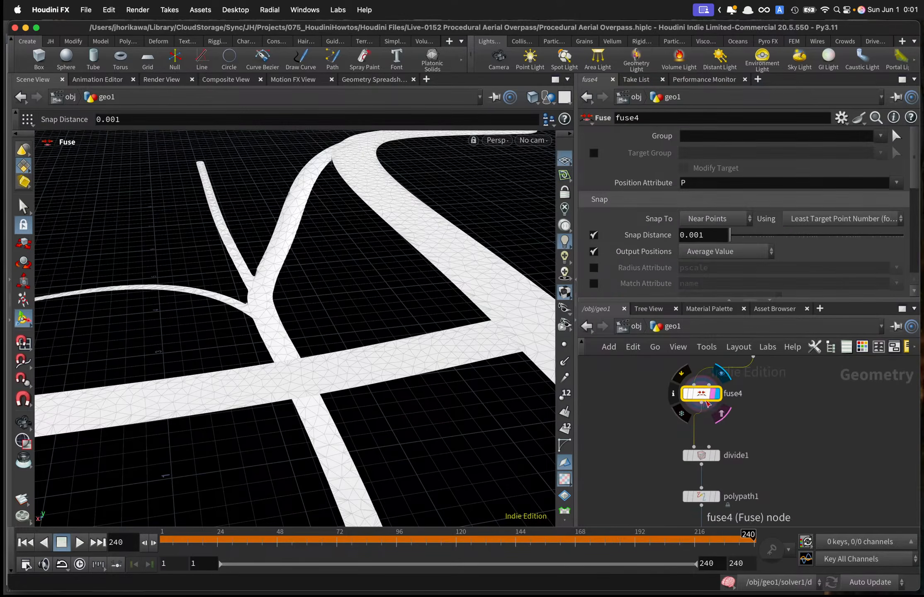
left_click_drag(701, 402, 752, 477)
Display smooth2's outlines again to review the smoothed curves.
scroll(724, 439, "up", 2)
left_click_drag(668, 423, 667, 410)
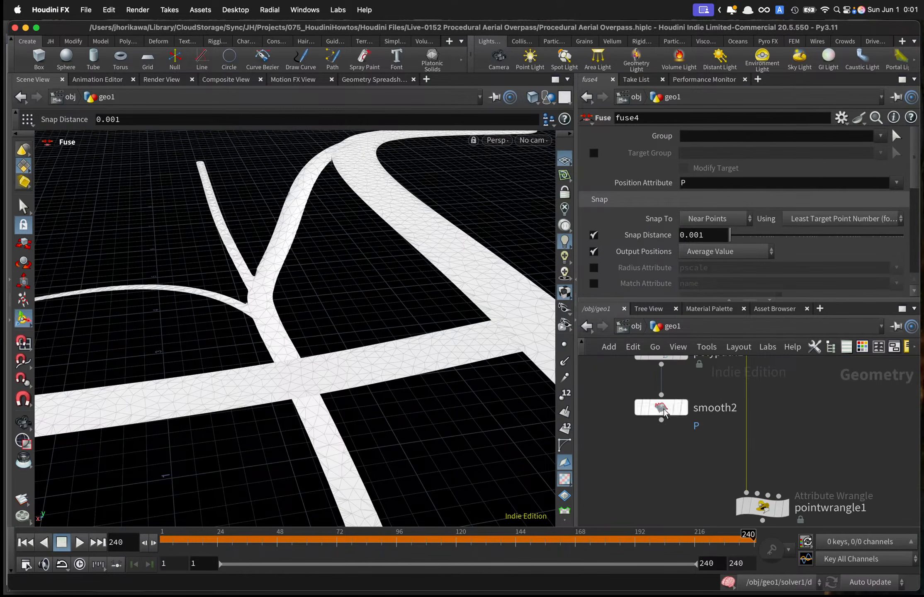
middle_click_drag(679, 439, 682, 476)
left_click(687, 445)
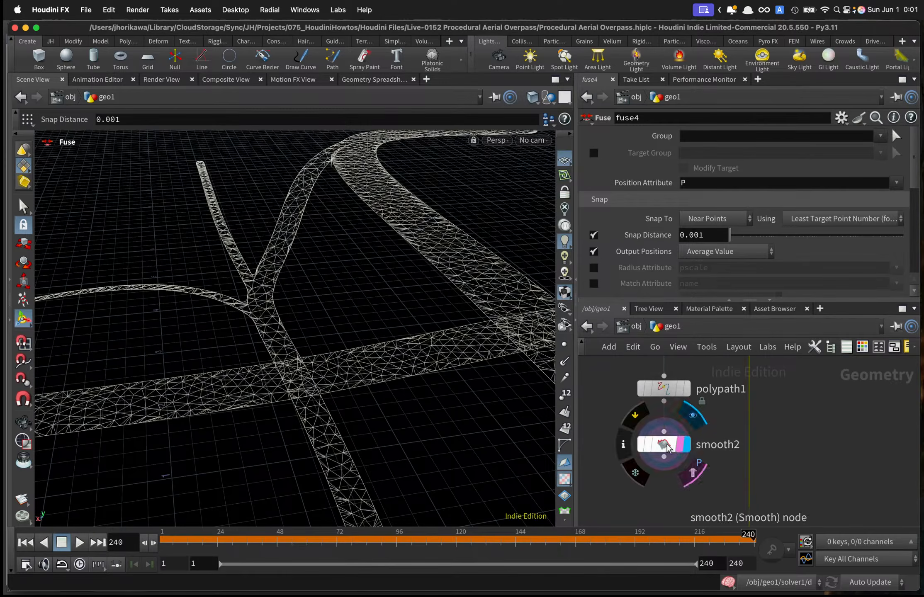
left_click(668, 447)
scroll(717, 405, "down", 4)
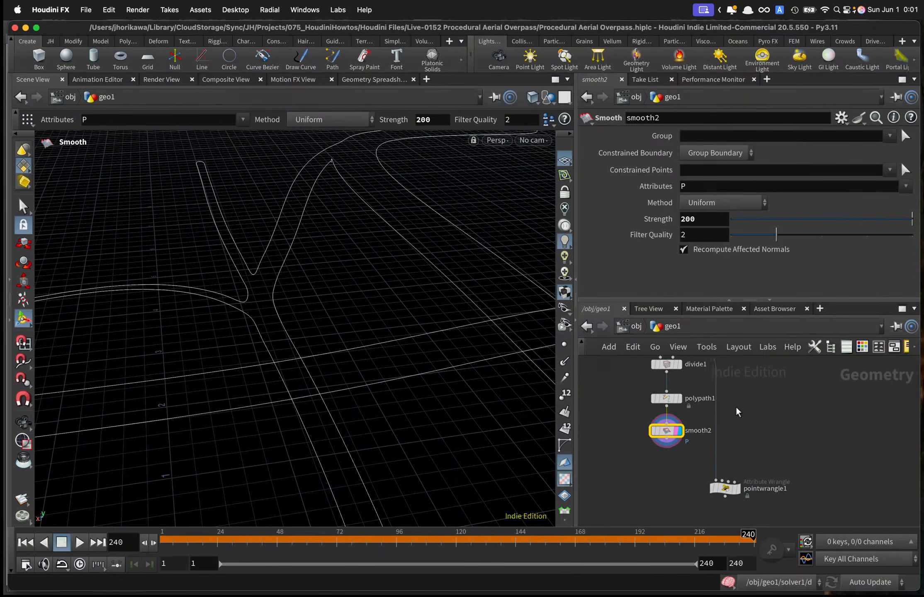
Connect polypath1's output to the Point Wrangle's second input and display polypath1's unsmoothed outlines.
scroll(735, 406, "up", 3)
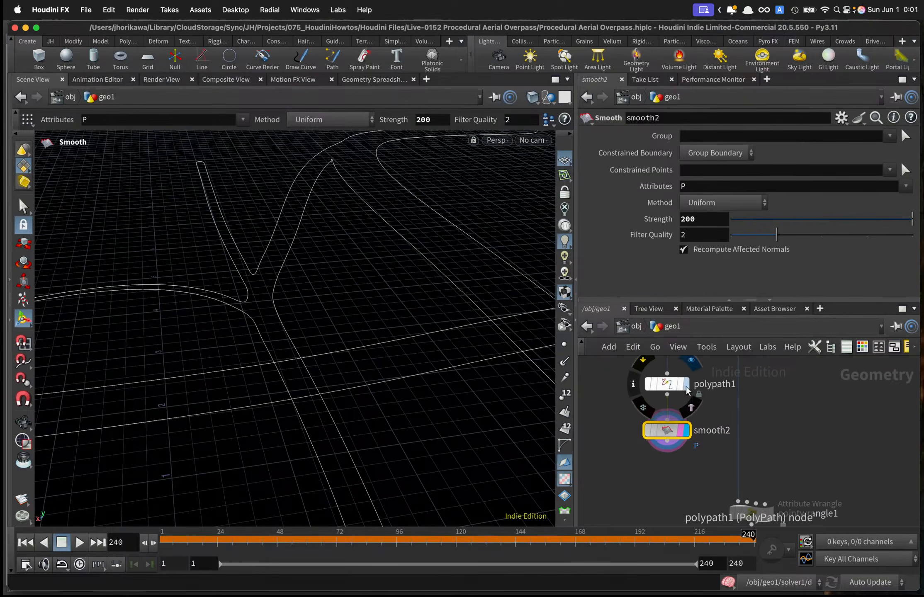
left_click_drag(672, 397, 749, 498)
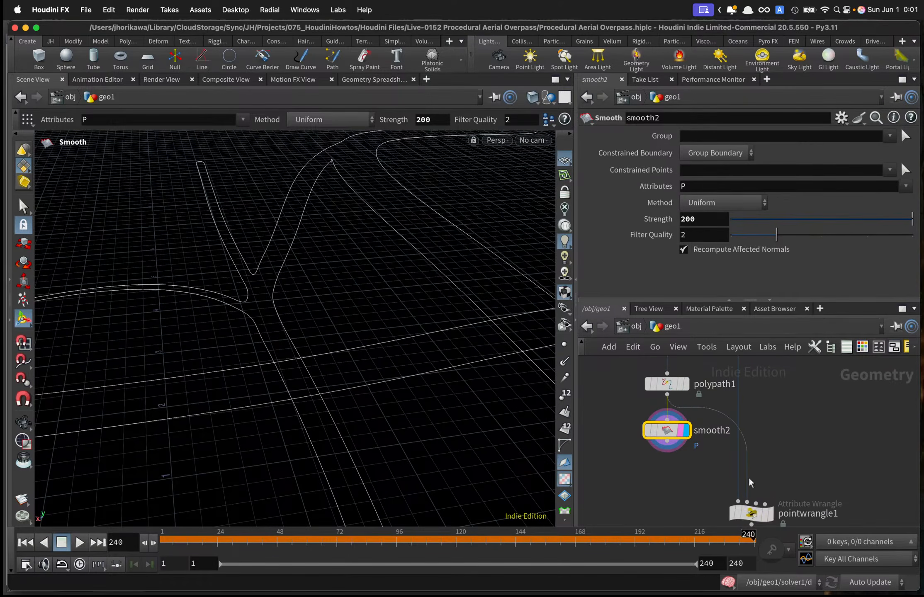
left_click(686, 385)
left_click(668, 385)
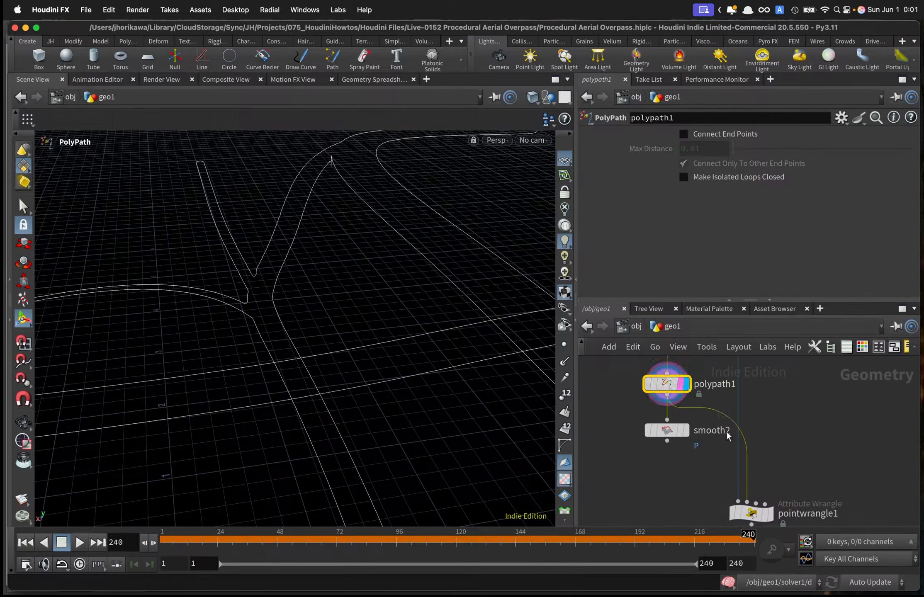
Connect smooth2's output to the Point Wrangle's third input.
middle_click_drag(753, 497, 747, 452)
left_click_drag(747, 468, 735, 446)
middle_click_drag(662, 411, 659, 439)
scroll(658, 440, "up", 2)
left_click_drag(658, 426, 751, 466)
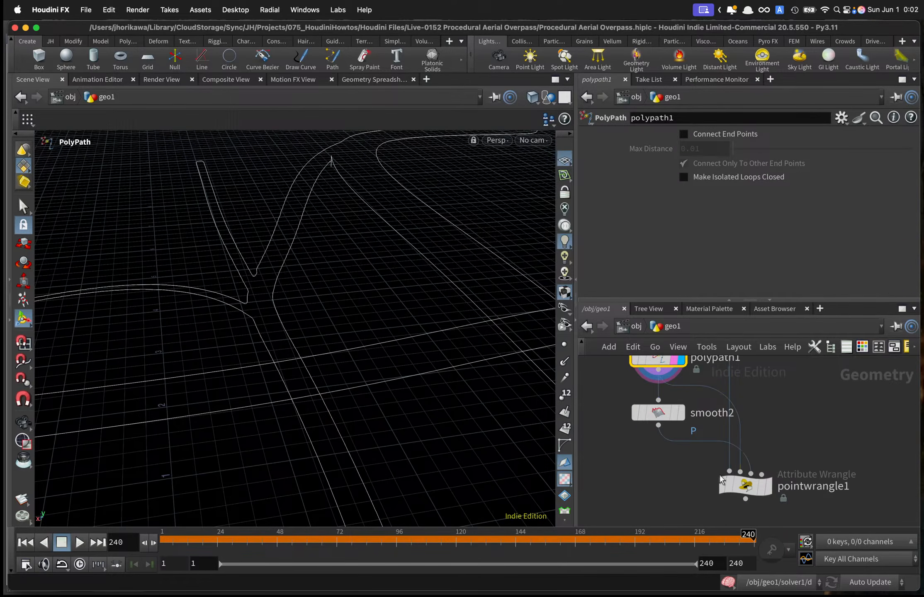
Rename the Point Wrangle to smooth_outline and save the scene file.
double_click(787, 489)
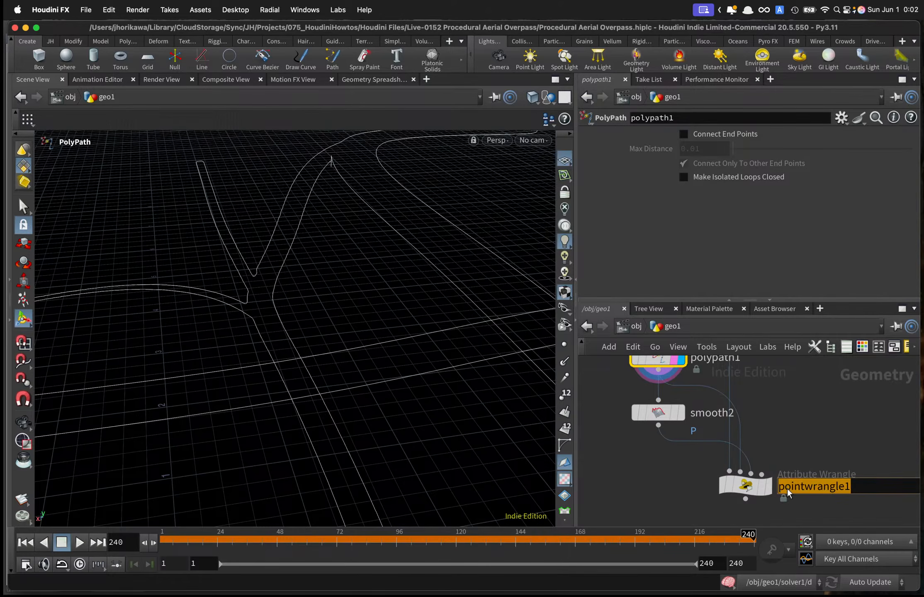
type("wmo")
key("BackSpace")
key("BackSpace")
key("BackSpace")
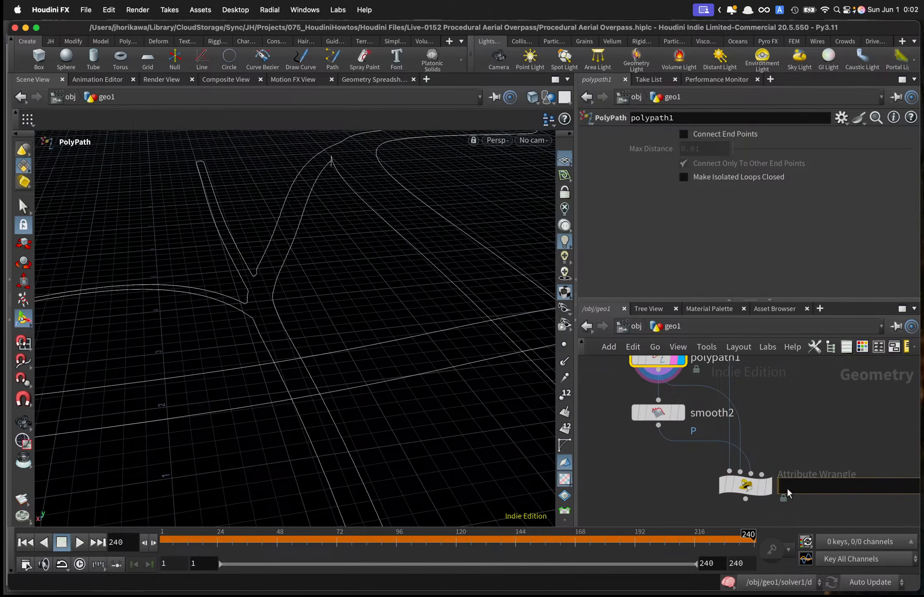
type("smooth_outline")
key("Return")
key("super+s")
Display the smooth_outline wrangle's result and enlarge the parameter area above the network.
left_click(749, 488)
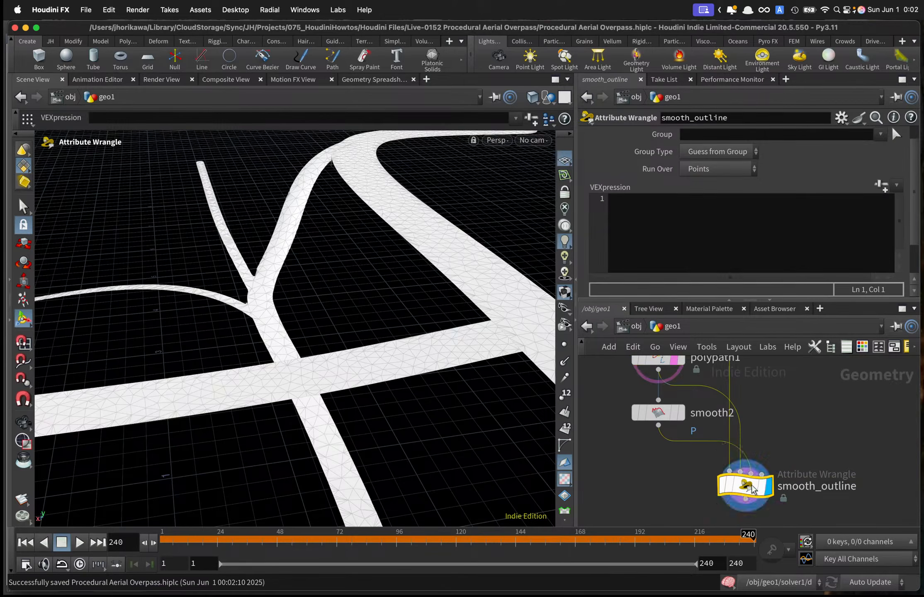
left_click(763, 489)
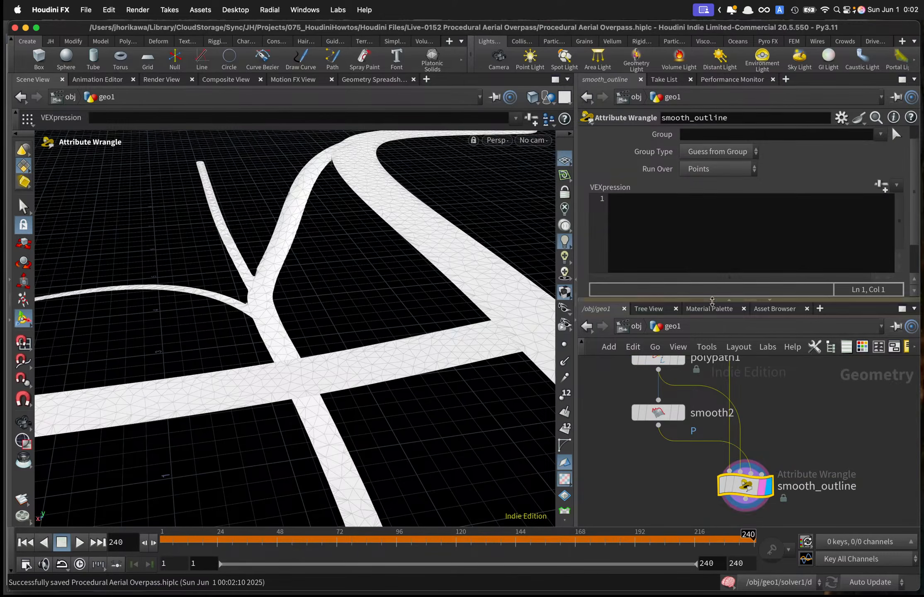
left_click_drag(712, 301, 713, 344)
Display fuse4's triangulated surface and examine the border of the wide road close up.
scroll(755, 456, "down", 3)
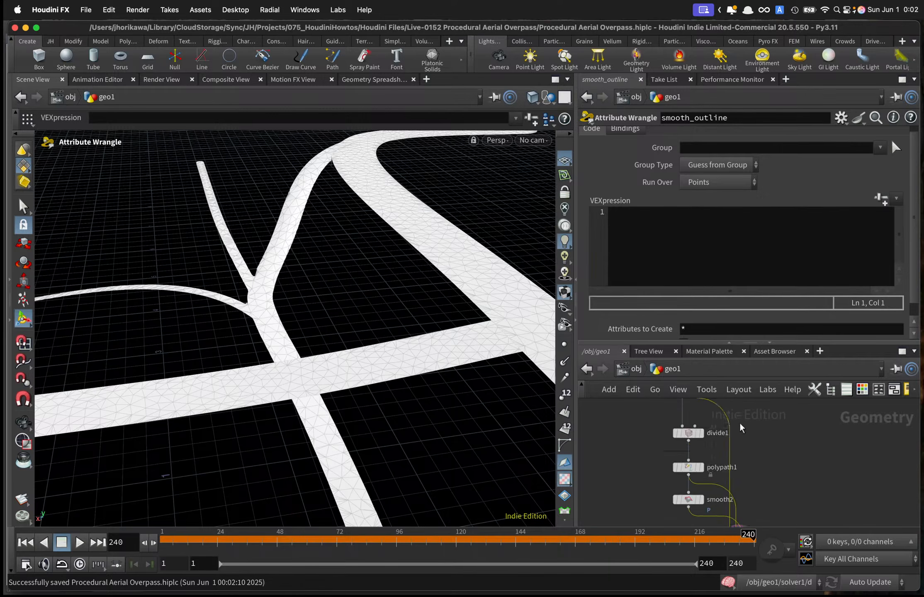
middle_click_drag(740, 424, 757, 500)
scroll(757, 500, "up", 3)
left_click(706, 441)
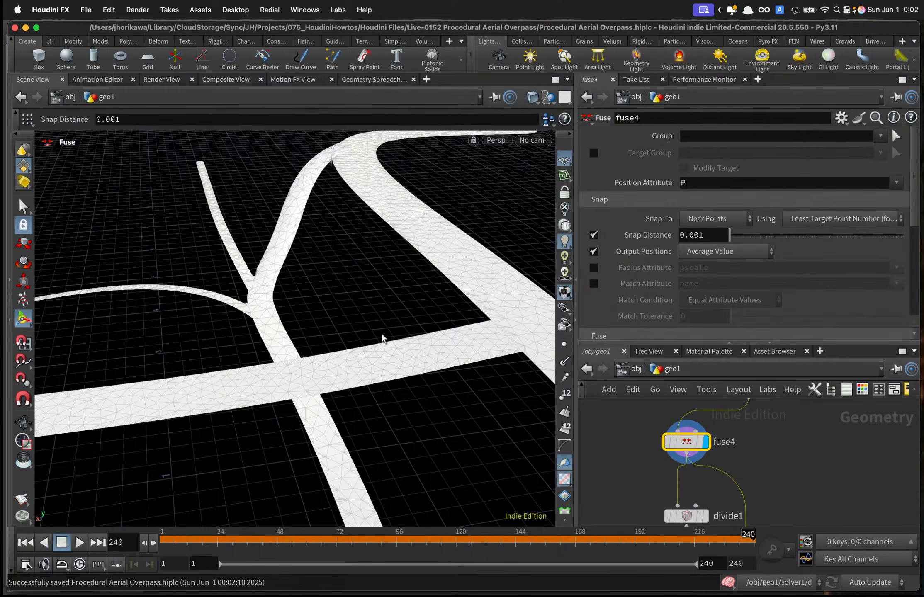
scroll(701, 446, "down", 3)
middle_click_drag(723, 472, 727, 412)
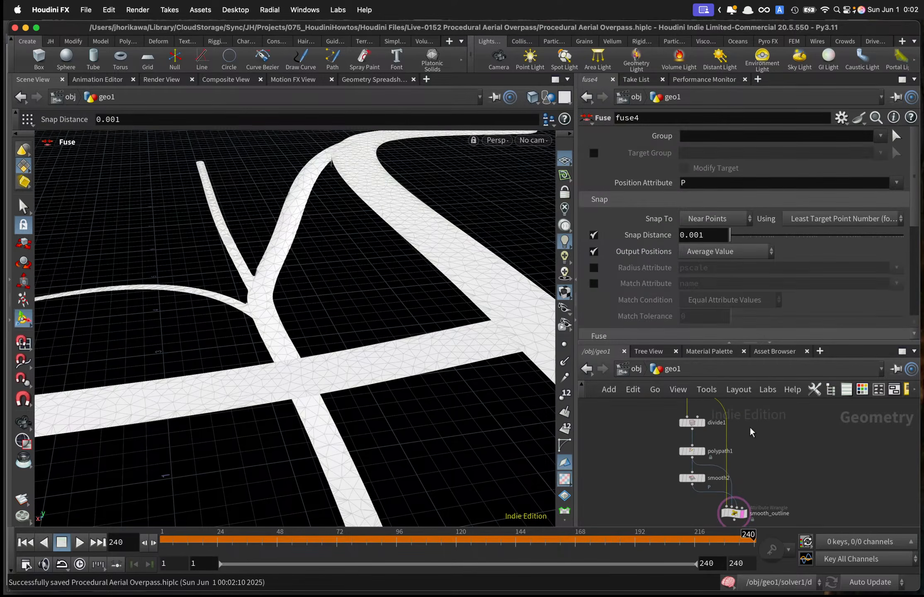
right_click_drag(414, 282, 495, 262, "alt")
middle_click_drag(494, 261, 381, 288, "alt")
right_click_drag(381, 288, 420, 287, "alt")
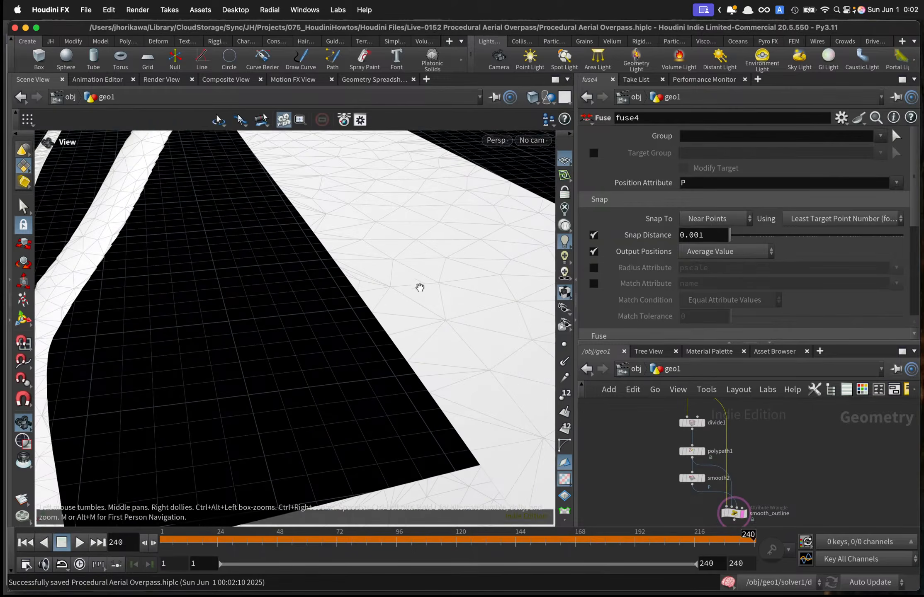
key("Return")
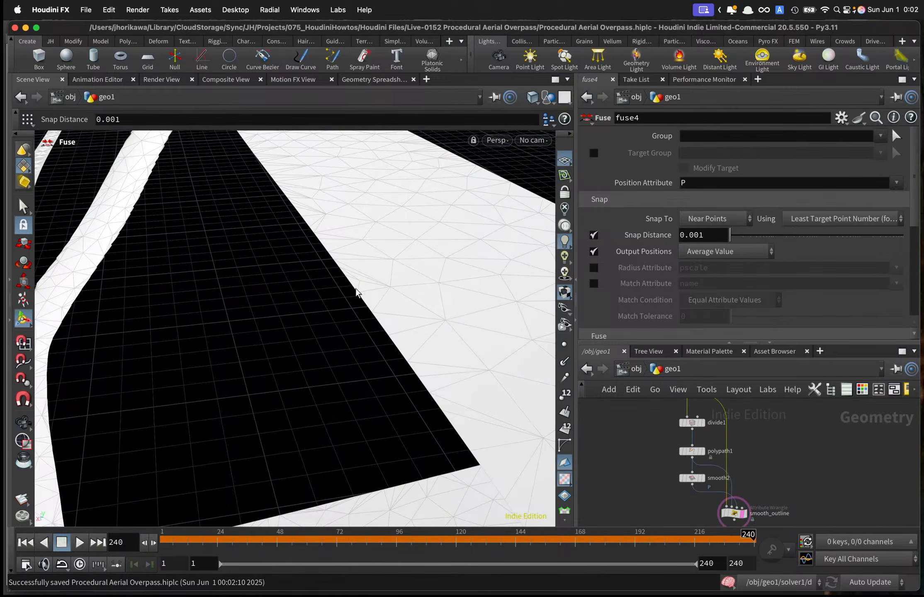
Display polypath1's outlines and turn on point markers in the viewport.
scroll(703, 460, "down", 3)
scroll(704, 456, "up", 5)
left_click(702, 454)
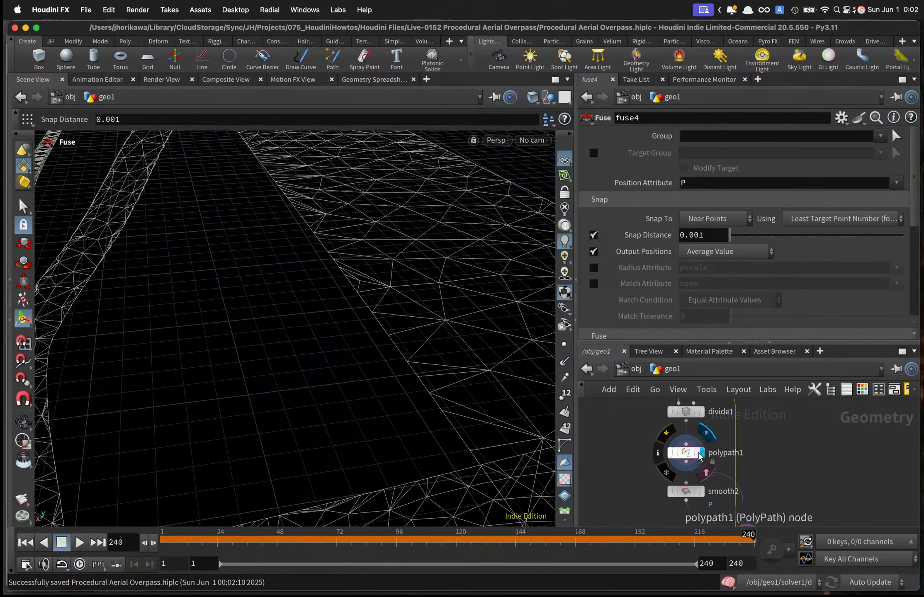
left_click(686, 456)
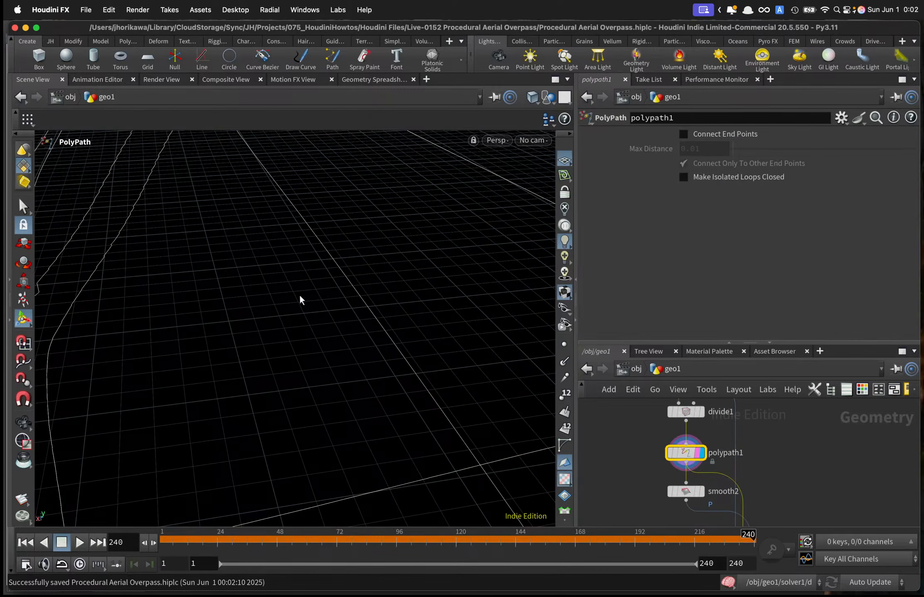
left_click(565, 344)
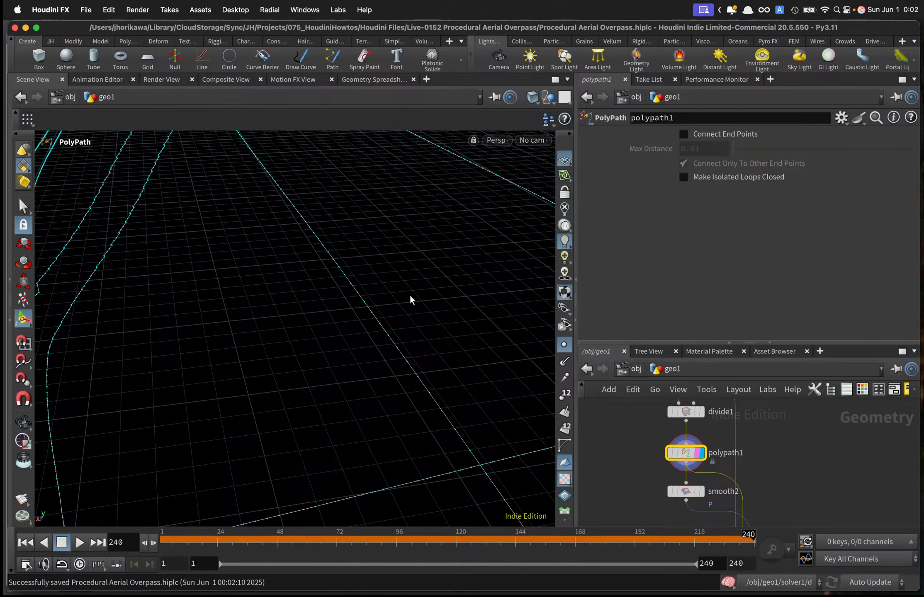
Display fuse4 with its points to compare its border points with polypath1's outline points.
scroll(697, 448, "down", 4)
middle_click_drag(730, 486, 737, 437)
scroll(706, 427, "up", 5)
left_click(700, 414)
left_click(686, 414)
scroll(726, 461, "down", 2)
scroll(700, 450, "up", 2)
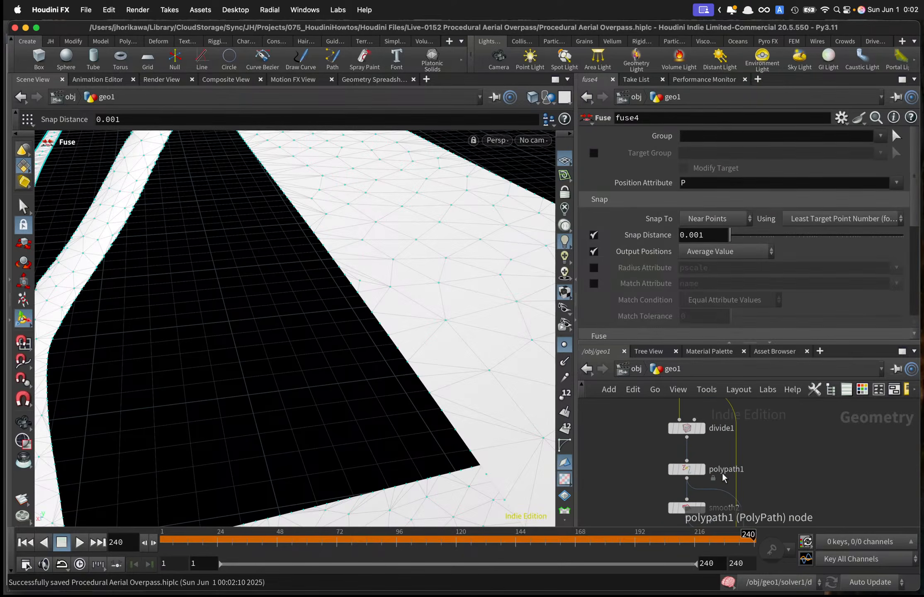
Display smooth2 and examine the points along its smoothed outlines.
middle_click_drag(722, 474, 714, 437)
scroll(713, 463, "up", 3)
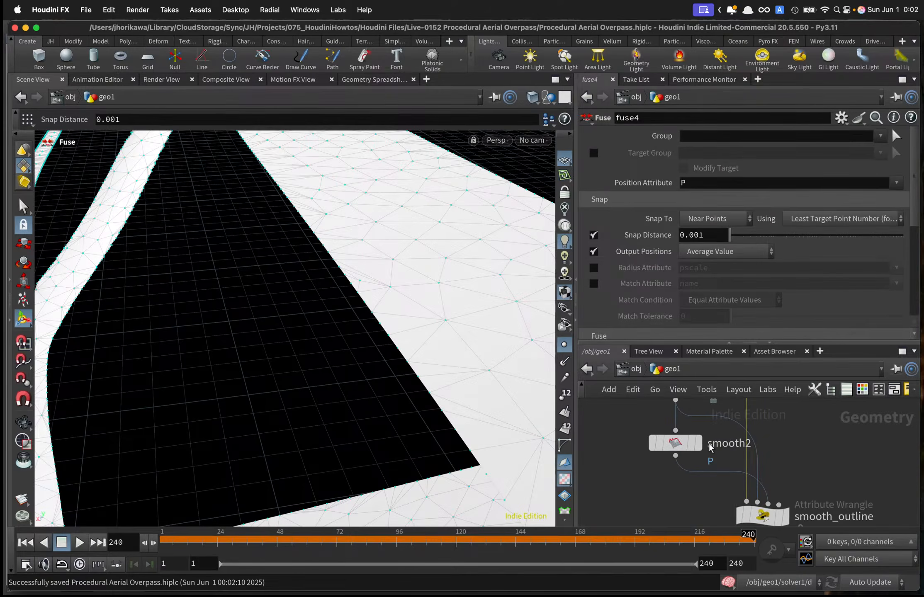
left_click(700, 444)
left_click(682, 443)
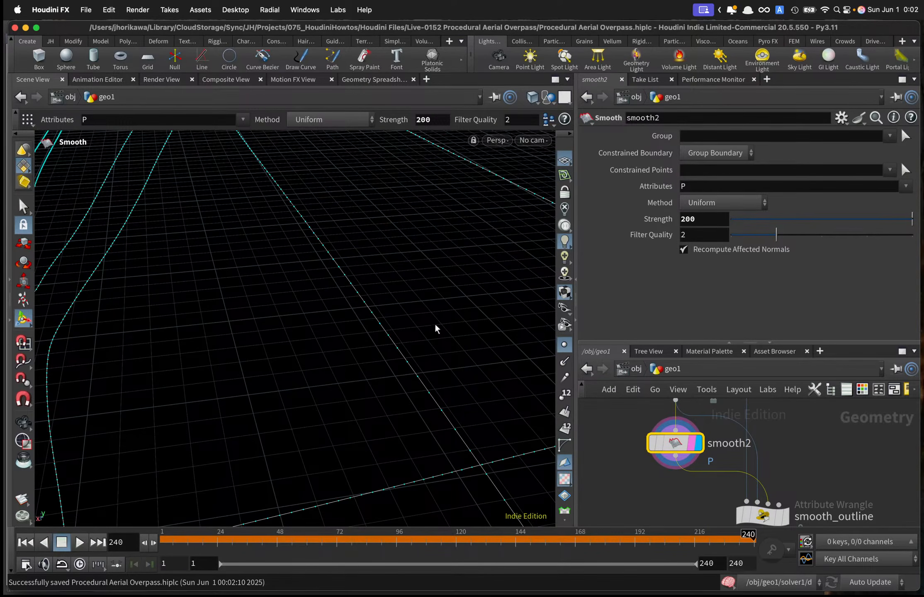
scroll(783, 484, "down", 2)
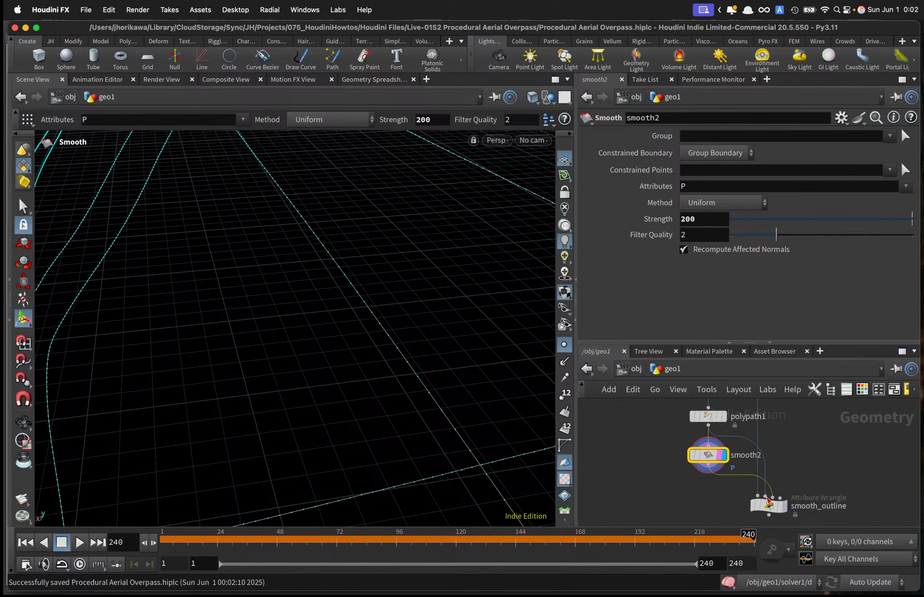
scroll(719, 429, "up", 1)
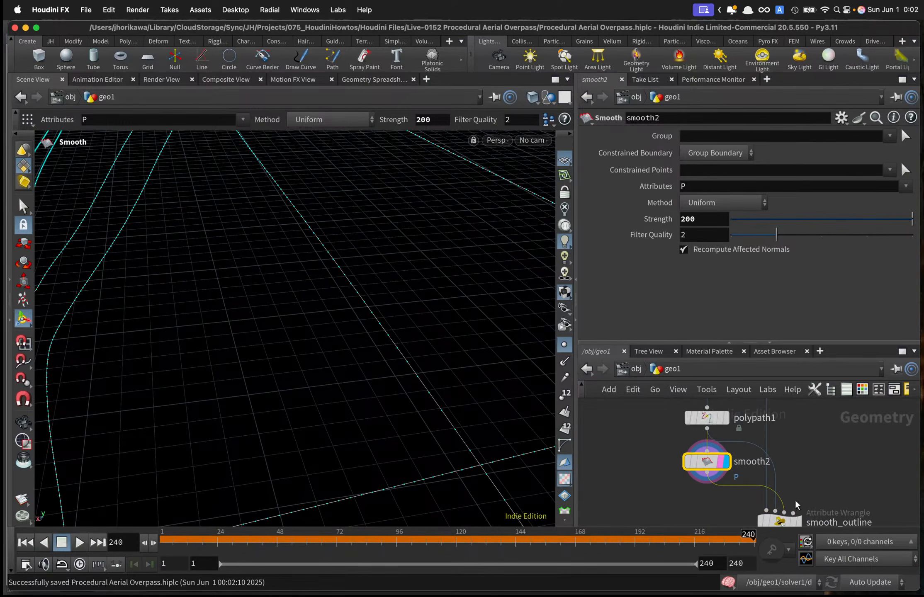
Display the smooth_outline wrangle and start its VEXpression with int npt = nearpoint(1, @P);.
middle_click_drag(803, 523, 790, 485)
scroll(789, 485, "up", 2)
left_click(785, 484)
left_click(775, 479)
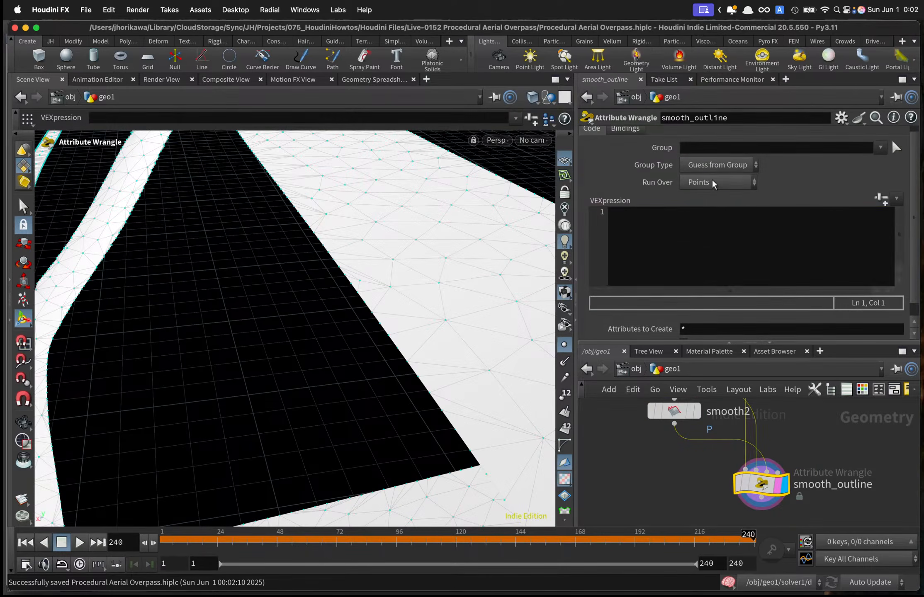
left_click(725, 249)
type("int npt -=")
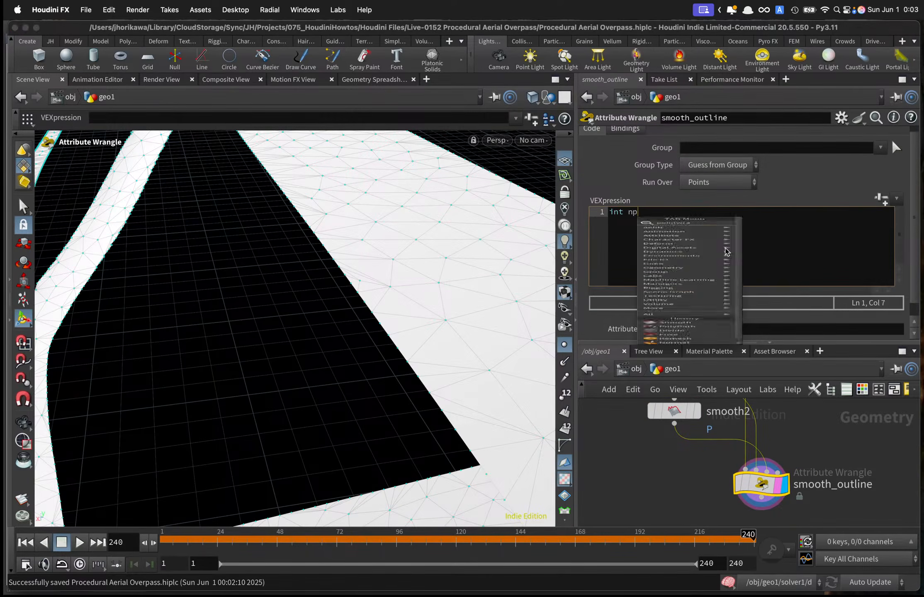
key("BackSpace")
type("= ")
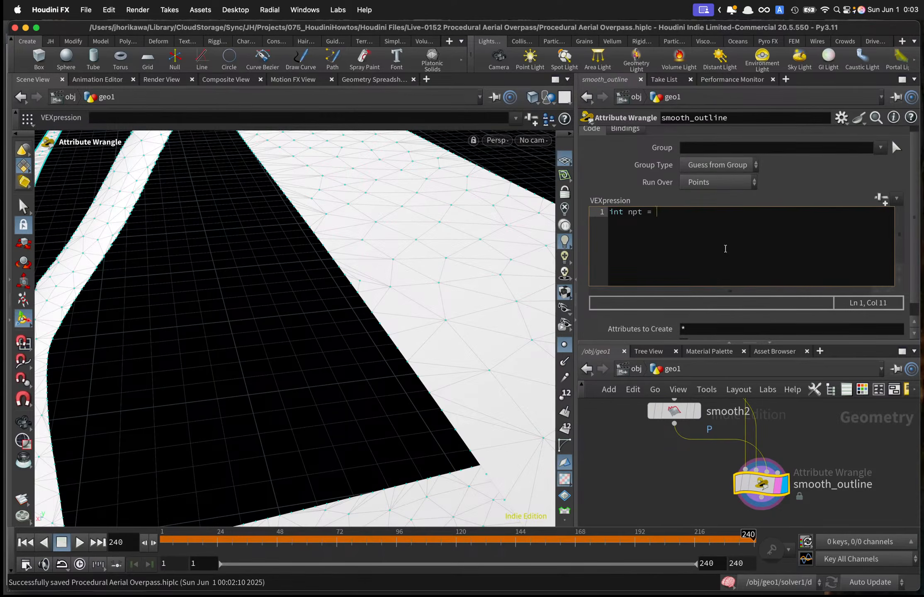
type("nearpoint(")
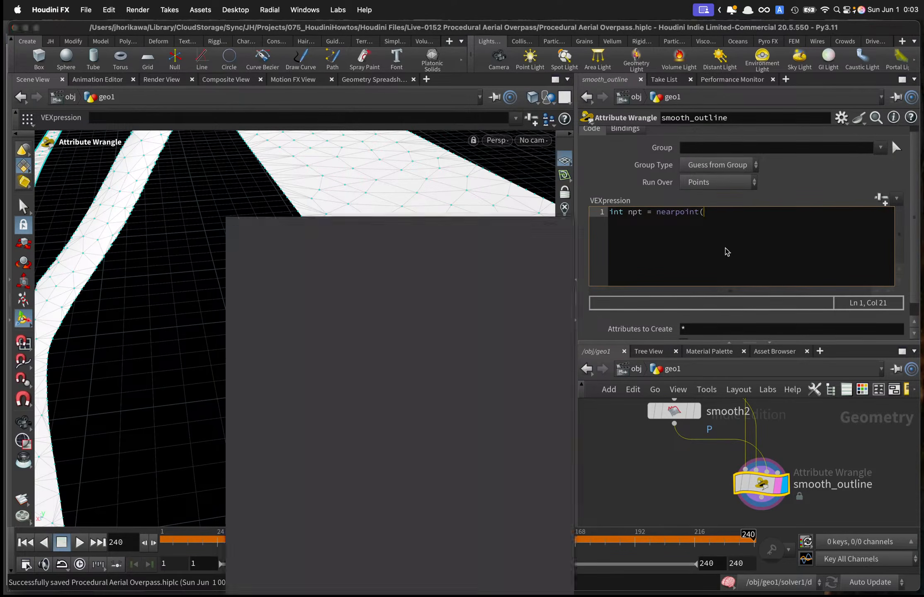
type(")1, @P);")
key("Return")
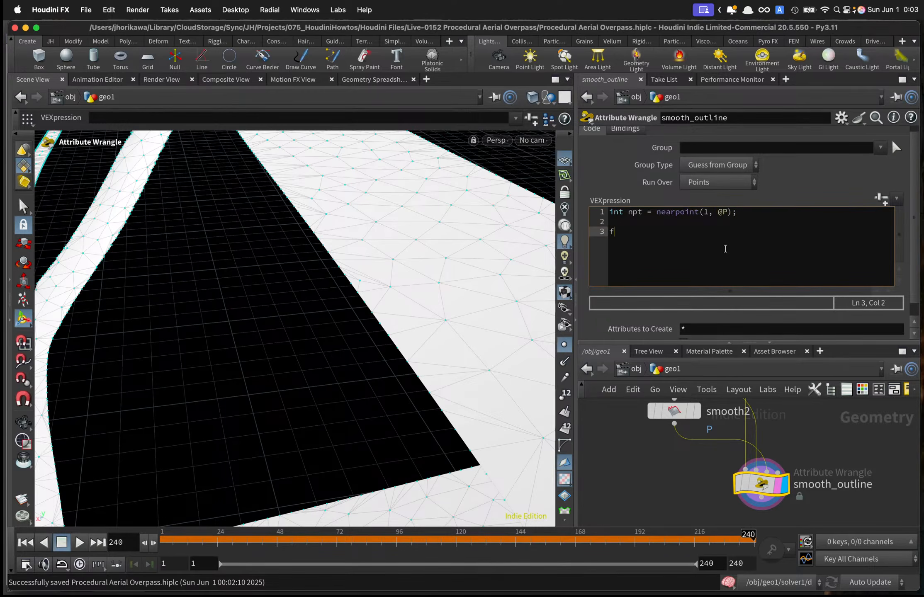
Add the line vector npos = point(1, "P", npt); to smooth_outline's VEXpression.
type("vector")
type(" npot")
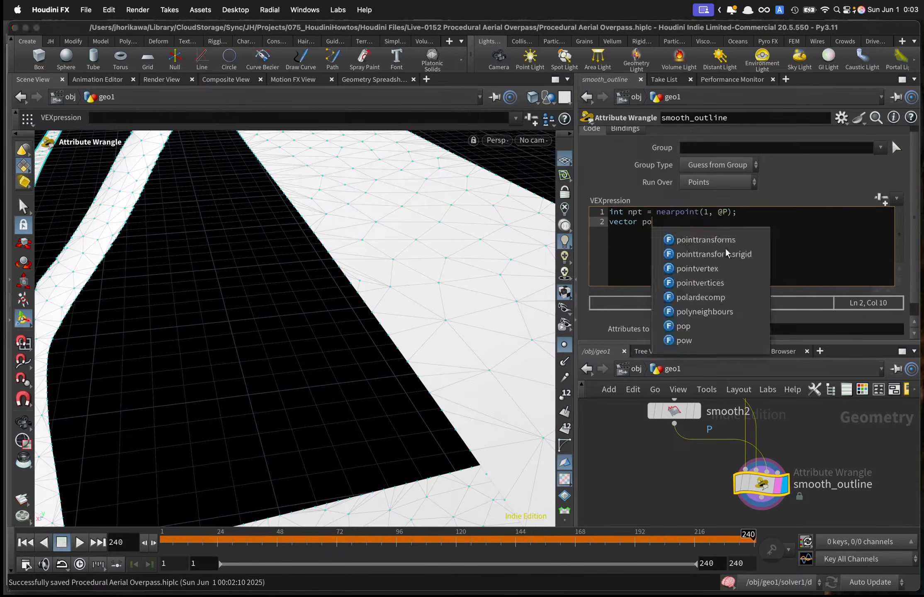
type(" =")
key("BackSpace")
key("BackSpace")
key("BackSpace")
type("s = ")
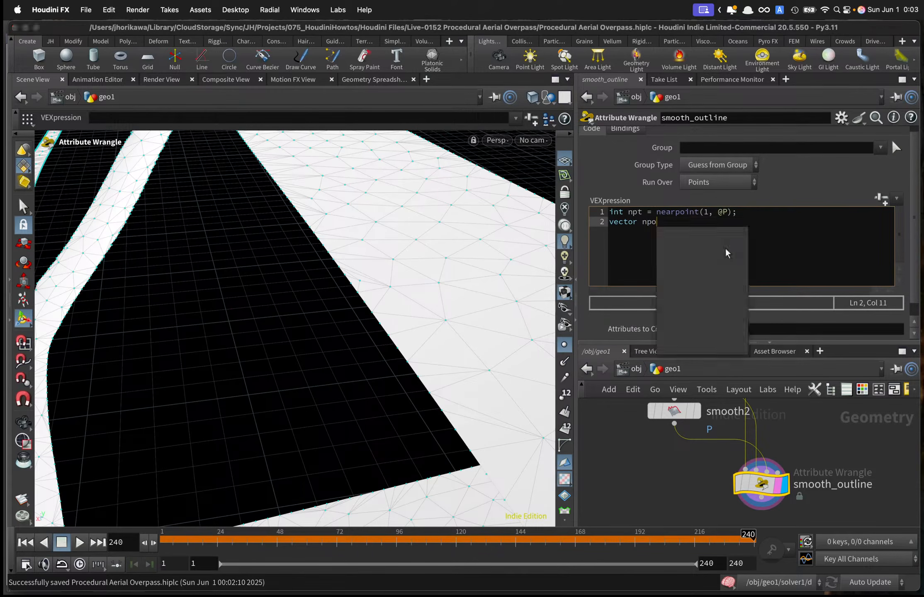
type("point(1, ")
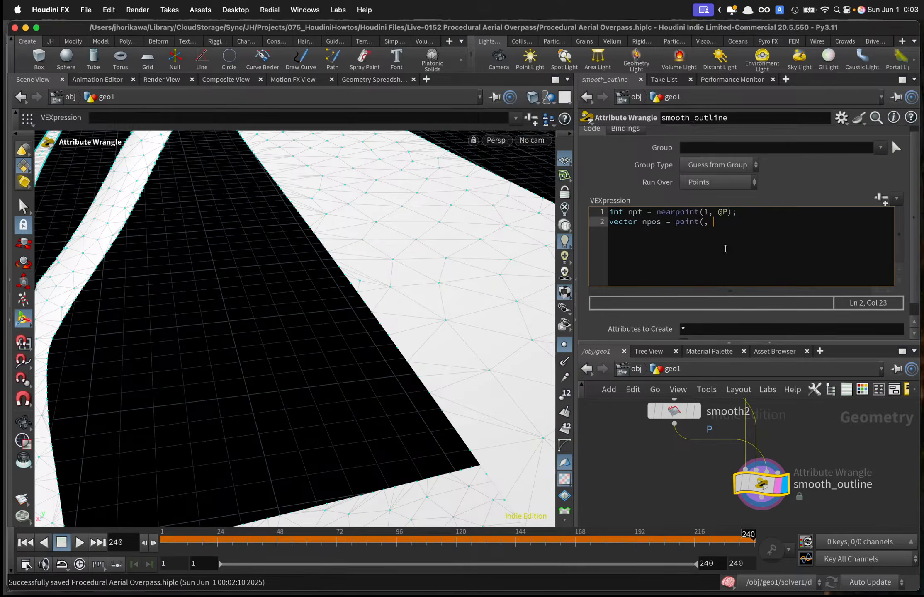
type("\"P\", npt);")
key("Return")
key("Return")
Add the line float d = distance(@P, npos); to smooth_outline's VEXpression.
type("fl")
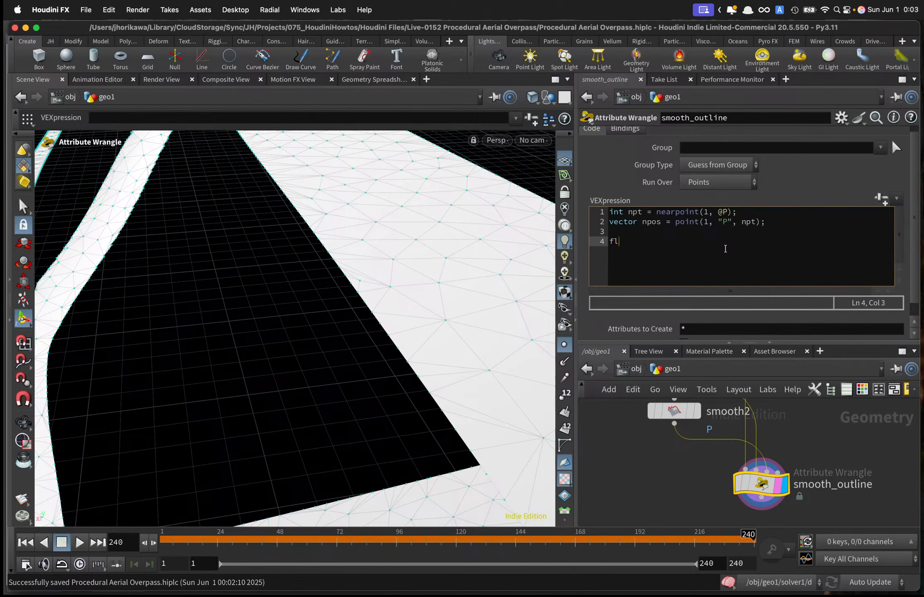
type("oat d = dis")
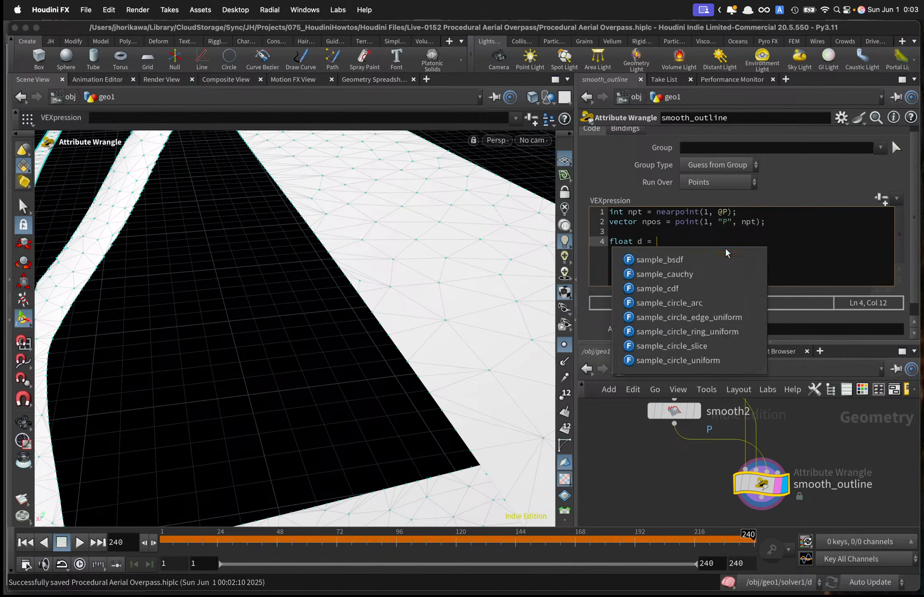
type("tance(!P")
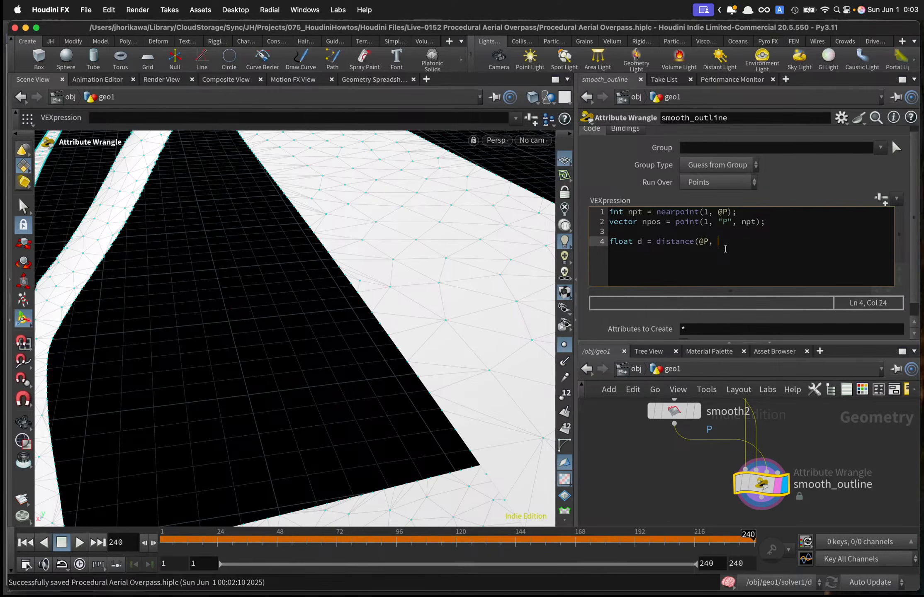
type(", npos);")
key("Return")
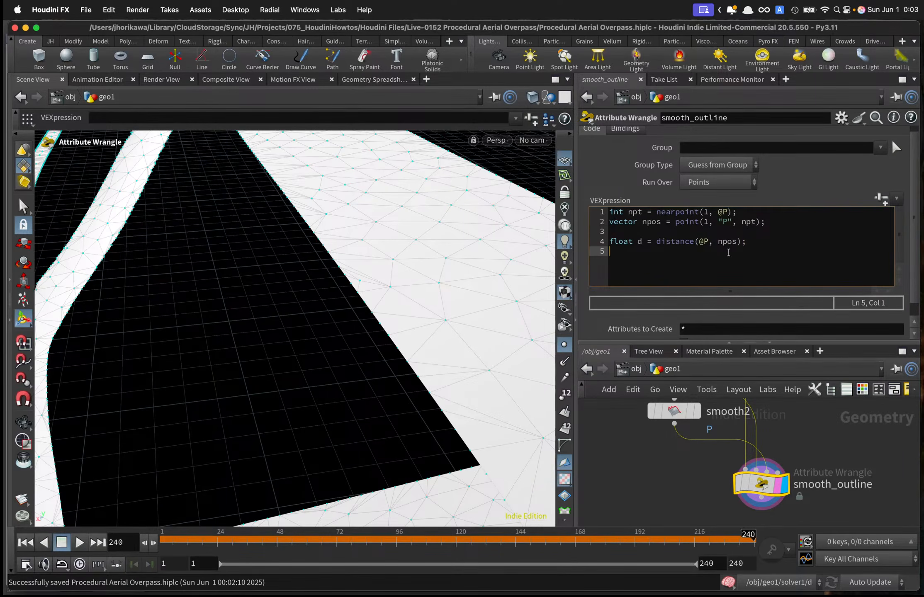
Add an if(d < 0.001){ } block below the distance line in the VEXpression.
type("if(d < 0.001){")
key("Return")
type("}")
key("Return")
key("Up")
key("Tab")
Fill the if block with vector tpos = point(2, "P", npt); and @P = tpos;, and apply the code.
type("ve")
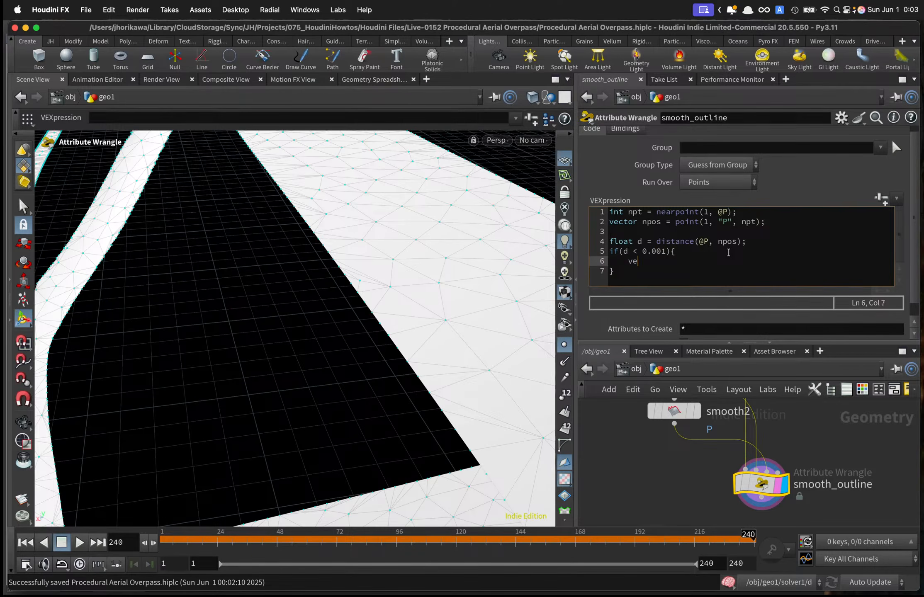
type("ctor tpos = point(")
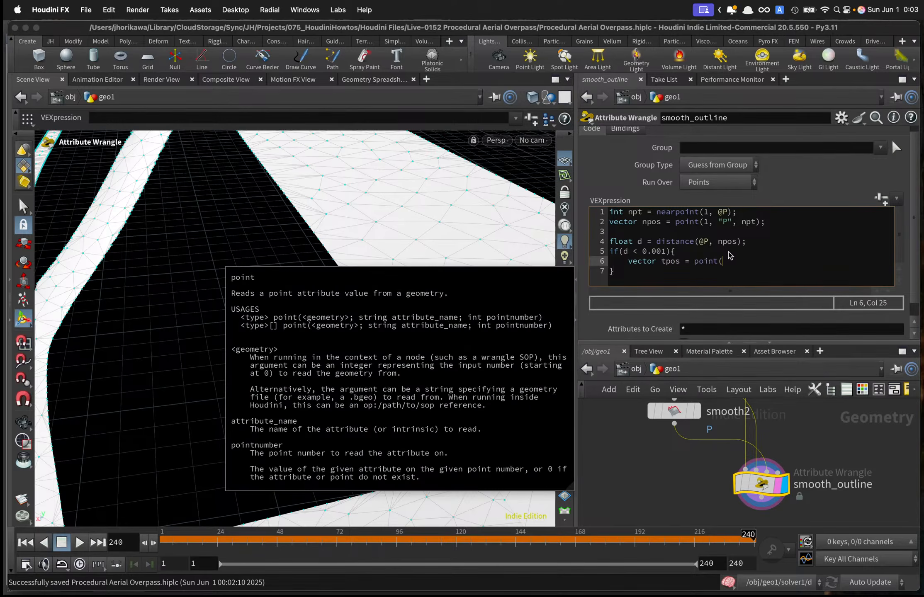
type("2, \"P\",")
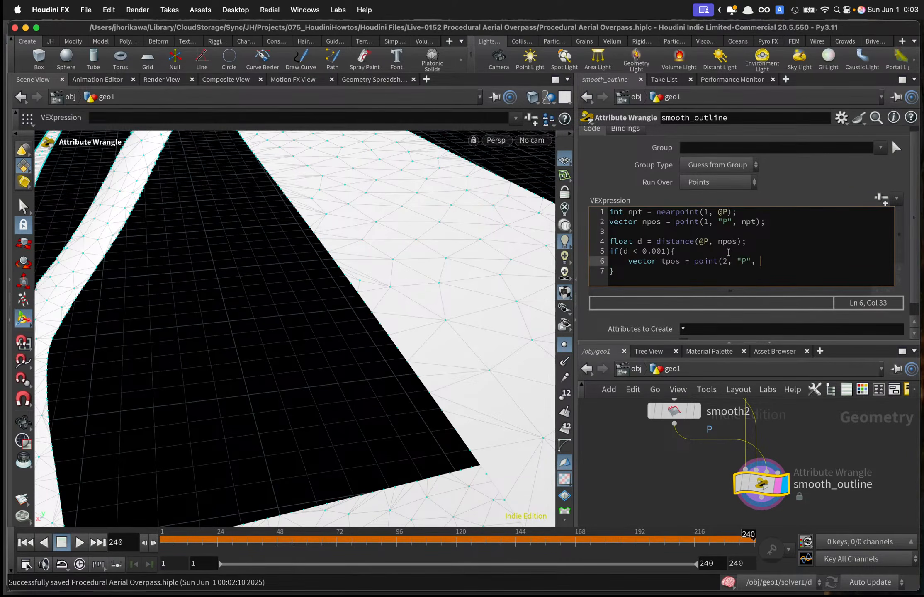
type(" npt);")
key("Return")
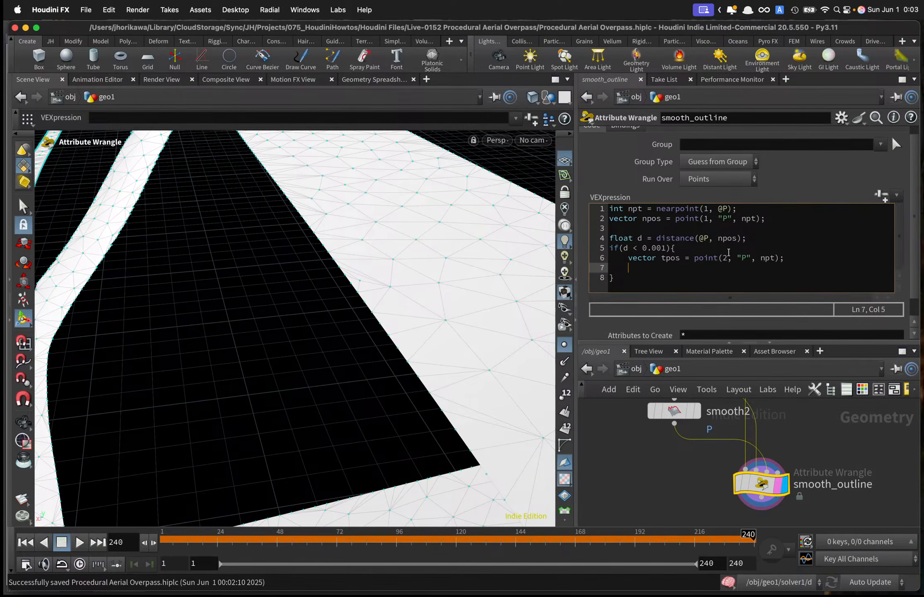
type("@P = tpos;")
left_click(806, 440)
Examine the smoothed road borders and the fork where the narrow road joins the wide one.
right_click_drag(406, 388, 249, 342, "alt")
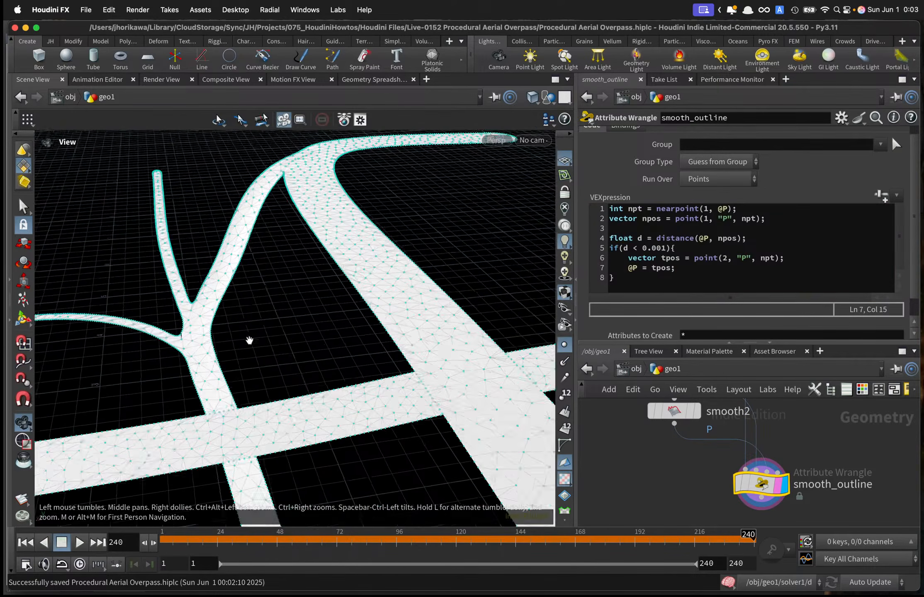
left_click_drag(249, 342, 302, 300, "alt")
middle_click_drag(293, 217, 298, 303, "alt")
right_click_drag(299, 303, 426, 294, "alt")
left_click_drag(257, 340, 303, 389, "alt")
right_click_drag(303, 389, 356, 406, "alt")
left_click_drag(357, 406, 338, 474, "alt")
middle_click_drag(339, 474, 332, 405, "alt")
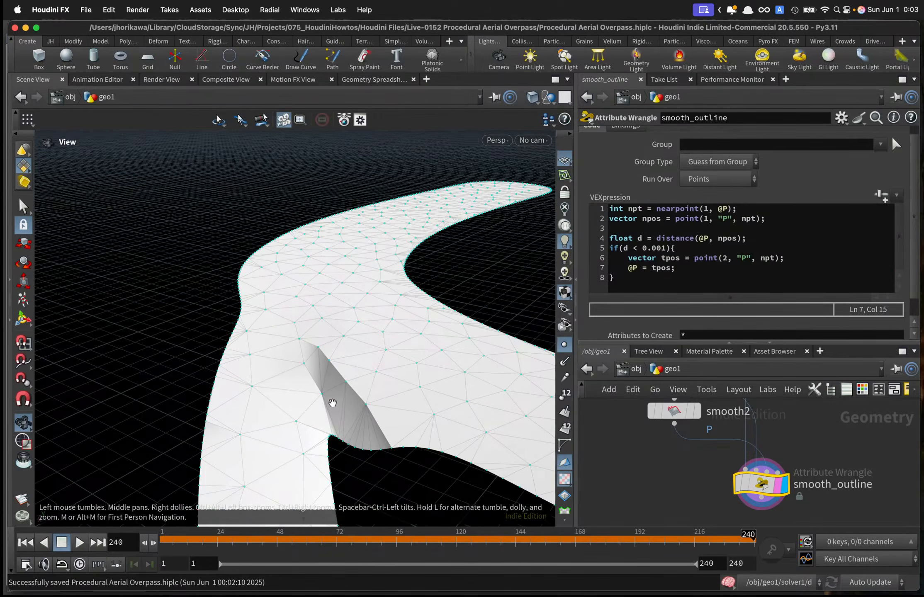
middle_click_drag(387, 439, 381, 406, "alt")
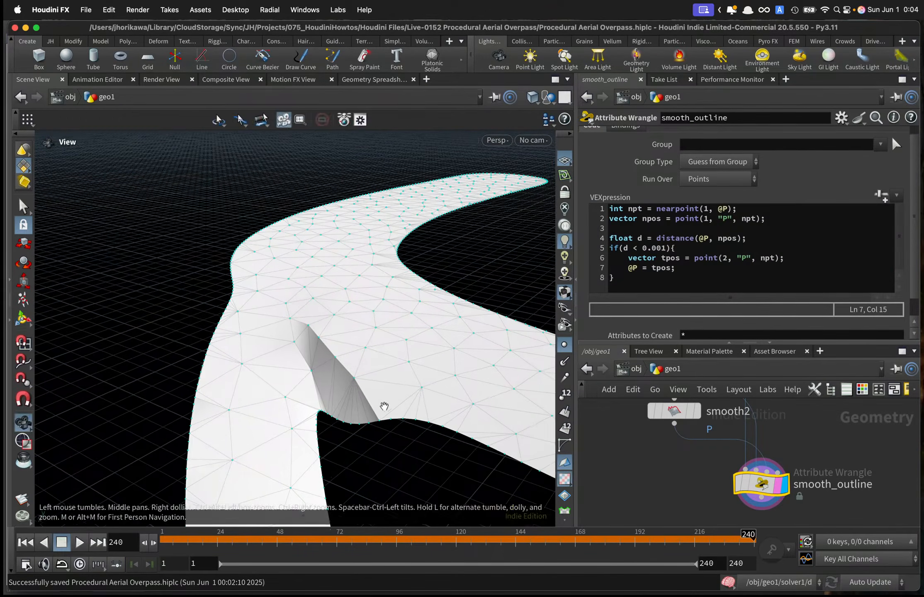
Toggle the bypass of smooth_outline repeatedly to compare the road surface with and without the smoothed outlines.
scroll(746, 451, "down", 3)
middle_click_drag(783, 448, 784, 503)
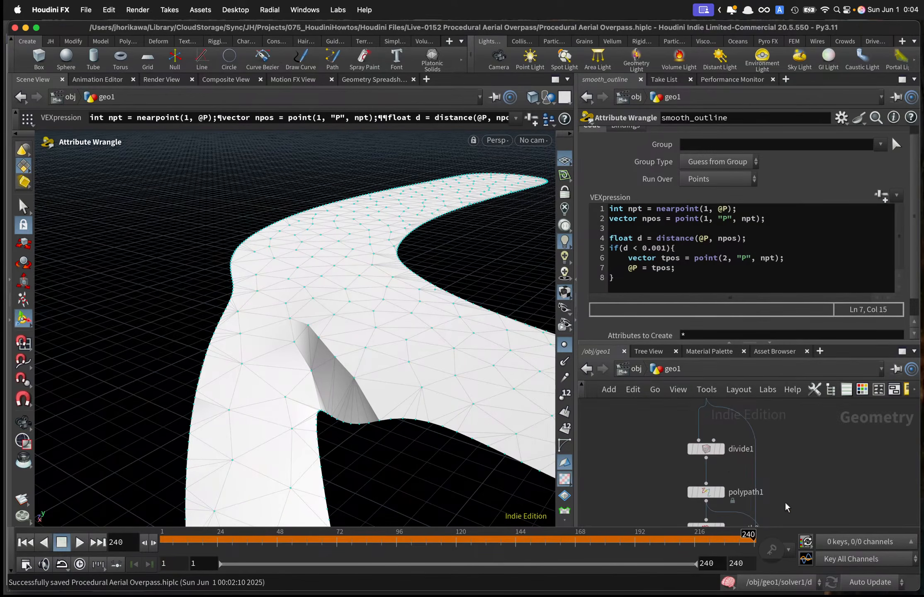
scroll(748, 451, "up", 1)
middle_click_drag(738, 458, 748, 453)
middle_click_drag(732, 406, 725, 479)
middle_click_drag(768, 449, 756, 393)
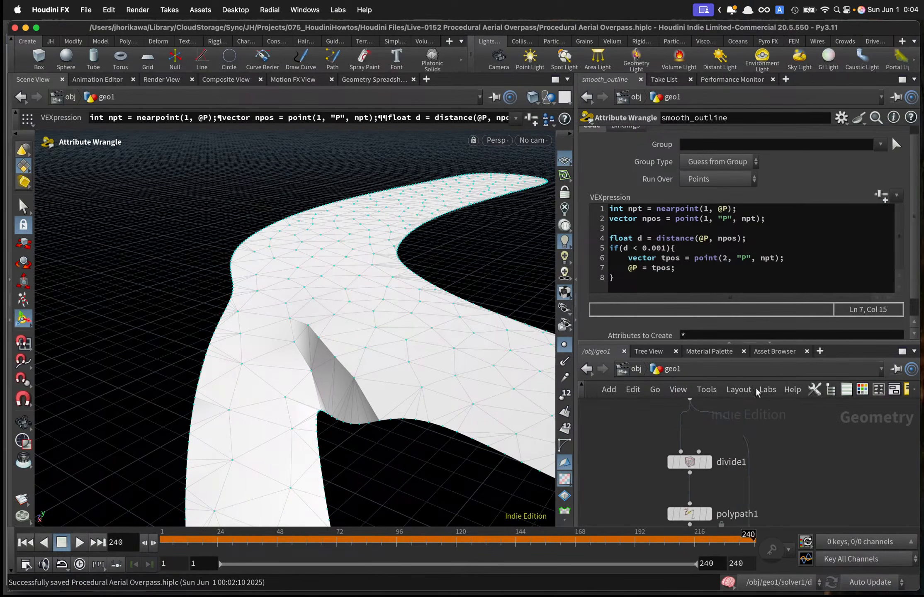
middle_click_drag(769, 523, 758, 391)
scroll(752, 457, "up", 1)
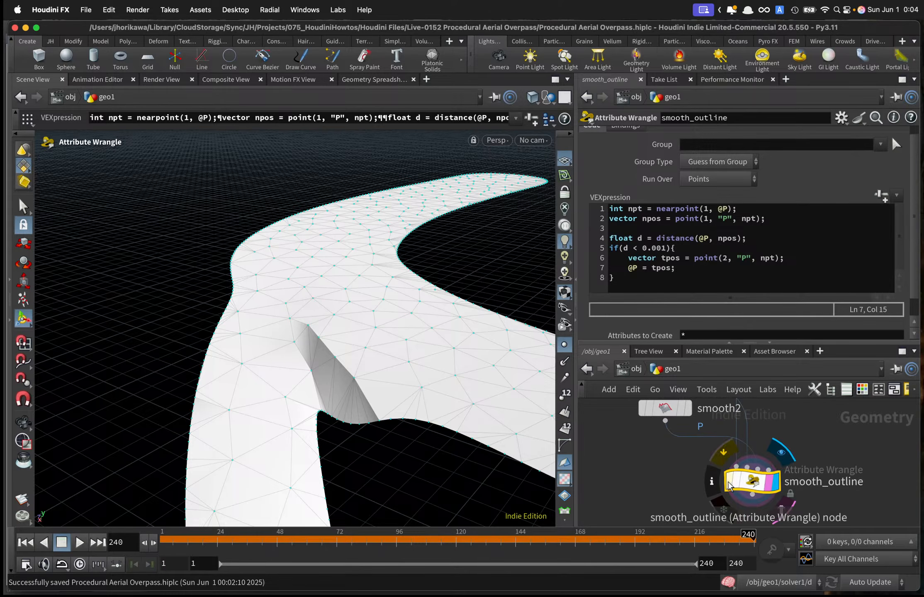
left_click(729, 483)
left_click(729, 484)
left_click(729, 484)
left_click(729, 484)
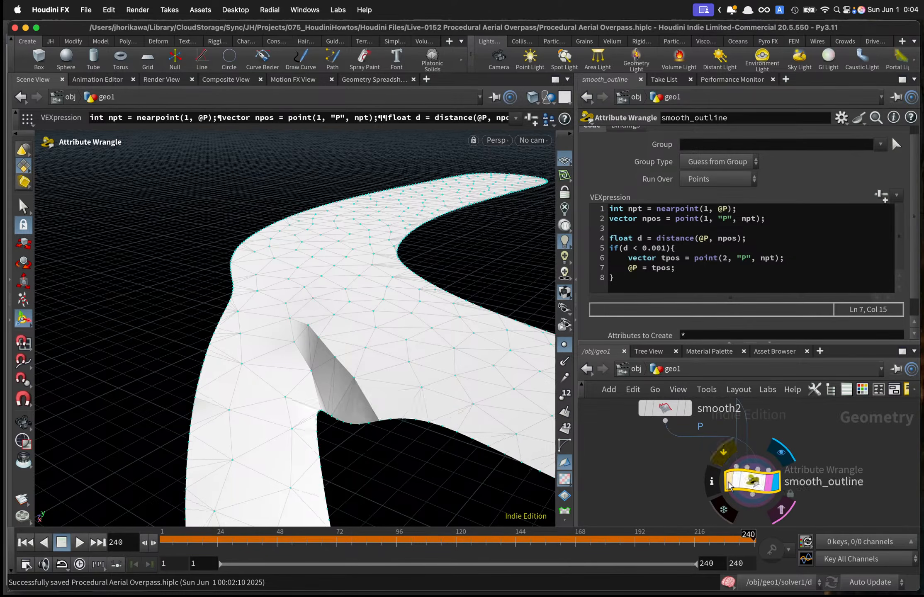
left_click(729, 484)
left_click(729, 484)
left_click(729, 483)
left_click(729, 484)
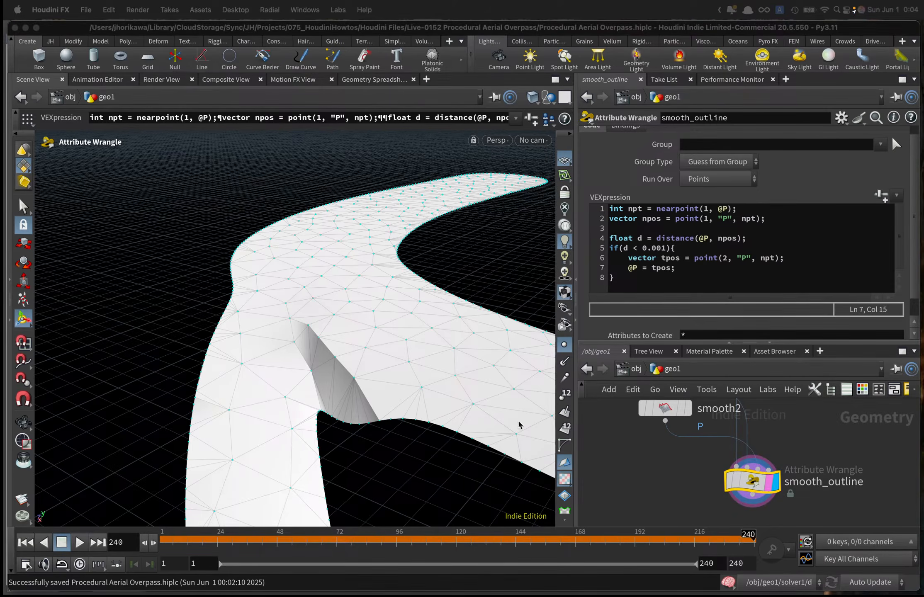
Enlarge the network area, add an Attribute Blur node fed by smooth_outline, and display it.
left_click_drag(639, 342, 642, 237)
scroll(682, 386, "down", 5)
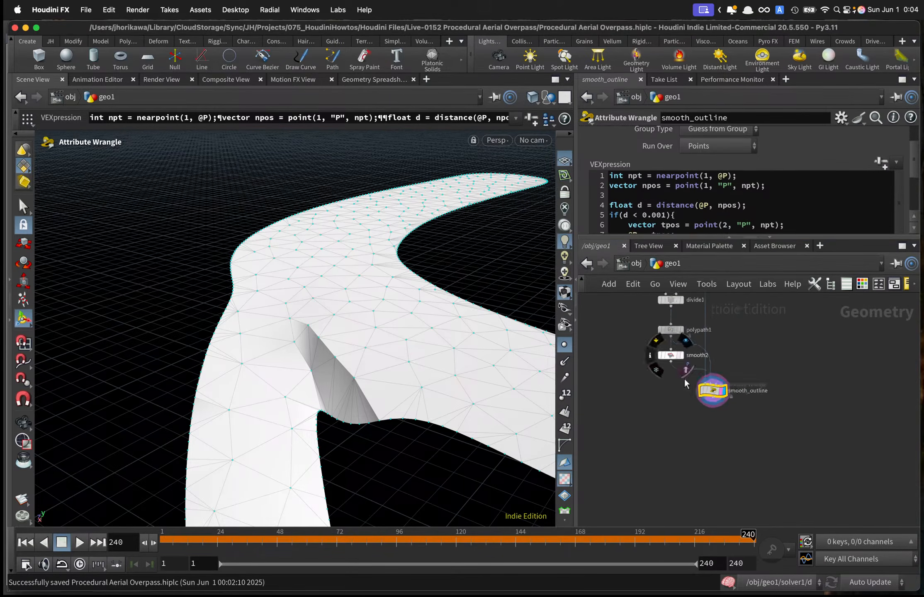
scroll(717, 428, "up", 4)
key("Tab")
type("a")
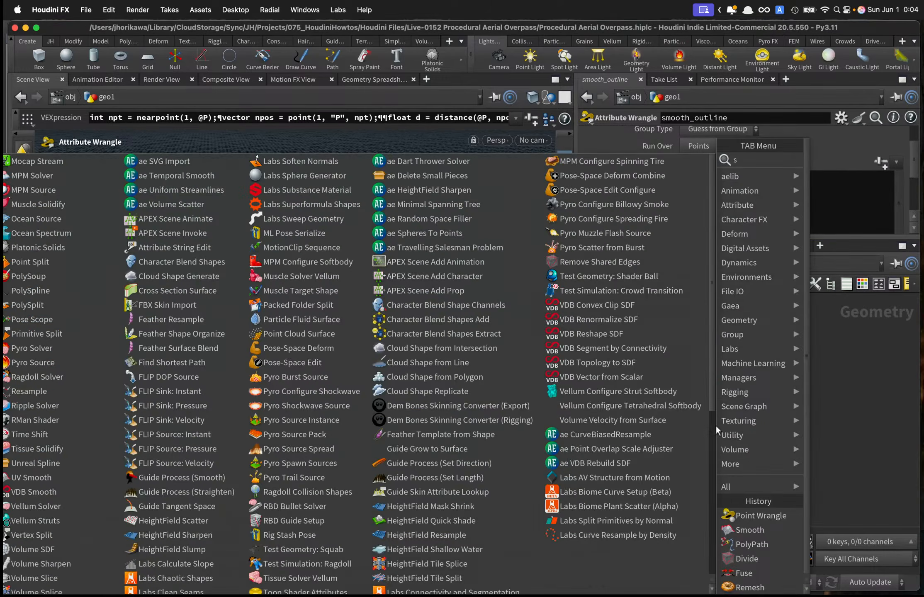
type("ttr")
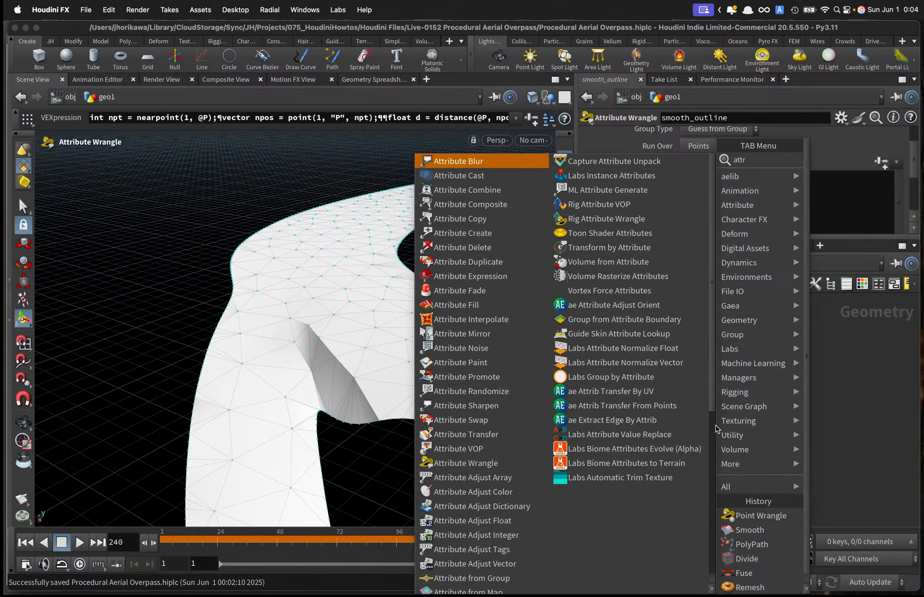
type("ibute blu")
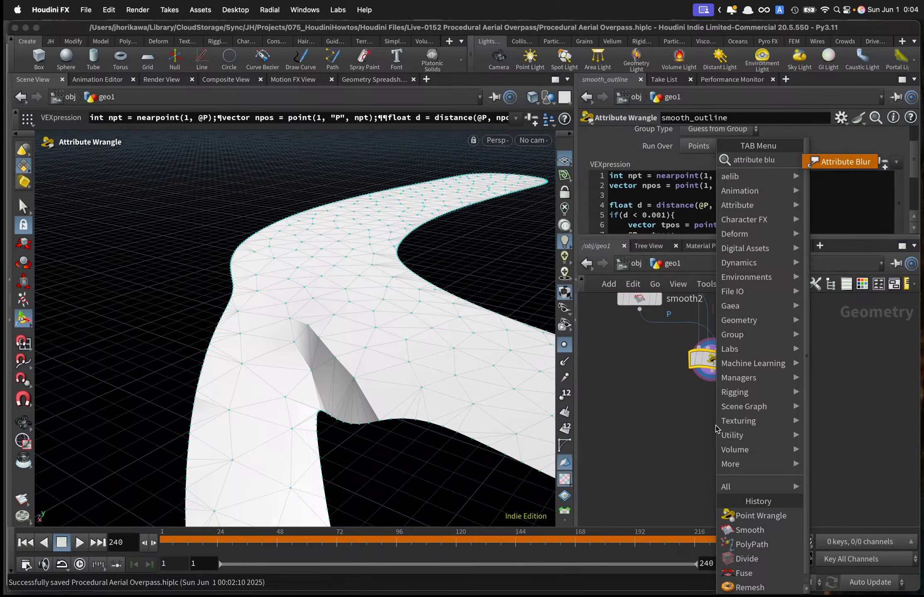
key("Return")
left_click(715, 424)
left_click_drag(709, 376, 712, 411)
left_click(732, 412)
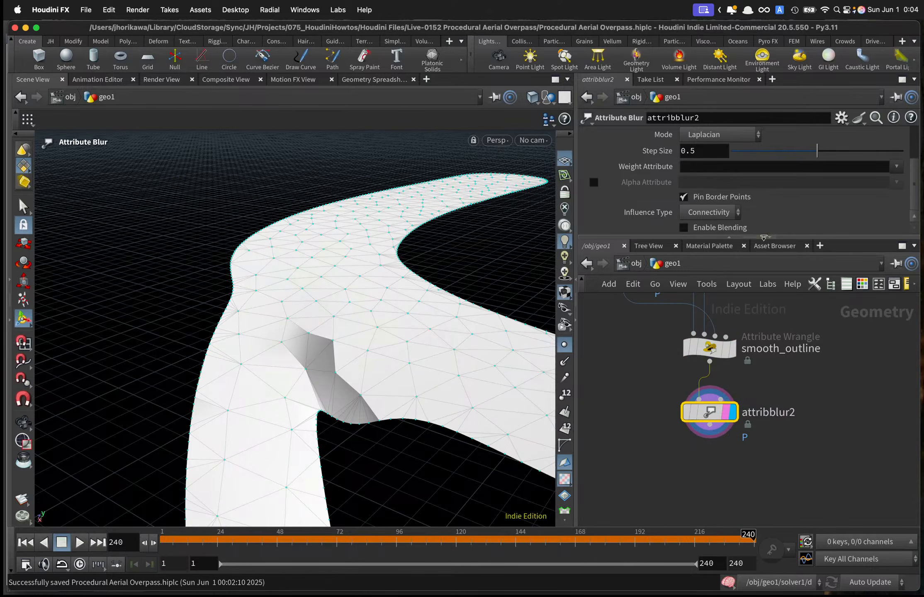
Set attribblur2's Blurring Iterations to 20 and check the blurred surface around the road junctions.
scroll(758, 166, "up", 2)
mouse_move(748, 154)
left_mouse_down()
mouse_move(770, 152)
mouse_move(750, 153)
mouse_move(761, 154)
left_mouse_up()
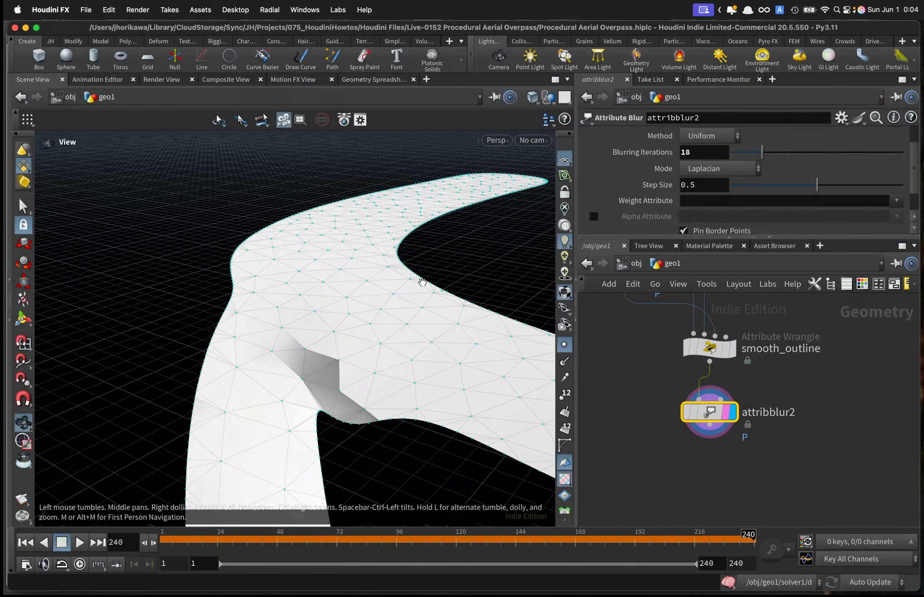
left_click_drag(361, 344, 365, 264, "alt")
left_click_drag(430, 279, 252, 379)
right_click_drag(252, 380, 417, 280)
middle_click_drag(417, 280, 309, 352)
right_click_drag(309, 351, 427, 313)
left_click_drag(426, 314, 452, 287)
key("Return")
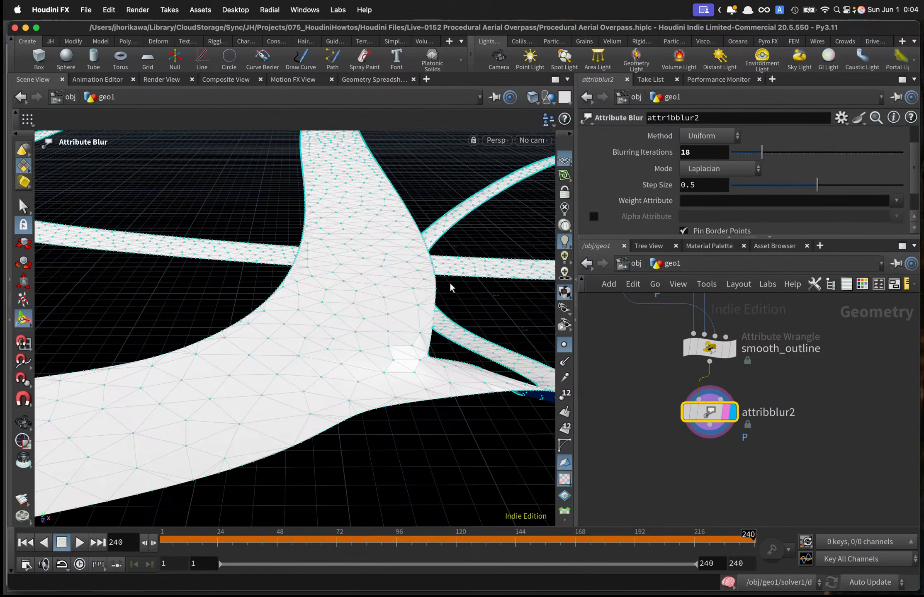
mouse_move(761, 153)
left_mouse_down()
mouse_move(750, 154)
mouse_move(766, 157)
left_mouse_up()
key("Escape")
left_click_drag(466, 242, 525, 278)
key("Escape")
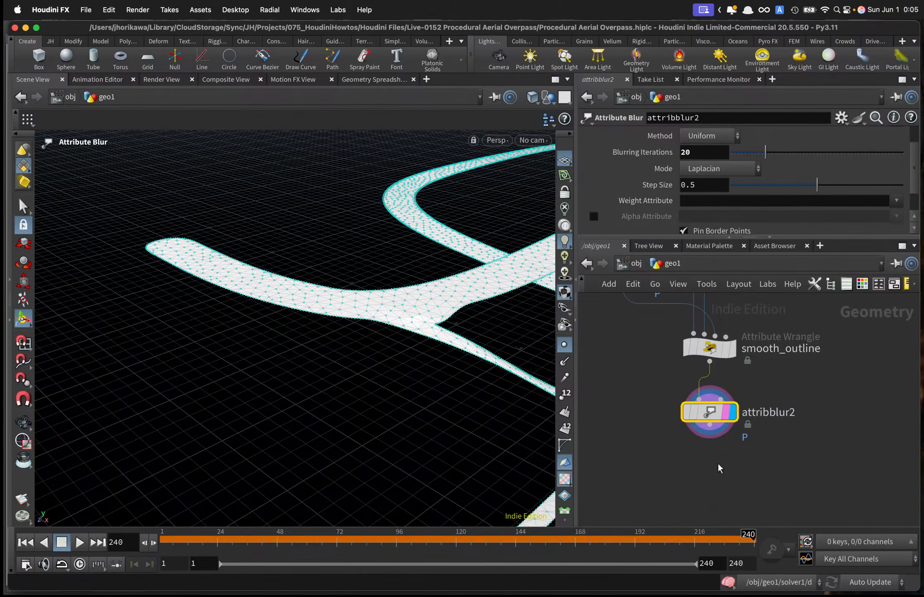
Add a Normal node fed by attribblur2 and display it.
key("Tab")
type("normal")
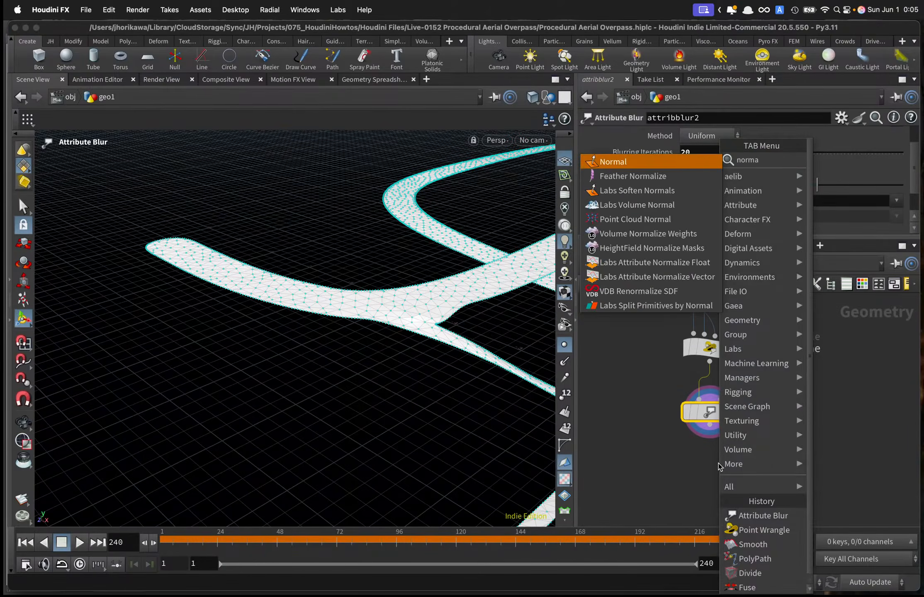
key("Return")
left_click(715, 477)
left_click_drag(709, 424, 715, 461)
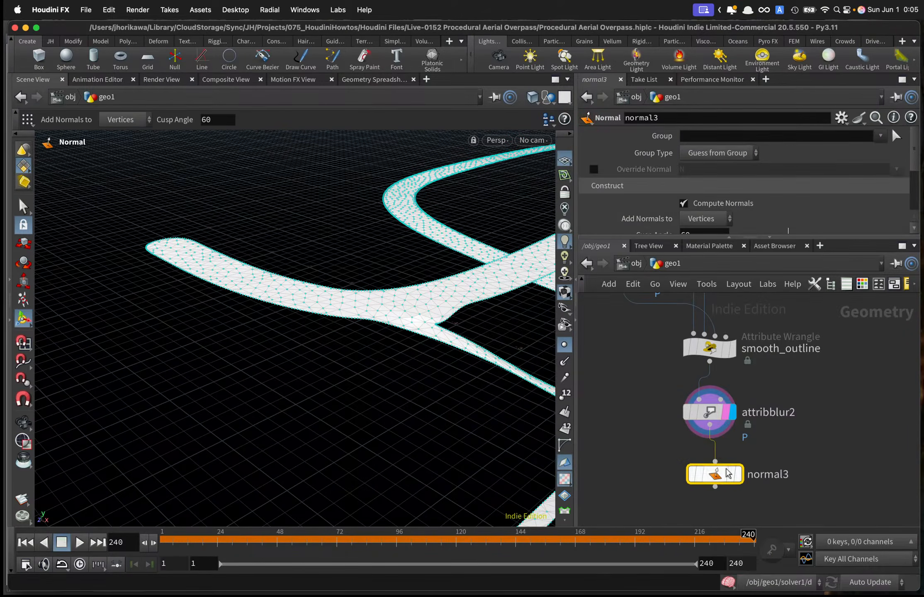
left_click(738, 474)
Hide the point markers and view the whole road network.
left_click_drag(419, 334, 159, 254, "alt")
left_click(564, 345)
key("Return")
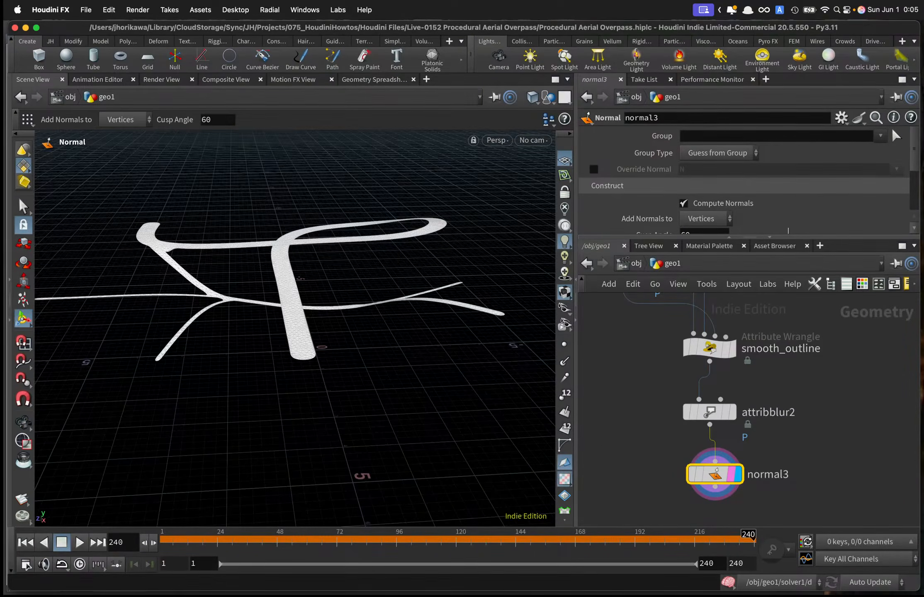
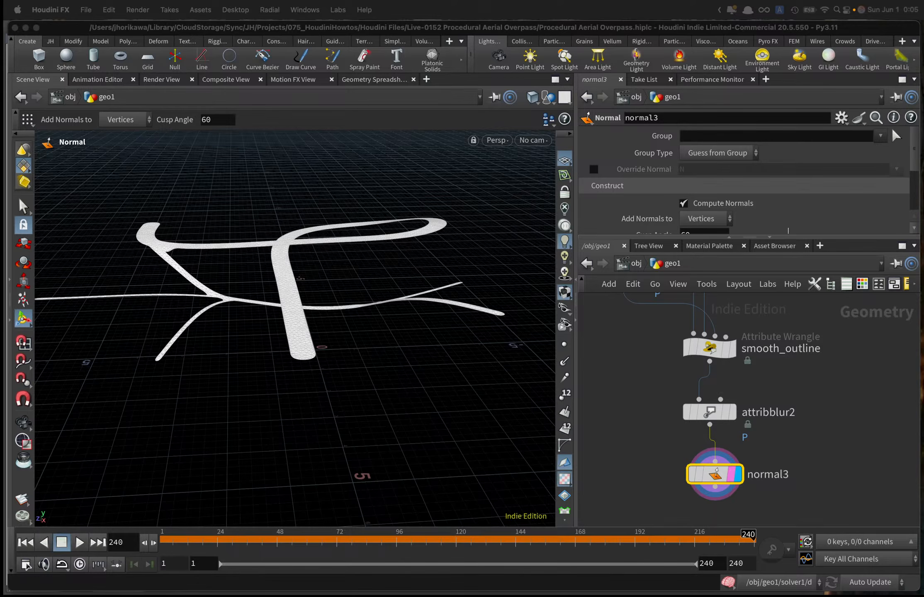
Add a Reverse node fed by normal3 and display it.
scroll(680, 415, "down", 5)
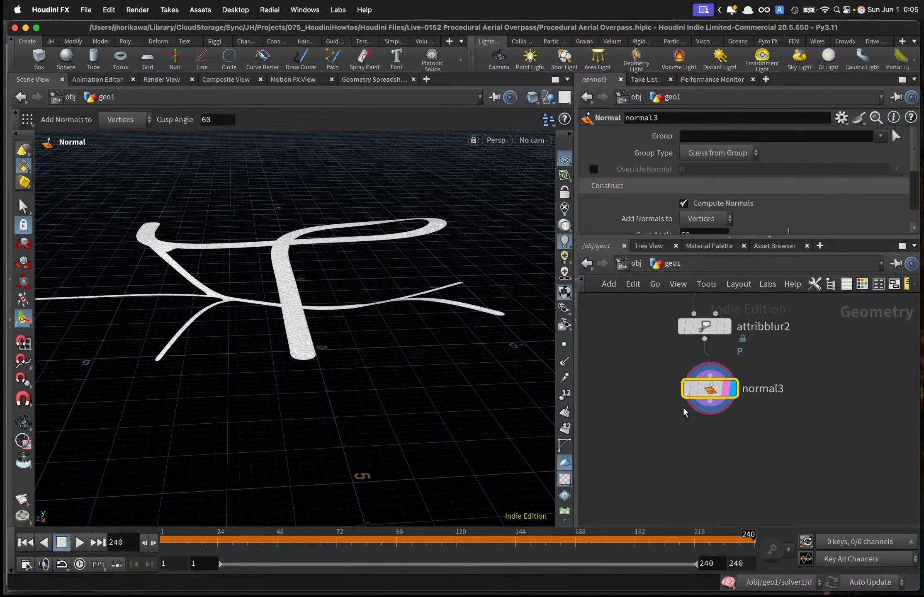
key("Tab")
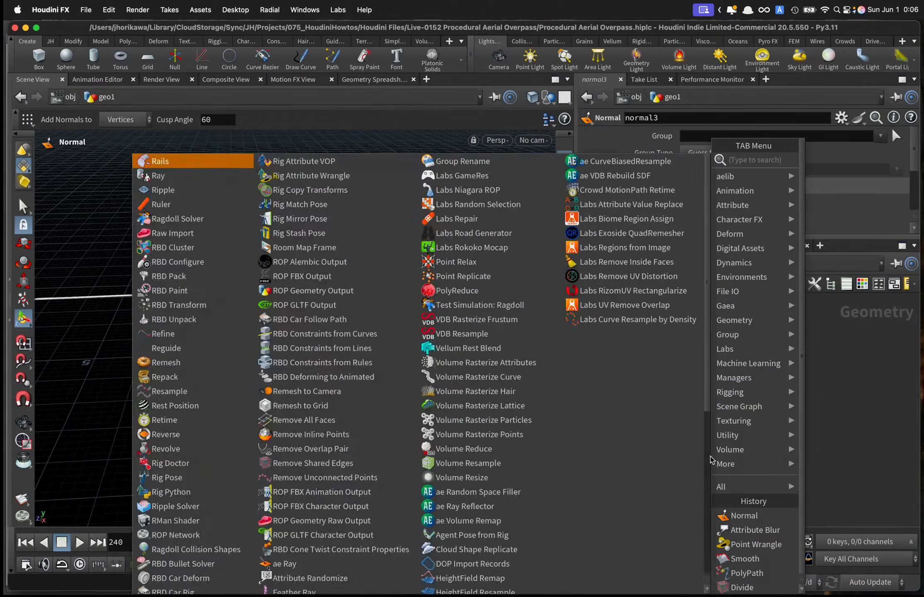
type("reverse")
key("Return")
left_click(710, 456)
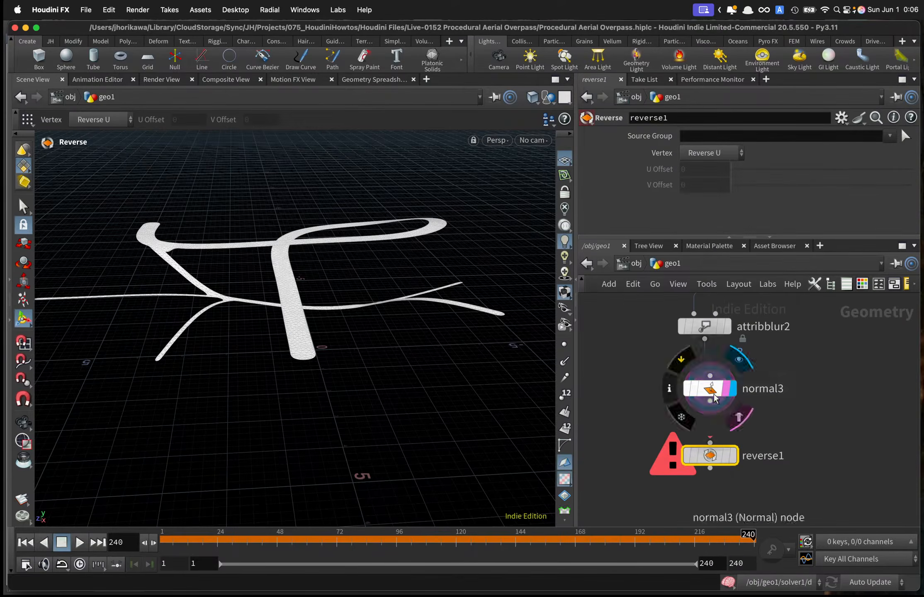
left_click_drag(710, 400, 713, 437)
left_click(734, 438)
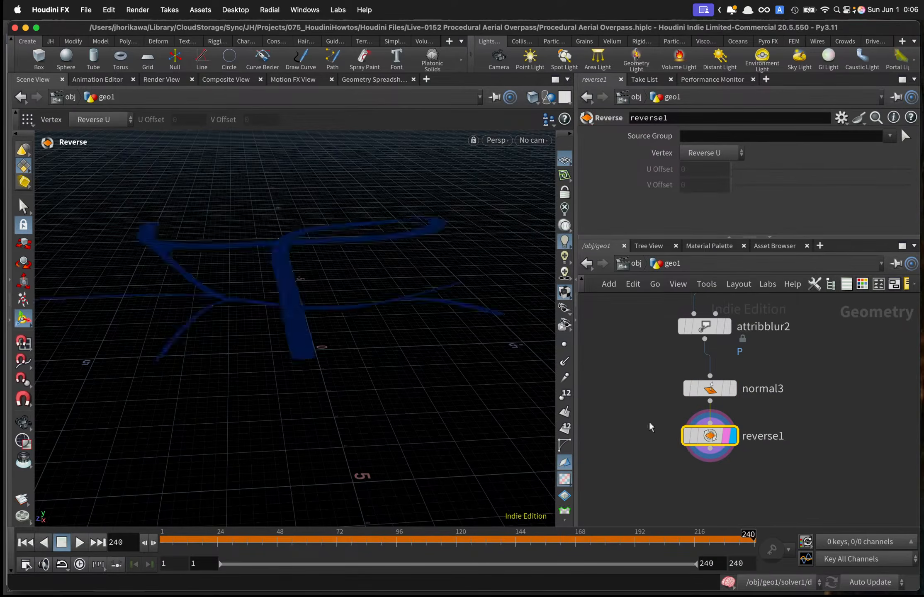
Add a Labs Thicken node fed by reverse1, display it, and inspect the thickened road edges up close.
left_click_drag(369, 286, 412, 293, "alt")
scroll(412, 293, "up", 4)
key("Tab")
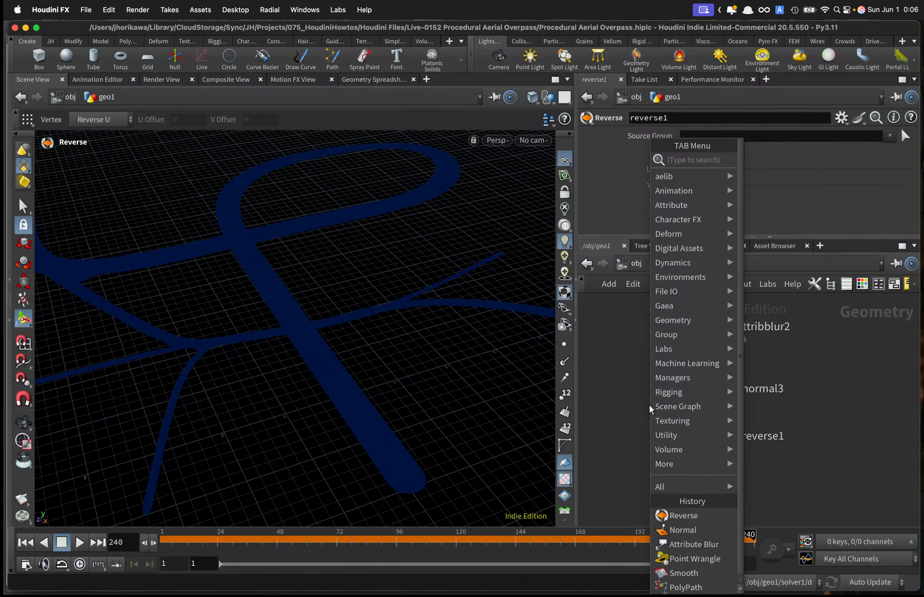
type("labs thic")
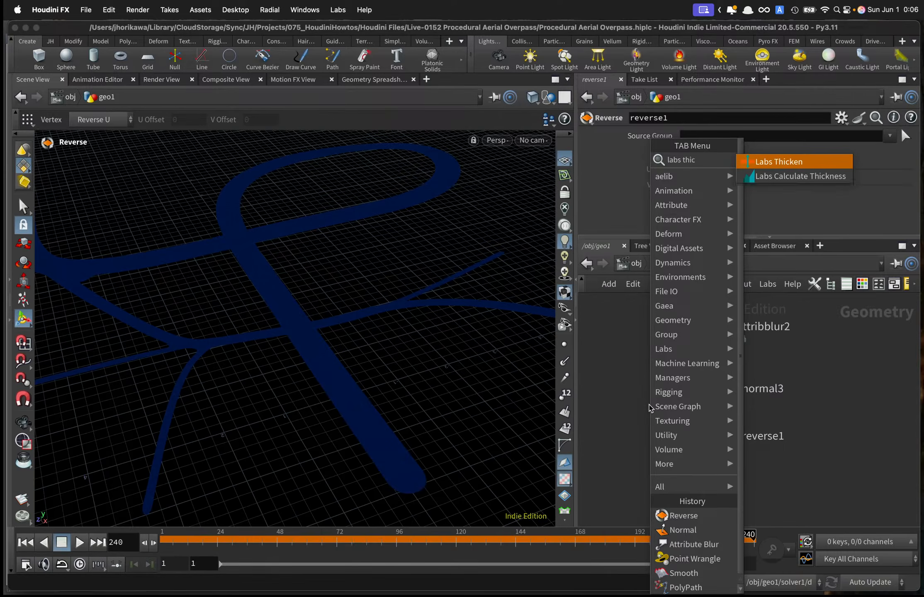
key("Return")
left_click(718, 486)
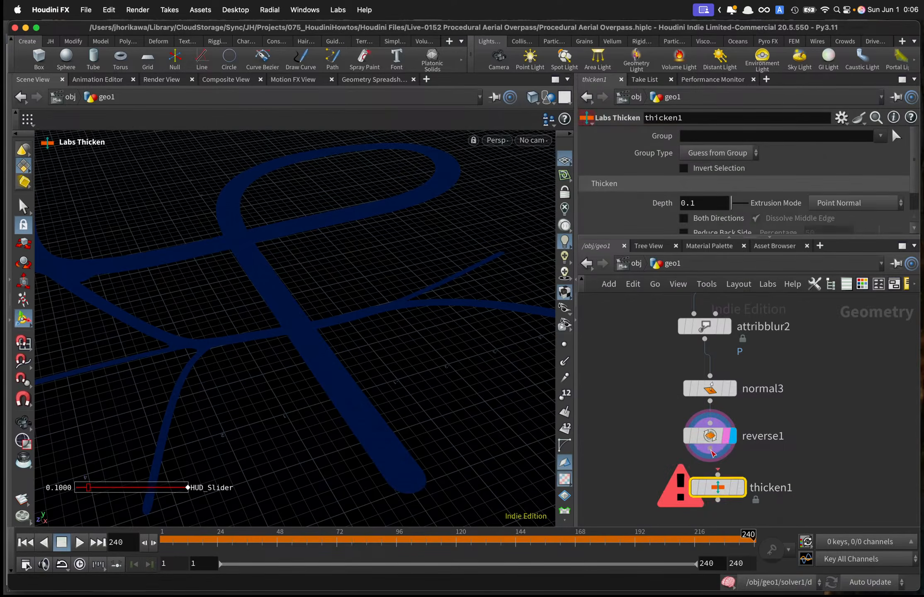
left_click_drag(711, 449, 717, 474)
left_click(741, 487)
right_click_drag(329, 360, 376, 347, "alt")
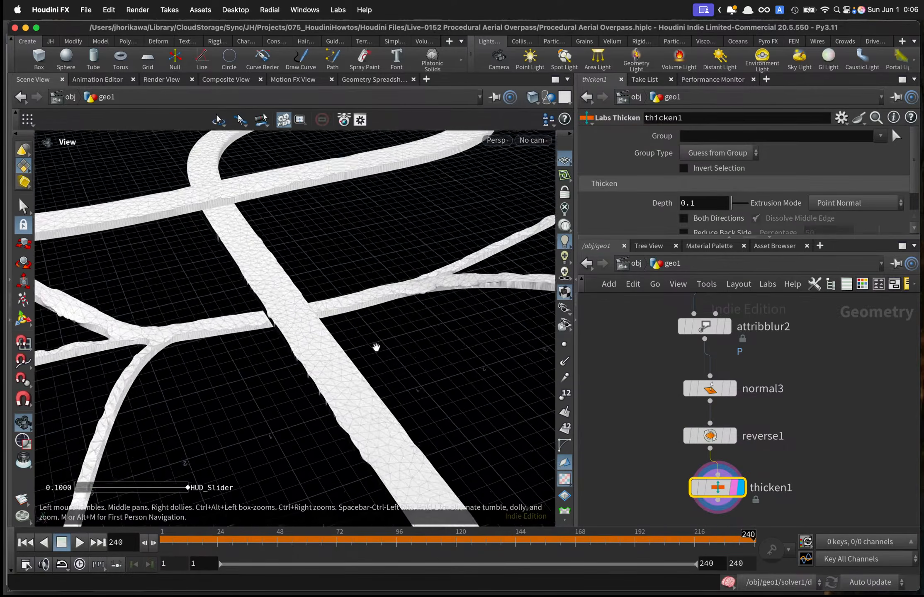
left_click_drag(376, 348, 387, 334, "alt")
right_click_drag(327, 258, 339, 255, "alt")
mouse_move(339, 255)
left_mouse_down("alt")
mouse_move(297, 245)
mouse_move(282, 293)
mouse_move(336, 238)
mouse_move(319, 299)
mouse_move(359, 268)
mouse_move(367, 239)
mouse_move(344, 237)
mouse_move(341, 257)
left_mouse_up("alt")
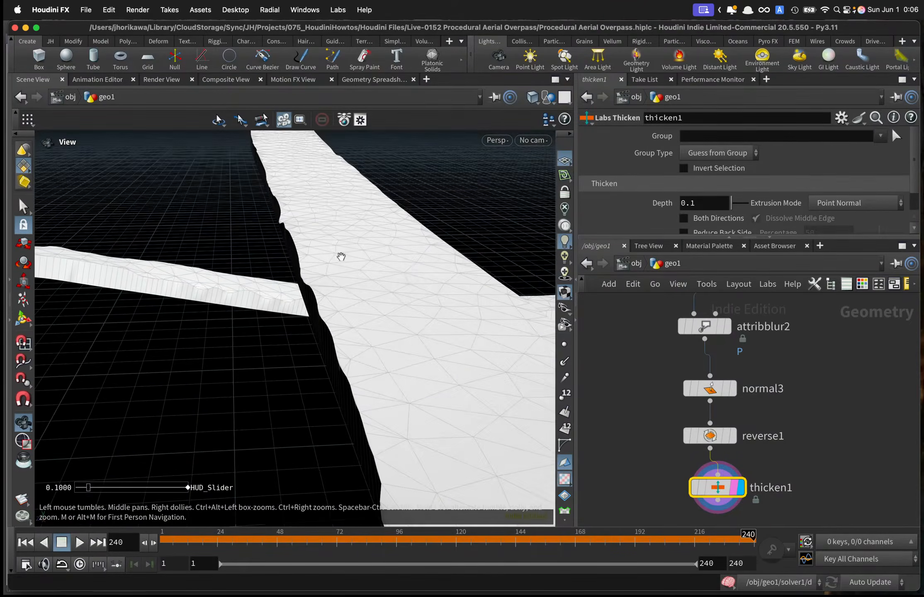
Display reverse1 to inspect the unthickened surface, and move thicken1 farther below it in the network.
left_click(726, 437)
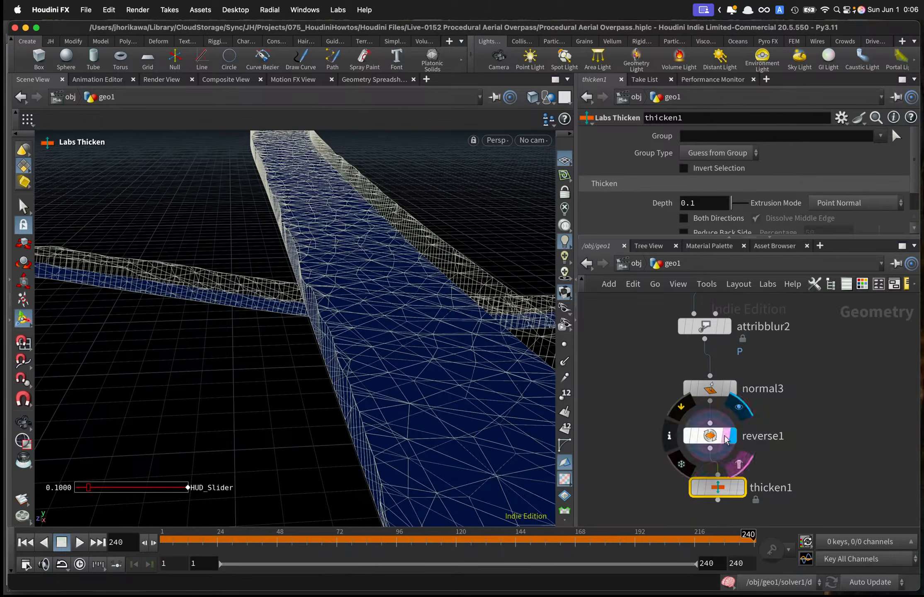
left_click(707, 435)
left_click_drag(428, 385, 348, 301, "alt")
scroll(865, 496, "down", 5)
scroll(837, 485, "up", 3)
left_click_drag(776, 500, 771, 512)
scroll(773, 500, "down", 3)
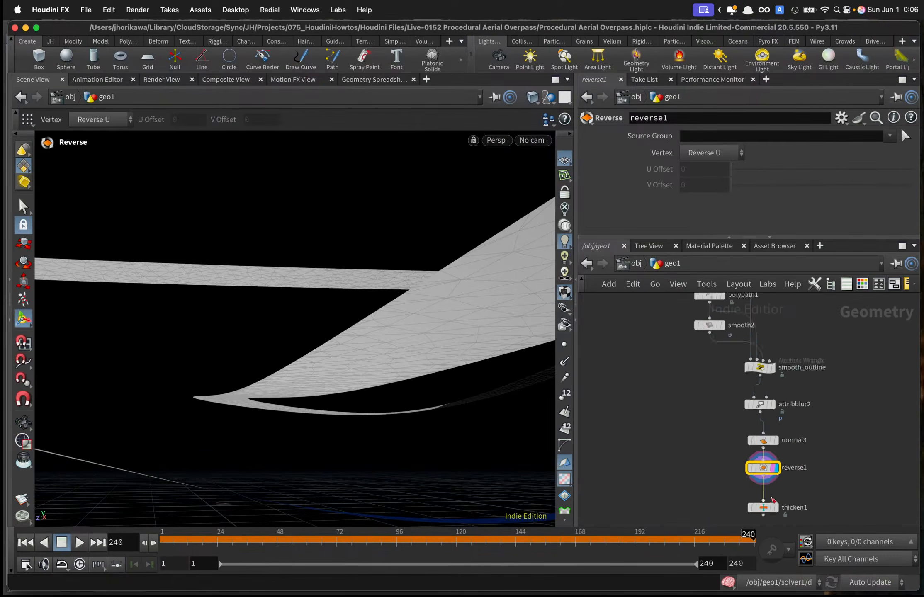
scroll(773, 500, "down", 2)
middle_click_drag(773, 500, 774, 435)
scroll(768, 445, "up", 4)
left_click_drag(766, 441, 766, 473)
scroll(773, 405, "up", 2)
scroll(774, 409, "down", 5)
middle_click_drag(804, 378, 798, 430)
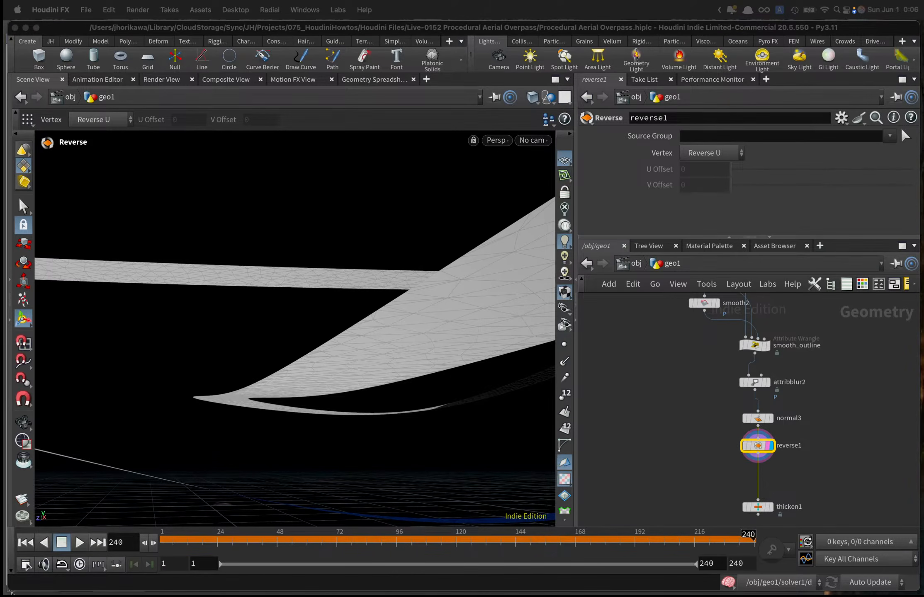
Compare the smooth_outline and attribblur2 outputs, examining the road's border points up close.
left_click(768, 345)
left_click(754, 347)
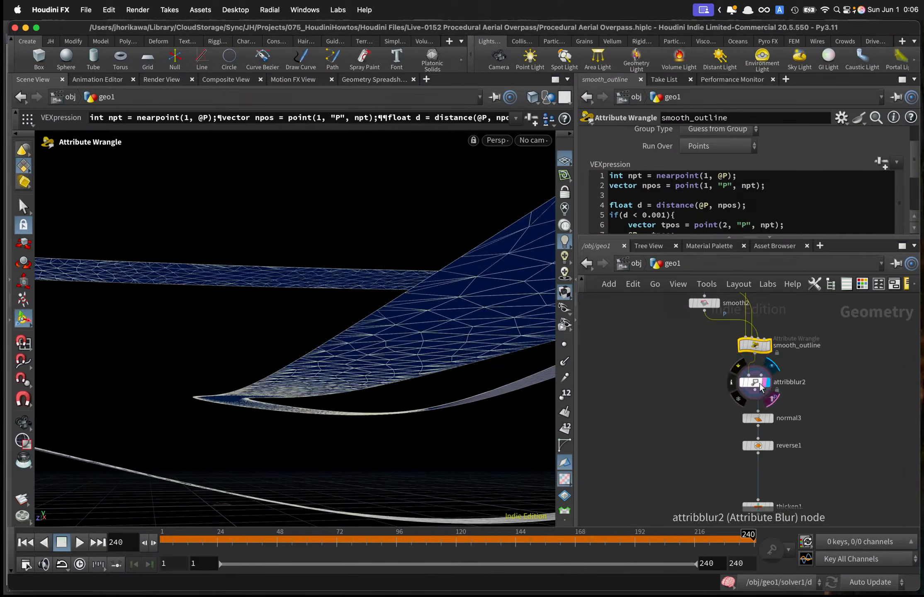
left_click(754, 382)
left_click_drag(439, 300, 416, 325, "alt")
right_click_drag(416, 326, 379, 310, "alt")
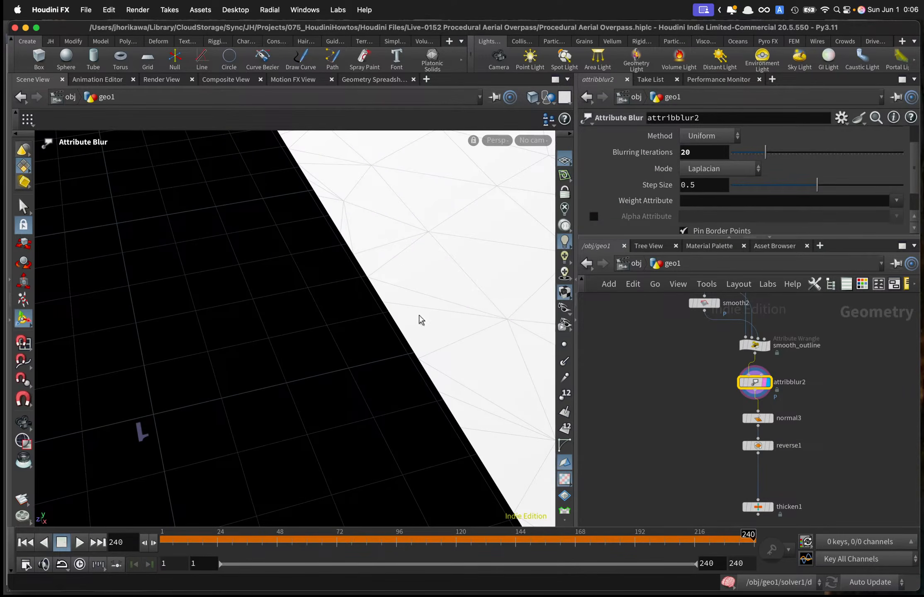
Insert a Fuse node between attribblur2 and normal3 and display it.
scroll(794, 414, "up", 2)
key("Tab")
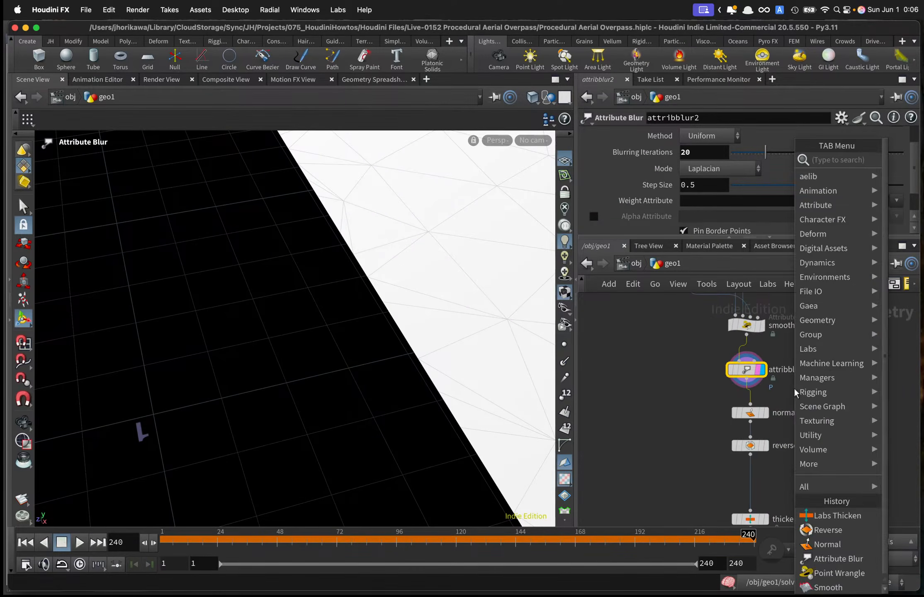
type("fuse")
key("Return")
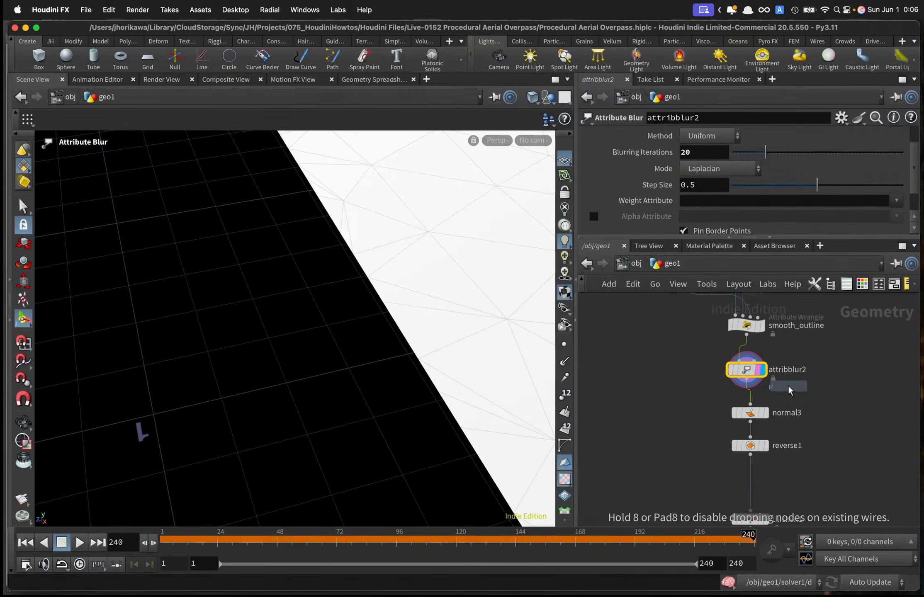
left_click(787, 386)
left_click(730, 408)
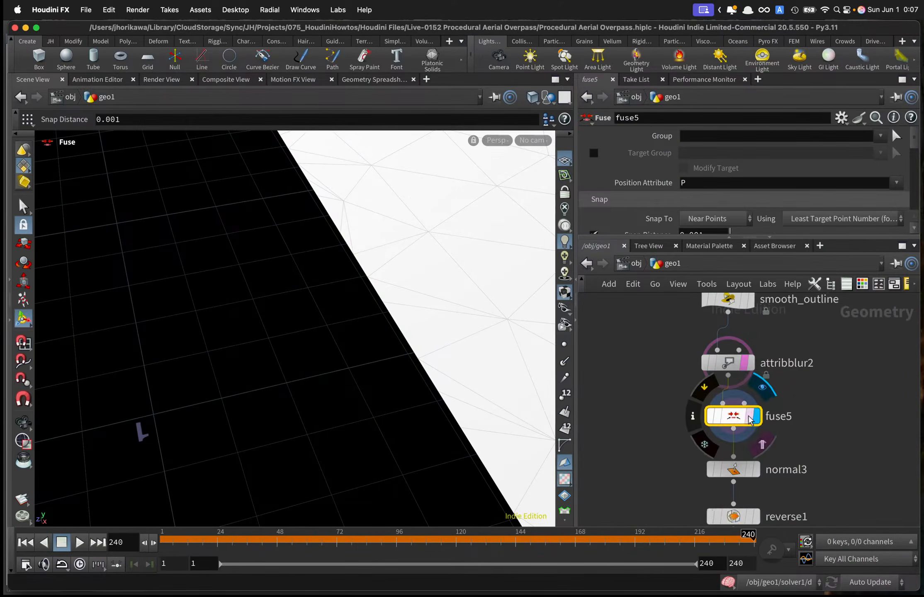
Copy the Target Size parameter of remesh1.
scroll(729, 418, "down", 5)
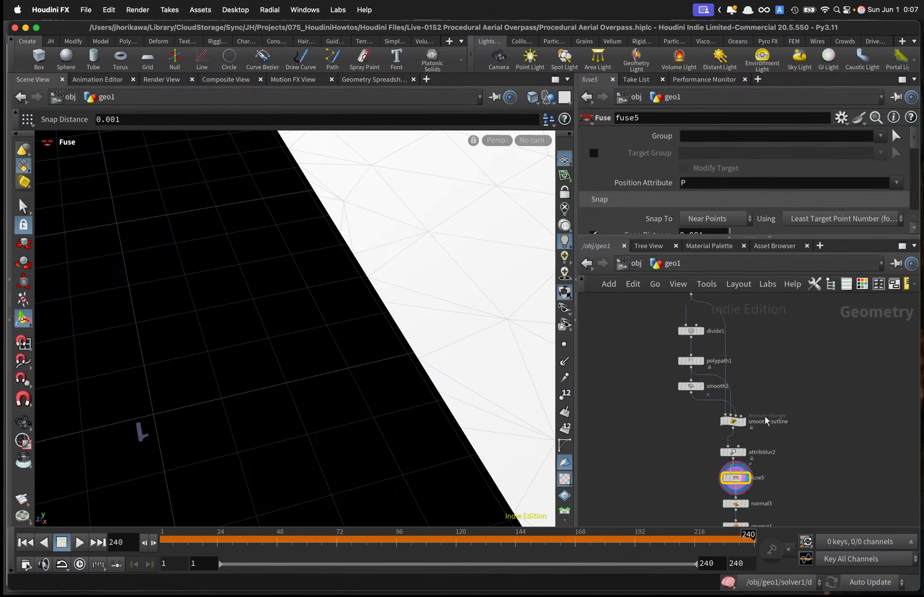
middle_click_drag(766, 382, 783, 448)
scroll(742, 406, "up", 2)
scroll(695, 214, "down", 2)
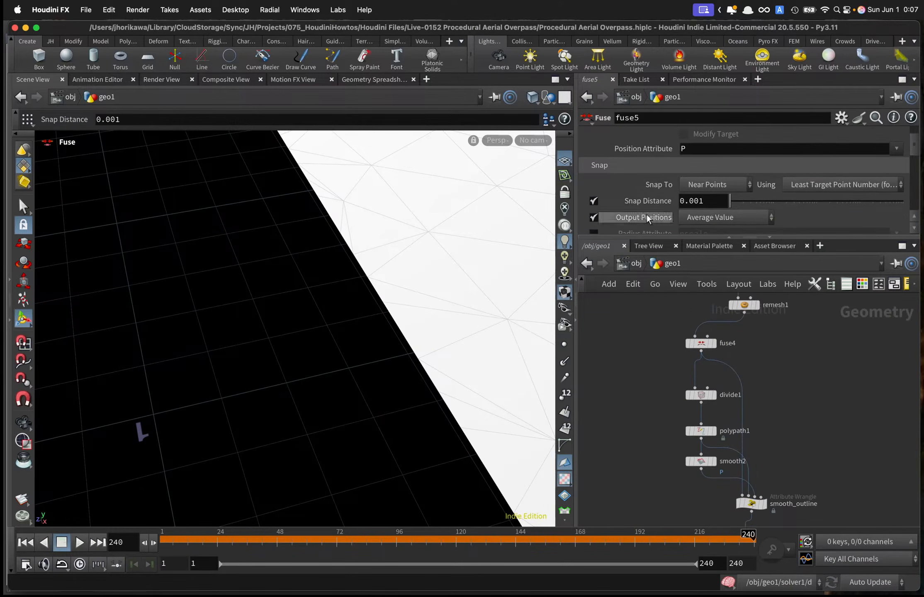
mouse_move(783, 413)
middle_mouse_down()
mouse_move(781, 344)
mouse_move(778, 424)
middle_mouse_up()
middle_click_drag(782, 356, 776, 413)
scroll(772, 404, "up", 2)
left_click(725, 366)
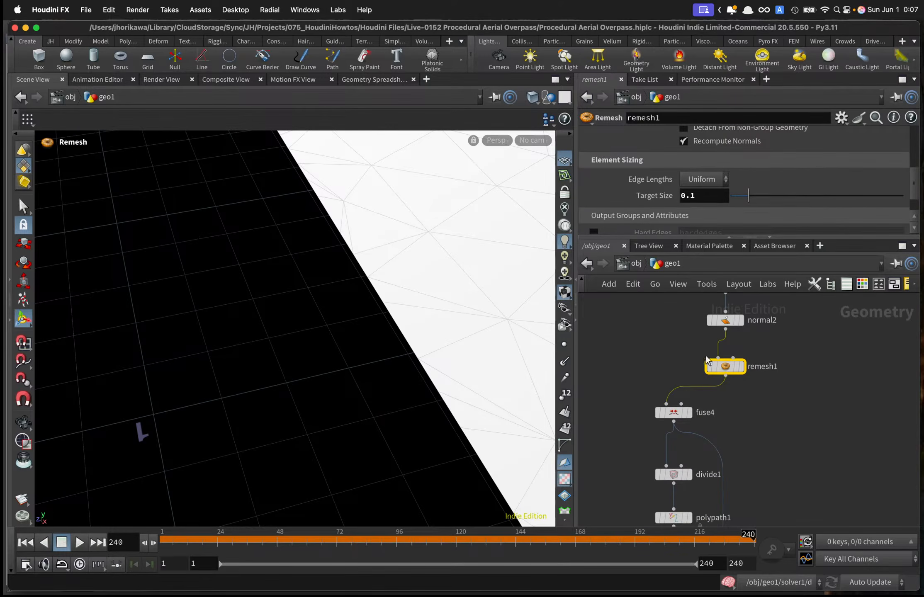
right_click(662, 197)
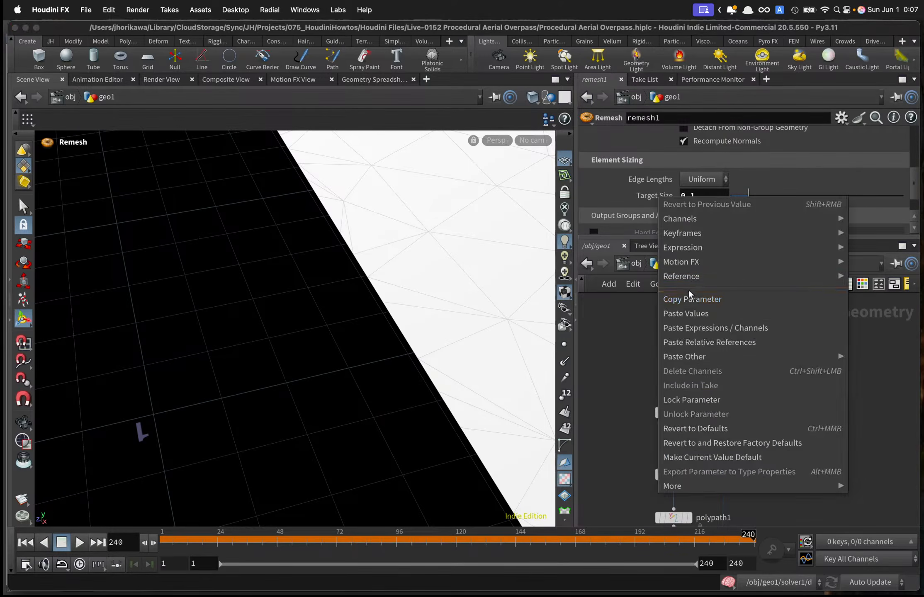
left_click(689, 297)
Link fuse5's Snap Distance to remesh1's Target Size with a relative reference.
scroll(740, 387, "down", 3)
scroll(763, 437, "up", 4)
middle_click_drag(756, 506, 770, 397)
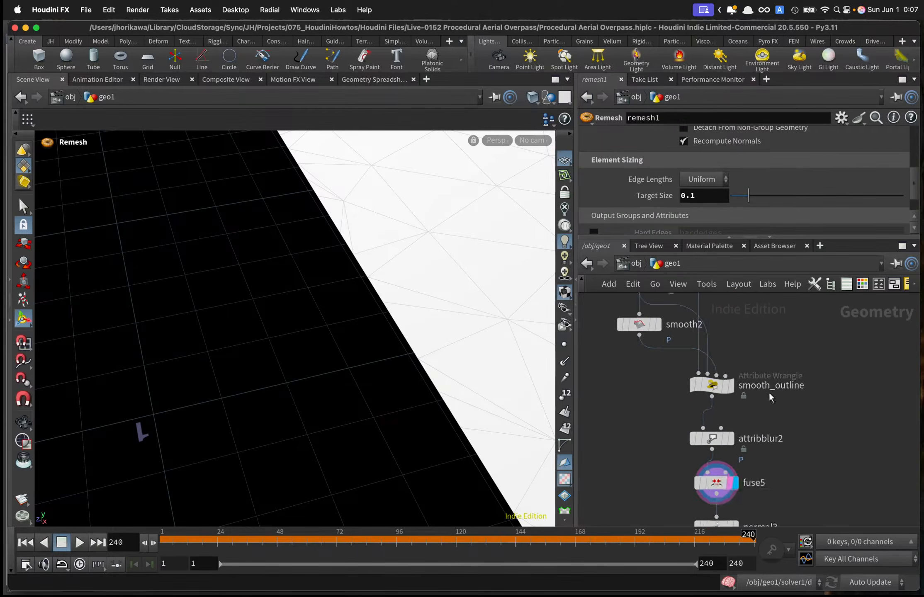
scroll(770, 397, "down", 3)
left_click(684, 413)
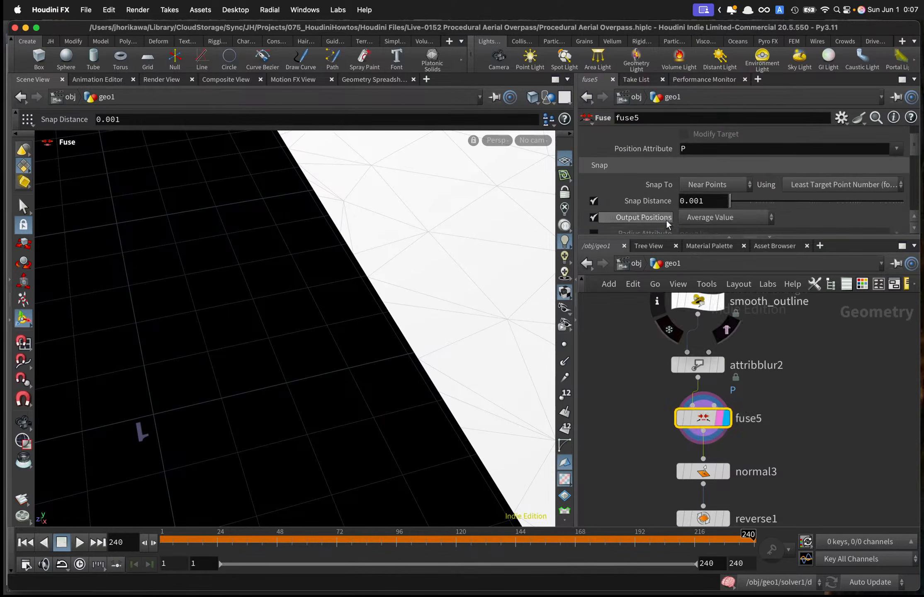
right_click(655, 201)
left_click(711, 345)
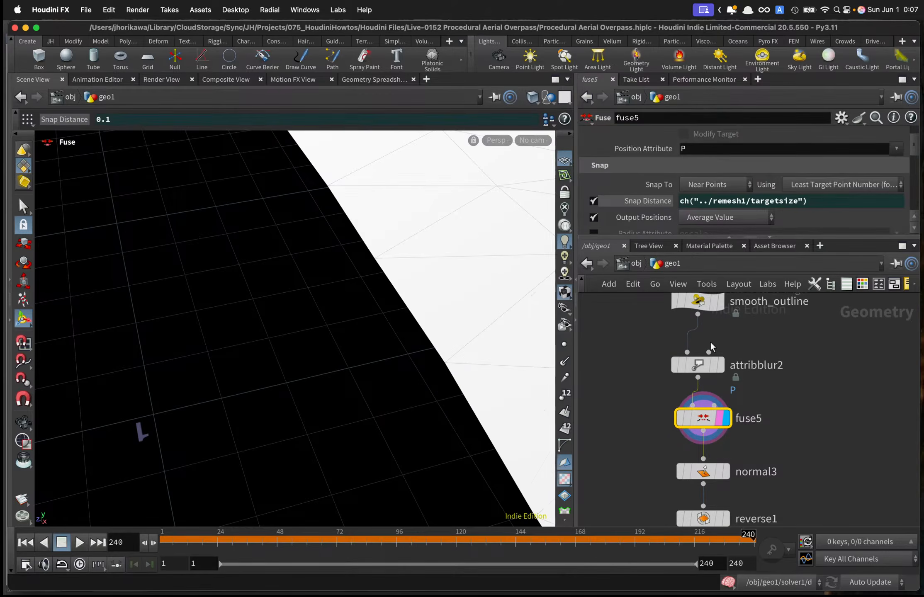
Change fuse5's Snap Distance expression to ch("../remesh1/targetsize")*0.5 and inspect the road edge.
left_click(853, 202)
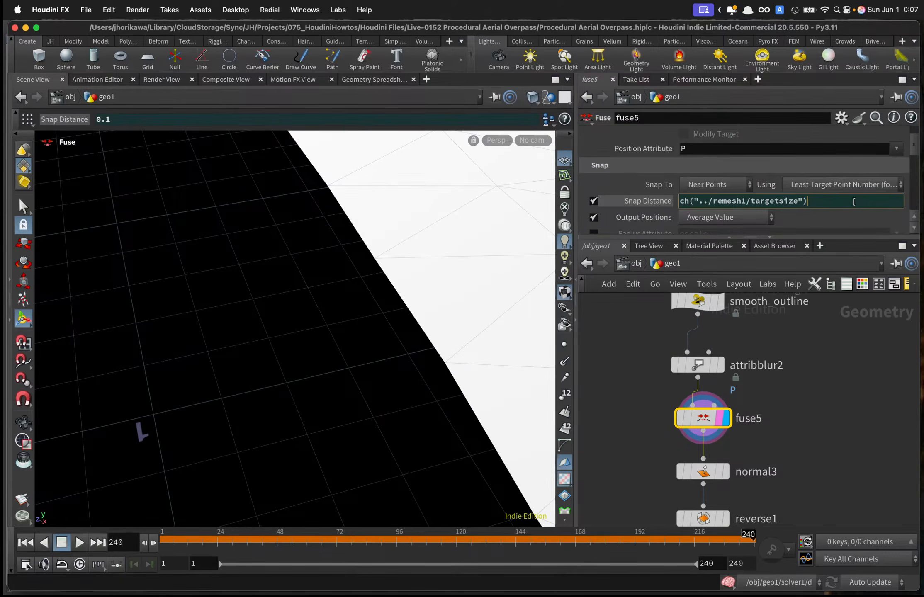
key("Return")
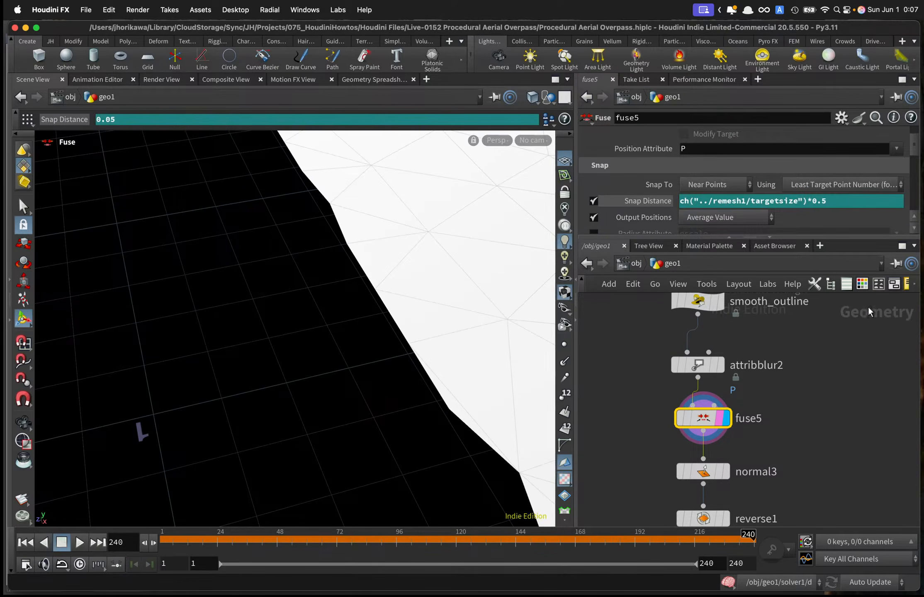
right_click_drag(395, 335, 315, 380, "alt")
left_click_drag(315, 380, 398, 343, "alt")
key("Return")
scroll(698, 219, "down", 4)
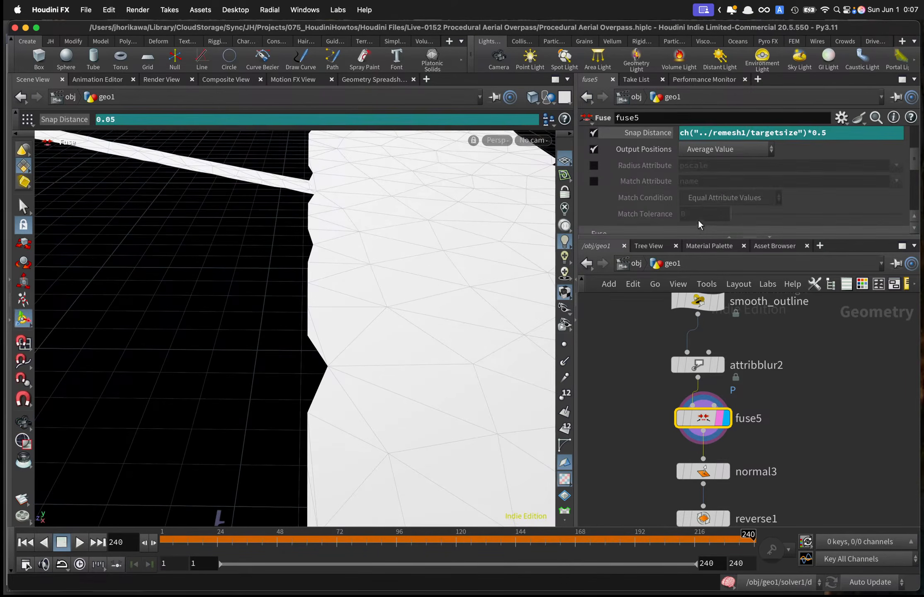
Set fuse5's Output Positions to Least Point Number and check the road borders.
left_click(701, 153)
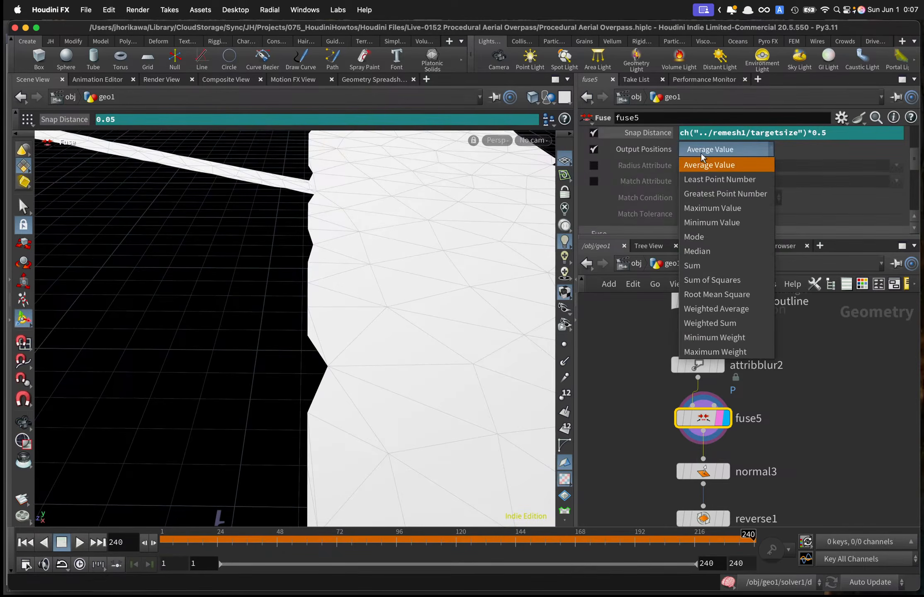
left_click(701, 179)
key("Escape")
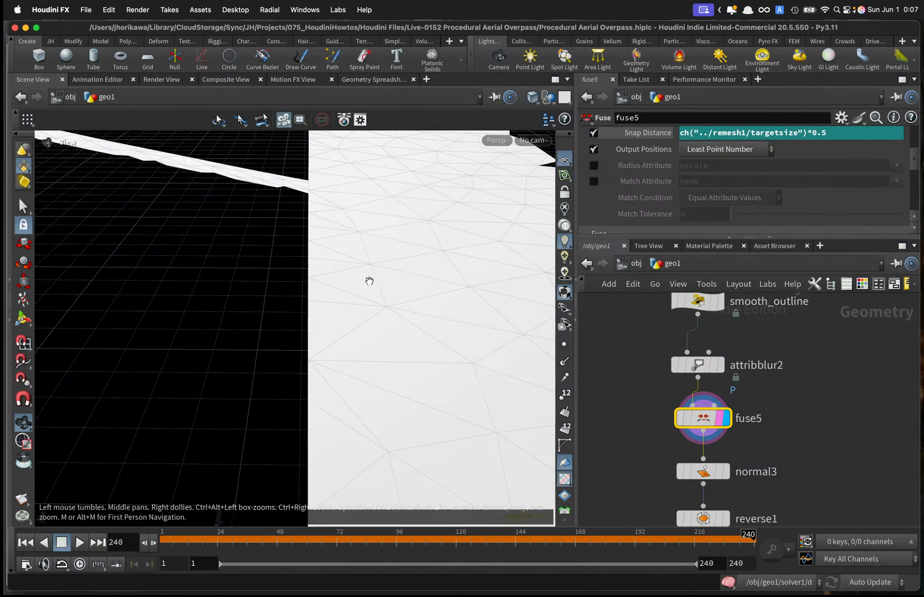
left_click_drag(369, 281, 506, 375)
Try fuse5 between smooth_outline and attribblur2, and detach and delete the node.
left_click_drag(692, 419, 694, 358)
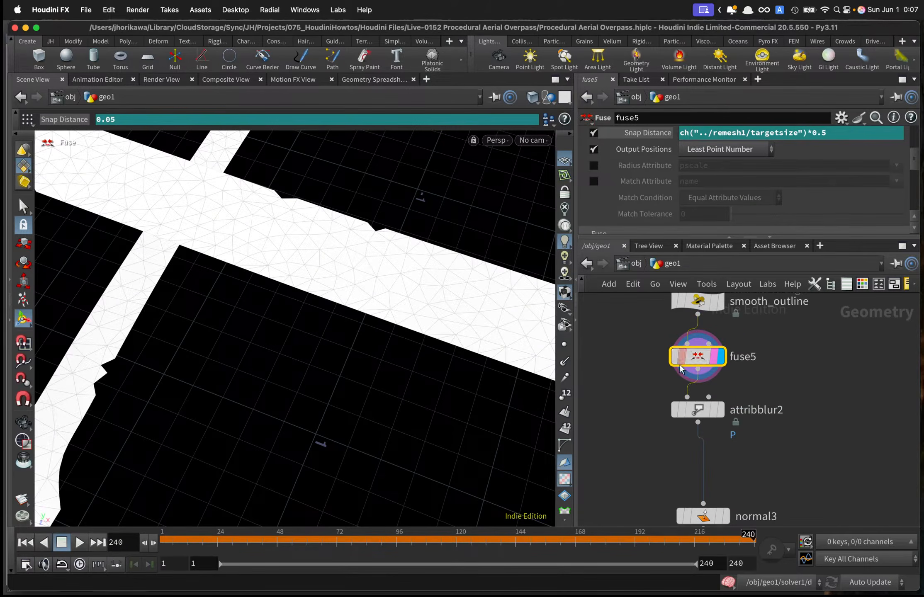
scroll(707, 361, "down", 2)
middle_click_drag(728, 346, 716, 418)
scroll(716, 419, "up", 1)
left_click_drag(690, 435, 721, 362)
scroll(707, 365, "down", 3)
middle_click_drag(693, 319, 725, 438)
scroll(700, 397, "up", 2)
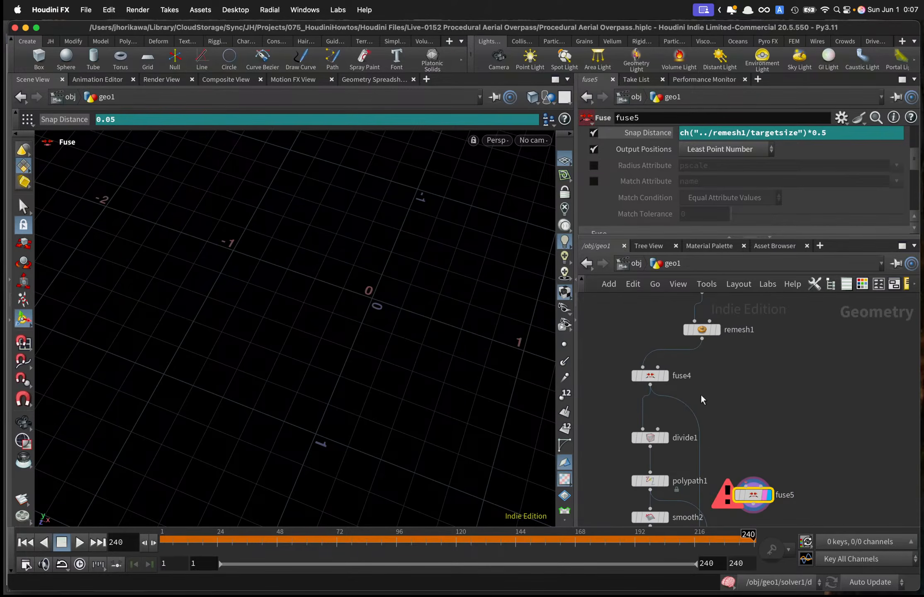
key("Delete")
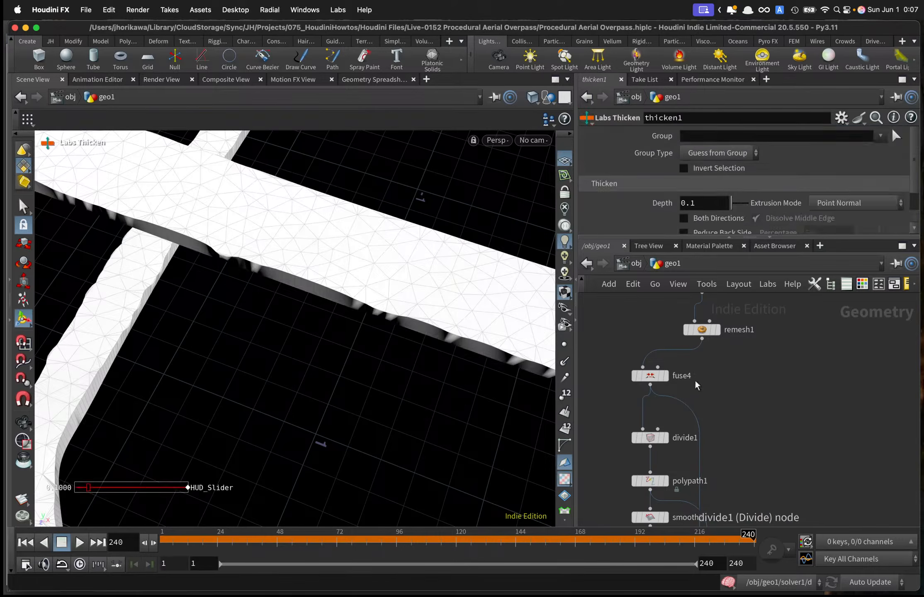
Link fuse4's Snap Distance to remesh1's Target Size with a relative reference.
left_click(650, 376)
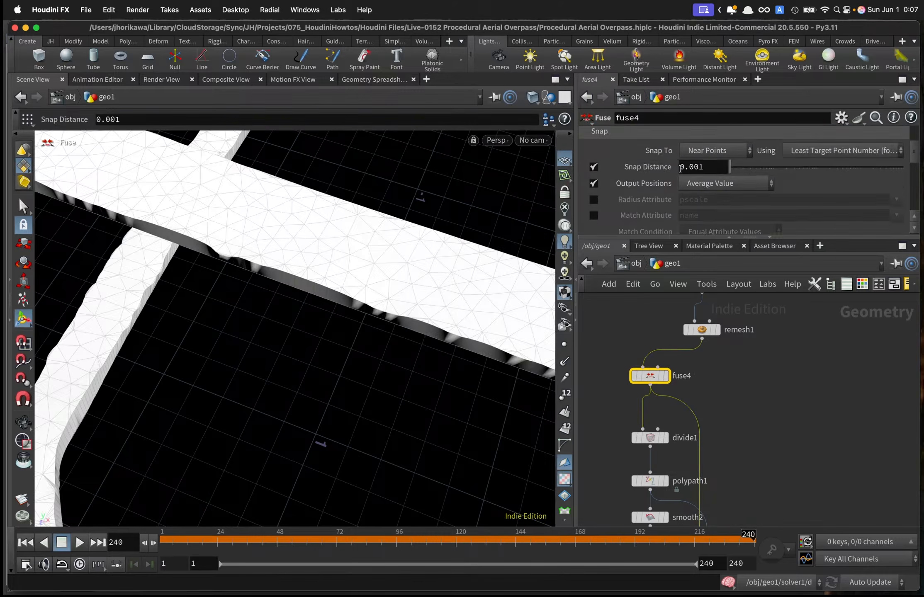
right_click(680, 168)
left_click(705, 310)
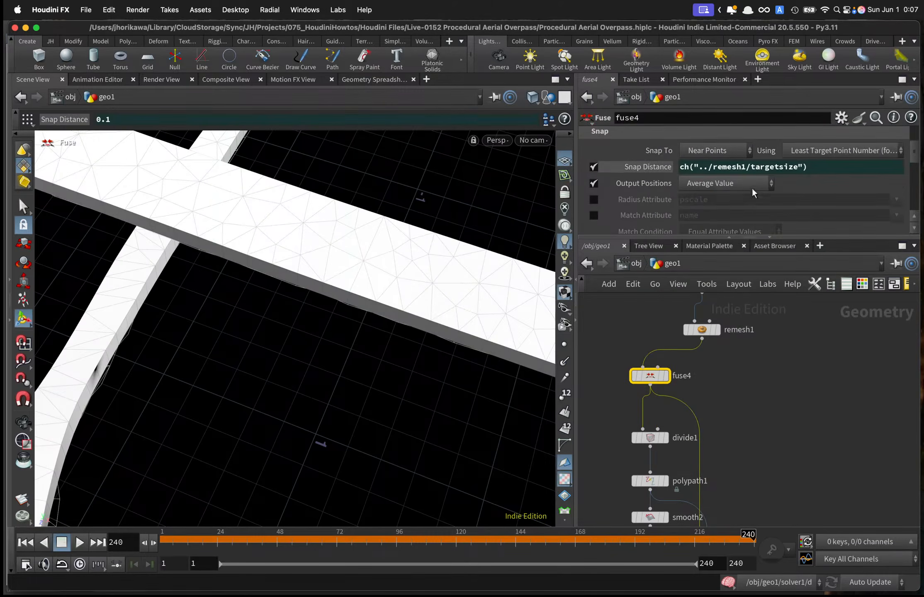
Change fuse4's Snap Distance expression to ch("../remesh1/targetsize") * 0.5 and inspect the thickened road edge.
left_click(812, 166)
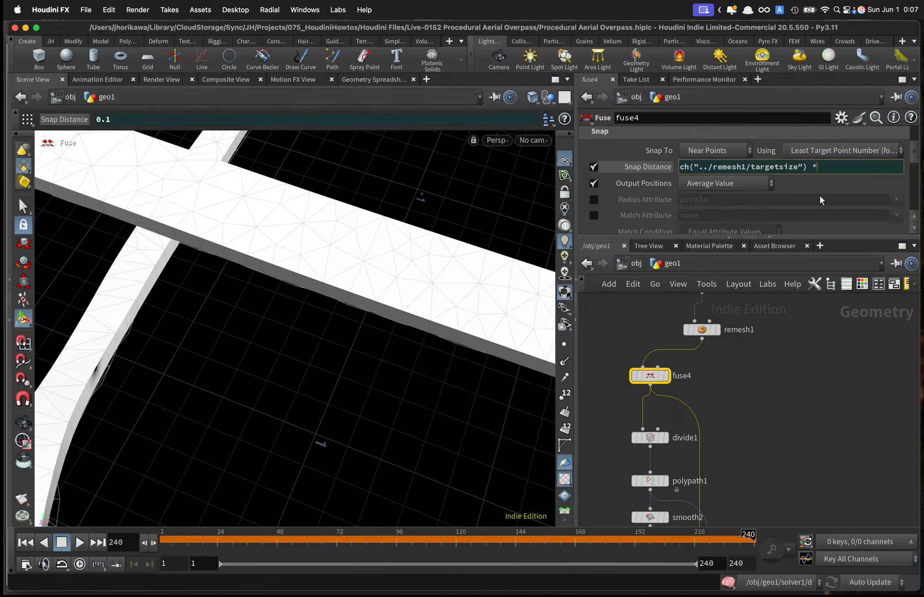
type("0.5")
key("Return")
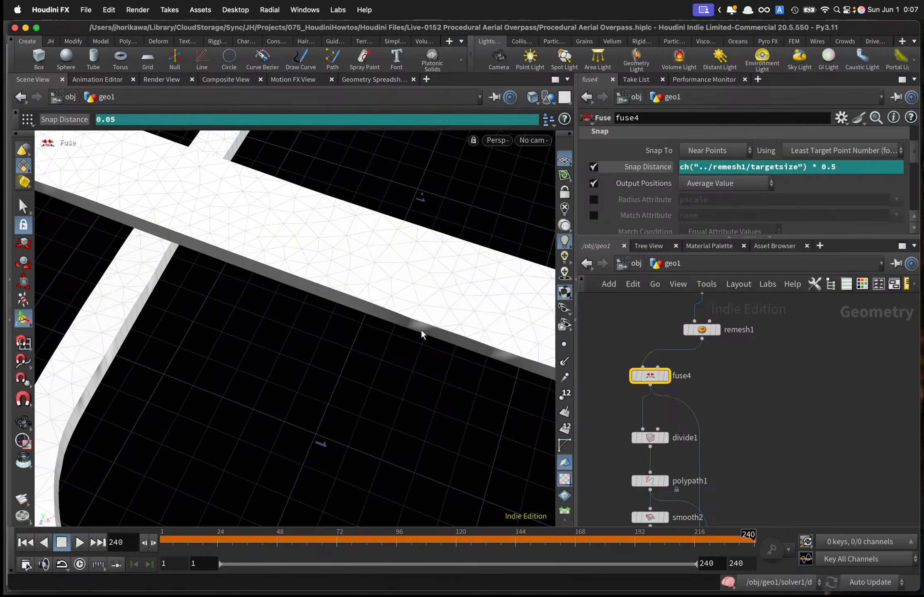
right_click_drag(421, 335, 265, 359, "alt")
left_click_drag(265, 358, 245, 276, "alt")
right_click_drag(245, 276, 379, 313, "alt")
Display the results of smooth2 and smooth_outline in turn to check the road outline.
scroll(682, 397, "down", 5)
middle_click_drag(682, 463, 684, 416)
scroll(684, 416, "up", 6)
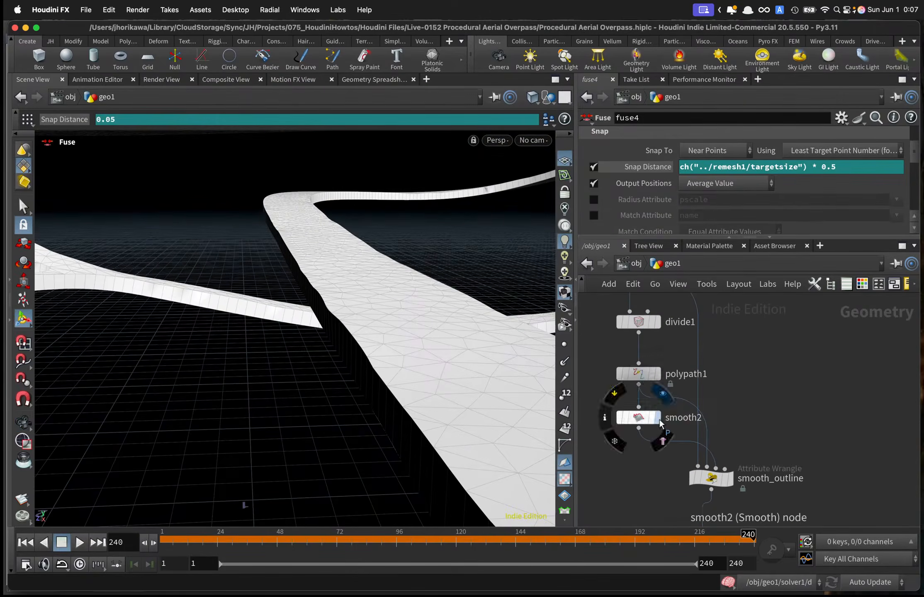
left_click(658, 419)
left_click(641, 419)
middle_click_drag(660, 472, 655, 382)
scroll(706, 377, "up", 1)
left_click(729, 395)
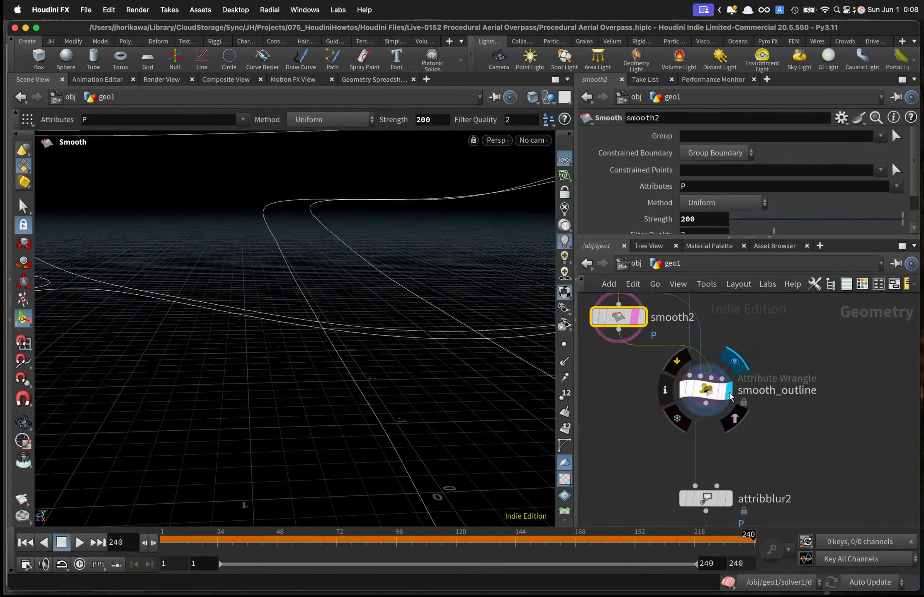
left_click(730, 395)
left_click(714, 395)
middle_click_drag(729, 462, 731, 385)
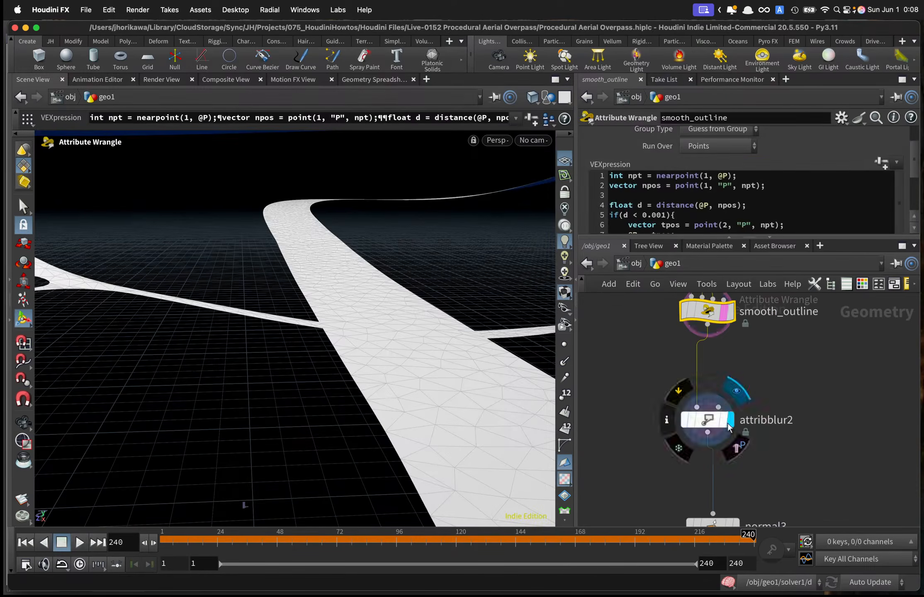
Display attribblur2 and normal3 in turn and examine the flat road surface from closer.
left_click(728, 424)
left_click(708, 419)
left_click_drag(361, 309, 294, 338)
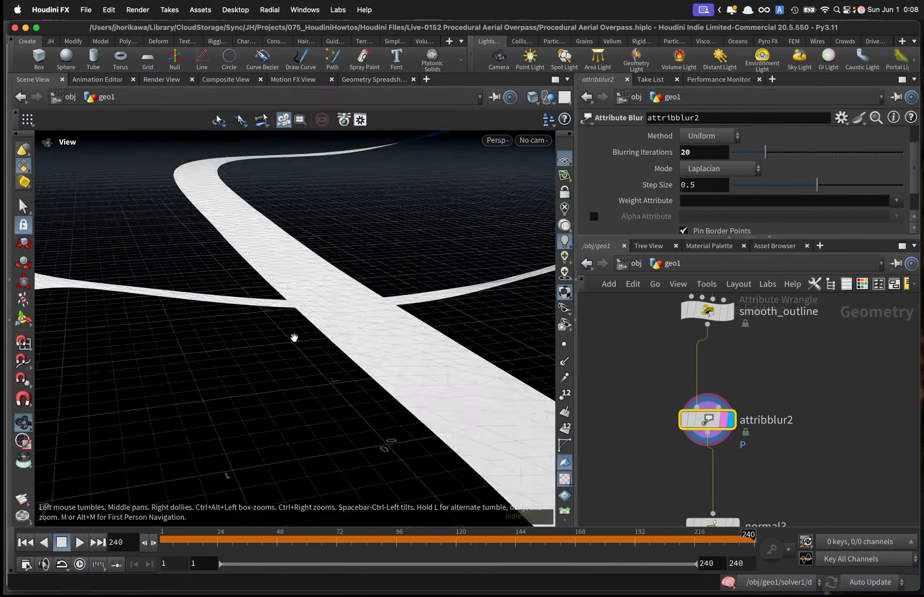
right_click_drag(294, 338, 404, 349)
middle_click_drag(679, 463, 673, 346)
left_click(729, 412)
left_click(714, 414)
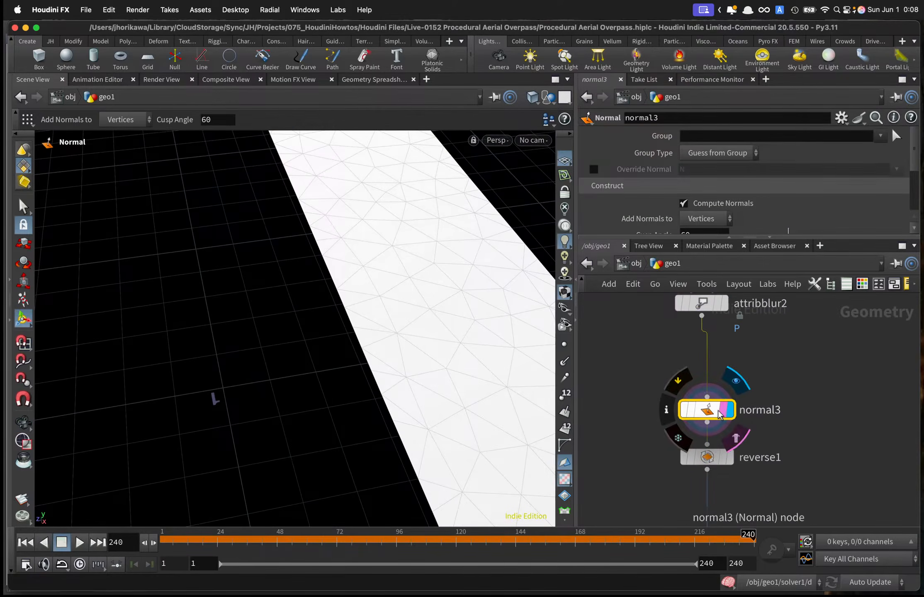
mouse_move(689, 417)
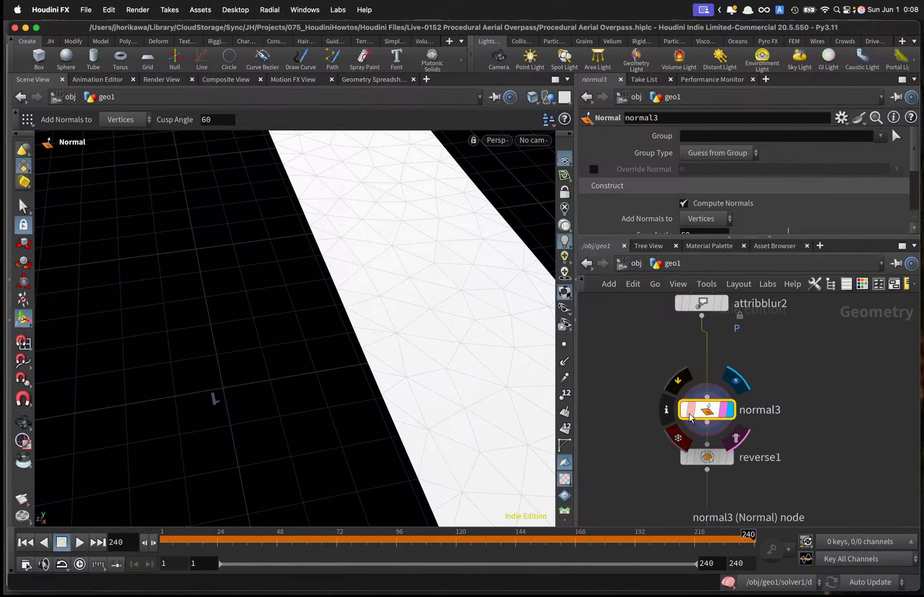
Compare the thicken1 result with normal3 and reverse1, examining the wavy road edges.
scroll(751, 431, "down", 5)
mouse_move(751, 431)
middle_mouse_down()
mouse_move(754, 362)
mouse_move(745, 419)
middle_mouse_up()
scroll(739, 381, "up", 4)
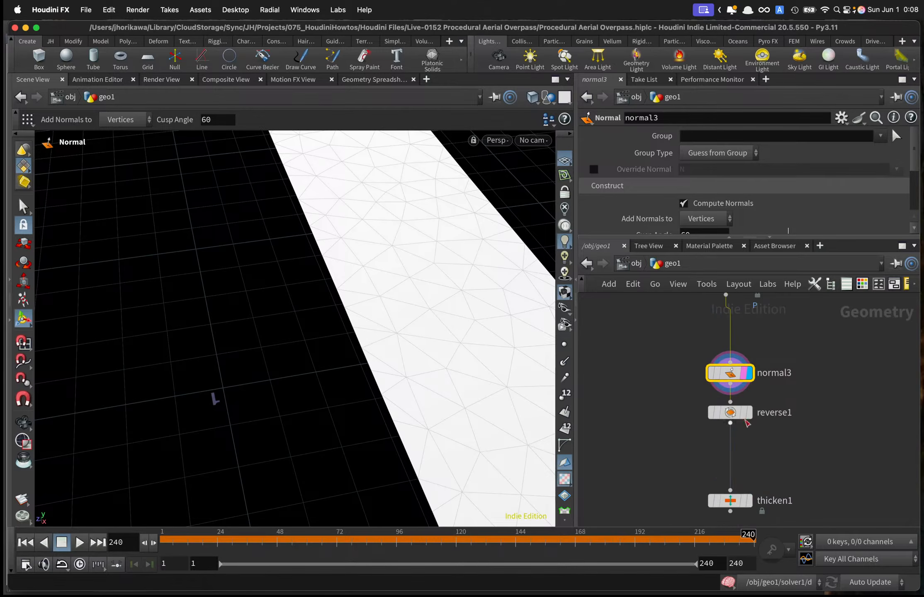
left_click(749, 501)
left_click(732, 501)
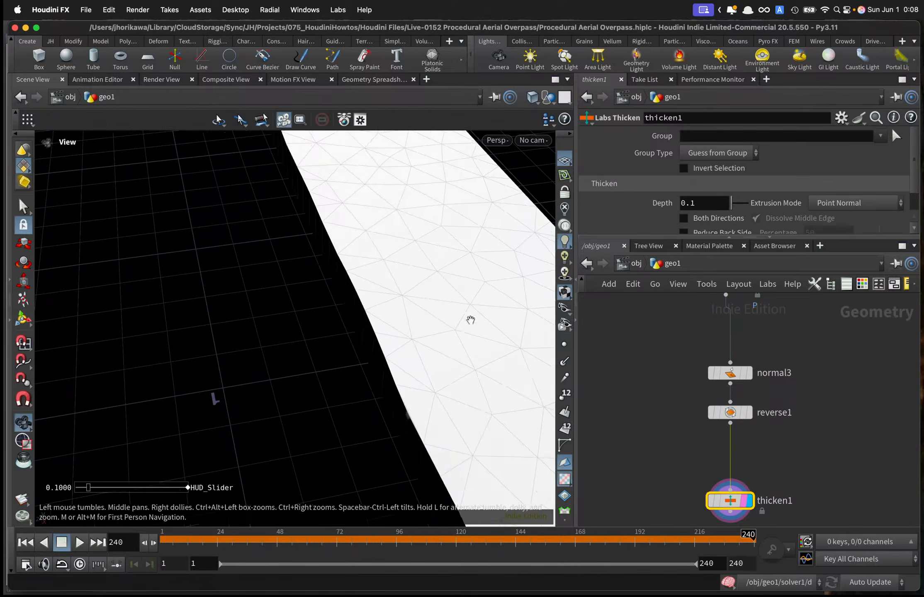
right_click_drag(470, 319, 264, 366, "alt")
left_click_drag(263, 366, 333, 302)
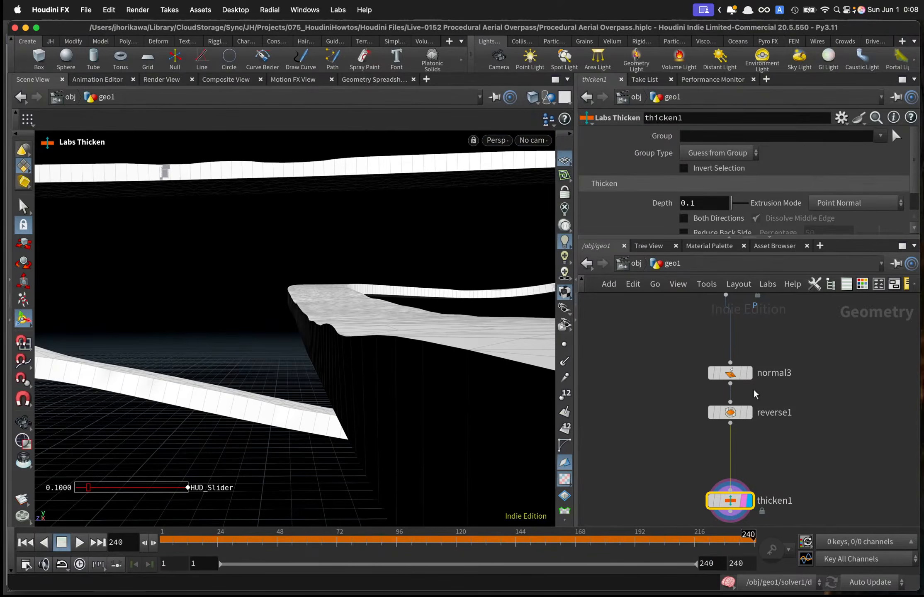
left_click(750, 373)
left_click(743, 374)
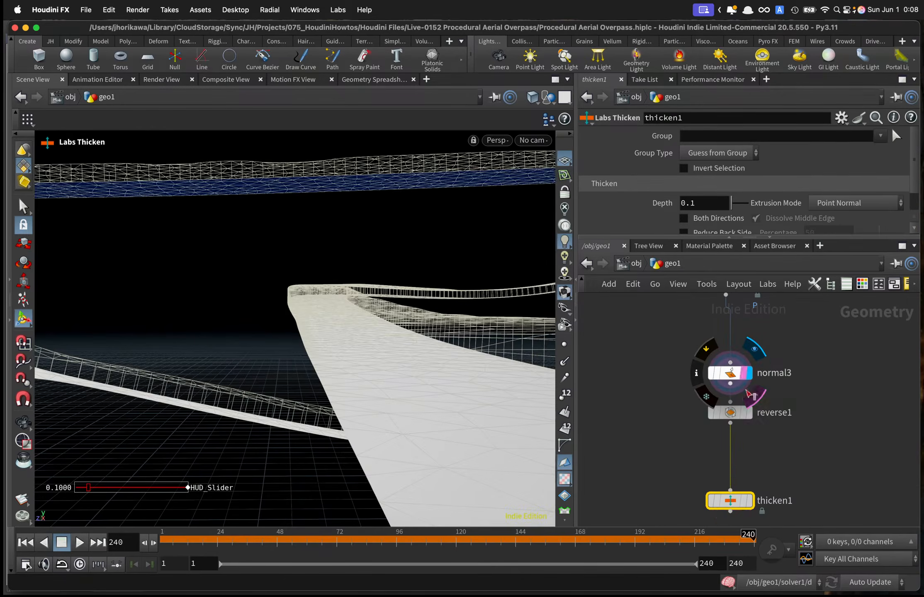
left_click(746, 413)
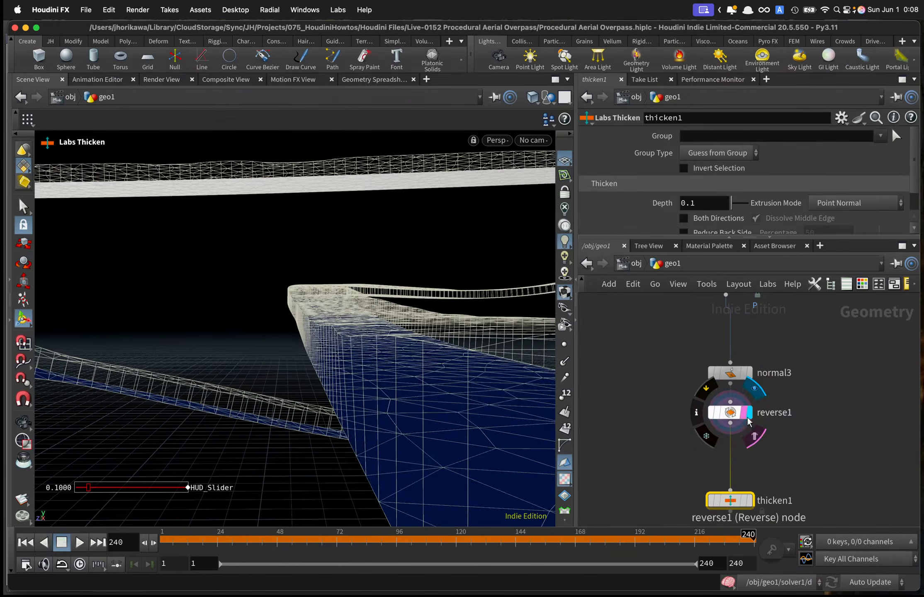
left_click(748, 501)
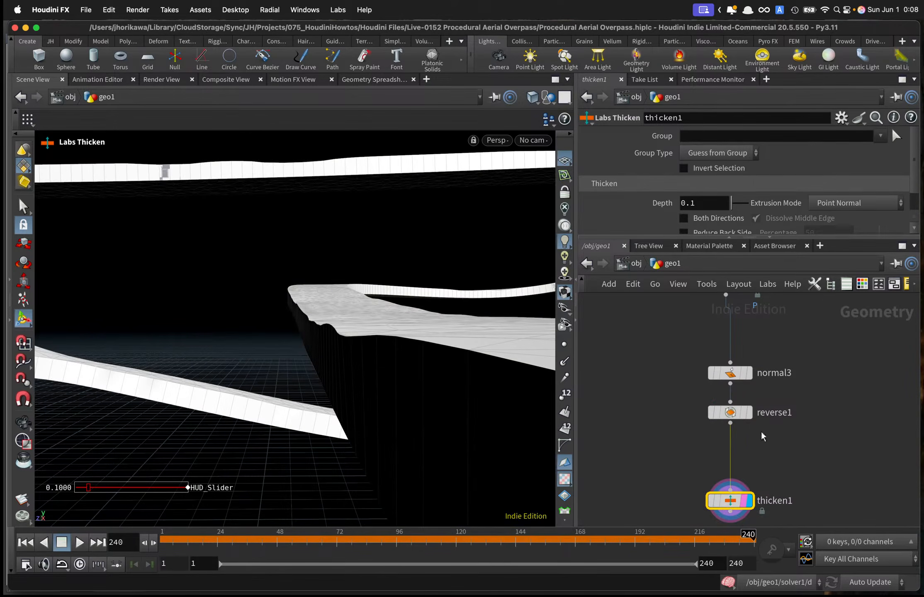
left_click_drag(236, 376, 289, 348, "alt")
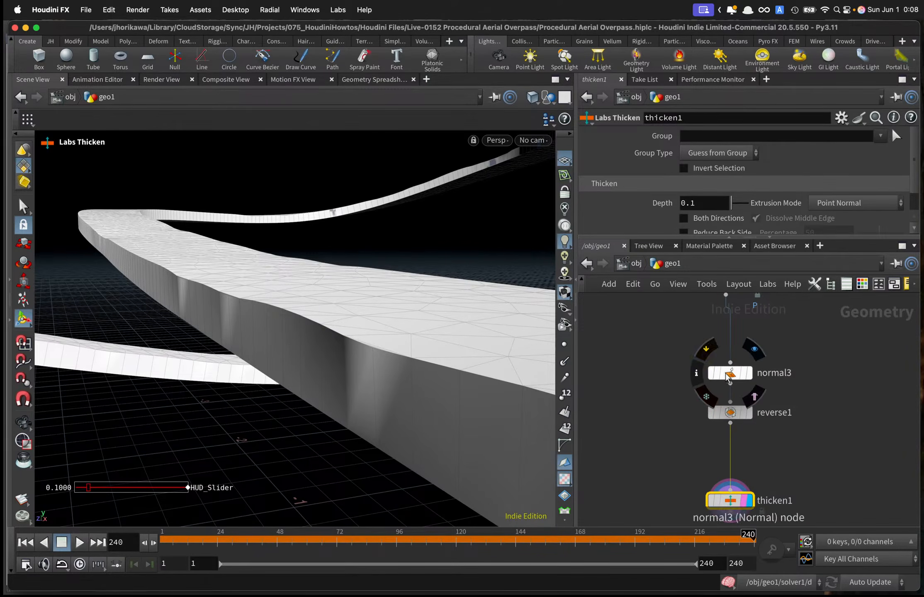
Try adding normal3's normals to Points, and switch them back to Vertices.
left_click(710, 376)
left_click(705, 218)
left_click(706, 232)
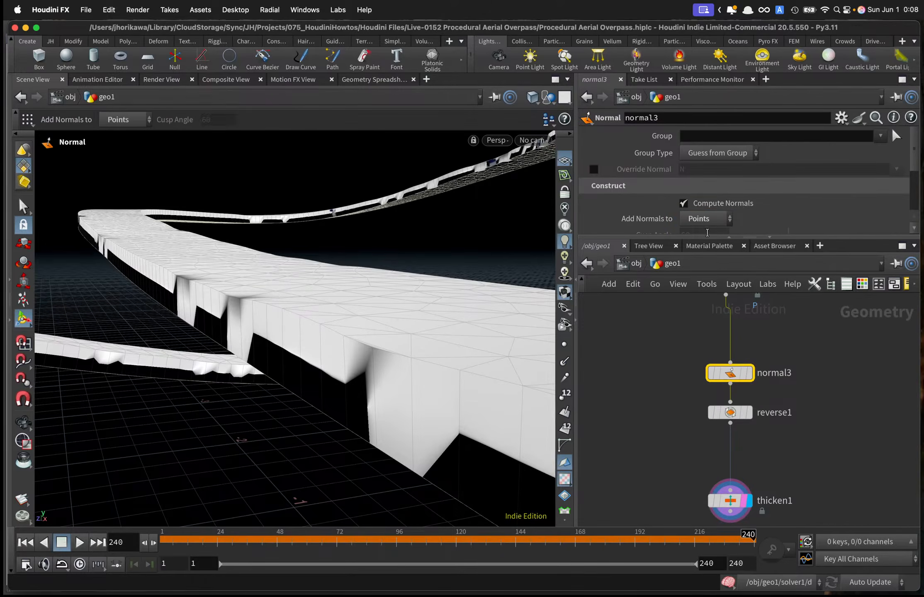
key("Escape")
left_click_drag(398, 265, 370, 280)
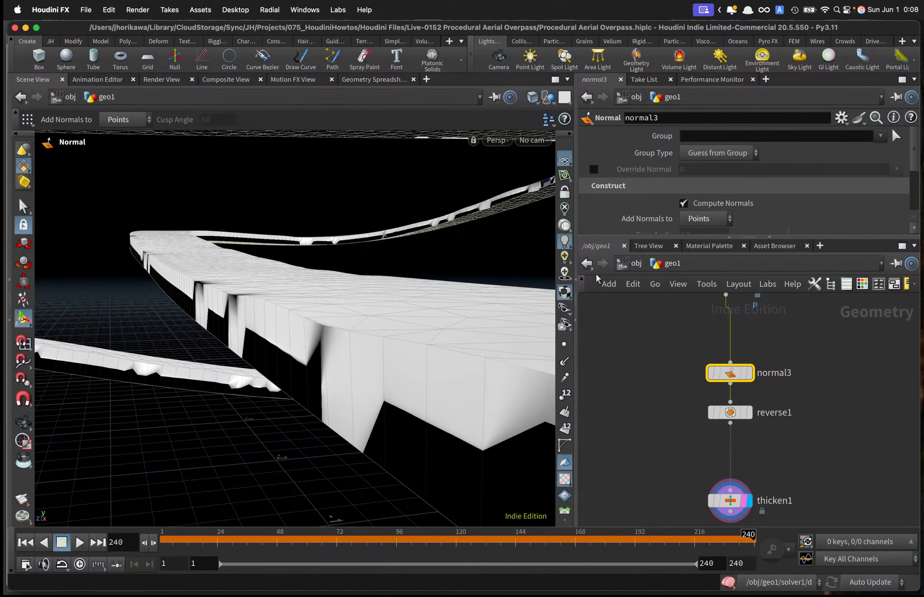
left_click(714, 225)
left_click(709, 248)
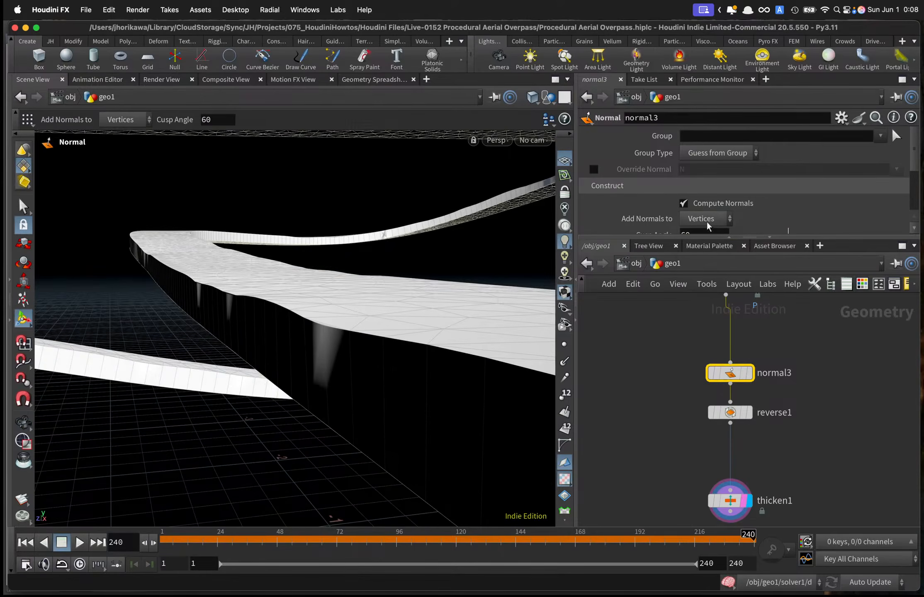
Try Depth values of 0.01 and 0.03 on thicken1, settle on 0.02, and inspect the road network.
scroll(741, 320, "down", 2)
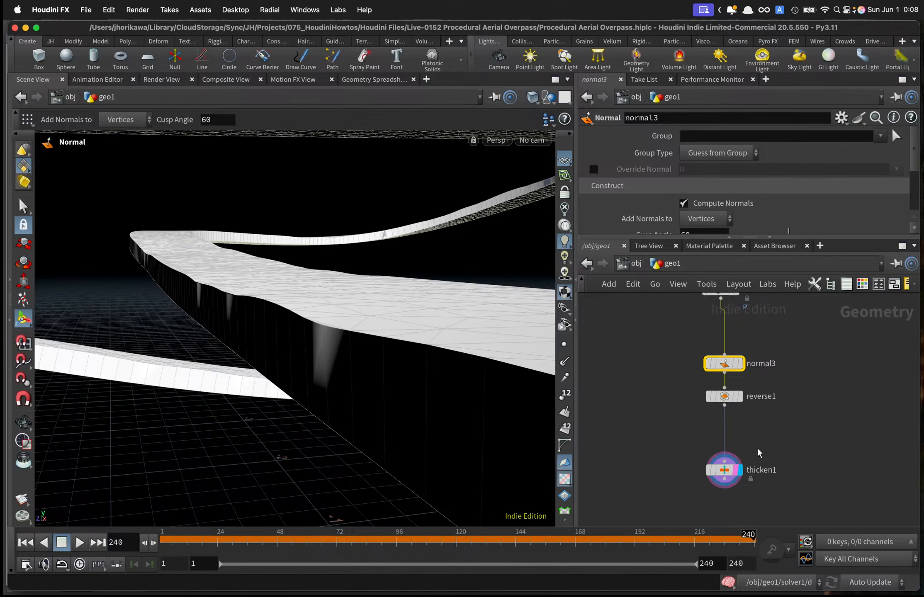
middle_click_drag(757, 453, 744, 421)
scroll(738, 424, "up", 2)
left_click(712, 440)
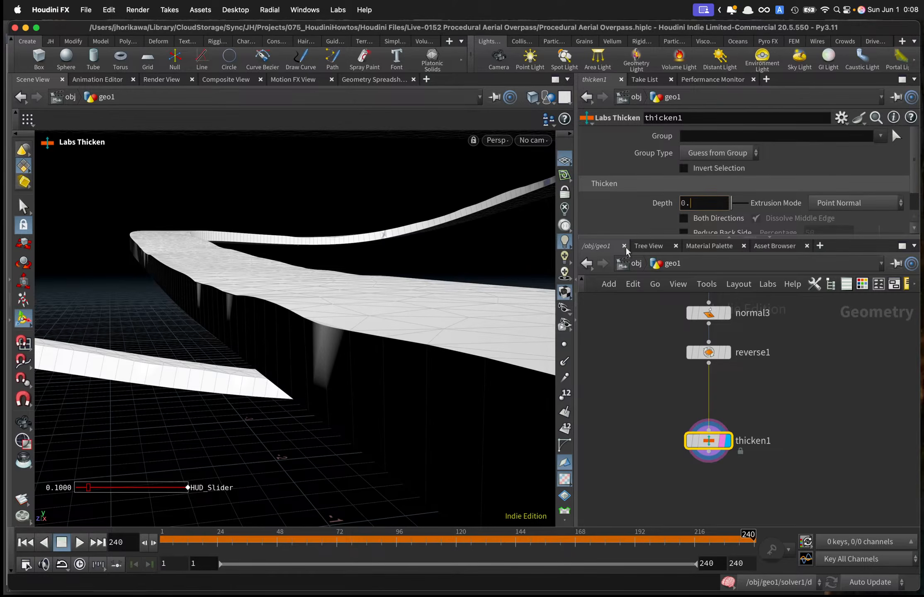
key("Return")
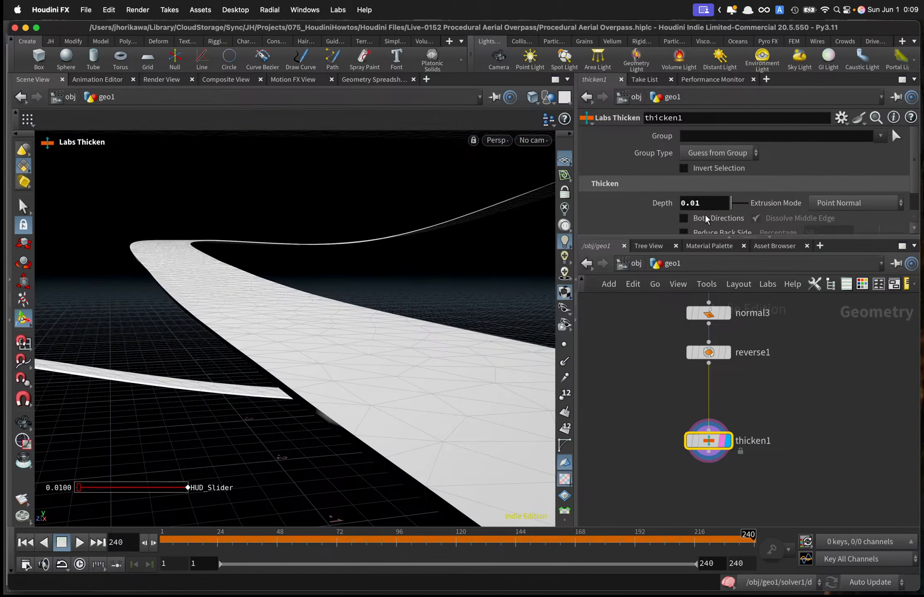
left_click(697, 204)
type("3")
key("Return")
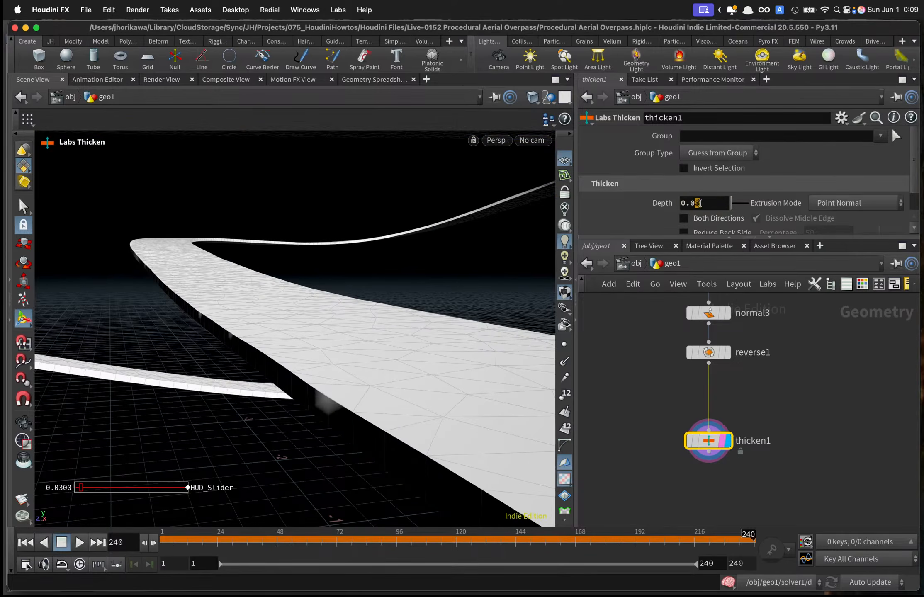
key("BackSpace")
type("2")
key("Return")
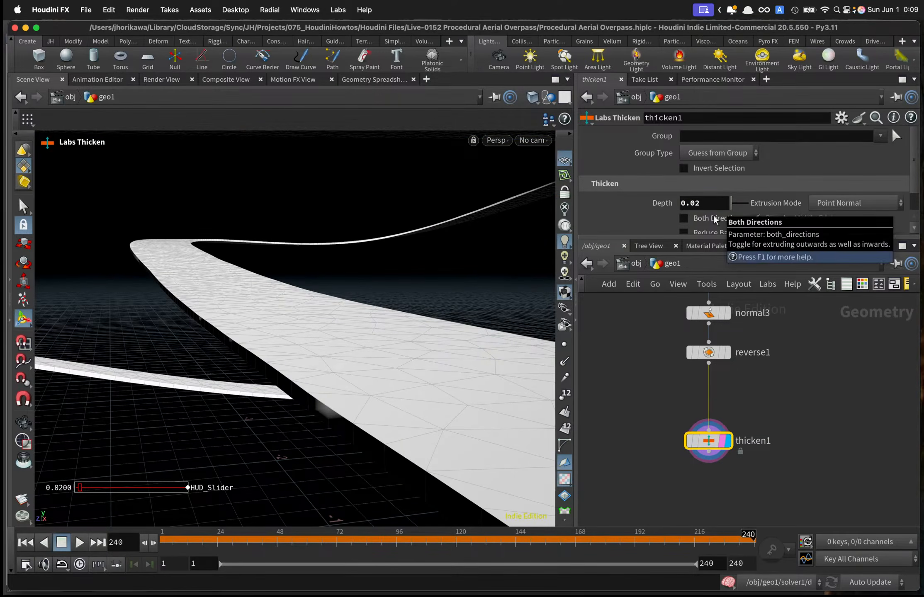
left_click_drag(460, 326, 410, 295, "alt")
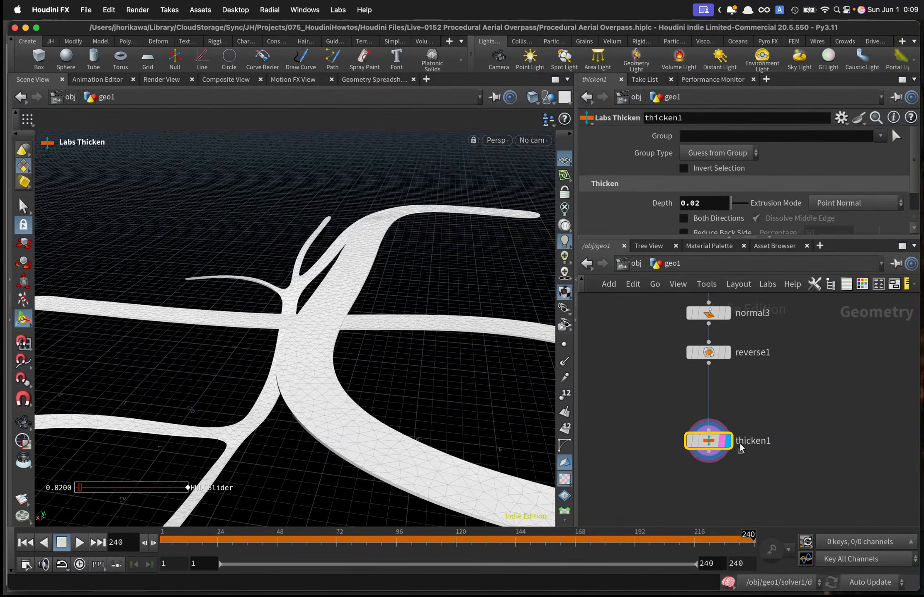
Move thicken1 aside, save the scene, and add a displayed PolyExtrude node branching from reverse1.
left_click_drag(719, 442, 674, 440)
key("ctrl+s")
key("Tab")
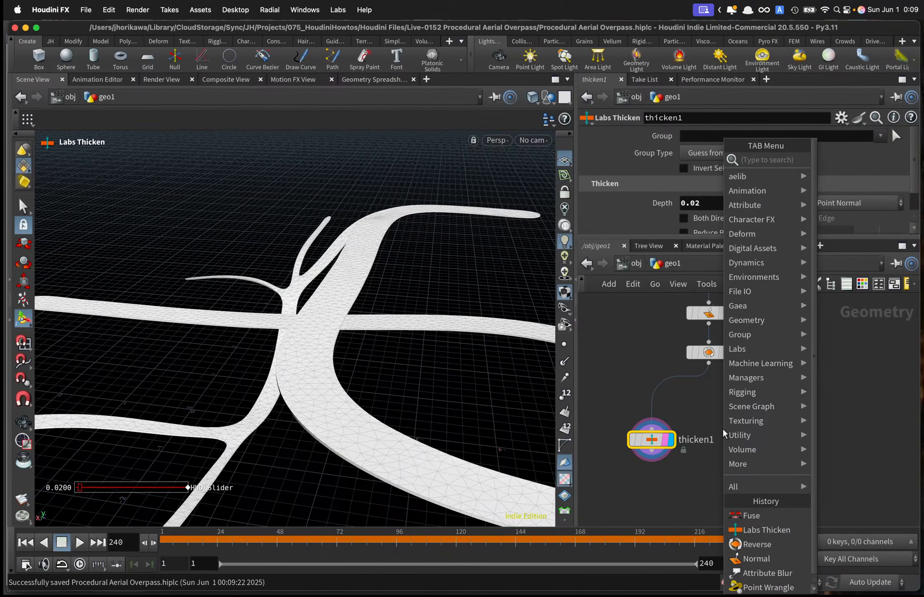
type("polyext")
key("Return")
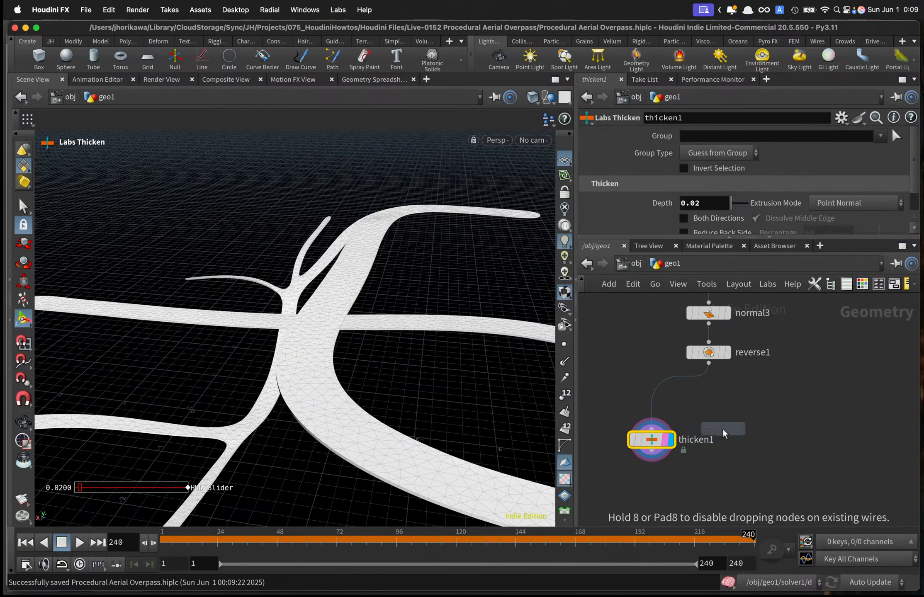
left_click(738, 429)
left_click_drag(708, 364, 782, 430)
left_click(786, 431)
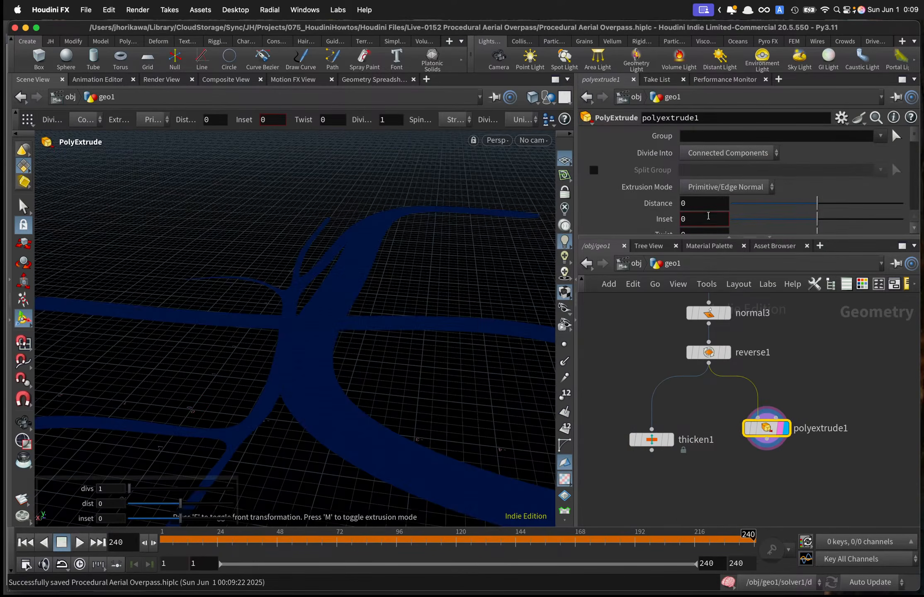
Check thicken1's depth and set polyextrude1's Distance to 0.02.
left_click(660, 442)
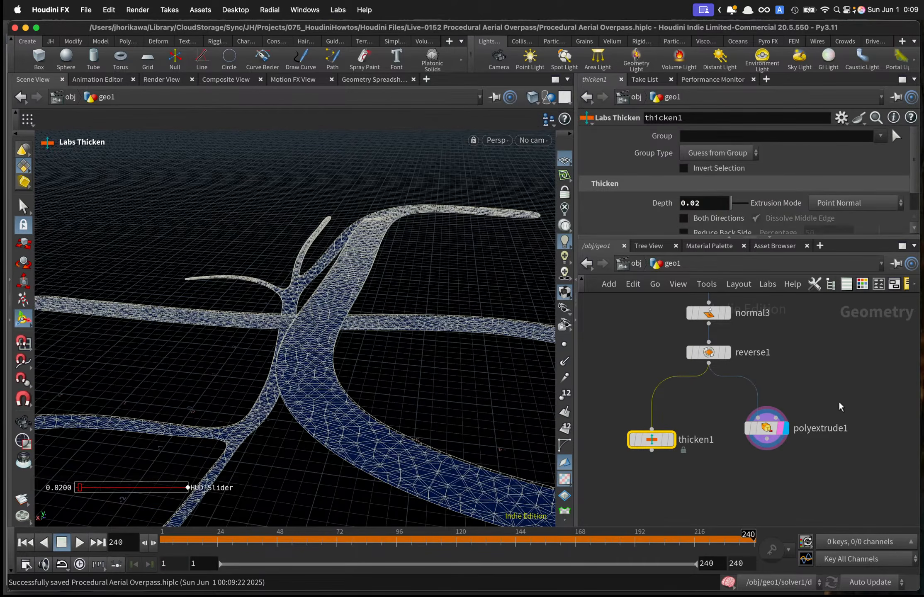
left_click(766, 428)
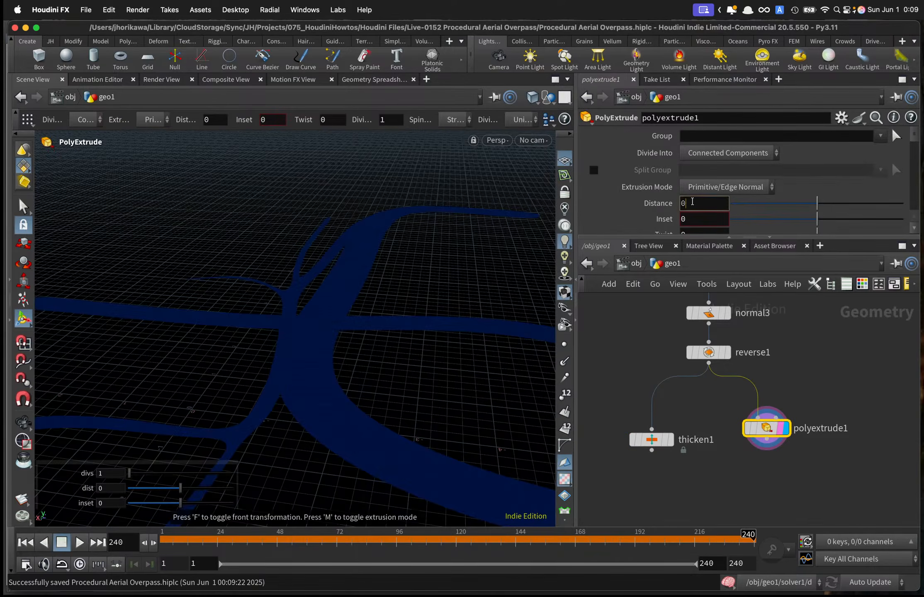
left_click(692, 202)
type(".02")
key("Return")
Enable Output Back on polyextrude1 and inspect the extruded road.
scroll(685, 207, "down", 5)
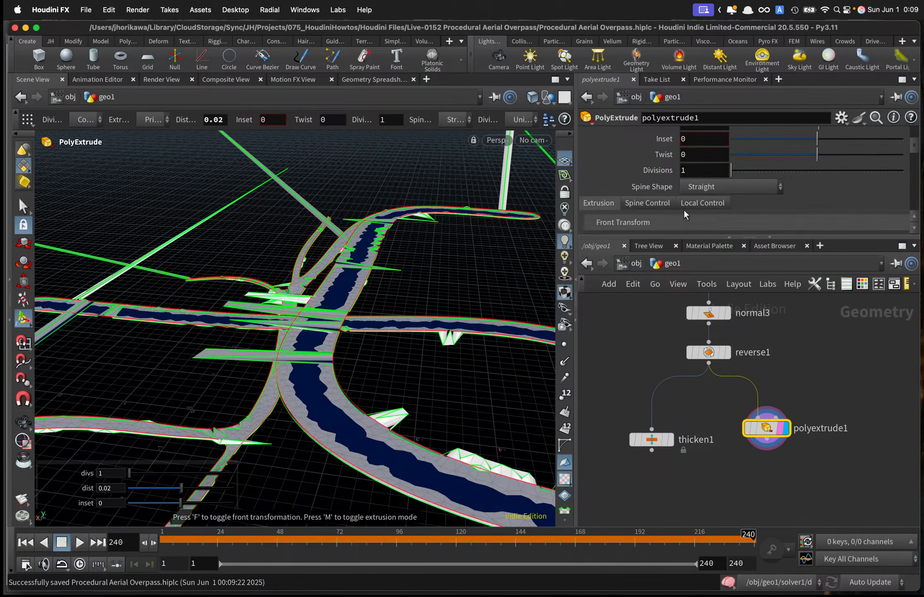
scroll(683, 209, "up", 3)
scroll(683, 214, "down", 4)
scroll(683, 215, "down", 4)
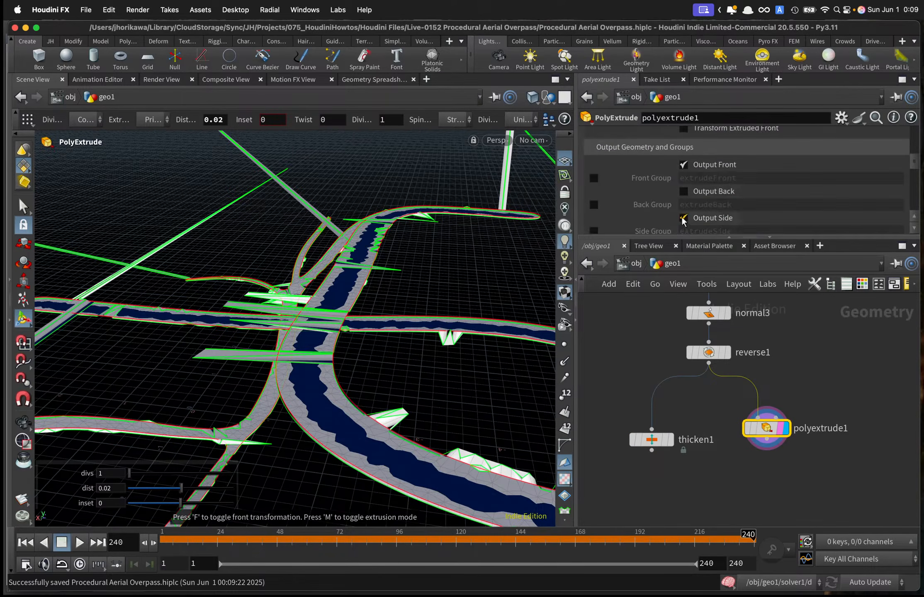
left_click(683, 191)
mouse_move(422, 262)
left_mouse_down("alt")
mouse_move(425, 222)
mouse_move(462, 250)
mouse_move(406, 273)
left_mouse_up("alt")
key("Return")
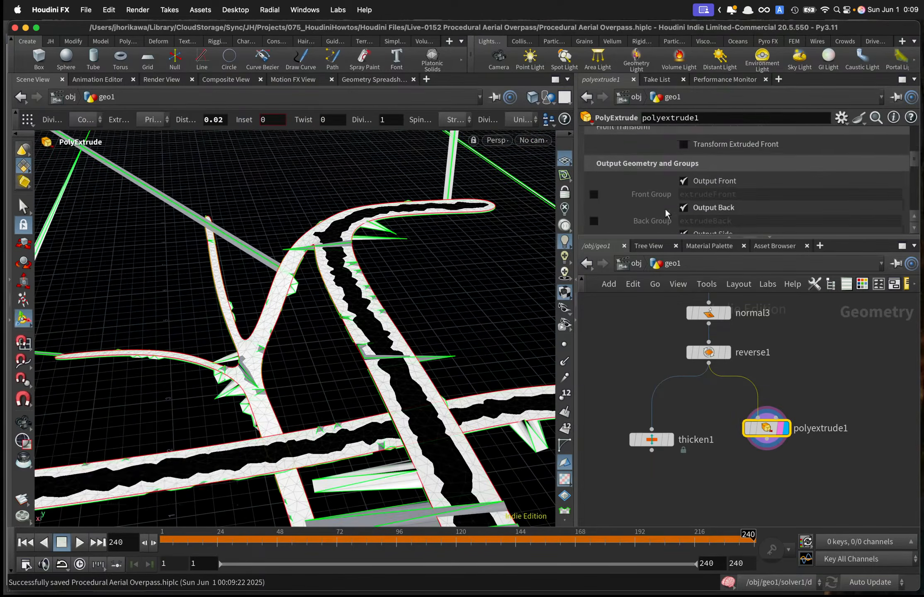
Set polyextrude1's Extrusion Mode to Point Normal and inspect the road borders up close.
scroll(664, 208, "up", 8)
left_click(752, 187)
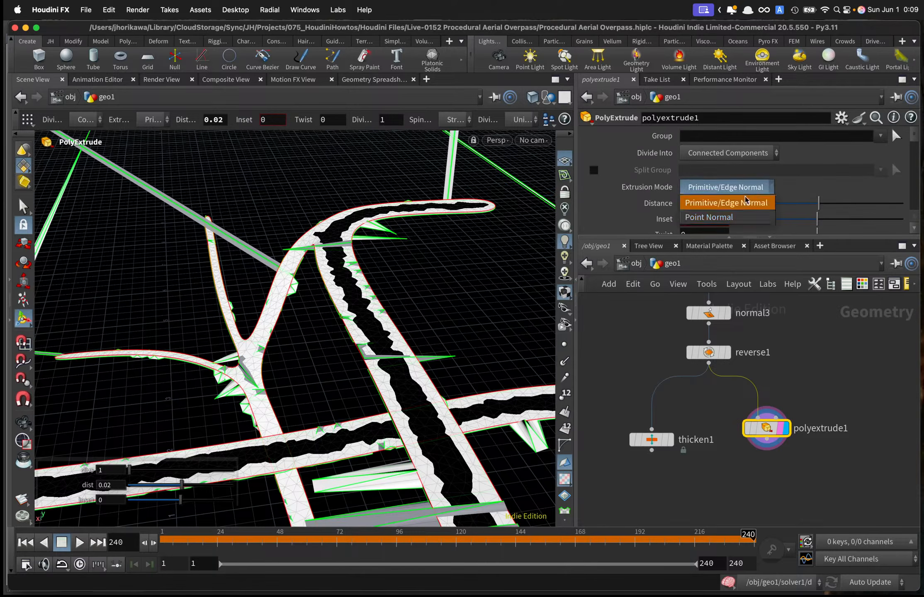
left_click(742, 219)
left_click_drag(464, 233, 396, 262, "alt")
right_click_drag(374, 293, 432, 269, "alt")
left_click_drag(432, 269, 481, 281, "alt")
middle_click_drag(480, 280, 398, 297, "alt")
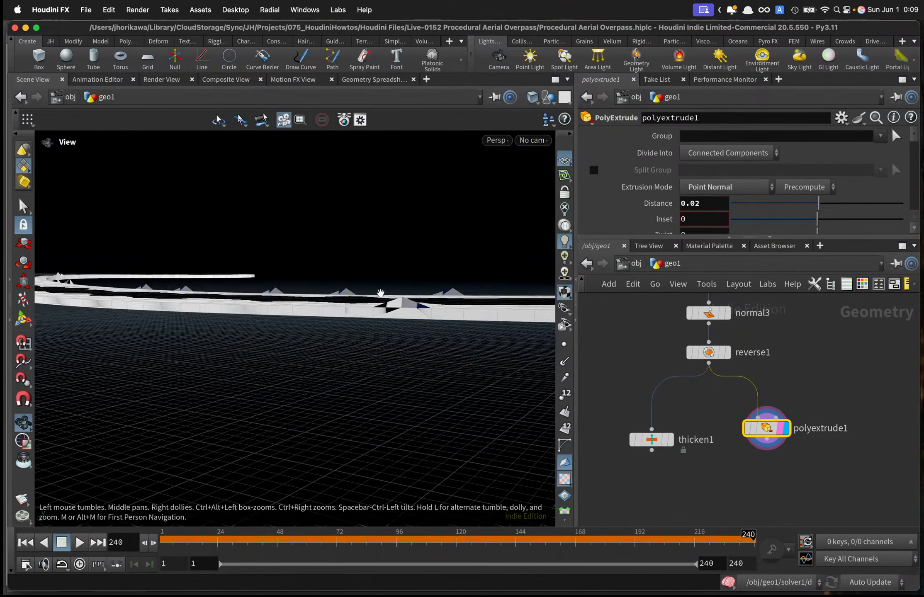
right_click_drag(398, 296, 447, 288, "alt")
left_click_drag(447, 288, 386, 317, "alt")
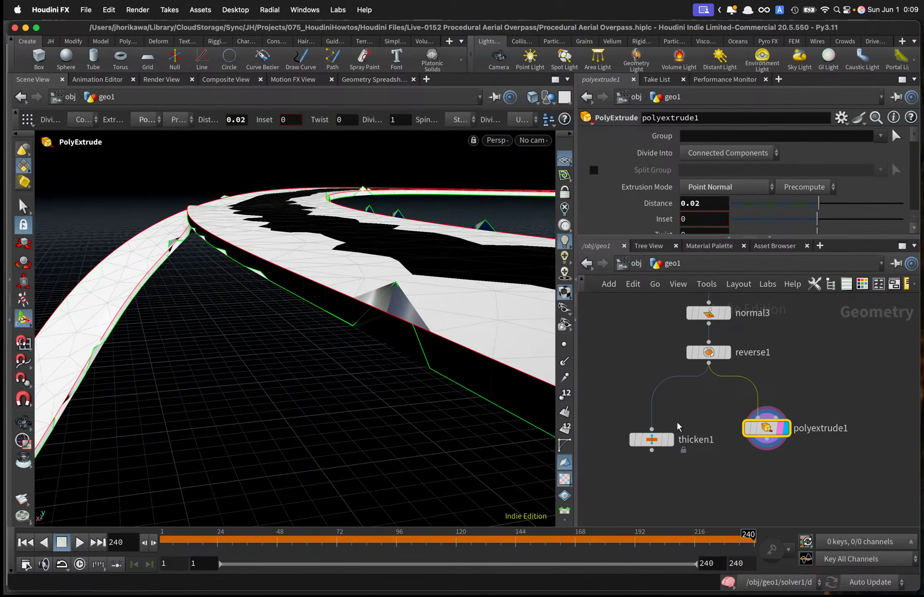
Display thicken1 again, delete the polyextrude1 branch, and move thicken1 back beneath reverse1.
left_click(670, 439)
left_click_drag(655, 441, 669, 421)
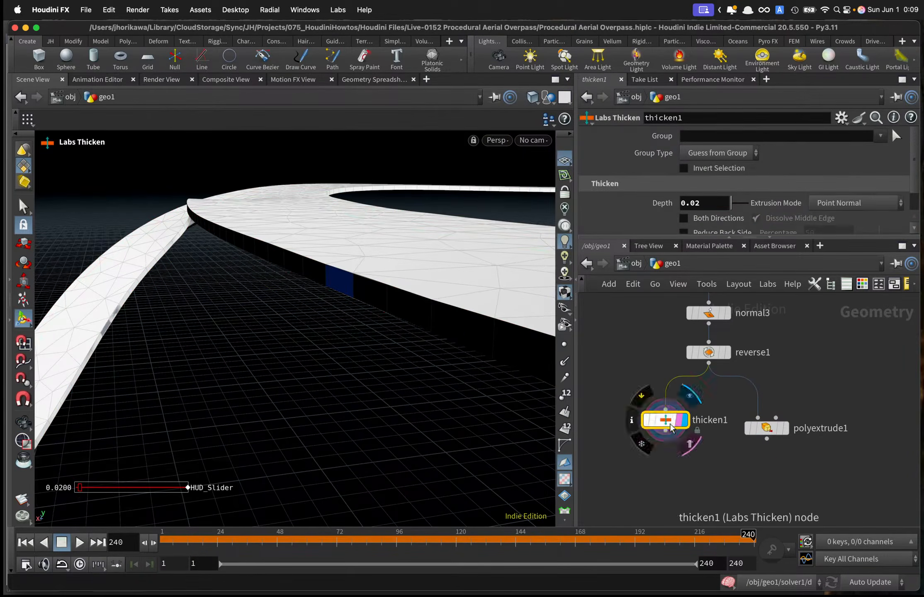
left_click_drag(783, 458, 753, 414)
key("Delete")
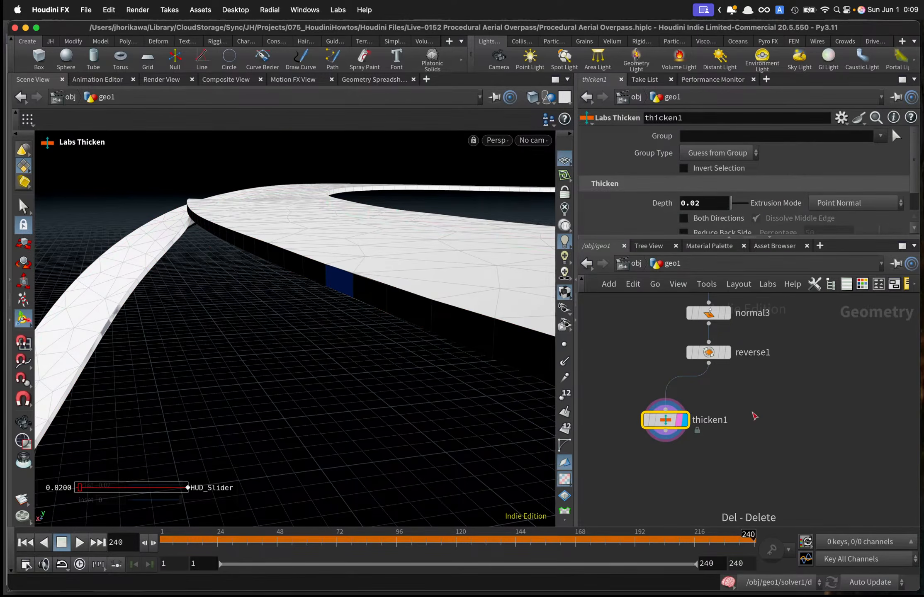
left_click_drag(666, 423, 703, 435)
Inspect the thickened road from several angles, save the scene, and align thicken1 directly under reverse1.
right_click_drag(374, 296, 213, 307, "alt")
left_click_drag(213, 307, 377, 328, "alt")
right_click_drag(377, 328, 270, 355, "alt")
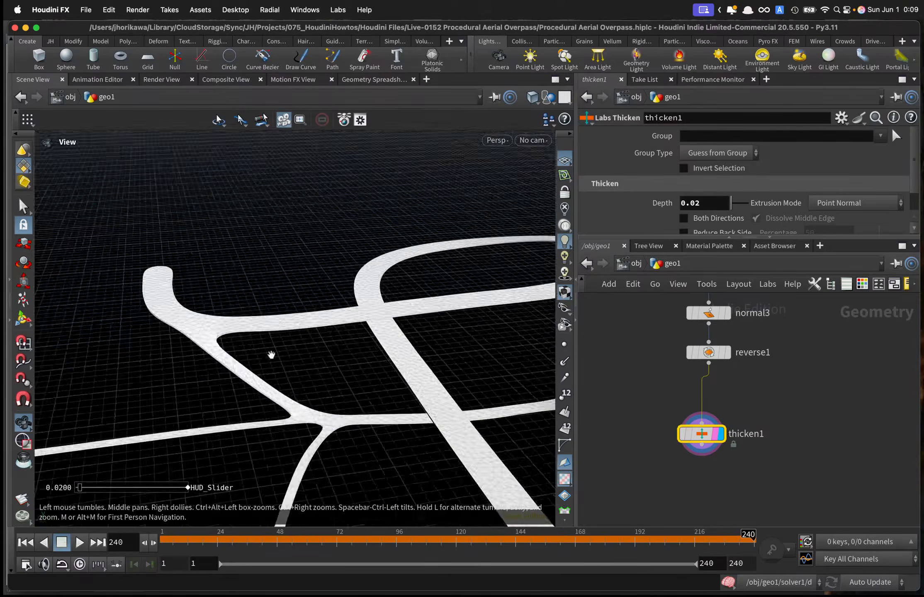
left_click_drag(270, 354, 393, 375, "alt")
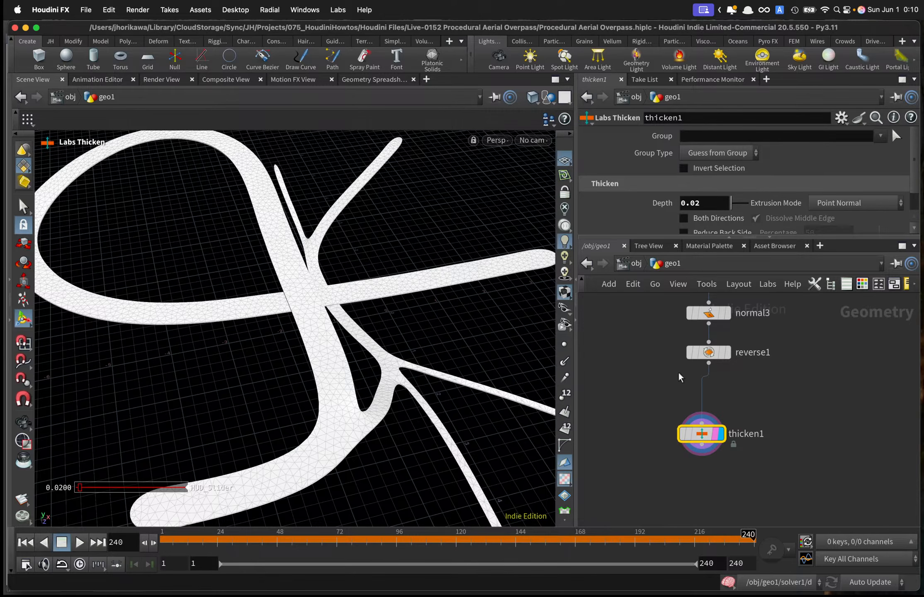
scroll(677, 371, "up", 1)
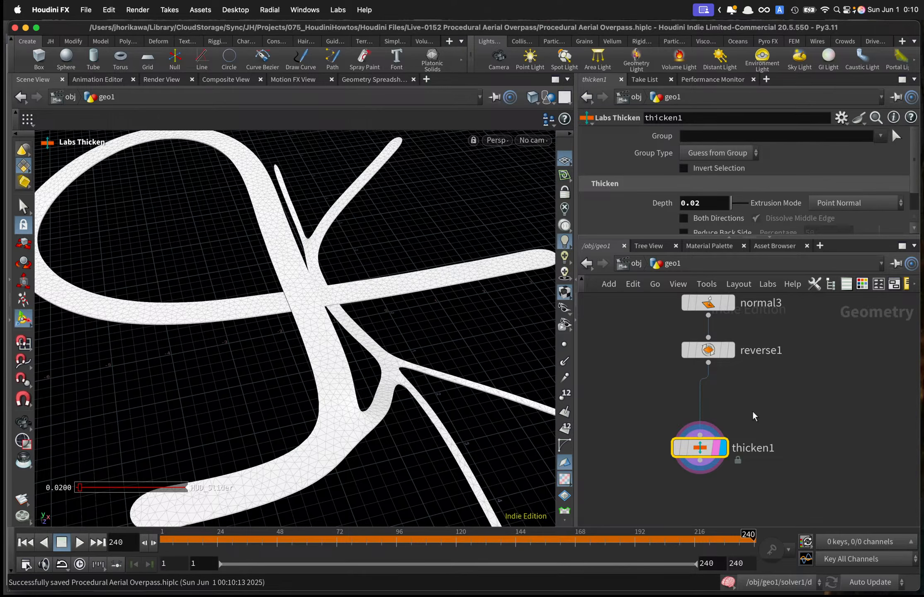
mouse_move(699, 448)
left_mouse_down()
mouse_move(718, 449)
mouse_move(707, 450)
left_mouse_up()
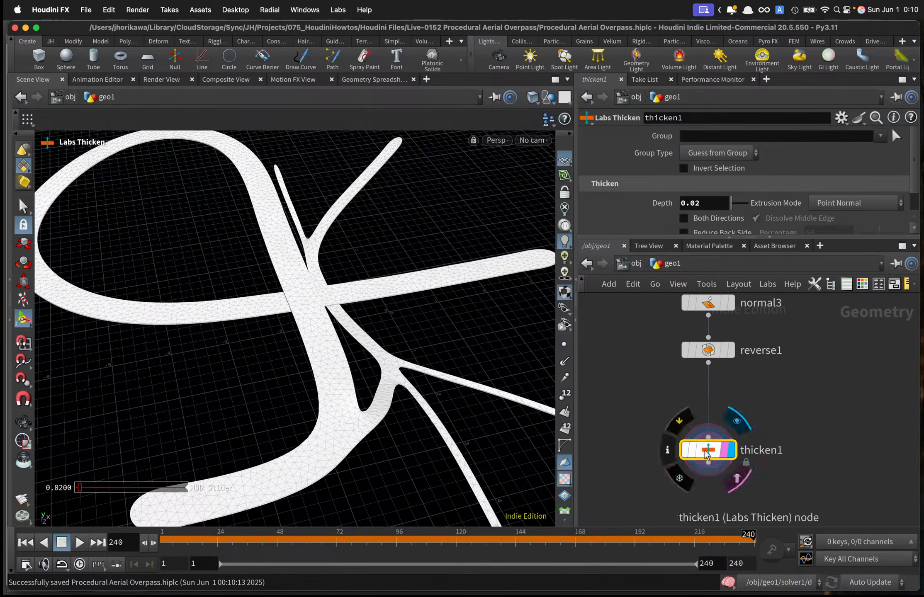
Display the smooth2 node and examine the smoothed road outline curves from a low angle.
middle_click_drag(744, 411, 770, 390)
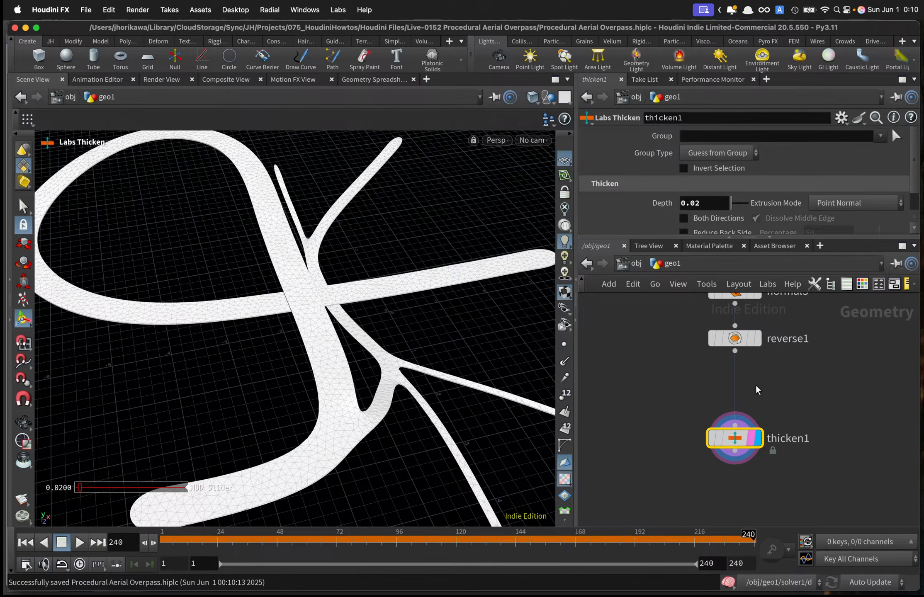
scroll(742, 415, "down", 4)
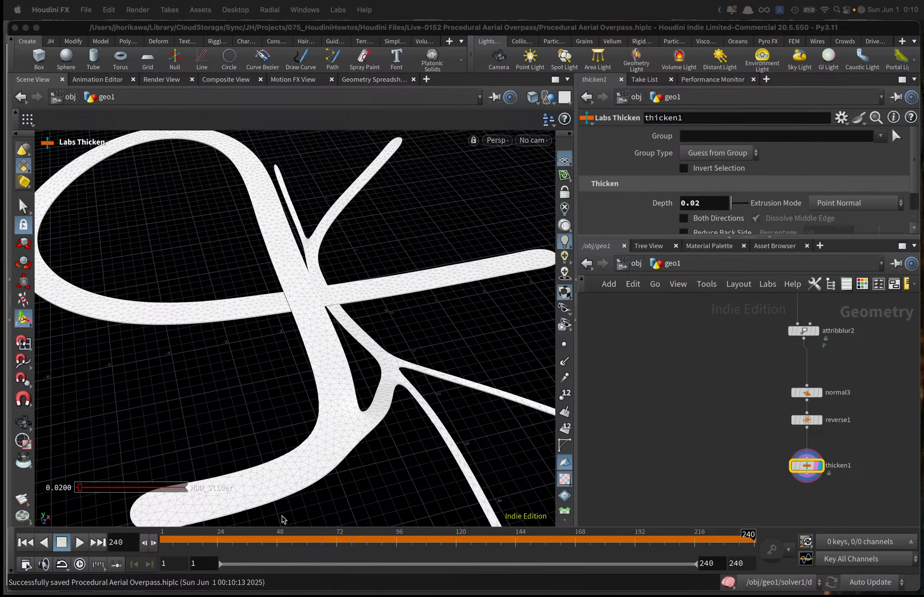
scroll(710, 424, "down", 5)
middle_click_drag(705, 407, 741, 498)
scroll(742, 409, "up", 6)
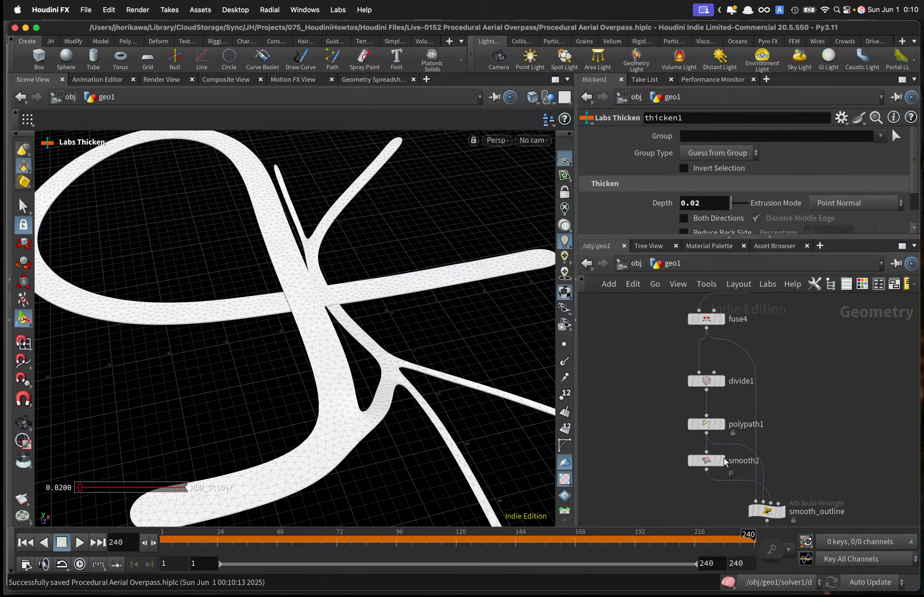
scroll(735, 437, "down", 3)
scroll(729, 460, "up", 4)
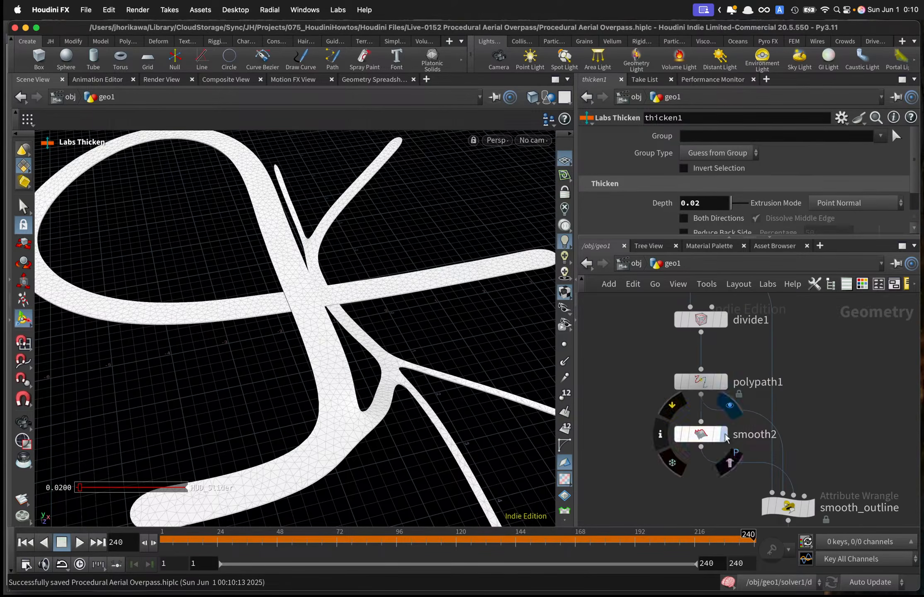
left_click(725, 454)
middle_click_drag(719, 439, 719, 407)
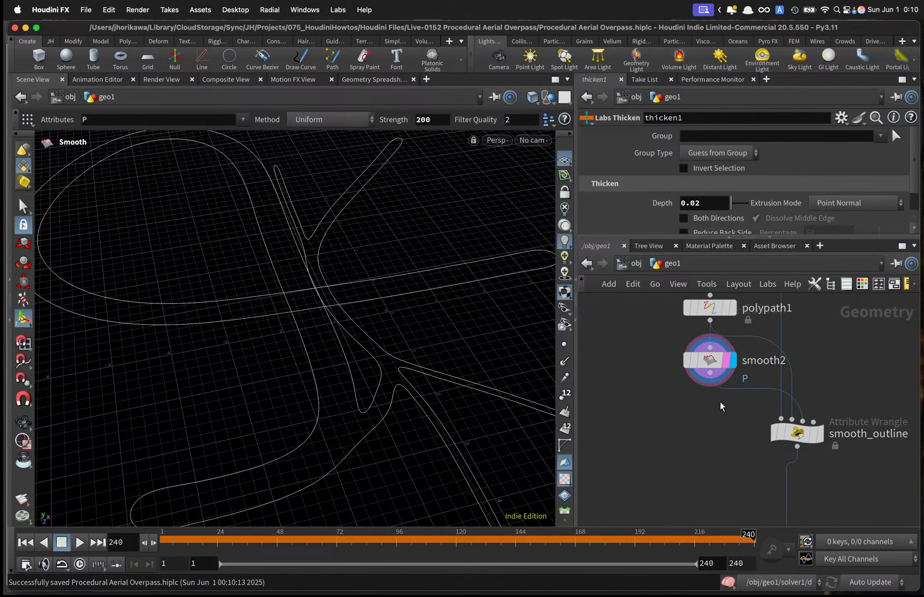
scroll(708, 411, "down", 5)
scroll(700, 404, "up", 4)
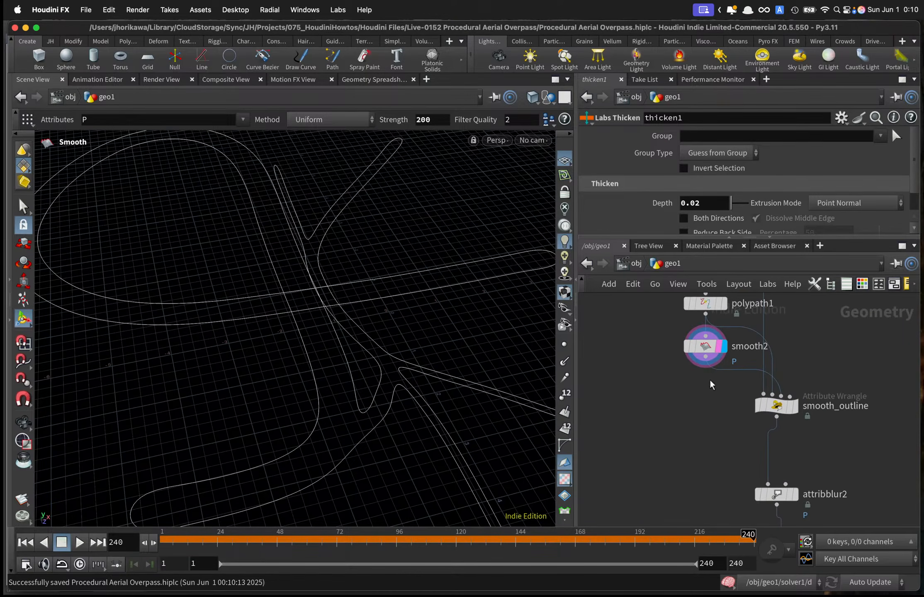
left_click(708, 352)
scroll(700, 373, "down", 3)
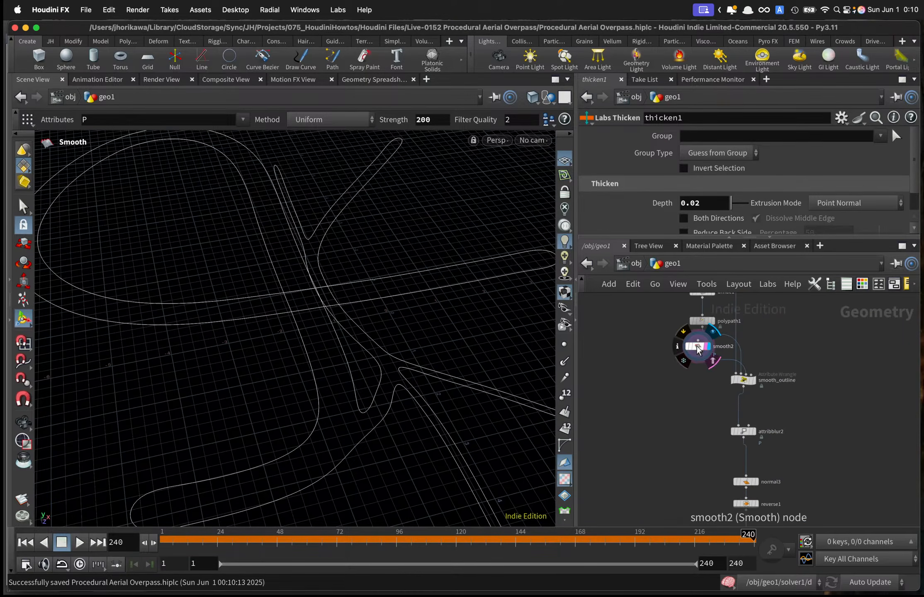
mouse_move(699, 339)
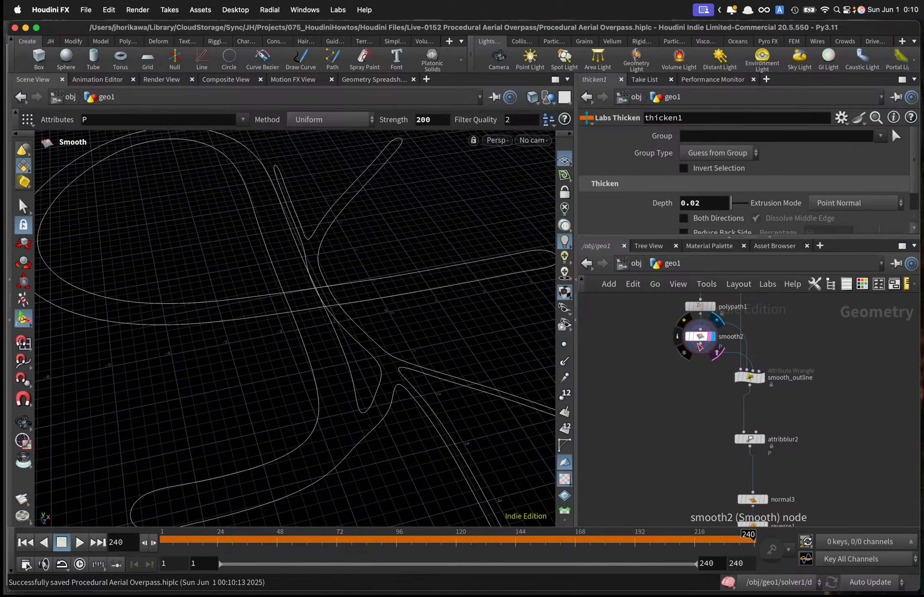
left_click_drag(420, 369, 535, 390)
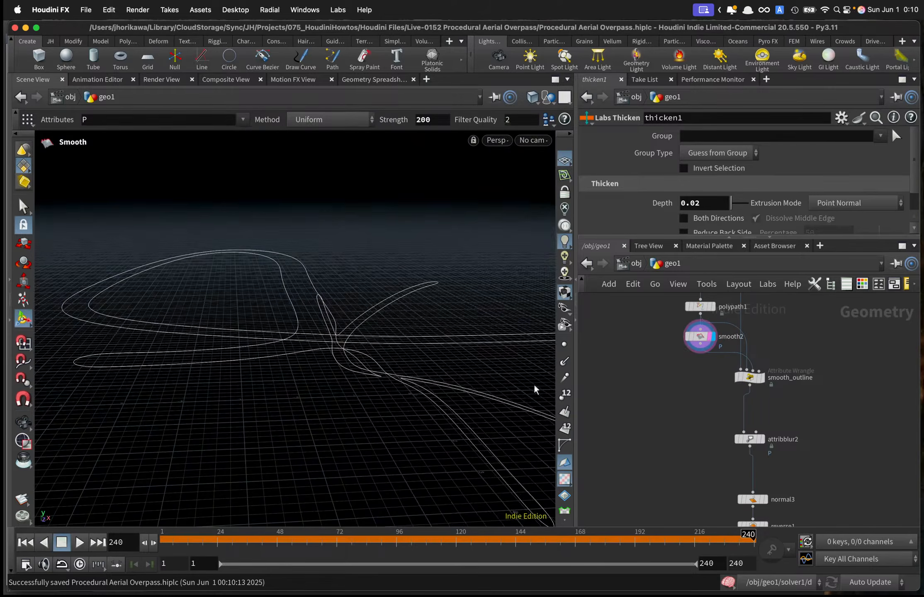
key("Tab")
type("attribtu")
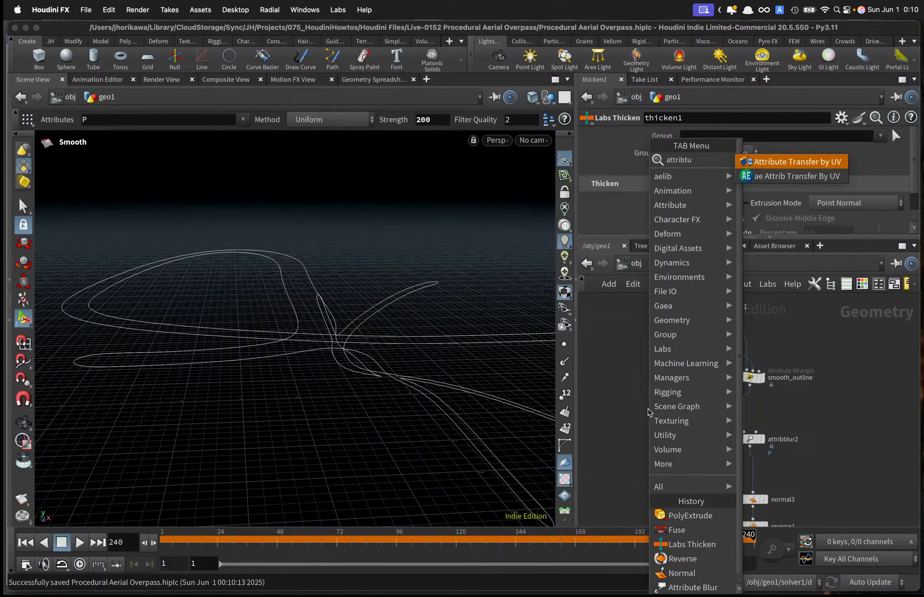
key("BackSpace")
key("BackSpace")
type("ut")
key("Return")
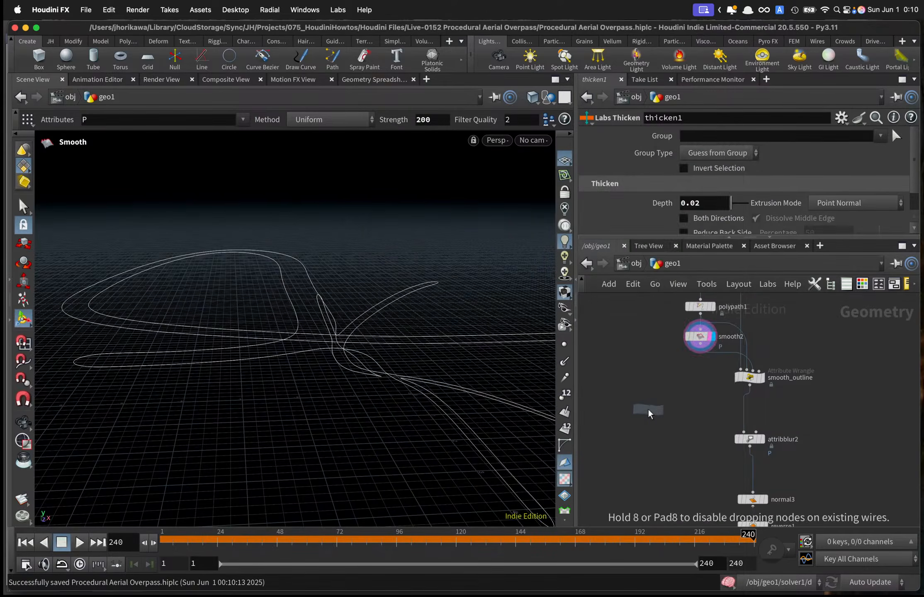
left_click(660, 408)
Add an Attribute Create node branching from smooth2 and display it.
key("Tab")
type("at")
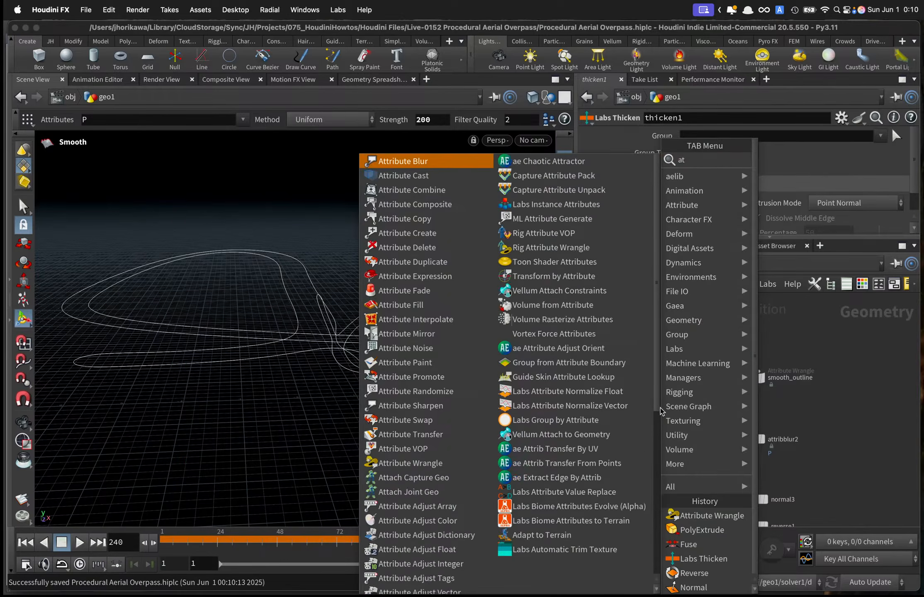
type("tribute")
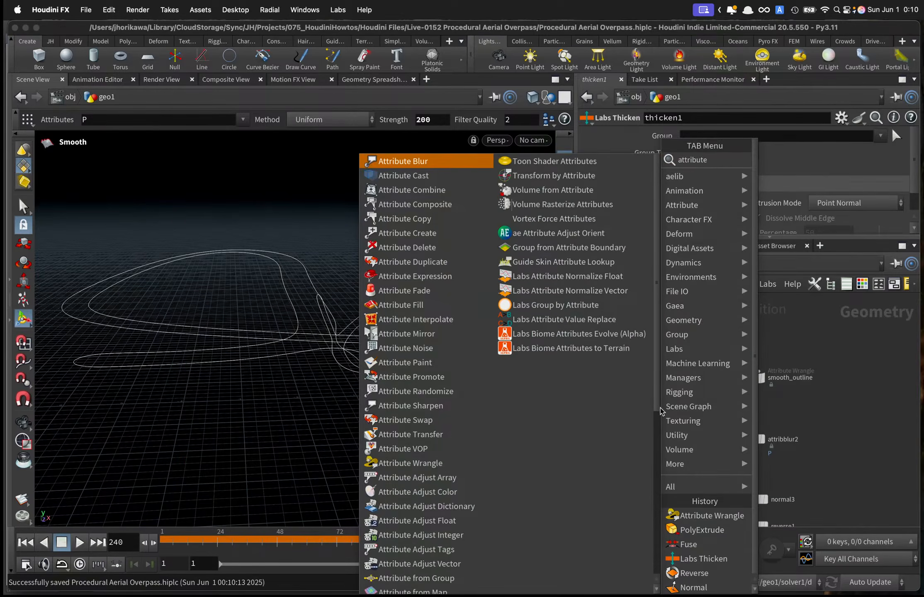
type(" create")
key("Return")
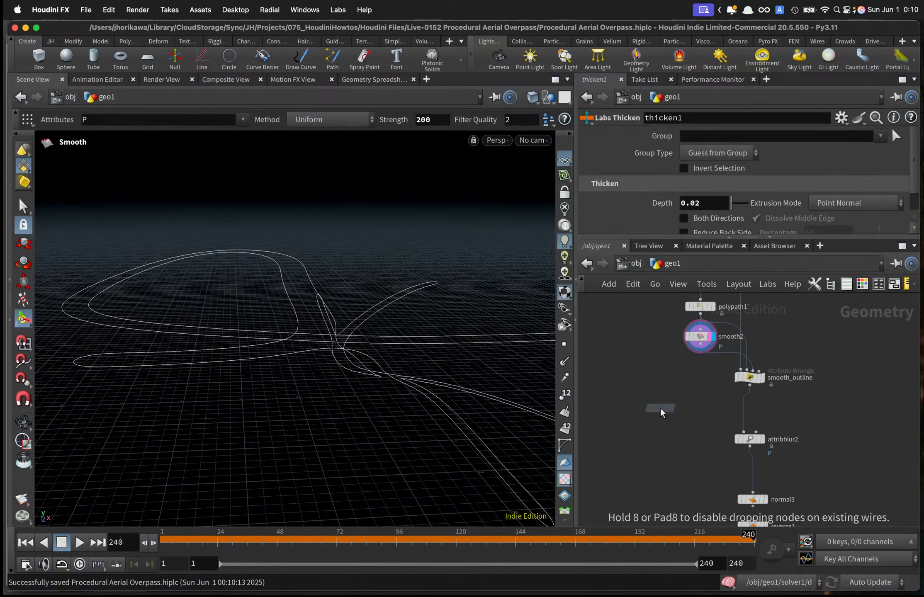
left_click(660, 408)
scroll(686, 379, "up", 2)
left_click_drag(702, 354, 665, 395)
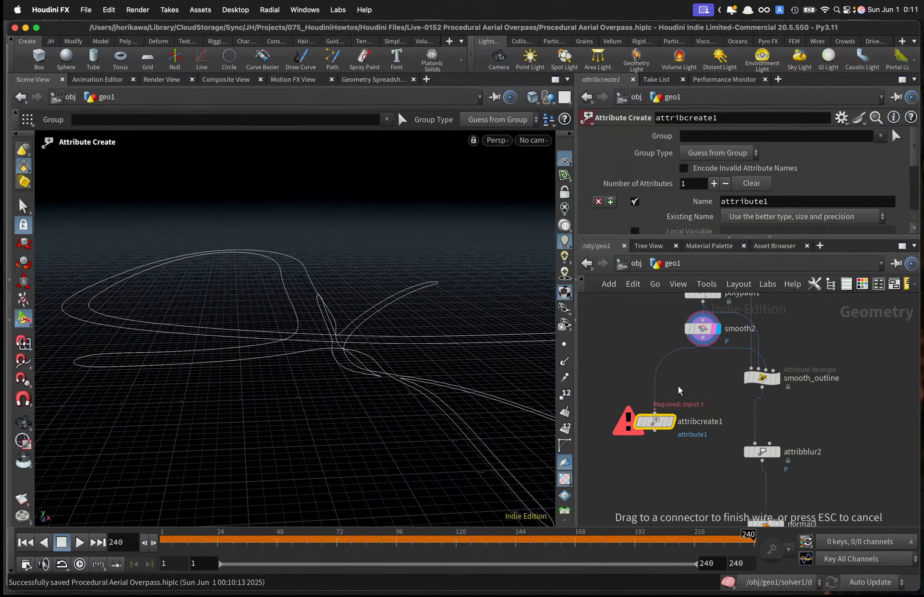
left_click(655, 413)
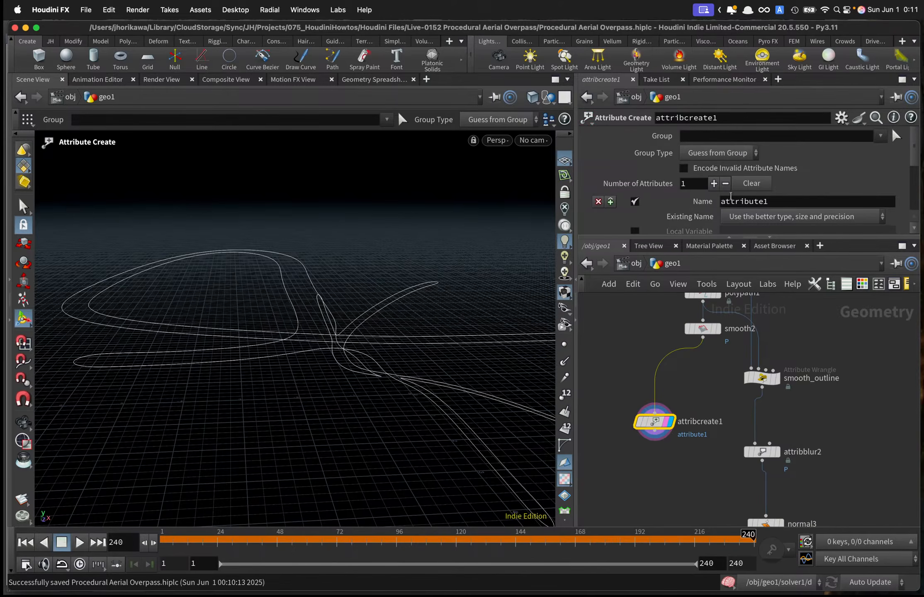
Configure attribcreate1 to create a point Vector attribute named N with the value 0, 1, 0.
scroll(595, 216, "down", 4)
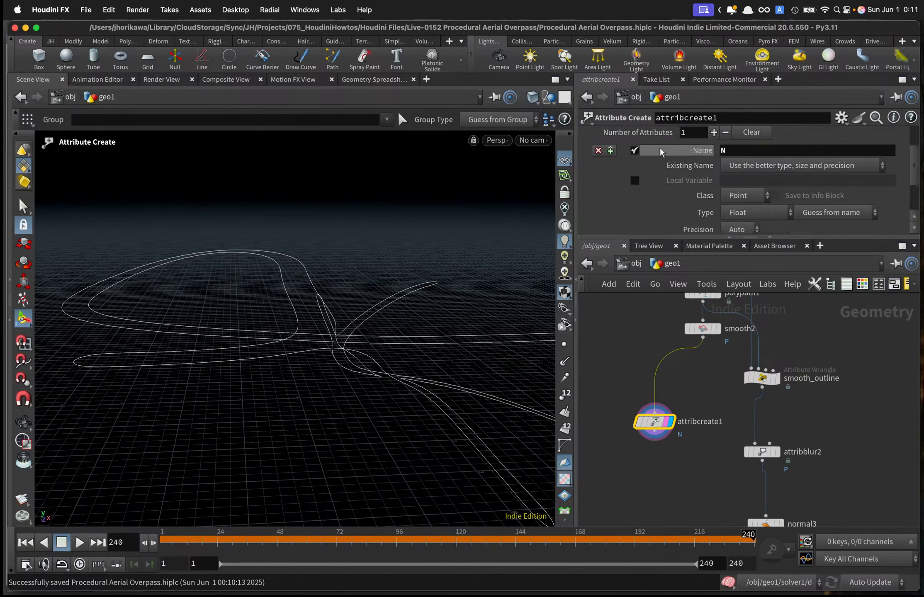
left_click(746, 161)
left_click(737, 206)
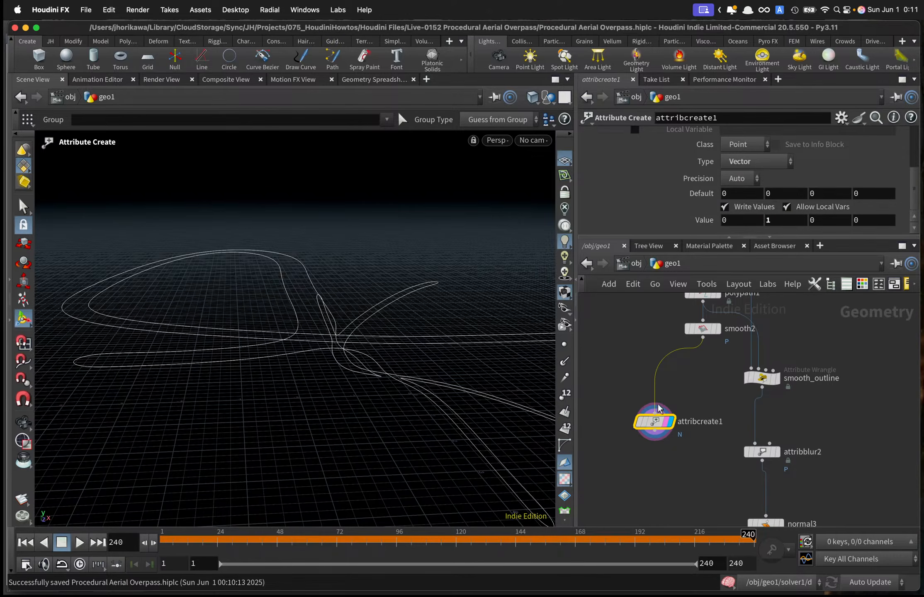
left_click_drag(656, 420, 655, 430)
middle_click_drag(674, 479, 675, 437)
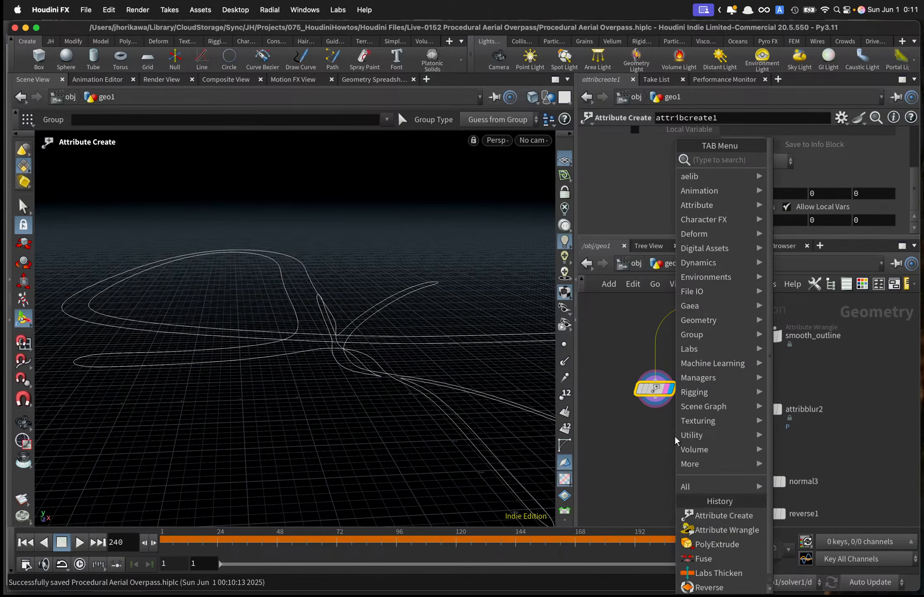
type("pointwran")
key("BackSpace")
key("BackSpace")
key("BackSpace")
key("BackSpace")
key("BackSpace")
key("BackSpace")
key("BackSpace")
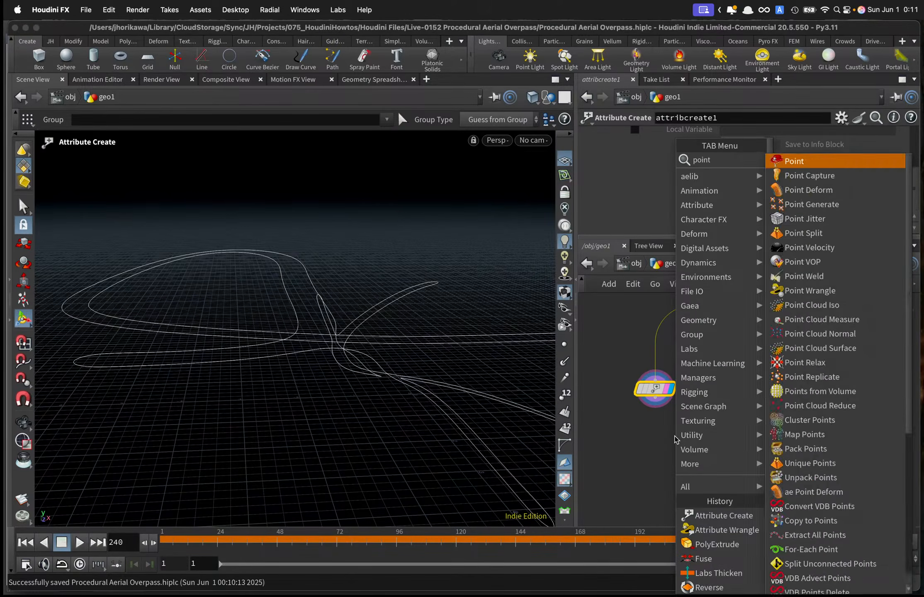
type("e")
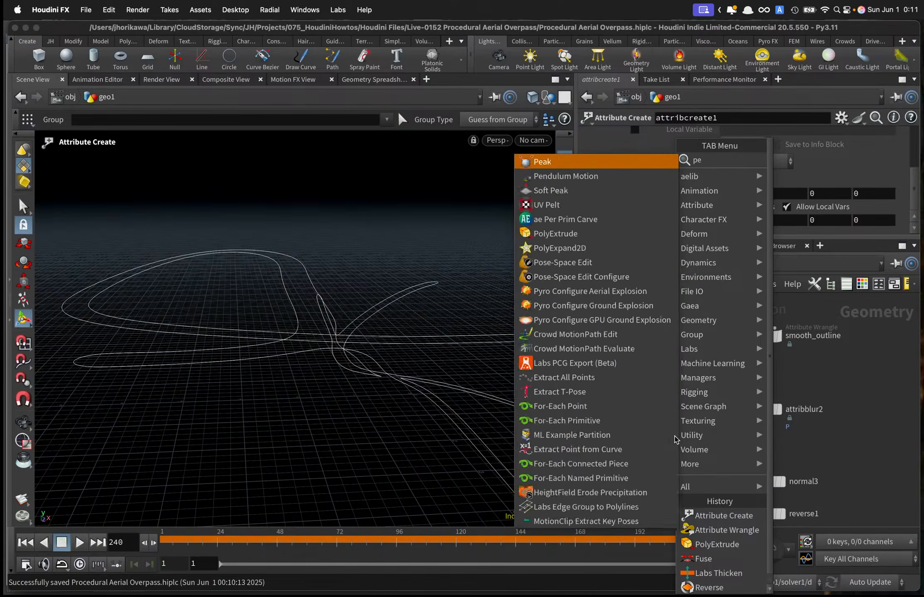
key("BackSpace")
Add a PolyExtrude node below attribcreate1, wire it in, and display it.
type("olyex")
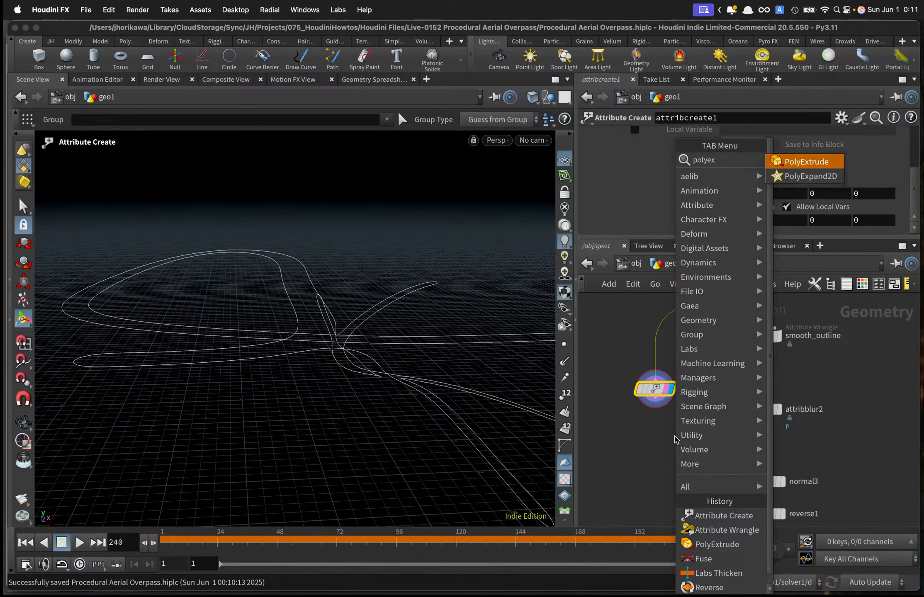
key("Return")
left_click(655, 431)
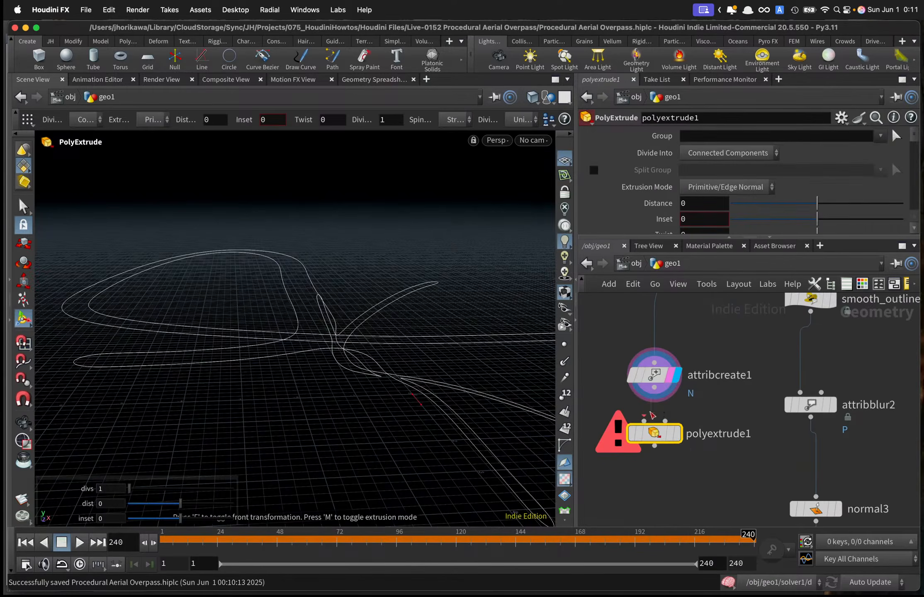
left_click_drag(651, 416, 643, 420)
left_click(682, 410)
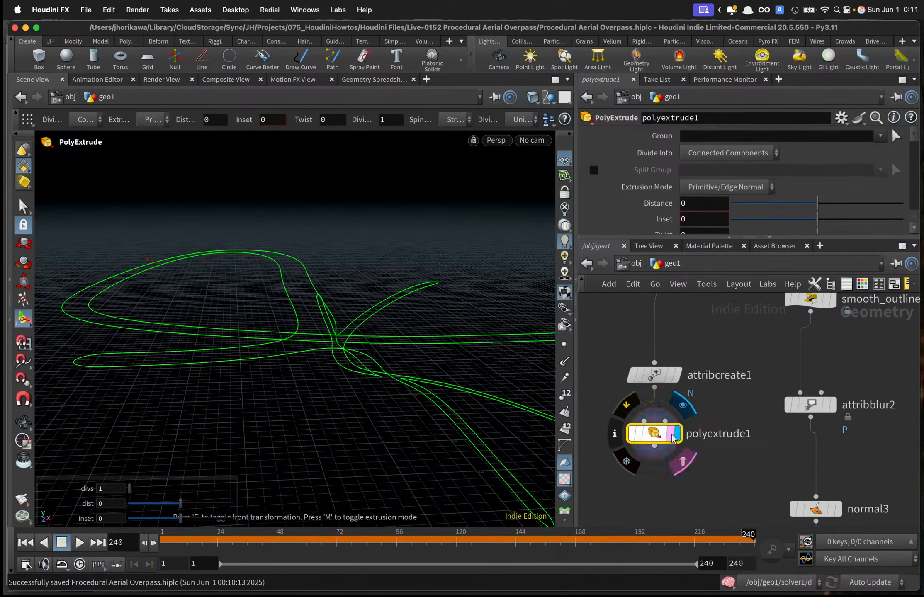
Extrude the outline along its Existing Point Normal with a Distance of 0.106, and inspect the resulting walls.
left_click(723, 187)
left_click(715, 202)
left_click(804, 187)
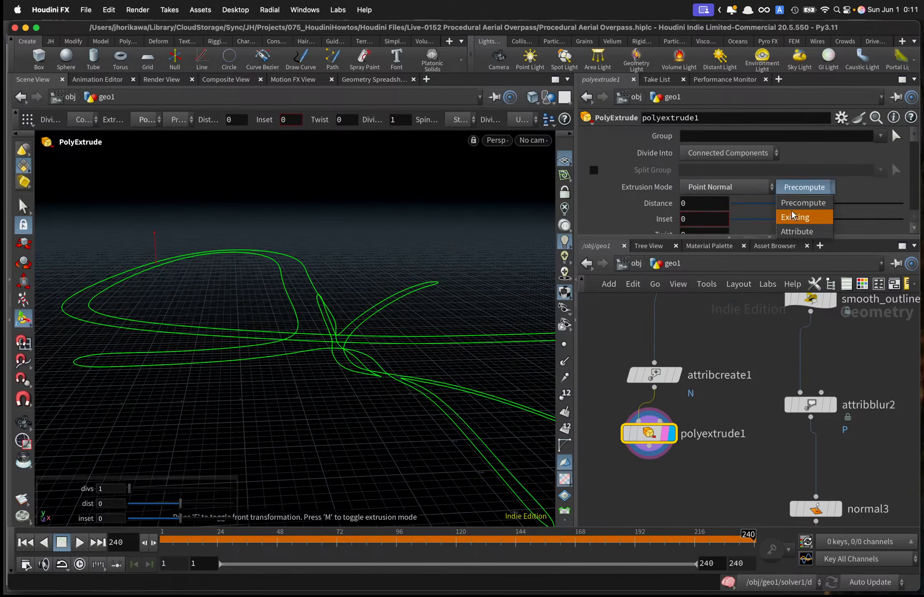
left_click(792, 216)
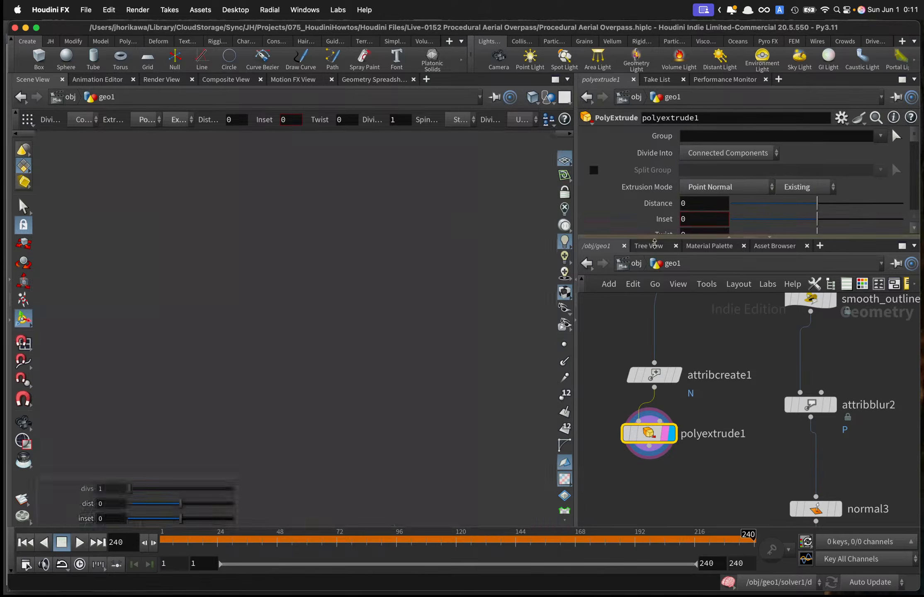
left_click_drag(656, 240, 659, 294)
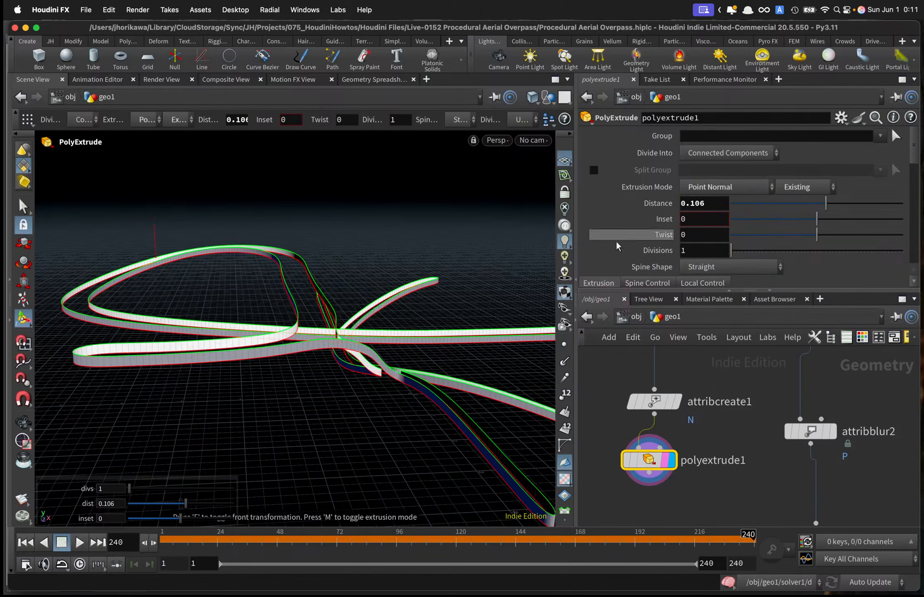
left_click_drag(300, 282, 329, 289, "alt")
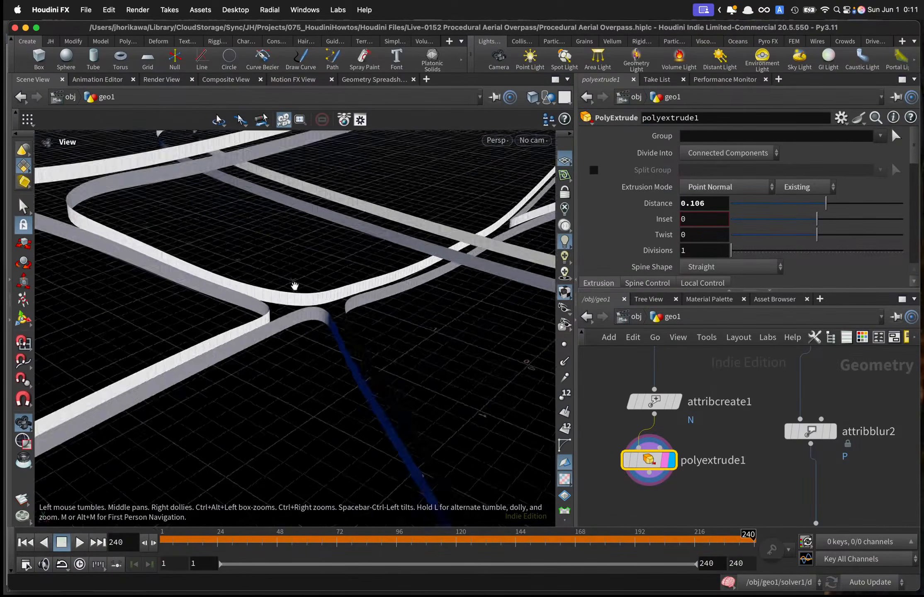
left_click_drag(282, 299, 229, 330)
key("Return")
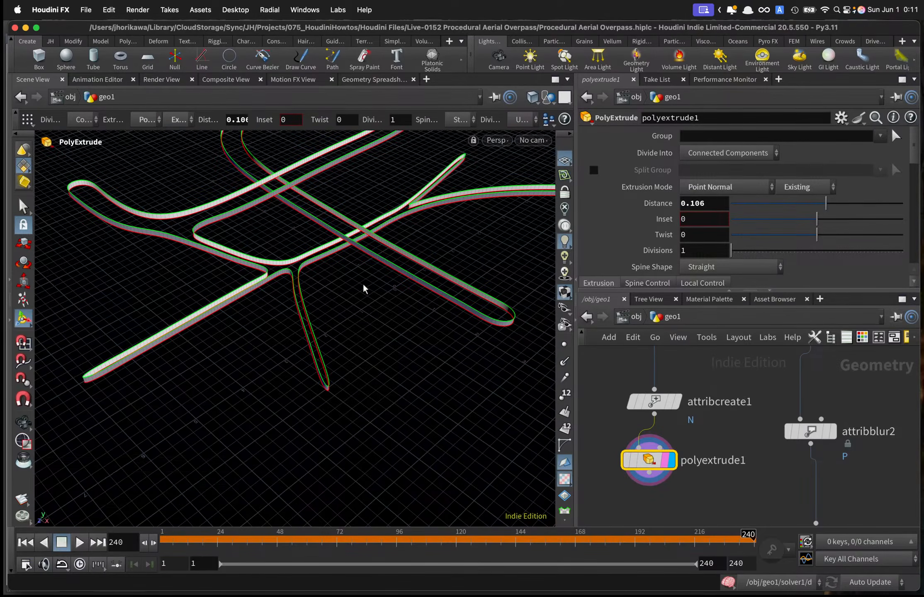
Insert a Reverse node between curve1 and fuse1.
scroll(703, 450, "down", 5)
scroll(703, 450, "down", 6)
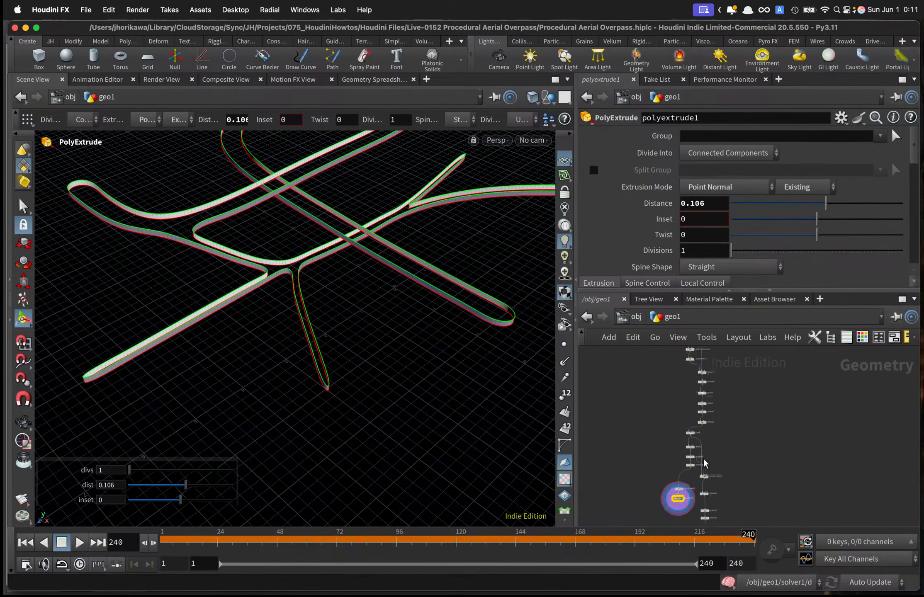
scroll(738, 445, "up", 6)
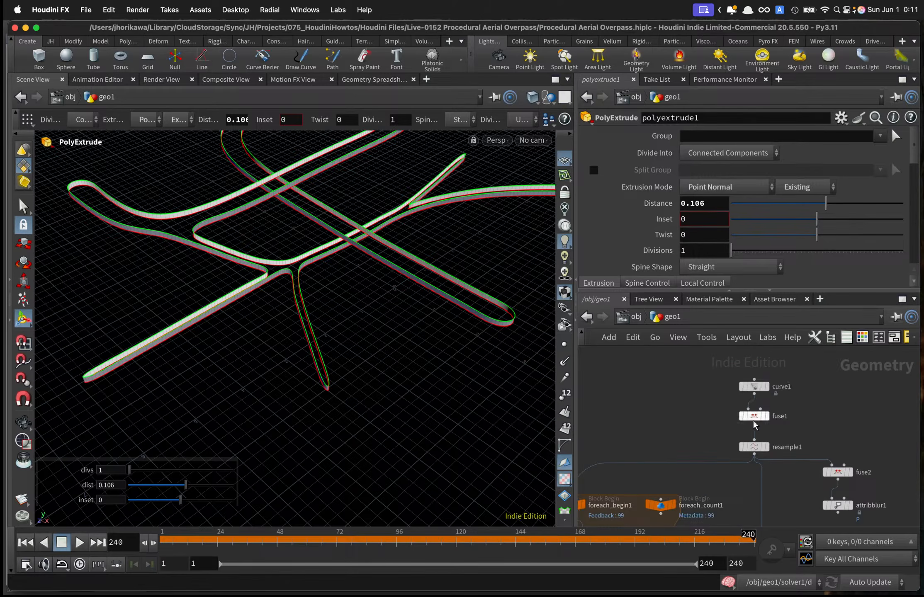
mouse_move(754, 390)
left_mouse_down()
mouse_move(740, 381)
mouse_move(753, 382)
left_mouse_up()
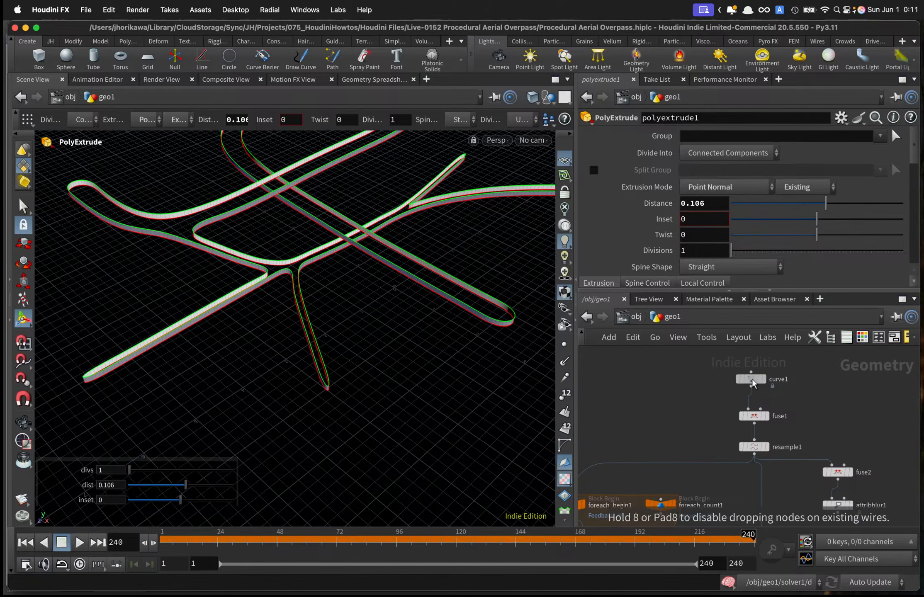
left_click(752, 381)
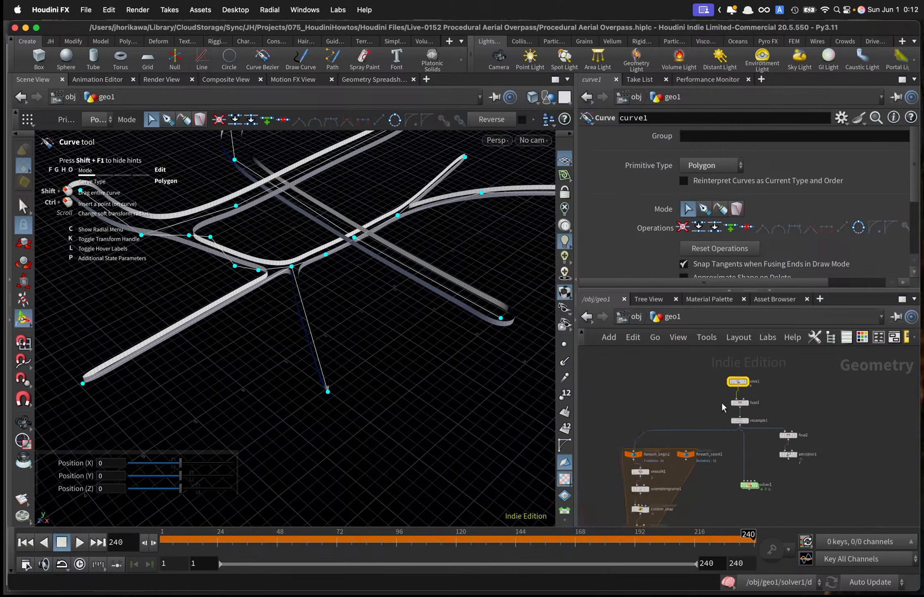
key("Tab")
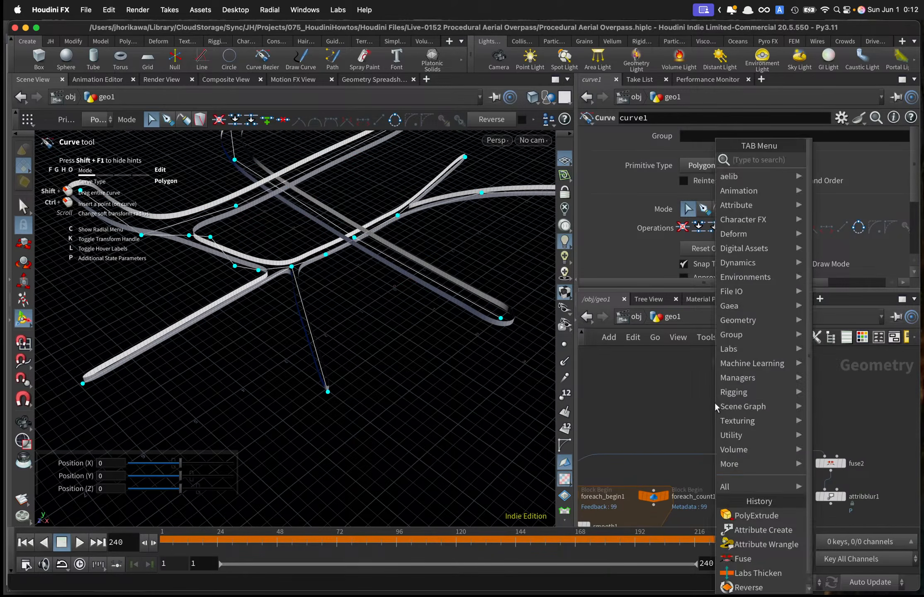
type("reve")
key("Return")
scroll(746, 406, "up", 3)
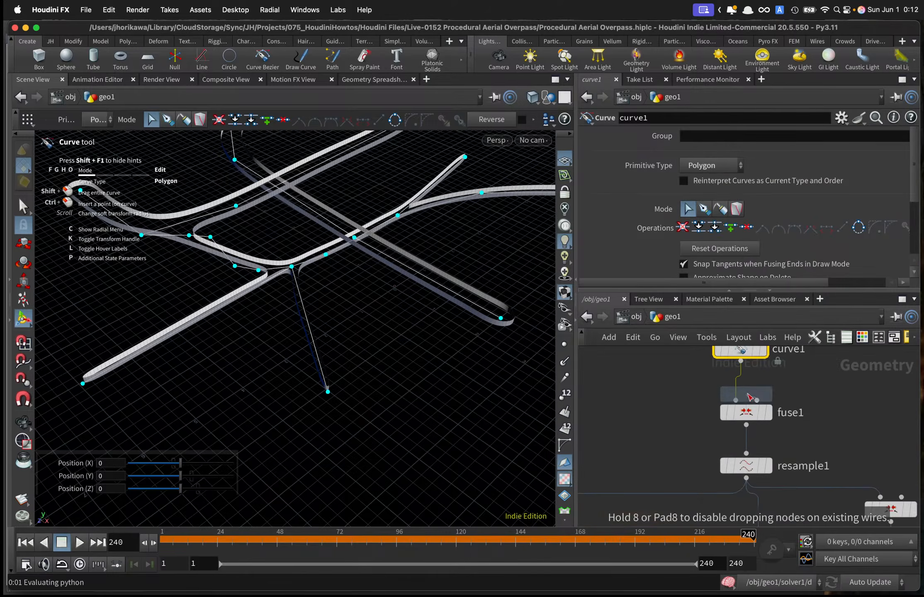
left_click(747, 404)
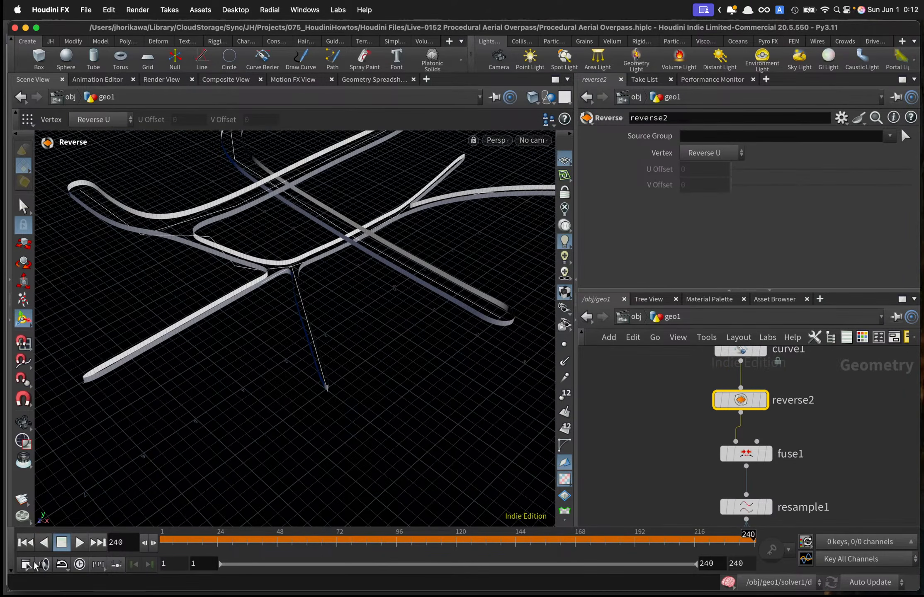
Return the timeline to frame 1 and pull reverse2 out of the chain, leaving it disconnected.
left_click(26, 542)
left_click_drag(745, 402, 791, 382)
scroll(792, 381, "down", 10)
key("Escape")
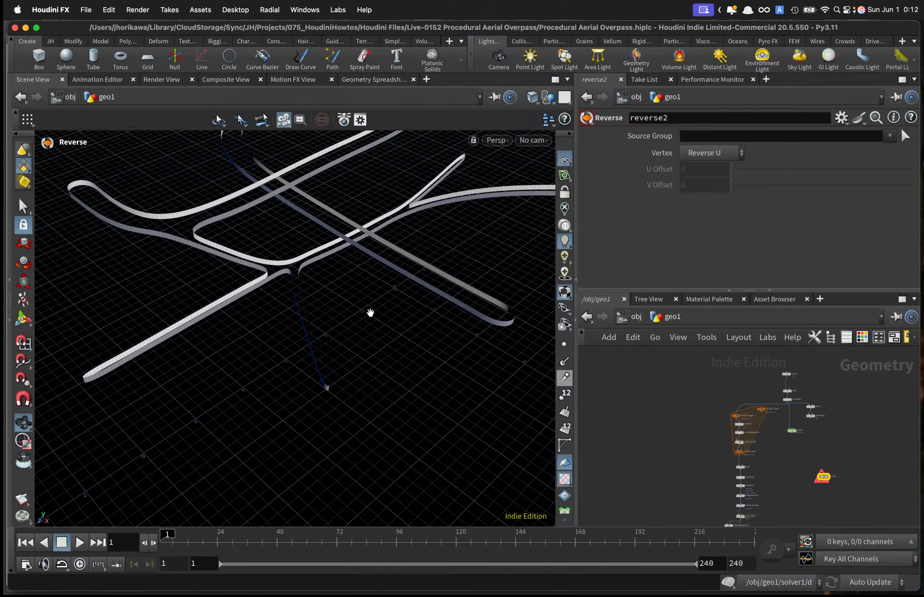
Display the smooth2 outline and examine the road layout from a high angle.
left_click_drag(371, 313, 412, 318)
scroll(771, 411, "down", 5)
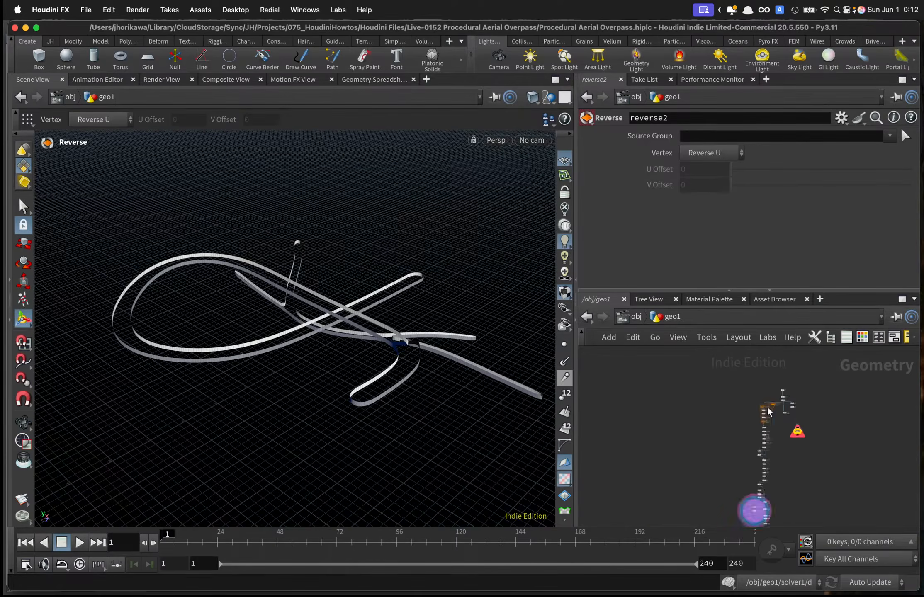
scroll(753, 513, "up", 5)
scroll(794, 497, "up", 3)
middle_click_drag(794, 497, 758, 453)
scroll(758, 453, "up", 3)
scroll(758, 453, "up", 4)
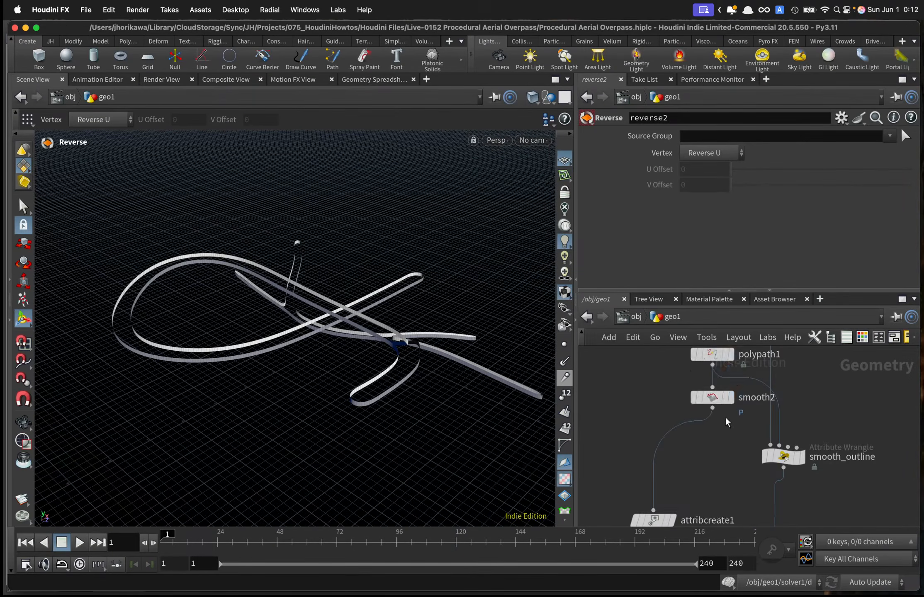
left_click(729, 398)
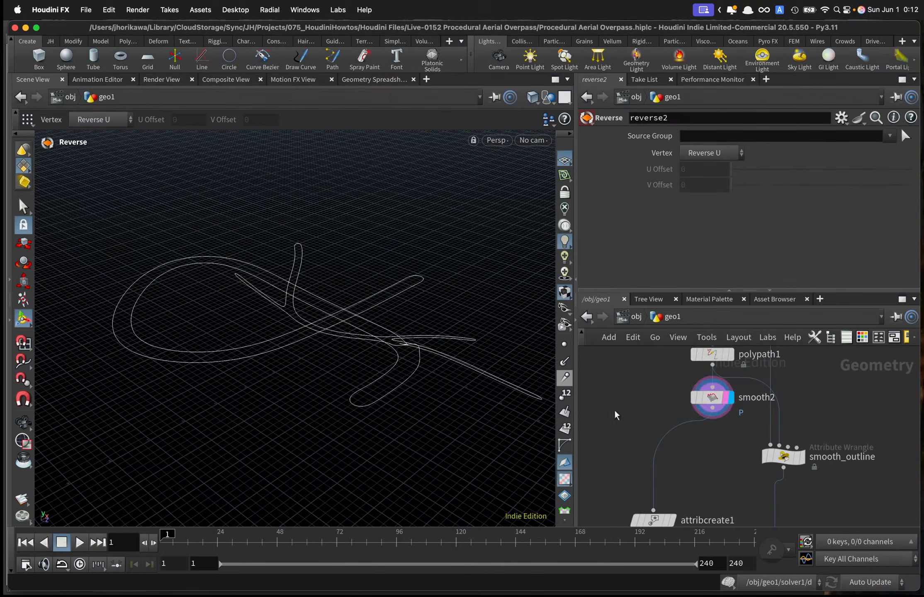
left_click_drag(444, 344, 435, 405, "alt")
right_click_drag(435, 405, 346, 358)
middle_click_drag(346, 358, 309, 385)
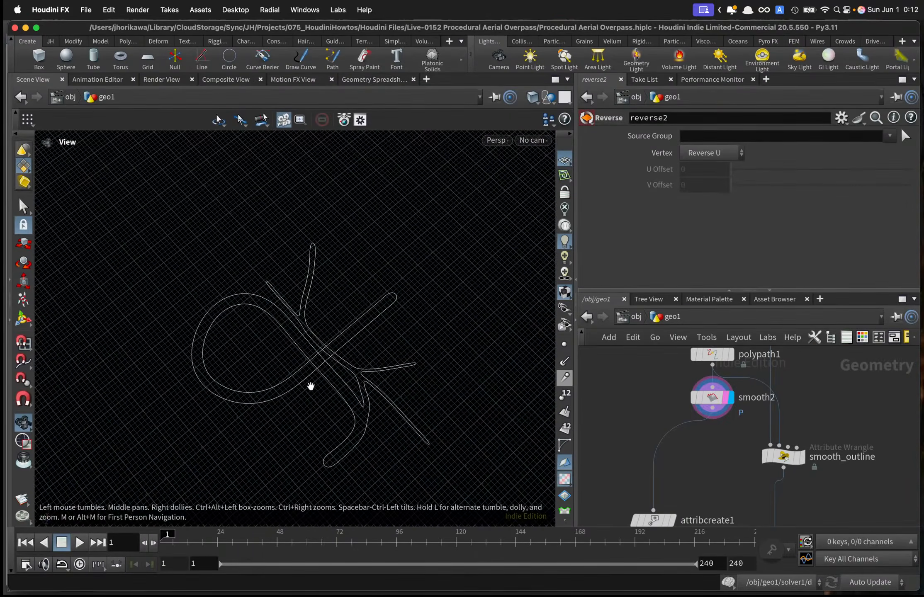
key("Return")
Display curve1 and select it to edit its anchor points.
scroll(663, 409, "down", 6)
middle_click_drag(662, 411, 664, 491)
scroll(668, 412, "up", 4)
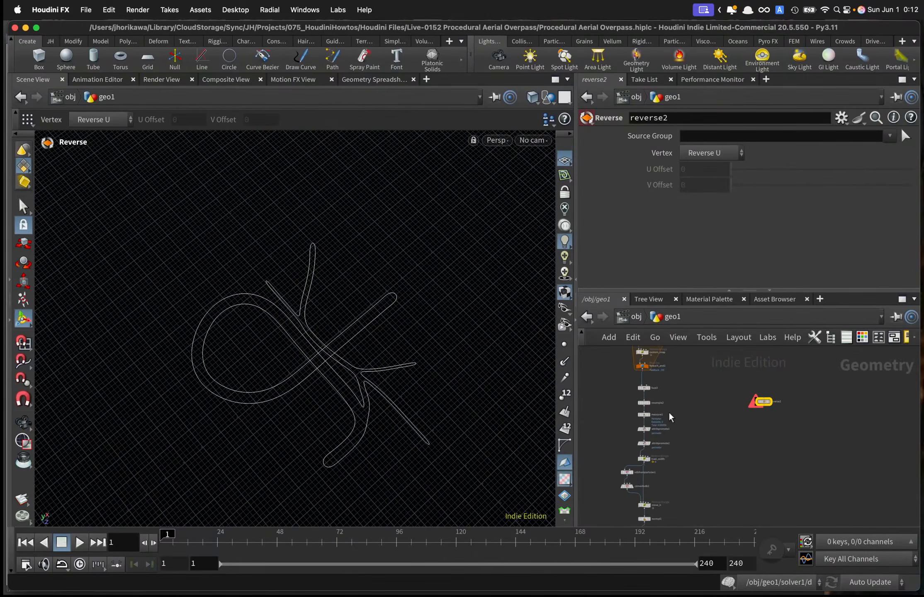
middle_click_drag(689, 398, 672, 533)
scroll(709, 399, "up", 5)
left_click(671, 368)
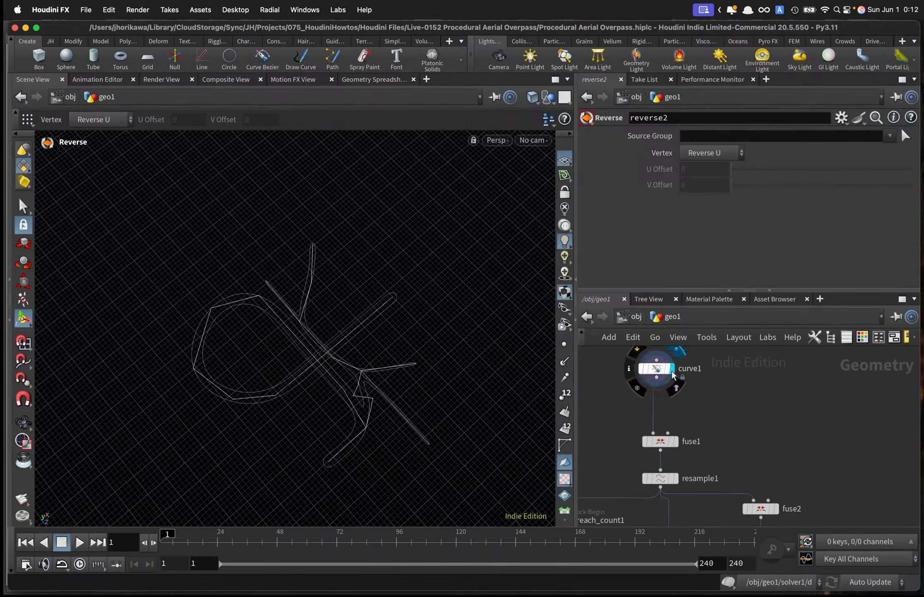
left_click(667, 369)
left_click(656, 369)
key("space")
left_click_drag(368, 354, 357, 319)
left_click_drag(295, 326, 296, 311)
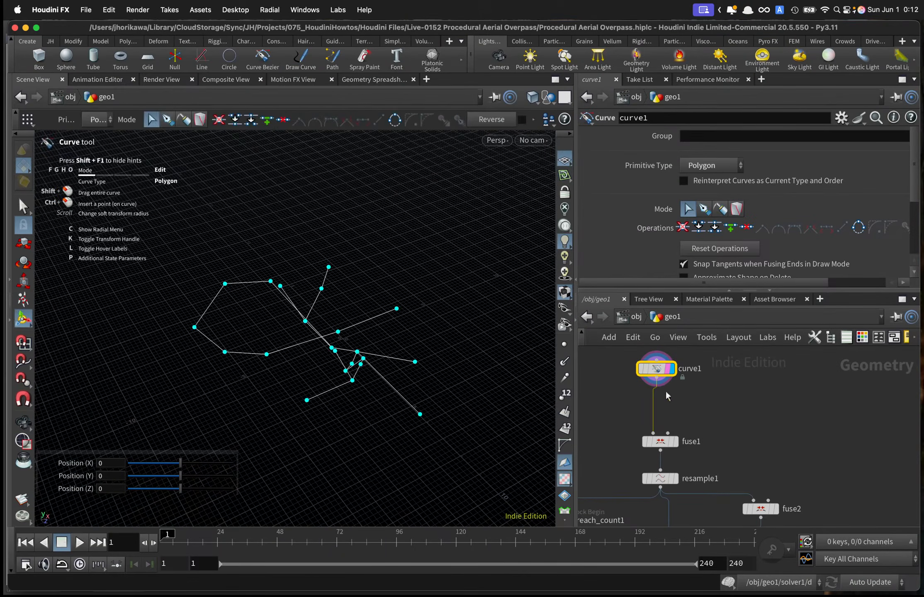
Display the foreach_end1 result as a reference while keeping curve1 selected for point editing.
left_click_drag(387, 363, 398, 342)
scroll(850, 426, "down", 5)
scroll(849, 427, "down", 6)
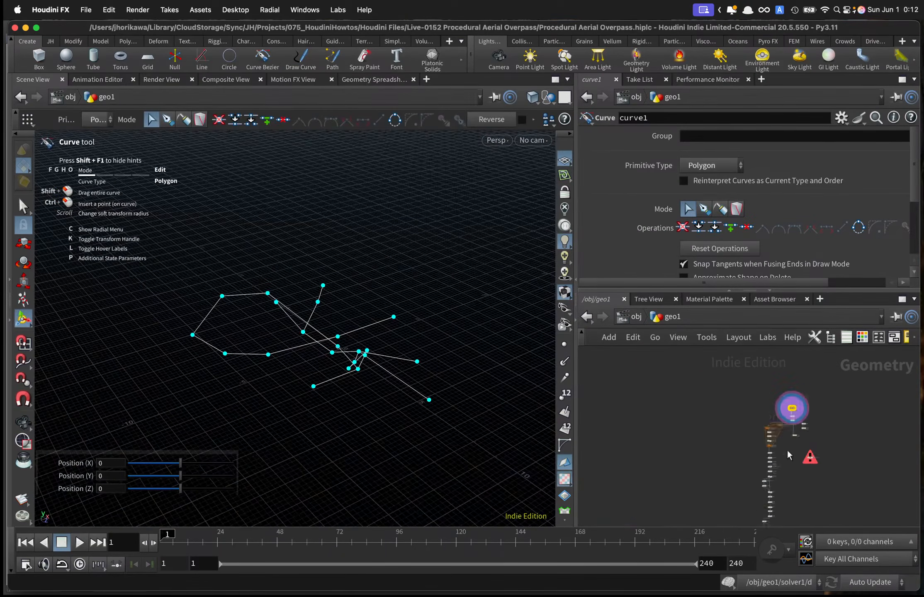
scroll(783, 483, "up", 3)
scroll(767, 432, "up", 5)
scroll(762, 402, "up", 4)
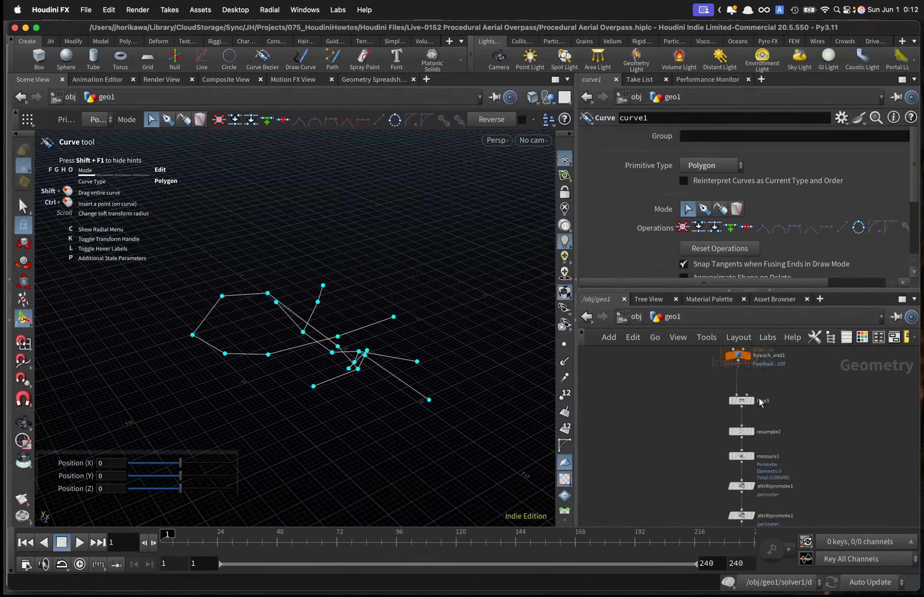
middle_click_drag(752, 375, 754, 423)
left_click(749, 399)
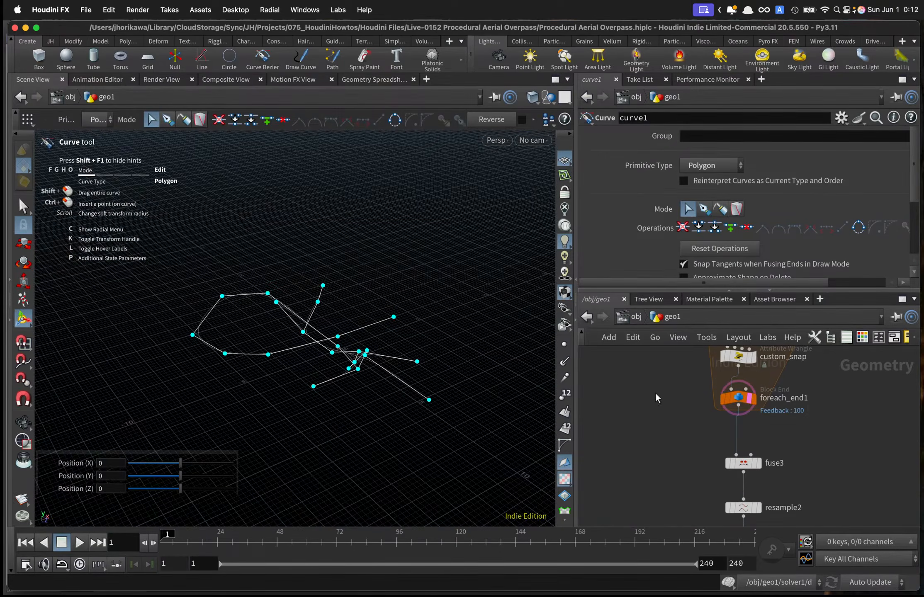
left_click(755, 402)
right_click_drag(363, 336, 415, 307, "alt")
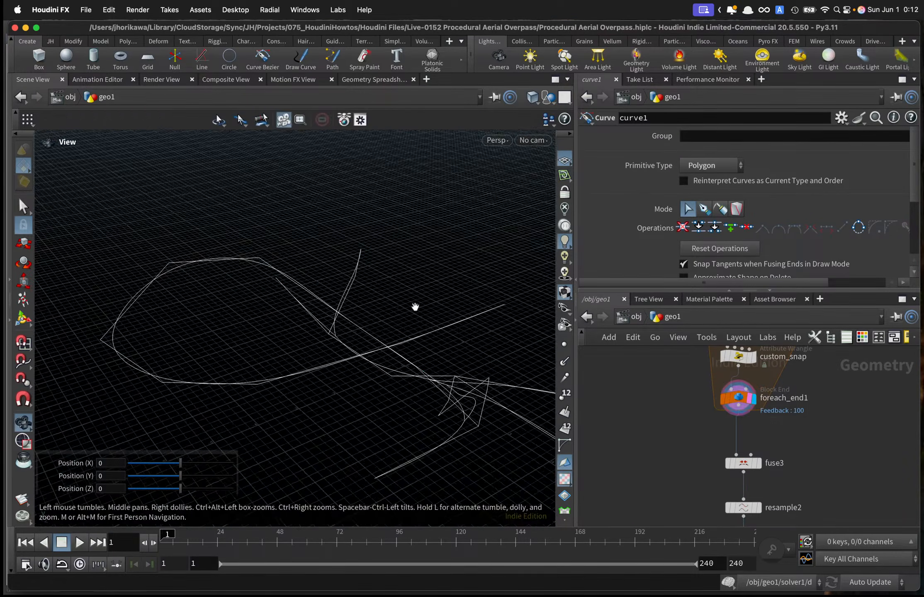
left_click_drag(415, 307, 354, 331)
key("Return")
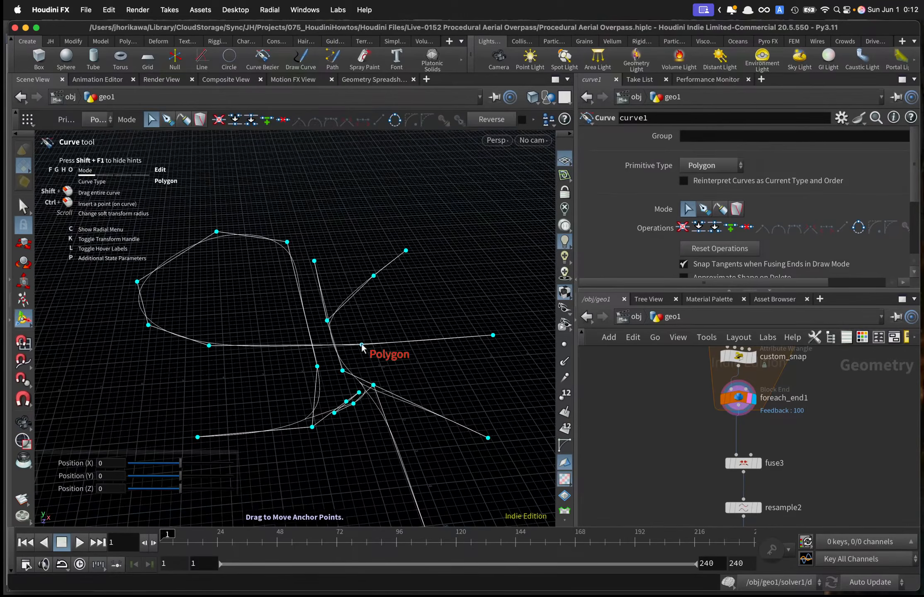
Move the outer end point of the bent side branch outward to about 3.02, 1.38, -5.2.
left_click_drag(361, 345, 397, 346)
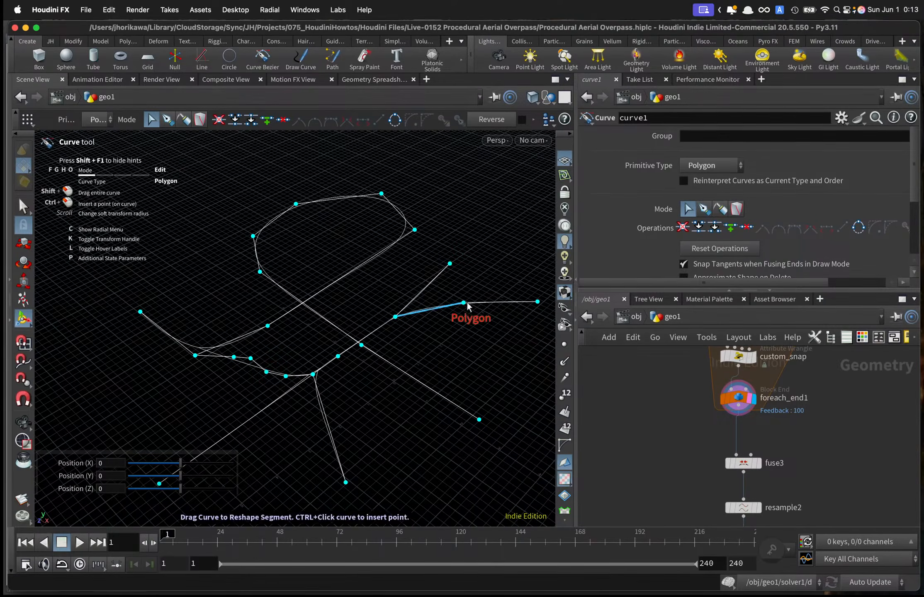
key("space")
left_click_drag(464, 330, 368, 389)
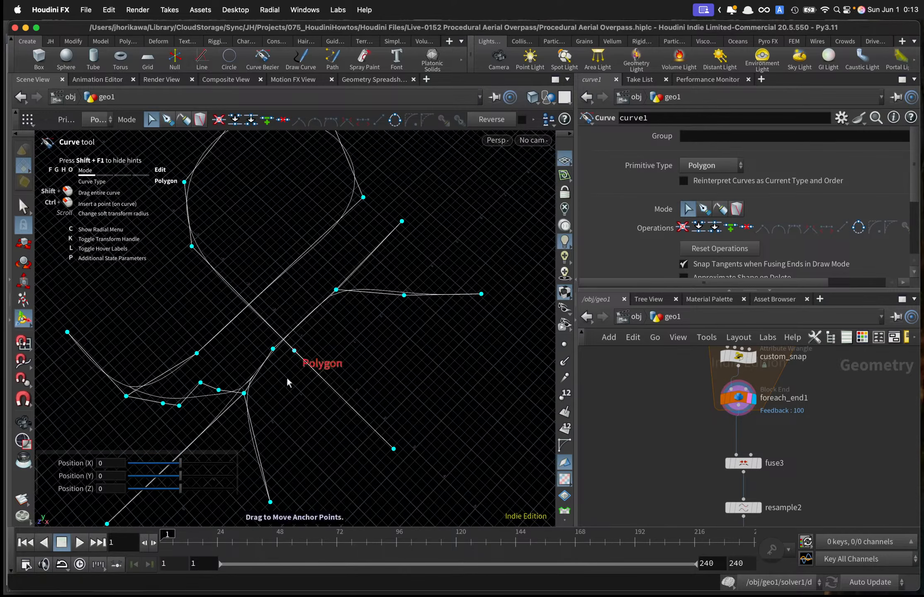
left_click_drag(288, 379, 324, 350)
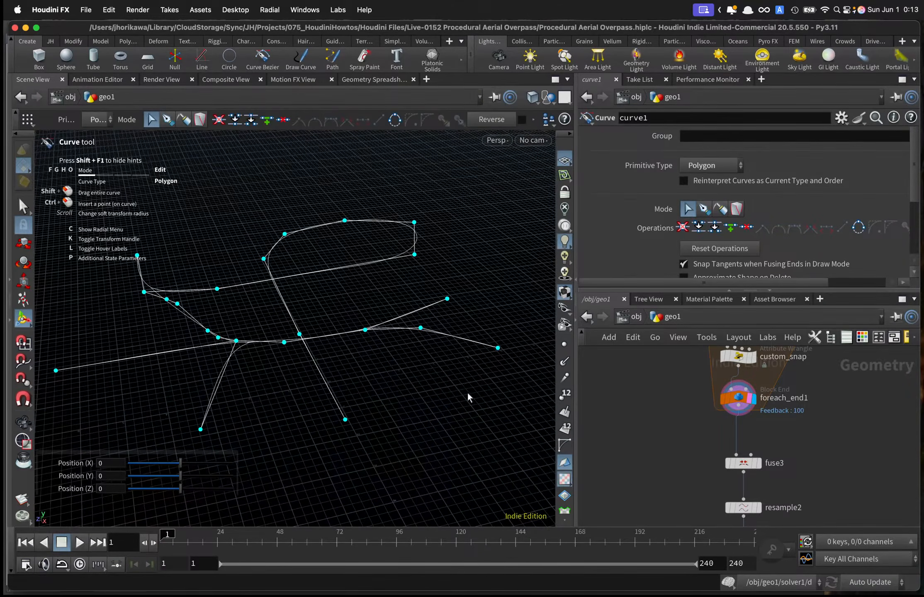
mouse_move(470, 396)
left_mouse_down()
mouse_move(391, 388)
mouse_move(469, 382)
left_mouse_up()
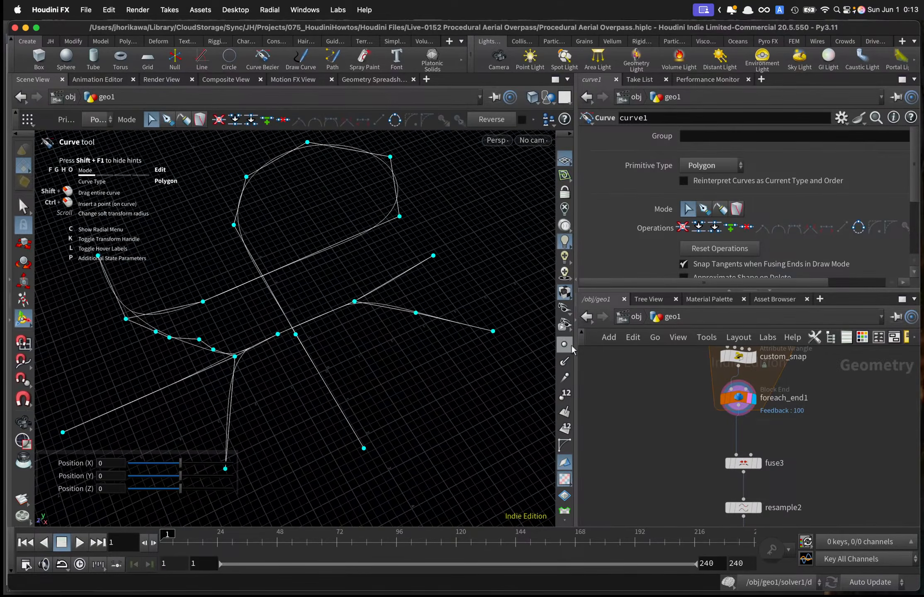
left_click_drag(572, 350, 510, 353)
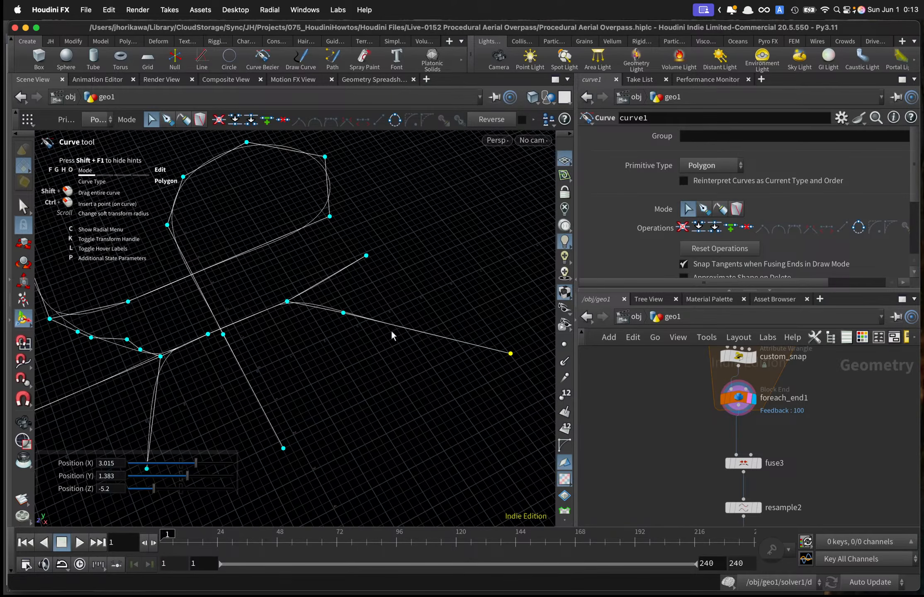
middle_click_drag(322, 372, 366, 359, "alt")
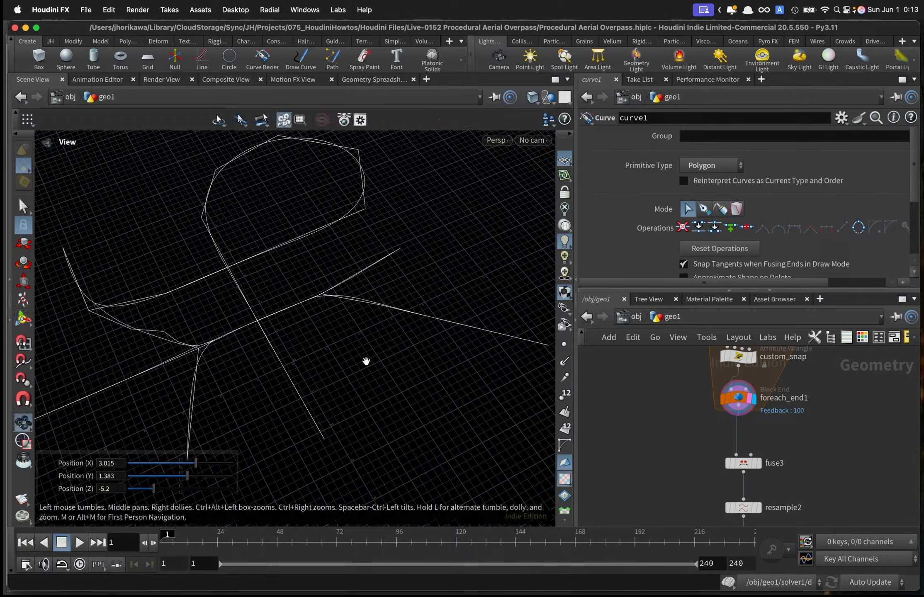
right_click_drag(366, 360, 316, 360, "alt")
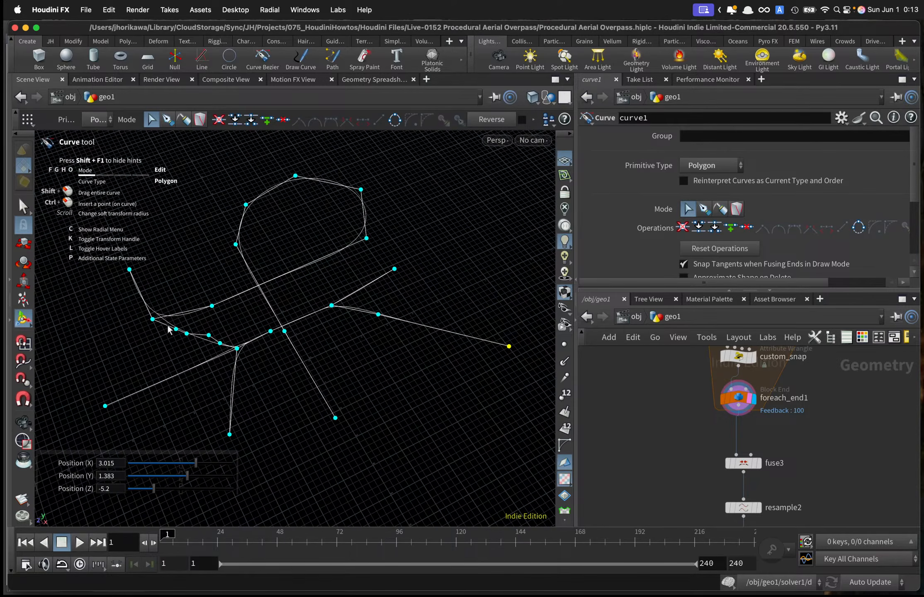
Start a new polygon curve in curve1, running from the large loop's straight-road point to the central crossing point.
left_click(704, 209)
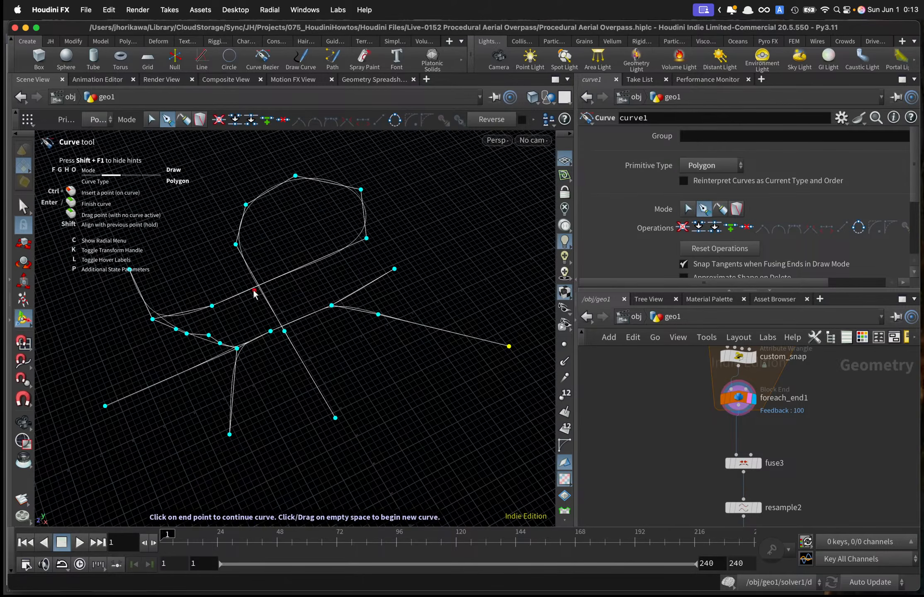
mouse_move(256, 291)
middle_mouse_down("alt")
mouse_move(305, 282)
mouse_move(292, 295)
middle_mouse_up("alt")
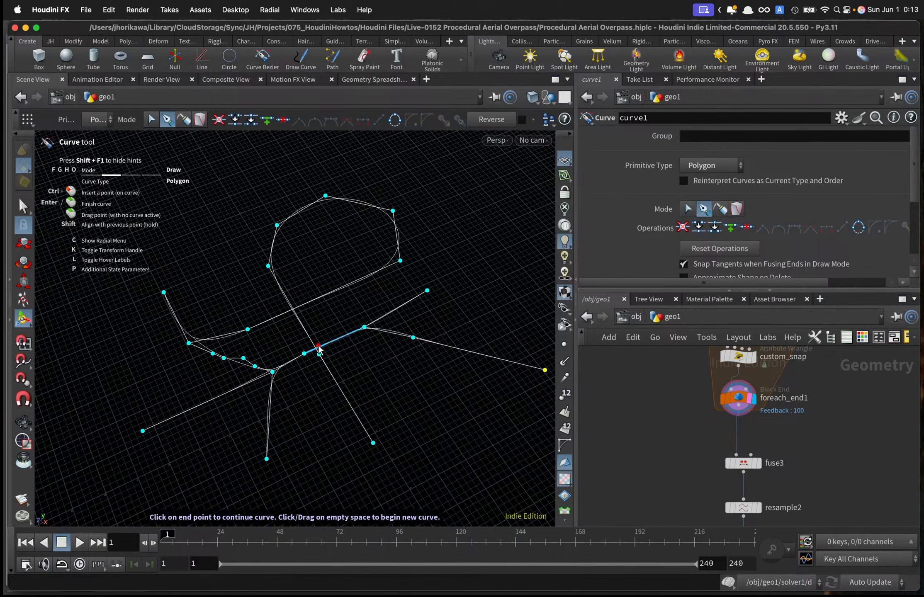
middle_click_drag(335, 358, 307, 328, "alt")
right_click_drag(307, 328, 382, 310, "alt")
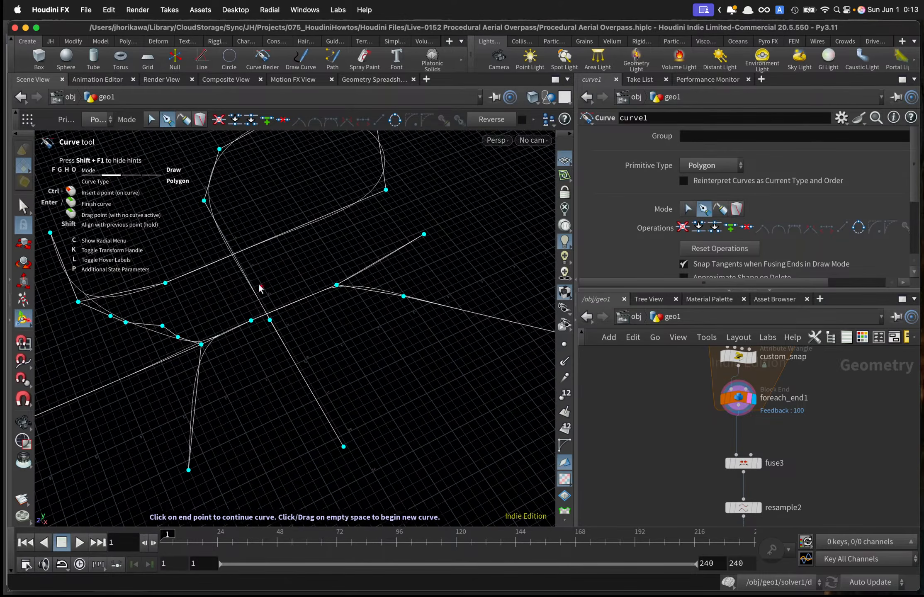
left_click(204, 202)
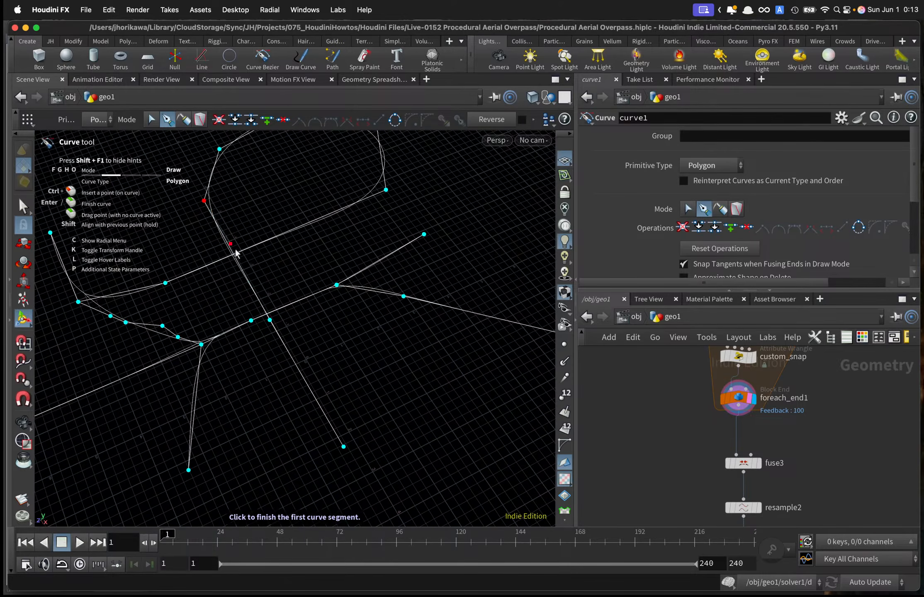
left_click(271, 321)
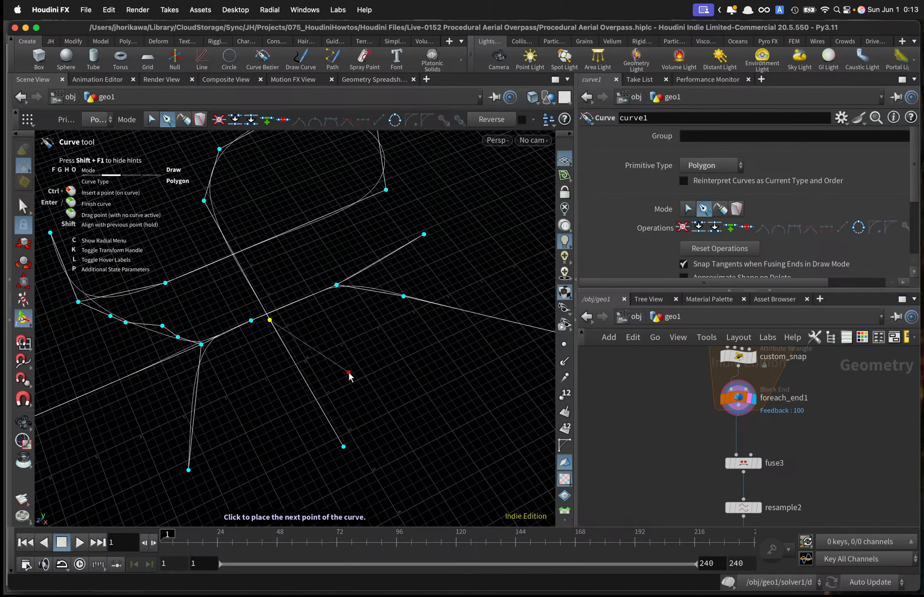
Continue the curve through three rounded turn points, then back through the side branch to the crossing road, and finish it.
scroll(366, 399, "down", 2)
middle_click_drag(365, 398, 247, 373, "alt")
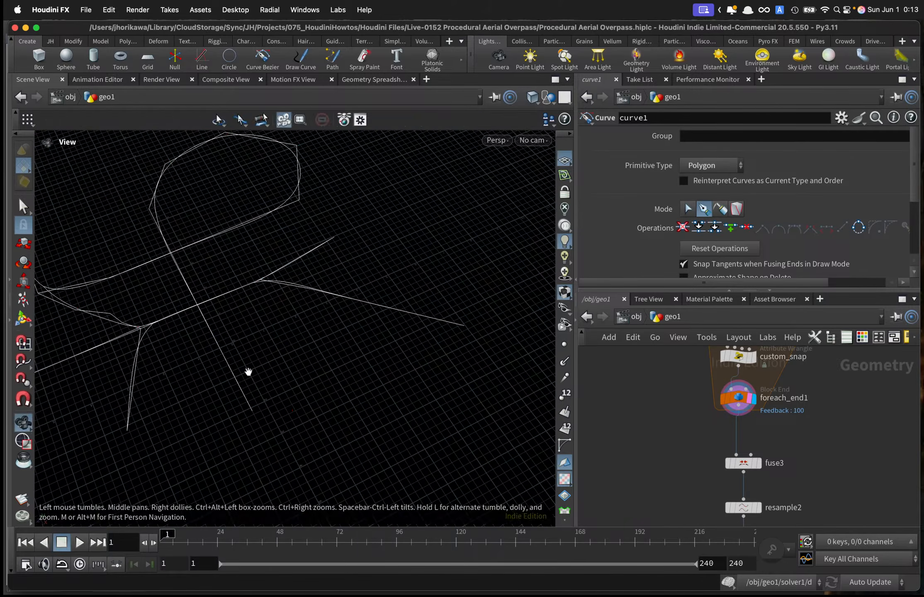
left_click(291, 414)
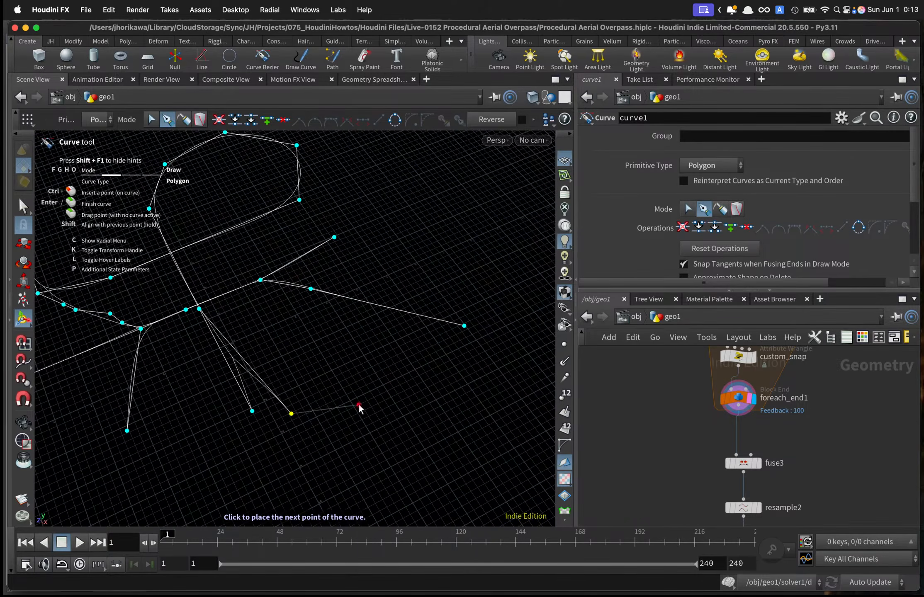
left_click(389, 384)
left_click(394, 326)
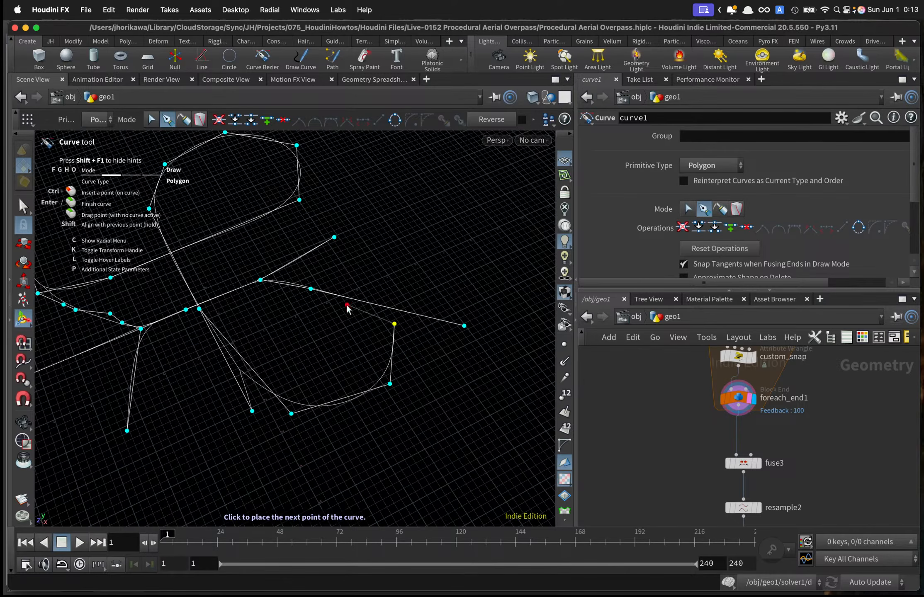
left_click(311, 290)
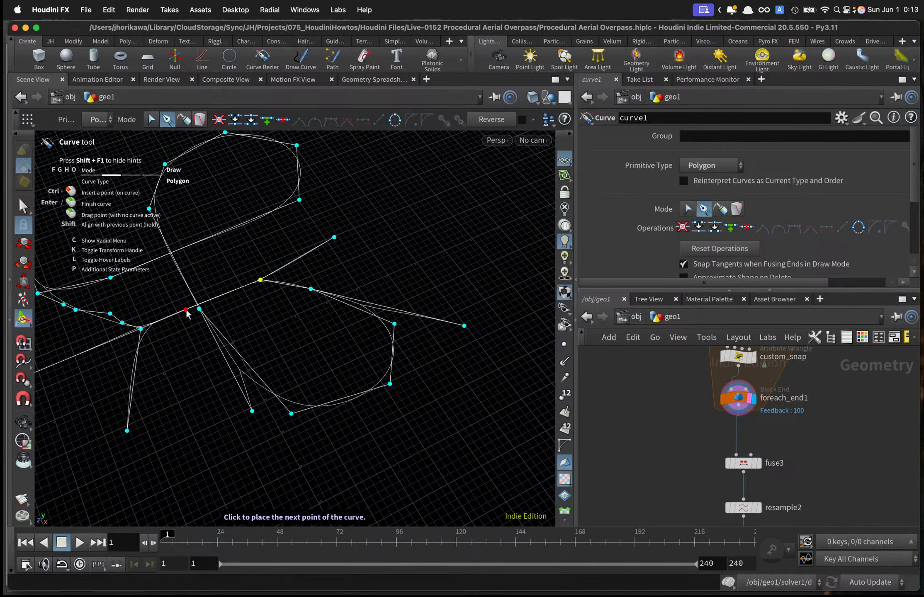
key("Return")
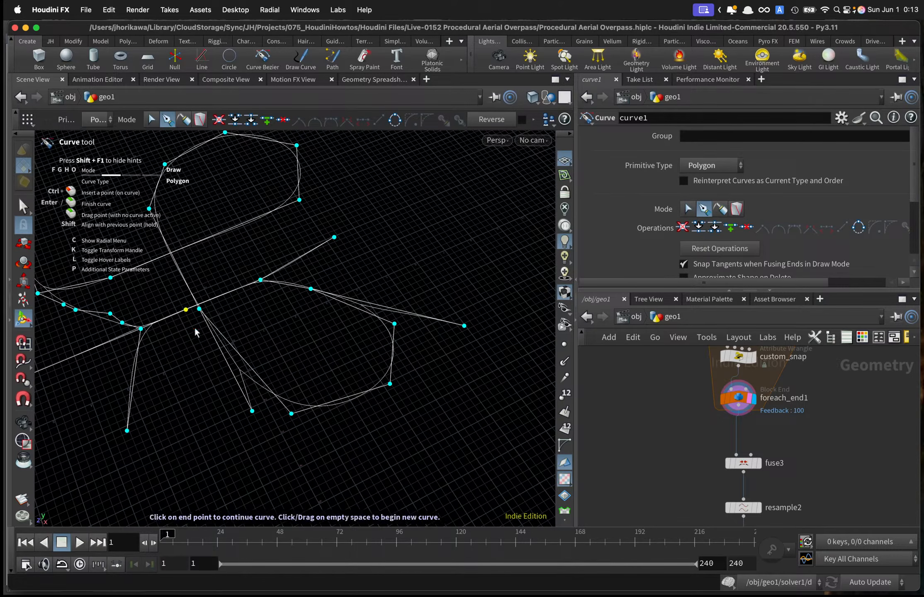
key("Escape")
left_click_drag(322, 359, 290, 360)
key("Return")
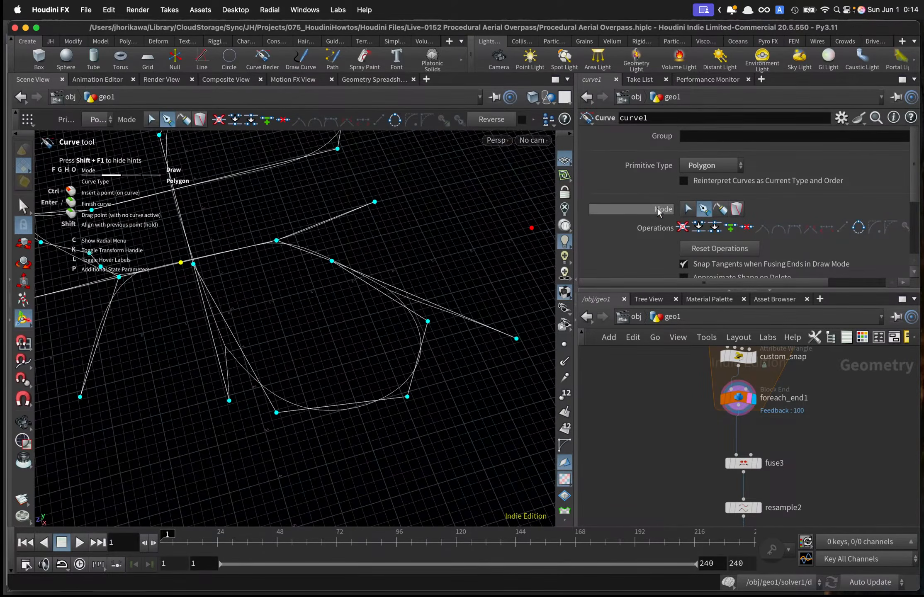
Extend the straight road by moving its outer end point to about 4.6, 1.14, 0.55.
left_click(687, 209)
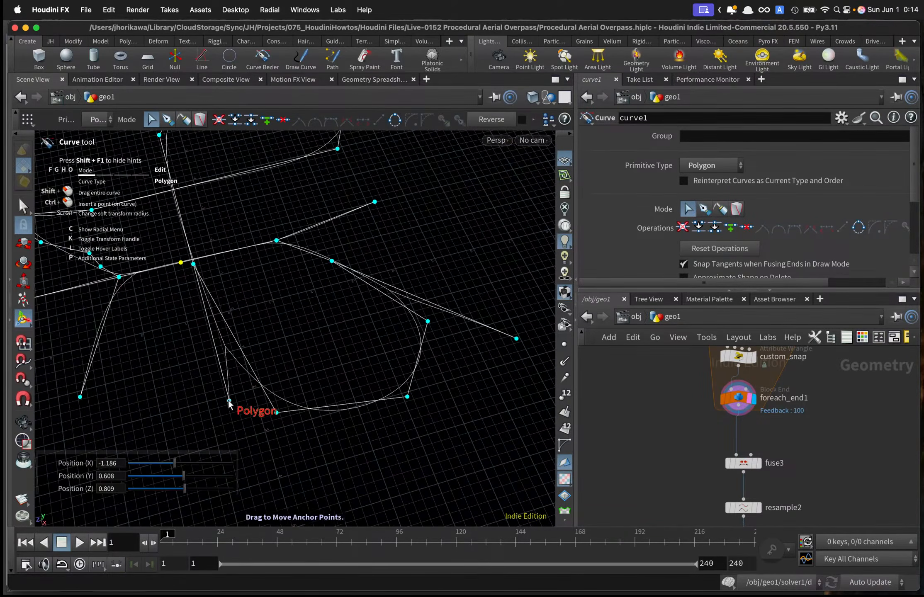
left_click_drag(229, 400, 243, 450)
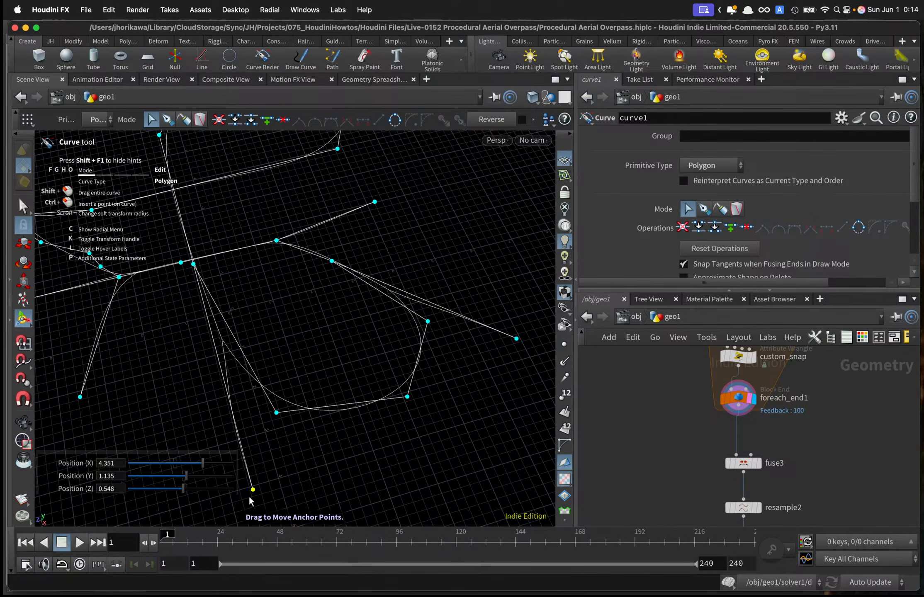
left_click_drag(249, 497, 252, 508)
scroll(263, 427, "down", 2)
middle_click_drag(264, 421, 278, 367, "alt")
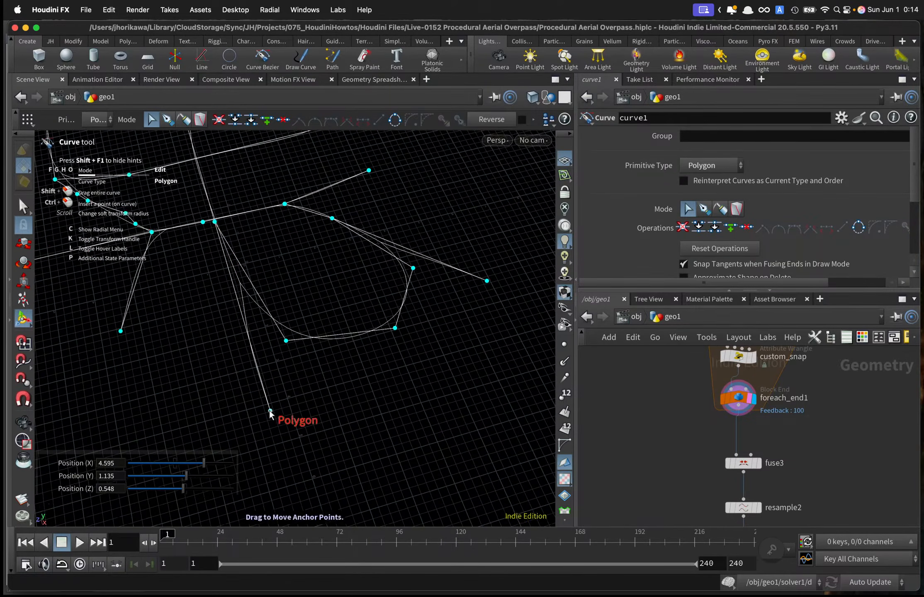
Reshape the new connecting loop by placing two of its turn points at about 3.47, 1.18, -1.62 and 2.47, 1.14, -3.09.
left_click_drag(269, 410, 274, 326, "alt")
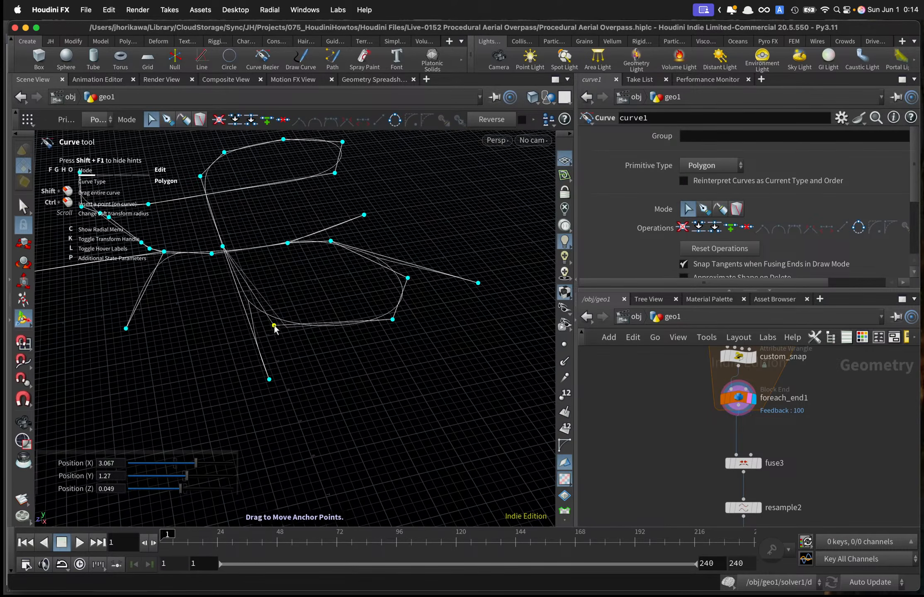
left_click_drag(392, 321, 347, 327)
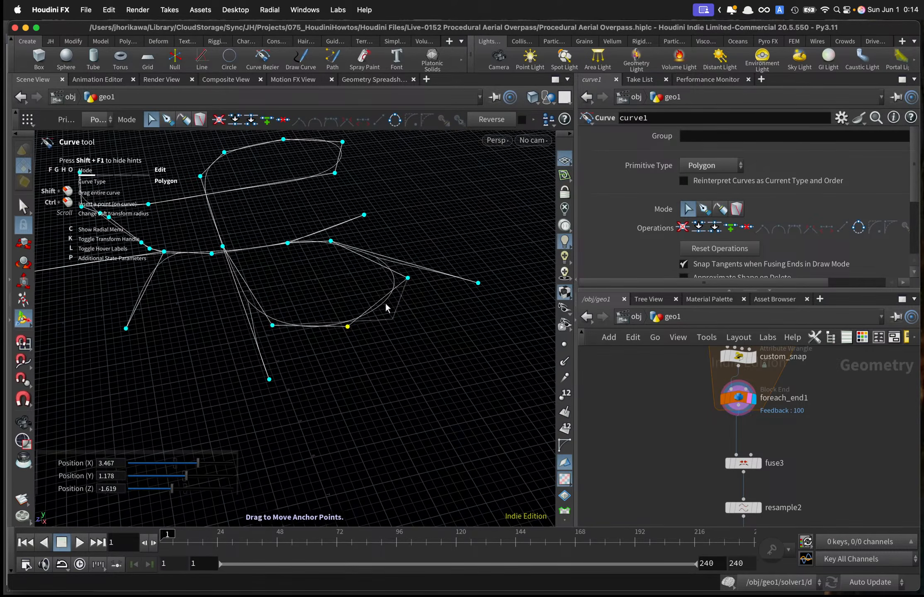
middle_click_drag(394, 299, 388, 345, "alt")
left_click_drag(388, 345, 388, 351, "alt")
left_click_drag(414, 317, 352, 255)
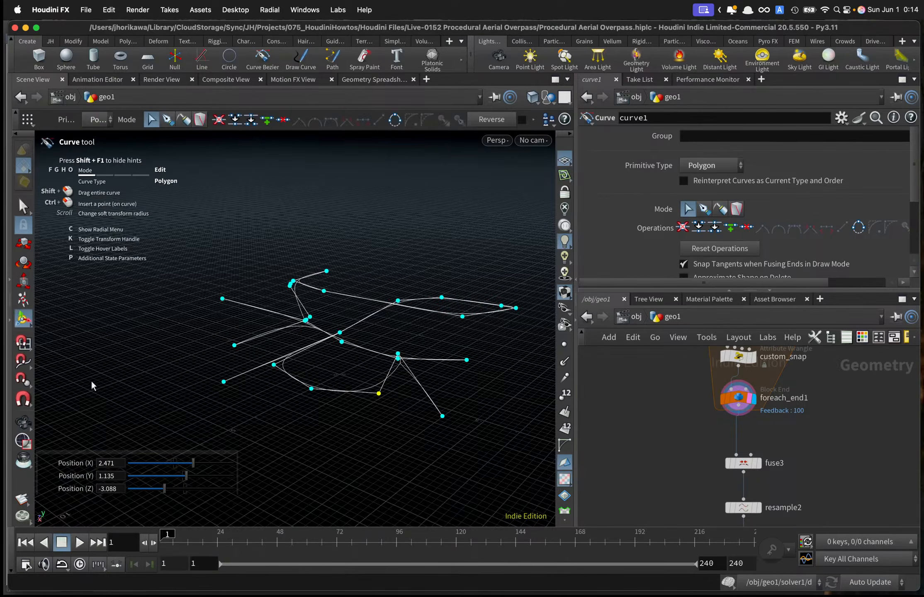
Raise the two reshaped turn points of the new loop vertically to about Y 1.51 and Y 1.48.
left_click(22, 249)
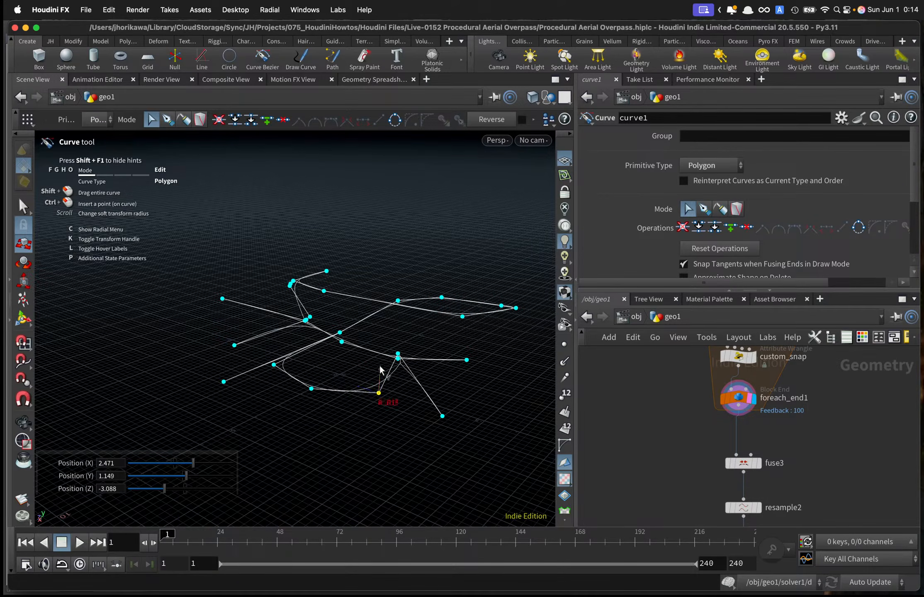
left_click_drag(380, 368, 397, 343)
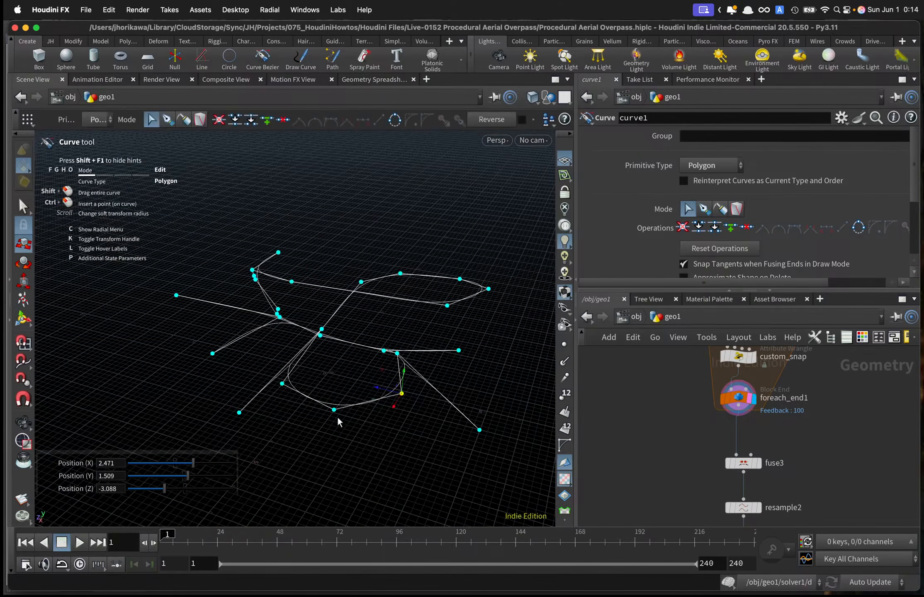
left_click(334, 410)
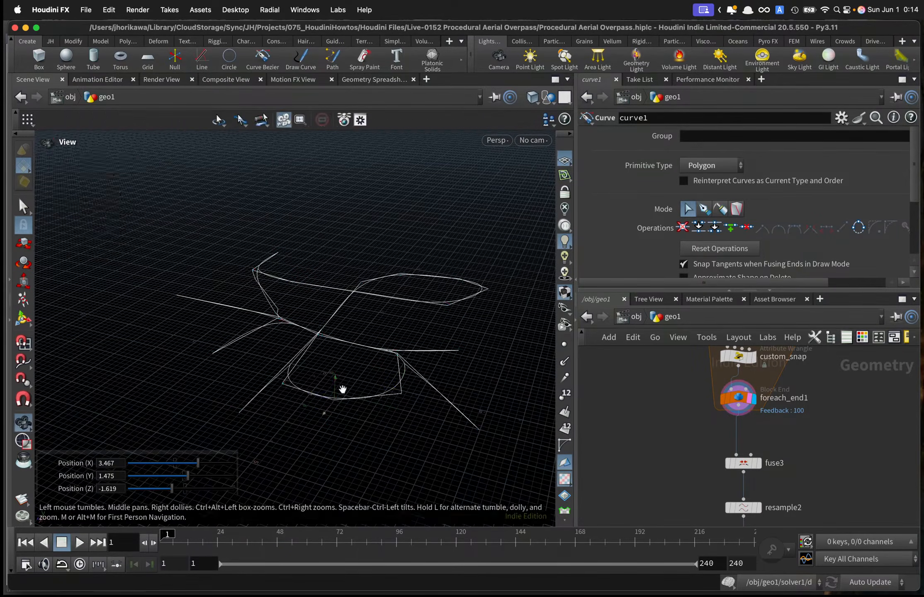
left_click_drag(342, 387, 391, 379)
left_click_drag(393, 434, 505, 346)
Display the thicken1 result to check the geometry generated from the edited curves.
scroll(732, 504, "down", 5)
scroll(732, 503, "up", 5)
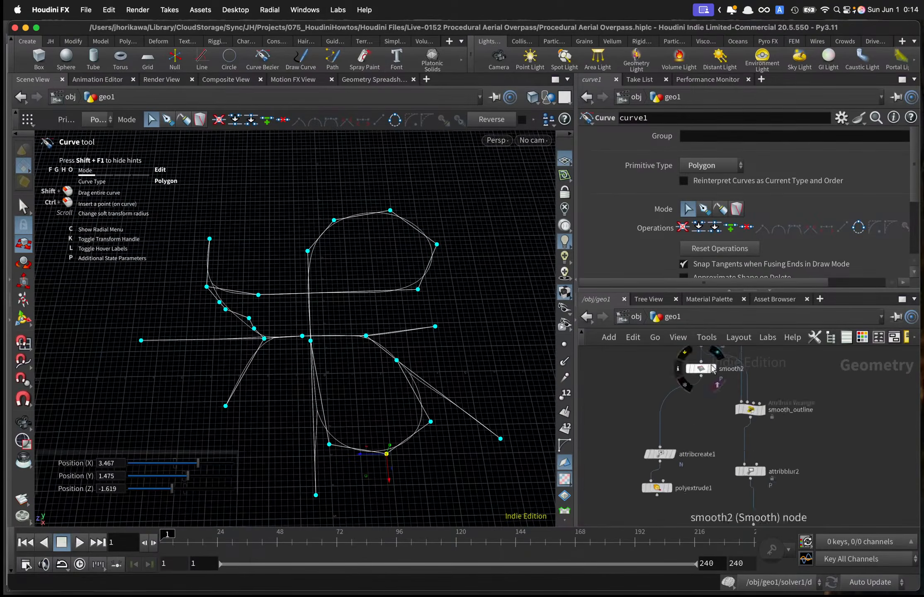
scroll(721, 400, "down", 3)
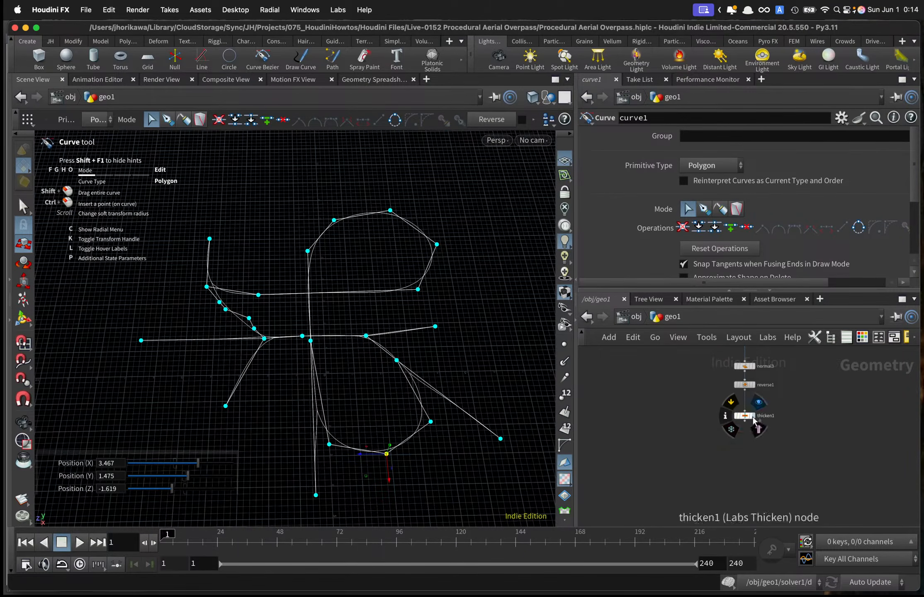
left_click(748, 418)
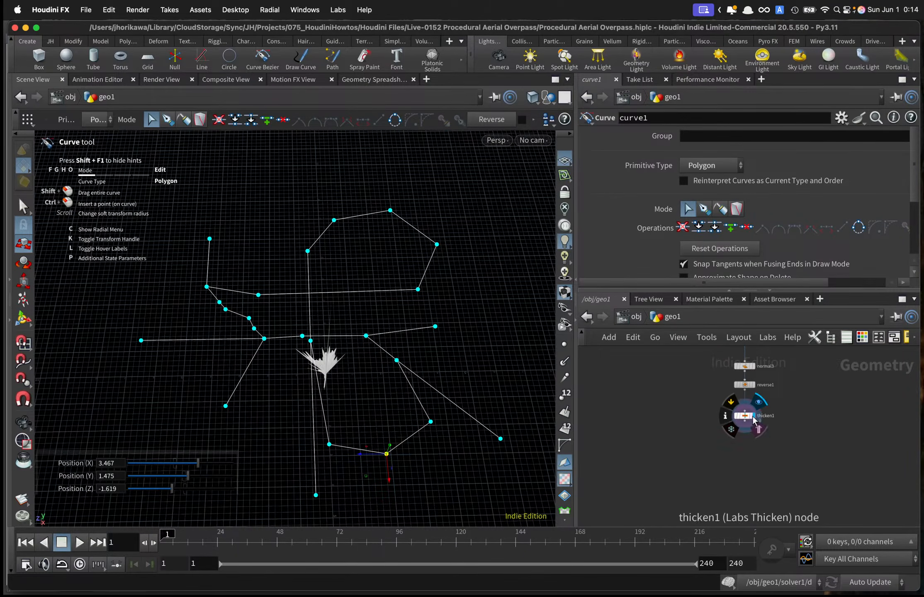
scroll(747, 416, "down", 3)
scroll(736, 485, "up", 2)
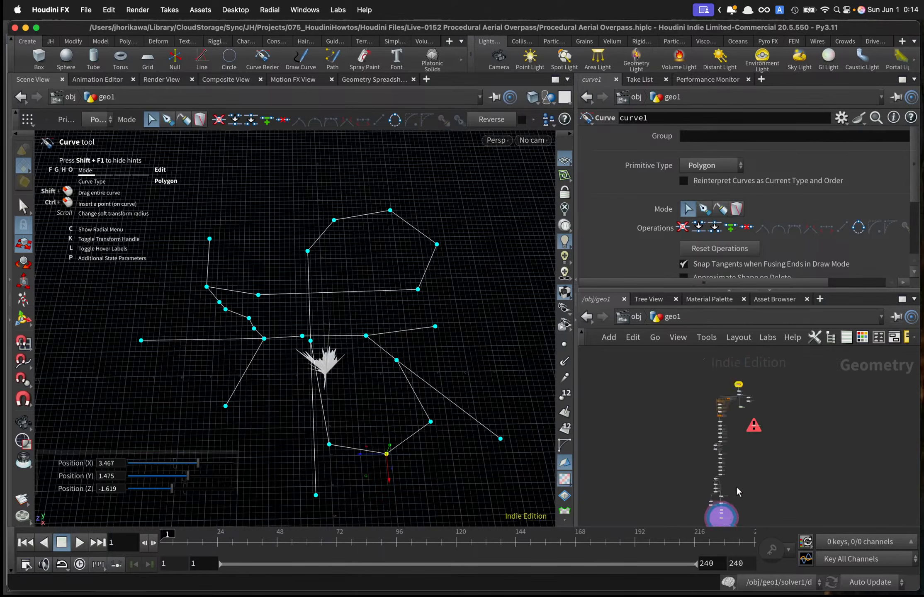
Select and display foreach_end1 to examine the snapped and smoothed curve network from a lower angle.
scroll(722, 421, "up", 5)
scroll(715, 423, "up", 3)
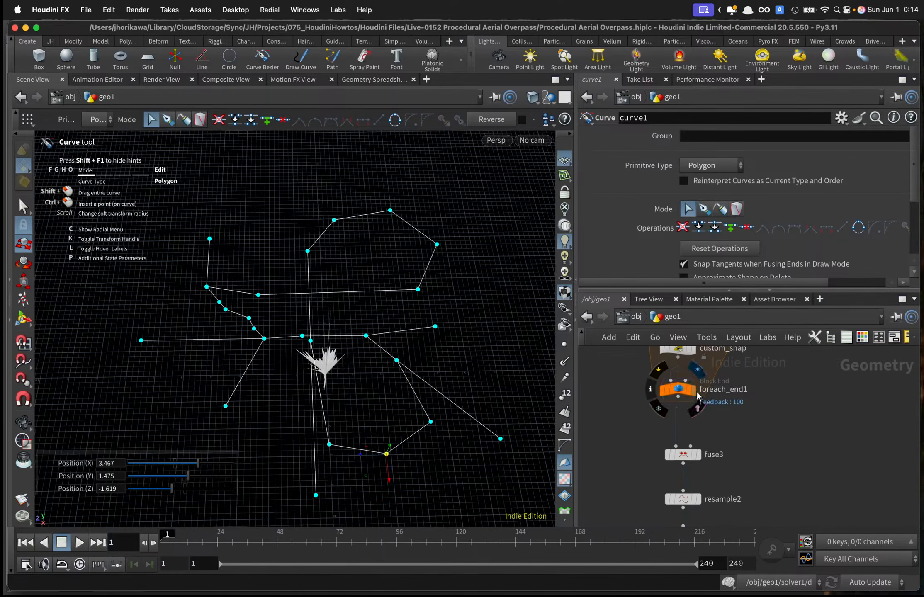
left_click(677, 389)
left_click_drag(437, 368, 537, 367)
scroll(700, 449, "down", 3)
scroll(700, 449, "up", 2)
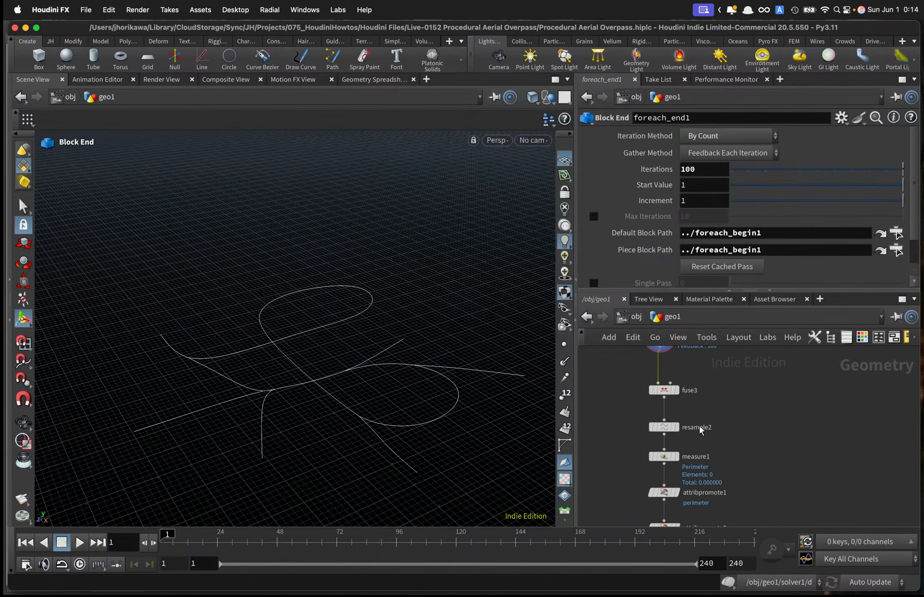
Select fuse3 to review its snap settings, and display the road_width result.
left_click(681, 392)
scroll(669, 446, "down", 3)
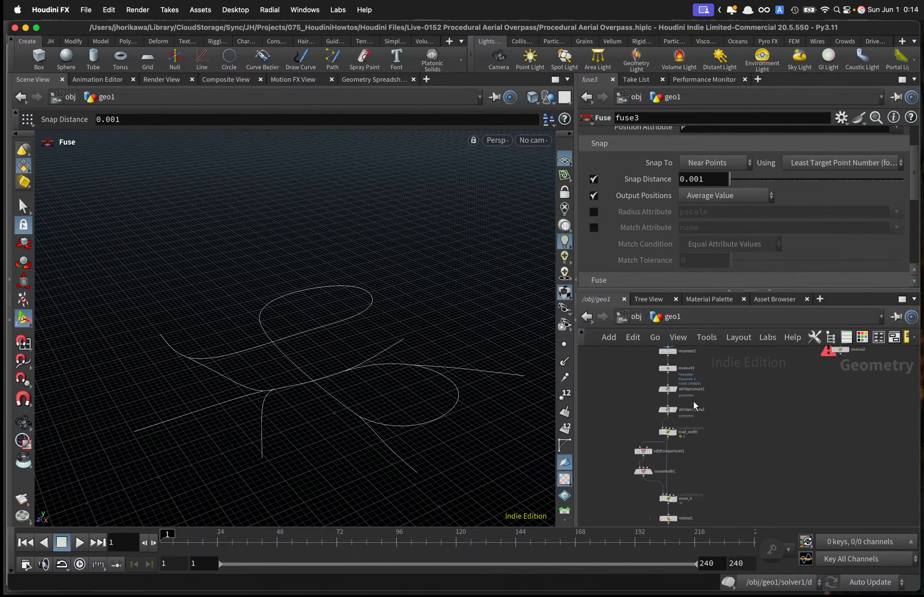
left_click(669, 443)
left_click(657, 449)
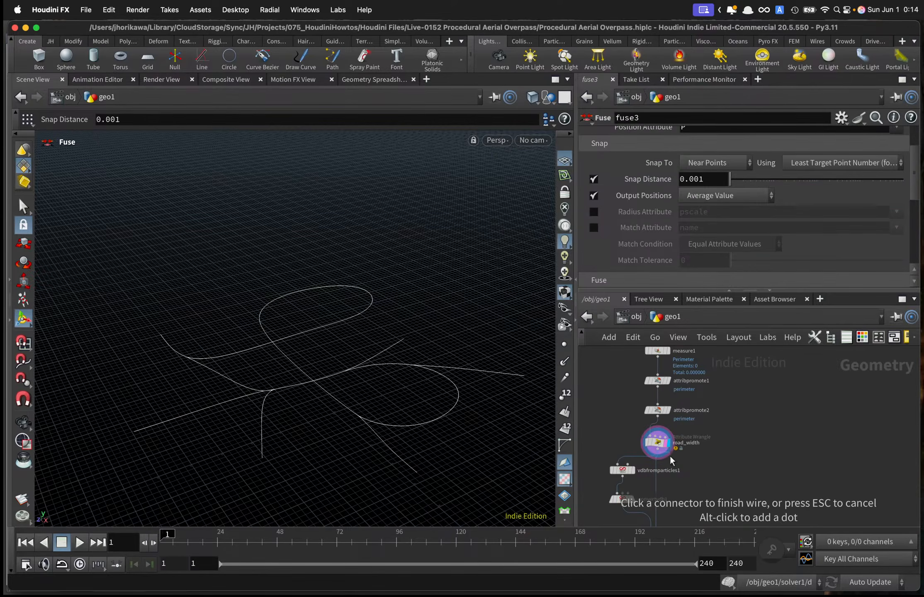
middle_click_drag(673, 455, 667, 399)
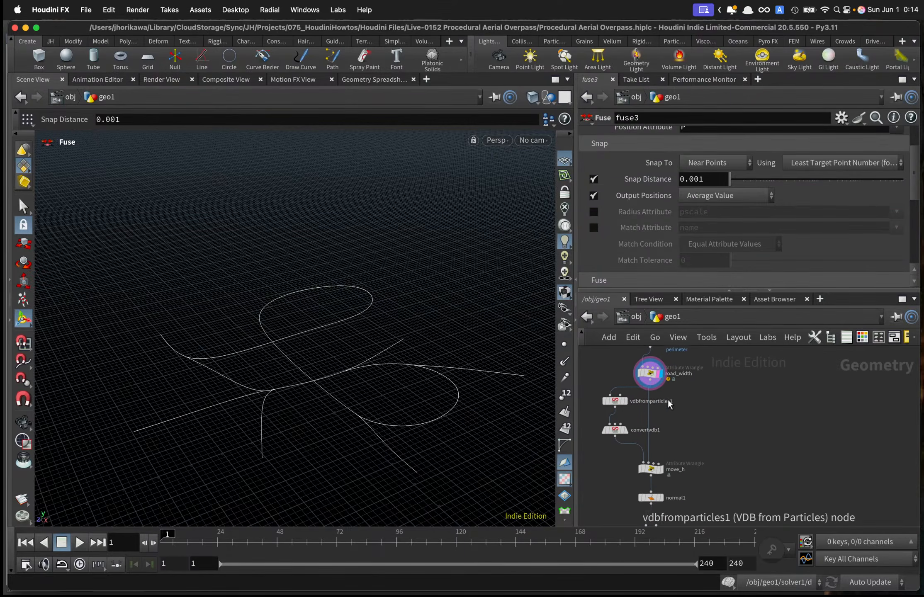
Display the convertvdb1 tubes and examine how the new branch merges with the roads from above.
scroll(630, 431, "up", 1)
left_click(624, 429)
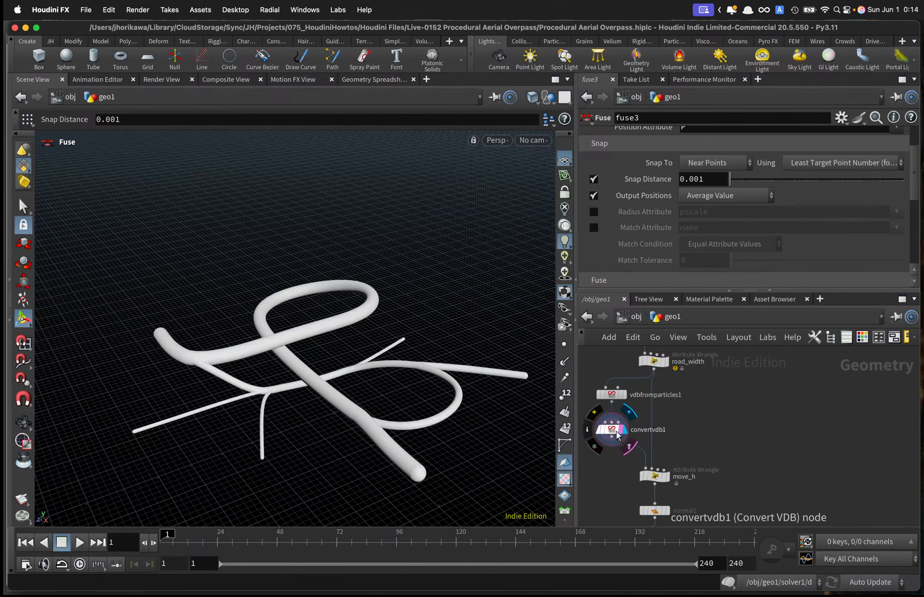
key("Escape")
left_click_drag(490, 421, 511, 428)
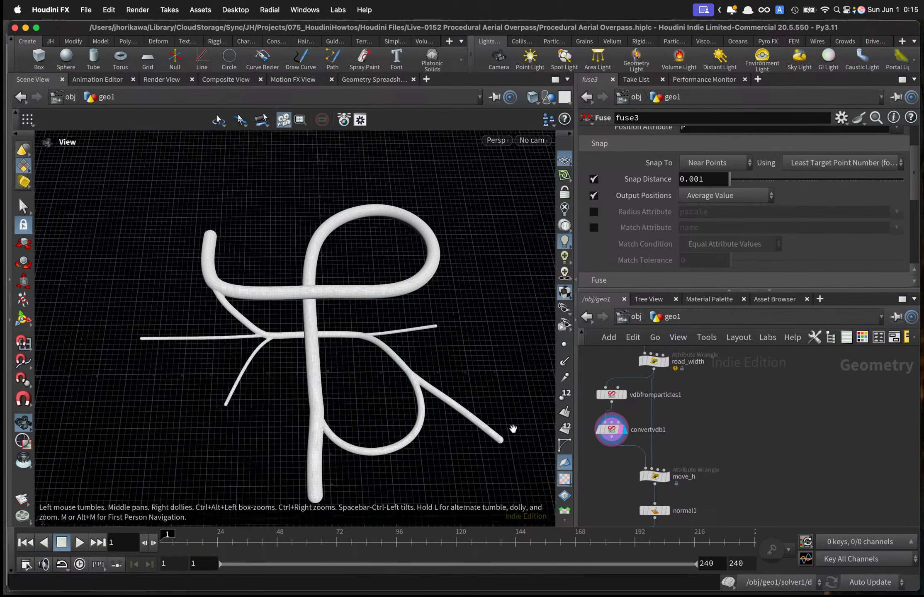
key("Return")
scroll(654, 437, "down", 2)
scroll(653, 436, "up", 2)
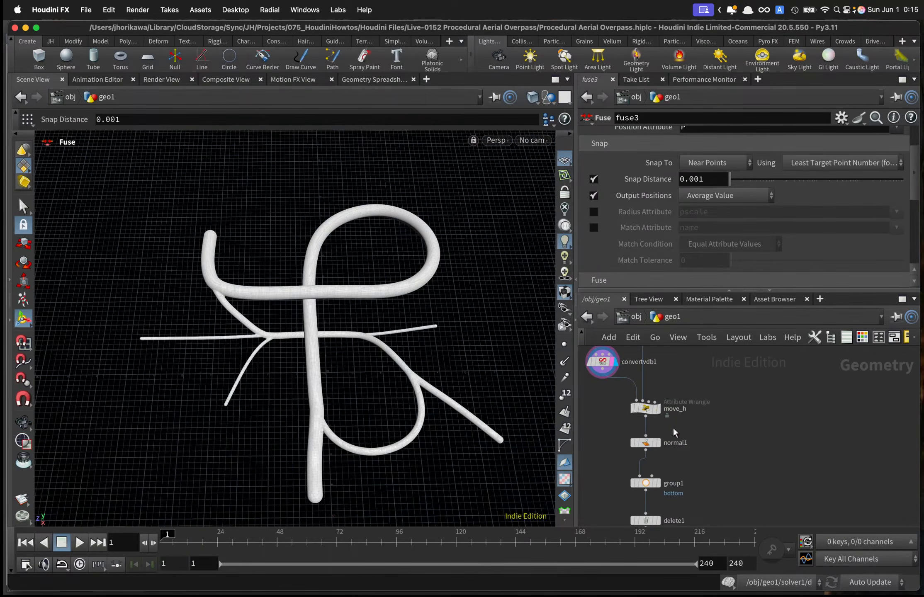
Select and display normal1, and inspect the flattened road surface up close where the new branch joins.
left_click(655, 444)
left_click(653, 444)
key("Escape")
left_click_drag(471, 389, 469, 364)
right_click_drag(469, 364, 412, 369, "alt")
left_click_drag(413, 369, 415, 408, "alt")
Select and display remesh1 to examine the remeshed road surface.
scroll(650, 419, "down", 3)
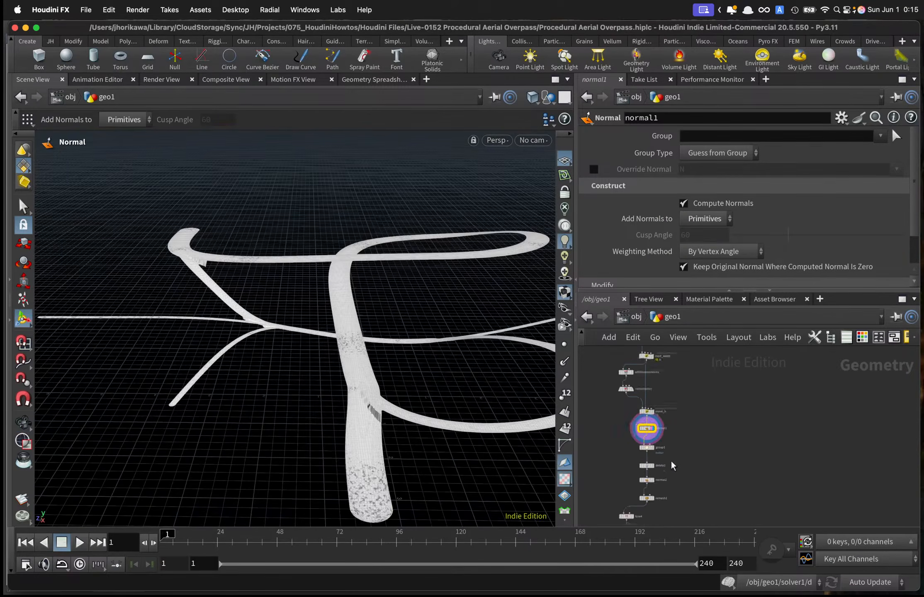
middle_click_drag(653, 499, 648, 456)
scroll(647, 456, "up", 3)
scroll(647, 454, "up", 2)
left_click(648, 453)
left_click(638, 451)
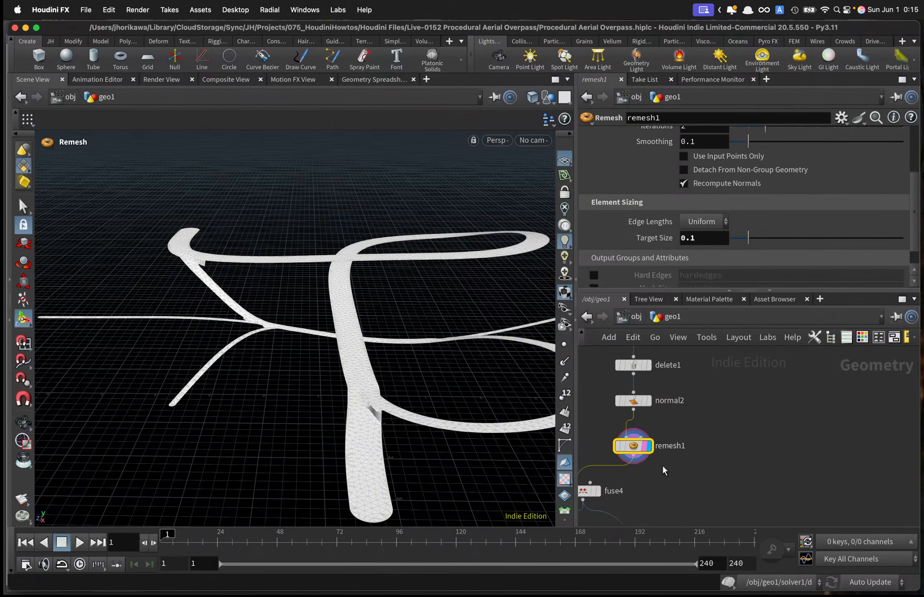
Select and display polypath1 to examine the road outline curves from above.
scroll(664, 471, "down", 3)
middle_click_drag(647, 515, 660, 422)
scroll(649, 418, "up", 2)
scroll(649, 450, "up", 2)
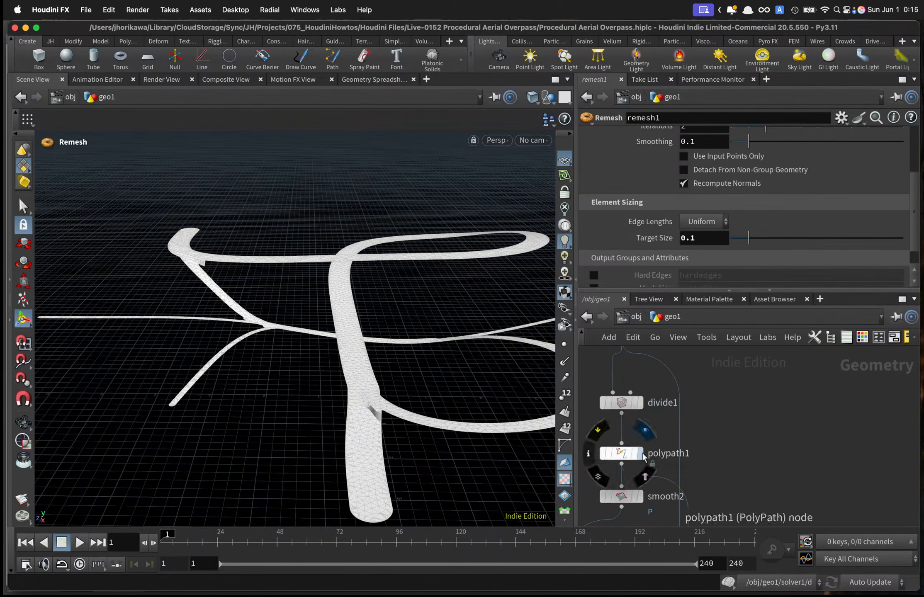
left_click(641, 453)
left_click(626, 453)
right_click_drag(409, 344, 351, 350, "alt")
mouse_move(352, 349)
left_mouse_down()
mouse_move(334, 402)
mouse_move(351, 353)
left_mouse_up()
Display smooth2 to review the smoothed outline, and connect its output to the third input of the smooth_outline wrangle.
scroll(691, 412, "down", 2)
scroll(691, 411, "up", 1)
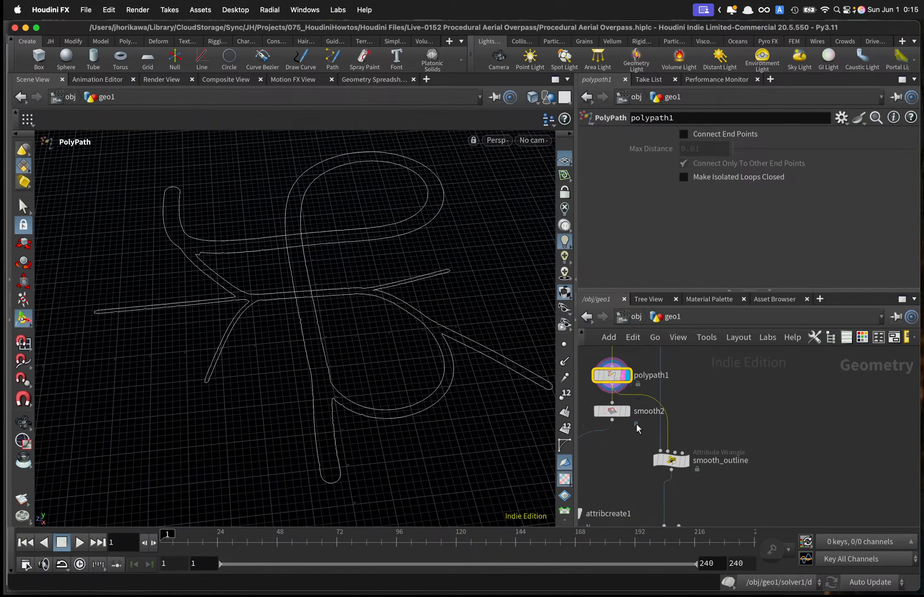
left_click(627, 412)
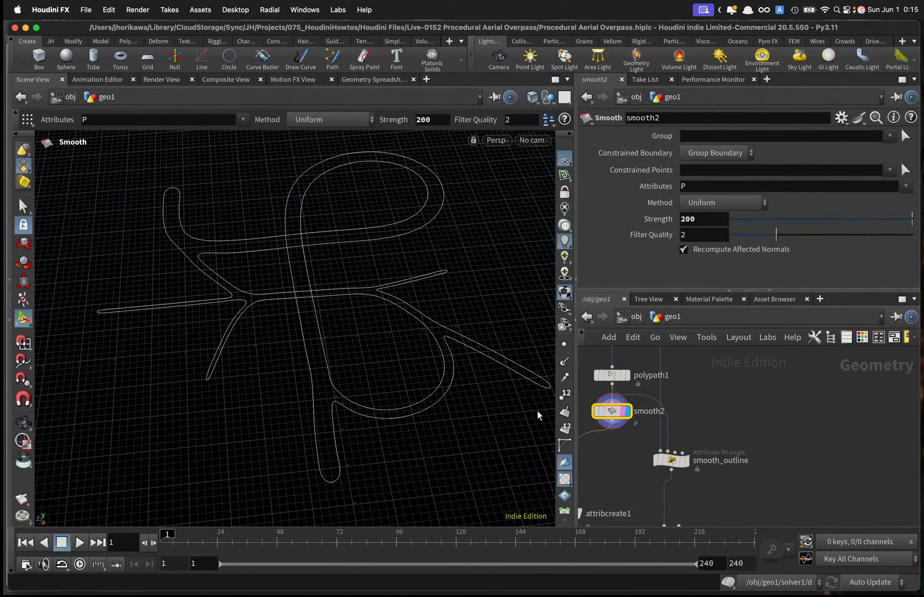
scroll(646, 394, "down", 3)
scroll(647, 375, "up", 5)
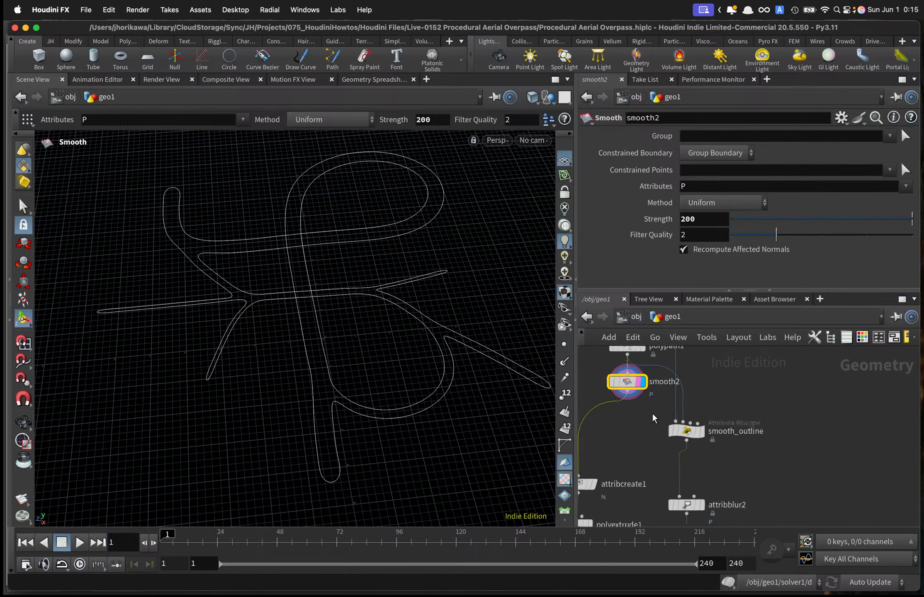
left_click_drag(620, 418, 699, 448)
scroll(666, 433, "up", 2)
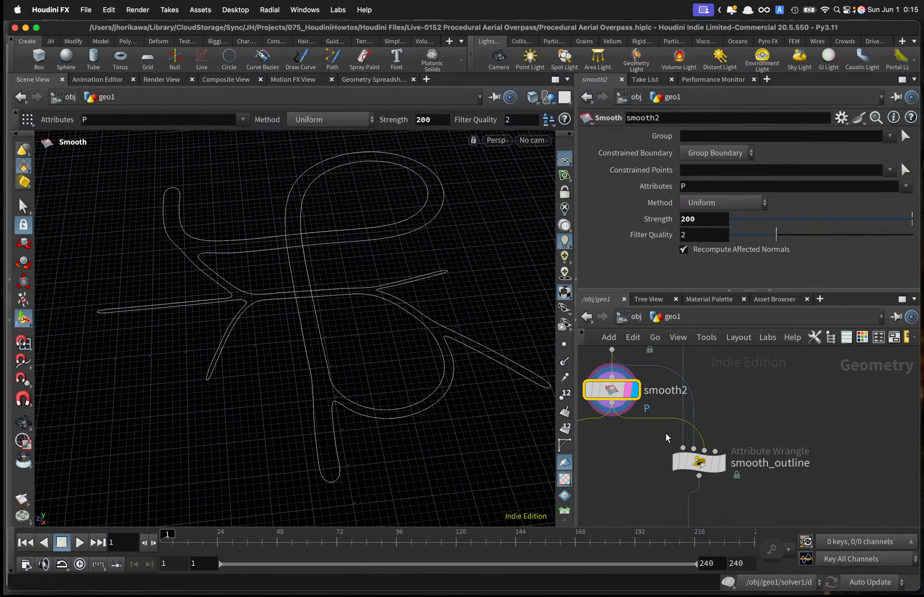
Select and display smooth_outline to inspect the road surface from a low angle, and display attribblur2 to compare the blurred surface.
left_click(716, 465)
left_click(699, 462)
left_click_drag(481, 391, 431, 325)
scroll(697, 387, "down", 5)
scroll(701, 470, "up", 5)
left_click(710, 442)
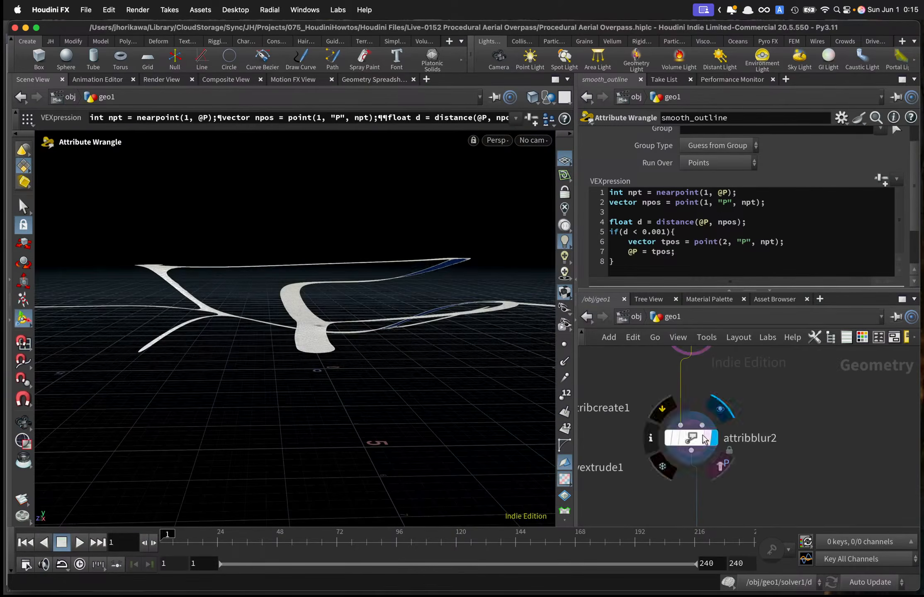
left_click(695, 437)
Select and display thicken1 and examine the thickened road network from above.
scroll(709, 404, "down", 5)
scroll(710, 486, "up", 4)
left_click(711, 489)
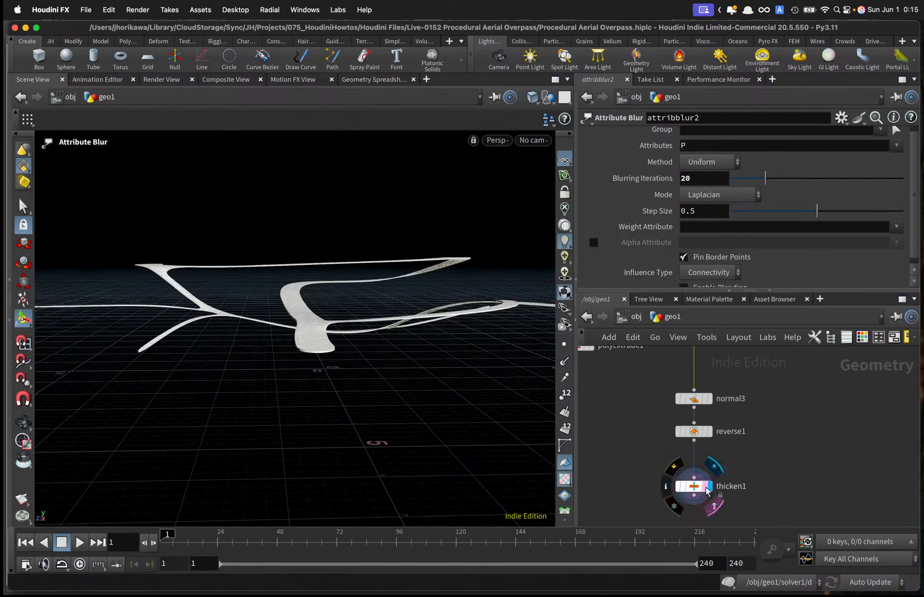
left_click(694, 486)
left_click_drag(415, 315, 435, 380)
Select and display polyextrude1, and inspect the extruded side walls along the roads from several angles.
scroll(685, 452, "down", 4)
scroll(631, 393, "up", 5)
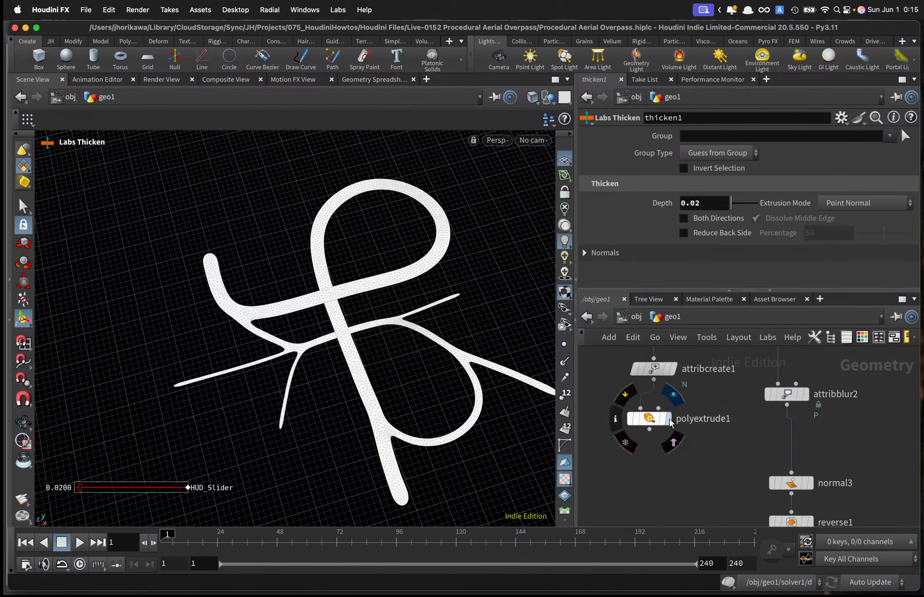
left_click(667, 419)
left_click(648, 419)
key("Escape")
left_click_drag(427, 371, 424, 299)
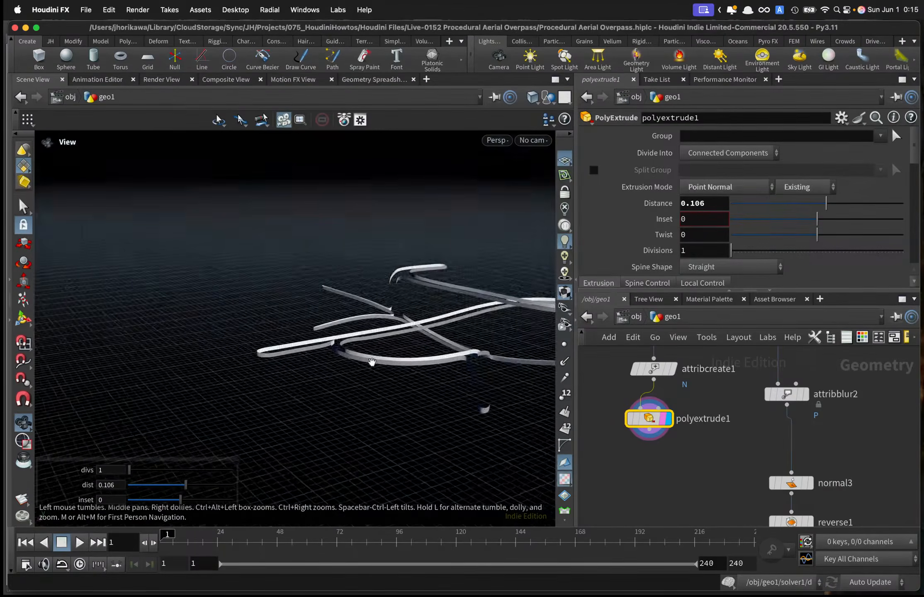
left_click_drag(245, 397, 402, 363)
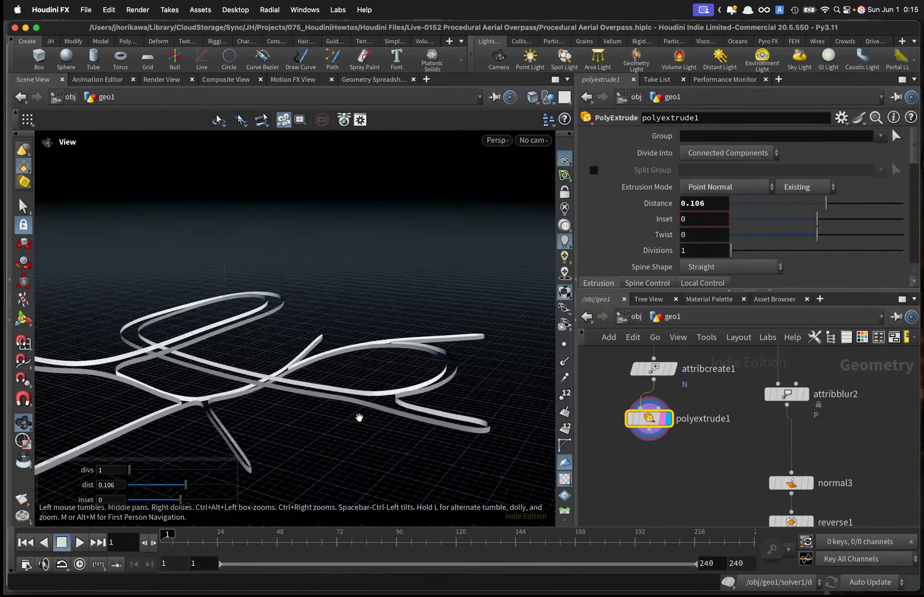
Move the attribcreate1 and polyextrude1 nodes in the network and check polyextrude1's geometry information.
left_click_drag(359, 418, 267, 410)
left_click_drag(207, 367, 477, 380)
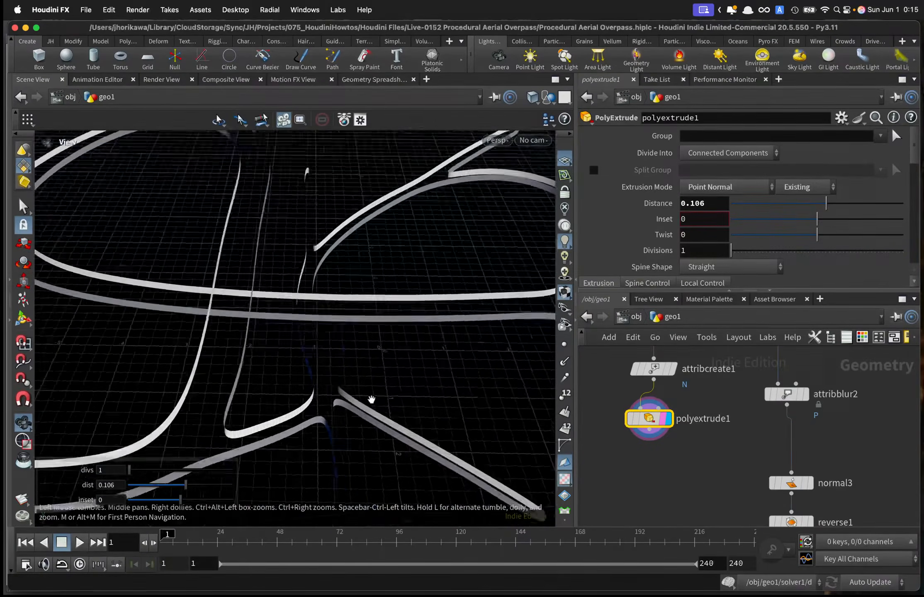
left_click_drag(372, 399, 262, 314)
scroll(667, 458, "down", 5)
middle_click_drag(667, 459, 727, 496)
scroll(712, 448, "up", 3)
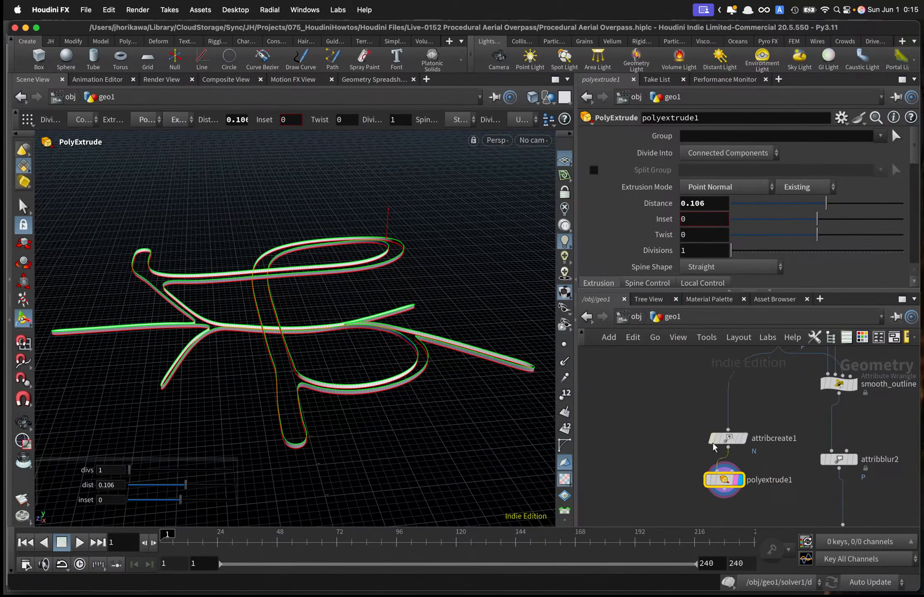
left_click_drag(731, 439, 697, 434)
left_click_drag(722, 483, 701, 477)
middle_click(702, 476)
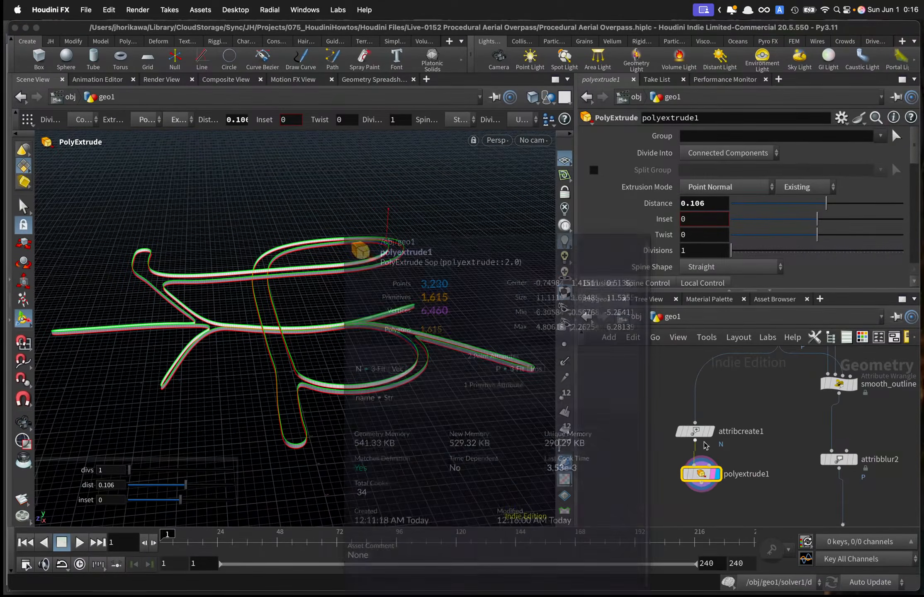
scroll(700, 432, "down", 3)
scroll(744, 481, "up", 5)
key("Tab")
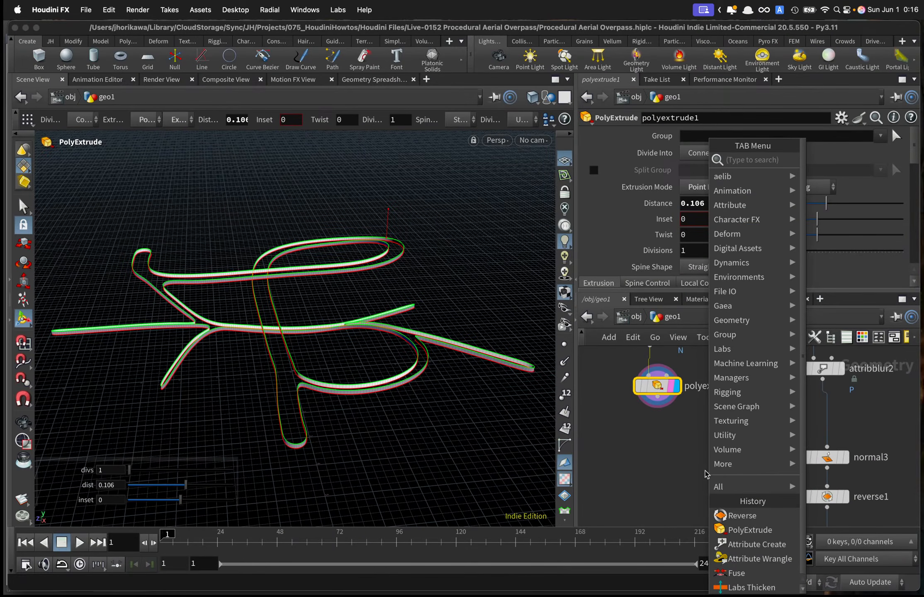
left_click(447, 409)
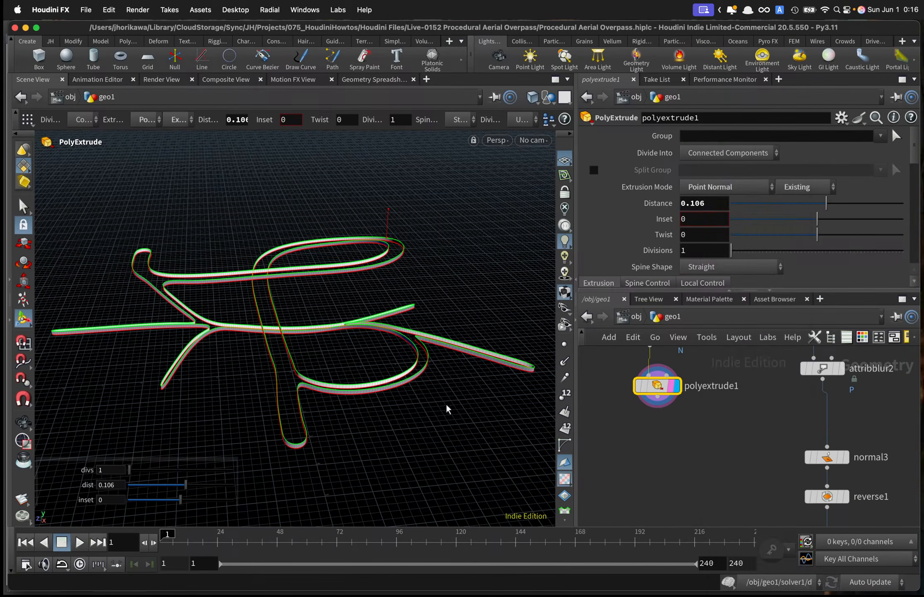
Examine the extruded road-edge strips and their polygon faces from several angles using the Select and handle tools.
left_click(23, 210)
right_click_drag(389, 398, 470, 375, "alt")
left_click_drag(470, 375, 464, 407, "alt")
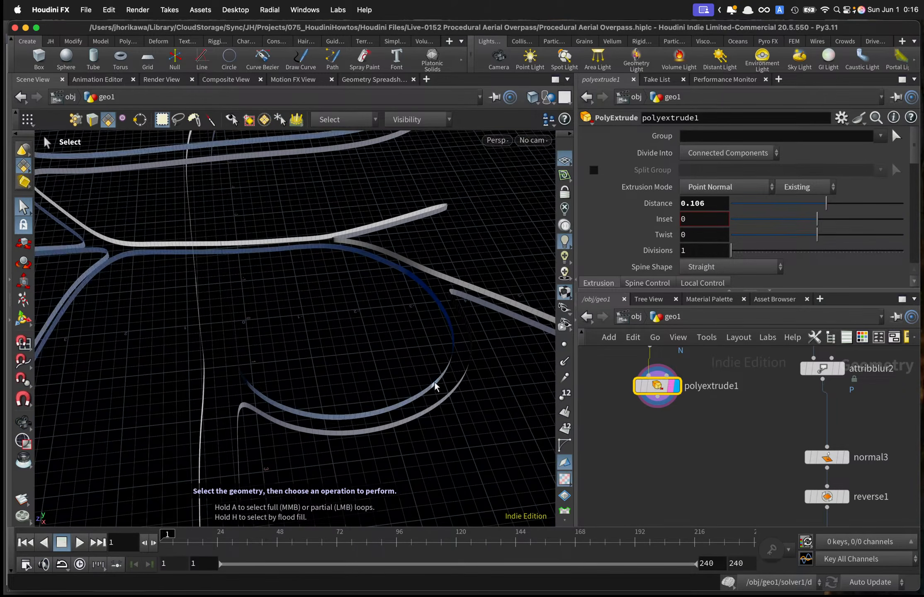
right_click_drag(436, 391, 398, 406, "alt")
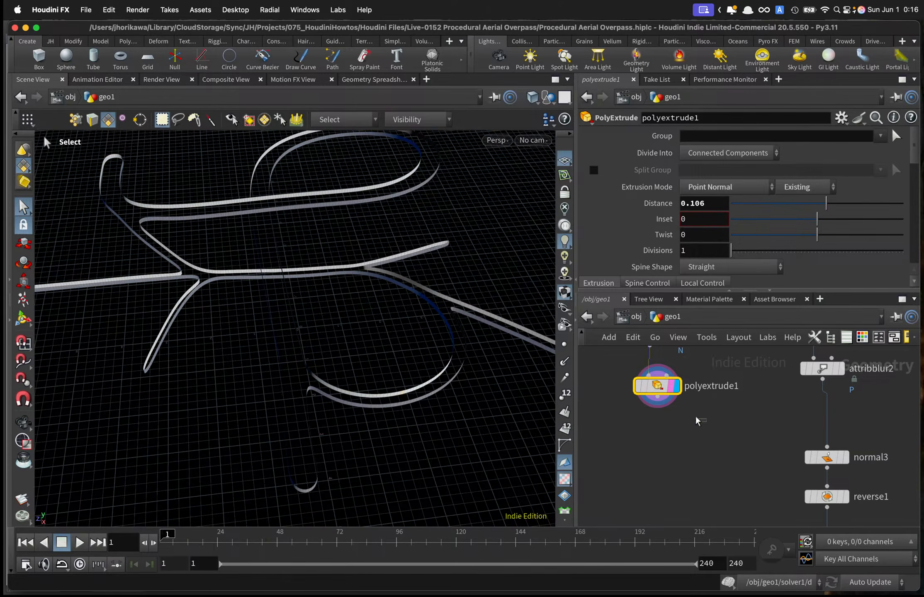
left_click_drag(377, 403, 339, 375, "alt")
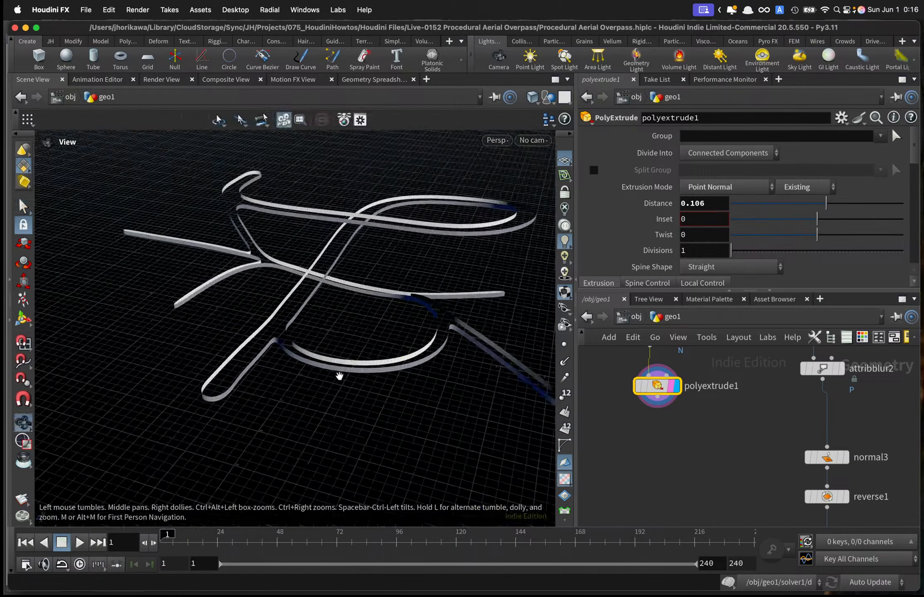
right_click_drag(339, 375, 377, 356, "alt")
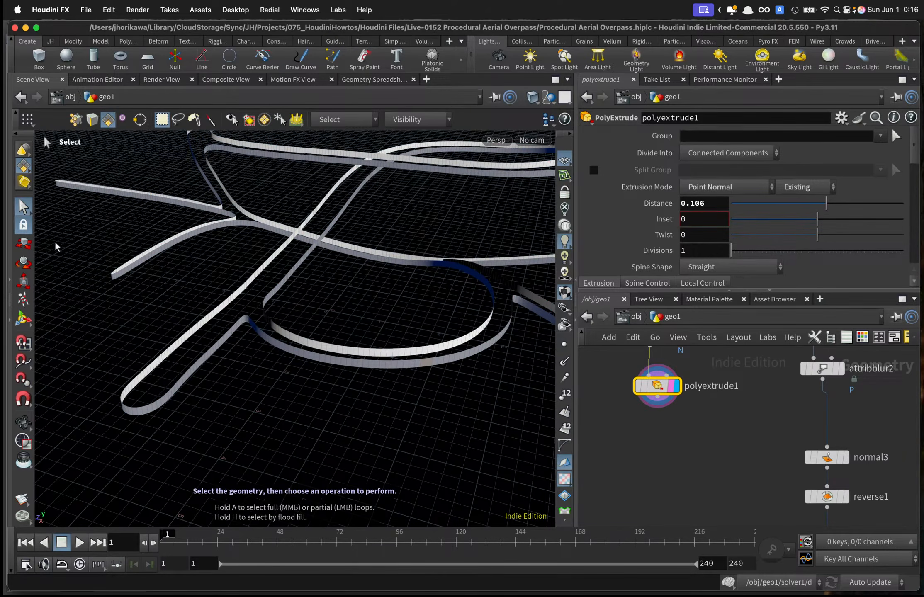
left_click(27, 325)
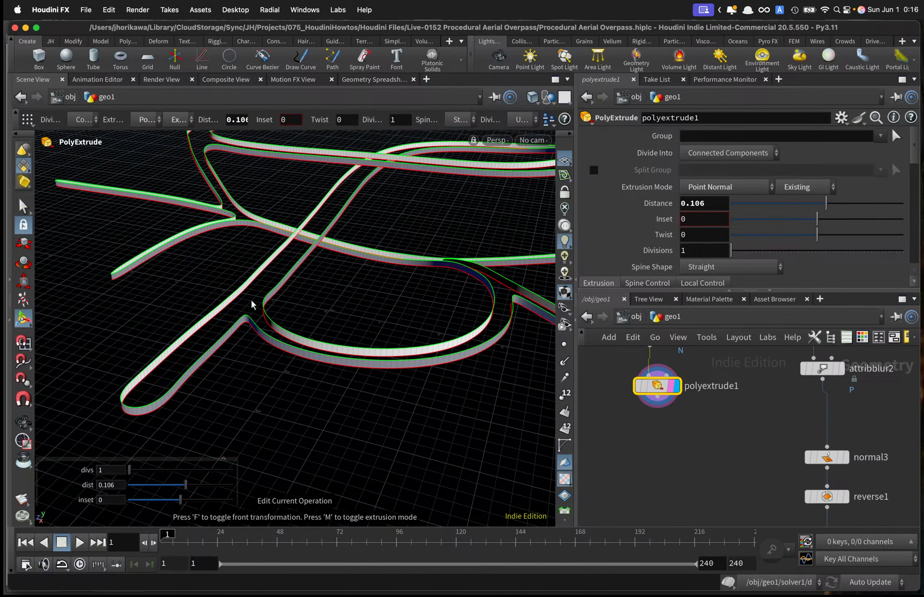
left_click(23, 205)
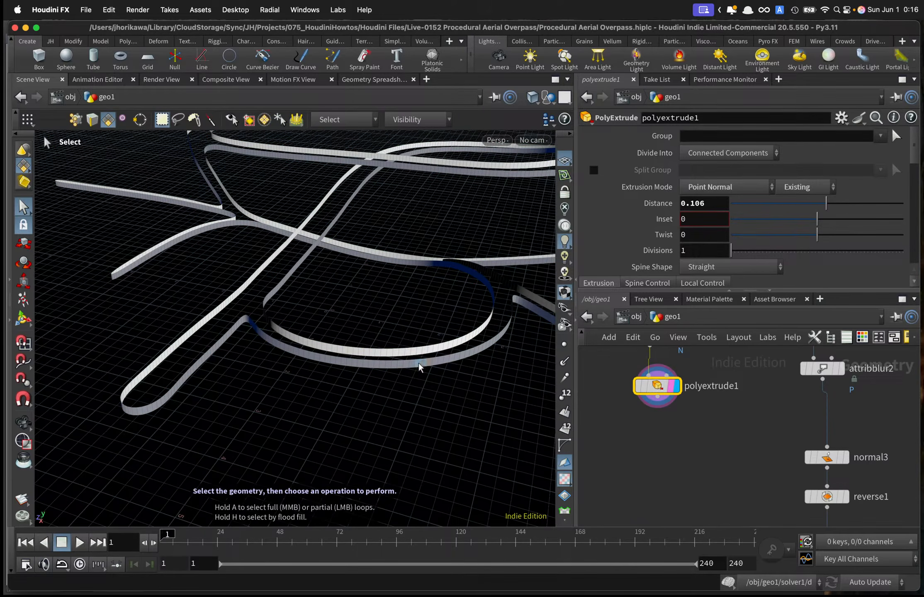
mouse_move(419, 368)
right_mouse_down("alt")
mouse_move(488, 350)
mouse_move(406, 365)
right_mouse_up("alt")
left_click_drag(406, 364, 356, 355, "alt")
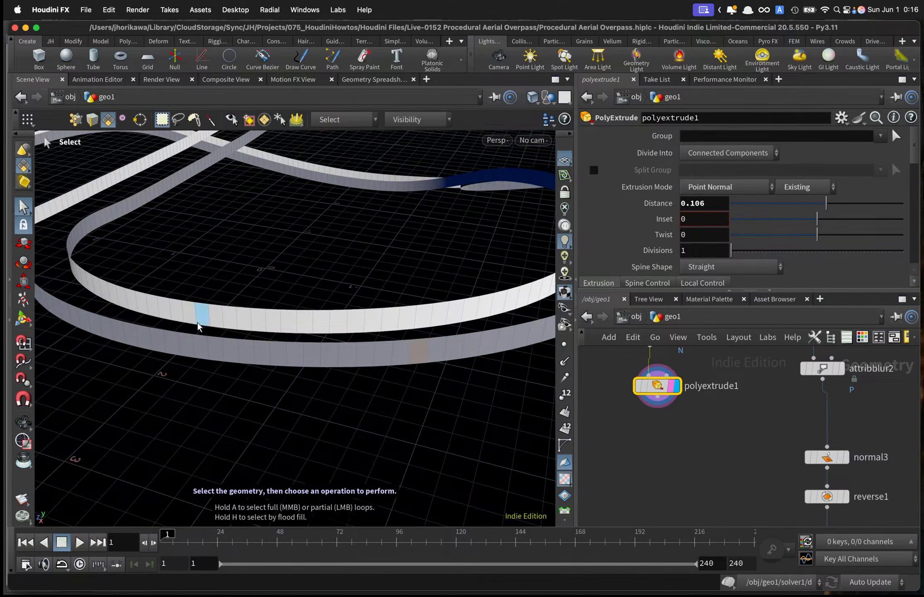
Try selecting faces on the lower curved strip and clear the selection.
double_click(189, 346)
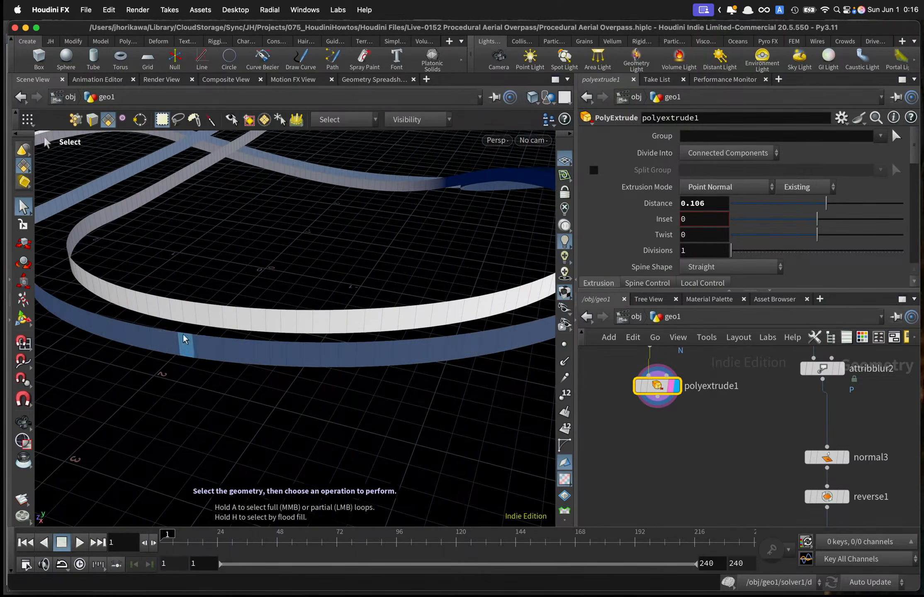
left_click(173, 371)
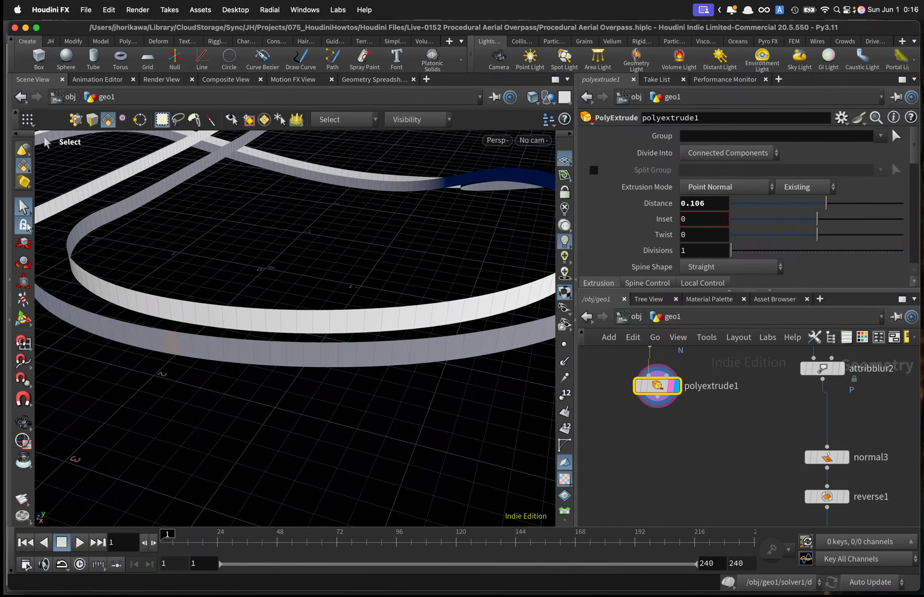
double_click(172, 337)
left_click(233, 384)
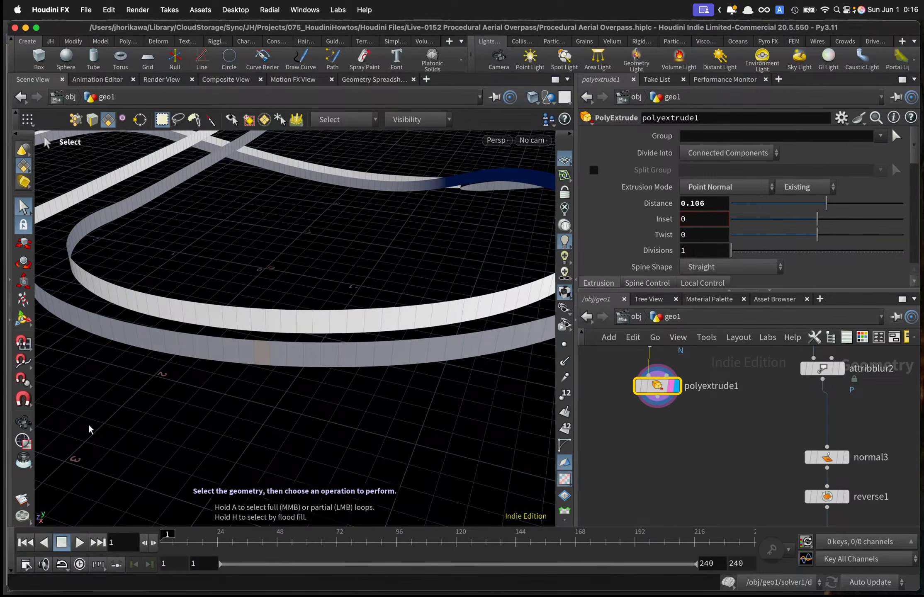
left_click(22, 424)
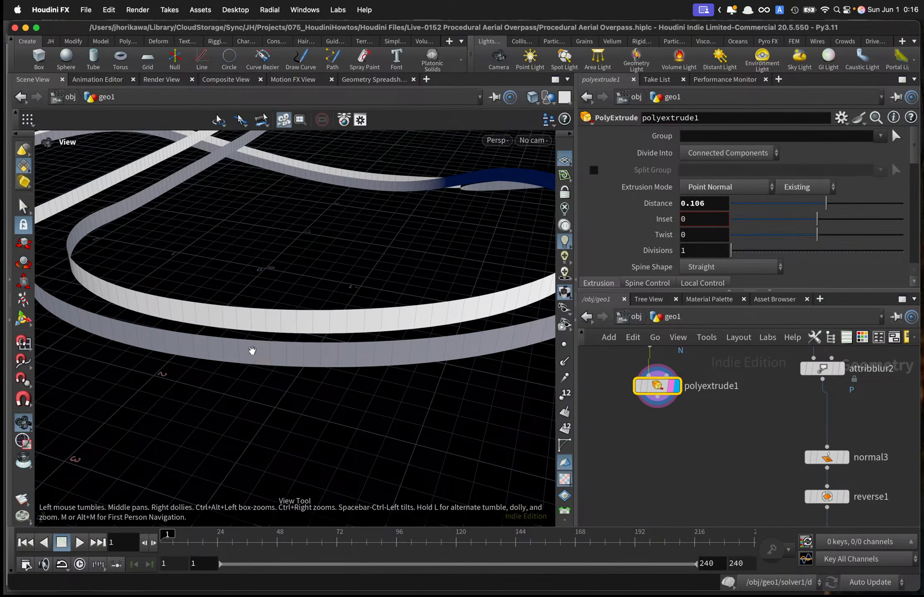
left_click(22, 207)
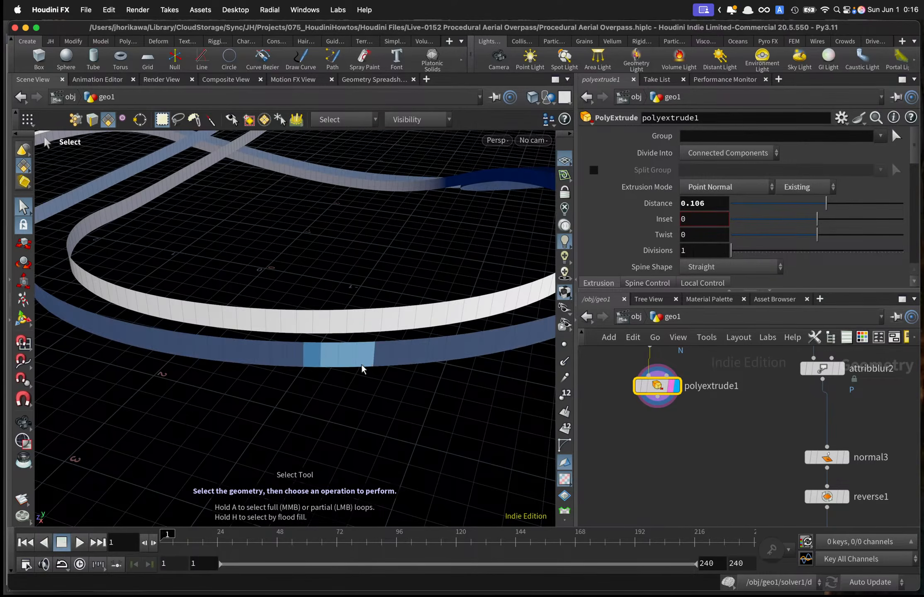
Examine the extruded strips around the curved ramp and the junction from other angles.
key("Escape")
left_click_drag(361, 383, 269, 270)
key("s")
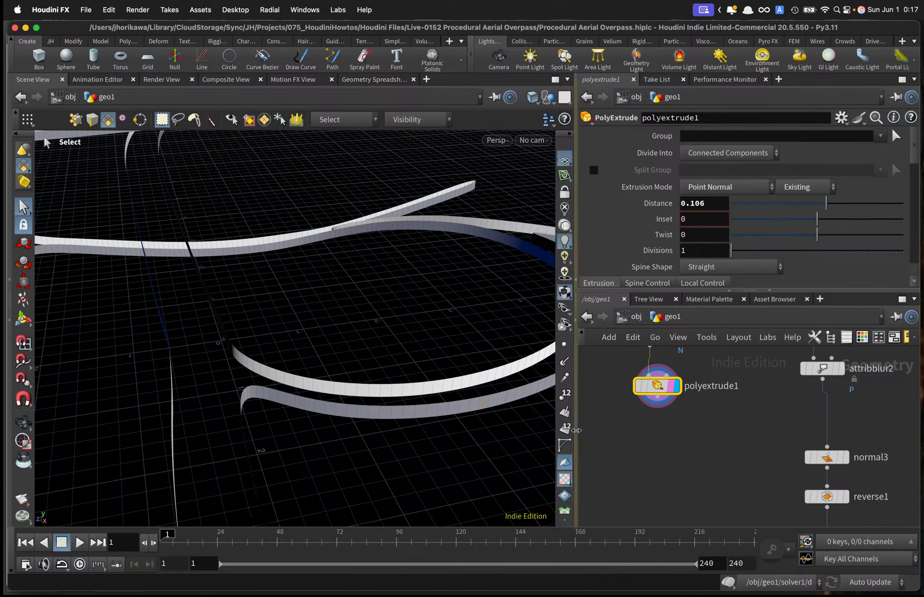
key("Escape")
left_click_drag(470, 391, 397, 407)
key("s")
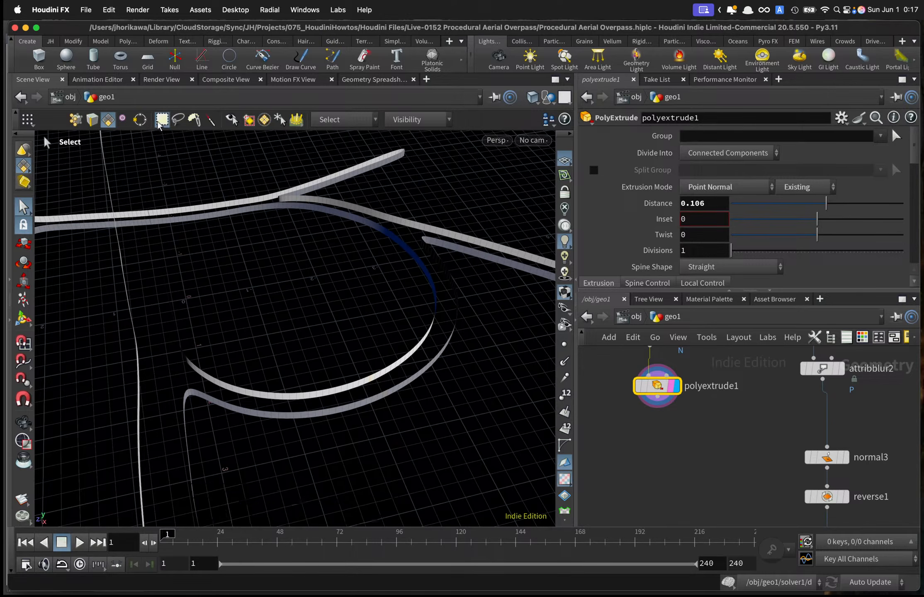
left_click_drag(330, 324, 310, 359)
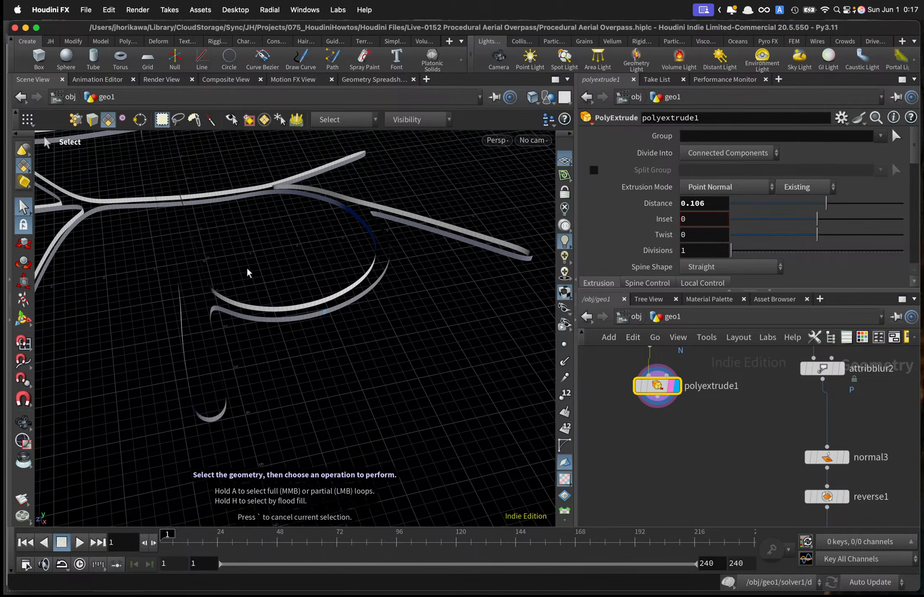
Add a Box node beside polyextrude1, display it and save the scene.
scroll(589, 444, "down", 3)
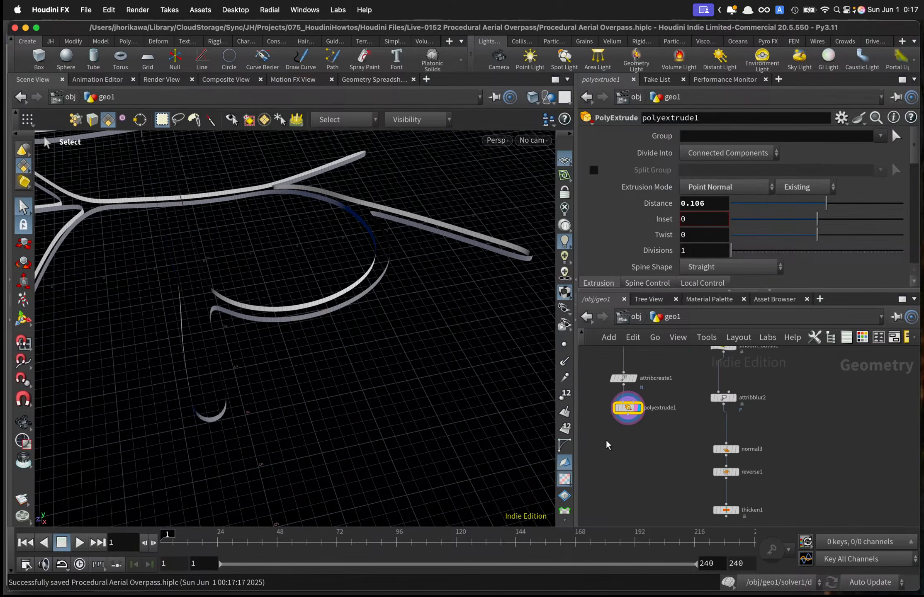
middle_click_drag(606, 444, 677, 463)
key("Tab")
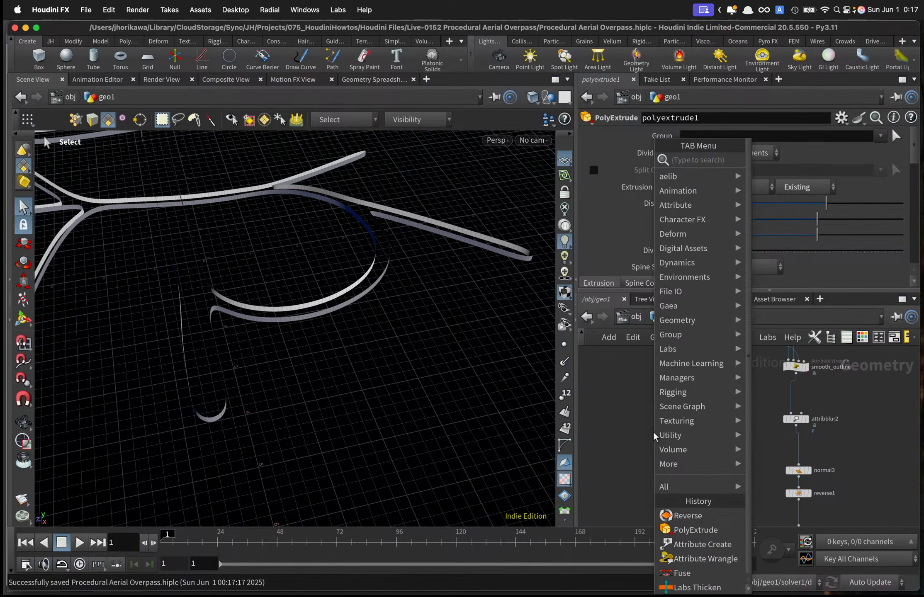
type("boc")
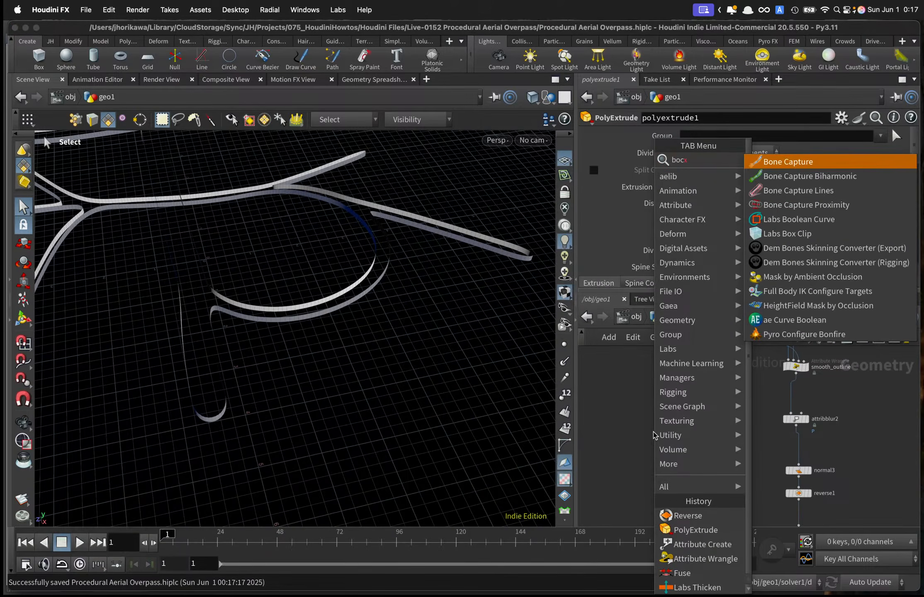
key("Return")
left_click(630, 422)
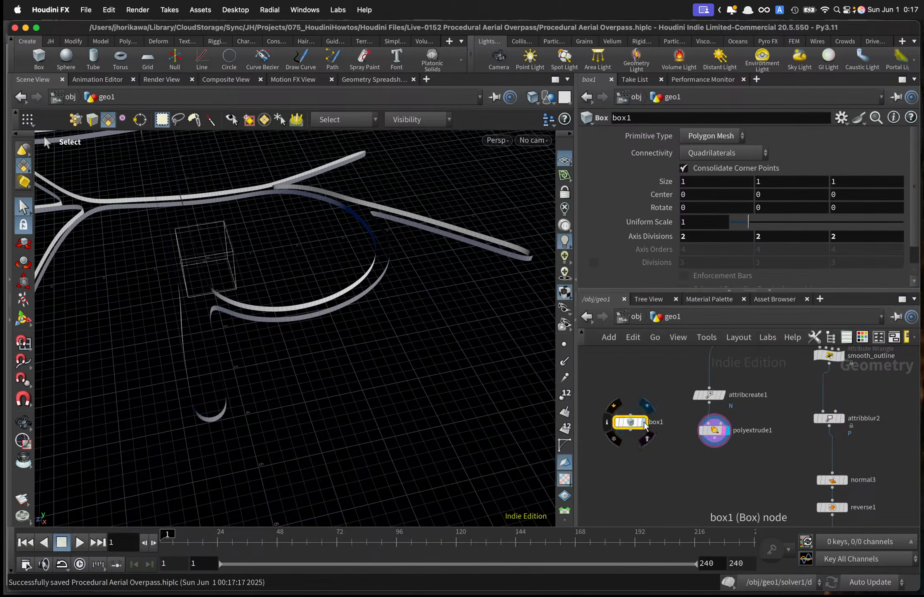
key("super+s")
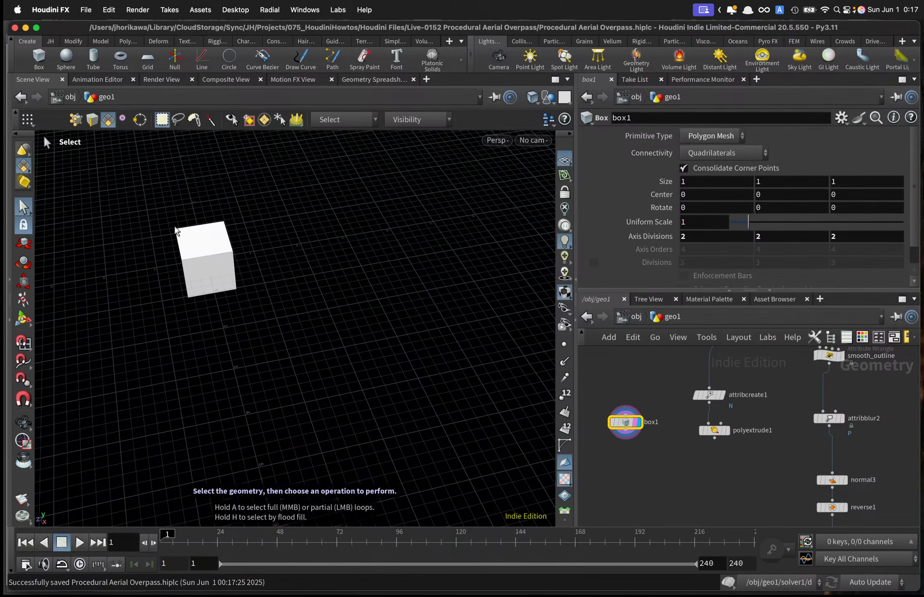
Try selecting the box's top face and clear the selection.
left_click_drag(327, 368, 313, 284)
key("space")
left_click(368, 262)
left_click(271, 271)
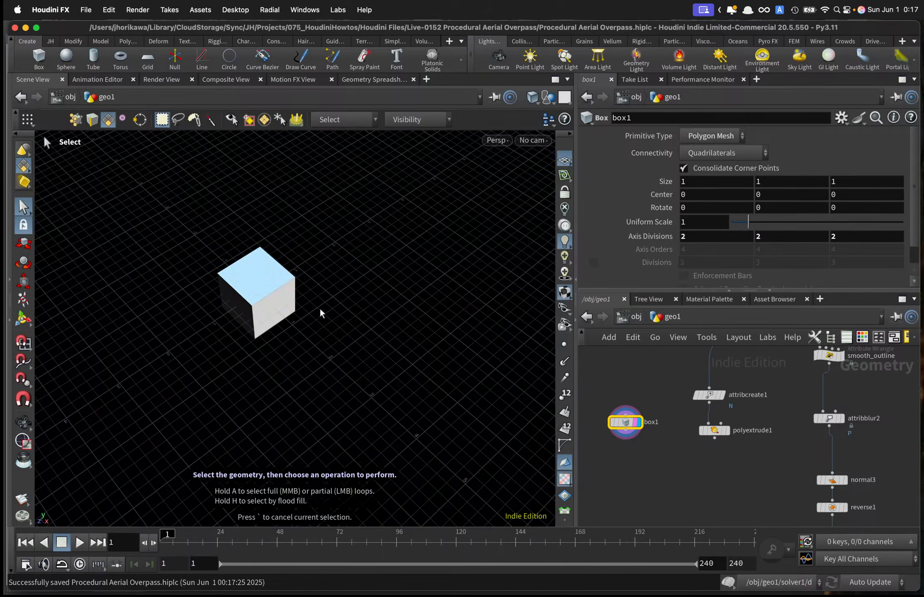
left_click(367, 363)
key("space")
right_click_drag(210, 290, 338, 286)
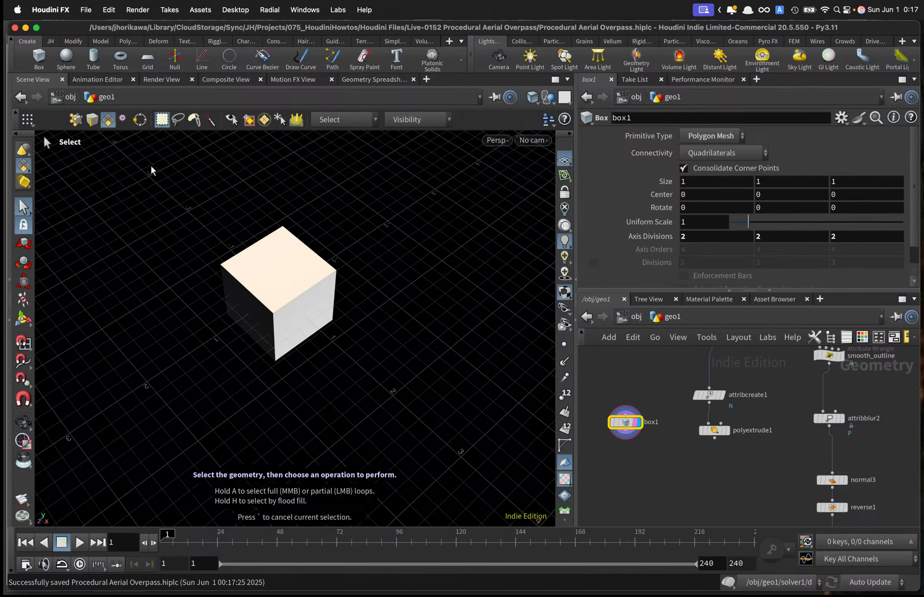
Try picking box faces, switching to lasso picking and back to box picking, and clear the selection.
left_click(273, 274)
left_click(178, 250)
left_click(177, 120)
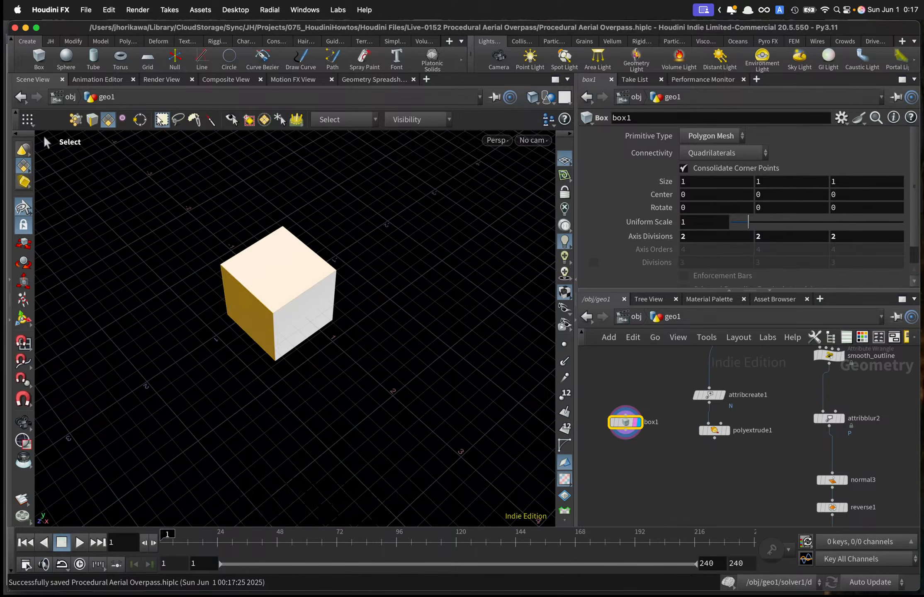
left_click(161, 120)
left_click_drag(110, 201, 115, 185)
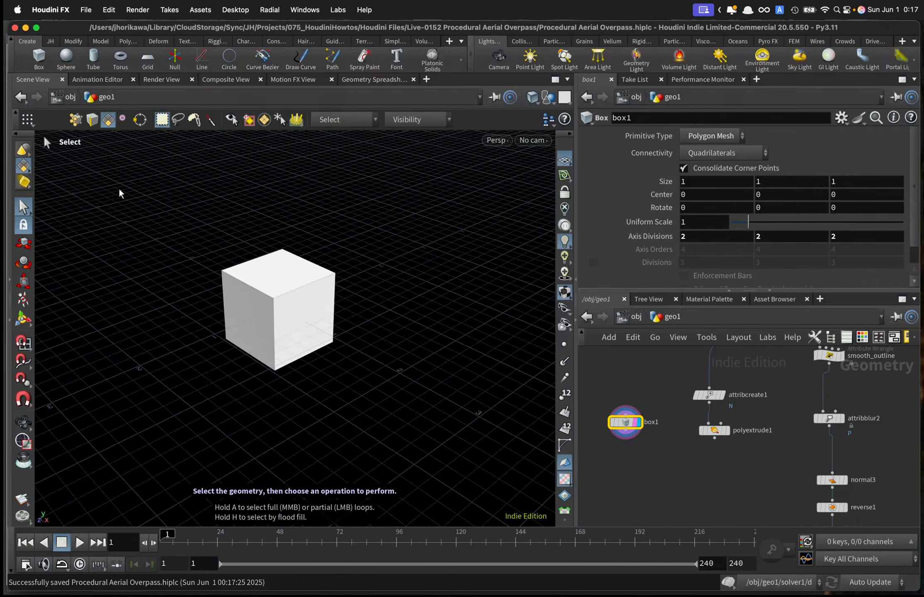
Save the scene and try area-selecting all of the box's faces.
key("super+s")
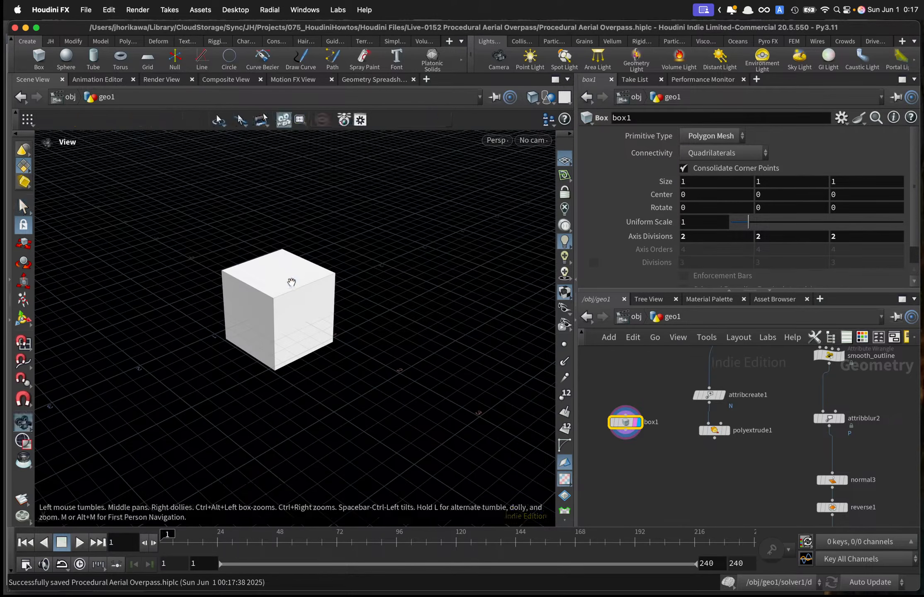
left_click_drag(145, 189, 444, 447)
left_click_drag(336, 343, 109, 166)
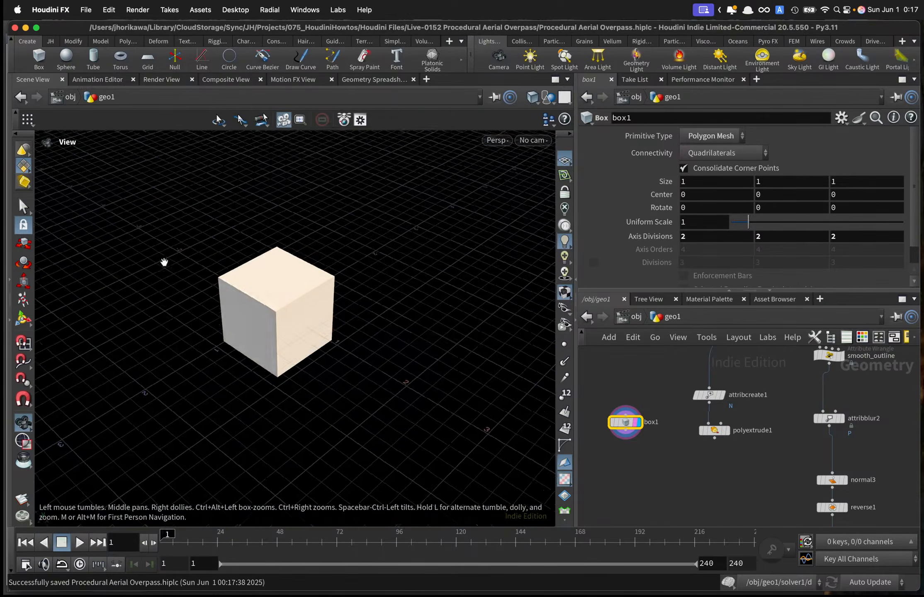
left_click_drag(164, 262, 144, 259)
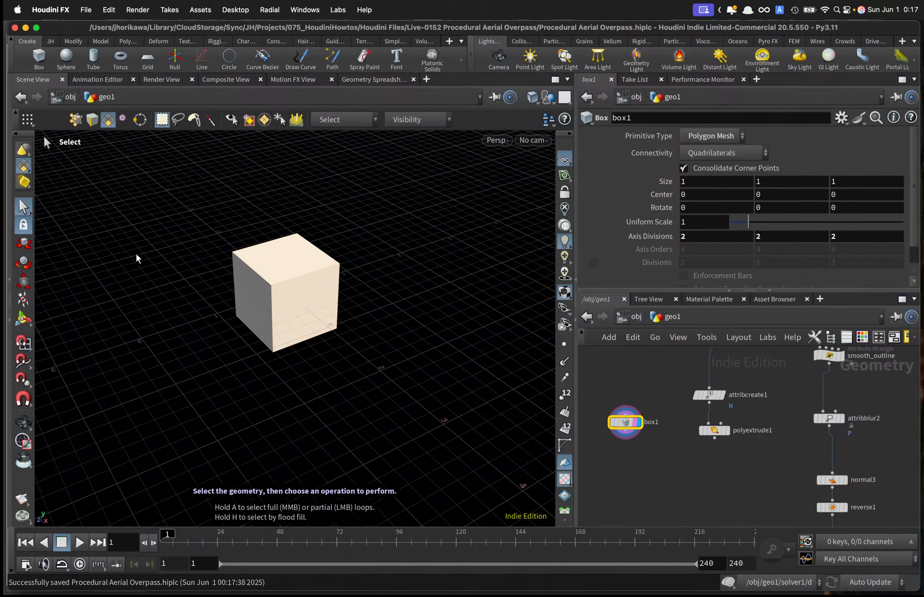
Turn off Secure Selection and test area selection of the whole box.
left_click(25, 225)
left_click_drag(124, 264, 406, 330)
left_click_drag(407, 330, 279, 287)
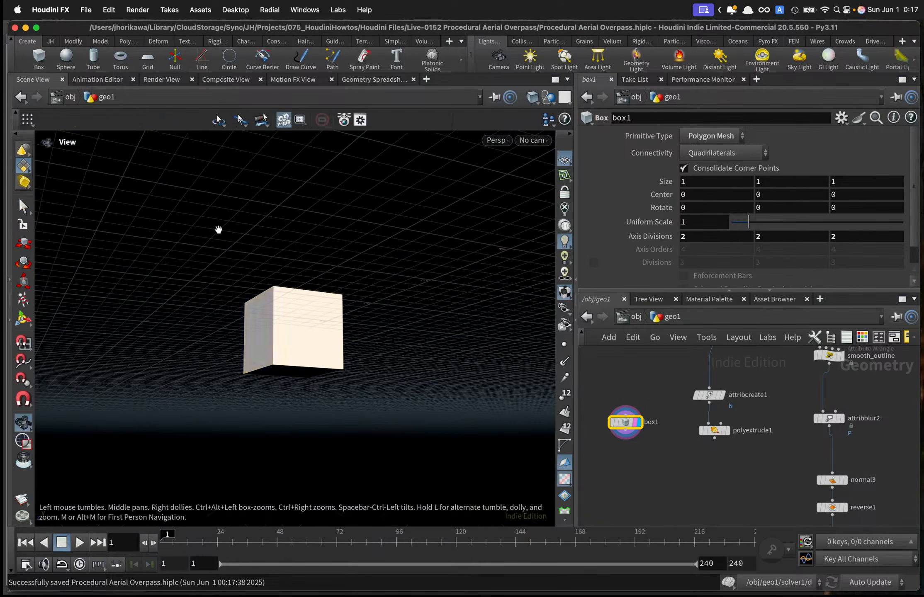
left_click_drag(218, 229, 268, 331, "alt")
left_click_drag(378, 325, 373, 287, "alt")
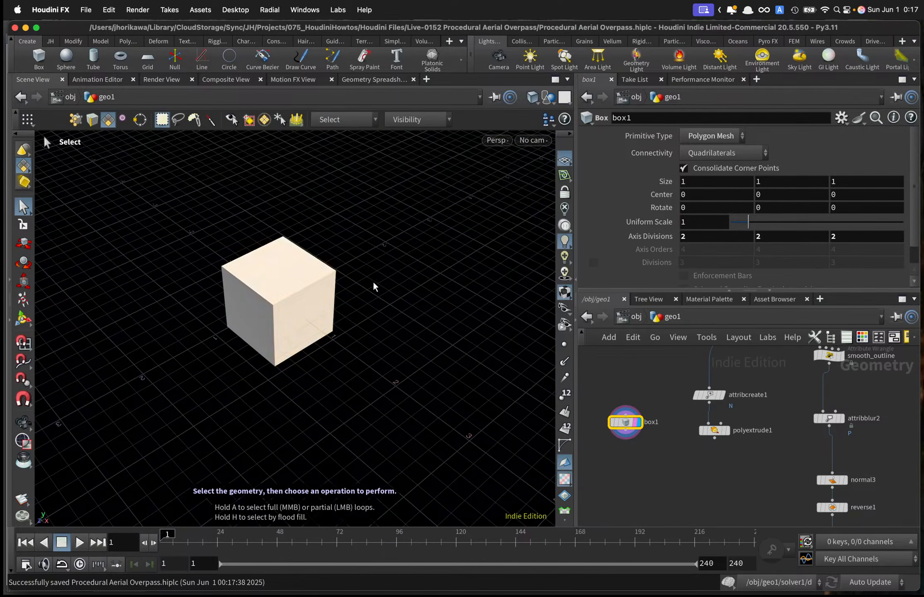
right_click_drag(260, 324, 391, 293, "alt")
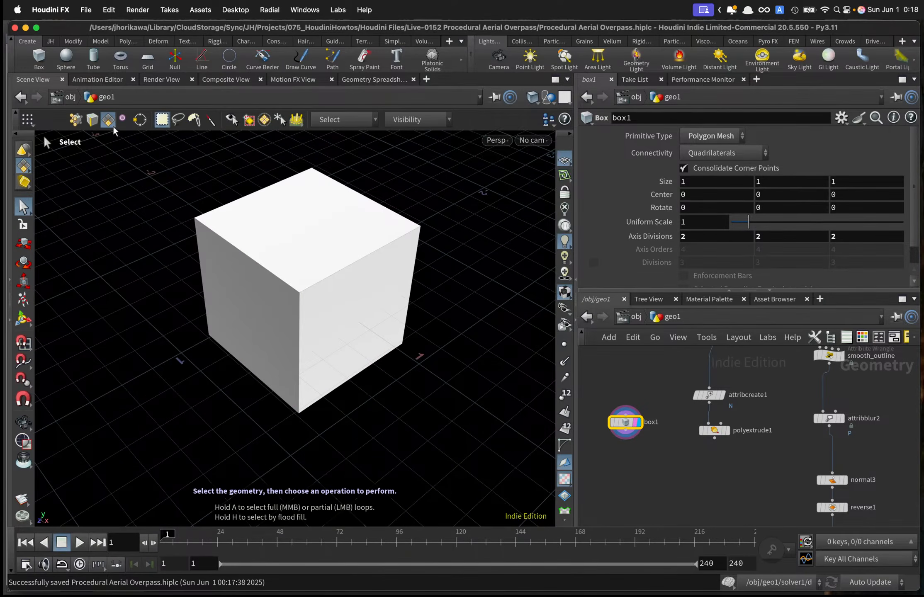
Switch to point selection, save the scene, and reload Procedural Aerial Overpass.hiplc from the recent files.
left_click(76, 120)
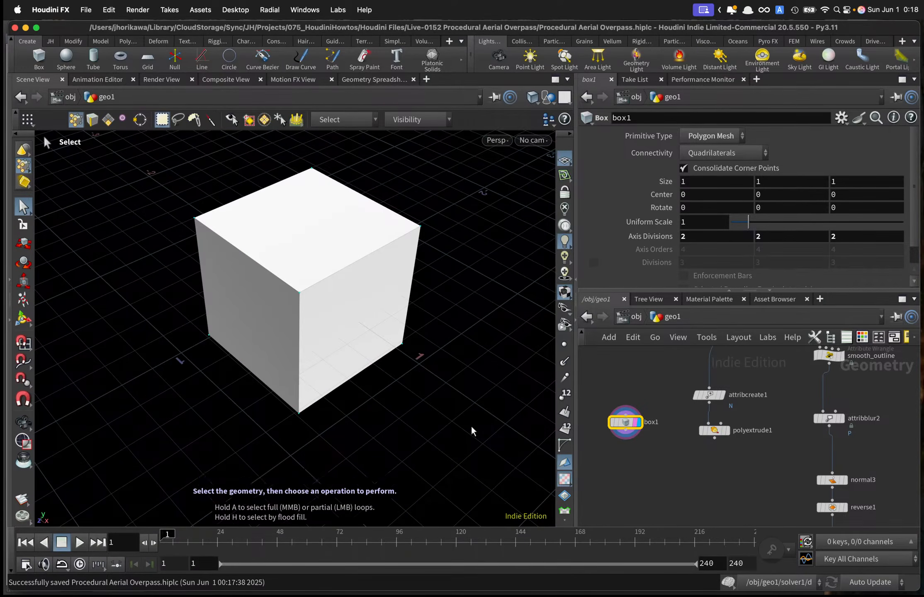
key("super+s")
left_click(86, 10)
mouse_move(109, 52)
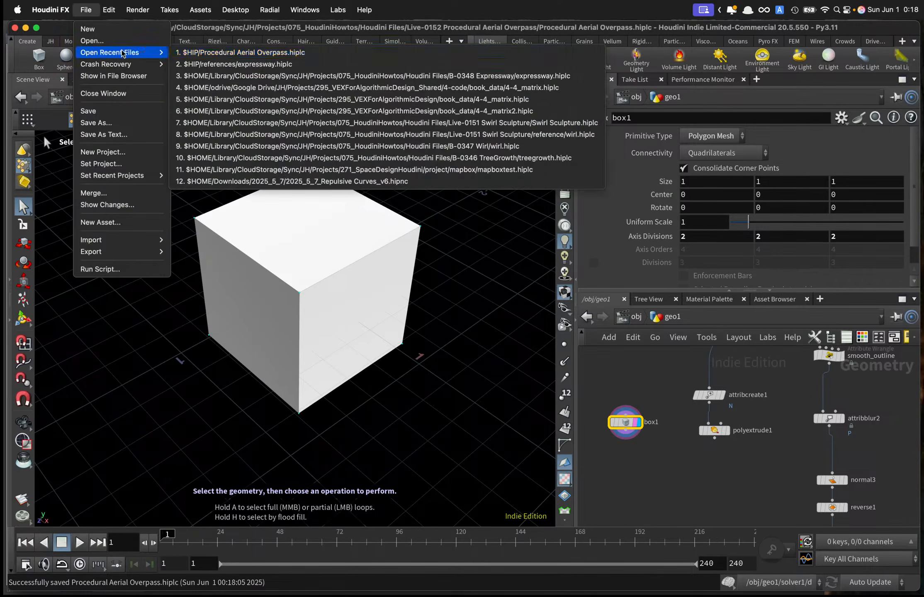
left_click(223, 53)
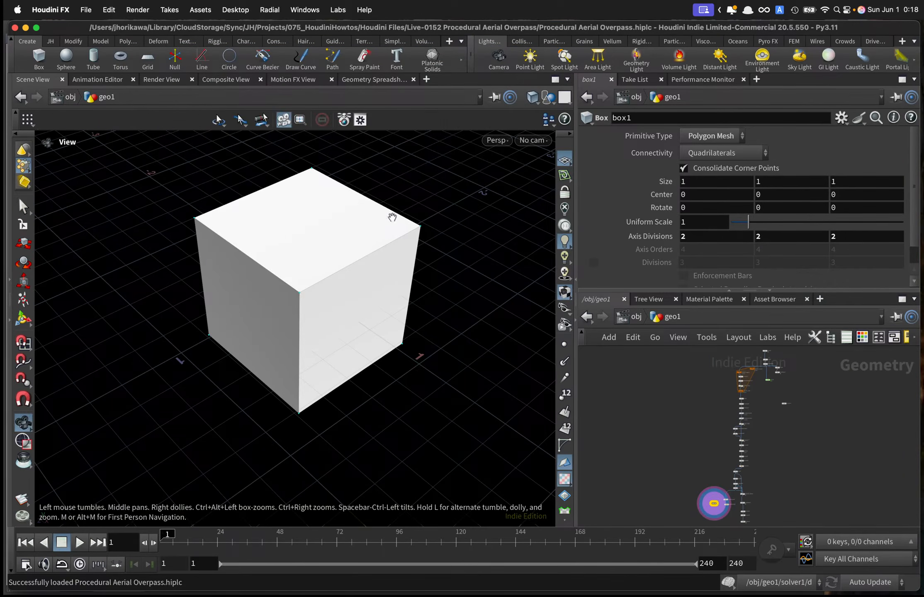
left_click_drag(391, 214, 238, 186)
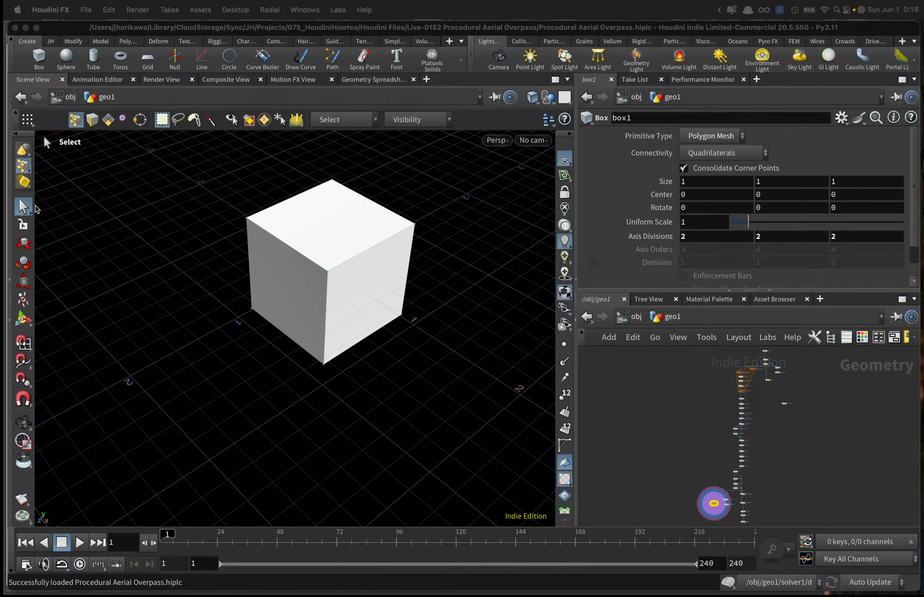
Turn on Secure Selection, switch to primitive selection, and try area-selecting the whole box.
left_click(27, 224)
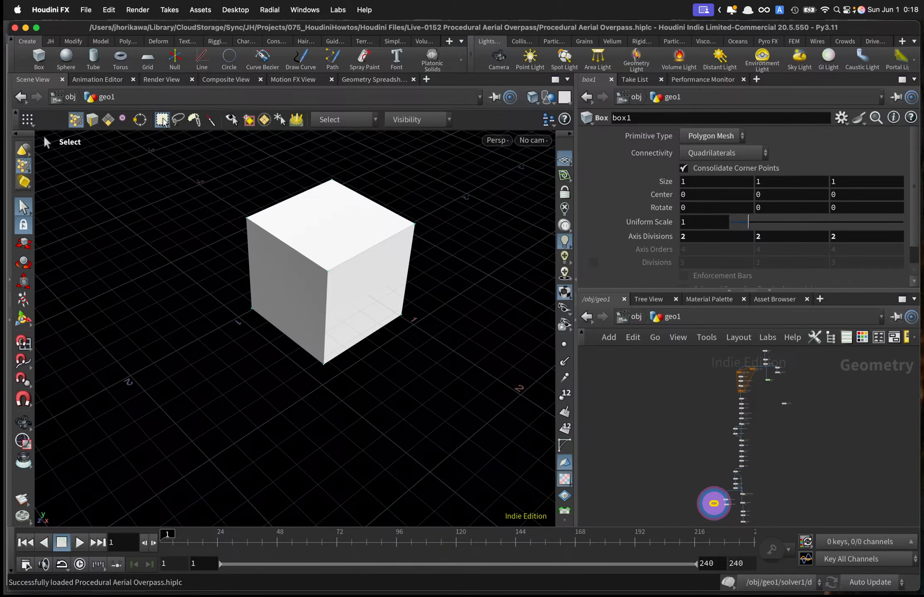
left_click(109, 121)
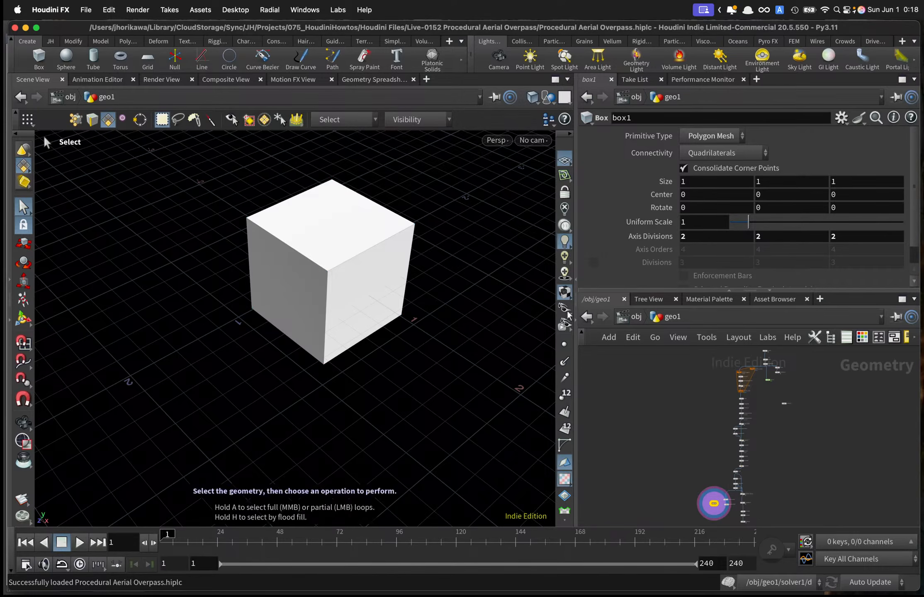
left_click(23, 319)
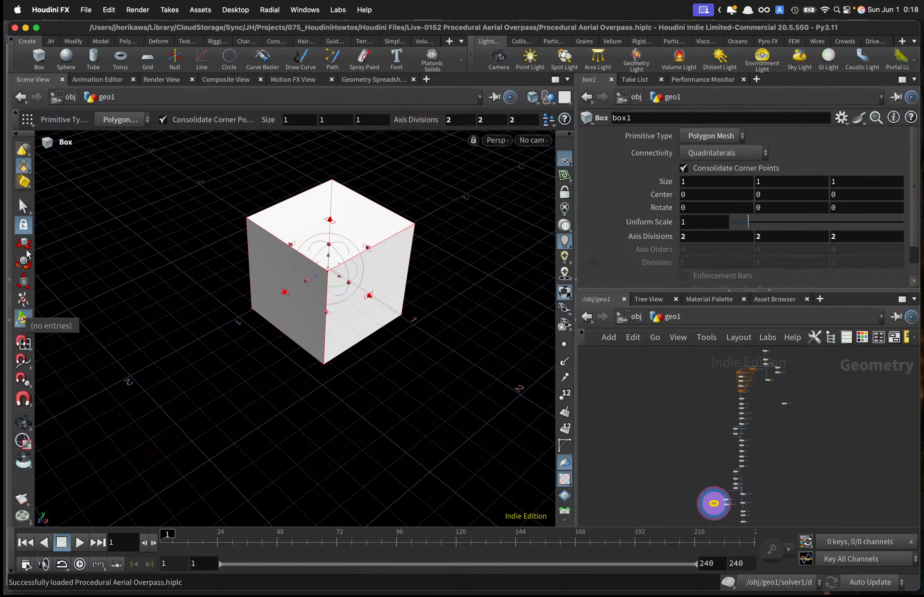
left_click(22, 205)
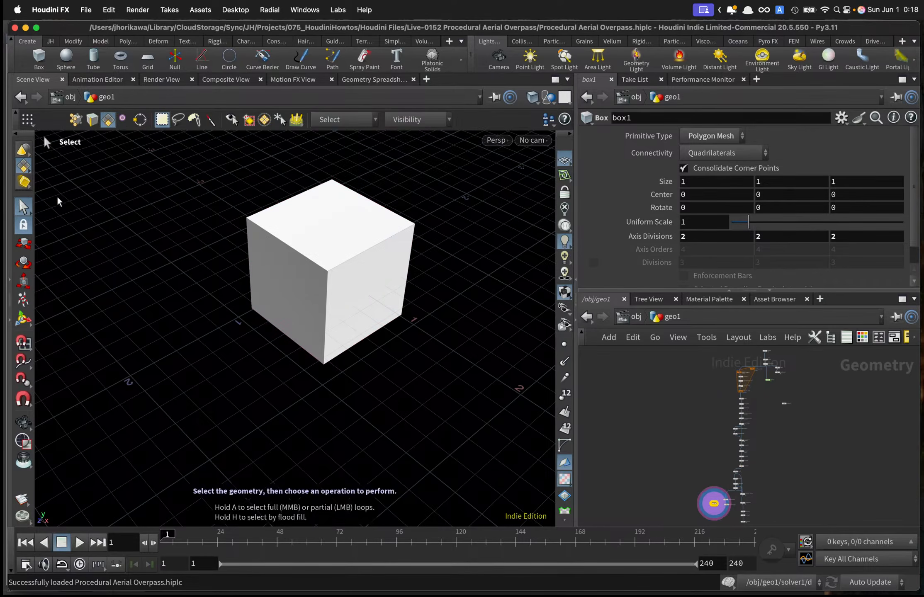
left_click_drag(475, 347, 221, 191)
Go up to the object level and test area selection after moving the window off the display and back.
left_click(634, 322)
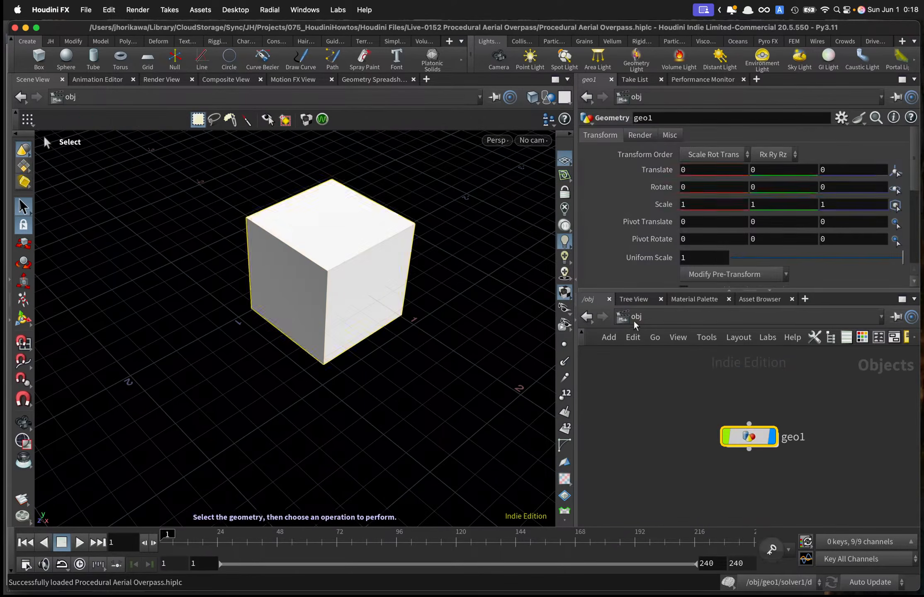
left_click(698, 417)
left_click_drag(619, 29, 0, 65)
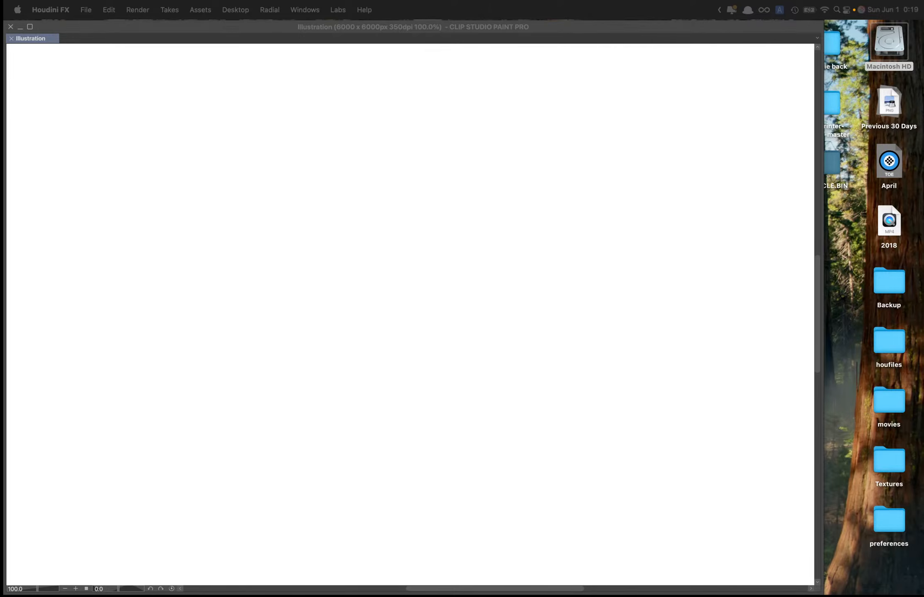
mouse_move(322, 596)
left_mouse_down()
mouse_move(322, 303)
mouse_move(415, 138)
mouse_move(418, 26)
mouse_move(453, 26)
left_mouse_up()
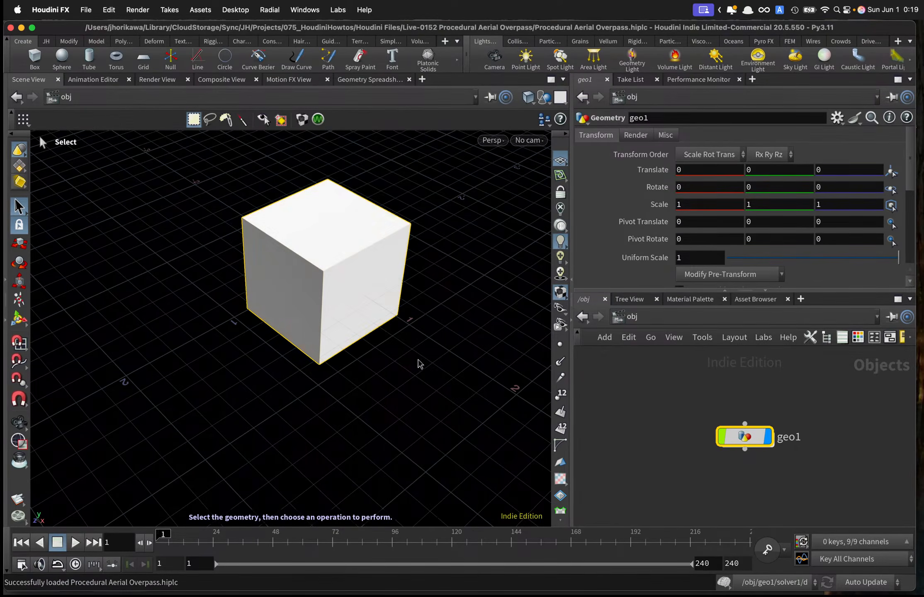
left_click_drag(213, 168, 176, 154)
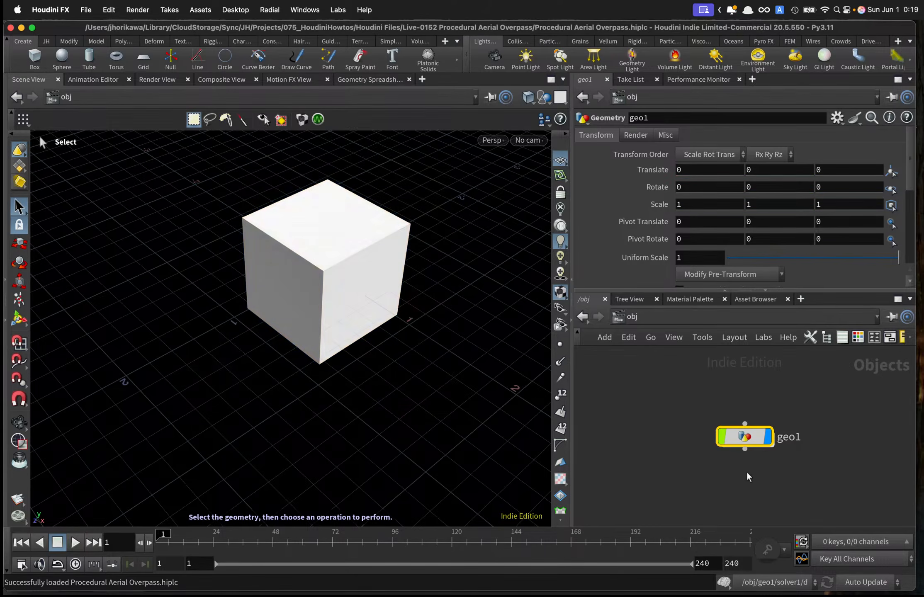
Enter the geo1 network, delete the box1 node, and save the scene.
double_click(746, 437)
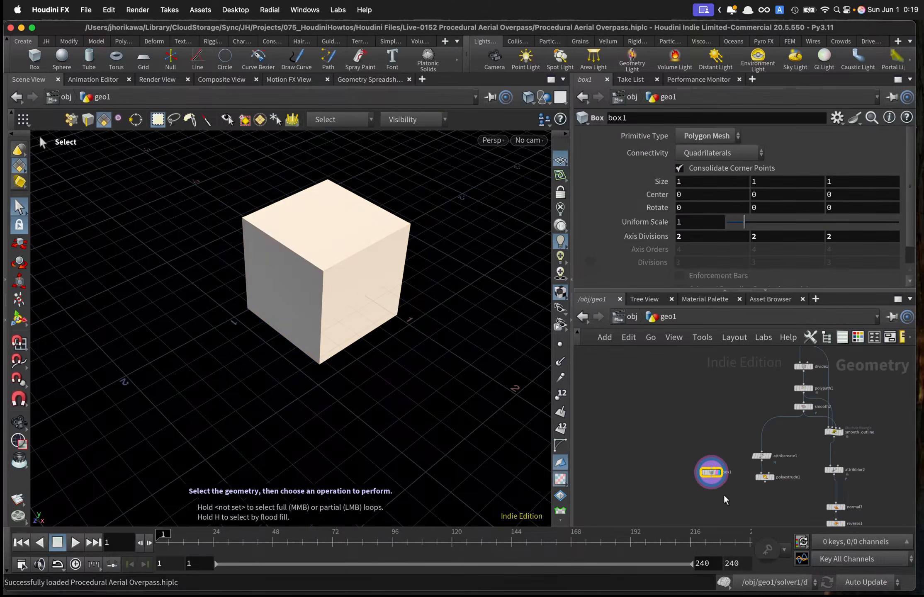
key("Delete")
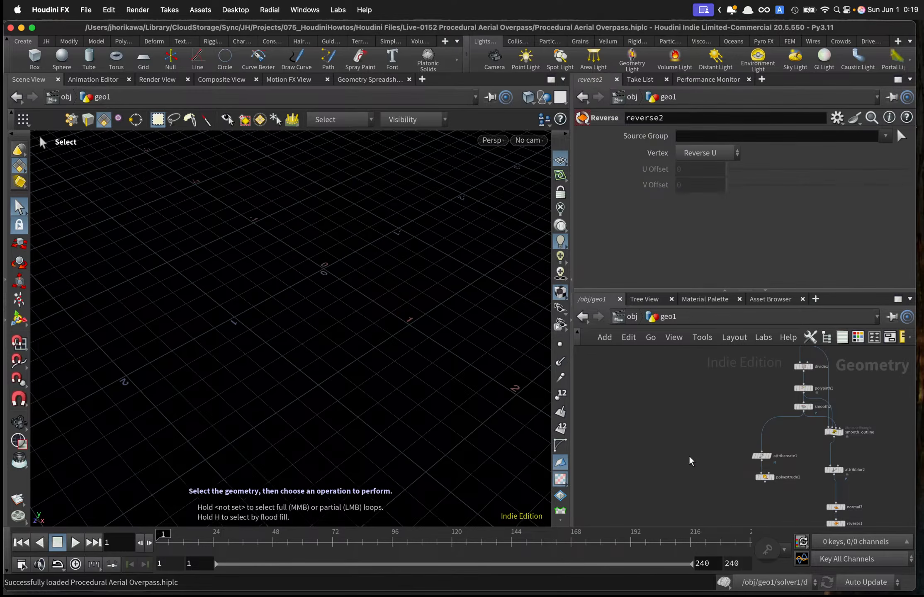
key("super+s")
Display and select the polyextrude1 node and inspect the extruded overpass edges from above.
scroll(693, 460, "up", 4)
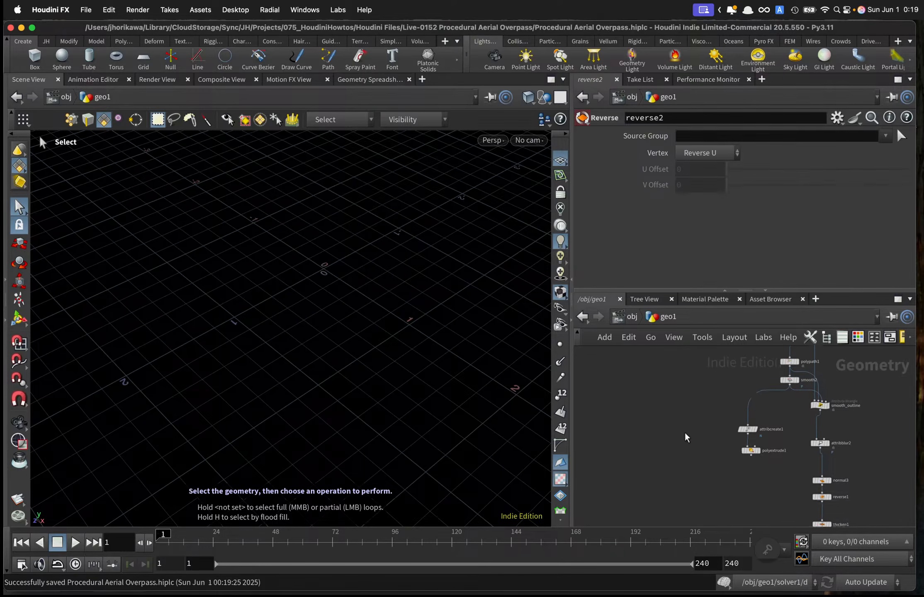
middle_click_drag(733, 463, 716, 463)
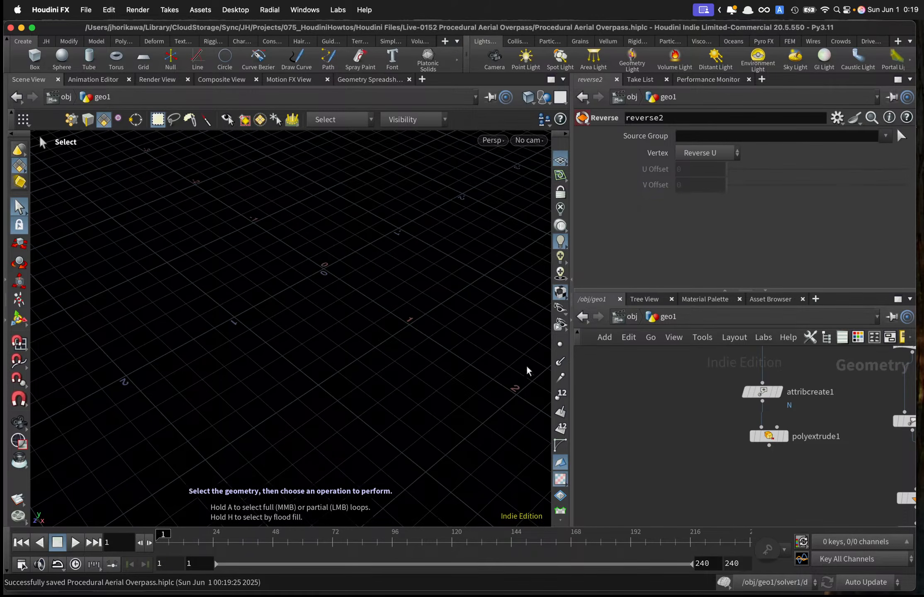
middle_click_drag(721, 431, 647, 432)
scroll(647, 433, "up", 3)
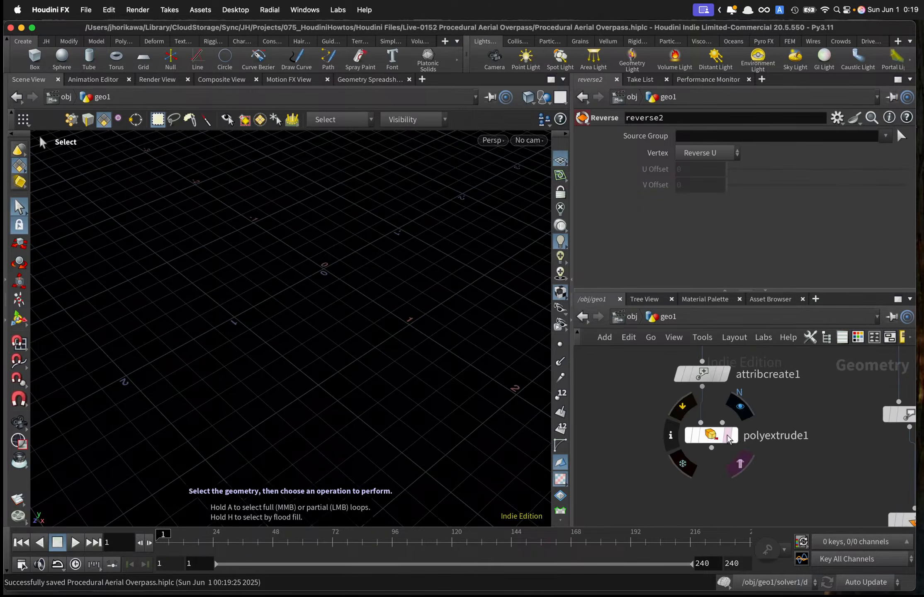
left_click(734, 437)
left_click(710, 436)
right_click_drag(378, 318, 210, 257, "alt")
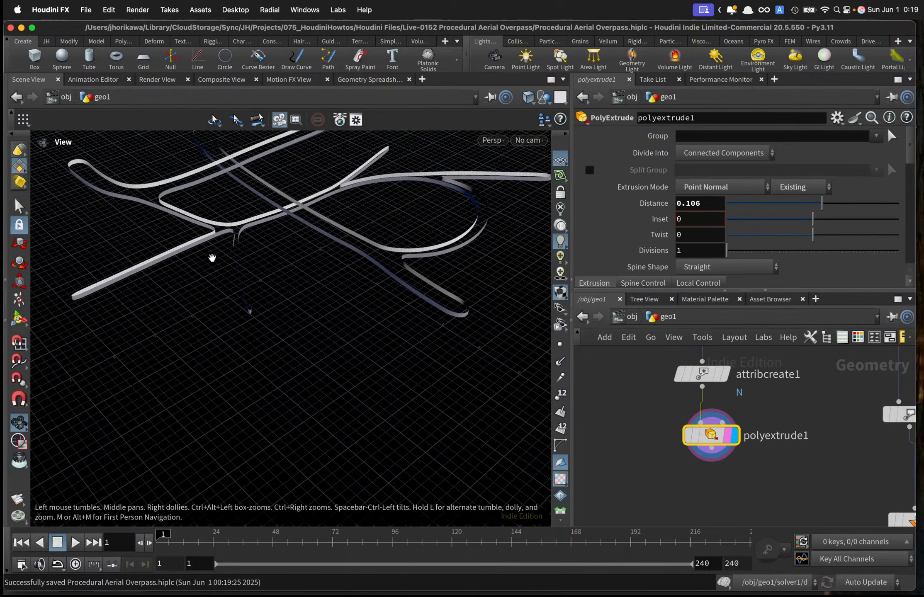
right_click_drag(346, 203, 312, 294, "alt")
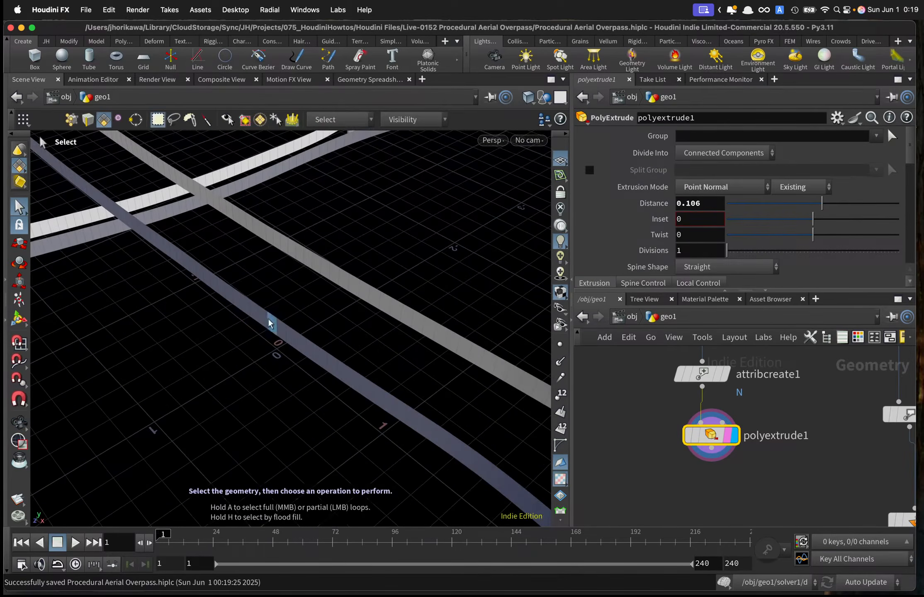
right_click_drag(271, 324, 291, 297, "alt")
left_click_drag(290, 297, 272, 361, "alt")
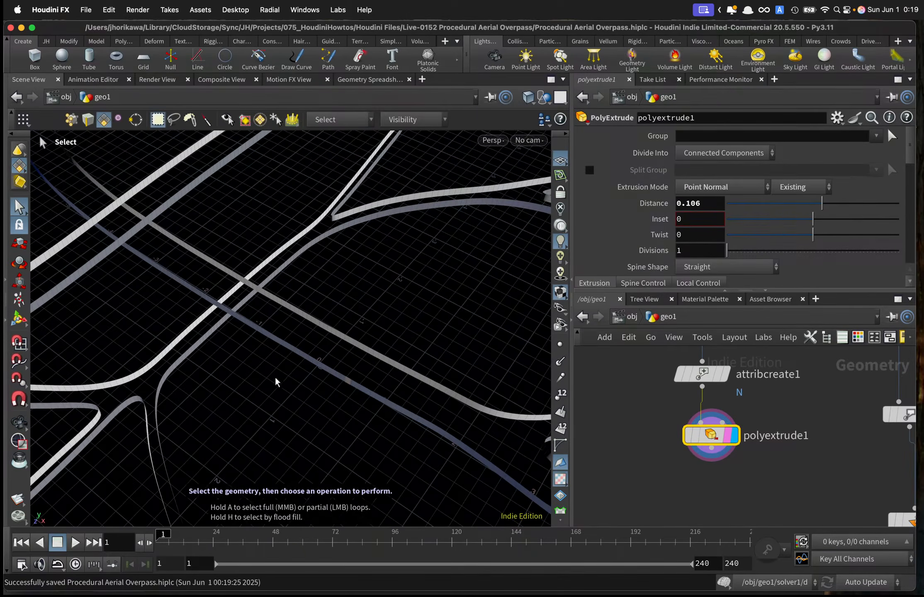
Try picking and area-selecting faces of the extruded edges and undo the resulting extrusion handle change.
left_click(347, 380)
left_click(323, 430)
left_click_drag(326, 430, 207, 297)
left_click(373, 370)
key("Return")
left_click_drag(381, 396, 350, 427)
key("super+z")
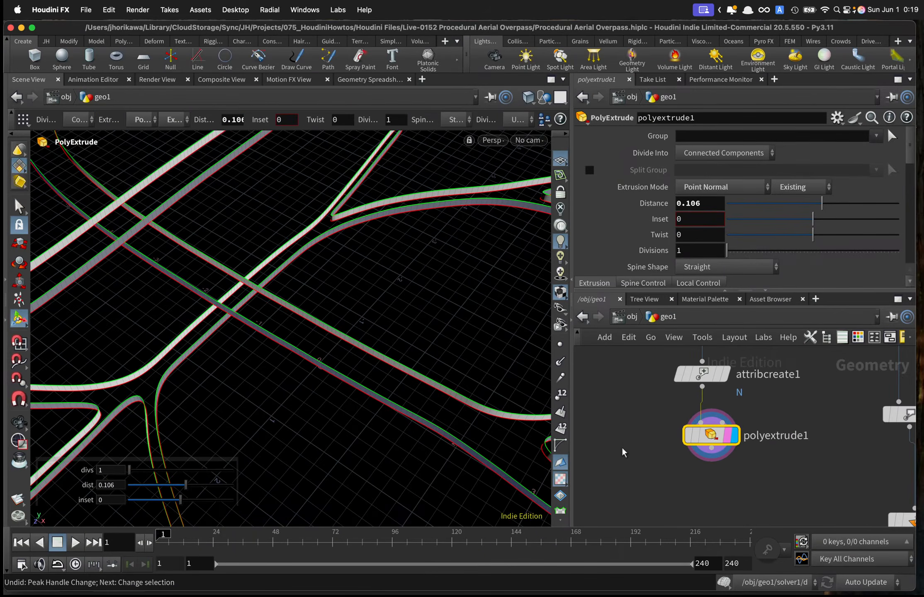
Set the extrusion distance of polyextrude1 to 0.1.
scroll(624, 452, "down", 3)
key("Tab")
key("Escape")
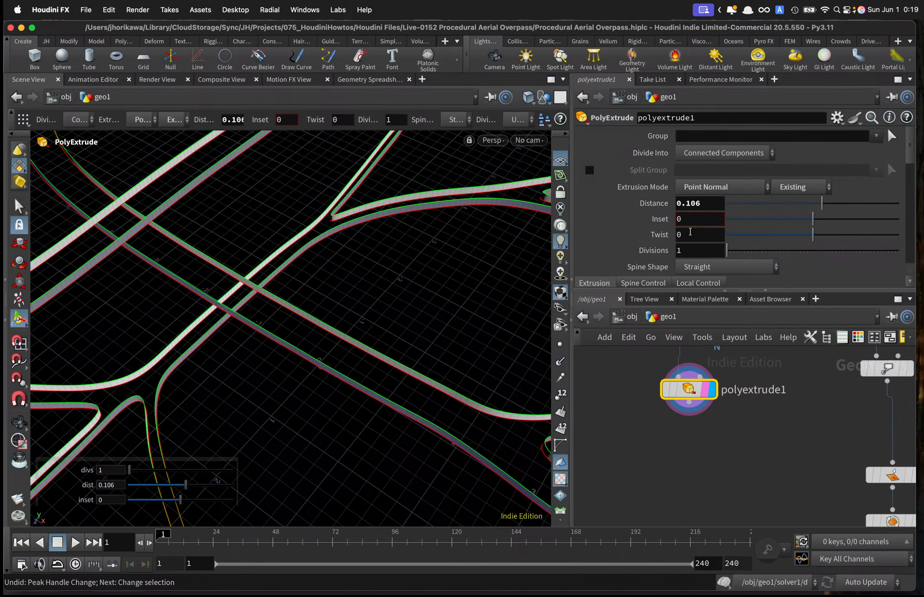
left_click_drag(687, 204, 712, 204)
type("1")
key("Return")
Add a Null node below polyextrude1, connect it to the polyextrude1 output, and display it.
key("Tab")
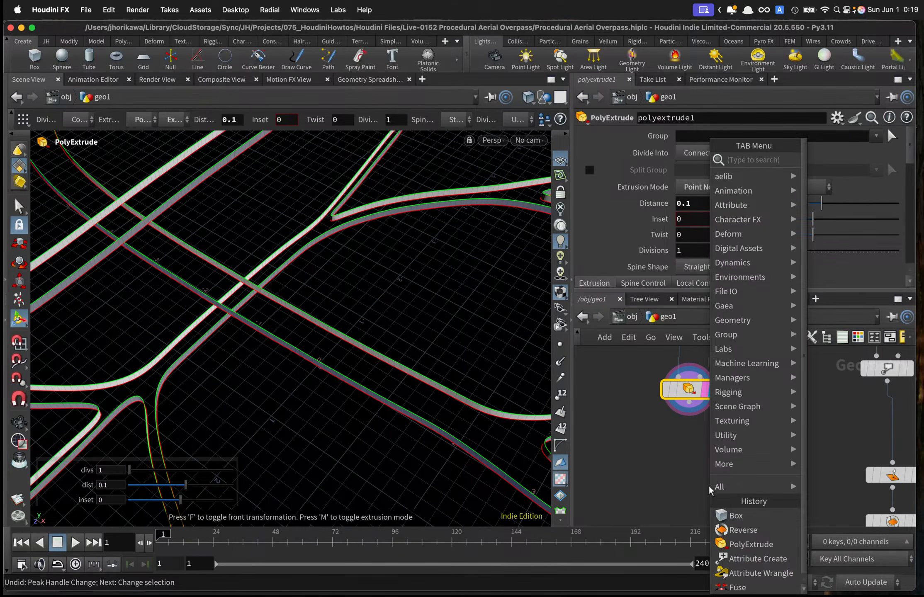
type("null")
key("Return")
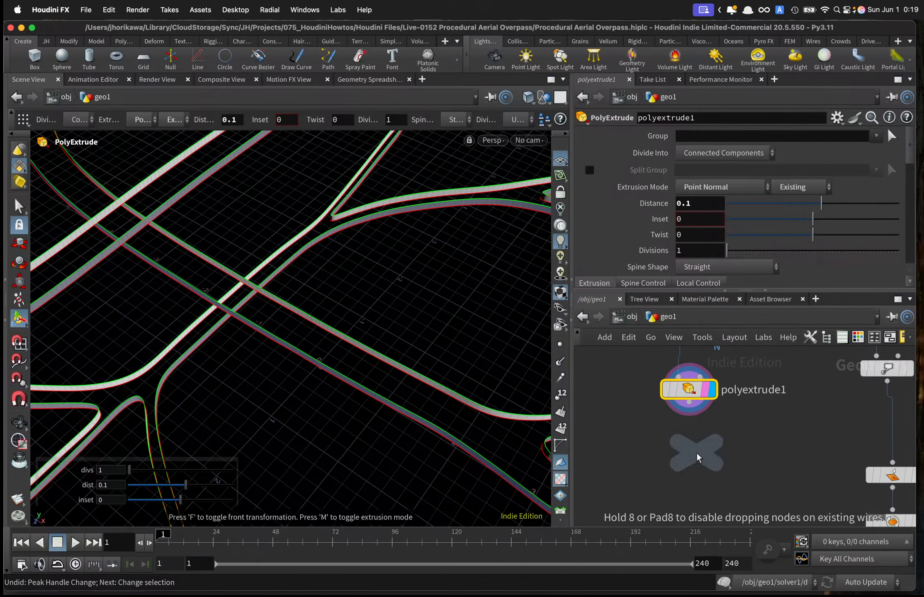
left_click(696, 452)
left_click_drag(690, 404, 696, 435)
left_click(711, 444)
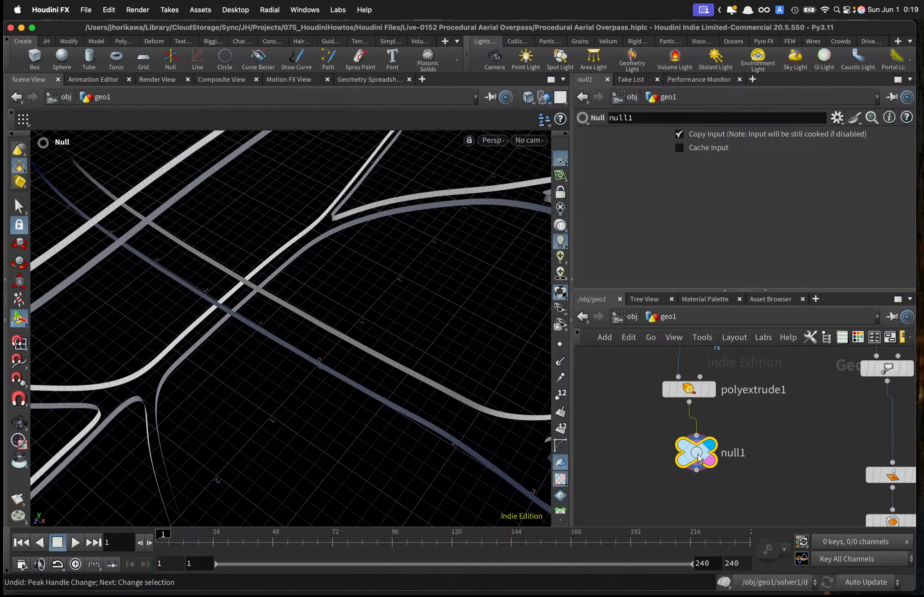
Activate the Select tool and try picking a face on the Null node's extruded edges from several angles.
right_click_drag(382, 393, 436, 381, "alt")
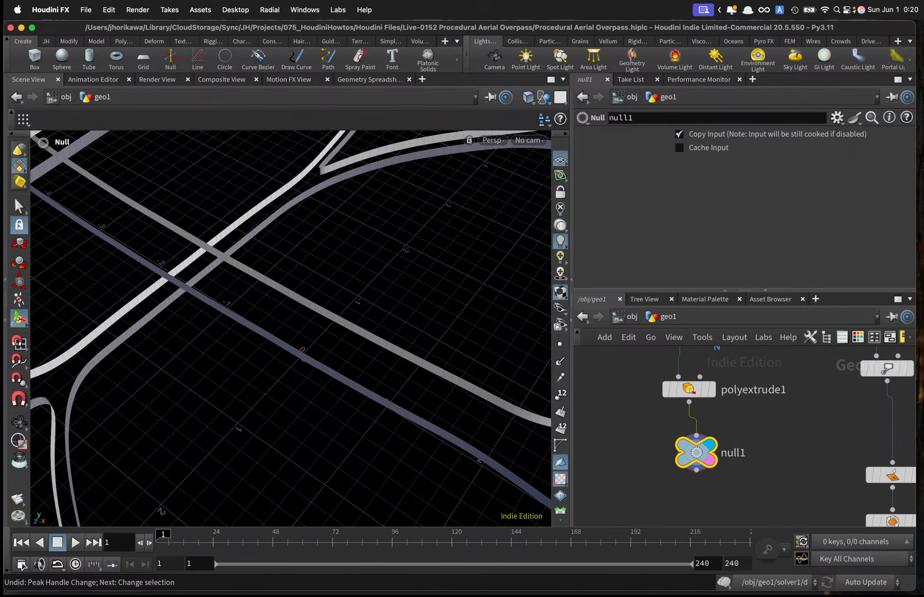
left_click(19, 206)
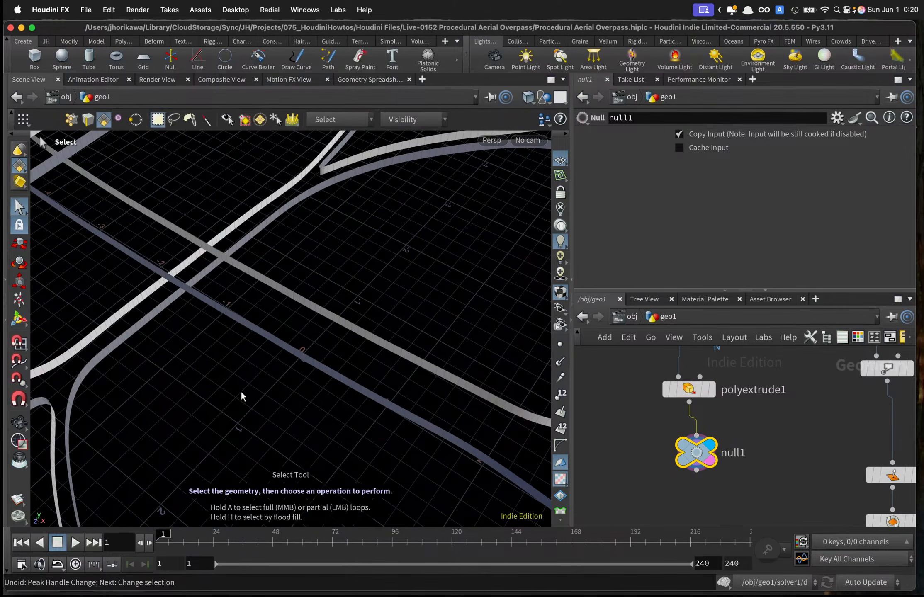
key("Escape")
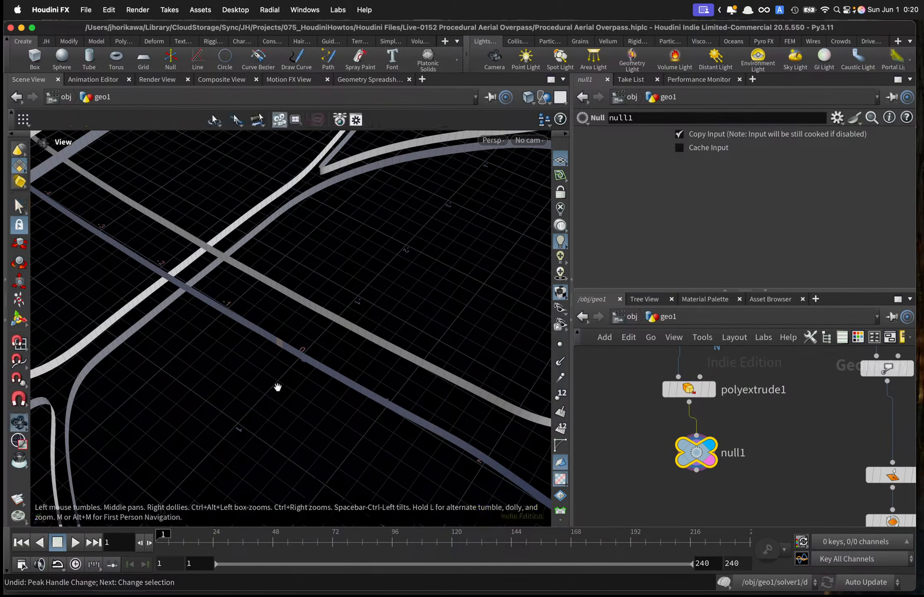
left_click_drag(276, 385, 243, 375)
key("s")
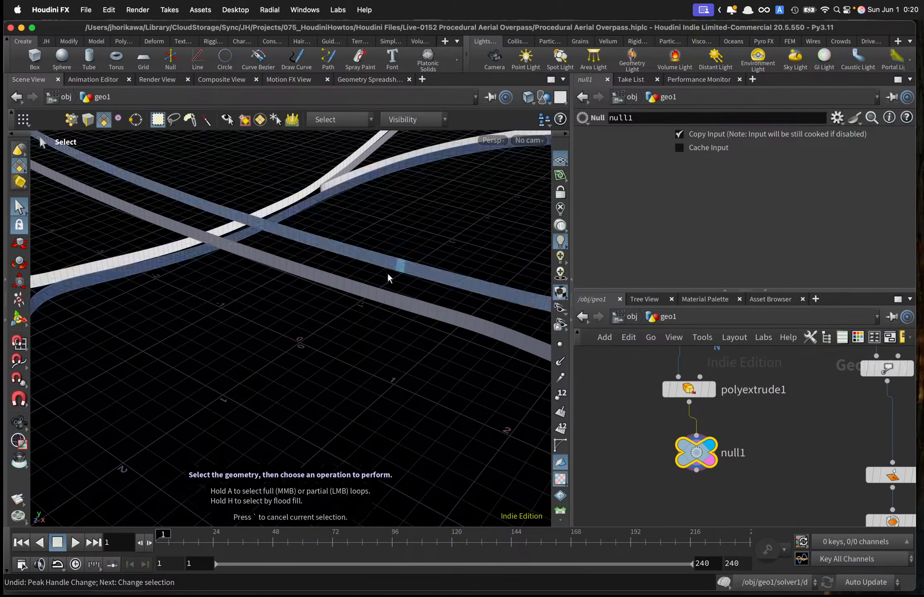
left_click(368, 335)
right_click_drag(376, 373, 344, 377, "alt")
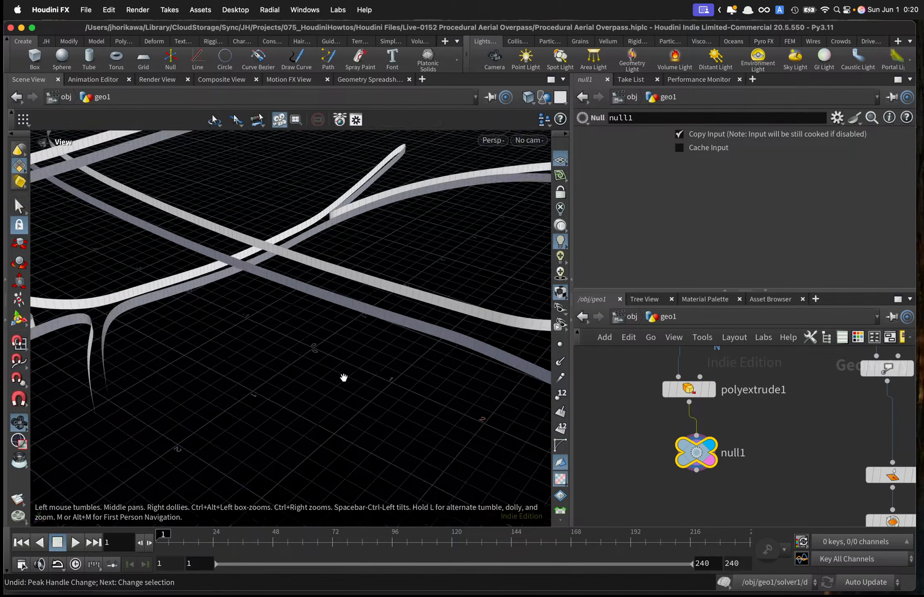
Move the window off the display and back, and test face selection on the extruded edges.
mouse_move(349, 28)
left_mouse_down()
mouse_move(0, 30)
mouse_move(0, 151)
left_mouse_up()
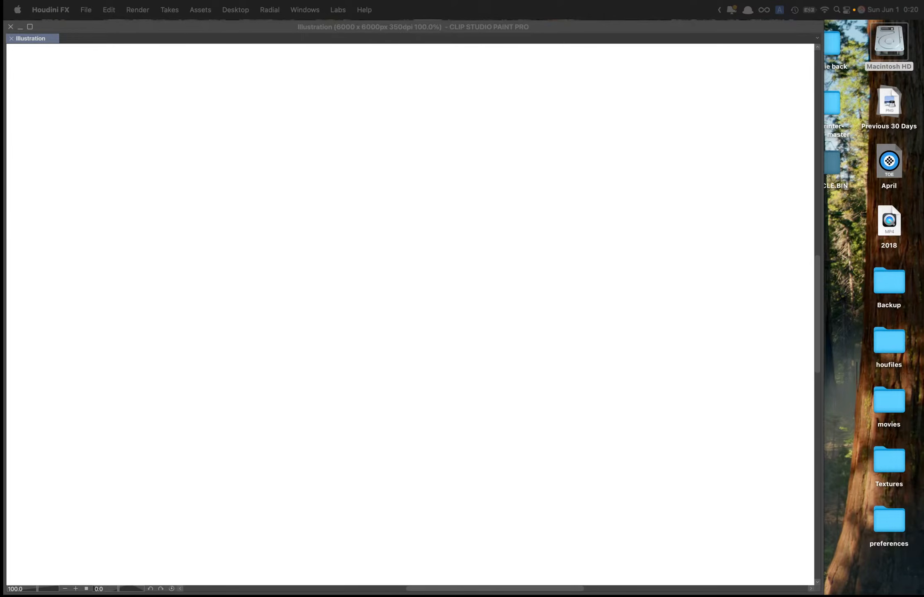
left_click_drag(0, 170, 295, 5)
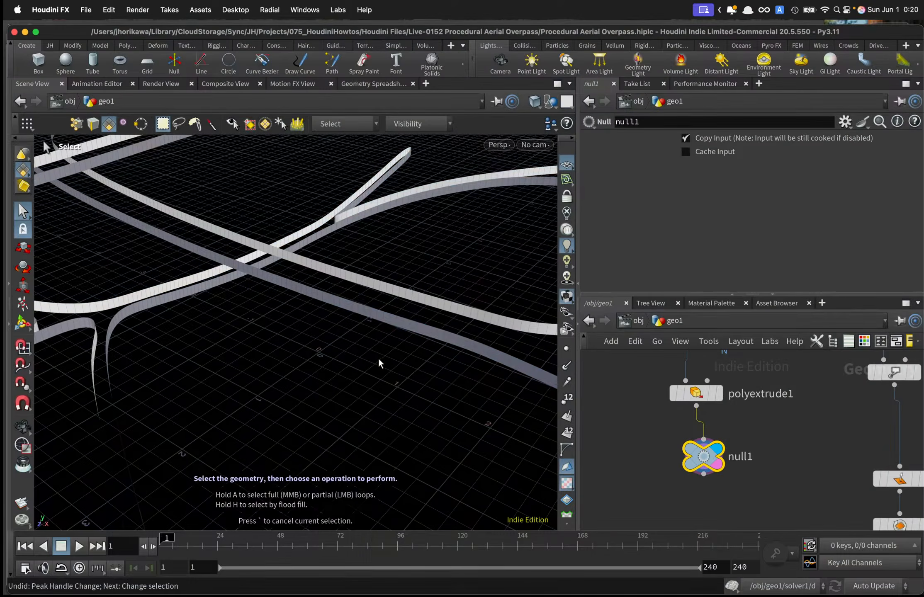
left_click(231, 189)
key("Escape")
left_click_drag(273, 247, 306, 313)
key("s")
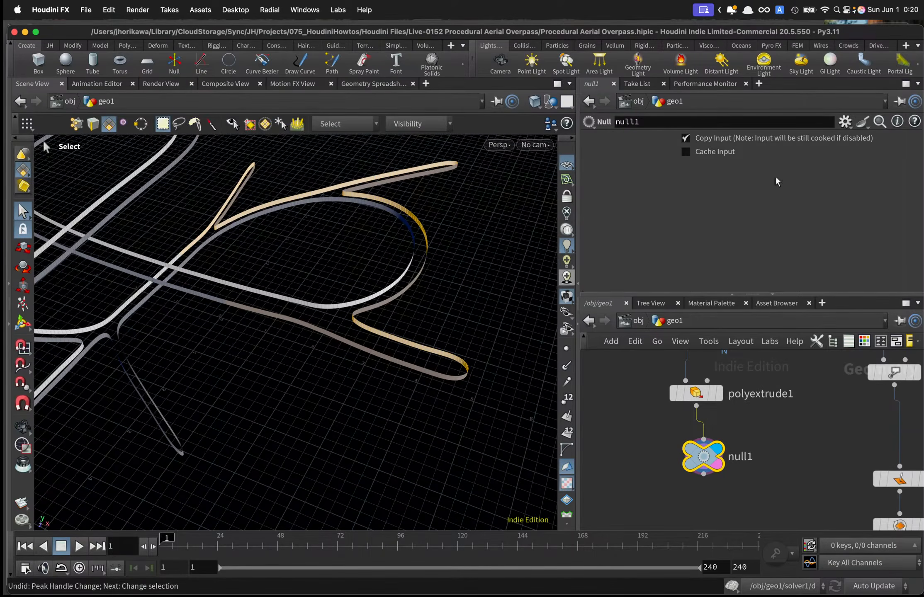
left_click_drag(920, 27, 921, 24)
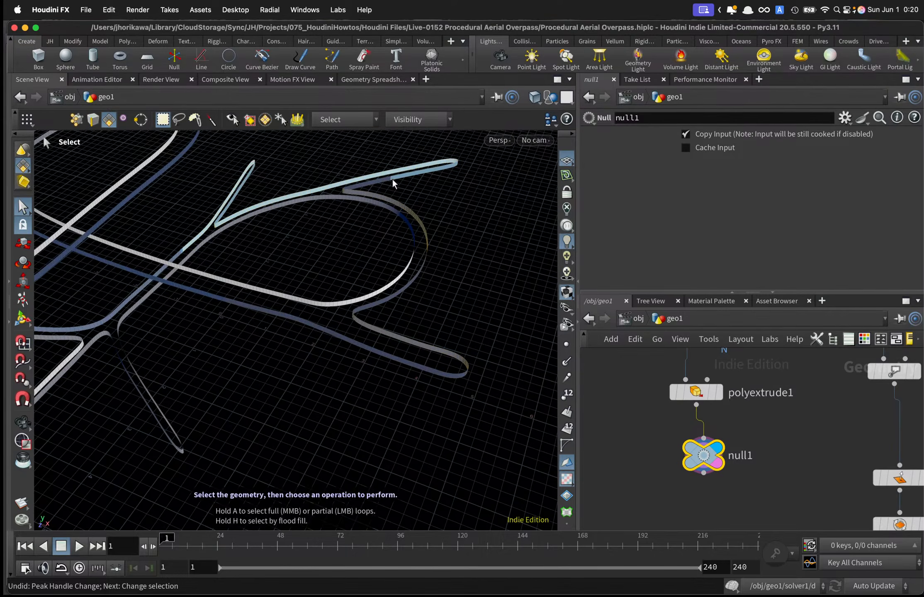
mouse_move(299, 337)
left_mouse_down("alt")
mouse_move(277, 291)
mouse_move(305, 340)
left_mouse_up("alt")
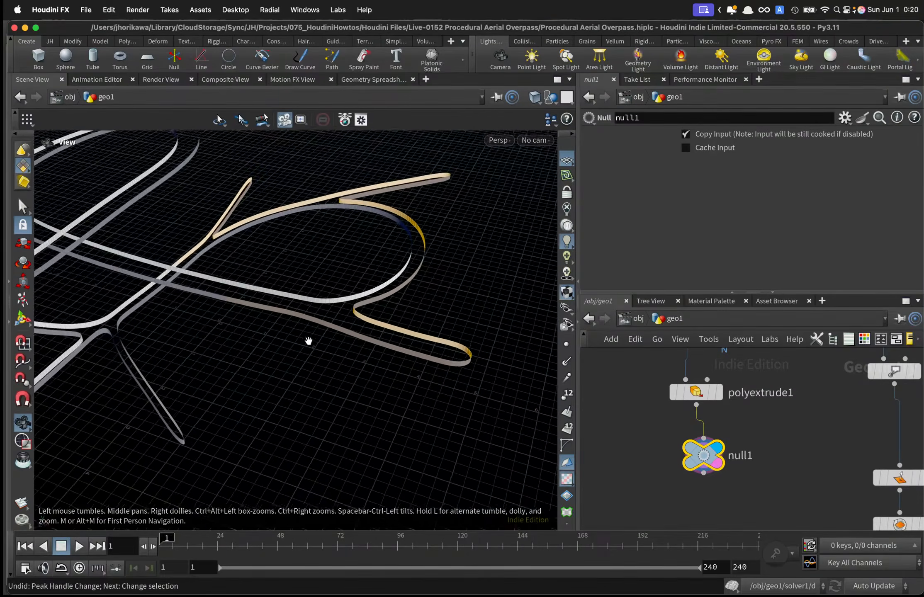
Align null1 directly beneath polyextrude1 and test face picking on the extruded strip with the Select tool.
key("s")
left_click_drag(703, 456, 696, 459)
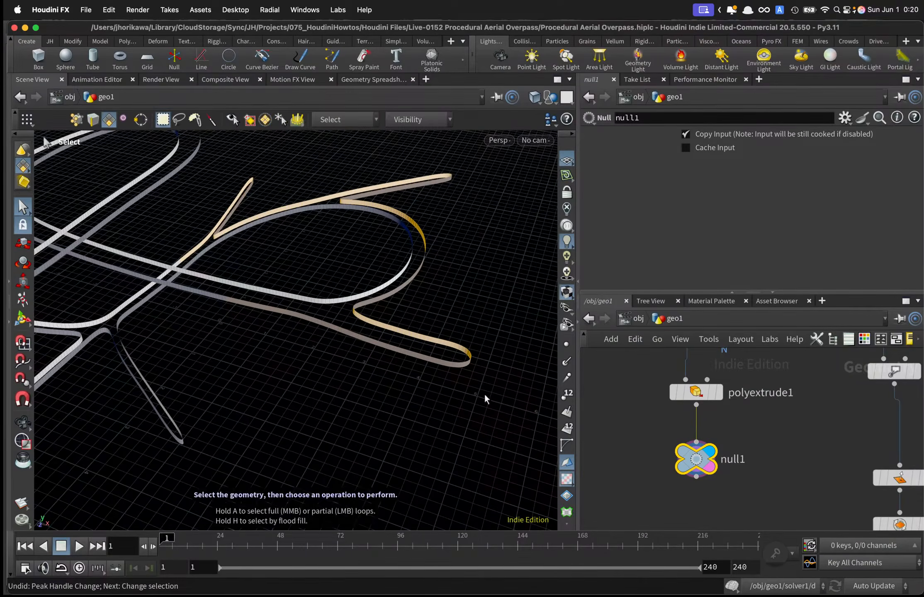
right_click_drag(356, 342, 328, 301, "alt")
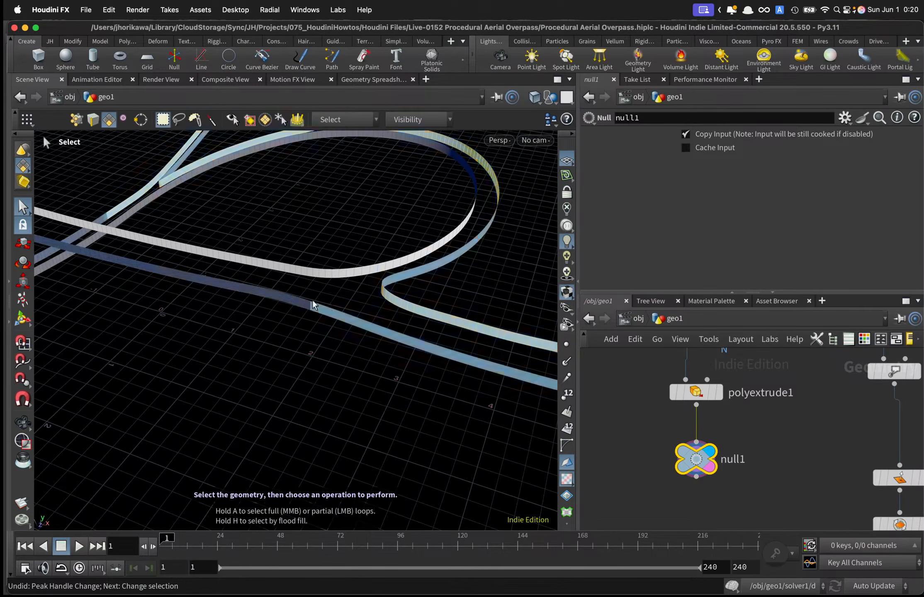
left_click(490, 357)
key("Tab")
type("reve")
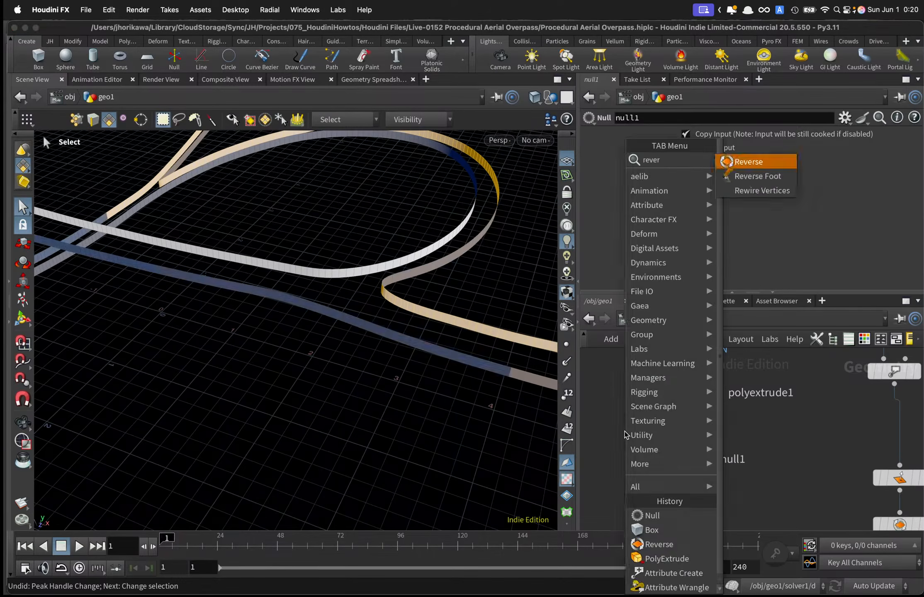
key("Return")
left_click(697, 445)
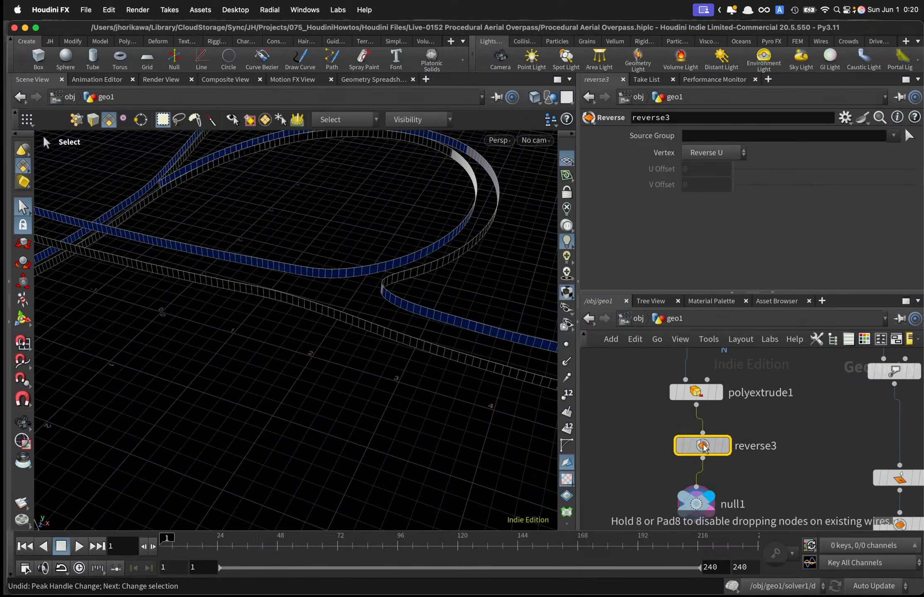
mouse_move(696, 445)
key("Delete")
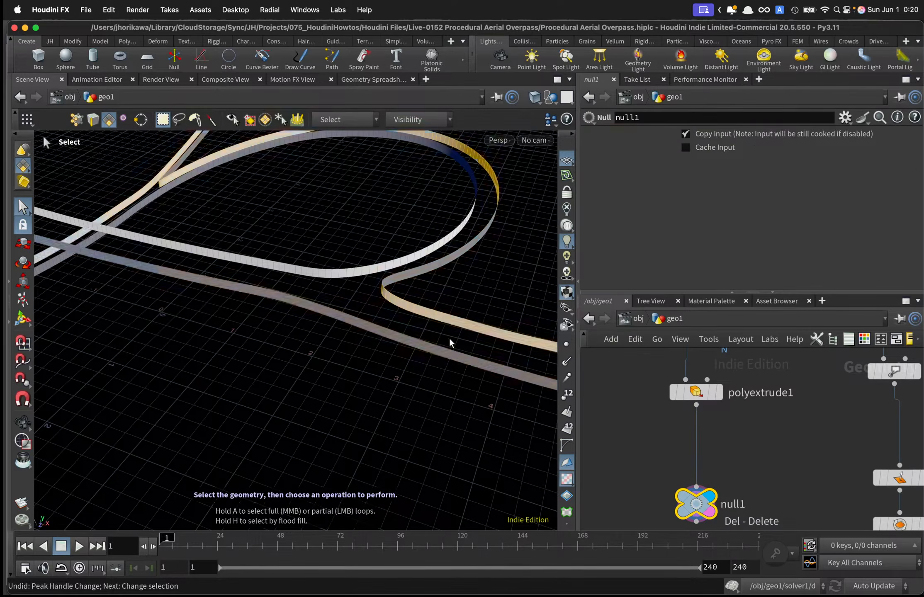
Add a Reverse node after null1 for primitives 171-552 of the extruded edges, and display it.
key("Tab")
type("reve")
key("Return")
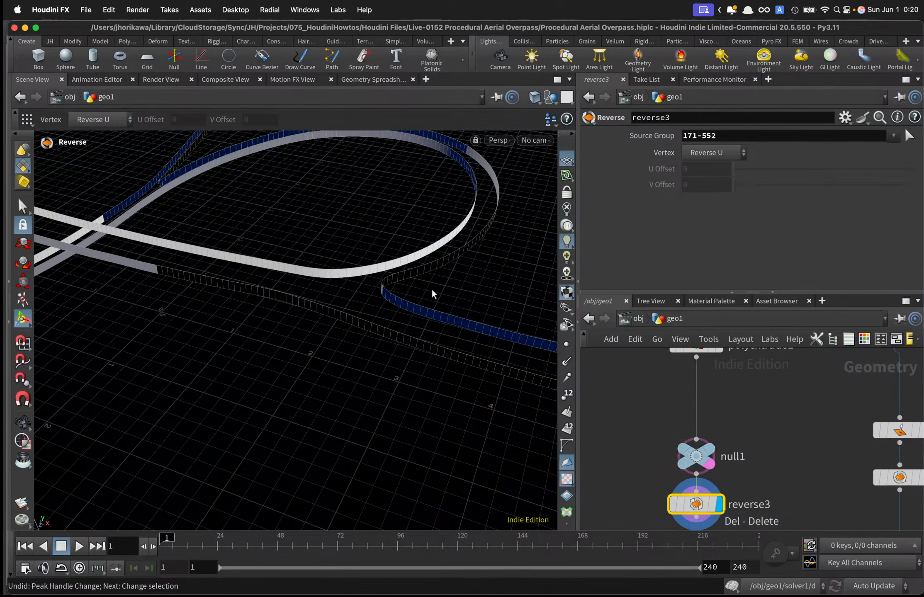
mouse_move(711, 477)
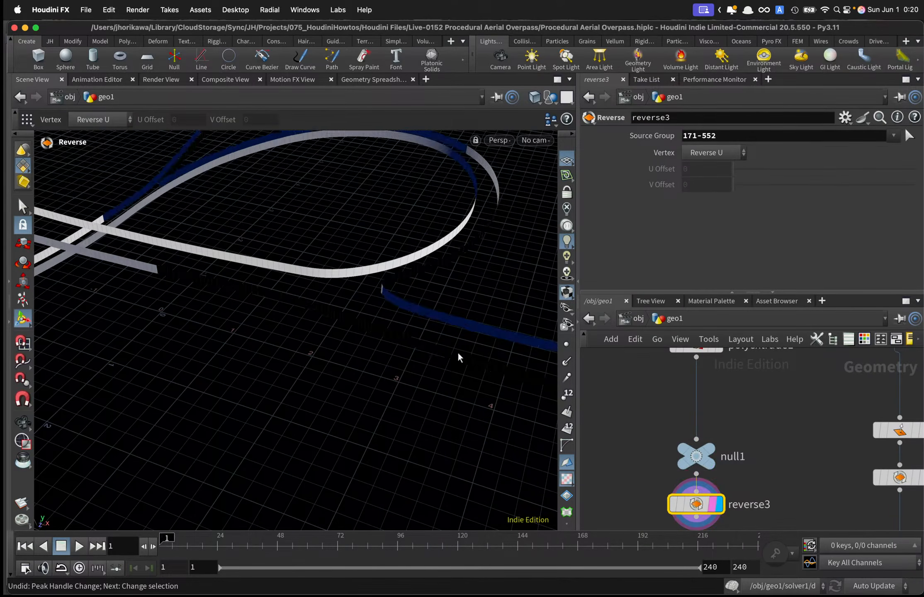
left_click_drag(458, 354, 361, 317)
Add a Normal node below reverse3, connect it to the reverse3 output, and display it.
scroll(623, 394, "down", 3)
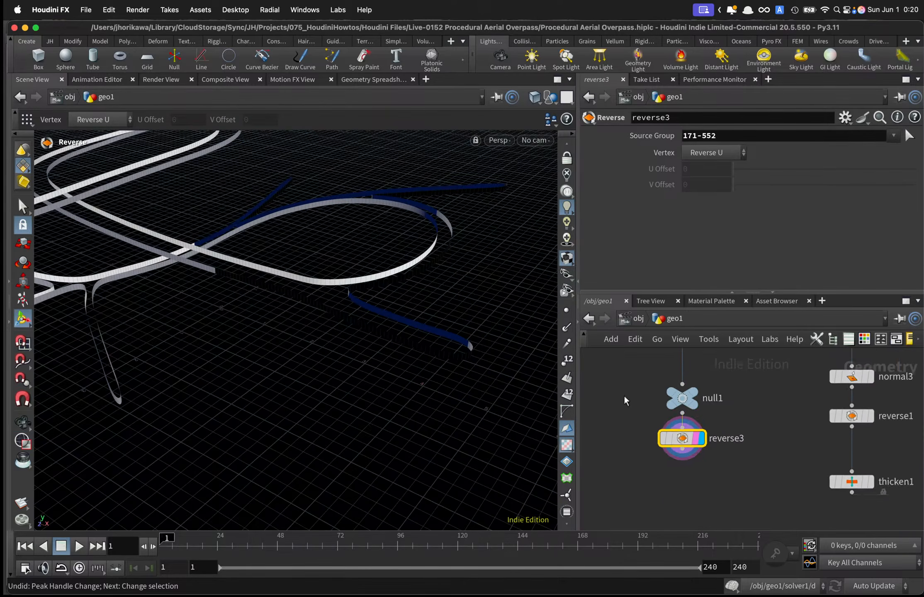
key("Tab")
type("nor")
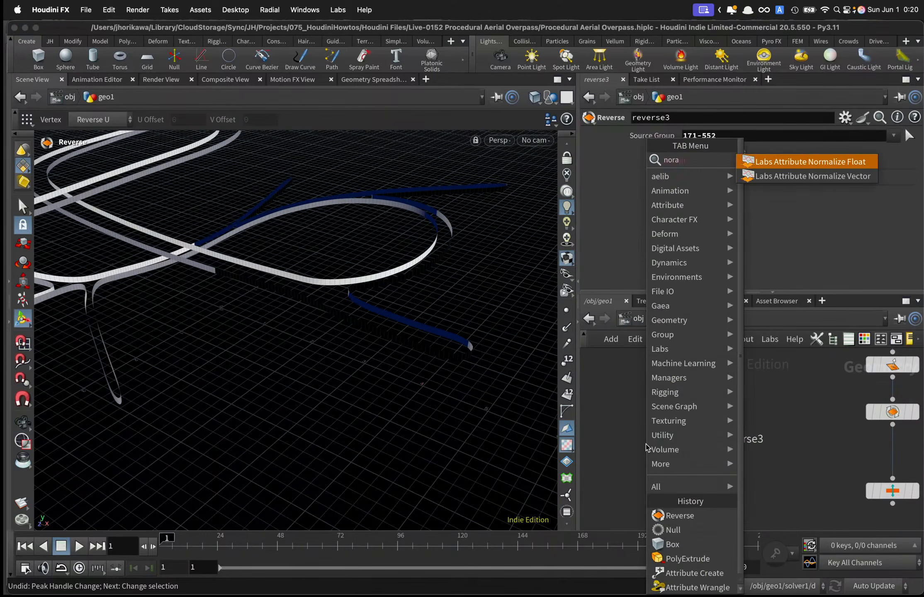
type("de")
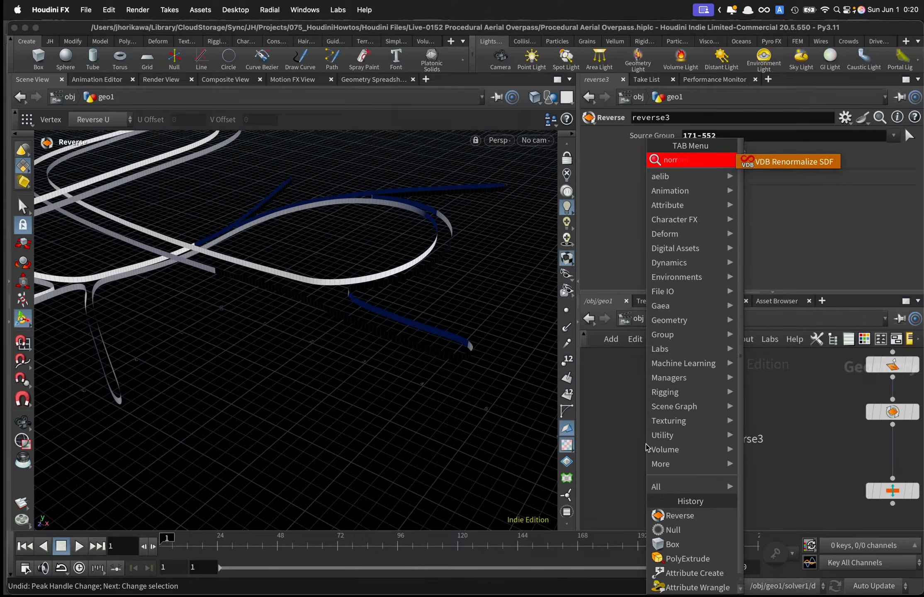
key("BackSpace")
key("BackSpace")
type("ma")
key("Return")
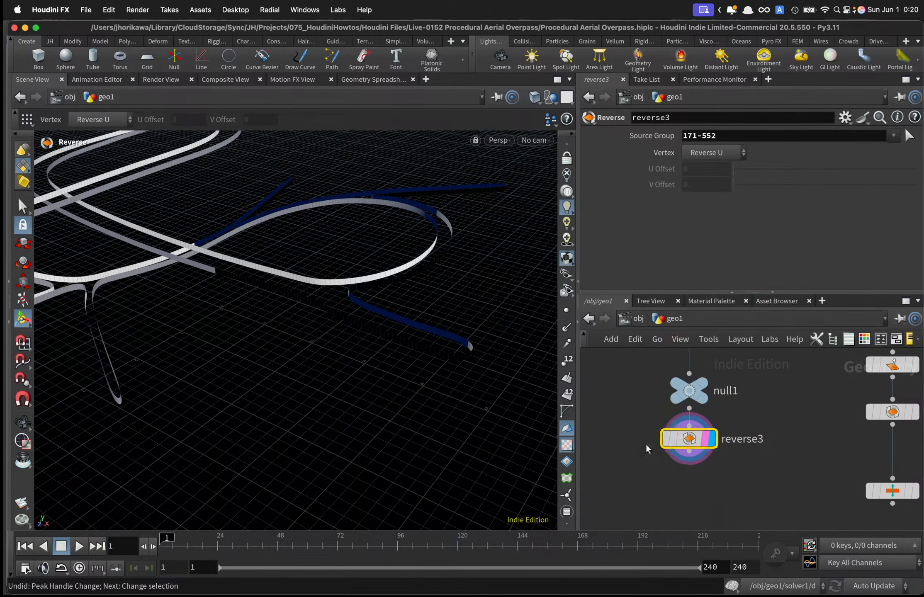
left_click(689, 491)
left_click_drag(689, 478, 689, 451)
left_click(712, 491)
Examine the shading along the extruded strip where the reversed faces meet the unreversed ones.
key("space")
left_click_drag(288, 272, 285, 285)
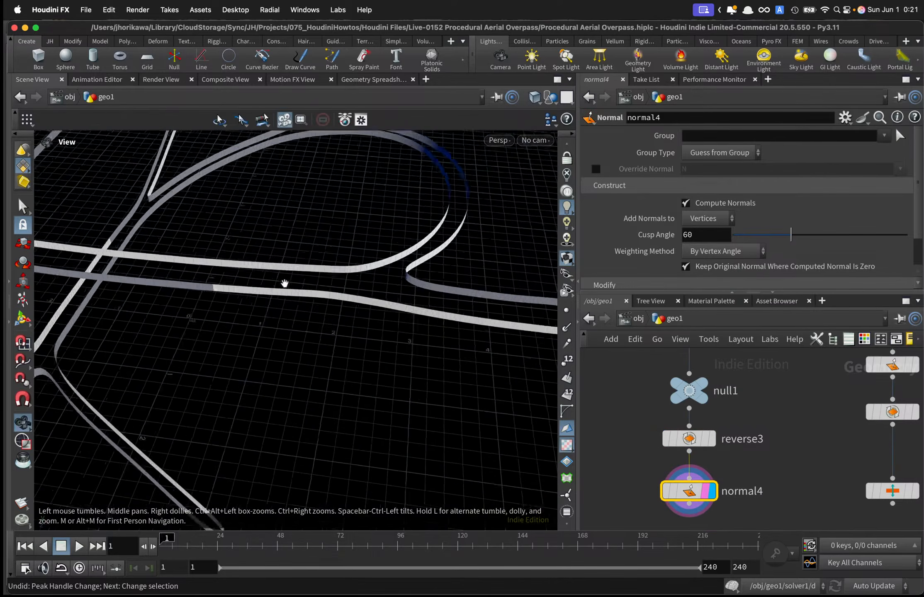
scroll(233, 312, "up", 5)
middle_click_drag(233, 312, 280, 291)
scroll(281, 291, "up", 4)
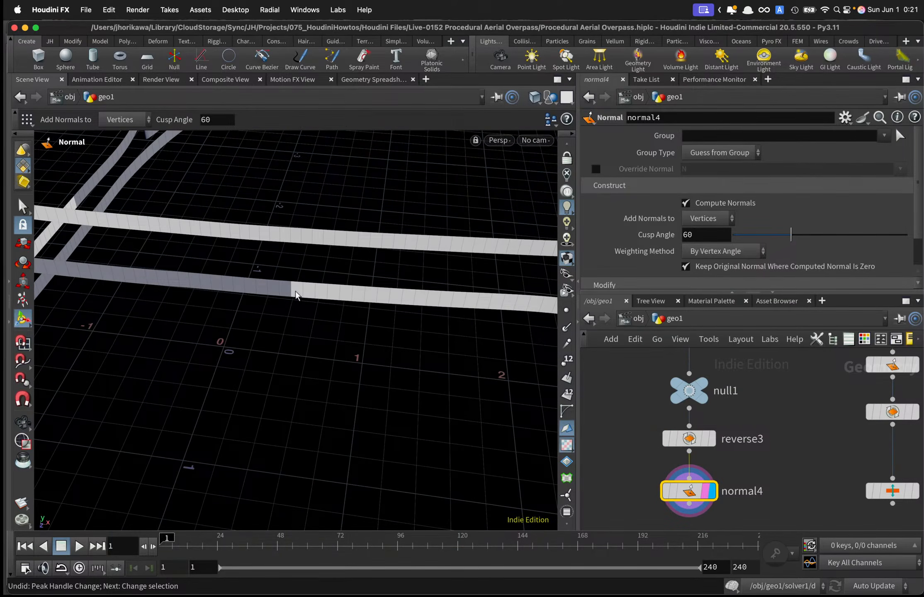
right_click_drag(295, 292, 218, 294)
scroll(678, 416, "down", 4)
Add a Labs Thicken node below normal4, connect it to the normal4 output, and display it.
middle_click_drag(681, 496, 679, 478)
scroll(679, 478, "up", 3)
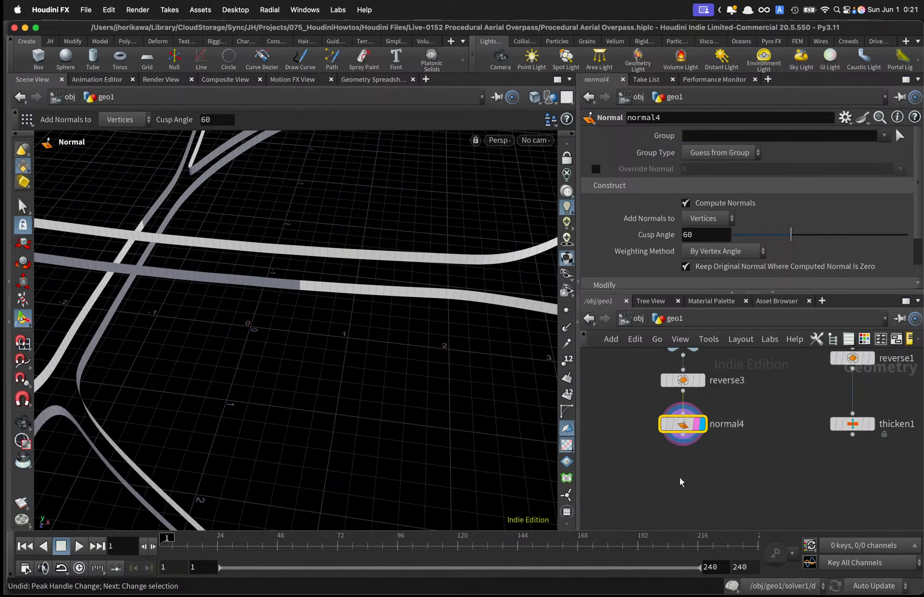
key("Tab")
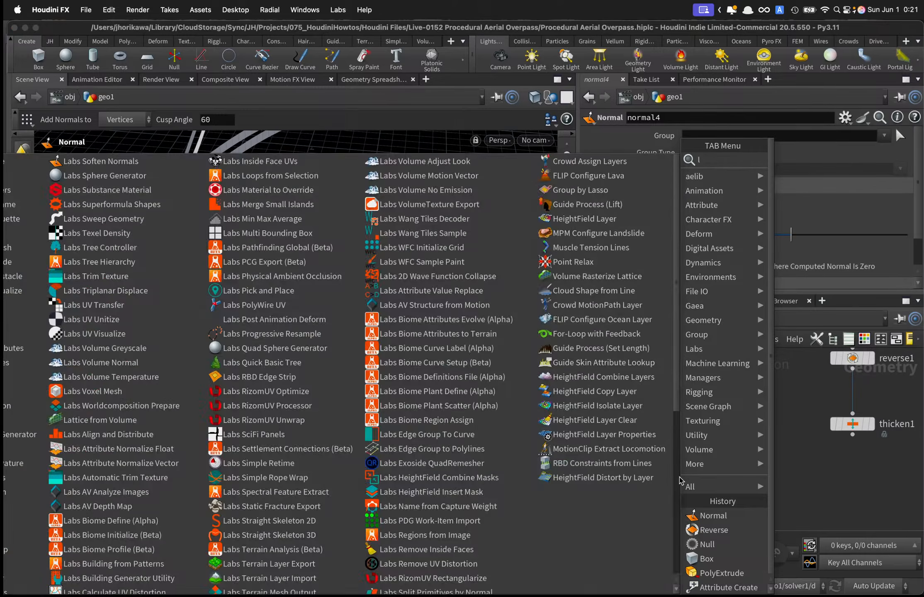
key("Escape")
key("Tab")
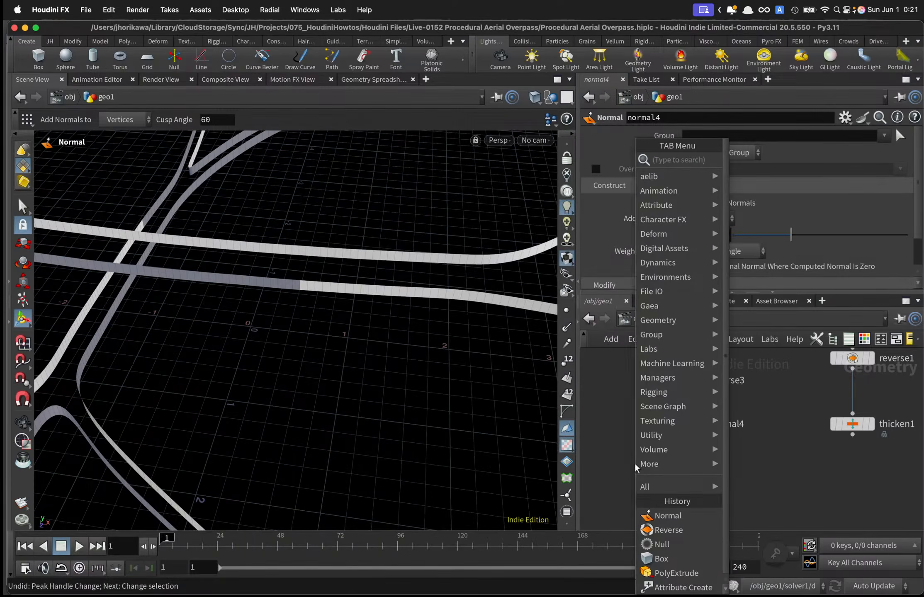
type("labs thick")
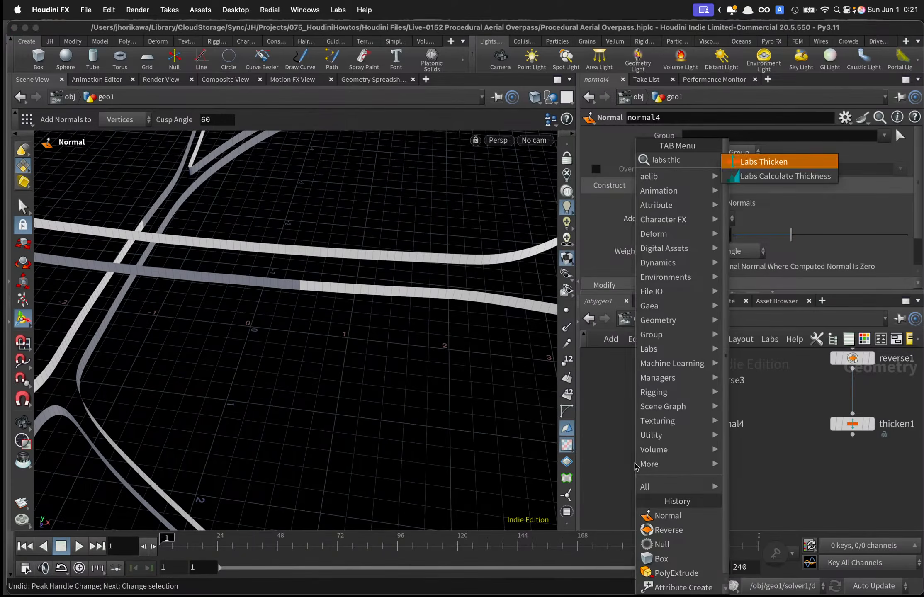
key("Return")
left_click(668, 477)
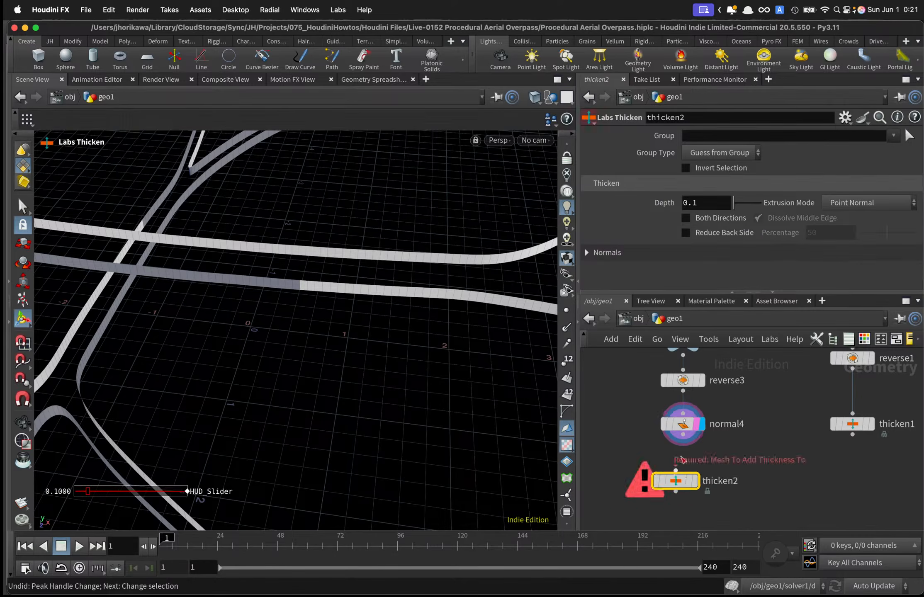
left_click(698, 490)
Inspect the thickened edges from several angles, focusing on where the extrusion direction changes.
left_click_drag(400, 336, 302, 279, "alt")
right_click_drag(302, 279, 398, 258, "alt")
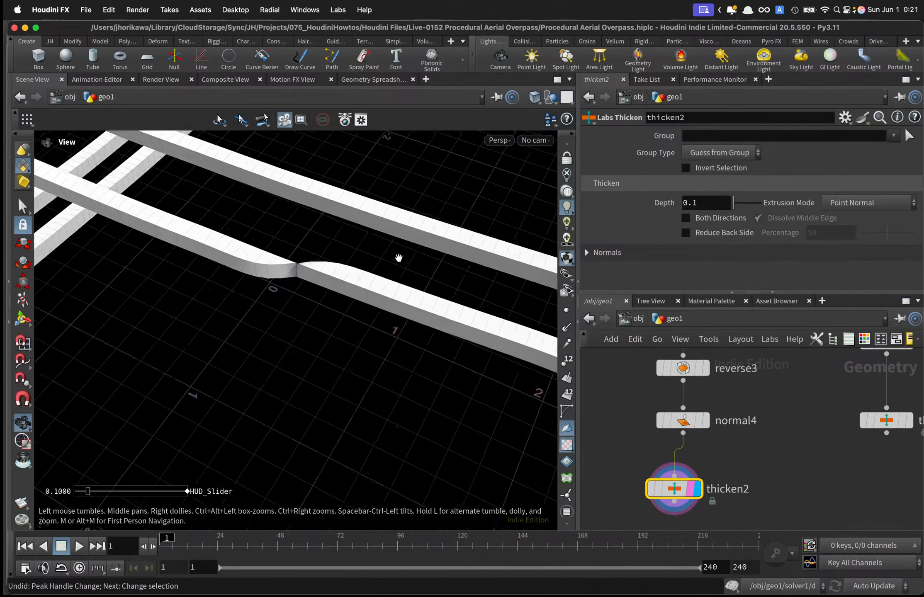
right_click_drag(267, 276, 194, 340, "alt")
right_click_drag(353, 318, 282, 346, "alt")
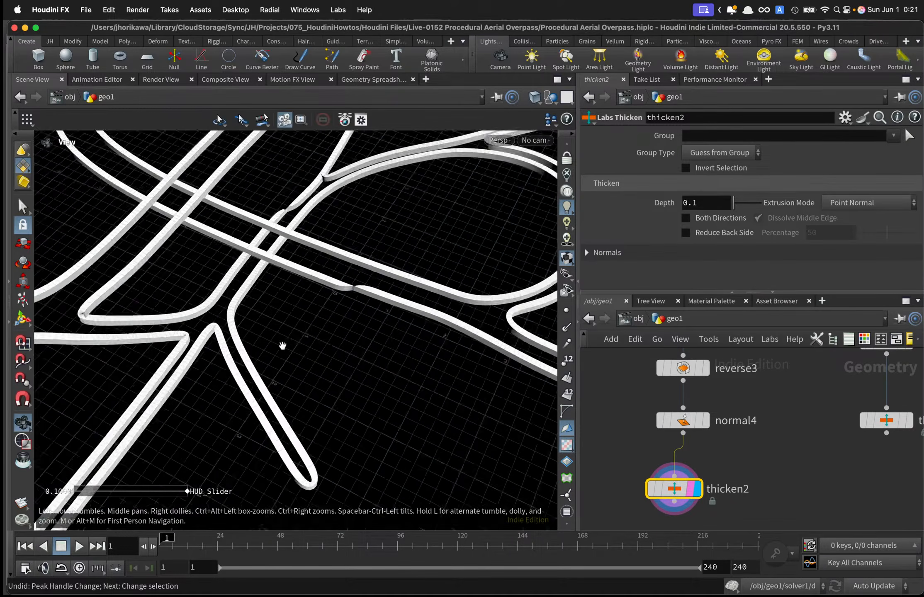
left_click_drag(282, 346, 233, 332, "alt")
middle_click_drag(368, 335, 300, 315, "alt")
middle_click_drag(377, 276, 305, 375, "alt")
left_click_drag(290, 338, 321, 369, "alt")
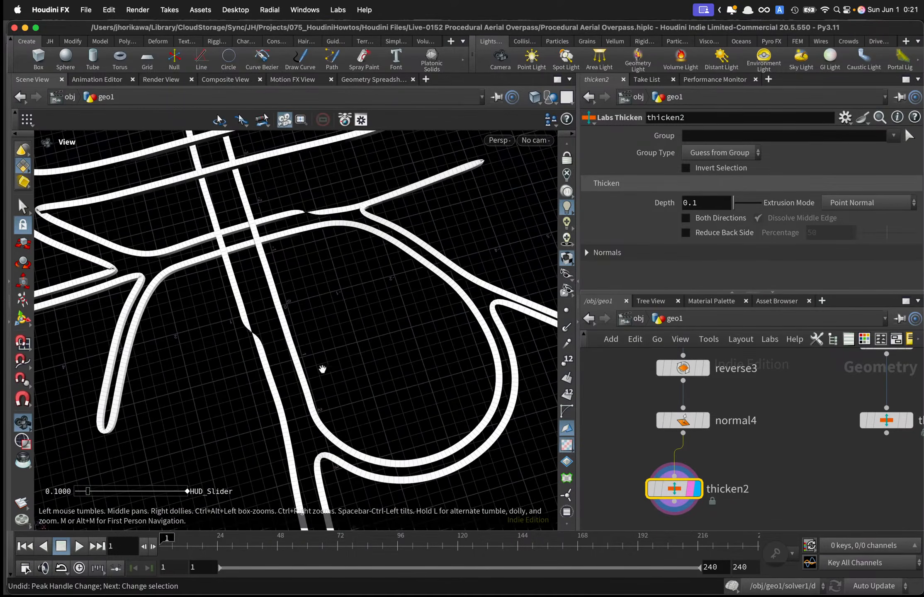
right_click_drag(294, 305, 385, 286, "alt")
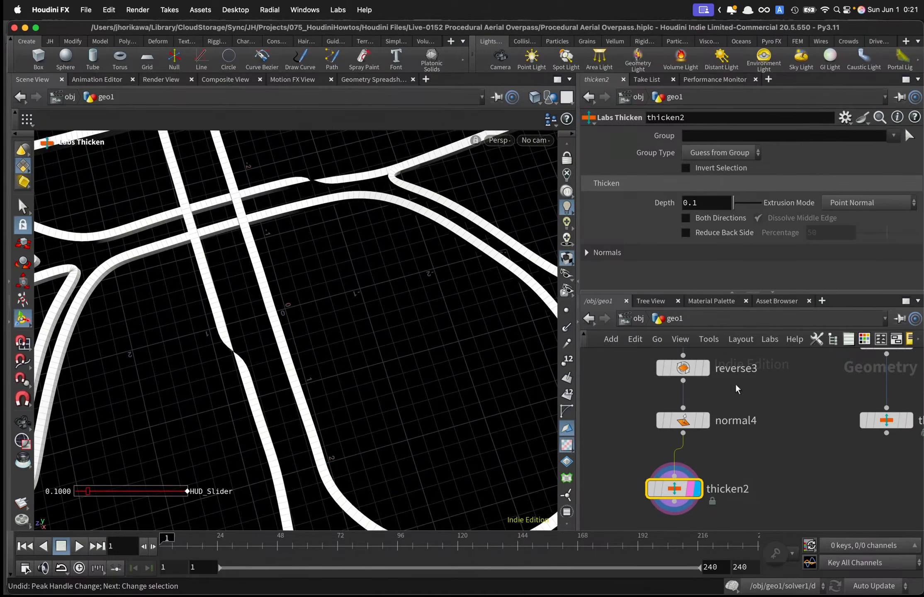
Move the reverse3 node up, closer beneath null1.
scroll(748, 390, "up", 5)
left_click_drag(703, 433, 695, 371)
scroll(702, 416, "down", 5)
scroll(714, 465, "up", 5)
left_click_drag(680, 452, 680, 413)
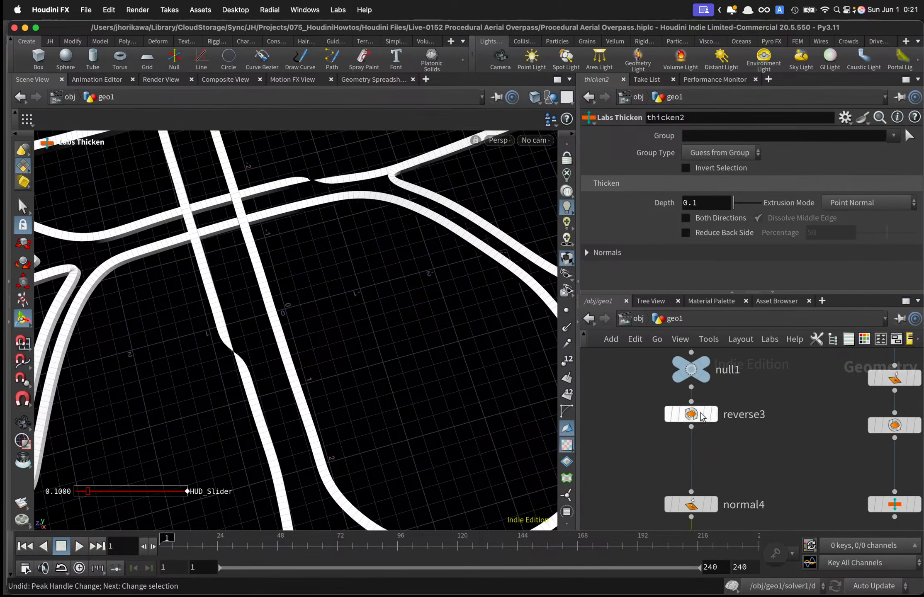
scroll(674, 415, "down", 1)
Bypass reverse3 to compare the thickened edges without the reversal, and re-enable it.
left_click(673, 416)
scroll(313, 371, "down", 5)
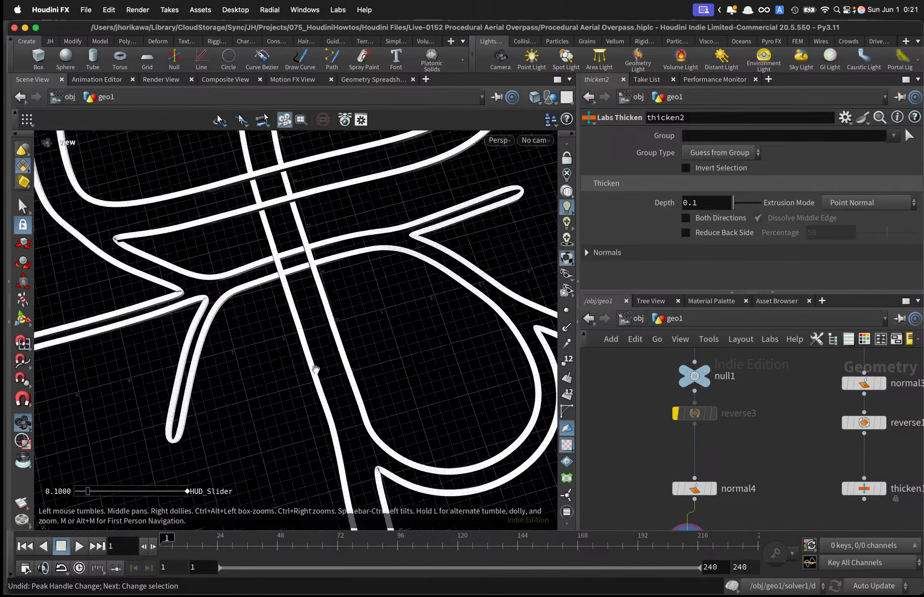
left_click_drag(314, 371, 405, 318, "alt")
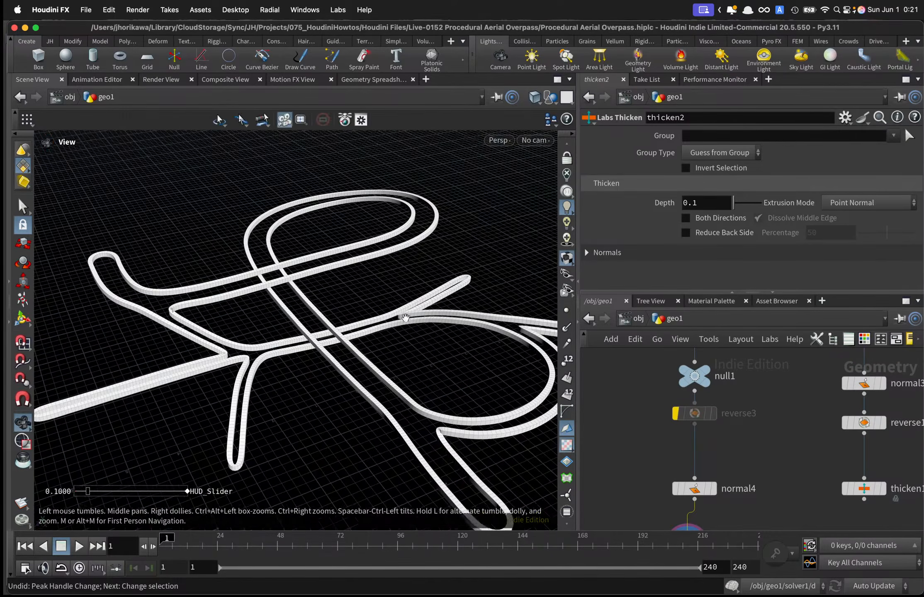
left_click(674, 416)
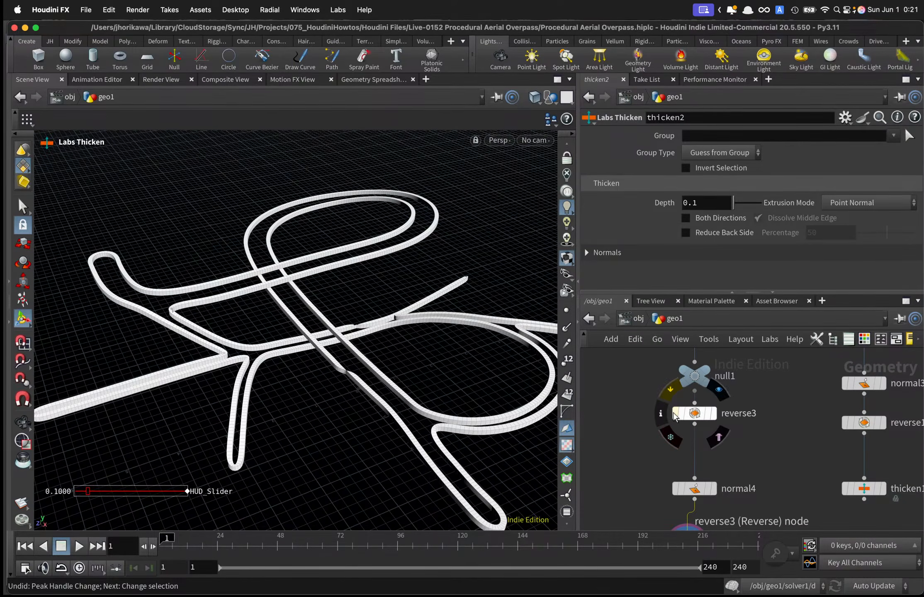
Display reverse3 and inspect the reversed section of the strip at a low angle.
scroll(741, 461, "up", 2)
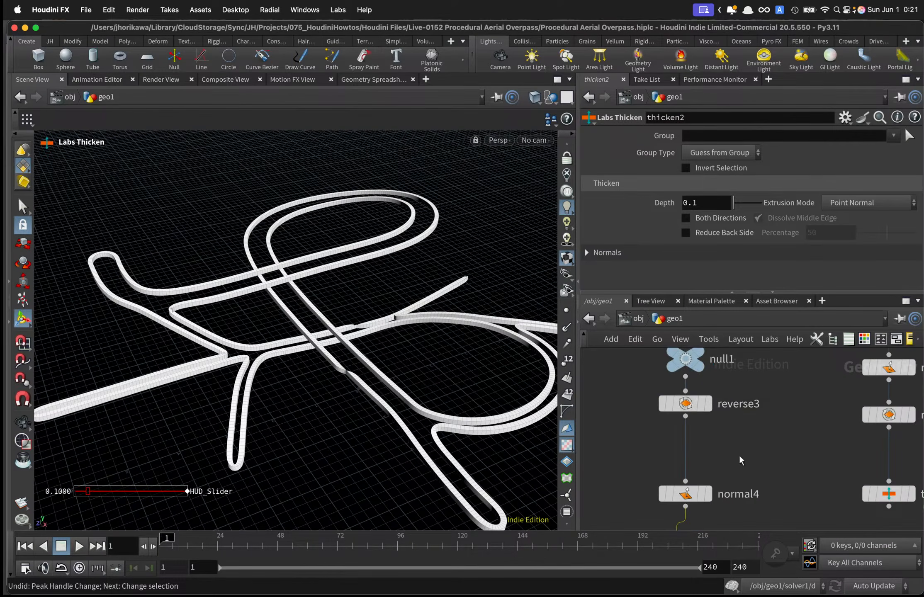
left_click(709, 404)
left_click(700, 405)
left_click(686, 404)
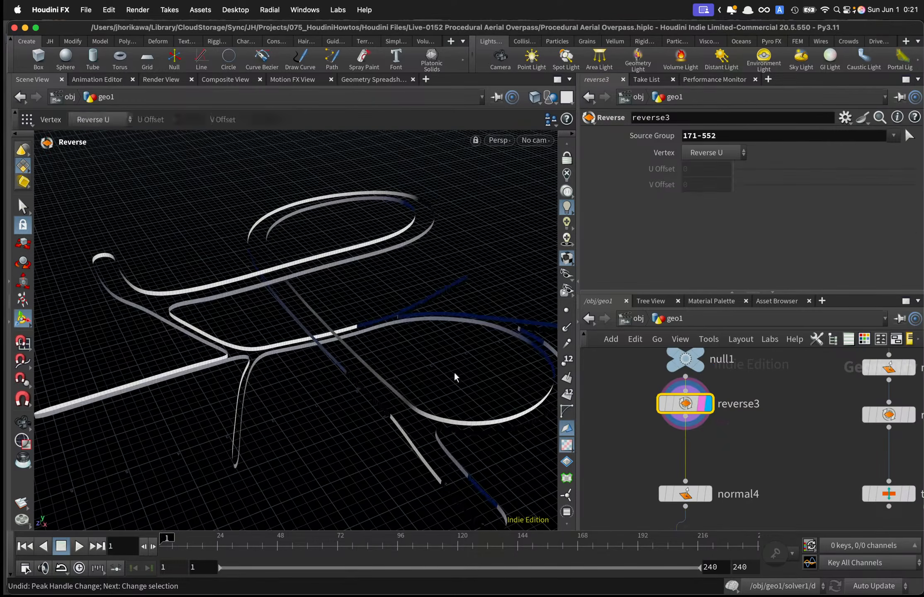
scroll(454, 373, "up", 5)
left_click_drag(506, 363, 402, 362, "alt")
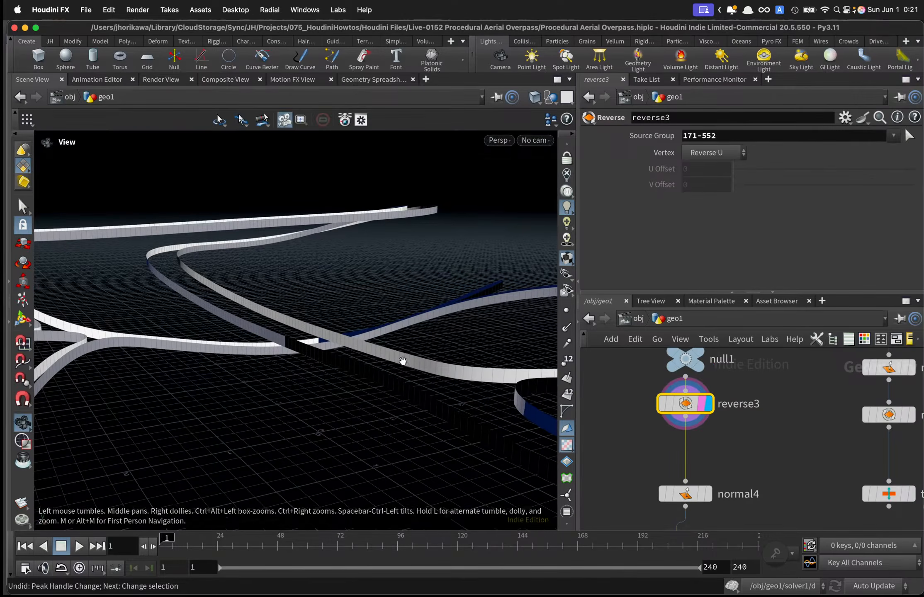
Move normal4 up closer to reverse3, display it, and inspect the strip at the reversal boundary.
left_click_drag(696, 493, 697, 456)
left_click(707, 455)
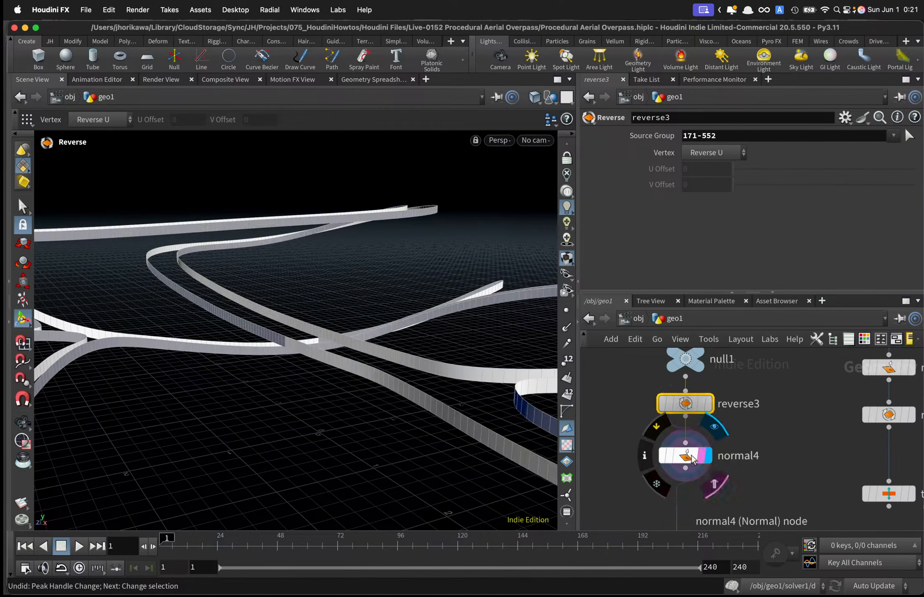
left_click(686, 455)
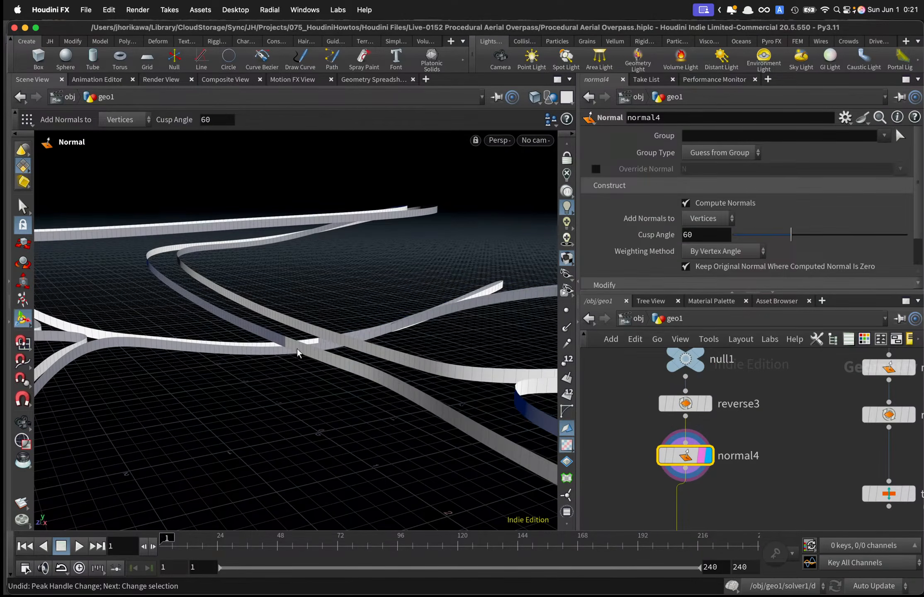
left_click_drag(311, 350, 294, 320, "alt")
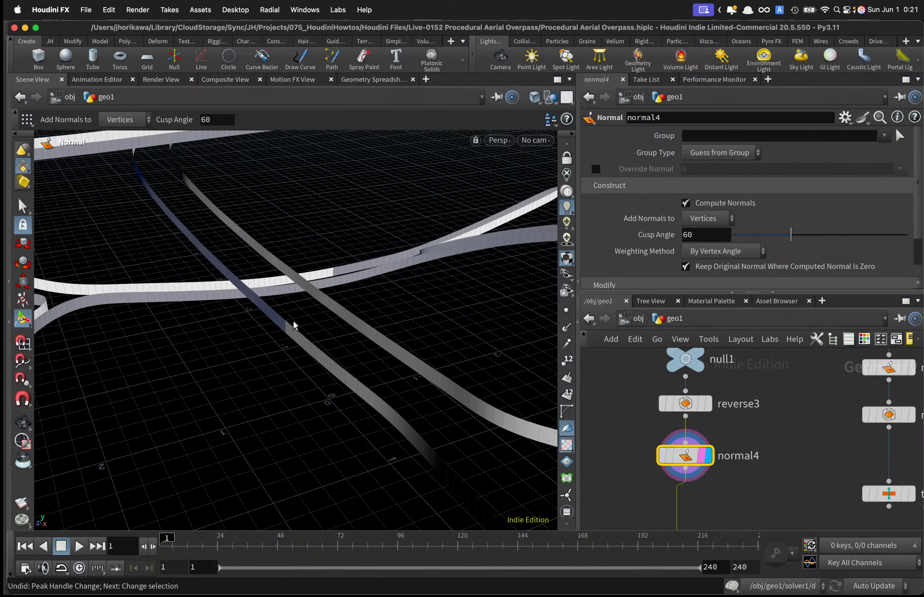
Align thicken2 directly below normal4 and save the scene file.
scroll(648, 404, "down", 3)
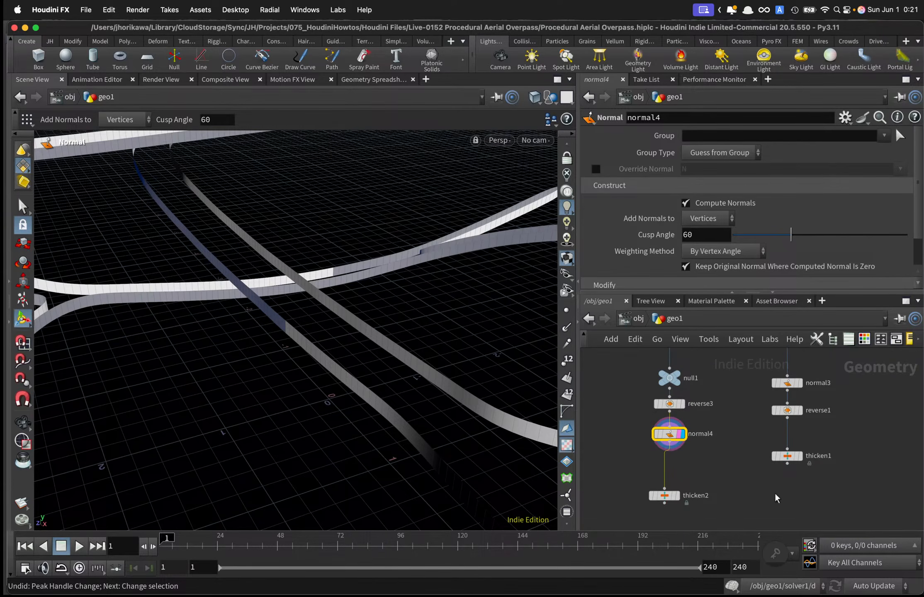
scroll(683, 494, "down", 3)
scroll(679, 496, "up", 3)
left_click_drag(673, 497, 678, 497)
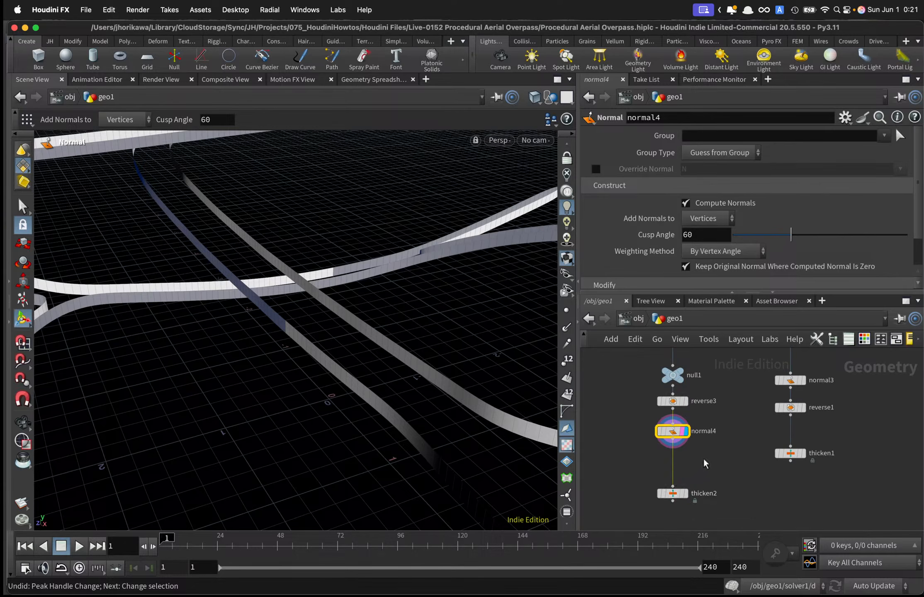
key("super+s")
scroll(708, 454, "up", 10)
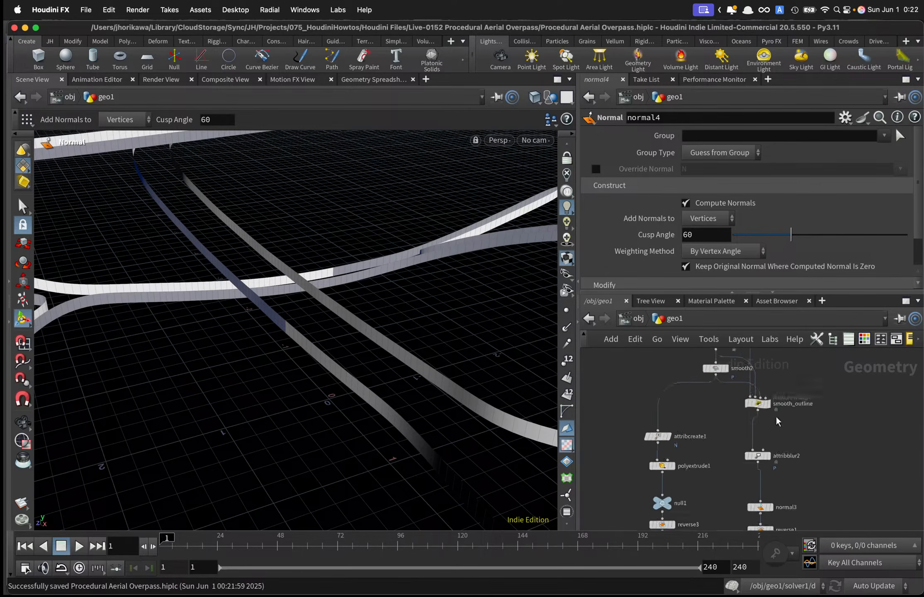
Locate smooth2 above the extrusion branch in the network and display its output.
scroll(733, 446, "up", 3)
middle_click_drag(777, 421, 721, 354)
scroll(730, 448, "down", 2)
middle_click_drag(689, 475, 700, 405)
scroll(682, 425, "up", 3)
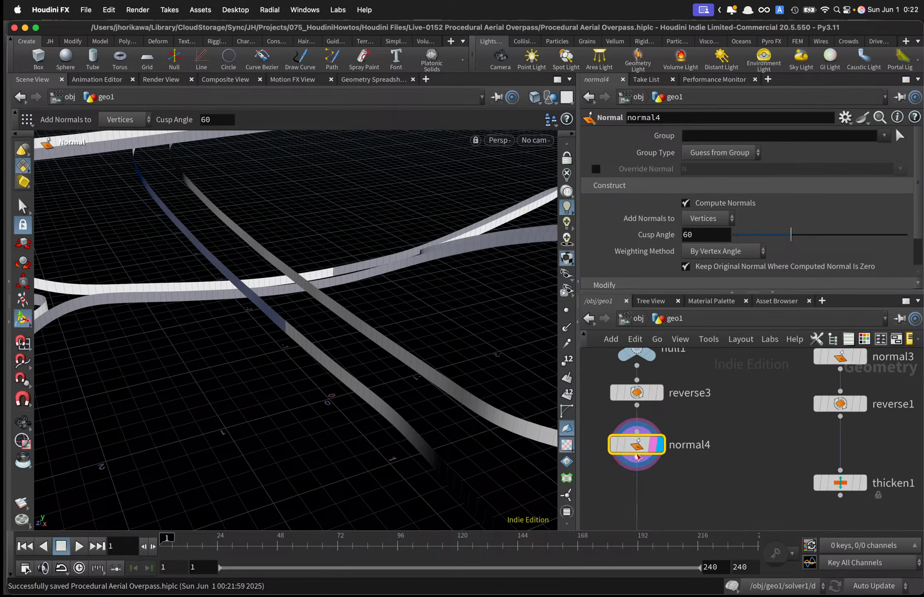
left_click_drag(637, 453, 637, 451)
scroll(661, 466, "down", 6)
middle_click_drag(694, 418, 700, 466)
scroll(707, 385, "up", 5)
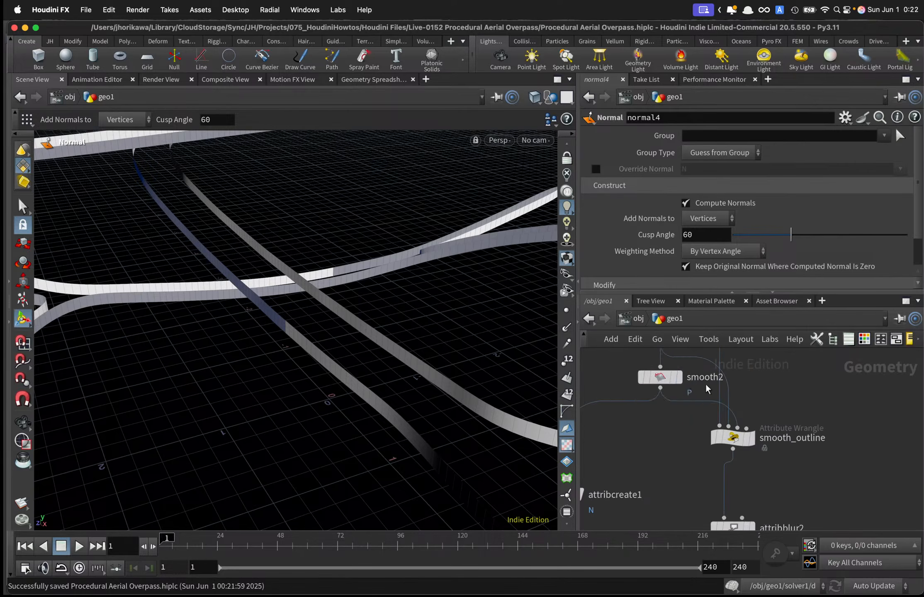
left_click(675, 378)
scroll(669, 435, "down", 3)
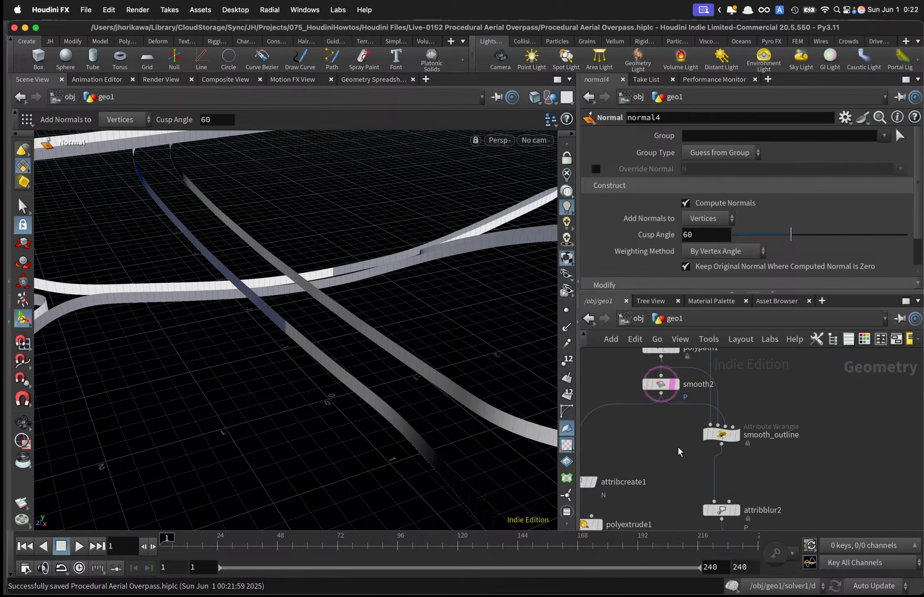
Display attribblur2 and inspect the road surface at a low angle.
scroll(684, 431, "down", 6)
left_click(743, 401)
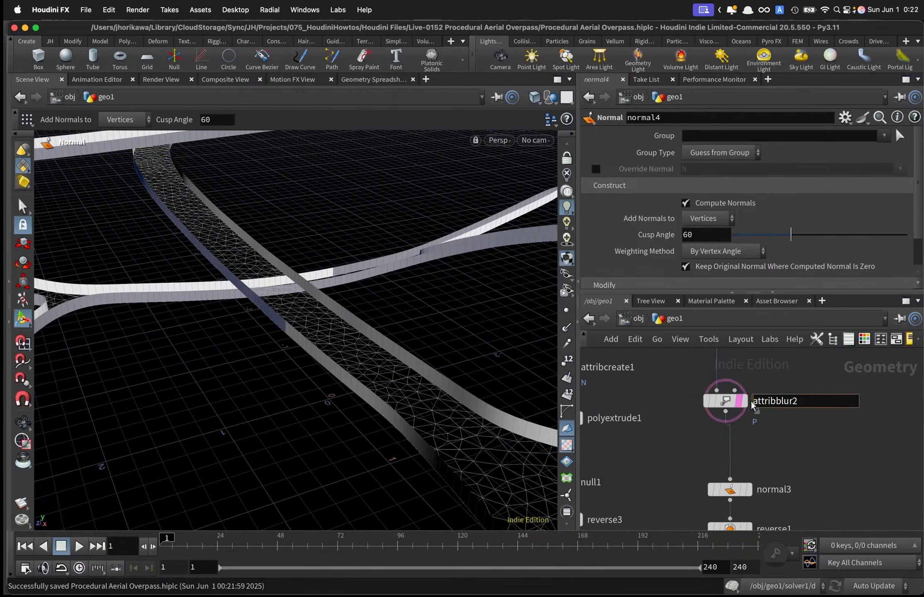
left_click(742, 400)
key("Escape")
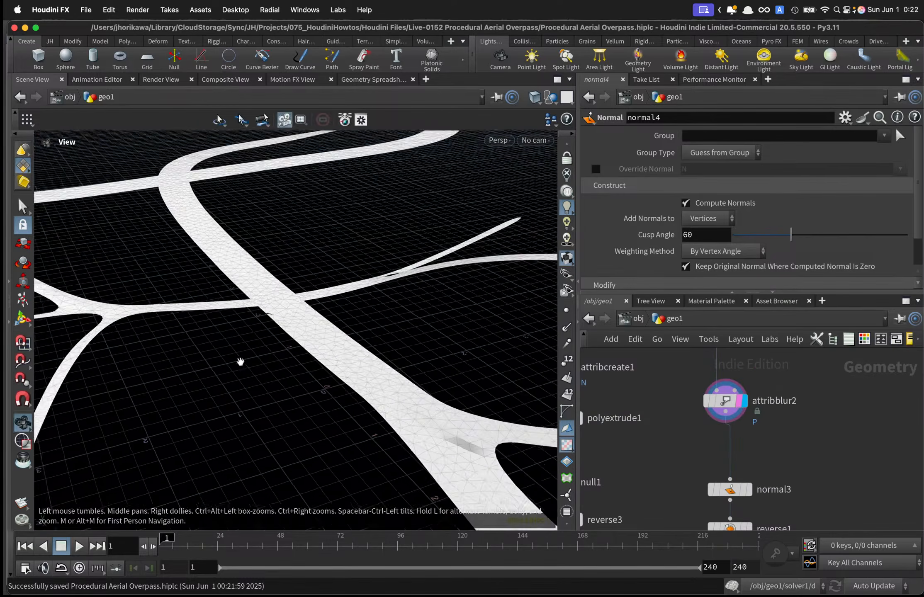
left_click_drag(241, 362, 251, 338, "alt")
Select and display normal3, and inspect the road surface shading from a higher viewpoint.
scroll(659, 423, "down", 4)
middle_click_drag(668, 448, 694, 409)
scroll(709, 421, "up", 4)
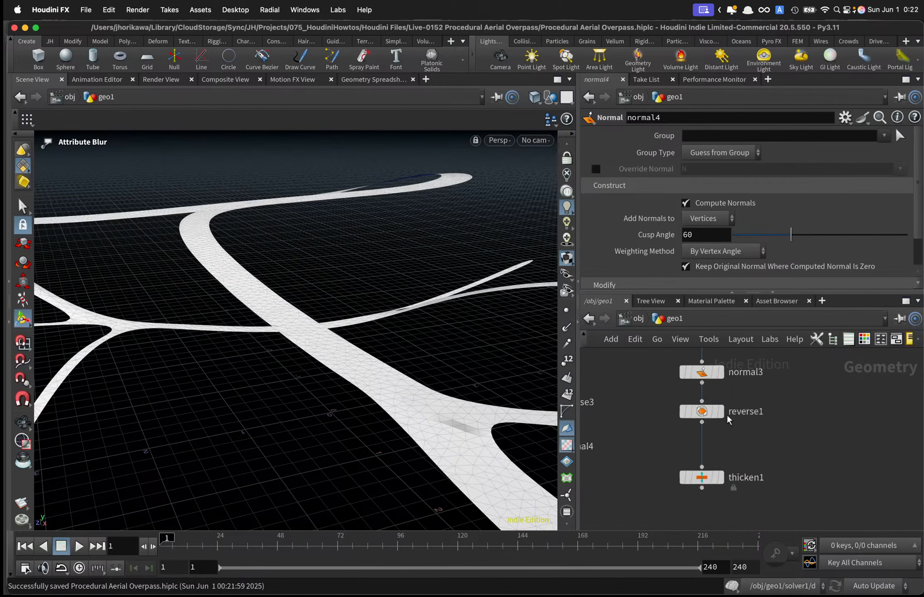
scroll(728, 412, "down", 4)
middle_click_drag(750, 391, 778, 443)
scroll(778, 443, "up", 4)
left_click(743, 414)
left_click(743, 458)
left_click(716, 436)
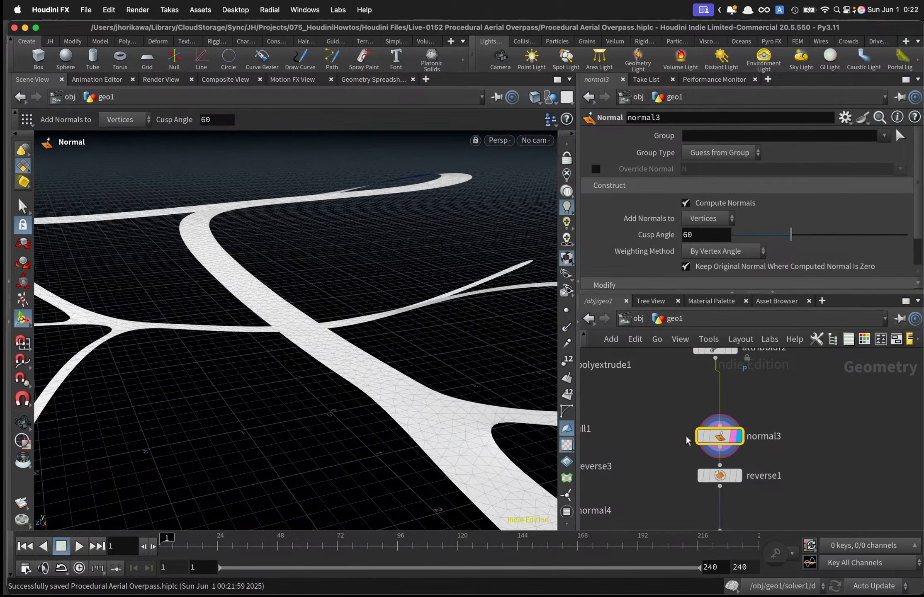
left_click_drag(259, 313, 346, 386, "alt")
middle_click_drag(347, 386, 282, 337, "alt")
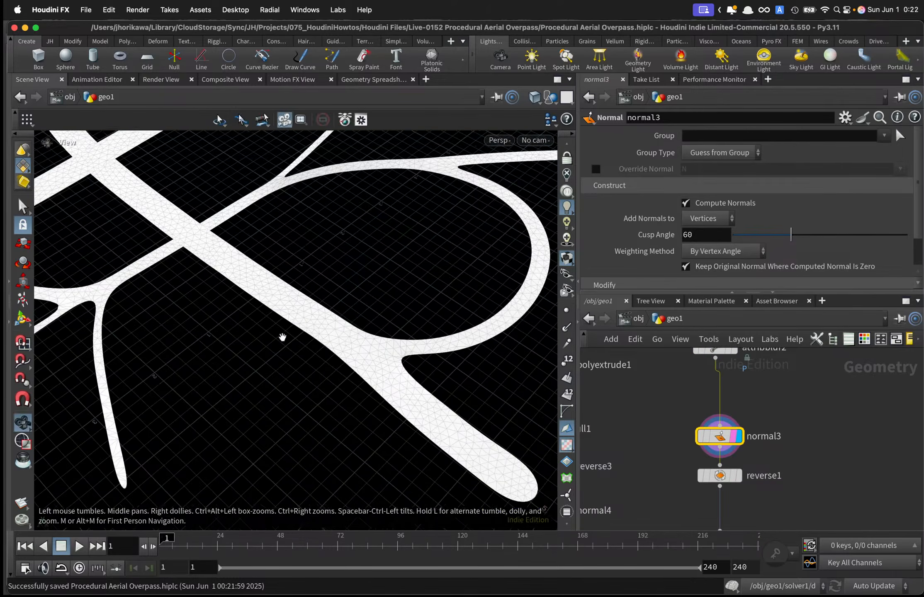
Display normal4 in the edge branch and inspect the extruded side strips at close range.
scroll(602, 438, "down", 4)
middle_click_drag(602, 439, 720, 428)
scroll(698, 445, "up", 4)
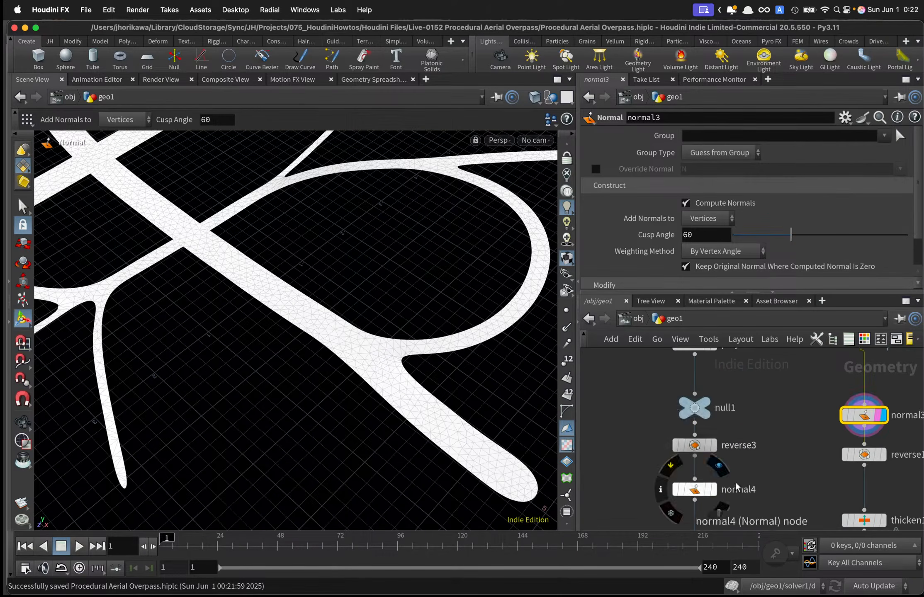
middle_click_drag(738, 487, 729, 410)
scroll(729, 409, "up", 1)
left_click(707, 441)
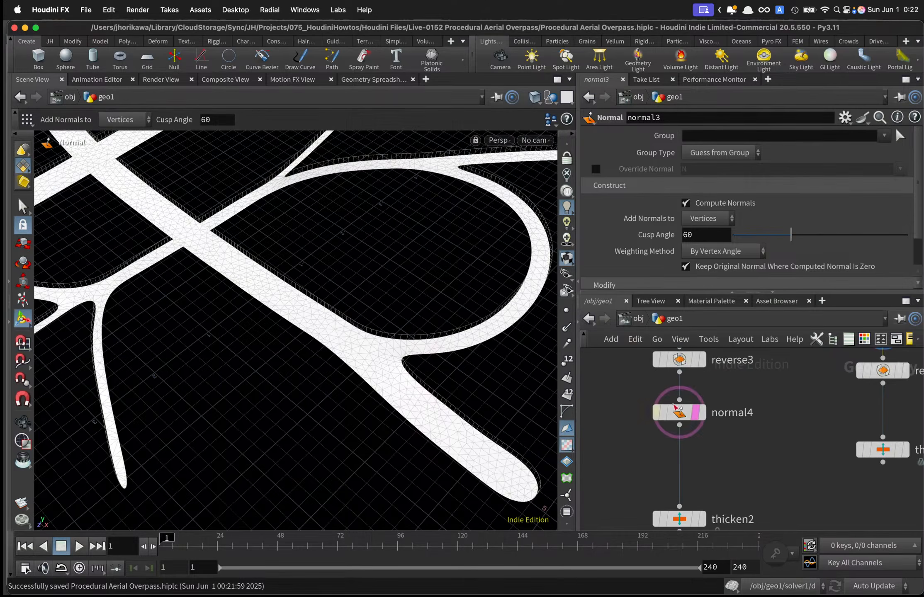
left_click(703, 413)
scroll(400, 352, "up", 3)
left_click_drag(402, 357, 429, 292, "alt")
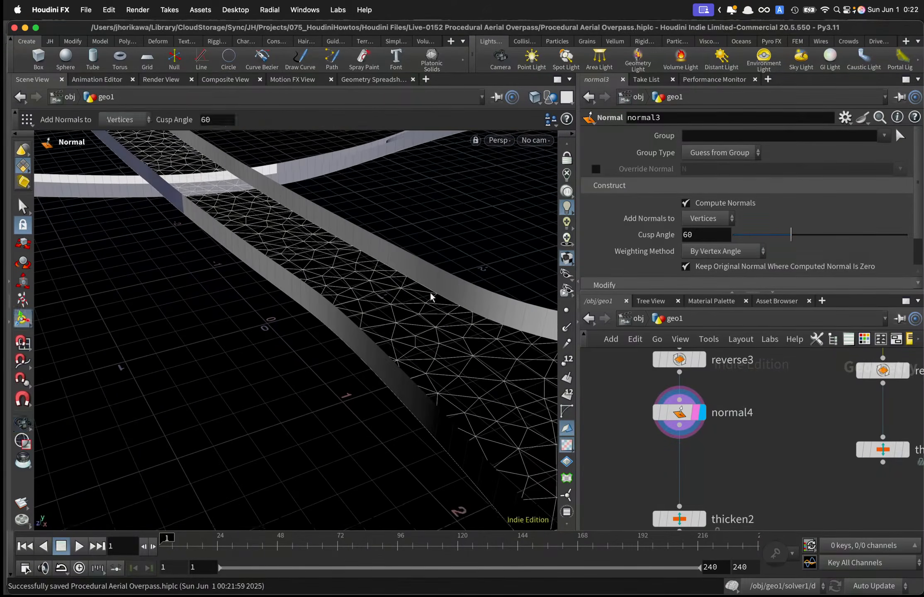
left_click_drag(362, 297, 344, 345, "alt")
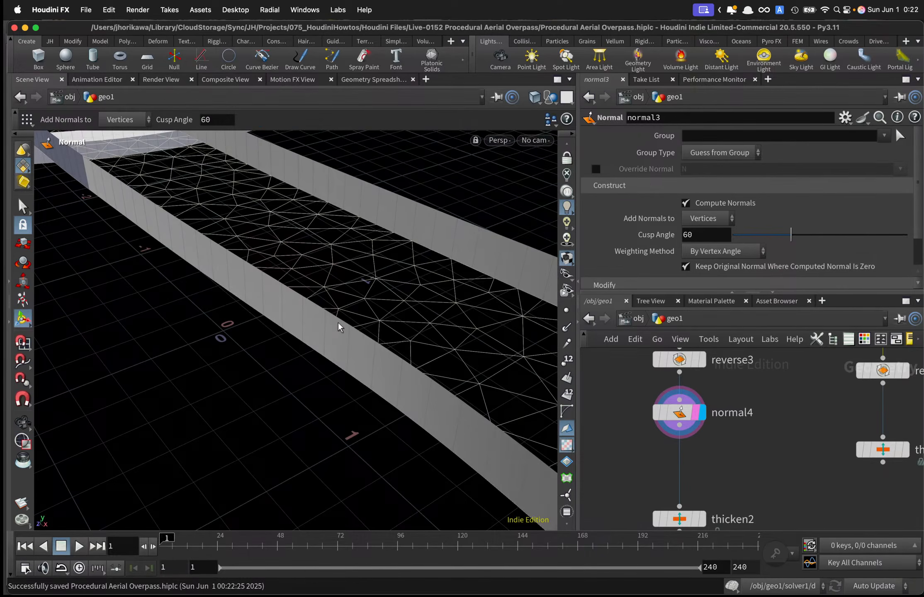
mouse_move(331, 328)
left_mouse_down("alt")
mouse_move(326, 320)
mouse_move(346, 316)
mouse_move(326, 323)
left_mouse_up("alt")
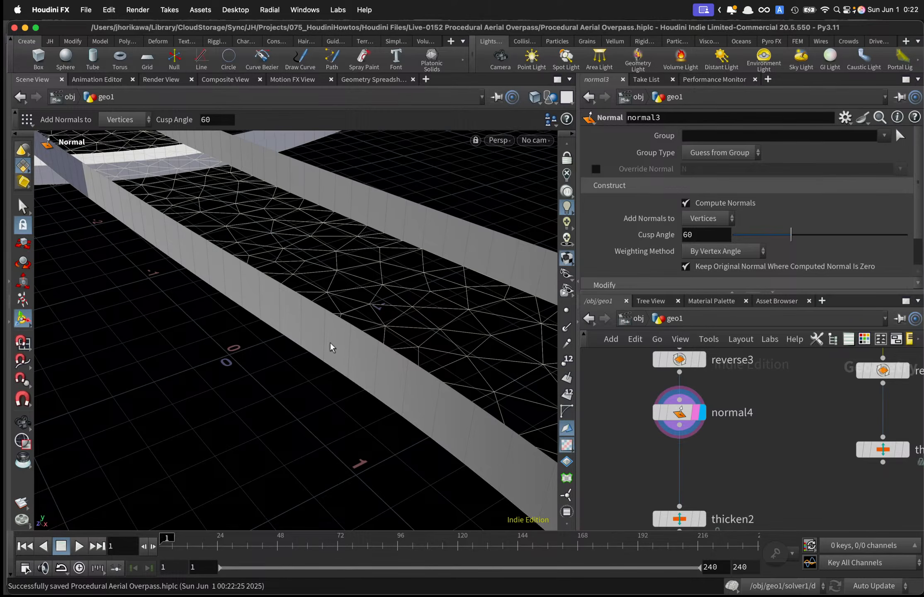
left_click_drag(330, 343, 332, 340, "alt")
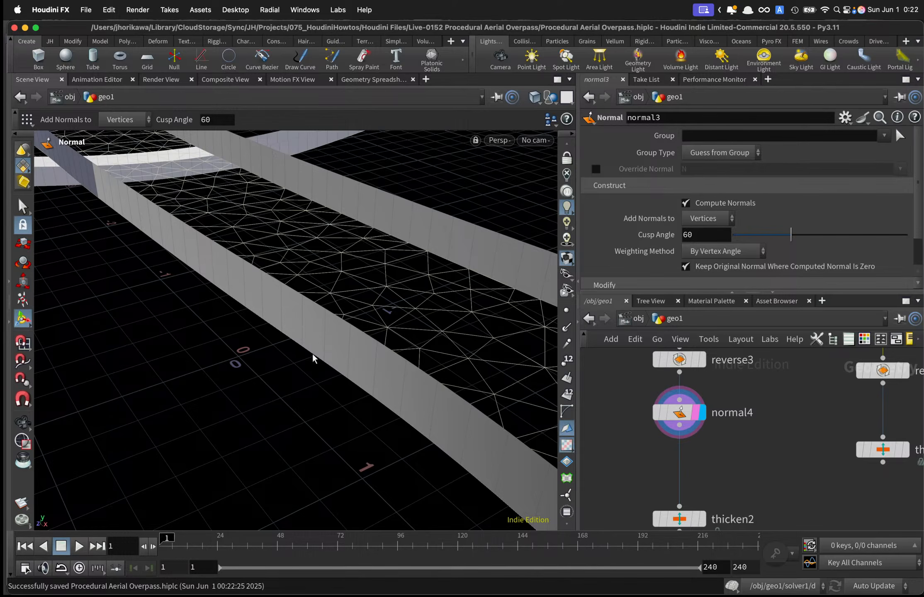
Turn on the primitive normals display and examine which way the normals point along the side strip.
left_click(567, 380)
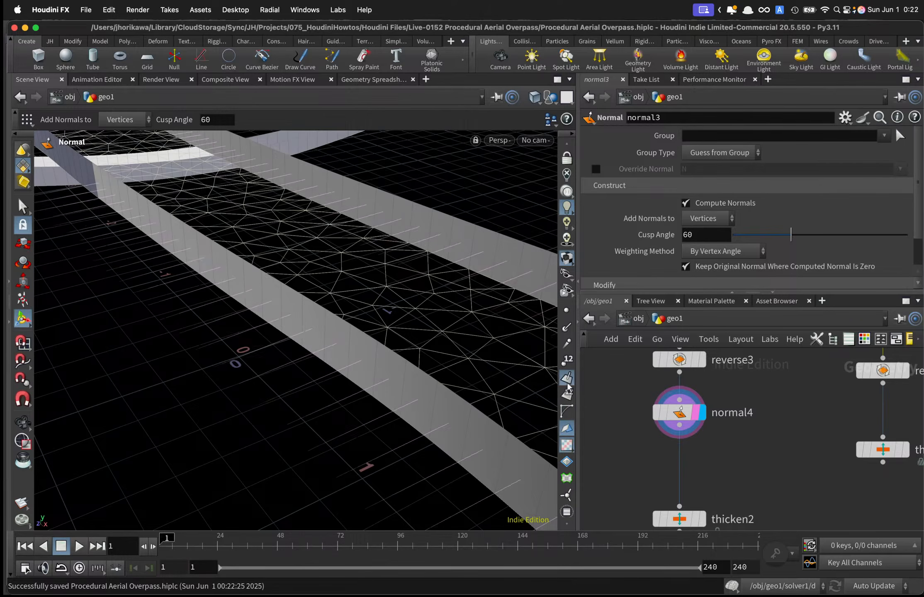
left_click_drag(274, 316, 343, 345, "alt")
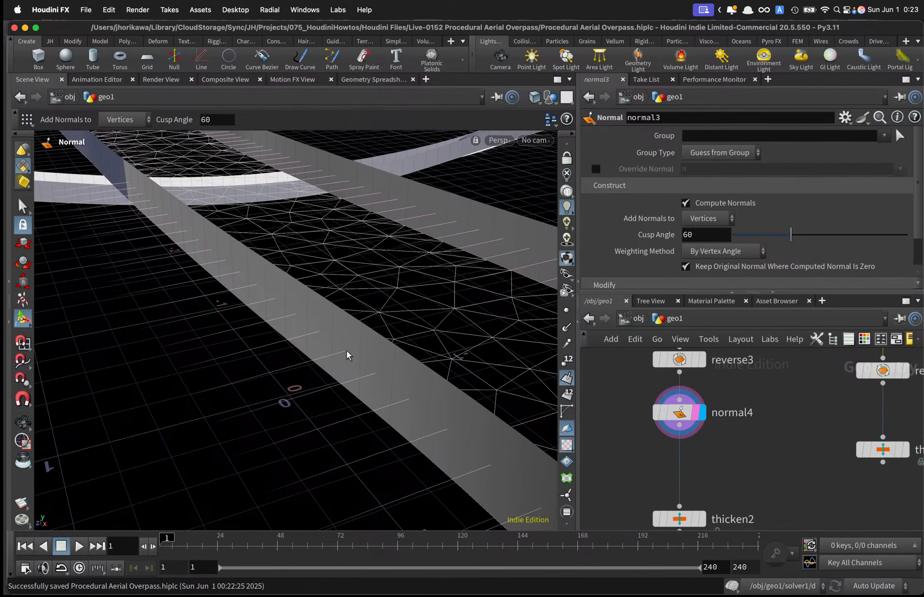
left_click_drag(359, 351, 335, 351, "alt")
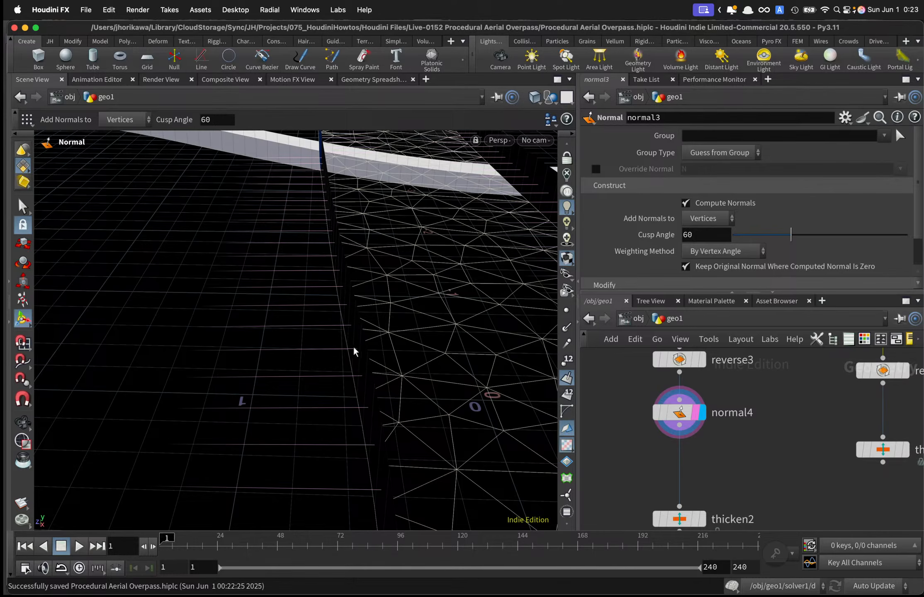
left_click_drag(353, 350, 284, 350, "alt")
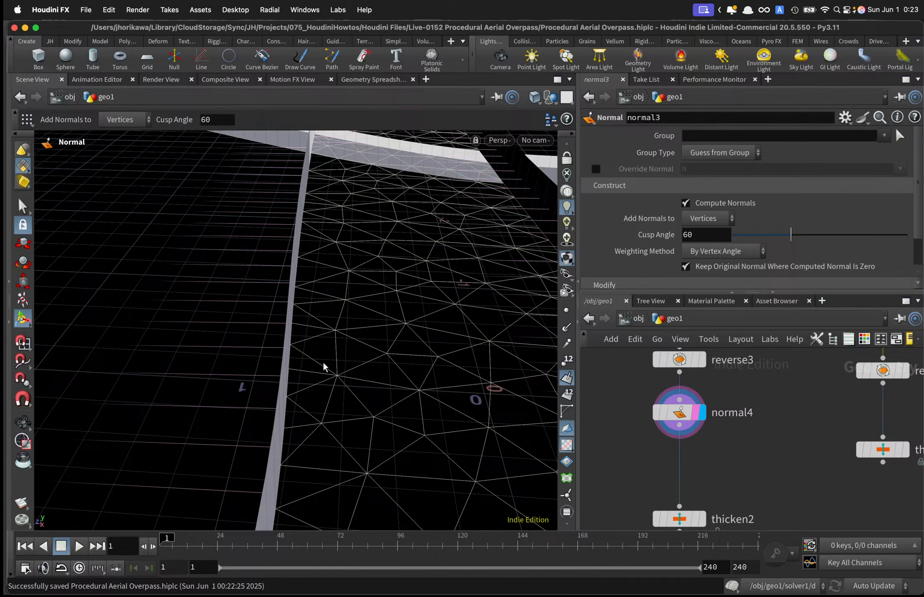
key("Escape")
mouse_move(336, 323)
left_mouse_down()
mouse_move(301, 323)
mouse_move(350, 324)
left_mouse_up()
key("Return")
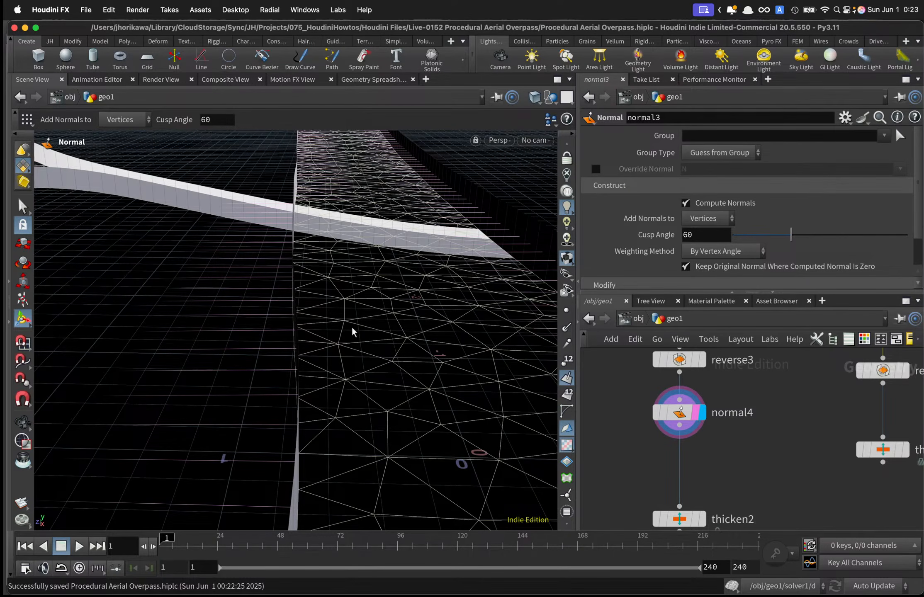
Examine the primitive normals on both sides of the strip's reversal boundary at a low angle.
key("Escape")
left_click_drag(351, 327, 305, 344)
key("Return")
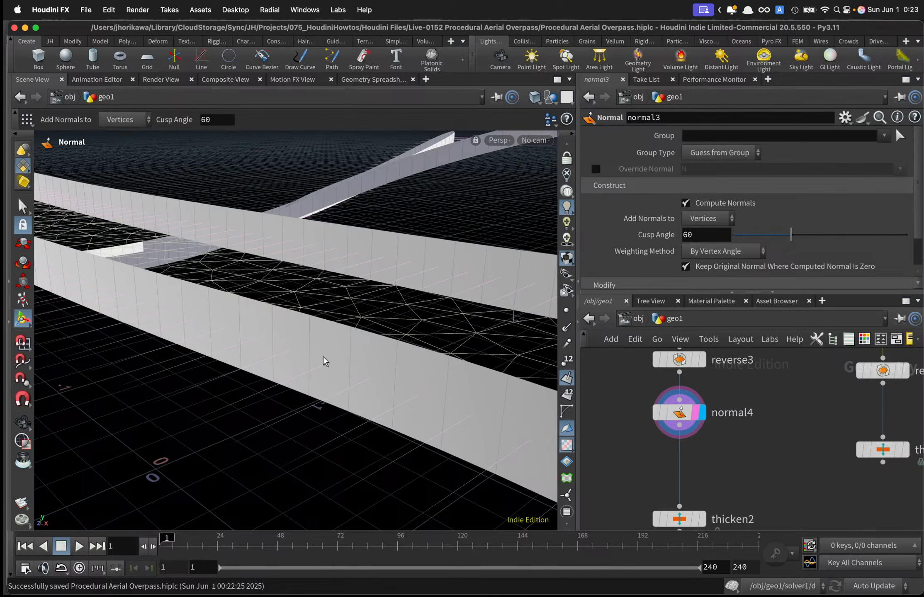
key("Escape")
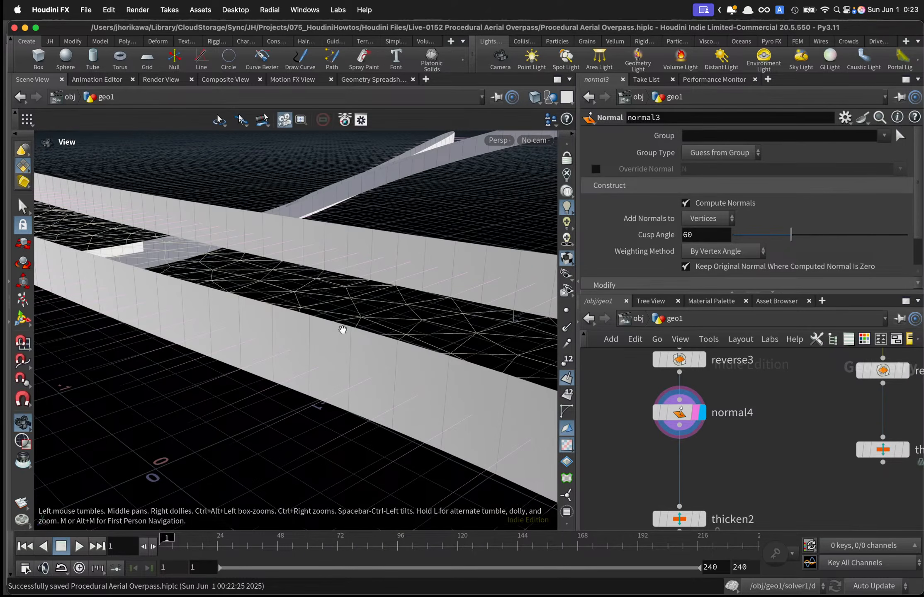
mouse_move(340, 327)
left_mouse_down()
mouse_move(229, 327)
mouse_move(277, 372)
mouse_move(421, 344)
left_mouse_up()
left_click_drag(297, 366, 407, 352)
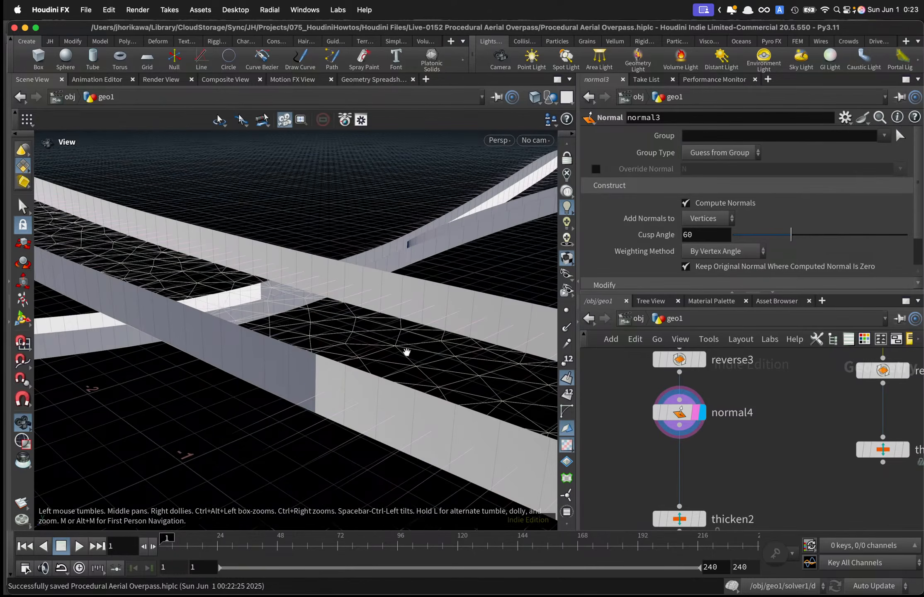
key("Return")
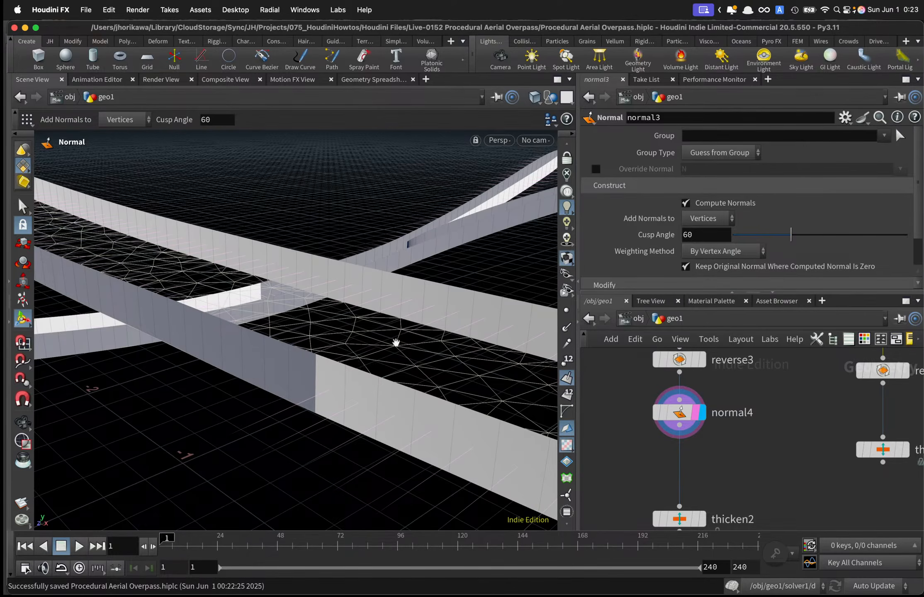
key("Escape")
left_click_drag(392, 340, 329, 254)
key("Return")
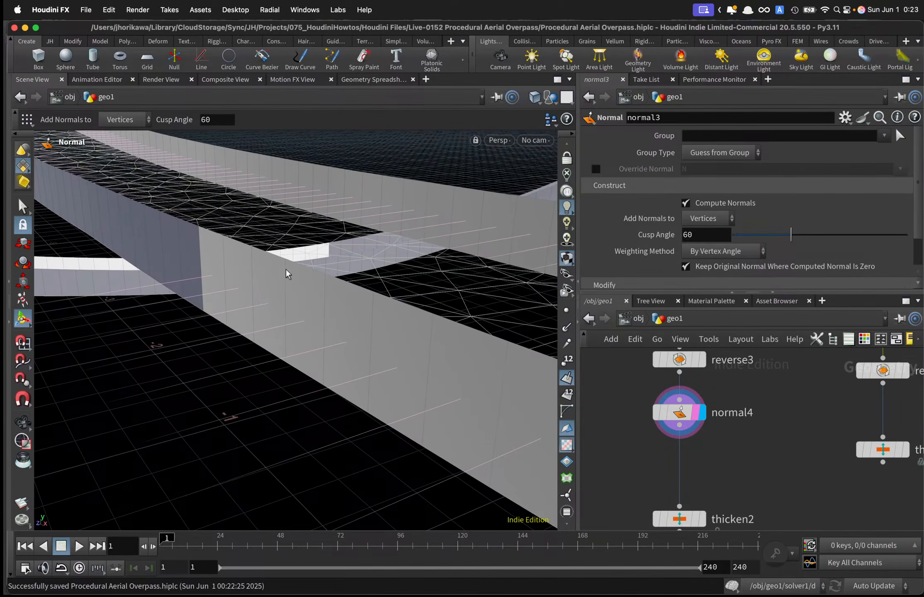
left_click_drag(286, 270, 451, 292)
key("Escape")
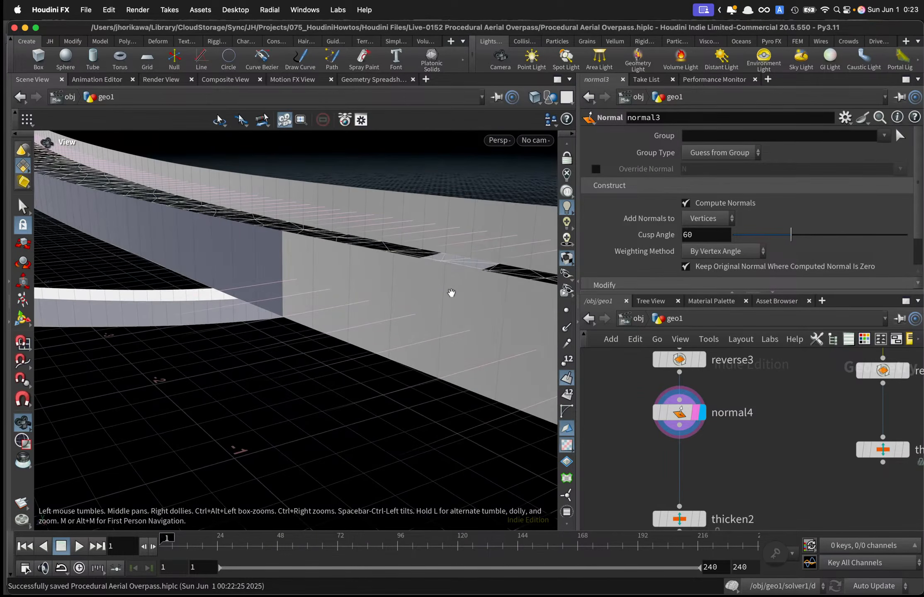
key("Return")
key("Escape")
left_click_drag(288, 247, 327, 336)
key("Return")
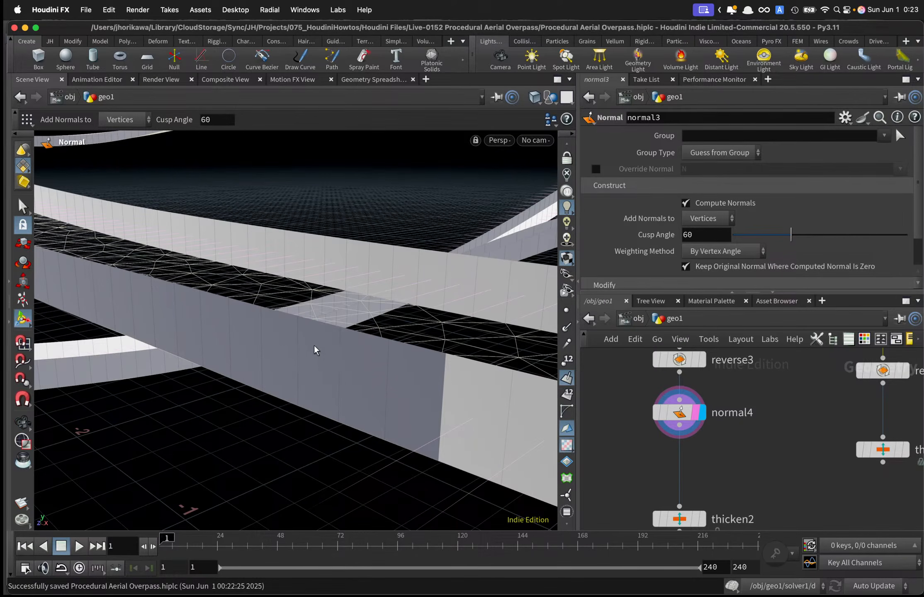
Examine the primitive normals along the neighbouring branch edges and across the wider overpass.
key("Escape")
left_click_drag(302, 349, 365, 308)
key("Return")
key("Escape")
key("Return")
key("Escape")
key("Return")
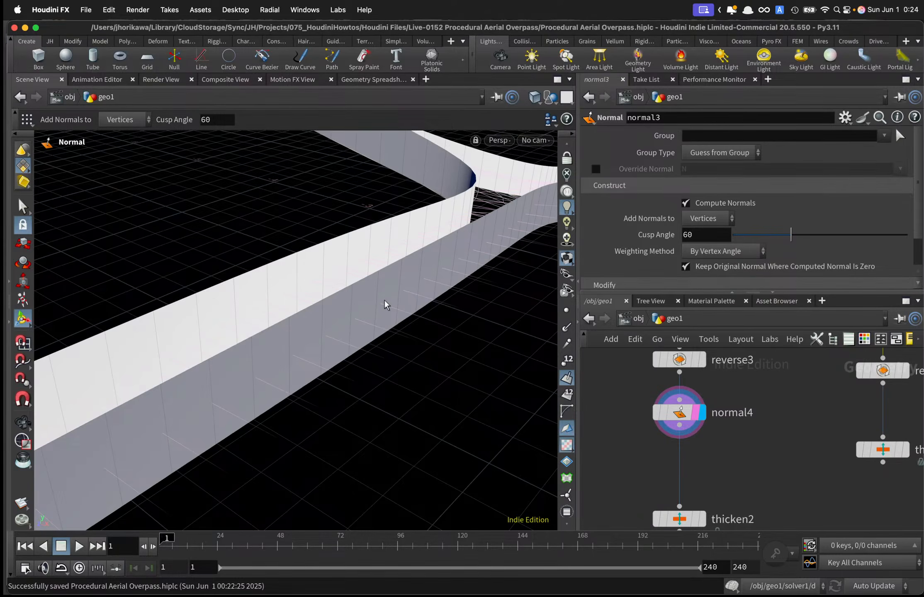
key("Escape")
left_click_drag(429, 262, 265, 250)
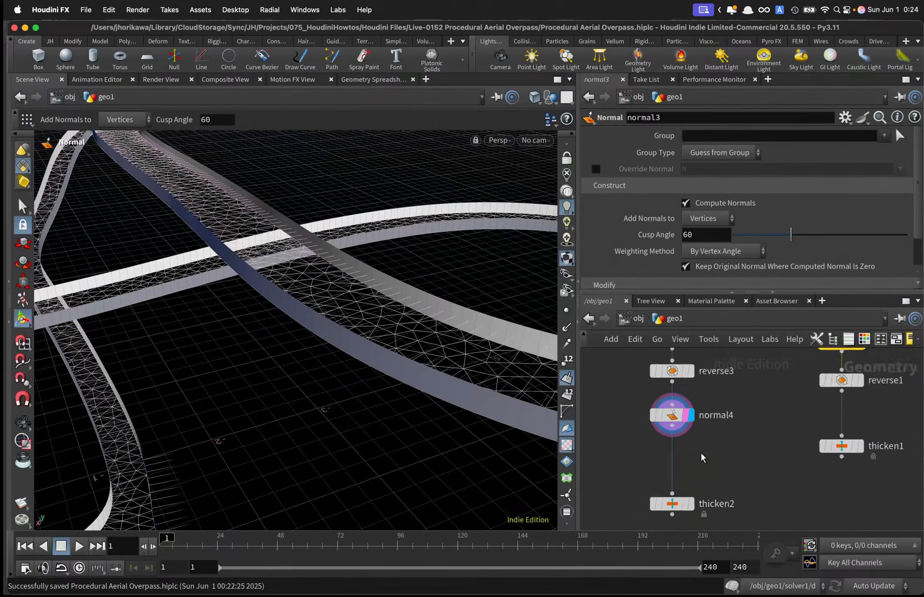
Insert a Primitive Wrangle node between normal4 and thicken2.
key("Tab")
type("primitivew")
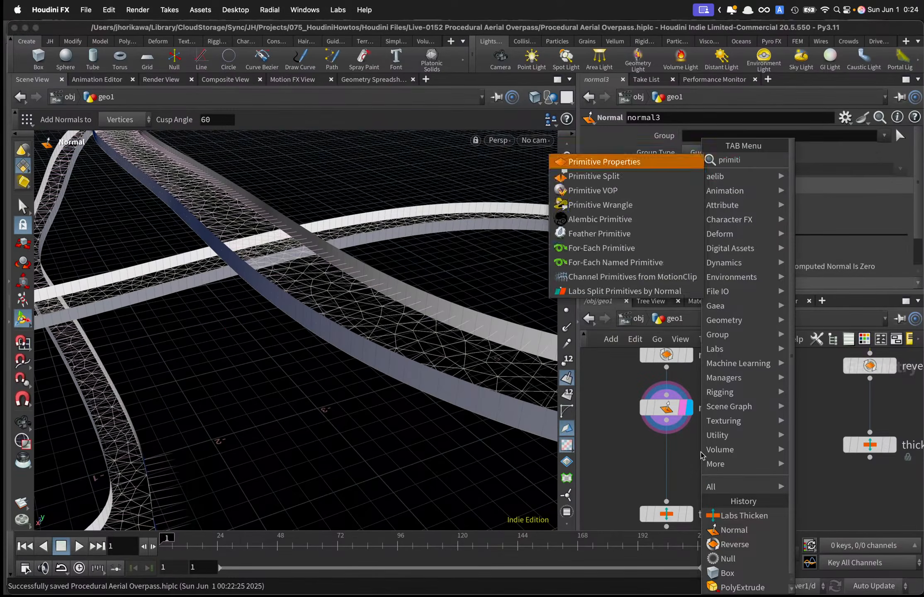
key("Return")
left_click(701, 454)
left_click_drag(701, 454, 674, 461)
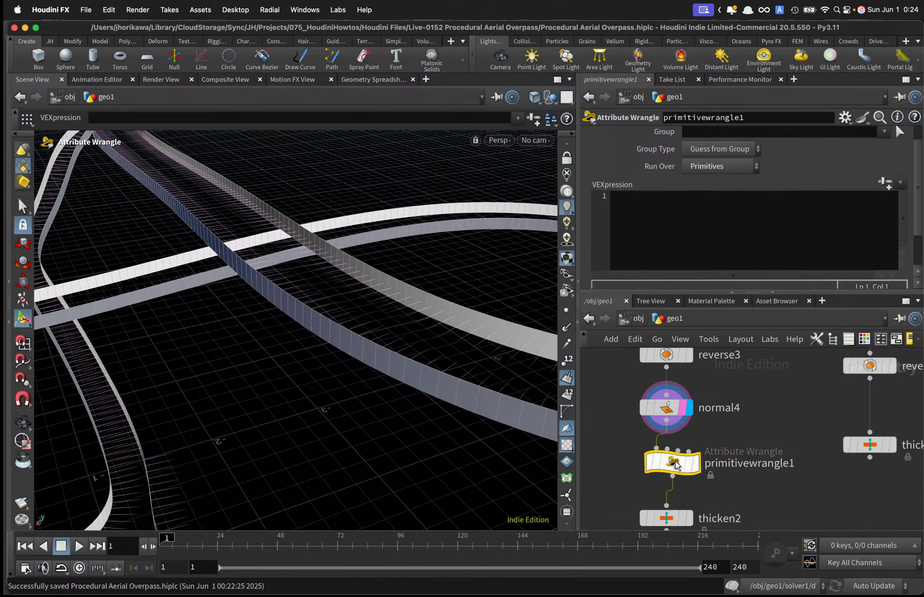
Set normal4 to add its normals to Primitives.
left_click(667, 408)
left_click(694, 217)
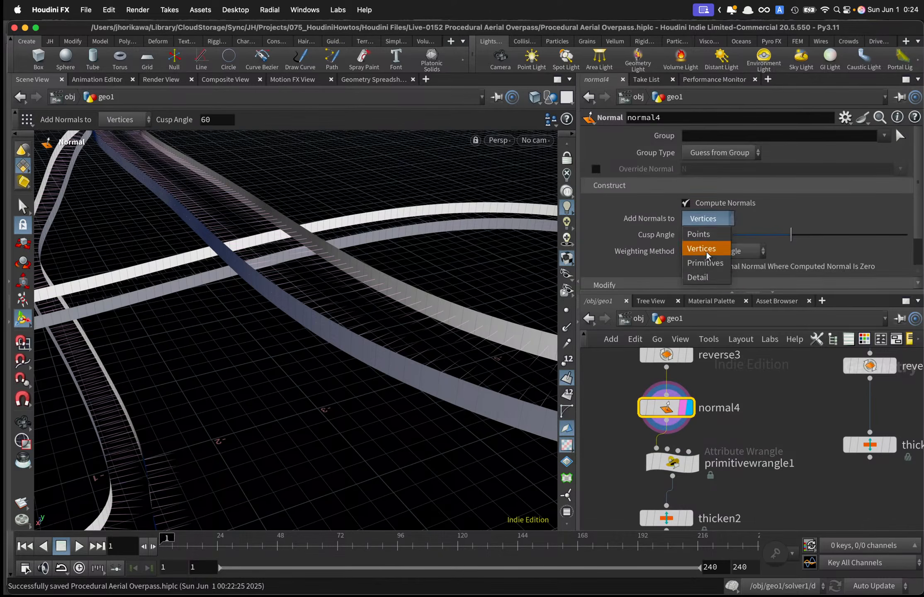
left_click(707, 264)
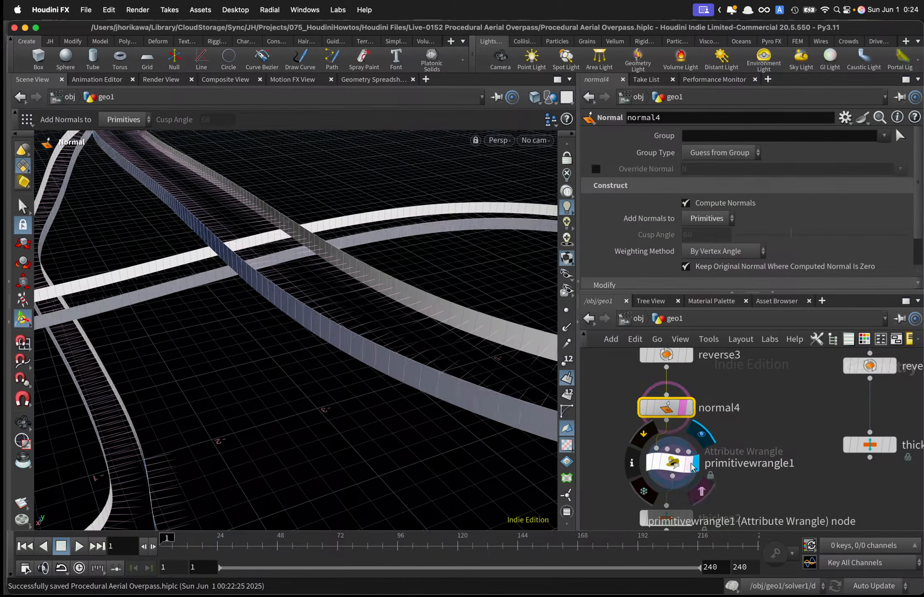
Display primitivewrangle1, align it between normal4 and thicken2 with more spacing, and inspect the strip normals.
left_click(673, 462)
scroll(678, 448, "down", 3)
left_click_drag(675, 467, 675, 487)
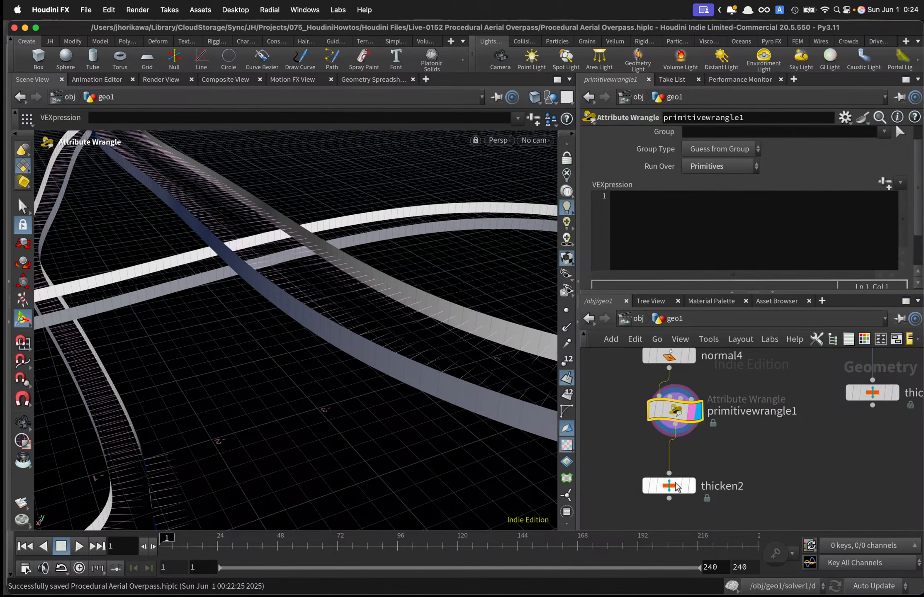
left_click_drag(677, 418, 671, 421)
right_click_drag(446, 304, 413, 258, "alt")
left_click_drag(413, 258, 204, 369, "alt")
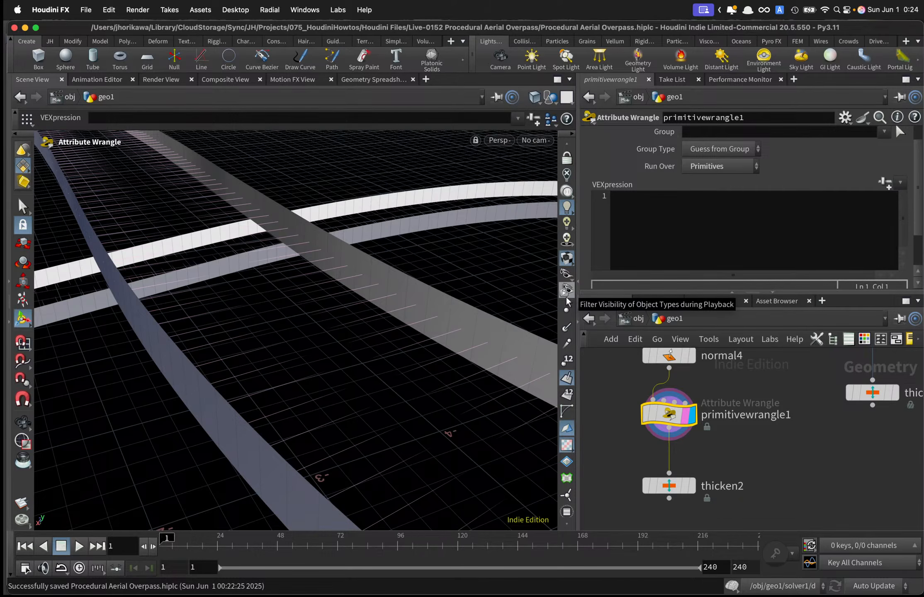
Display reverse1 and normal3 in turn to compare the road surface's face directions and normals.
scroll(750, 466, "down", 5)
middle_click_drag(777, 420, 758, 515)
scroll(820, 417, "up", 4)
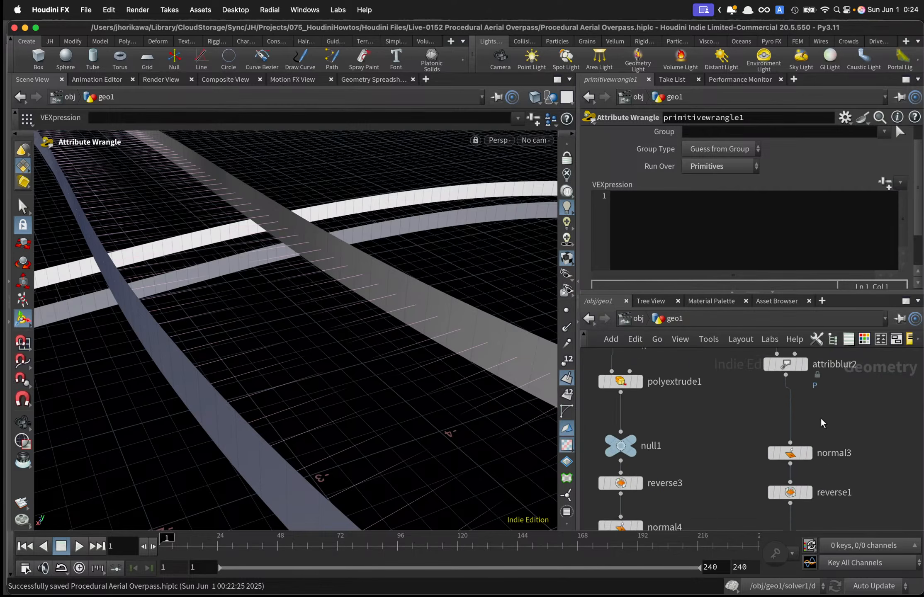
scroll(820, 418, "up", 2)
scroll(827, 475, "down", 4)
middle_click_drag(826, 474, 825, 404)
scroll(825, 404, "up", 4)
left_click(800, 440)
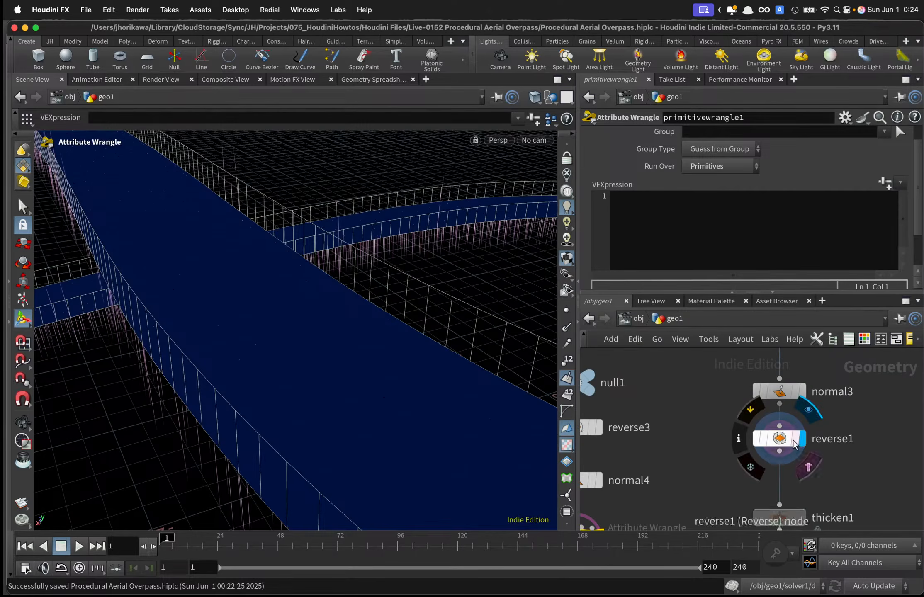
left_click(791, 394)
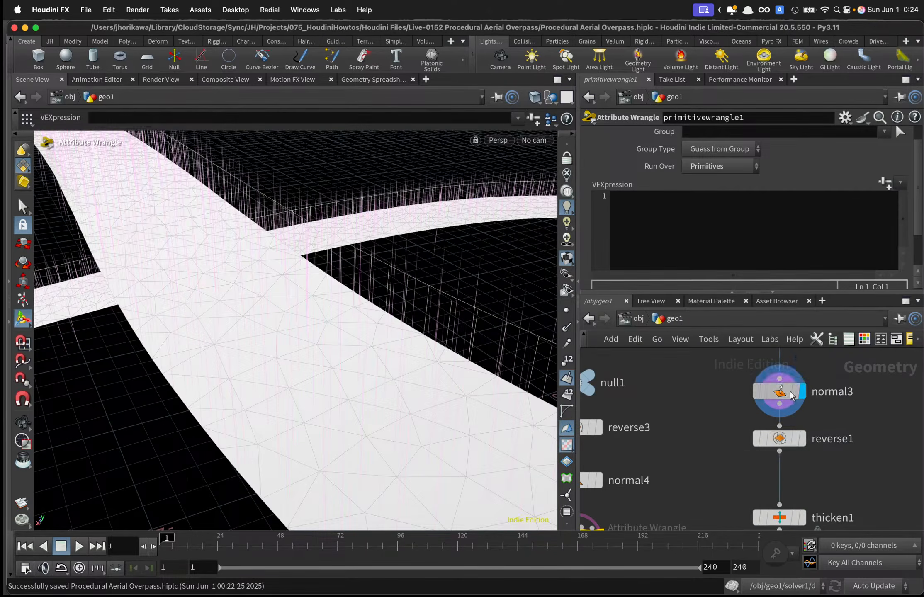
left_click(791, 395)
Connect normal3 to the second input of primitivewrangle1, hide the primitive normals, and display the wrangle.
scroll(680, 448, "down", 4)
middle_click_drag(681, 450, 742, 420)
scroll(742, 420, "up", 2)
left_click_drag(823, 381, 707, 491)
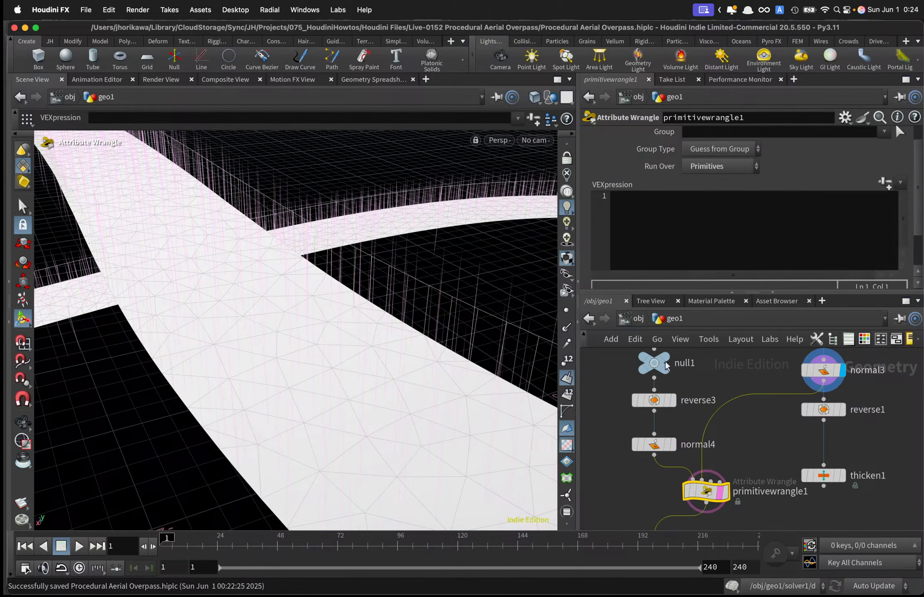
left_click(567, 379)
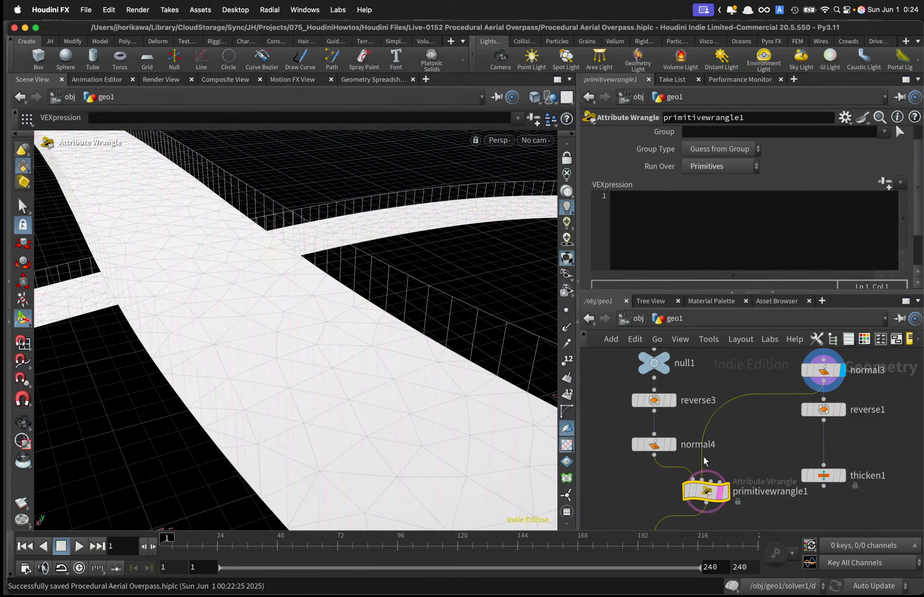
left_click(723, 492)
Start primitivewrangle1's VEX code with "vector pos = @P;" and "pos += @N * 0.01;" on separate lines.
left_click(697, 248)
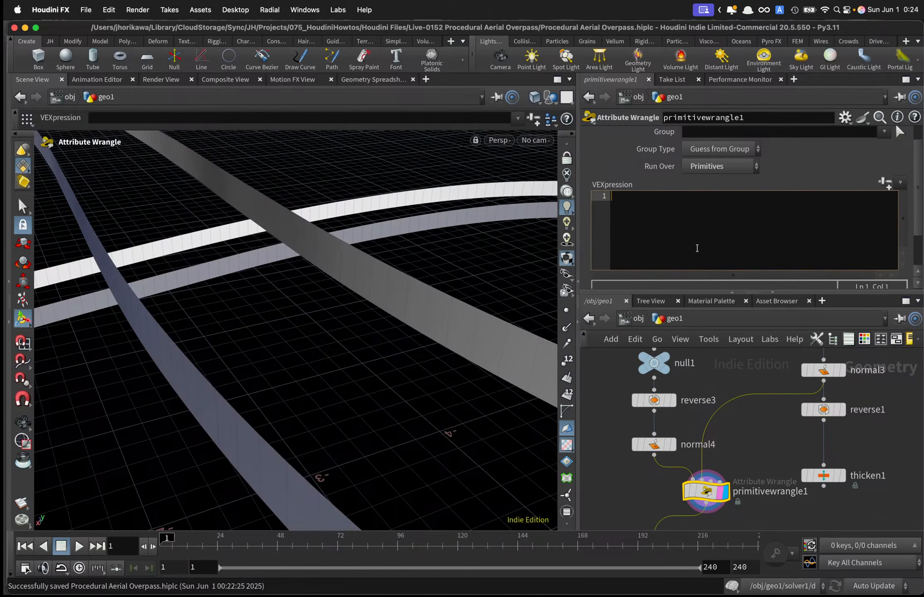
type("int pt")
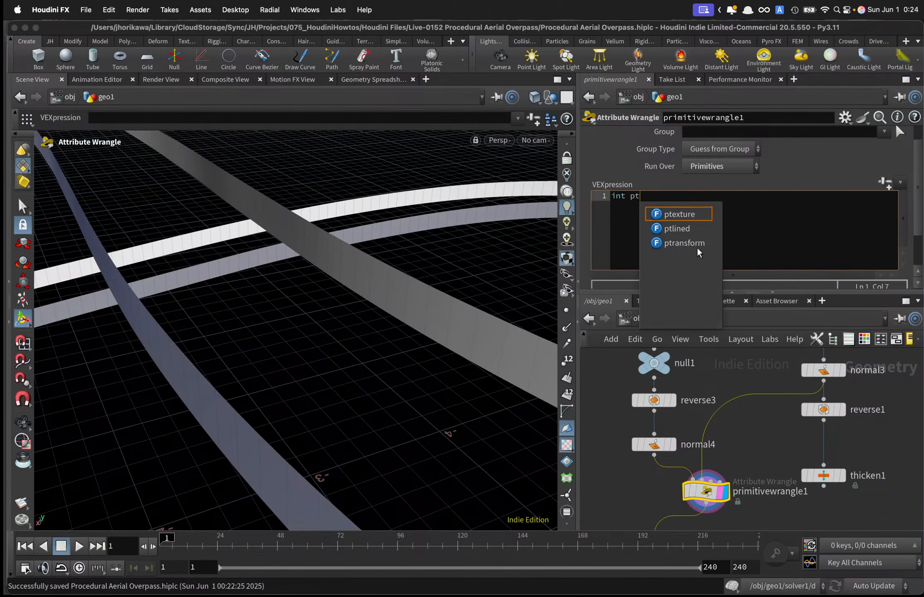
key("BackSpace")
key("BackSpace")
key("BackSpace")
key("BackSpace")
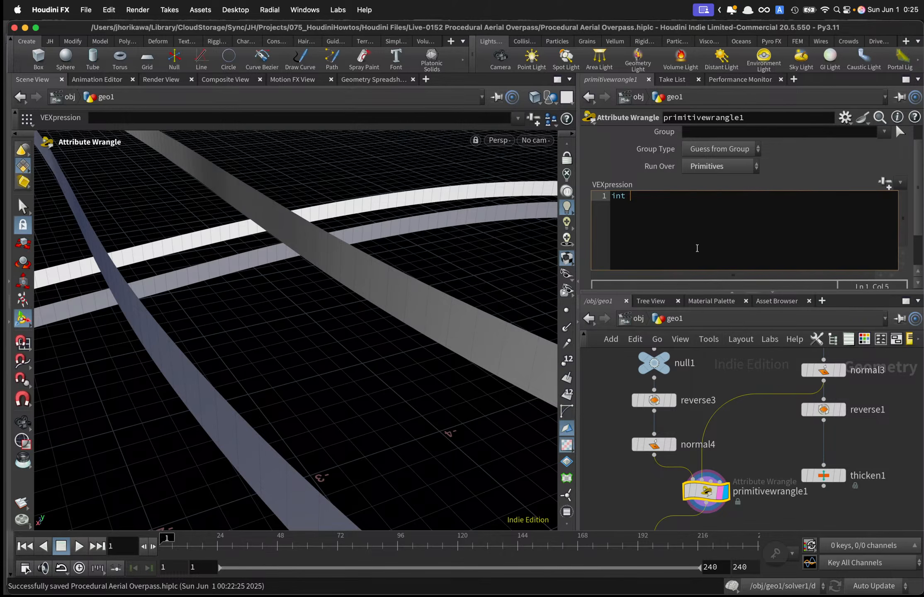
type("v")
key("BackSpace")
key("BackSpace")
type("vectro")
key("BackSpace")
key("BackSpace")
type("or@")
type("pos = @")
type("P;")
key("Return")
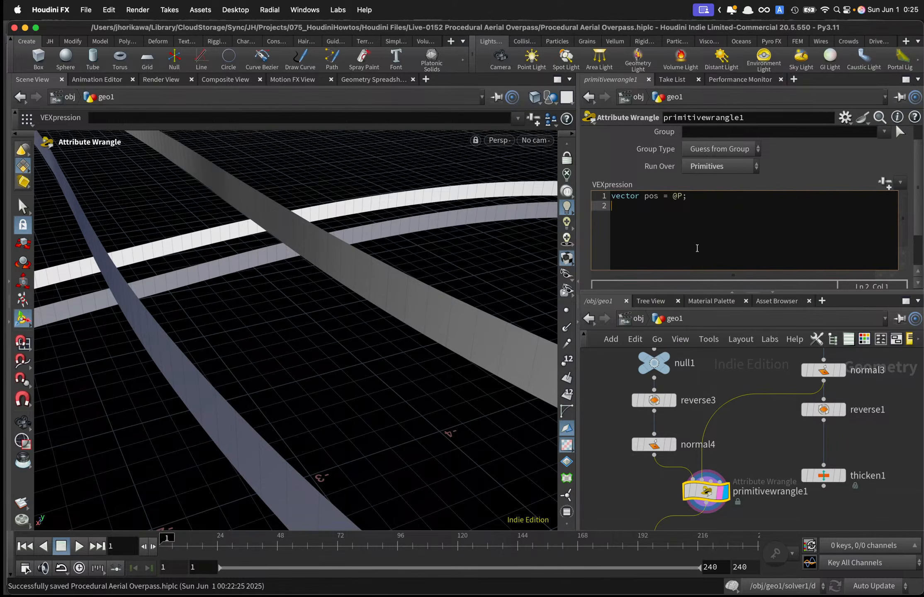
type("pos += @N * 0.01;")
key("Return")
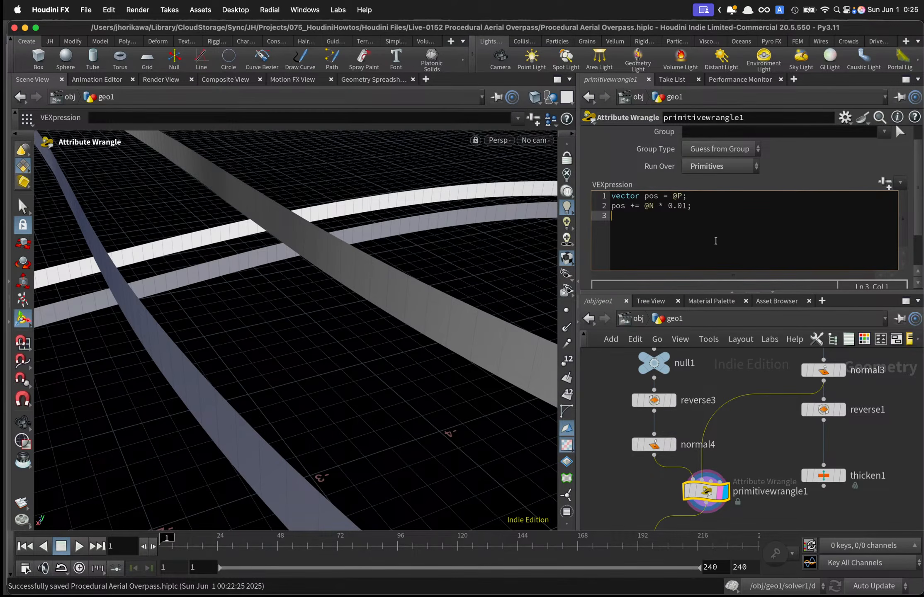
Below a blank line, add "int inter = intersect(1, pos, set(0, -1, 0) * chf("h"), interpos, uv);".
key("Return")
type("int inter = ")
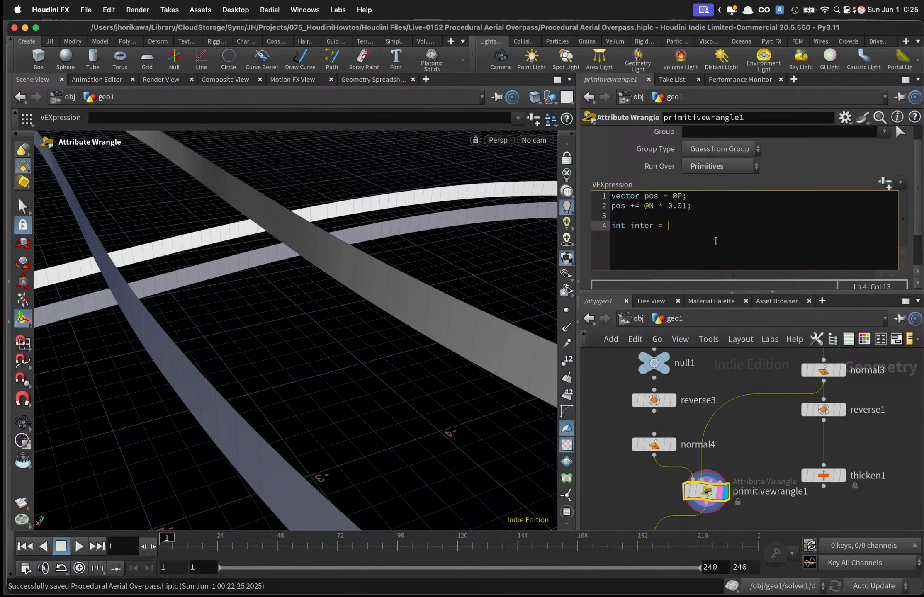
type("intersect(1, pos, set(0, -1, 0) * chf")
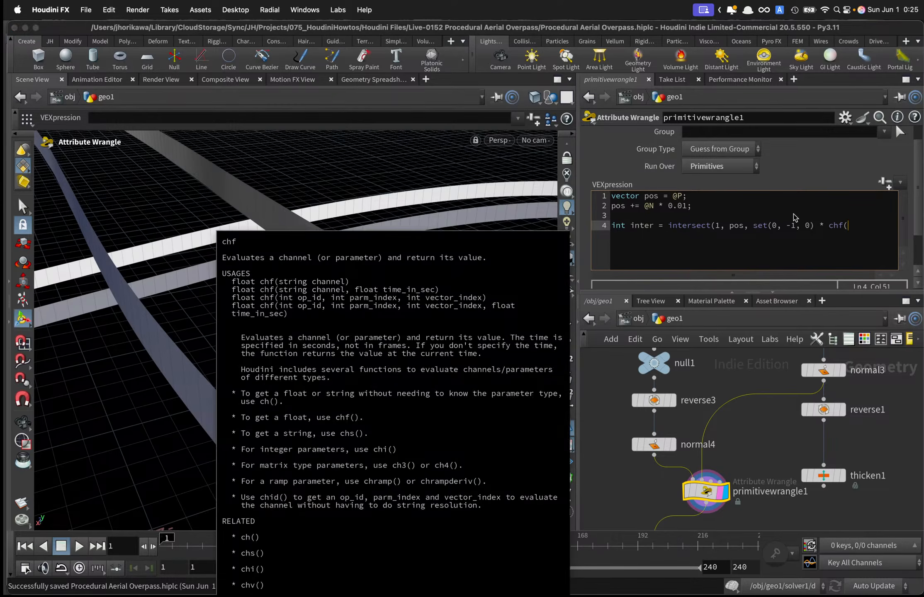
type("\"")
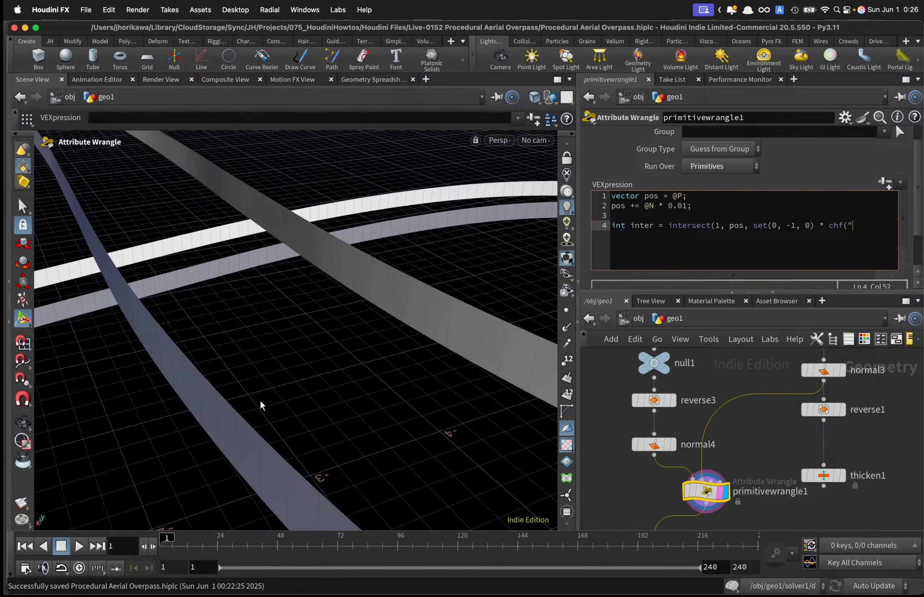
type("h\"), interpos, uv);")
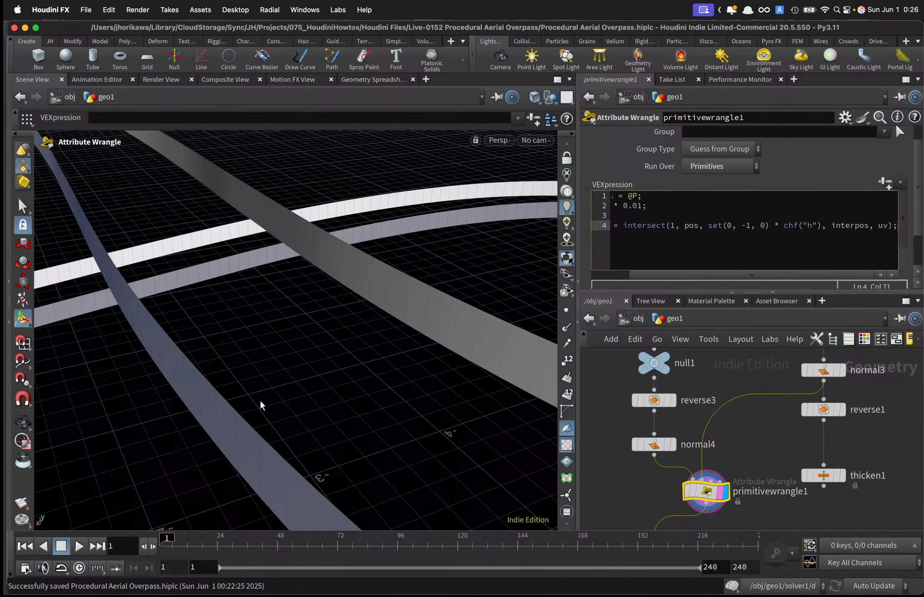
Create the wrangle's H parameter from the code and link it to polyextrude1's Distance with a relative reference.
left_click(885, 183)
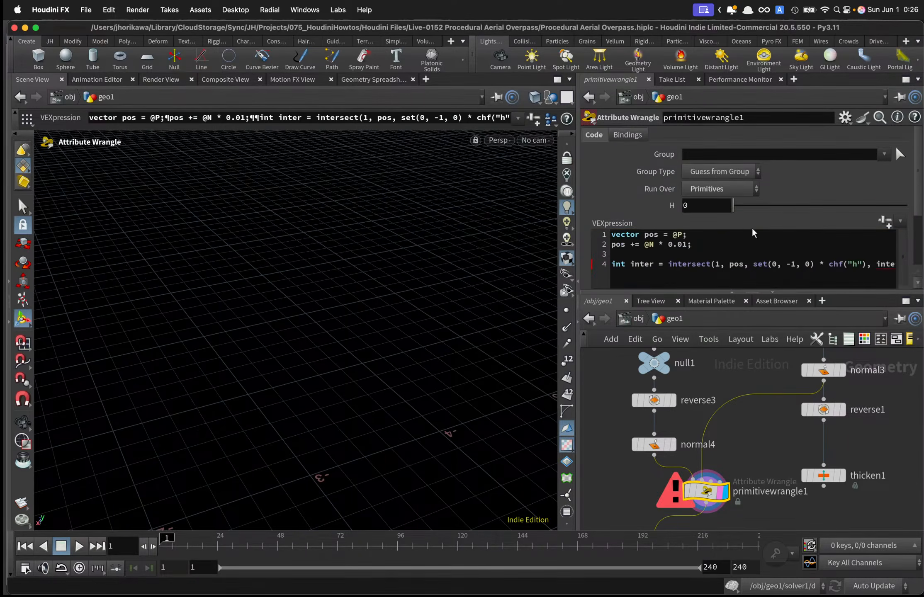
scroll(693, 435, "down", 3)
middle_click_drag(695, 354, 714, 476)
scroll(715, 478, "up", 2)
left_click(676, 462)
right_click(664, 202)
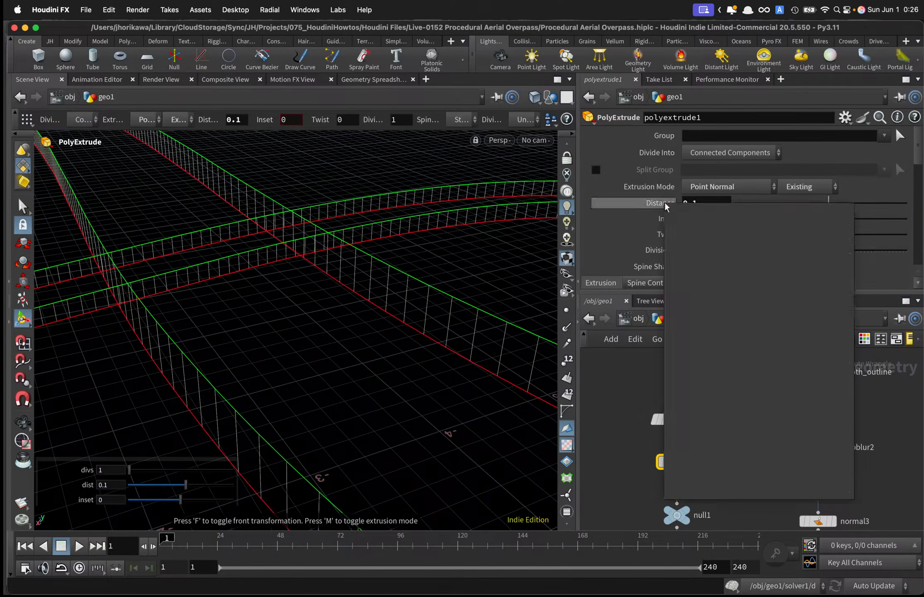
left_click(703, 306)
scroll(721, 415, "down", 5)
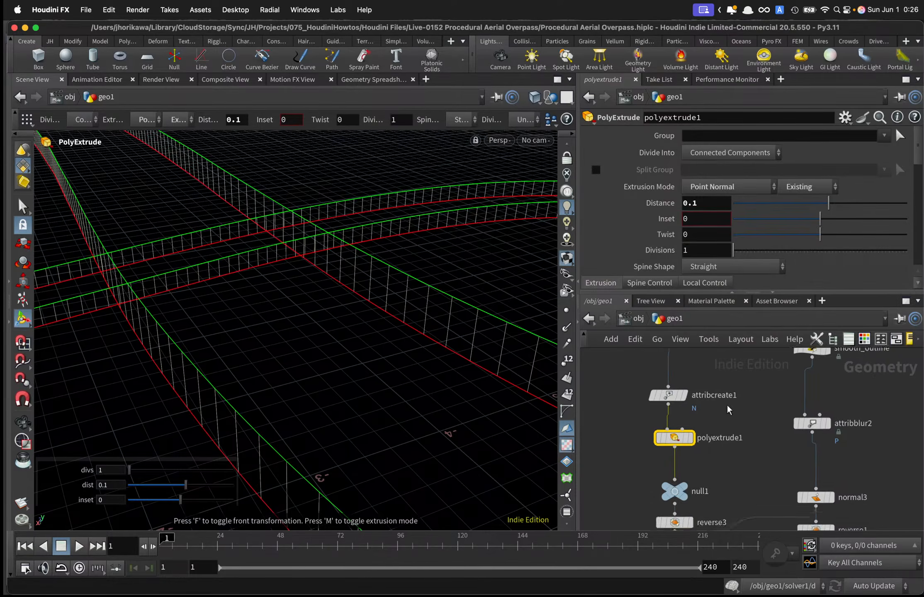
left_click(712, 506)
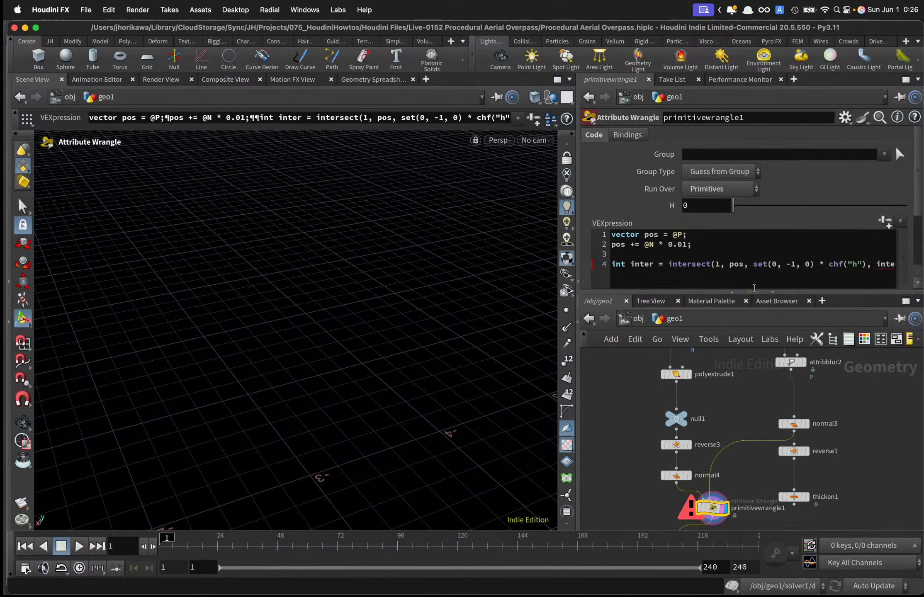
right_click(673, 205)
left_click(721, 351)
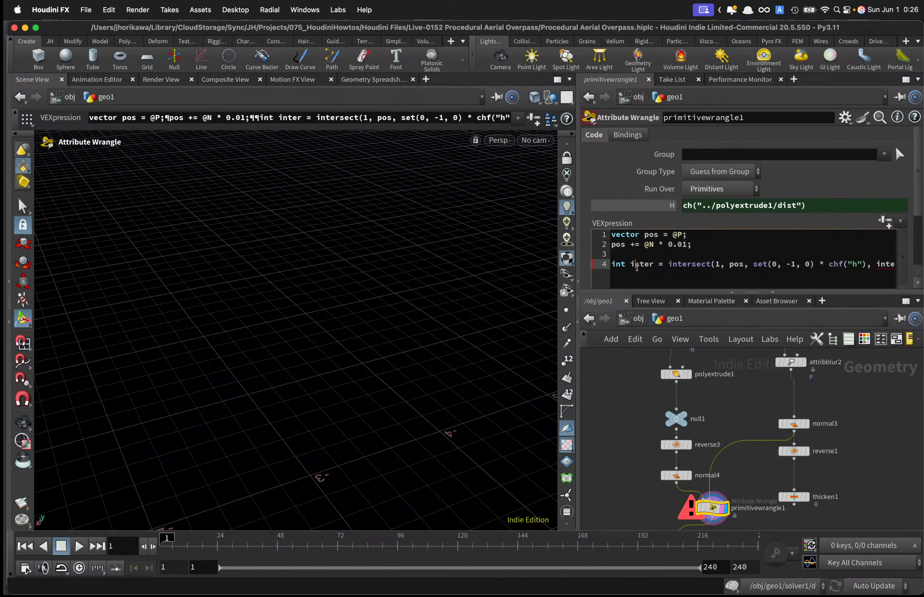
Widen the parameter area and declare "vector interpos, uv;" on the line above the intersect call.
left_click_drag(574, 254, 400, 253)
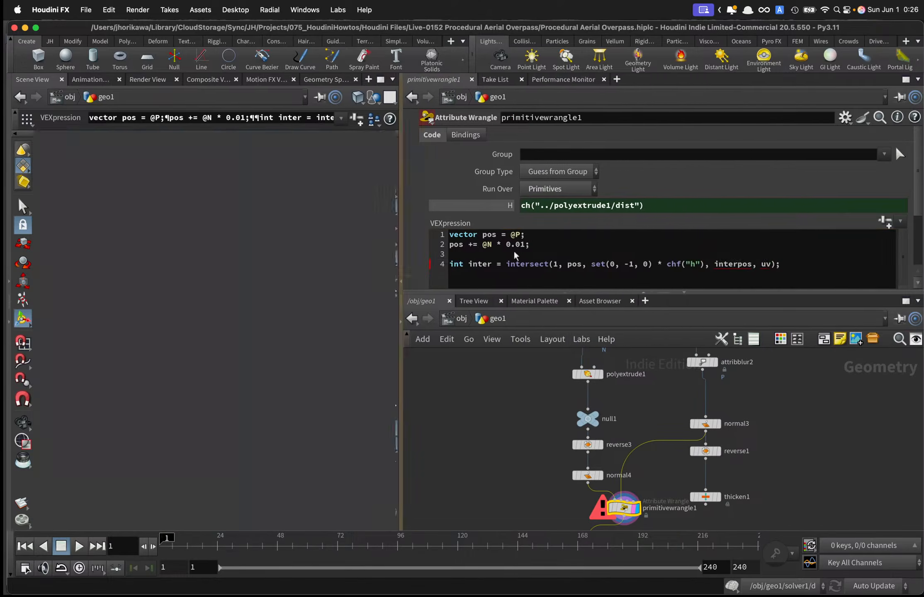
left_click(541, 254)
key("Return")
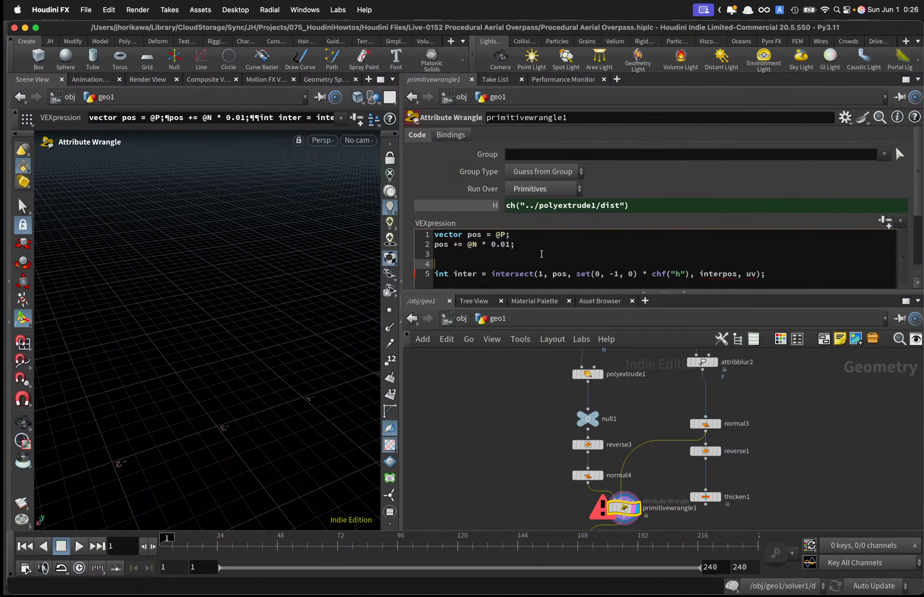
type("vector inpor")
key("BackSpace")
key("BackSpace")
key("BackSpace")
type("ter")
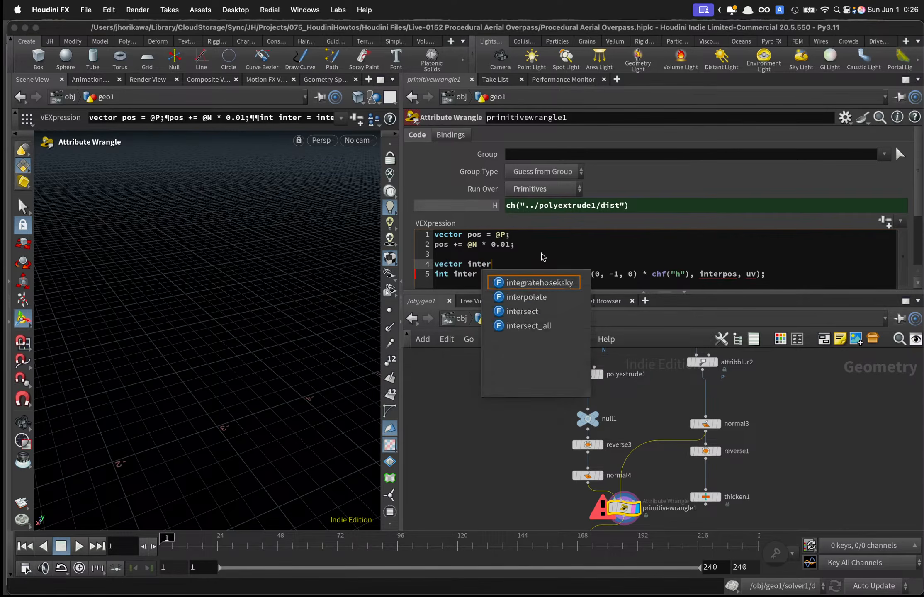
type("pos, uv;")
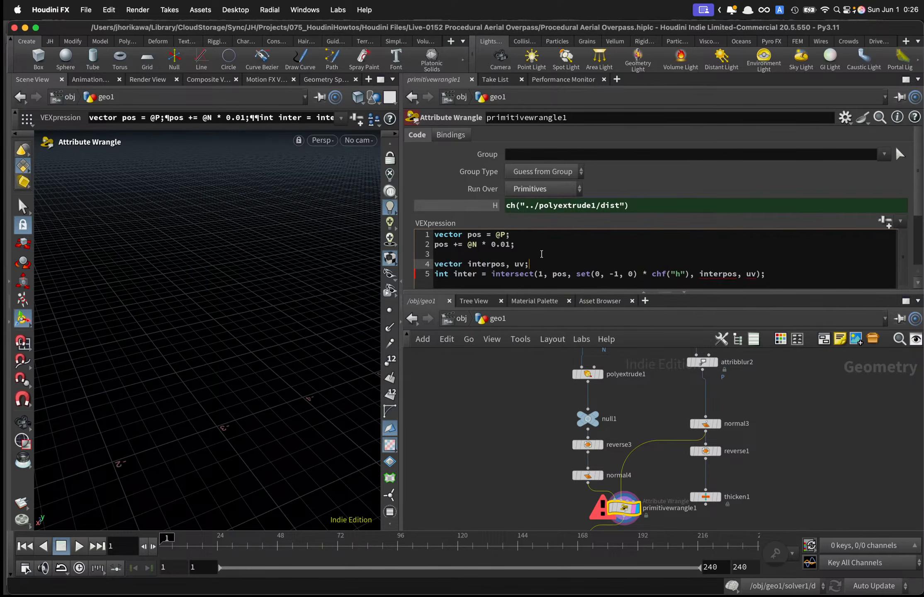
left_click(564, 360)
Save the scene file with the updated intersect code.
double_click(522, 280)
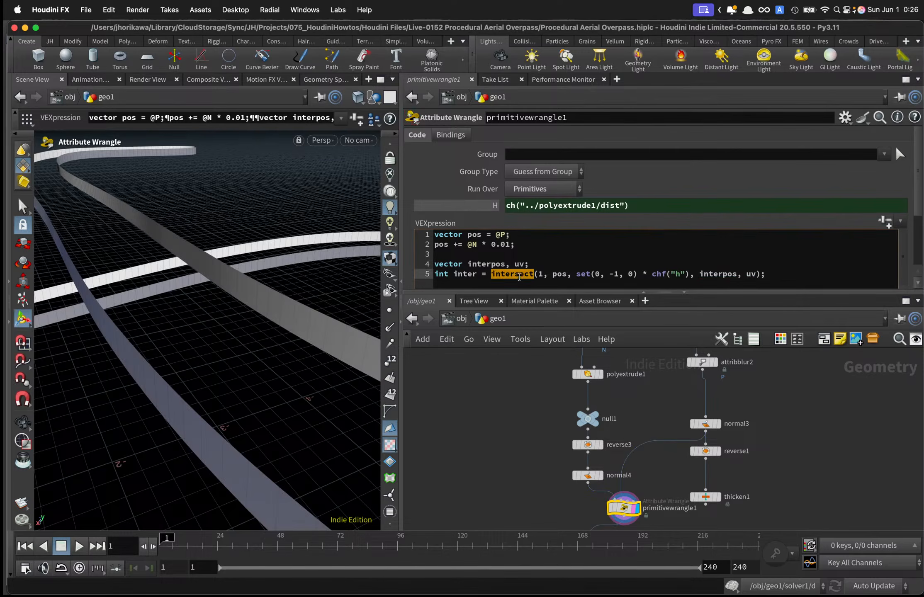
scroll(520, 398, "down", 2)
key("super+s")
scroll(520, 398, "down", 3)
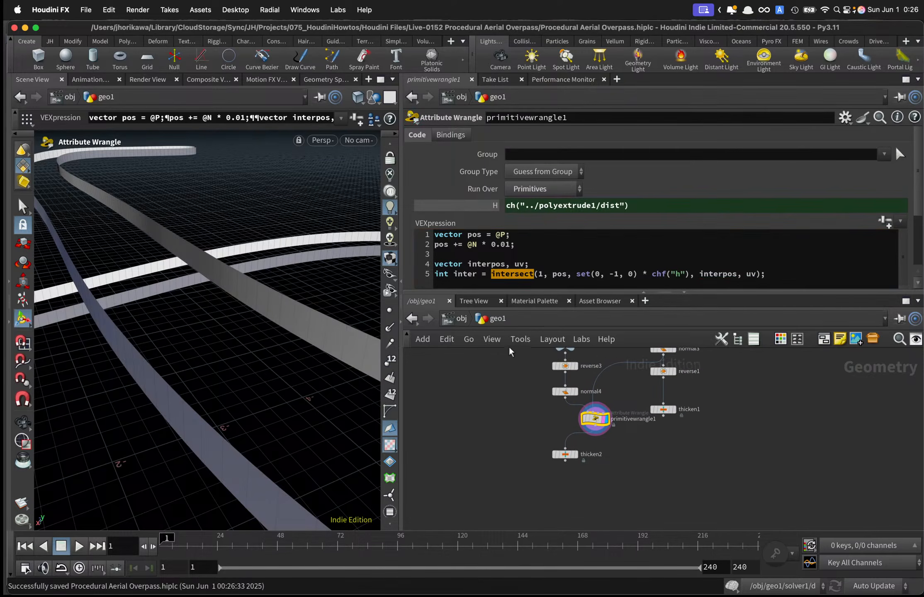
left_click(797, 276)
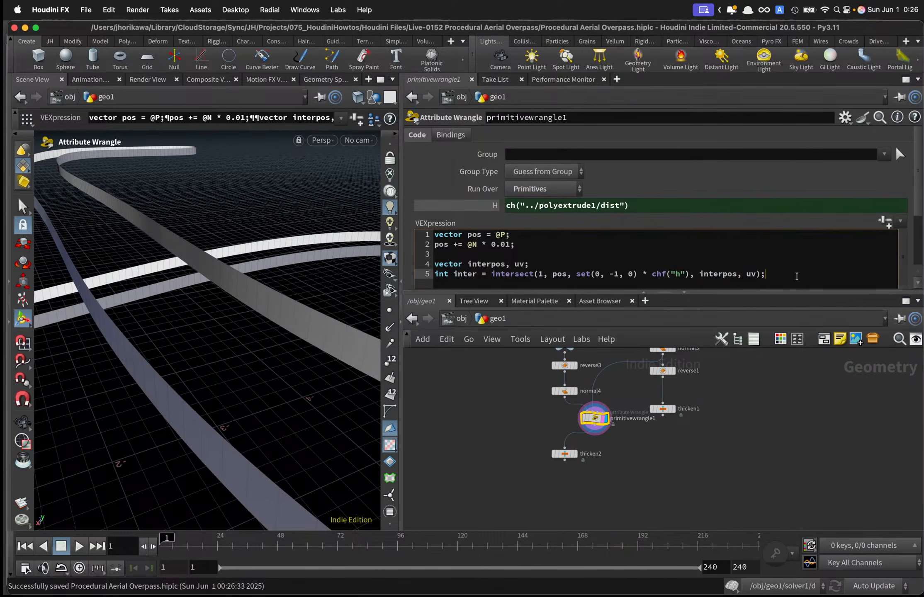
key("Return")
key("Return")
type("if(int")
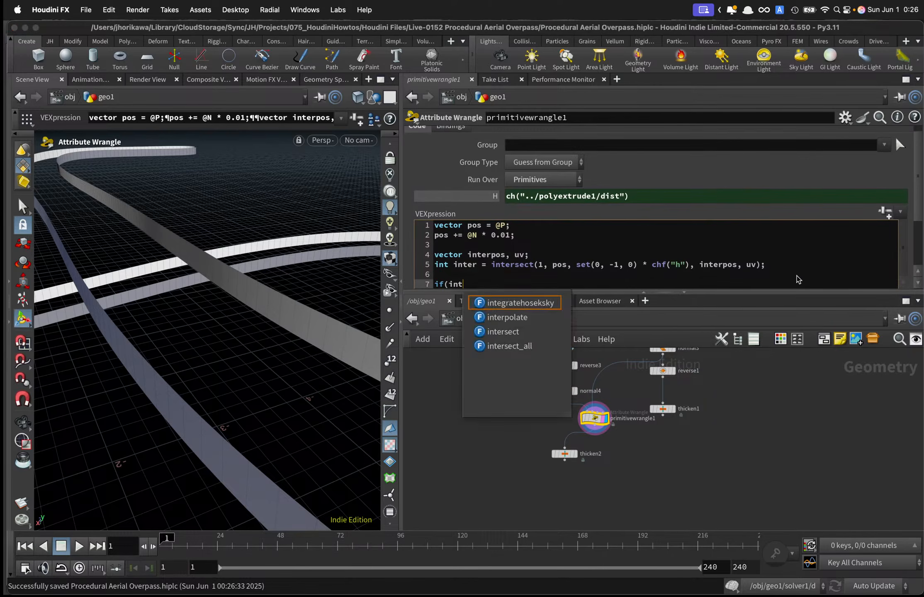
type("er ")
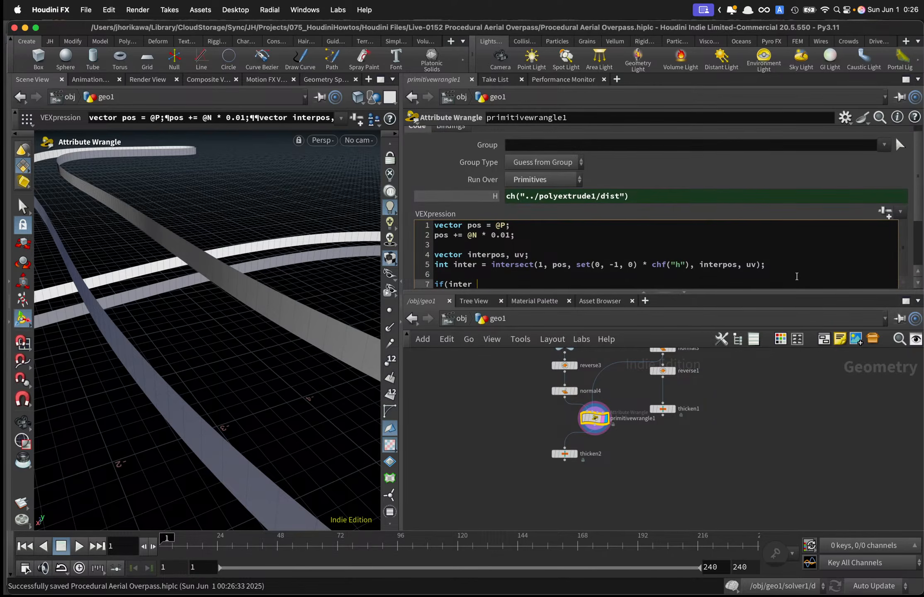
type("> =")
type("0){")
key("Return")
key("Return")
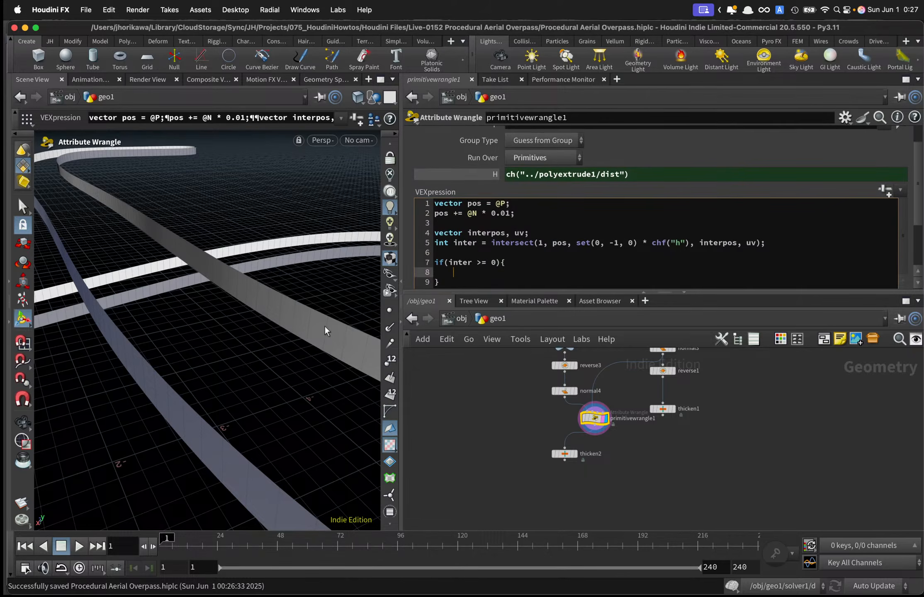
type("setprimgro")
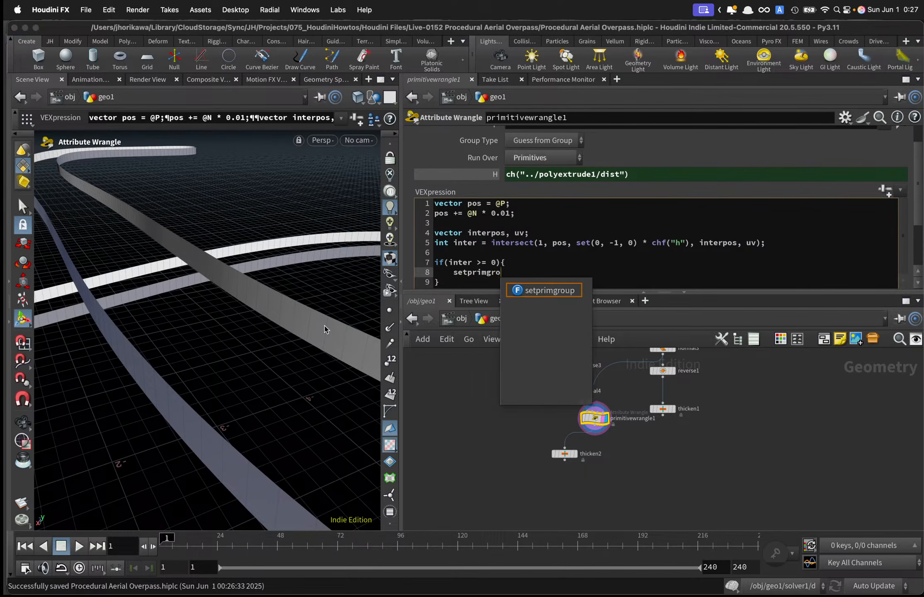
type("up(0,")
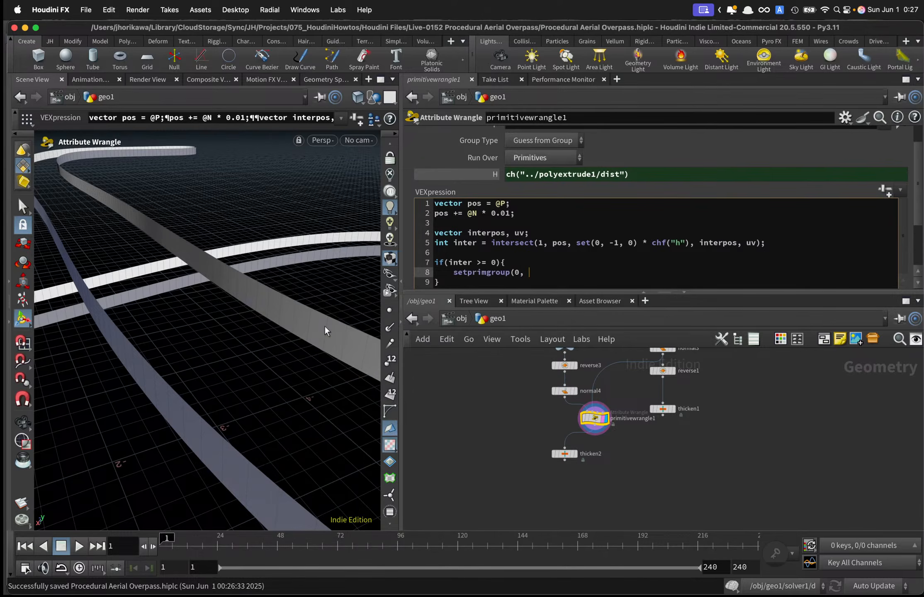
type(" \"flip\", @primnum, 1);")
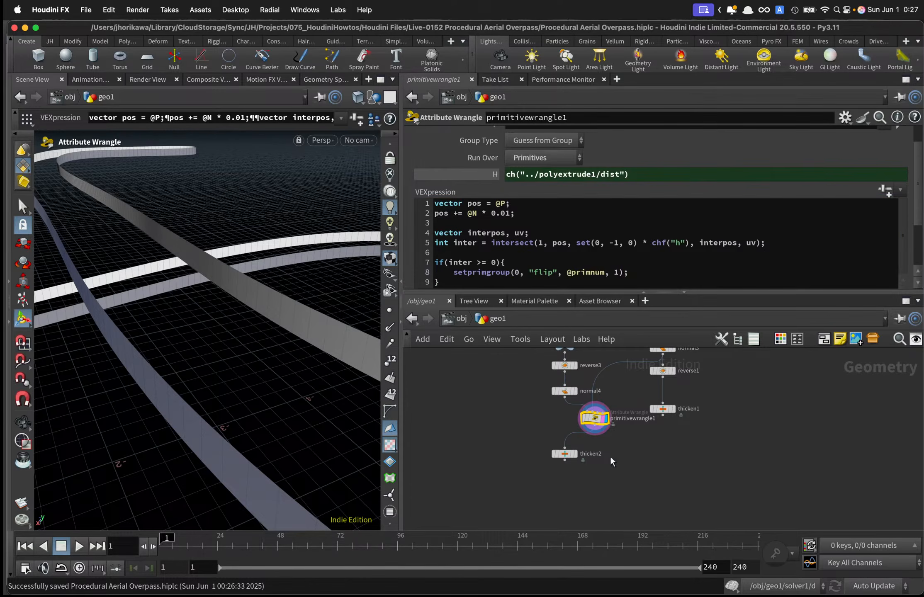
Save the scene file and rename primitivewrangle1 as flip.
key("ctrl+s")
double_click(626, 418)
type("flip")
key("Return")
Add a Reverse node, connect it to the flip wrangle's output, align it below that wrangle, and display it.
scroll(601, 452, "up", 5)
key("Tab")
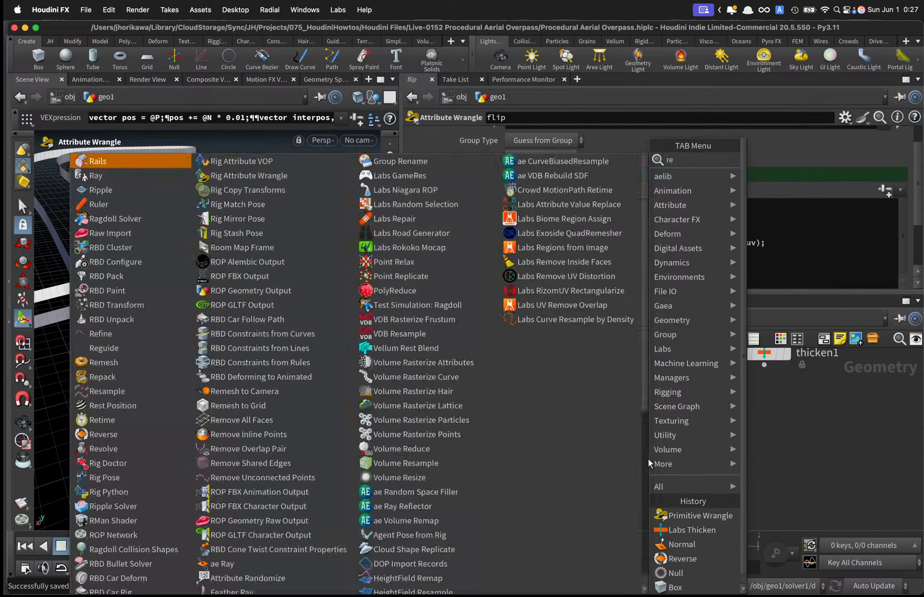
type("rever")
key("Return")
left_click(641, 457)
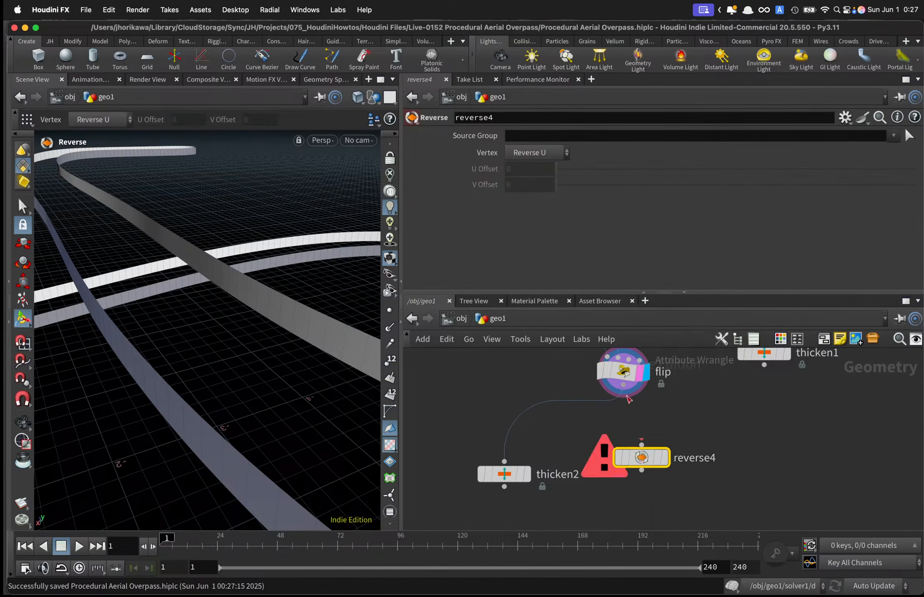
left_click_drag(624, 385, 641, 445)
left_click_drag(641, 457, 624, 441)
left_click(645, 441)
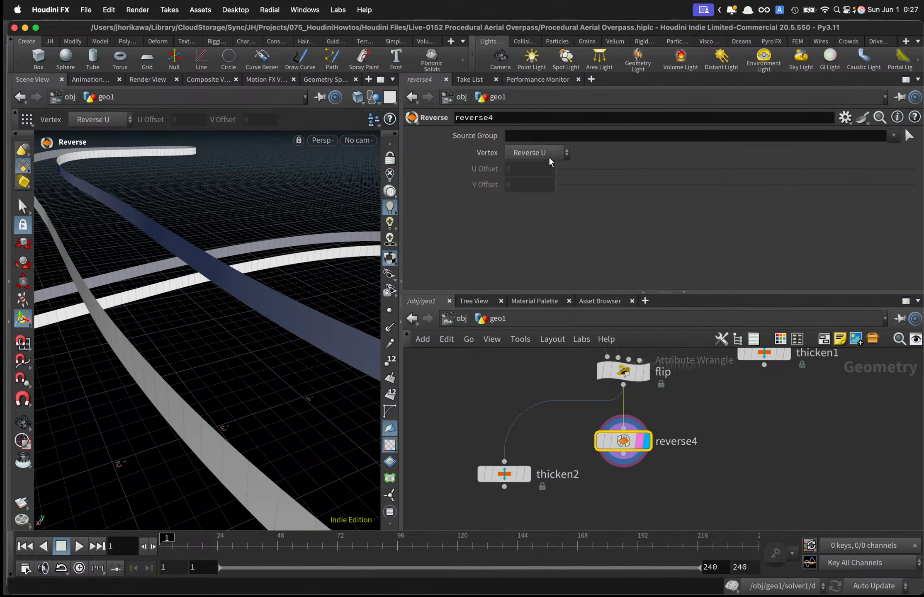
Set reverse4's Source Group to "flip" and check the face directions on the overpass edges.
left_click(537, 135)
type("flip")
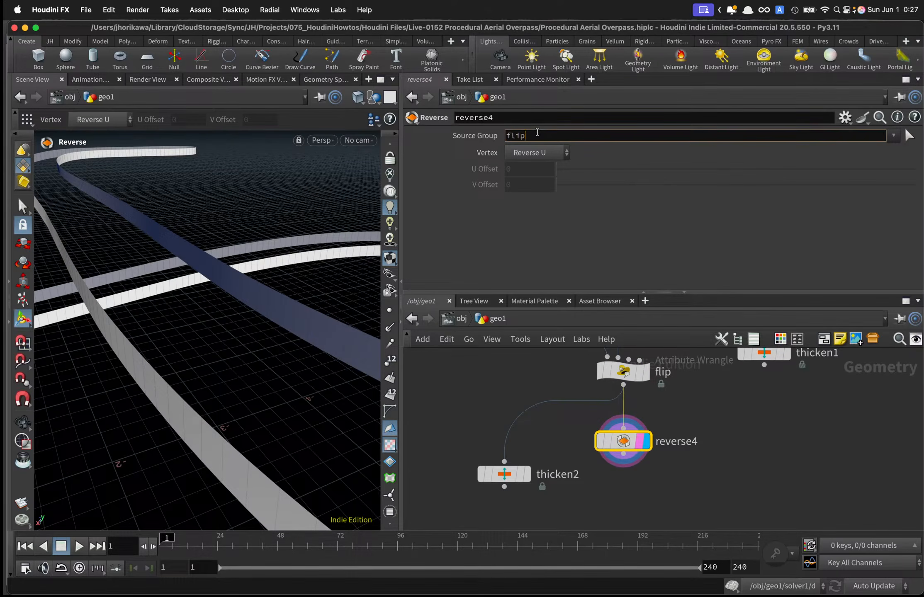
key("Return")
right_click_drag(340, 380, 236, 326, "alt")
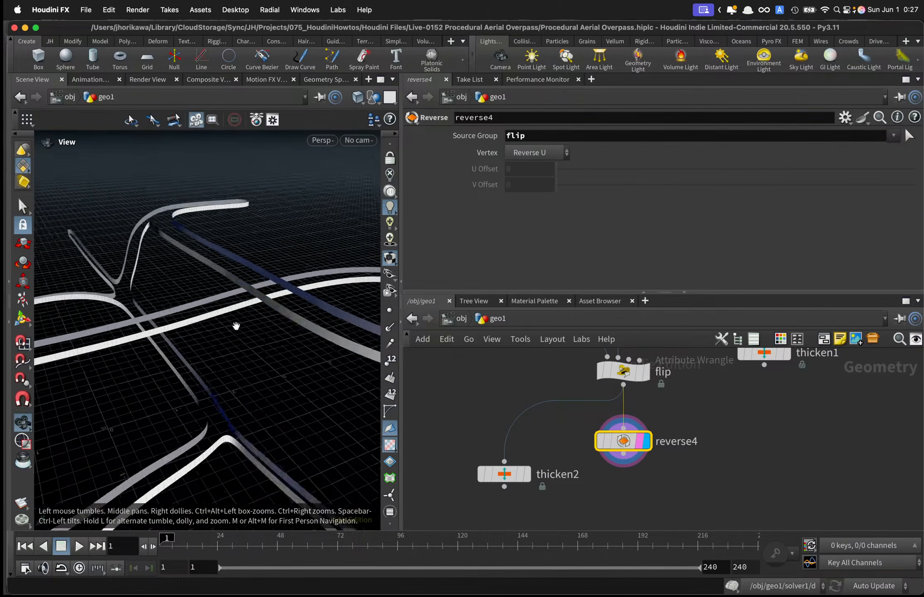
left_click_drag(236, 326, 182, 332, "alt")
right_click_drag(181, 332, 237, 318, "alt")
left_click_drag(216, 282, 276, 331, "alt")
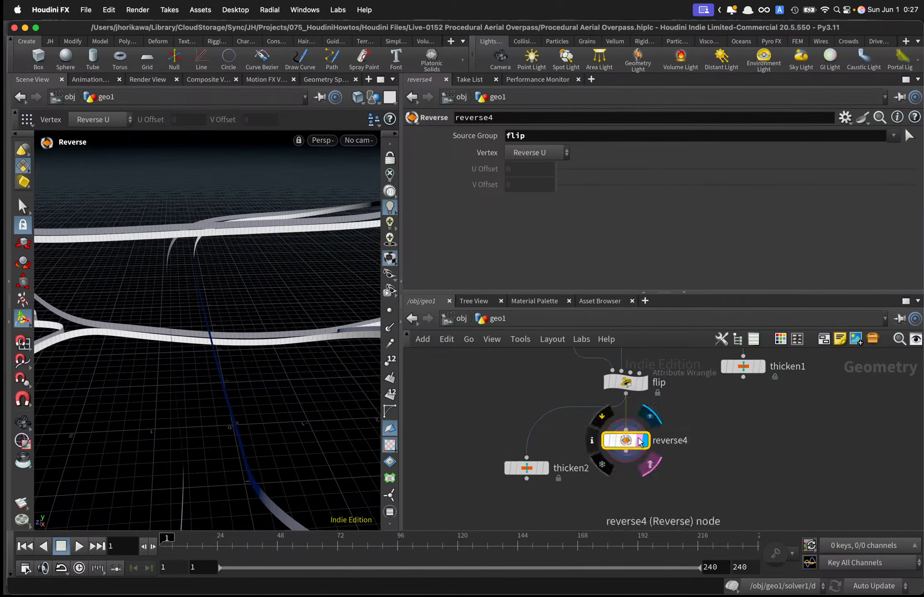
Temporarily bypass reverse3 to compare the edge faces, restoring it after the comparison.
scroll(640, 441, "up", 3)
scroll(549, 416, "up", 4)
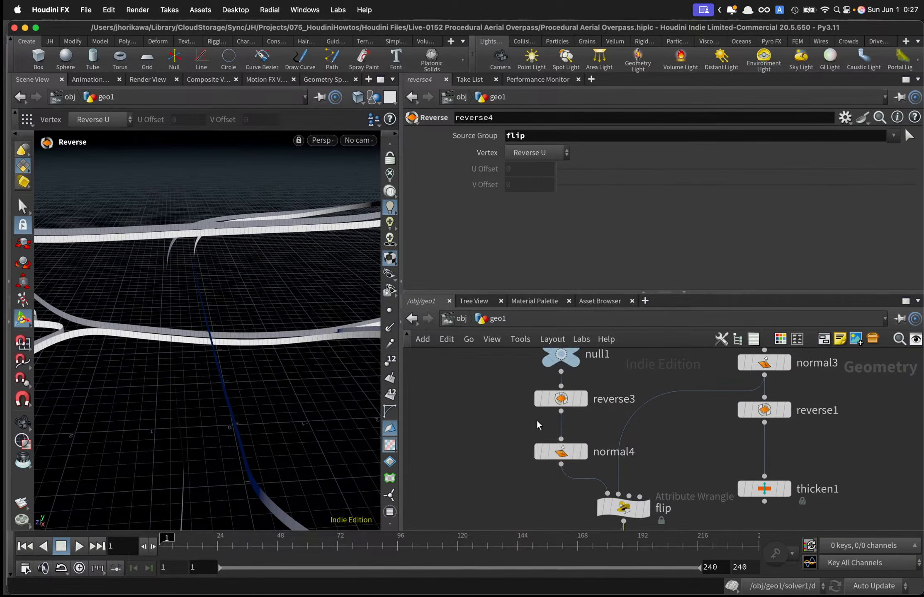
mouse_move(536, 399)
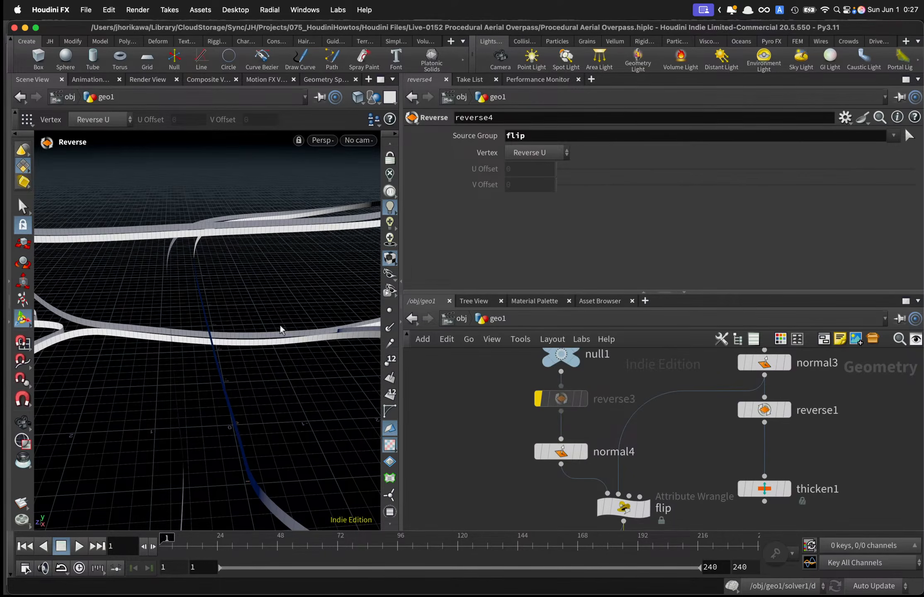
key("alt")
scroll(516, 445, "down", 3)
scroll(541, 454, "up", 3)
left_click(524, 392)
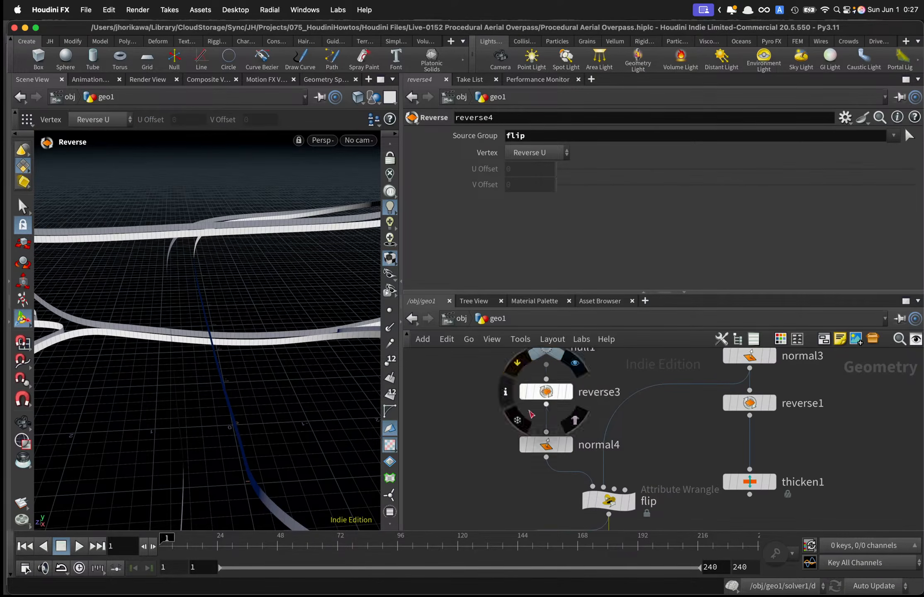
Display the flip wrangle, examine its edge face directions near the road junction, and compare them with reverse4's output.
middle_click_drag(532, 504, 533, 391)
left_click(627, 393)
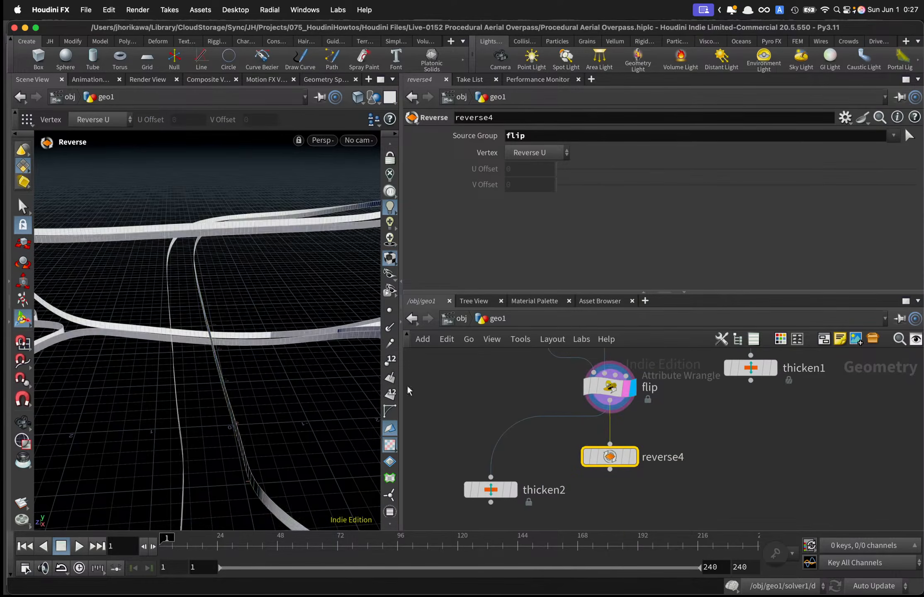
left_click_drag(353, 309, 282, 296, "alt")
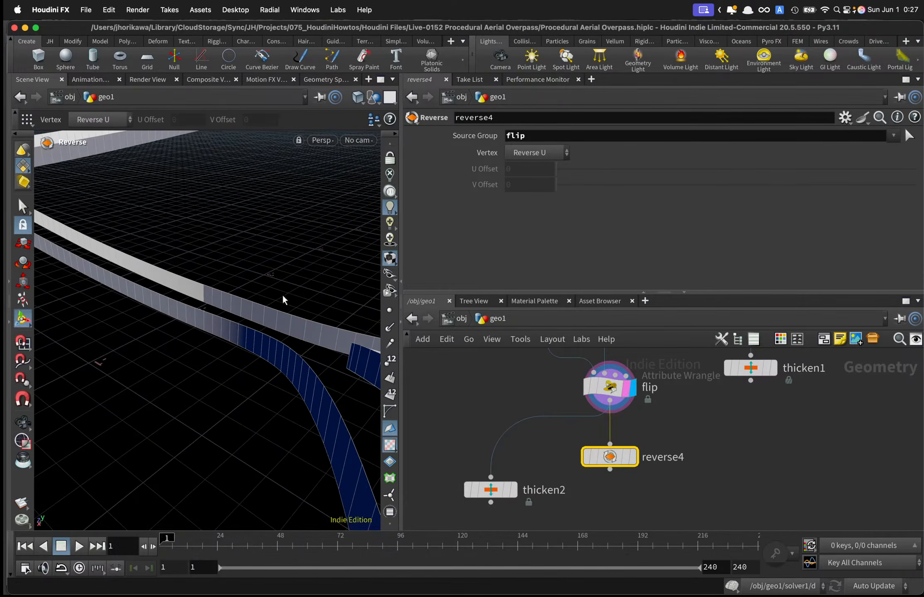
left_click_drag(222, 316, 195, 304, "alt")
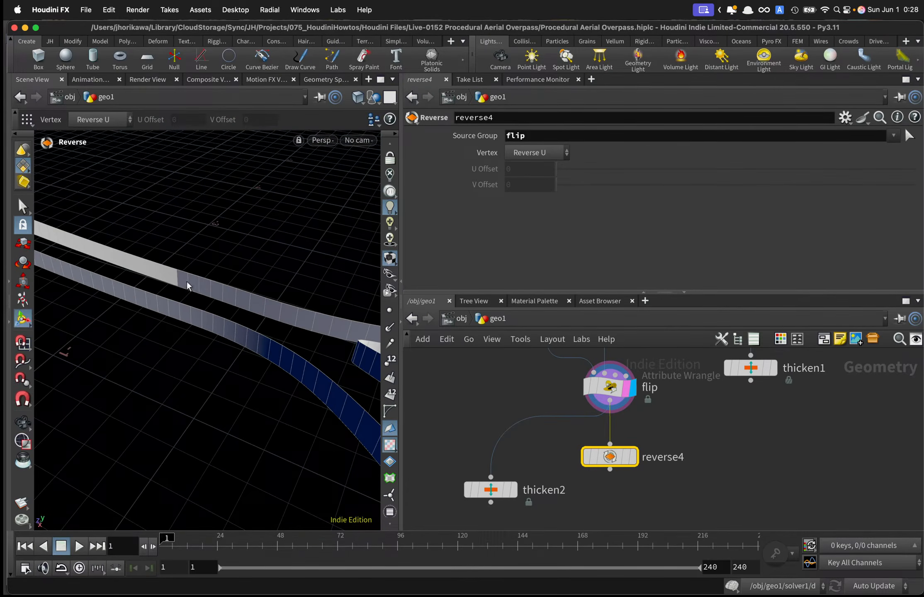
left_click_drag(305, 325, 233, 295, "alt")
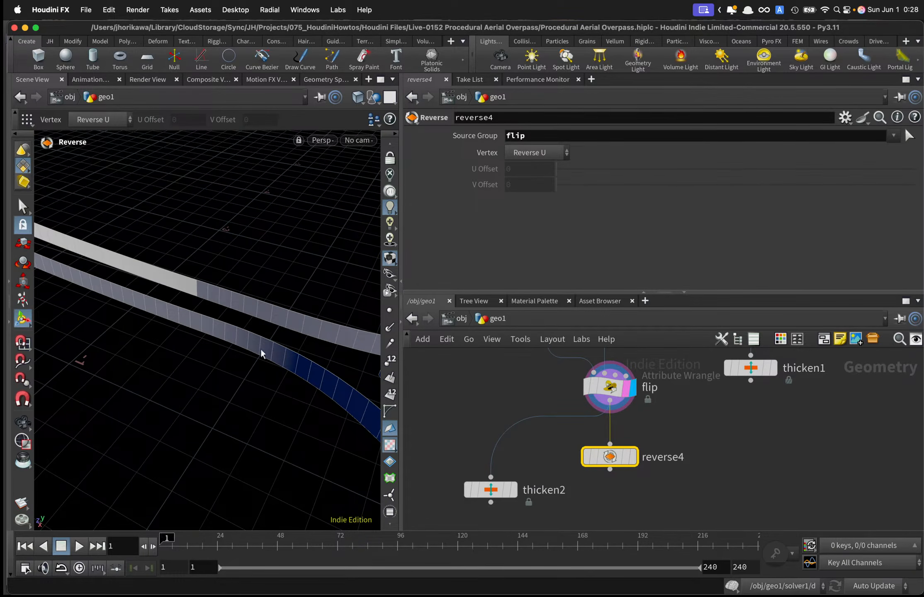
scroll(583, 374, "down", 2)
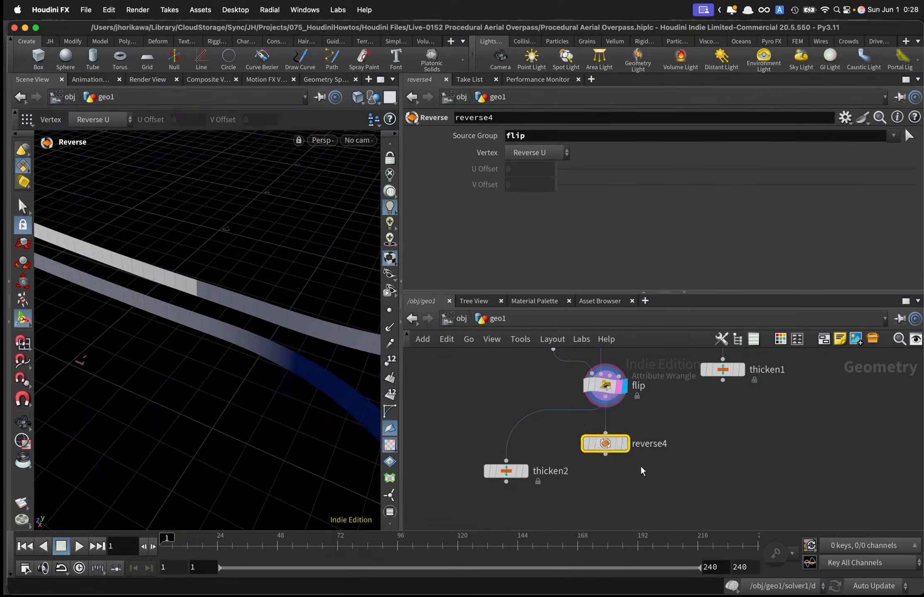
left_click(619, 445)
left_click_drag(313, 366, 203, 342, "alt")
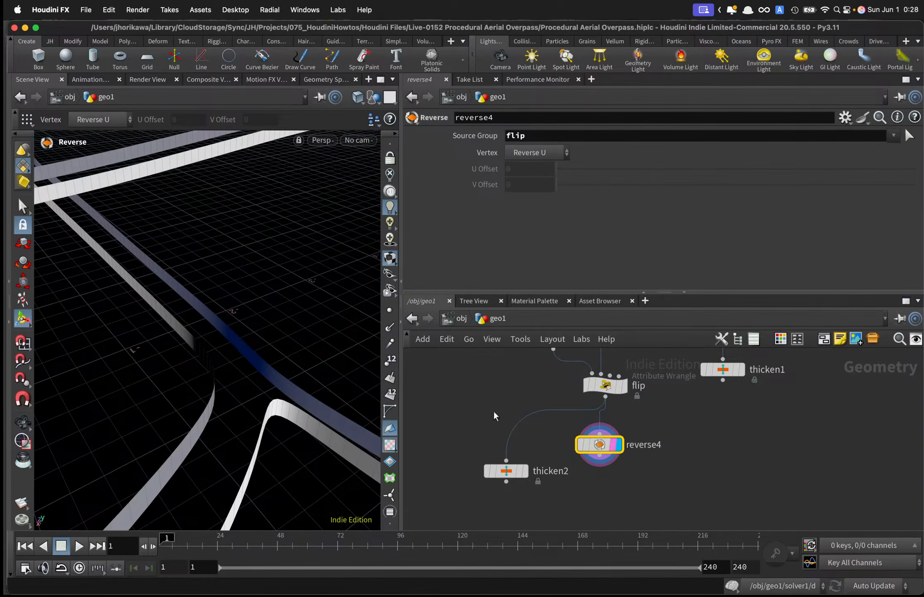
Realign reverse4 beneath the flip wrangle.
scroll(587, 420, "up", 2)
left_click_drag(599, 446, 606, 439)
scroll(606, 439, "down", 3)
middle_click_drag(648, 414, 641, 460)
scroll(616, 478, "up", 2)
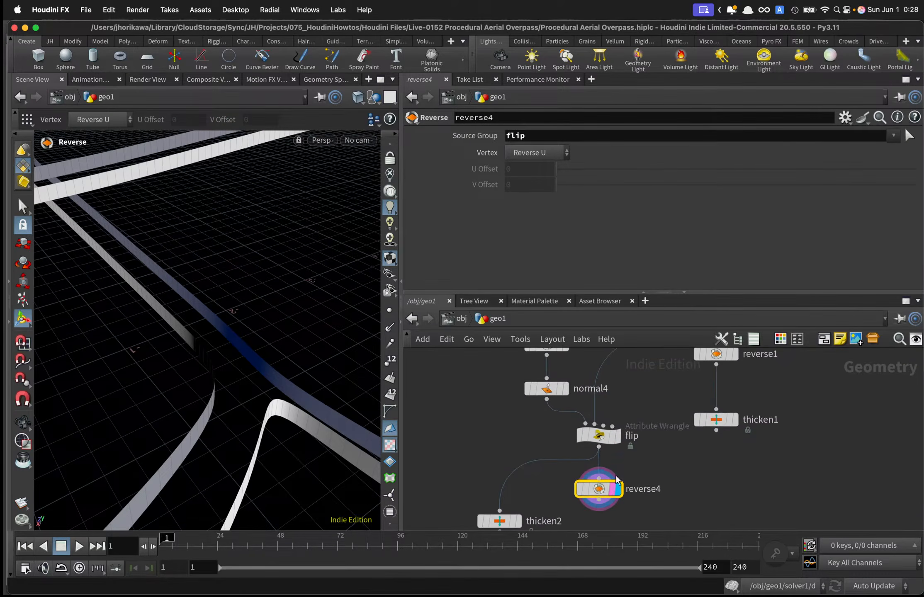
Shift null1, reverse3 and normal4 upward in the network and bypass reverse3.
scroll(628, 490, "down", 2)
left_click_drag(647, 507, 575, 433)
middle_click_drag(535, 370, 580, 453)
scroll(579, 453, "up", 3)
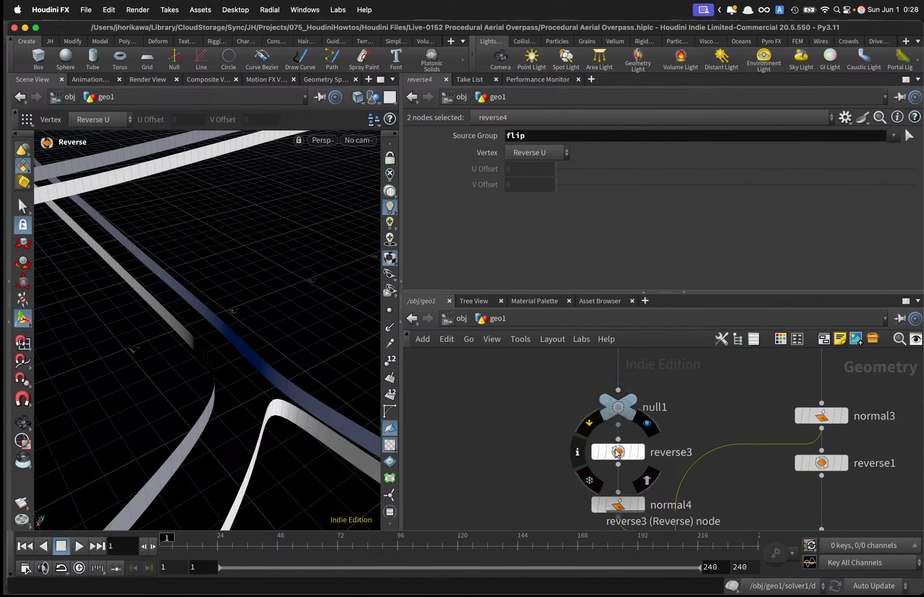
left_click_drag(624, 408, 623, 372)
left_click_drag(619, 453, 619, 417)
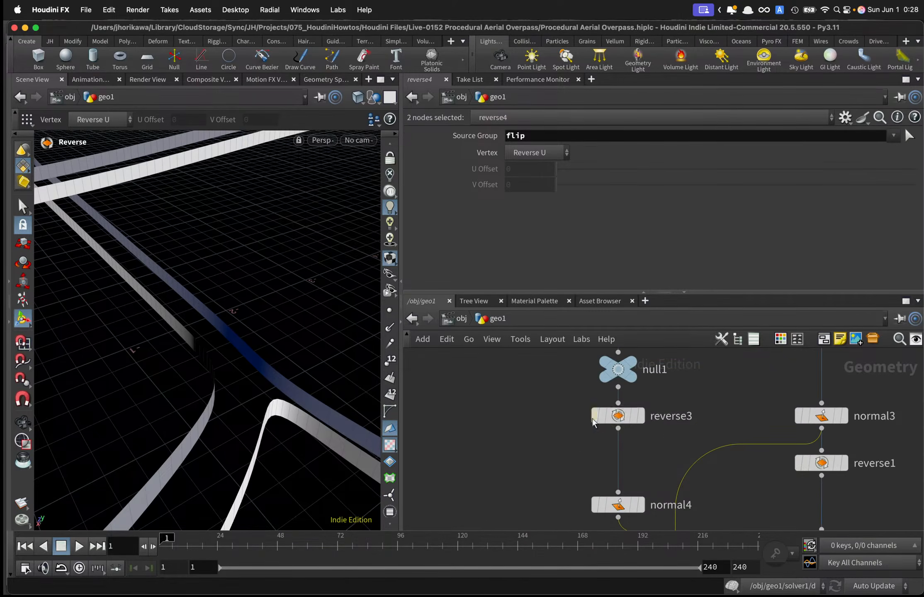
left_click(595, 416)
left_click_drag(618, 508, 618, 475)
scroll(579, 483, "down", 3)
middle_click_drag(575, 482, 548, 386)
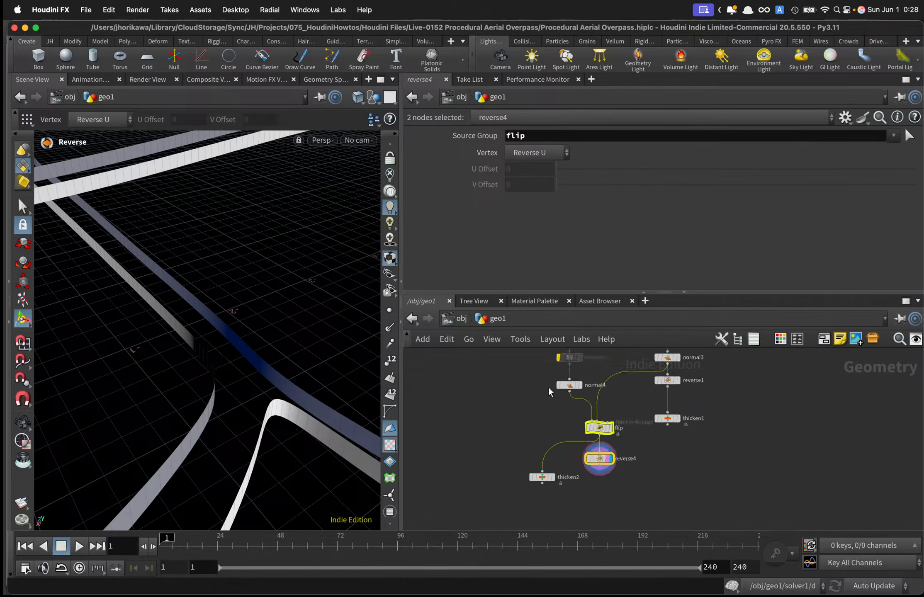
Move the flip wrangle and reverse4 up closer to normal4, keeping reverse4 near the wrangle.
scroll(598, 437, "up", 3)
left_click_drag(643, 499, 616, 394)
left_click(613, 452)
scroll(613, 458, "up", 2)
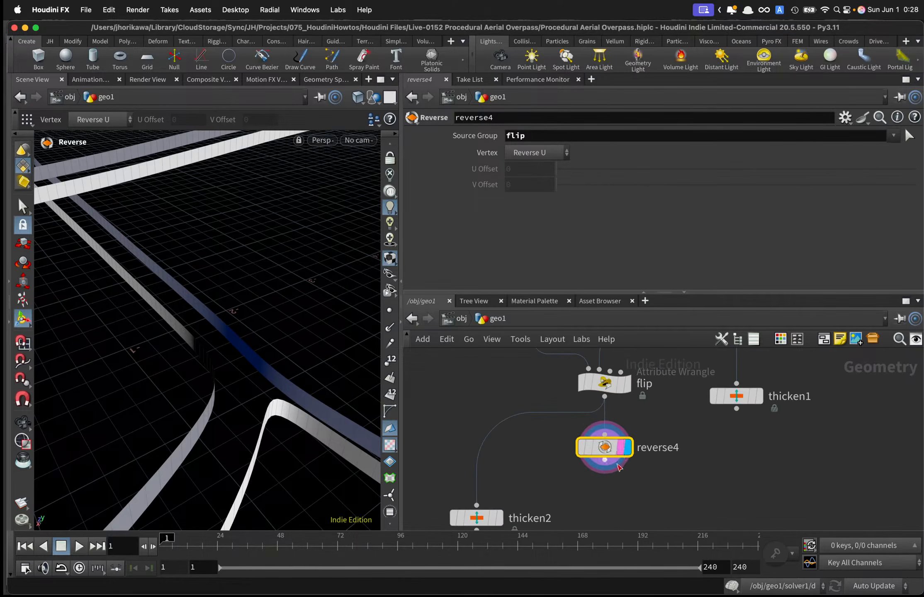
left_click_drag(617, 449, 617, 440)
scroll(616, 440, "down", 4)
scroll(677, 430, "up", 3)
scroll(675, 443, "down", 1)
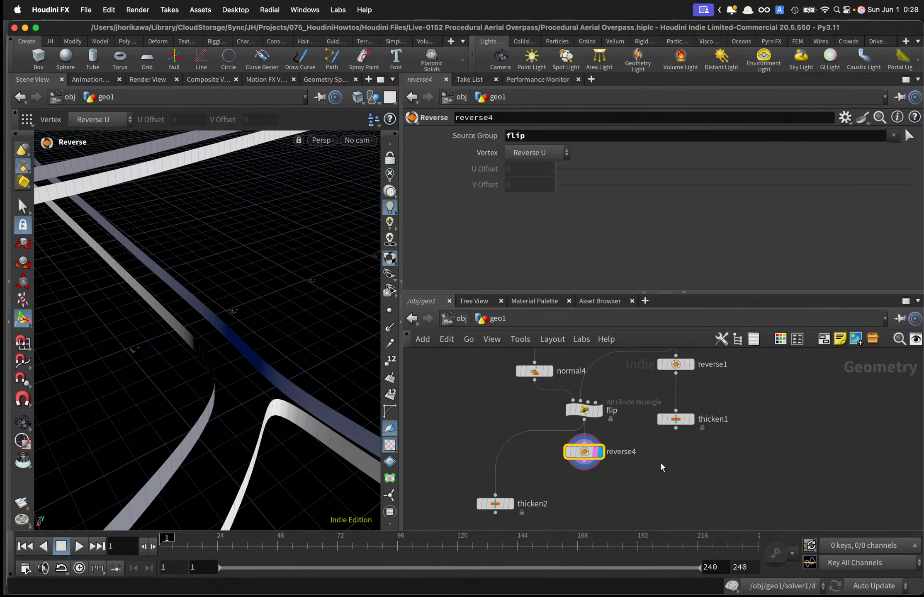
Place thicken2 below reverse4, feed it from reverse4's output, and display it.
scroll(599, 509, "up", 2)
left_click_drag(471, 501, 599, 498)
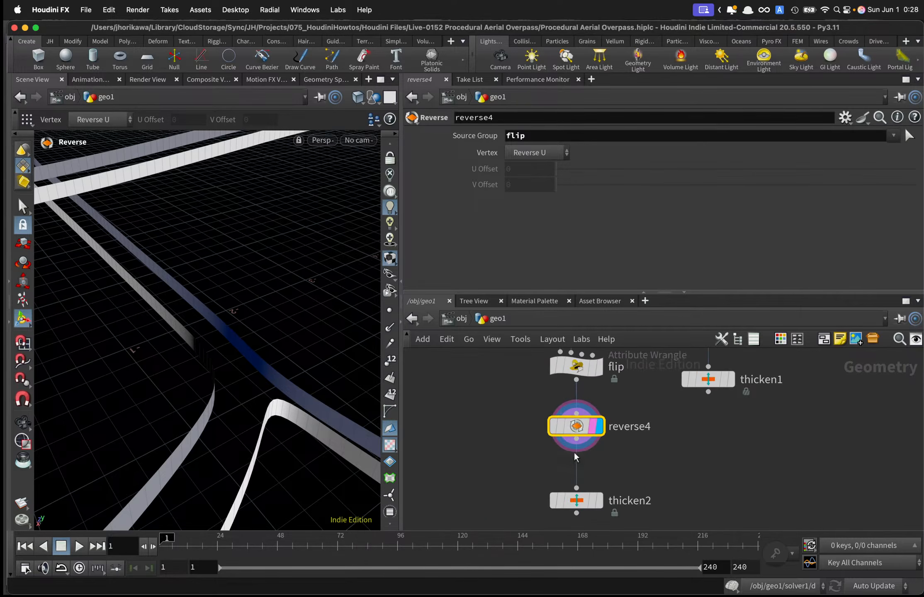
left_click_drag(576, 440, 582, 488)
left_click(598, 490)
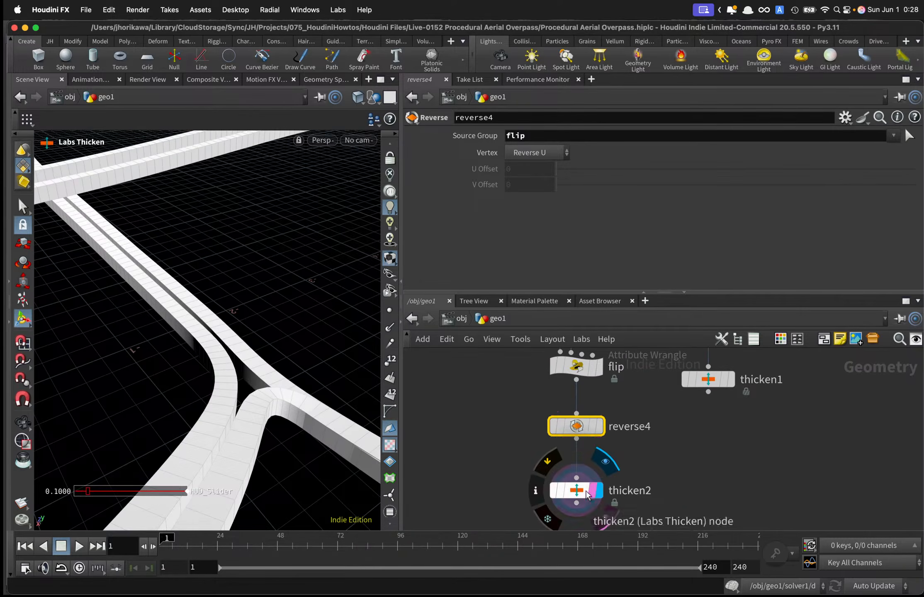
Set thicken2's Depth to 0.01 and inspect the thickened edges.
left_click(577, 490)
left_click(531, 202)
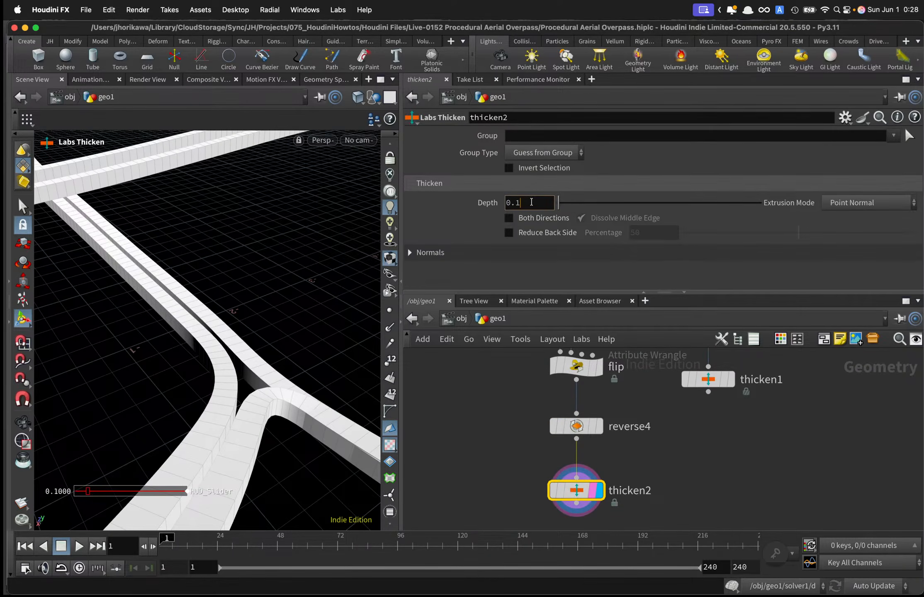
type("01")
key("Return")
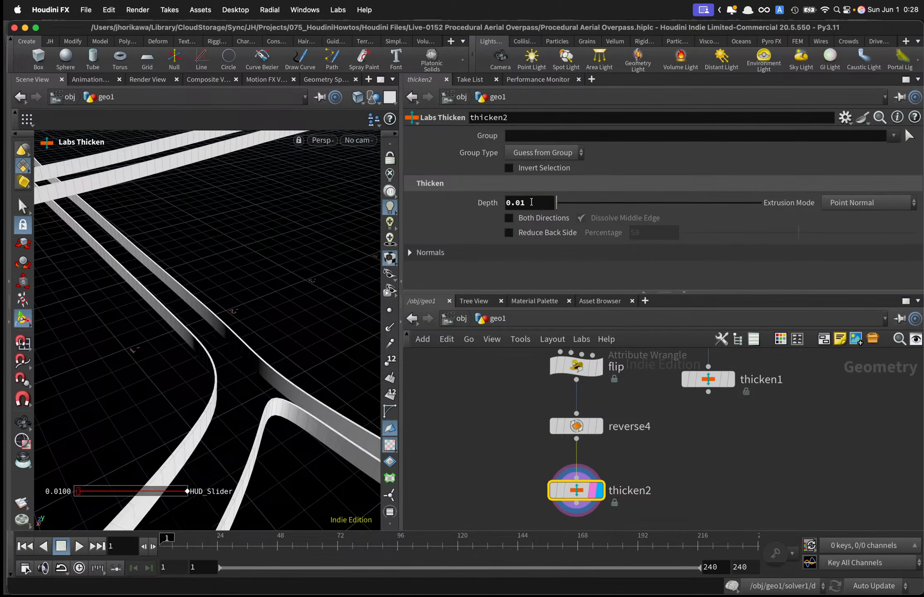
key("Escape")
left_click_drag(202, 358, 181, 371)
Add a Merge node below thicken2, connect thicken2 and thicken1 to it, and display the merged geometry.
middle_click_drag(673, 490, 645, 462)
scroll(645, 462, "down", 2)
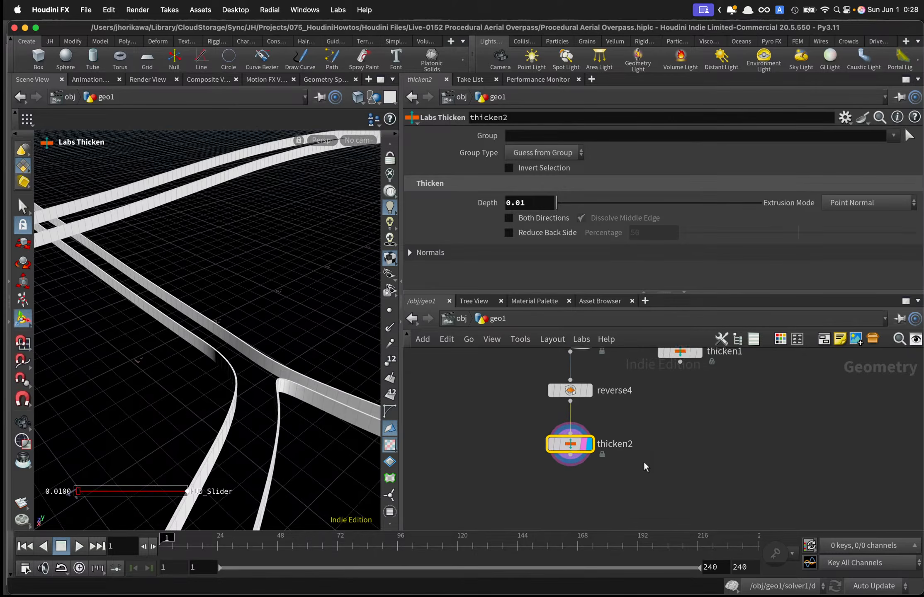
key("Tab")
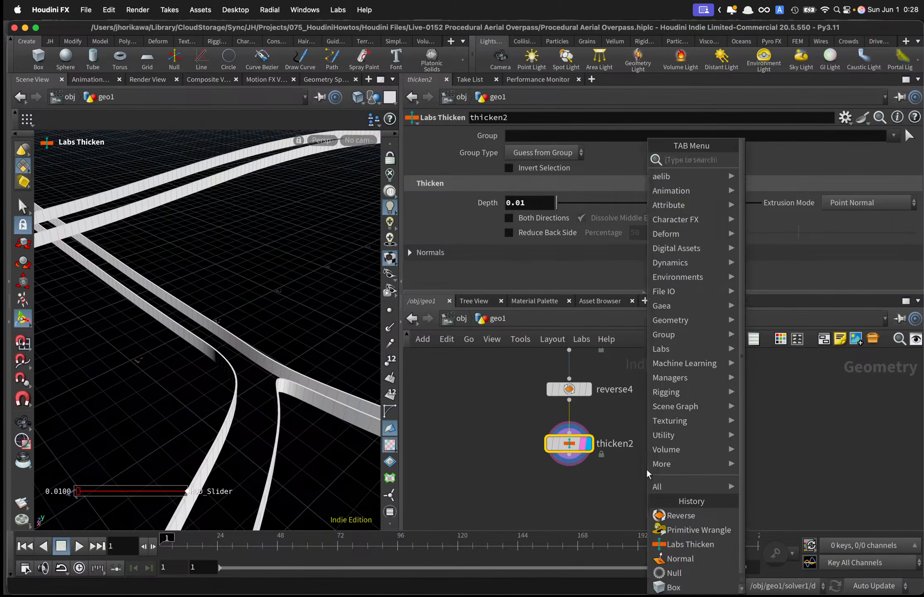
key("Escape")
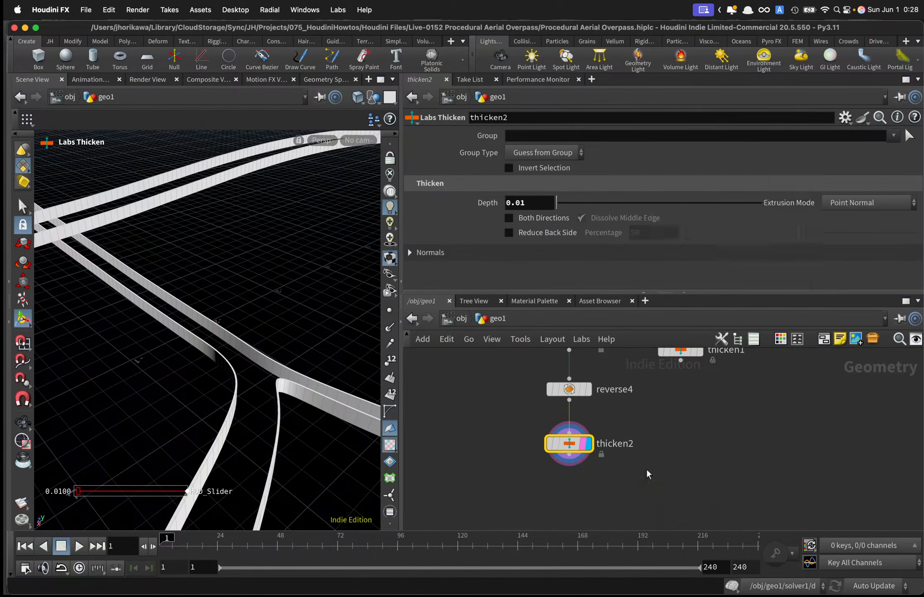
left_click(632, 491)
left_click_drag(569, 455, 631, 481)
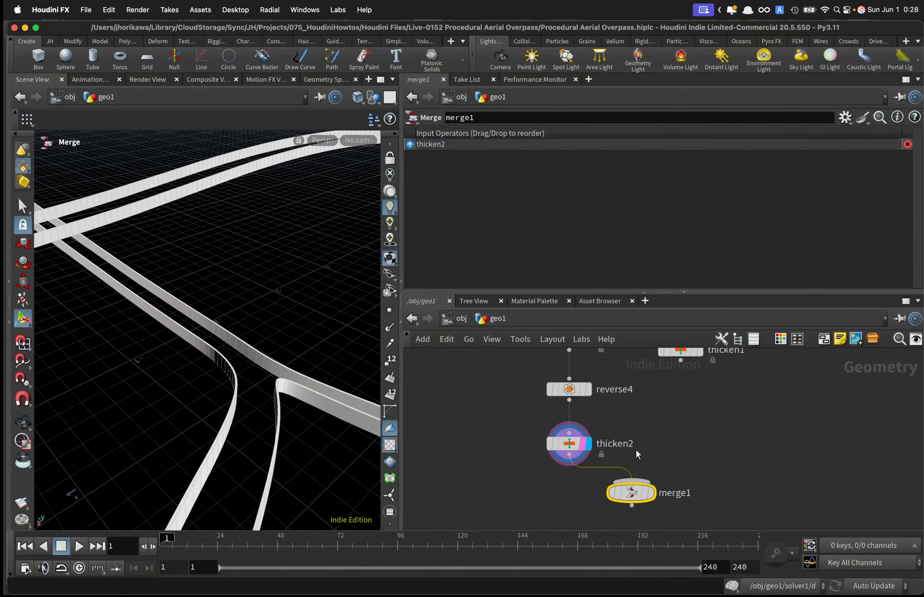
left_click_drag(680, 360, 632, 483)
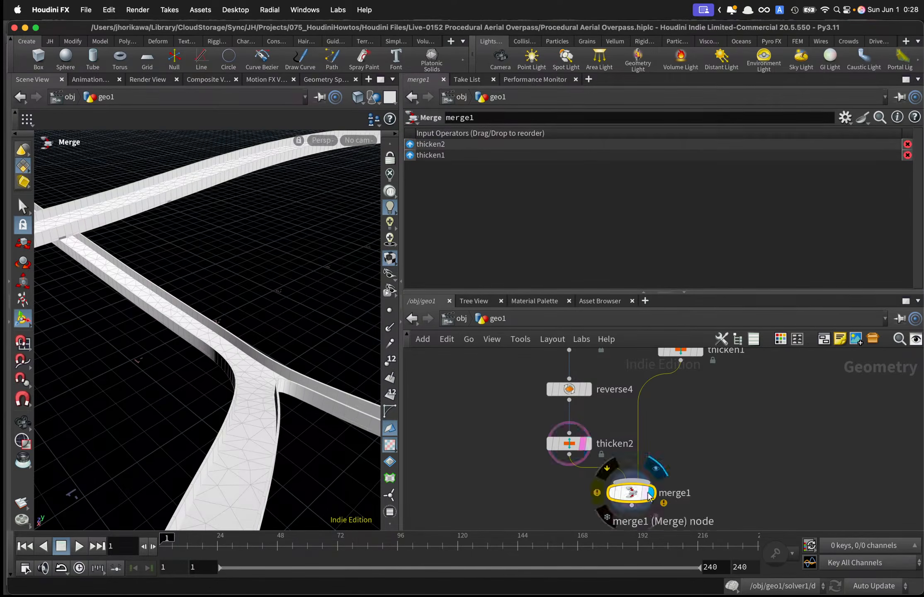
left_click_drag(178, 360, 201, 362)
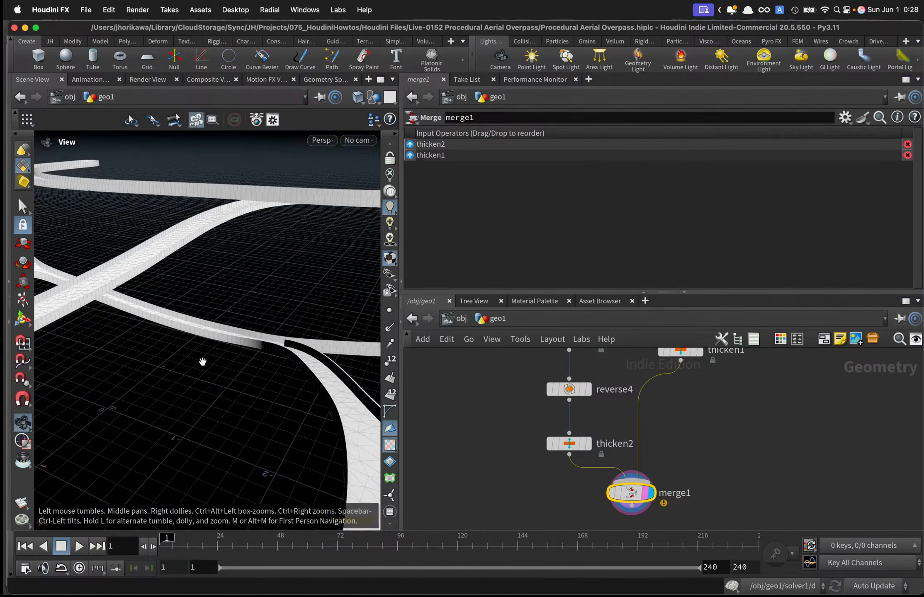
Insert a Color node on the connection between thicken1 and merge1.
key("Tab")
type("color")
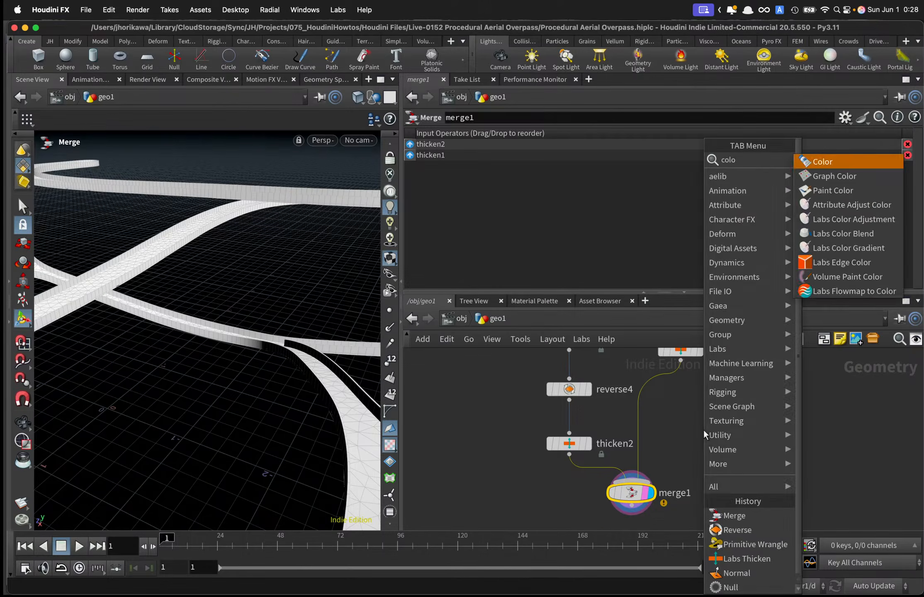
key("Return")
left_click(660, 430)
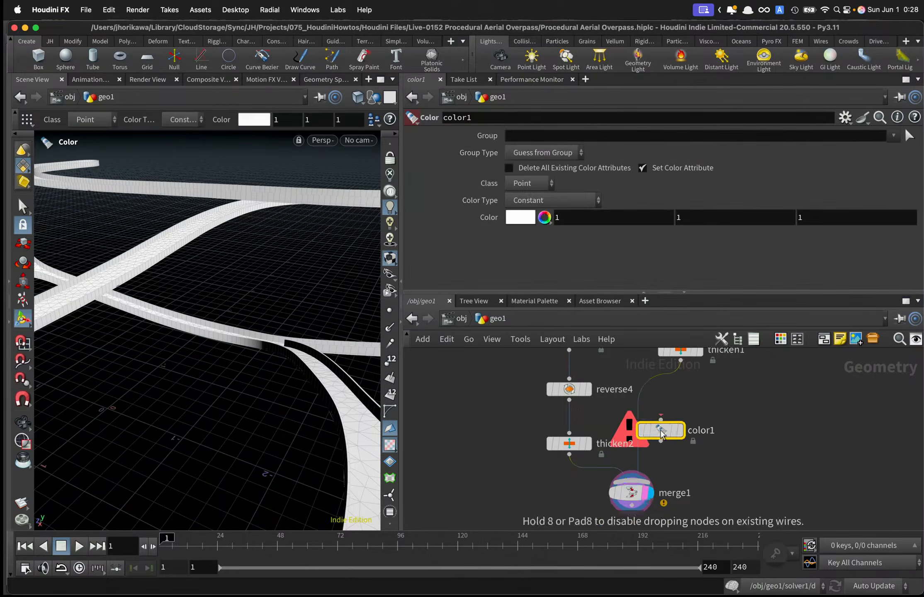
scroll(660, 428, "up", 2)
mouse_move(660, 430)
left_mouse_down()
mouse_move(637, 421)
mouse_move(674, 427)
left_mouse_up()
Set color1's color to grey with 0.2 in all three channels and save the scene file.
left_click(521, 217)
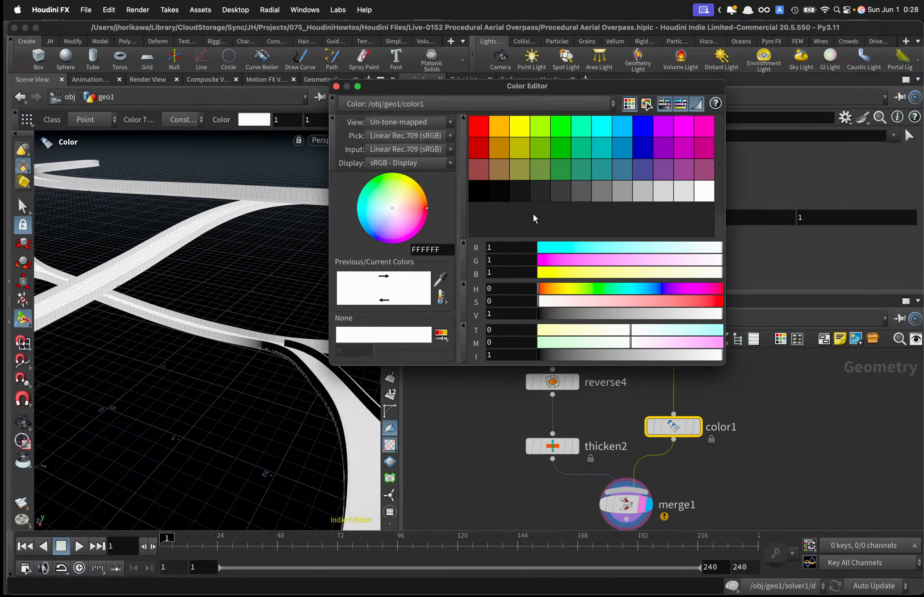
left_click(488, 189)
left_click(336, 86)
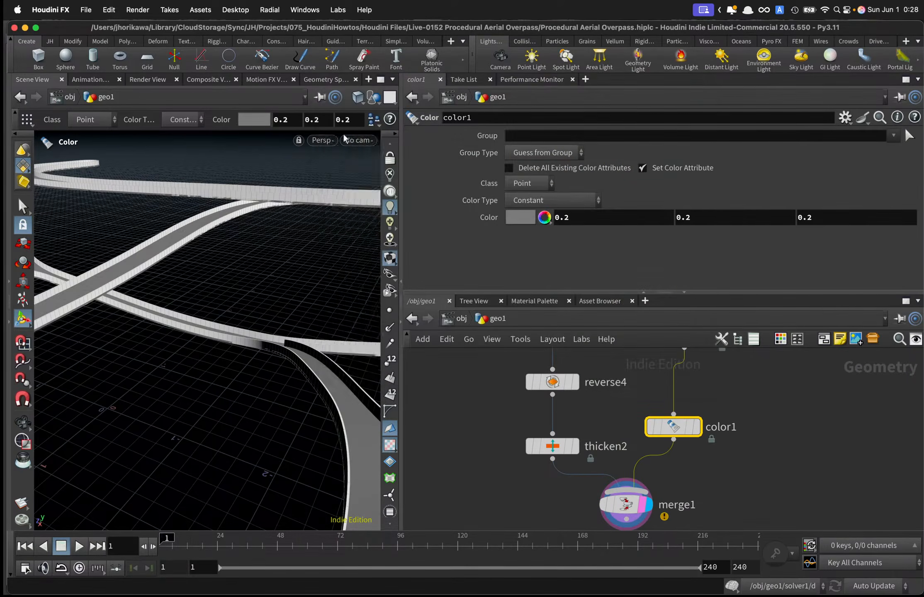
key("Escape")
left_click_drag(268, 282, 251, 318)
key("super+s")
key("Return")
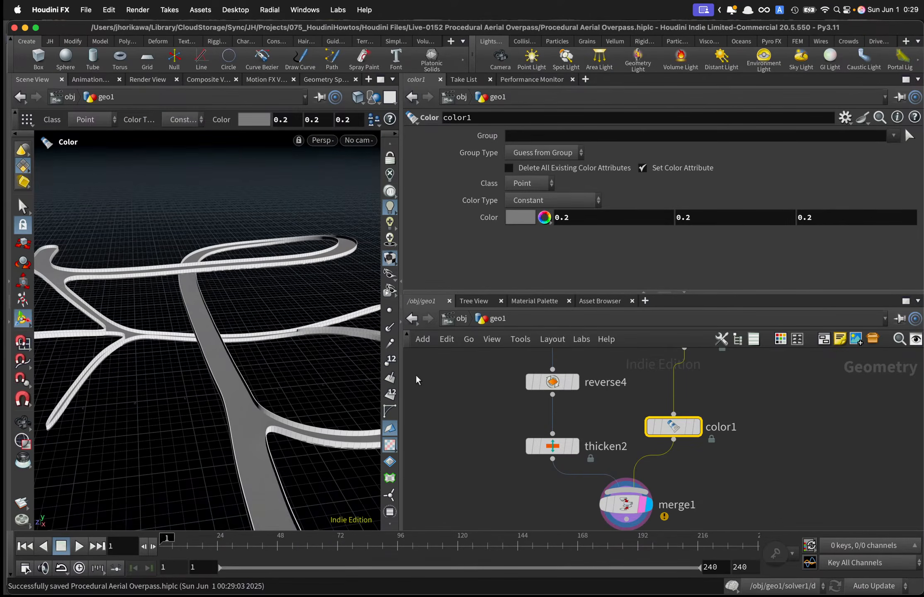
Examine the merged road surface and side edges around the overpass junctions and road ends.
scroll(472, 408, "down", 4)
key("Escape")
left_click_drag(314, 375, 167, 320)
key("Return")
key("Escape")
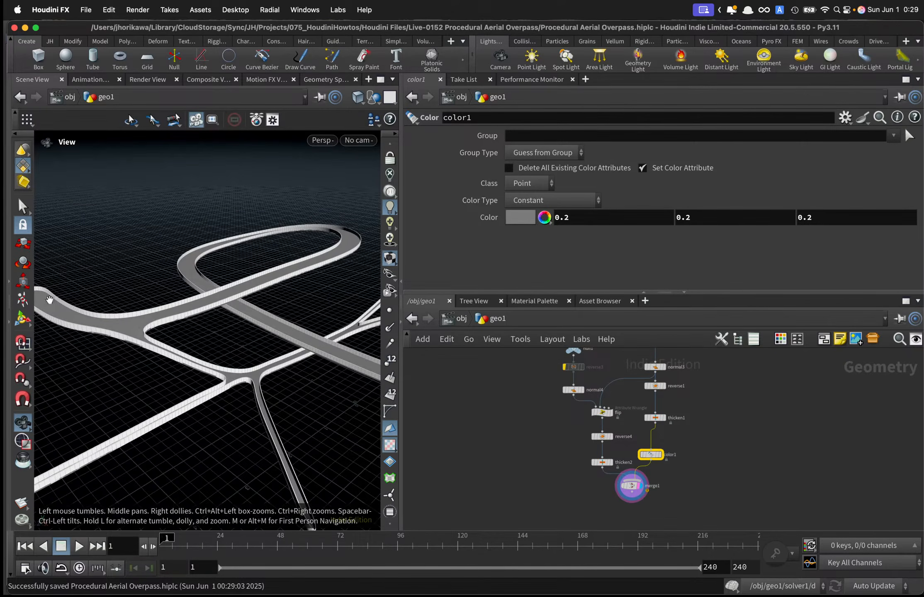
middle_click_drag(45, 302, 118, 289, "alt")
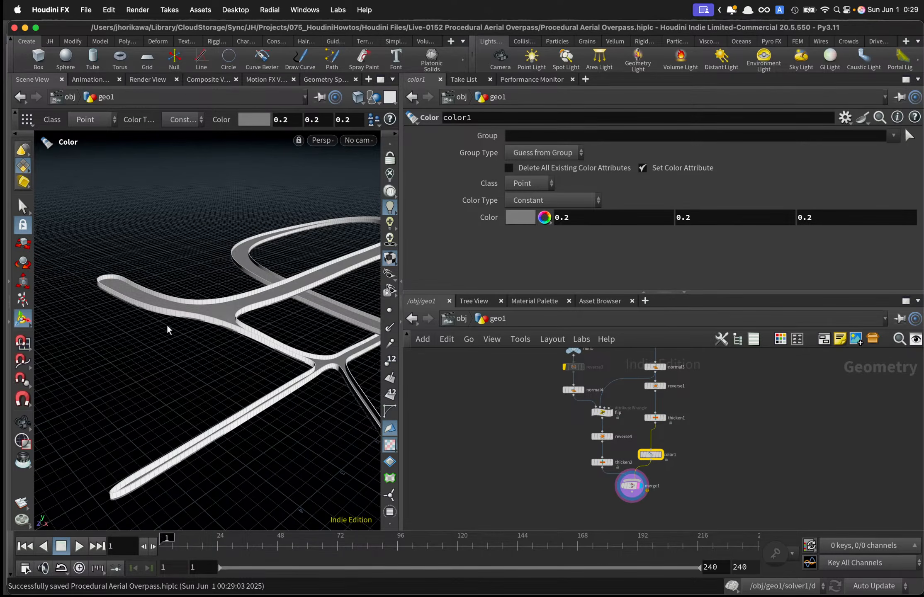
Examine the merged grey road surface and side walls around the overpass loop and crossings from several angles.
left_click_drag(167, 330, 126, 340)
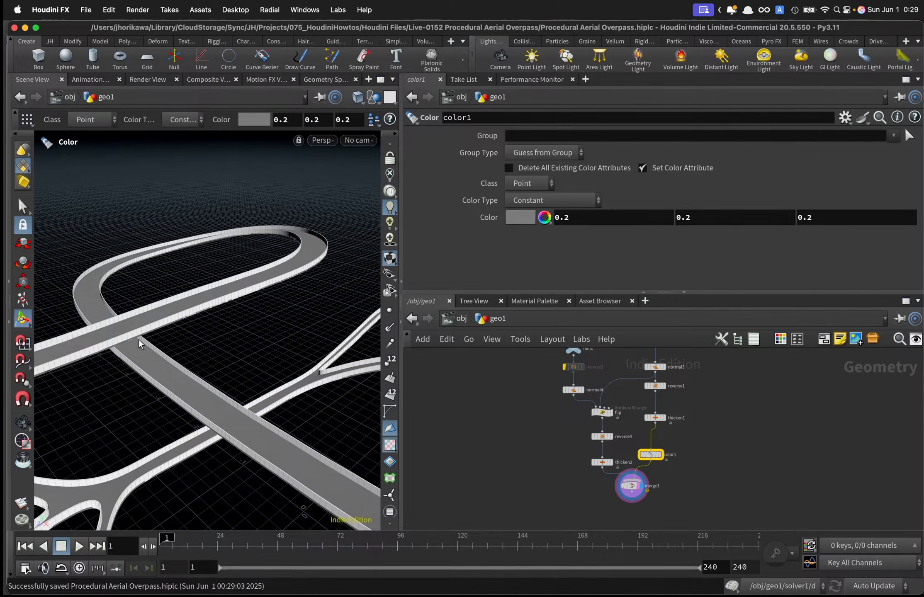
left_click_drag(155, 350, 132, 337)
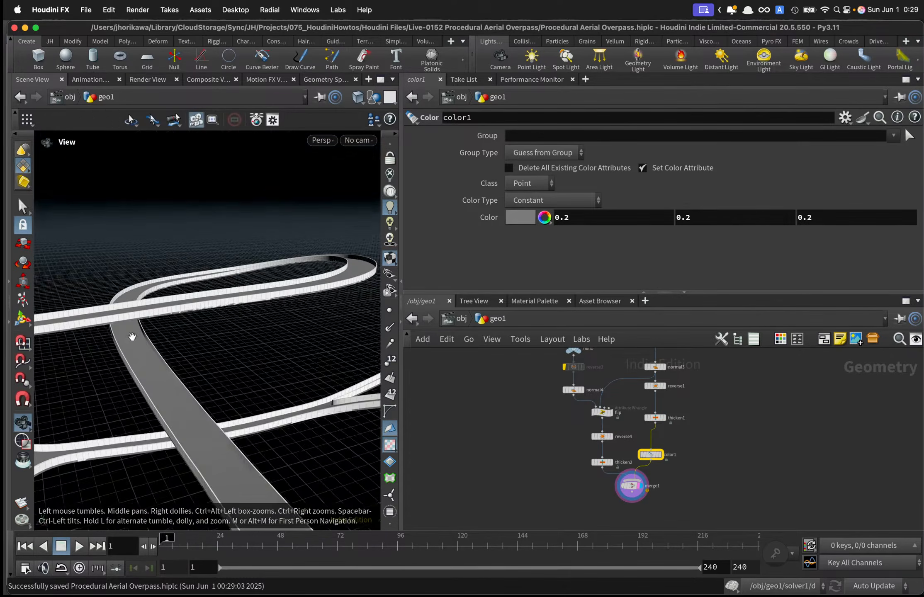
right_click_drag(135, 309, 192, 299)
left_click_drag(192, 299, 166, 348)
right_click_drag(166, 348, 99, 359)
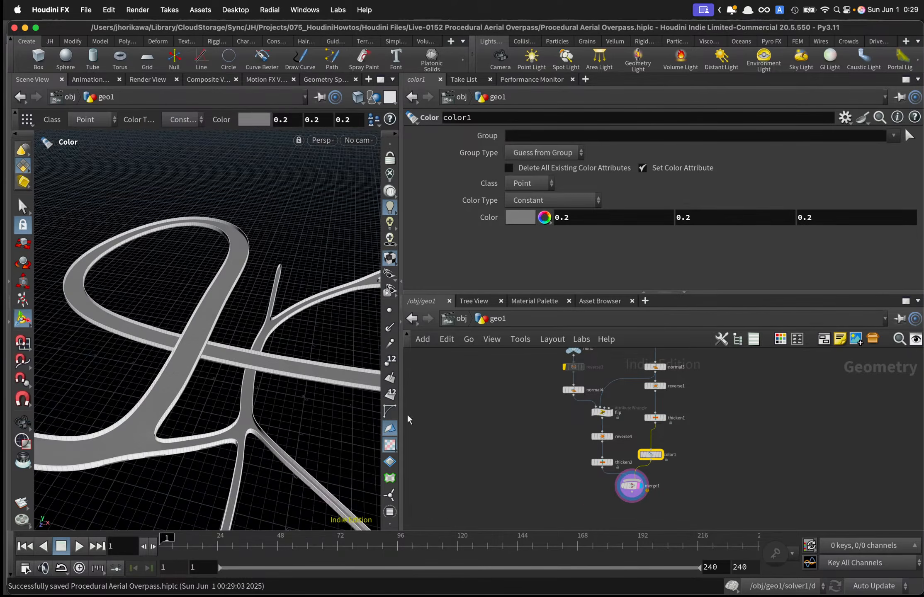
Look through the node network upstream of the merge to locate the nodes that hold the road centreline curves.
scroll(553, 495, "down", 5)
scroll(616, 421, "up", 3)
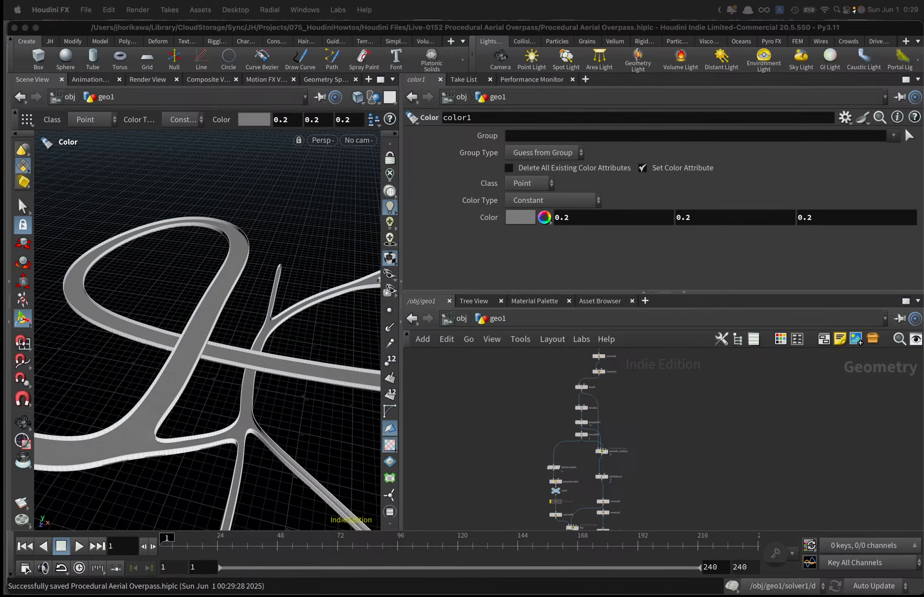
left_click(659, 429)
scroll(664, 428, "down", 5)
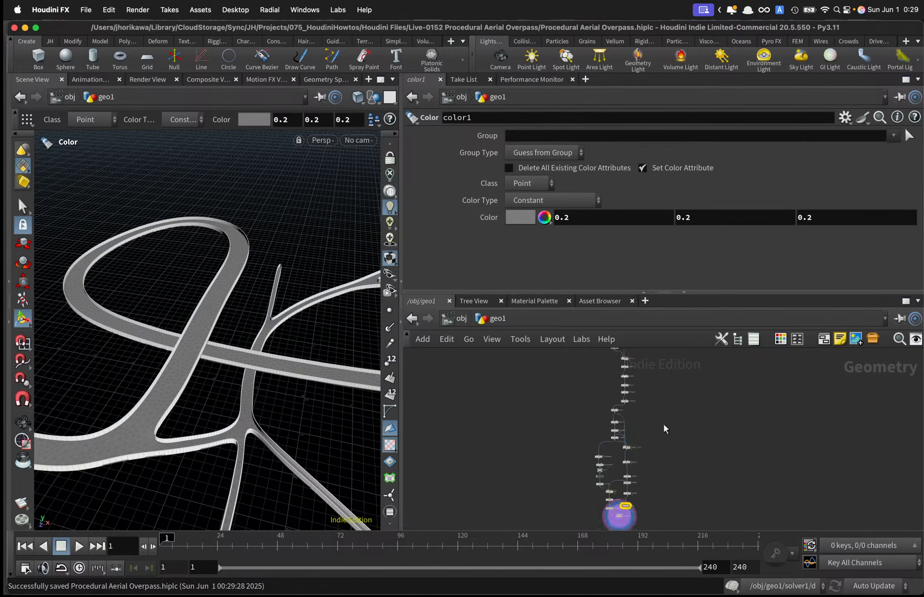
mouse_move(663, 429)
middle_mouse_down()
mouse_move(646, 460)
mouse_move(651, 520)
mouse_move(653, 415)
middle_mouse_up()
scroll(641, 483, "up", 8)
scroll(638, 490, "down", 2)
middle_click_drag(646, 462, 605, 462)
scroll(616, 426, "up", 3)
scroll(633, 422, "down", 5)
scroll(602, 458, "up", 2)
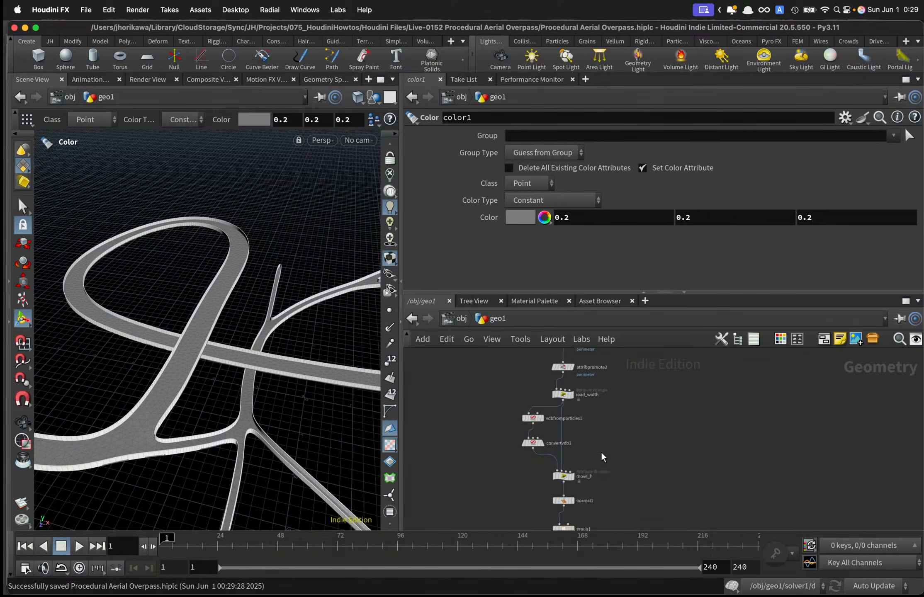
Display the output of the resample2 node and open its parameters to check the segment length expression.
scroll(602, 457, "down", 2)
middle_click_drag(593, 418, 588, 464)
scroll(589, 426, "up", 5)
middle_click_drag(612, 409, 587, 482)
scroll(572, 433, "up", 2)
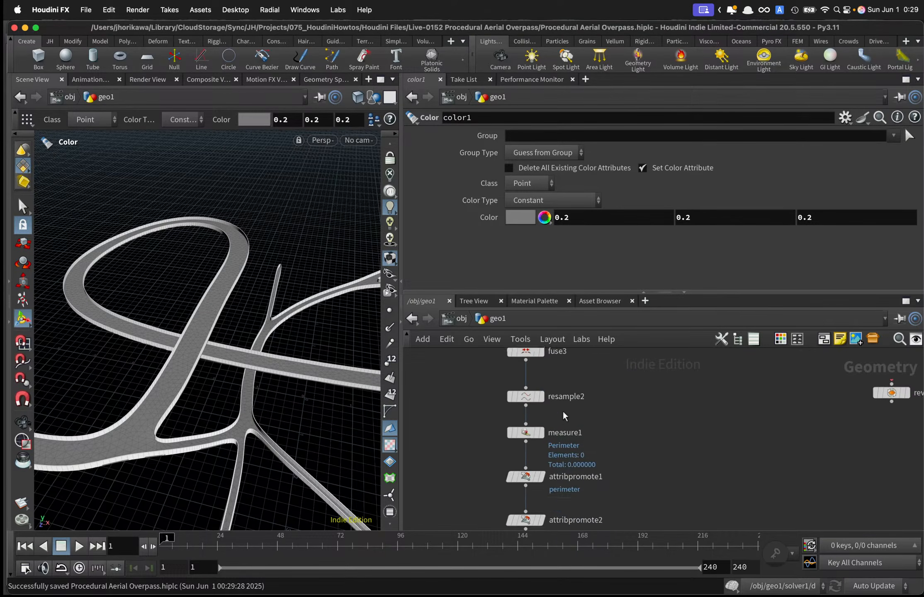
middle_click_drag(560, 408, 588, 387)
left_click(542, 436)
left_click(528, 434)
scroll(539, 439, "down", 2)
scroll(567, 450, "up", 3)
scroll(567, 448, "up", 2)
scroll(567, 441, "down", 2)
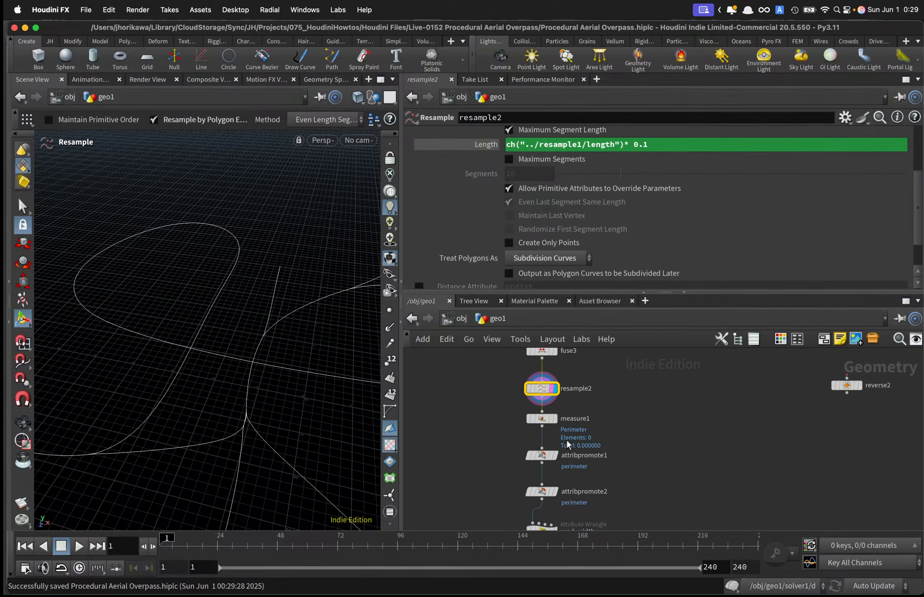
Display the road_width wrangle's output and review the code line that sets f@pscale.
middle_click_drag(568, 469, 571, 406)
scroll(567, 472, "up", 2)
scroll(567, 474, "down", 1)
middle_click_drag(574, 477, 579, 411)
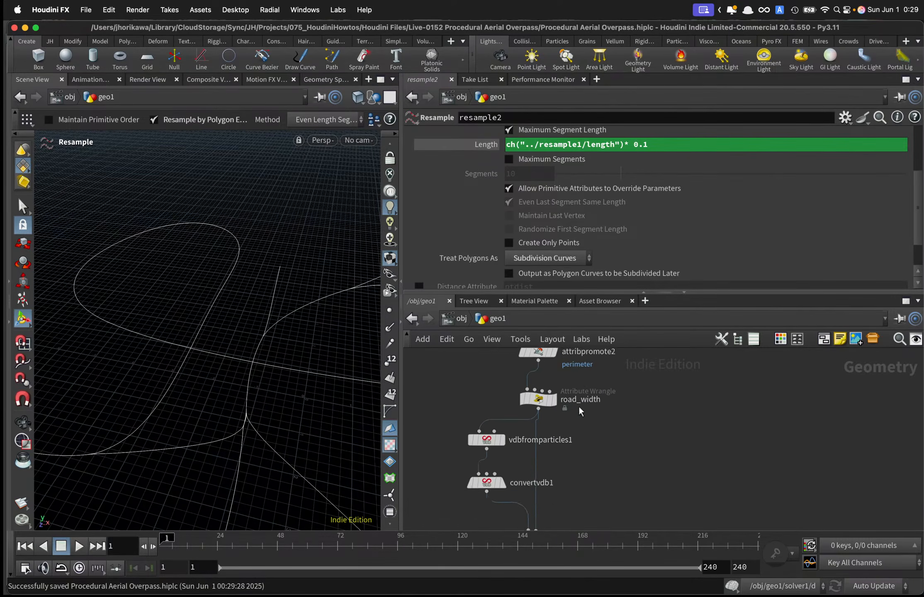
scroll(578, 414, "down", 1)
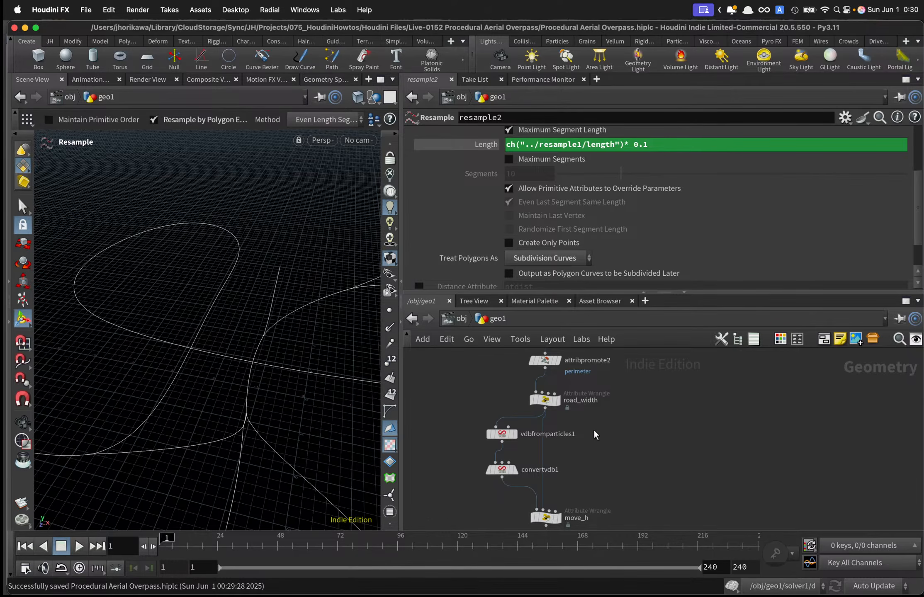
scroll(577, 447, "up", 3)
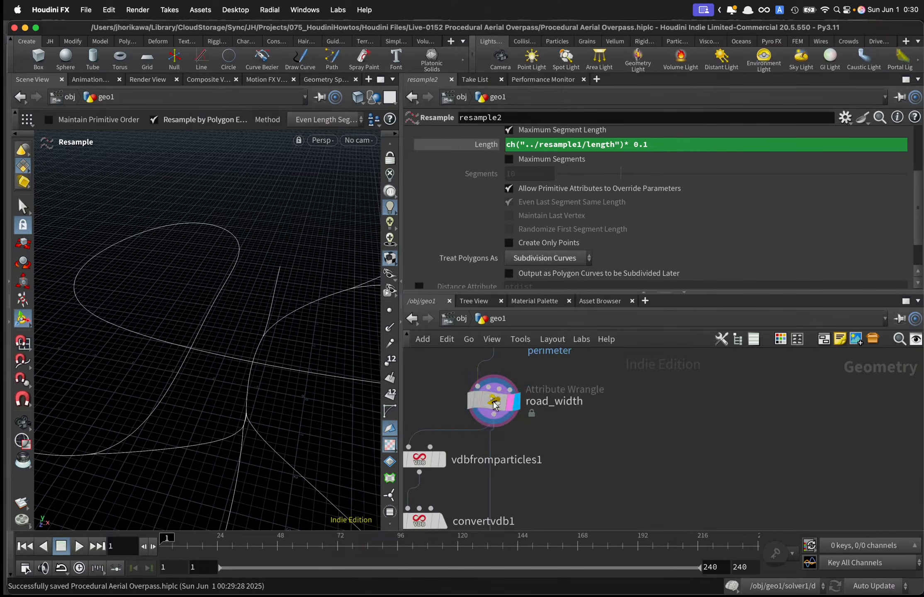
left_click(495, 404)
scroll(536, 275, "down", 5)
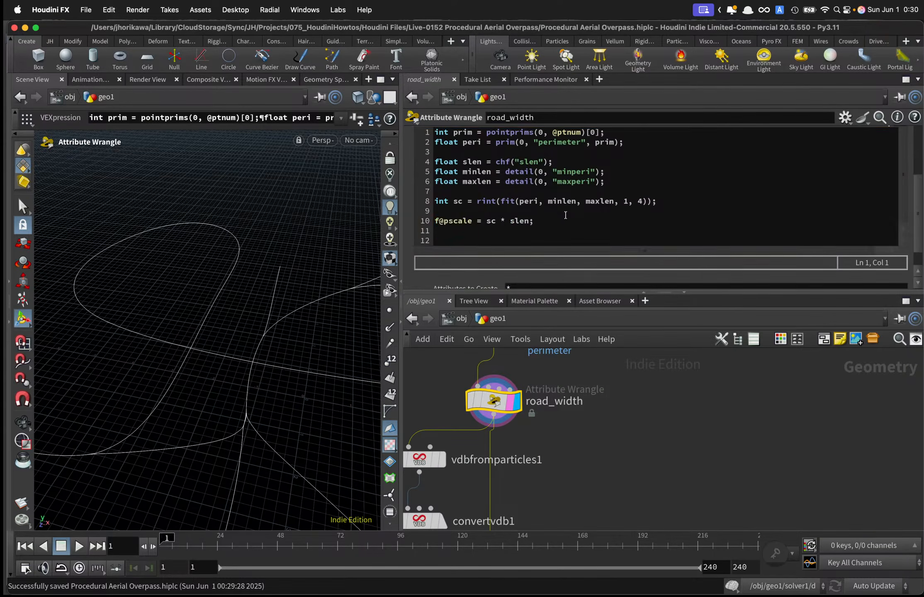
left_click_drag(565, 214, 406, 219)
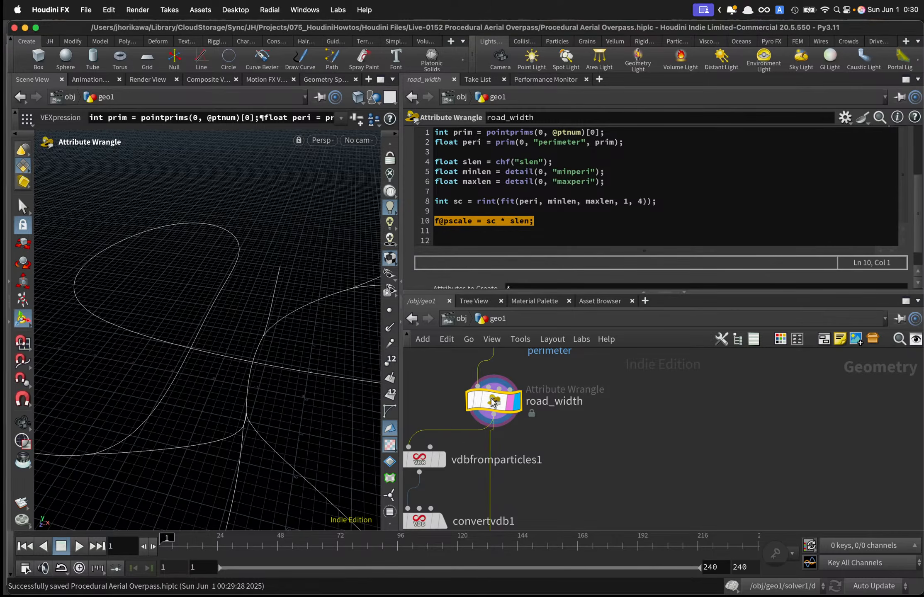
Check the road_width node's information and turn on point display in the viewport.
middle_click(495, 401)
scroll(452, 424, "down", 3)
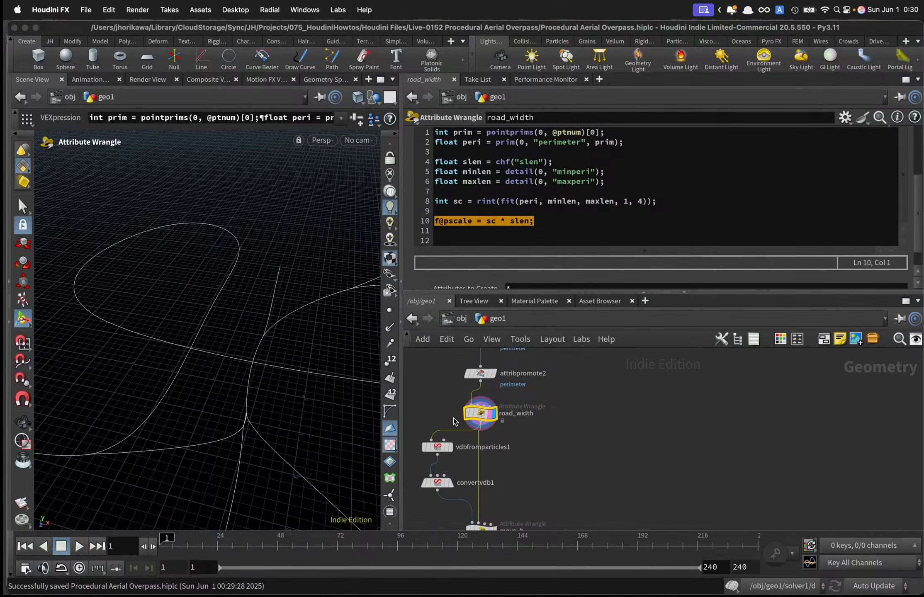
left_click(389, 310)
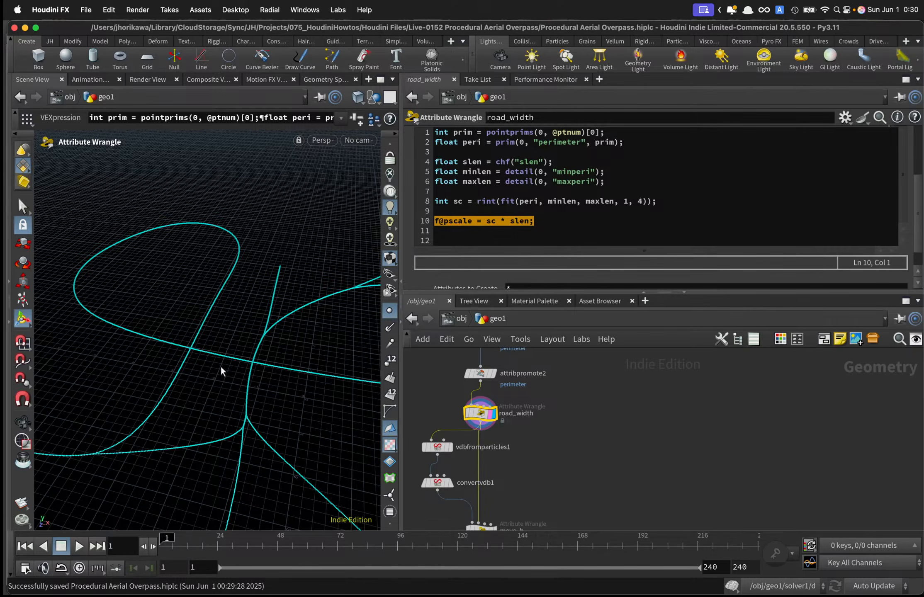
Display the output of foreach_end1 and examine the spacing of the points along its curves.
scroll(518, 406, "down", 4)
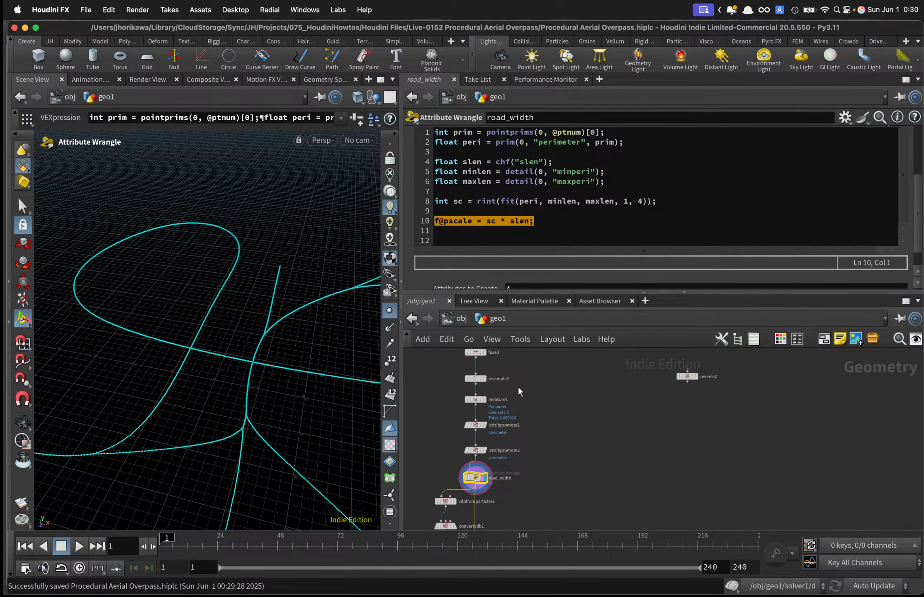
middle_click_drag(518, 388, 518, 466)
scroll(489, 426, "up", 2)
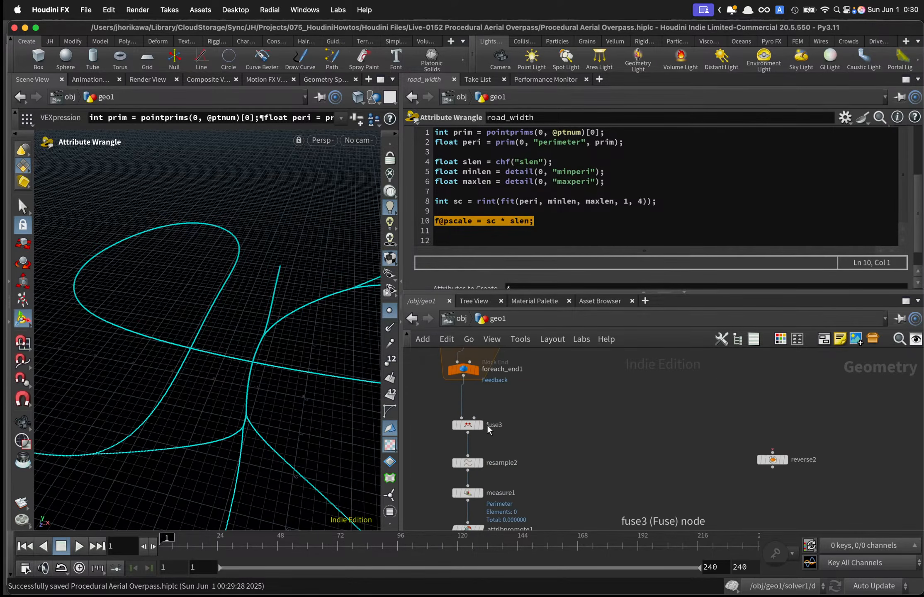
scroll(485, 425, "up", 1)
left_click(474, 364)
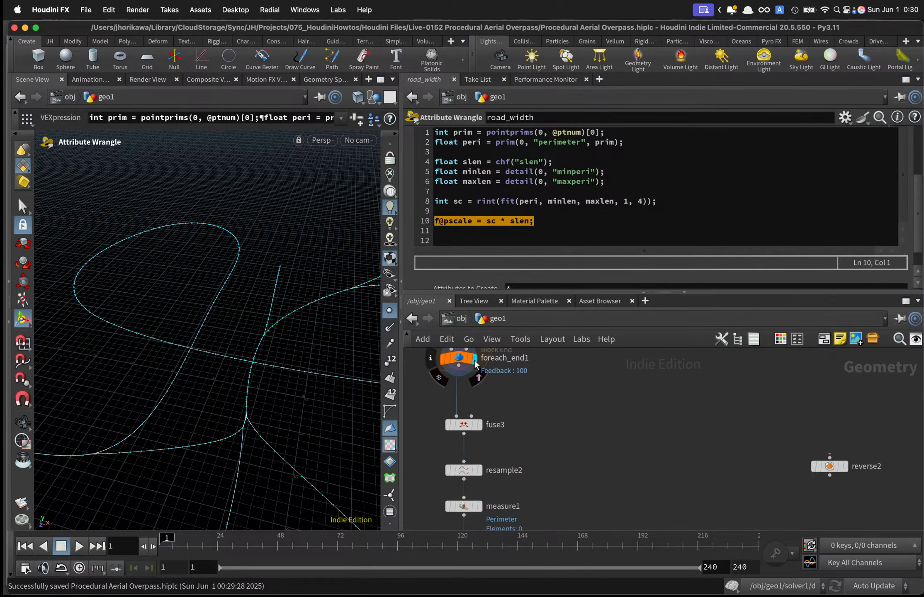
left_click(458, 359)
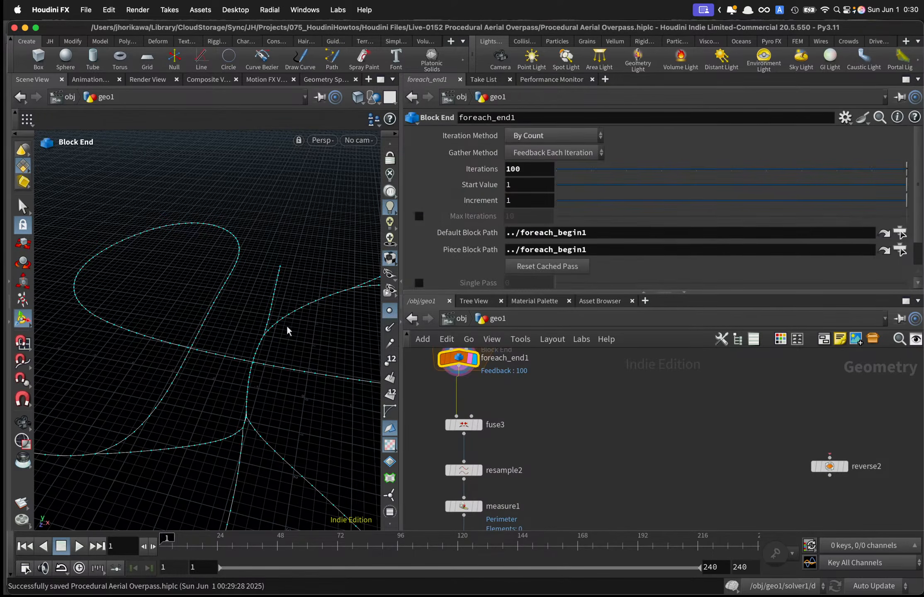
mouse_move(287, 330)
left_mouse_down("alt")
mouse_move(281, 353)
mouse_move(281, 337)
left_mouse_up("alt")
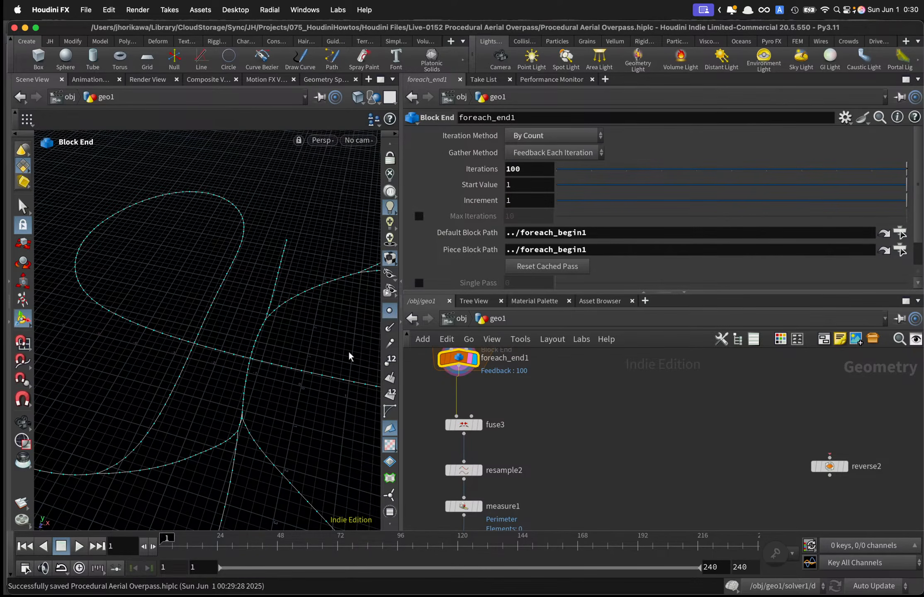
Select the road_width wrangle and display its output curves again.
scroll(514, 396, "down", 6)
scroll(519, 447, "up", 4)
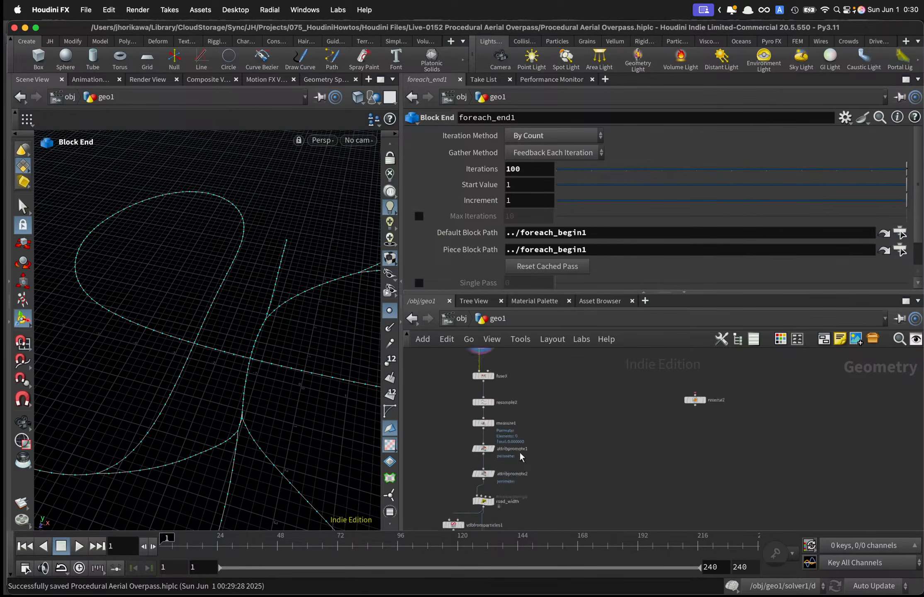
middle_click_drag(506, 467, 501, 483)
scroll(500, 483, "up", 3)
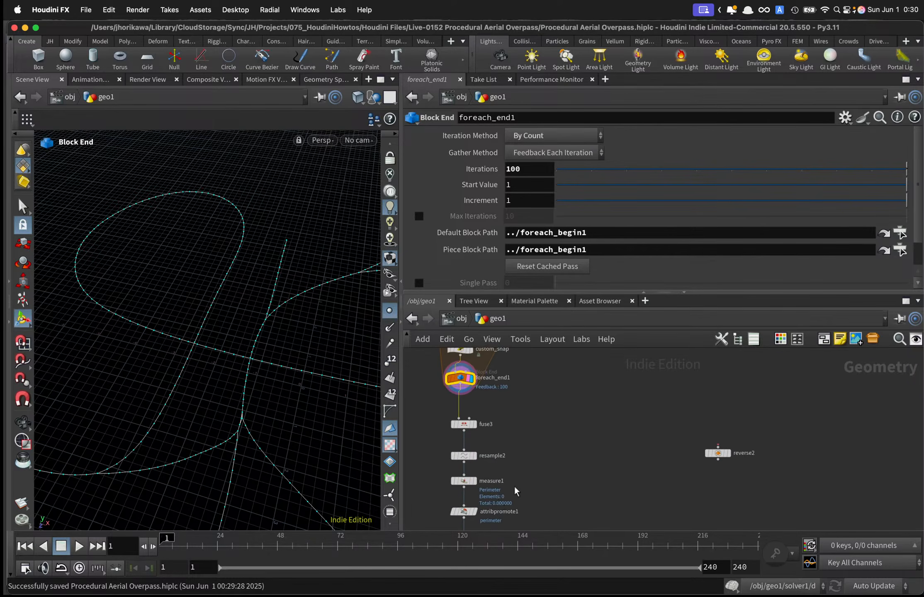
scroll(514, 492, "down", 10)
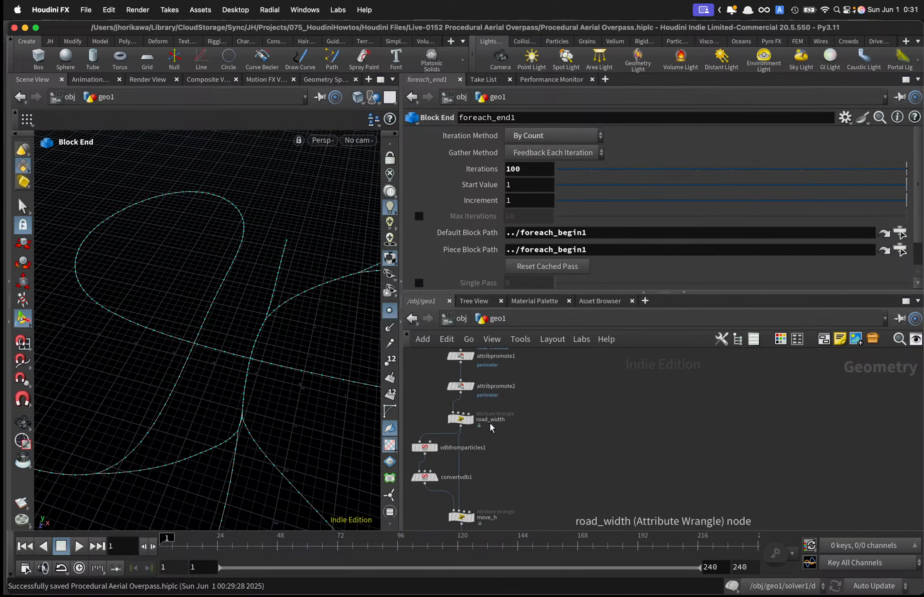
scroll(490, 427, "up", 2)
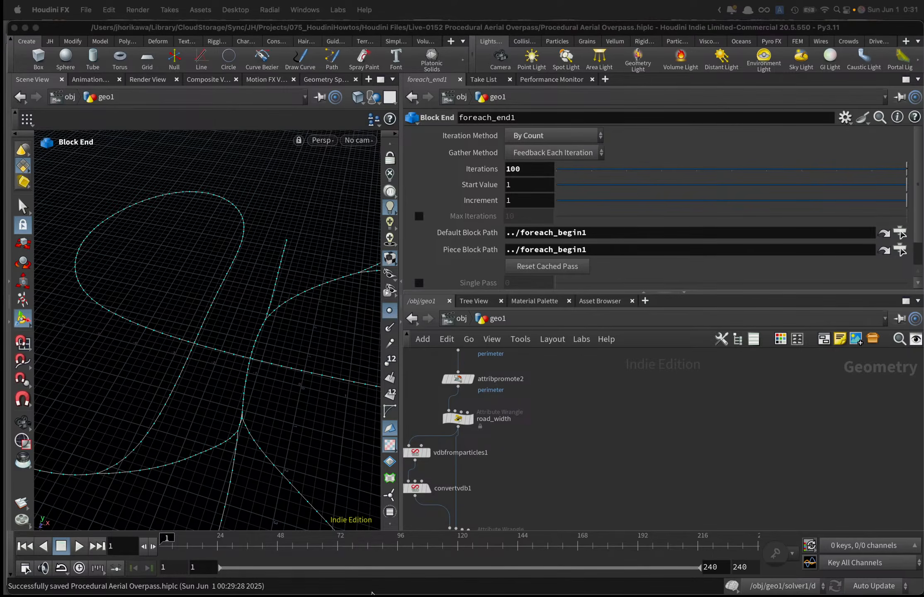
left_click(600, 454)
scroll(591, 408, "down", 5)
middle_click_drag(591, 400, 569, 455)
left_click(484, 484)
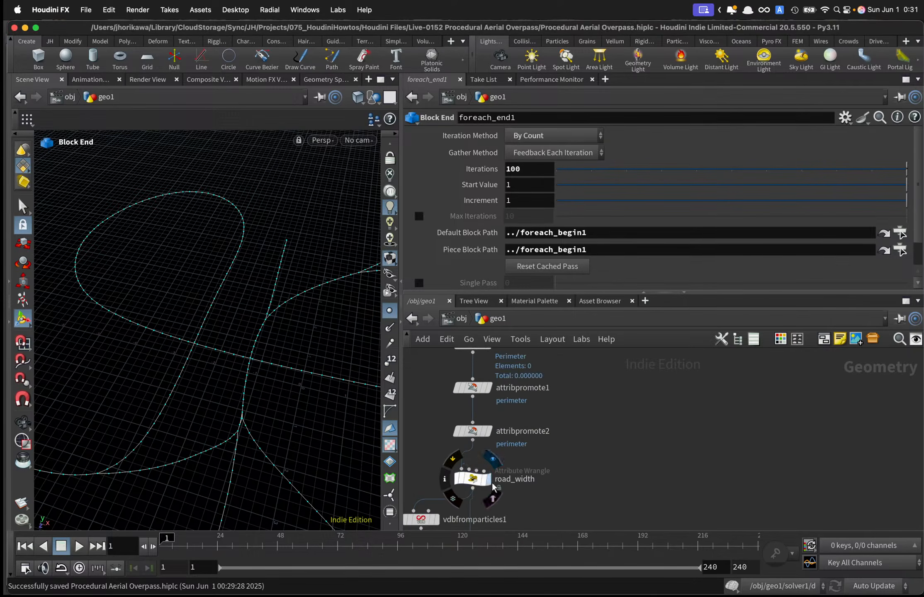
scroll(521, 491, "down", 5)
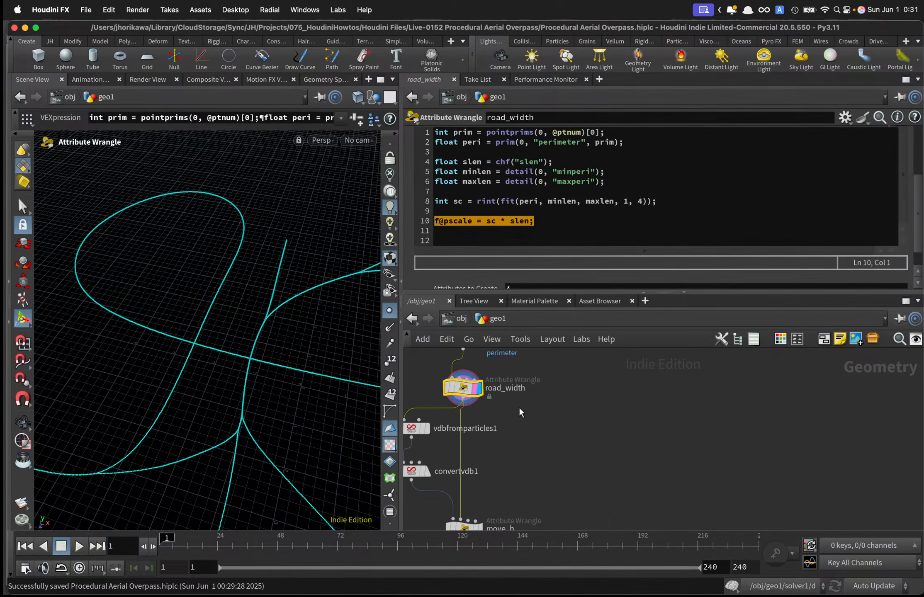
key("Tab")
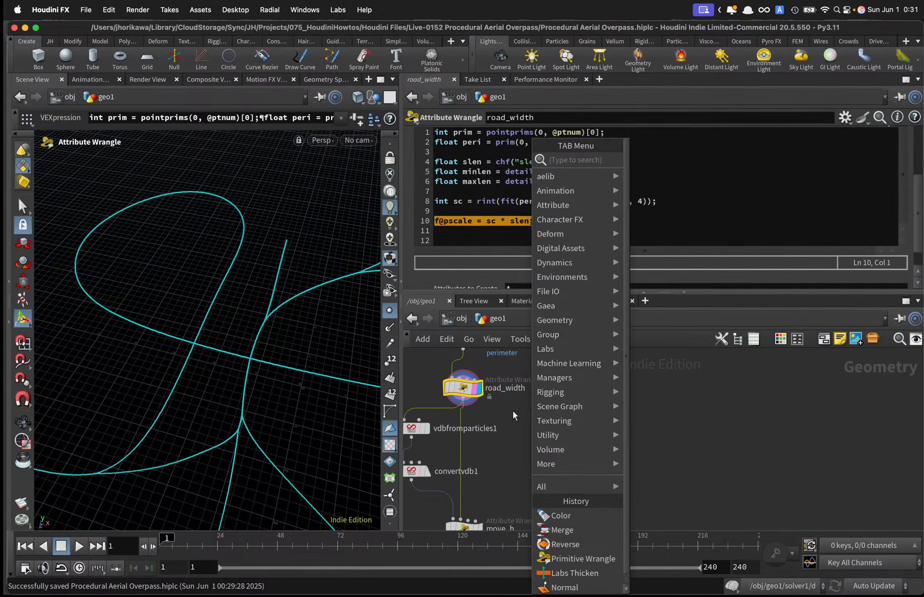
key("Escape")
key("Tab")
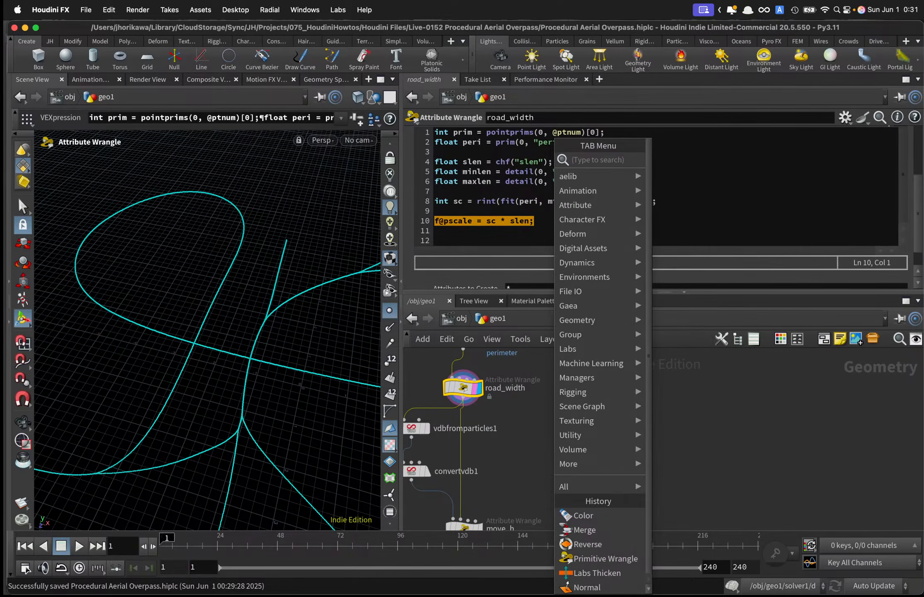
key("Escape")
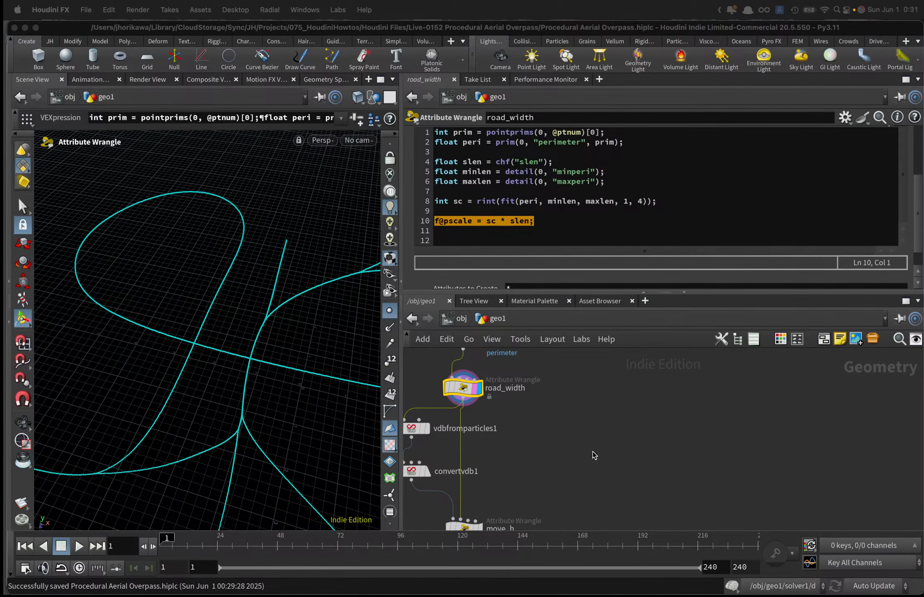
Examine the road_width curve points around the road junction and the nodes that branch off below the wrangle.
scroll(576, 445, "down", 5)
scroll(571, 437, "down", 2)
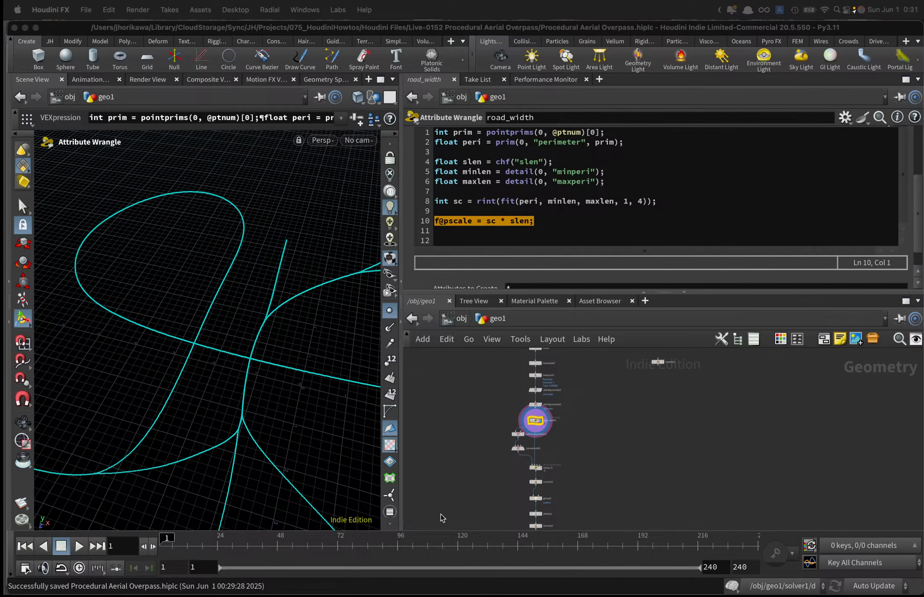
left_click(571, 459)
scroll(573, 444, "down", 3)
scroll(576, 438, "up", 3)
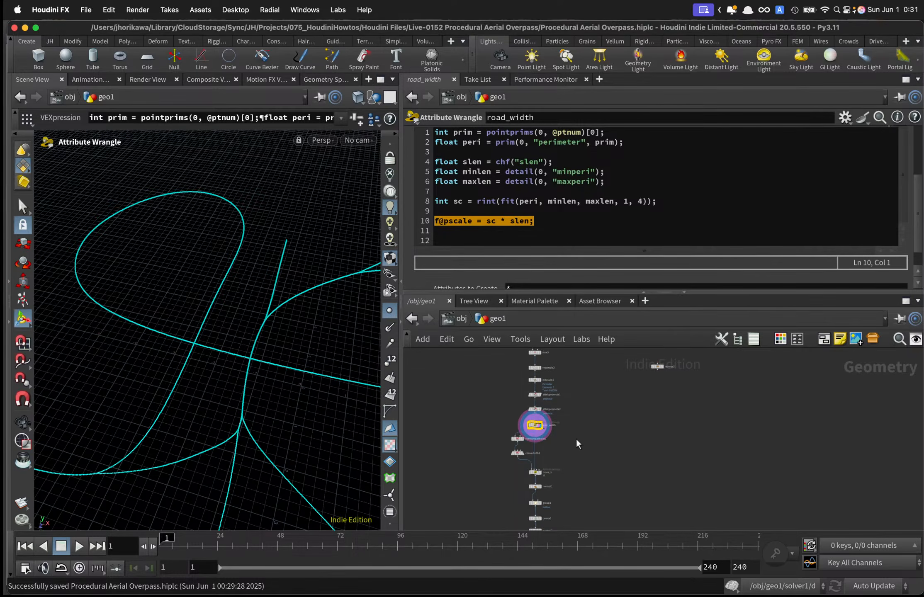
scroll(576, 439, "up", 5)
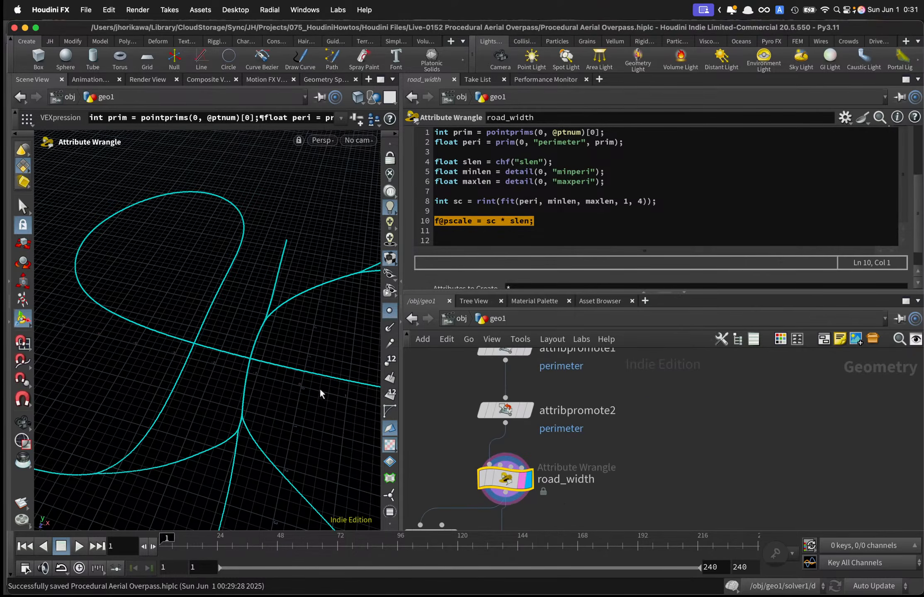
right_click_drag(280, 321, 332, 280, "alt")
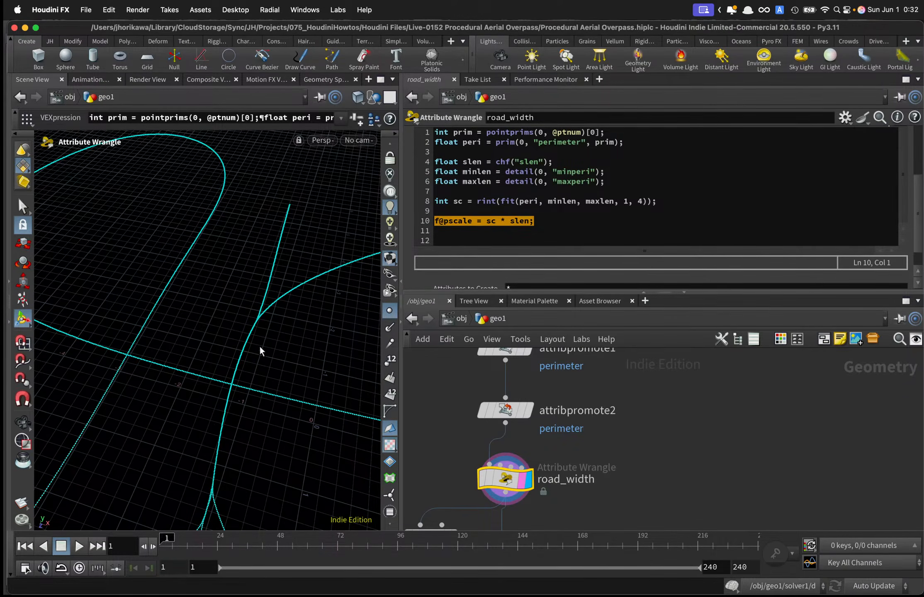
scroll(576, 459, "down", 3)
scroll(583, 477, "up", 2)
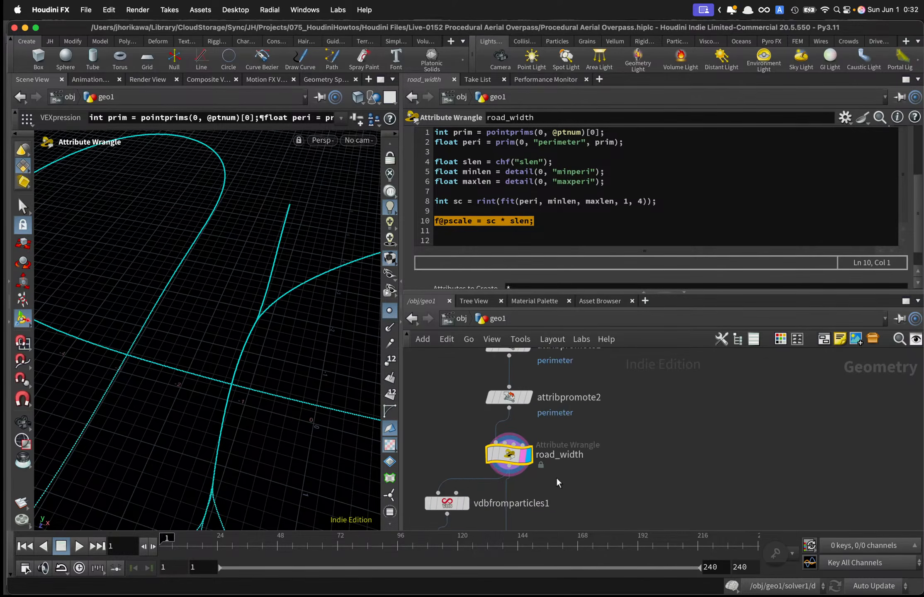
scroll(556, 478, "up", 1)
middle_click_drag(558, 476, 541, 426)
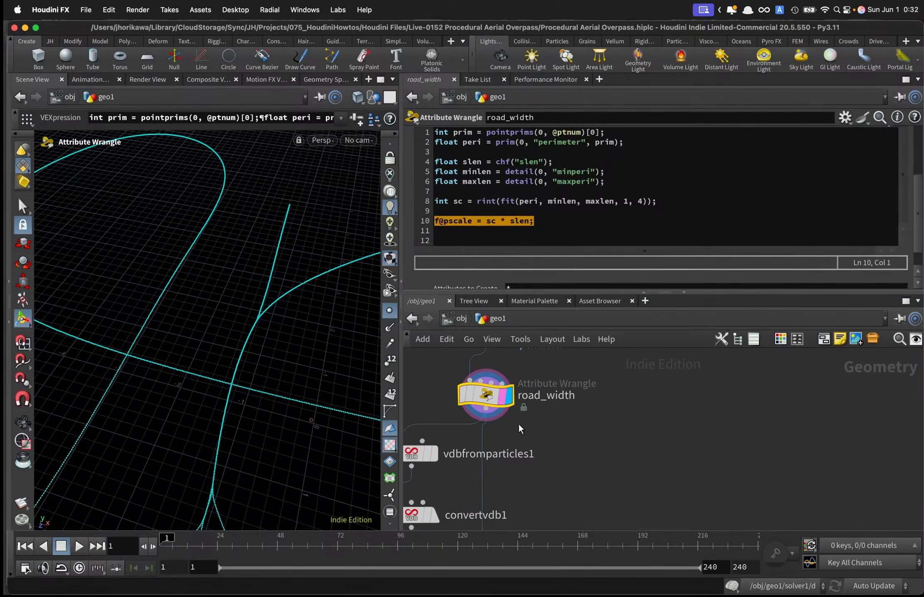
Add a Point Wrangle fed by the road_width wrangle, place it off to the side of the chain and display its output.
left_click_drag(487, 396, 481, 403)
scroll(481, 404, "down", 4)
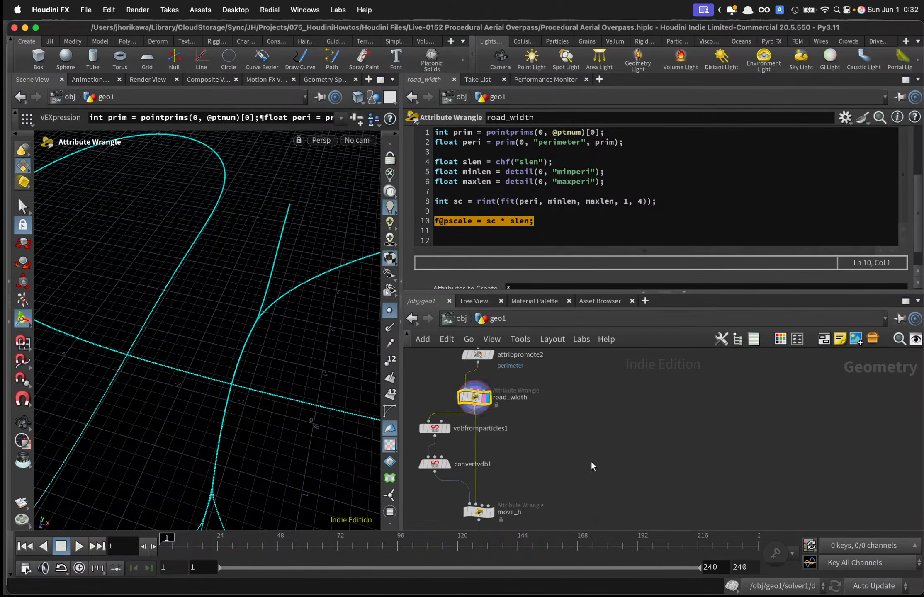
scroll(572, 420, "up", 3)
middle_click_drag(592, 461, 562, 464)
right_click(572, 420)
left_click(549, 419)
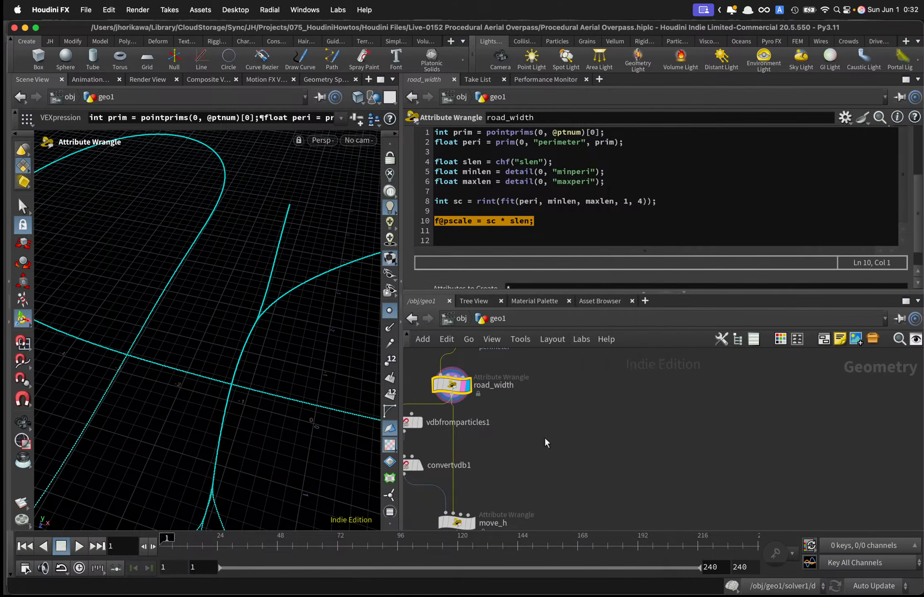
key("Tab")
type("pointwra")
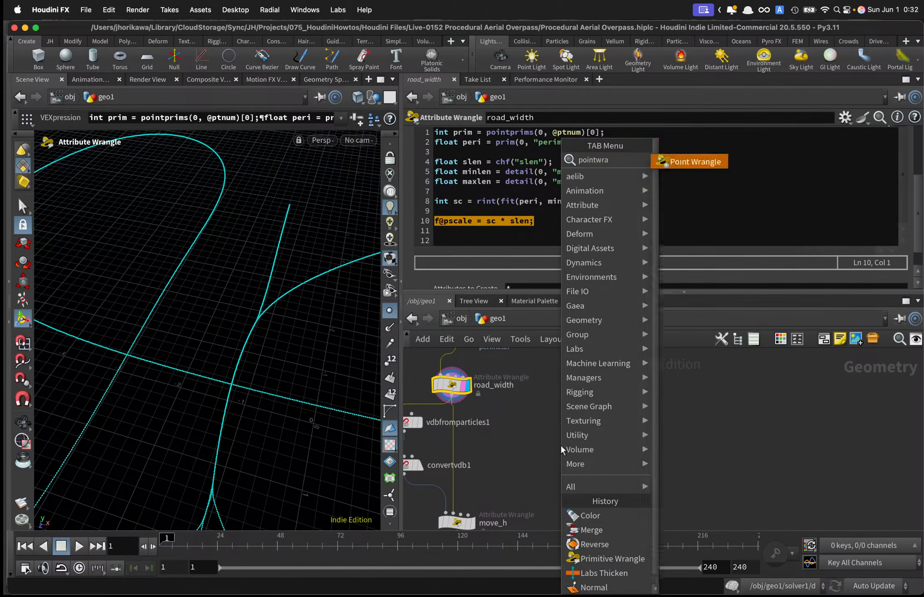
key("Return")
left_click(562, 447)
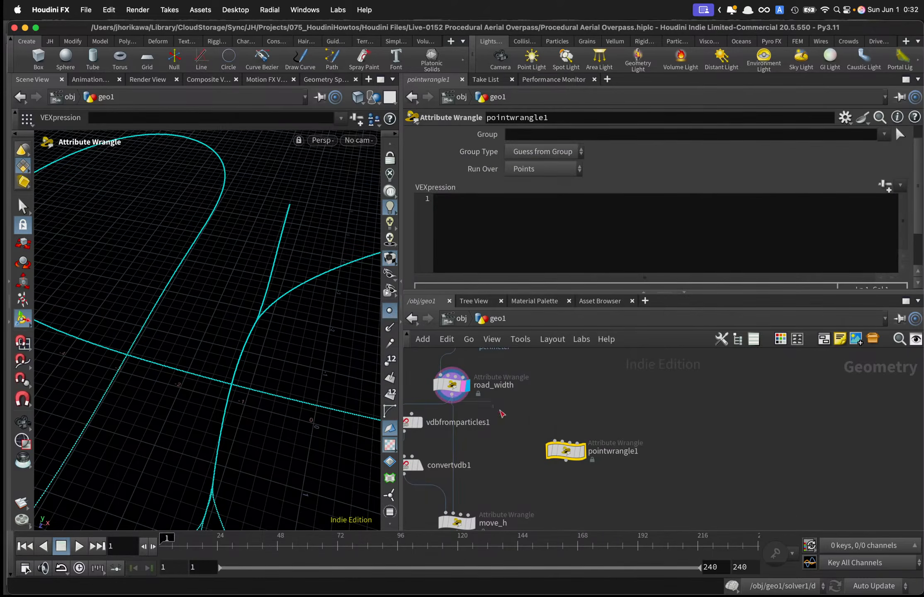
left_click_drag(565, 449, 641, 491)
left_click(659, 492)
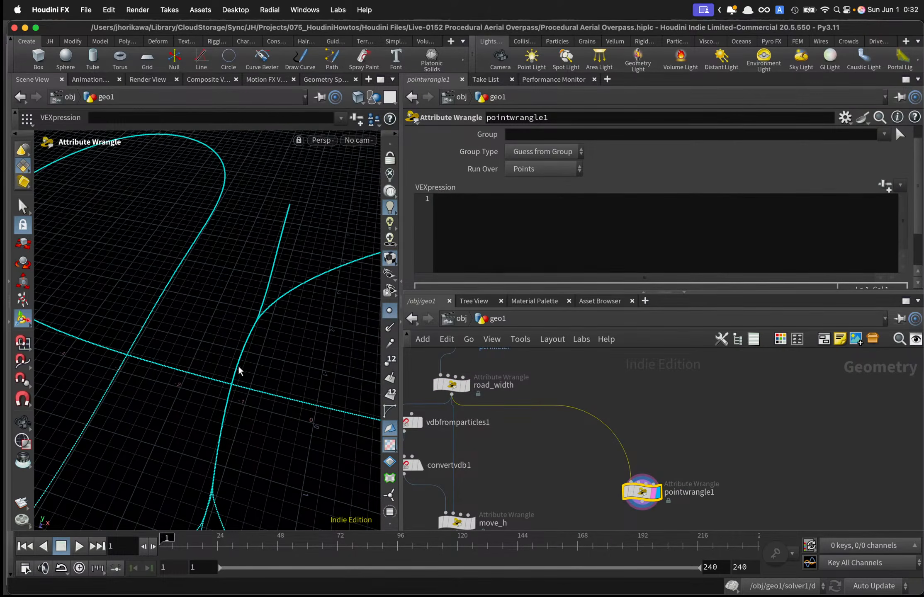
Write int npts[] = nearpoints(0, @P, chf("d")); in the new point wrangle to collect the points near each curve point.
right_click_drag(250, 340, 326, 323, "alt")
right_click_drag(256, 350, 327, 323, "alt")
right_click_drag(270, 333, 302, 320, "alt")
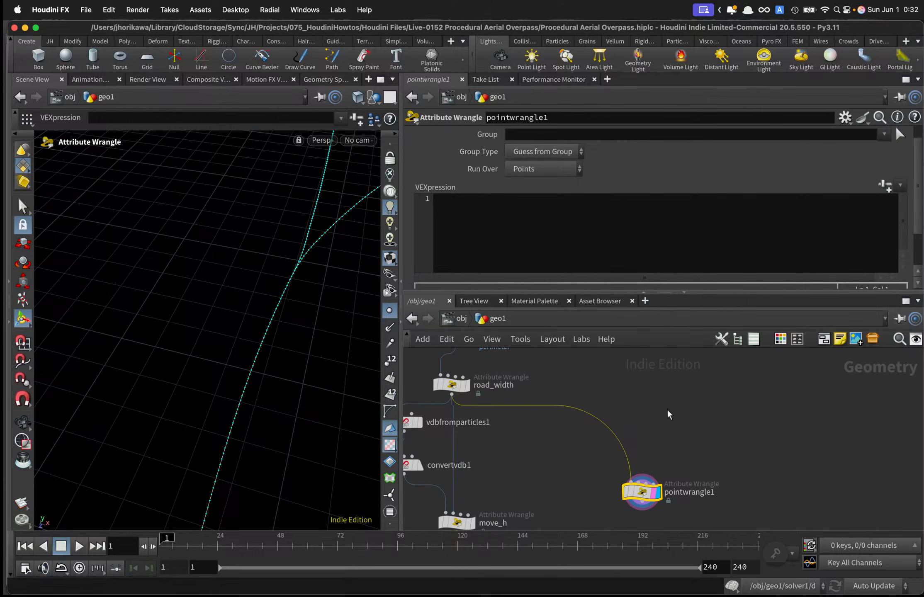
left_click_drag(642, 496, 666, 487)
left_click(570, 235)
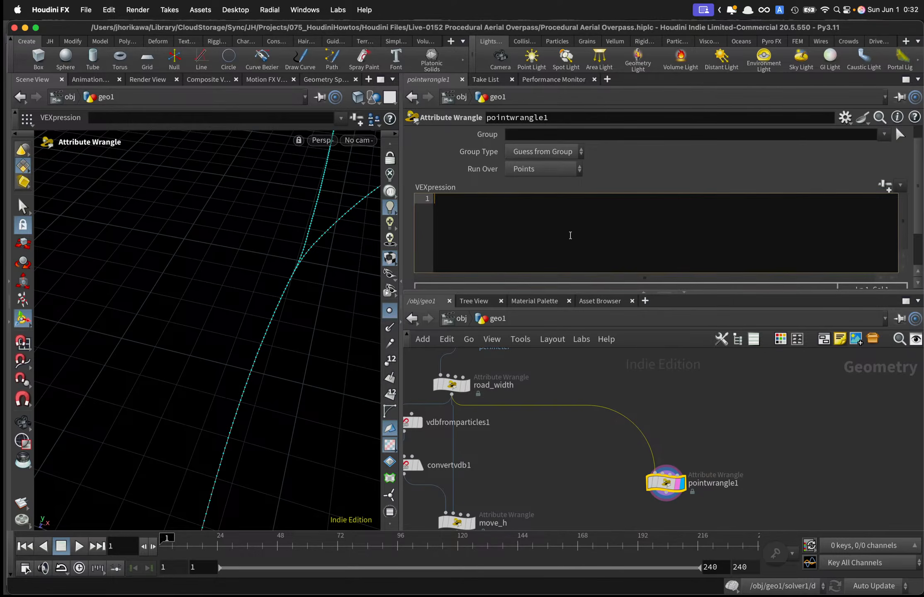
type("int npts =")
key("BackSpace")
key("BackSpace")
key("BackSpace")
type("[] = nar")
key("BackSpace")
type("earpoints(0, ")
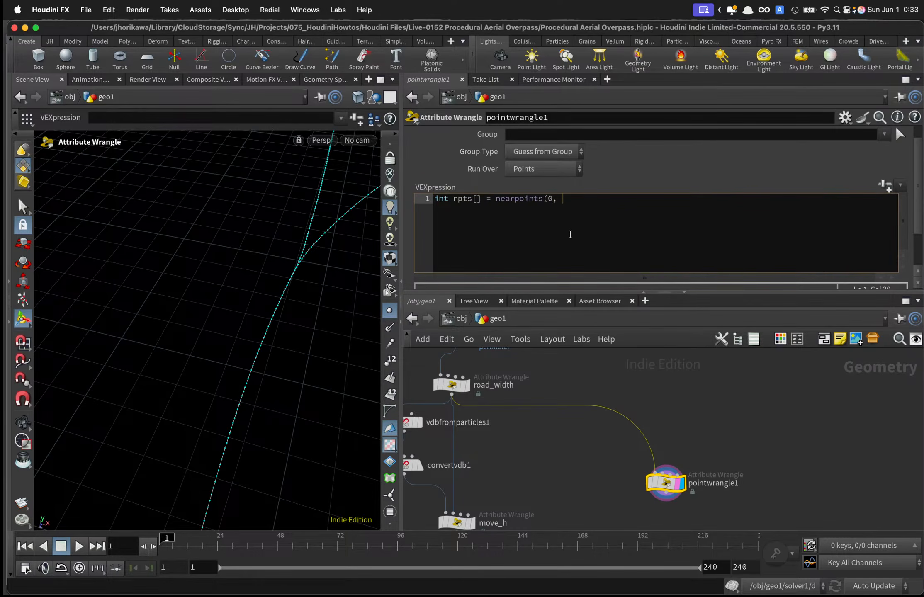
type("@P, chf(")
type("\"d\"));")
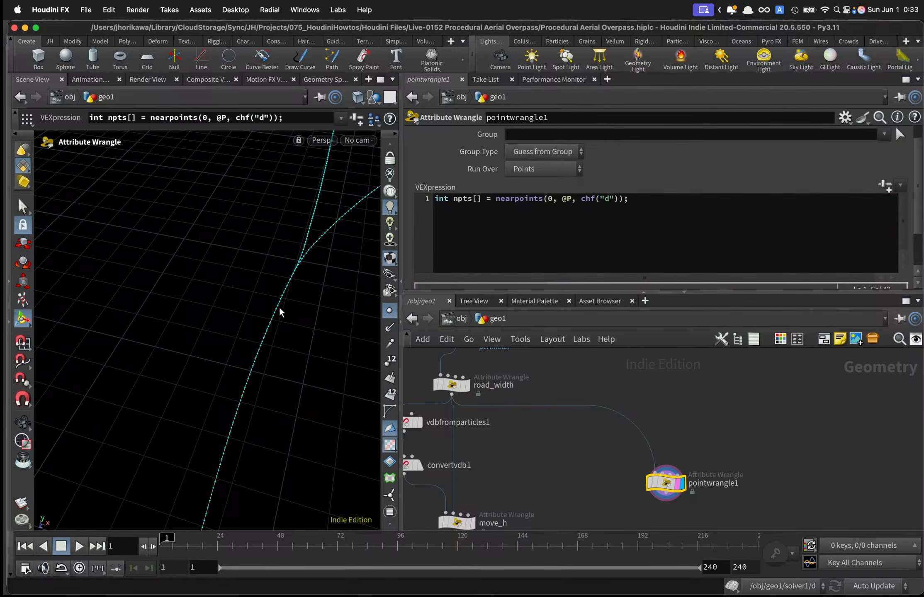
Find the resample2 node upstream and copy its Length parameter.
mouse_move(304, 264)
left_mouse_down("alt")
mouse_move(317, 261)
mouse_move(307, 271)
left_mouse_up("alt")
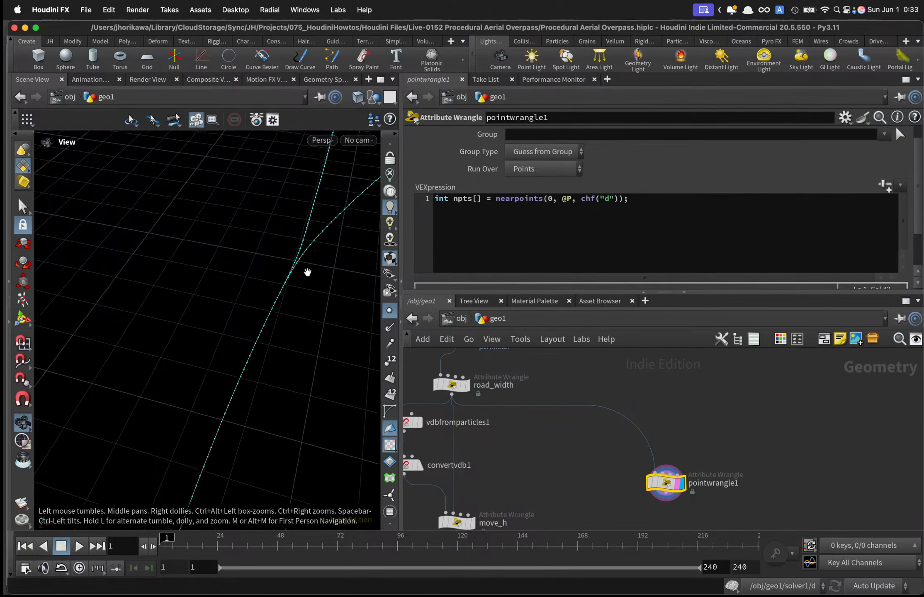
right_click_drag(307, 271, 353, 254, "alt")
scroll(535, 403, "down", 5)
middle_click_drag(543, 377, 548, 448)
scroll(525, 444, "up", 4)
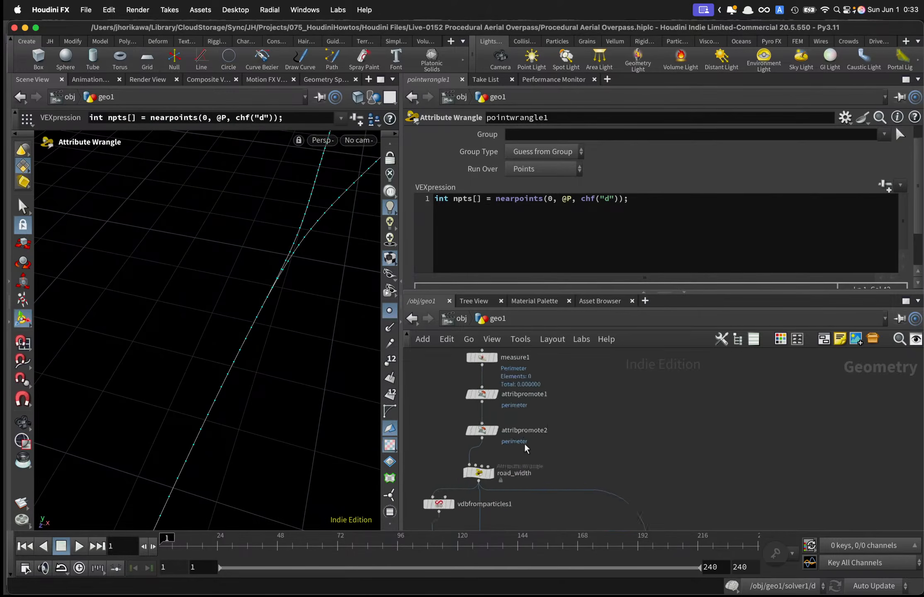
scroll(527, 448, "down", 3)
scroll(529, 436, "up", 3)
middle_click_drag(529, 395, 529, 438)
left_click_drag(524, 422, 481, 401)
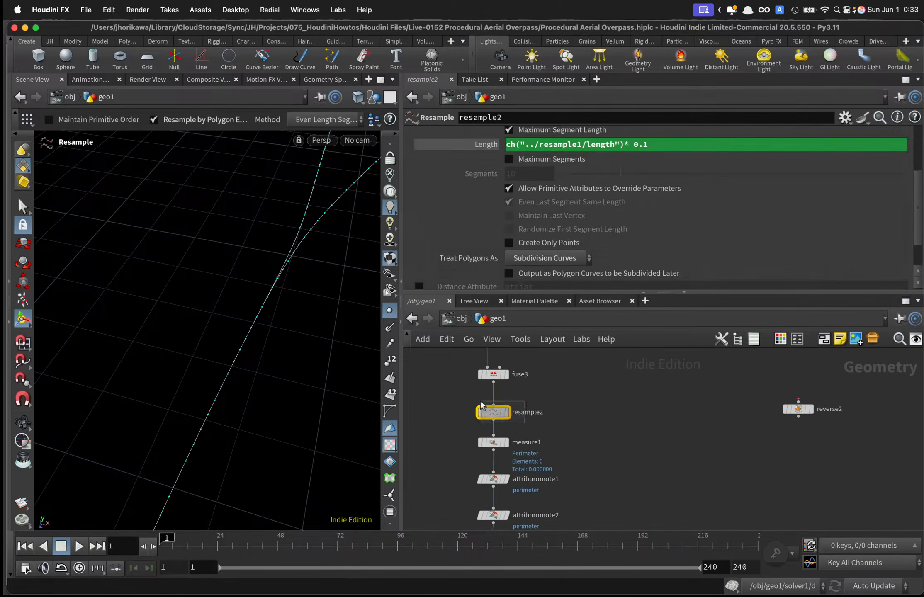
scroll(518, 199, "up", 2)
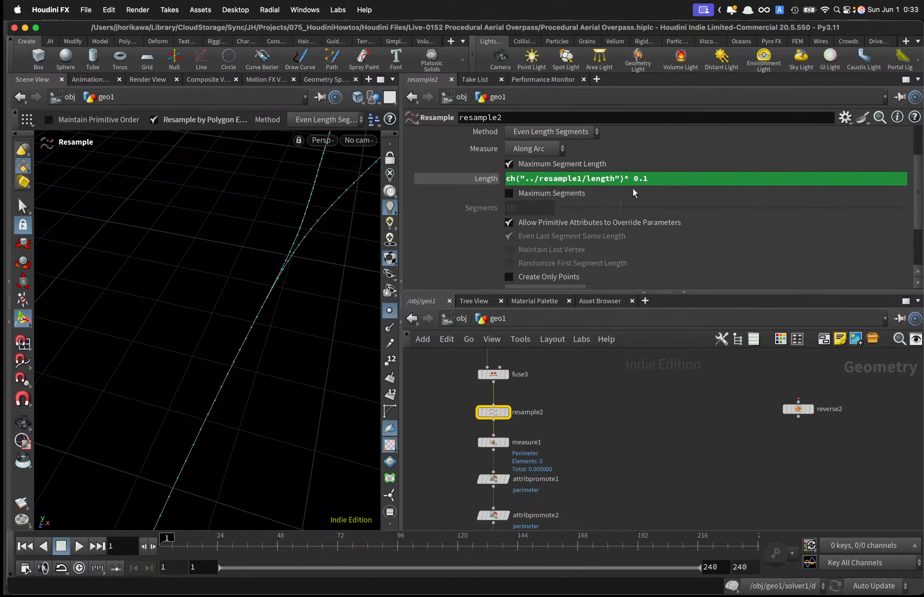
right_click(493, 182)
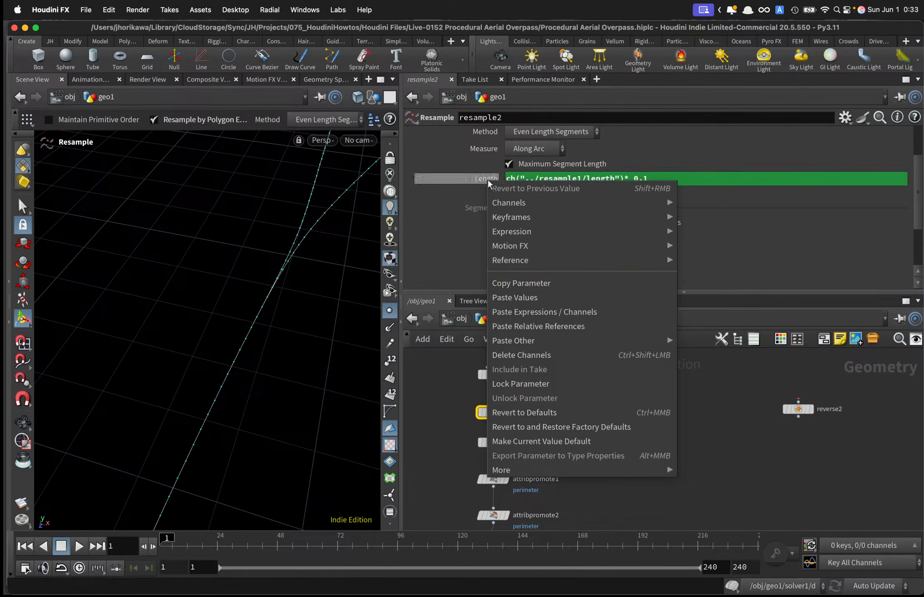
left_click(517, 283)
left_click_drag(663, 178, 487, 183)
right_click(488, 184)
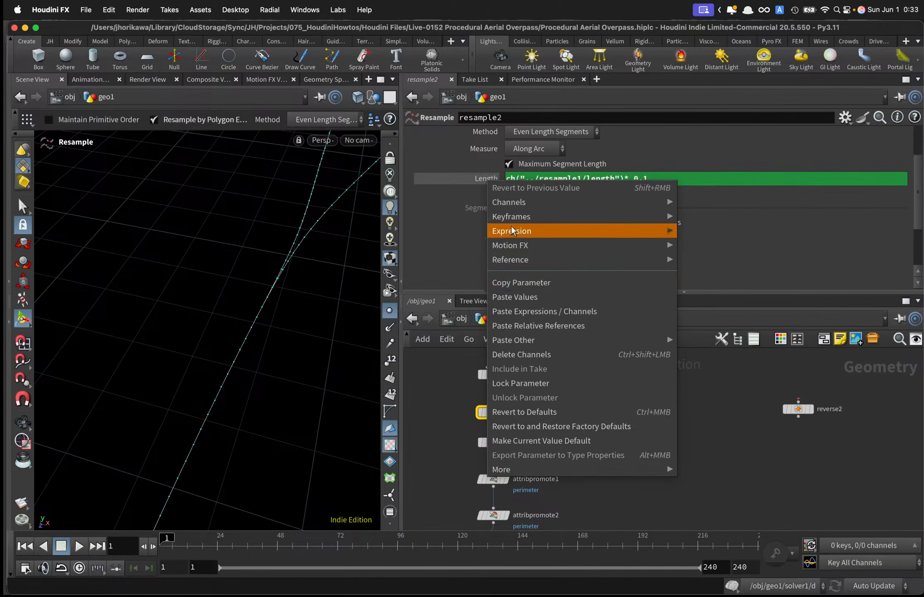
left_click(515, 284)
Create the point wrangle's D parameter and set it to ch("../resample2/length") * 0.5 as a relative reference.
scroll(613, 408, "down", 5)
middle_click_drag(643, 499, 640, 421)
scroll(641, 421, "up", 3)
left_click(622, 415)
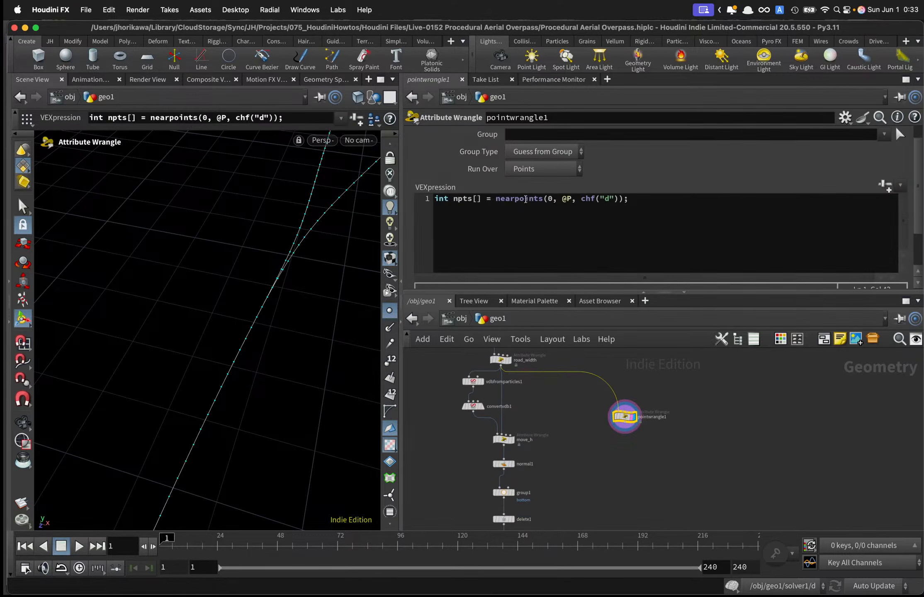
left_click(884, 185)
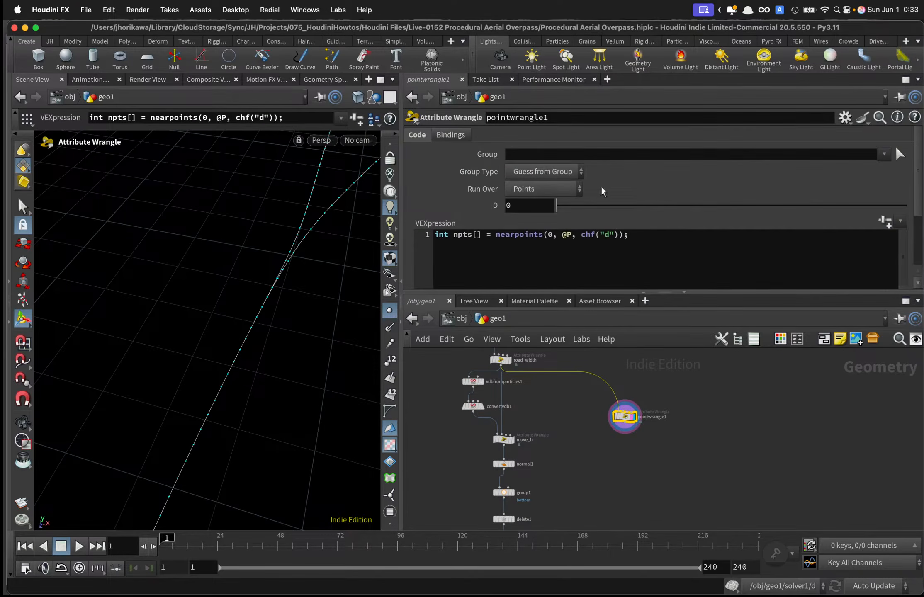
right_click(493, 208)
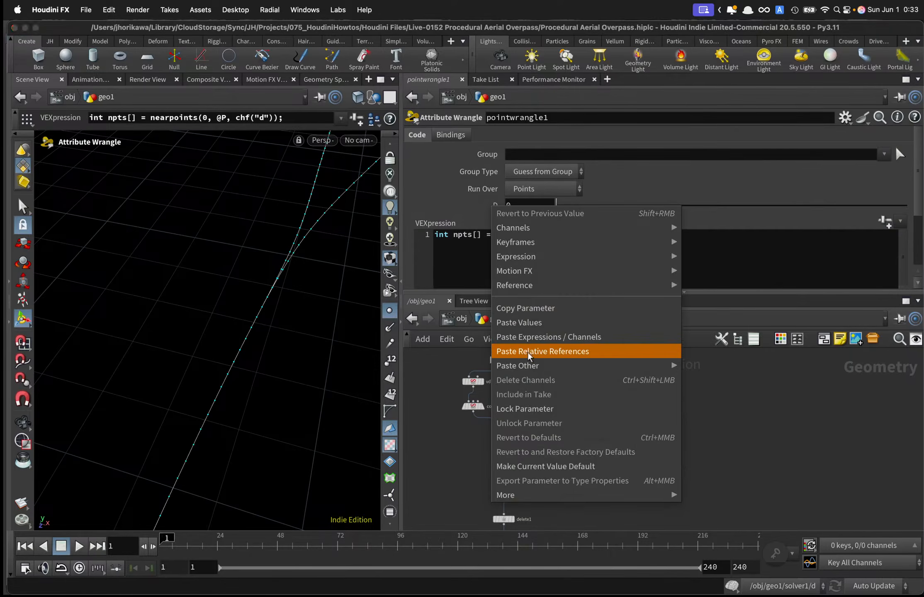
left_click(529, 351)
type("* ")
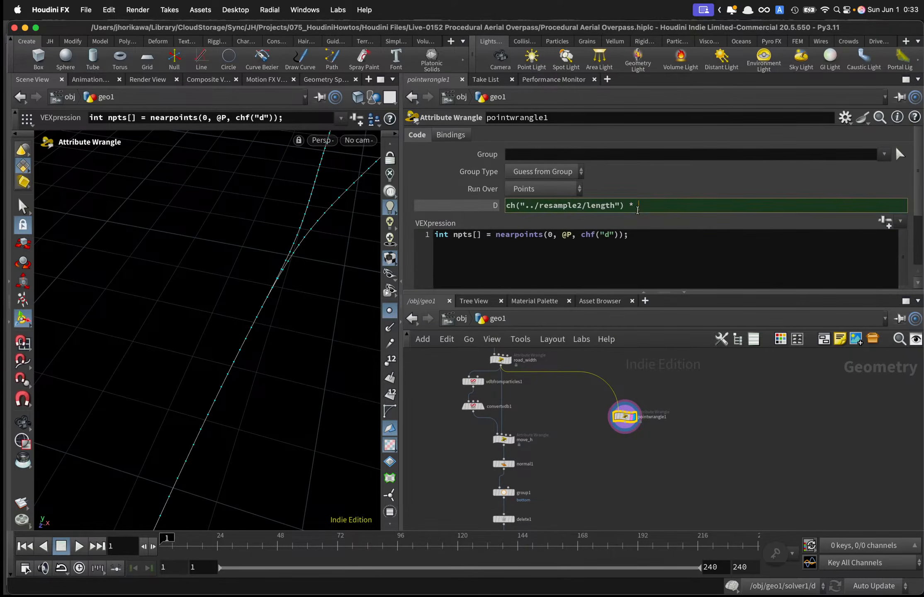
type("0.5")
key("Return")
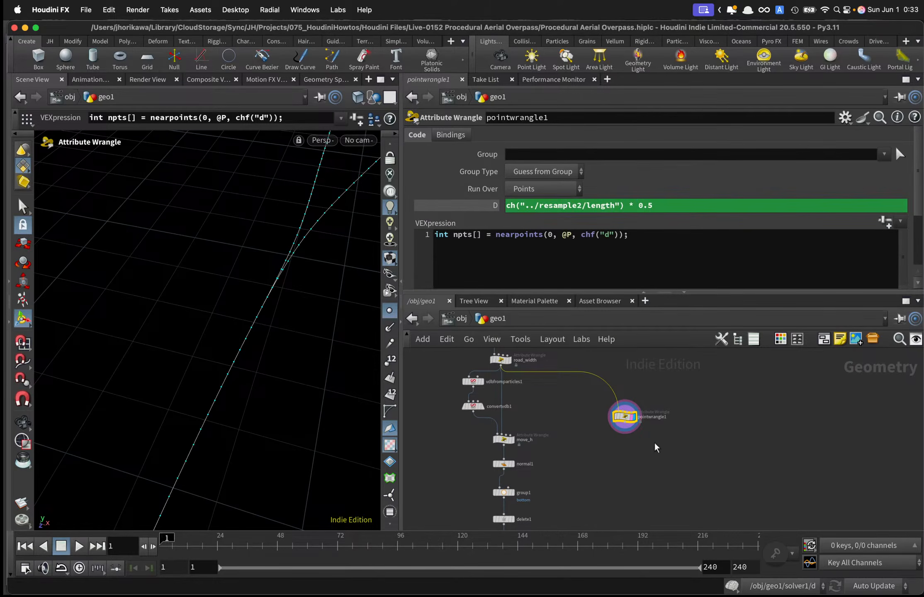
Rename the point wrangle as get_highest_pscale and save the scene.
scroll(655, 448, "up", 3)
double_click(656, 423)
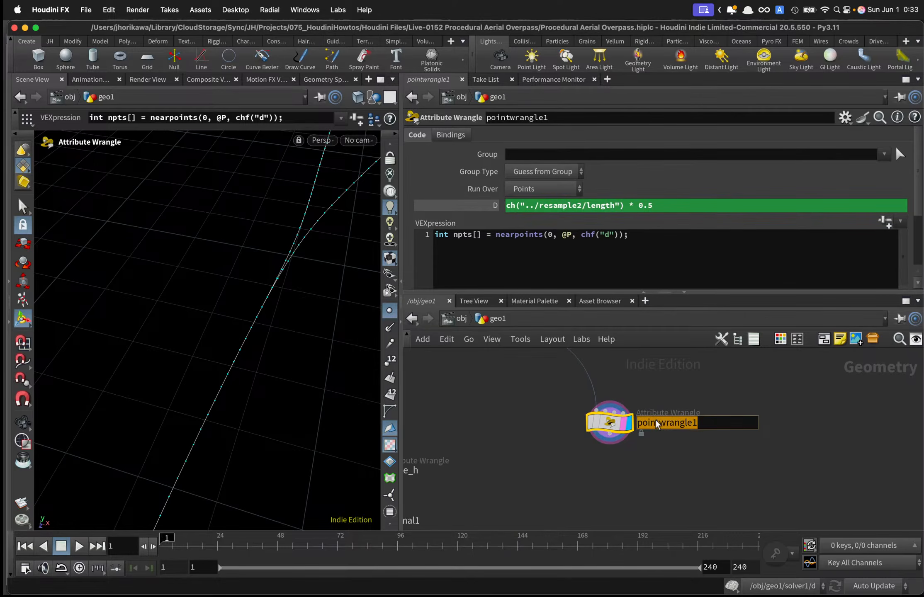
type("get_heig")
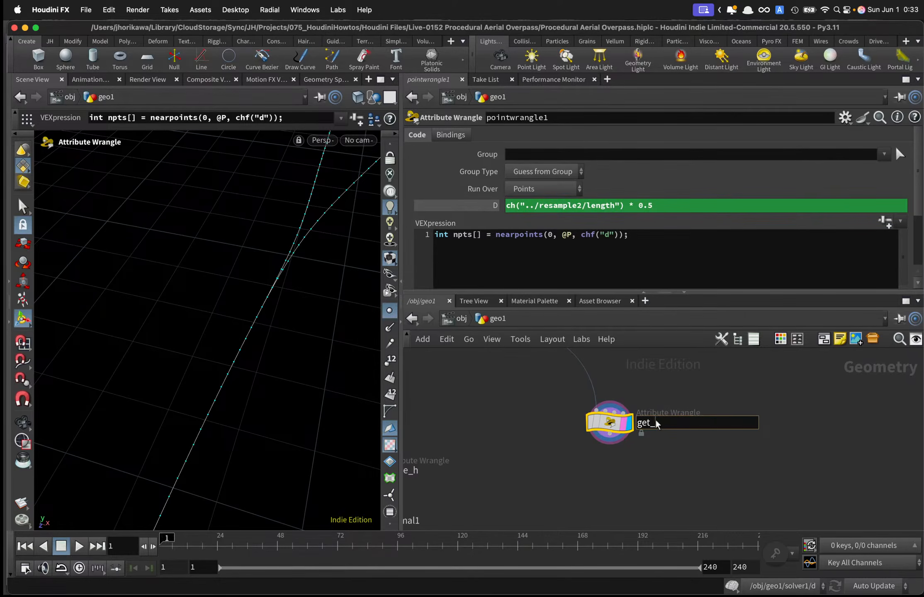
key("BackSpace")
key("BackSpace")
key("BackSpace")
type("ightest_")
key("BackSpace")
key("BackSpace")
key("BackSpace")
key("BackSpace")
key("BackSpace")
type("est_pscale")
key("Return")
key("super+s")
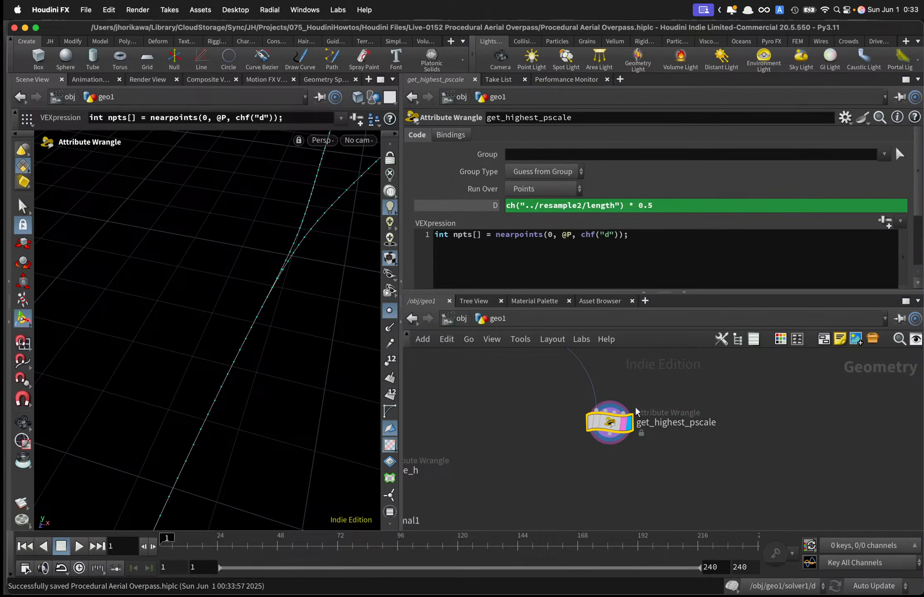
Add a for loop to the wrangle code that runs from i=0 over len(npts), with an indented empty body.
left_click(679, 260)
key("Return")
key("Return")
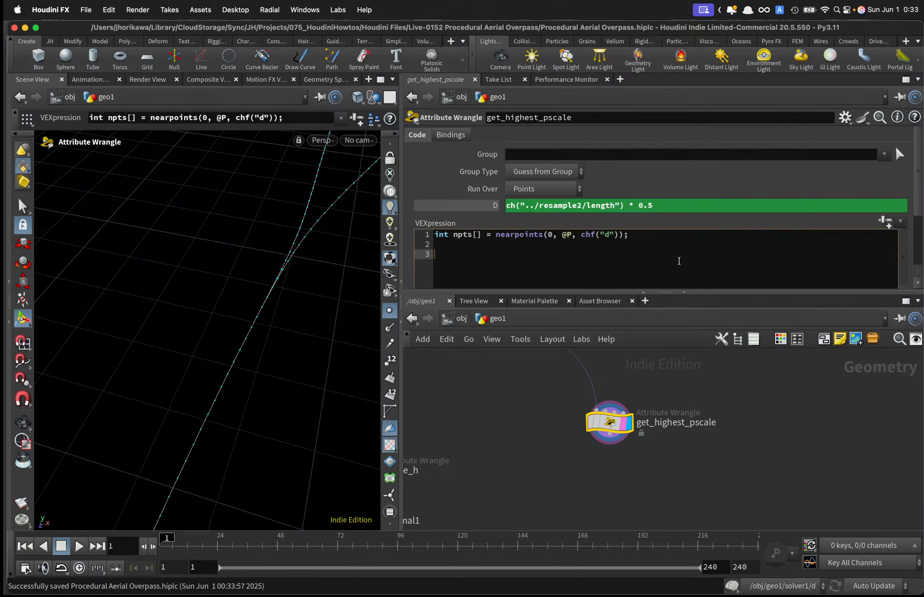
type("for(int i=0; i<len")
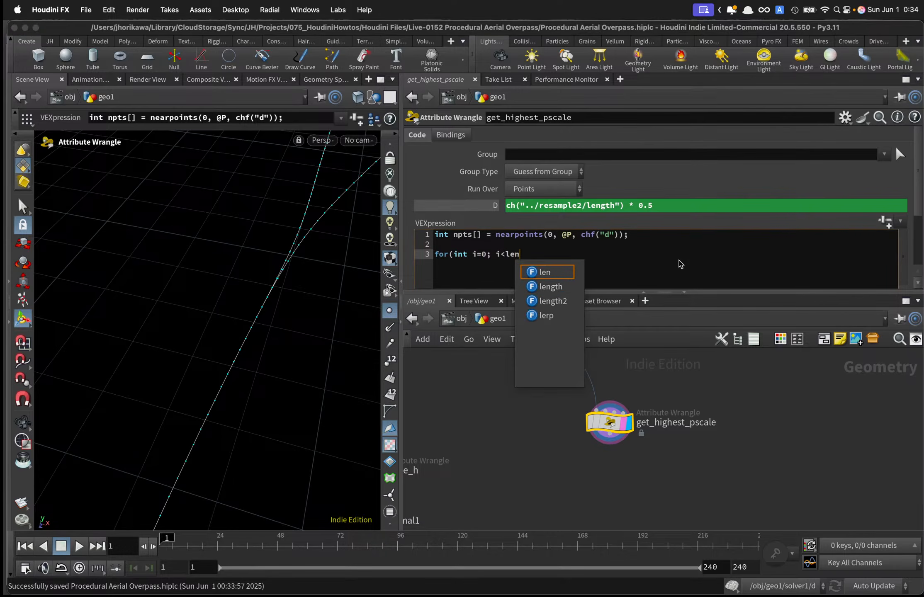
type("(npts")
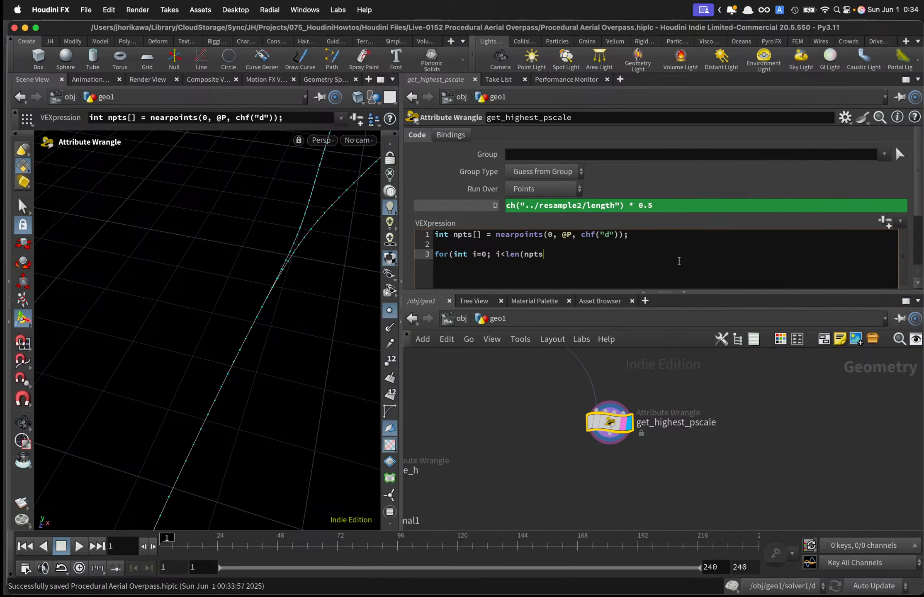
type("0); i++){")
key("Return")
type("}")
key("Return")
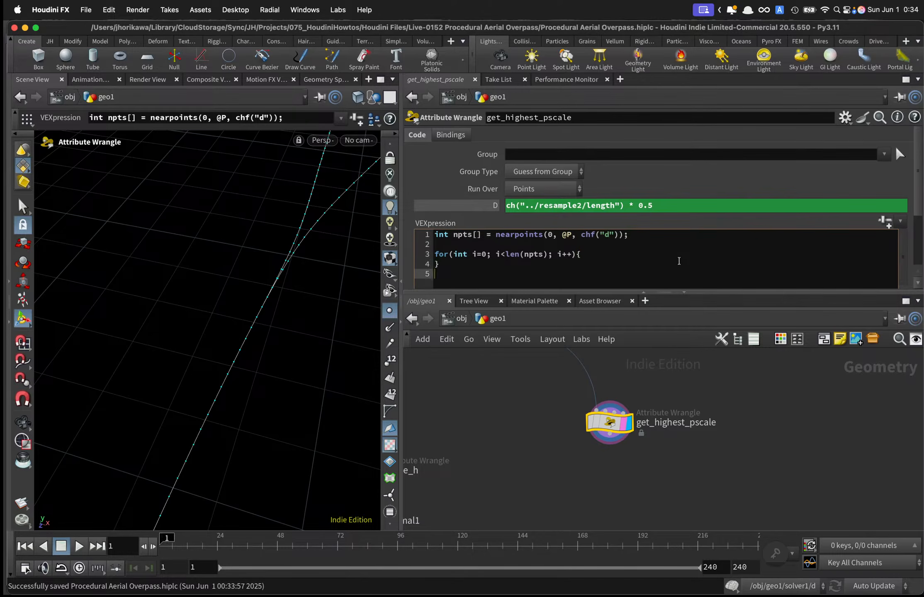
key("Up")
key("Return")
key("Up")
key("Tab")
Inside the loop, declare int npt = npts[i]; and float pscale = point(0, "pscale", npt); to read each neighbour's pscale.
left_click(468, 234)
left_click(499, 263)
type("int npt = ")
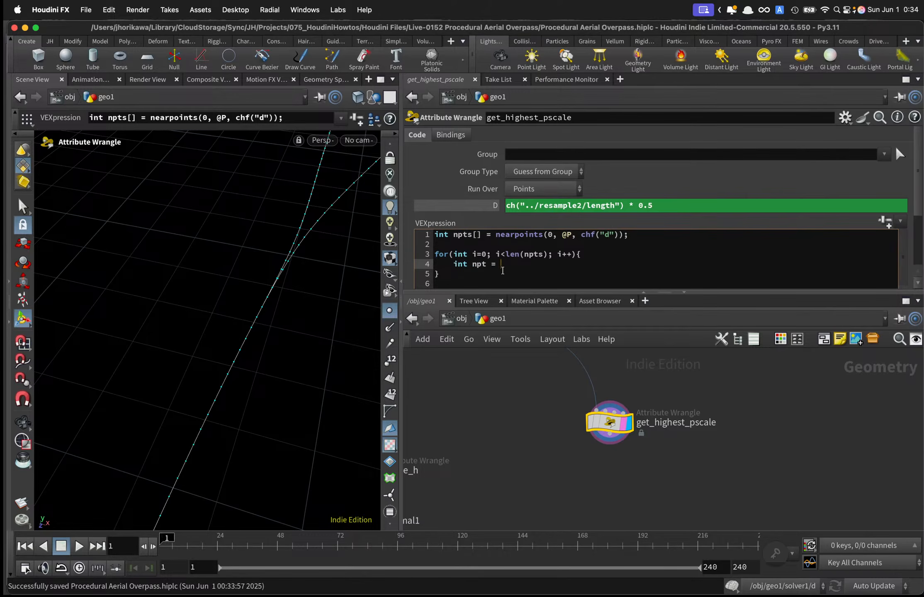
type("npts[i];")
key("Return")
type("float pscale = ")
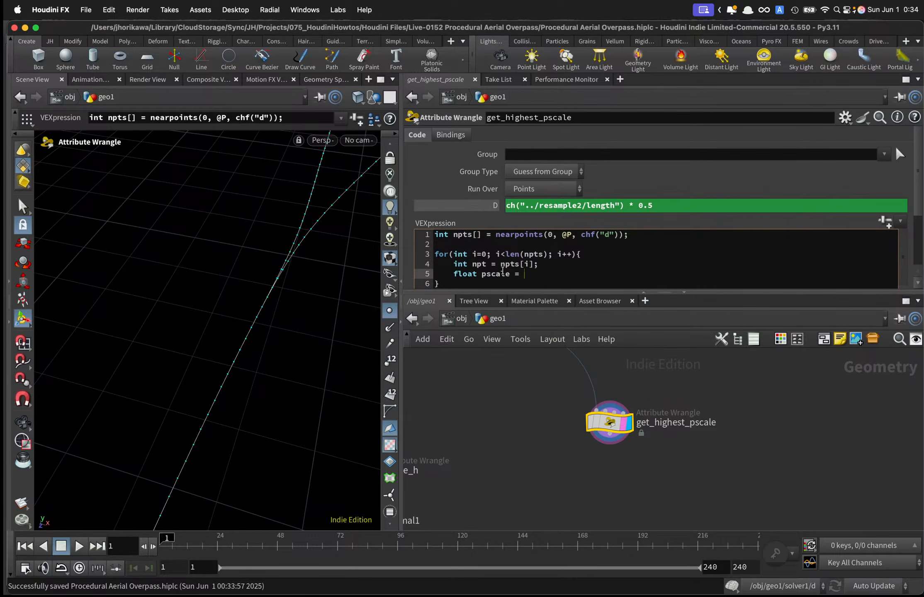
type("point(0, \"pscale\", npt);")
Declare float maxpscale = -1; on its own line above the for loop.
key("Return")
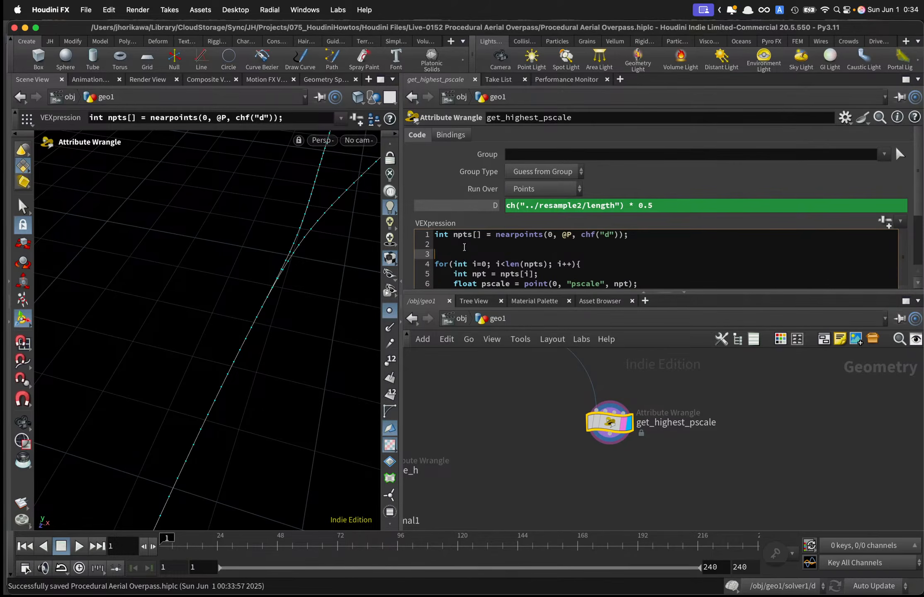
type("float maxsp")
type("cale = -1;")
Inside the loop, add the line maxpscale = max(maxpscale, pscale); below the pscale declaration.
scroll(464, 248, "down", 2)
left_click(656, 250)
key("Return")
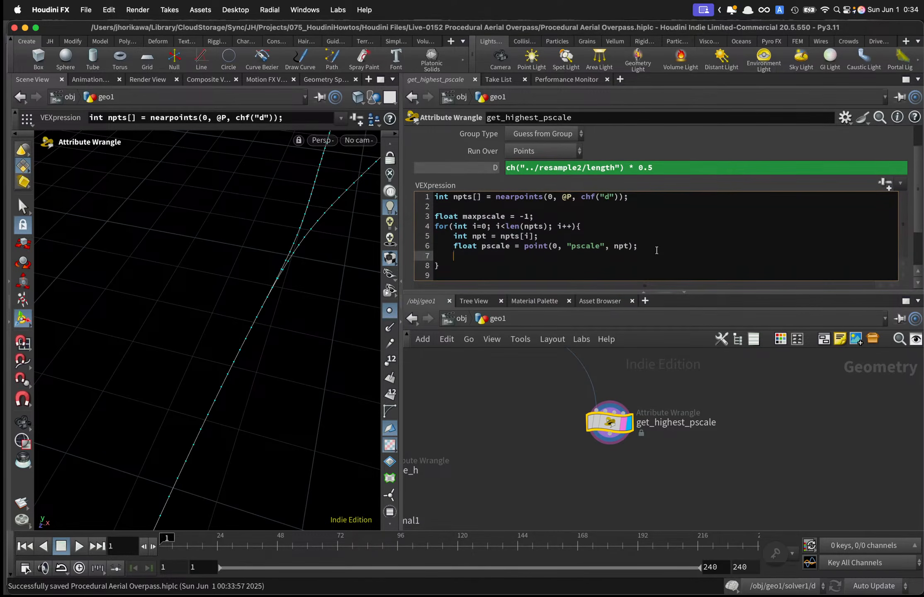
type("max")
key("BackSpace")
key("BackSpace")
key("BackSpace")
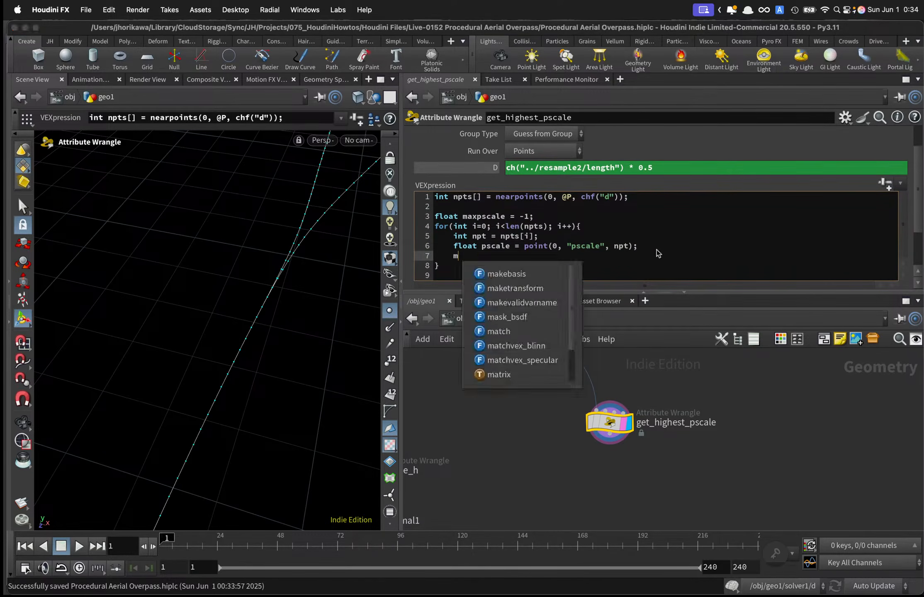
type("p")
type("xps")
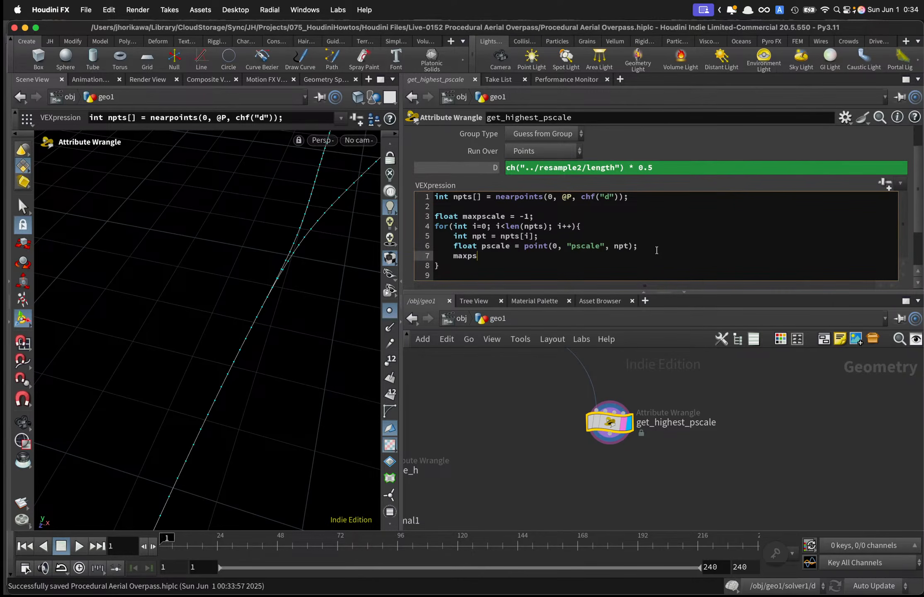
type("cale = max(")
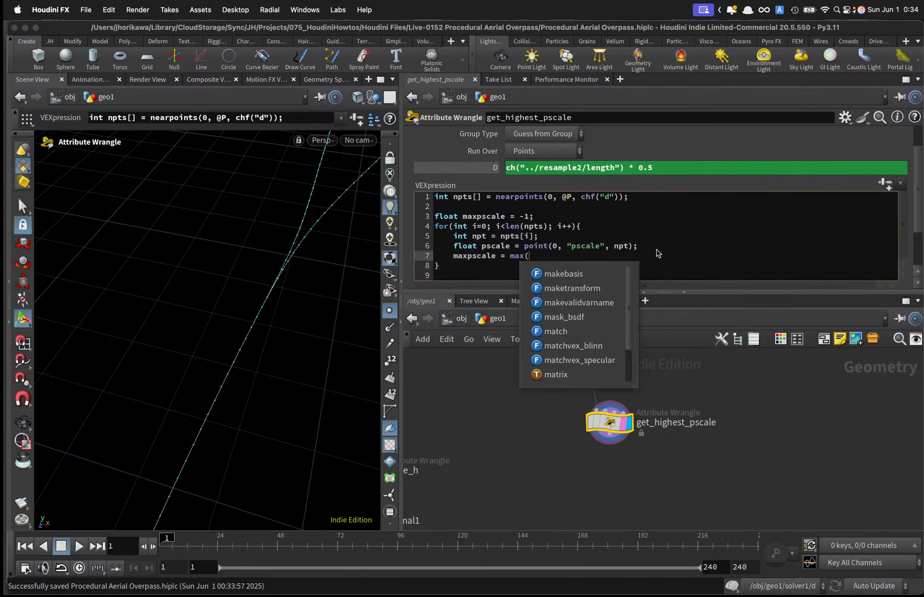
type("maxp")
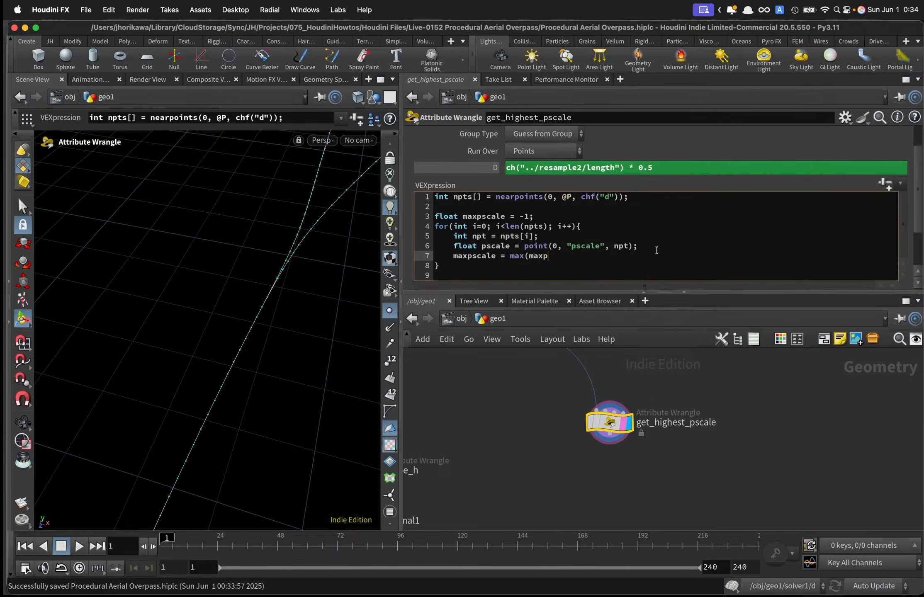
type("scale, pscale);")
Below the loop, add f@pscale = maxpscale; to write the highest value to each point, and apply the code.
left_click(560, 267)
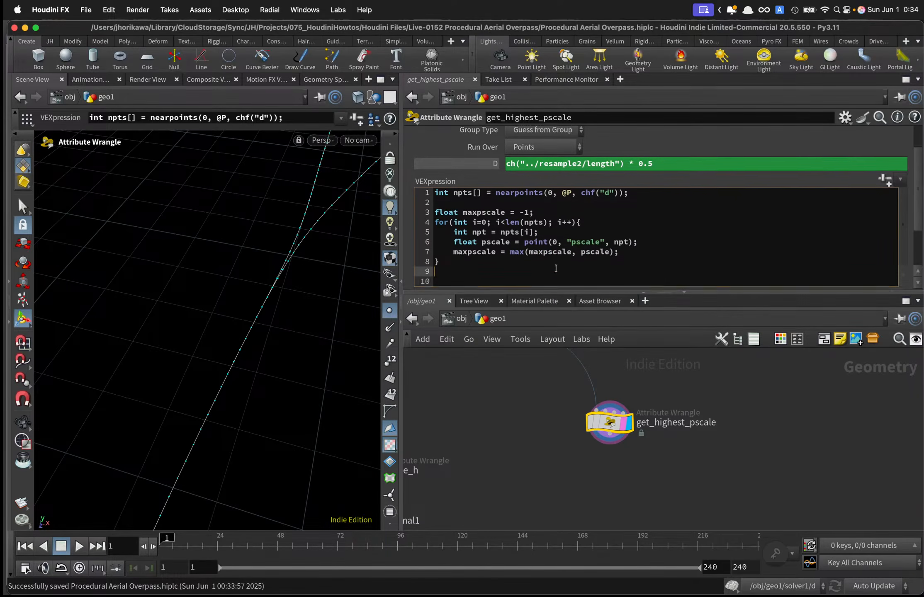
key("Return")
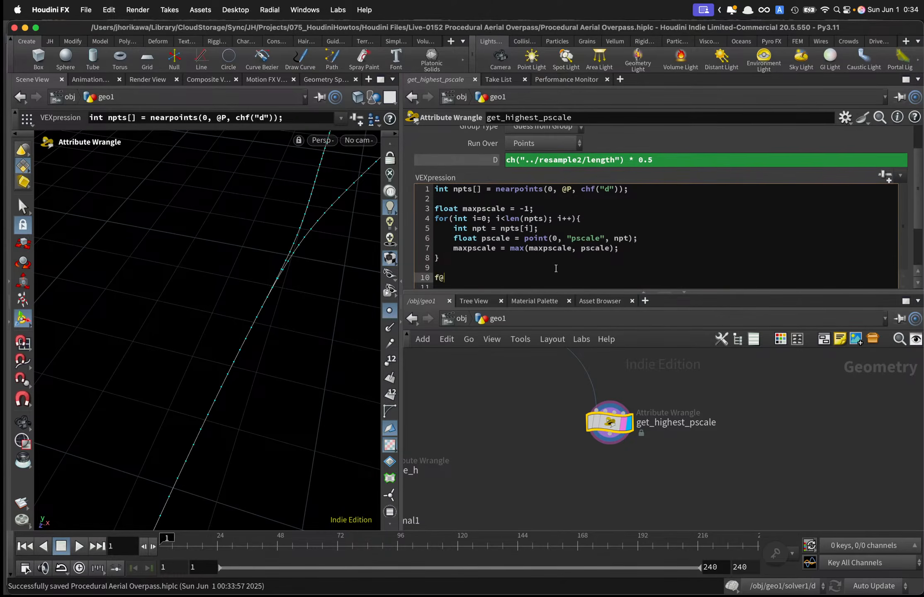
type("f@pscale = maxpscale;")
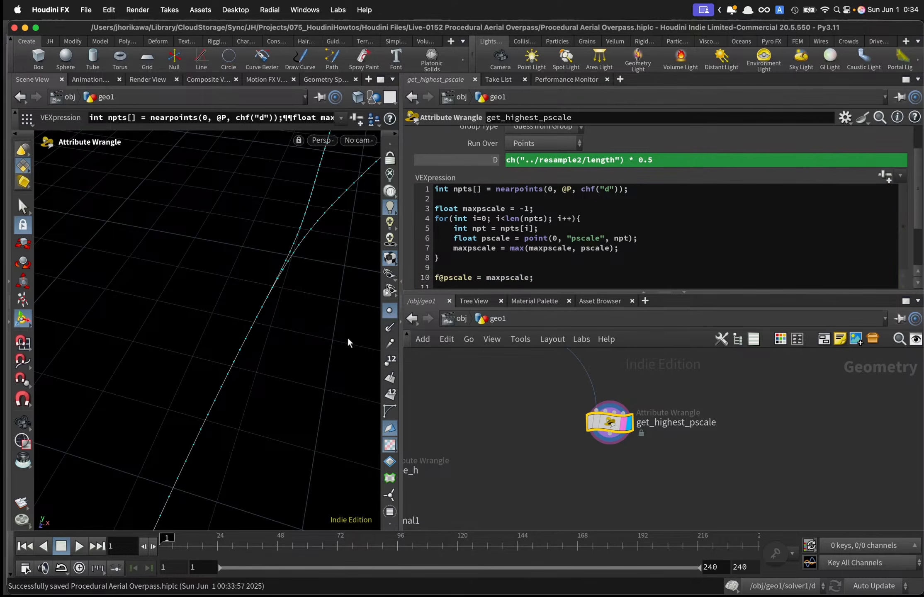
Add a new Marker visualizer to the scene-level visualizers.
left_click_drag(347, 337, 289, 296)
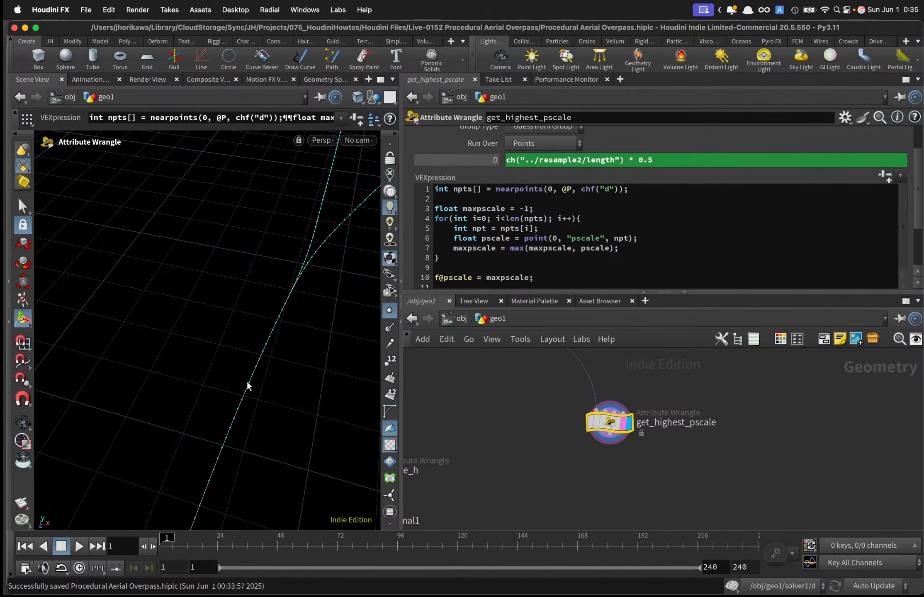
scroll(390, 477, "down", 3)
left_click(390, 477)
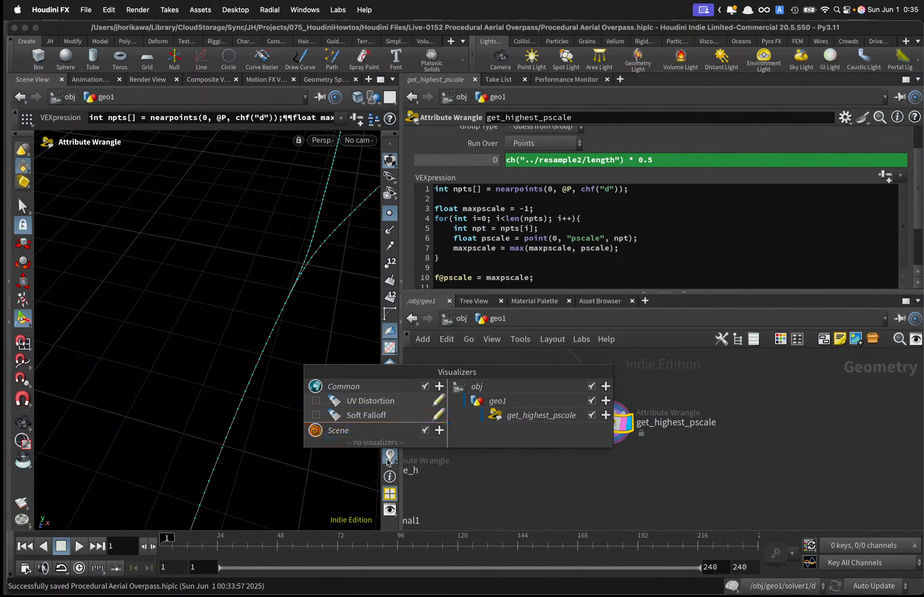
left_click(440, 430)
left_click(461, 445)
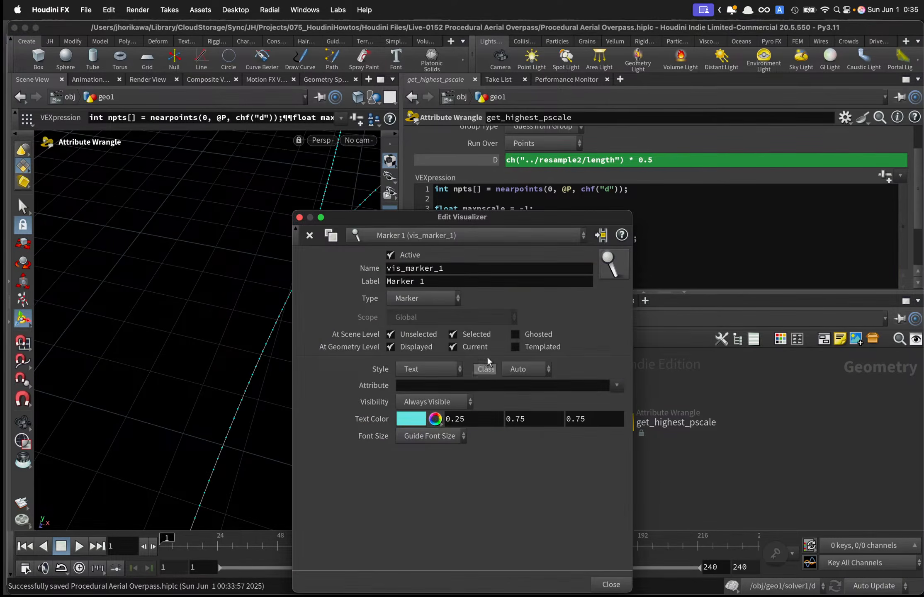
Set the marker visualizer's name, label and attribute to pscale, and close its settings.
double_click(470, 271)
type("pscale")
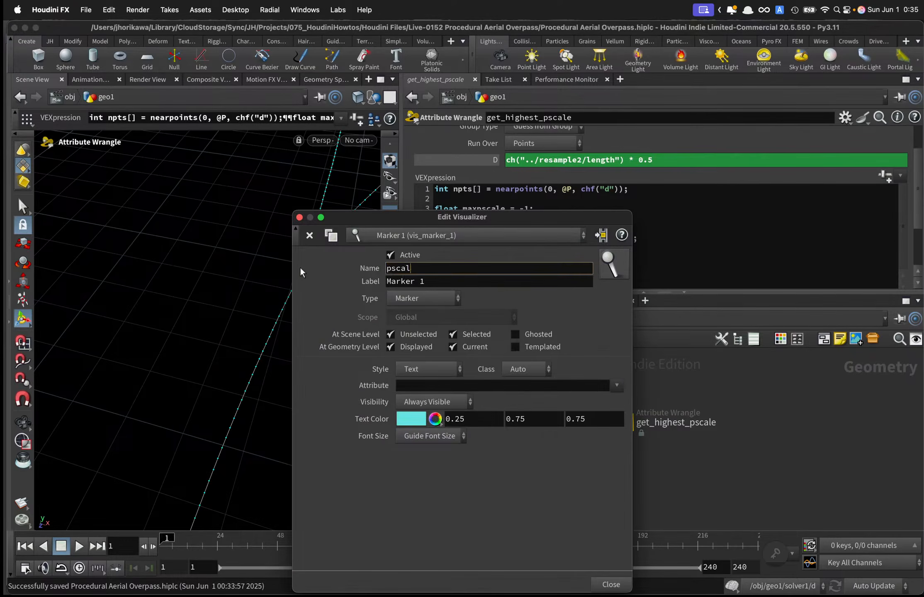
key("Tab")
type("pscale")
key("Tab")
type("psca")
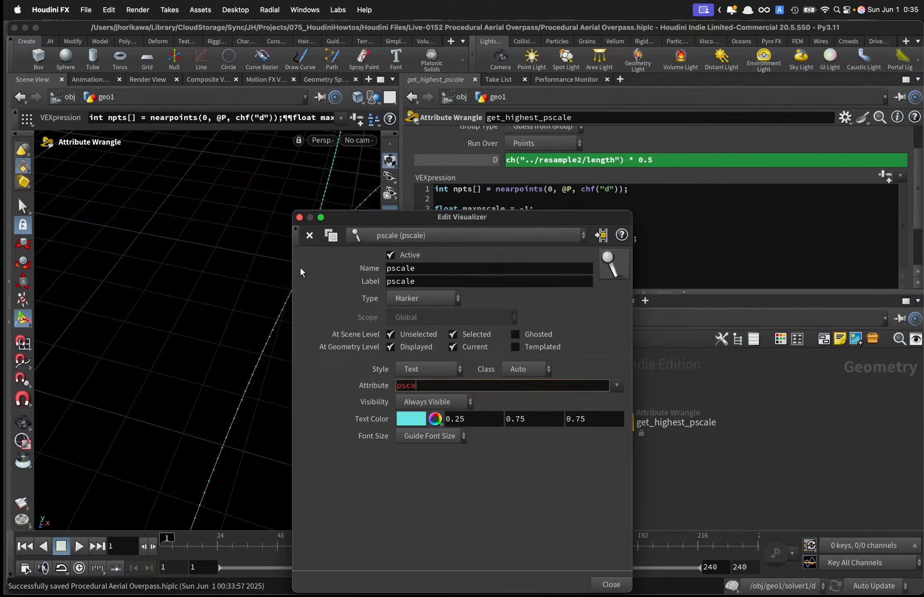
type("le")
key("Return")
left_click(298, 217)
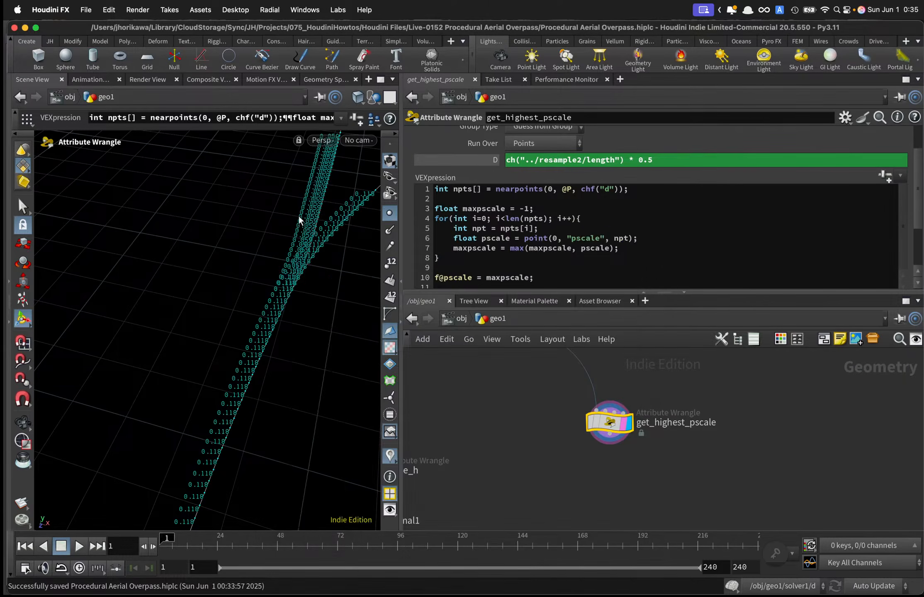
Display the road_width output to read the original pscale labels along the overlapping curves.
middle_click_drag(297, 235, 259, 269, "alt")
middle_click_drag(513, 410, 608, 530)
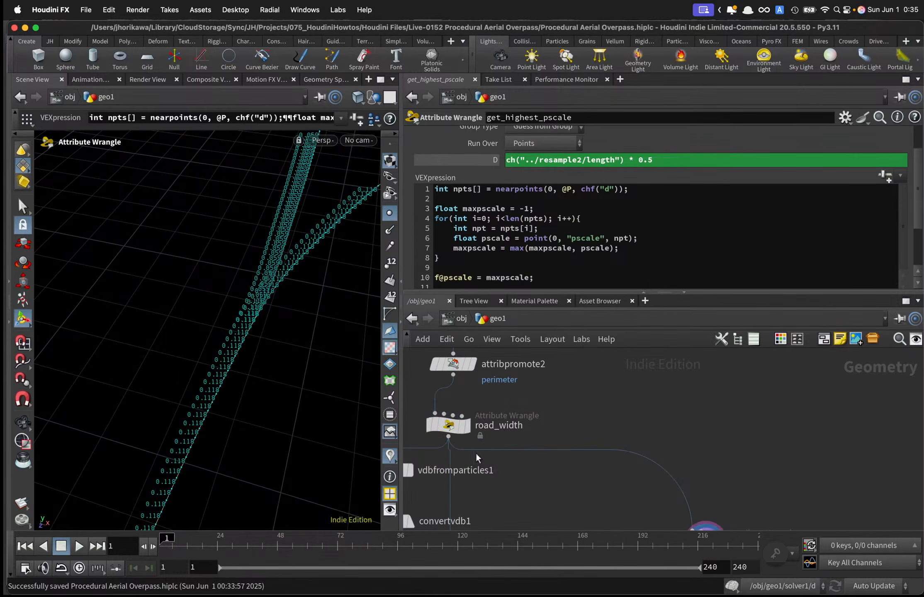
left_click(464, 425)
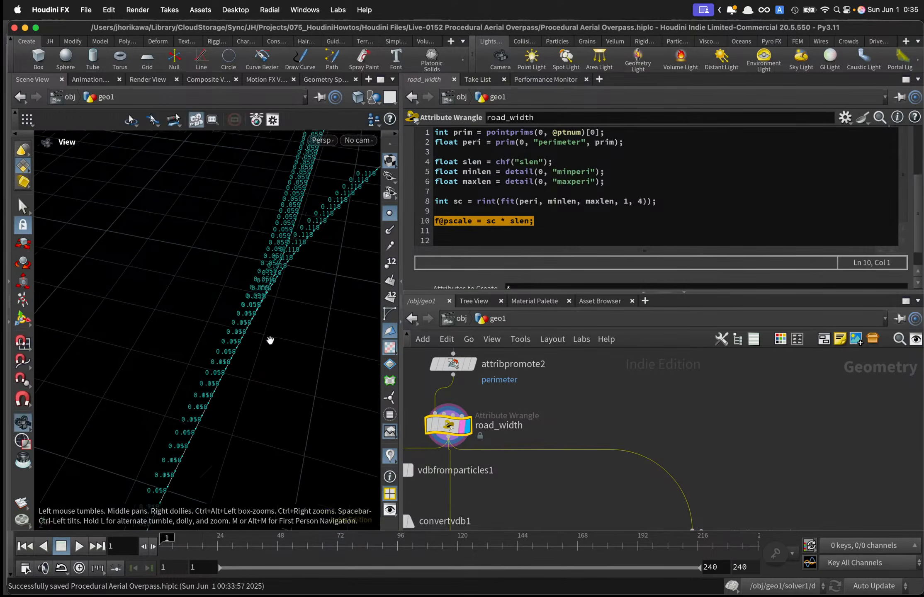
right_click_drag(270, 340, 274, 340, "alt")
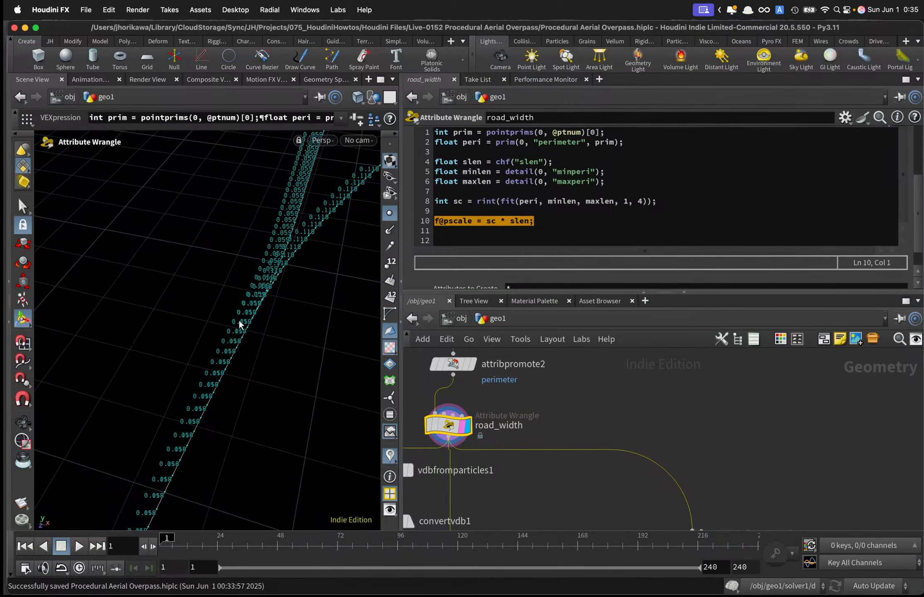
Display the get_highest_pscale output again and examine its pscale labels along the overlapping stretch, the fork and the crossing.
scroll(624, 424, "down", 5)
middle_click_drag(683, 499, 666, 450)
scroll(667, 450, "up", 6)
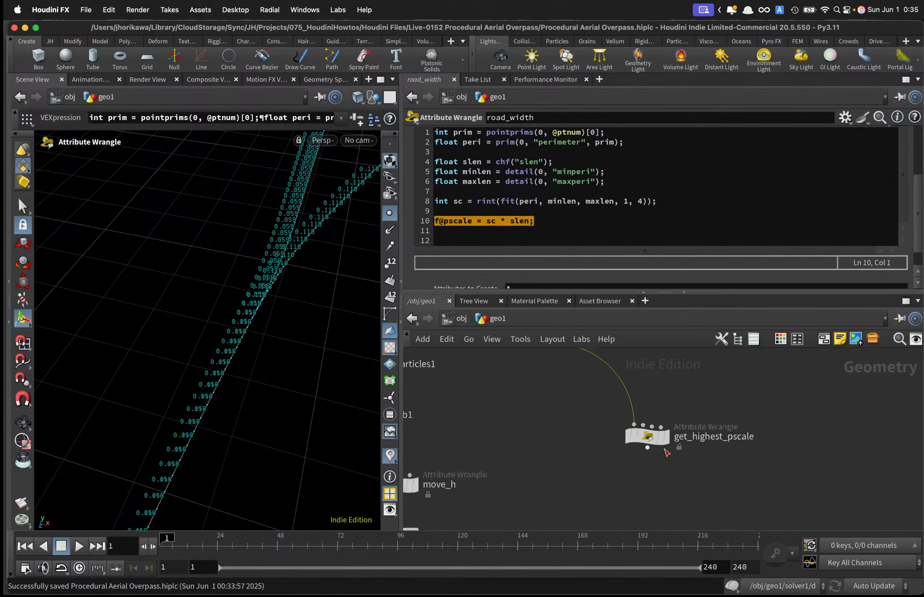
left_click(664, 435)
left_click(654, 437)
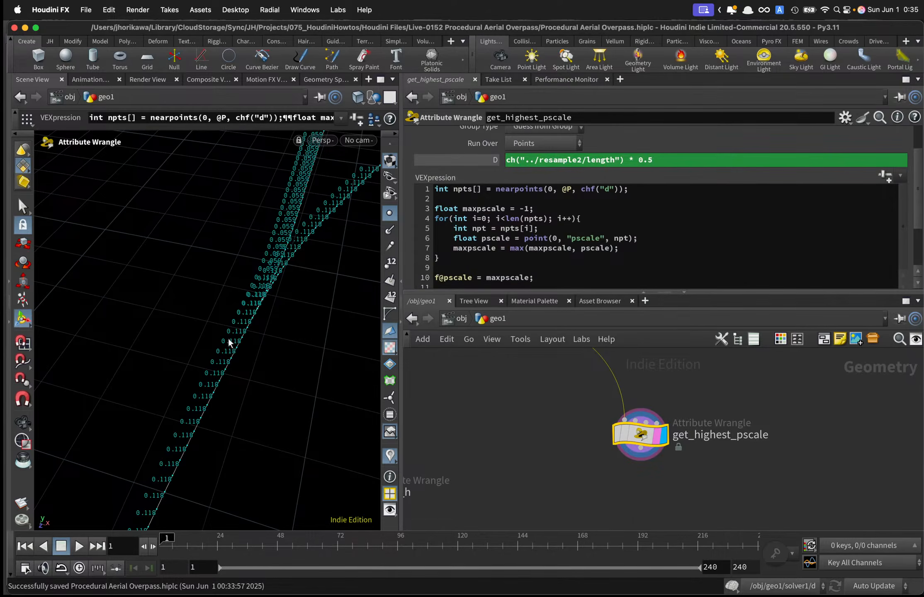
left_click_drag(224, 379, 257, 310, "alt")
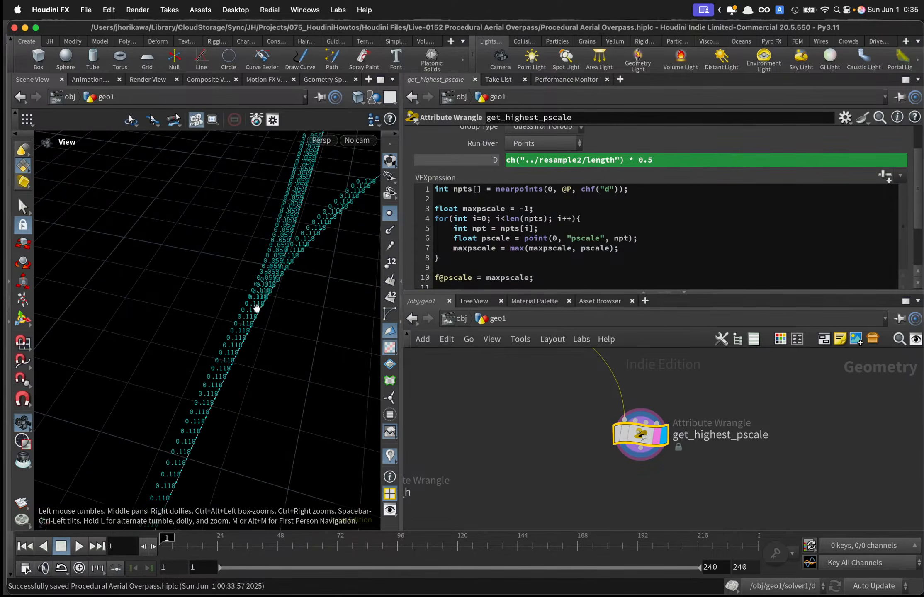
right_click_drag(257, 308, 196, 364, "alt")
middle_click_drag(219, 359, 252, 255, "alt")
right_click_drag(264, 291, 191, 336, "alt")
middle_click_drag(191, 337, 257, 220, "alt")
right_click_drag(208, 406, 262, 336, "alt")
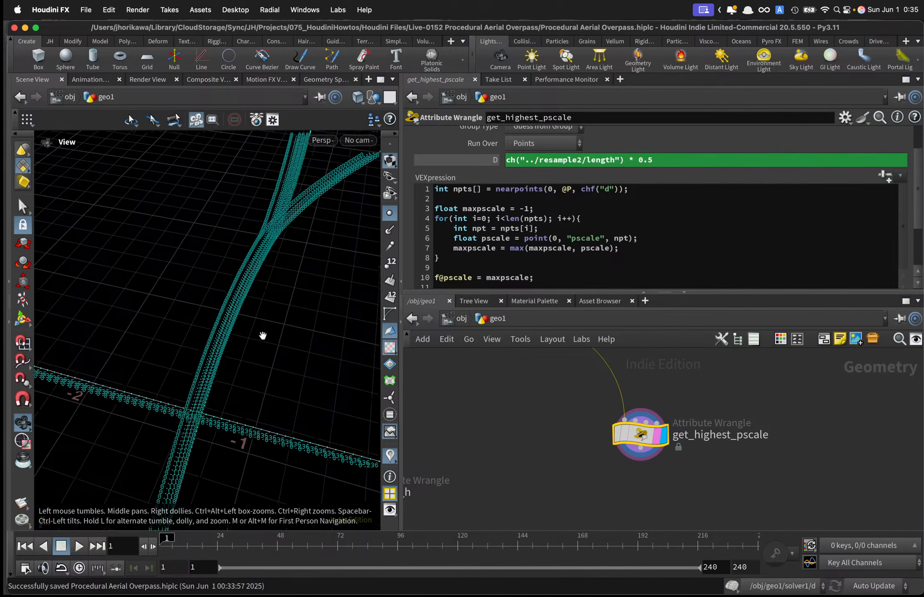
Shift the get_highest_pscale node slightly sideways in the network and save the scene.
scroll(671, 444, "down", 5)
scroll(666, 444, "up", 4)
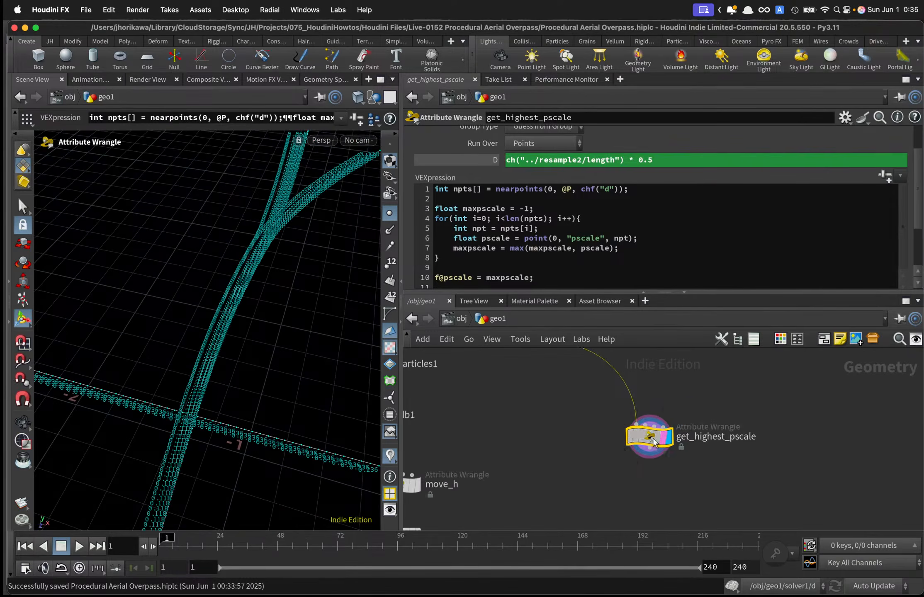
left_click_drag(651, 438, 675, 438)
key("super+s")
scroll(632, 484, "down", 5)
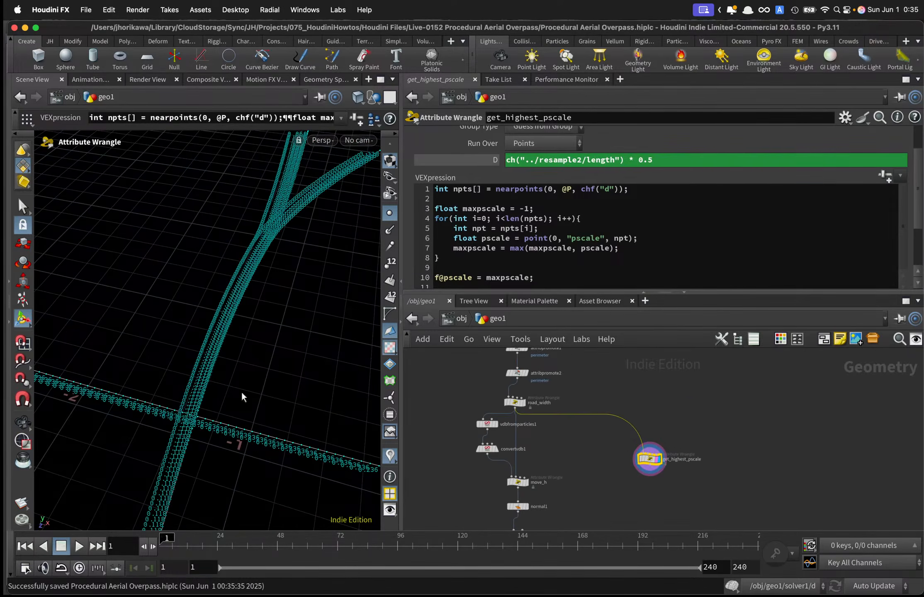
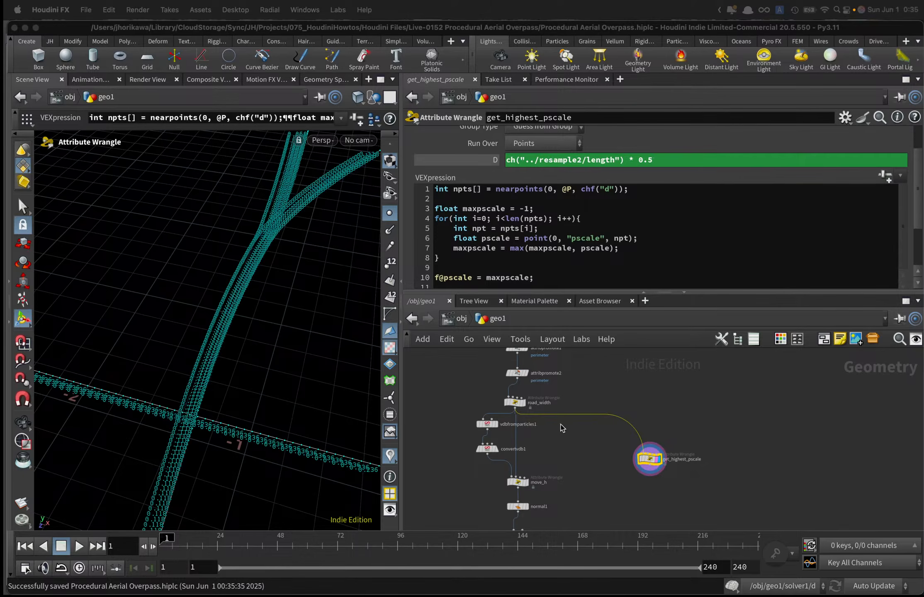
Add a Fuse node below get_highest_pscale, wire it to that wrangle's output and display it.
left_click(622, 494)
key("Tab")
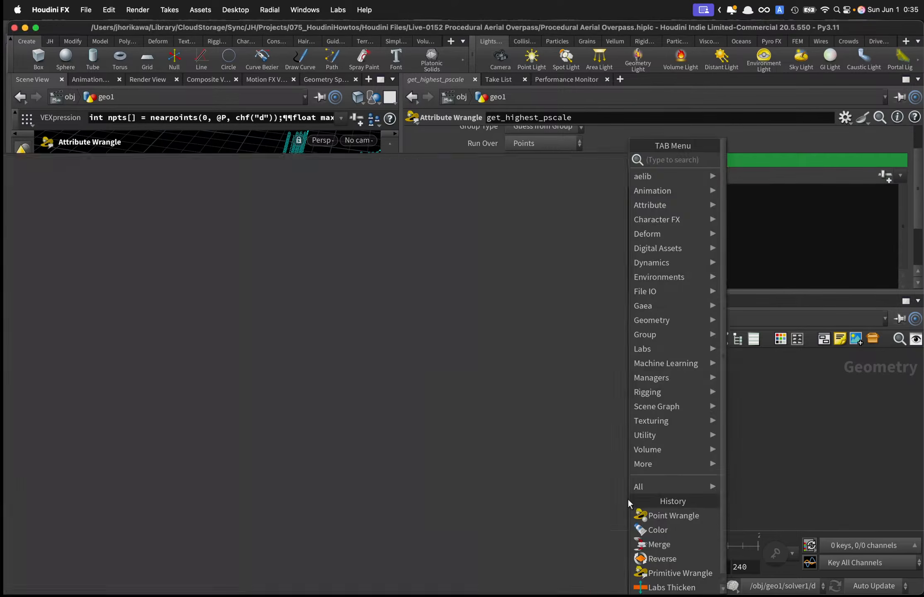
type("fuse")
key("Return")
left_click(650, 494)
scroll(651, 449, "up", 3)
left_click_drag(641, 449, 648, 492)
left_click(667, 491)
Compare the point counts of the new Fuse node and get_highest_pscale in their node information.
middle_click(639, 497)
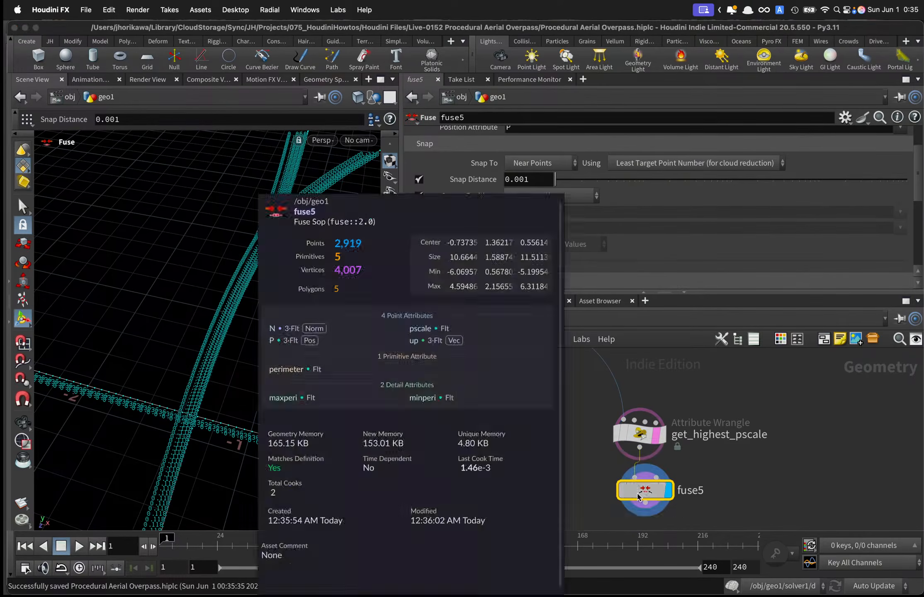
middle_click(645, 446)
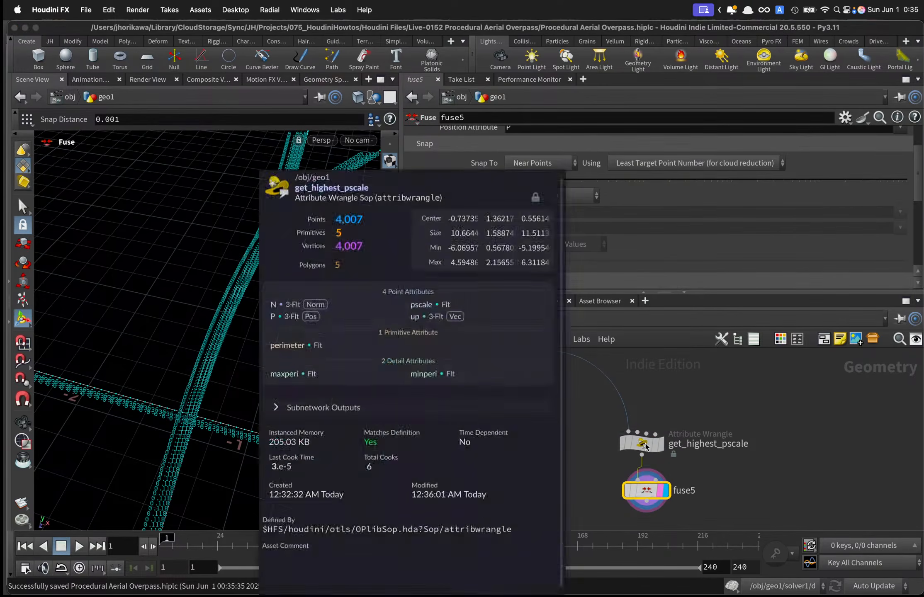
middle_click(649, 493)
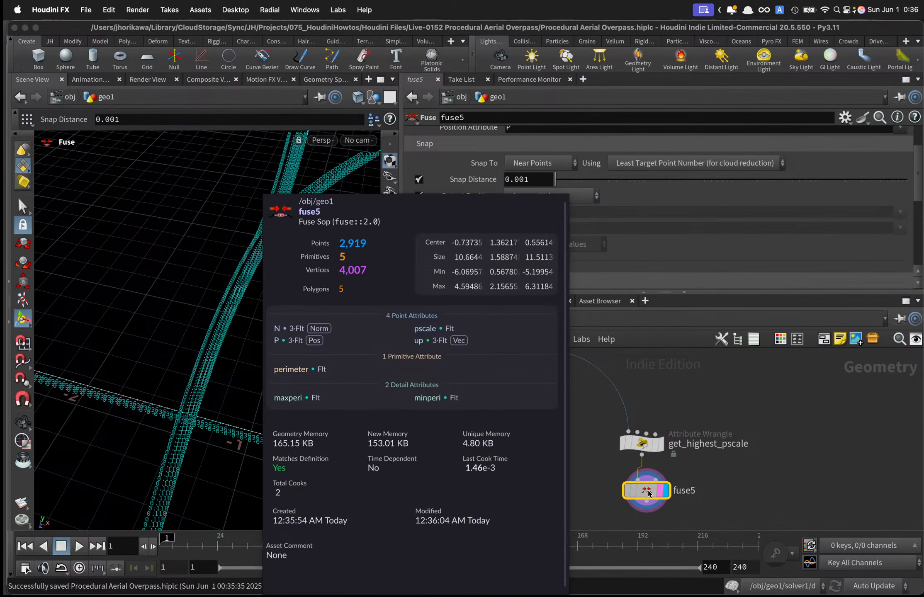
Add an Orientation Along Curve node below the Fuse node that follows get_highest_pscale.
middle_click_drag(692, 493, 688, 430)
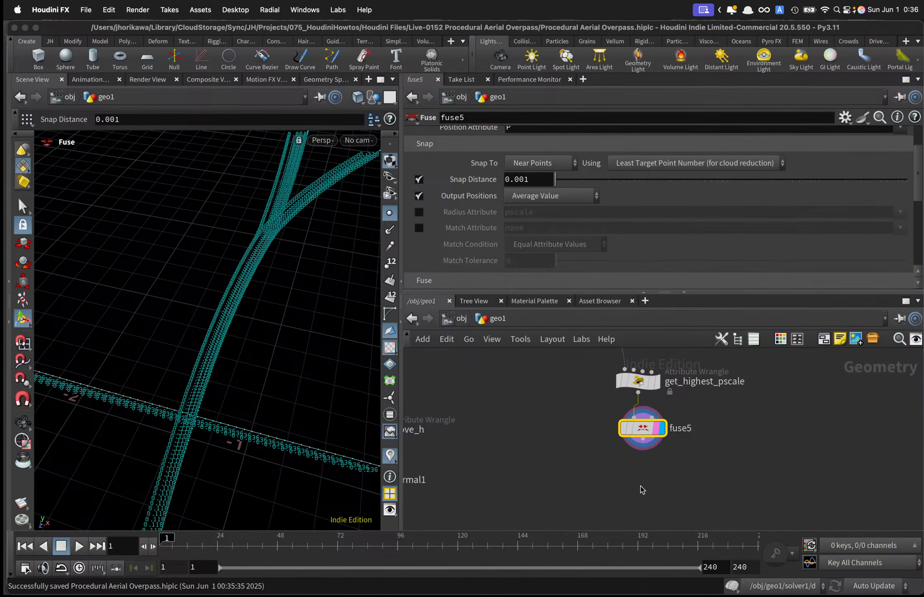
middle_click_drag(640, 486, 637, 469)
key("Tab")
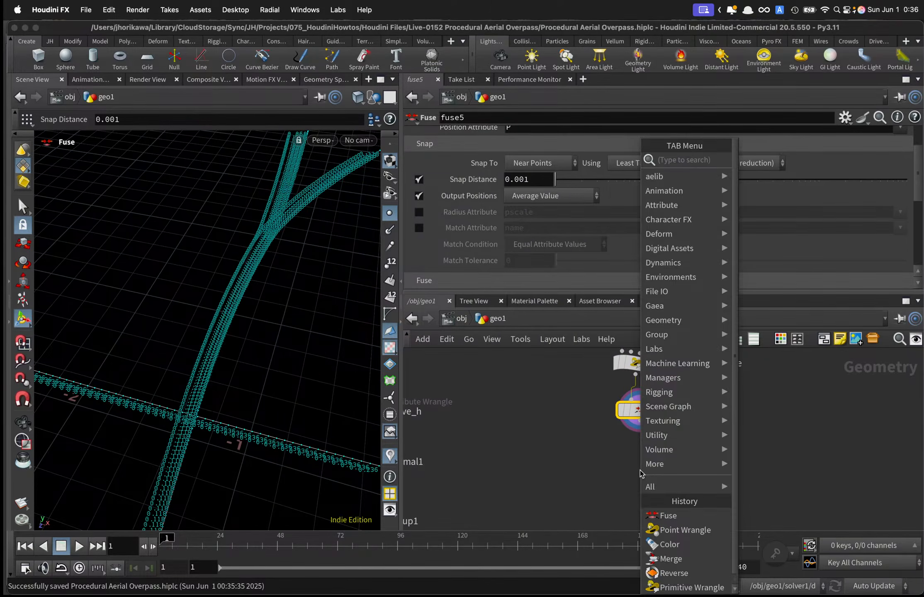
left_click(596, 445)
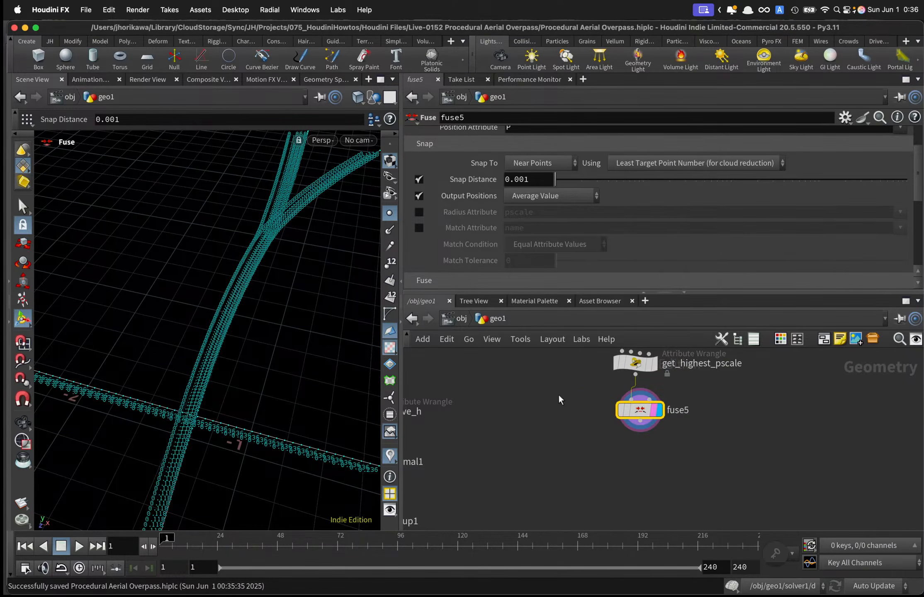
key("Tab")
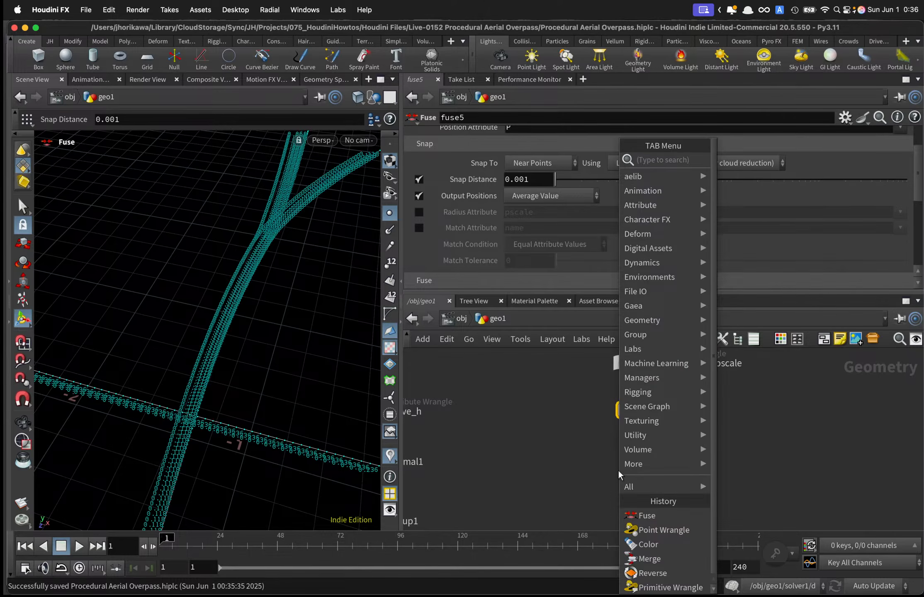
type("prin")
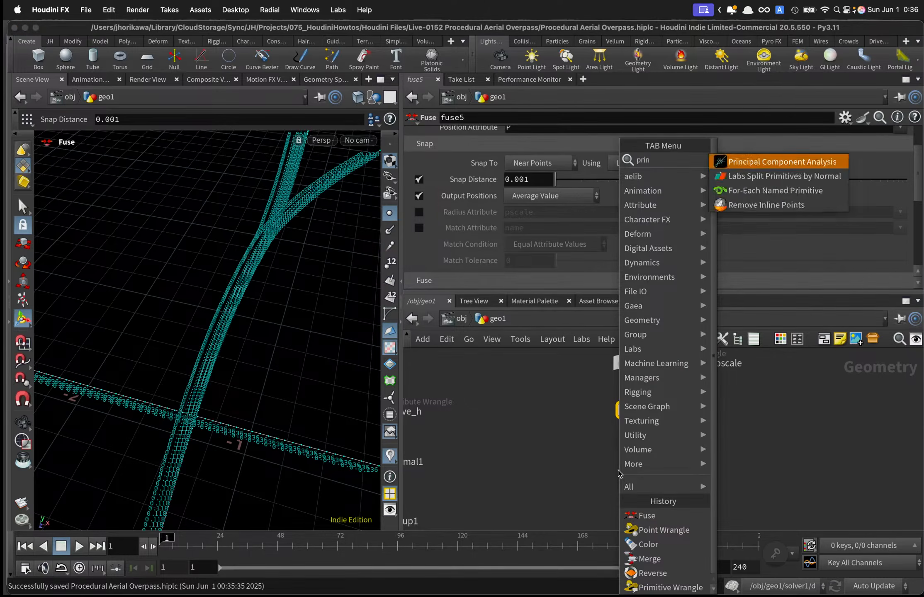
key("BackSpace")
key("BackSpace")
type("orite")
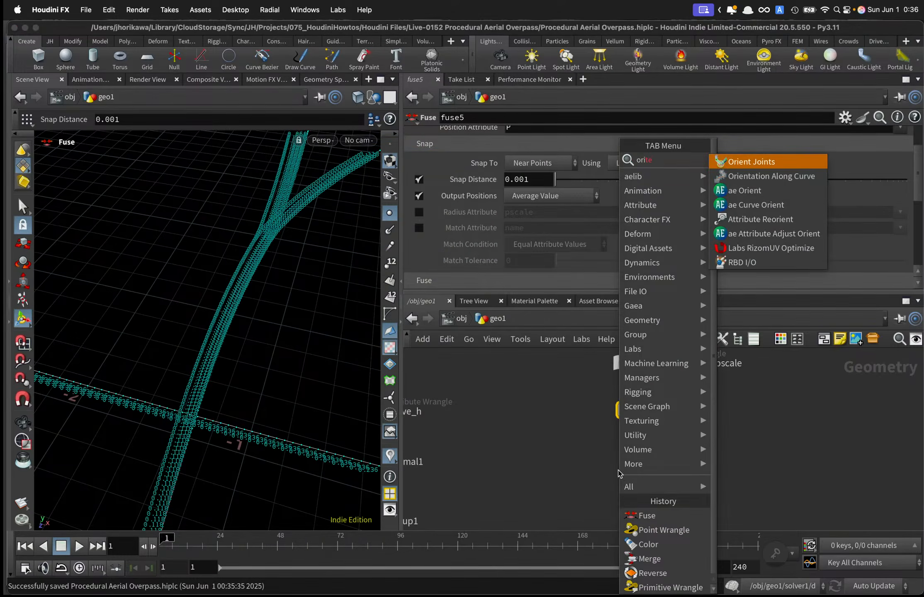
key("Down")
key("Return")
left_click(607, 474)
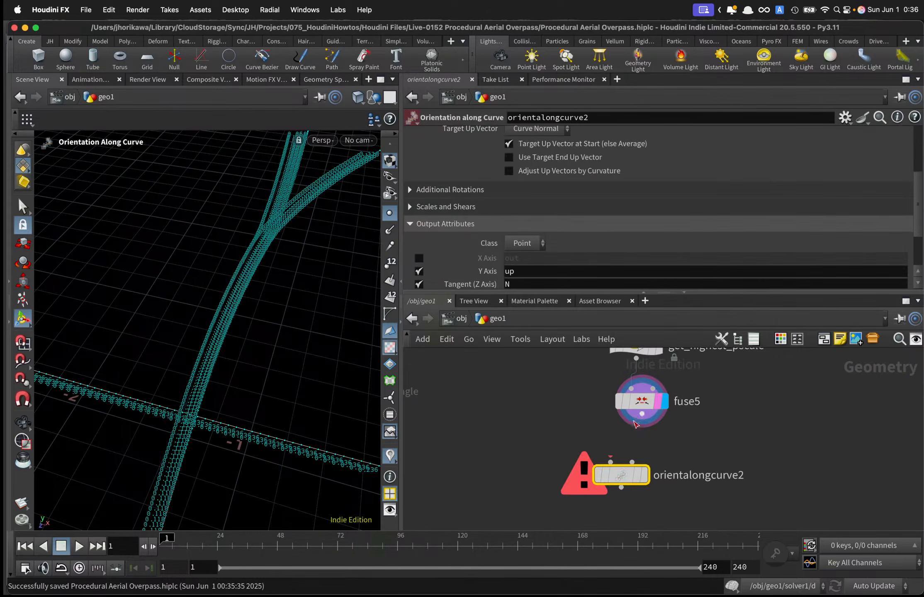
Wire fuse5 into orientalongcurve2, display that node, align it below the Fuse node and save the scene.
left_click(650, 446)
left_click(650, 503)
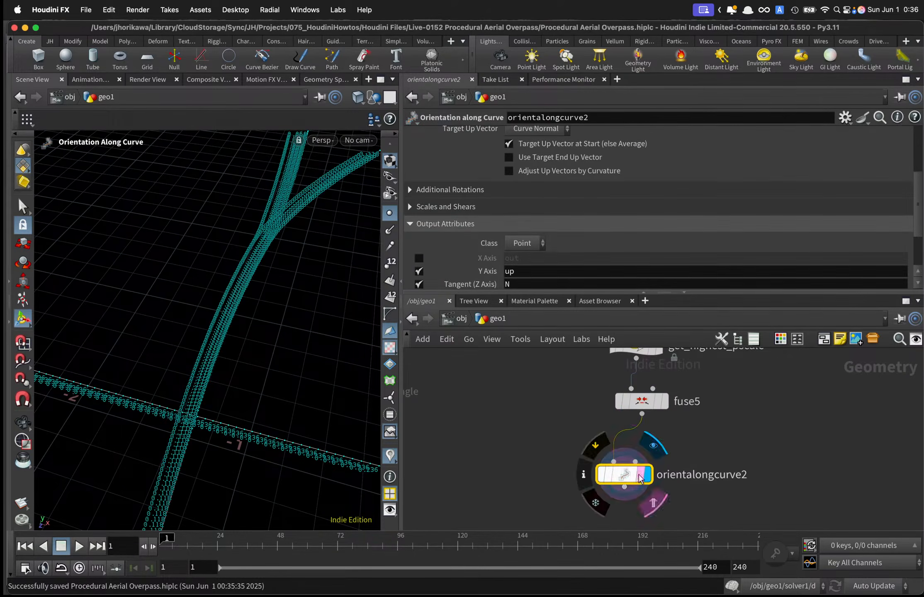
left_click_drag(622, 477, 642, 473)
key("super+s")
double_click(509, 284)
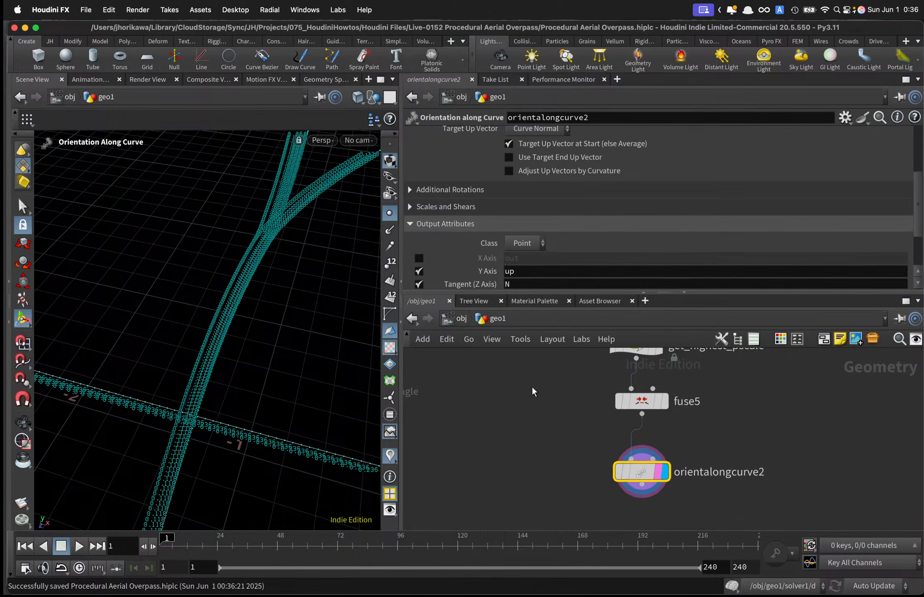
middle_click_drag(600, 466, 592, 417)
left_click_drag(629, 423, 629, 416)
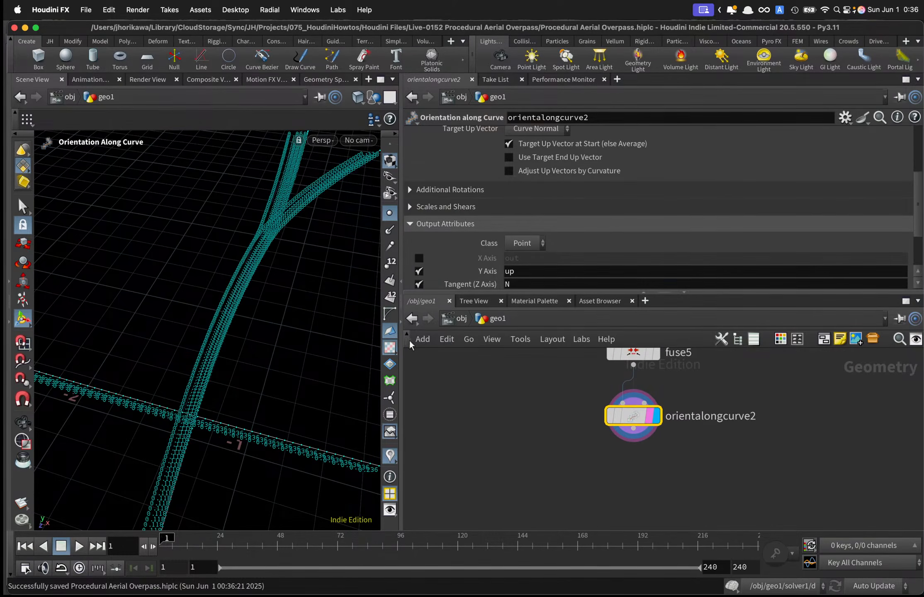
Hide the pscale value labels in the viewport and briefly show the point normals of the oriented curves.
left_click(388, 217)
left_click(391, 458)
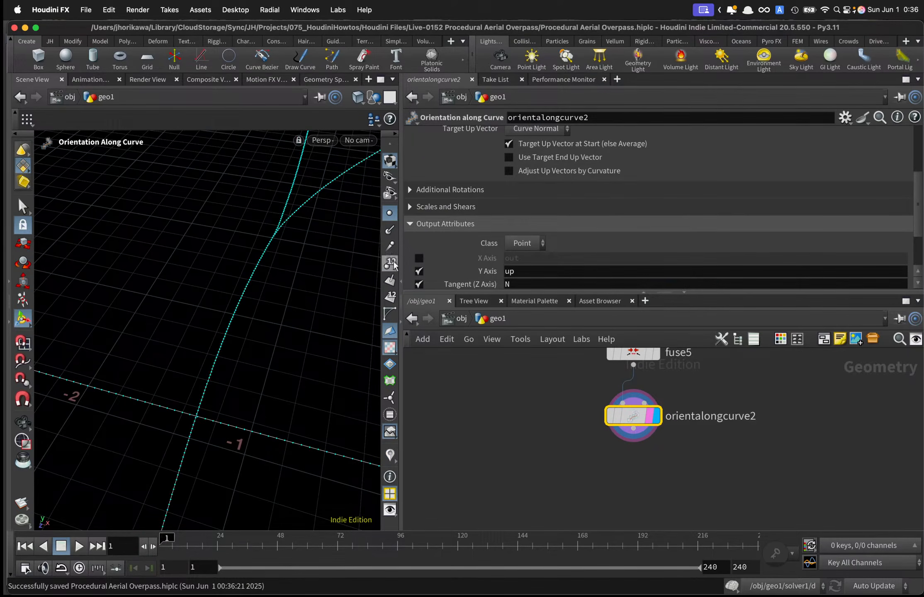
left_click(389, 231)
key("Escape")
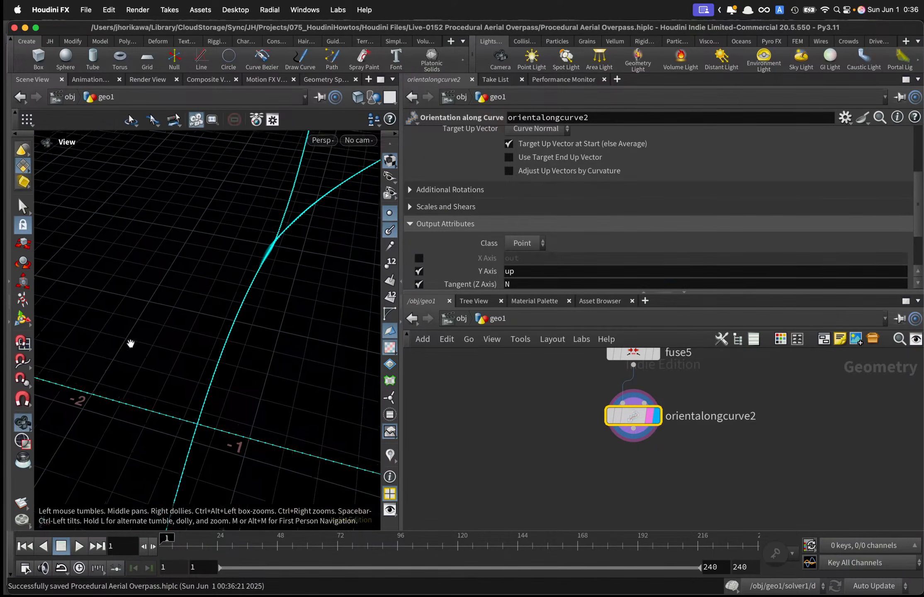
key("Return")
left_click(389, 230)
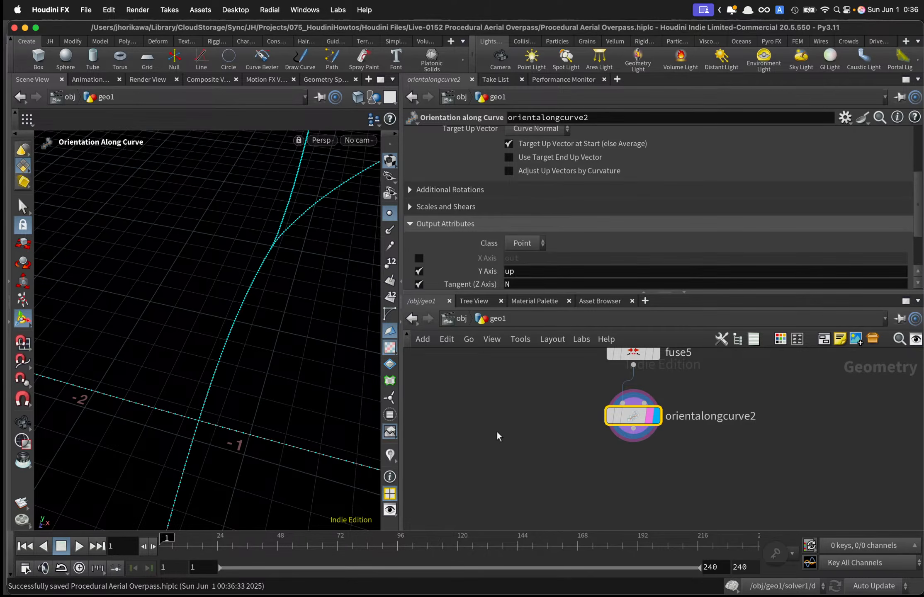
Examine the fused curves up close in the viewport around the road split and along the shared stretch.
middle_click_drag(525, 447, 488, 413)
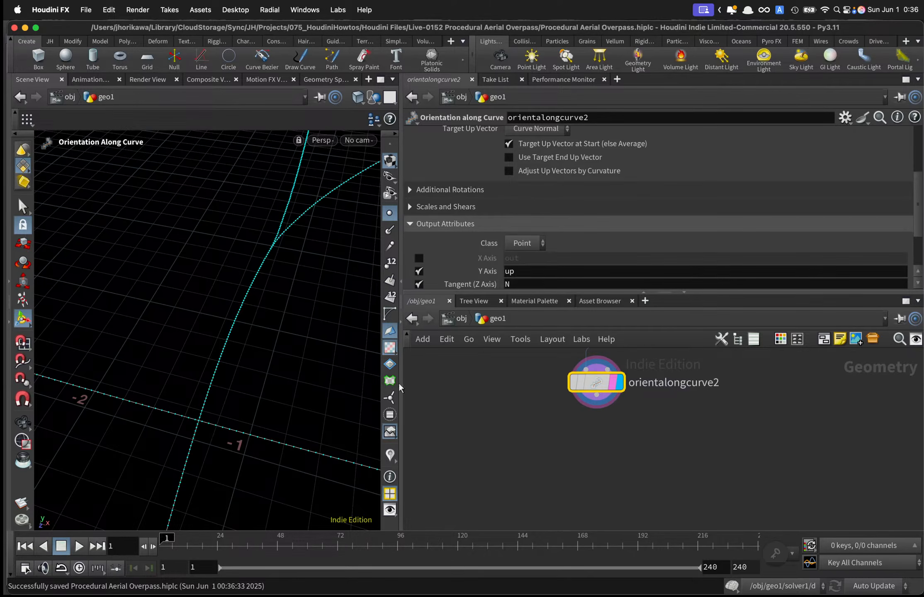
middle_click_drag(542, 388, 540, 415)
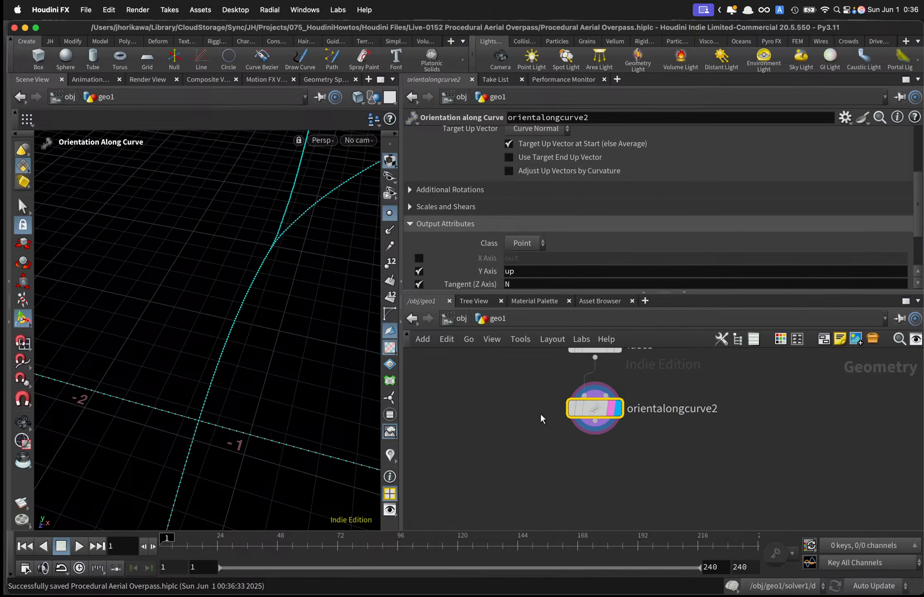
key("Escape")
left_click_drag(344, 324, 343, 237)
scroll(300, 248, "up", 5, "alt")
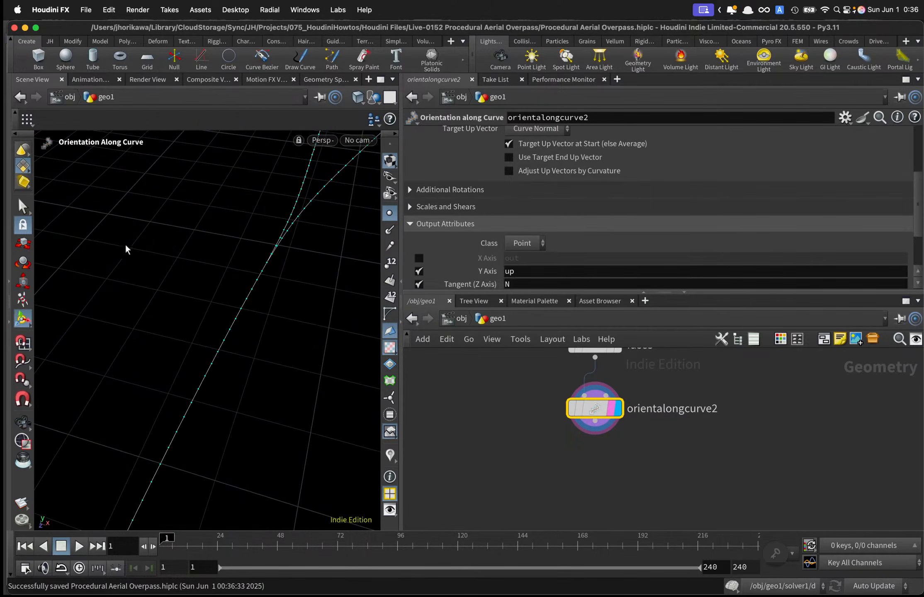
left_click(23, 210)
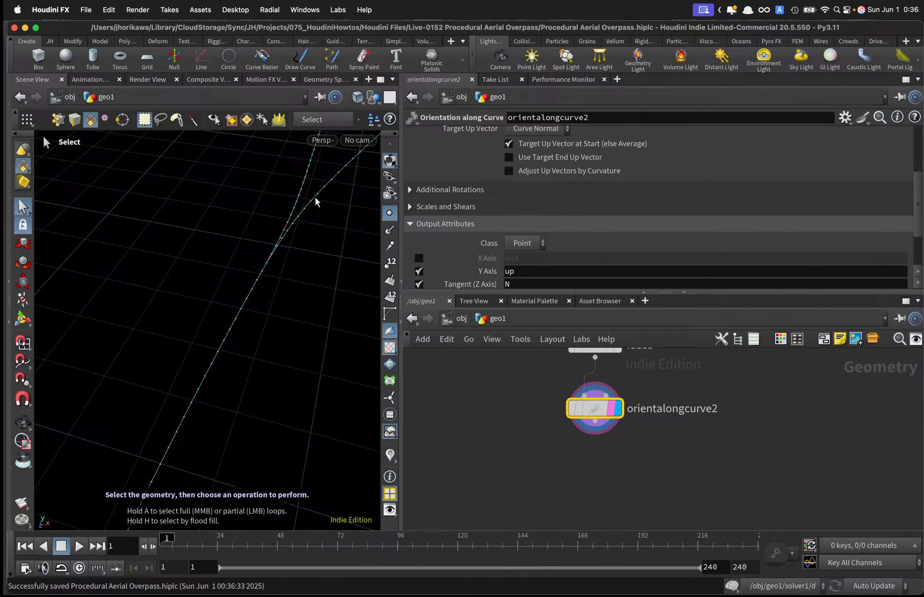
mouse_move(312, 200)
left_mouse_down()
mouse_move(233, 222)
mouse_move(343, 202)
mouse_move(313, 207)
left_mouse_up()
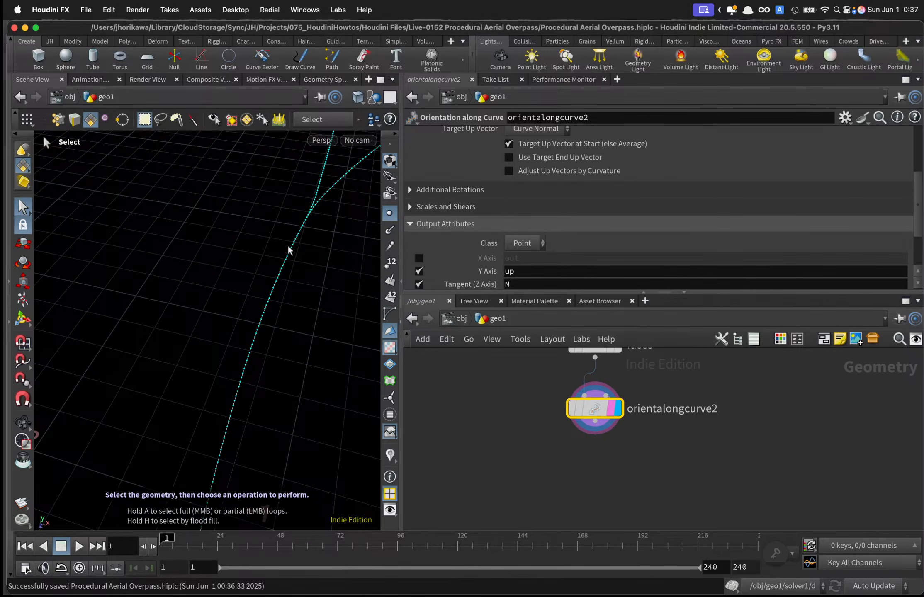
mouse_move(278, 272)
left_mouse_down()
mouse_move(321, 252)
mouse_move(290, 271)
mouse_move(311, 251)
mouse_move(286, 261)
left_mouse_up()
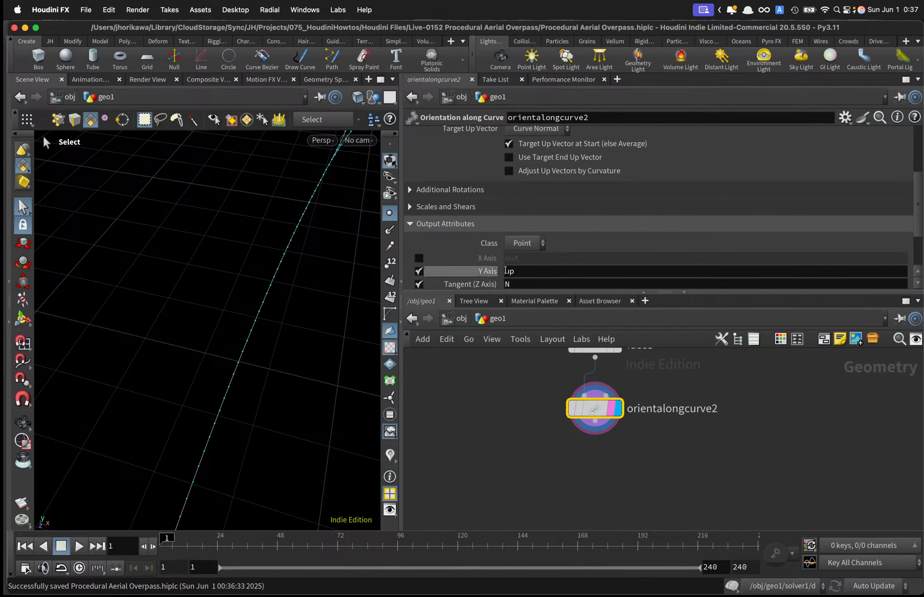
Add a Convert Line node below orientalongcurve2, wire it to that node's output and display it.
key("Tab")
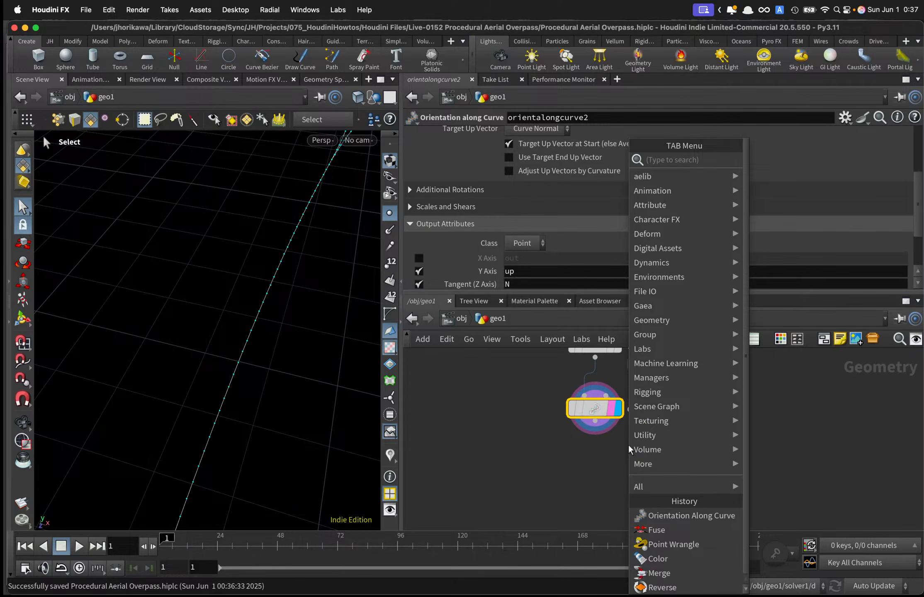
type("convert li")
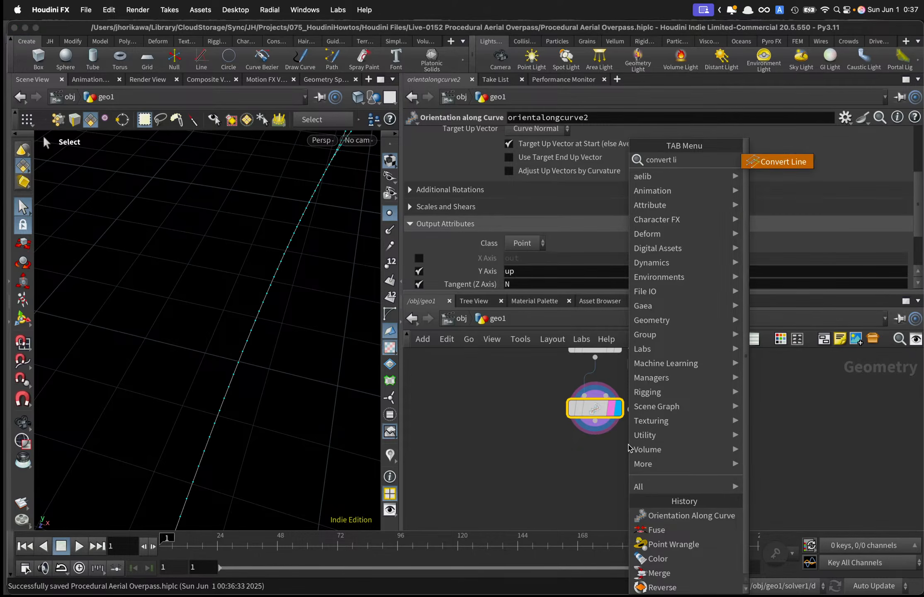
key("Return")
left_click(601, 461)
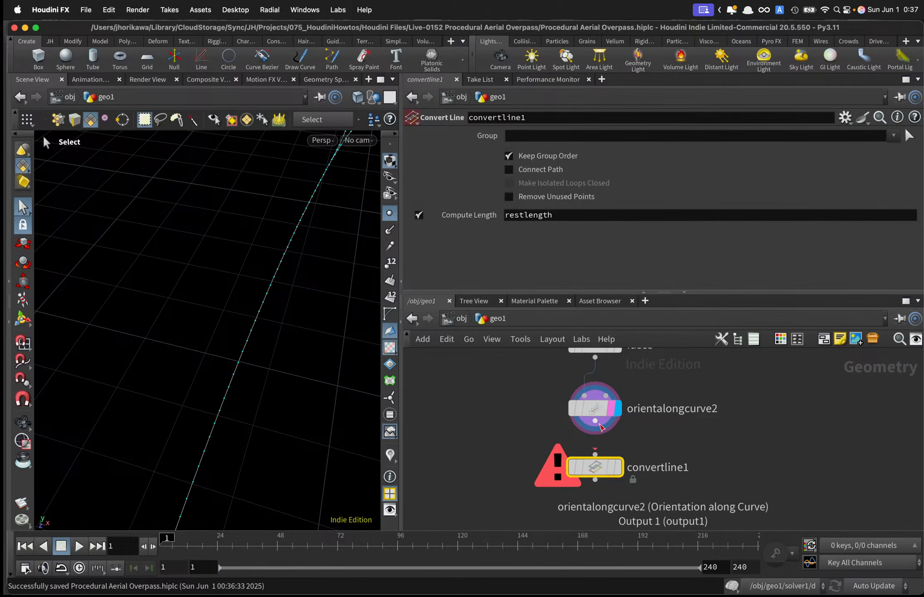
left_click_drag(595, 421, 595, 454)
left_click(617, 467)
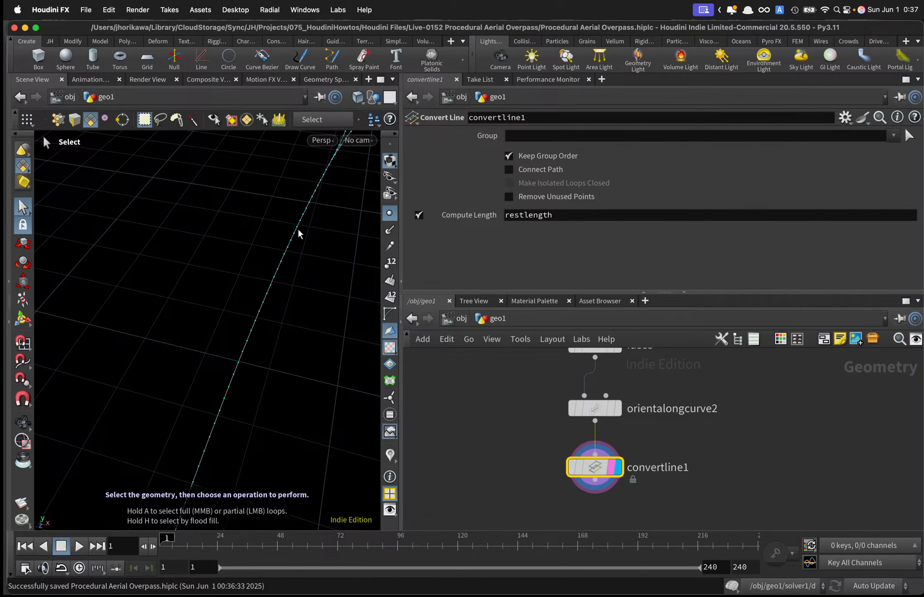
Add a PolyPath node below convertline1, wire it to that node's output, align it and display it.
left_click_drag(299, 241, 278, 280)
scroll(554, 476, "down", 2)
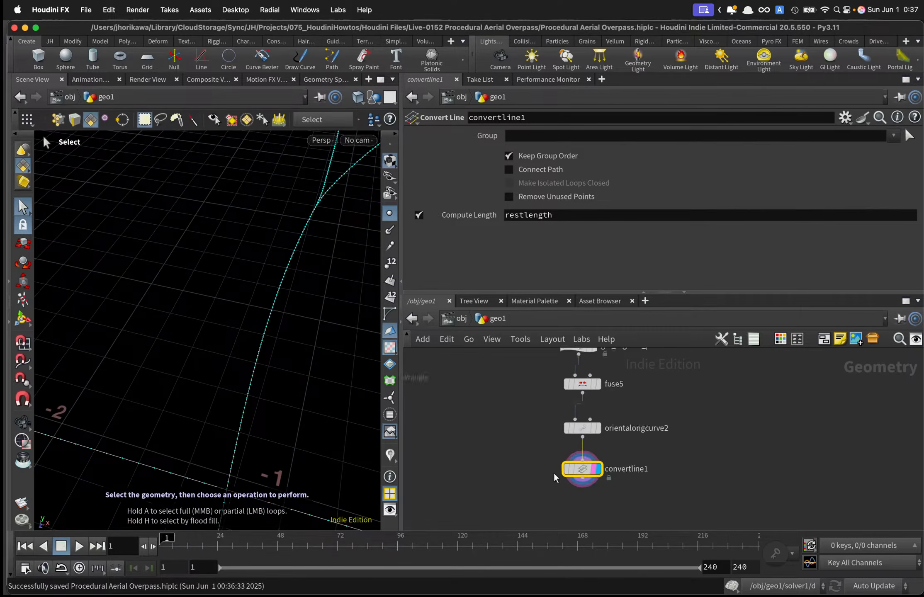
key("Tab")
type("poly")
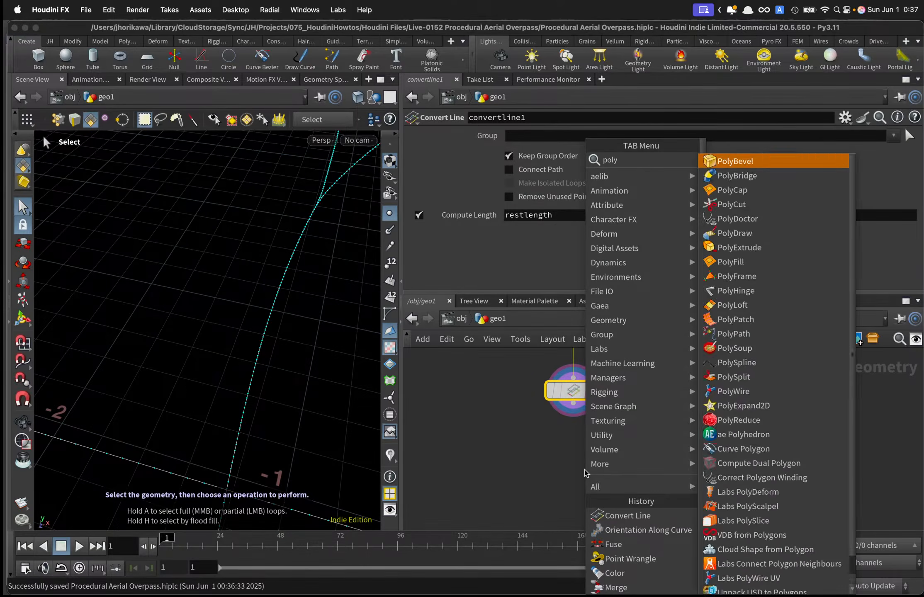
type("path")
key("Return")
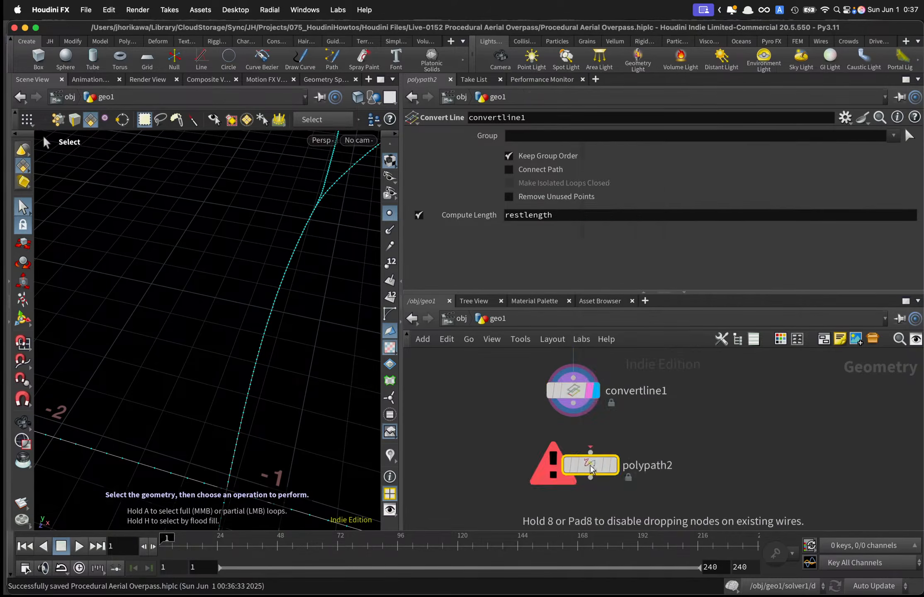
double_click(589, 465)
left_click(487, 318)
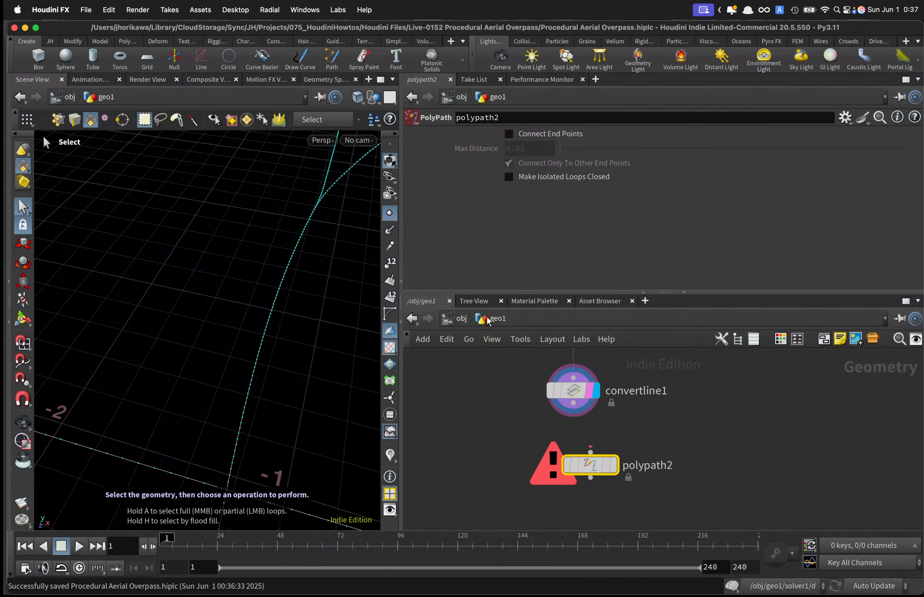
left_click_drag(590, 453, 573, 403)
left_click_drag(591, 465, 574, 455)
left_click(596, 454)
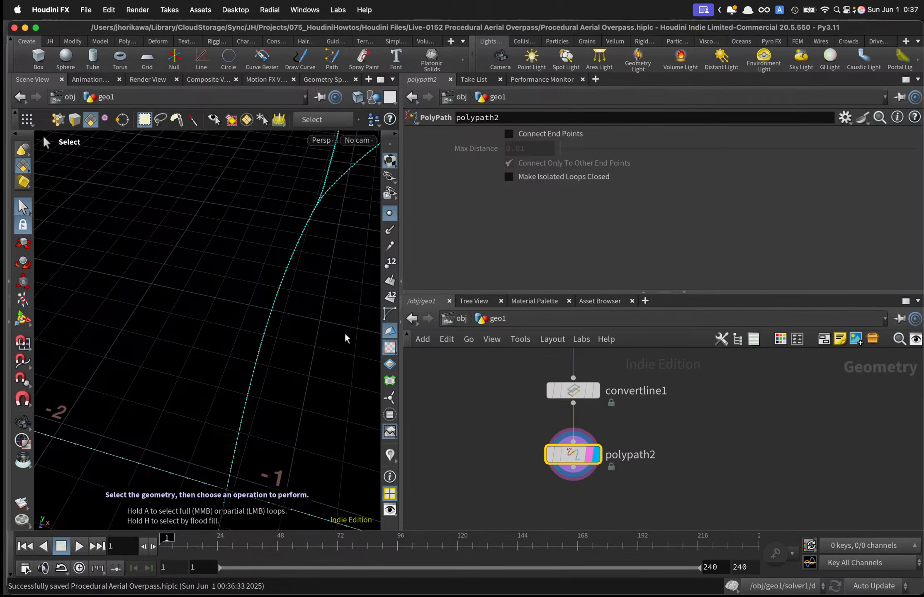
Test-delete curve primitives 3 and 5 at the road split with a Blast node, and remove that node again.
scroll(292, 284, "down", 3)
left_click_drag(354, 218, 268, 239)
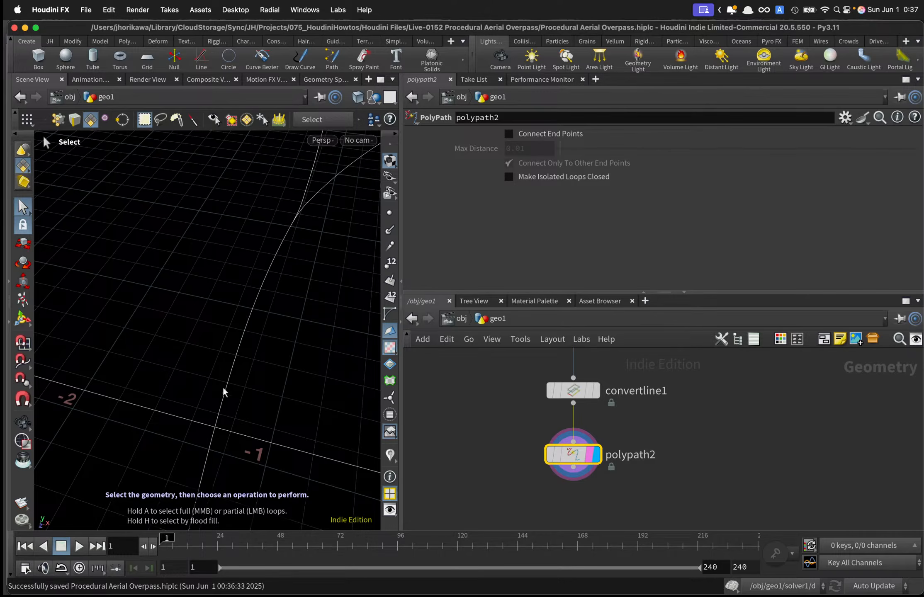
left_click_drag(287, 266, 101, 320)
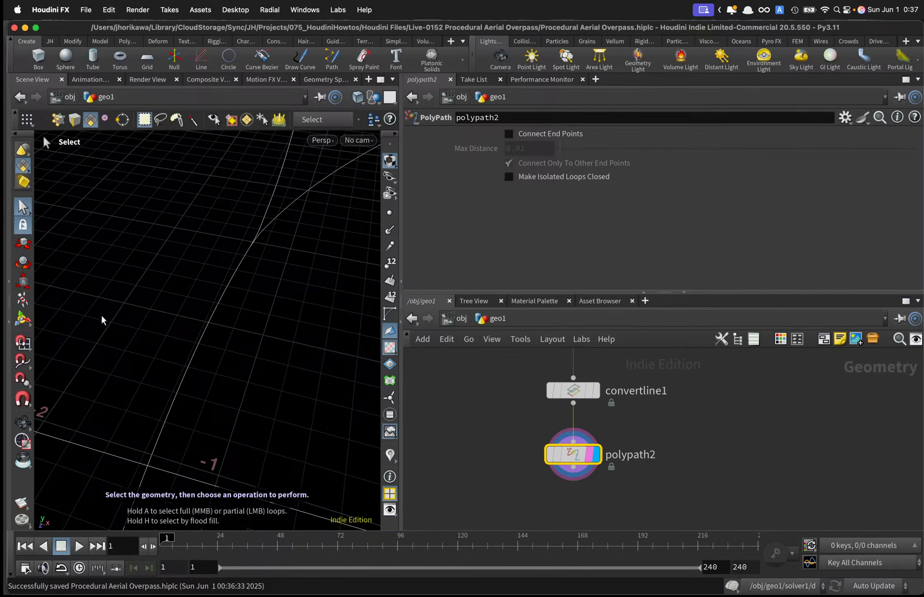
left_click(303, 198)
key("Delete")
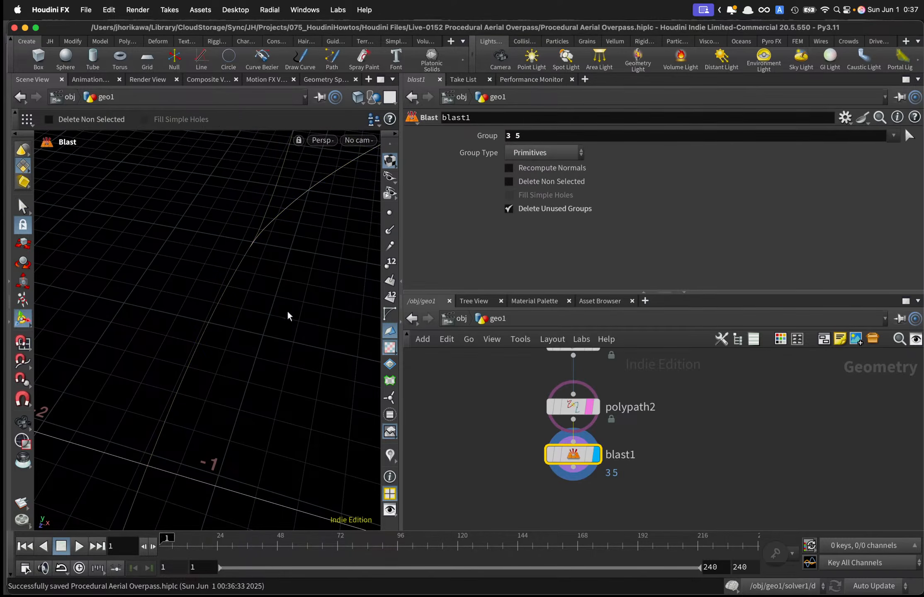
left_click(587, 442)
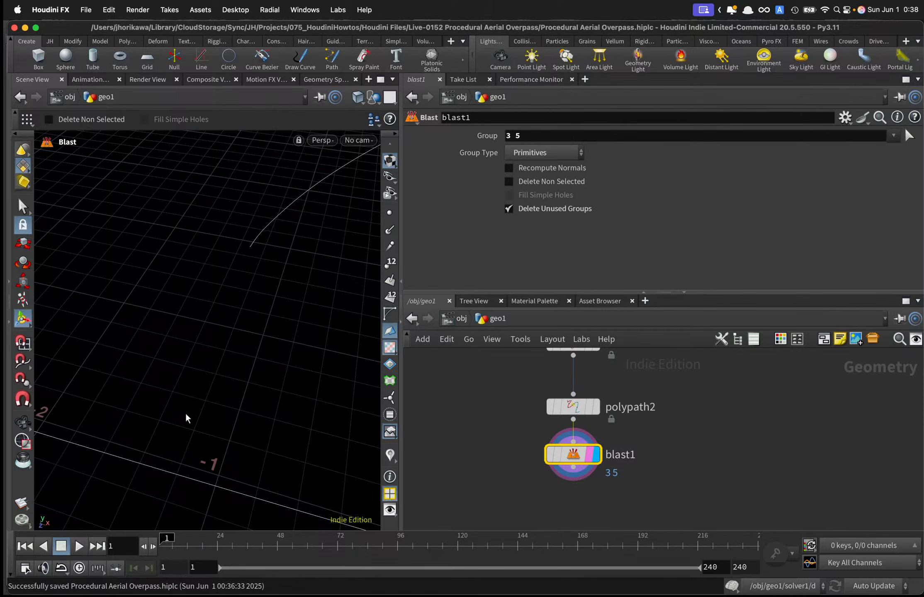
key("Delete")
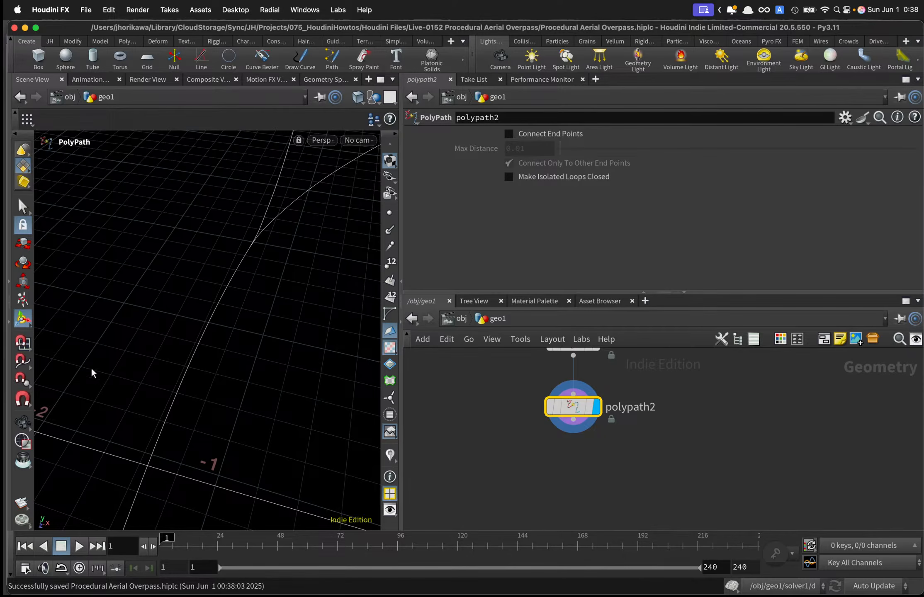
Check the PolyPath node's curve data in the Geometry Spreadsheet and return to the scene view.
middle_click_drag(545, 464, 533, 431)
scroll(533, 430, "down", 3)
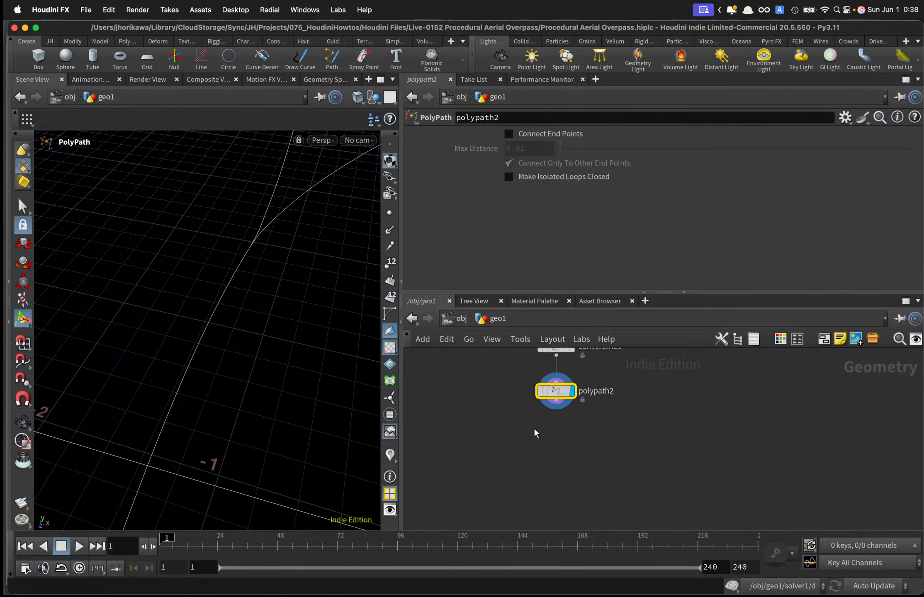
scroll(534, 430, "up", 2)
left_click_drag(580, 423, 549, 379)
left_click(310, 79)
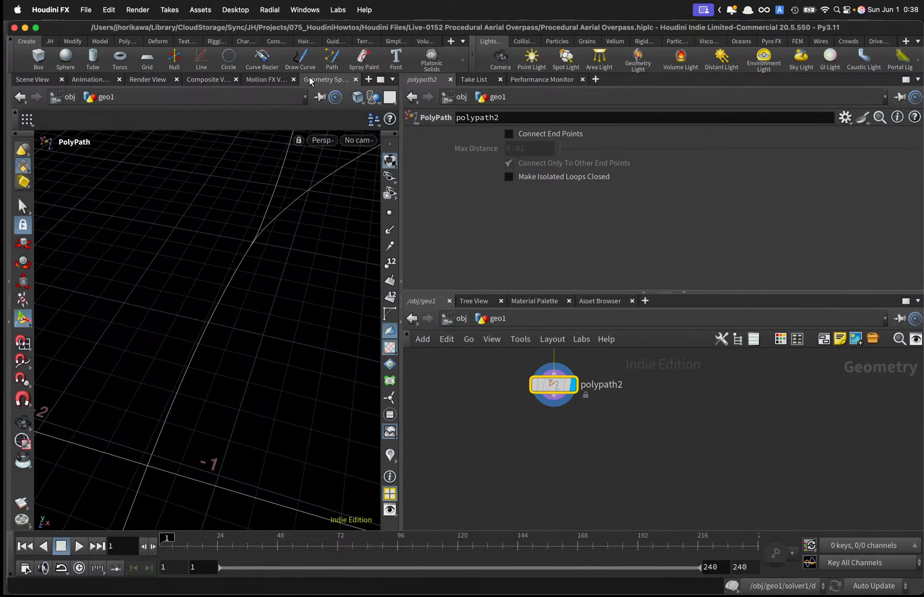
left_click(37, 80)
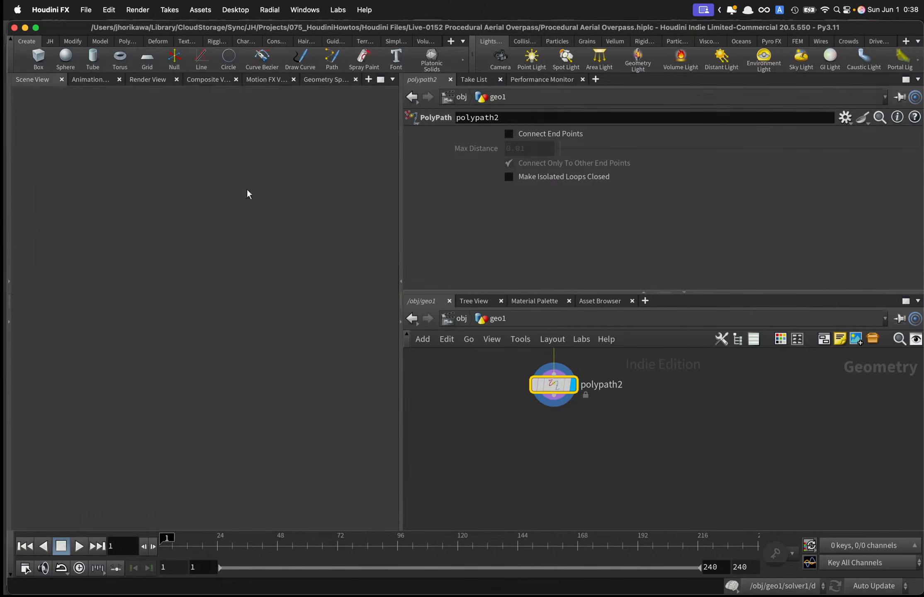
Inspect the point normals on the PolyPath curves, hide them again and save the scene.
left_click(390, 231)
mouse_move(253, 284)
left_mouse_down("alt")
mouse_move(369, 244)
mouse_move(325, 278)
left_mouse_up("alt")
key("Return")
left_click(390, 231)
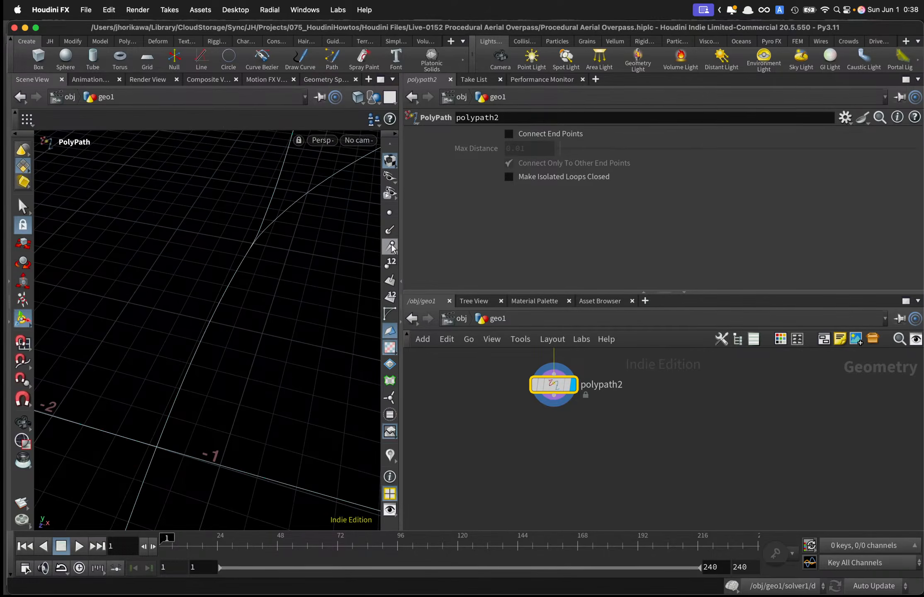
key("super+s")
Show the curve points in the viewport and add a Resample node below polypath2.
scroll(504, 449, "down", 3)
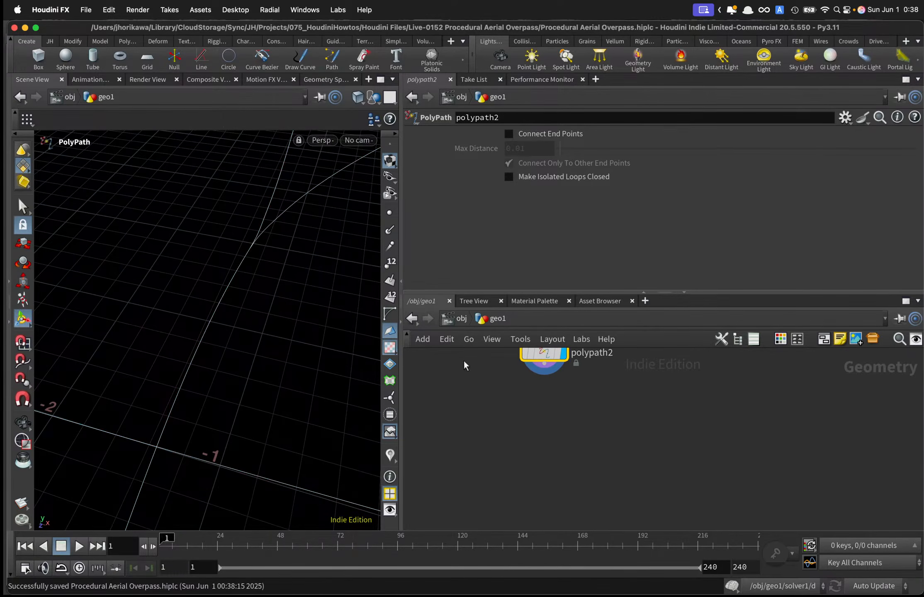
left_click(389, 212)
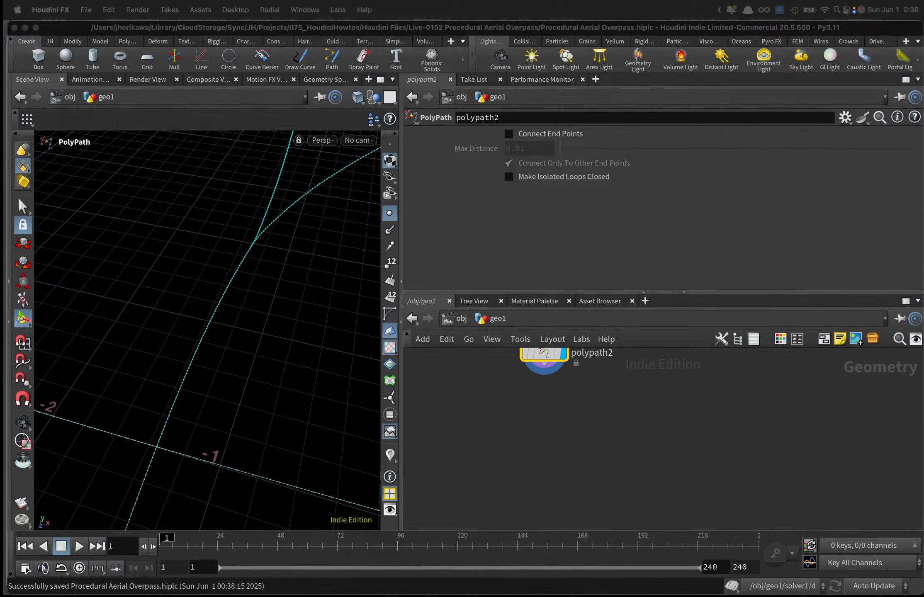
left_click(483, 447)
key("Tab")
type("re")
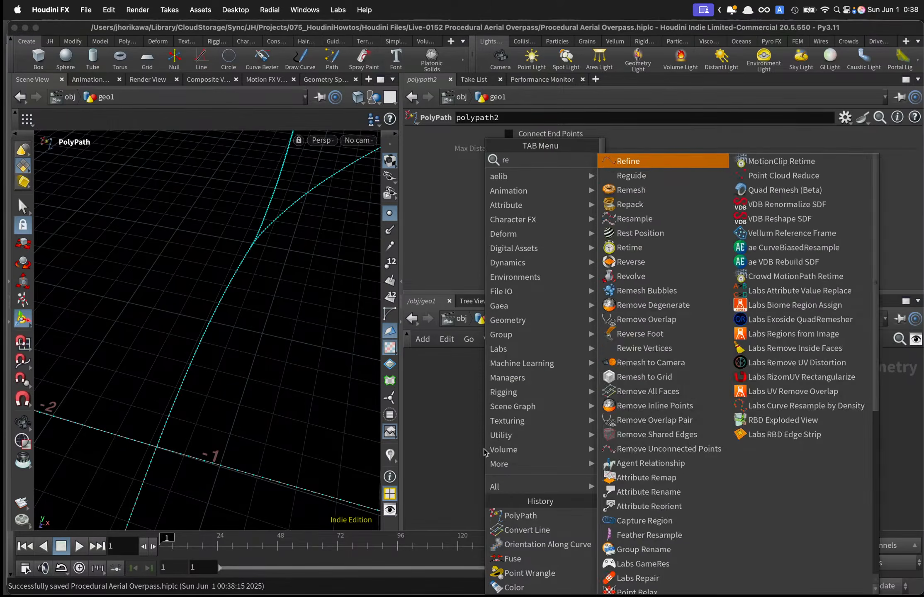
type("samp")
key("Return")
left_click(537, 427)
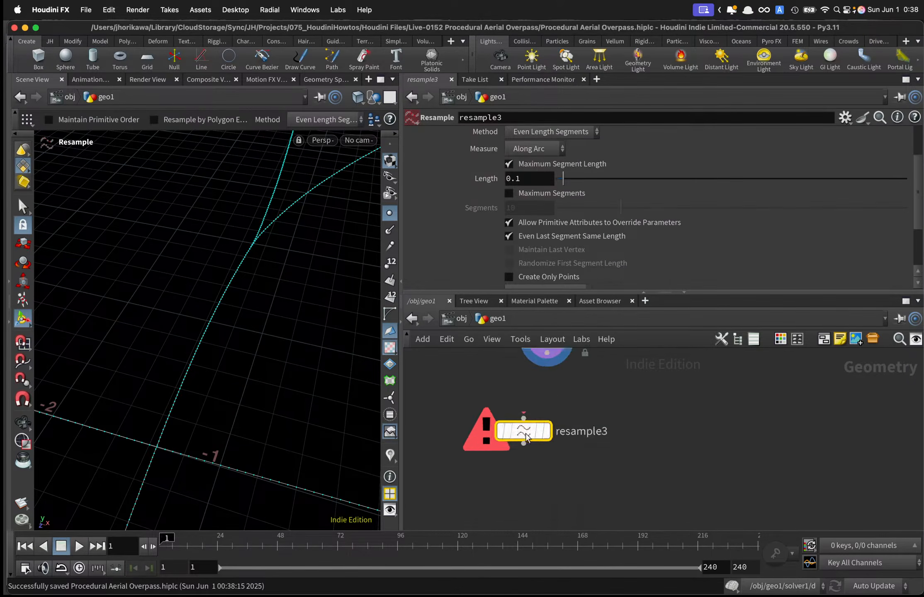
Place the new Resample node below polypath2, feed it from polypath2's output and display its result.
left_click(538, 433)
key("Escape")
scroll(549, 400, "up", 4)
left_click_drag(547, 378, 528, 431)
left_click_drag(528, 442, 547, 442)
left_click(568, 443)
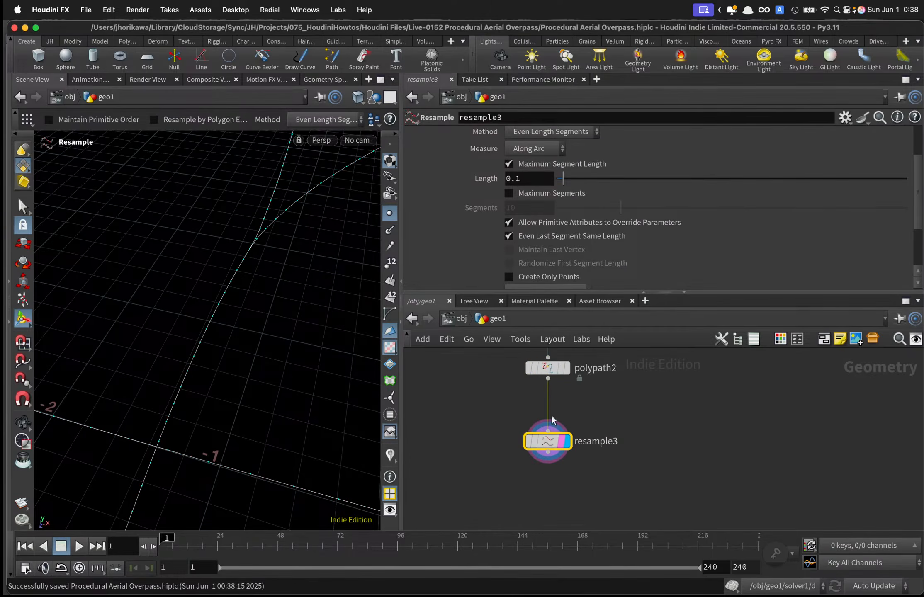
Try a maximum segment length of 0.25 on resample3 and check the point spacing along the curves.
left_click_drag(563, 179, 572, 181)
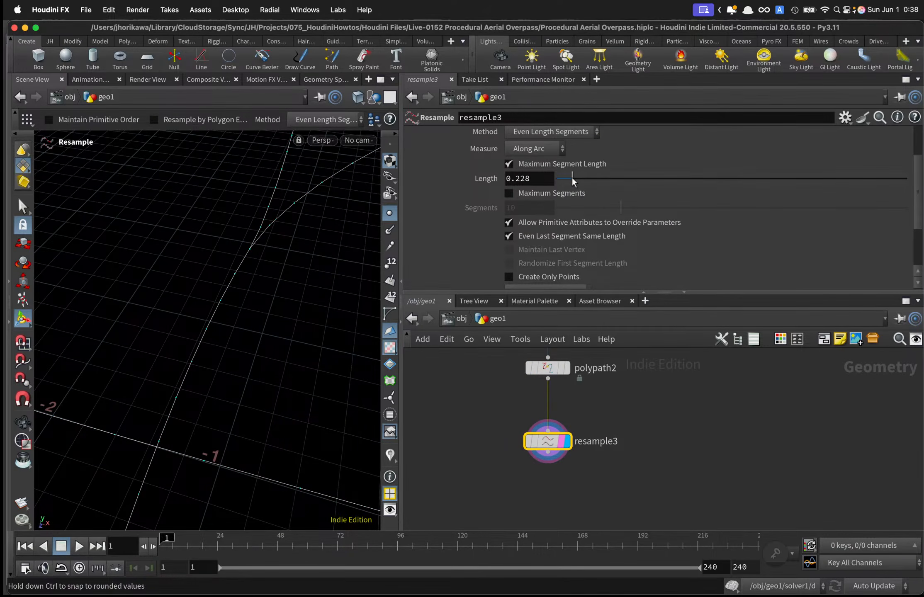
scroll(530, 174, "up", 3)
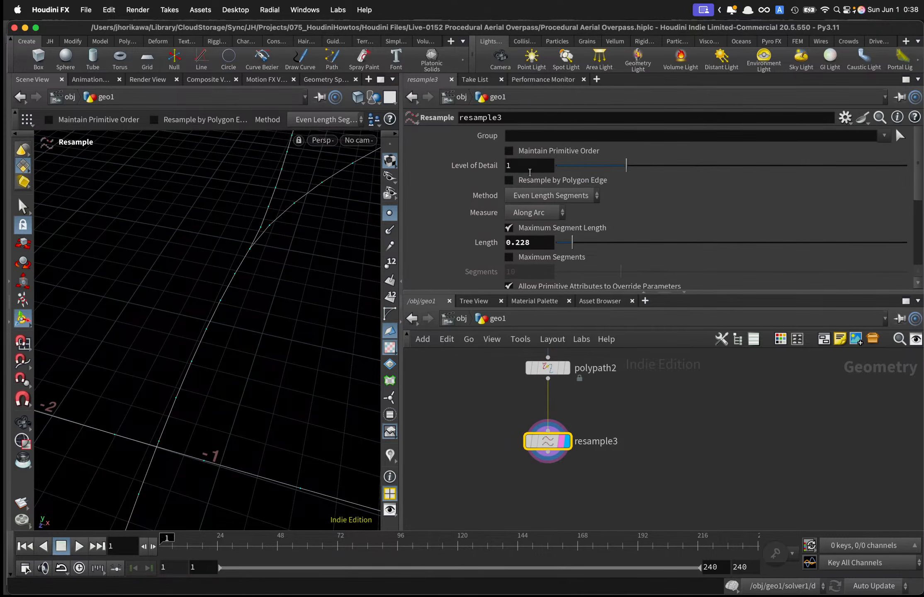
left_click_drag(521, 244, 544, 244)
type("5")
key("Return")
right_click_drag(314, 303, 237, 315, "alt")
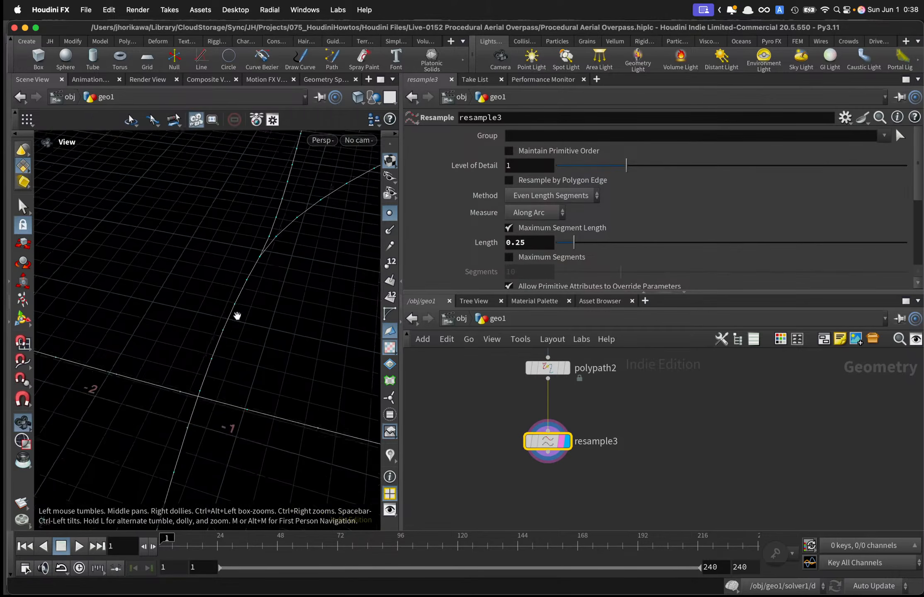
left_click_drag(237, 315, 169, 357, "alt")
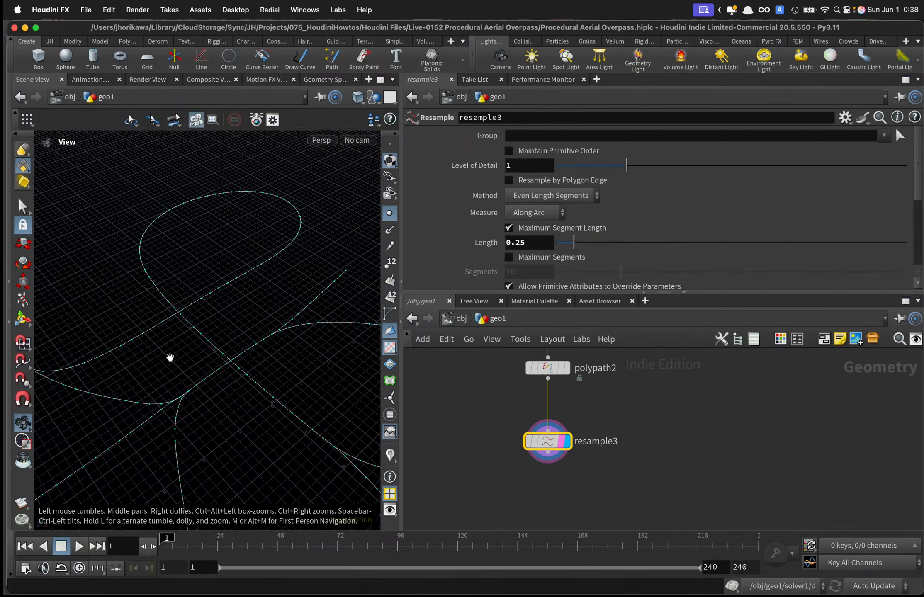
Set resample3's maximum segment length to 0.6 and save the scene.
key("Return")
left_click_drag(577, 240, 595, 240)
left_click_drag(532, 242, 515, 242)
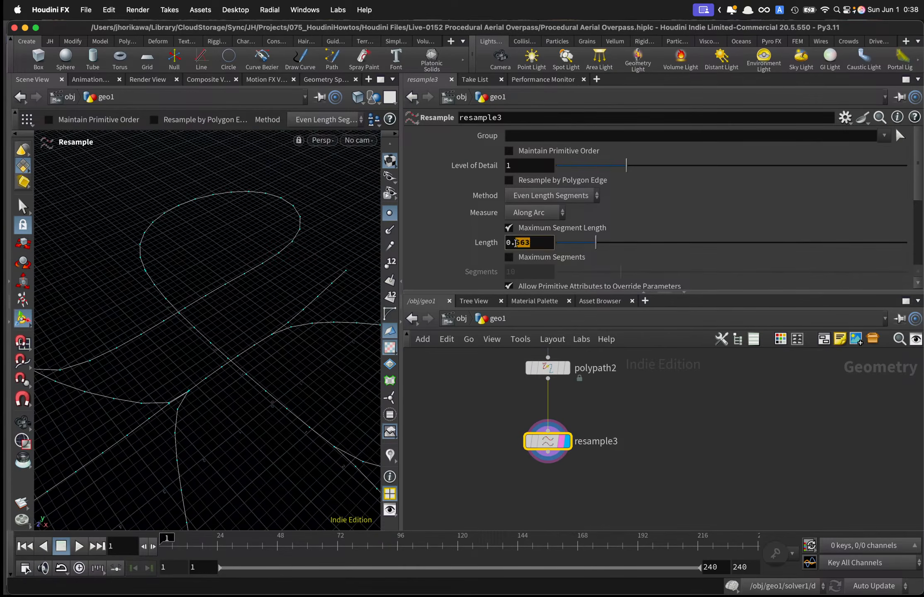
type("6")
key("Return")
left_click_drag(348, 295, 176, 302)
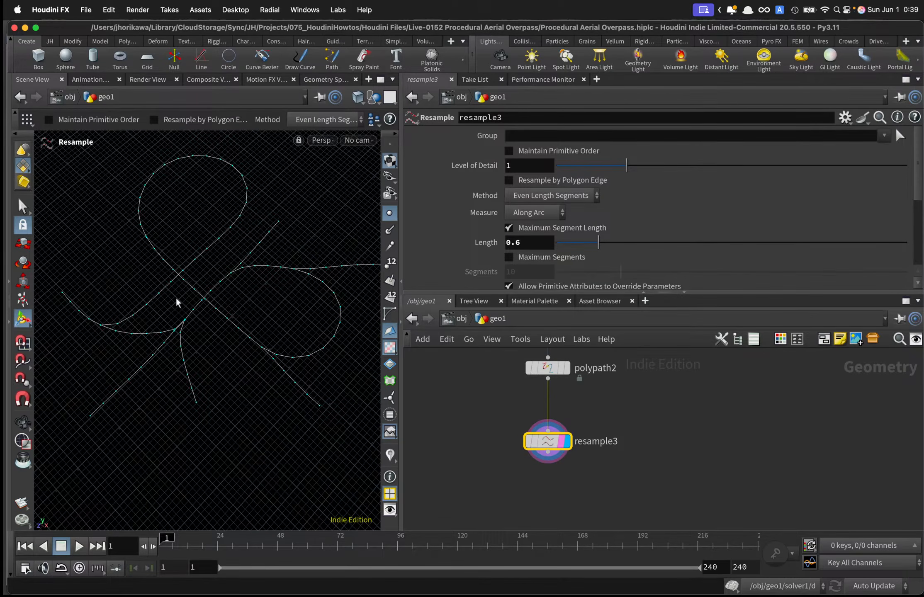
key("super+s")
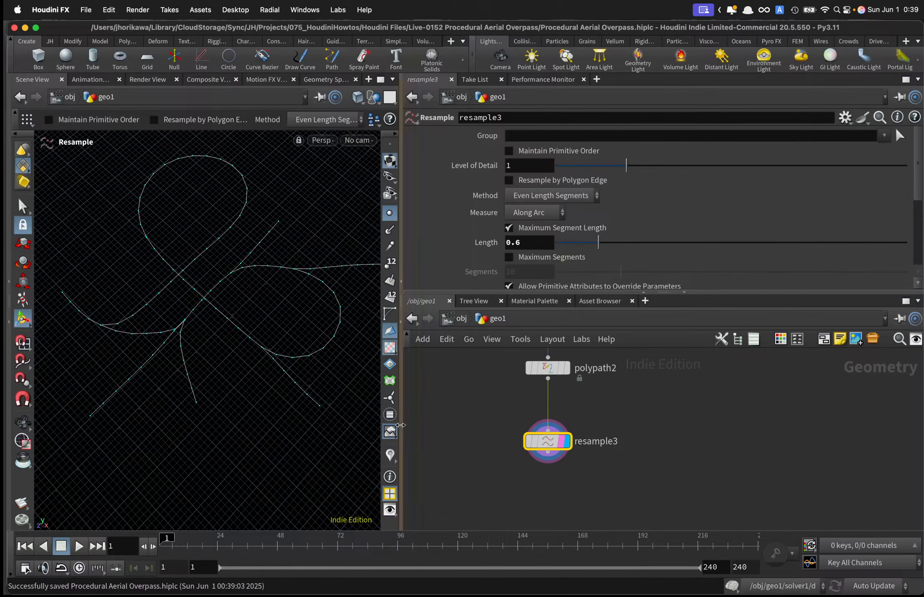
Turn on point normals and examine the numeric attribute visualizer along the resampled curves, hiding the values again.
left_click(391, 231)
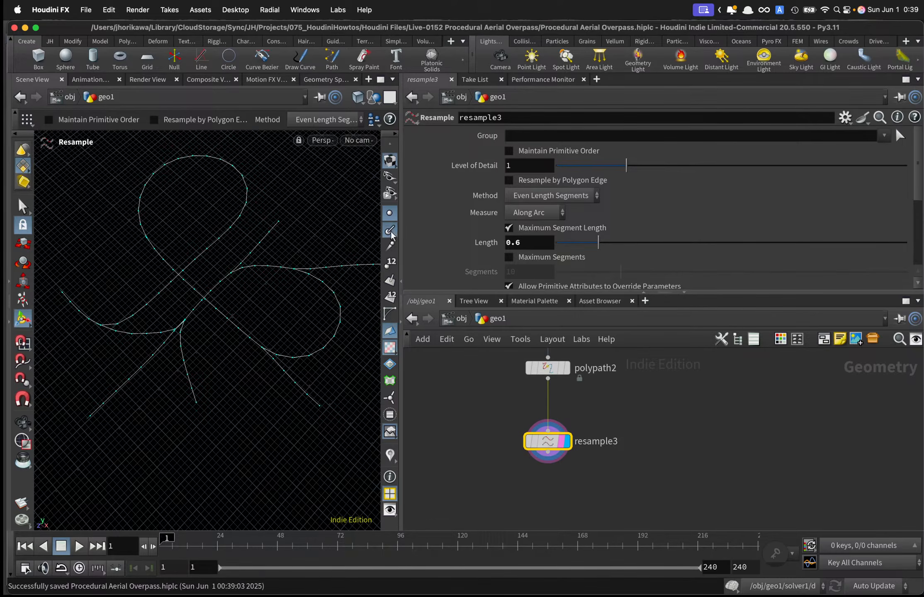
right_click_drag(358, 253, 311, 260, "alt")
left_click_drag(311, 259, 291, 318, "alt")
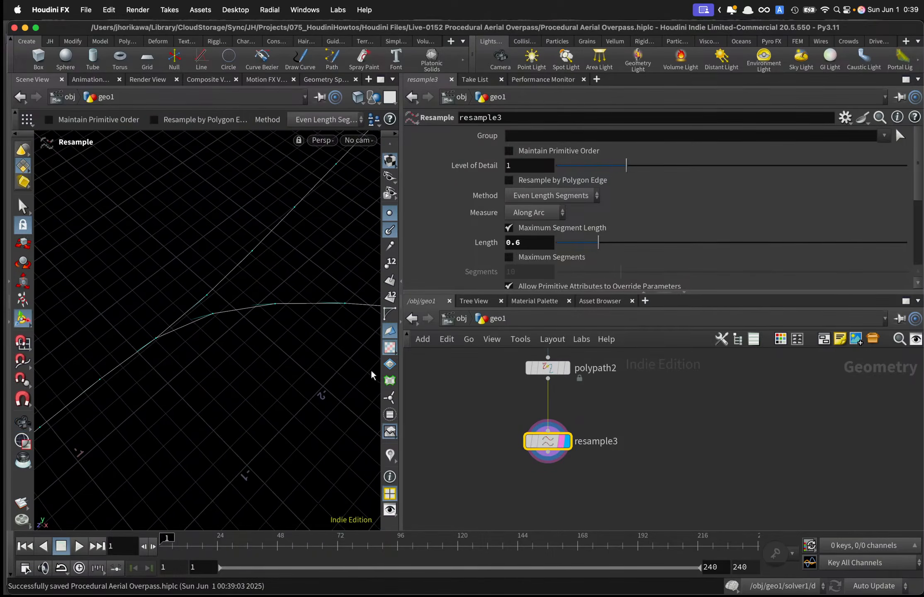
left_click(390, 455)
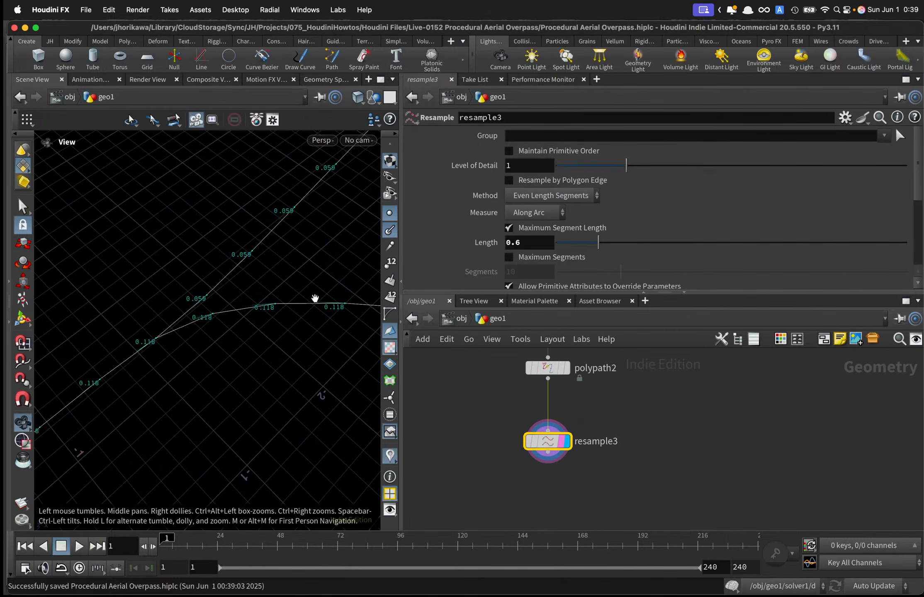
right_click_drag(315, 298, 210, 331)
right_click_drag(269, 304, 116, 373)
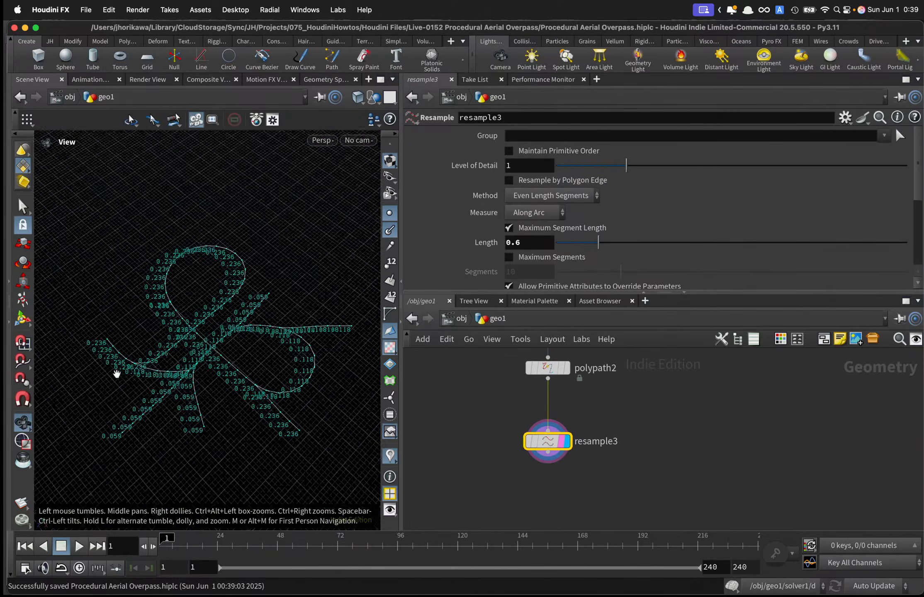
right_click_drag(347, 367, 313, 390, "alt")
left_click(390, 455)
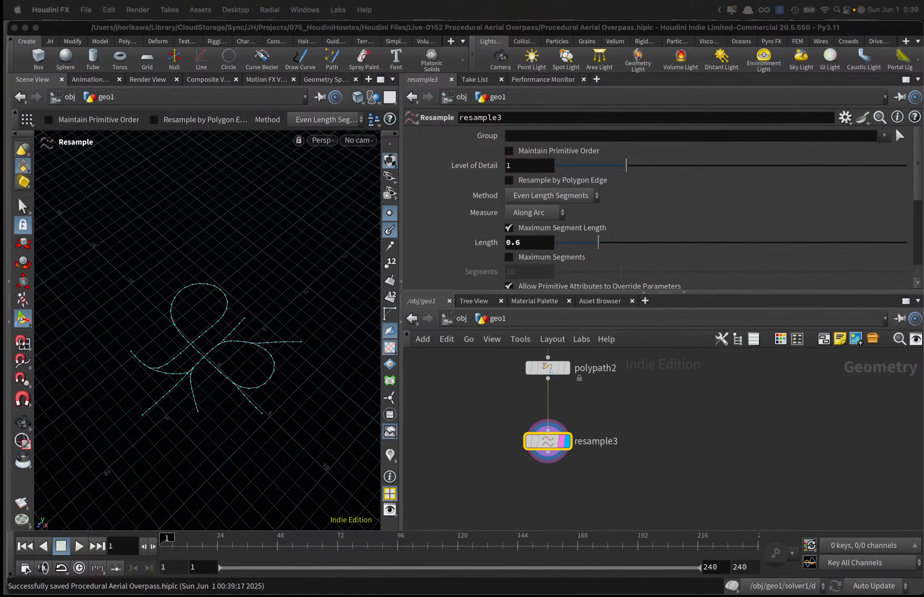
Add a Box node beside resample3 in the network and display it.
scroll(202, 376, "up", 5)
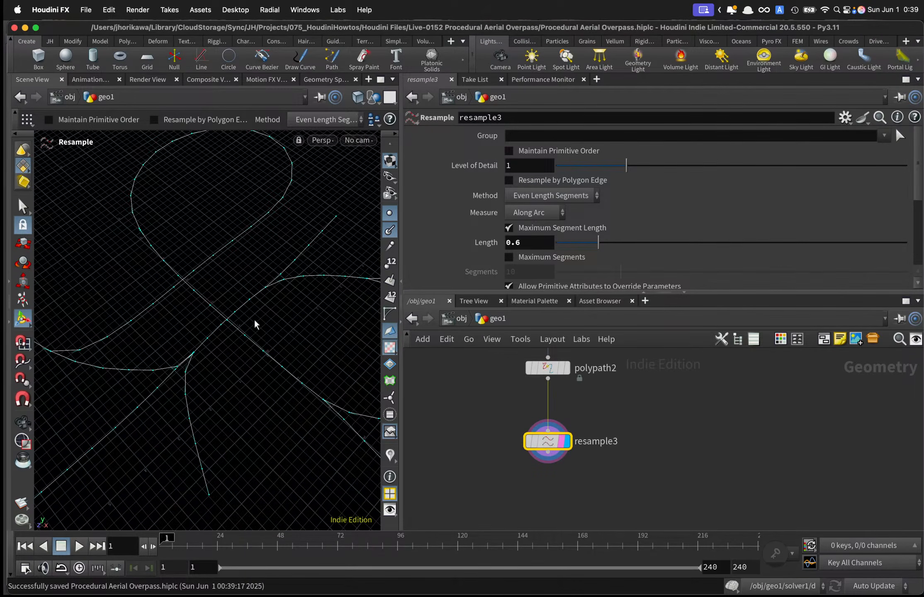
middle_click_drag(470, 434, 569, 426)
key("Tab")
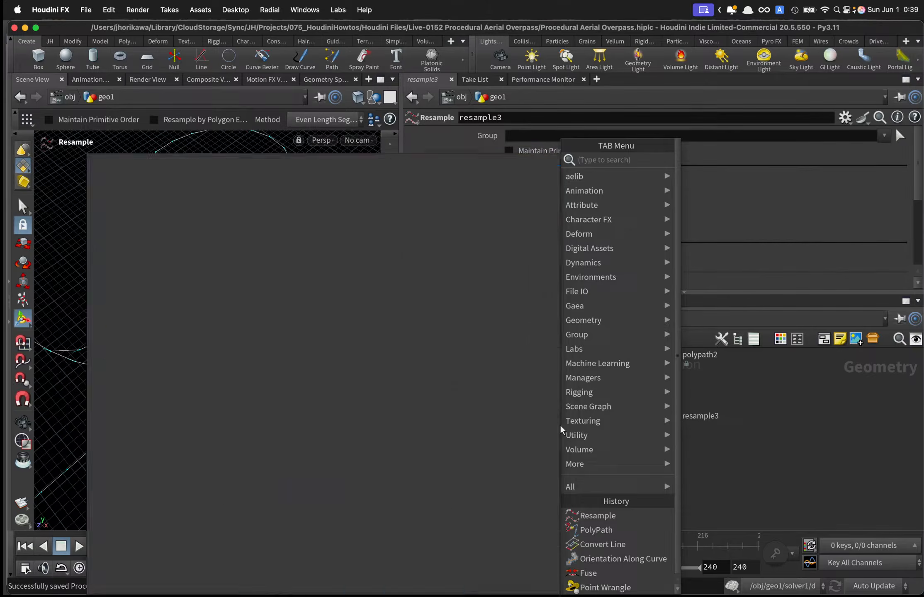
type("box")
key("Return")
left_click(562, 410)
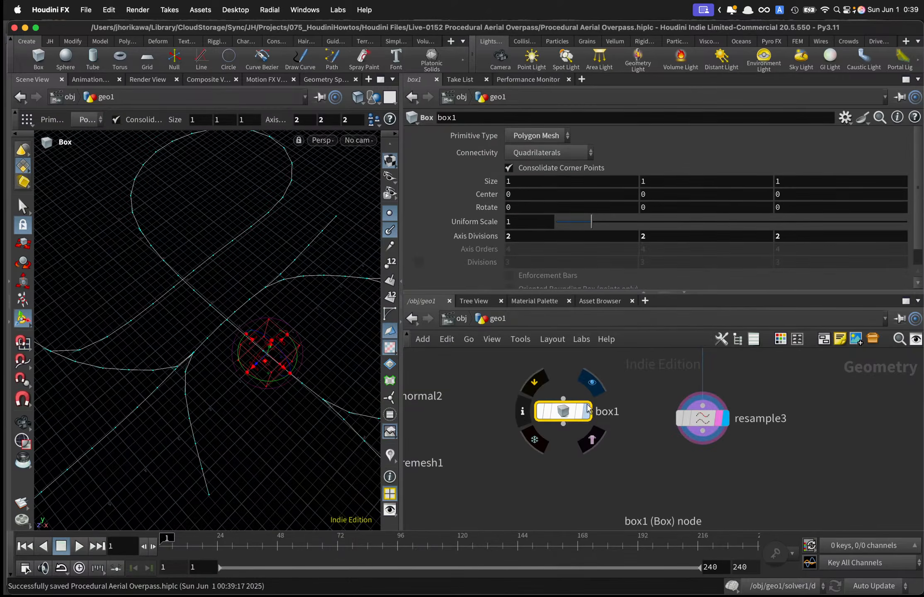
left_click(588, 408)
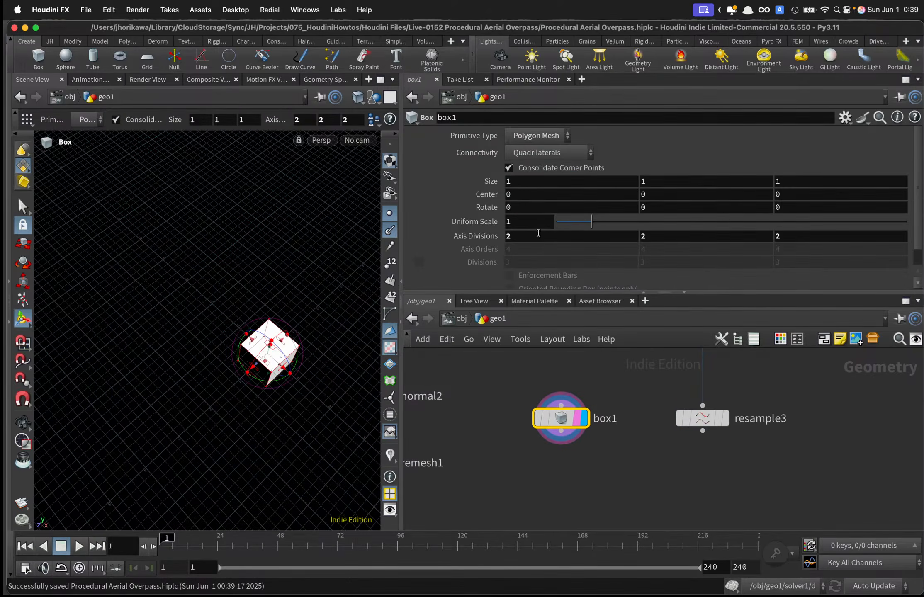
Add a Copy to Points node with box1 as the geometry and resample3 as the target points, and display it.
key("Tab")
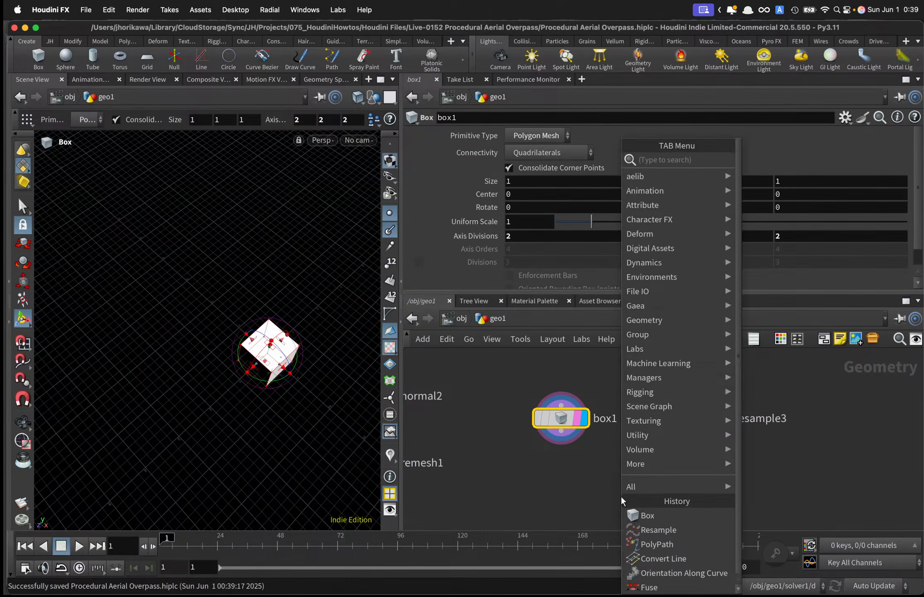
type("copy")
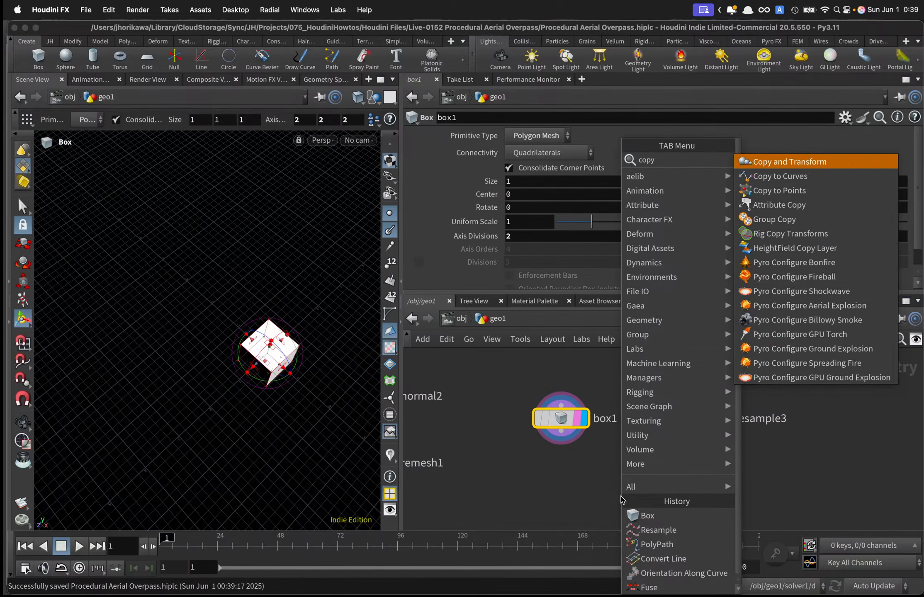
type("topoint")
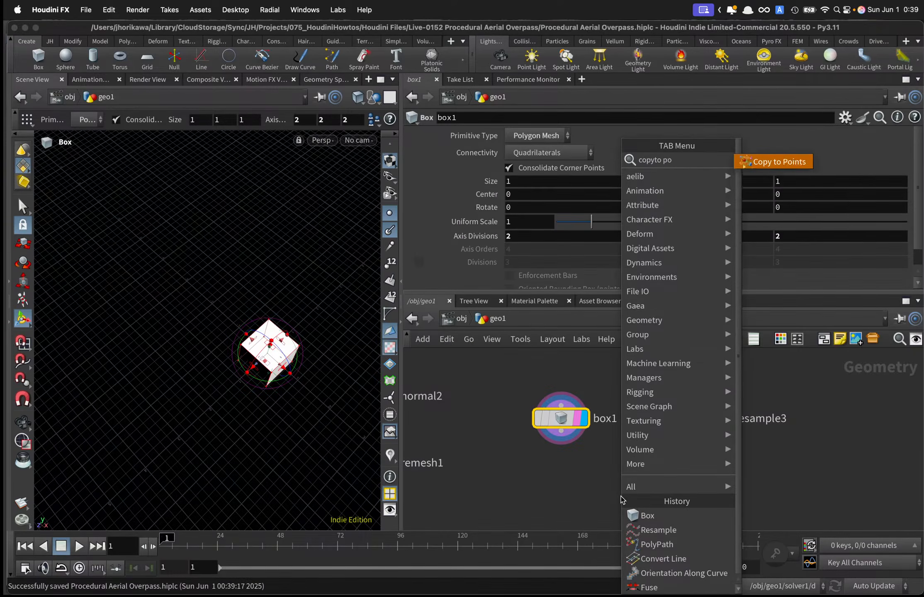
key("Return")
left_click(620, 497)
left_click(702, 431)
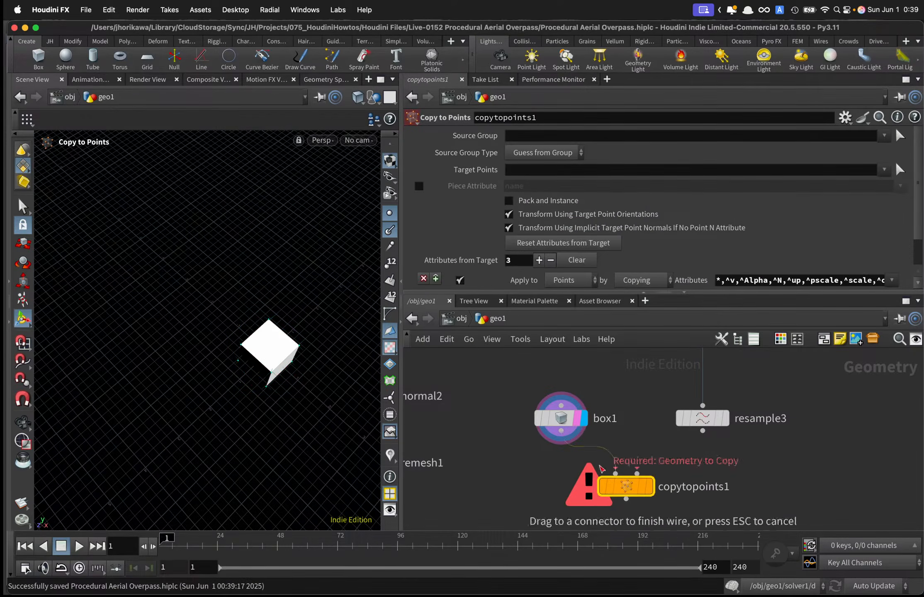
left_click(636, 473)
left_click(647, 486)
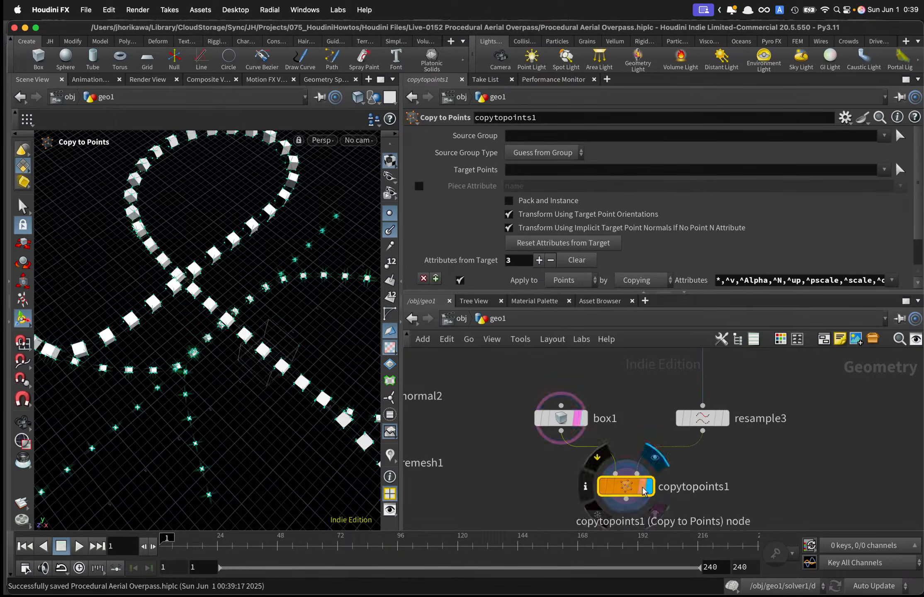
Examine the sizes and orientations of the boxes copied along the curves with point and normal markers hidden.
key("Escape")
mouse_move(206, 338)
left_mouse_down()
mouse_move(173, 296)
mouse_move(216, 333)
left_mouse_up()
key("Return")
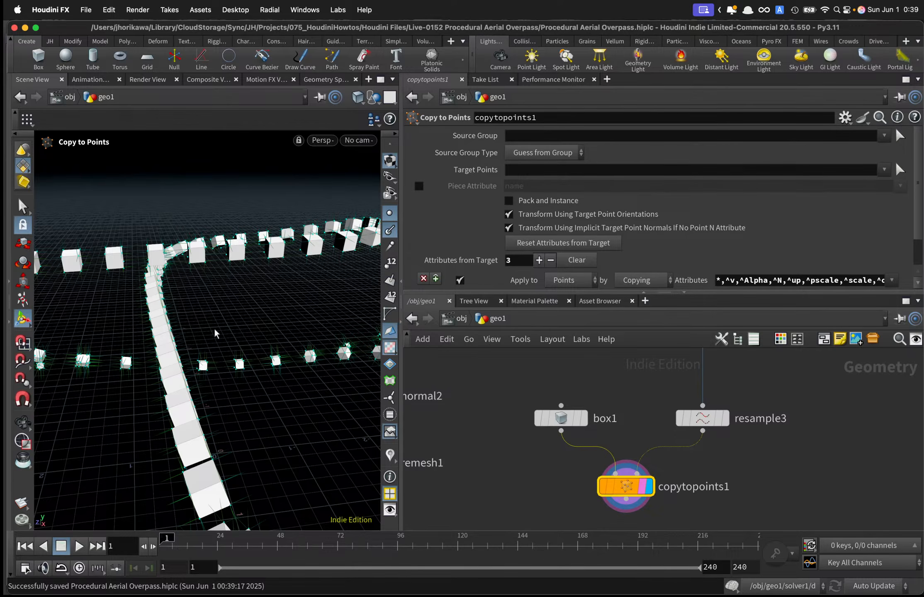
left_click_drag(211, 297, 203, 331, "alt")
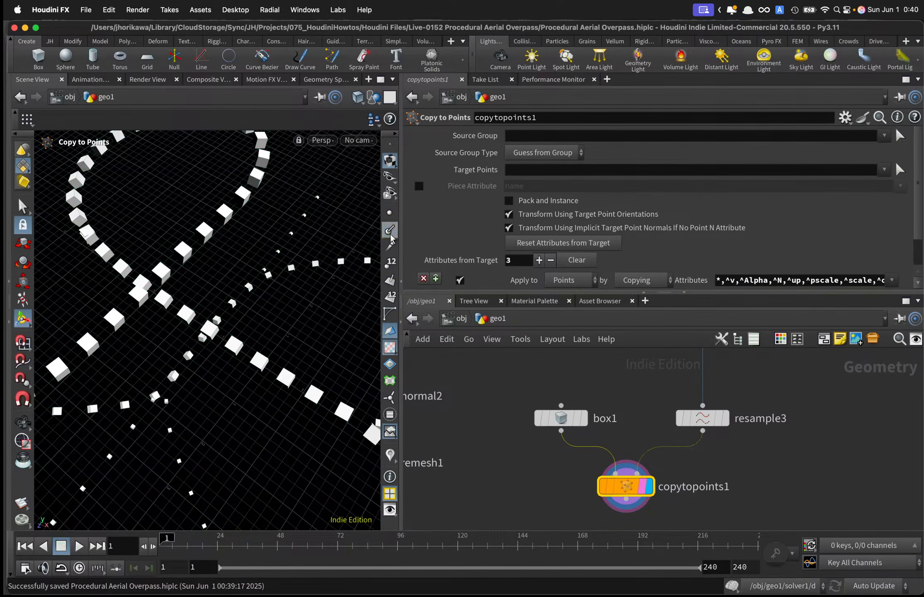
key("Escape")
left_click_drag(235, 277, 250, 293, "alt")
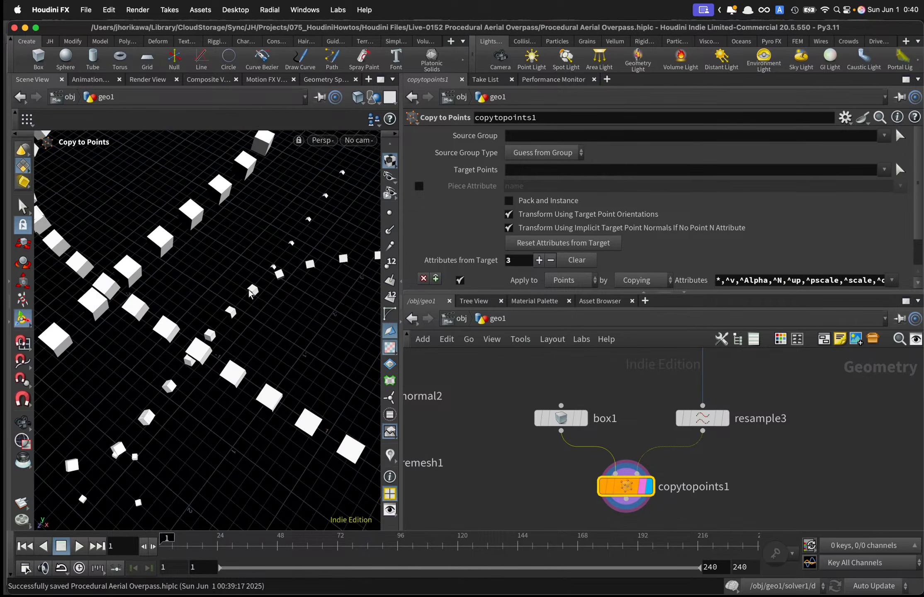
Display resample3 and move it and copytopoints1 apart to make room between them in the network.
scroll(680, 452, "down", 5)
scroll(687, 445, "up", 3)
middle_click_drag(711, 398, 692, 423)
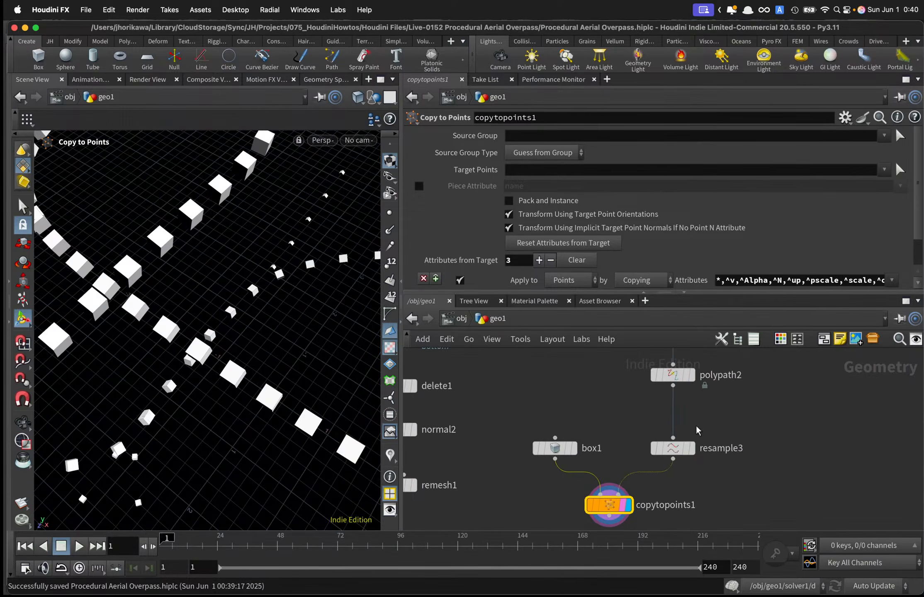
scroll(697, 429, "up", 2)
left_click(691, 453)
left_click_drag(678, 458, 678, 425)
left_click(678, 425)
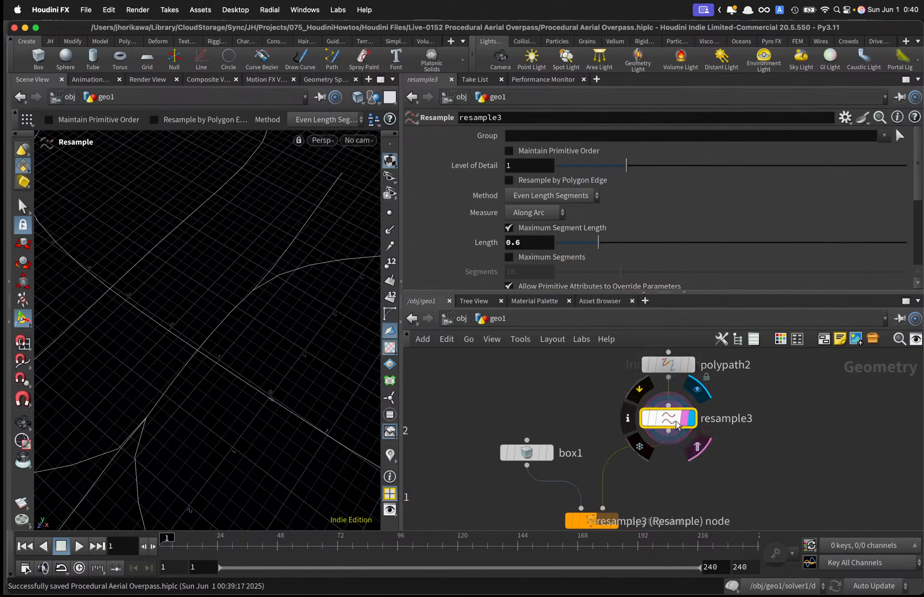
scroll(560, 426, "down", 3)
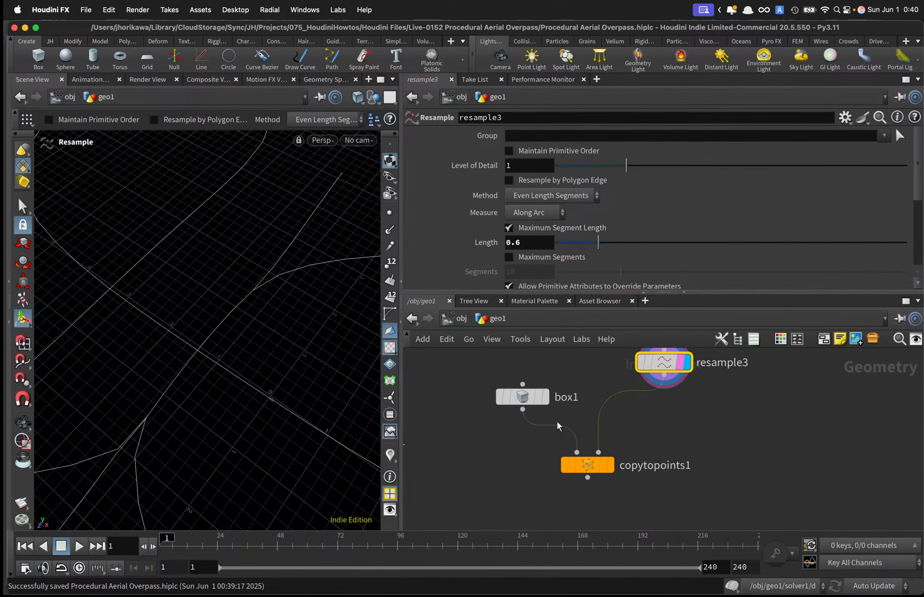
left_click_drag(587, 464, 585, 483)
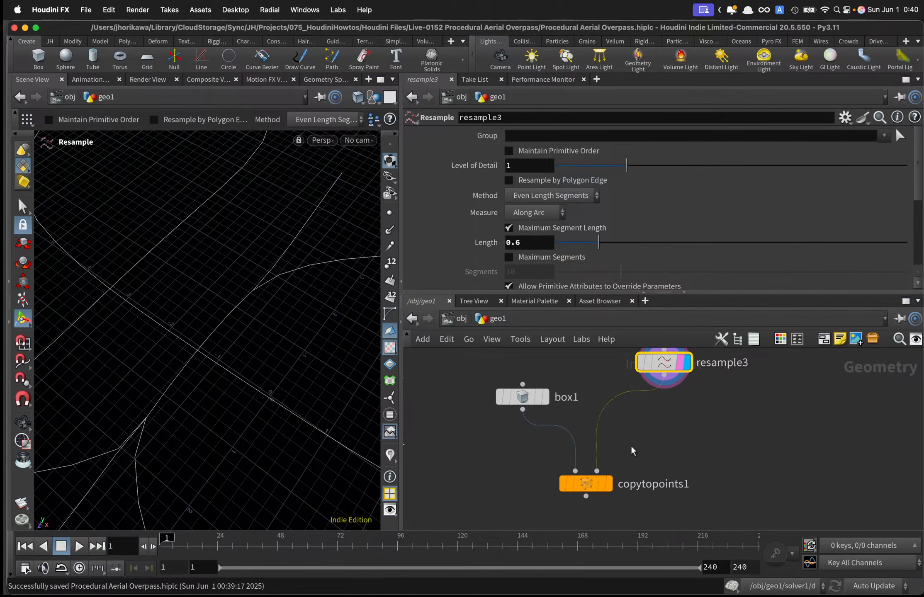
Add a Point Wrangle node between resample3 and copytopoints1 in the geo1 network.
key("Escape")
left_click_drag(270, 351, 177, 323)
key("Return")
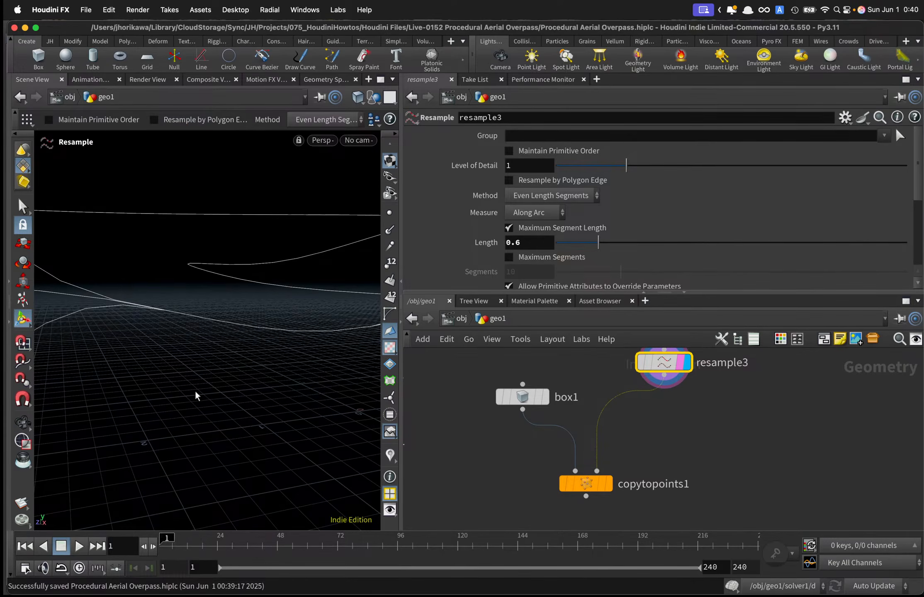
key("Tab")
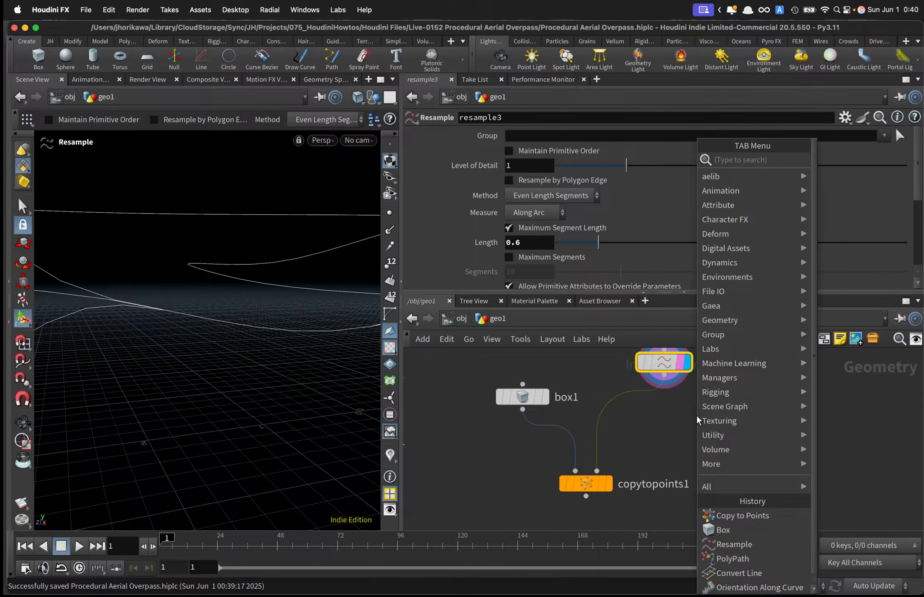
type("s")
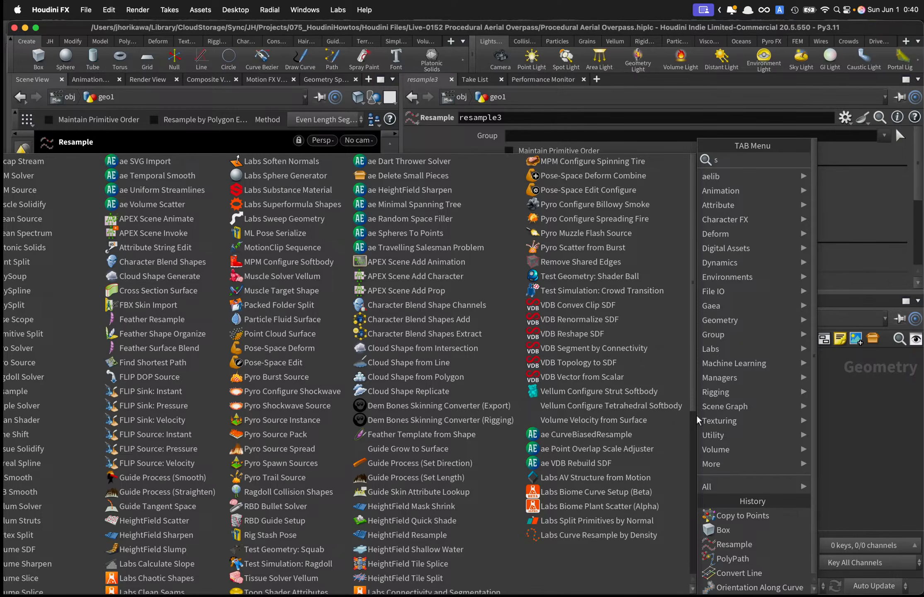
key("BackSpace")
type("pointwra")
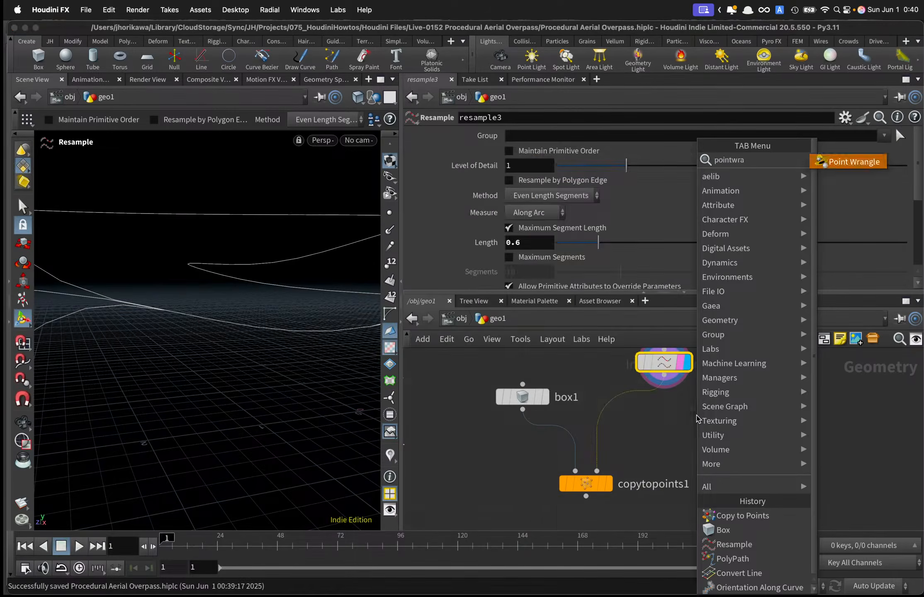
key("Return")
left_click(663, 420)
double_click(662, 420)
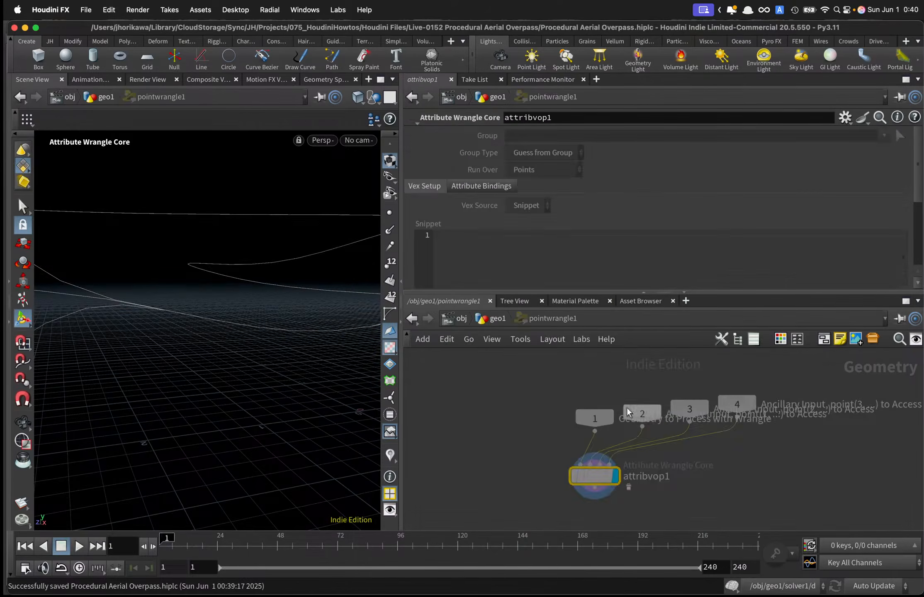
left_click(494, 319)
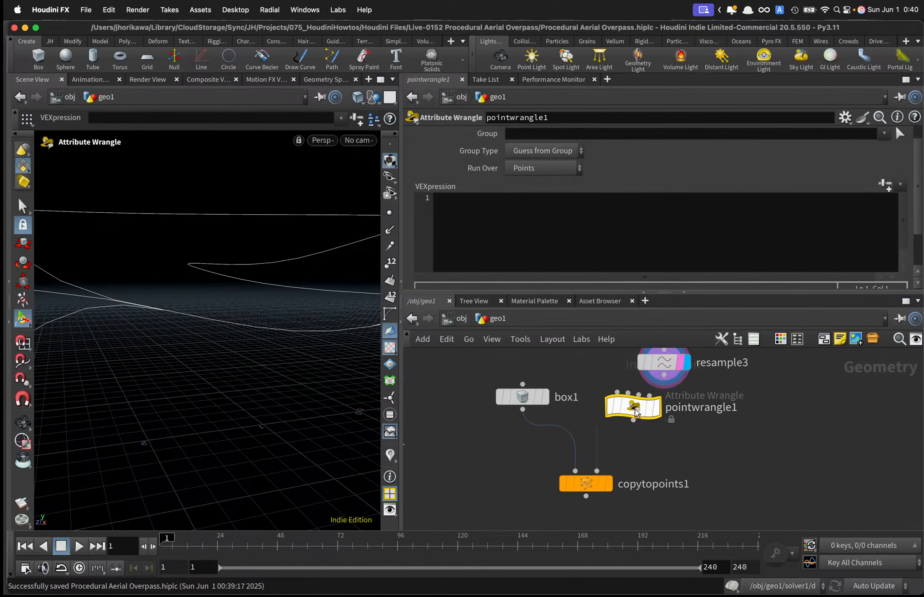
Wire pointwrangle1 between resample3 and copytopoints1, and display box1 on its own to view it up close.
left_click_drag(665, 427, 659, 428)
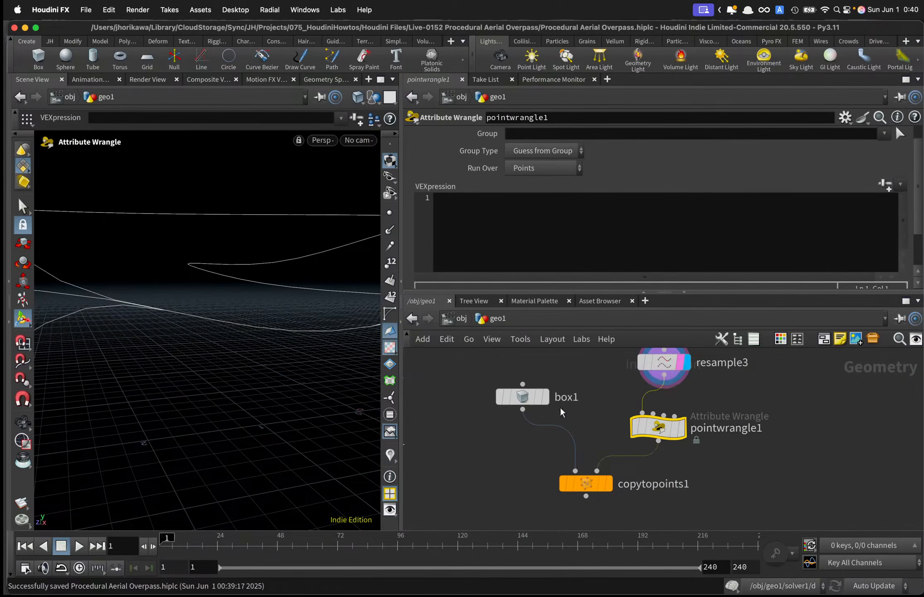
left_click(547, 399)
left_click(521, 399)
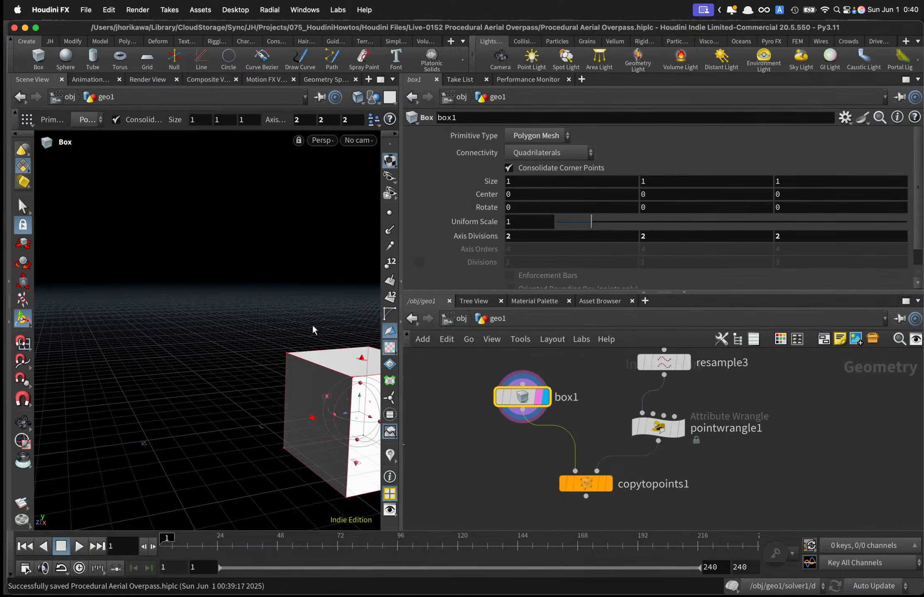
right_click_drag(313, 327, 247, 336, "alt")
middle_click_drag(247, 336, 128, 299, "alt")
right_click_drag(128, 298, 267, 311, "alt")
left_click_drag(268, 311, 268, 322, "alt")
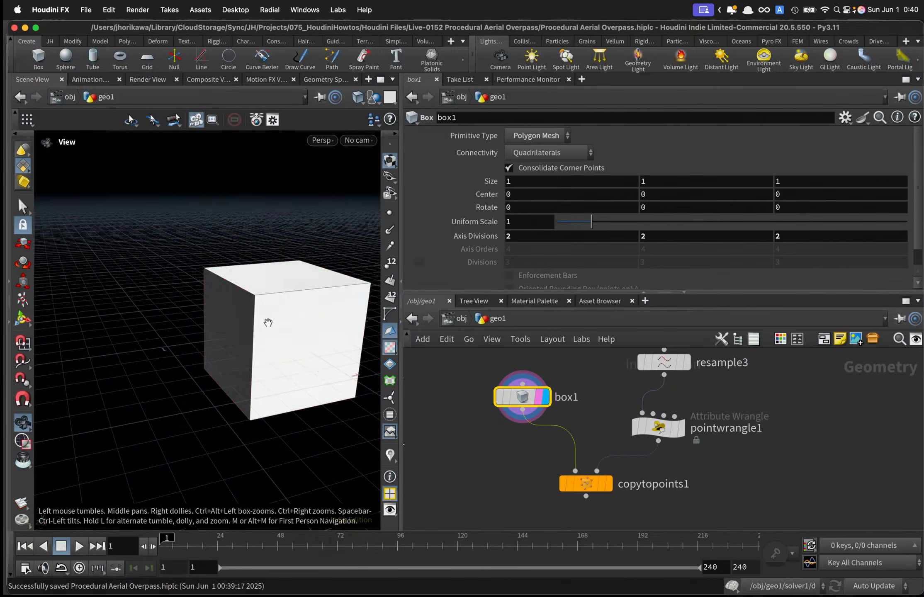
key("Return")
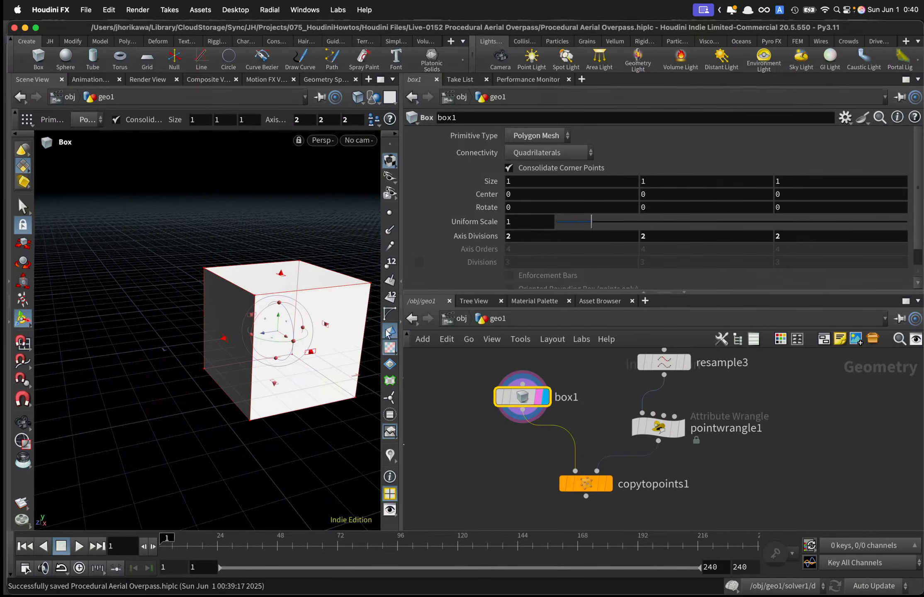
Display pointwrangle1 and compare the height of its curves above the ground with box1's outline.
scroll(646, 429, "down", 2)
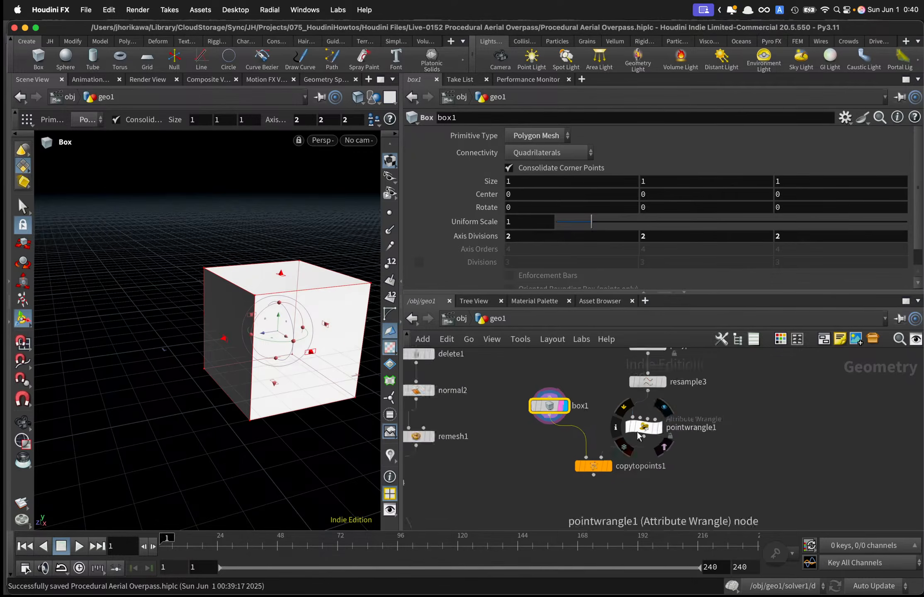
scroll(653, 429, "up", 1)
left_click(658, 427)
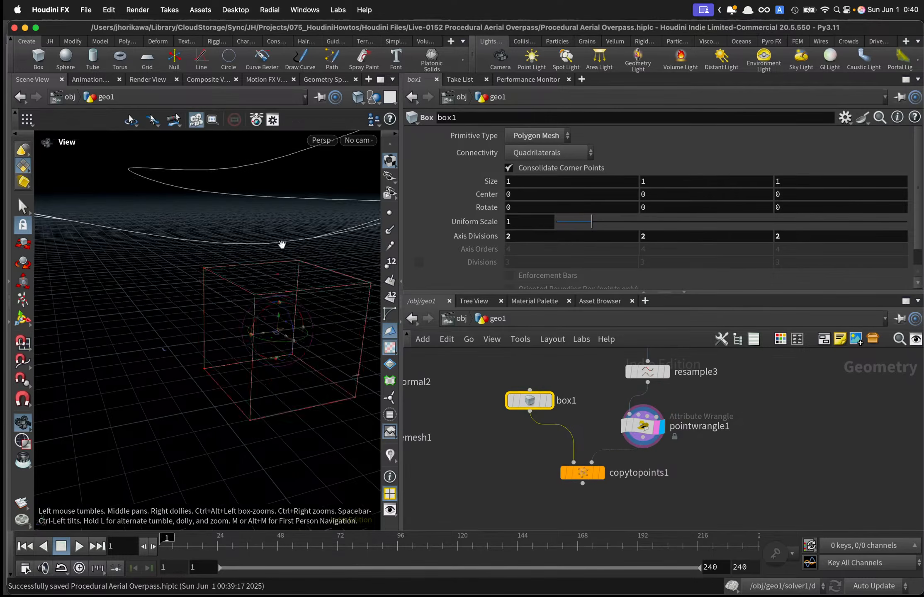
left_click_drag(282, 243, 206, 257)
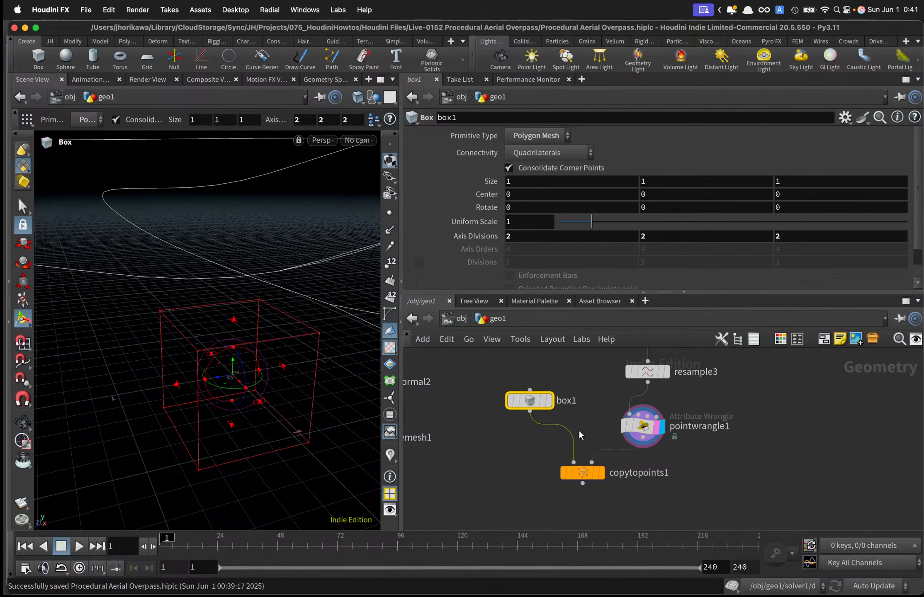
Display box1 and set its Y center to -0.5 so its top face sits at the origin.
left_click(532, 403)
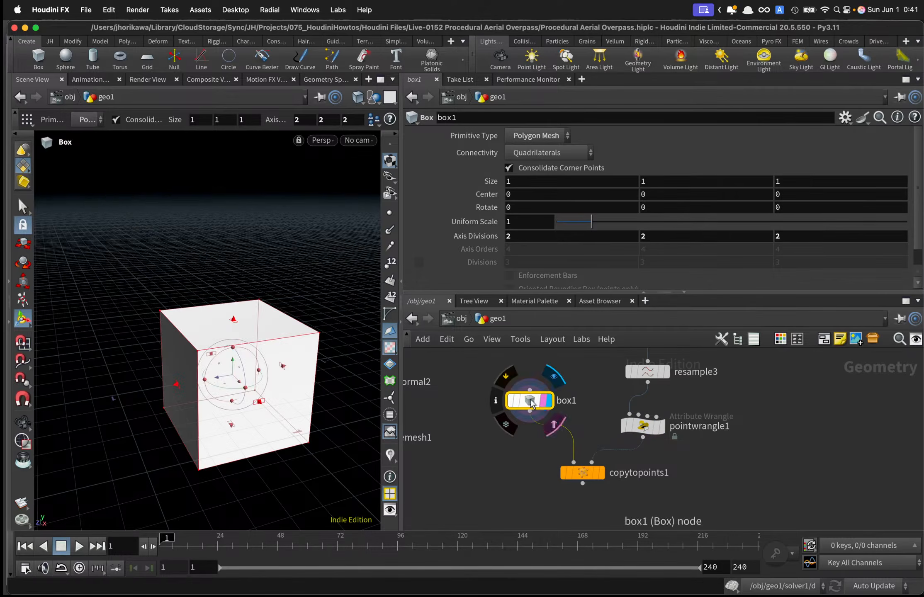
left_click(656, 197)
type("-")
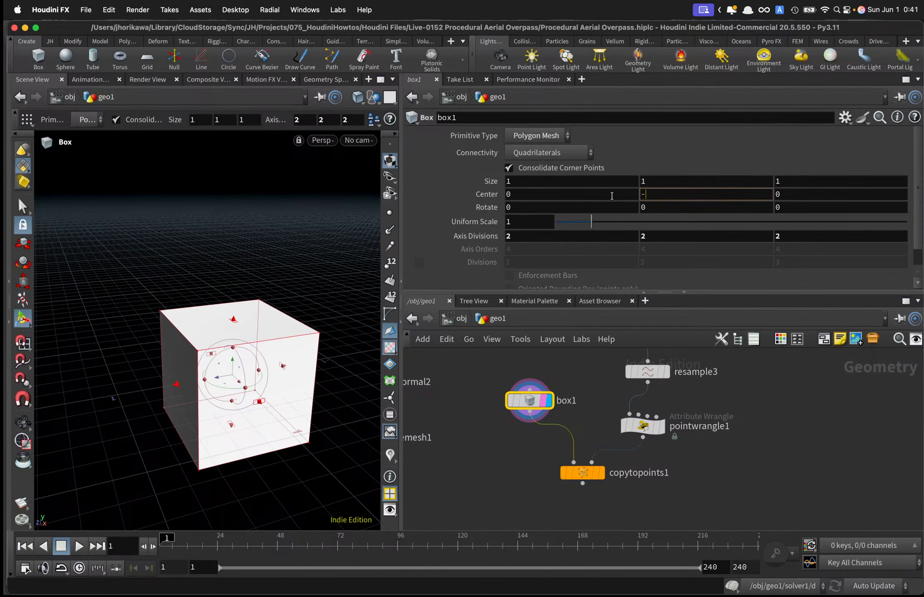
type("0.5")
key("Return")
left_click_drag(277, 310, 264, 333, "alt")
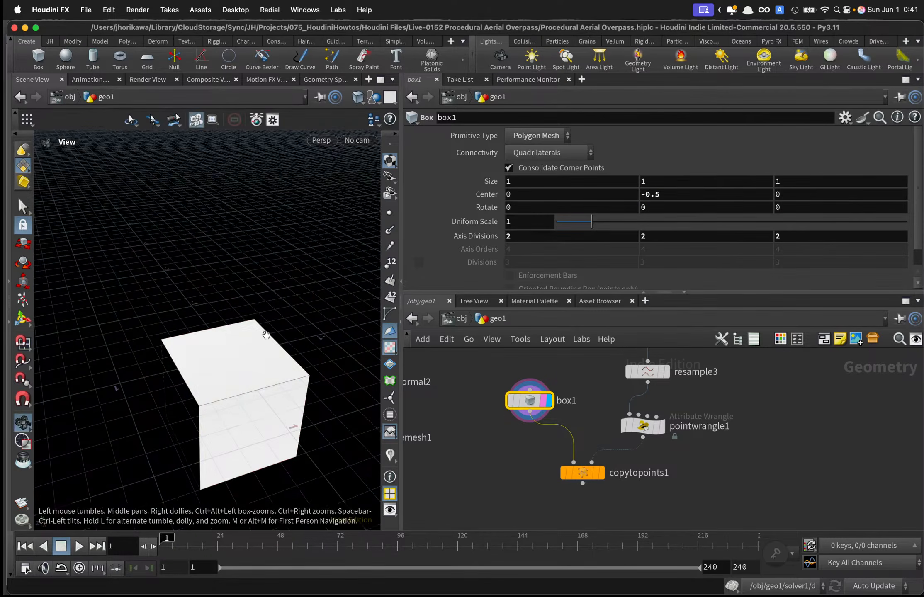
right_click_drag(227, 357, 275, 351, "alt")
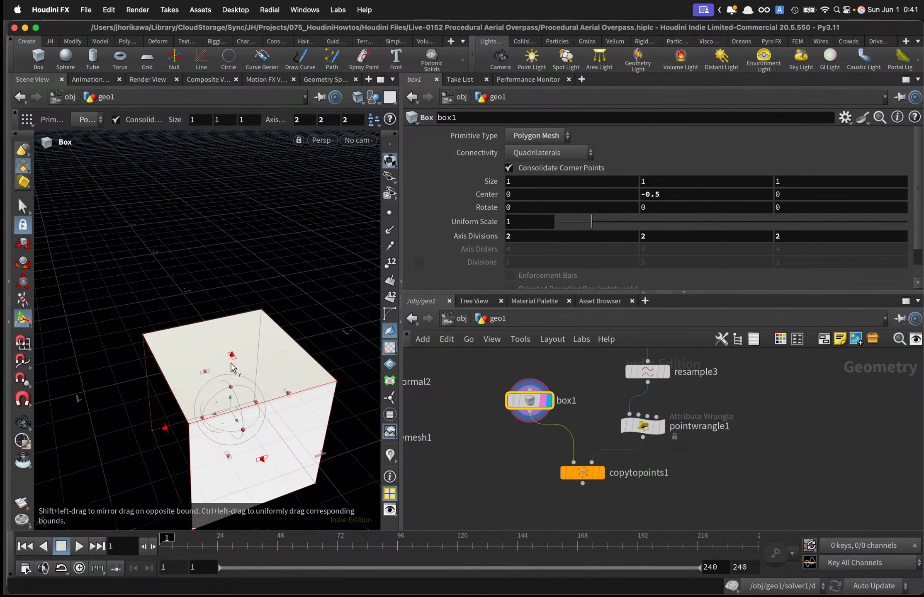
mouse_move(228, 361)
left_mouse_down("alt")
mouse_move(249, 335)
mouse_move(231, 330)
mouse_move(232, 365)
left_mouse_up("alt")
Display pointwrangle1 and start the vector assignment "v@scale =" on line 2 of its VEXpression.
left_click(664, 430)
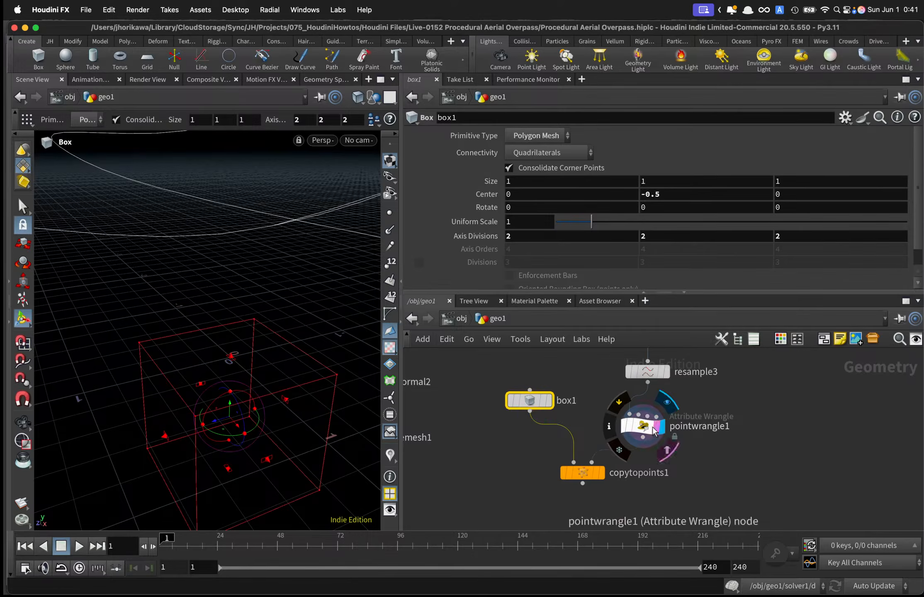
left_click(655, 431)
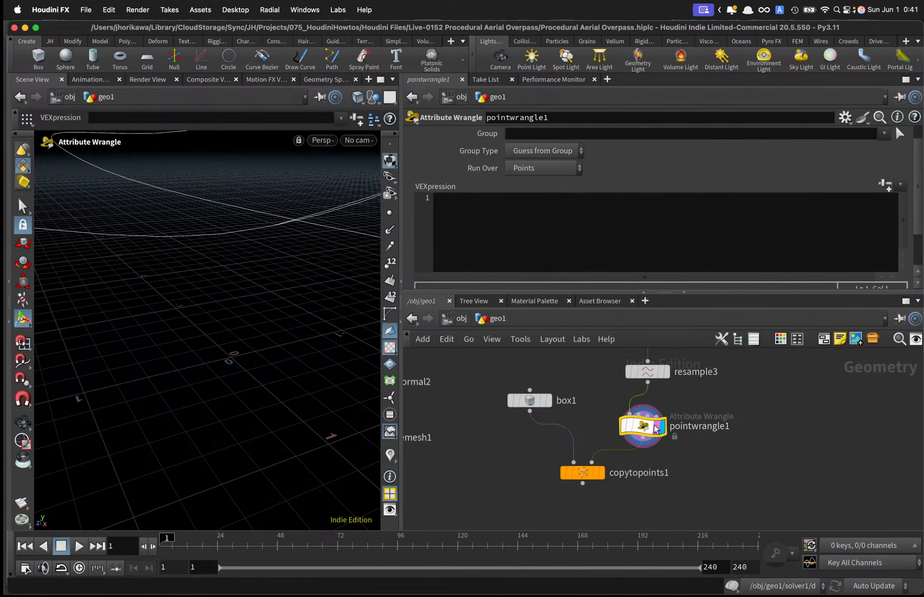
left_click(507, 168)
left_click(465, 236)
left_click(466, 234)
type("v@pscale")
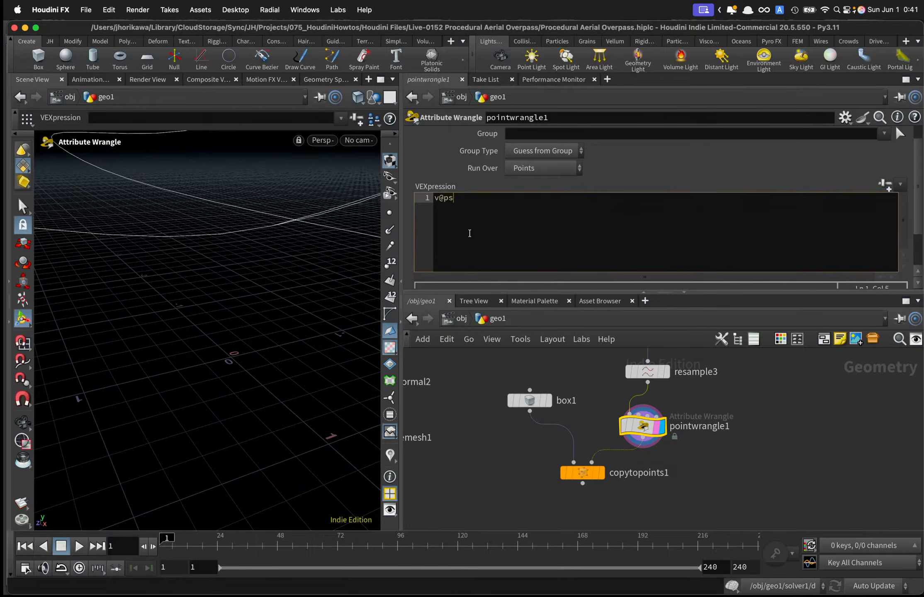
key("BackSpace")
key("BackSpace")
key("BackSpace")
key("BackSpace")
key("BackSpace")
key("BackSpace")
type("scale=")
left_click(469, 200)
left_click(435, 200)
key("Return")
left_click(487, 215)
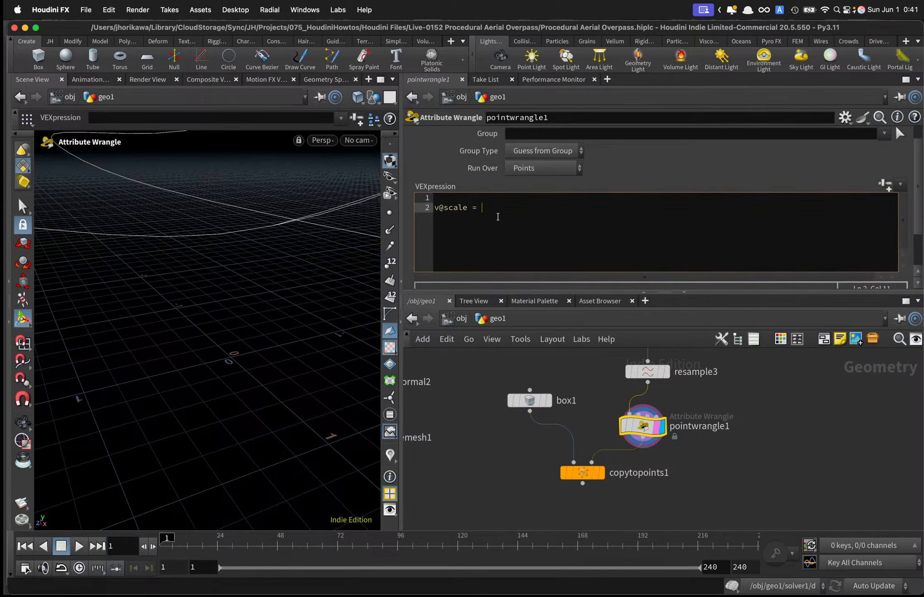
Complete the scale assignment with "set(f@pscale, @P.y, 0.01);" and move copytopoints1 further below the wrangle in the network.
type("set(")
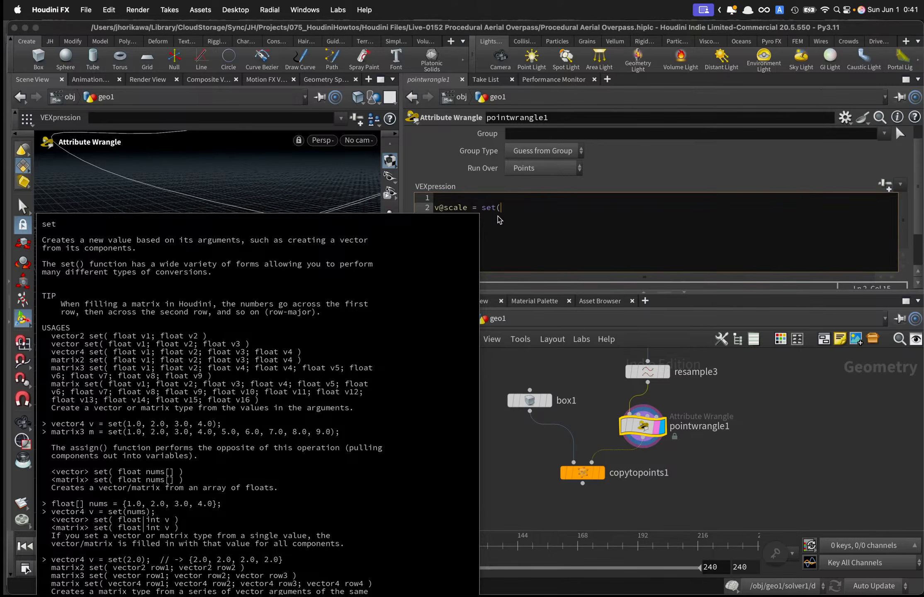
type("@P.y")
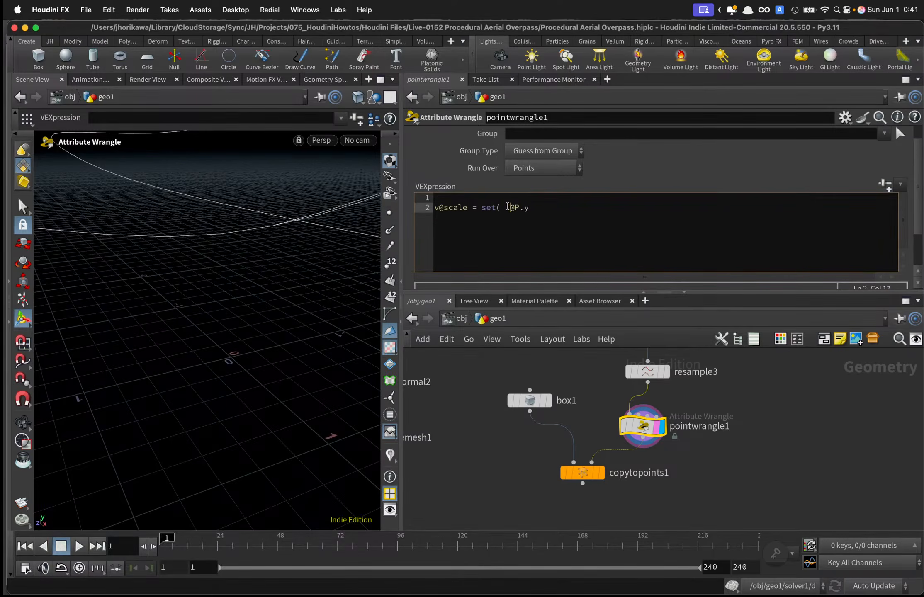
left_click_drag(508, 206, 499, 209)
key("BackSpace")
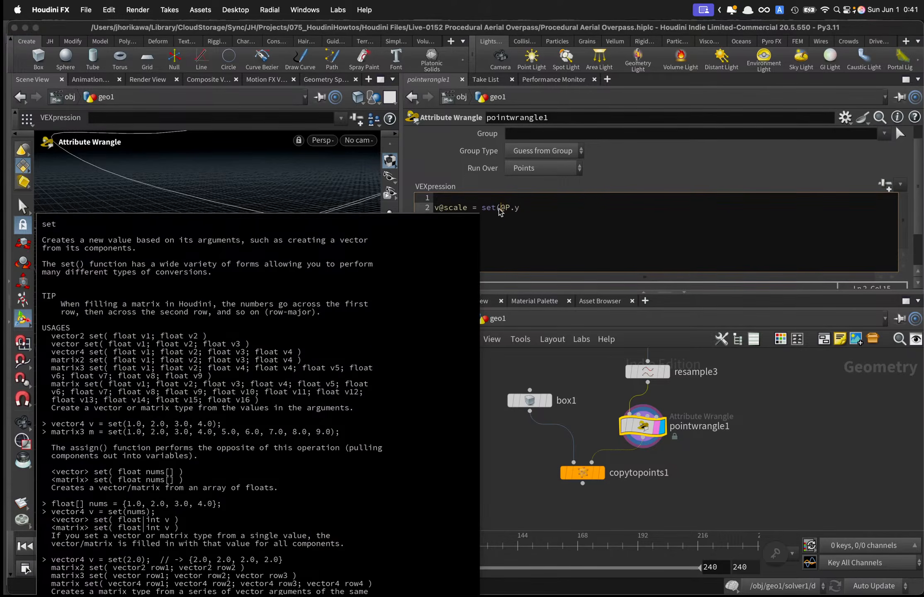
type("f@")
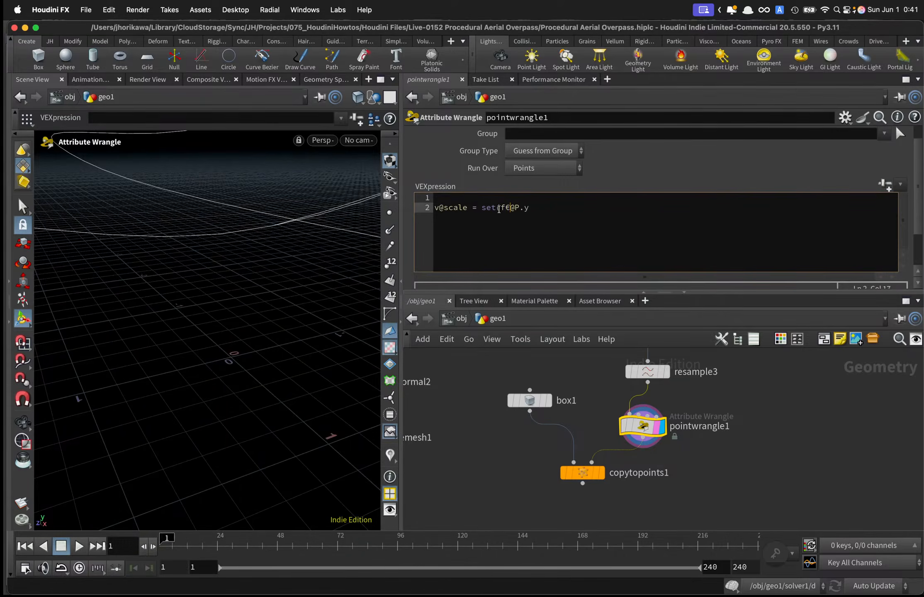
type("pscale, @P.y,")
type("0.01);")
left_click(581, 380)
left_click_drag(579, 480, 565, 517)
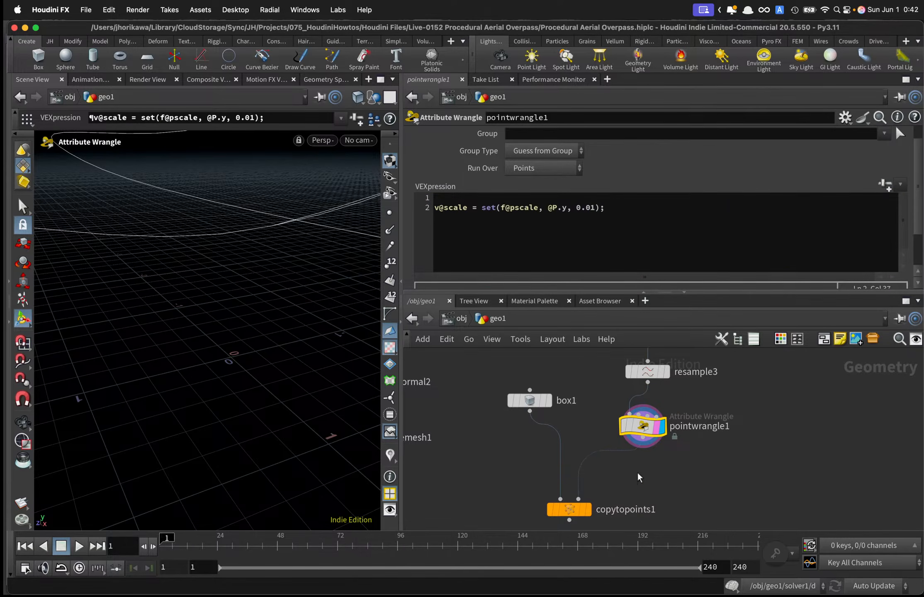
left_click_drag(539, 206, 438, 207)
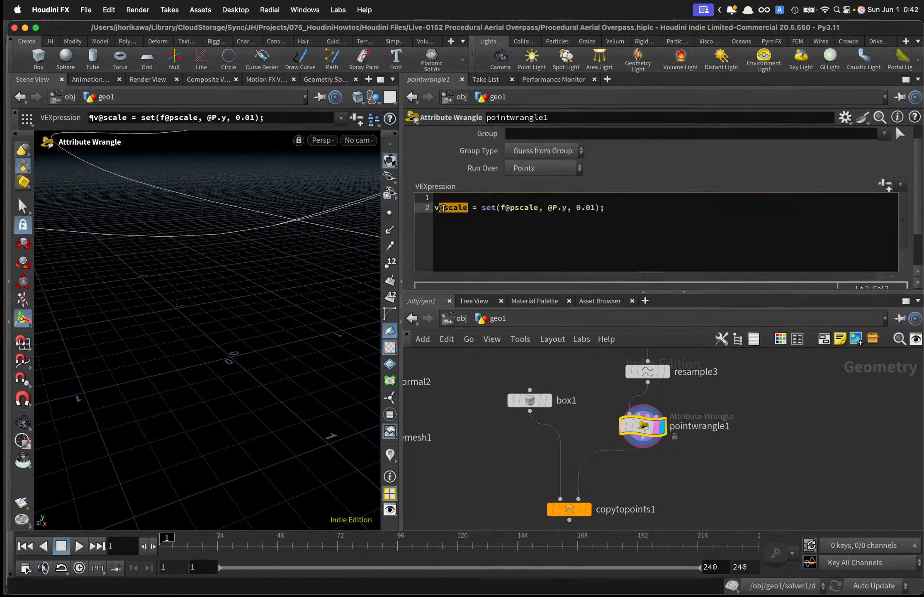
left_click(444, 208)
key("Tab")
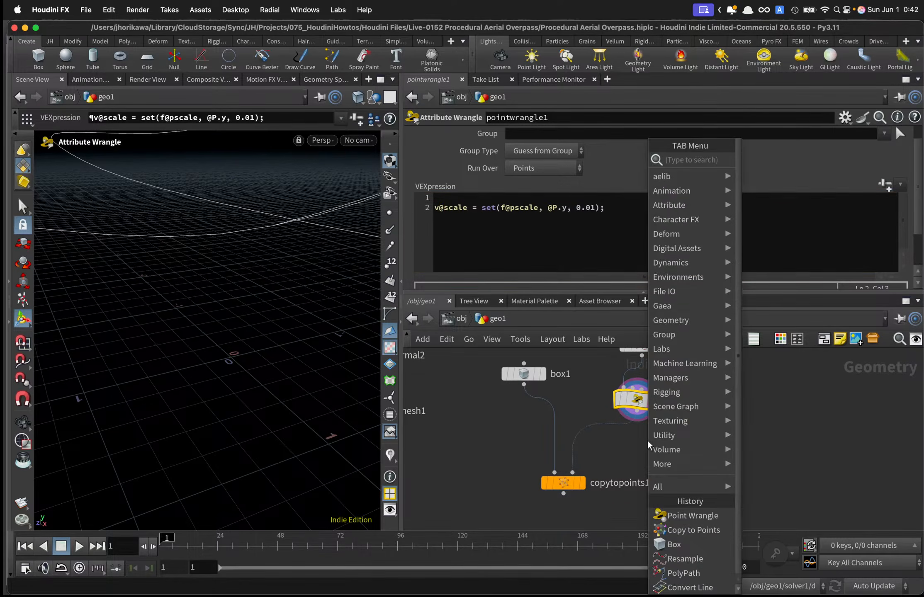
type("at")
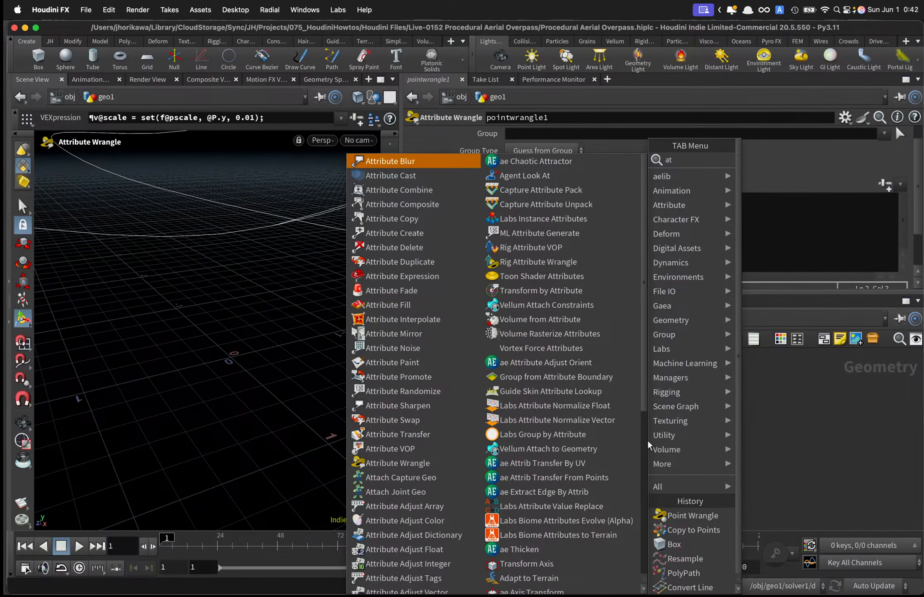
type("tribt")
key("BackSpace")
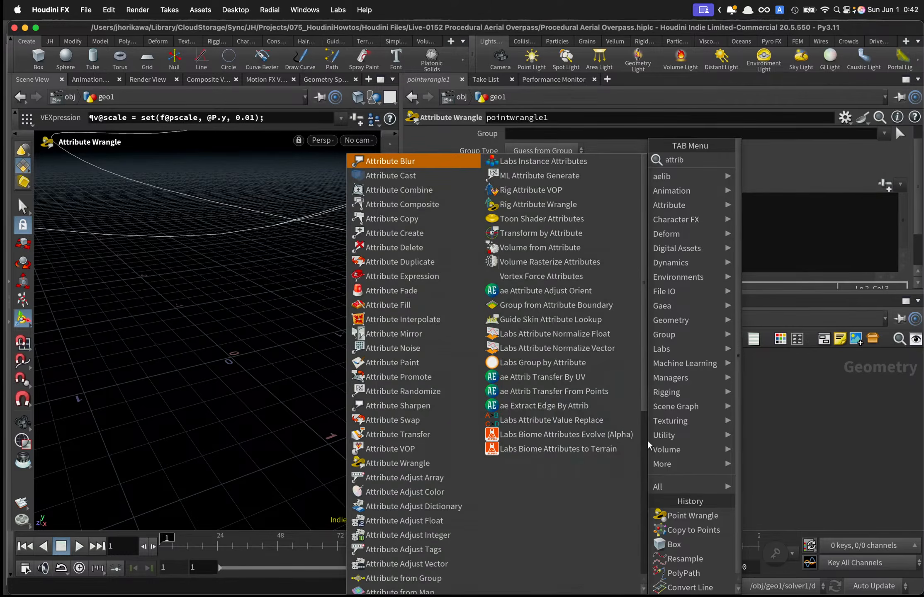
type("ute d")
key("Escape")
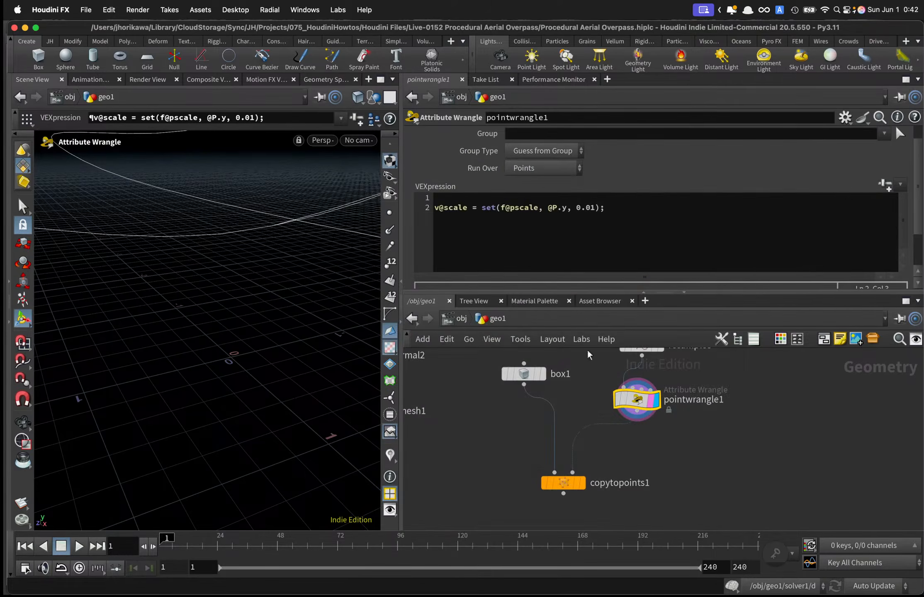
Add the line removeattrib(0, "point", "pscale"); below the scale assignment in pointwrangle1 to delete the pscale attribute.
left_click(643, 256)
key("Return")
key("Return")
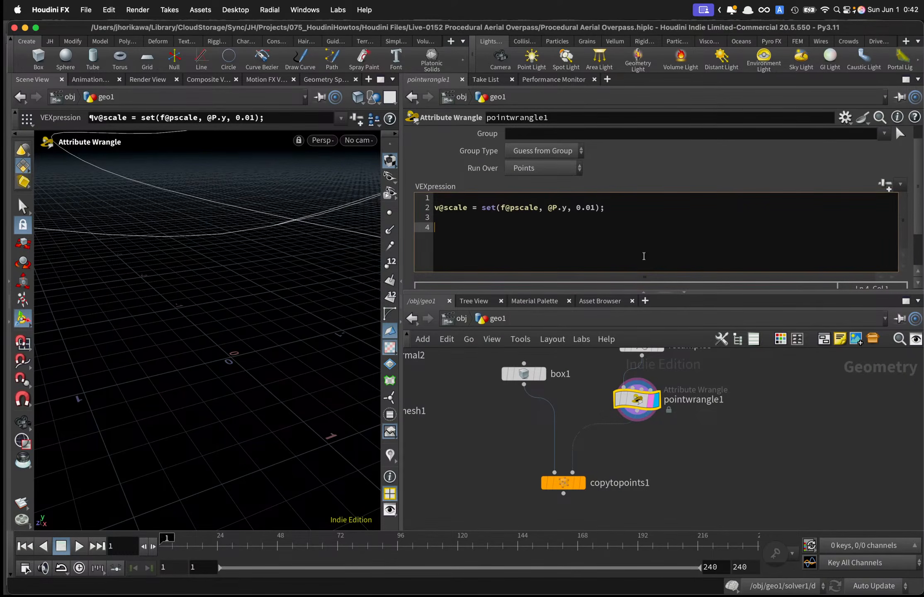
type("remove")
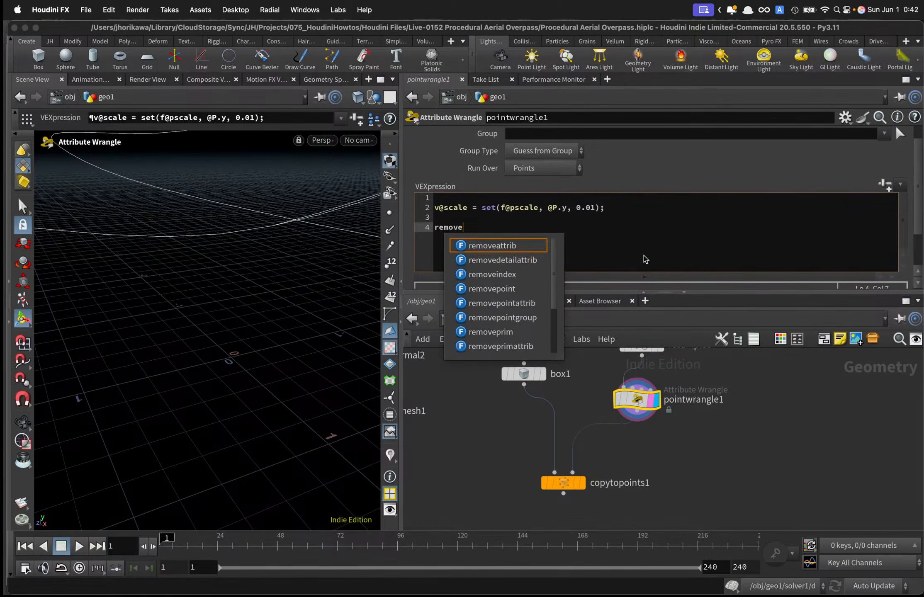
key("Down")
key("Up")
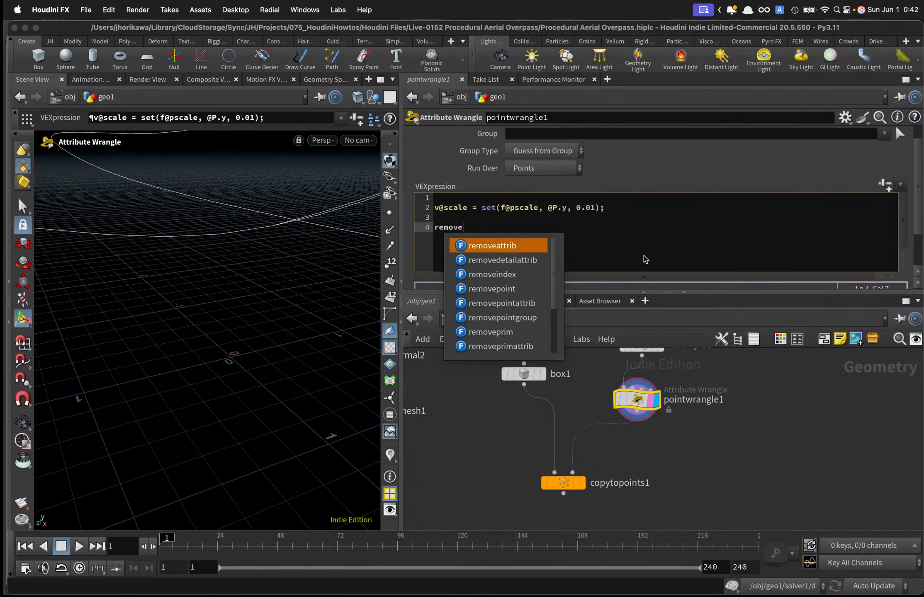
key("Return")
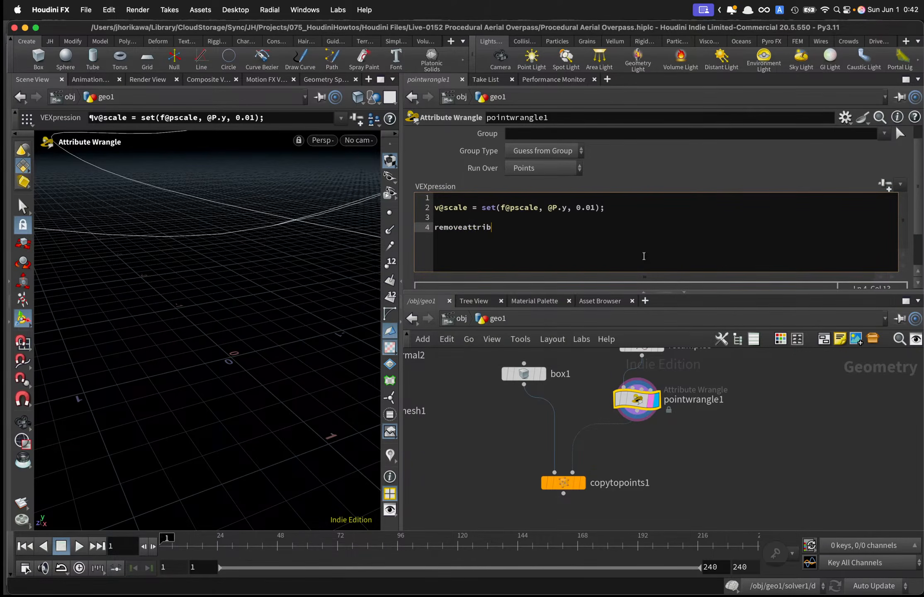
type("(")
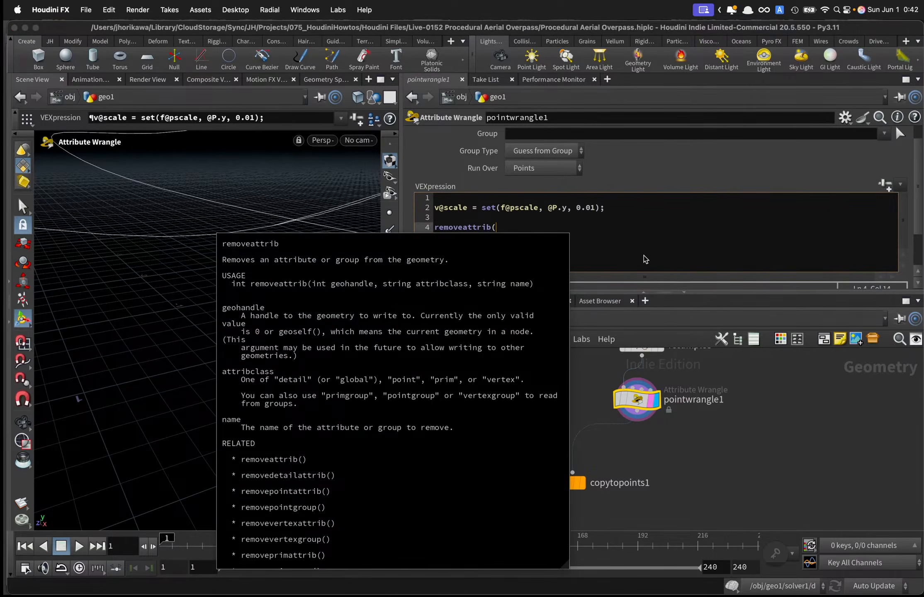
type("0, \"")
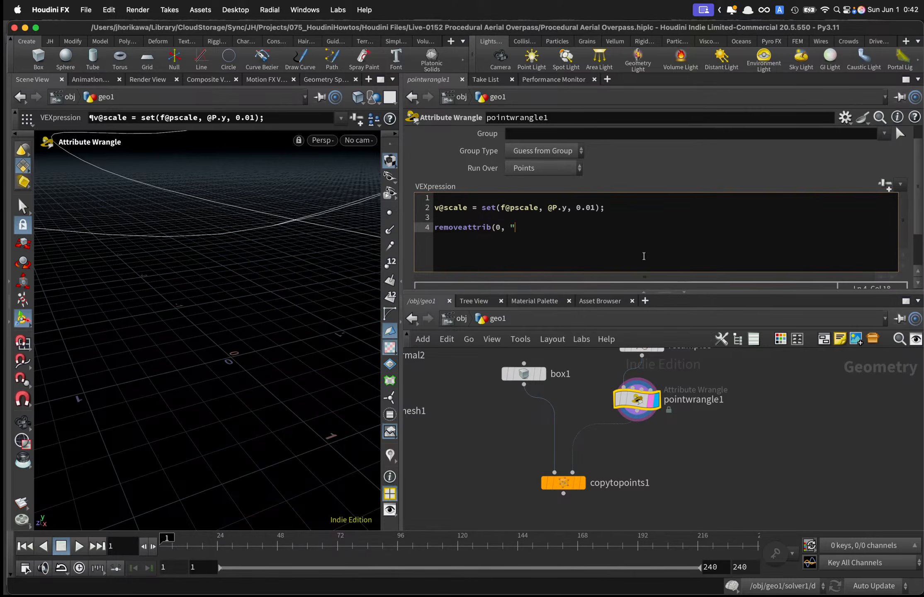
type("point\", \"pscale\");")
left_click(642, 472)
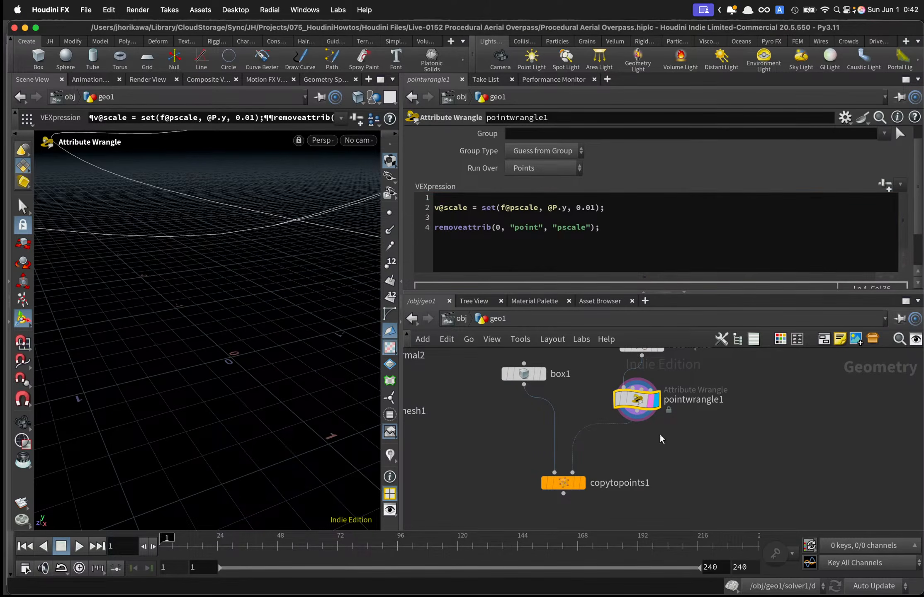
Examine the scale attribute columns of pointwrangle1's points in the Geometry Spreadsheet.
left_click(315, 79)
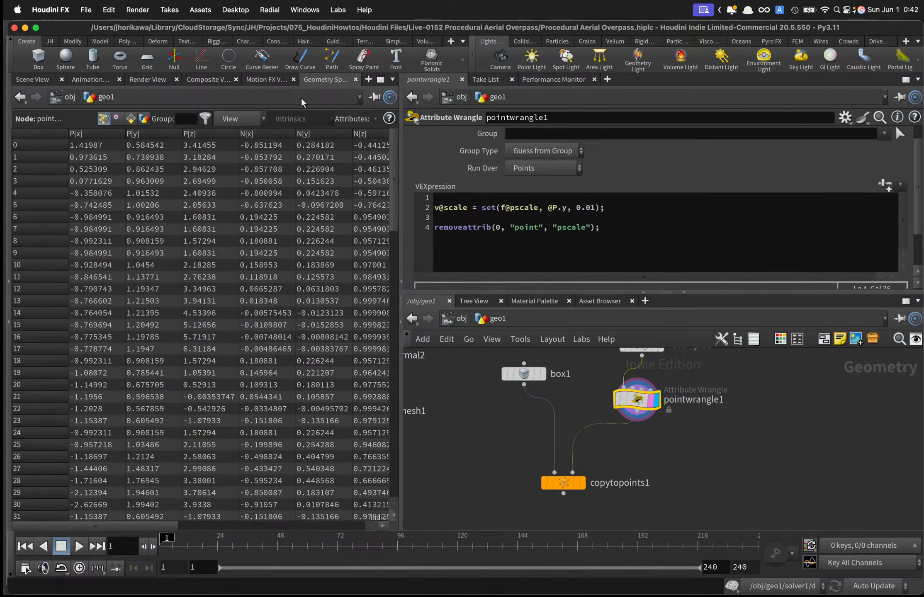
scroll(173, 527, "right", 5)
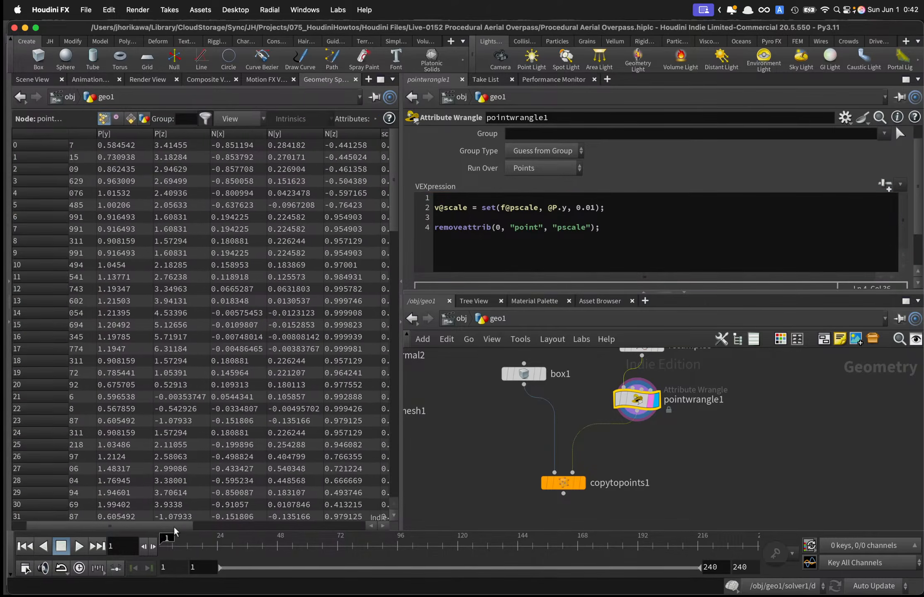
left_click_drag(189, 524, 283, 523)
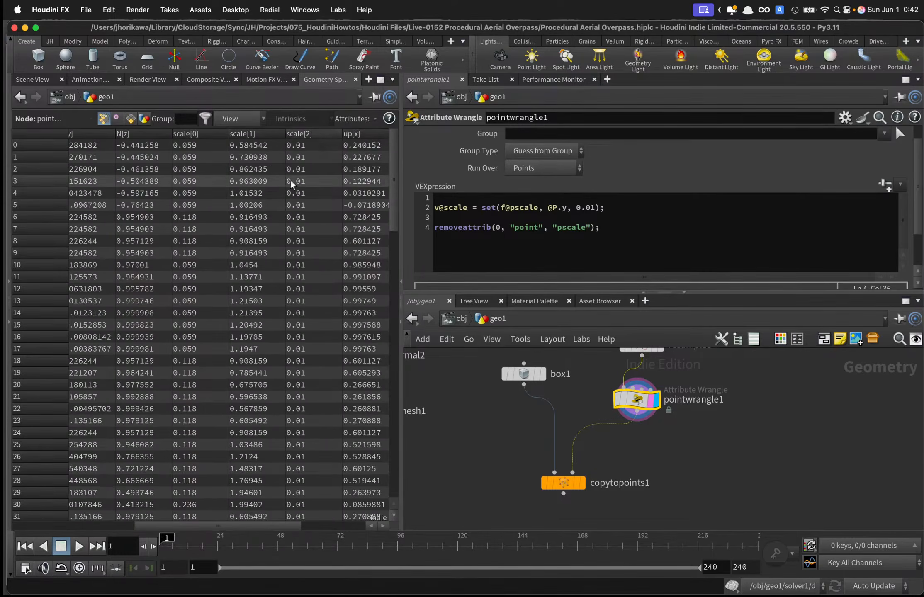
Return to the 3D view and display copytopoints1 to check the scaled box copies along the curves.
left_click(47, 80)
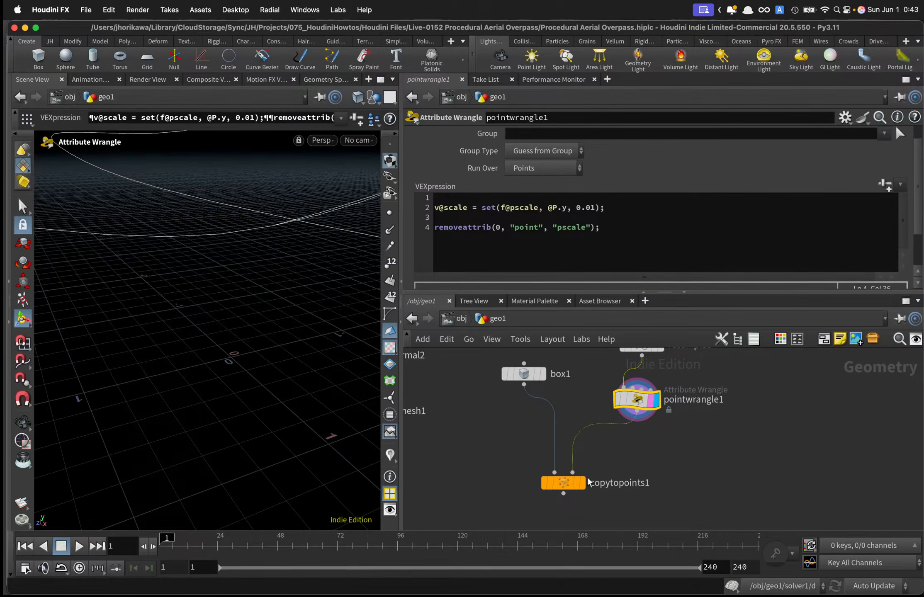
left_click(584, 484)
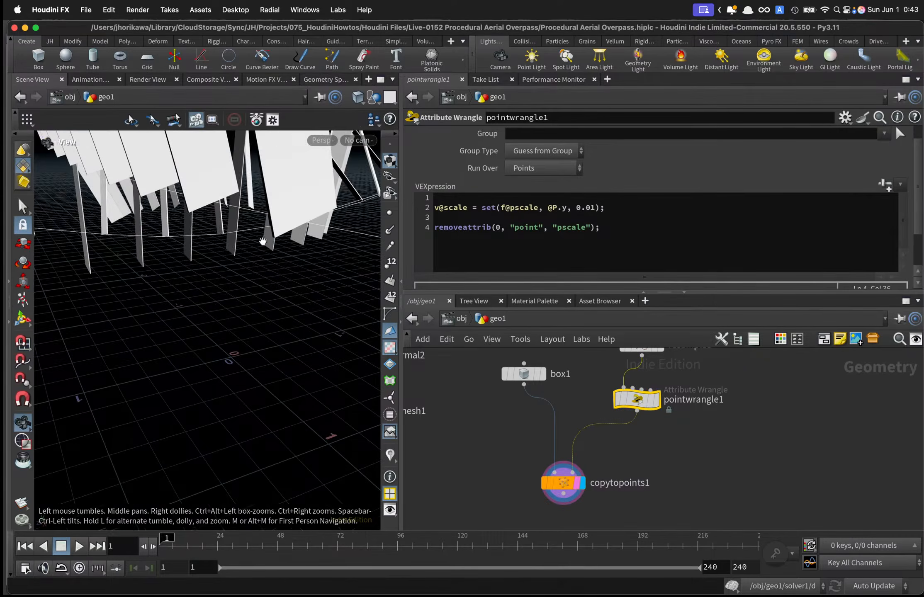
right_click_drag(262, 241, 178, 253, "alt")
left_click_drag(178, 253, 323, 314, "alt")
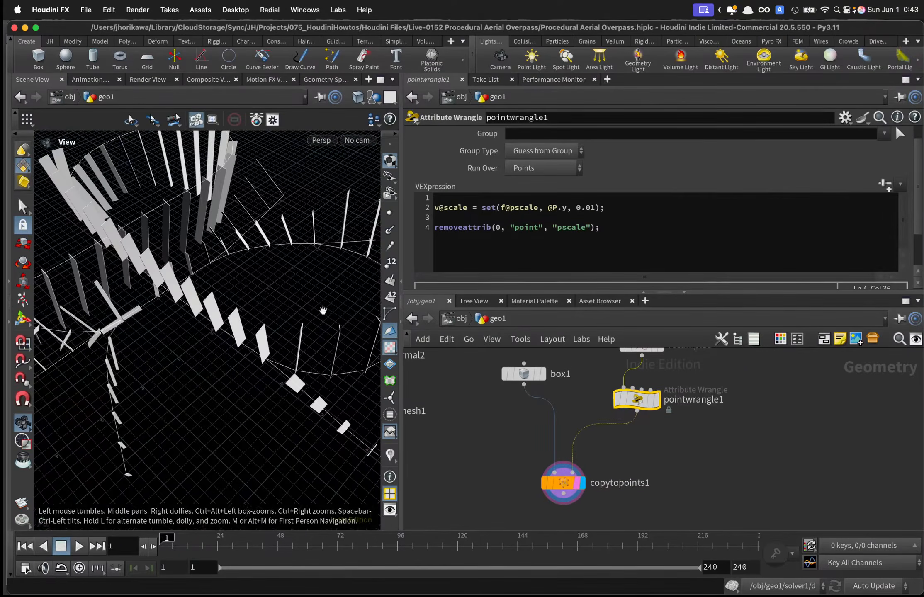
Add "v@up = set(0,1,0);" as the first line of pointwrangle1's VEXpression, above the scale assignment.
left_click(636, 235)
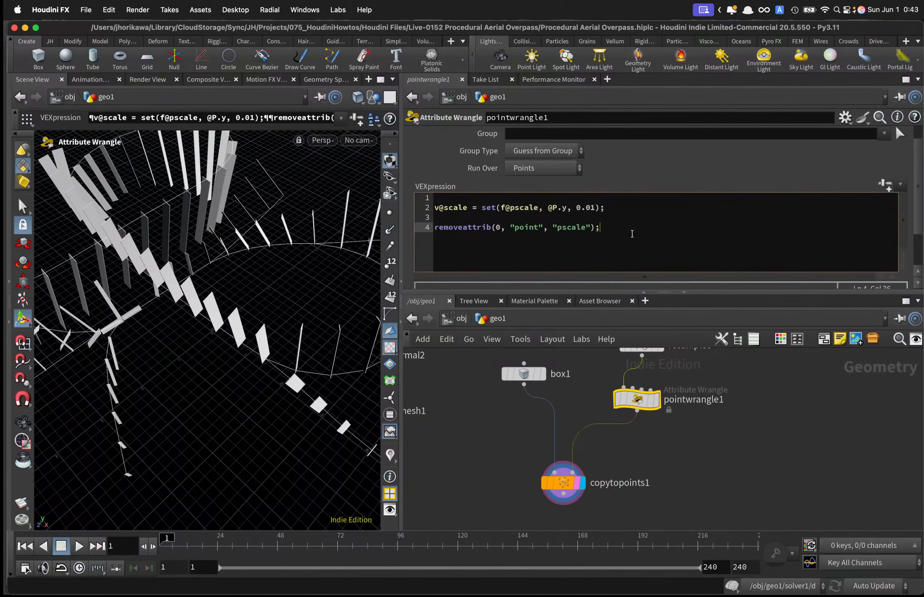
key("Return")
key("Up")
key("Up")
key("Up")
key("Up")
key("Escape")
left_click_drag(269, 257, 294, 252)
key("Return")
left_click(457, 197)
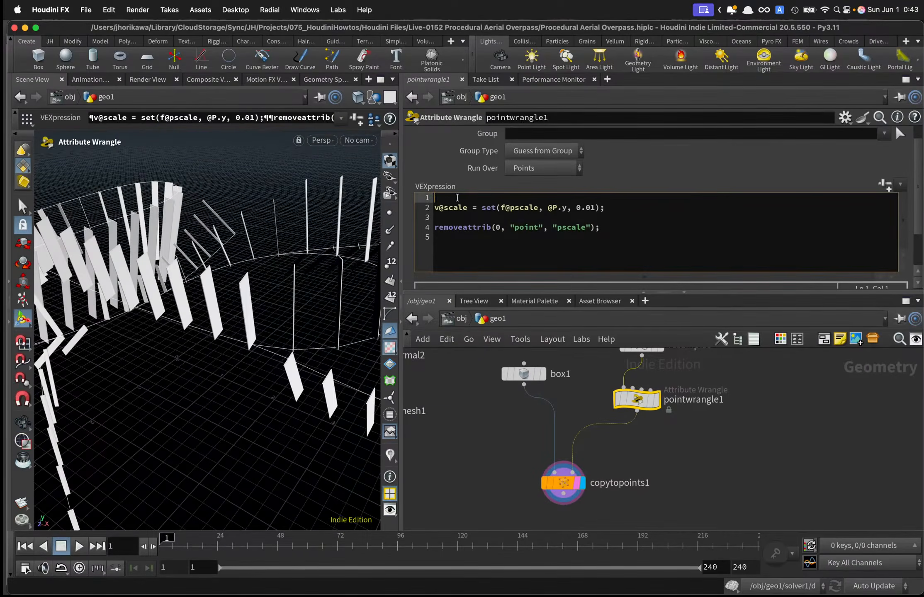
type("v@up = set(0,1,0);")
left_click(465, 419)
left_click_drag(309, 361, 321, 379, "alt")
Flatten the normals in pointwrangle1 by inserting "@N.y = 0.0;" and "@N = normalize(@N);" below the up vector line.
left_click(573, 198)
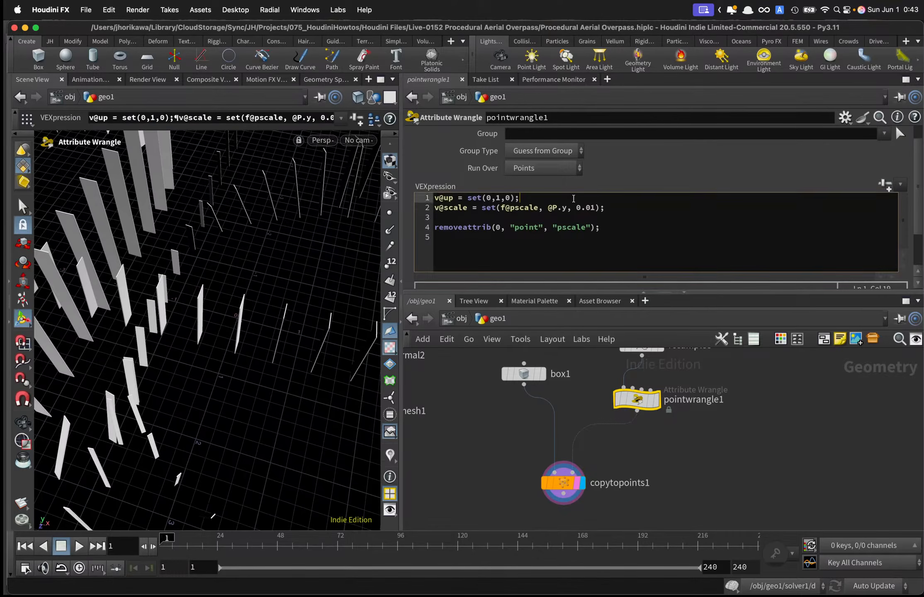
key("Return")
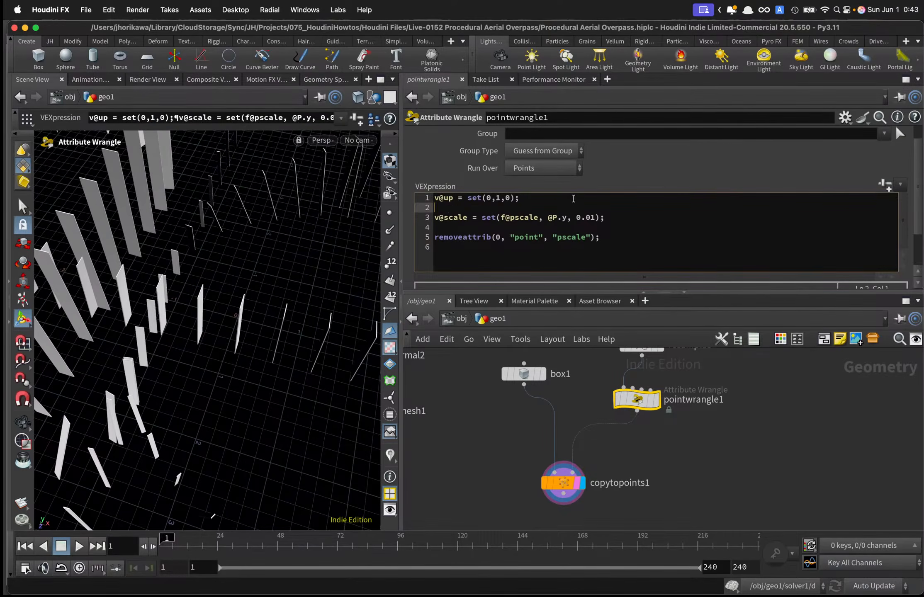
type("@N")
type(",y")
type(".y")
type(" = 0.0;")
key("Return")
type("@n = n")
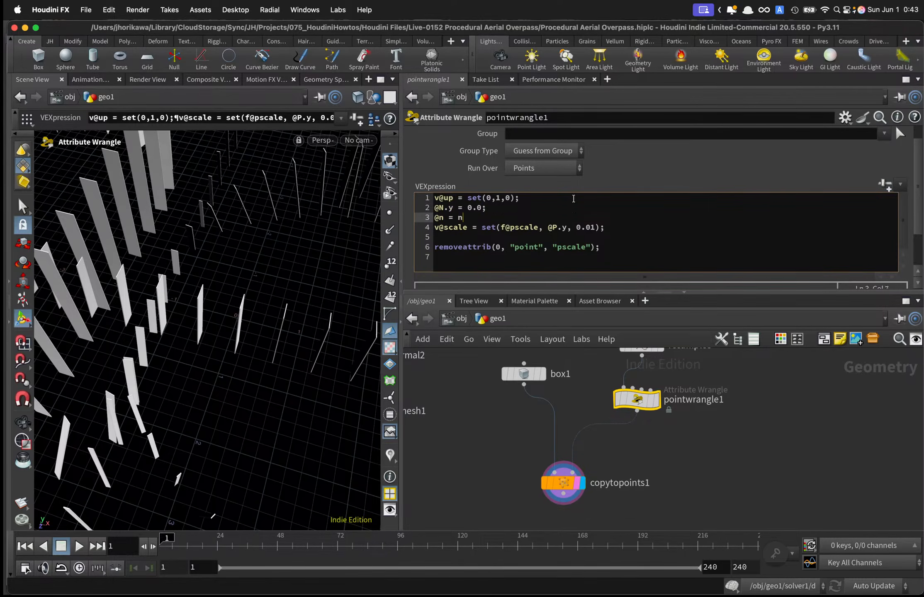
key("BackSpace")
type("normalize(@N);")
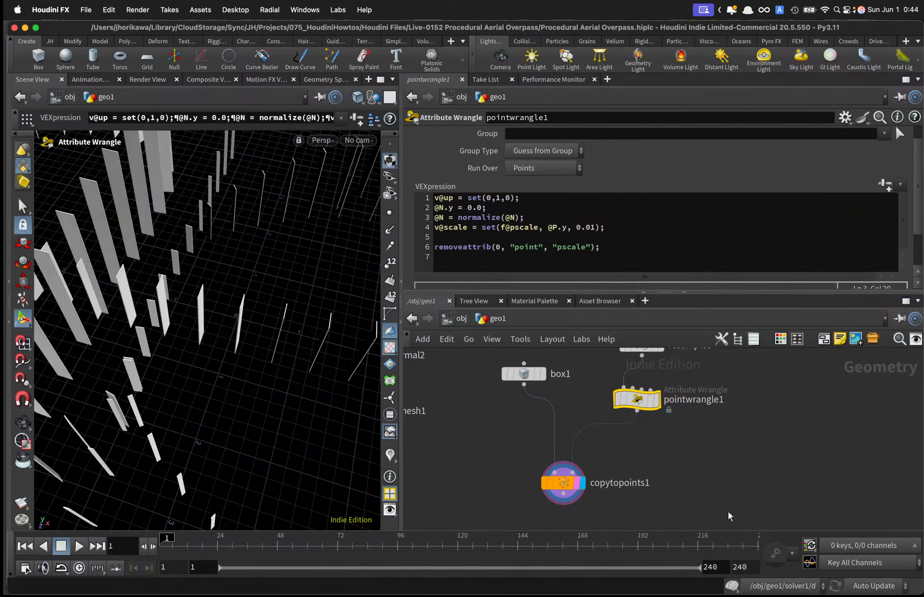
key("Escape")
left_click_drag(231, 369, 168, 308)
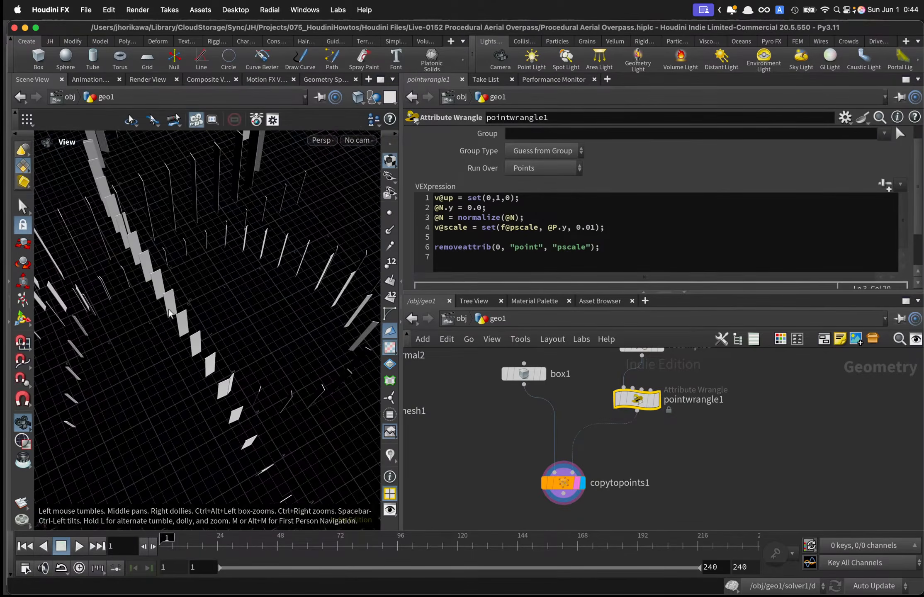
key("Return")
Move copytopoints1 lower in the network and add a second Merge node fed by merge1.
scroll(560, 469, "down", 5)
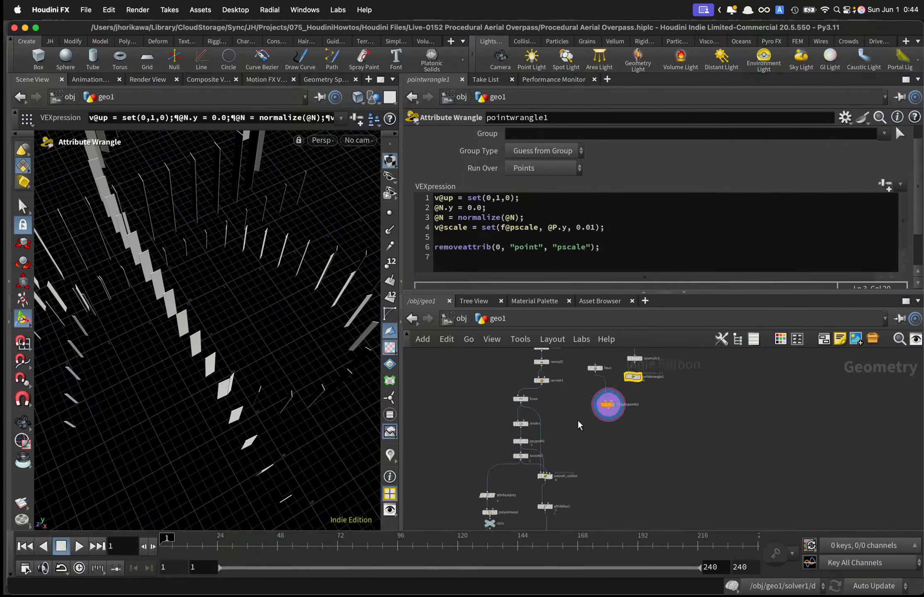
left_click_drag(611, 405, 608, 433)
middle_click_drag(586, 470, 574, 433)
key("Tab")
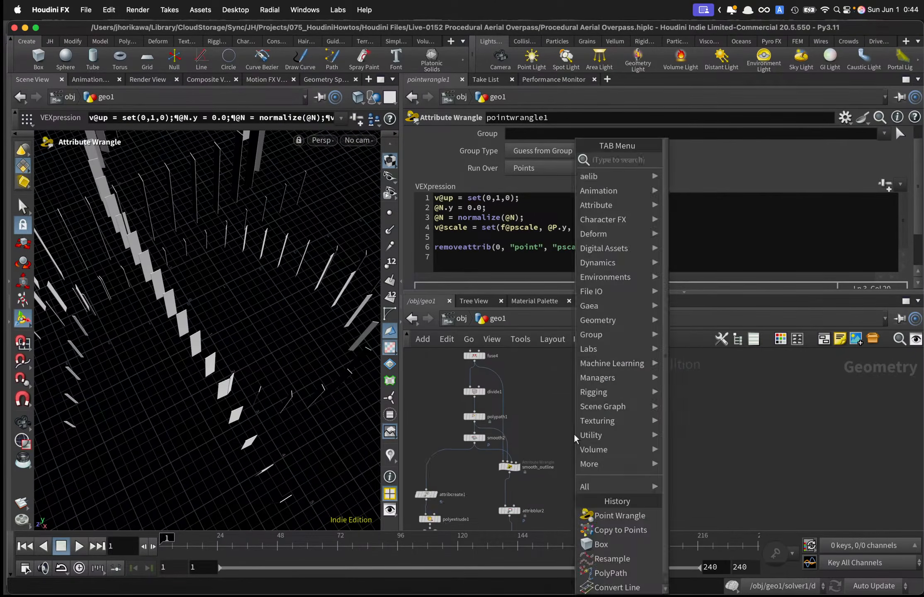
type("merge")
key("Return")
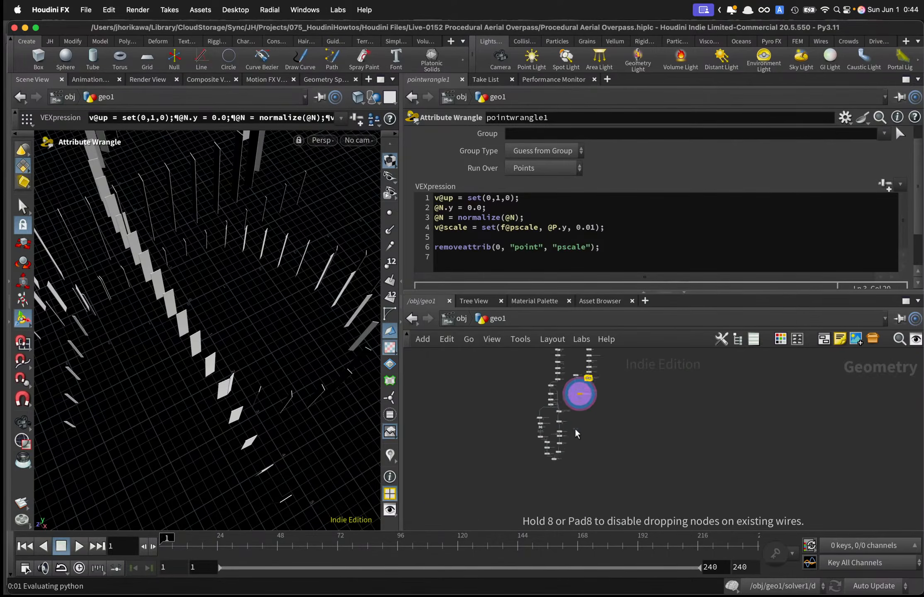
left_click(560, 501)
scroll(561, 502, "up", 3)
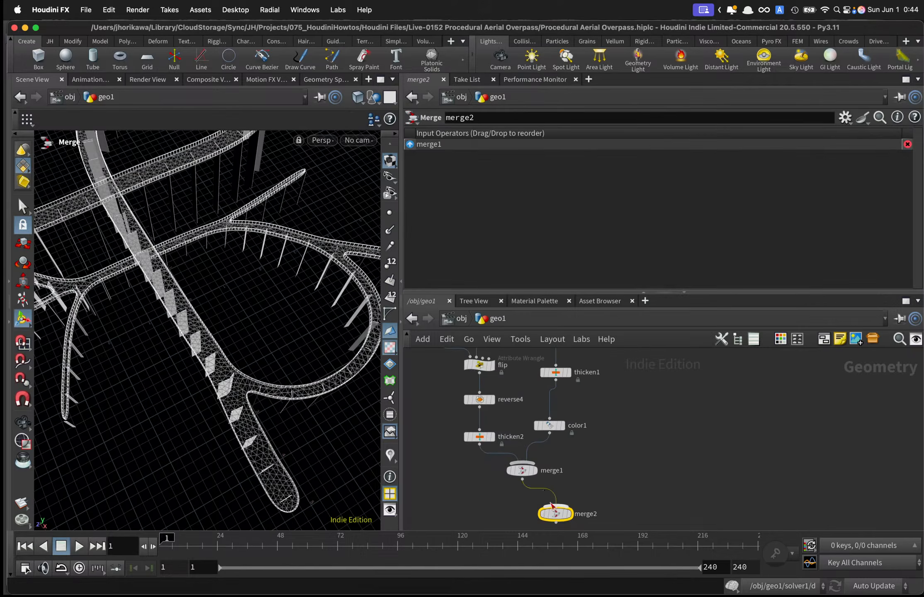
Connect copytopoints1 into merge2, place merge2 beside merge1, and display the combined result.
left_click_drag(591, 510, 642, 470)
scroll(642, 469, "down", 5)
scroll(668, 377, "down", 2)
scroll(651, 372, "up", 7)
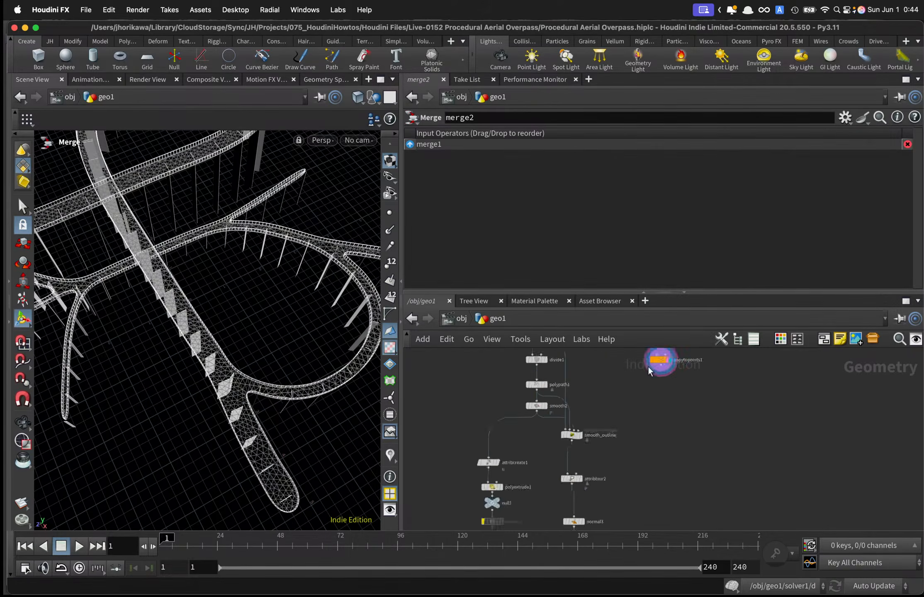
left_click(665, 362)
scroll(651, 373, "down", 9)
scroll(646, 453, "up", 5)
left_click(652, 468)
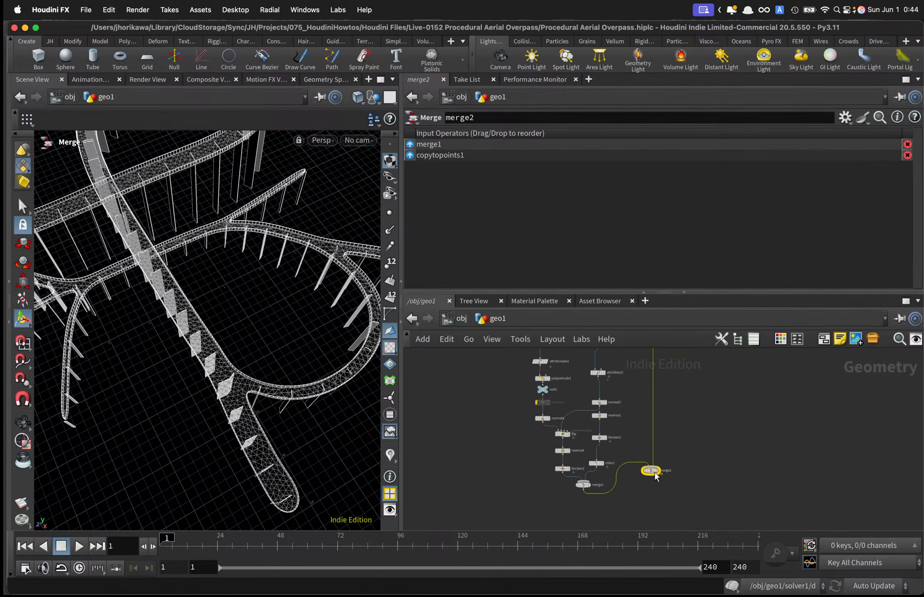
scroll(656, 474, "up", 2)
left_click_drag(657, 474, 624, 502)
scroll(626, 501, "up", 3)
left_click(632, 515)
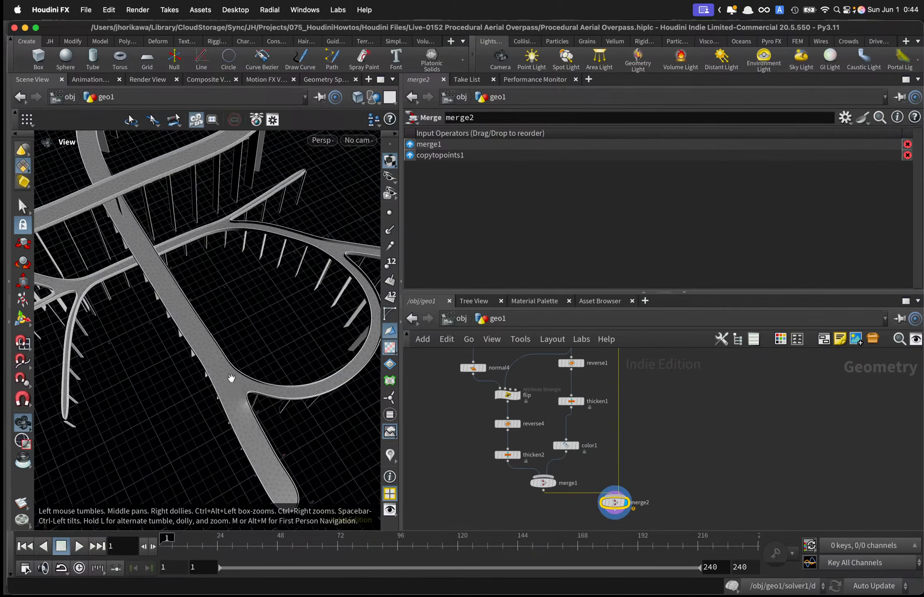
Examine how the supports meet the road deck in the merged overpass, including where they poke through the surface.
mouse_move(231, 378)
left_mouse_down("alt")
mouse_move(226, 305)
mouse_move(211, 295)
mouse_move(127, 359)
mouse_move(187, 311)
mouse_move(295, 341)
mouse_move(311, 323)
mouse_move(274, 307)
mouse_move(285, 329)
mouse_move(243, 328)
left_mouse_up("alt")
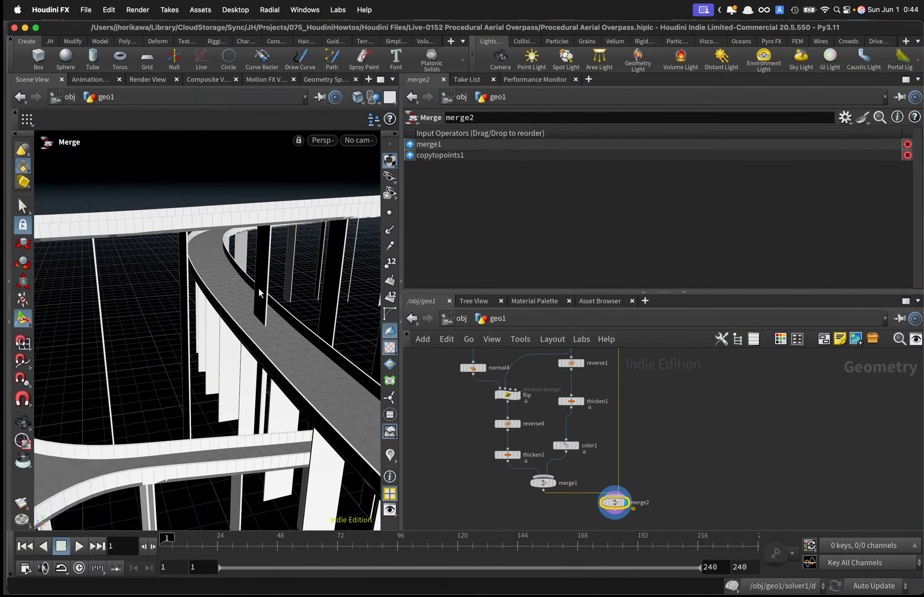
key("Escape")
left_click_drag(285, 290, 165, 311)
scroll(207, 264, "down", 5)
scroll(189, 301, "up", 6)
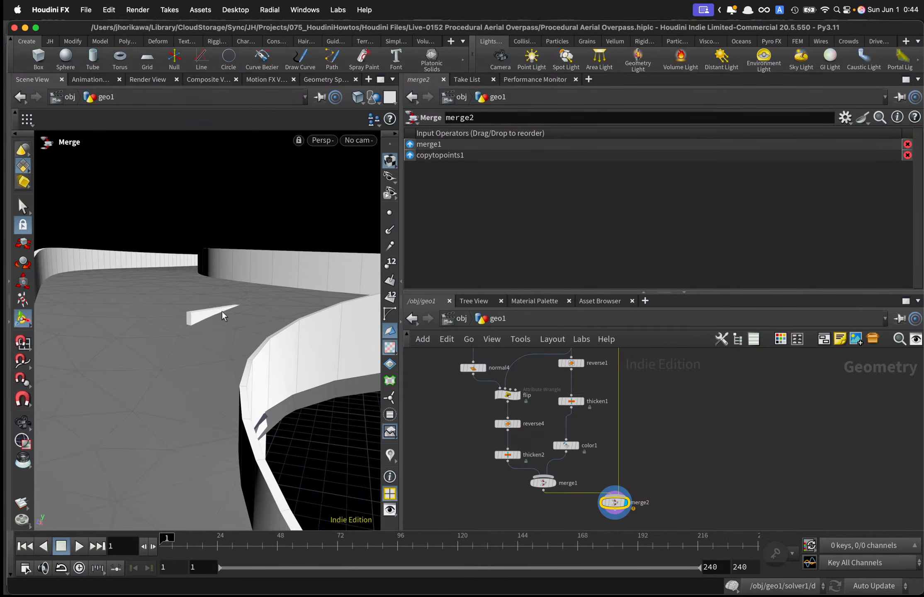
key("space")
mouse_move(221, 315)
left_mouse_down()
mouse_move(192, 303)
mouse_move(200, 289)
mouse_move(191, 307)
mouse_move(203, 316)
left_mouse_up()
scroll(700, 460, "down", 10)
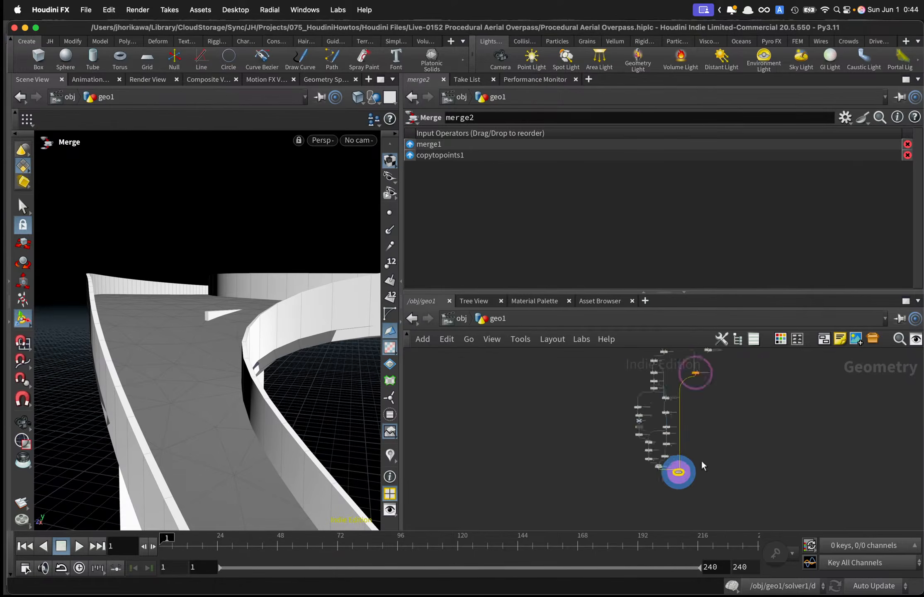
Set the Depth of the road surface's thicken1 node to 0.05.
middle_click_drag(688, 360, 677, 410)
scroll(677, 410, "up", 8)
scroll(683, 415, "down", 4)
middle_click_drag(652, 524, 658, 444)
scroll(657, 448, "up", 6)
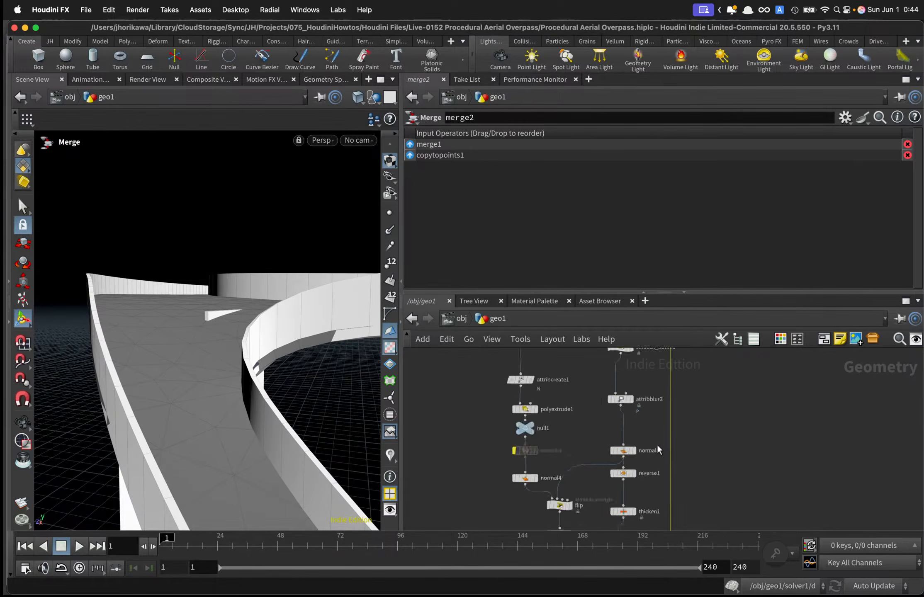
middle_click_drag(639, 497, 635, 432)
scroll(636, 431, "down", 4)
scroll(628, 468, "up", 4)
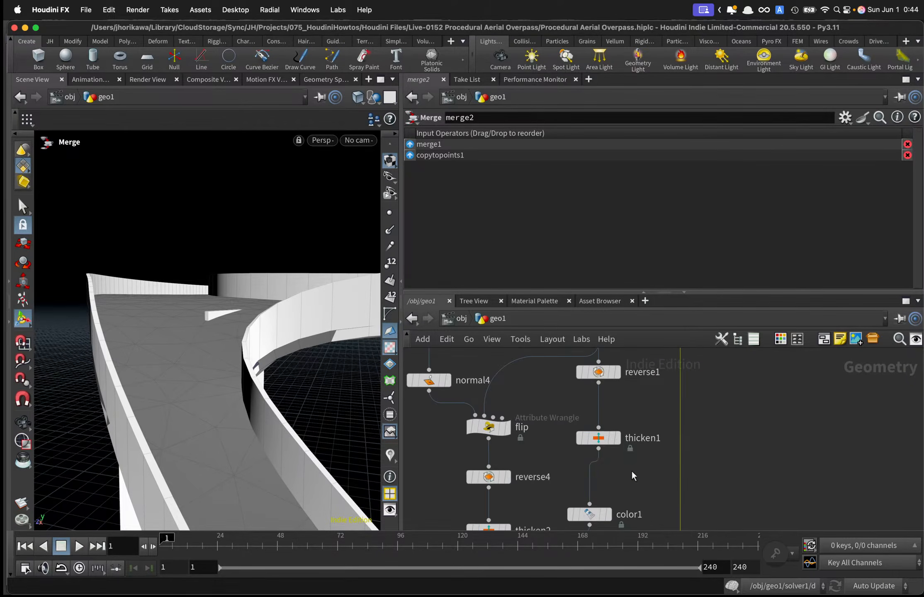
left_click(598, 438)
left_click_drag(520, 203, 531, 203)
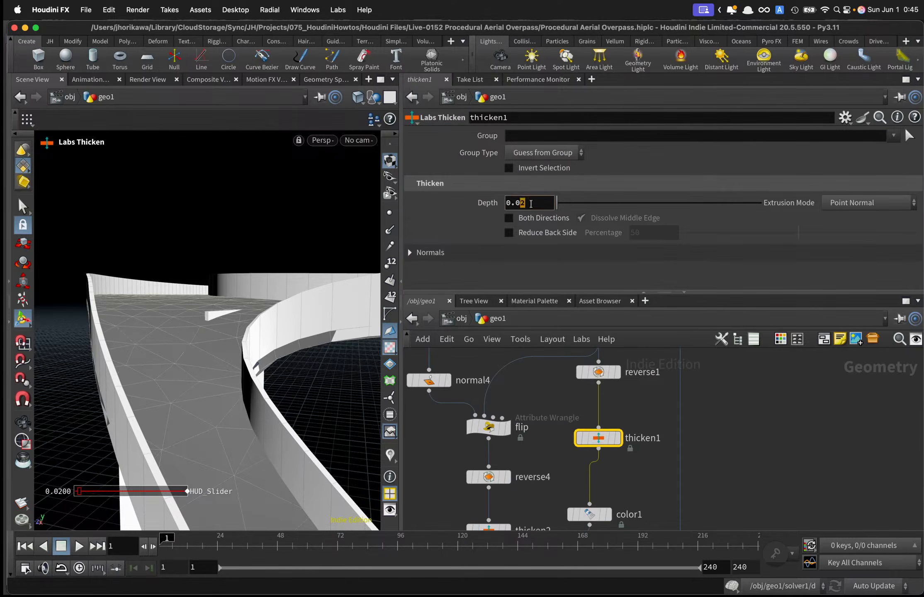
key("Return")
Examine the thickened deck's outer edge and side wall up close.
key("Escape")
left_click_drag(340, 336, 161, 334)
scroll(532, 468, "down", 3)
scroll(256, 343, "up", 3)
key("Return")
key("Escape")
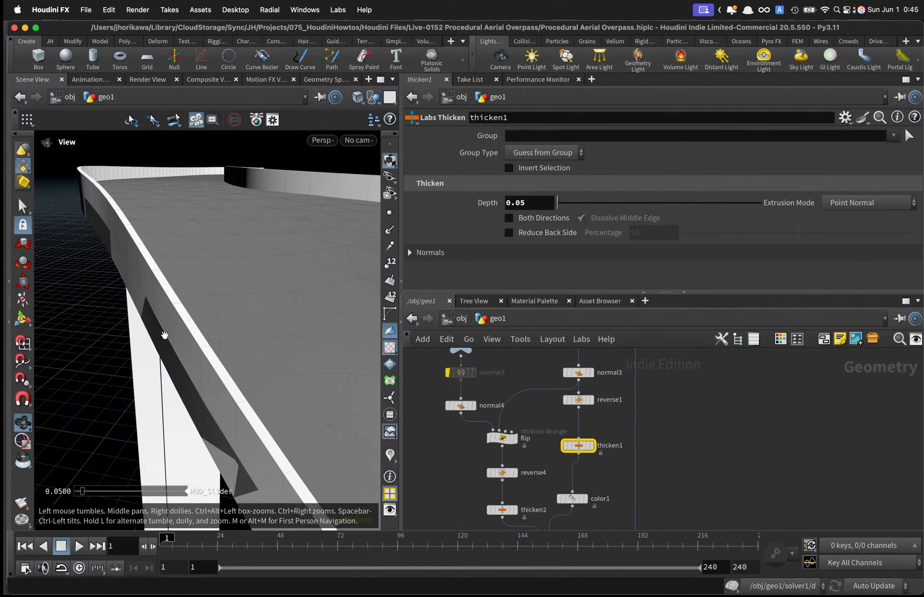
key("Return")
Inspect the source group of the reverse4 node in the side wall branch.
scroll(483, 439, "down", 3)
scroll(473, 442, "up", 3)
middle_click_drag(496, 510, 488, 433)
scroll(500, 463, "up", 3)
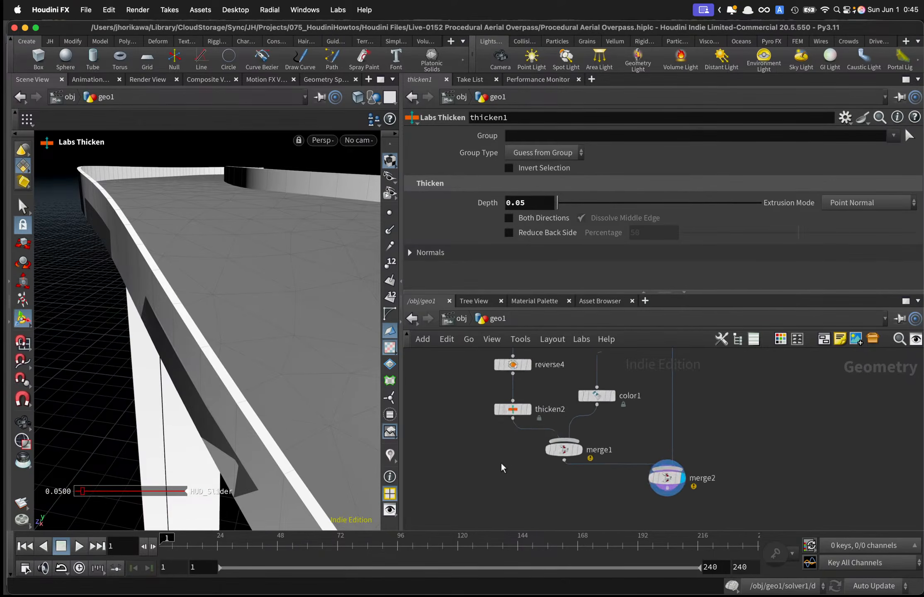
middle_click_drag(557, 481, 454, 438)
left_click_drag(545, 437, 545, 466)
middle_click_drag(458, 444, 514, 497)
scroll(514, 496, "down", 3)
scroll(507, 421, "up", 5)
left_click(462, 413)
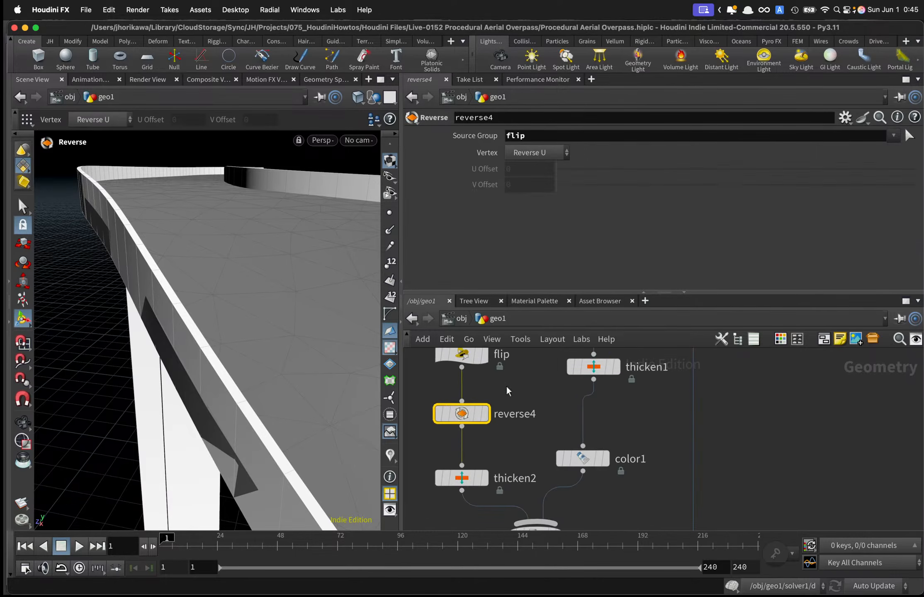
middle_click_drag(470, 415, 483, 457)
left_click(505, 134)
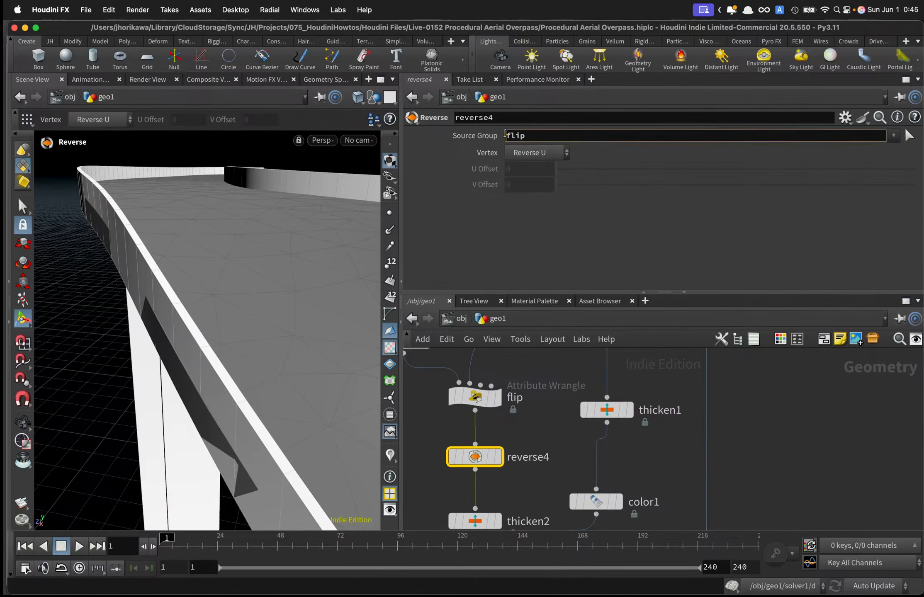
Change the condition in the flip wrangle's VEXpression to "if(inter < 0)" so the opposite primitives are grouped.
left_click(469, 398)
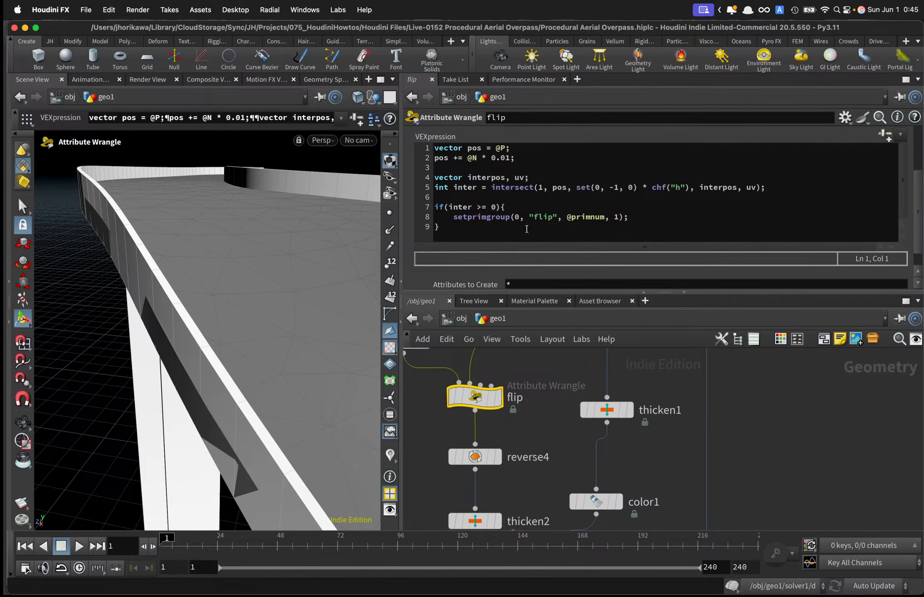
double_click(478, 207)
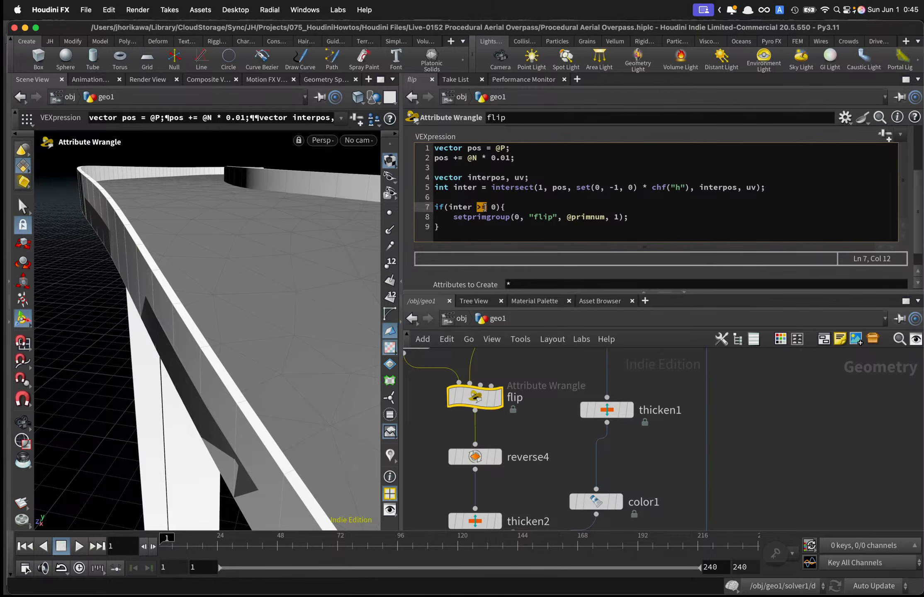
left_click(548, 415)
Check the side walls and supports around the overpass and save the scene file.
right_click_drag(130, 270, 32, 239, "alt")
left_click_drag(31, 240, 168, 297, "alt")
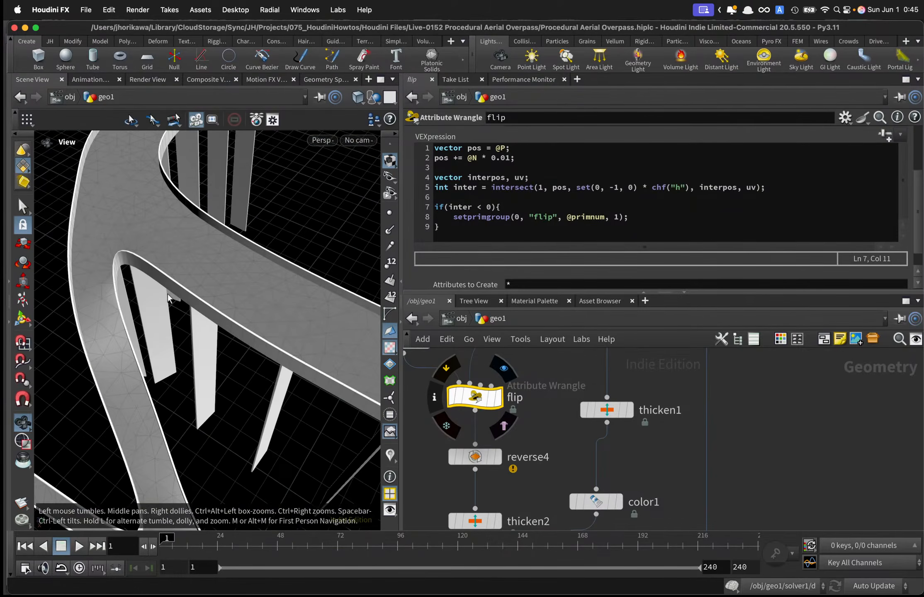
left_click_drag(224, 304, 145, 322, "alt")
right_click_drag(159, 283, 289, 250, "alt")
key("super+s")
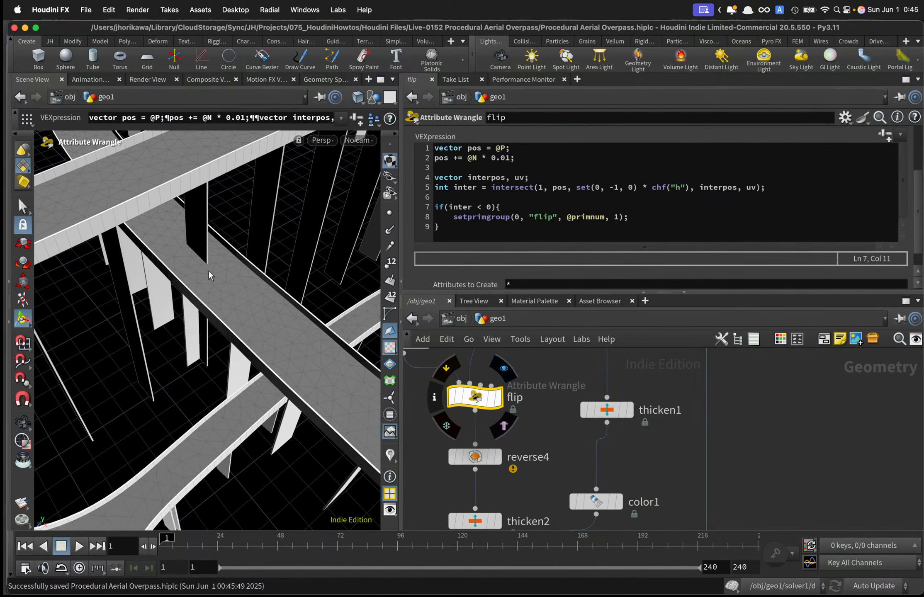
left_click_drag(209, 271, 237, 269, "alt")
Rename the point wrangle that prepares the support points as copyto_params_for_columns.
scroll(623, 444, "down", 5)
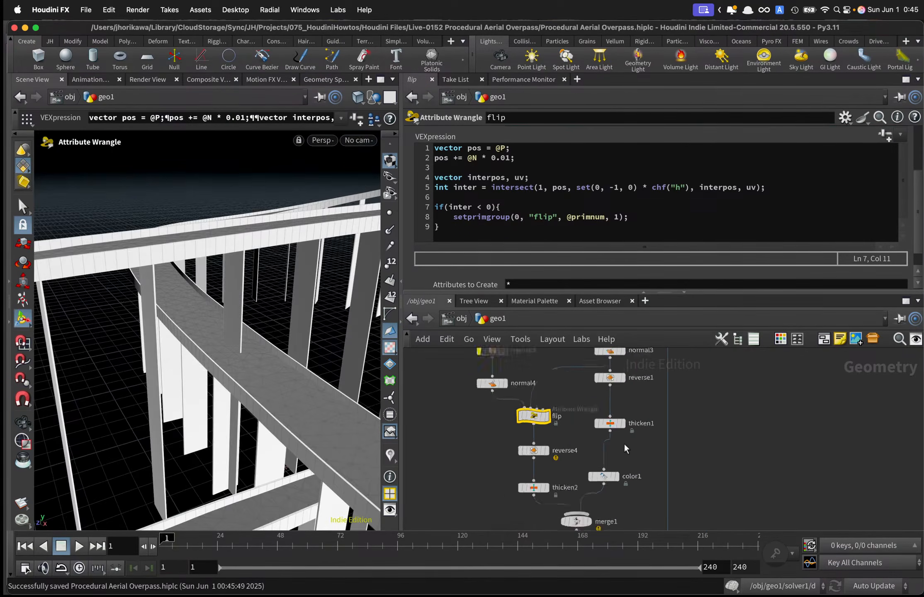
scroll(627, 443, "down", 5)
scroll(649, 422, "up", 8)
middle_click_drag(659, 403, 647, 445)
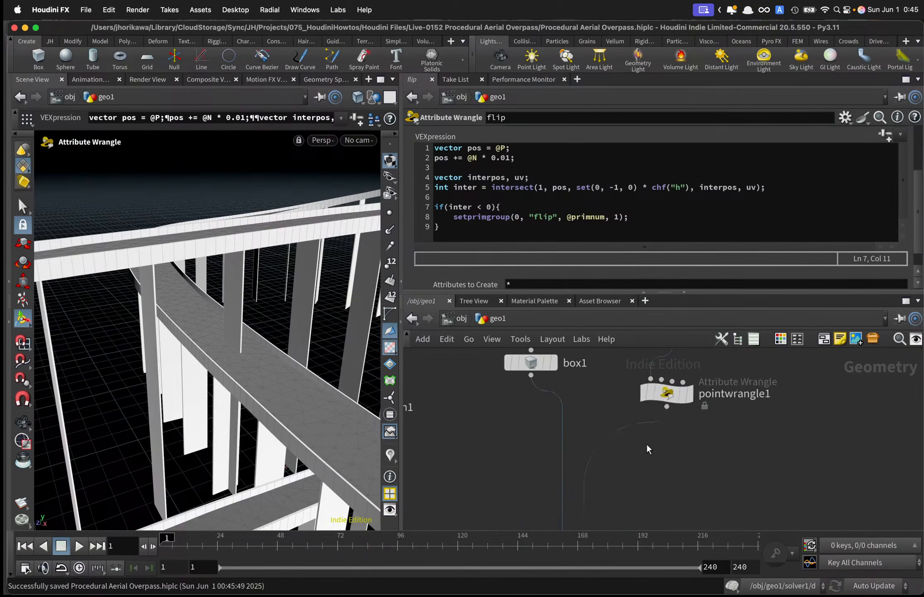
left_click_drag(555, 366, 535, 397)
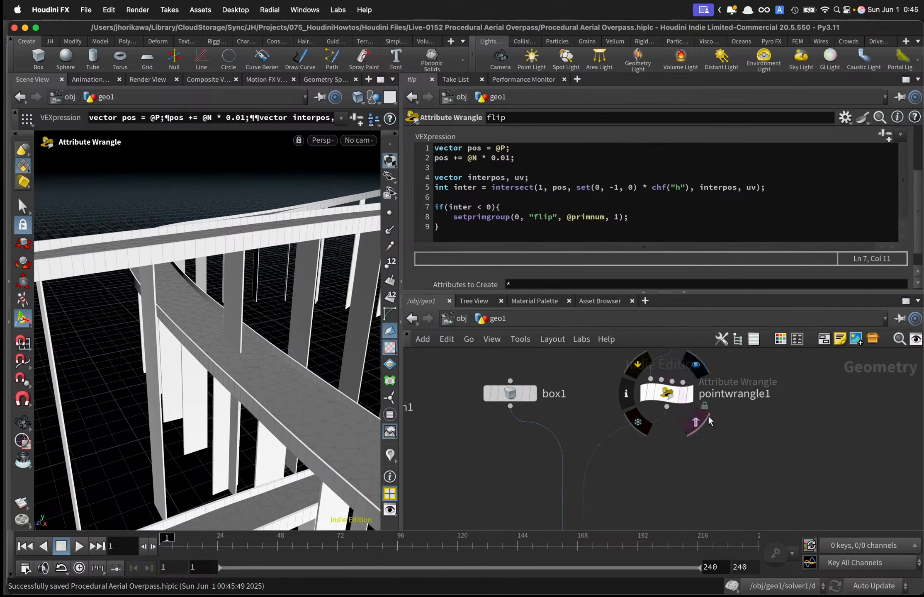
left_click(691, 401)
left_click(690, 401)
double_click(702, 394)
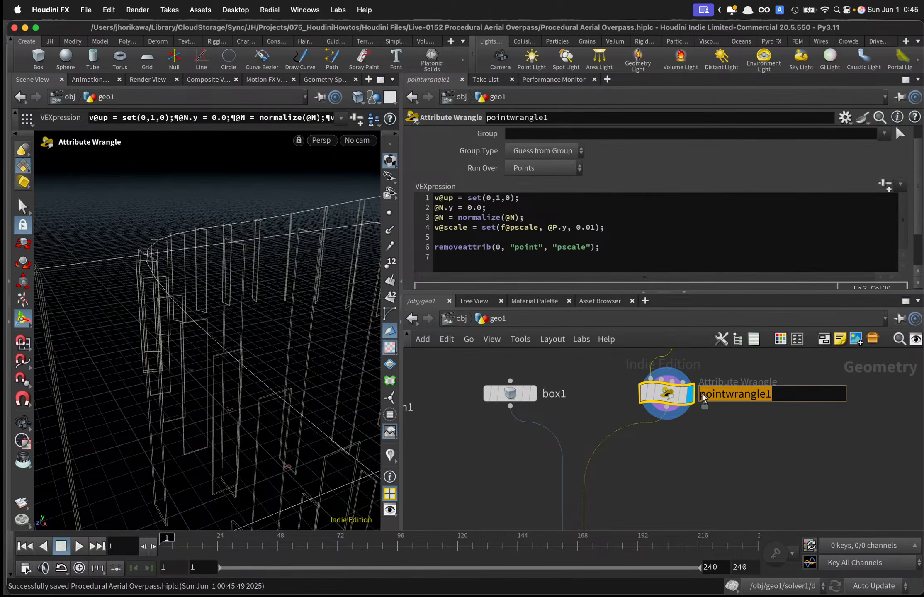
type("copyto_param")
key("Return")
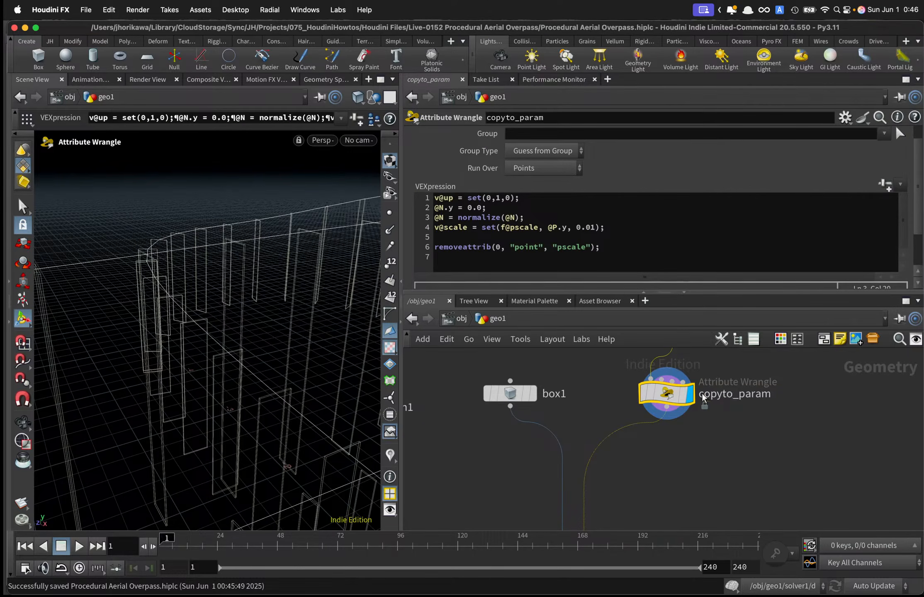
double_click(704, 396)
left_click(794, 397)
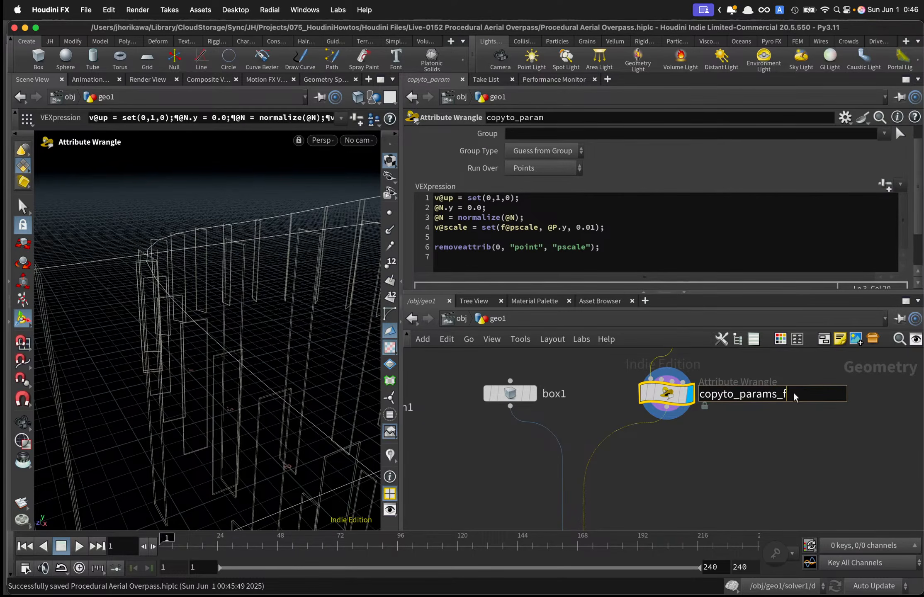
type("s_for_colums")
key("Return")
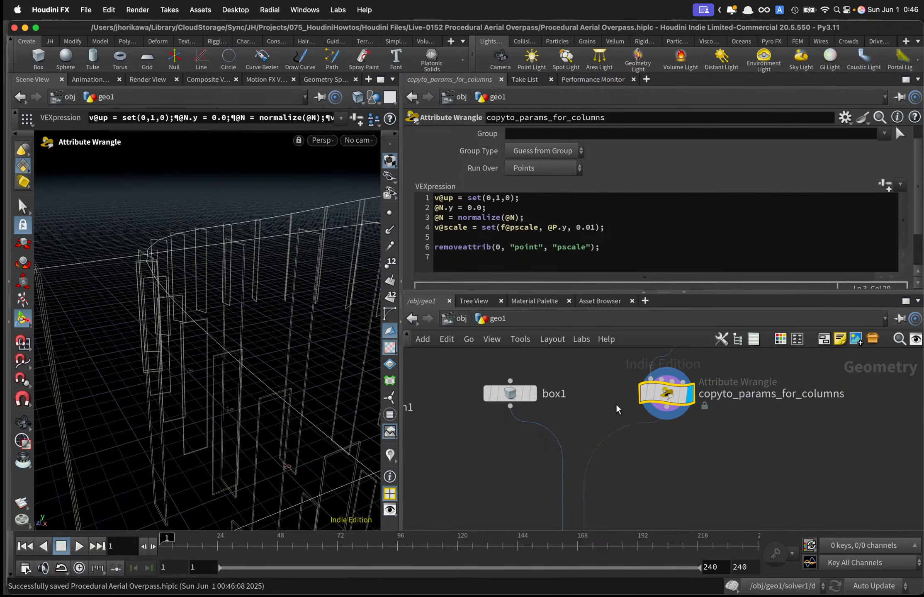
Display the curves from copyto_params_for_columns with point markers turned on in the viewport.
left_click(683, 395)
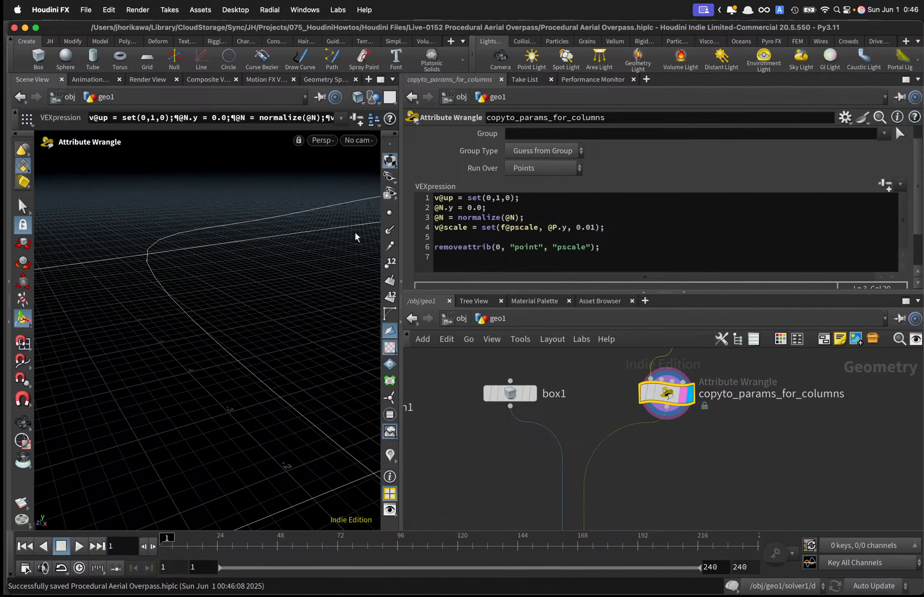
left_click(389, 213)
key("Escape")
left_click_drag(268, 239, 203, 258)
key("Return")
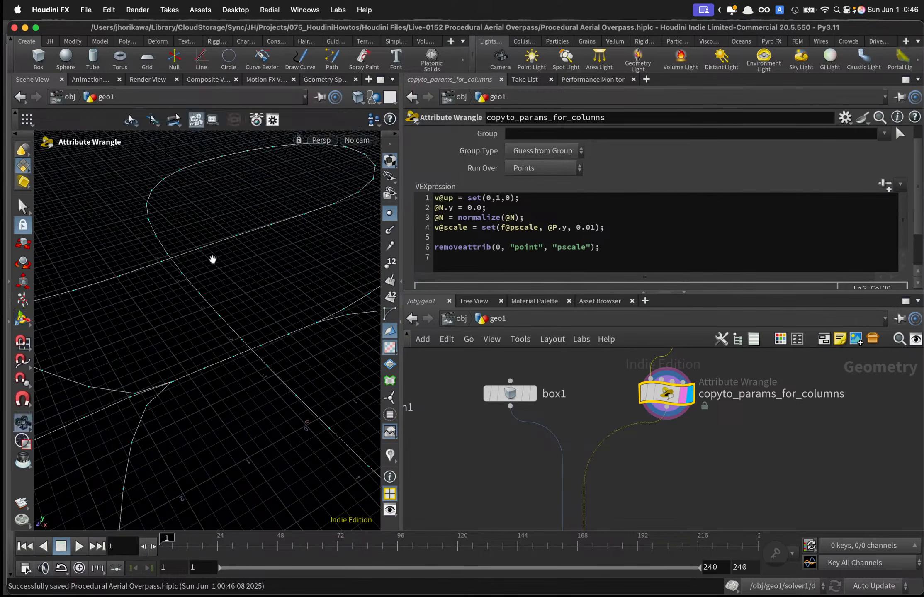
scroll(211, 259, "down", 3, "alt")
Show the normal3 road surface as a template and compare it with the curve points around the crossing roads.
scroll(535, 399, "down", 8)
middle_click_drag(493, 428, 565, 419)
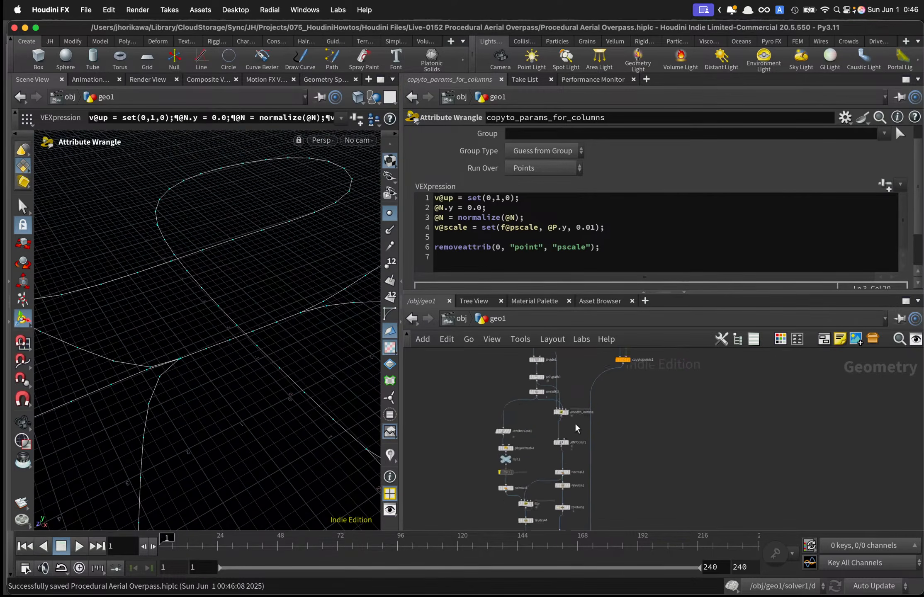
scroll(568, 469, "up", 5)
left_click(555, 456)
middle_click_drag(568, 491, 564, 447)
scroll(559, 489, "down", 2)
scroll(559, 488, "up", 4)
left_click_drag(550, 409, 532, 396)
scroll(564, 423, "down", 2)
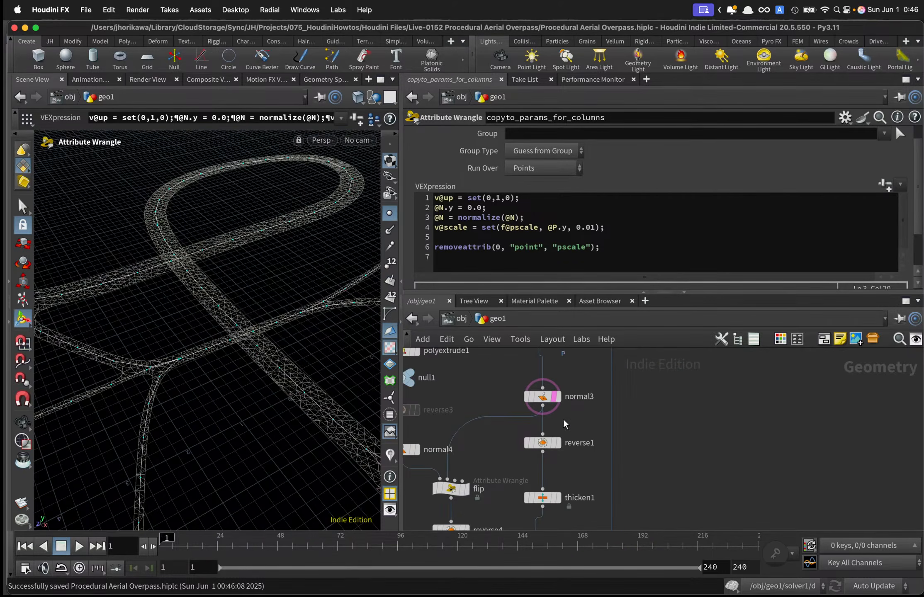
left_click_drag(219, 315, 194, 296)
right_click_drag(194, 296, 244, 264, "alt")
mouse_move(243, 264)
left_mouse_down("alt")
mouse_move(231, 278)
mouse_move(237, 253)
mouse_move(244, 276)
mouse_move(231, 260)
left_mouse_up("alt")
left_click_drag(148, 247, 155, 229, "alt")
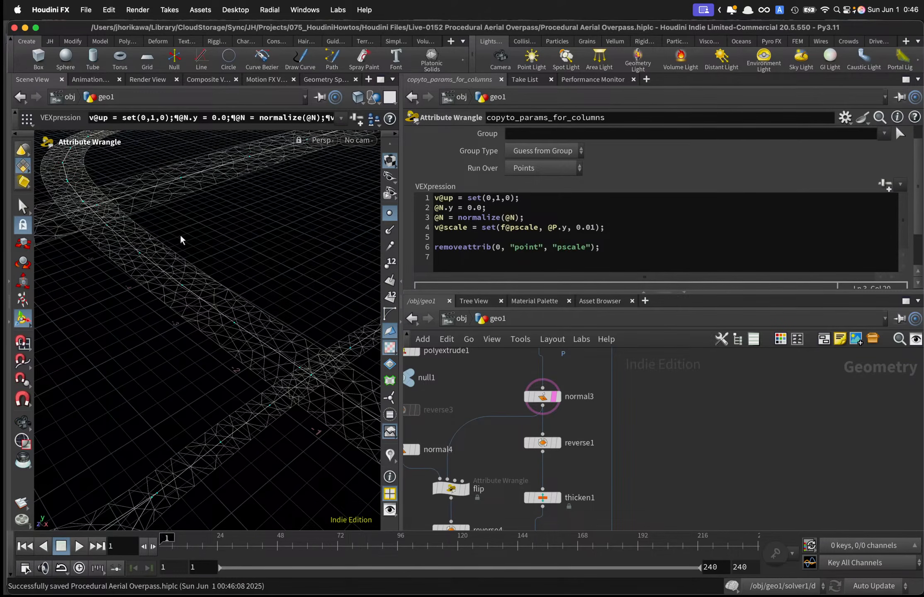
Move the support branch, from fuse5 to copytopoints1 including box1, down beside the road surface nodes.
scroll(619, 483, "down", 6)
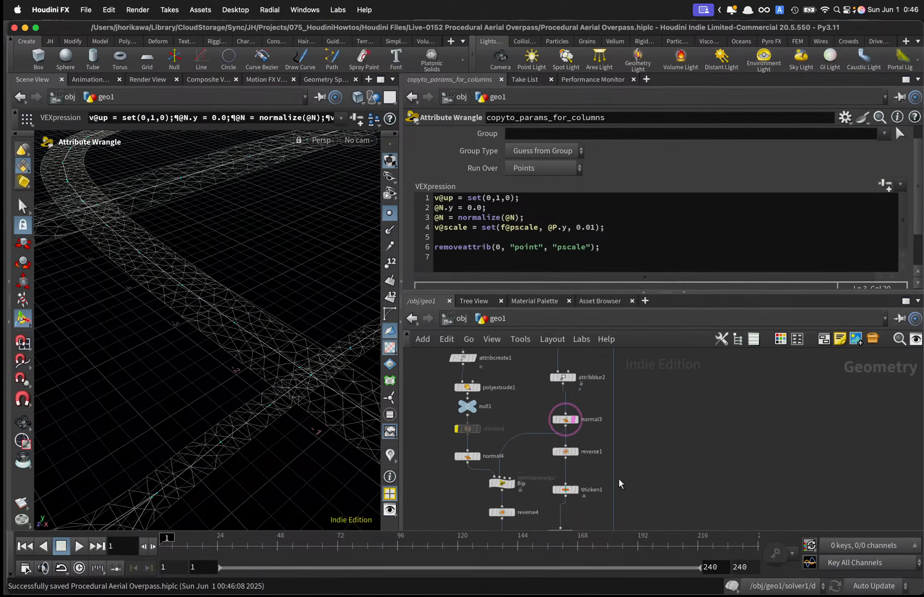
scroll(605, 446, "down", 5)
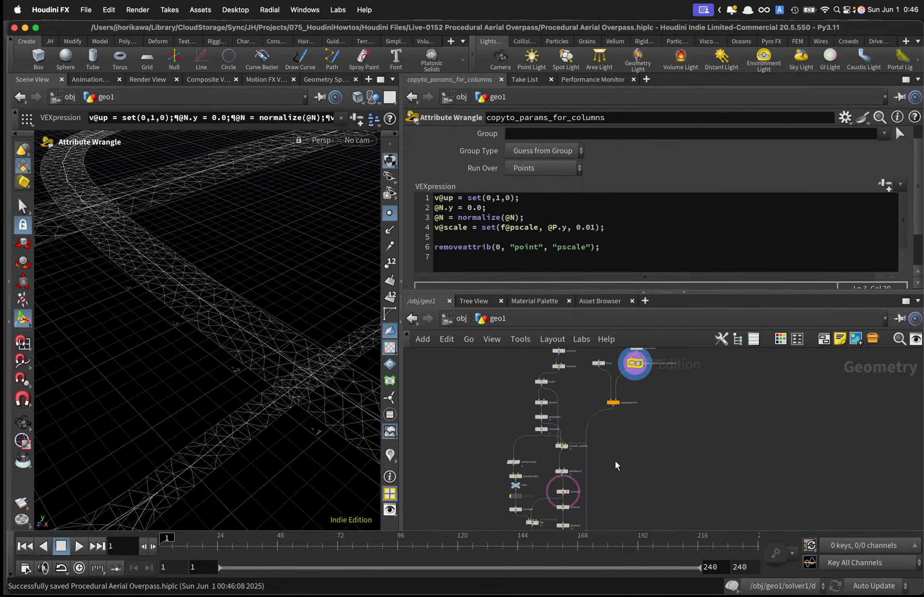
left_click_drag(633, 381, 622, 380)
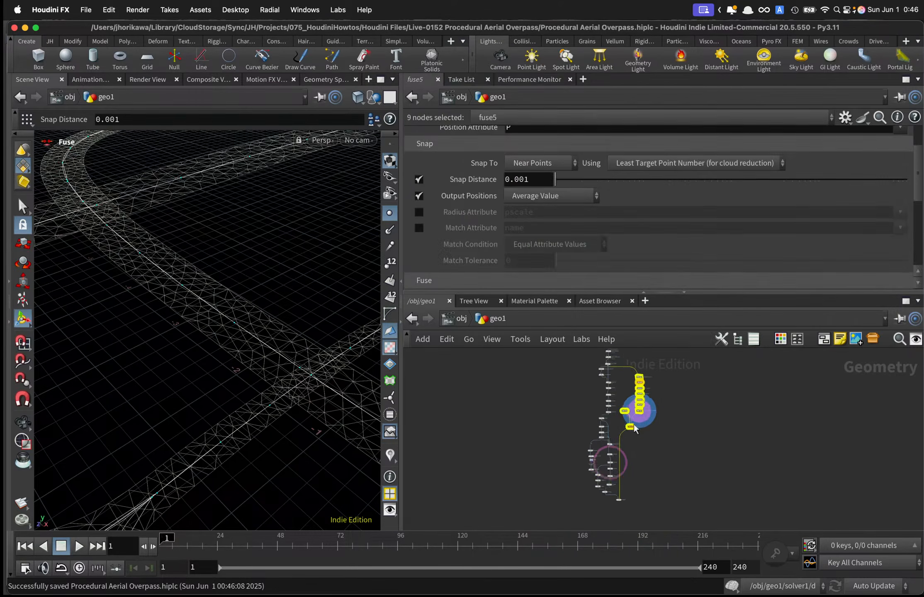
scroll(628, 426, "up", 5)
scroll(634, 407, "down", 4)
left_click_drag(627, 426, 633, 454)
scroll(634, 454, "up", 2)
scroll(622, 448, "up", 6)
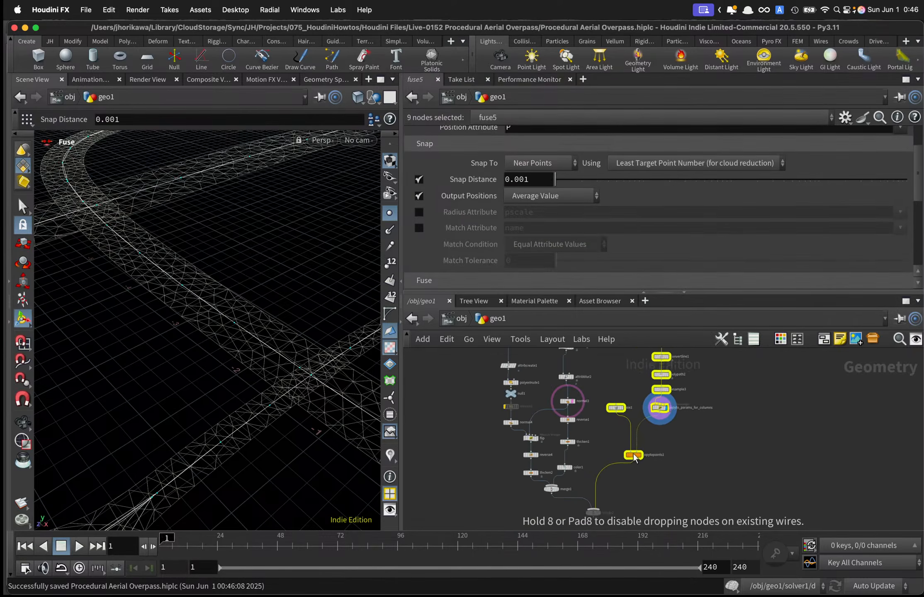
left_click(604, 439)
Insert a Point Wrangle between copyto_params_for_columns and copytopoints1 and rename it remove_column.
scroll(603, 452, "up", 2)
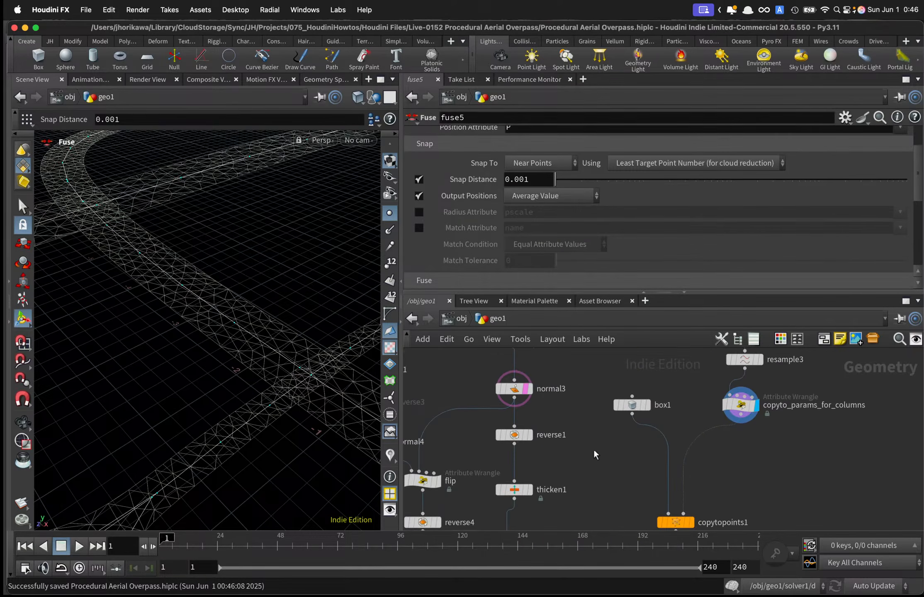
key("Tab")
type("point wrangle")
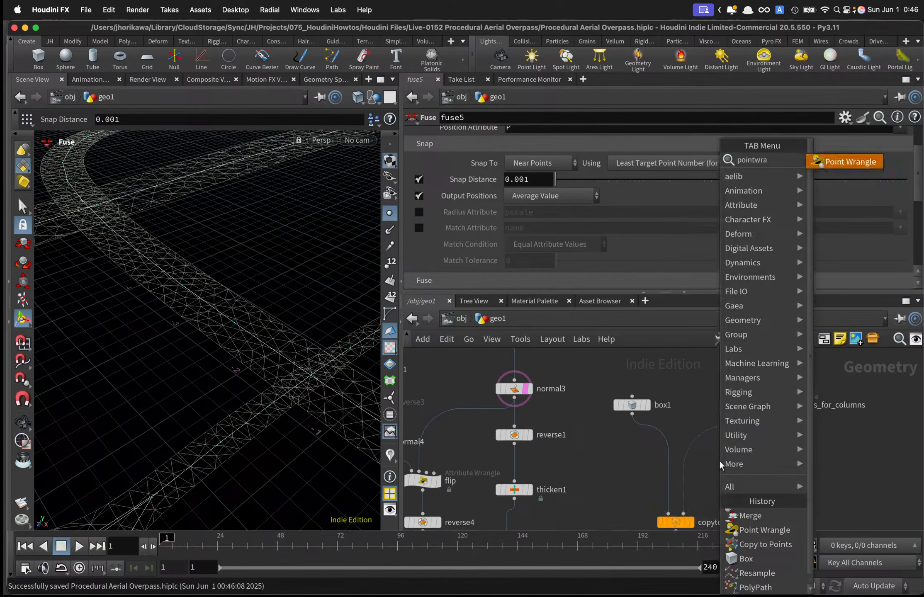
key("Return")
left_click(701, 449)
double_click(701, 452)
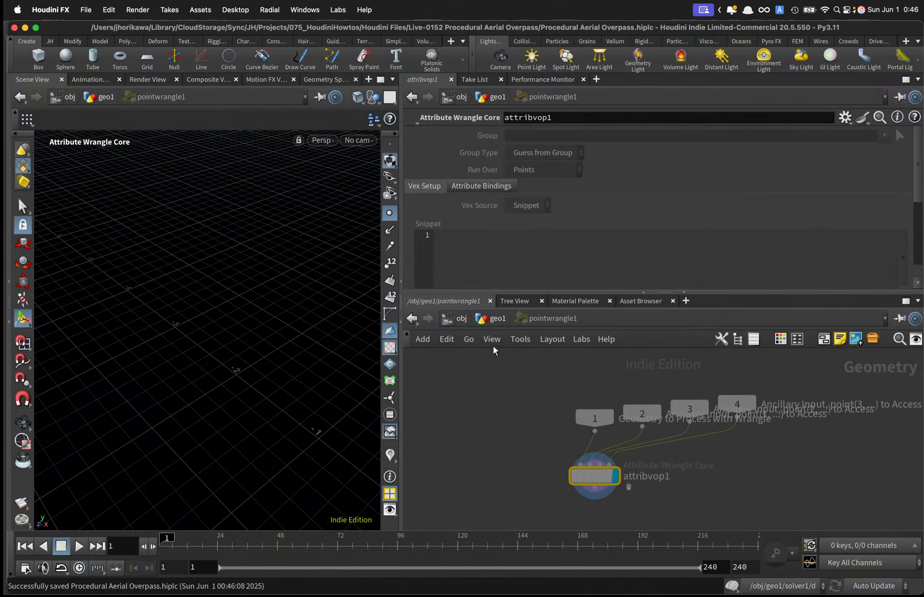
key("u")
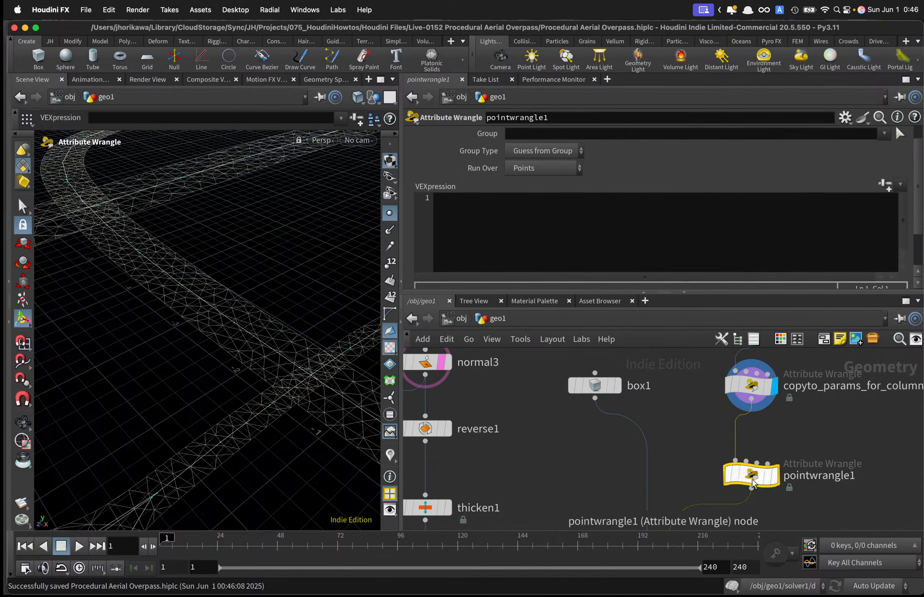
double_click(812, 475)
type("remove_column")
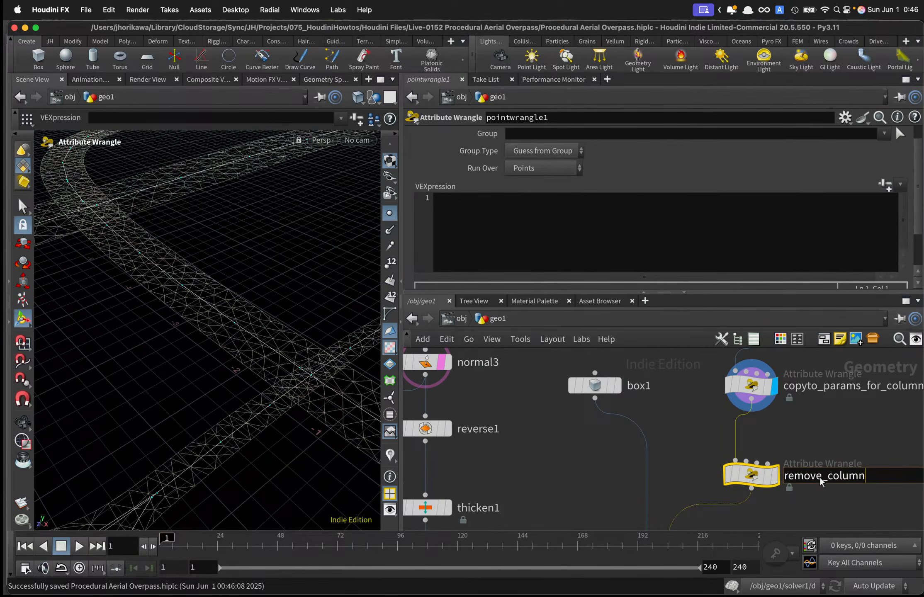
key("Return")
Connect normal3 to the second input of remove_column and display the remove_column node.
scroll(764, 476, "down", 5)
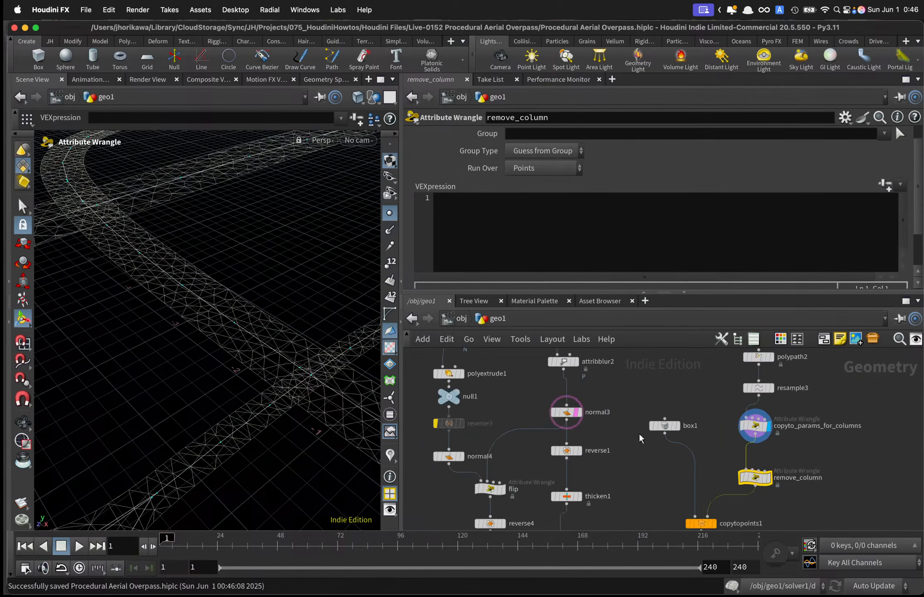
scroll(638, 436, "up", 5)
left_click_drag(519, 410, 839, 496)
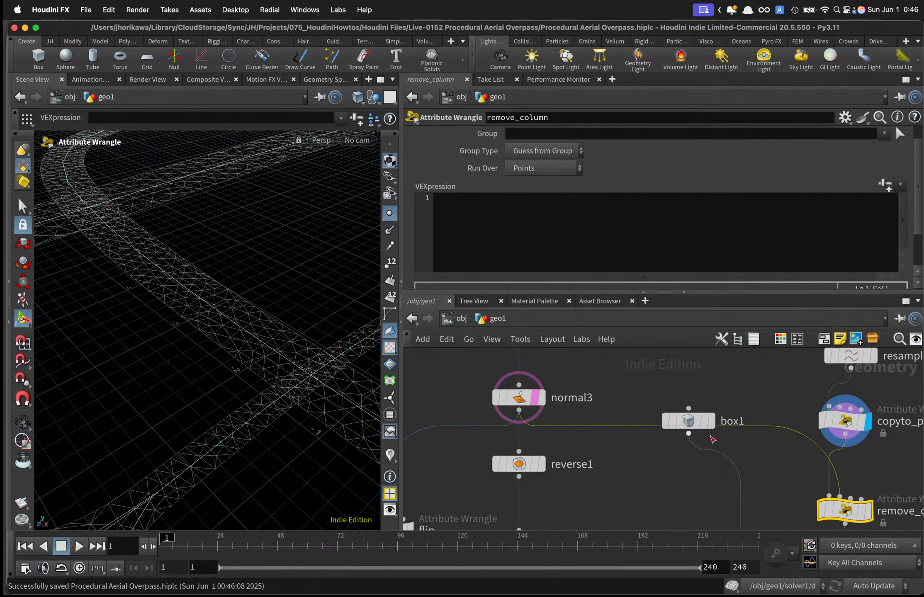
left_click_drag(692, 427, 701, 480)
middle_click_drag(751, 468, 641, 410)
left_click(757, 456)
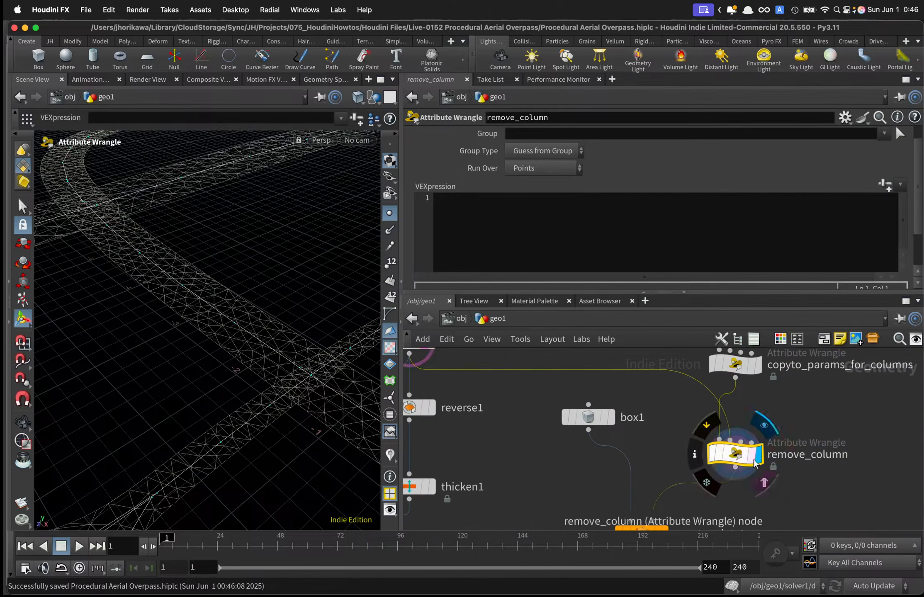
Declare the vectors interpos and uv on the first line of remove_column's VEXpression.
left_click(515, 221)
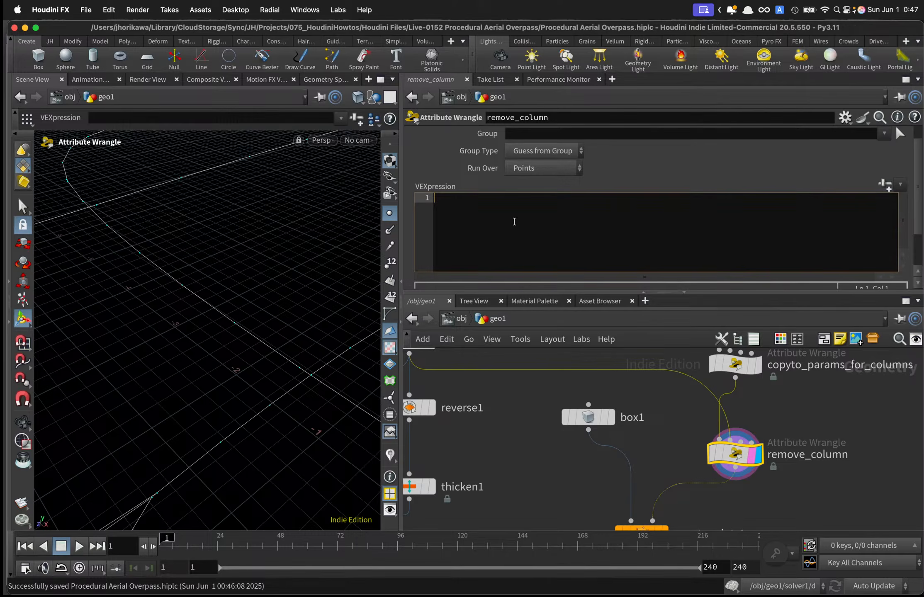
type("ve")
key("BackSpace")
key("BackSpace")
type("ve")
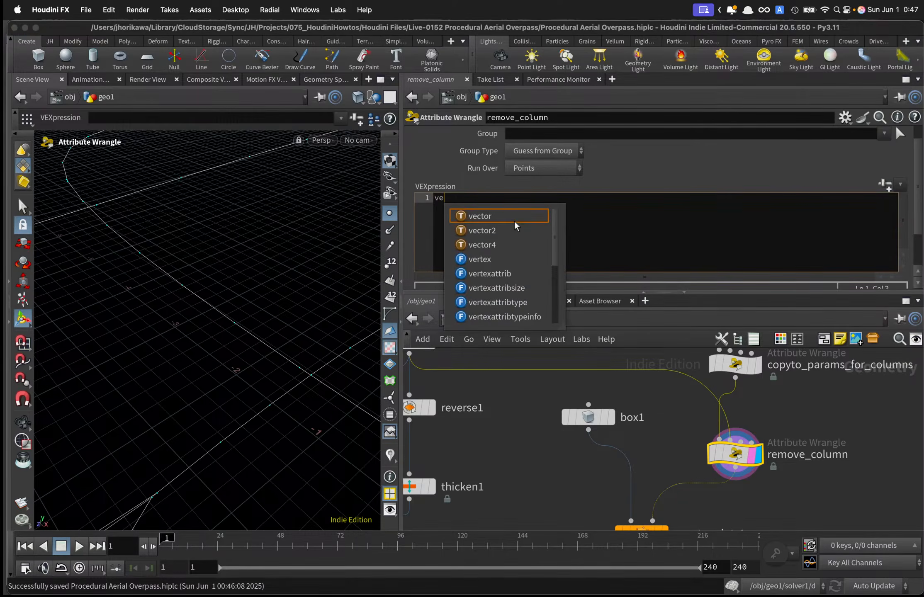
key("BackSpace")
type("vect")
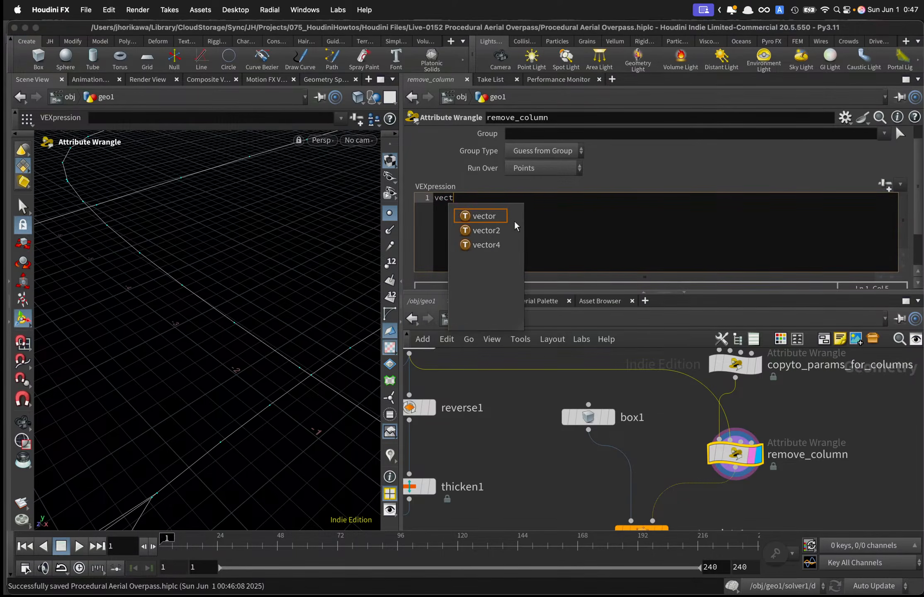
type("or interpos, uv;")
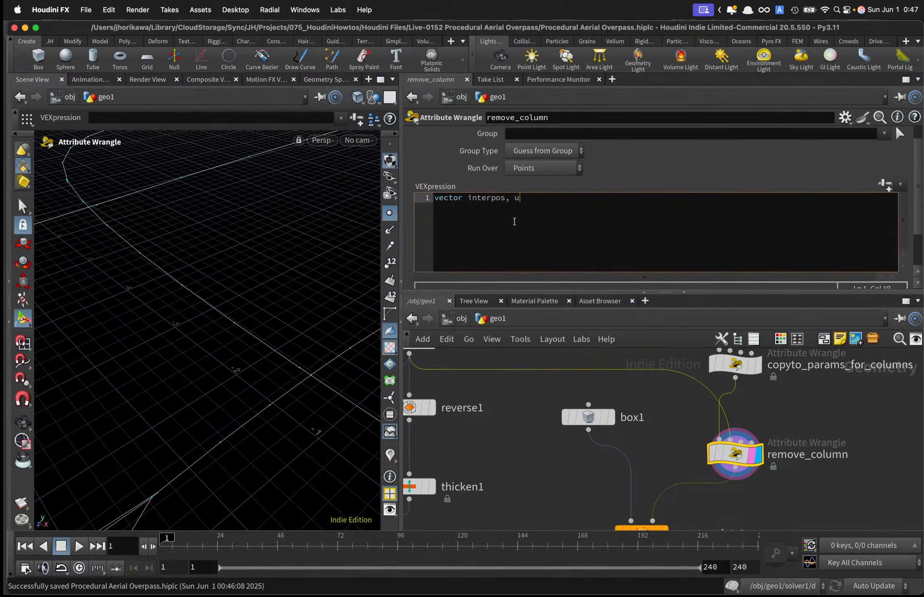
key("Return")
Add the line "int inter = intersect(1, @P + set(0,-0.01,0), set(0,-1000,0), interpos, uv);" to cast a ray downward.
type("int inter = ")
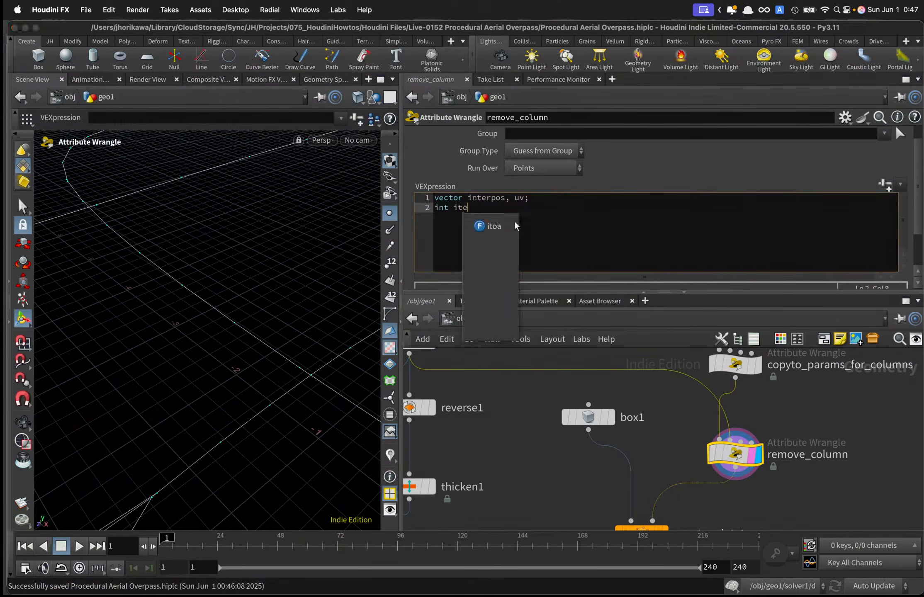
type("in")
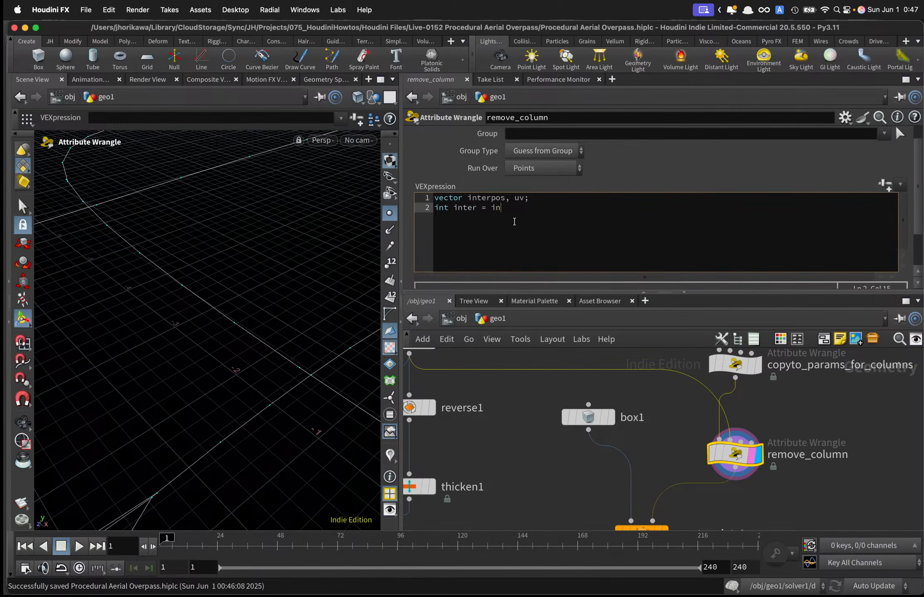
type("terset")
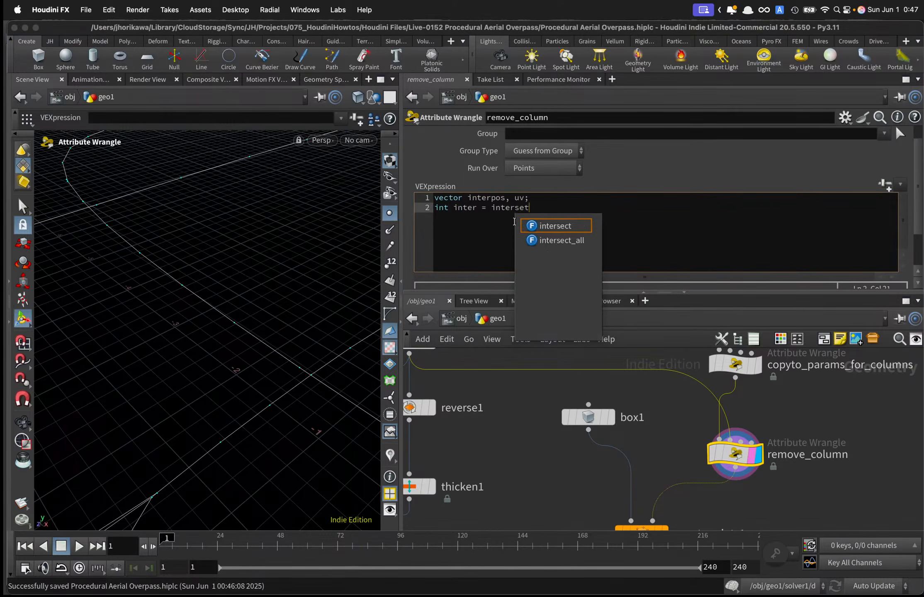
key("BackSpace")
type("ct(1,")
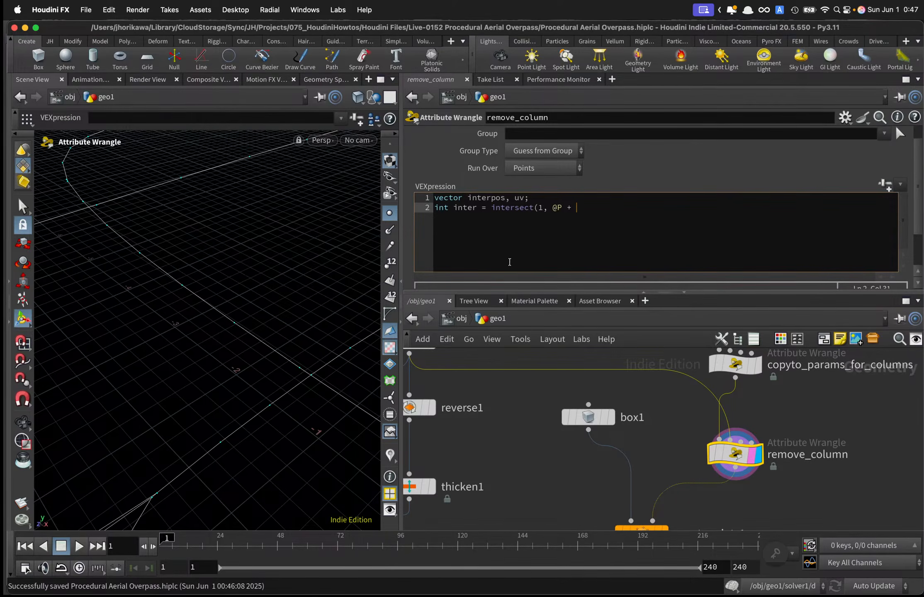
type("(1,")
type("t(0,")
type("interpos,")
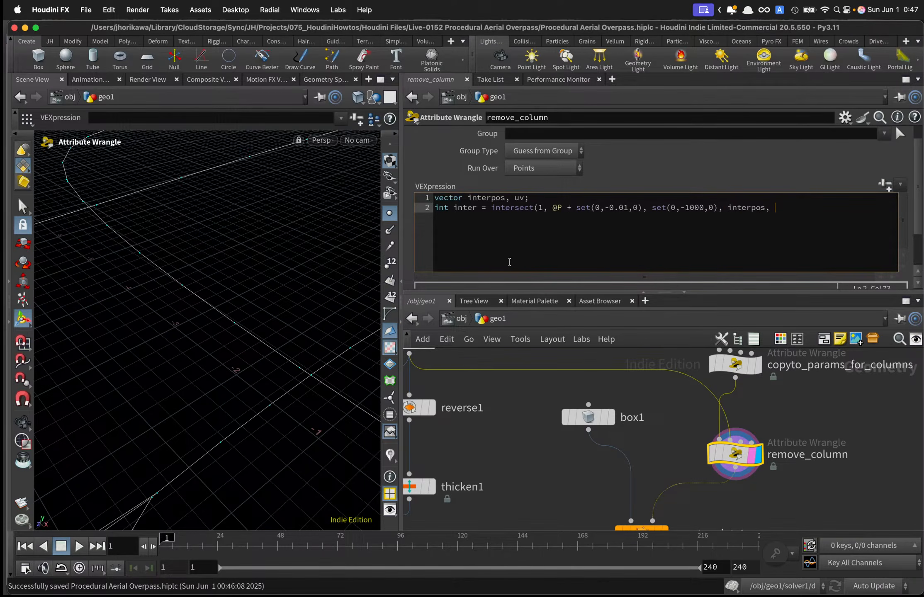
type(" uv);")
key("Return")
key("Return")
type("if(")
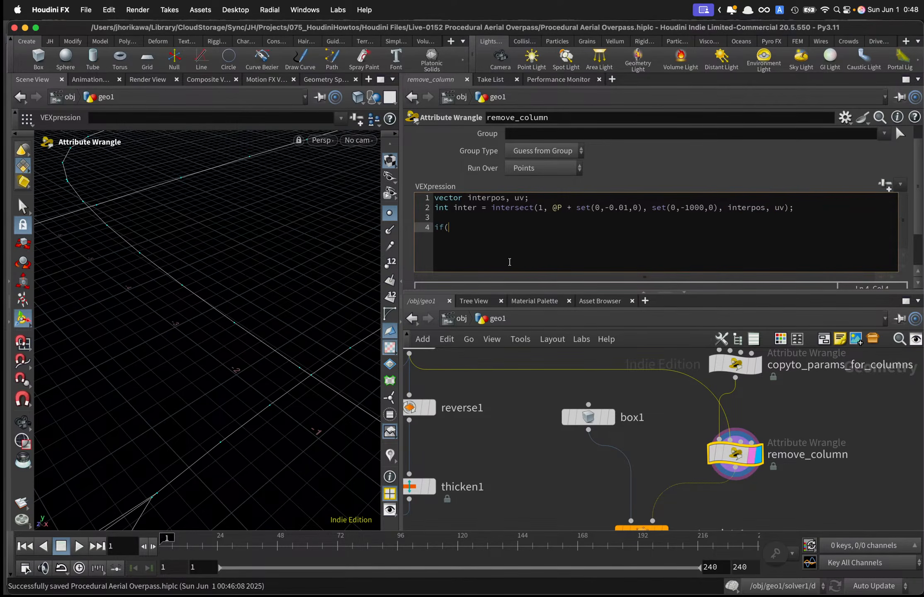
type("inter >")
type("= 0){")
key("Return")
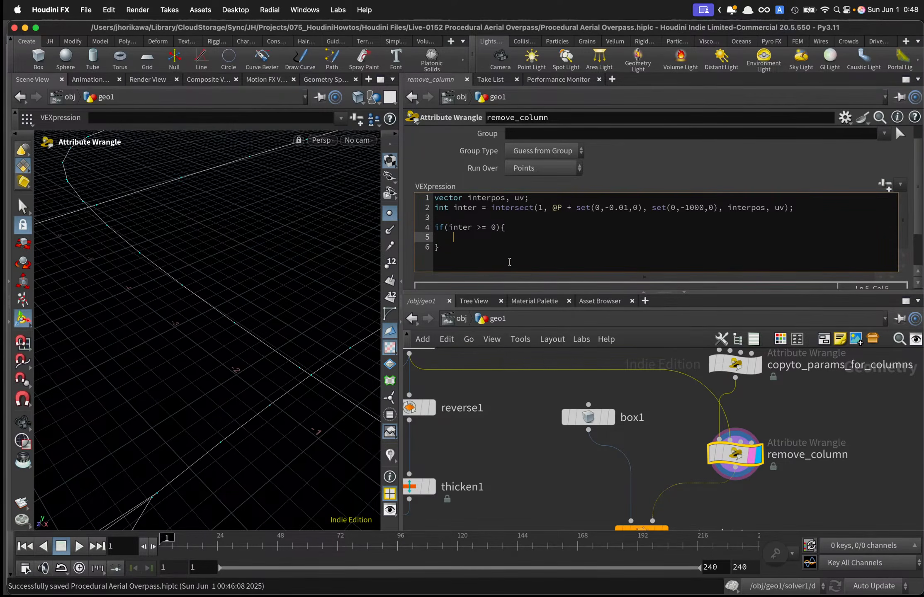
type("removepoint")
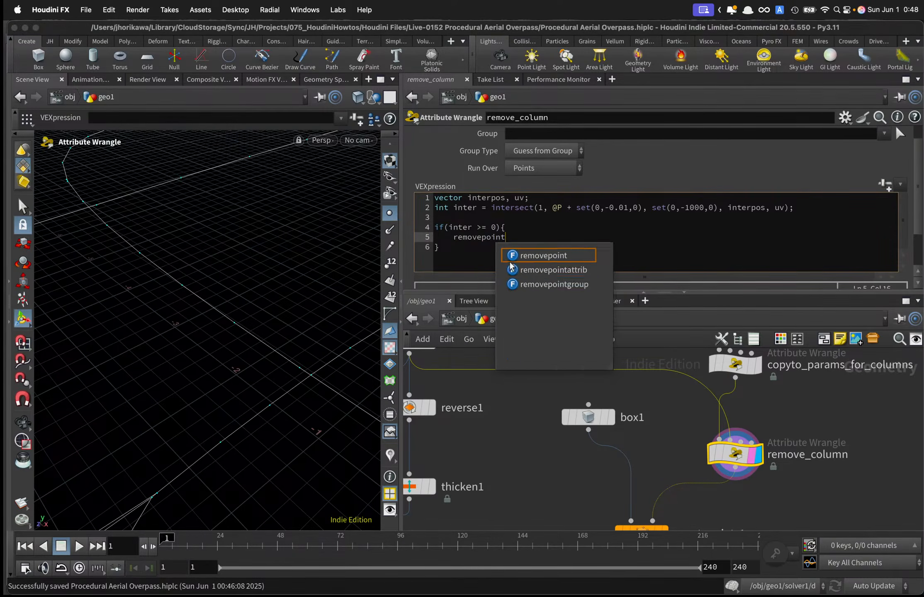
type("(0, @ptnum);")
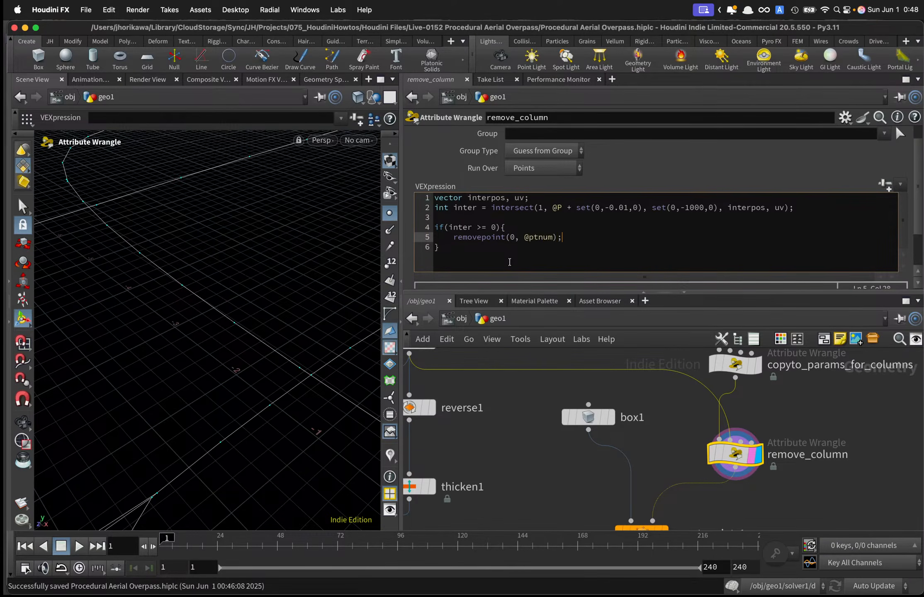
Display the merge2 node to show the roads together with the filtered support columns.
scroll(680, 433, "down", 5)
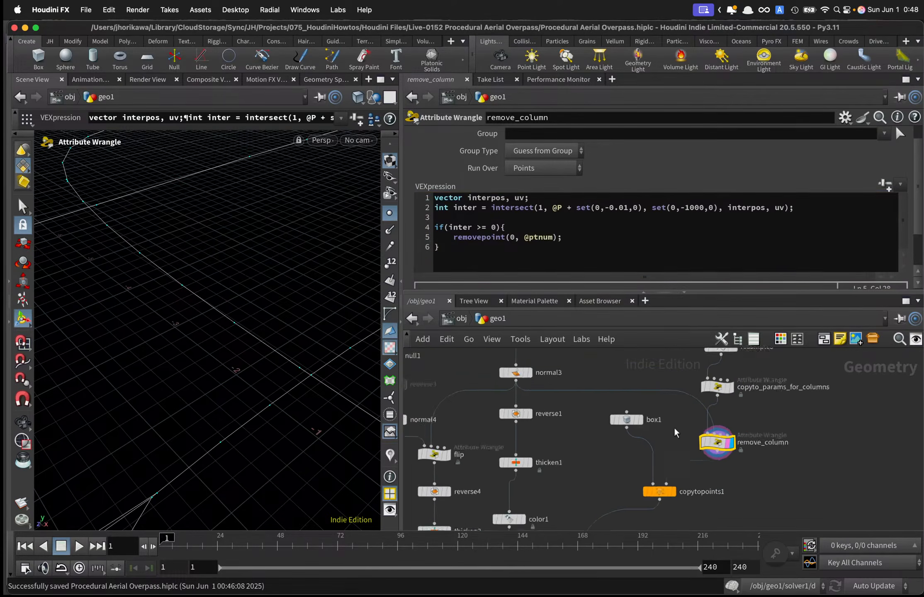
scroll(682, 462, "up", 5)
left_click(675, 453)
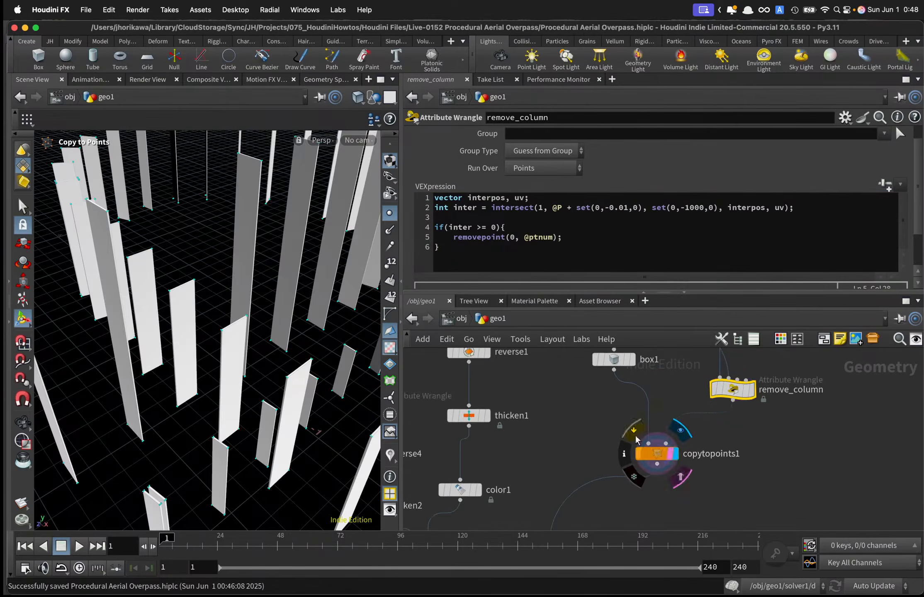
scroll(653, 458, "down", 3)
middle_click_drag(653, 458, 712, 329)
scroll(662, 433, "up", 3)
left_click(659, 417)
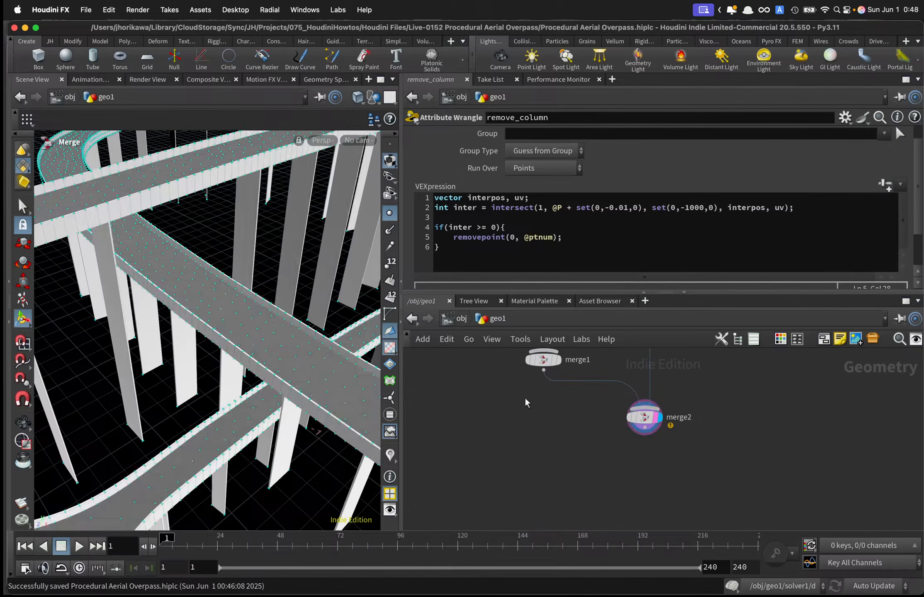
Examine the supports beneath the crossing roads and turn off point display in the viewport.
key("space")
left_click_drag(247, 296, 209, 254, "alt")
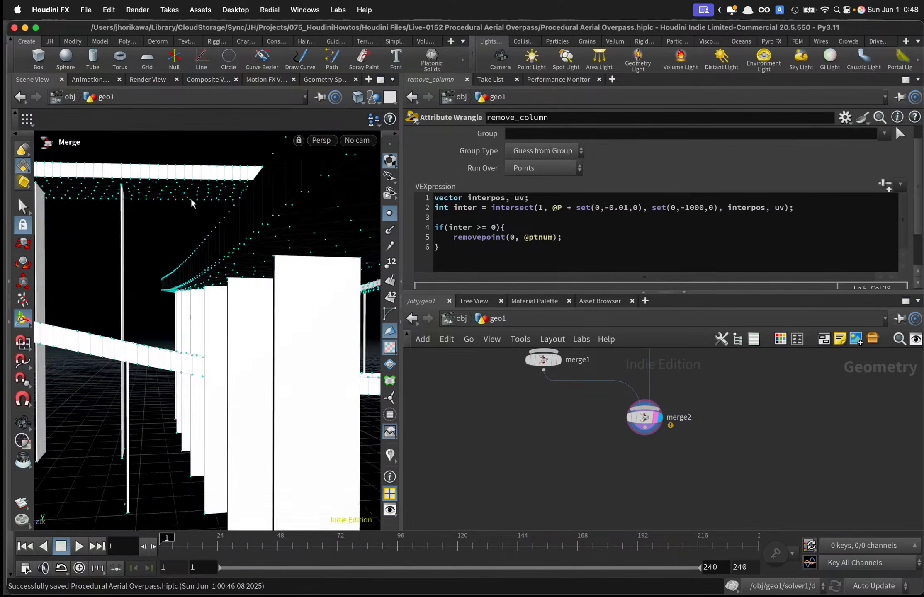
left_click_drag(193, 201, 195, 204, "alt")
key("space")
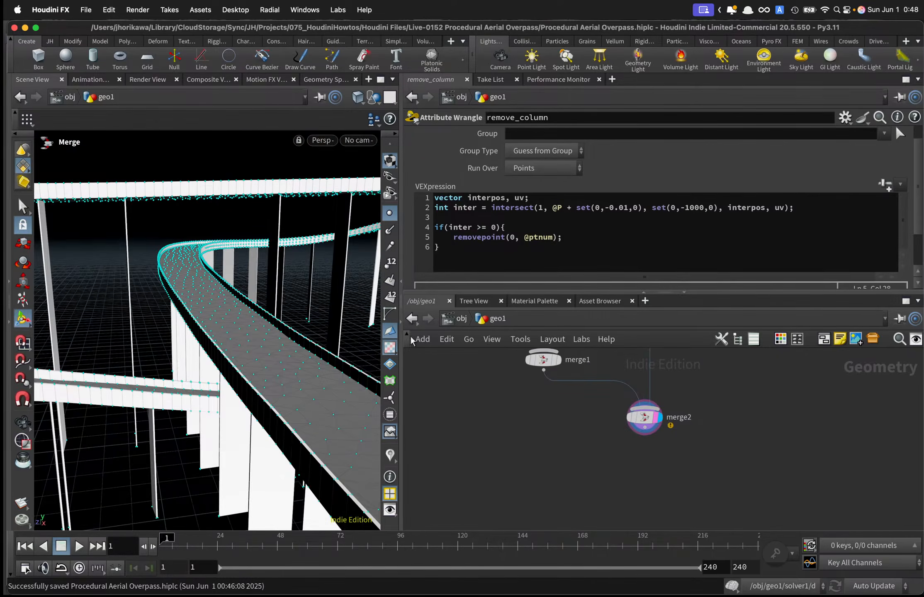
left_click(389, 213)
scroll(690, 397, "up", 5)
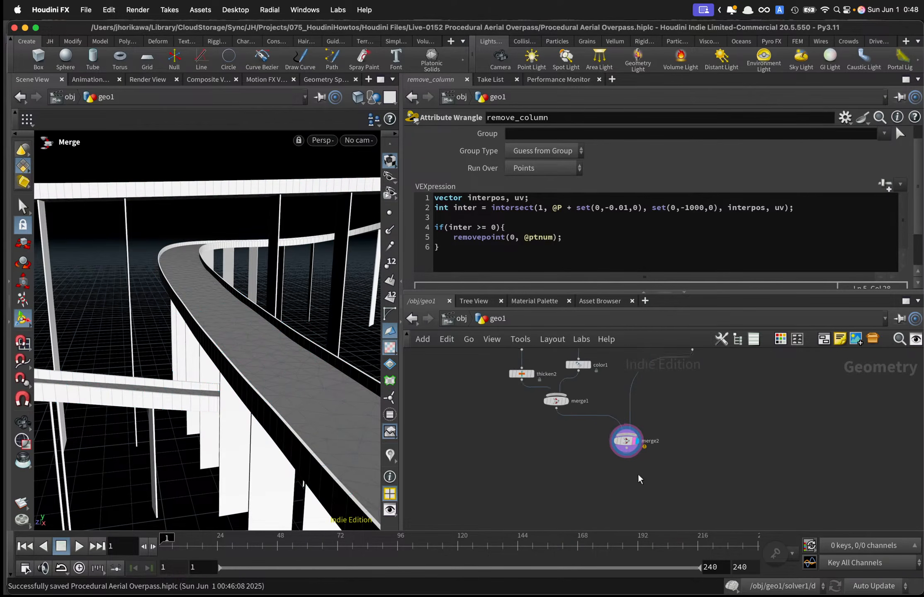
Toggle the bypass on remove_column to compare the supports with and without it, checking the whole overpass.
scroll(691, 396, "up", 2)
middle_click_drag(703, 394, 691, 426)
mouse_move(694, 380)
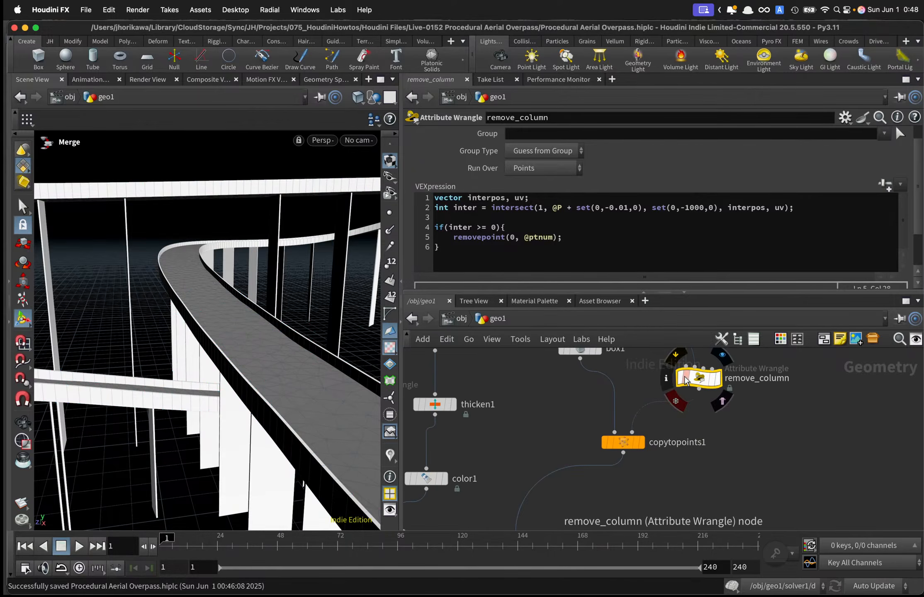
key("q")
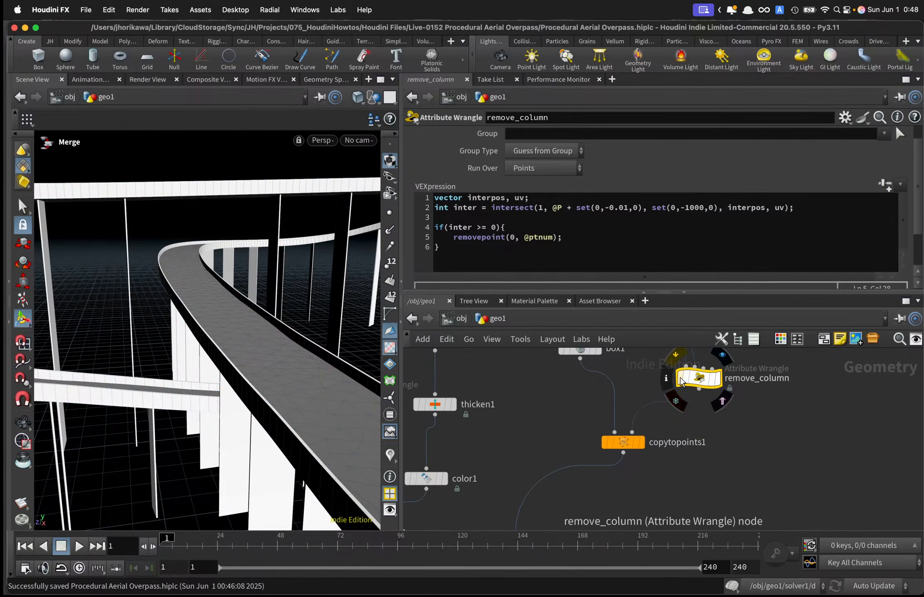
left_click(680, 381)
left_click(680, 381)
left_click(680, 380)
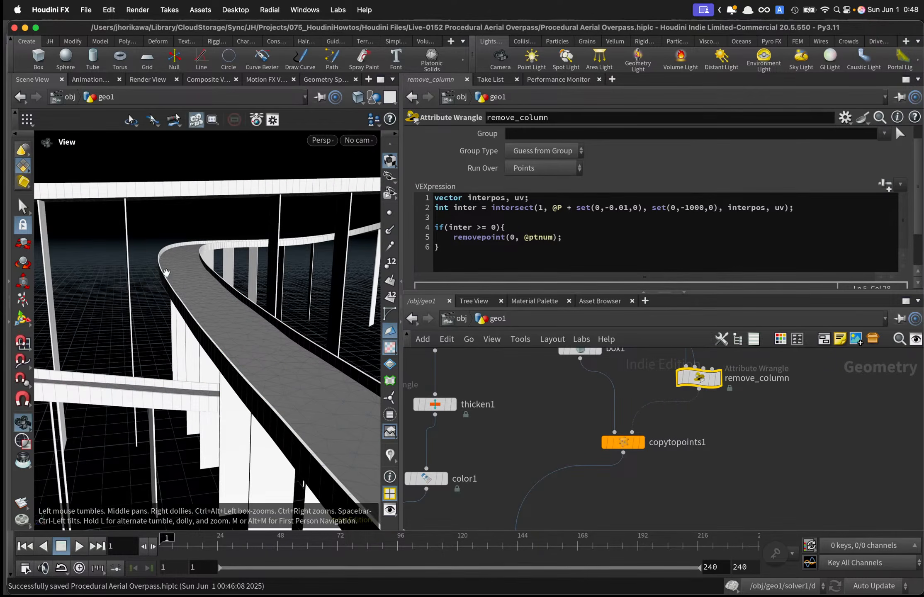
mouse_move(226, 248)
left_mouse_down("alt")
mouse_move(193, 300)
mouse_move(162, 290)
mouse_move(233, 263)
left_mouse_up("alt")
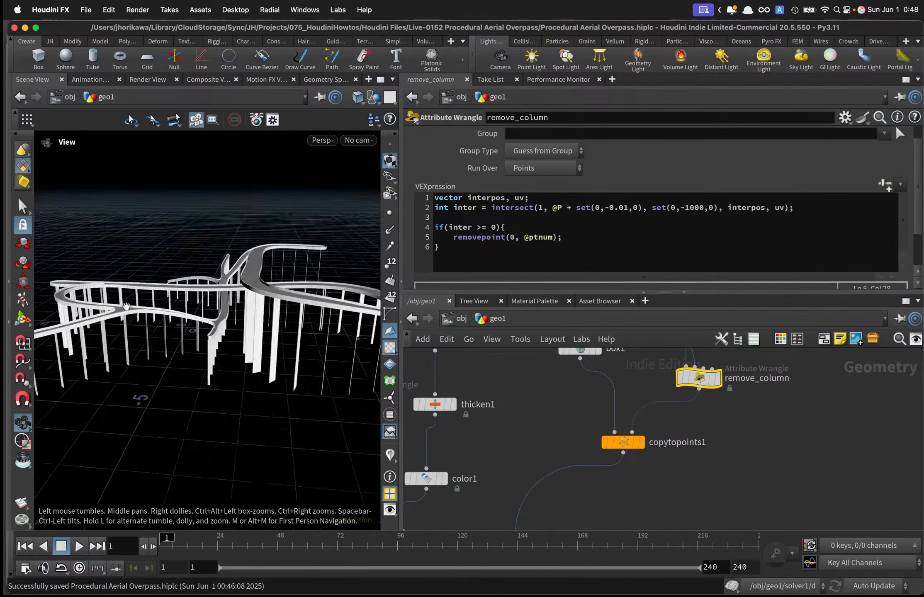
left_click_drag(219, 330, 206, 392, "alt")
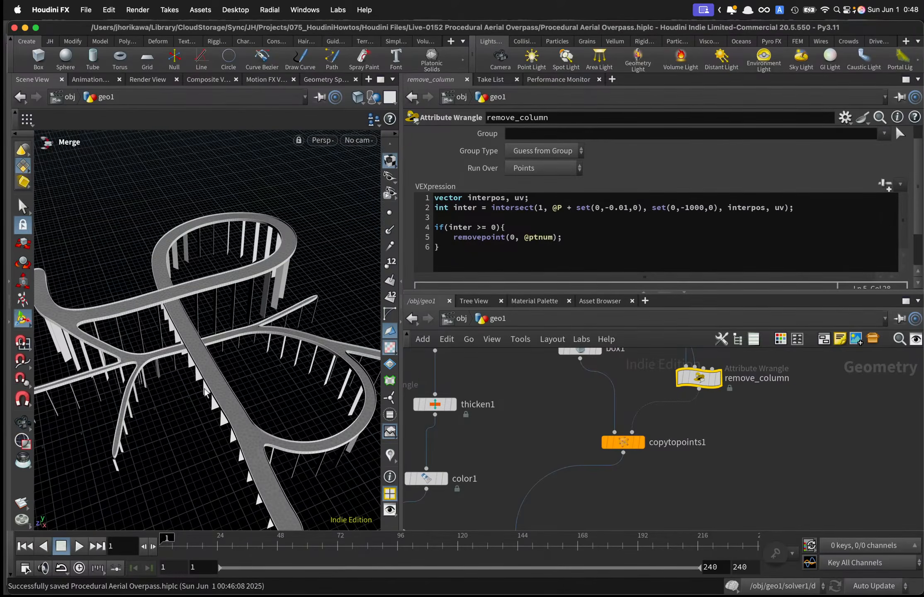
Move the column branch from fuse5 through copytopoints1, including box1, farther away from the road and wall branches.
scroll(556, 433, "down", 6)
scroll(579, 443, "up", 4)
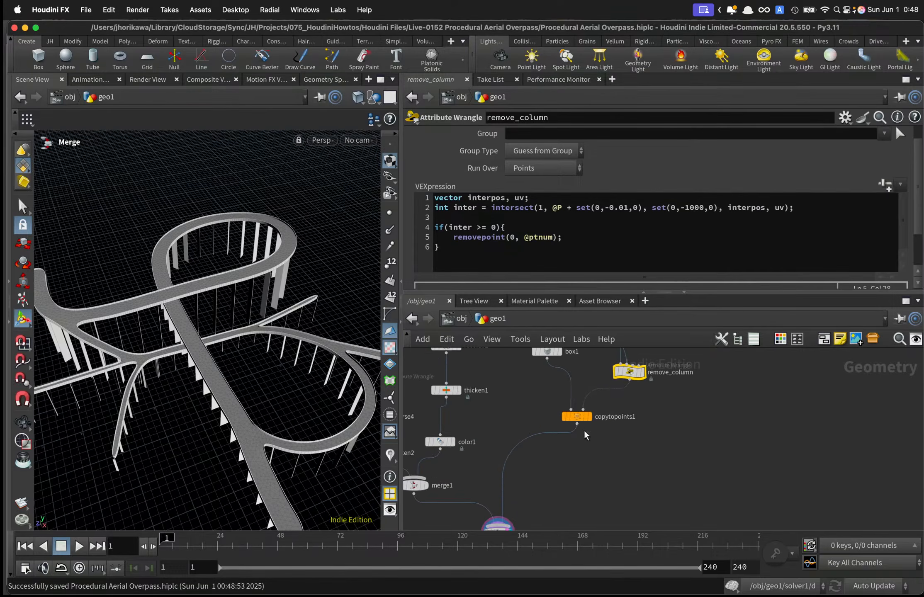
scroll(637, 470, "down", 7)
scroll(647, 468, "down", 2)
left_click_drag(656, 477, 621, 388)
scroll(623, 437, "up", 7)
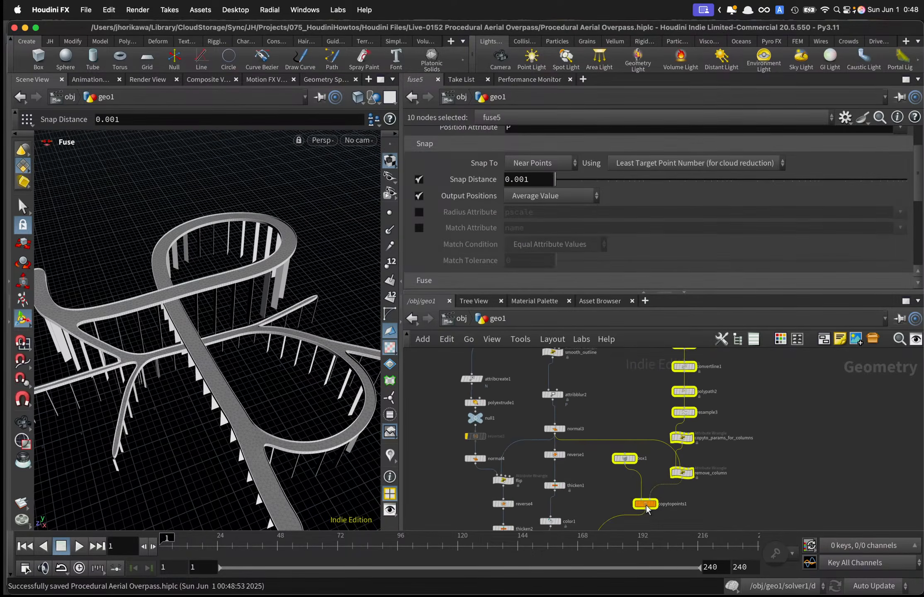
scroll(643, 502, "down", 4)
left_click_drag(645, 505, 635, 518)
middle_click_drag(688, 497, 678, 444)
scroll(633, 463, "up", 4)
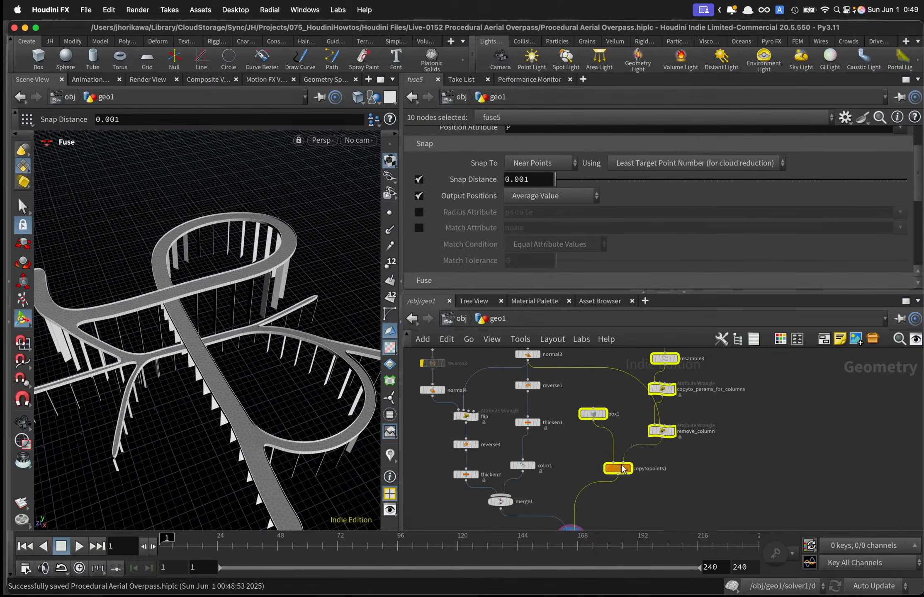
left_click_drag(615, 467, 624, 502)
left_click(588, 499)
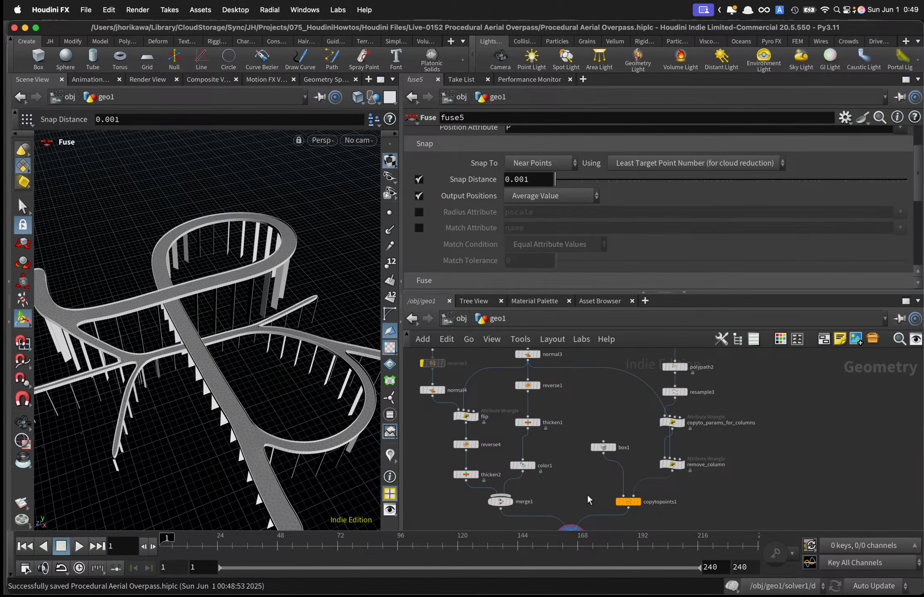
Move curve1, fuse1 and resample1 together so they sit above the for-each block.
scroll(590, 460, "down", 5)
scroll(515, 418, "up", 7)
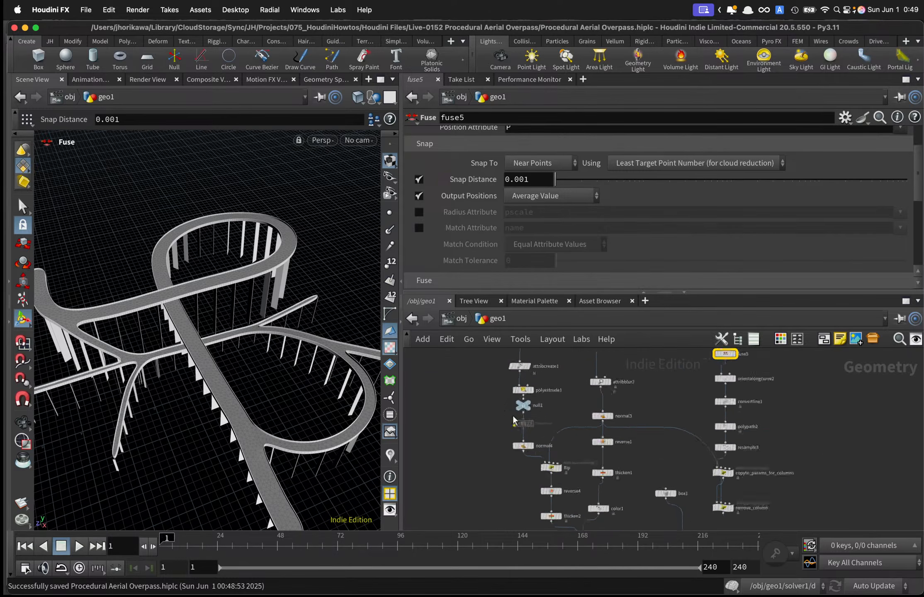
scroll(568, 419, "down", 6)
middle_click_drag(623, 412, 641, 508)
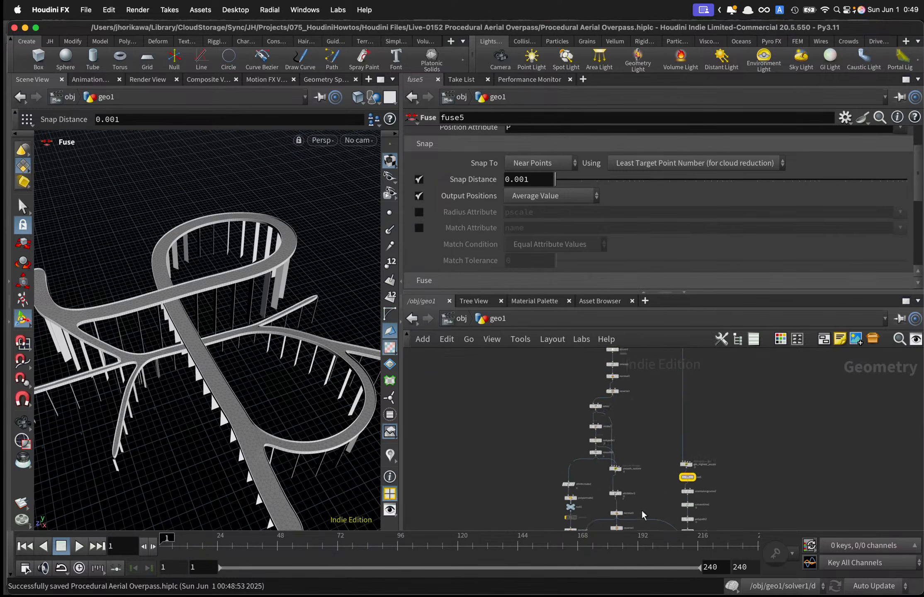
scroll(626, 473, "up", 5)
scroll(643, 473, "down", 8)
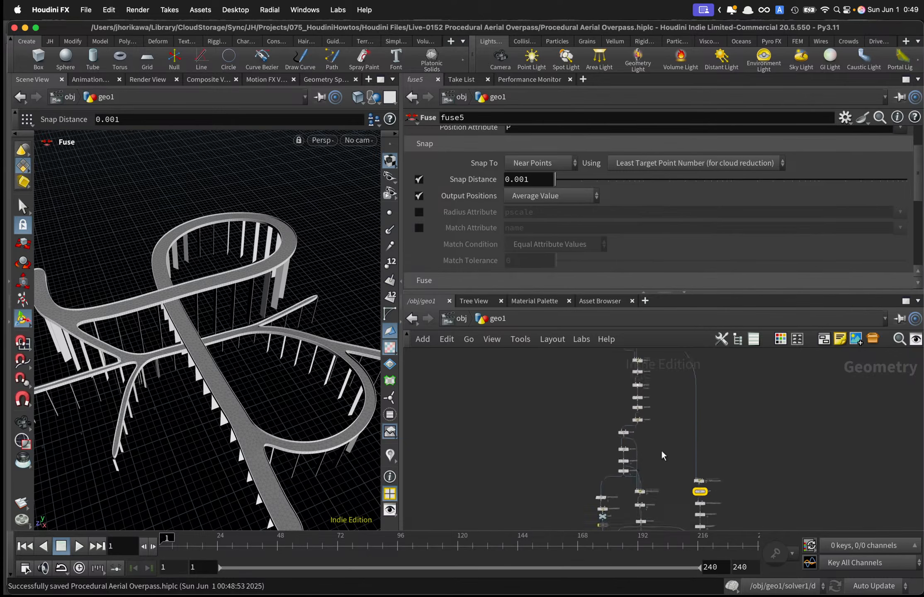
scroll(656, 460, "up", 6)
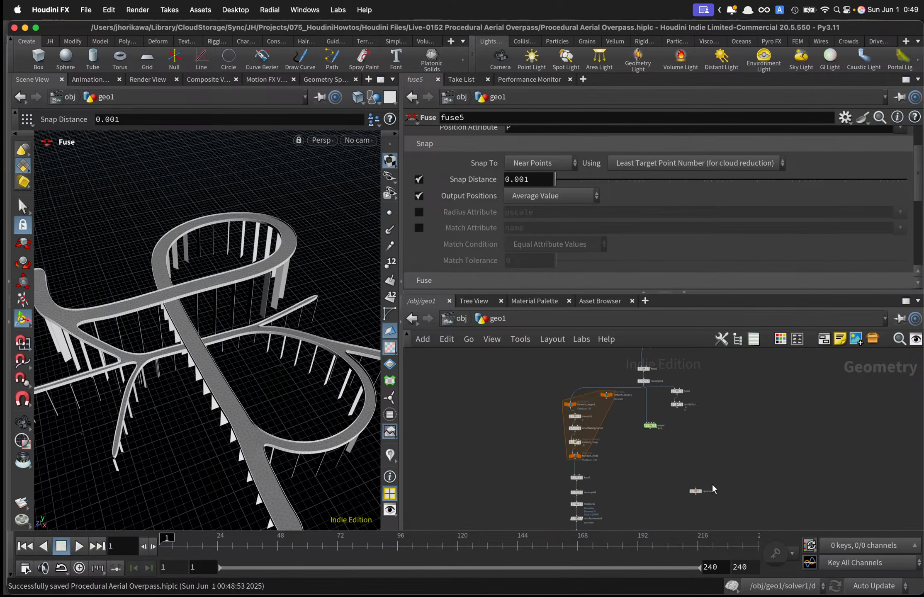
middle_click_drag(663, 418, 669, 477)
scroll(660, 409, "up", 3)
left_click_drag(611, 381, 558, 444)
middle_click_drag(611, 437, 643, 381)
scroll(683, 413, "up", 3)
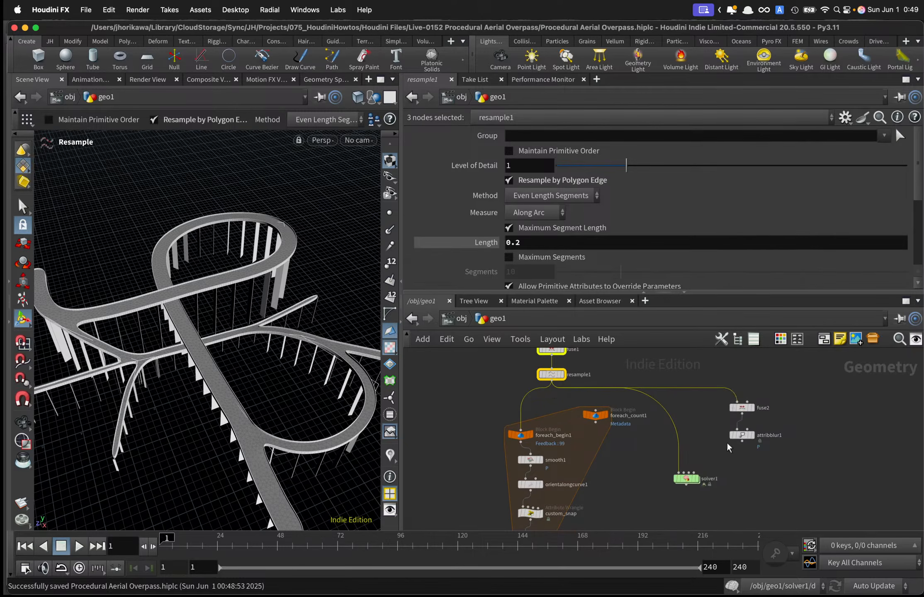
Move fuse2, attribblur1 and solver1 together farther away from the for-each block.
left_click_drag(755, 487, 697, 392)
left_click_drag(688, 480, 738, 473)
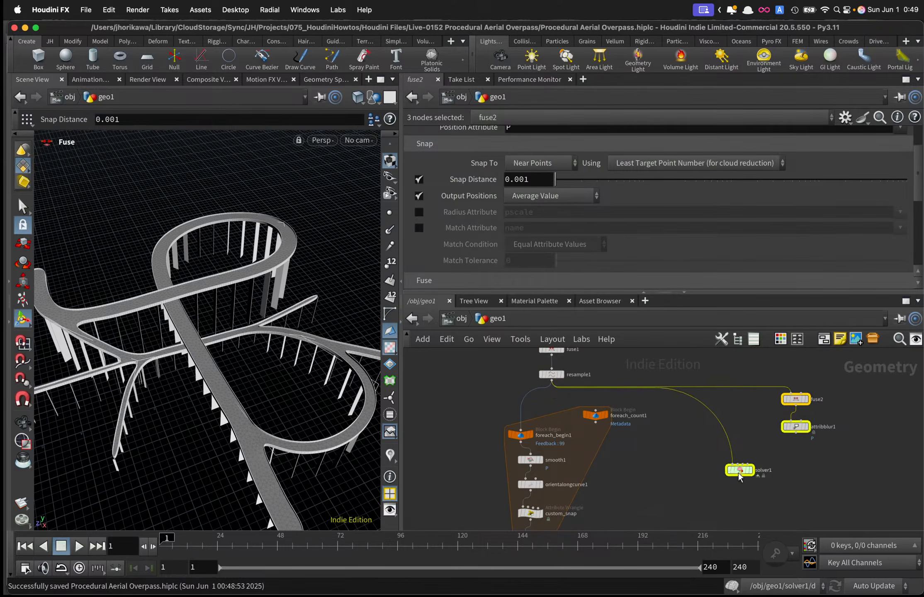
scroll(734, 474, "up", 2)
left_click(671, 472)
Move the curve1 node closer to fuse1 in the network.
scroll(667, 471, "down", 3)
middle_click_drag(620, 395, 701, 420)
scroll(701, 420, "up", 3)
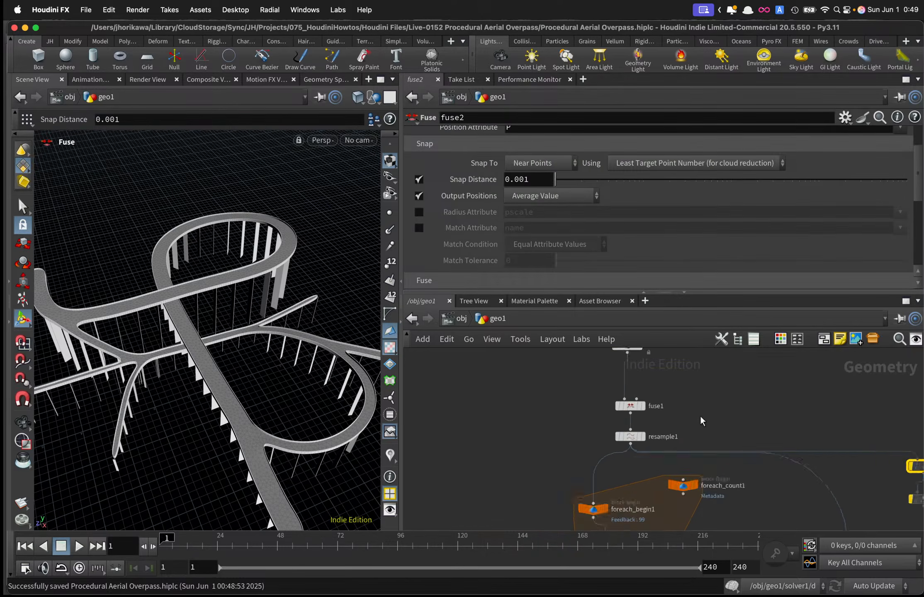
middle_click_drag(665, 383, 686, 456)
left_click_drag(649, 420, 650, 434)
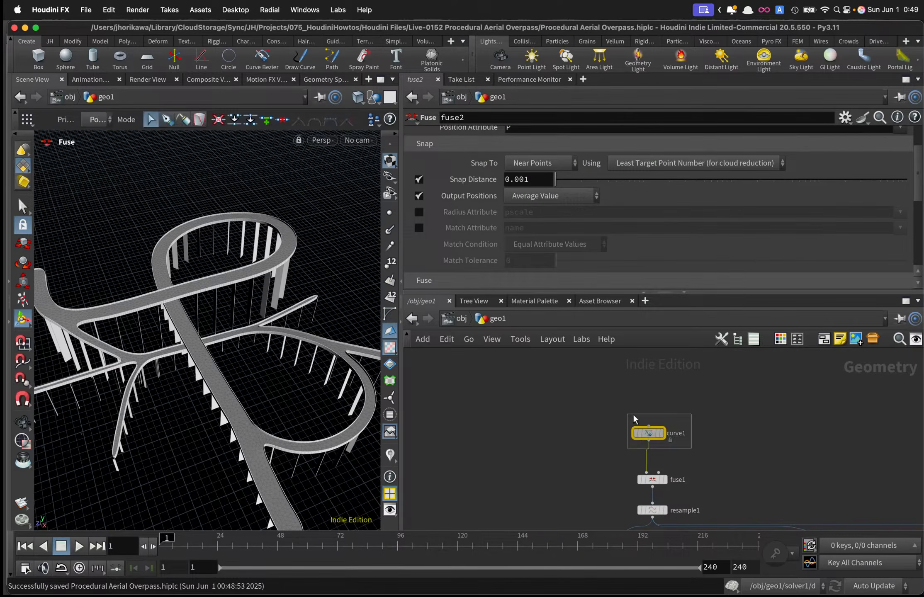
key("c")
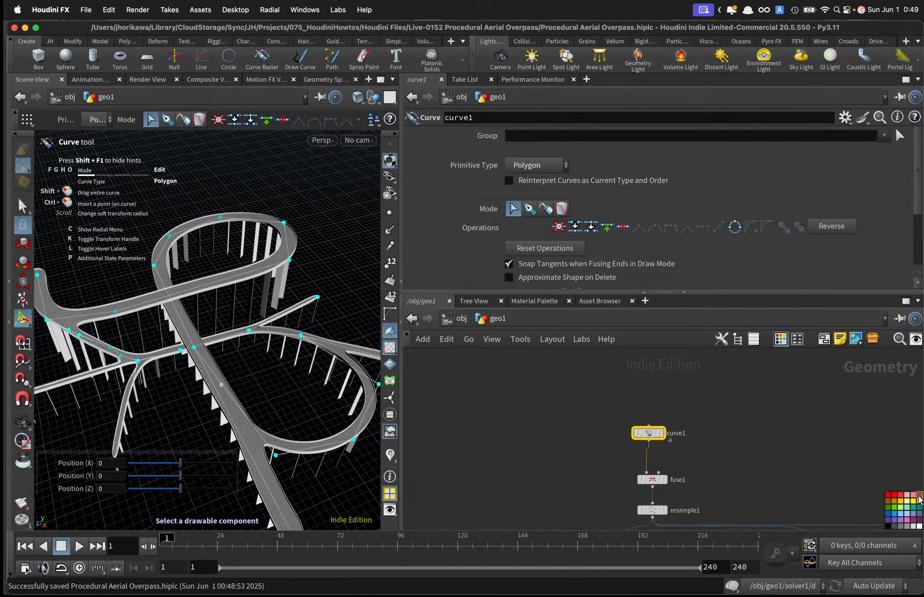
left_click(907, 496)
key("c")
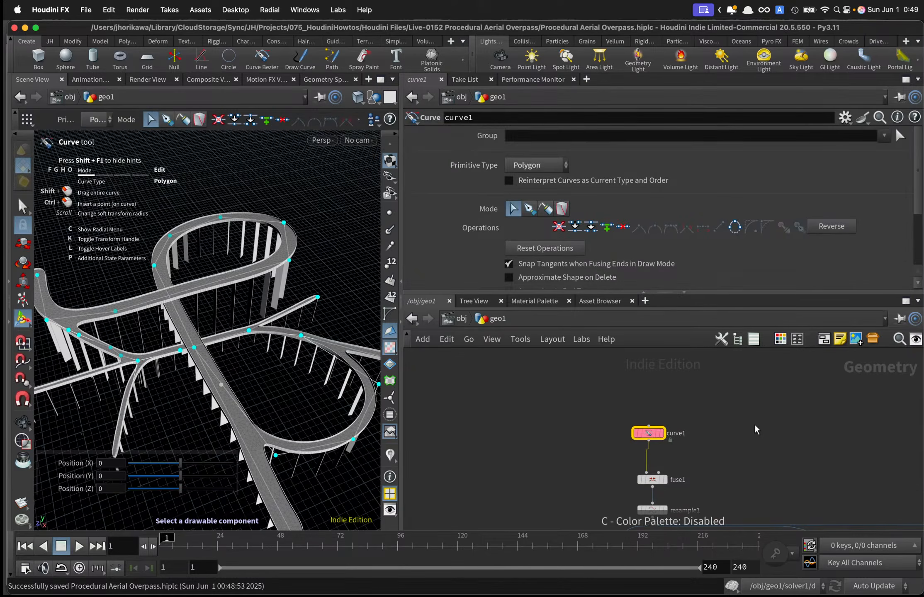
Color the curve1 node blue.
key("c")
left_click(888, 513)
key("c")
Add a Null node in the empty area beside curve1 and fuse1 and rename it CONTROLLER.
key("Tab")
type("null")
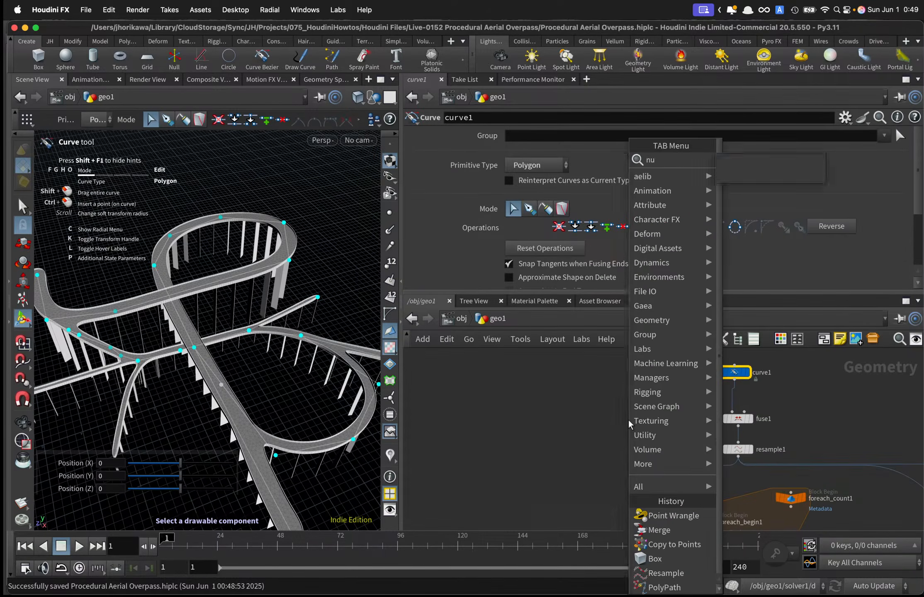
key("Return")
left_click(600, 422)
scroll(600, 423, "up", 2)
left_click_drag(599, 423, 553, 428)
left_click(574, 428)
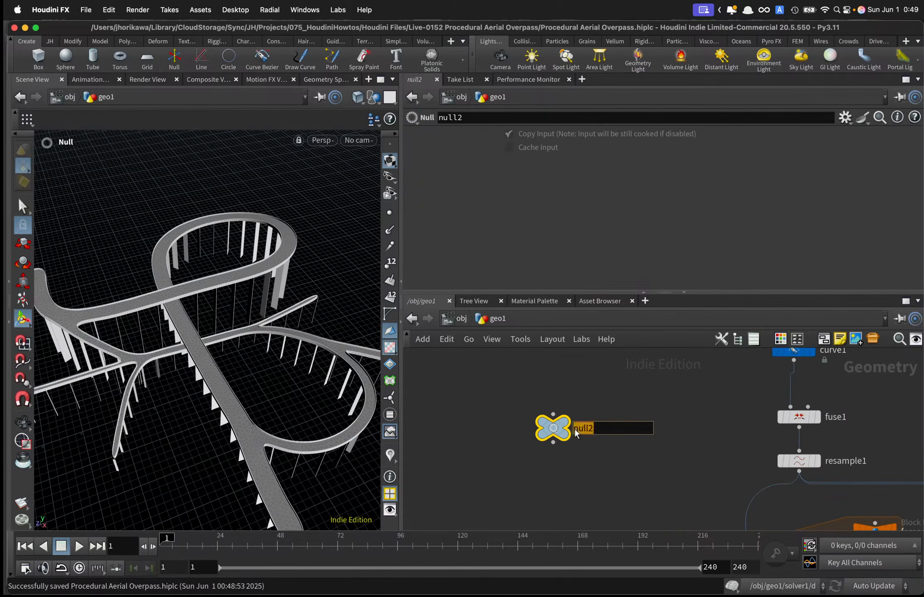
type("CONTROLLER")
key("Return")
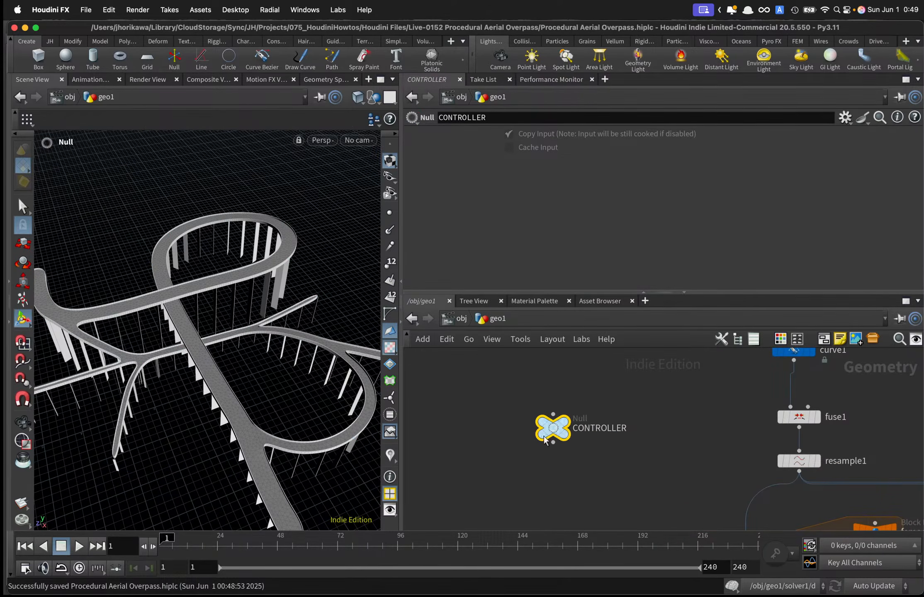
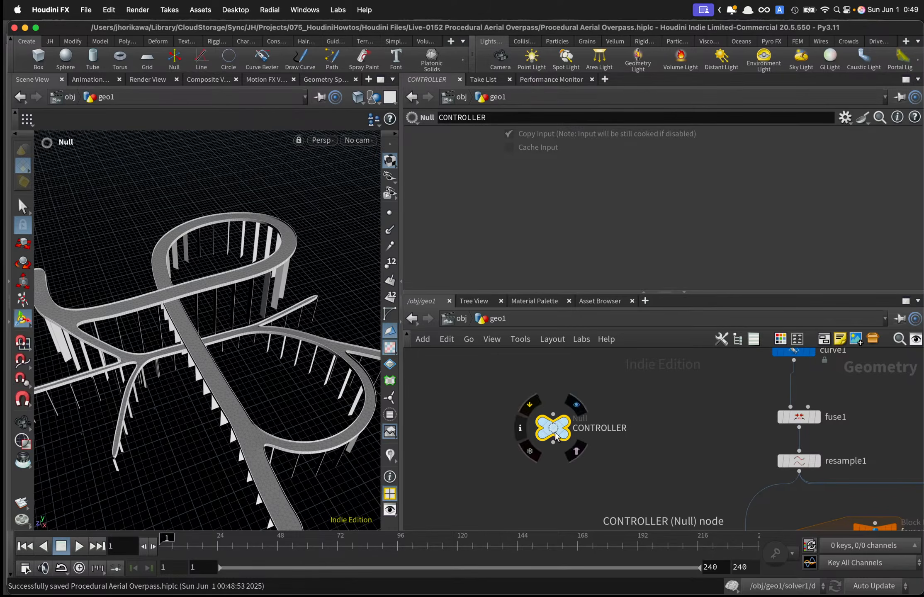
Color the CONTROLLER node blue like curve1 and save the scene.
key("c")
left_click(890, 513)
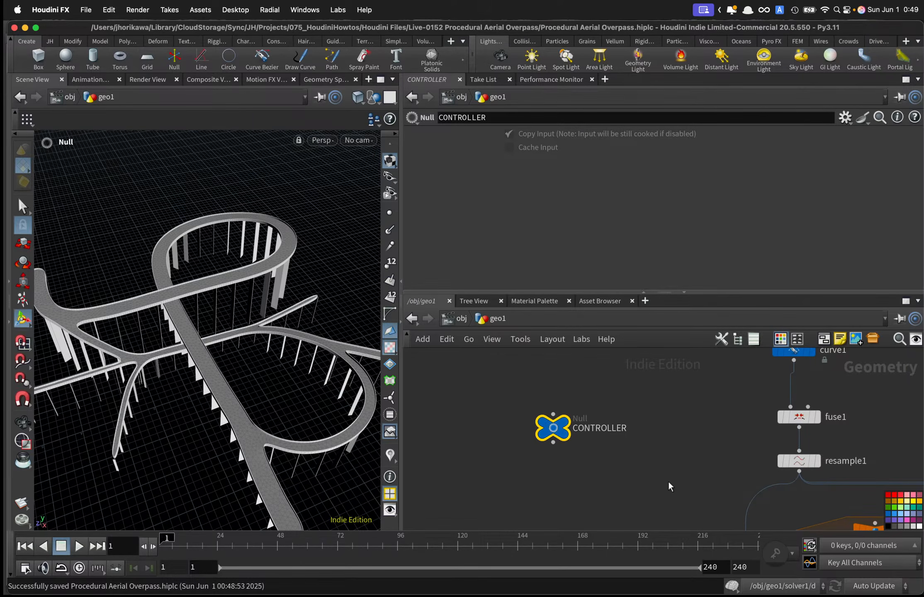
key("c")
key("super+s")
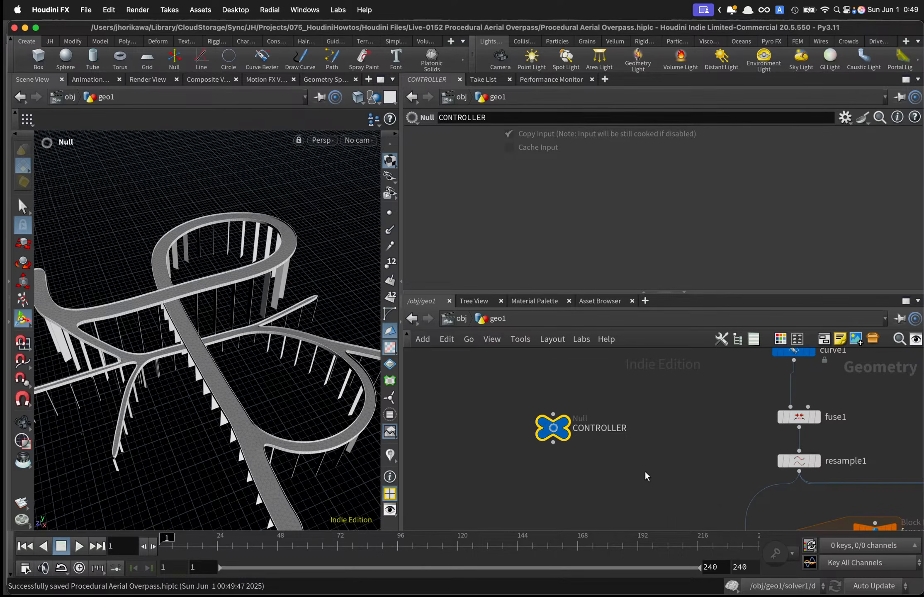
Shift the CONTROLLER node slightly within the empty area beside fuse1 and resample1, then save the scene.
scroll(614, 459, "up", 2)
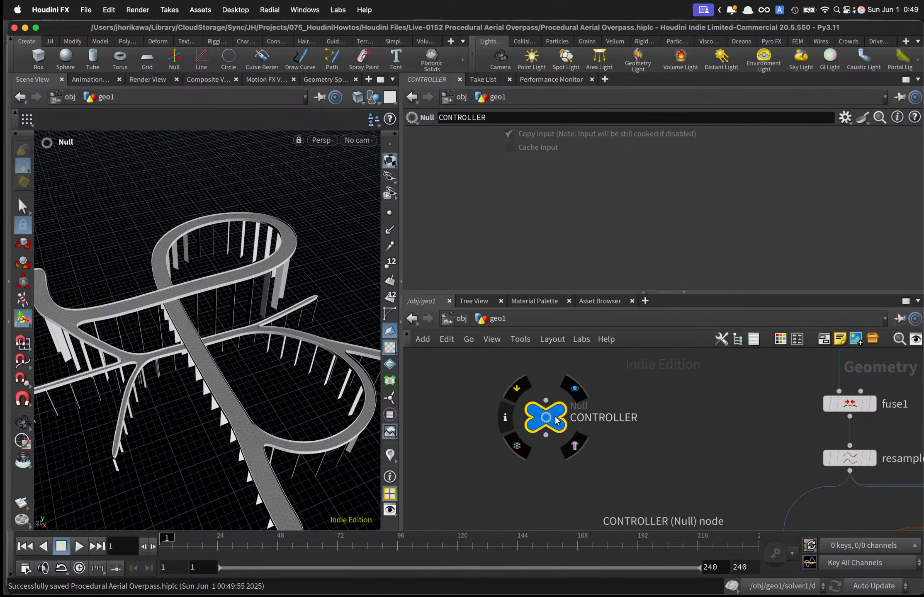
left_click_drag(546, 417, 566, 451)
key("super+s")
scroll(631, 460, "down", 2)
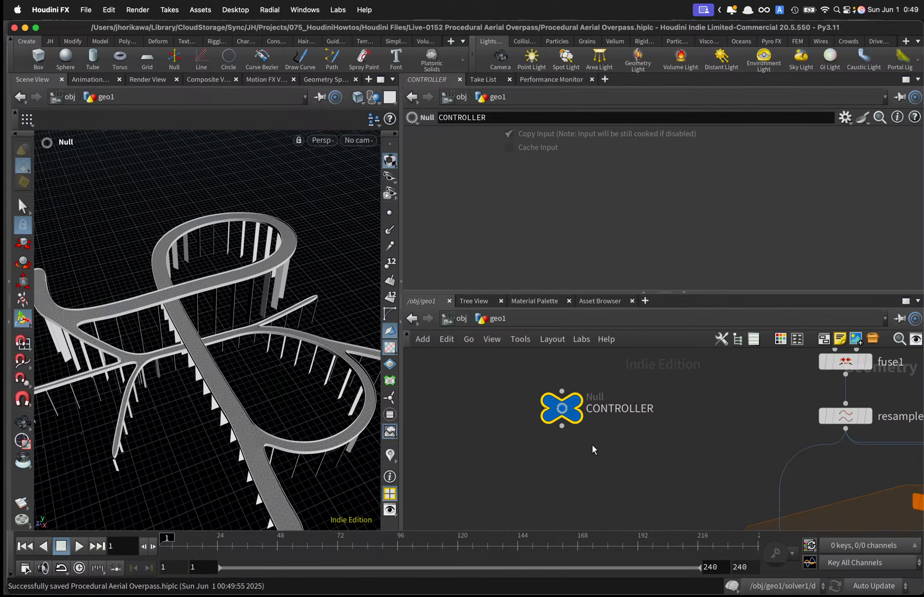
scroll(605, 439, "down", 2)
key("super+s")
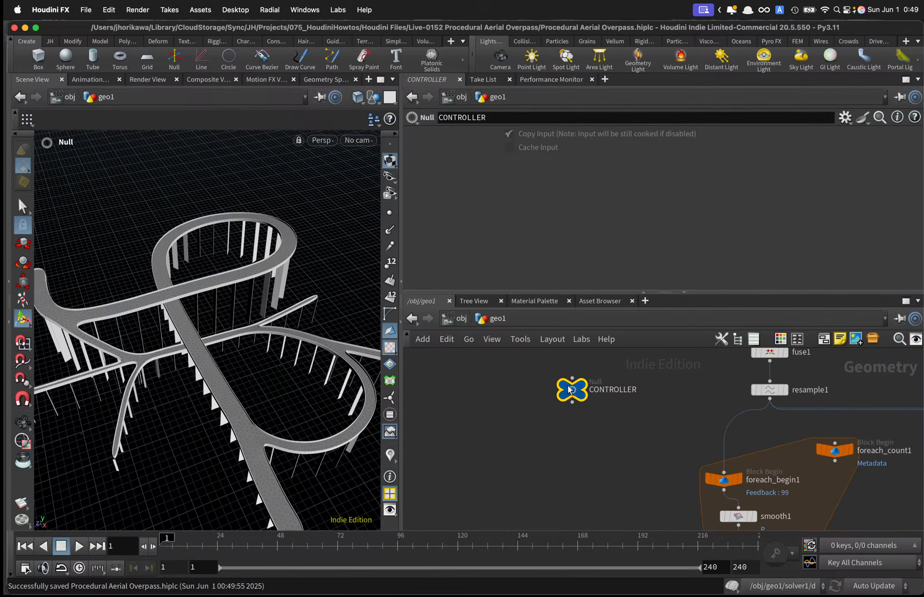
scroll(605, 420, "down", 2)
middle_click_drag(592, 395, 590, 423)
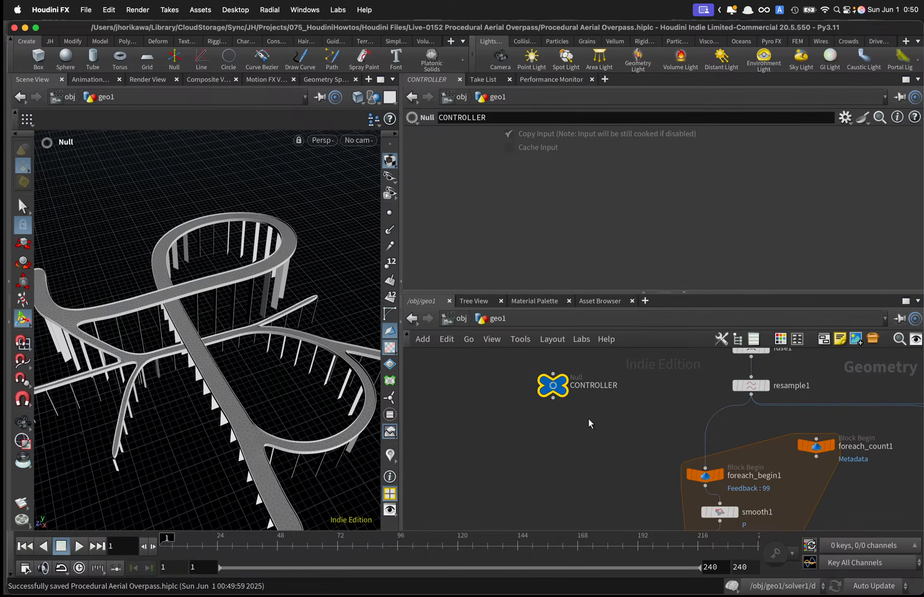
scroll(597, 420, "down", 2)
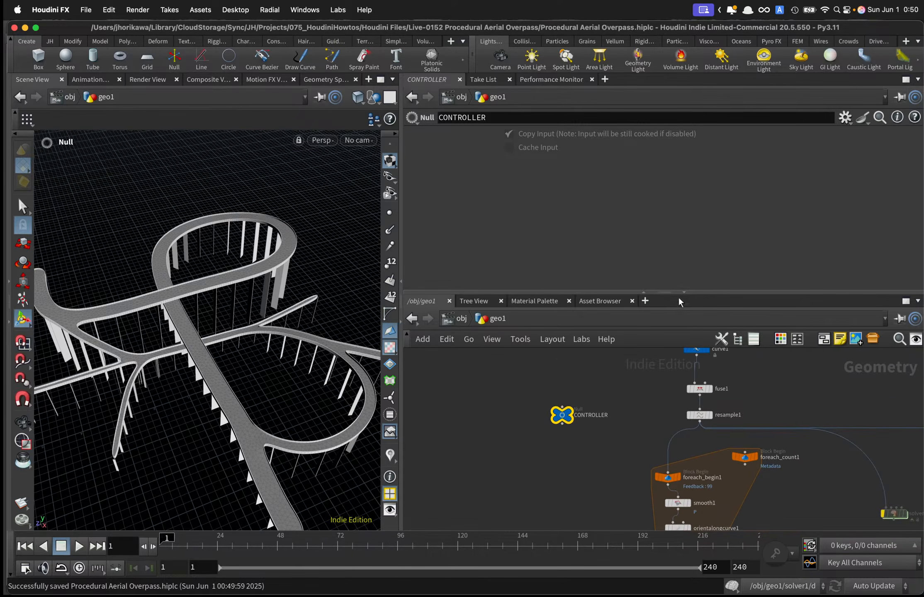
Make the network editor taller and the viewport wider, and move the CONTROLLER node slightly lower in the network.
left_click_drag(705, 292, 705, 261)
scroll(657, 378, "up", 2)
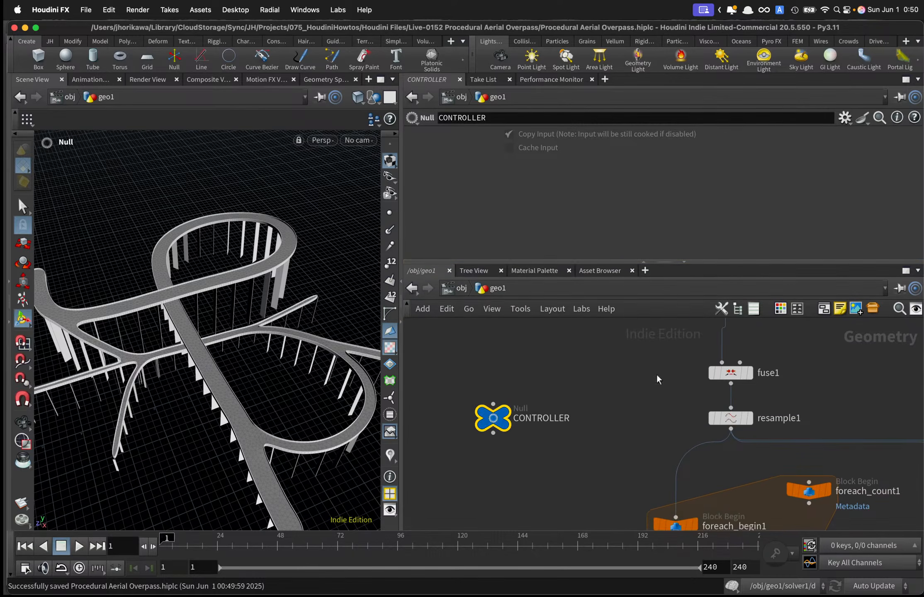
left_click_drag(539, 419, 539, 445)
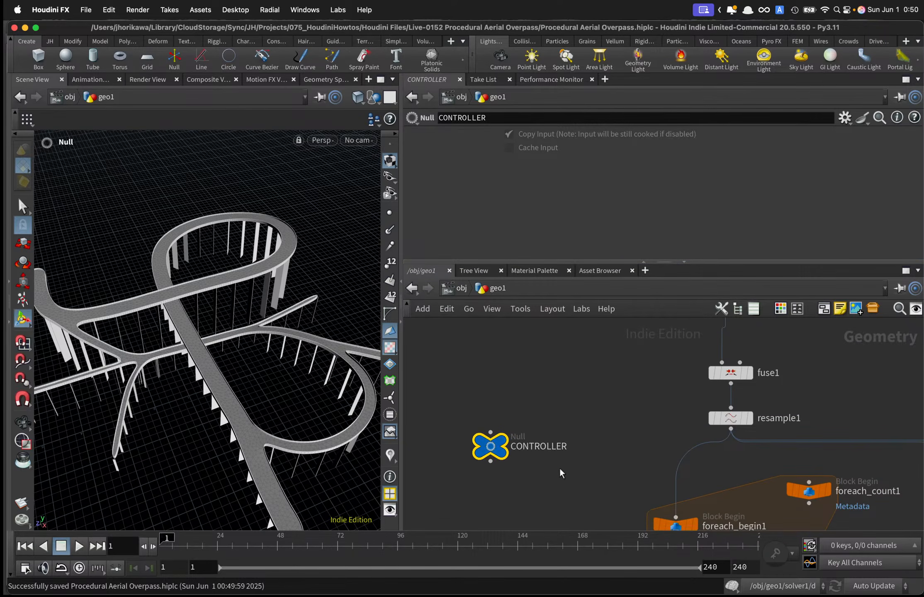
middle_click_drag(558, 466, 574, 449)
scroll(544, 439, "up", 1)
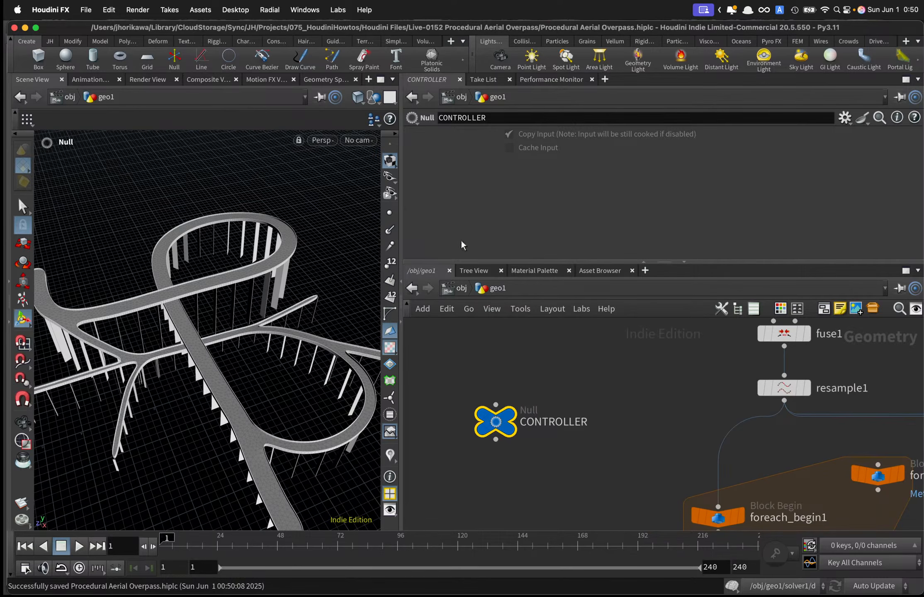
left_click_drag(405, 216, 474, 212)
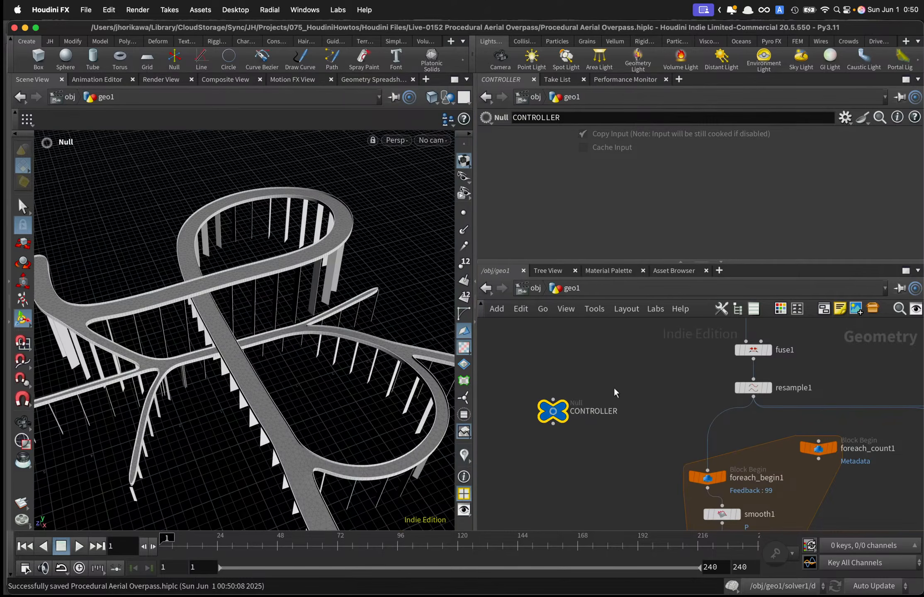
Examine the settings of fuse1 and resample1, in particular the resample segment Length.
scroll(594, 396, "down", 3)
scroll(705, 370, "up", 3)
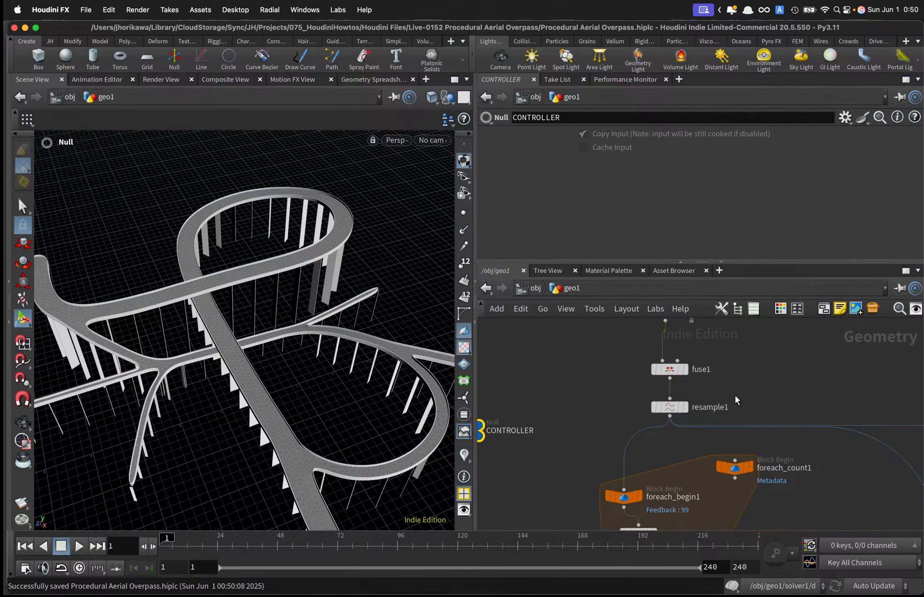
left_click(673, 369)
left_click(669, 406)
scroll(593, 232, "down", 3)
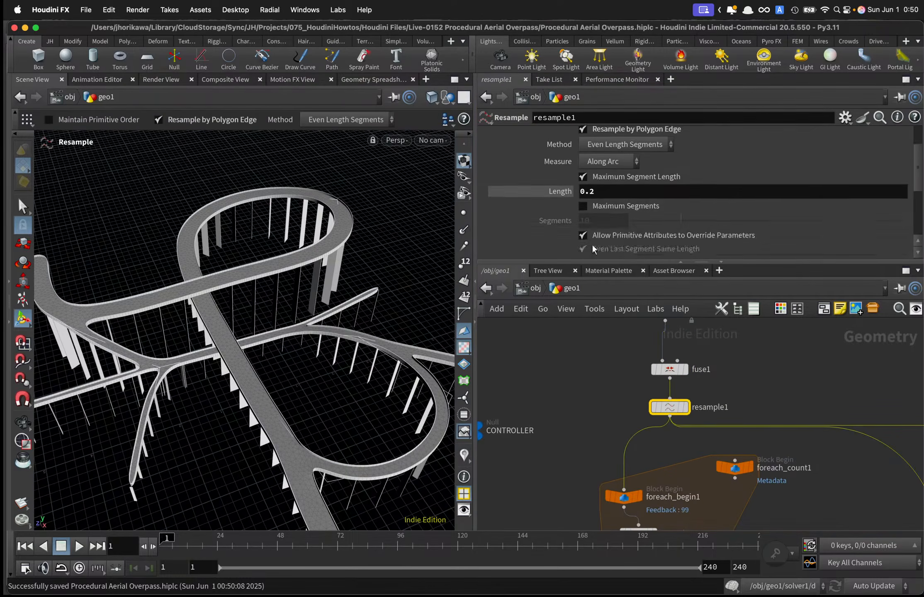
scroll(589, 238, "up", 2)
left_click_drag(604, 226, 570, 226)
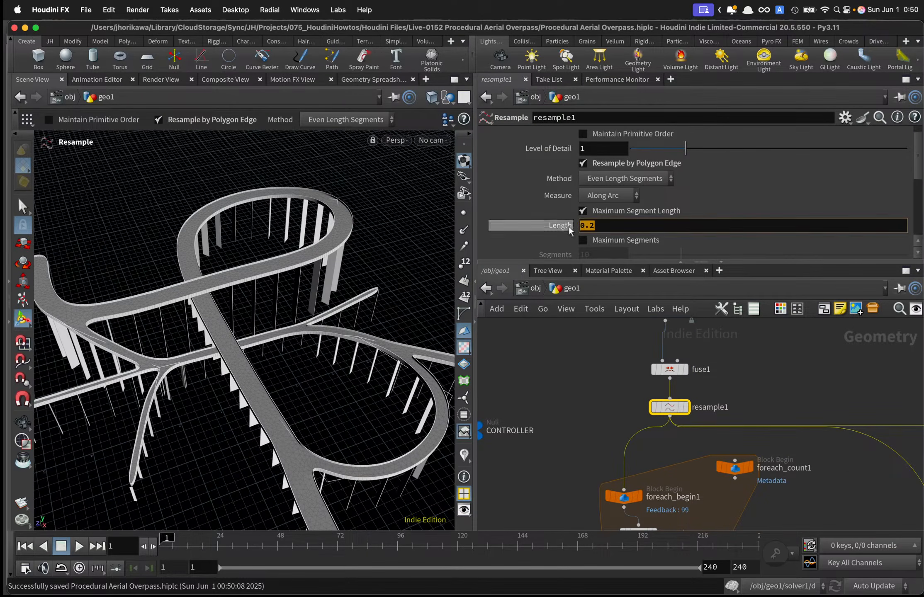
Open the Edit Parameter Interface window for the CONTROLLER node.
middle_click_drag(568, 415, 694, 405)
left_click(596, 418)
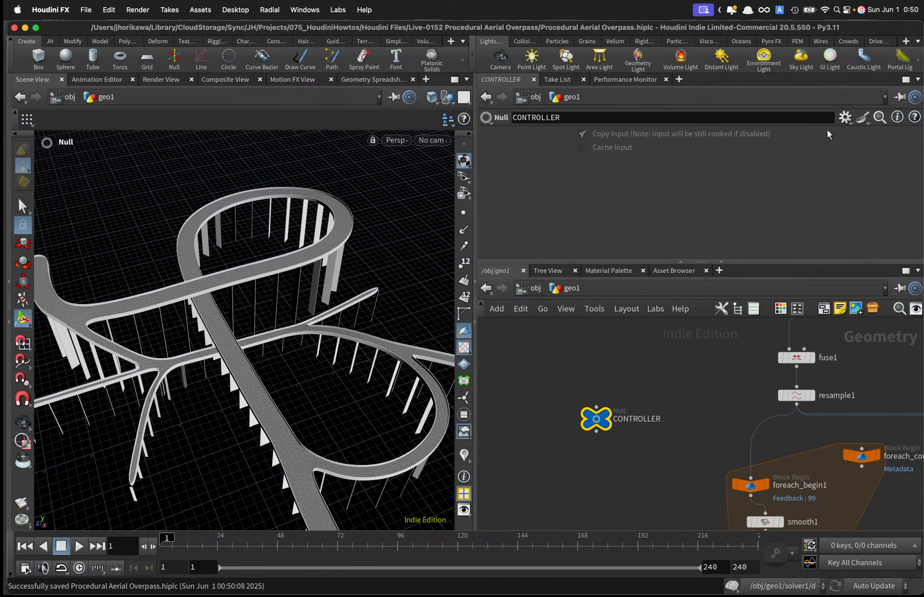
left_click(845, 117)
left_click(734, 132)
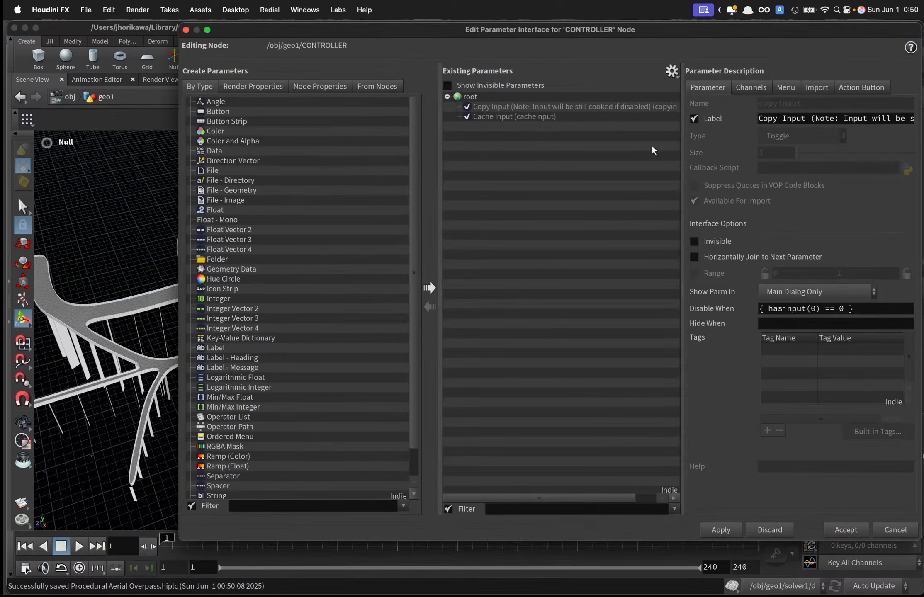
left_click(670, 74)
left_click(708, 103)
Add resample1's Length parameter to CONTROLLER's existing parameters, placing it under root.
left_click_drag(737, 48, 409, 173)
left_click(796, 394)
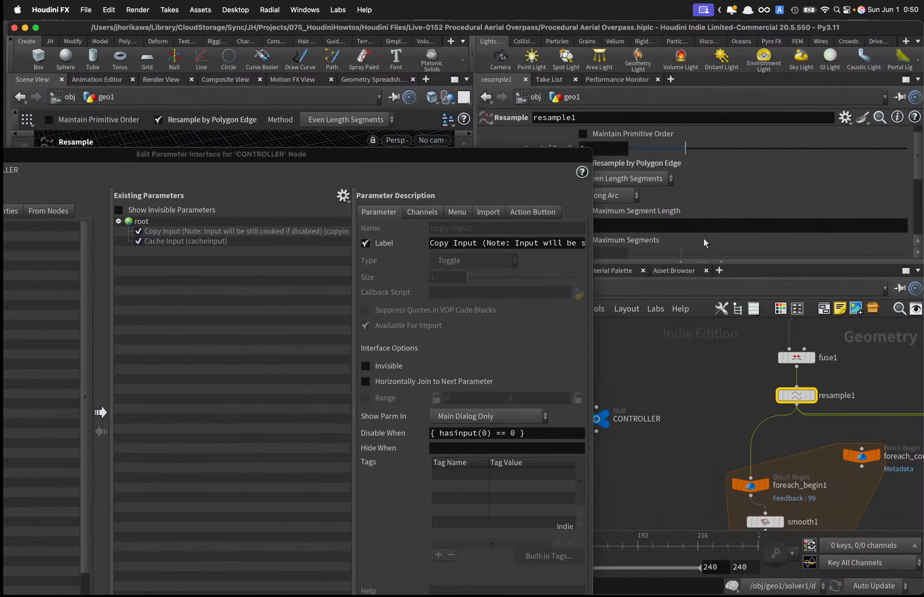
left_click_drag(534, 163, 618, 231)
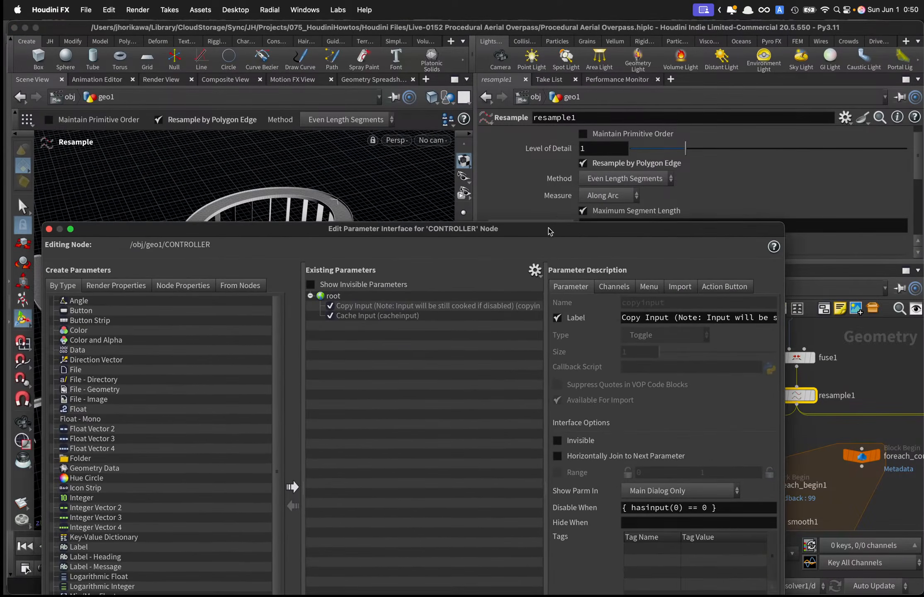
left_click_drag(549, 231, 373, 331)
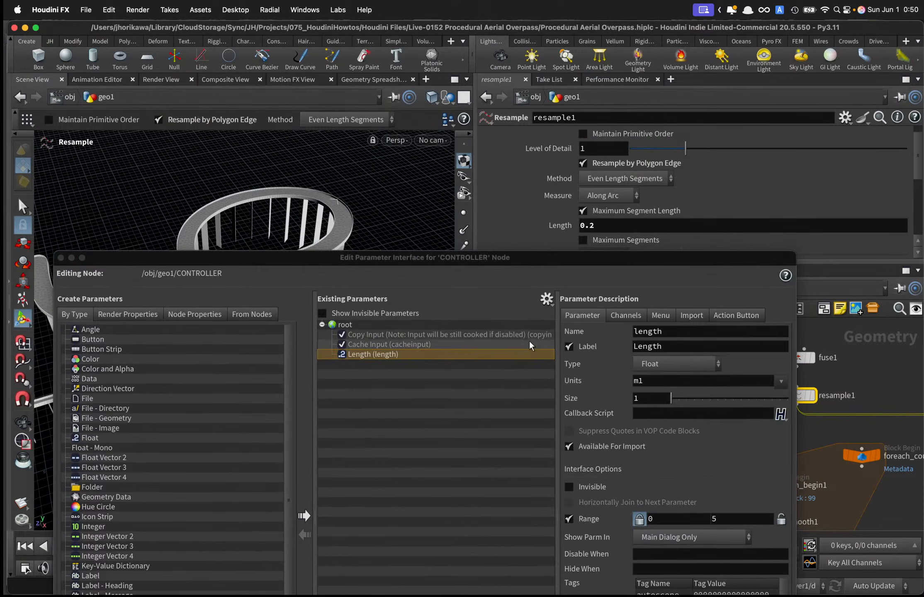
Name CONTROLLER's new Length parameter curve_div_res and label it "curve div res".
double_click(646, 331)
type("curve")
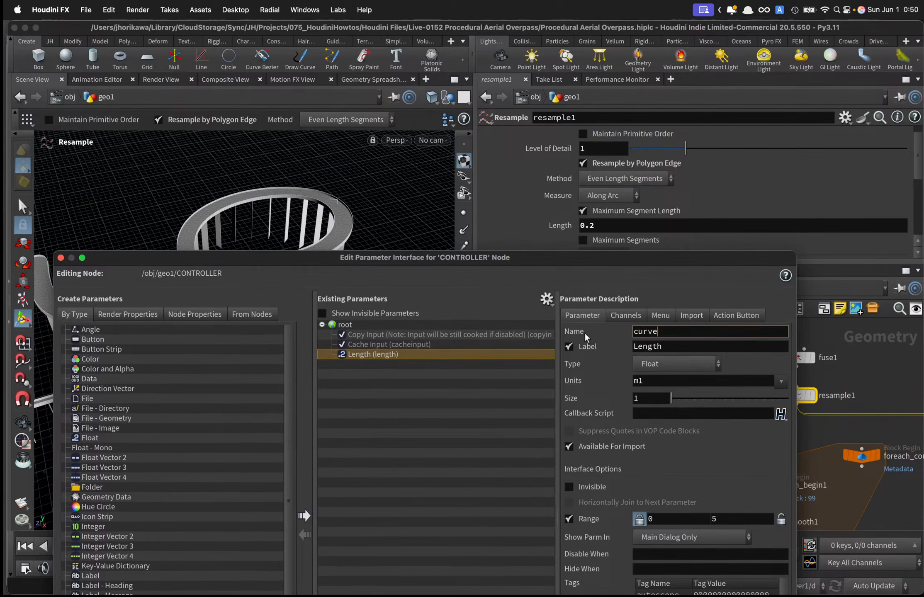
type("_res")
key("Tab")
type("curve")
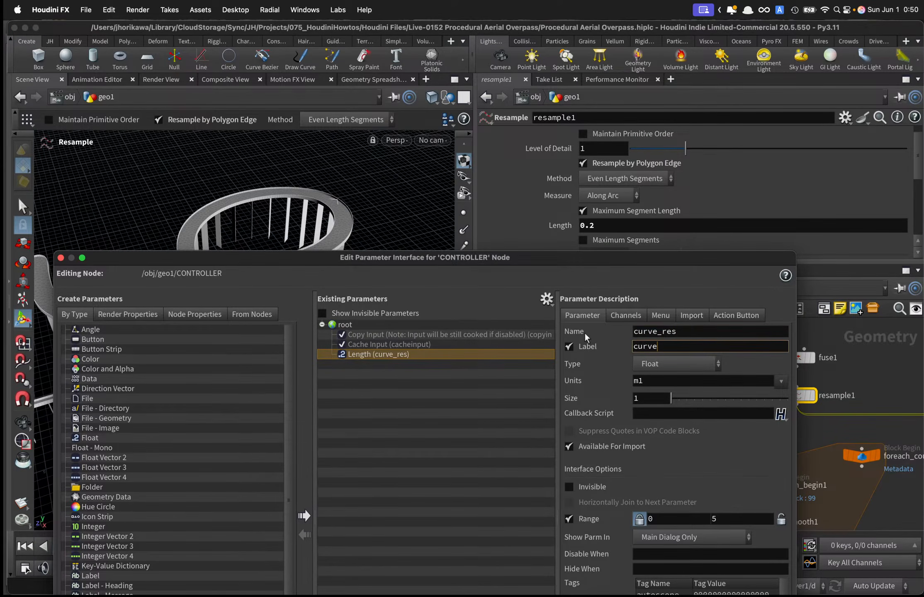
type(" div res")
key("Return")
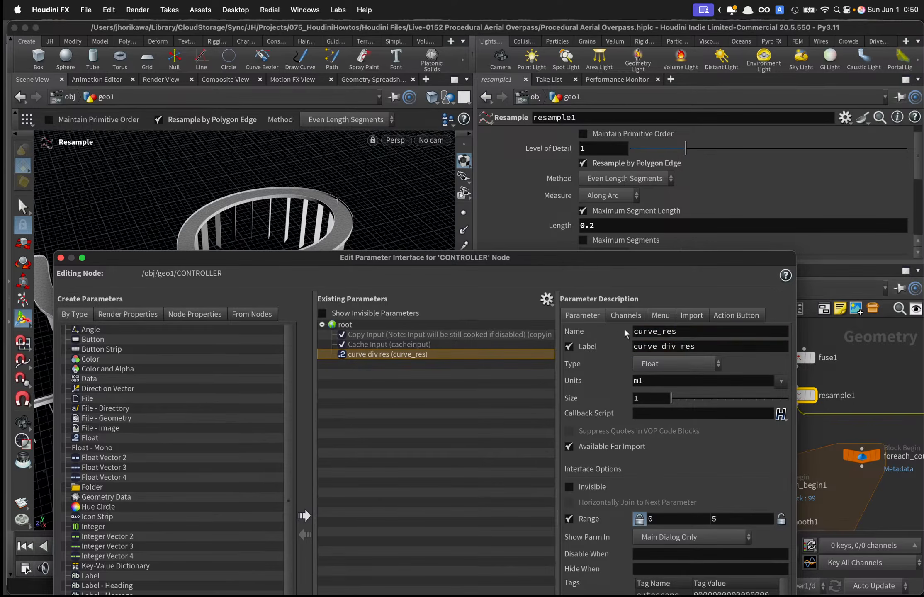
left_click(661, 331)
type("div_")
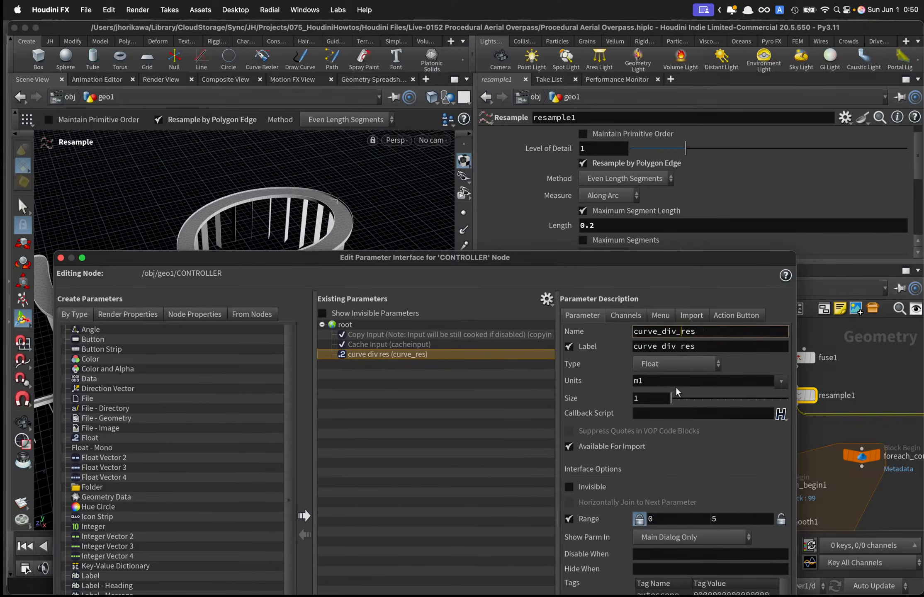
key("Return")
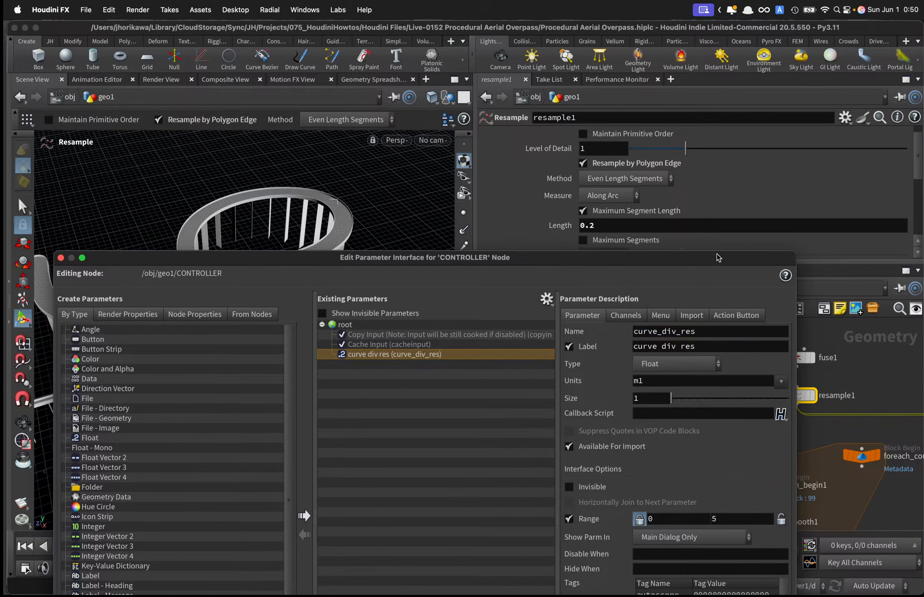
Add the Iterations parameter of foreach_end1 to CONTROLLER's existing parameters below curve div res.
left_click_drag(719, 258, 352, 95)
scroll(696, 464, "down", 3)
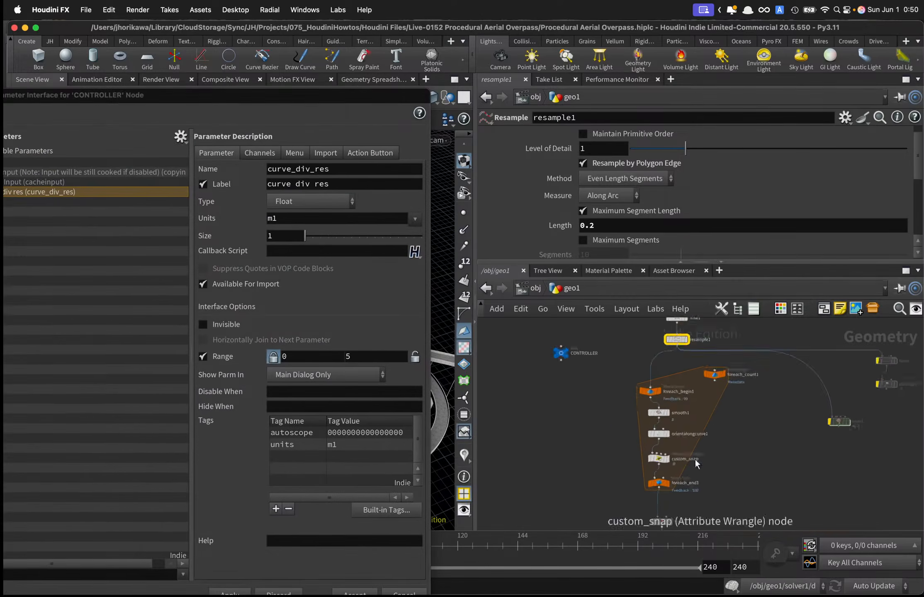
scroll(700, 477, "up", 3)
left_click(636, 481)
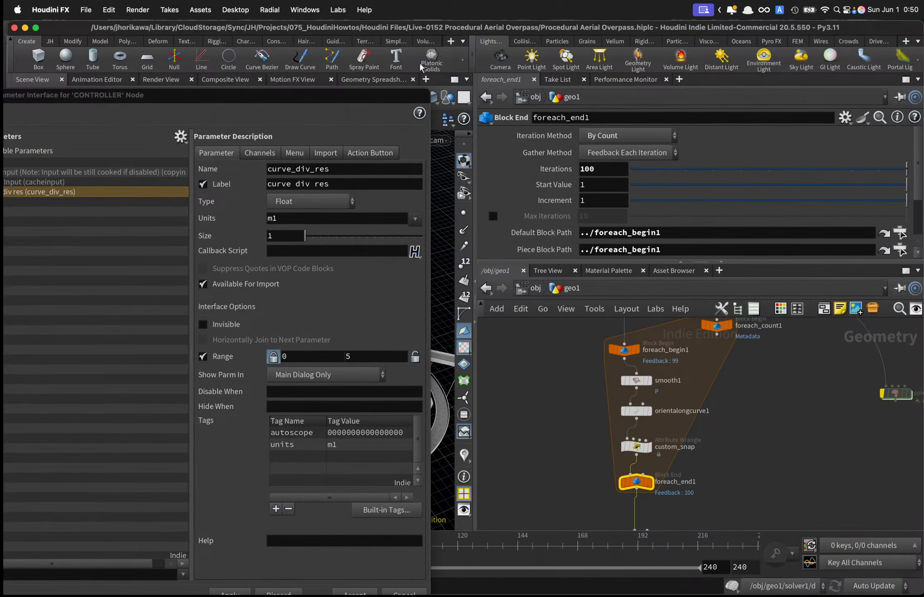
left_click_drag(370, 94, 467, 89)
left_click_drag(538, 168, 212, 233)
Name CONTROLLER's new Iterations parameter smoothing_iterations and label it "smoothing iterations".
double_click(426, 166)
type("smoothing_iterations")
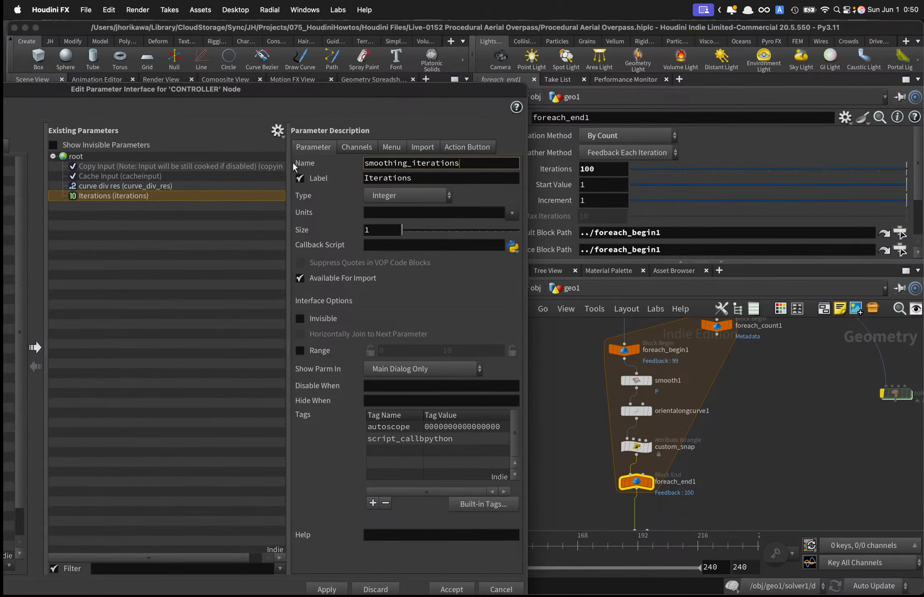
key("Tab")
type("m")
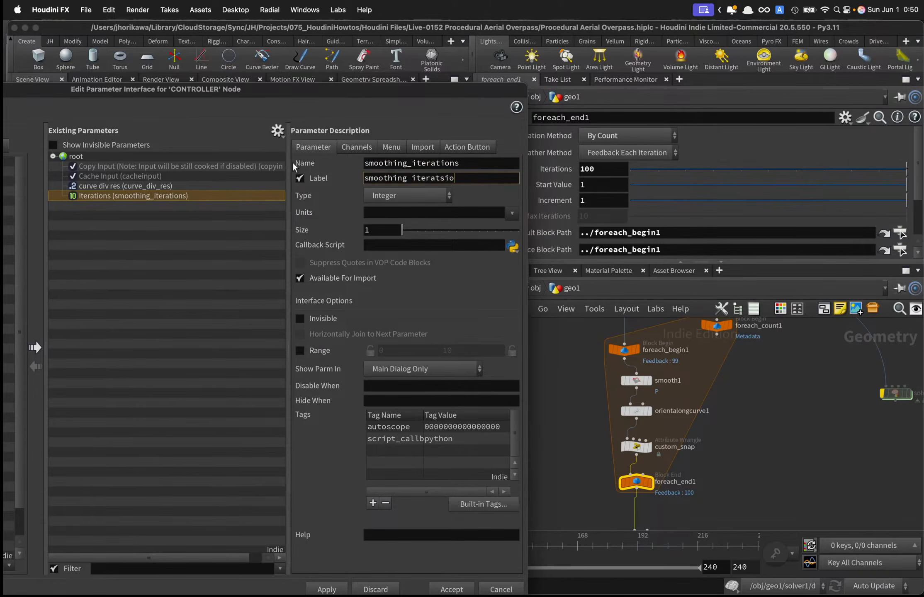
key("Return")
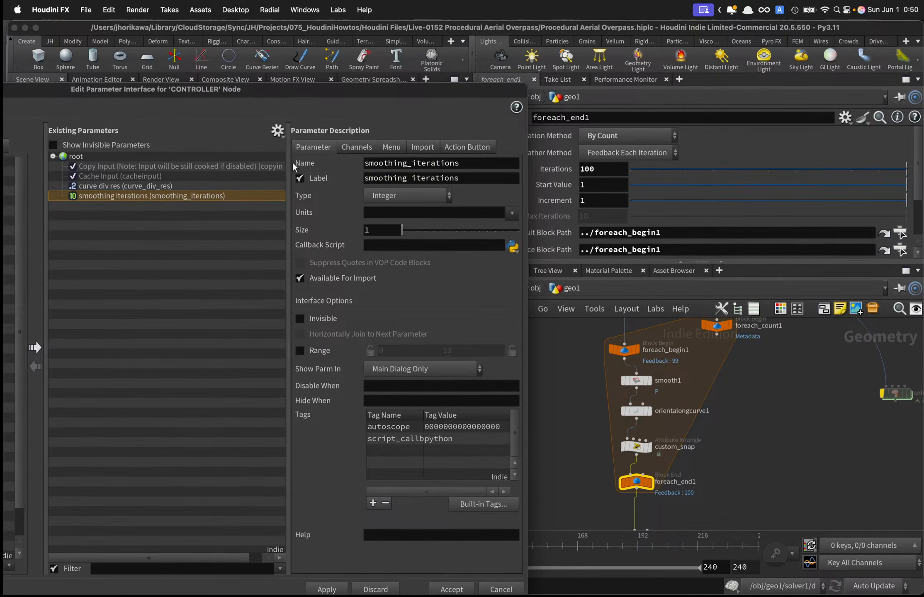
Enable a range of 0 to 1000 for smoothing_iterations and apply the parameter interface changes.
left_click(299, 351)
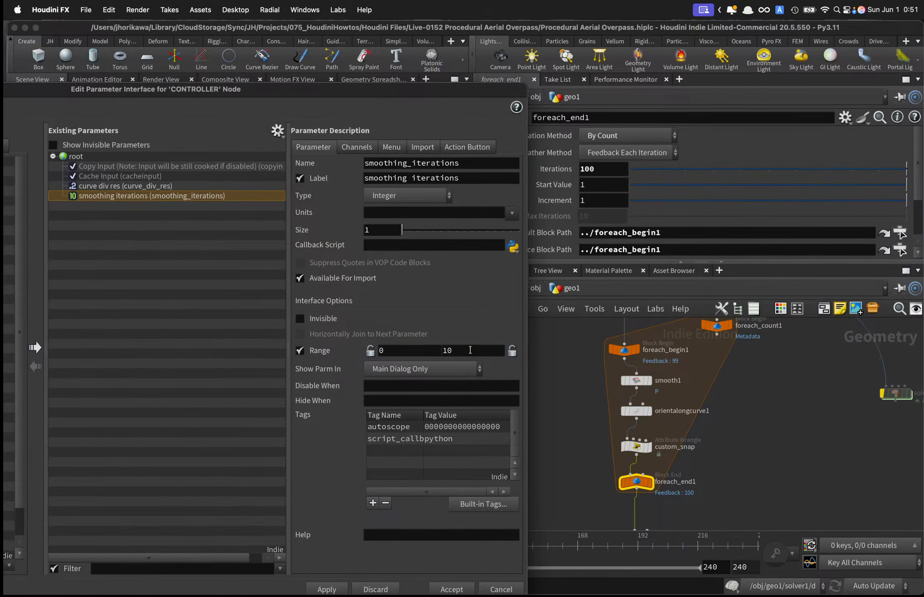
left_click(470, 351)
key("Return")
left_click(326, 589)
Examine fuse3, resample2, measure1 and the two attribpromote nodes for parameters worth exposing on CONTROLLER.
scroll(664, 443, "down", 6)
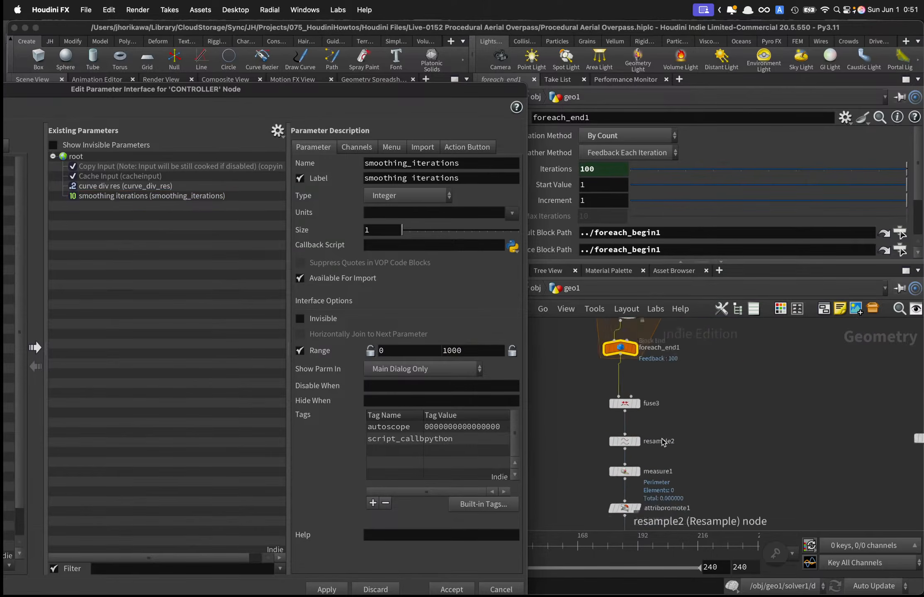
scroll(663, 439, "up", 2)
middle_click_drag(662, 439, 670, 384)
left_click(630, 342)
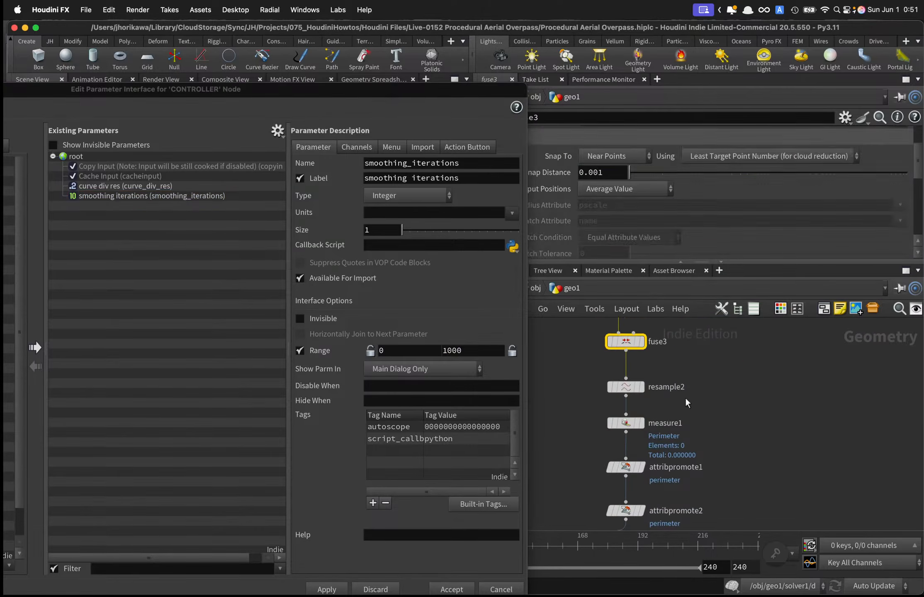
left_click(630, 388)
middle_click_drag(694, 434, 696, 371)
left_click_drag(683, 375, 635, 357)
middle_click_drag(692, 418, 707, 354)
left_click_drag(687, 363, 661, 344)
left_click_drag(668, 411, 640, 384)
middle_click_drag(677, 435, 697, 373)
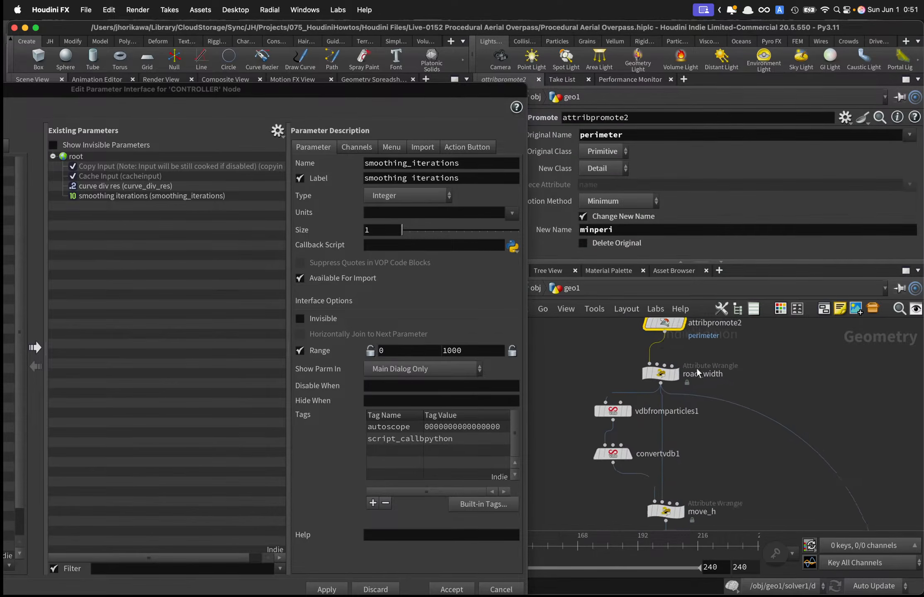
Add the Slen parameter of the road_width wrangle to CONTROLLER's existing parameters below smoothing iterations.
scroll(695, 375, "up", 2)
left_click_drag(685, 416, 648, 359)
left_click_drag(732, 350, 640, 382)
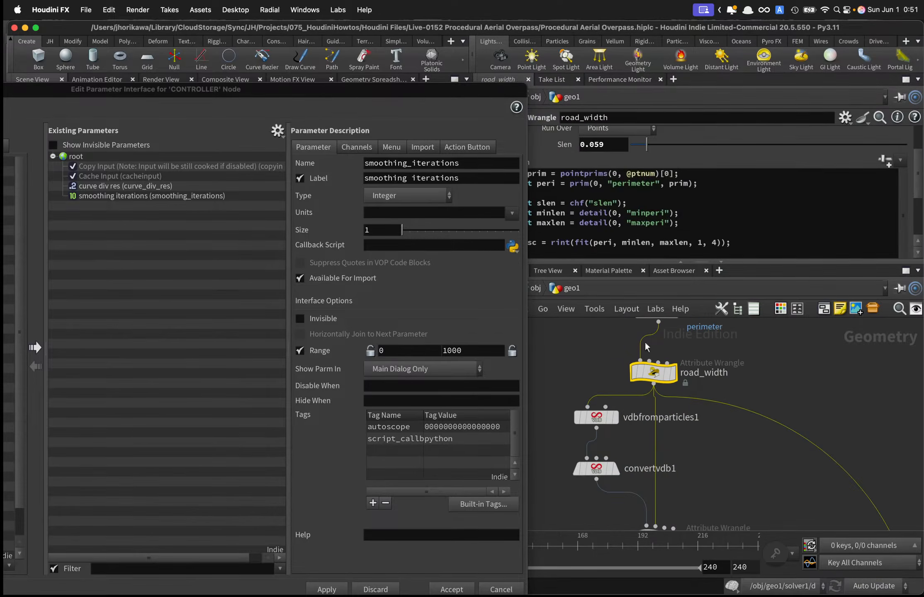
left_click_drag(564, 144, 189, 271)
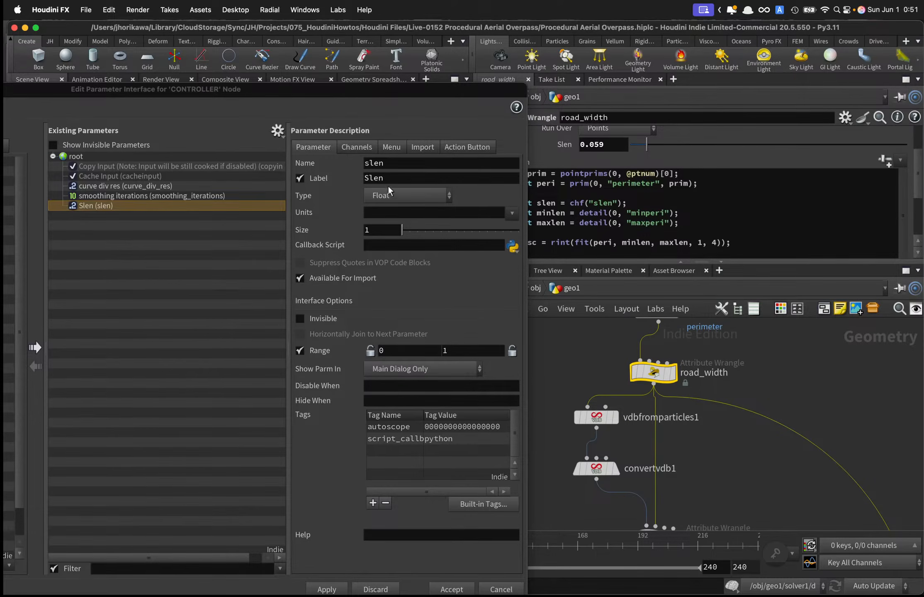
Name CONTROLLER's new Slen parameter single_road_width and label it "single road width".
double_click(413, 163)
type("road_wi")
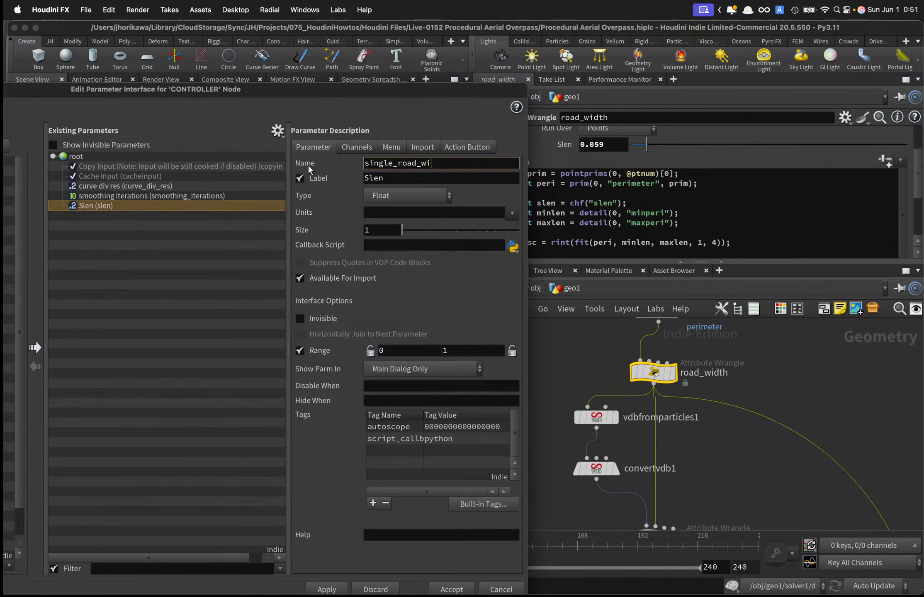
type("dth")
key("Tab")
type("single ")
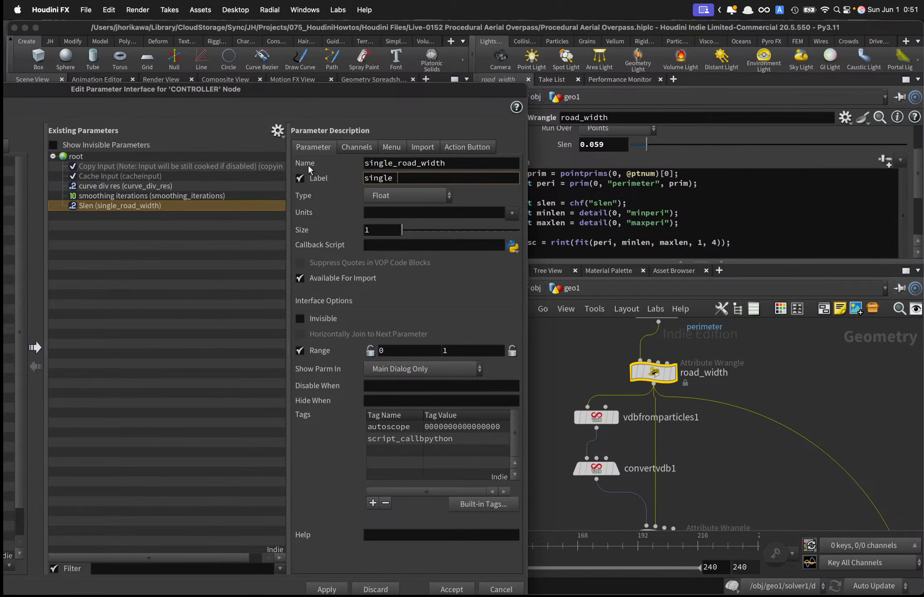
type("road width")
key("Return")
Replace the fit maximum of 4 in the road_width wrangle with chi("maxroad"), create its parameter and set it to 5.
left_click(713, 243)
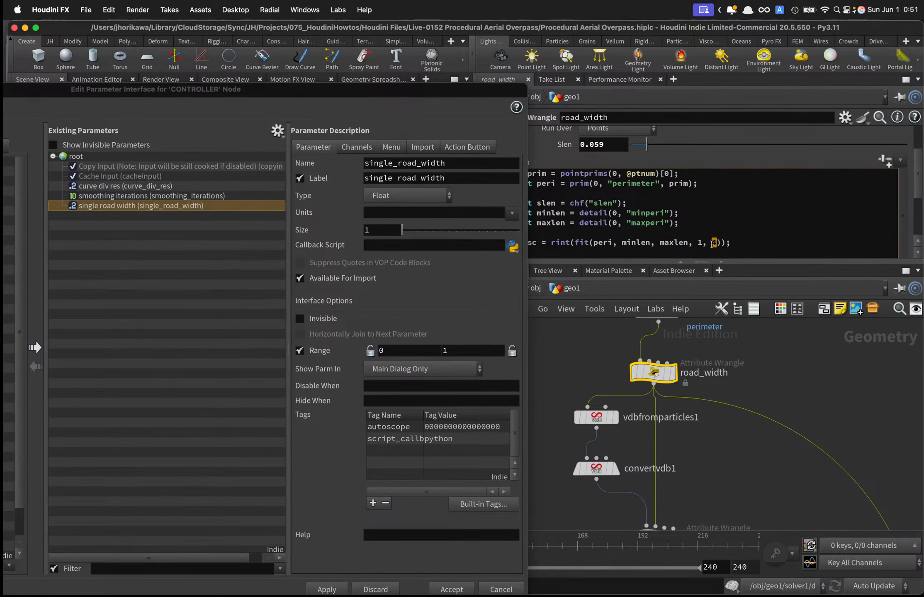
type("chi('\"maxroad")
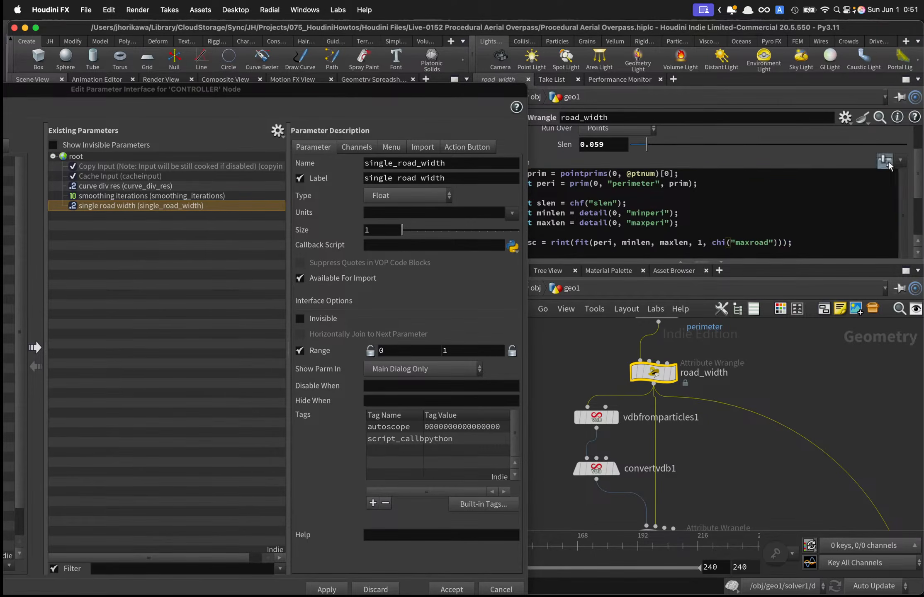
left_click(886, 160)
left_click_drag(648, 224, 765, 224)
Add Maxroad to CONTROLLER's existing parameters, name it max_road_width_mult and label it "max road width mult".
left_click_drag(571, 228, 191, 245)
left_click(323, 164)
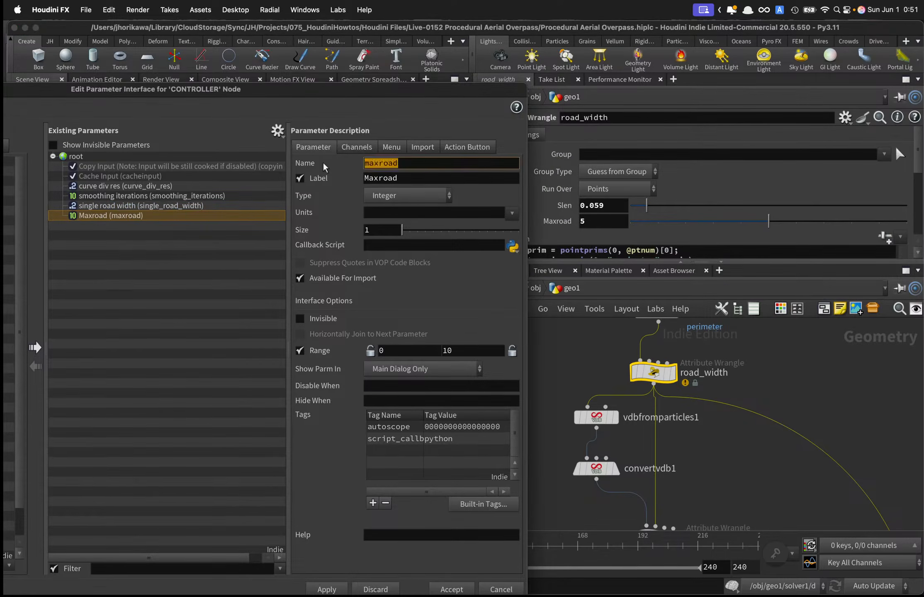
type("max_road_")
type("width_mult")
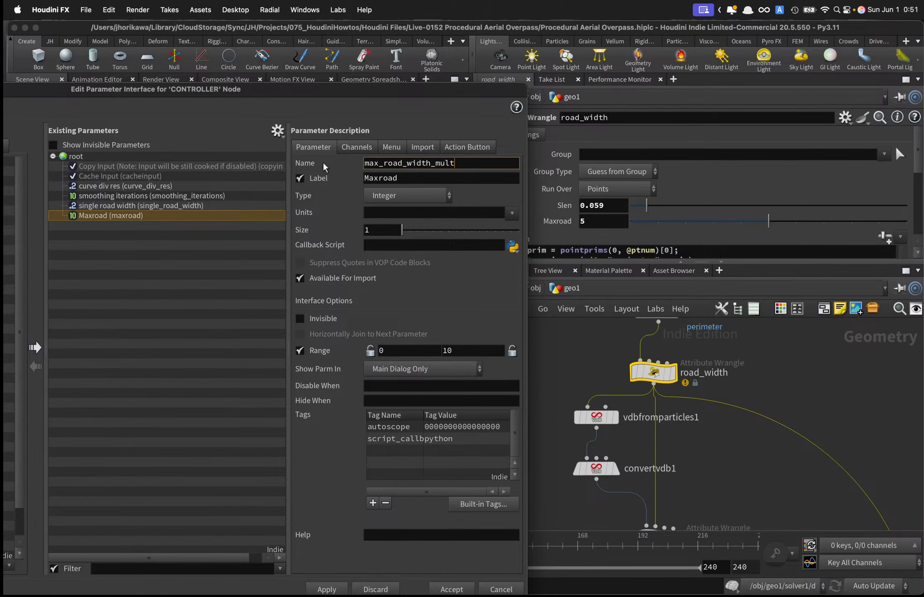
key("Return")
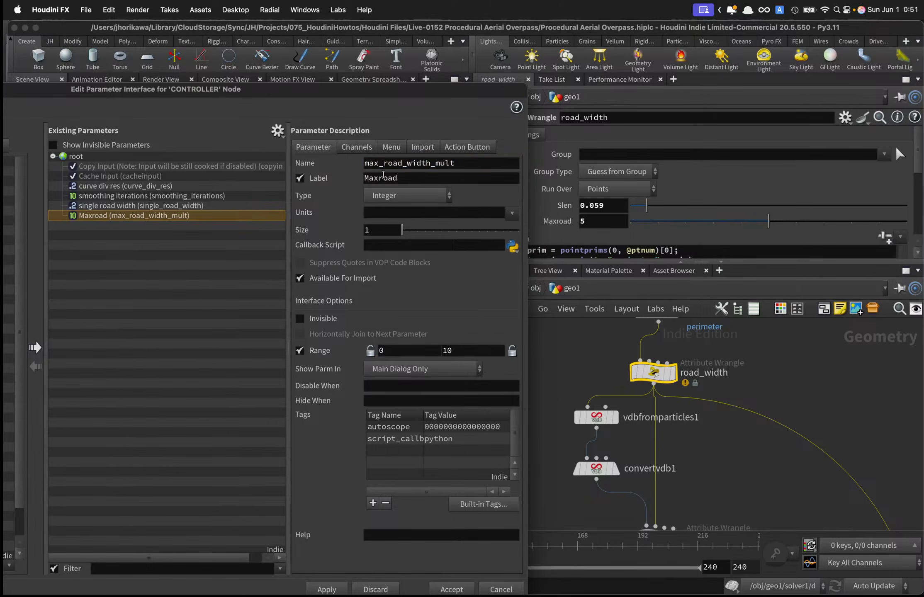
double_click(383, 178)
type("max")
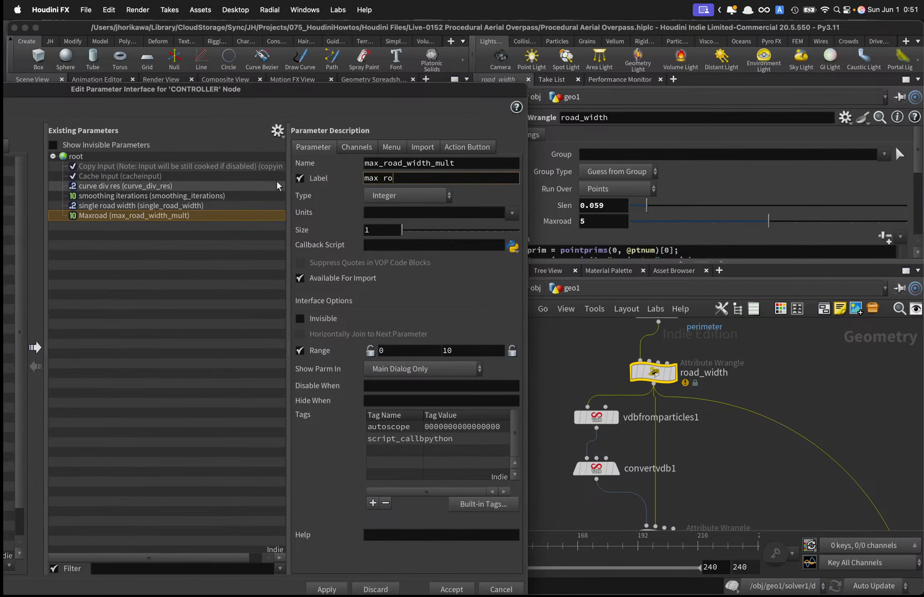
type(" road width mult")
key("Return")
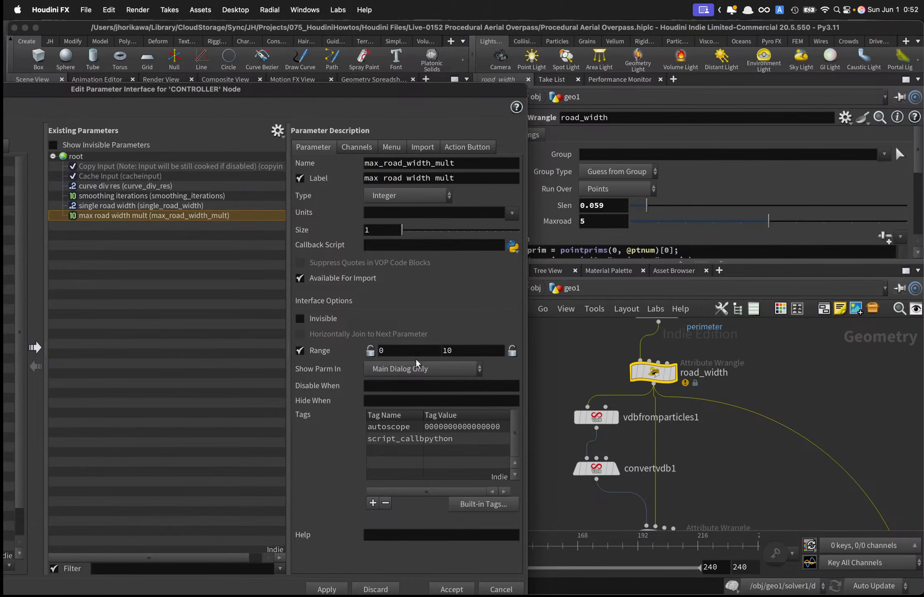
Set the range minimum of max_road_width_mult to 1 and apply the parameter interface changes.
left_click_drag(394, 352, 341, 352)
key("Return")
left_click(326, 589)
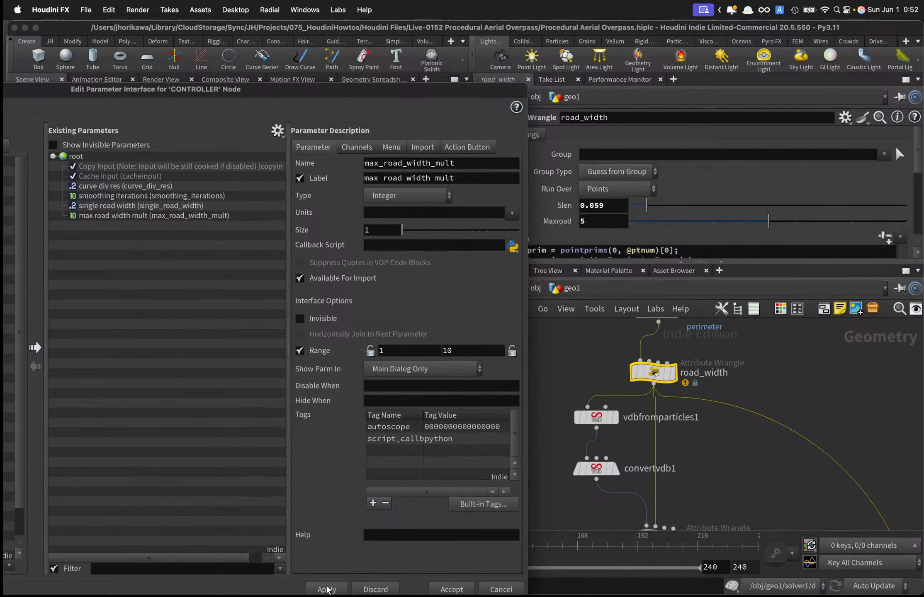
Examine the nodes from vdbfromparticles1 down through move_h to remesh1 for parameters worth exposing on CONTROLLER.
scroll(741, 409, "down", 3)
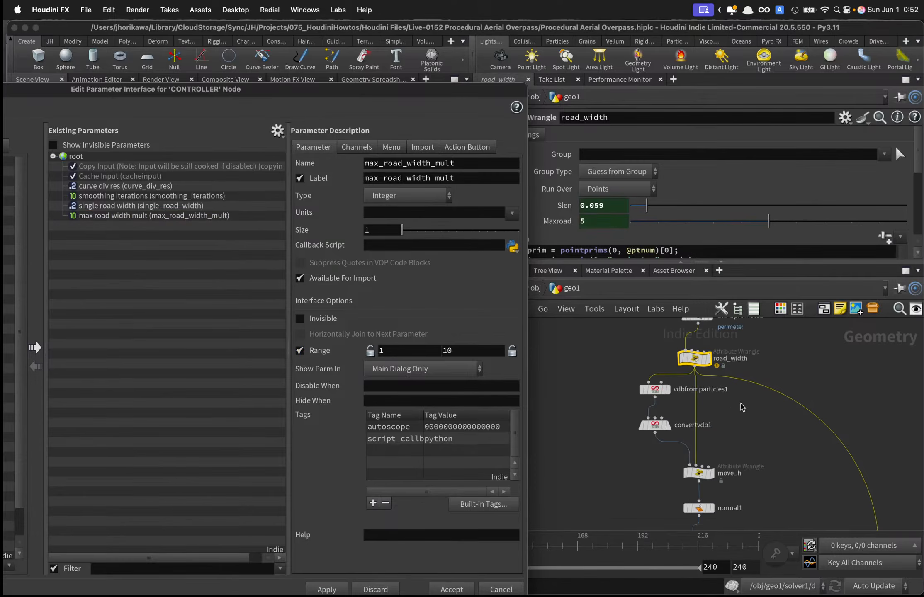
scroll(742, 408, "down", 2)
left_click(663, 354)
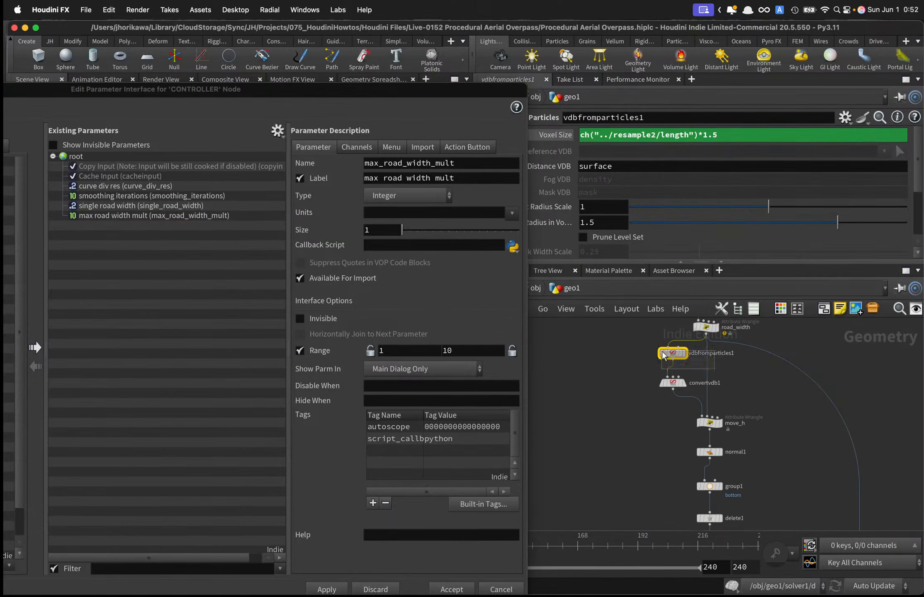
left_click(672, 382)
scroll(670, 378, "down", 2)
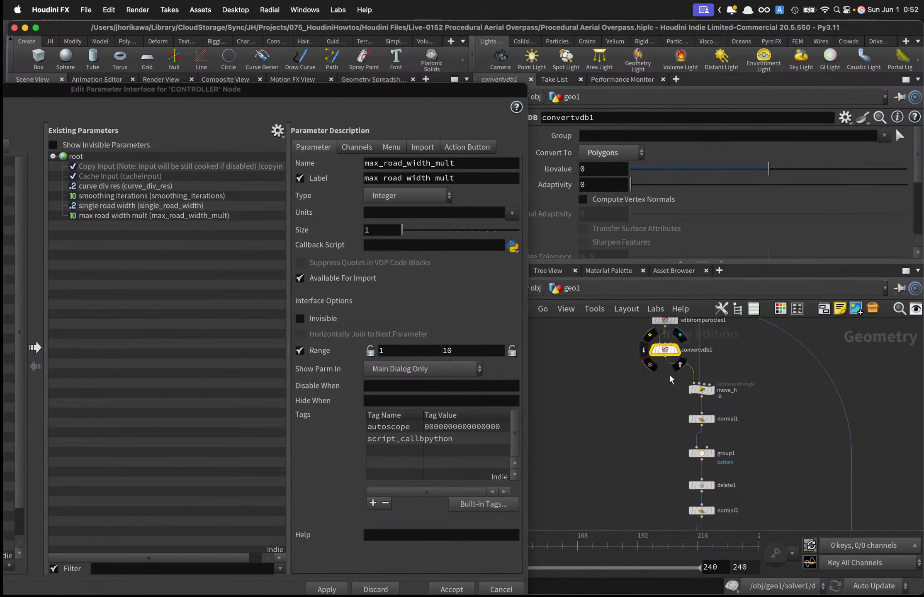
scroll(671, 379, "up", 1)
left_click(696, 390)
scroll(679, 378, "up", 2)
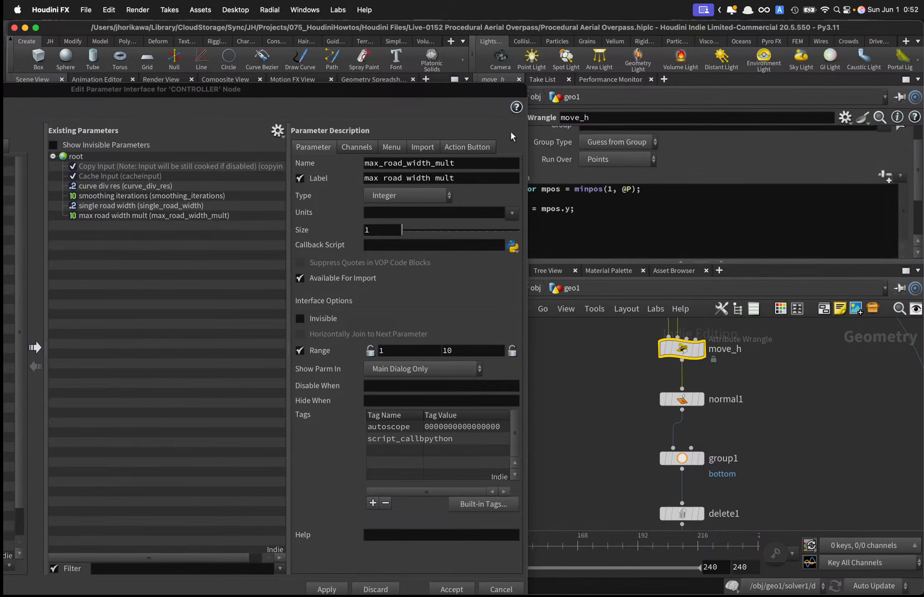
left_click_drag(495, 92, 418, 88)
left_click(677, 395)
middle_click_drag(731, 453, 715, 382)
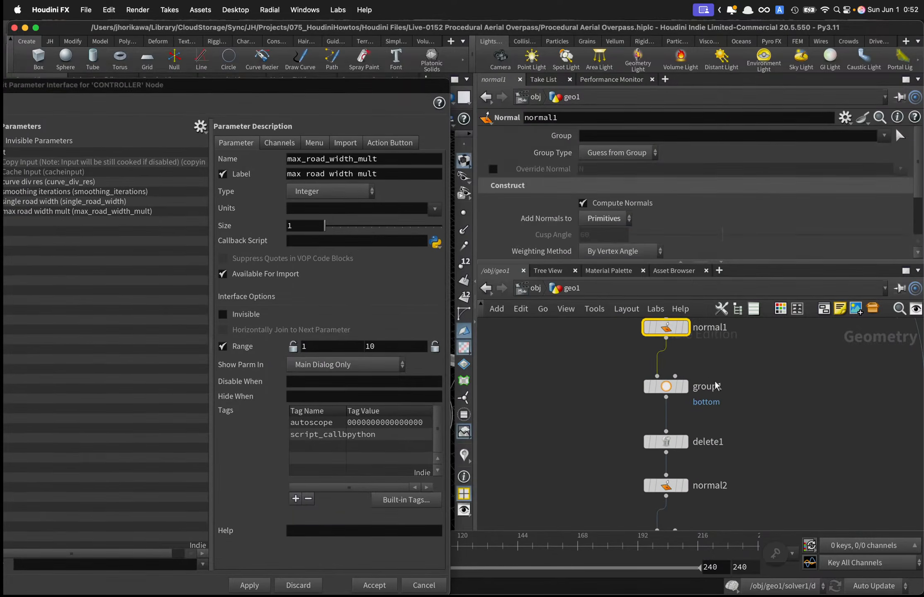
key("Down")
key("Down")
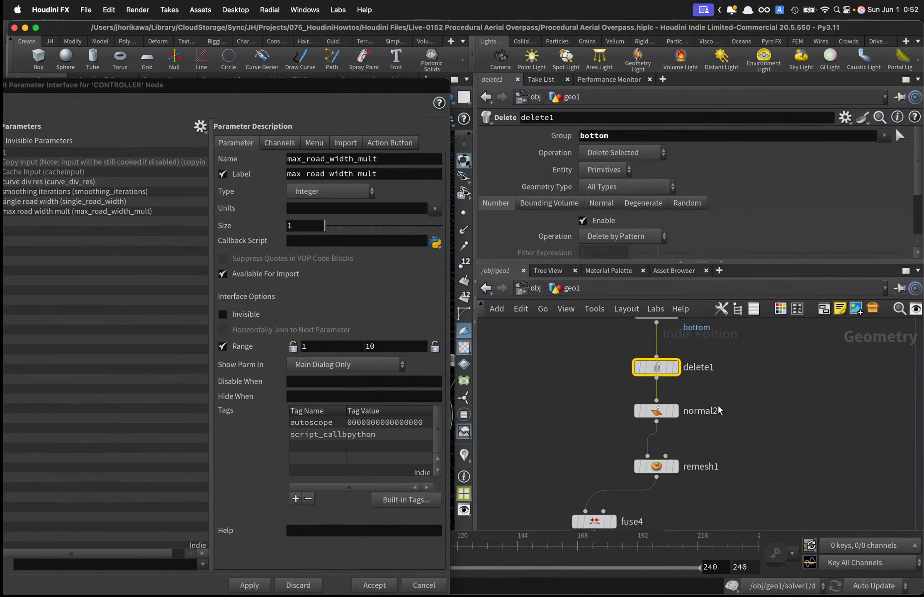
key("Down")
key("Down")
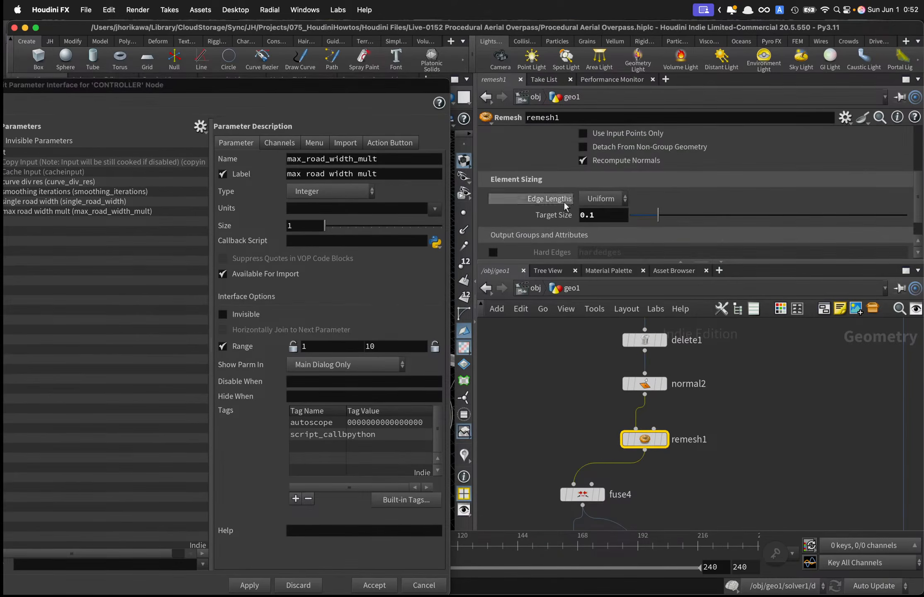
Add remesh1's Target Size to CONTROLLER's existing parameters, name it remesh_size and label it "remesh size".
left_click_drag(564, 207, 146, 274)
left_click(330, 158)
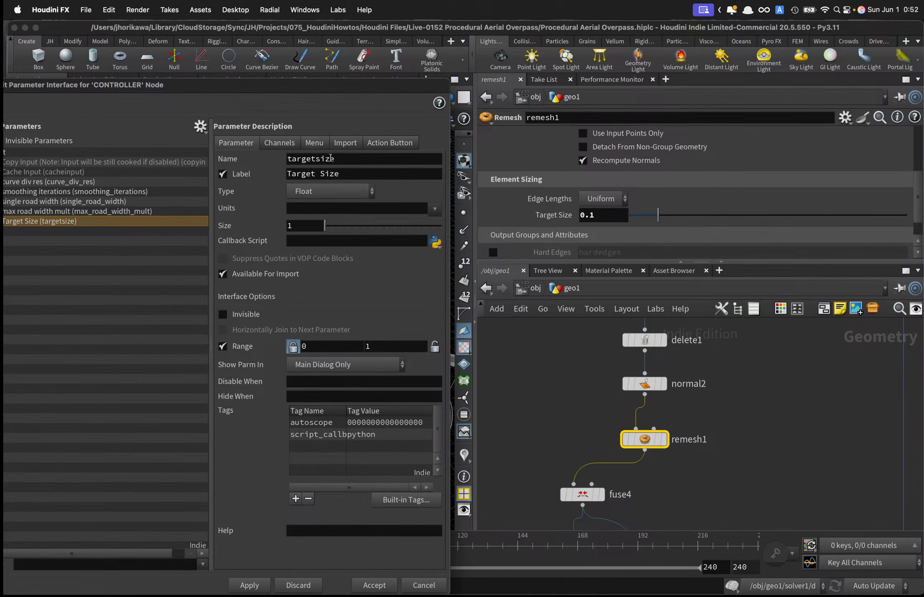
left_click_drag(330, 158, 223, 163)
type("remesh_")
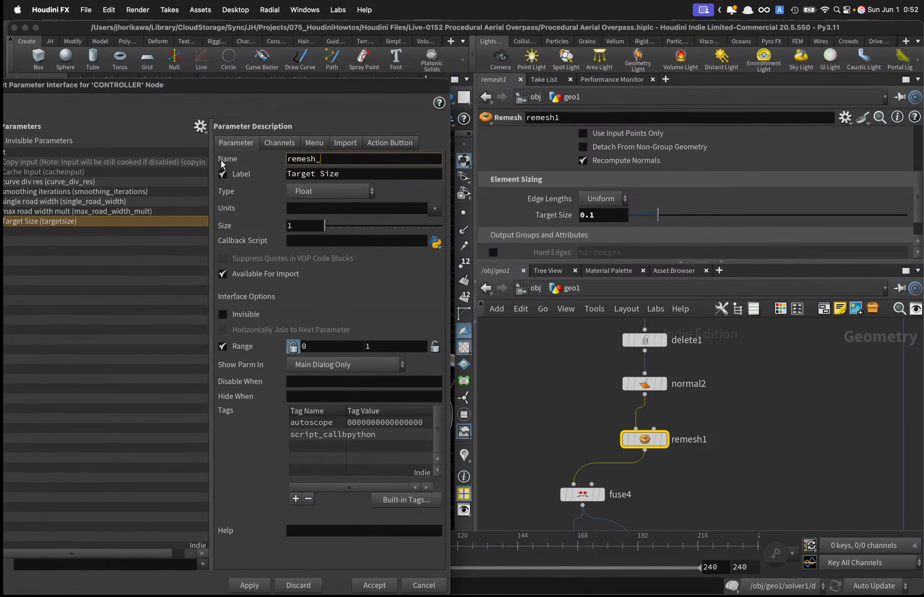
type("size")
key("Tab")
type("remesh ")
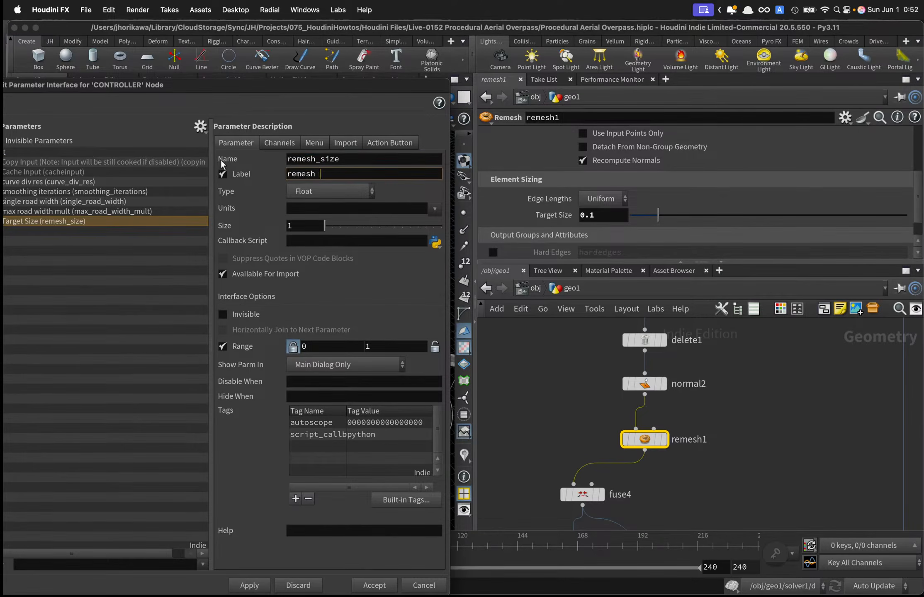
type("size")
Examine fuse4, polypath1 and the smooth_outline wrangle for parameters worth exposing on CONTROLLER.
scroll(595, 367, "down", 3)
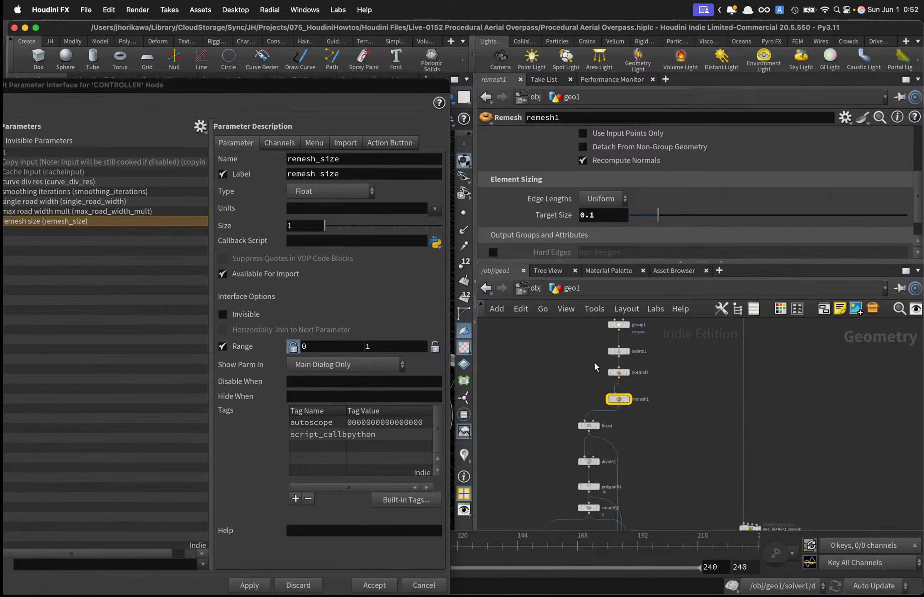
scroll(610, 430, "up", 5)
left_click(576, 395)
middle_click_drag(619, 453, 627, 360)
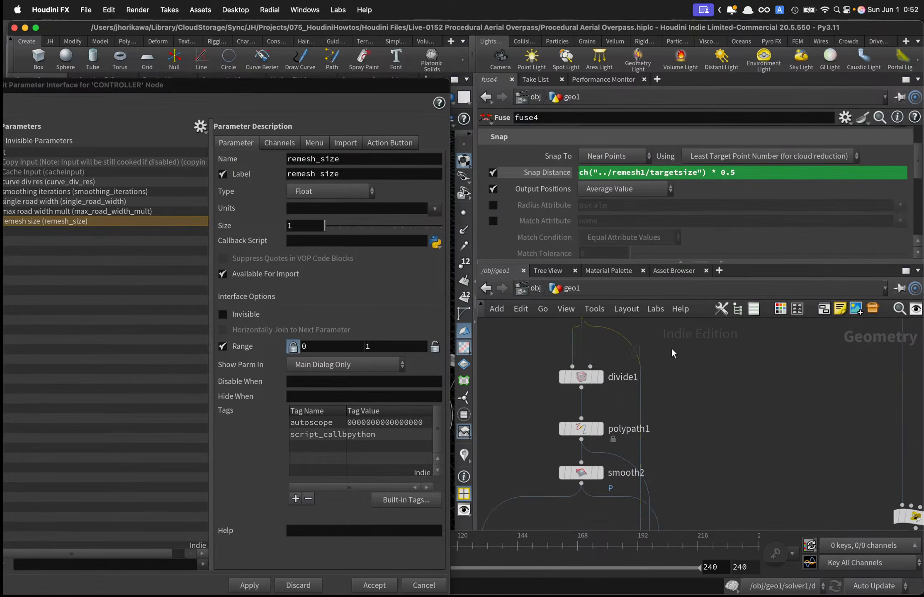
middle_click_drag(680, 413, 677, 357)
left_click(589, 374)
scroll(700, 397, "down", 5)
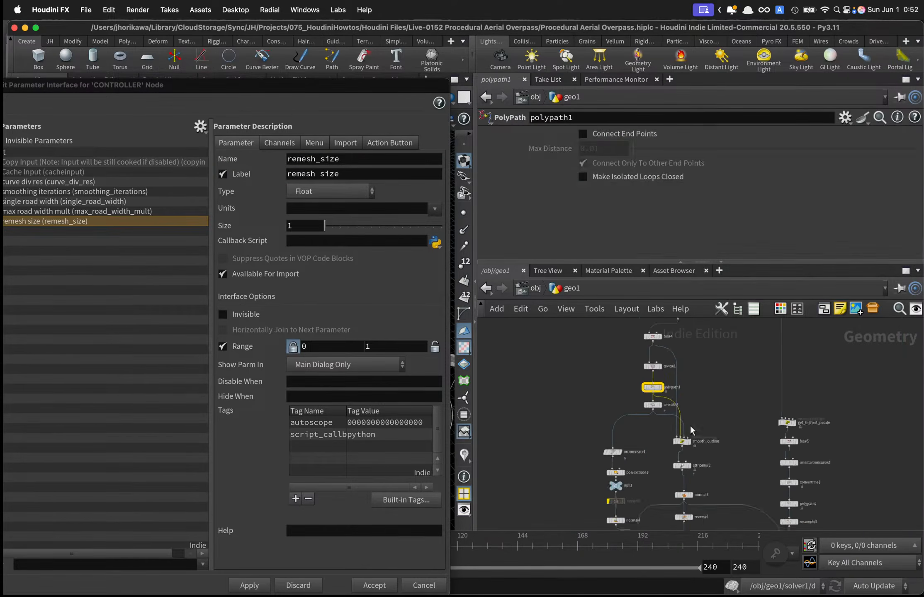
scroll(690, 431, "up", 5)
left_click(678, 427)
middle_click_drag(733, 461, 722, 417)
scroll(671, 235, "down", 1)
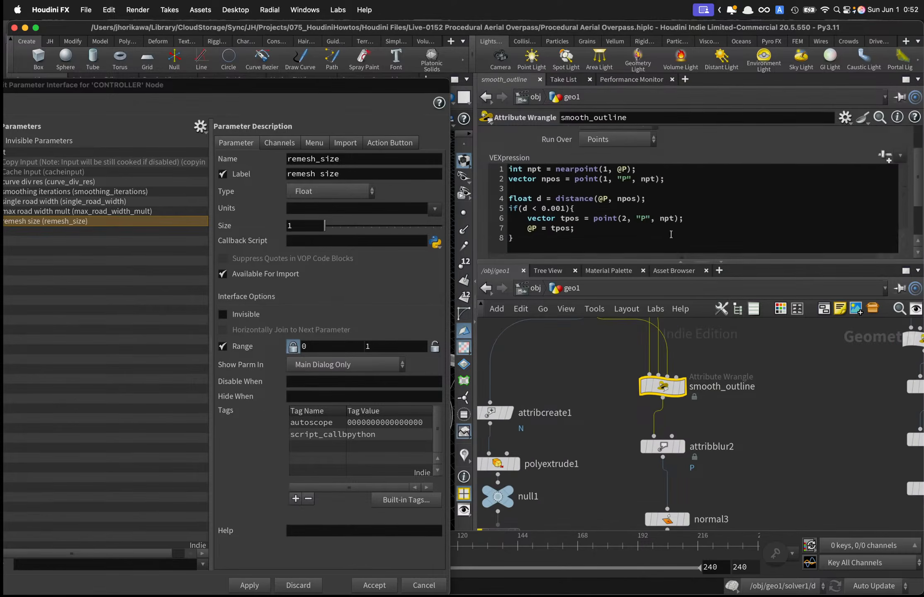
scroll(670, 232, "up", 3)
scroll(670, 224, "down", 2)
scroll(670, 222, "down", 2)
scroll(718, 460, "down", 2)
middle_click_drag(717, 461, 741, 412)
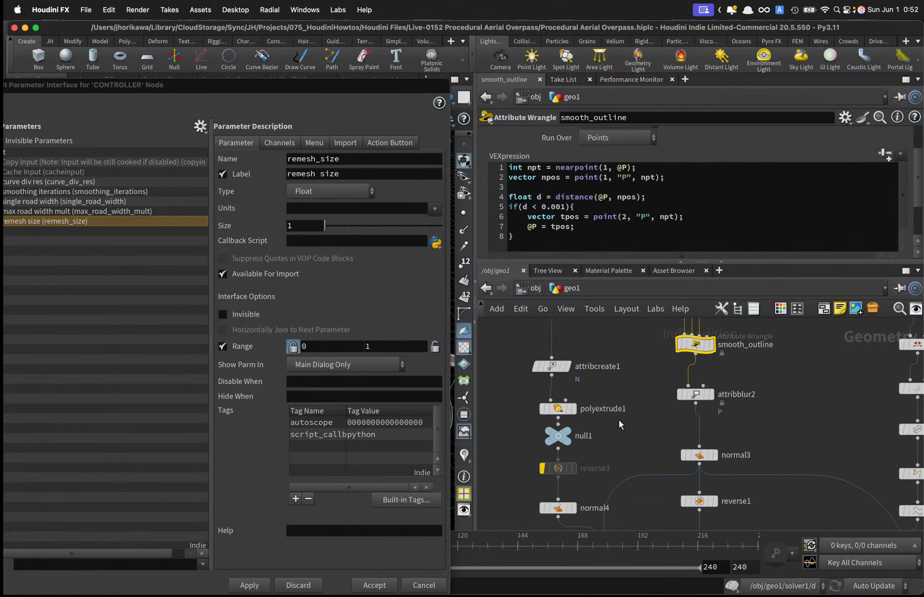
Add polyextrude1's Distance to CONTROLLER's existing parameters, name it fence_height and label it "fence height".
left_click(565, 410)
left_click_drag(571, 203, 117, 305)
left_click_drag(335, 159, 216, 160)
type("fenc")
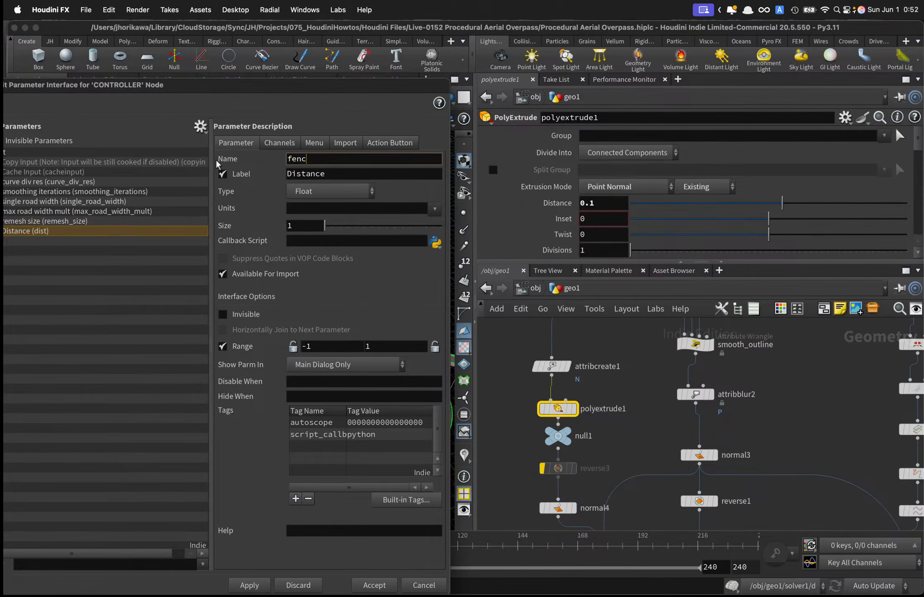
type("e_height")
key("Tab")
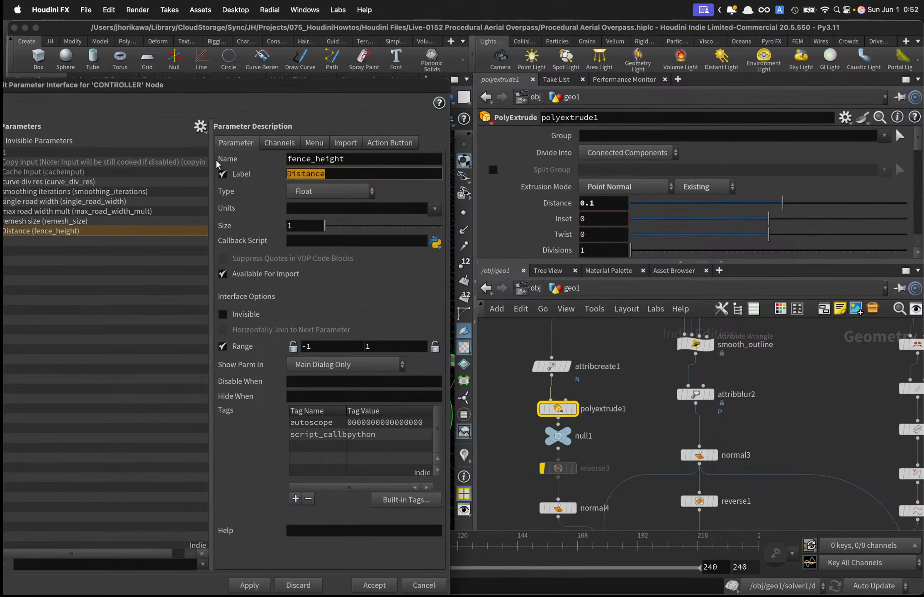
type("fence height")
key("Return")
Set the range minimum of the fence_height parameter to 0.
left_click_drag(328, 346, 248, 349)
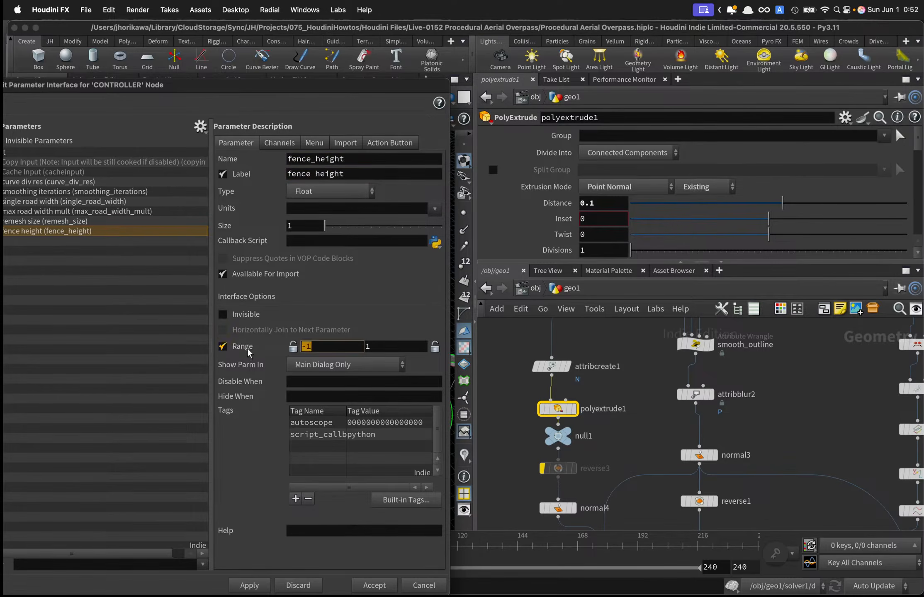
type("0")
key("Return")
Add the Blurring Iterations parameter of attribblur2 to CONTROLLER's existing parameters below fence height.
left_click(527, 426)
scroll(520, 419, "down", 3)
scroll(557, 465, "up", 3)
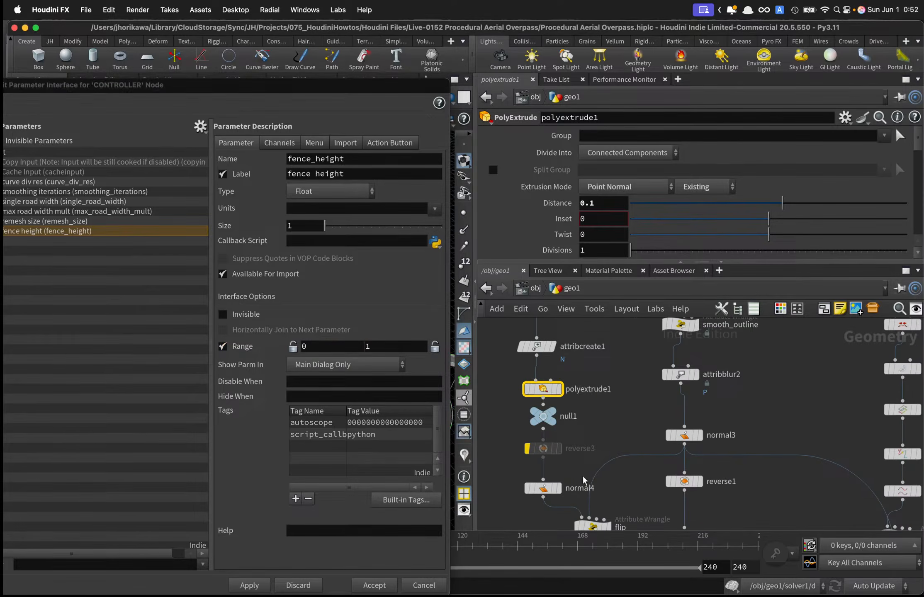
left_click(681, 375)
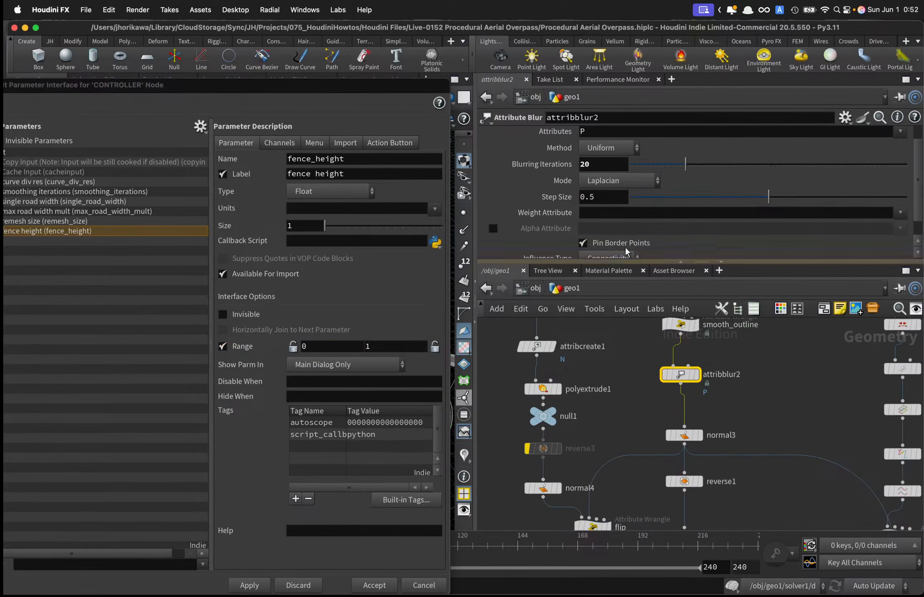
mouse_move(557, 168)
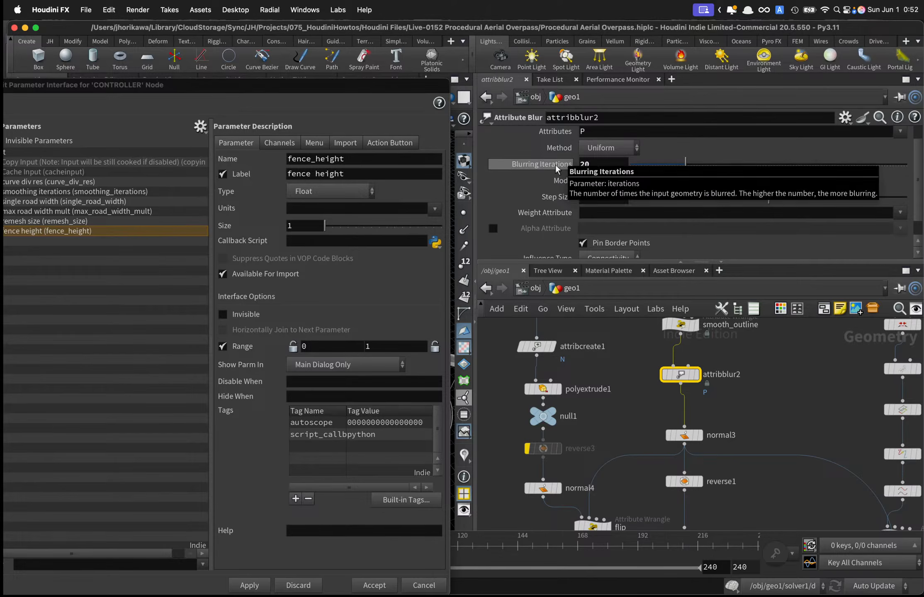
left_click_drag(557, 168, 145, 267)
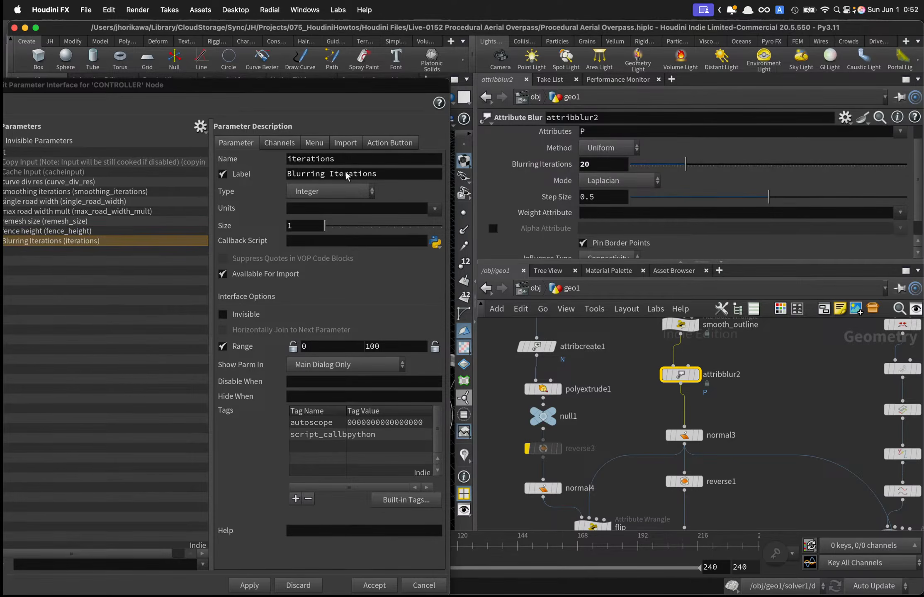
Add the Strength parameter of smooth2 to CONTROLLER's existing parameters between fence height and Blurring Iterations.
scroll(696, 431, "down", 3)
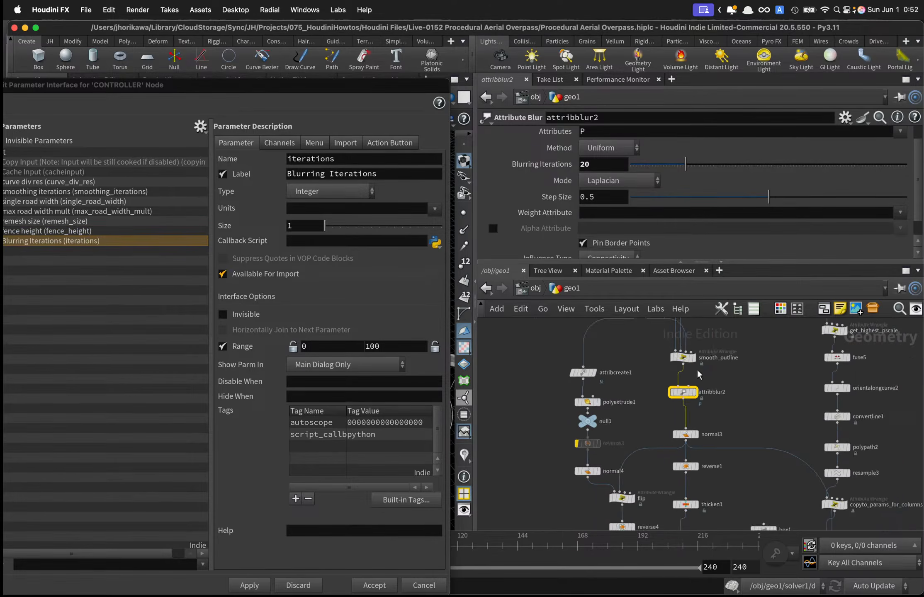
scroll(701, 374, "up", 3)
left_click(675, 351)
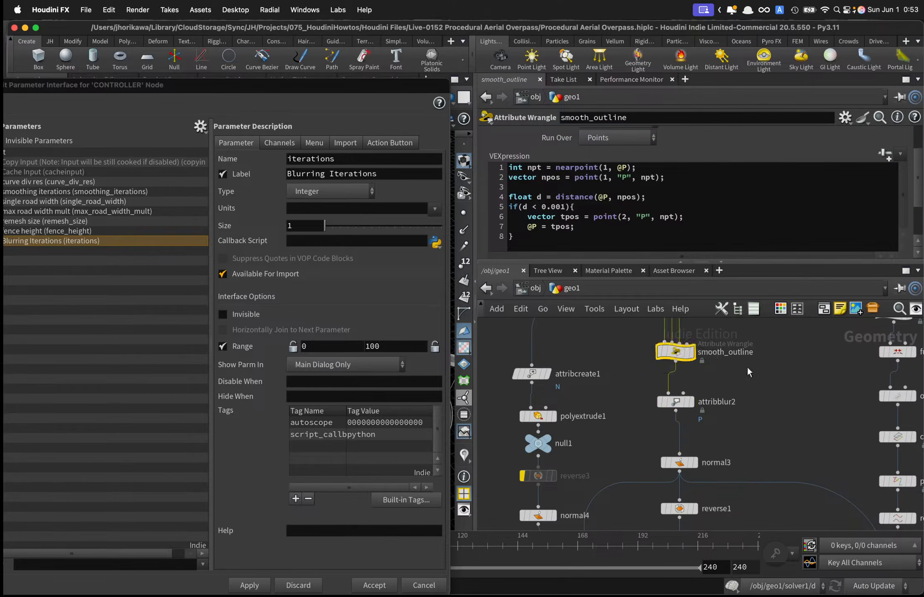
scroll(643, 398, "up", 5)
left_click(604, 434)
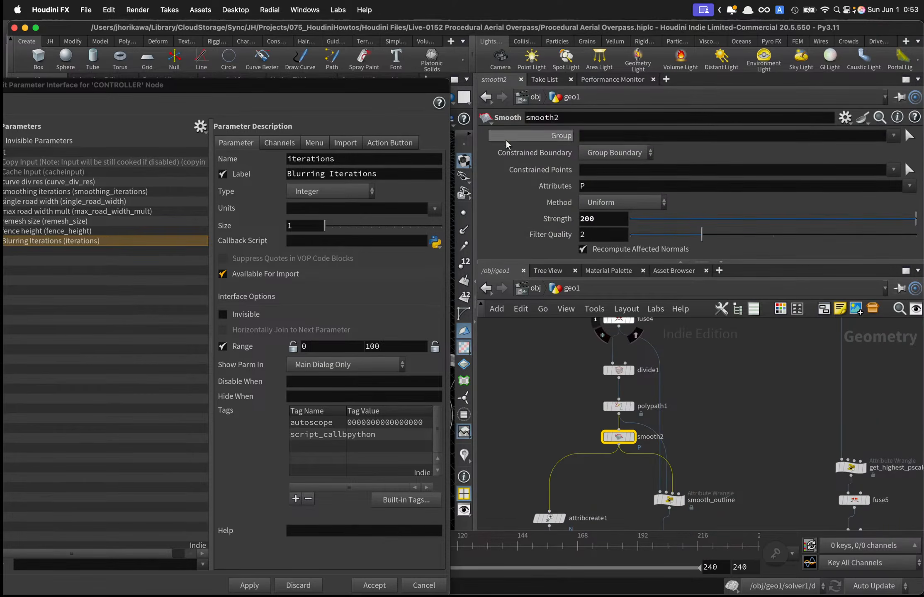
left_click_drag(131, 235, 126, 232)
Name the added Strength parameter outline_curve_smoothness and label it "outline curve smoothness".
double_click(329, 159)
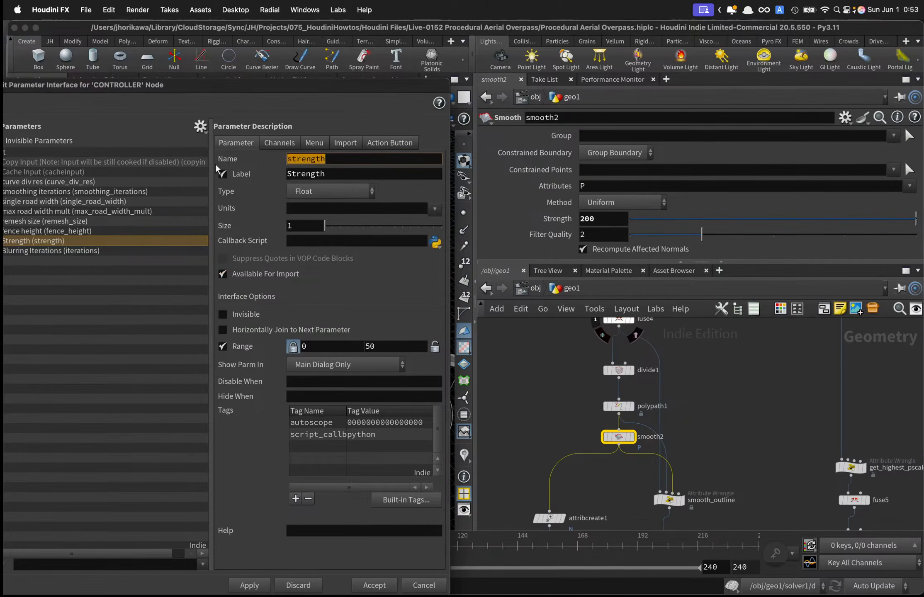
type("curve")
key("BackSpace")
key("BackSpace")
key("BackSpace")
key("BackSpace")
key("BackSpace")
type("outli")
key("BackSpace")
key("BackSpace")
key("BackSpace")
type("tline_curve_")
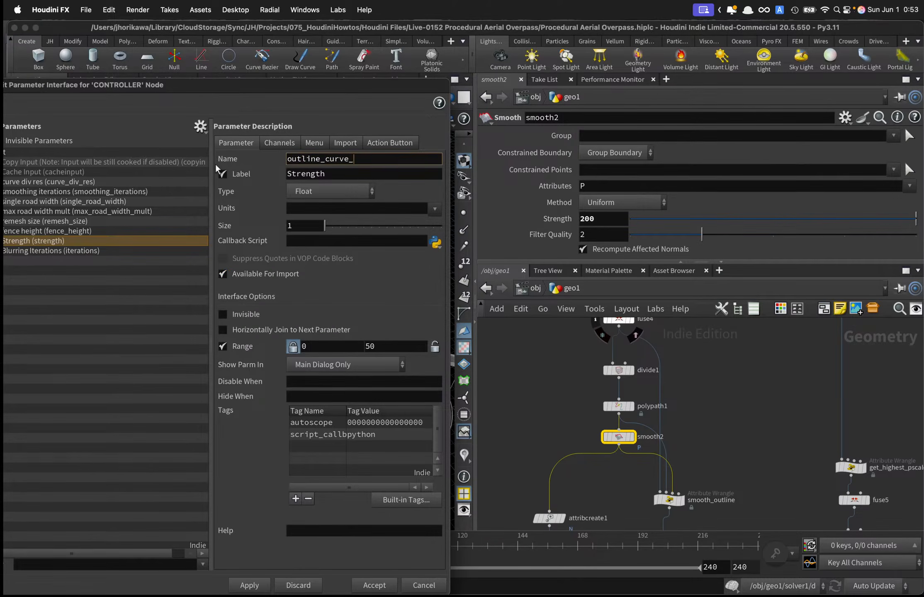
type("smoothness")
key("Tab")
type("outline cur")
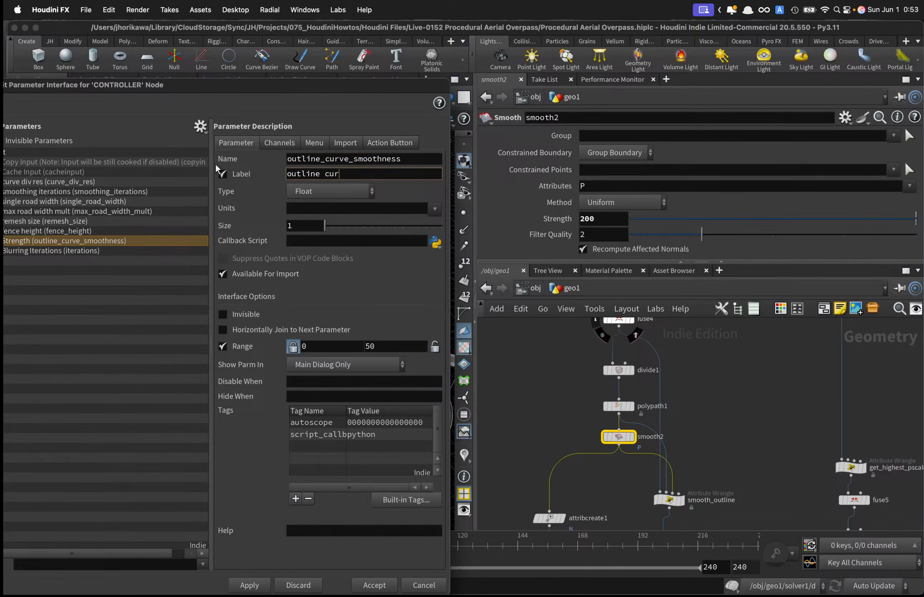
type("ve smoothness")
key("Return")
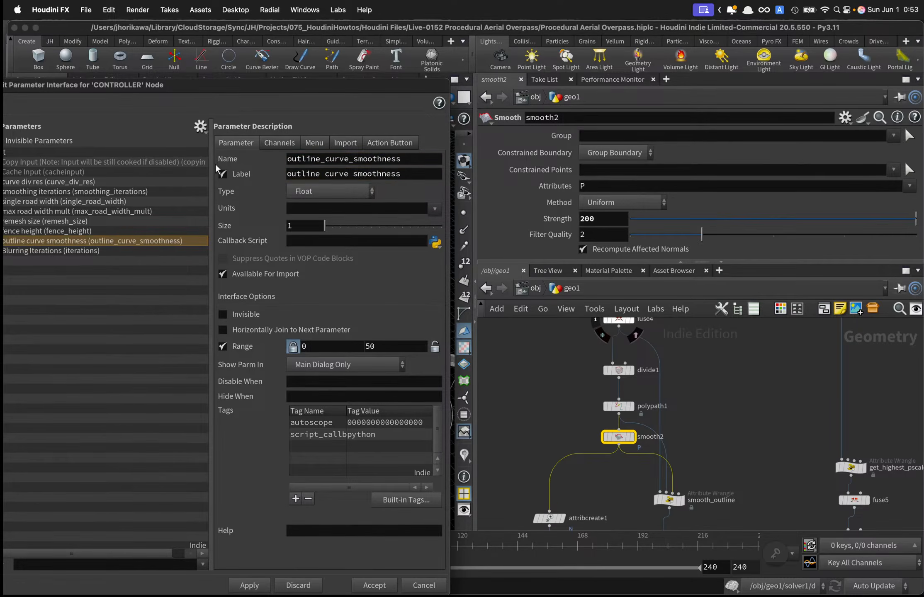
Name the Blurring Iterations parameter road_smoothness and label it "road smoothness".
left_click(172, 249)
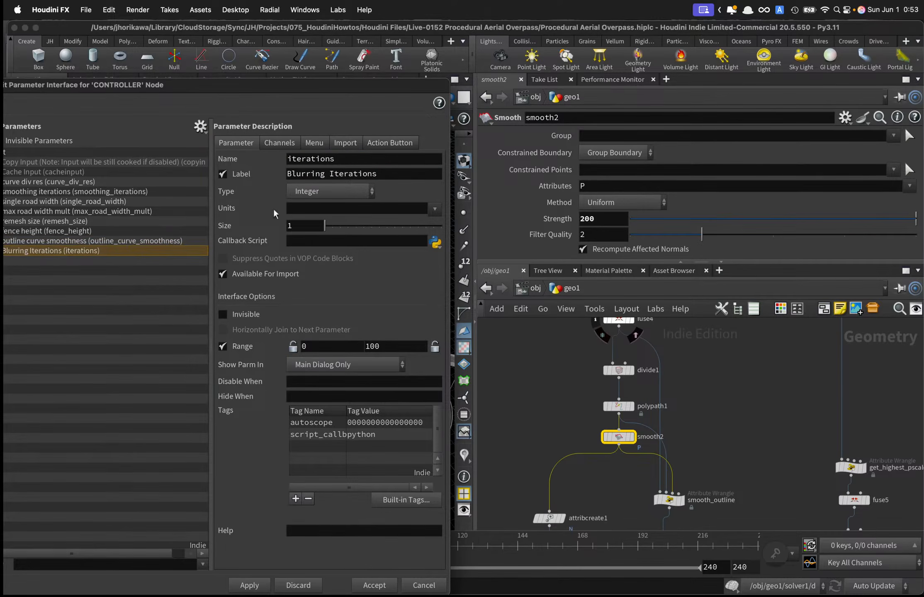
double_click(341, 161)
type("road_")
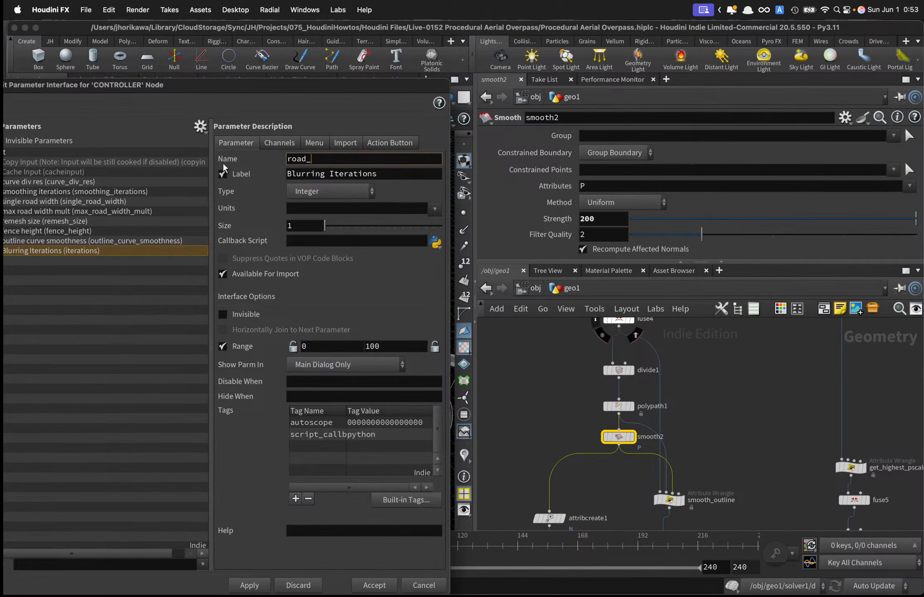
type("smoothness")
key("Tab")
type("road smoothness")
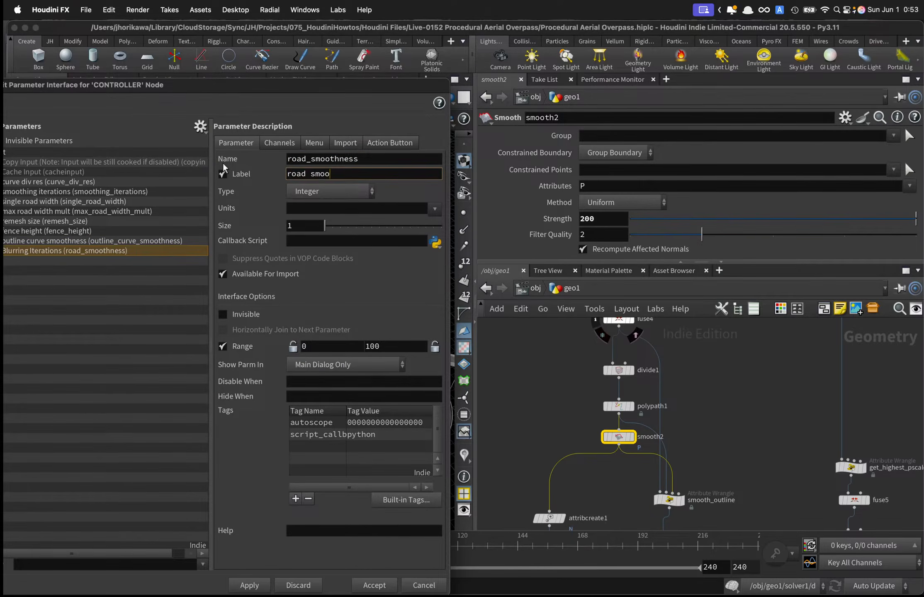
key("Return")
Set the range maximum of the outline_curve_smoothness parameter to 1000 and apply the interface changes.
left_click(177, 240)
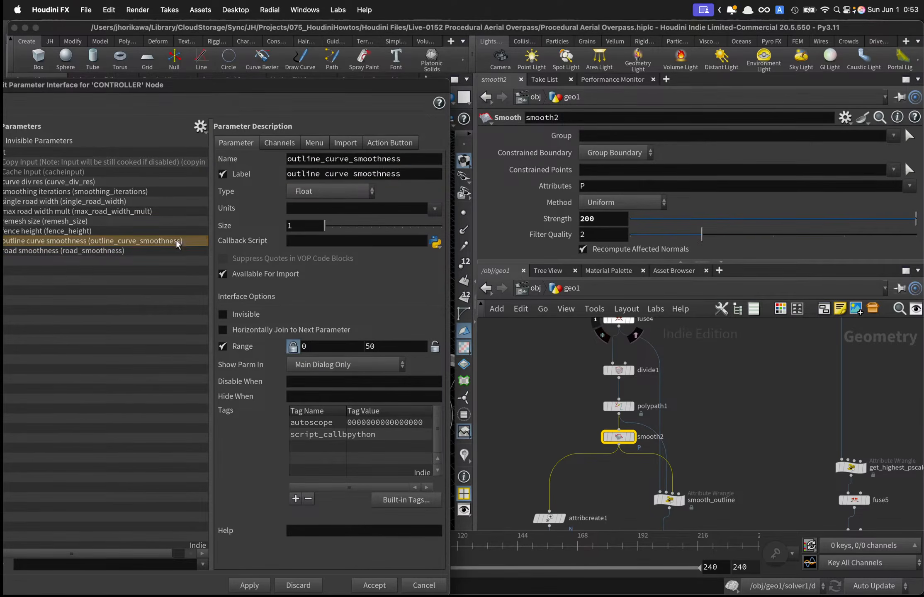
left_click_drag(384, 346, 328, 346)
type("1000")
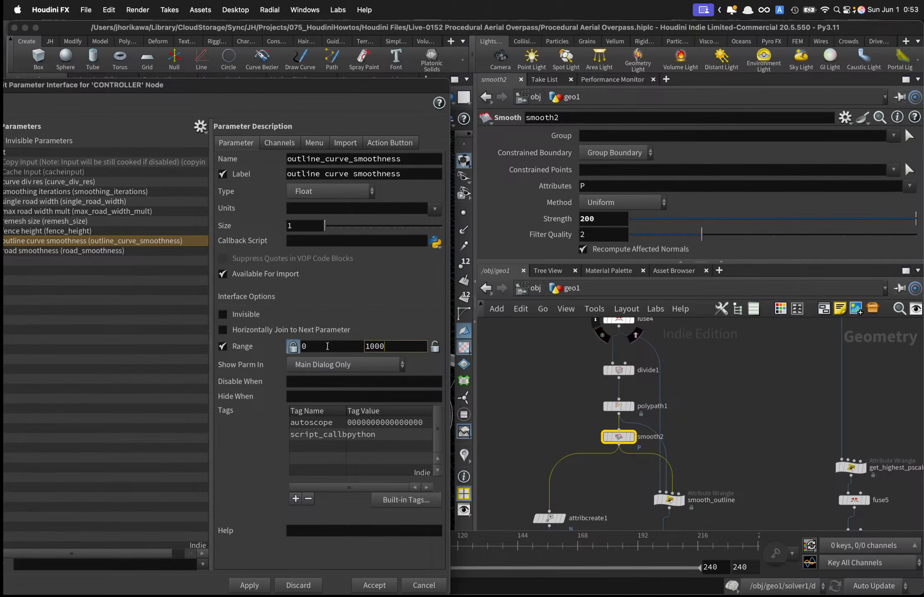
key("Return")
left_click(165, 252)
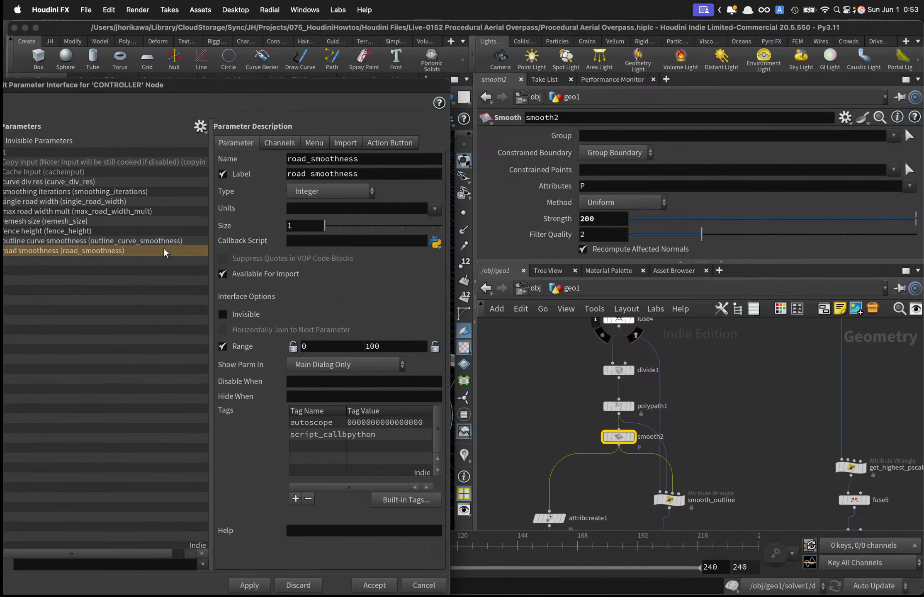
left_click(249, 585)
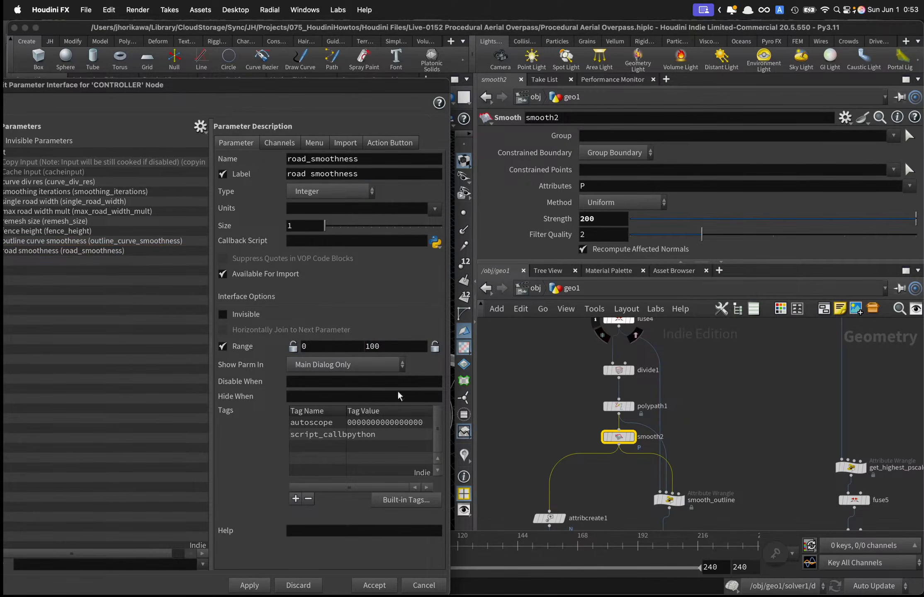
Examine smooth_outline, attribblur2, reverse1, normal4 and the flip wrangle for more parameters worth exposing on CONTROLLER.
scroll(684, 414, "down", 5)
left_click(639, 386)
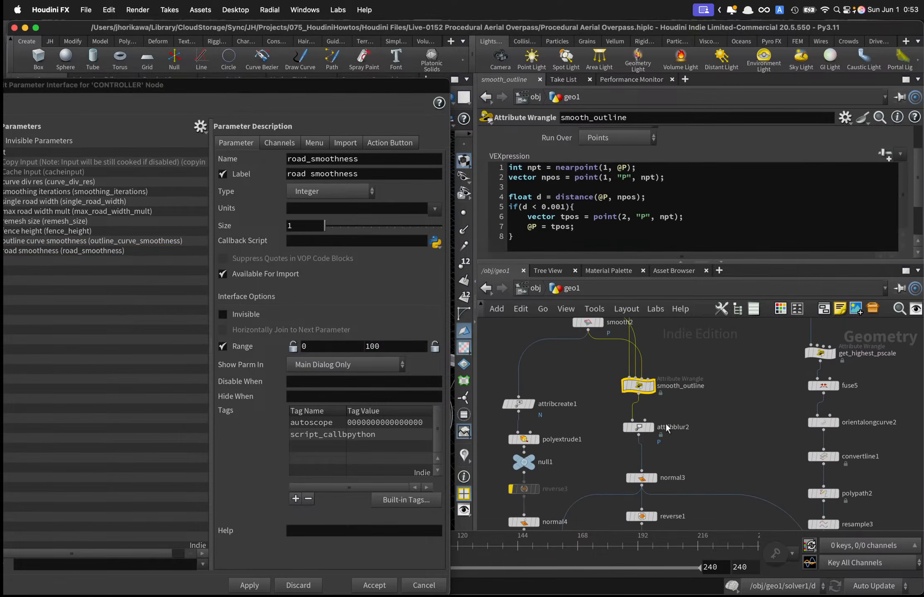
left_click(637, 427)
middle_click_drag(702, 466, 686, 386)
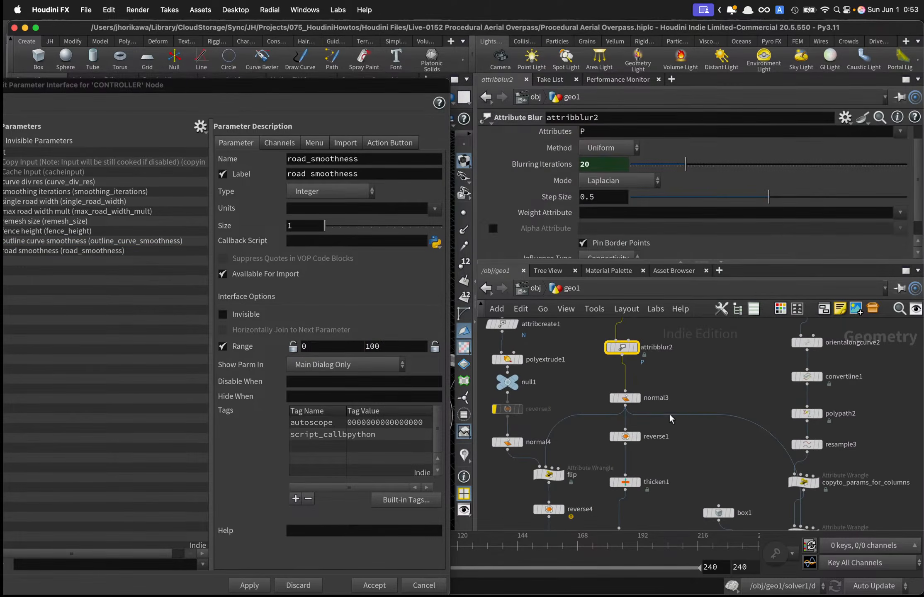
left_click(628, 405)
middle_click_drag(651, 467, 706, 401)
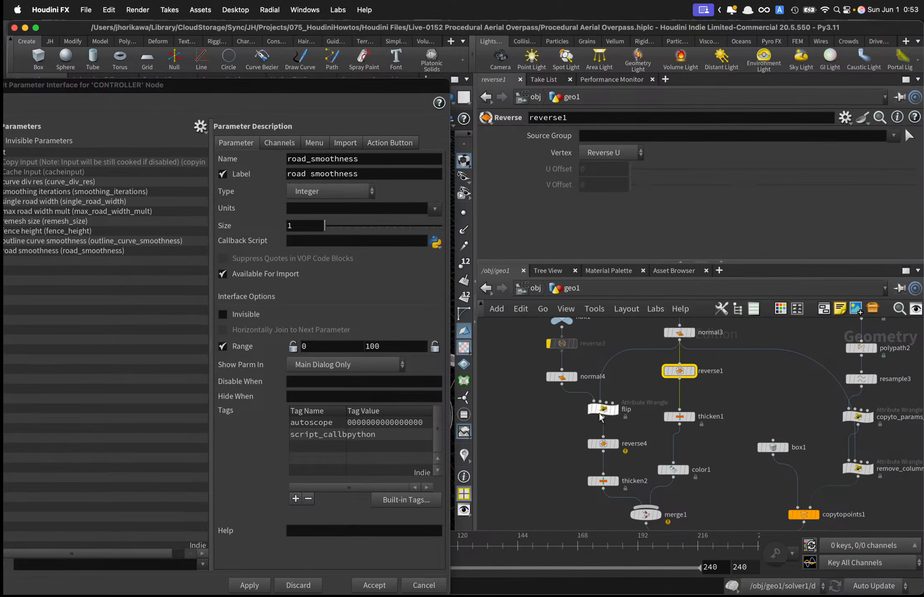
left_click(560, 378)
left_click(605, 410)
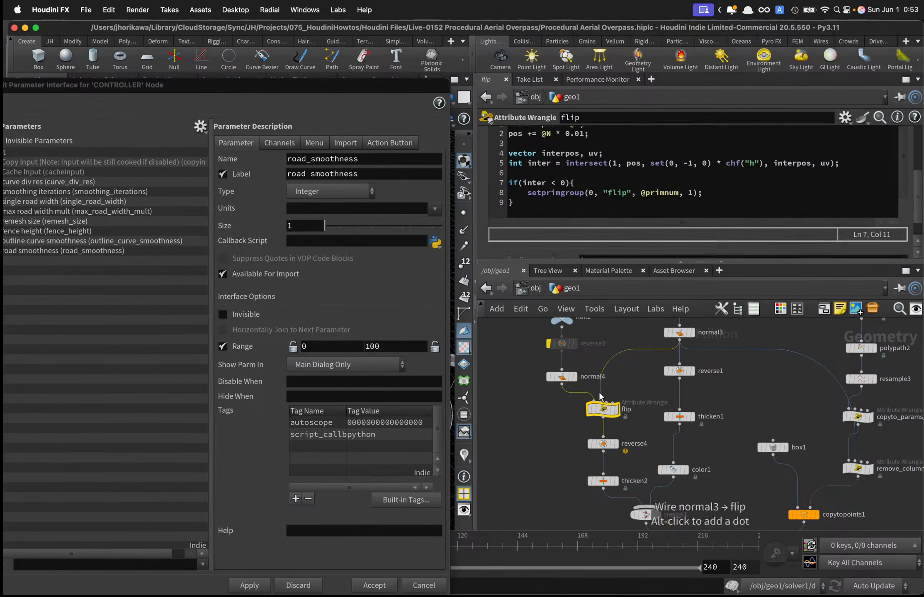
scroll(633, 188, "up", 3)
scroll(634, 189, "down", 3)
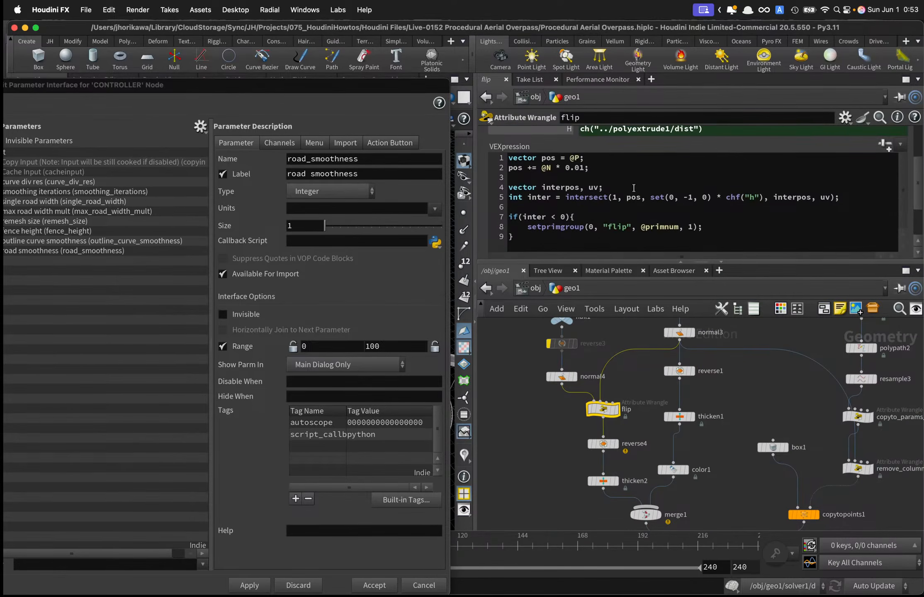
Add the Depth parameter of thicken1 to CONTROLLER's existing parameters directly below fence height.
middle_click_drag(637, 429, 622, 384)
left_click(663, 371)
middle_click_drag(697, 400, 676, 427)
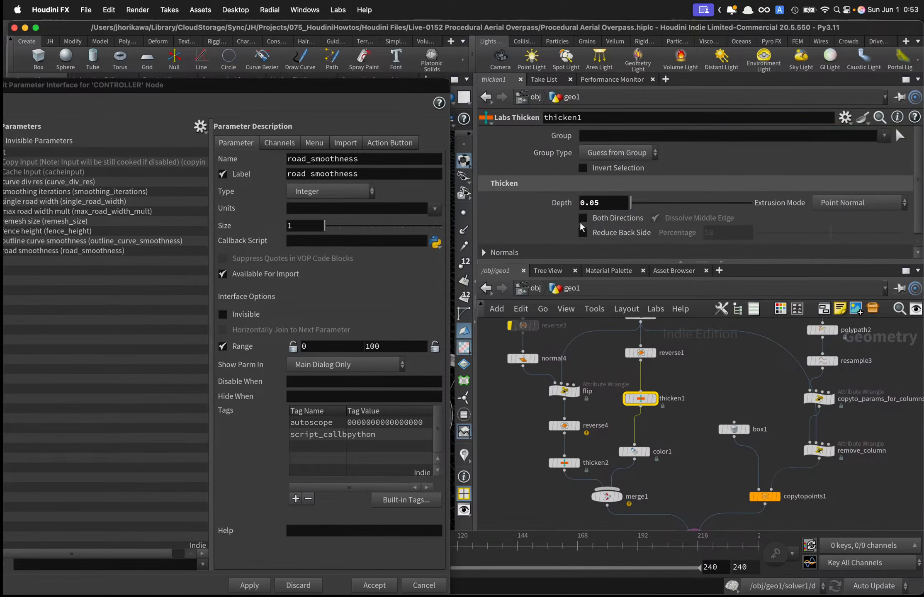
left_click_drag(562, 202, 46, 289)
left_click_drag(216, 84, 419, 82)
left_click_drag(254, 242, 254, 234)
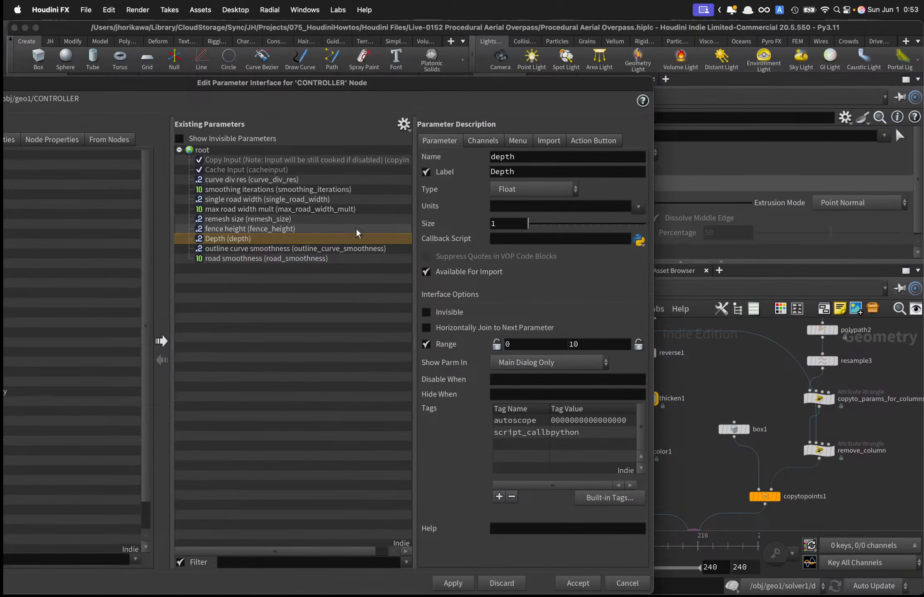
Name the added Depth parameter fence_thickness and label it "fence thickness".
double_click(531, 158)
type("fen")
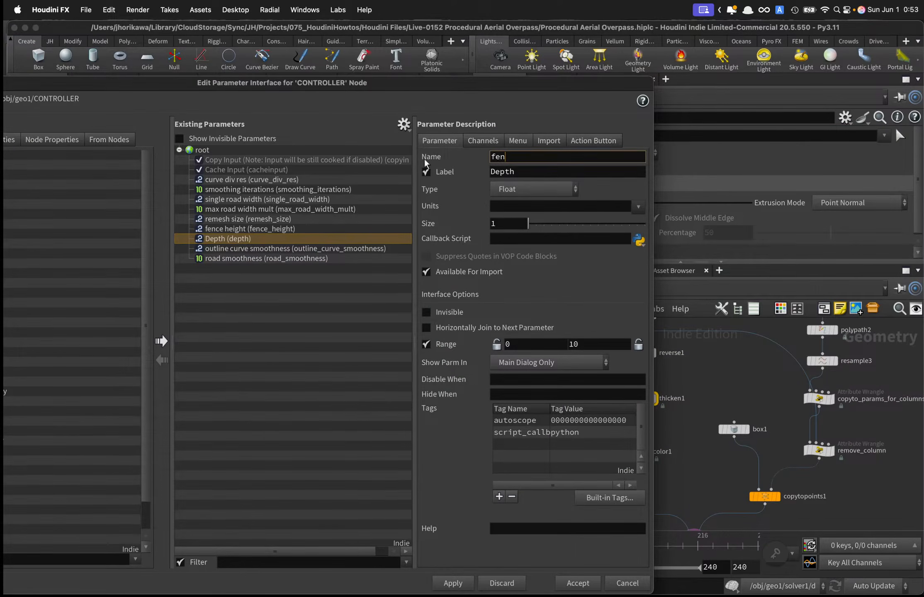
type("ce_thickness")
key("Tab")
type("fenc")
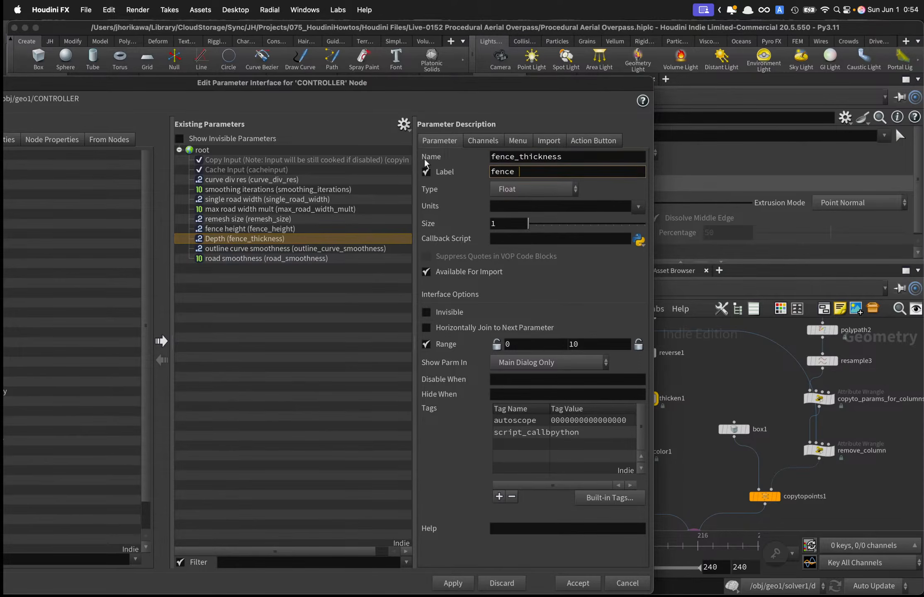
type("e thickness")
key("Return")
Set the range maximum of the fence_thickness parameter to 1, apply it, and reduce the maximum to 0.5.
left_click(600, 344)
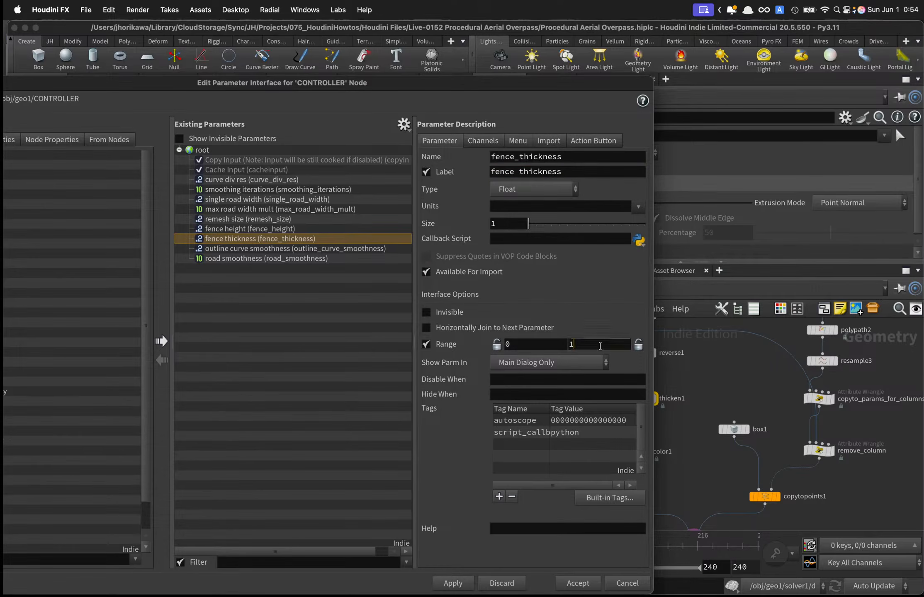
key("Return")
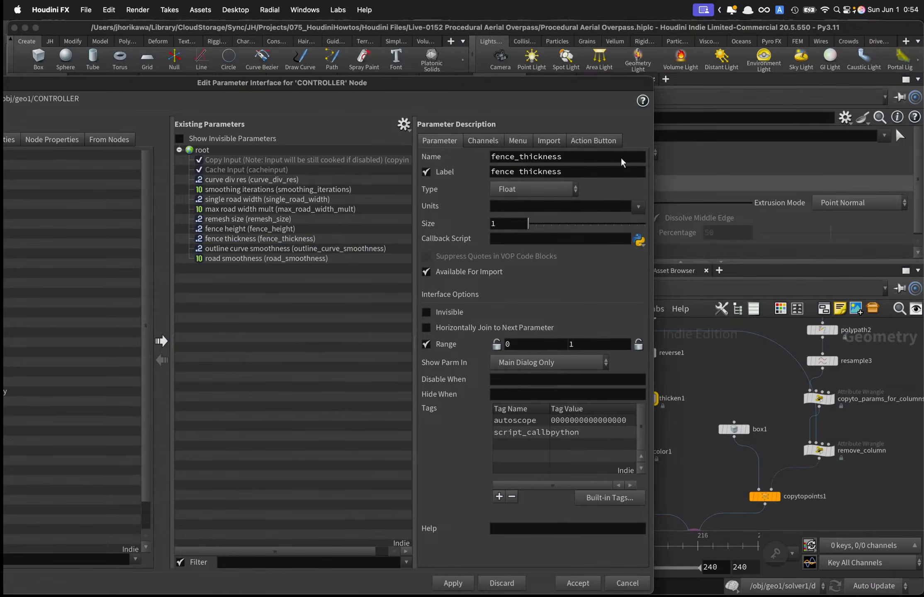
left_click_drag(608, 88, 393, 101)
scroll(607, 391, "down", 3)
scroll(612, 416, "up", 3)
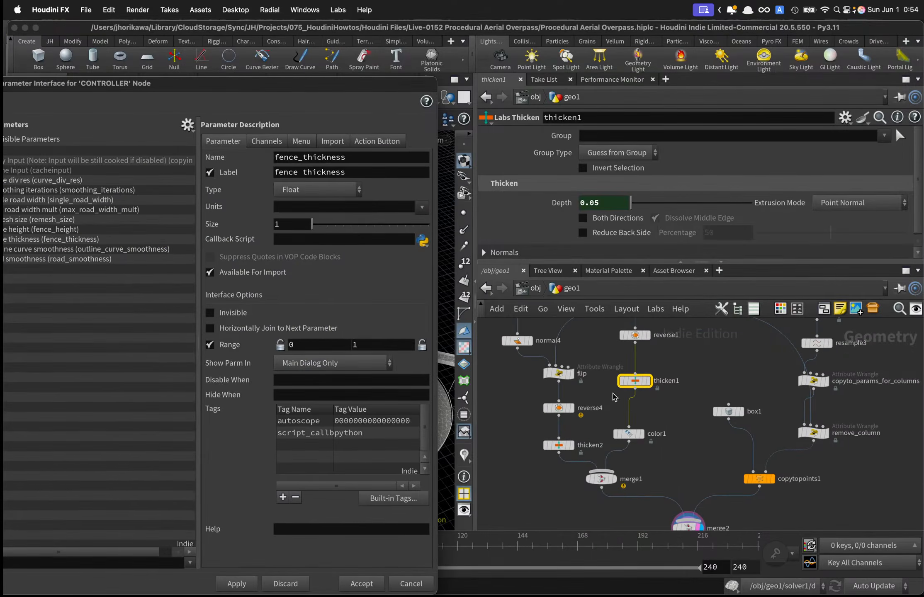
left_click(382, 345)
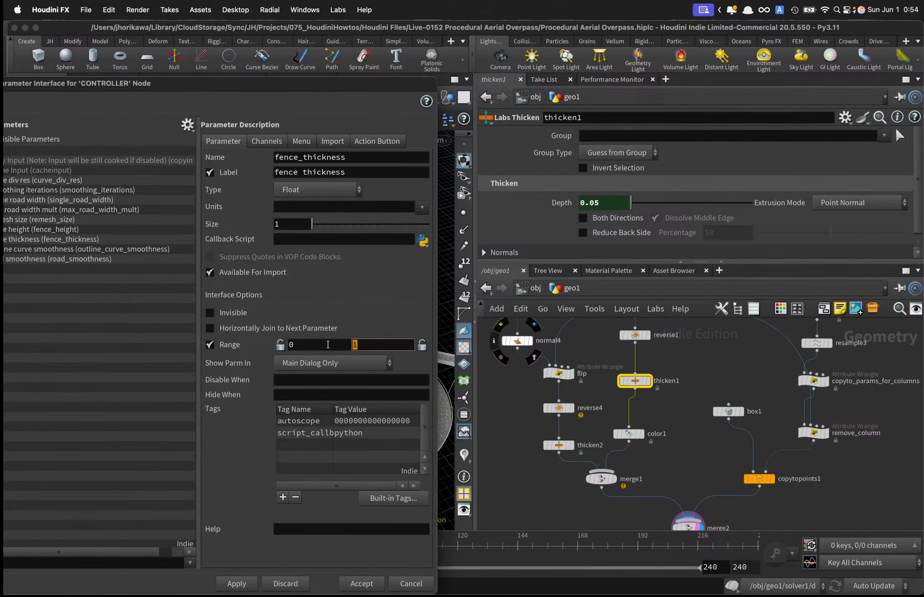
key("Return")
Examine color1 and the column branch from get_highest_pscale through orientalongcurve2 and convertline1 to polypath2 for parameters worth exposing.
left_click(624, 433)
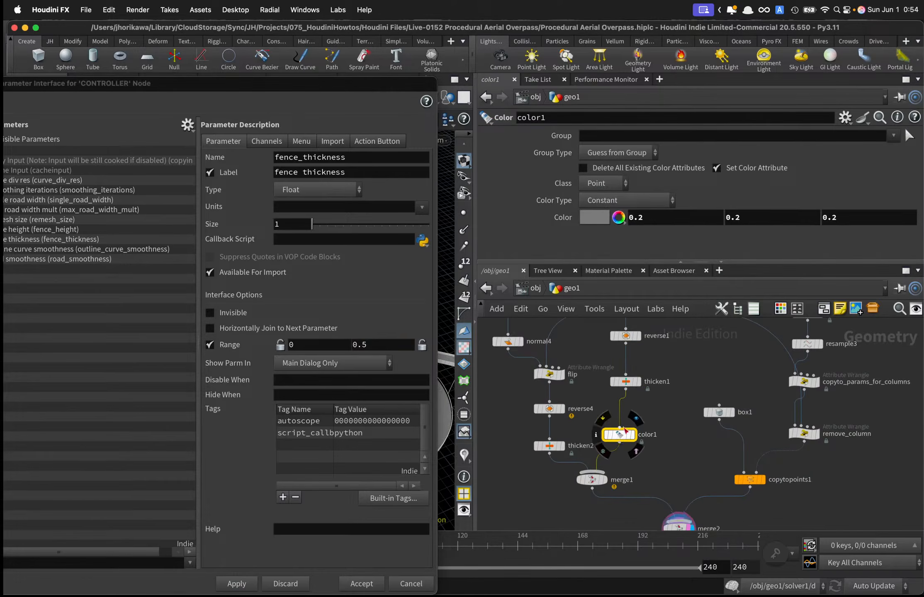
scroll(624, 432, "down", 2)
scroll(659, 469, "up", 2)
middle_click_drag(665, 464, 601, 455)
scroll(600, 454, "up", 1)
scroll(600, 453, "down", 2)
middle_click_drag(705, 326, 674, 416)
scroll(675, 416, "down", 2)
middle_click_drag(718, 367, 699, 427)
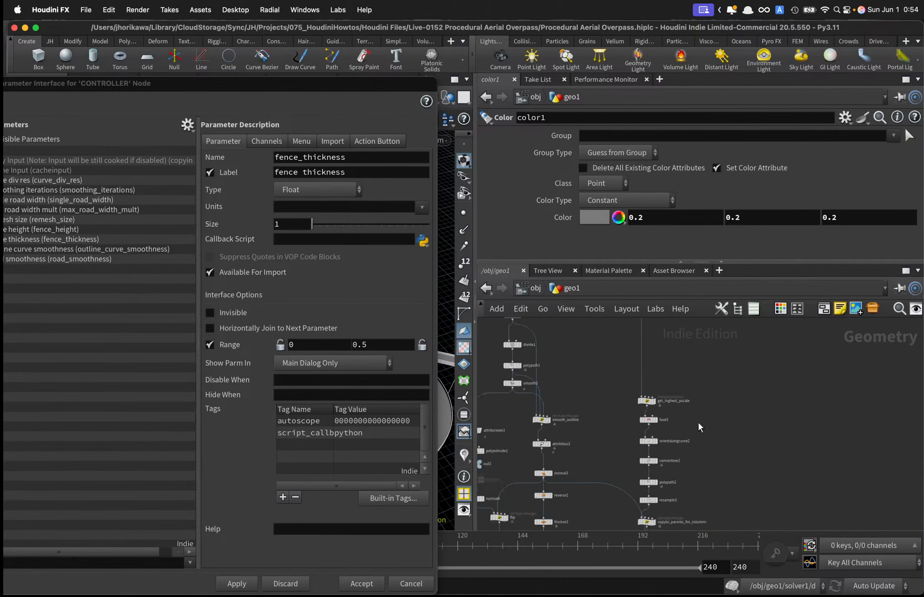
scroll(684, 434, "up", 2)
scroll(669, 440, "down", 2)
scroll(668, 441, "up", 2)
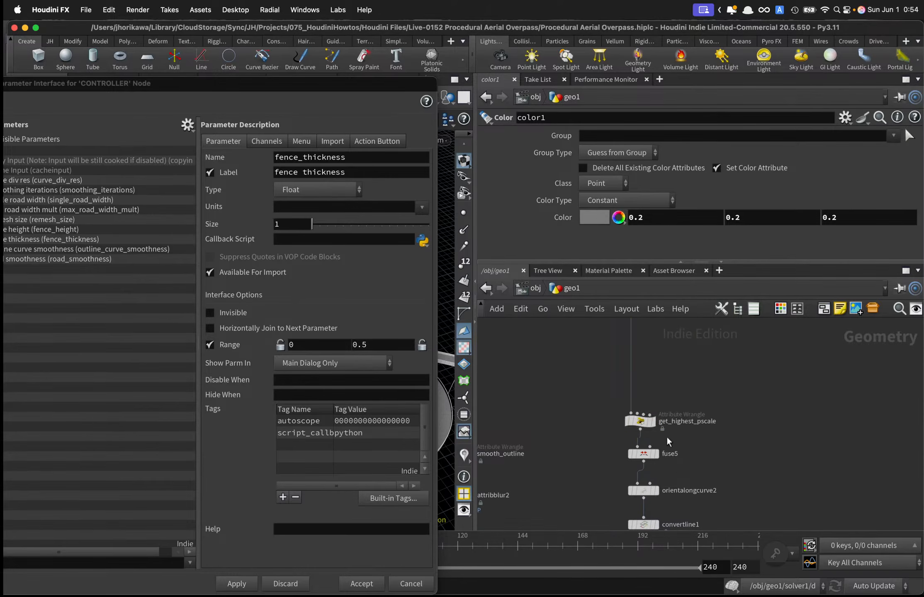
left_click(652, 420)
scroll(681, 428, "down", 2)
scroll(690, 401, "up", 2)
middle_click_drag(686, 450, 688, 383)
left_click(653, 394)
left_click(668, 392)
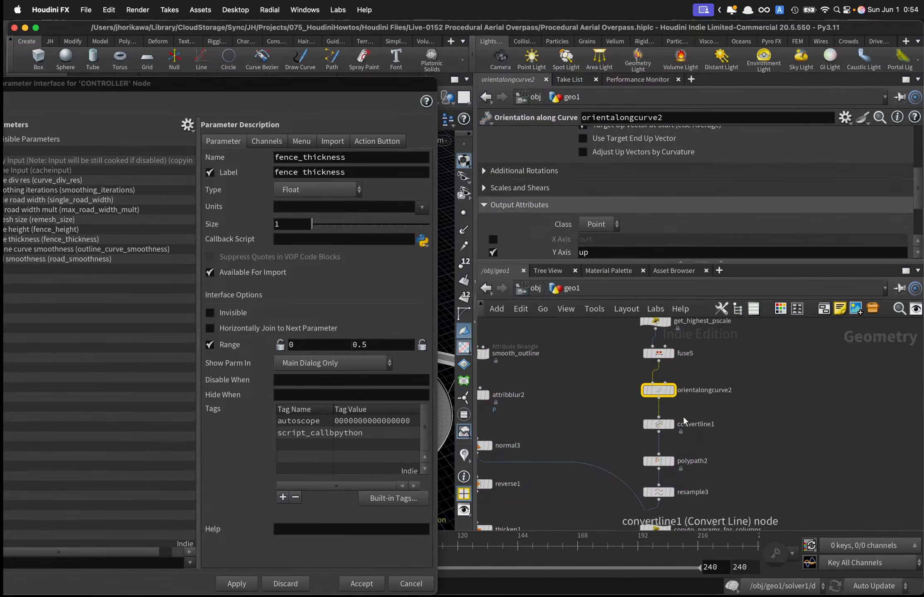
scroll(653, 196, "up", 3)
scroll(653, 196, "down", 2)
left_click(658, 424)
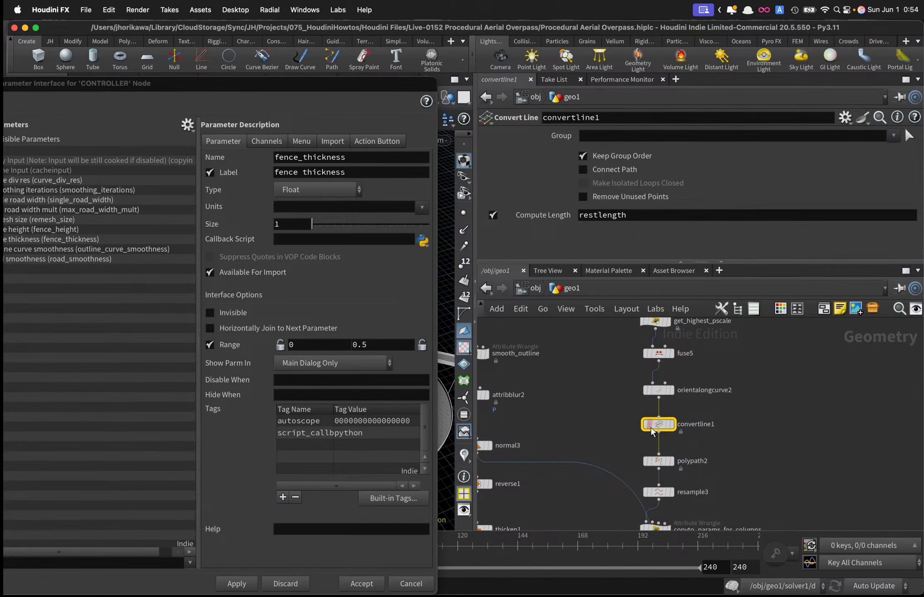
left_click(659, 461)
Add the Length parameter of resample3 to CONTROLLER's existing parameters below road smoothness.
middle_click_drag(688, 501, 680, 410)
left_click(684, 441)
left_click_drag(548, 223, 99, 268)
left_click_drag(238, 85, 380, 85)
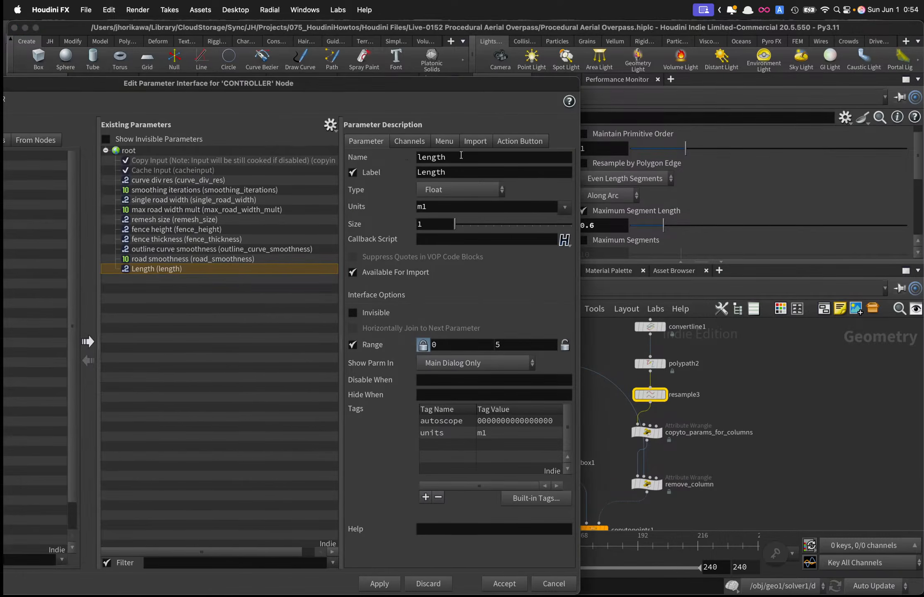
Name the added Length parameter column_step_len and label it "column step len".
type("column_")
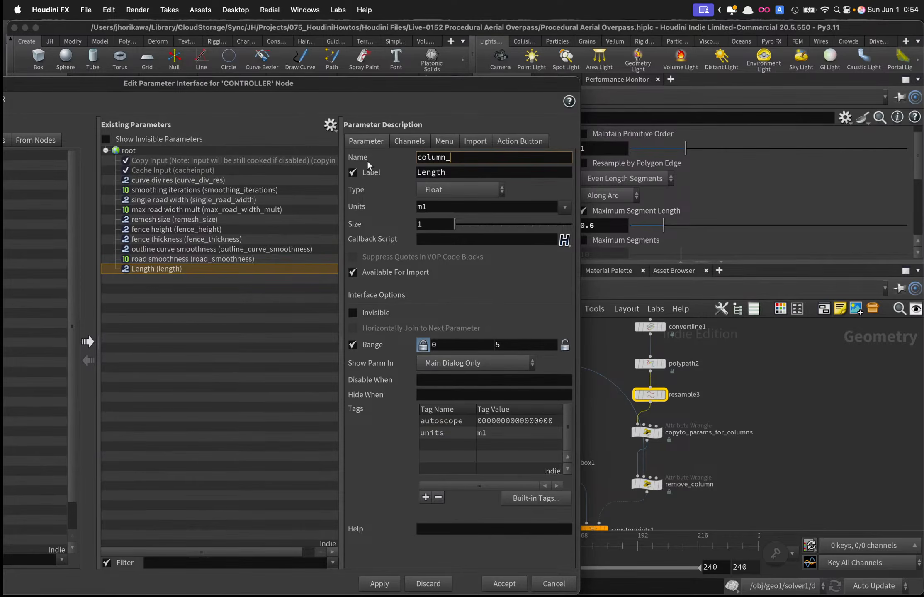
type("step_len")
key("Tab")
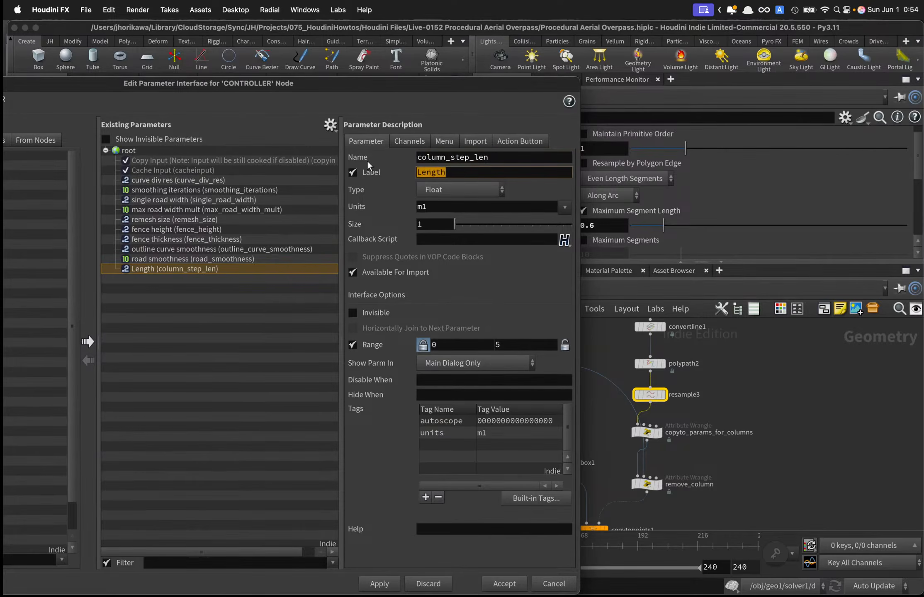
type("column step len")
key("Return")
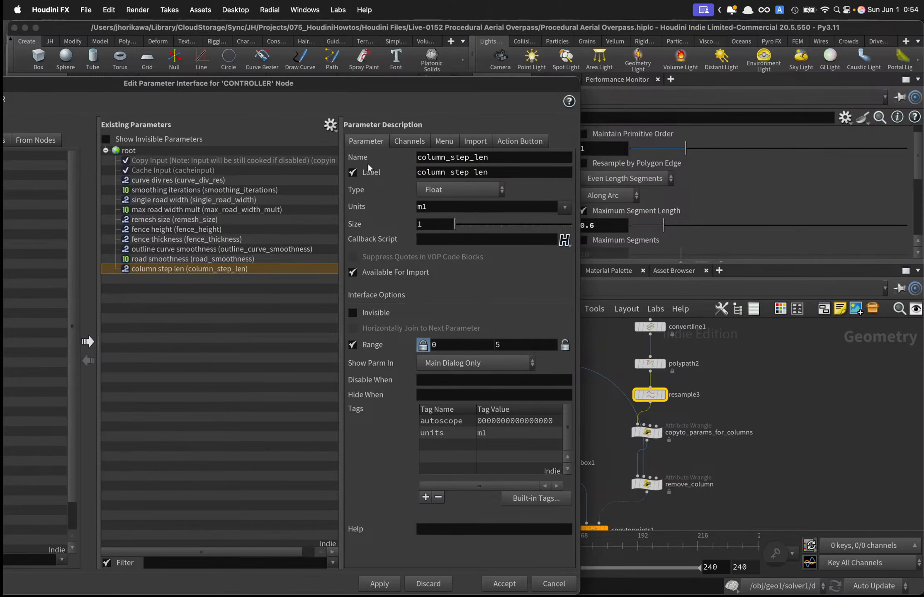
Set the range maximum of the column_step_len parameter to 1, change it to 2, and apply the parameter interface.
left_click_drag(518, 346, 465, 344)
type("1")
key("Return")
left_click_drag(509, 342, 470, 346)
type("2")
key("Return")
left_click(383, 586)
Examine the copyto_params_for_columns and remove_column wrangles down to merge2 for further parameters worth exposing.
scroll(727, 435, "down", 3)
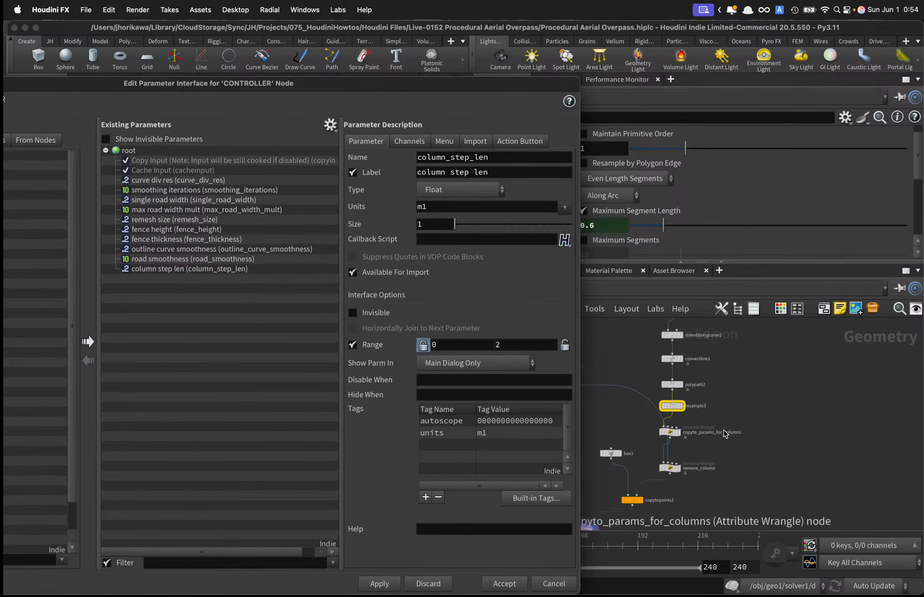
middle_click_drag(693, 445, 752, 434)
scroll(753, 435, "up", 4)
left_click(713, 413)
left_click_drag(525, 88, 433, 87)
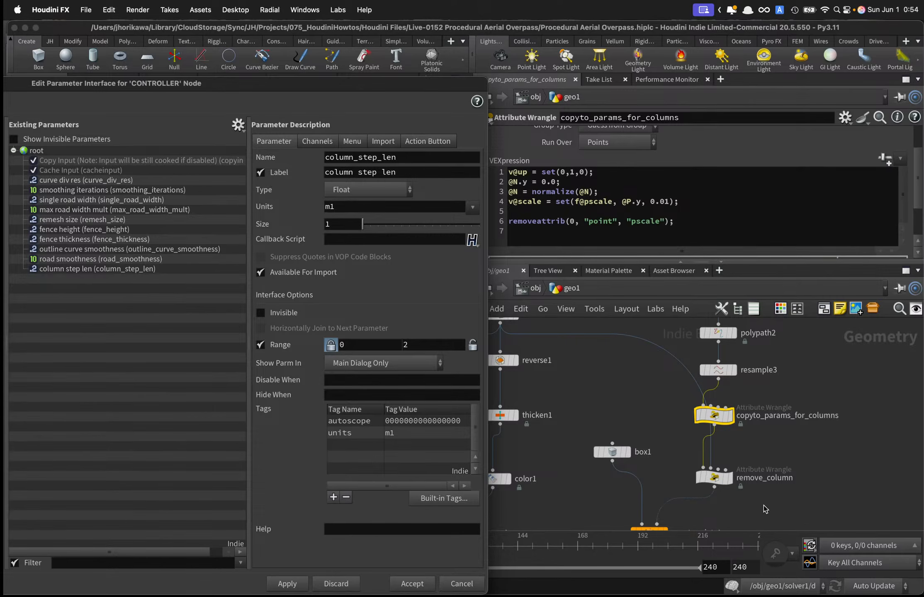
left_click(714, 478)
scroll(640, 344, "down", 3)
scroll(647, 440, "up", 3)
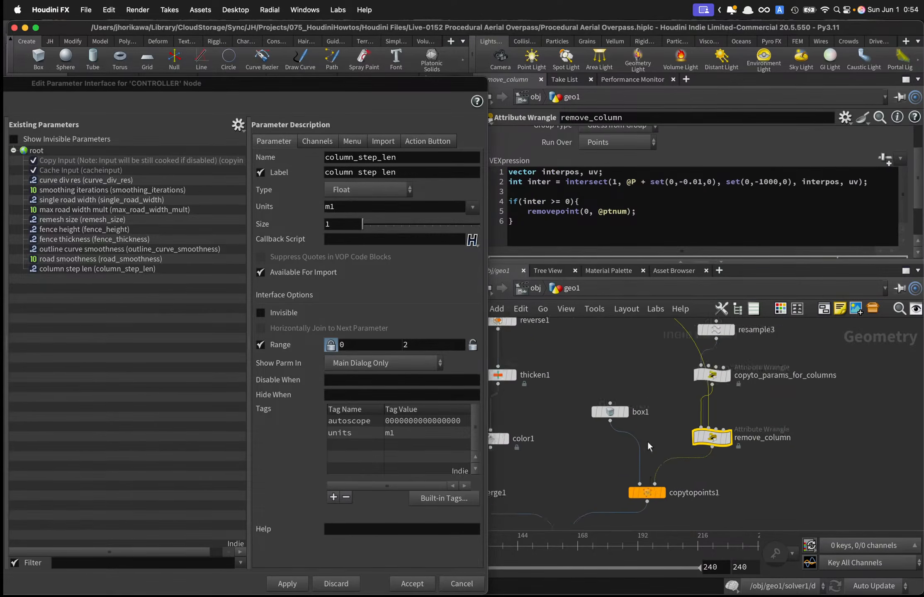
middle_click_drag(661, 466, 738, 398)
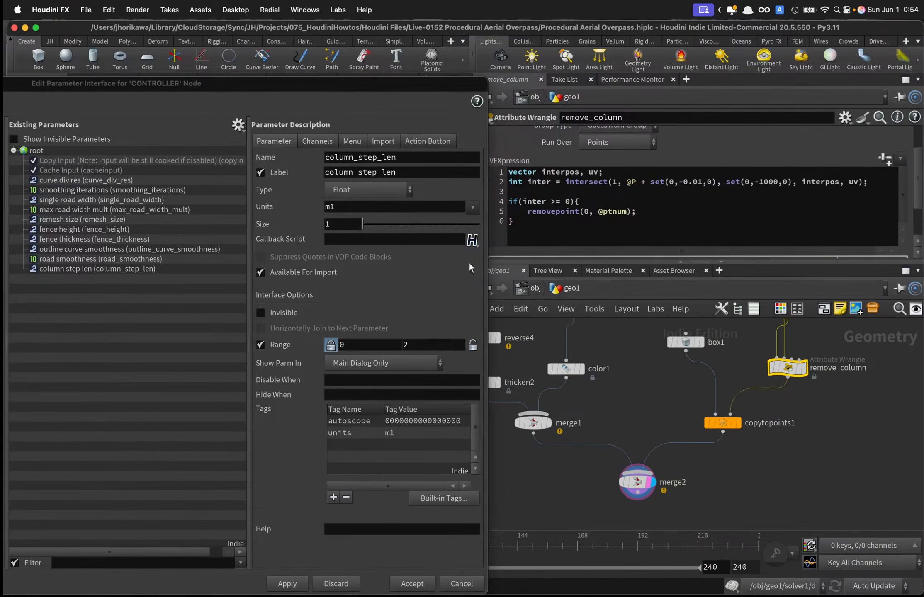
Move the parameter interface dialog out of the way and display all of CONTROLLER's parameters beside a view of the whole overpass.
left_click_drag(261, 80, 680, 26)
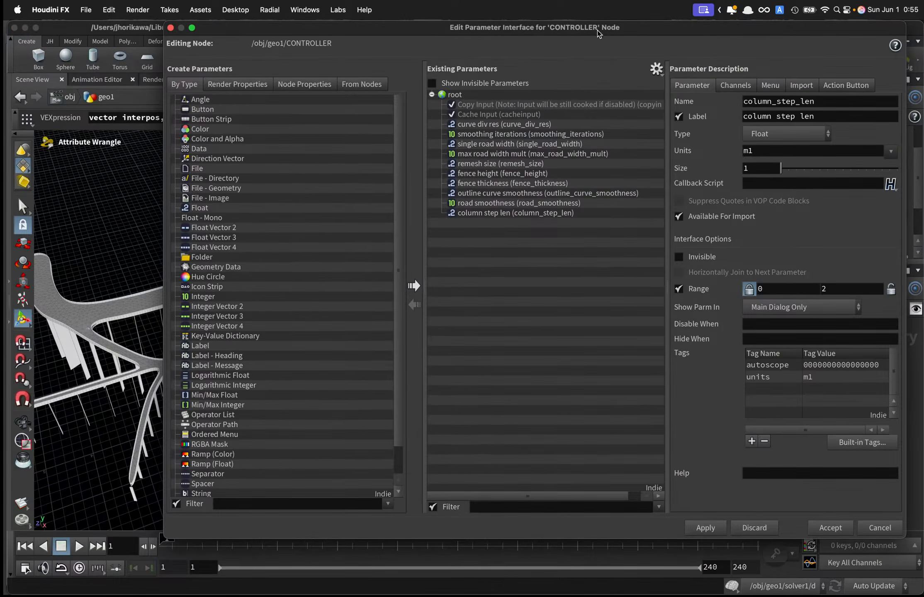
left_click_drag(600, 29, 599, 490)
left_click(292, 315)
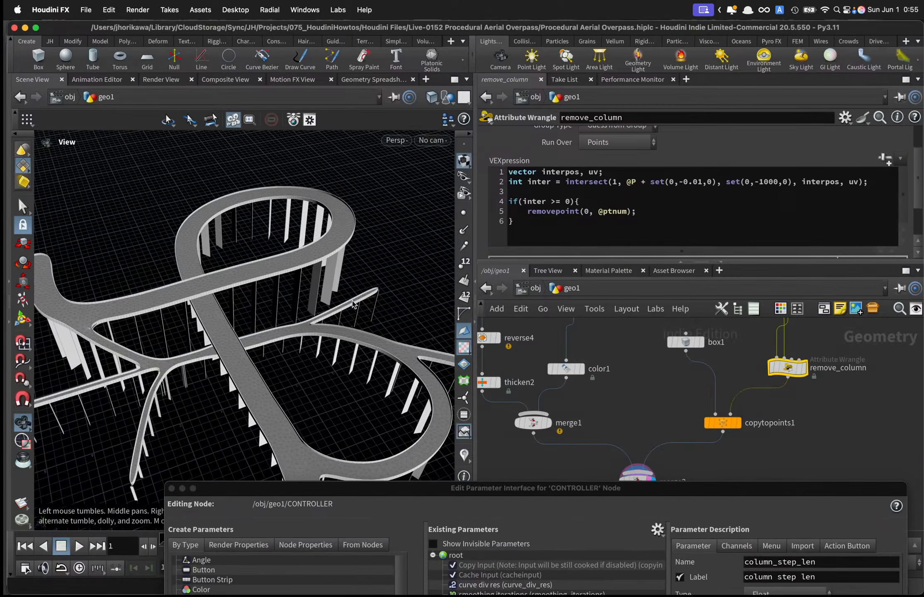
right_click_drag(338, 306, 269, 317, "alt")
scroll(601, 460, "down", 10)
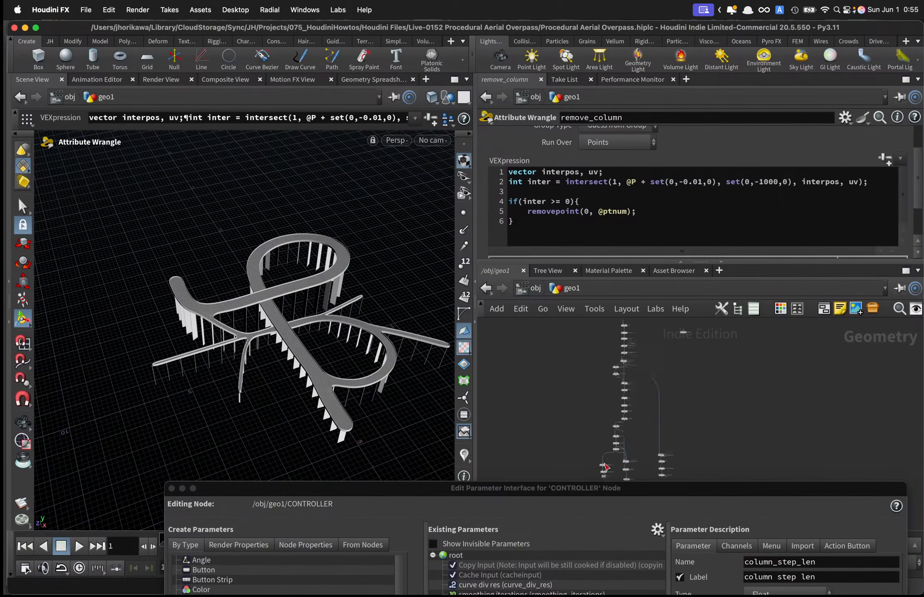
scroll(611, 381, "up", 5)
left_click(580, 376)
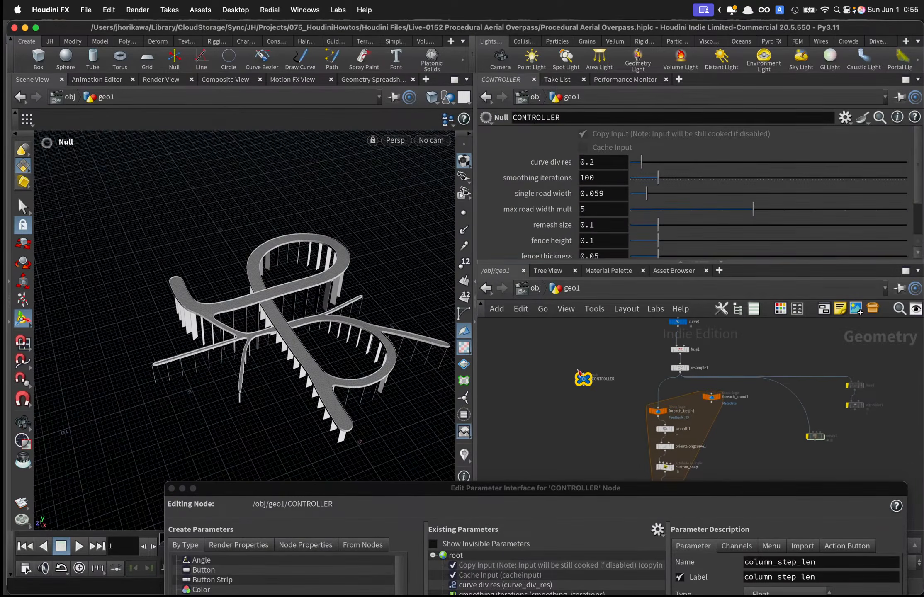
left_click_drag(607, 262, 613, 319)
left_click_drag(371, 289, 452, 268, "alt")
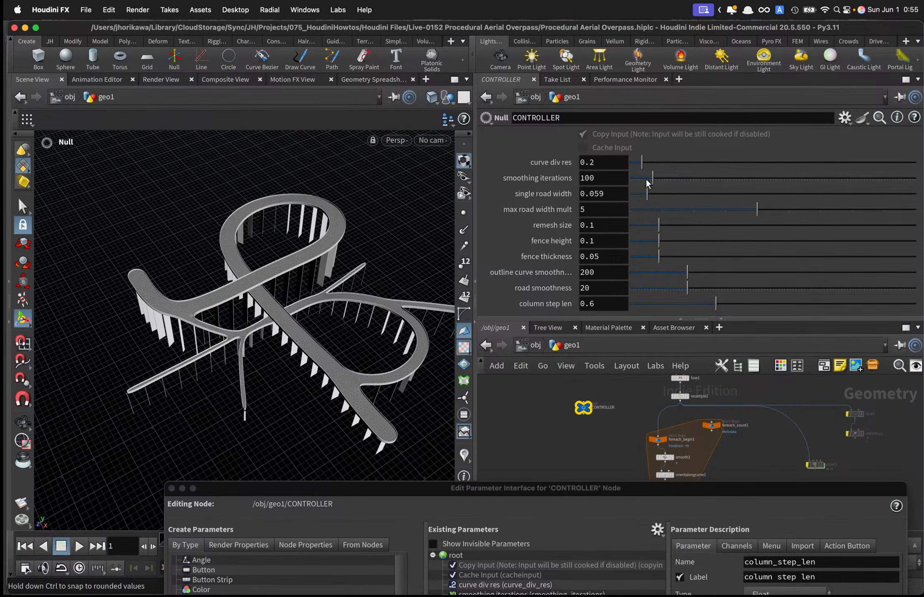
Test smoothing iterations on CONTROLLER at 0 and 753, and settle on 205.
left_click_drag(646, 179, 624, 180)
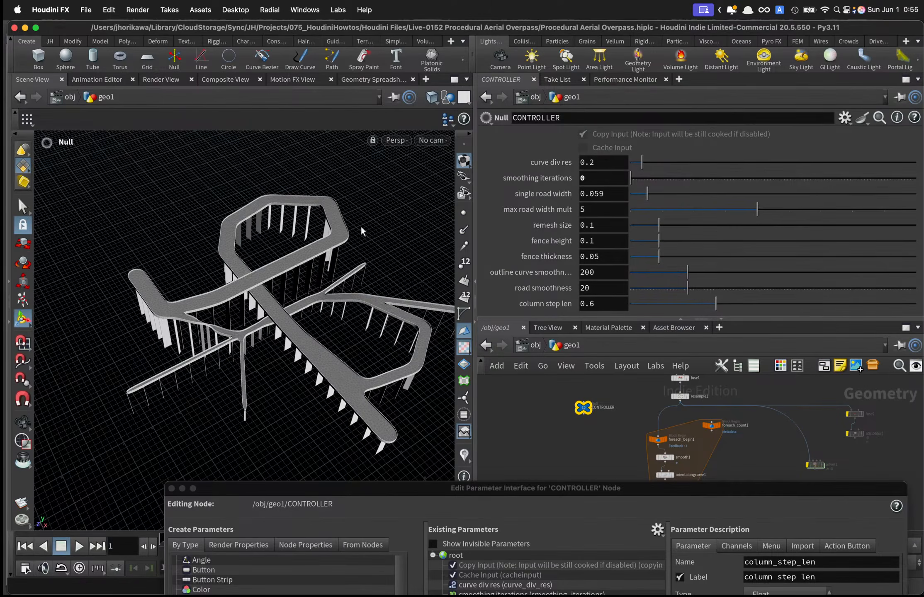
key("Escape")
left_click_drag(330, 206, 414, 166)
key("Return")
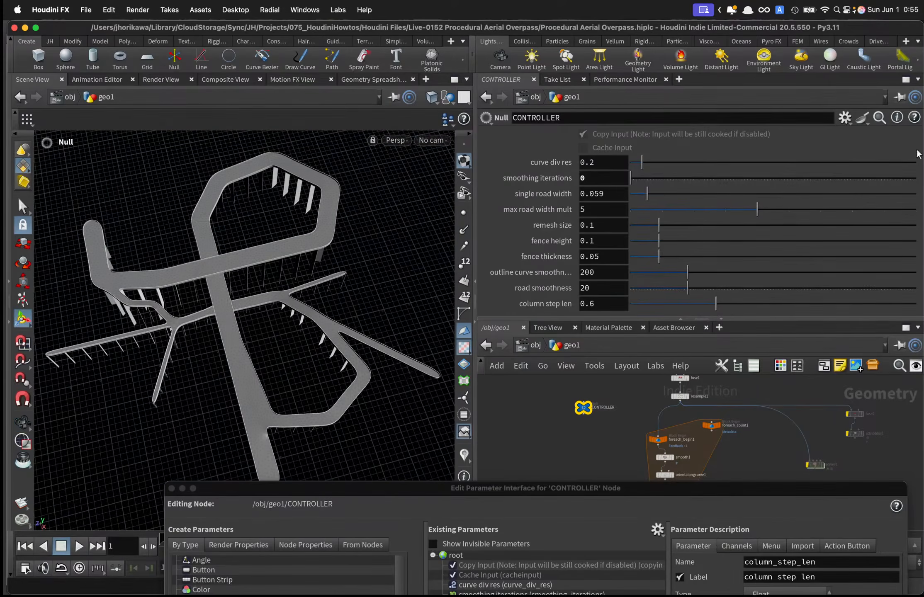
left_click(845, 183)
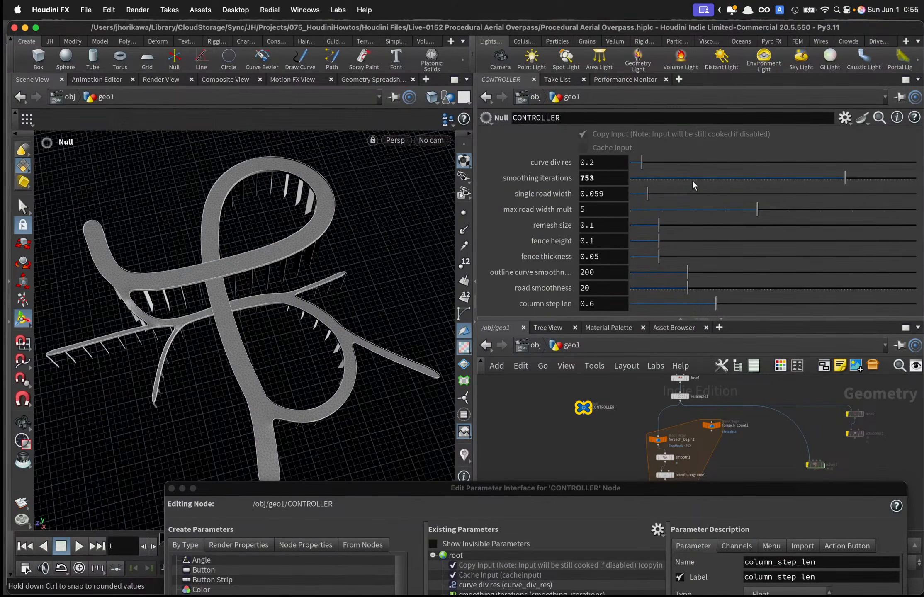
mouse_move(692, 180)
left_mouse_down()
mouse_move(669, 179)
mouse_move(689, 179)
left_mouse_up()
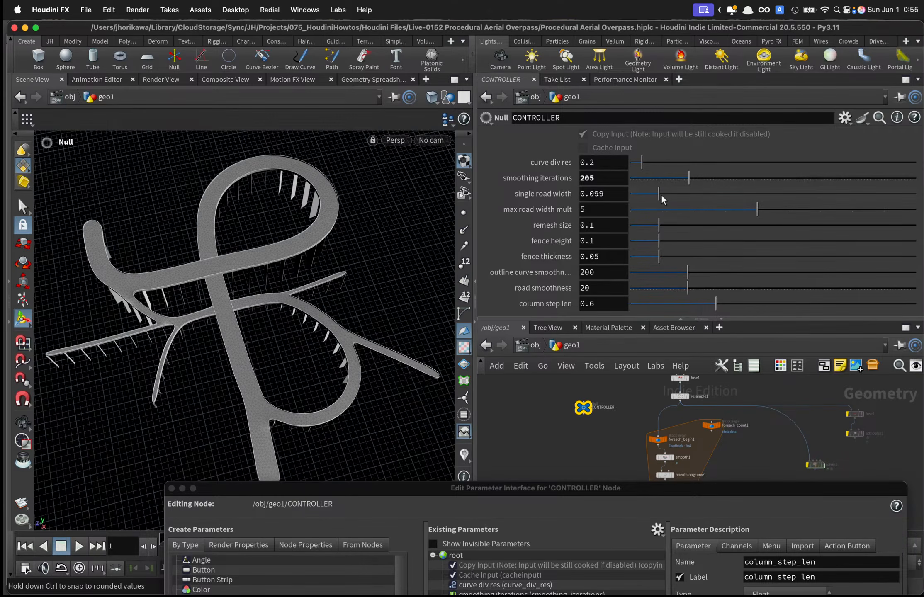
Increase the single road width to about 0.125 and inspect the road mesh around the crossing.
left_click_drag(668, 195, 666, 195)
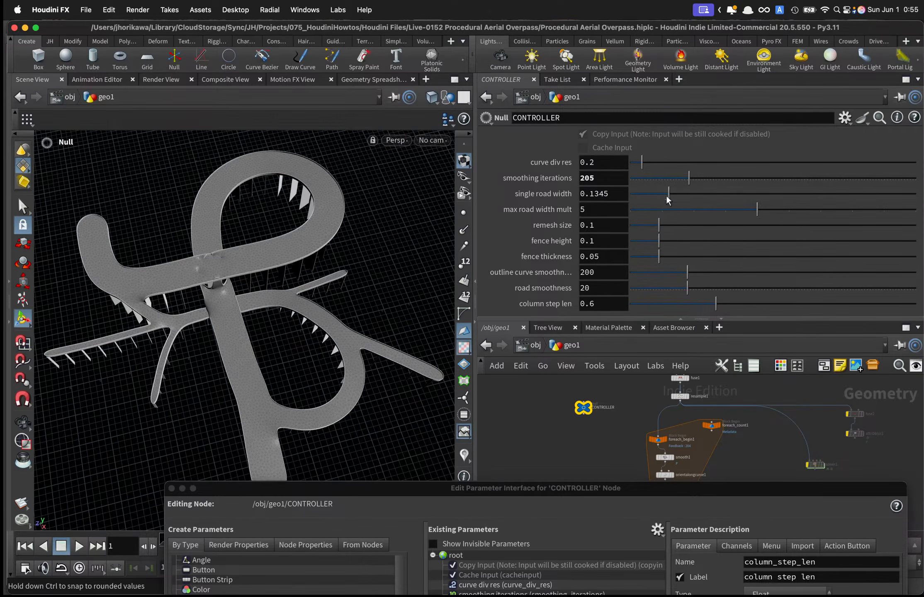
right_click_drag(235, 282, 296, 266, "alt")
left_click_drag(296, 266, 305, 230, "alt")
right_click_drag(305, 230, 249, 257, "alt")
left_click_drag(248, 257, 299, 253, "alt")
right_click_drag(299, 253, 357, 260, "alt")
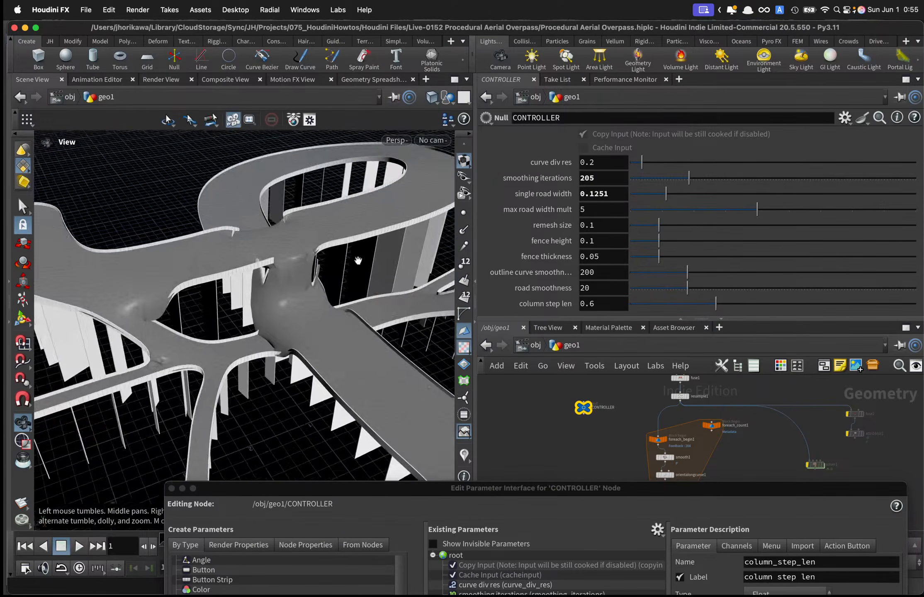
left_click_drag(357, 260, 301, 289, "alt")
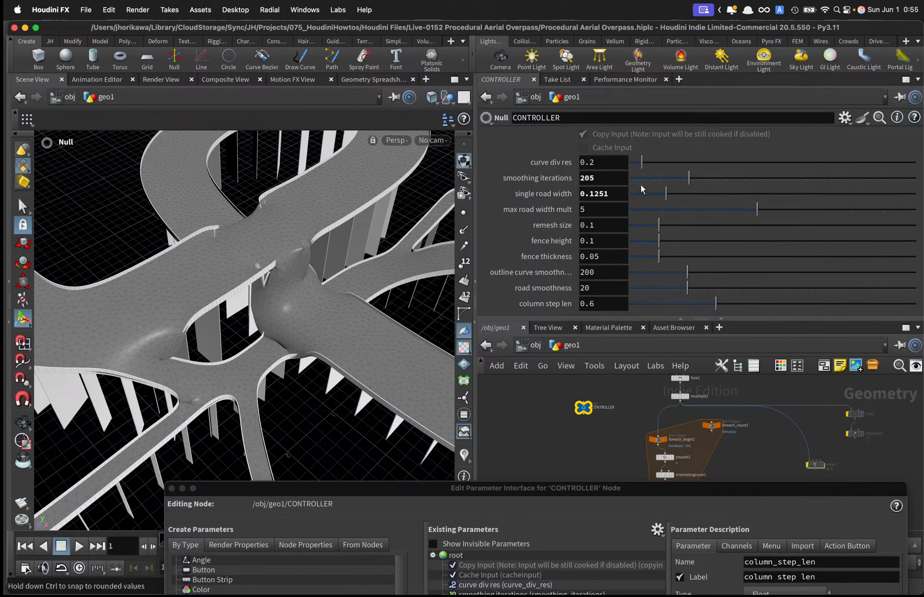
Reduce the single road width to about 0.06 and inspect the lower road surface beneath the crossing.
left_click(615, 179)
left_click(656, 192)
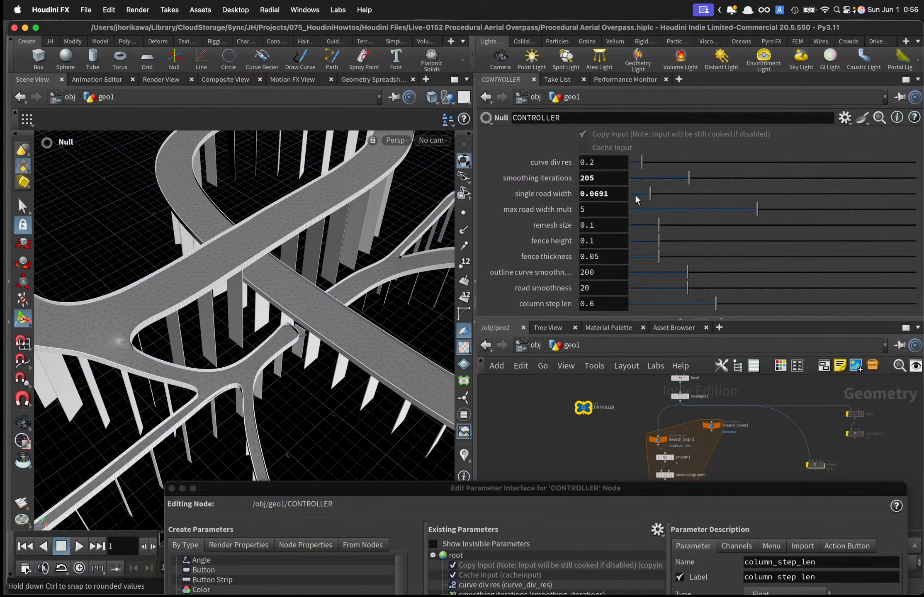
mouse_move(325, 334)
left_mouse_down("alt")
mouse_move(298, 302)
mouse_move(234, 311)
mouse_move(262, 316)
mouse_move(345, 293)
mouse_move(315, 352)
left_mouse_up("alt")
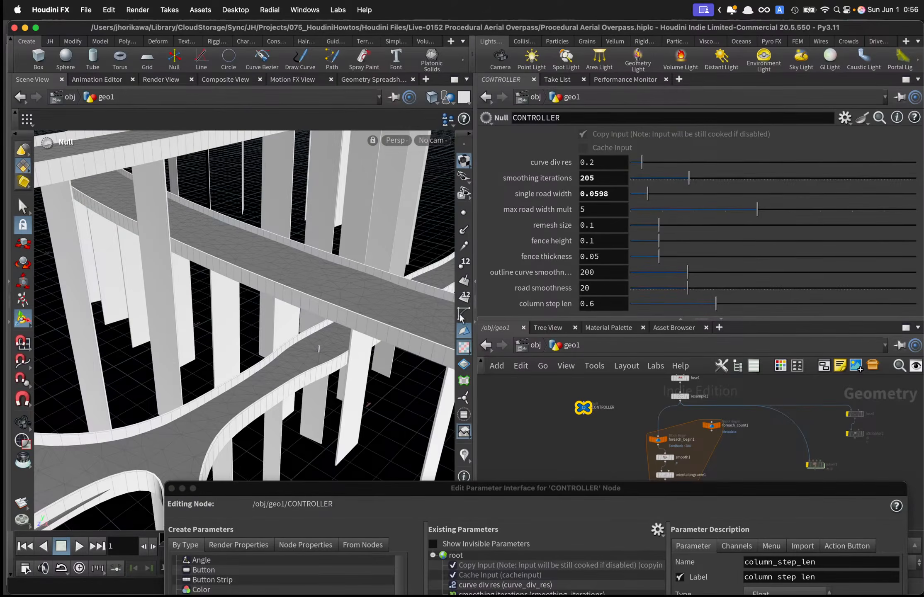
left_click_drag(593, 195, 613, 195)
right_click(343, 349)
left_click(391, 338)
right_click_drag(325, 345, 299, 377, "alt")
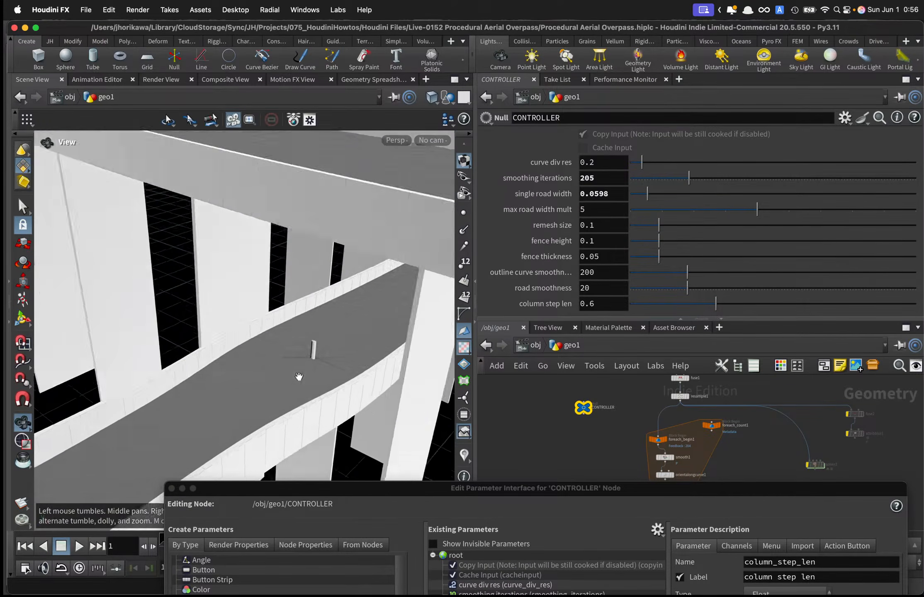
left_click_drag(299, 377, 310, 355, "alt")
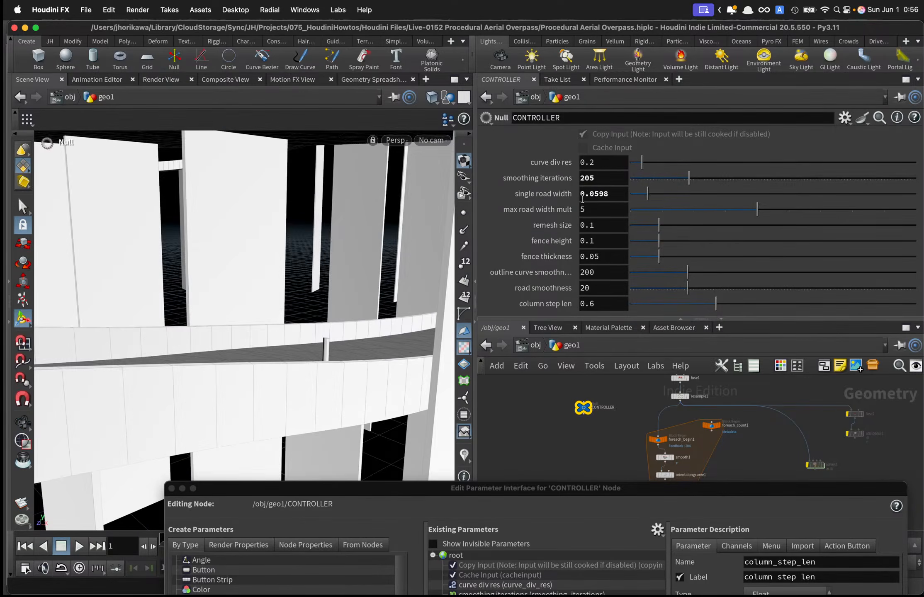
Set the single road width to 0.05 and check the overpass and its columns.
left_click_drag(599, 194, 626, 194)
key("BackSpace")
key("Return")
right_click_drag(319, 286, 150, 337, "alt")
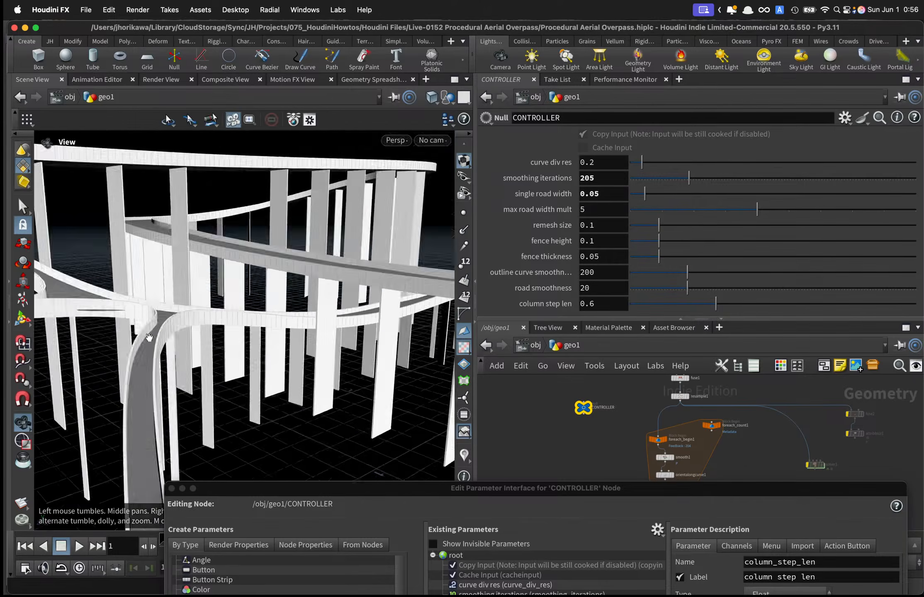
left_click_drag(150, 337, 329, 278)
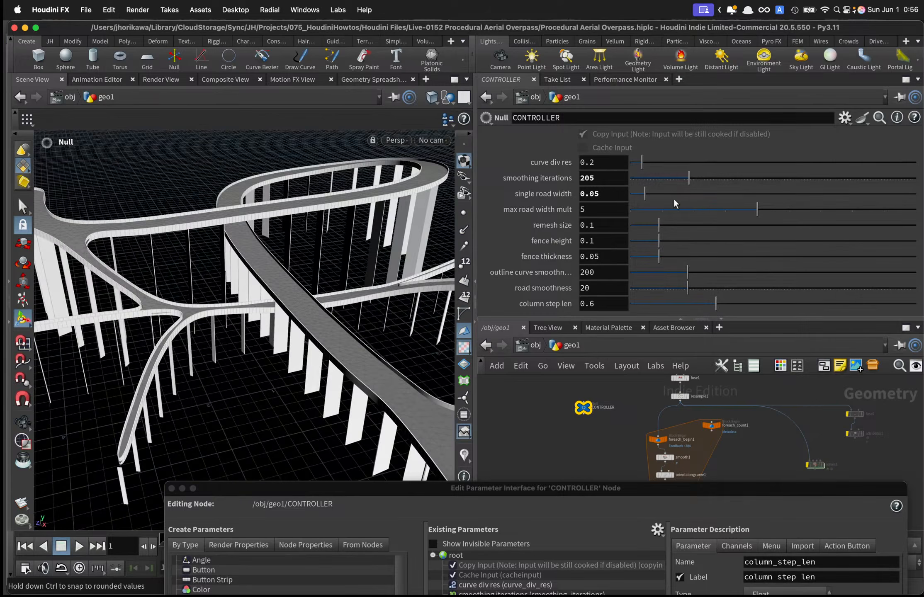
Reduce max road width mult to 2 and on to 1, and inspect the narrowed road up close.
left_click_drag(730, 208, 668, 213)
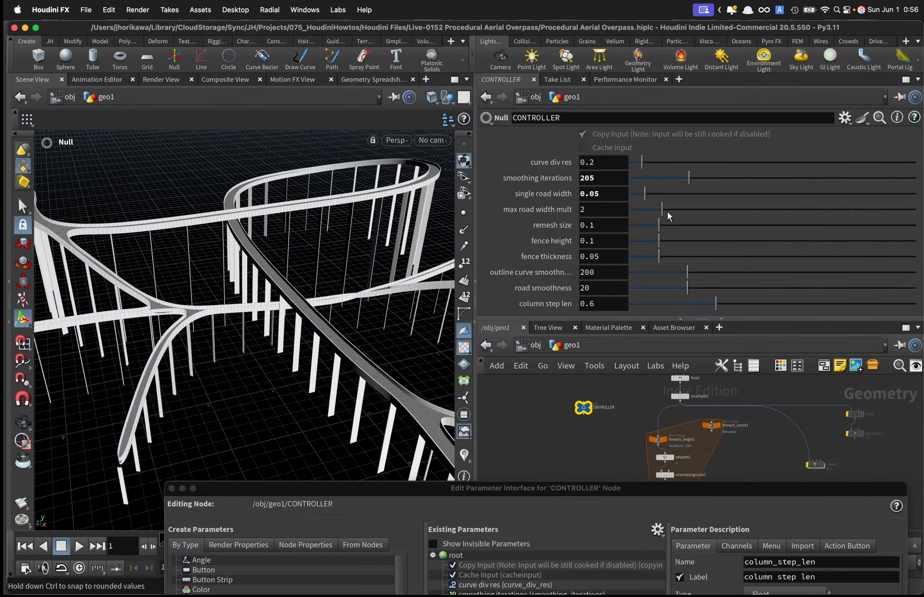
left_click_drag(654, 211, 639, 215)
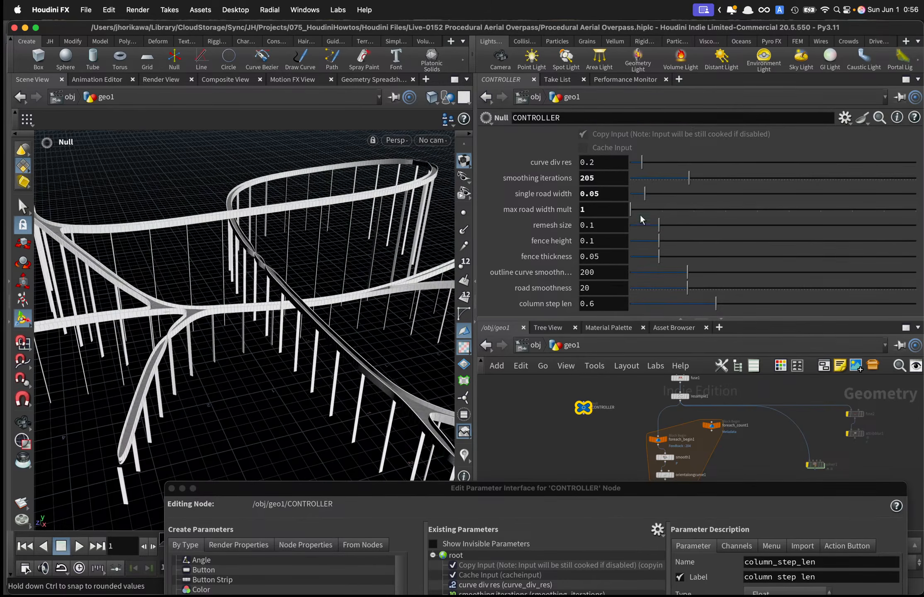
mouse_move(389, 239)
left_mouse_down("alt")
mouse_move(366, 275)
mouse_move(324, 288)
mouse_move(343, 295)
mouse_move(379, 247)
left_mouse_up("alt")
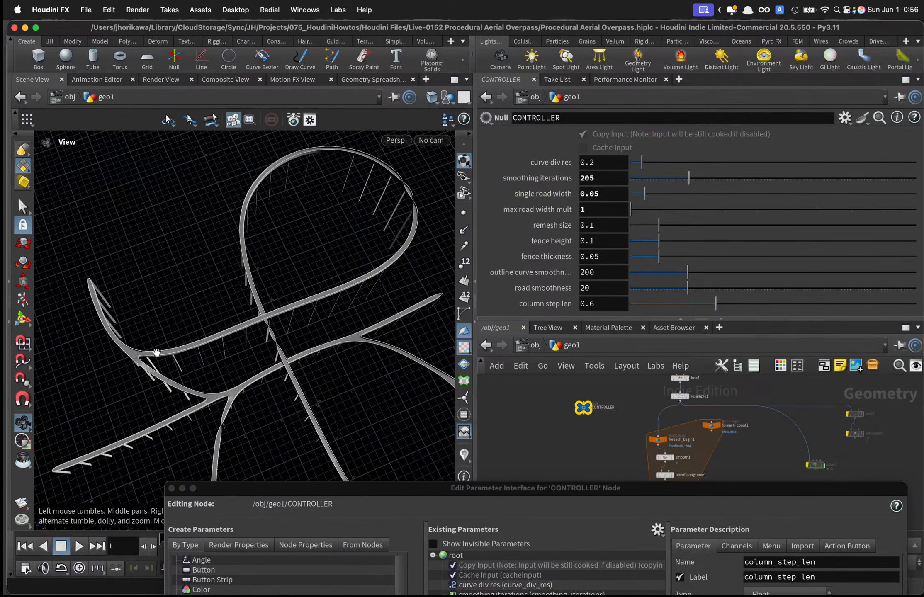
right_click_drag(165, 375, 367, 264, "alt")
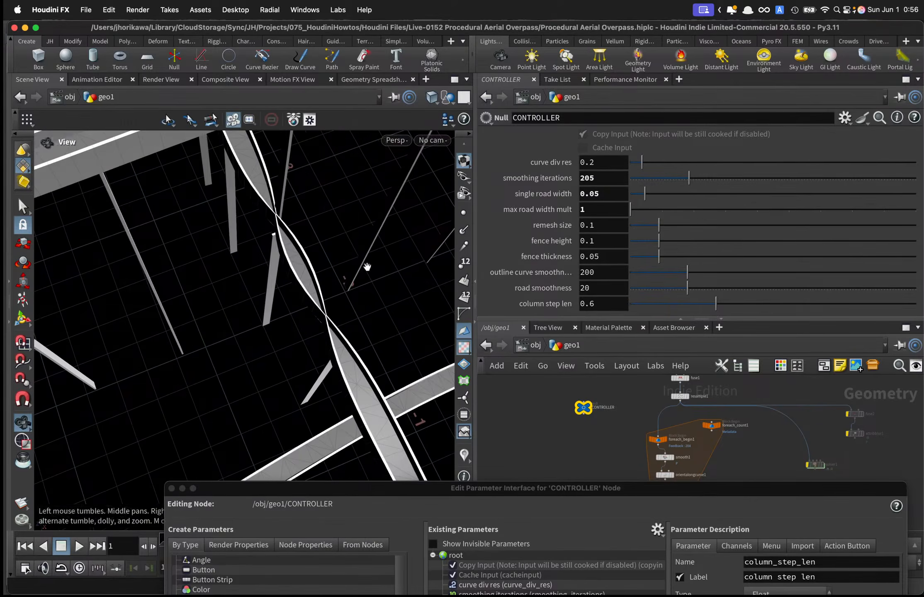
Set the single road width to 0.07 and max road width mult to 4.
left_click_drag(648, 197, 596, 201)
left_click(612, 198)
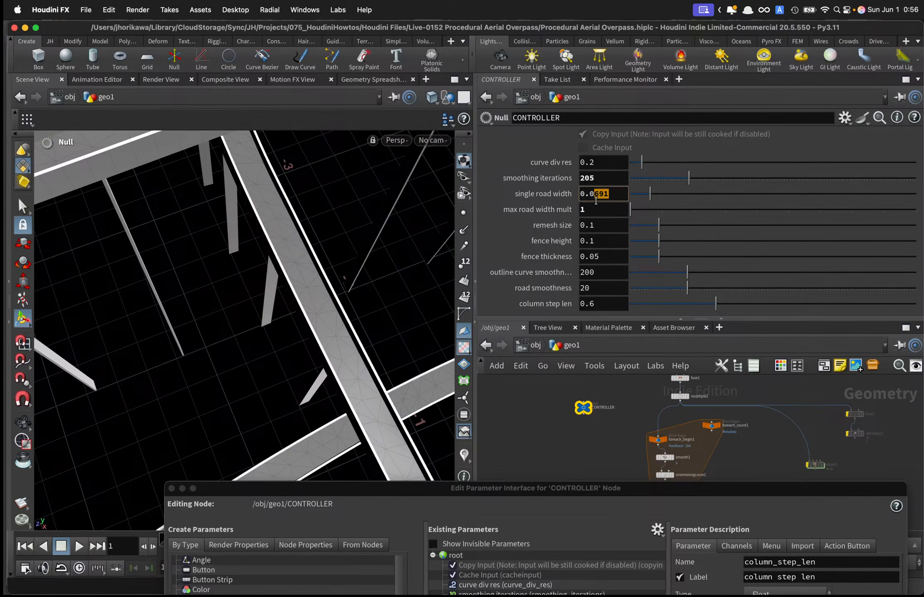
type("7")
key("Return")
right_click_drag(357, 248, 186, 305, "alt")
left_click_drag(186, 306, 306, 268, "alt")
middle_click_drag(306, 267, 199, 303, "alt")
right_click_drag(199, 302, 315, 269, "alt")
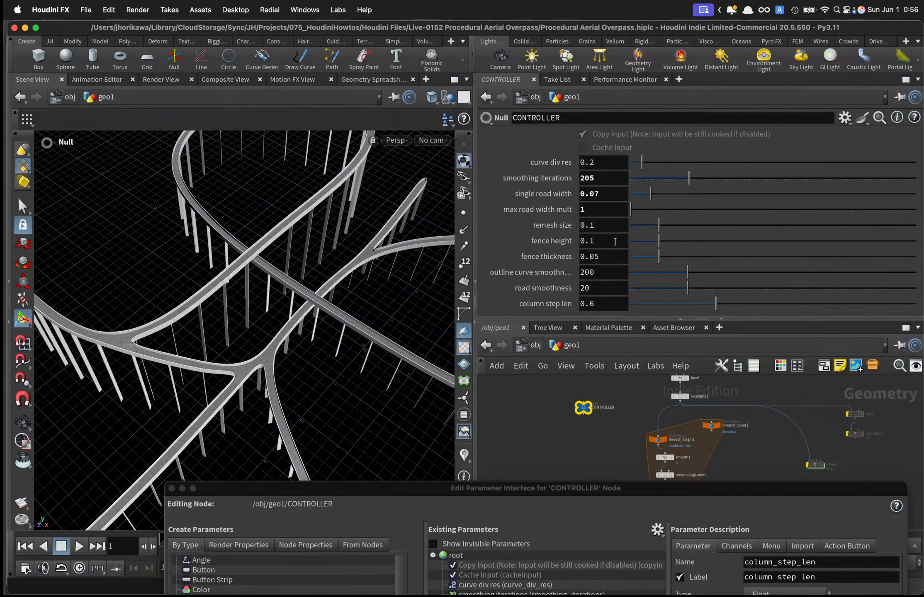
left_click(656, 210)
left_click_drag(685, 209, 713, 208)
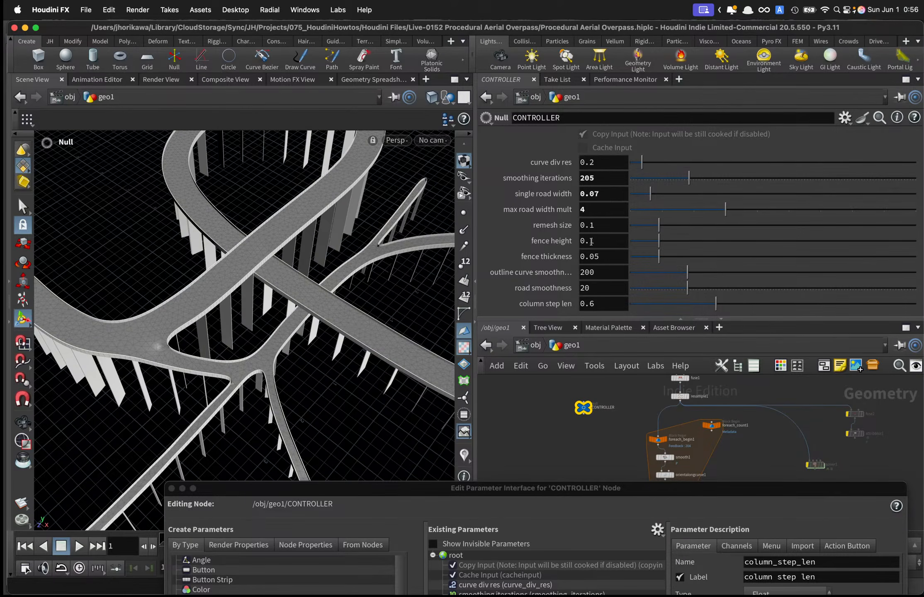
Examine the overpass from above and from the side to check its road shape, crossings and supporting columns.
left_click_drag(319, 331, 357, 245, "alt")
right_click_drag(357, 245, 317, 271, "alt")
left_click_drag(316, 271, 216, 293, "alt")
middle_click_drag(215, 293, 327, 256, "alt")
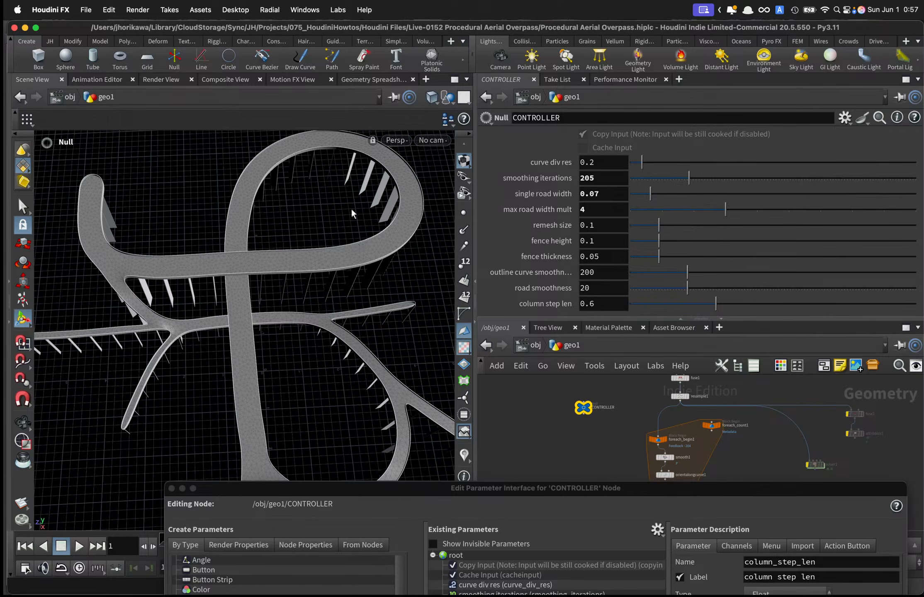
left_click_drag(353, 212, 380, 185, "alt")
right_click_drag(379, 186, 319, 214, "alt")
left_click_drag(320, 215, 352, 210, "alt")
right_click_drag(352, 209, 298, 236, "alt")
left_click_drag(298, 236, 323, 265, "alt")
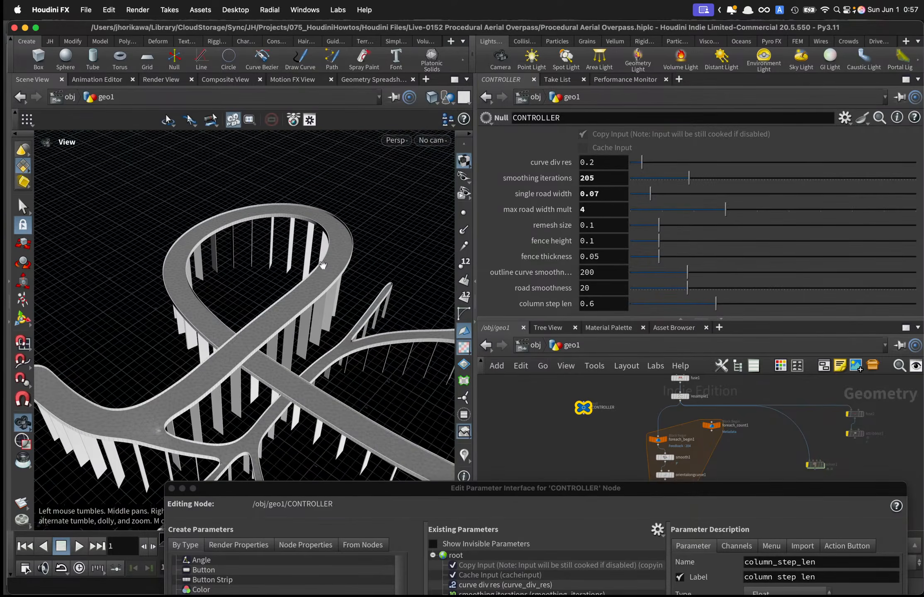
Try larger remesh sizes on CONTROLLER and bring the remesh size to about 0.144.
left_click(696, 225)
left_click_drag(696, 226, 733, 224)
left_click(670, 227)
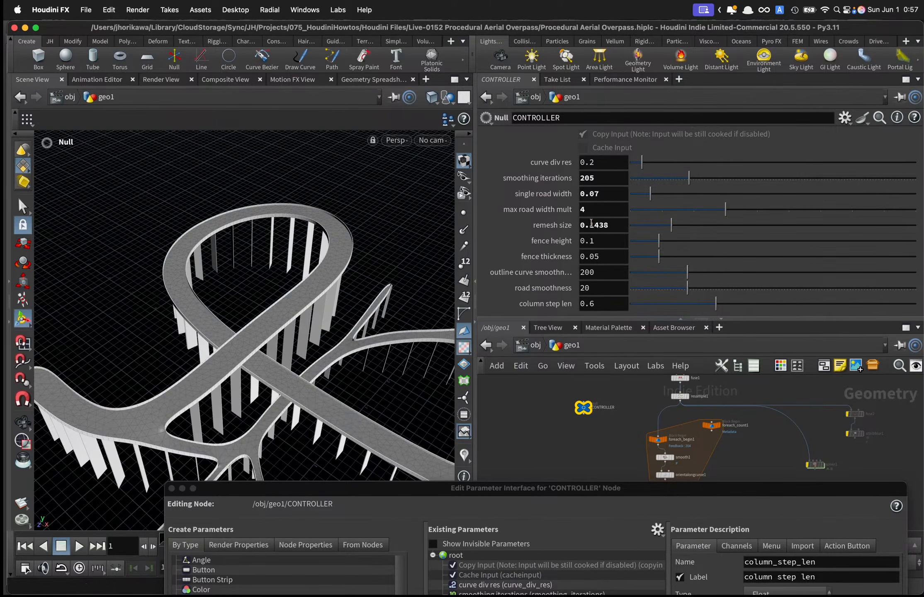
Set the remesh size on CONTROLLER to 0.1 and view the road from a lower angle.
left_click_drag(591, 224, 641, 229)
type("1")
key("Return")
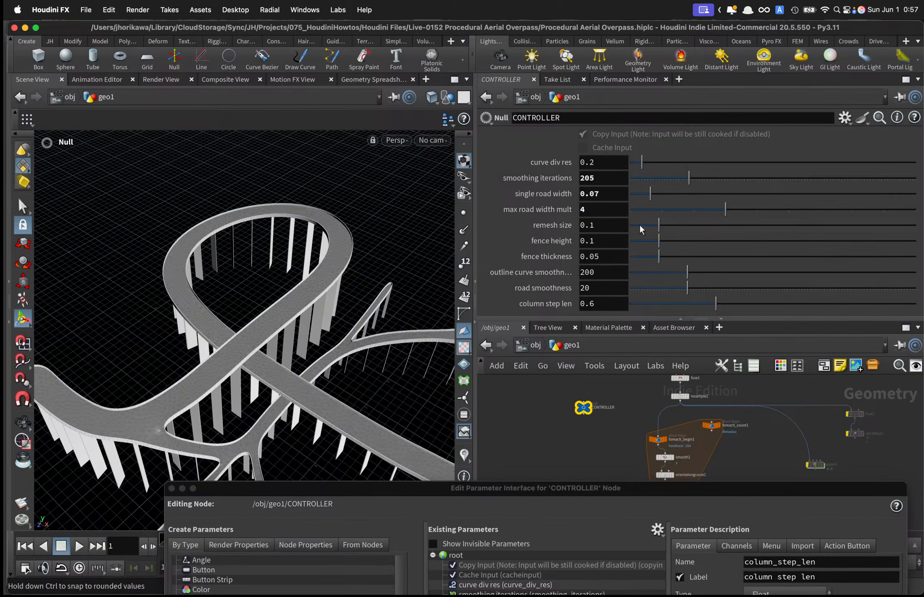
key("Escape")
left_click_drag(307, 296, 373, 288)
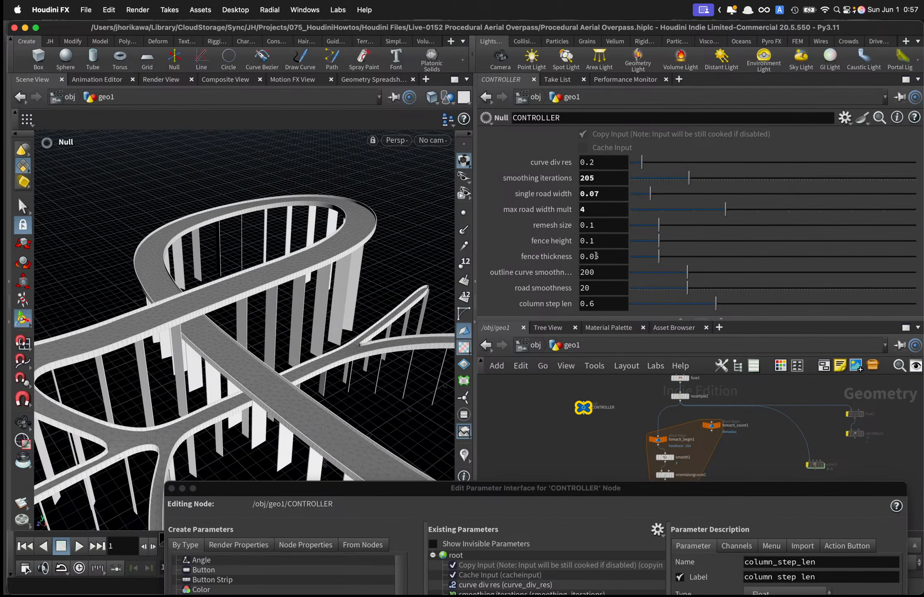
Raise the fence height on CONTROLLER to about 0.149 and set the fence thickness to 0.05.
mouse_move(658, 240)
left_mouse_down()
mouse_move(736, 240)
mouse_move(672, 240)
mouse_move(675, 257)
mouse_move(654, 256)
mouse_move(678, 255)
mouse_move(662, 260)
left_mouse_up()
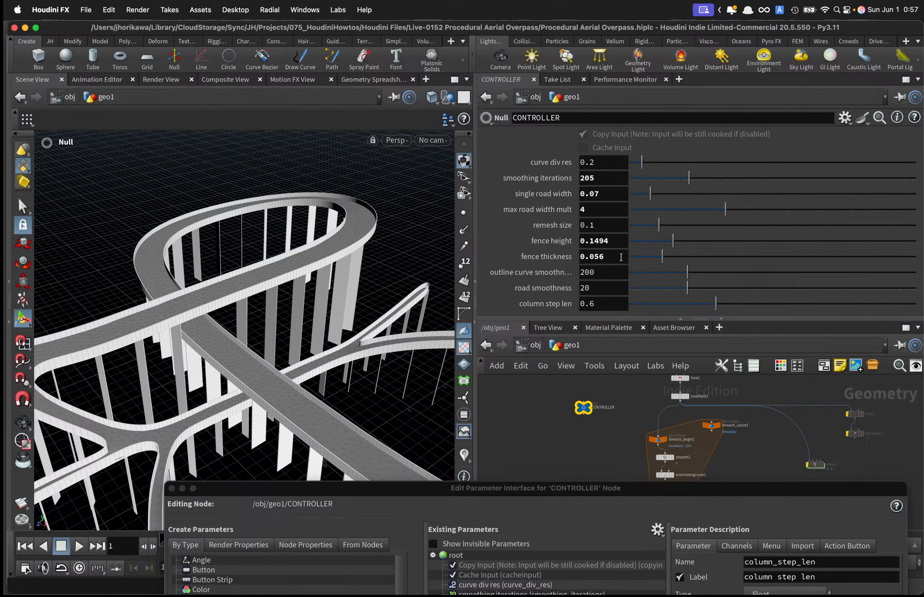
left_click(611, 257)
key("Return")
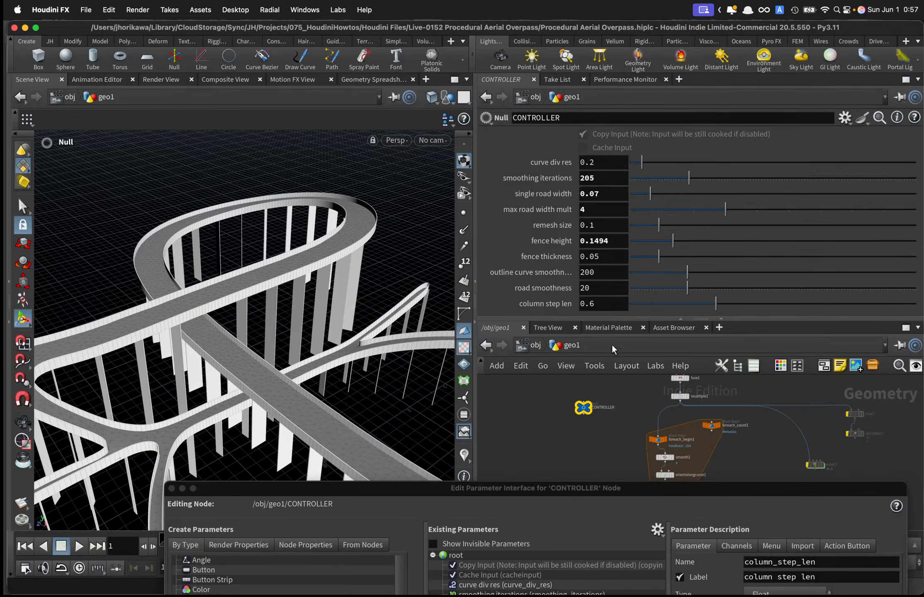
Copy the fence thickness parameter from CONTROLLER.
scroll(608, 375, "down", 2)
left_click_drag(627, 319, 626, 300)
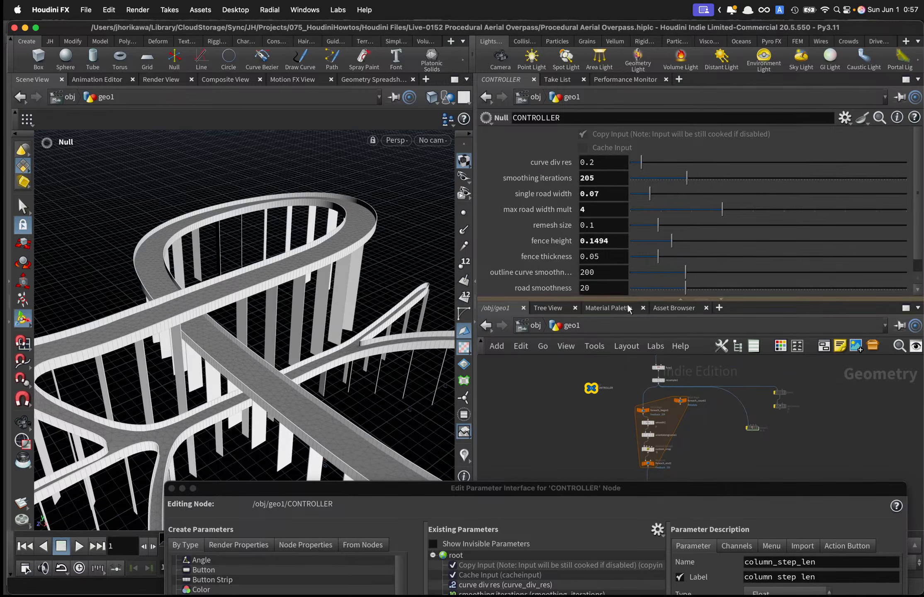
right_click(566, 256)
left_click(599, 347)
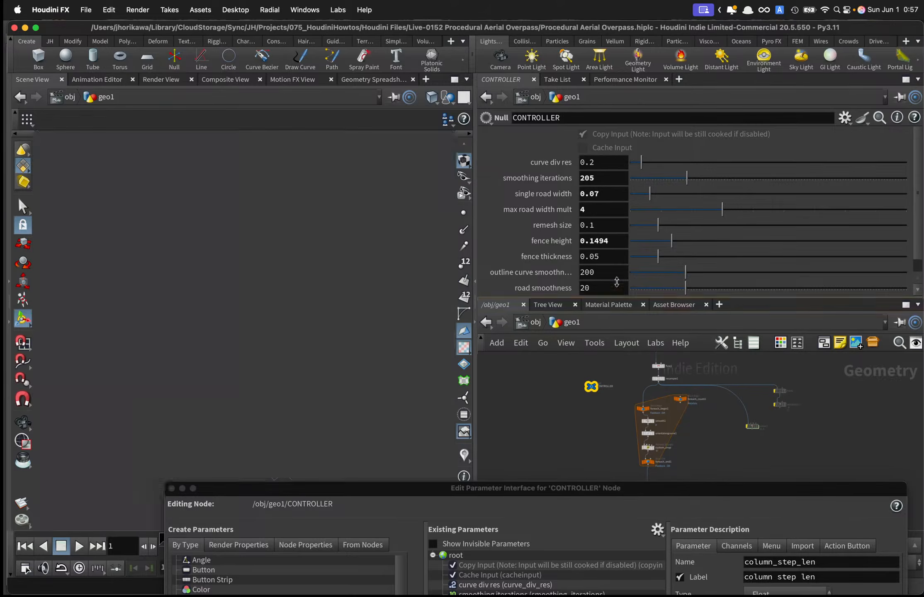
Find the thicken2 node below reverse4 in the network, display its output and select it.
left_click_drag(604, 302, 604, 207)
scroll(642, 361, "up", 5)
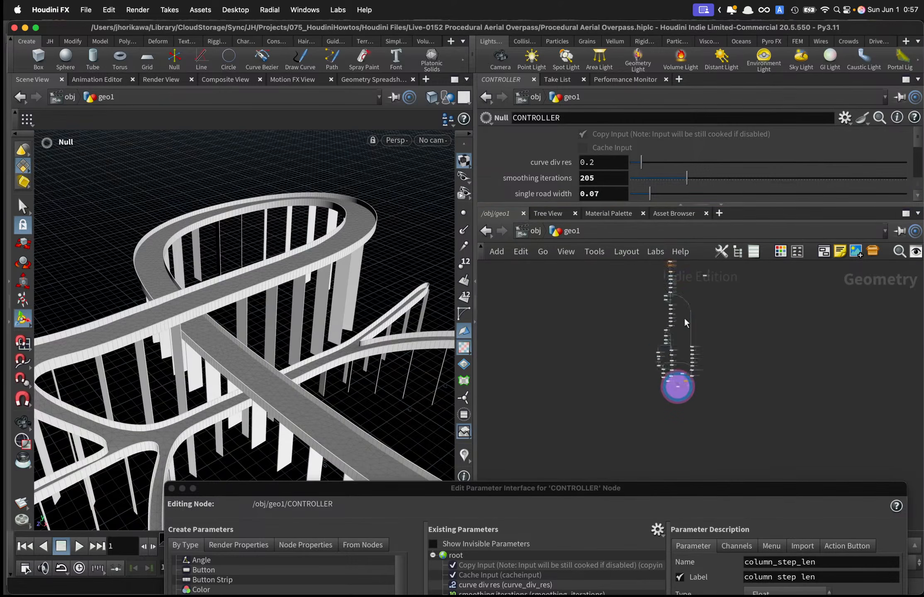
scroll(697, 360, "up", 3)
scroll(686, 351, "up", 1)
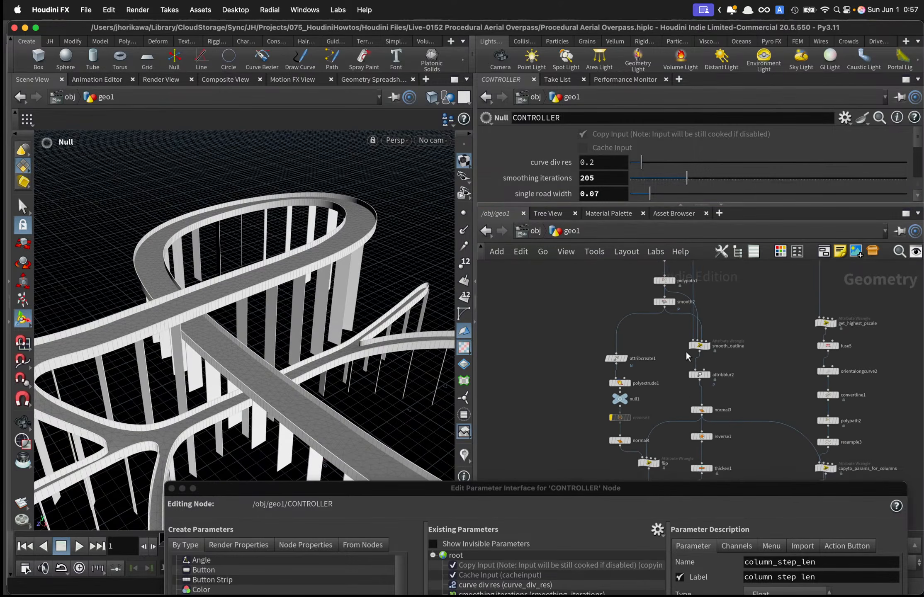
middle_click_drag(685, 362, 681, 391)
scroll(722, 450, "up", 2)
middle_click_drag(724, 451, 771, 313)
scroll(719, 350, "down", 1)
scroll(707, 360, "up", 3)
left_click(708, 367)
left_click(696, 369)
left_click(668, 399)
left_click(651, 404)
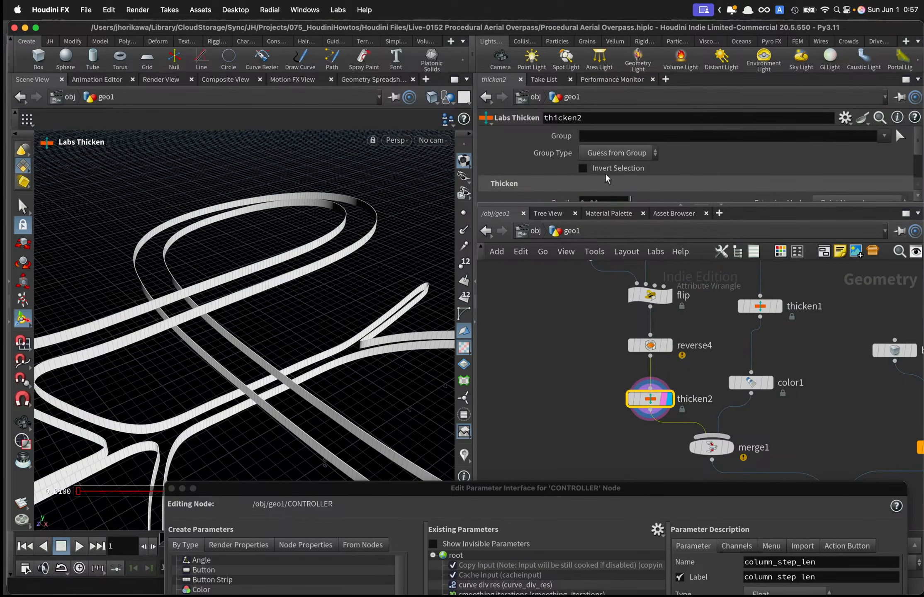
Paste the copied fence thickness as a relative reference into the Depth of thicken2.
scroll(605, 173, "down", 1)
right_click(568, 169)
left_click(620, 315)
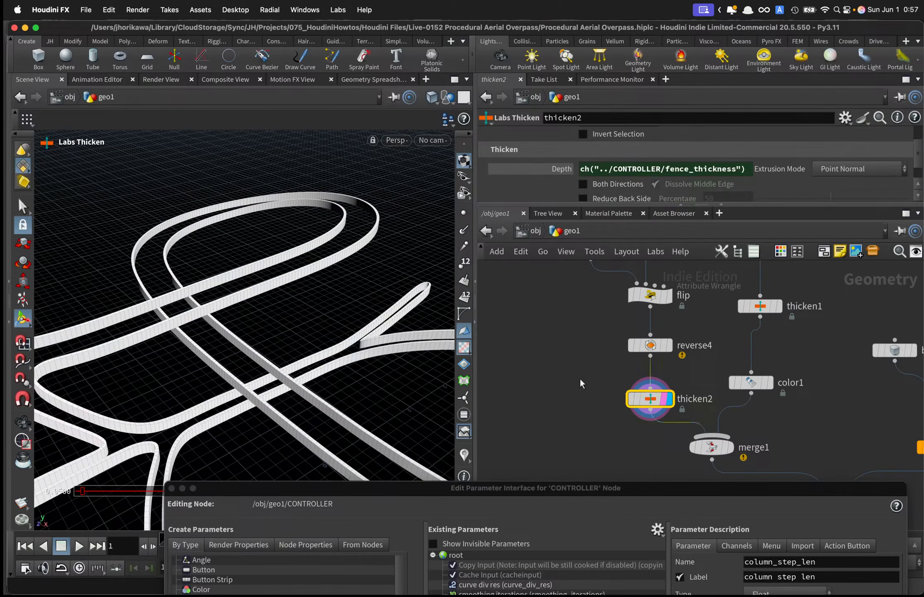
Delete the channel reference from the Depth of thicken1 so it is an independent value.
left_click(769, 307)
right_click(568, 170)
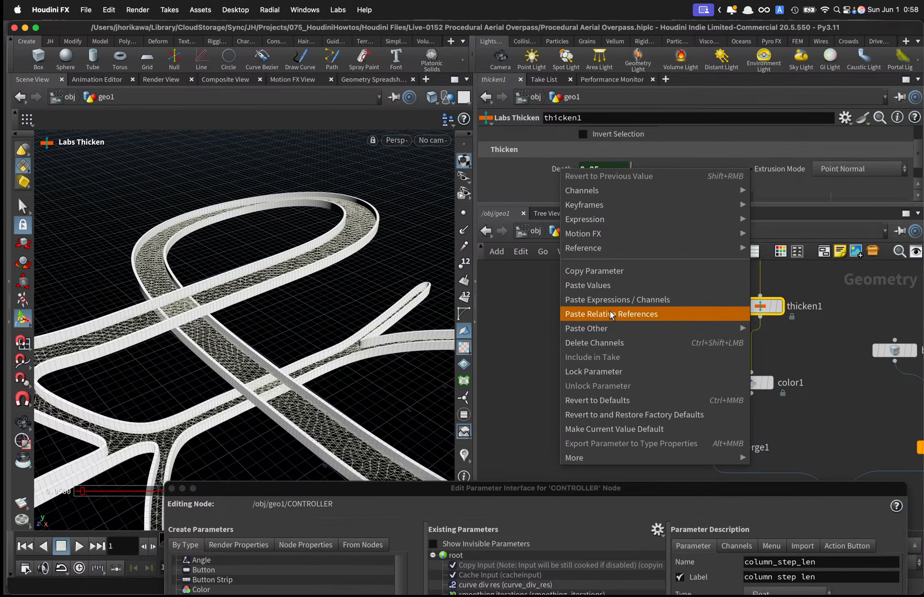
left_click(610, 341)
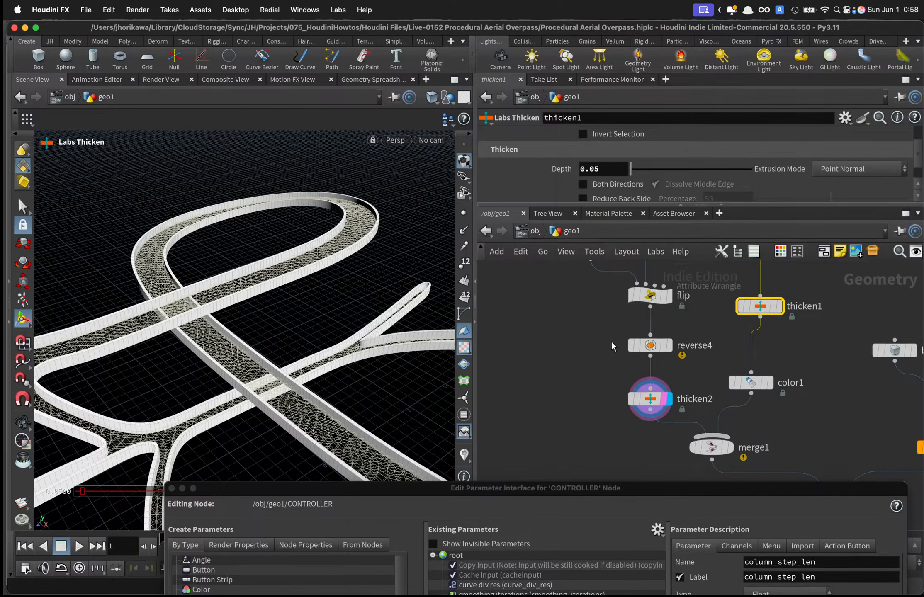
left_click(579, 348)
Display the output of merge2 to show the complete overpass with its columns.
scroll(597, 373, "down", 4)
scroll(676, 427, "up", 5)
scroll(727, 405, "down", 4)
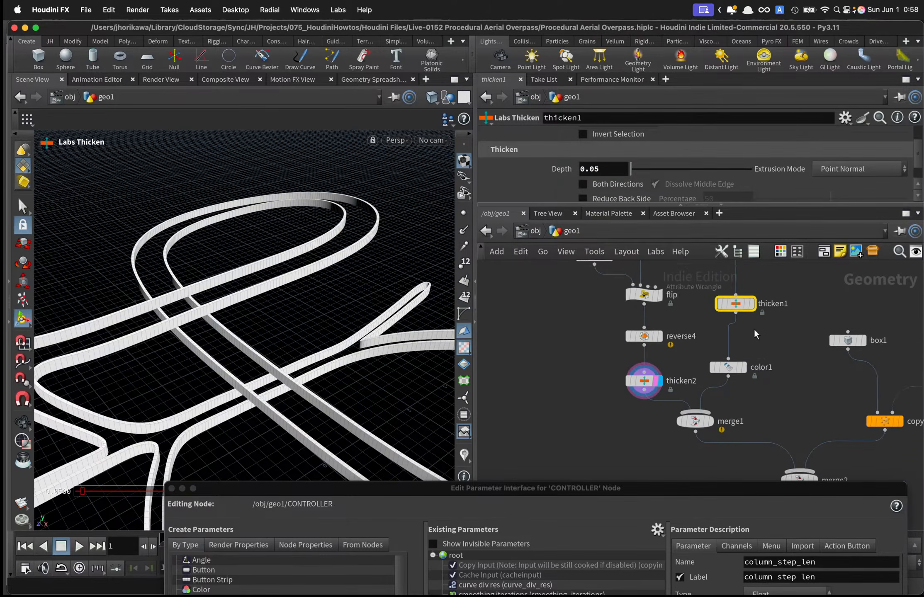
middle_click_drag(763, 398, 729, 320)
left_click(776, 402)
left_click(782, 402)
scroll(640, 403, "down", 2)
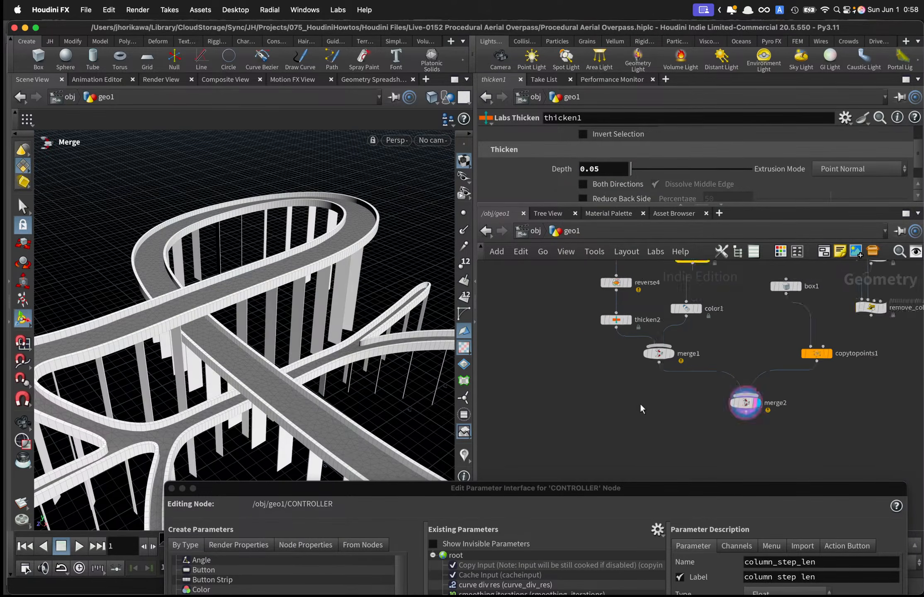
On CONTROLLER, set the fence height to about 0.191 and the fence thickness to about 0.044.
scroll(639, 403, "down", 5)
scroll(650, 419, "up", 6)
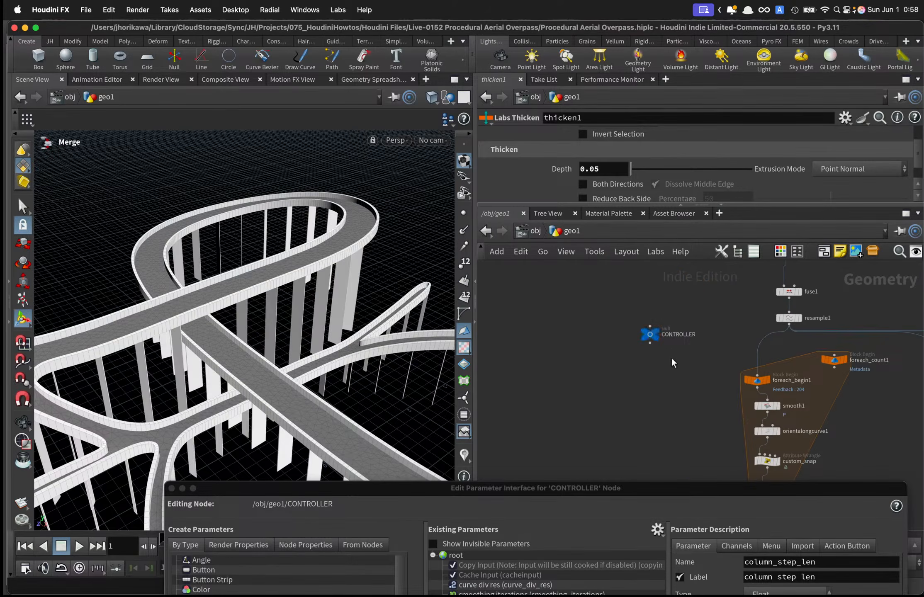
left_click(650, 334)
scroll(658, 175, "down", 4)
scroll(660, 171, "up", 2)
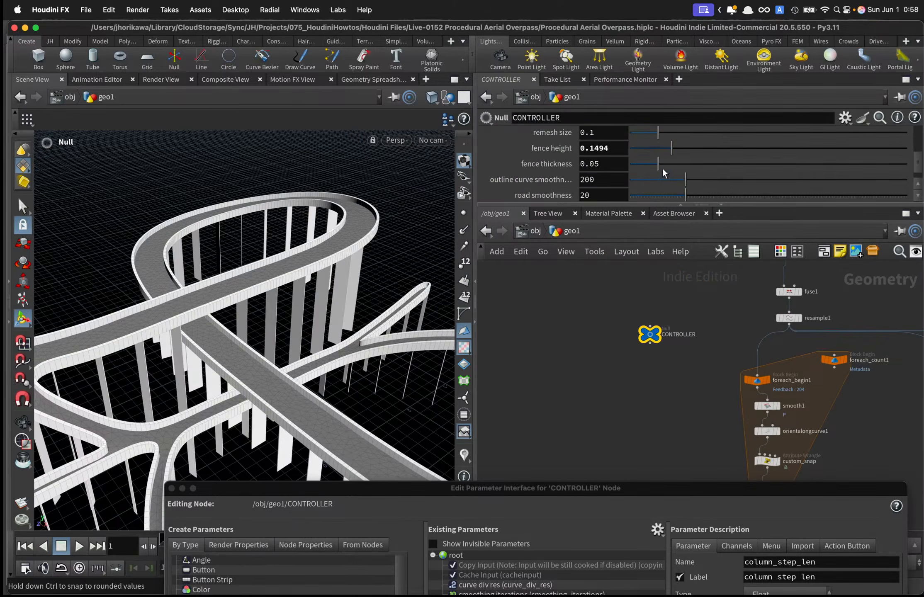
mouse_move(671, 160)
left_mouse_down()
mouse_move(652, 163)
mouse_move(693, 163)
mouse_move(655, 166)
mouse_move(683, 146)
left_mouse_up()
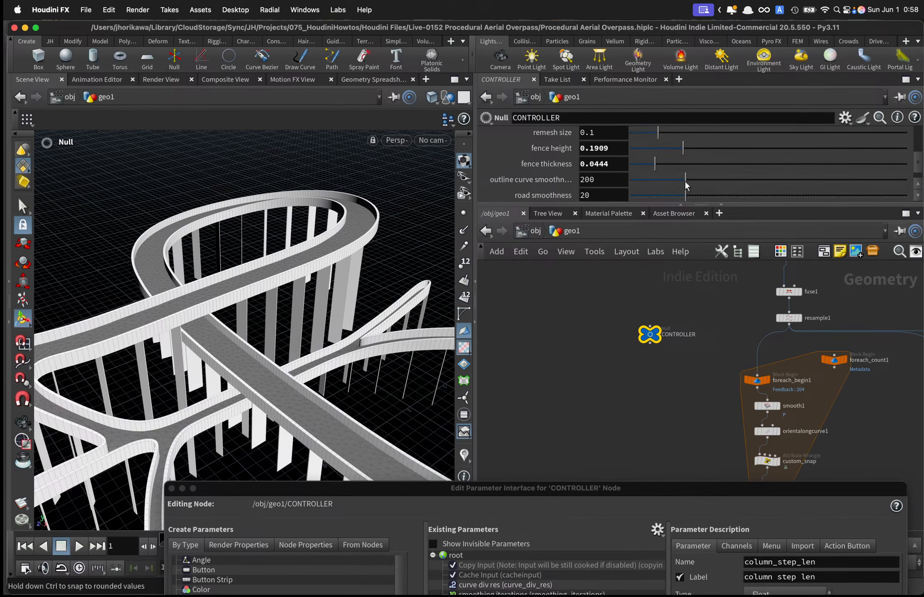
Reduce the outline curve smoothness to 0 and examine the road edges from several angles.
right_click_drag(394, 195, 349, 202, "alt")
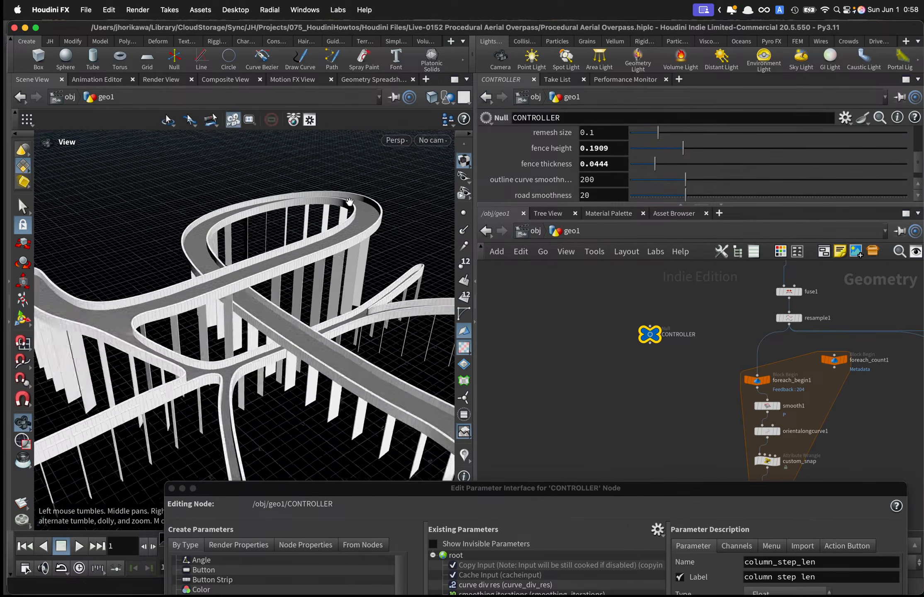
left_click_drag(350, 202, 388, 215)
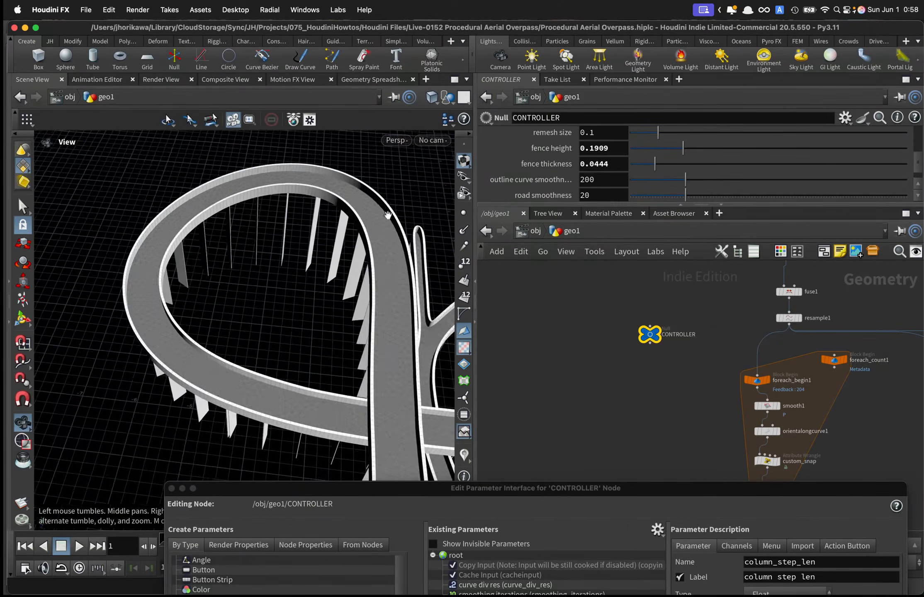
left_click_drag(639, 181, 623, 181)
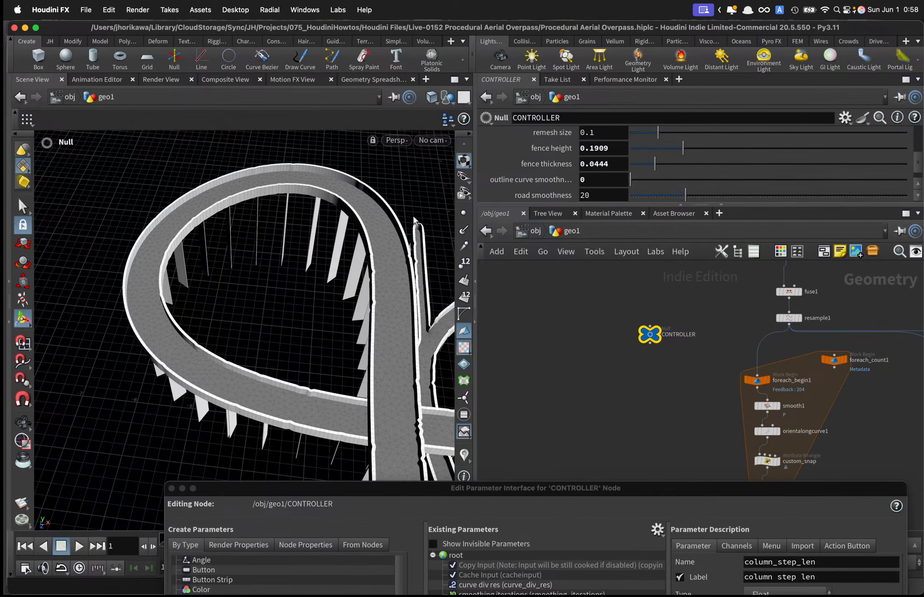
right_click_drag(414, 219, 437, 231, "alt")
left_click_drag(437, 231, 233, 286, "alt")
right_click_drag(233, 287, 183, 303, "alt")
mouse_move(183, 303)
left_mouse_down("alt")
mouse_move(195, 255)
mouse_move(176, 316)
left_mouse_up("alt")
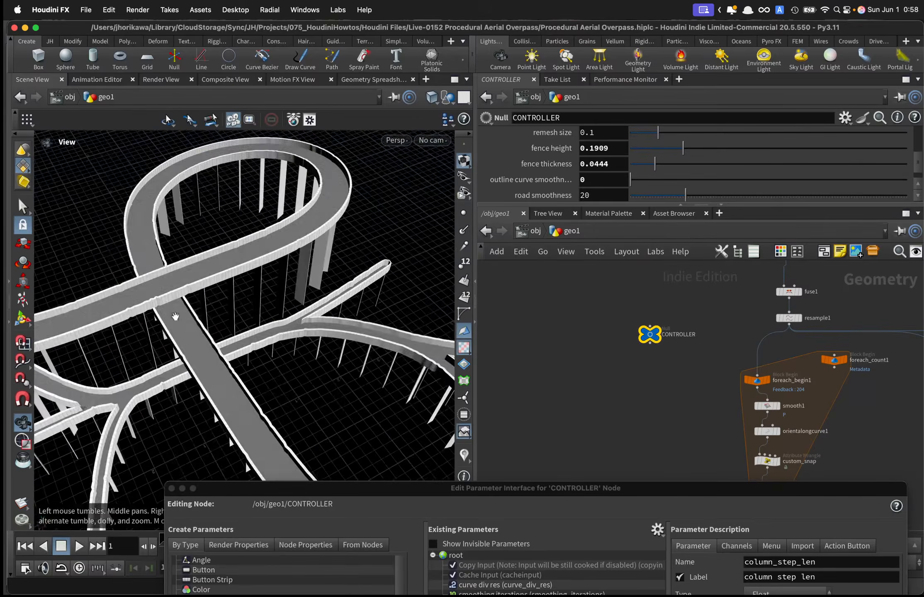
Raise the outline curve smoothness to about 204.4 and inspect the road edges and junctions from above.
right_click_drag(246, 296, 336, 270, "alt")
left_click_drag(642, 180, 686, 176)
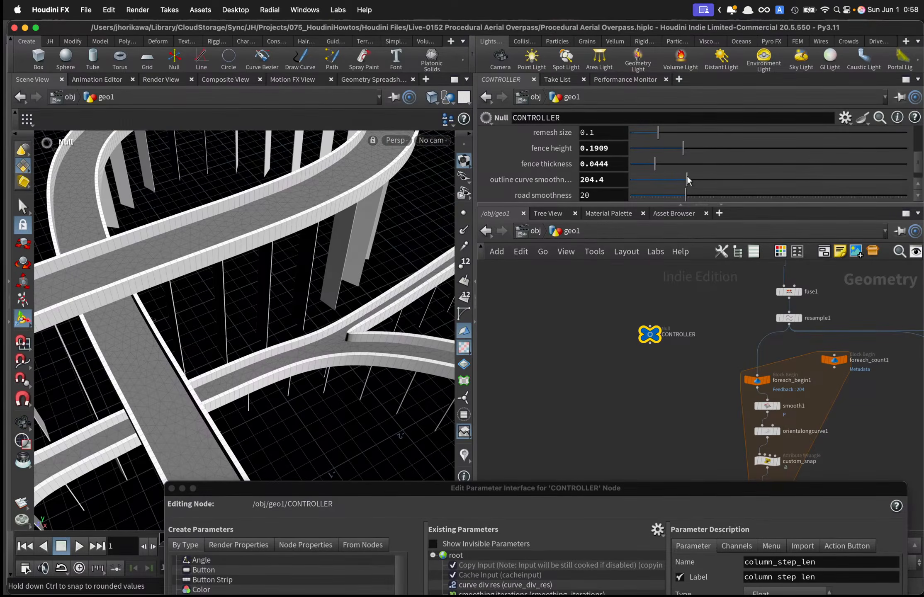
right_click_drag(270, 244, 187, 274, "alt")
left_click_drag(187, 275, 197, 279, "alt")
right_click_drag(197, 279, 273, 264, "alt")
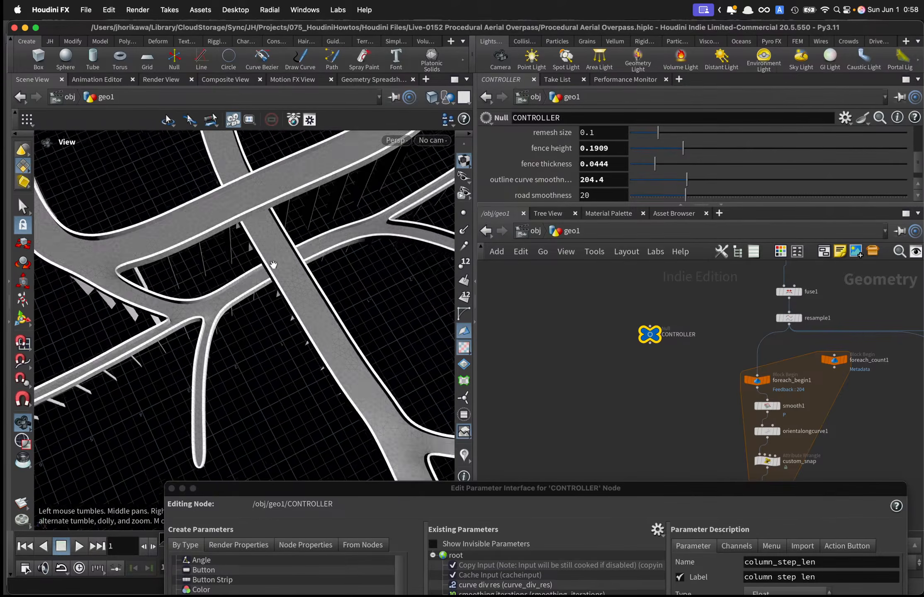
left_click_drag(273, 264, 274, 261, "alt")
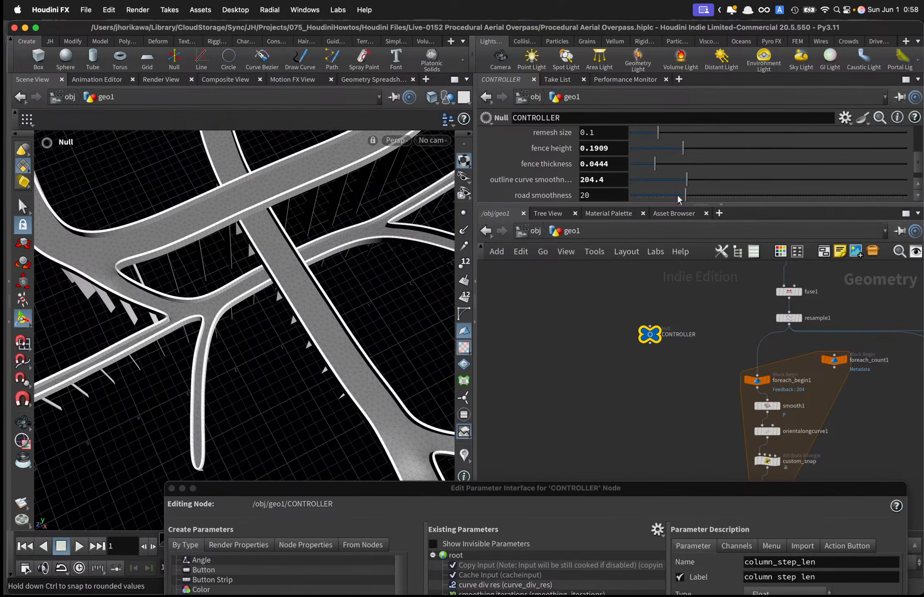
Reduce the road smoothness to 0 and inspect the road surface up close at the junction.
left_click_drag(677, 193, 613, 194)
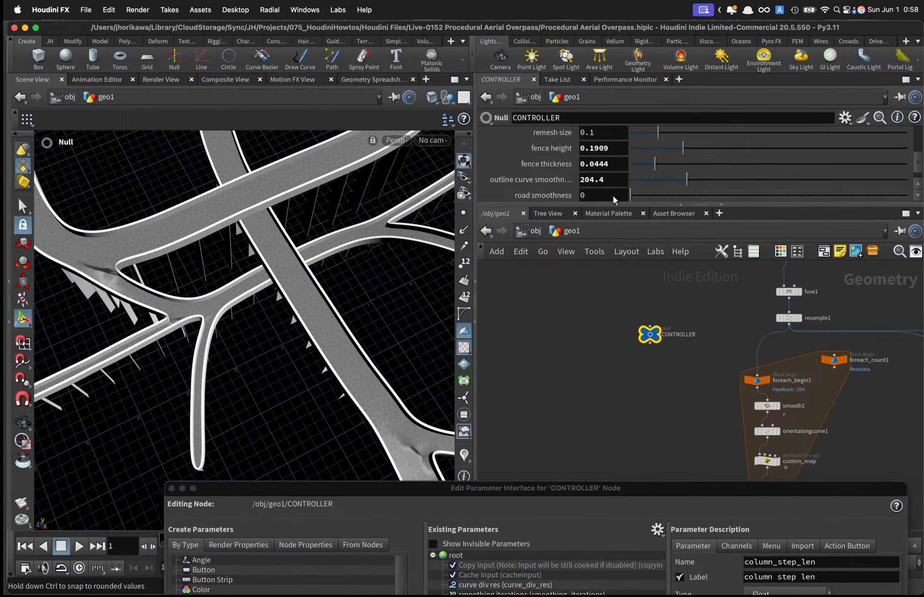
left_click_drag(414, 210, 204, 223, "alt")
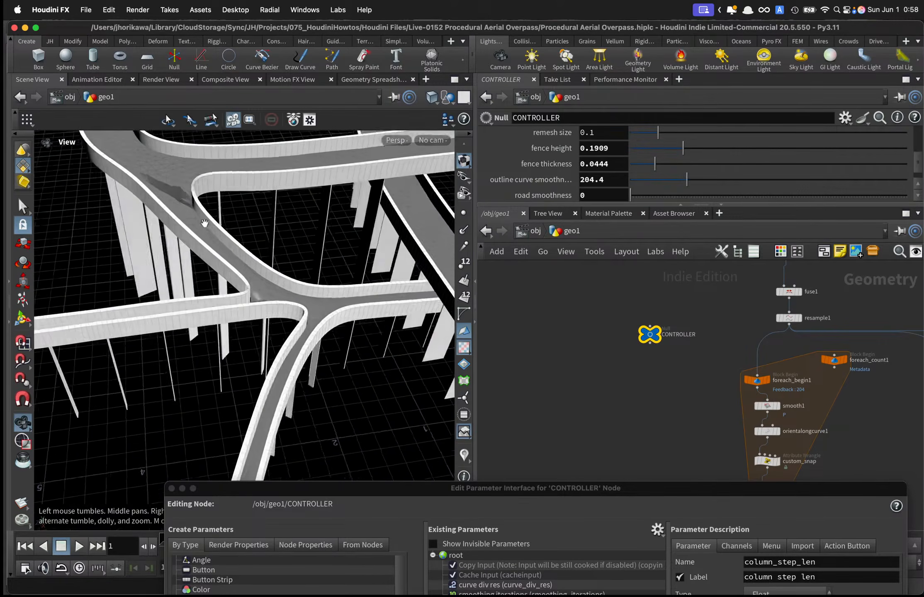
middle_click_drag(205, 223, 237, 263, "alt")
scroll(269, 249, "up", 5)
left_click_drag(272, 248, 299, 270, "alt")
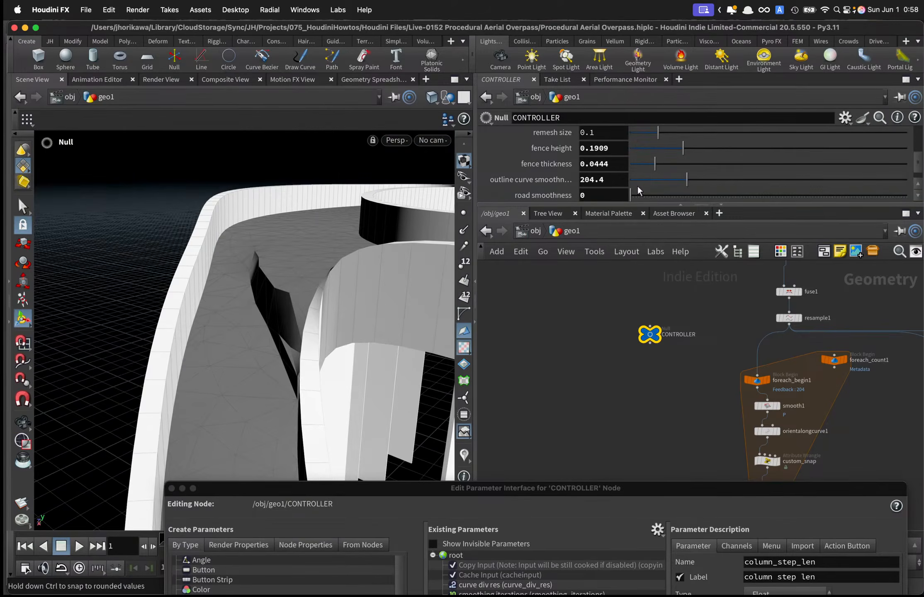
Set the road smoothness to 20 and check the junction surface.
left_click_drag(638, 193, 686, 191)
left_click_drag(265, 290, 364, 274, "alt")
scroll(649, 172, "down", 1)
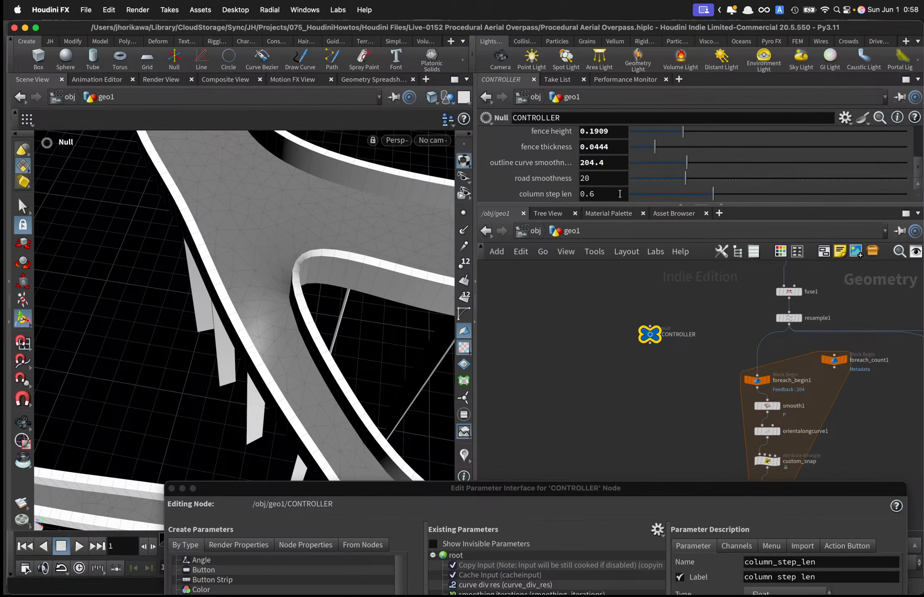
Reduce the column step len to about 0.127 and on to about 0.069 while viewing the columns.
left_click_drag(273, 249, 252, 253, "alt")
left_click_drag(711, 193, 647, 193)
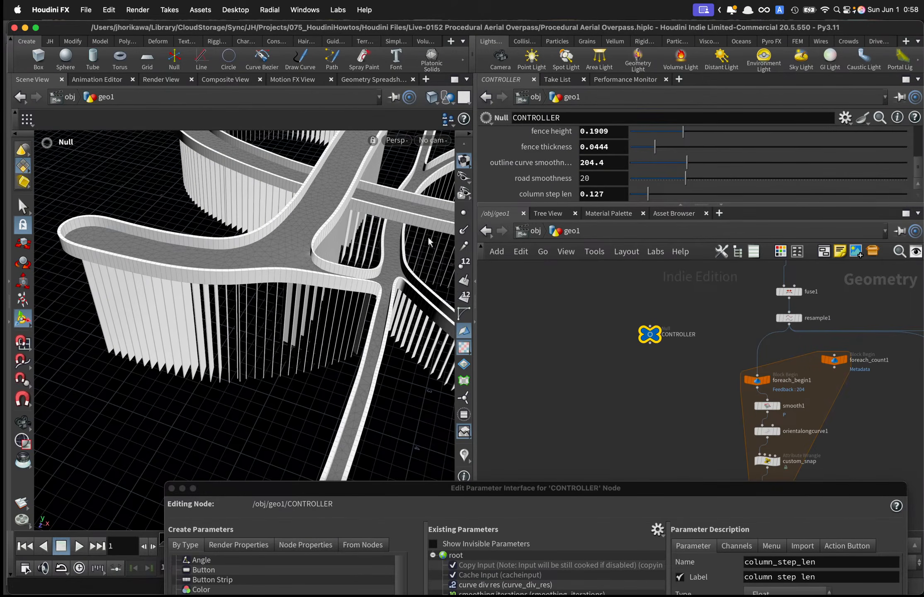
left_click_drag(427, 235, 373, 266, "alt")
left_click_drag(648, 194, 639, 194)
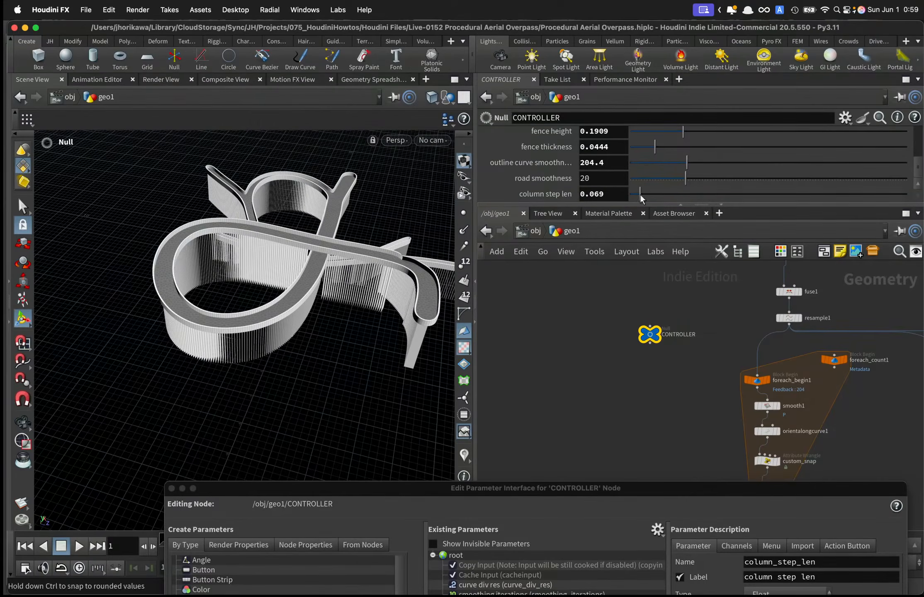
Set the column step len to about 0.5, view the whole overpass and save the scene.
left_click_drag(424, 233, 361, 271, "alt")
left_click_drag(639, 193, 700, 194)
left_click_drag(429, 235, 194, 228, "alt")
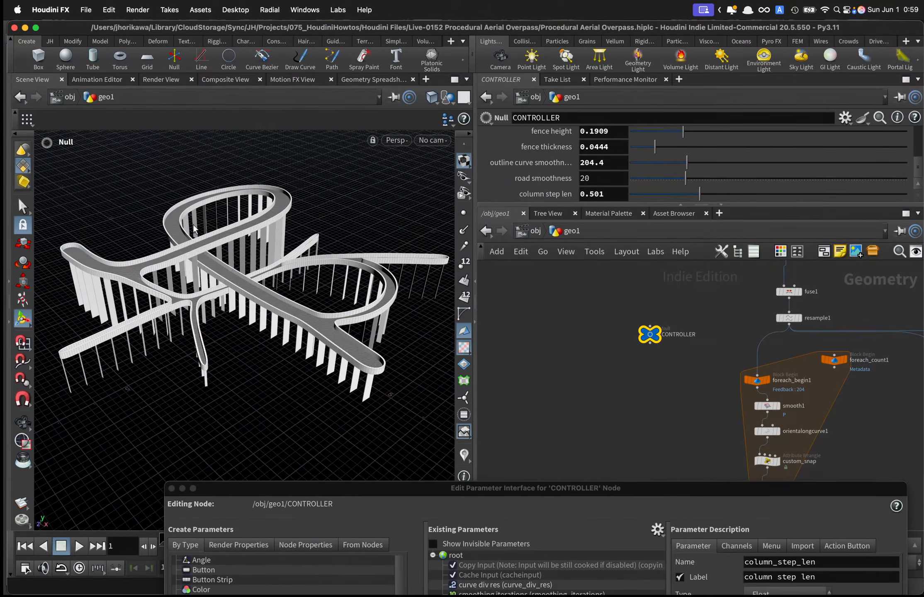
key("super+s")
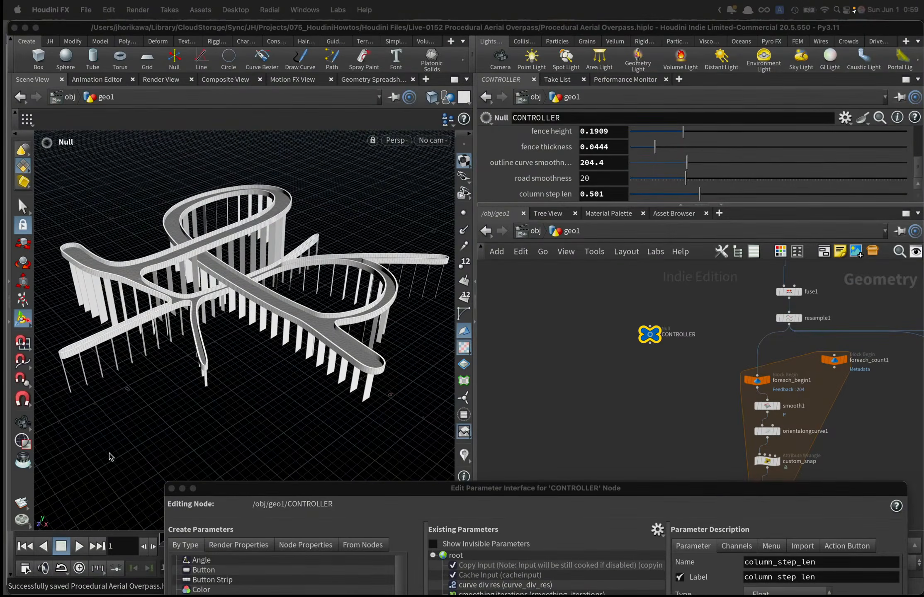
Accept the CONTROLLER parameter interface and close its editing window.
left_click_drag(405, 487, 340, 57)
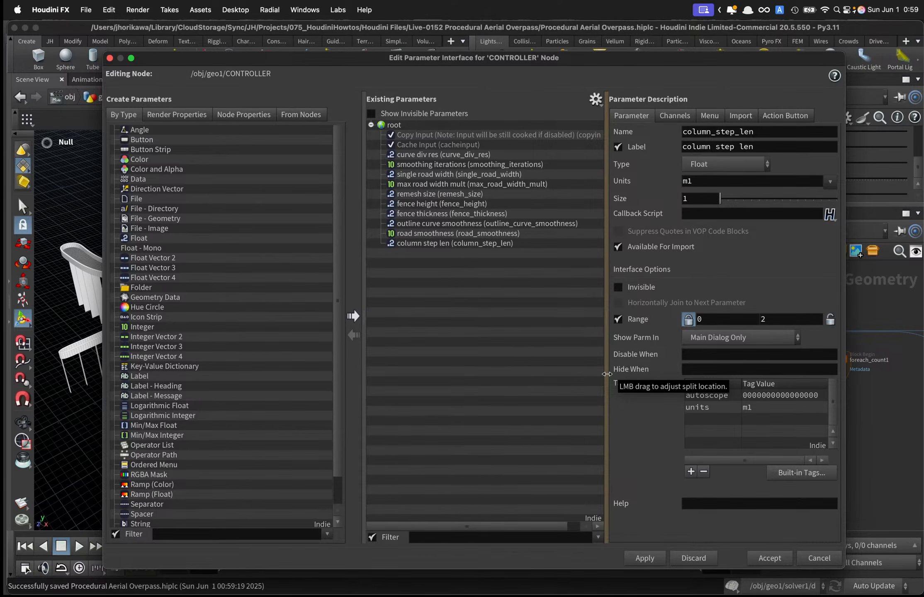
left_click(770, 557)
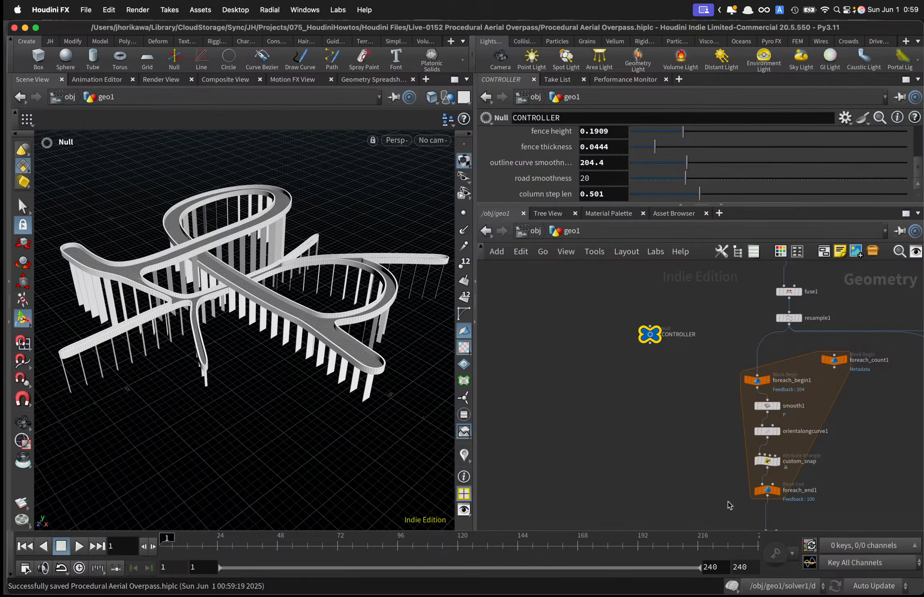
key("Escape")
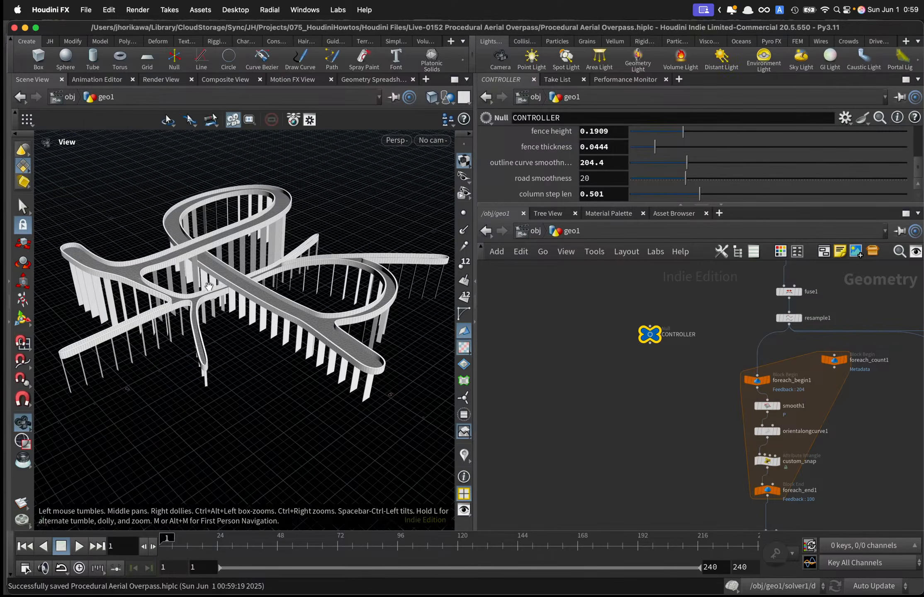
Examine the crossing roads, fences and supporting columns up close, and the whole overpass from farther back.
scroll(209, 286, "up", 6)
scroll(316, 306, "up", 6)
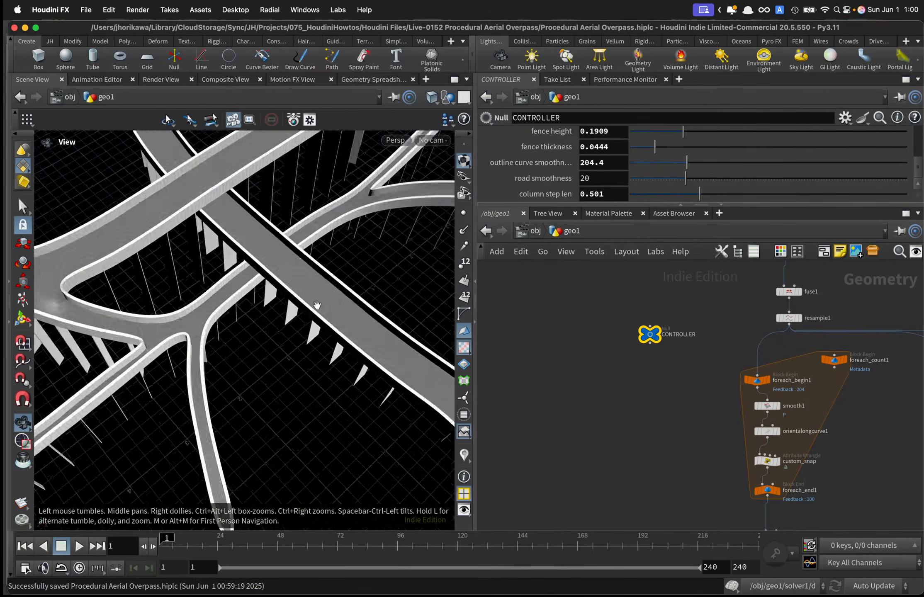
mouse_move(317, 305)
left_mouse_down()
mouse_move(310, 282)
mouse_move(316, 318)
mouse_move(297, 303)
mouse_move(304, 315)
left_mouse_up()
scroll(317, 318, "up", 4)
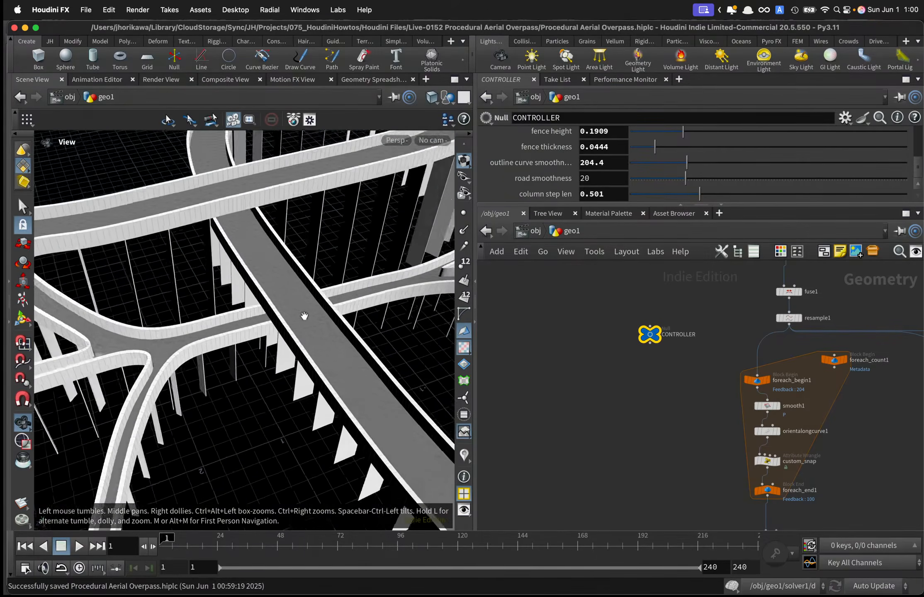
scroll(305, 315, "up", 3)
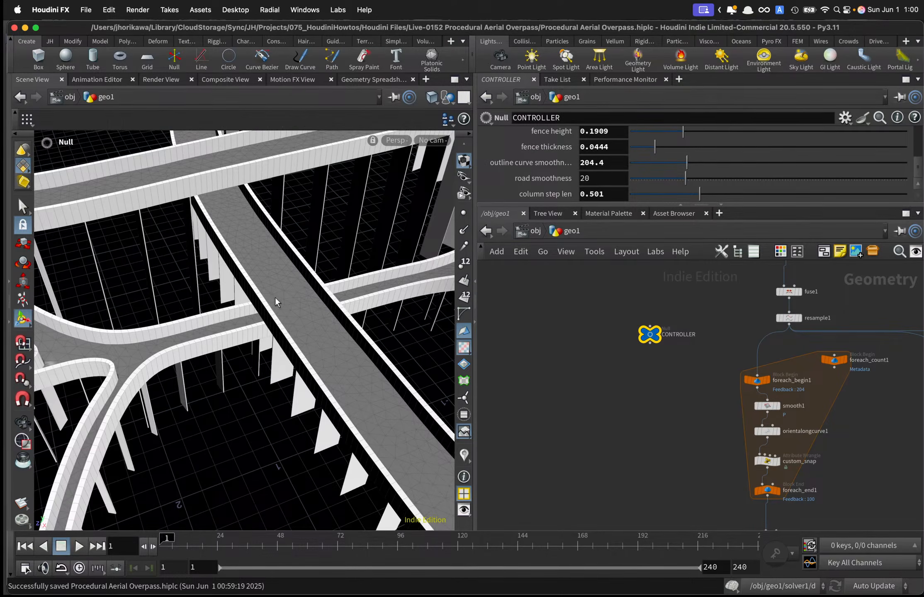
scroll(274, 297, "down", 4)
left_click_drag(275, 297, 233, 306)
right_click_drag(234, 306, 266, 306)
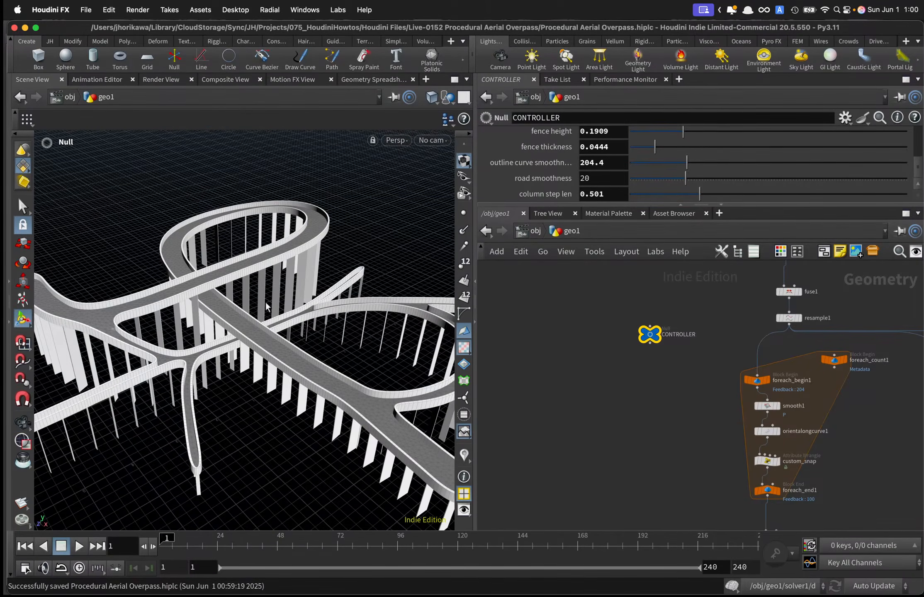
Widen the 3D viewport with the whole overpass in view from above, and save the scene.
key("super+s")
key("Escape")
left_click_drag(147, 362, 174, 359)
left_click_drag(274, 354, 364, 337, "alt")
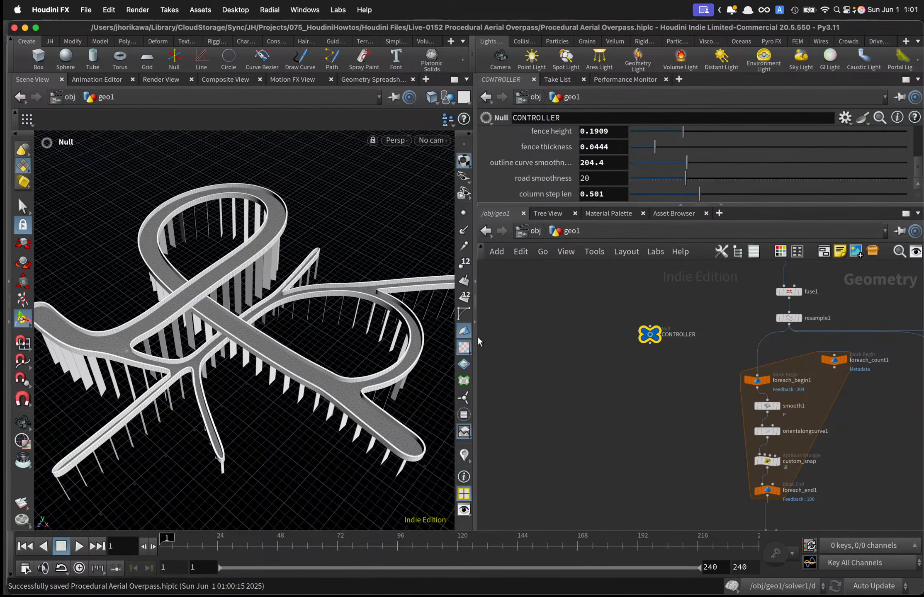
left_click_drag(478, 340, 620, 344)
key("super+s")
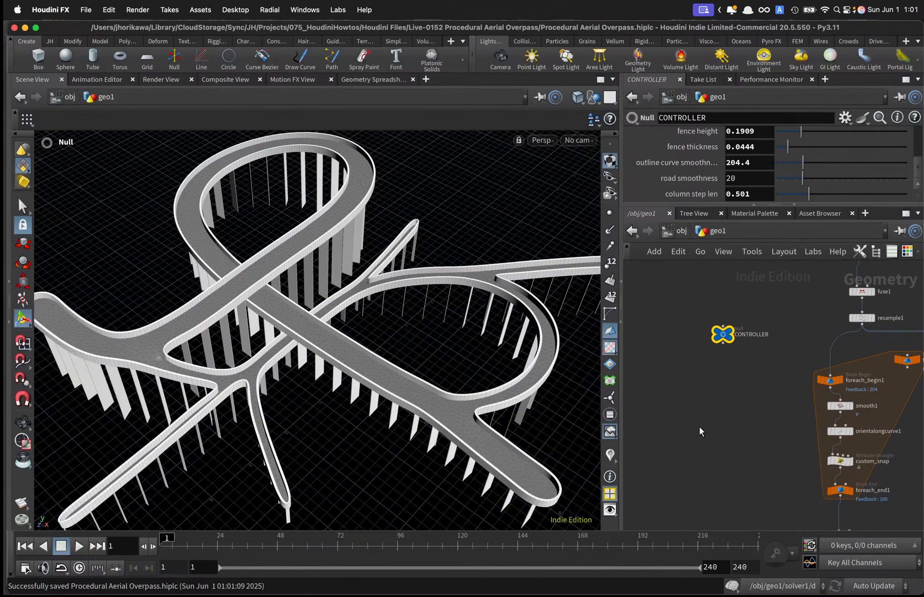